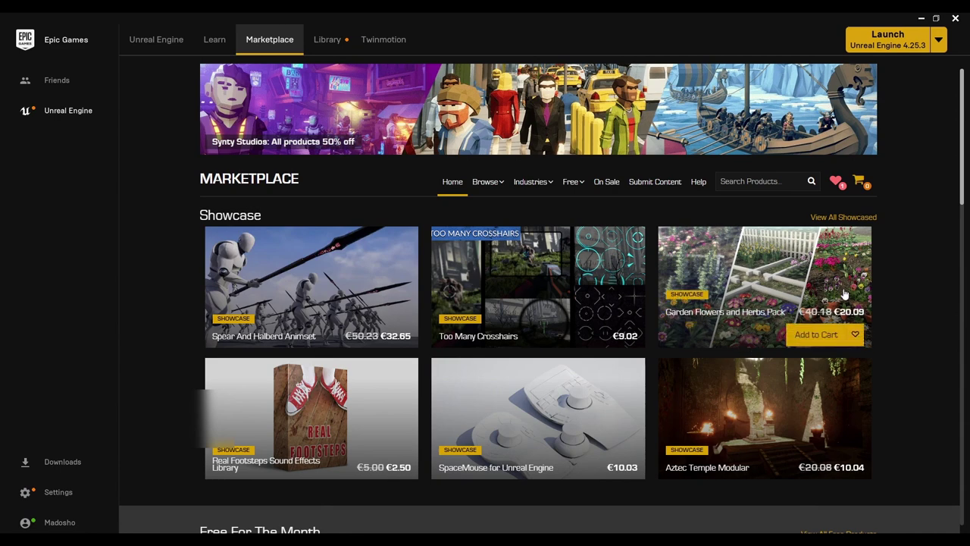
Browse the Marketplace's Epic Content category and look through the free Paragon character packs.
mouse_move(489, 186)
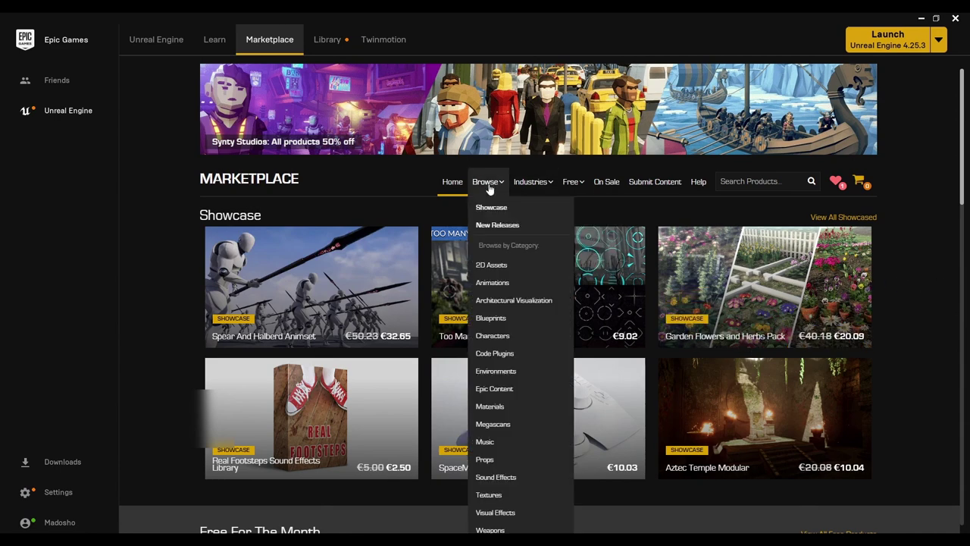
click(505, 391)
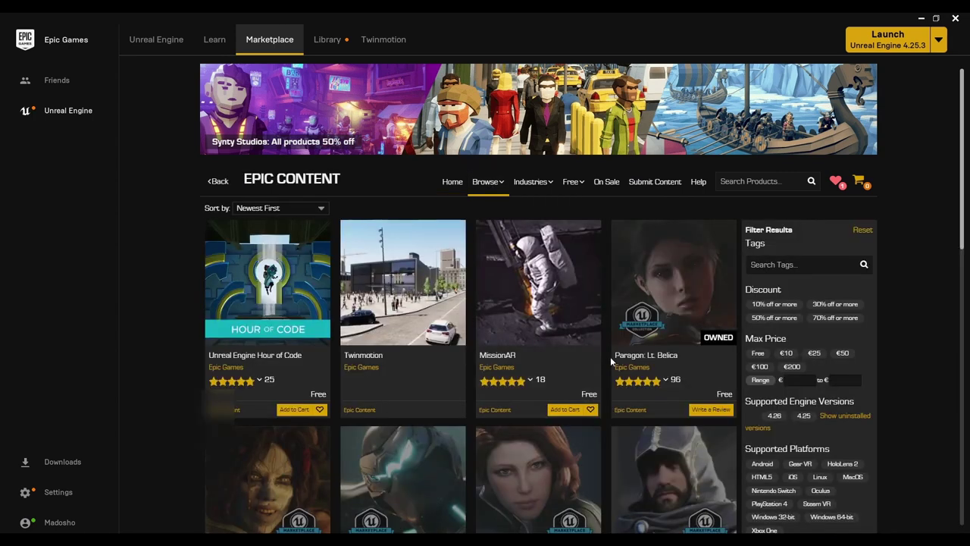
scroll(614, 362, down, 1)
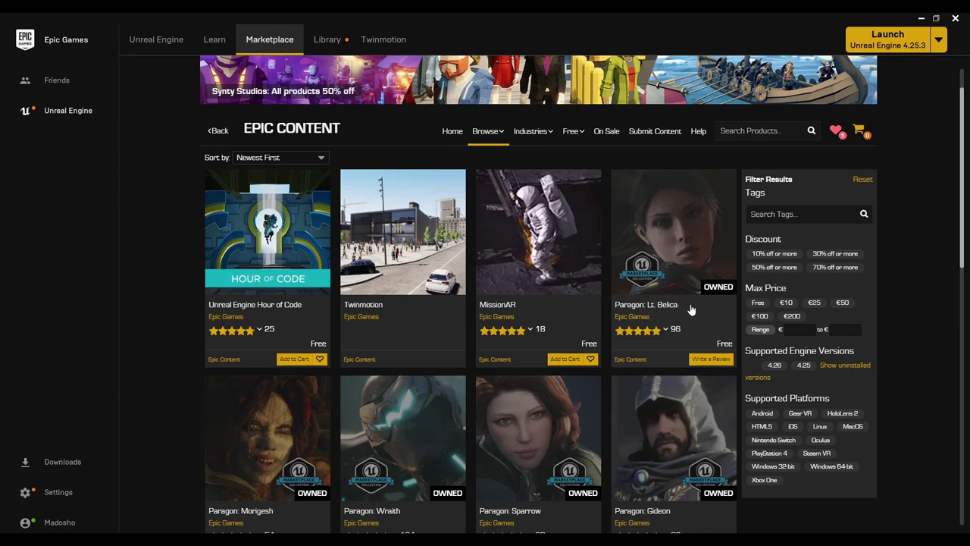
scroll(671, 455, down, 6)
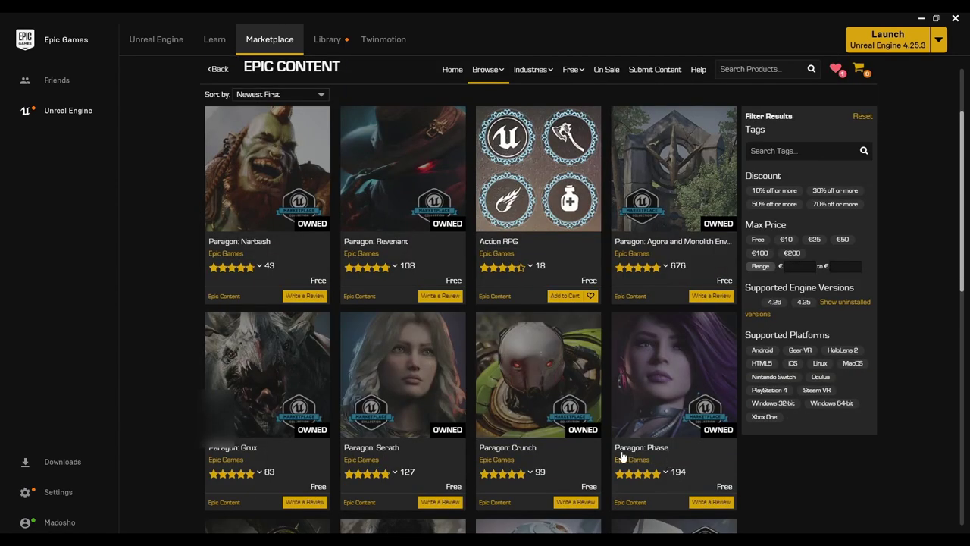
scroll(732, 470, down, 3)
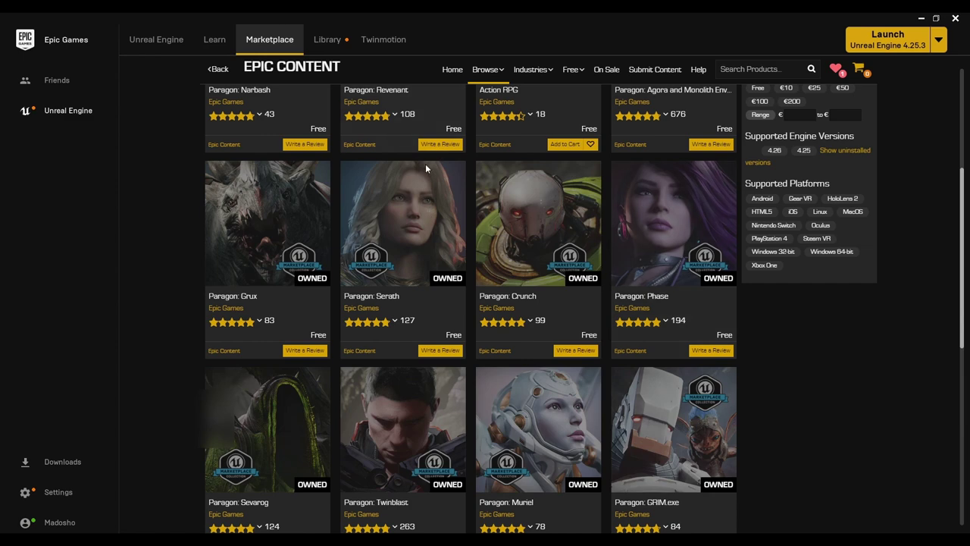
Find Paragon: Lt. Belica in the library's vault and bring up the list of projects it can be added to.
mouse_move(357, 96)
click(327, 41)
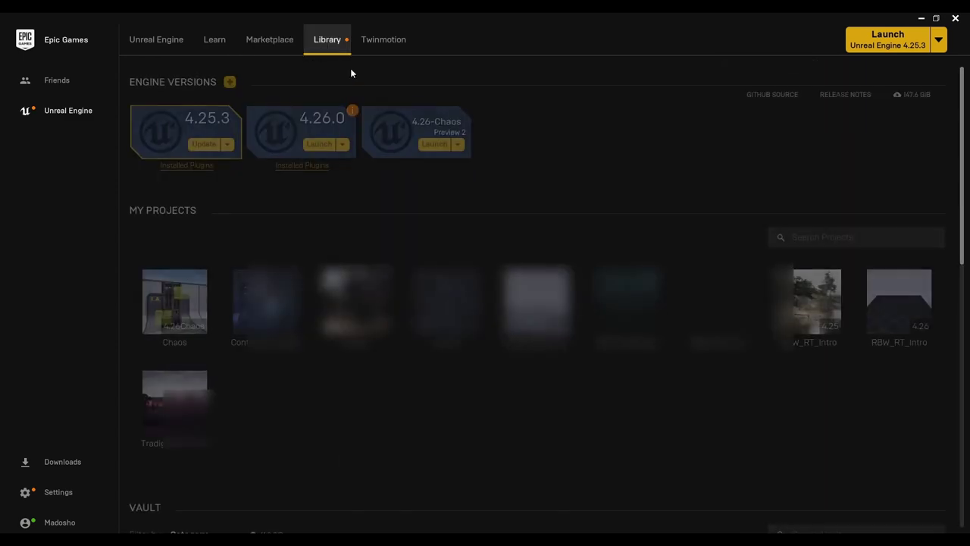
scroll(510, 411, down, 5)
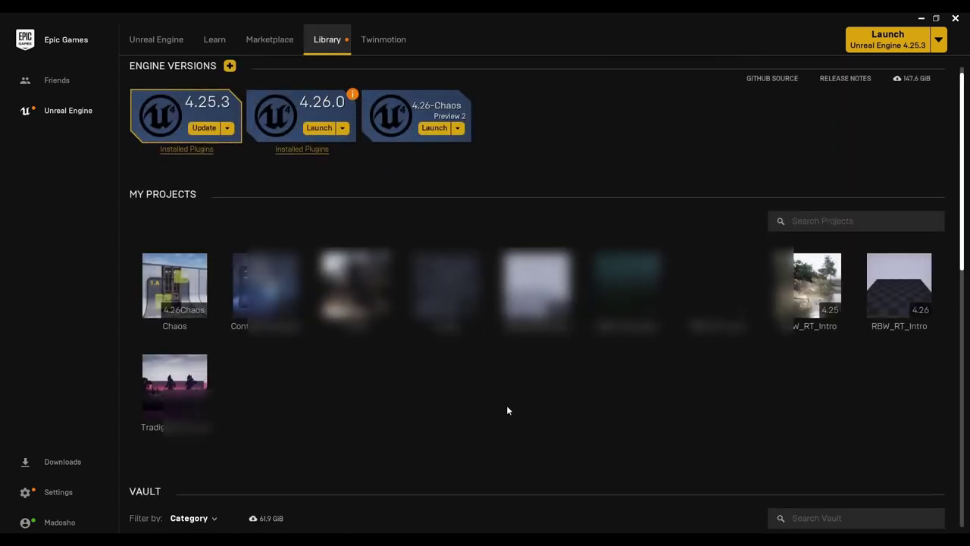
scroll(506, 405, down, 2)
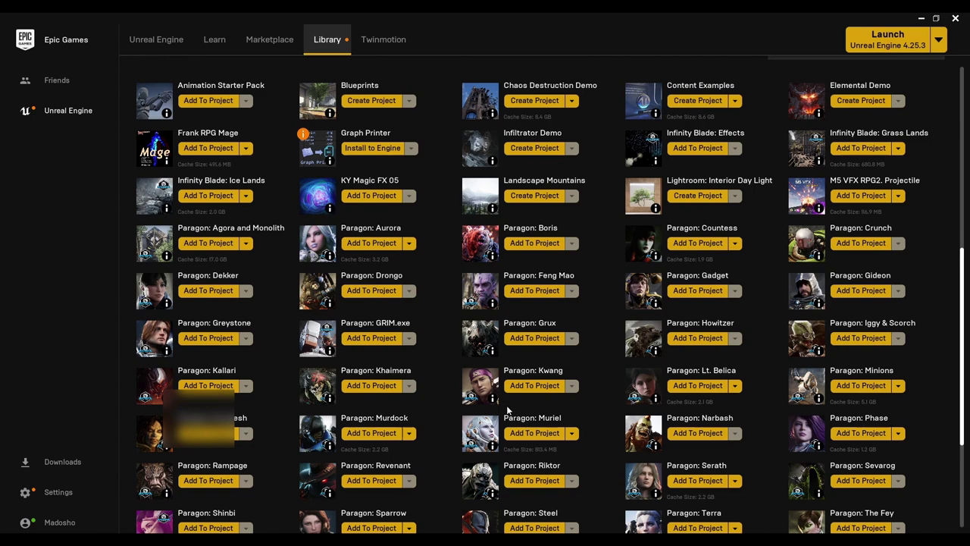
click(686, 388)
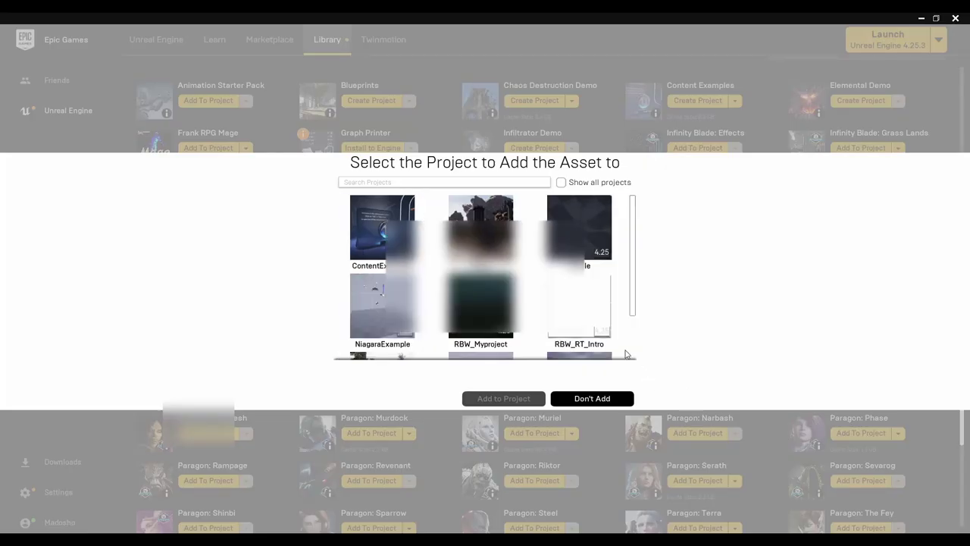
scroll(625, 353, down, 3)
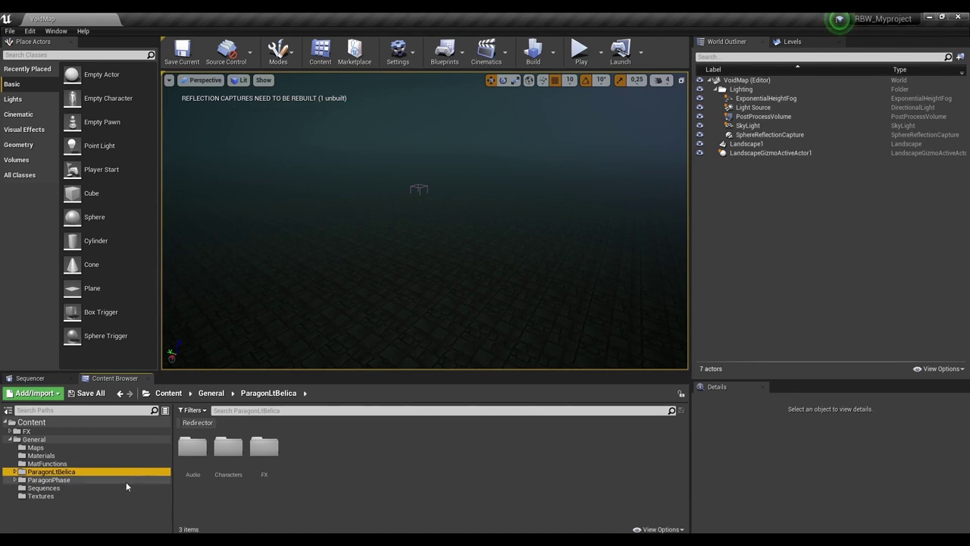
View the contents of the project's ParagonPhase and MatFunctions folders.
click(126, 482)
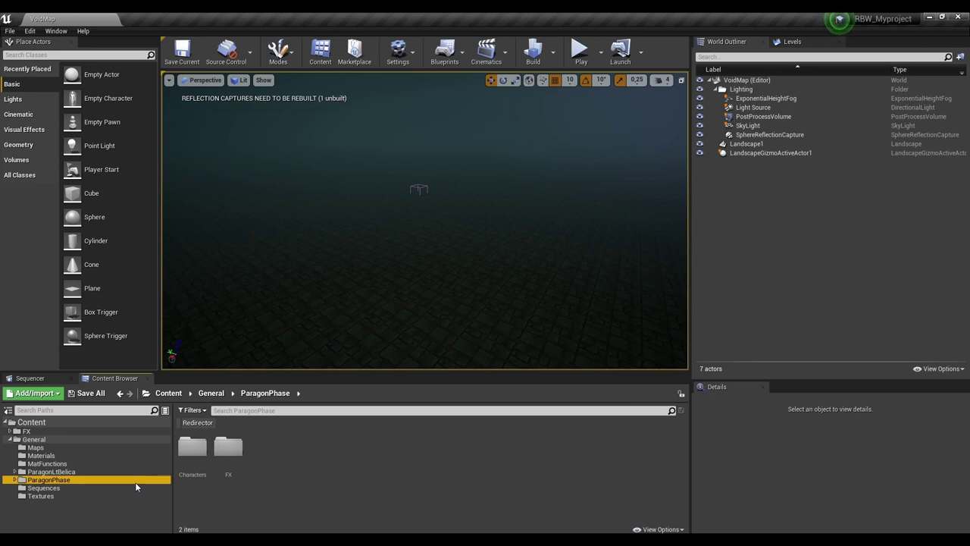
click(100, 462)
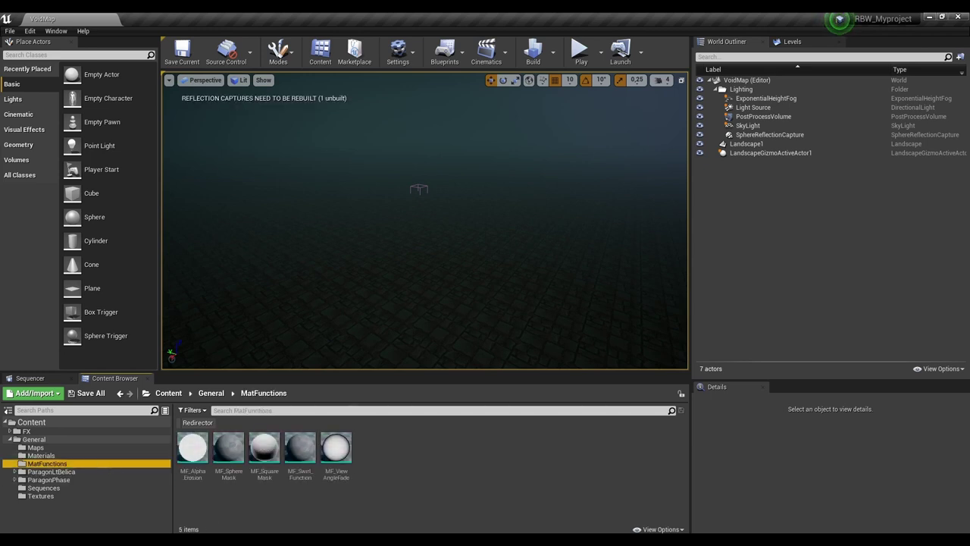
click(205, 492)
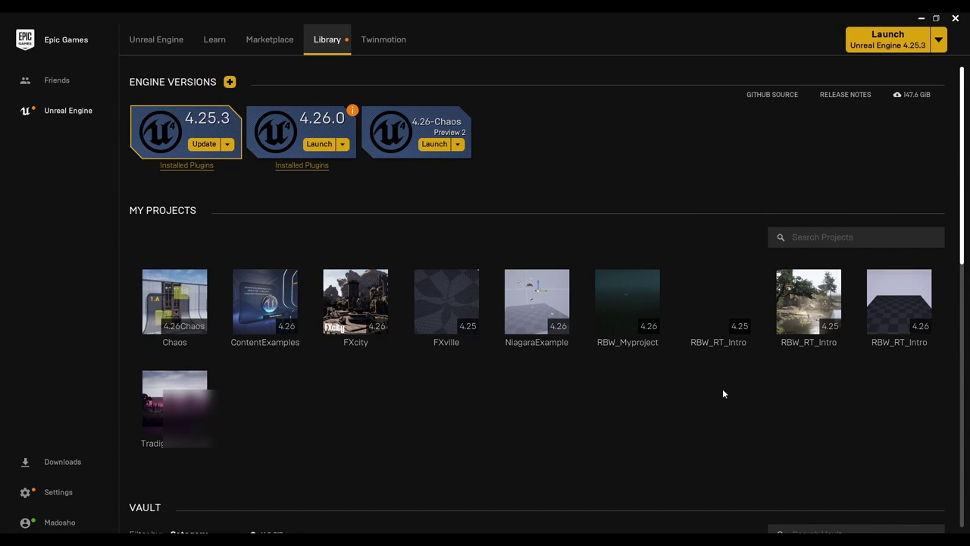
Show the RBW_Myproject project's location on disk, look inside its Content folder, and minimize the file window.
right_click(659, 360)
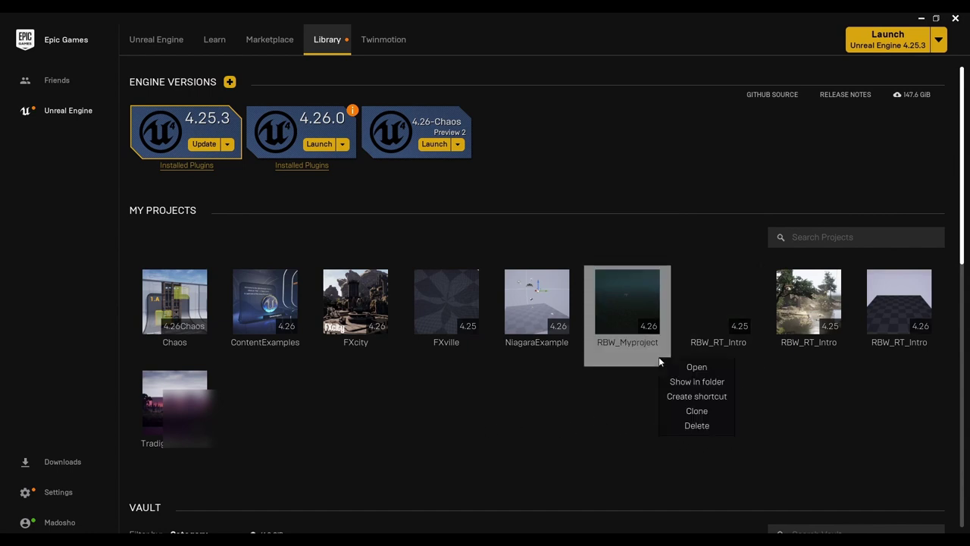
click(706, 382)
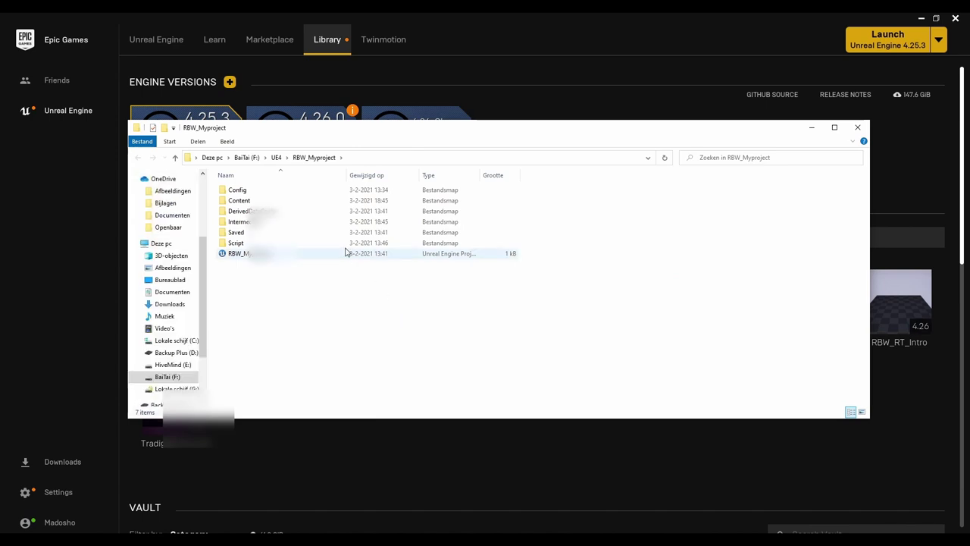
double_click(297, 202)
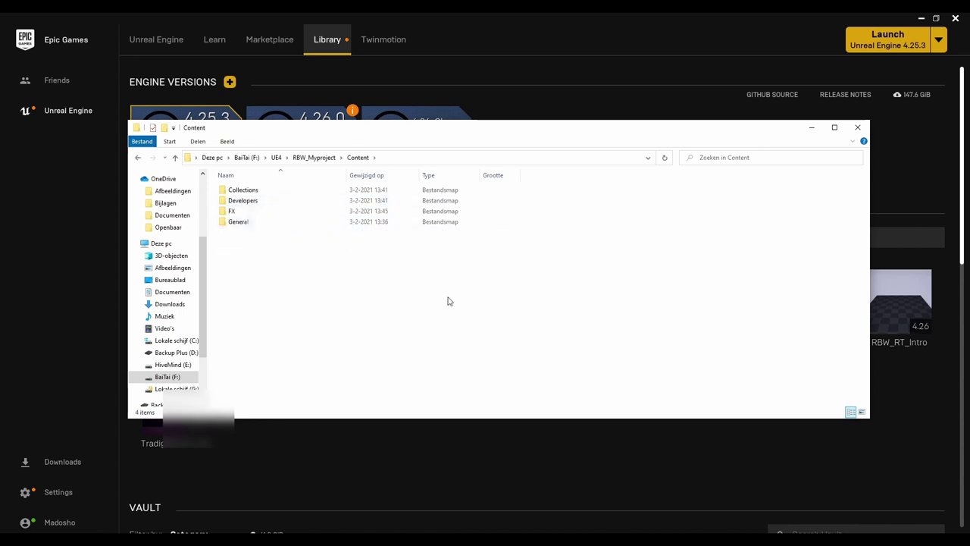
click(811, 132)
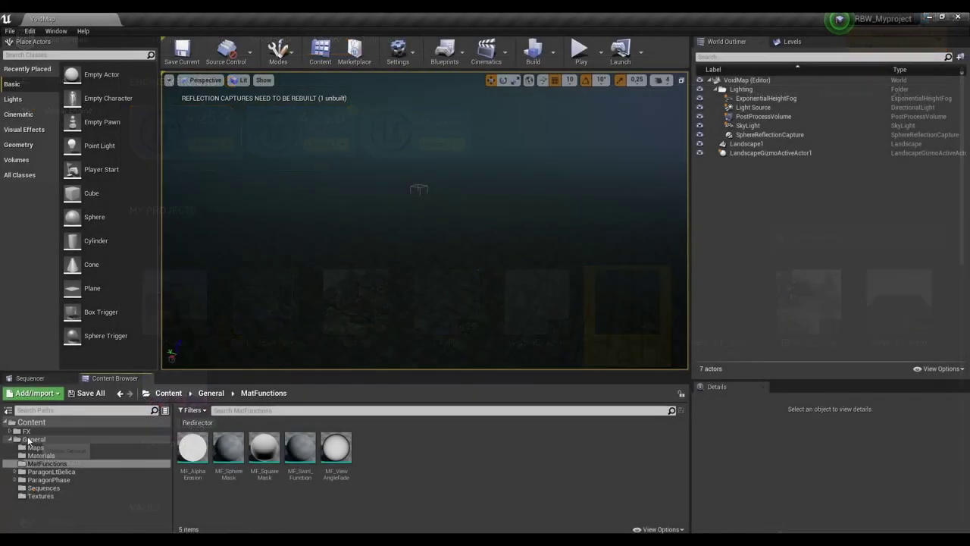
Look through the NebulaSlash, PhaseBeam, PolyBlast and PulseBomb folders under FX and expand PulseBomb's subfolders.
click(25, 431)
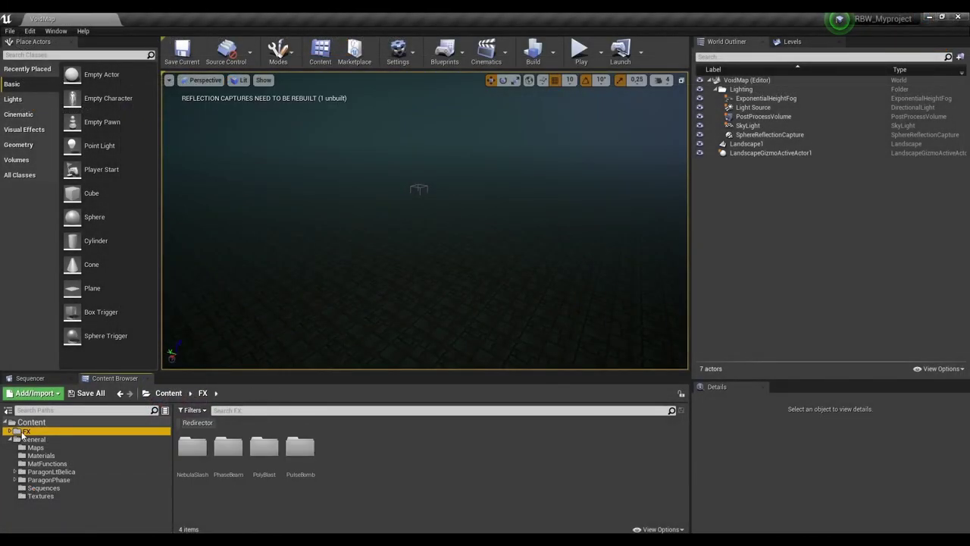
click(10, 432)
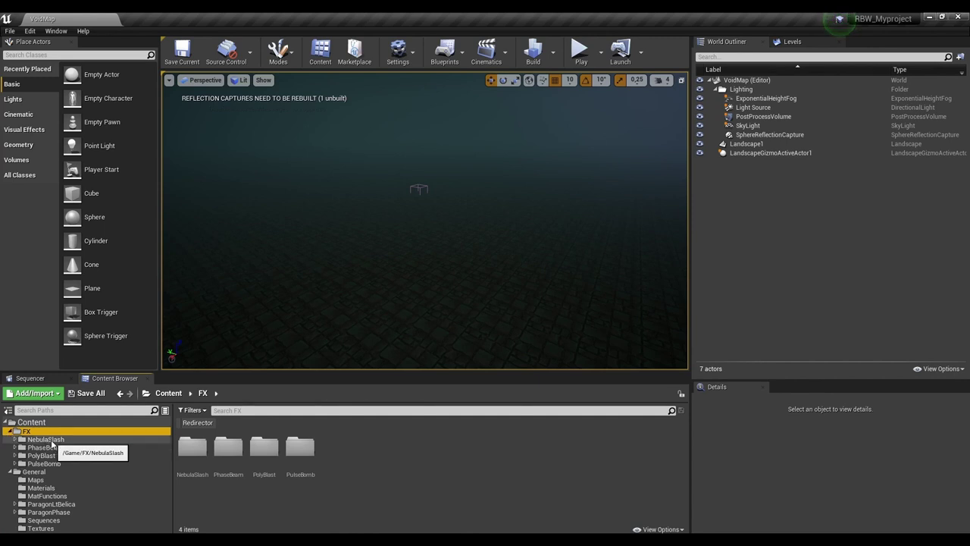
click(97, 438)
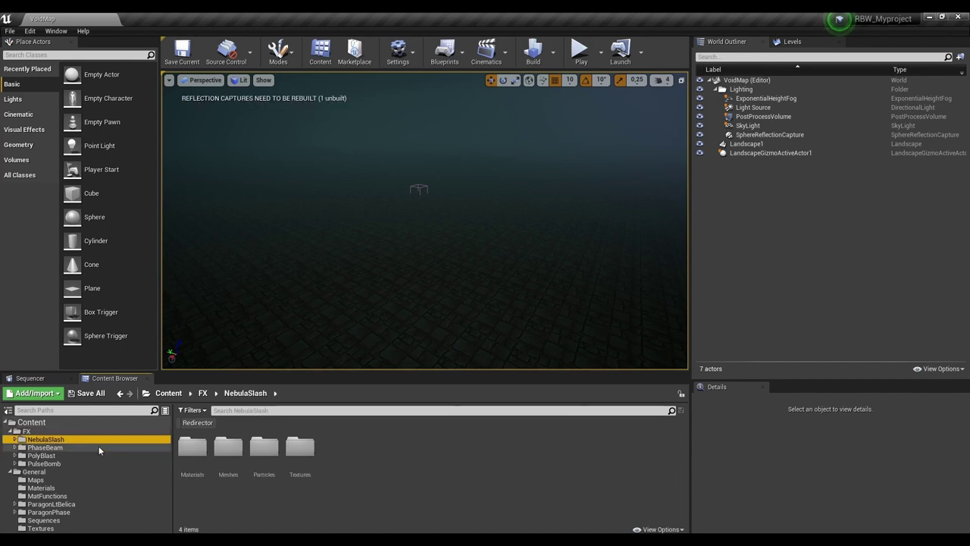
click(98, 448)
click(91, 454)
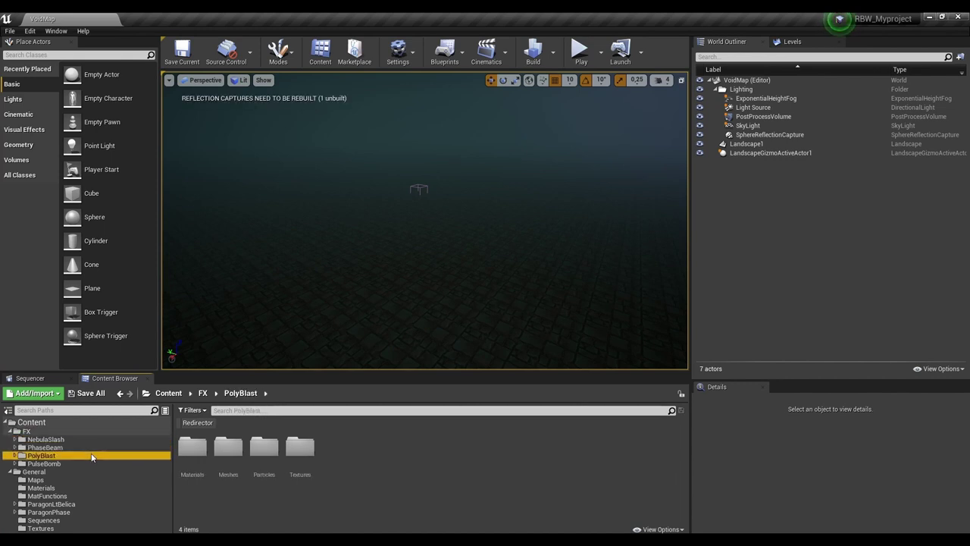
click(89, 462)
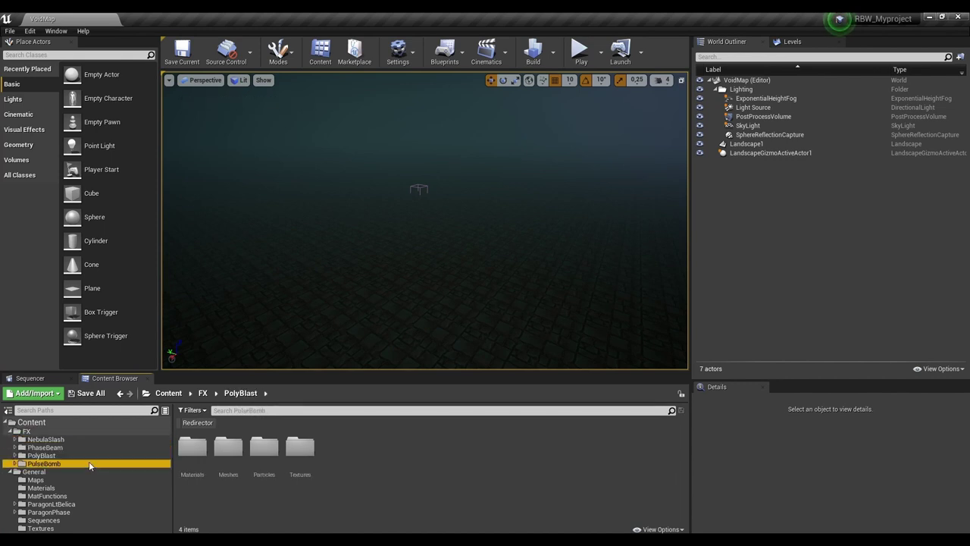
click(16, 463)
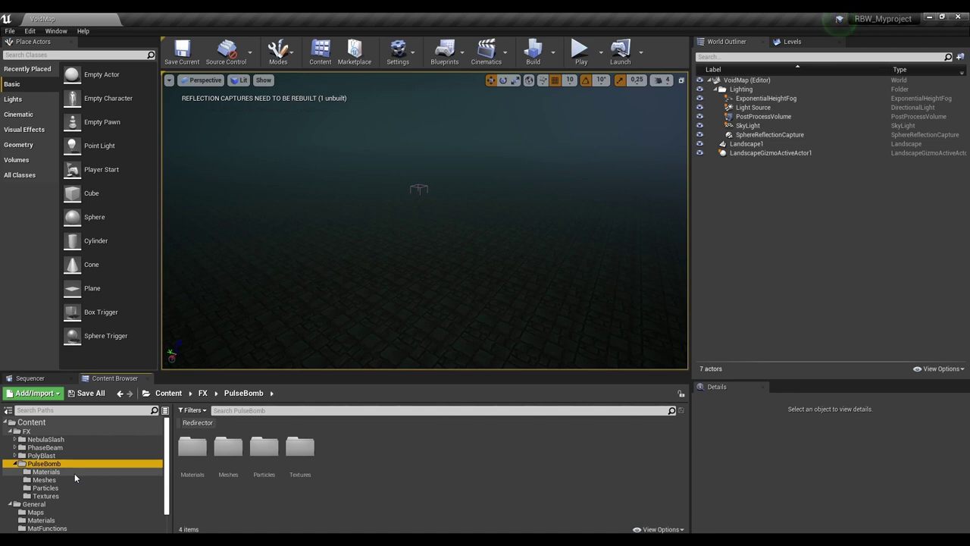
Open the General folder to examine its subfolders and glance around the VoidMap level.
scroll(84, 474, down, 1)
click(95, 476)
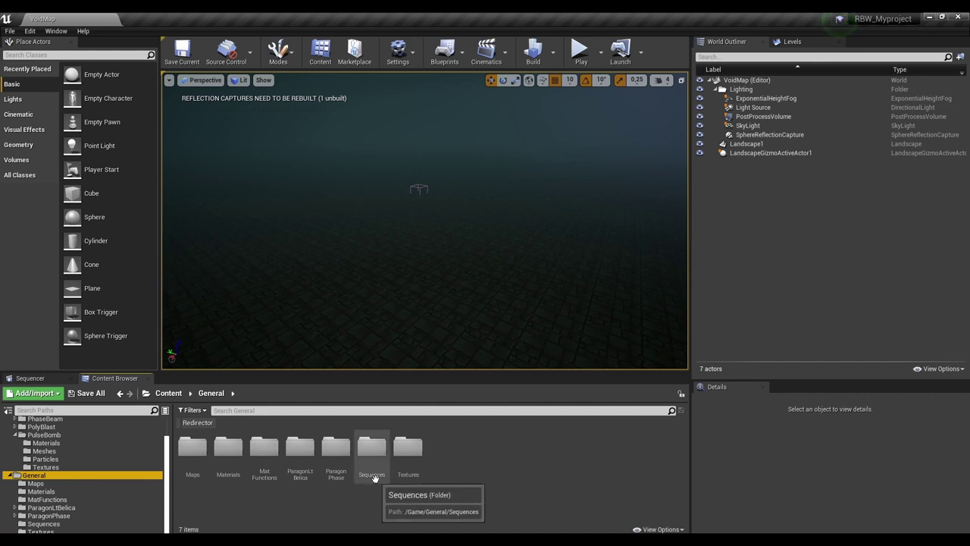
click(429, 494)
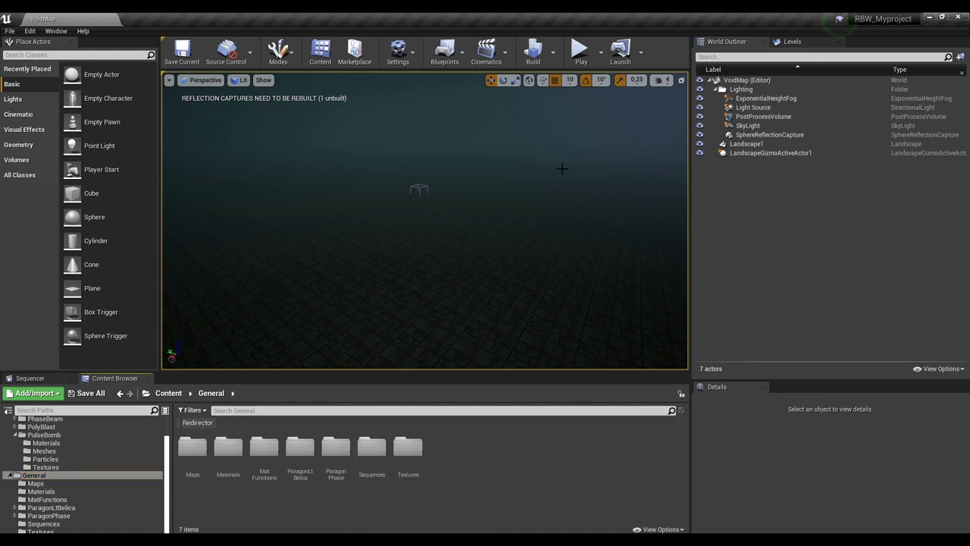
right_drag(541, 250, 548, 220)
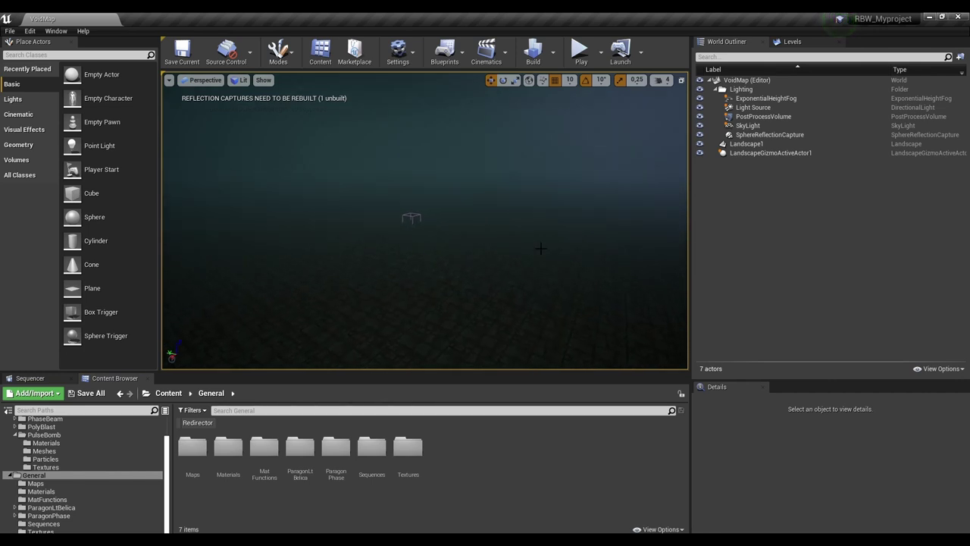
click(497, 56)
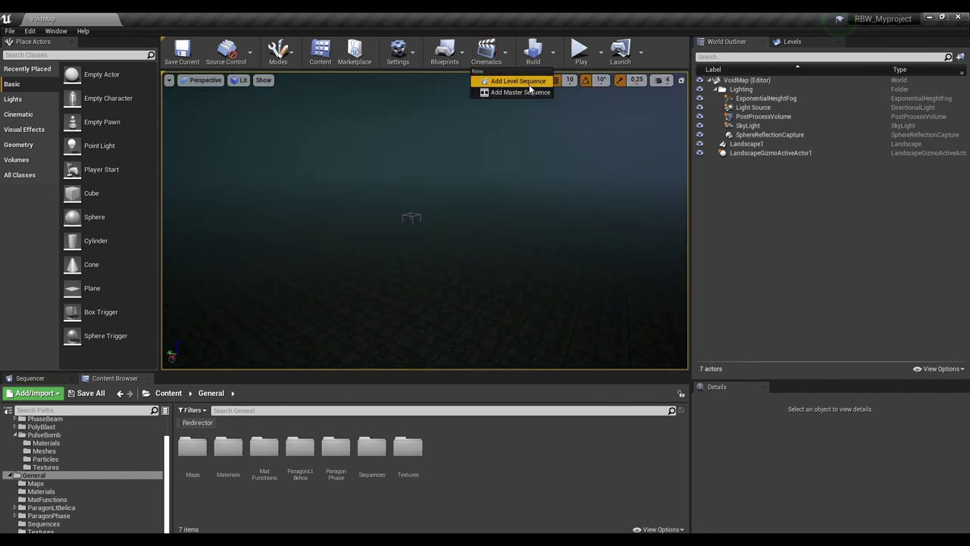
click(519, 81)
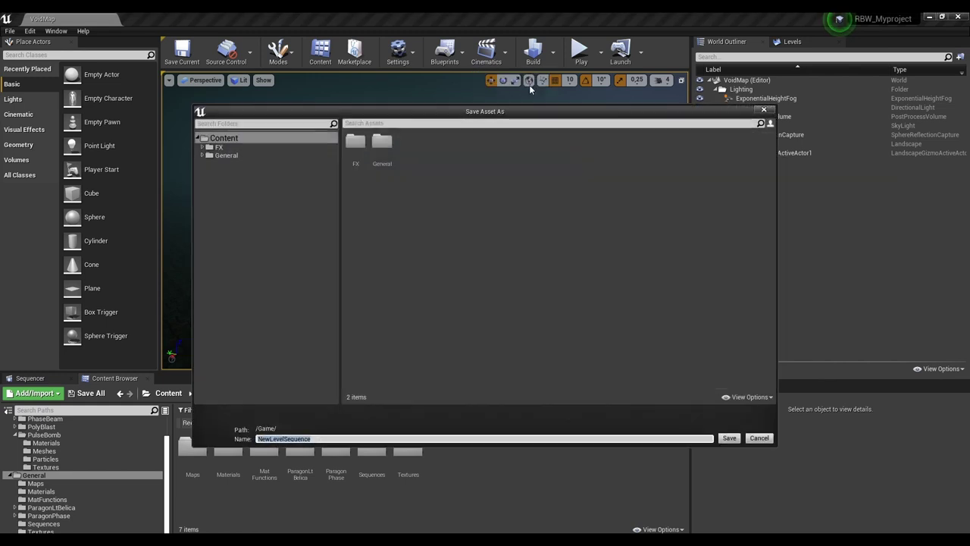
click(201, 156)
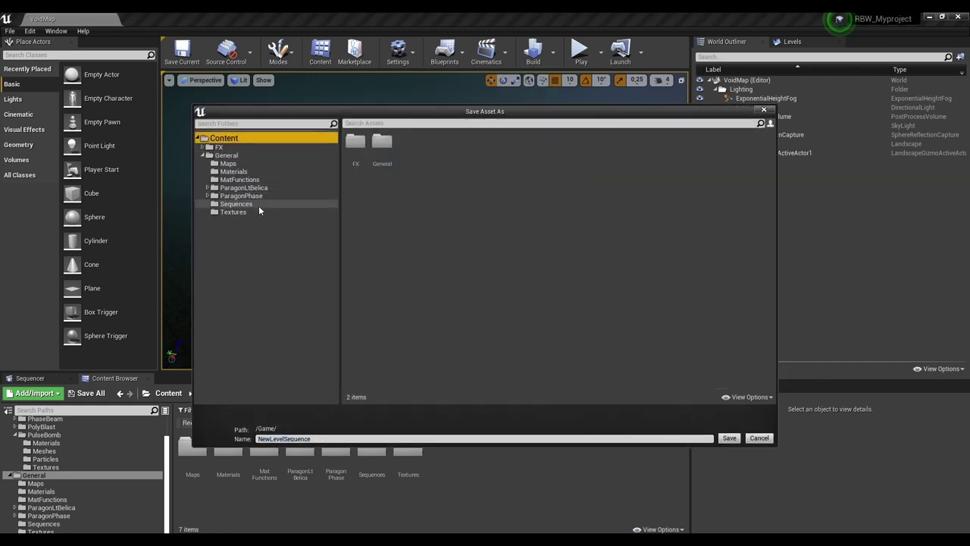
click(258, 206)
click(350, 439)
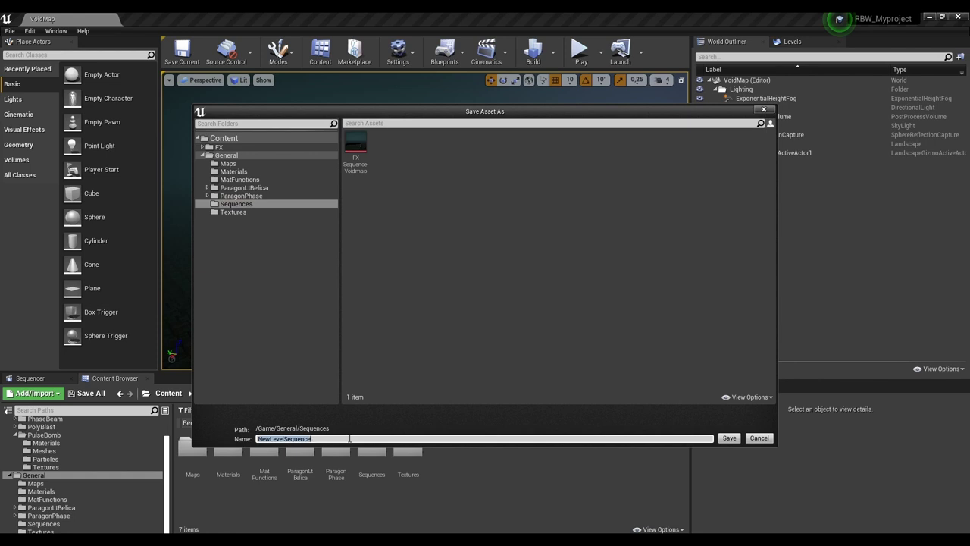
key(BackSpace)
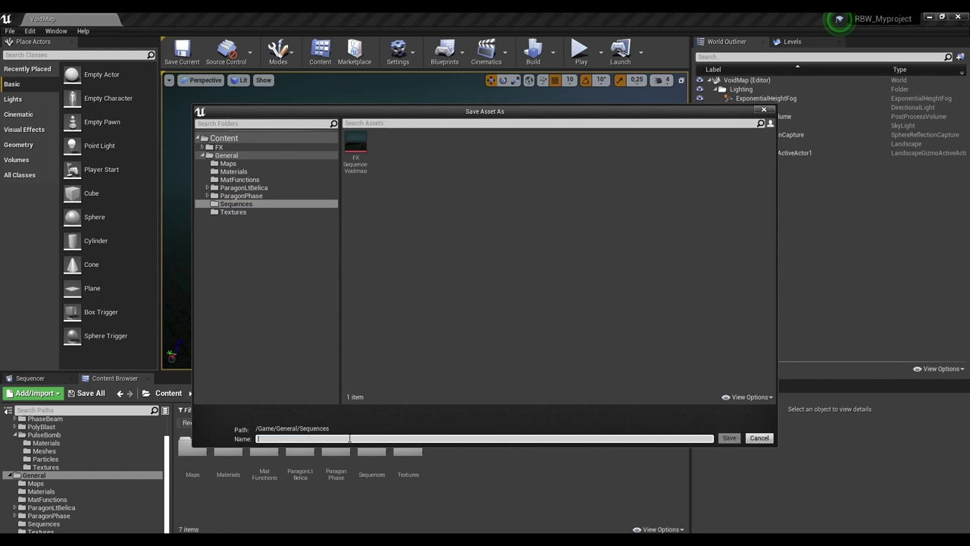
click(760, 438)
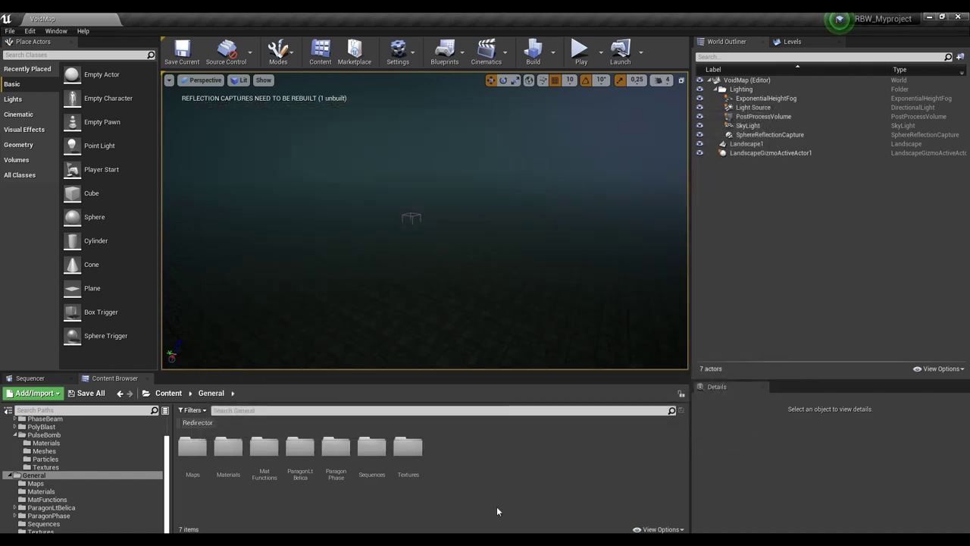
Place the FXSequence-Voidmap level sequence from the General/Sequences folder into the VoidMap level.
double_click(372, 464)
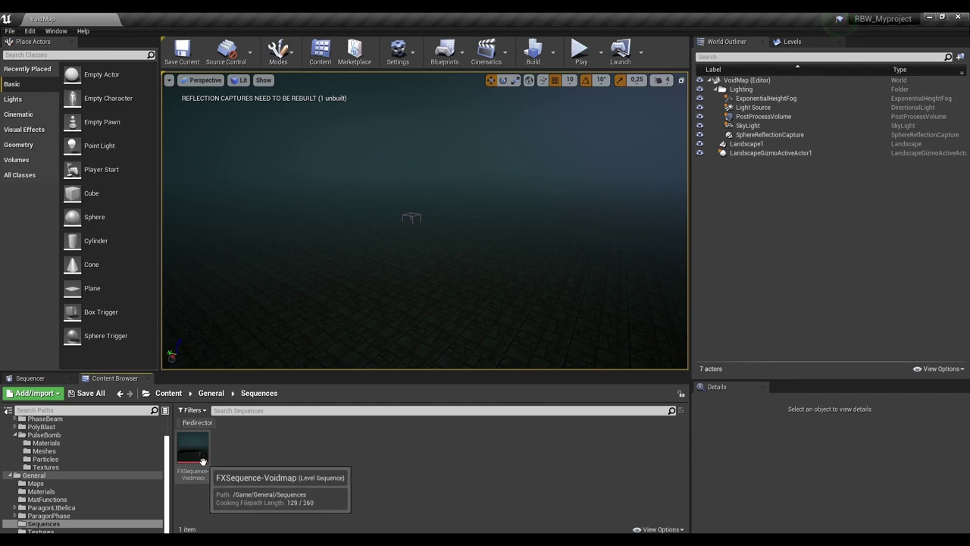
drag(192, 451, 446, 314)
drag(456, 249, 455, 248)
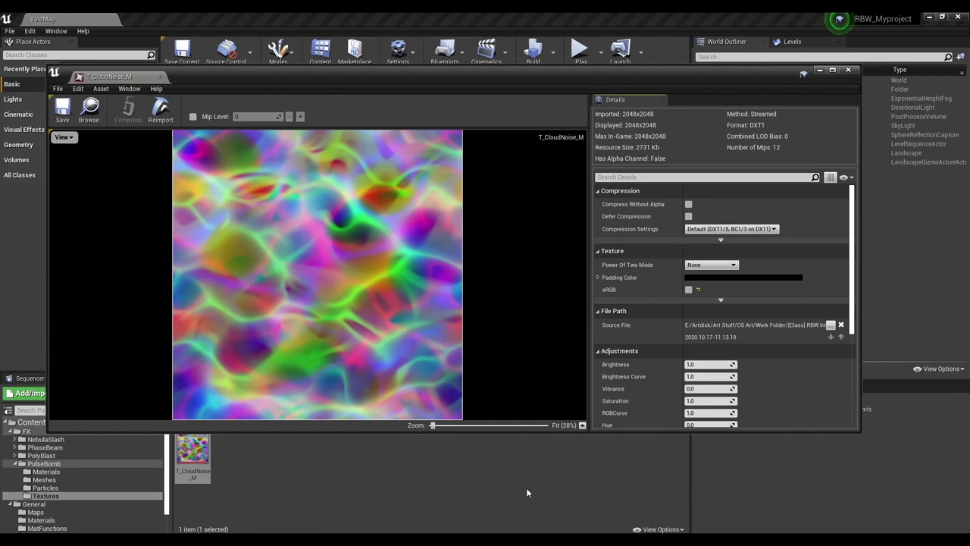
Reposition the T_CloudNoise_M texture window slightly higher to examine the PulseBomb texture.
drag(645, 71, 643, 57)
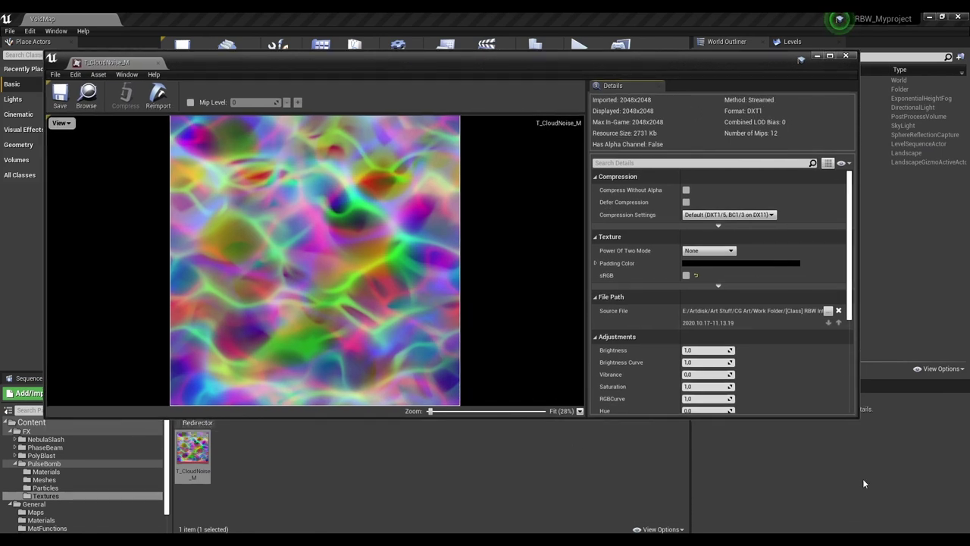
Enlarge the T_CloudNoise_M texture window and set its Texture Group to Effects.
drag(860, 418, 873, 484)
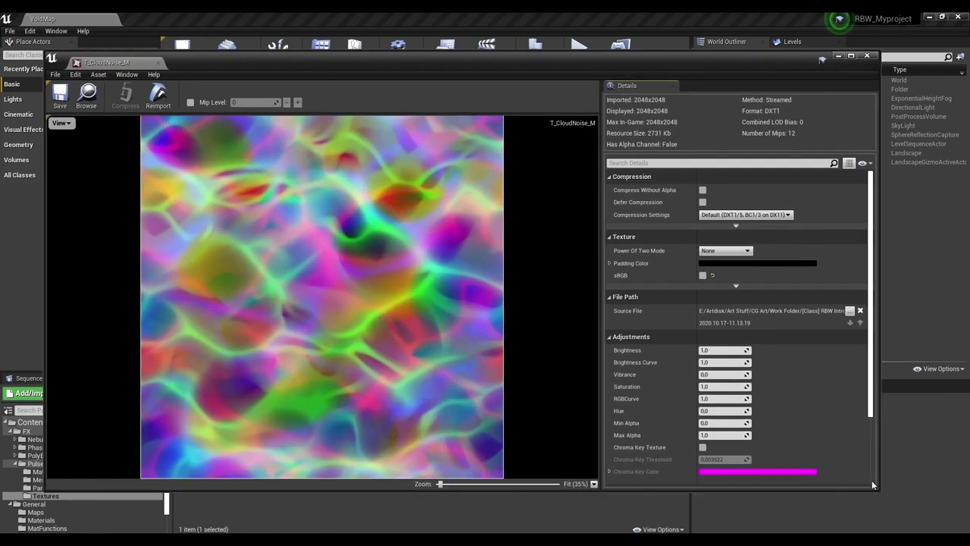
scroll(837, 422, down, 3)
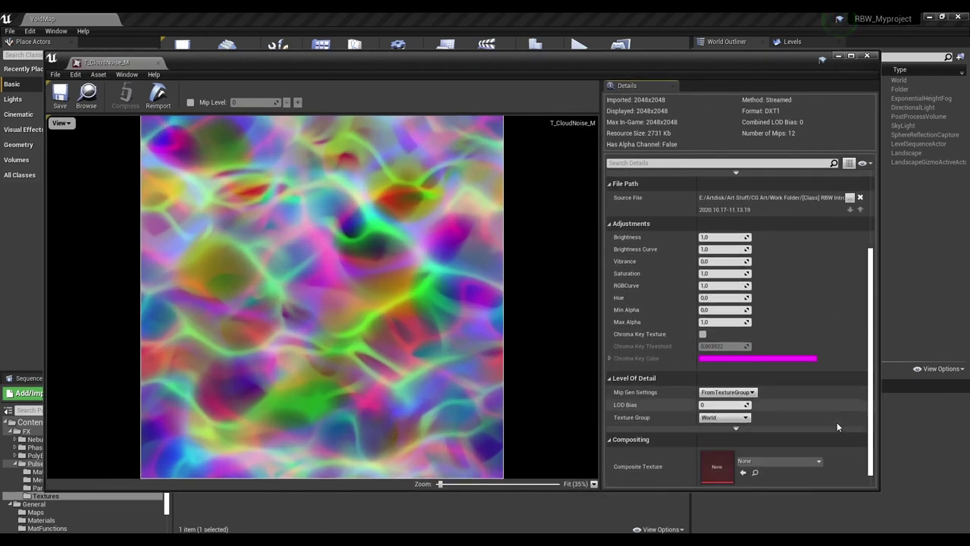
click(742, 408)
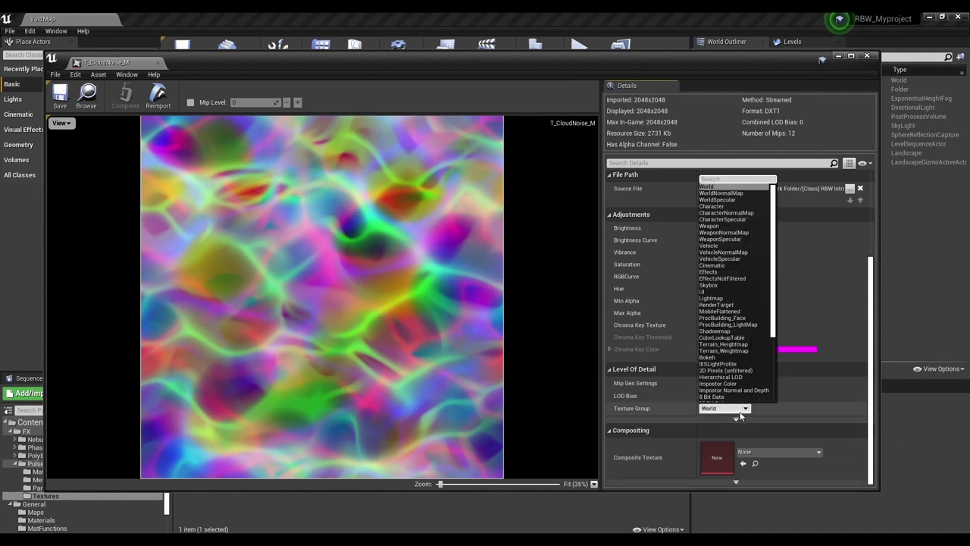
click(720, 273)
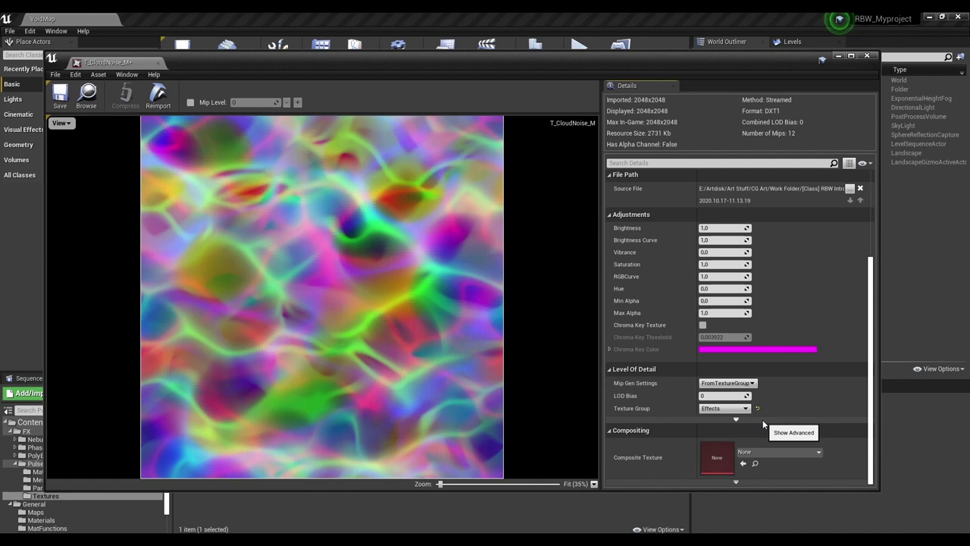
Expand the advanced Texture and Compression settings, set Maximum Texture Size to 1024, and close the T_CloudNoise_M texture window.
scroll(772, 423, up, 4)
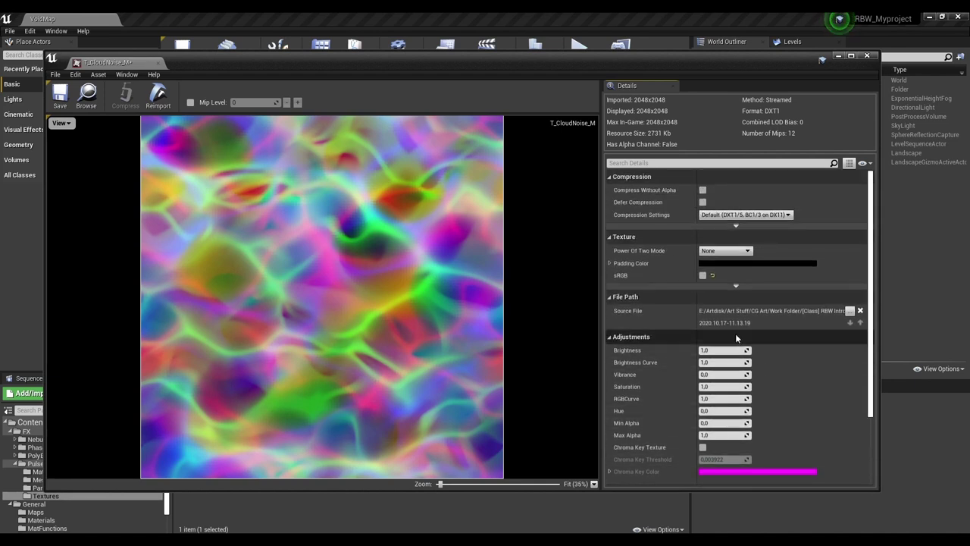
click(746, 288)
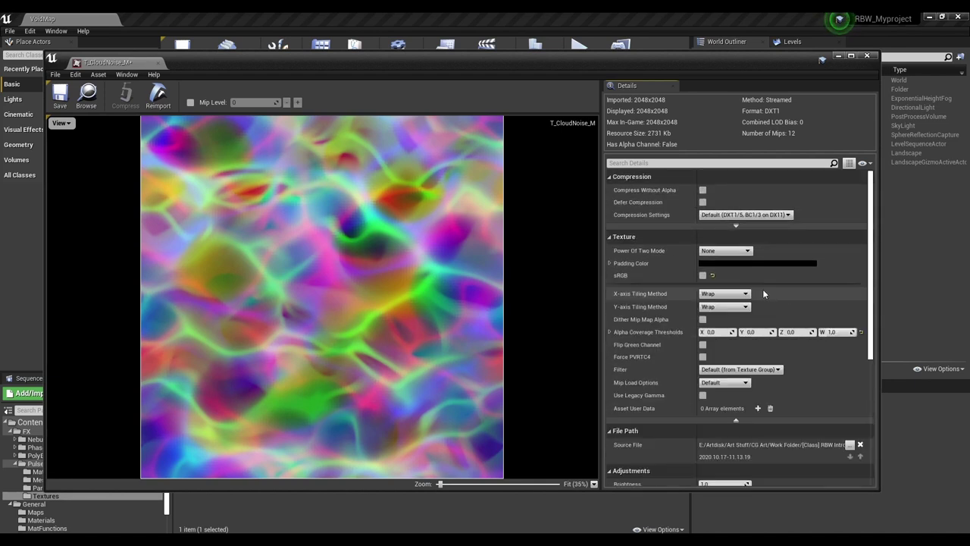
click(757, 226)
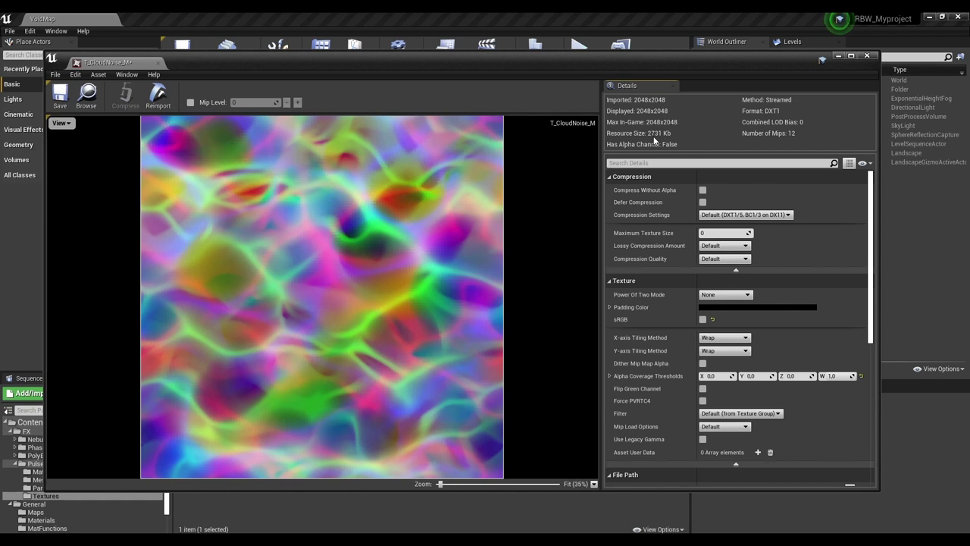
click(730, 234)
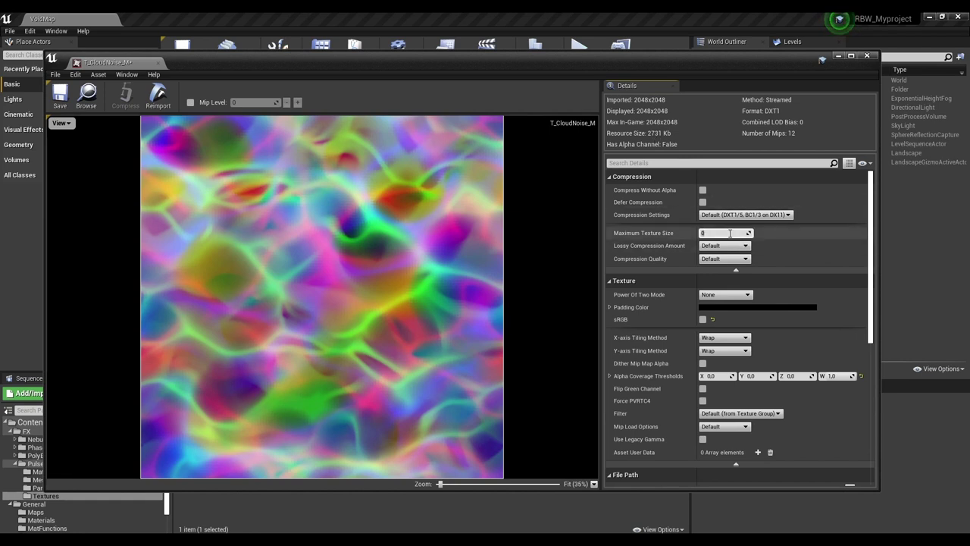
text(1024)
key(Return)
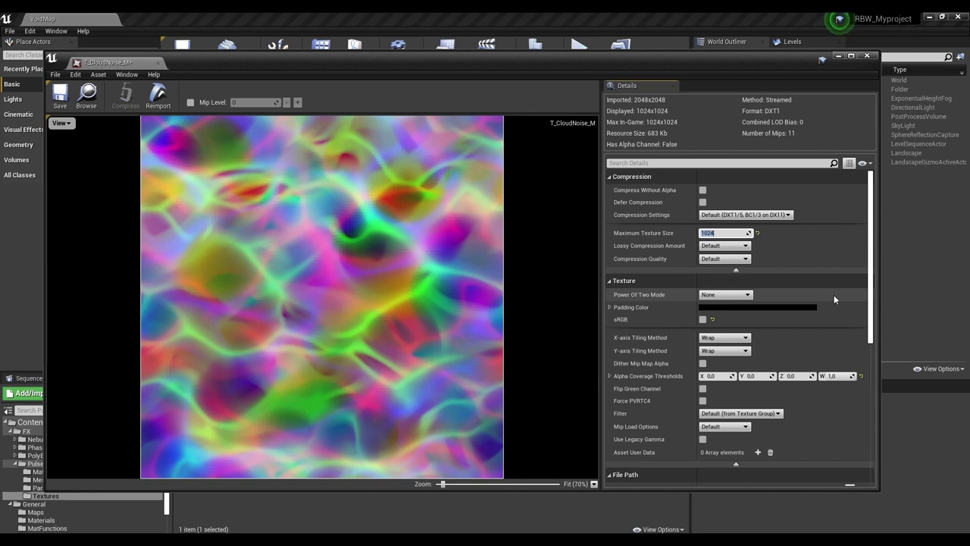
scroll(834, 295, down, 5)
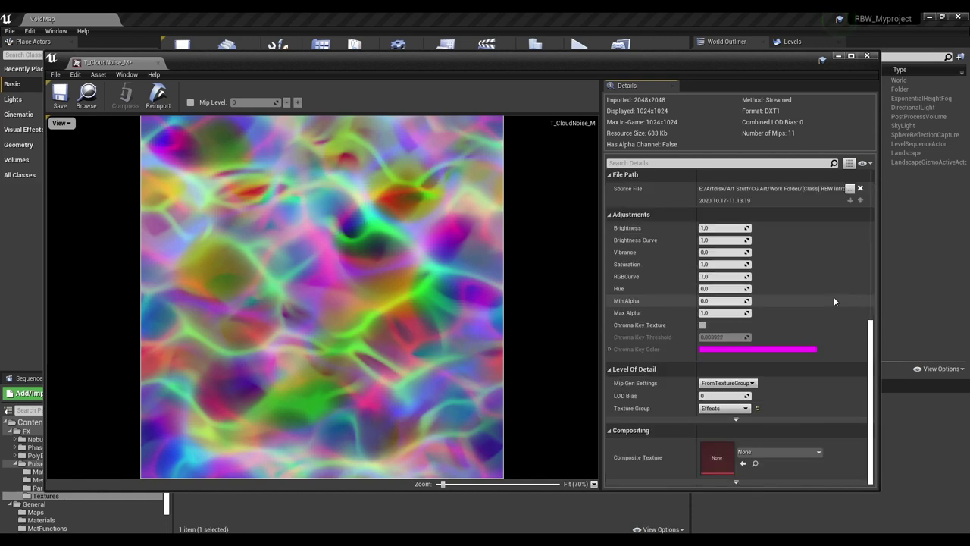
click(871, 59)
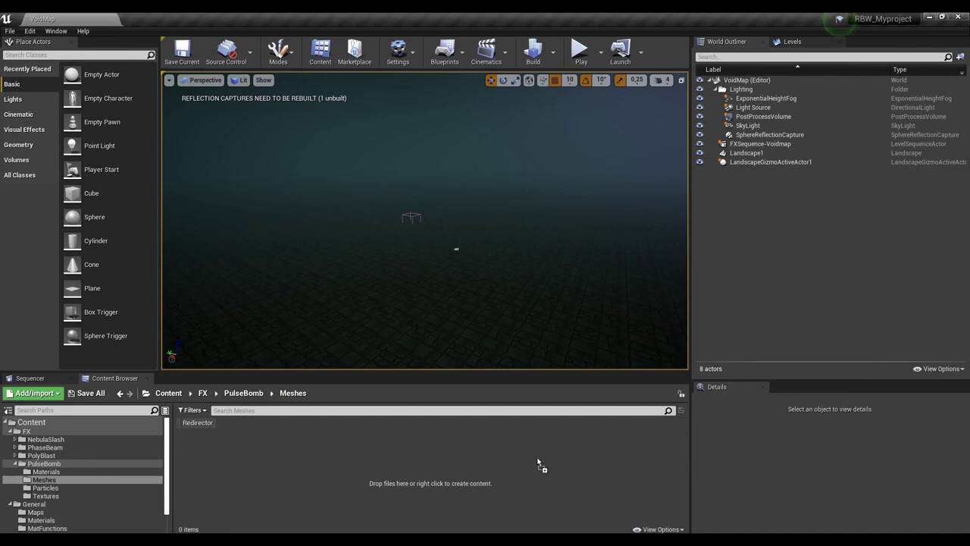
Start importing the SM_SW_SwipeMesh_Big FBX into PulseBomb's Meshes folder and check that Vertex Color Import Option is Replace.
drag(412, 449, 411, 443)
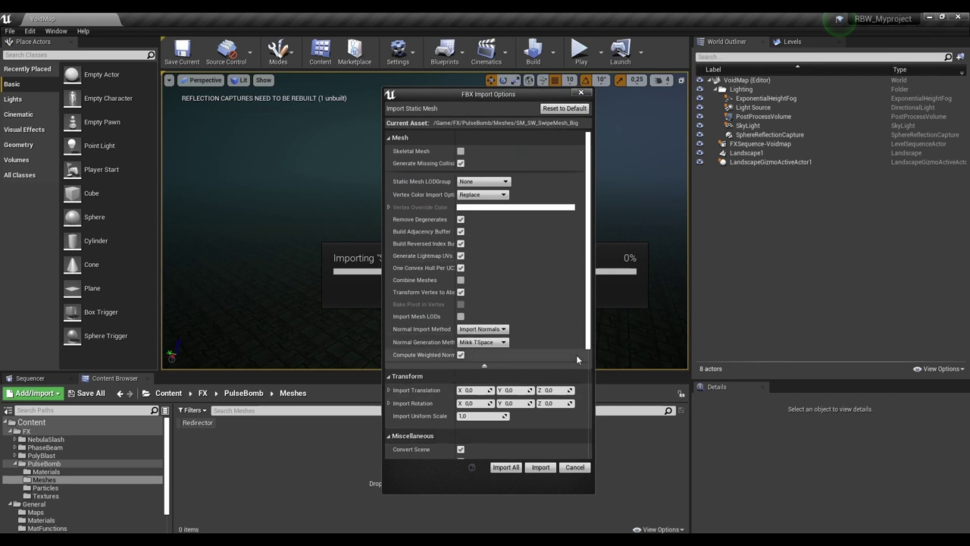
drag(447, 199, 467, 199)
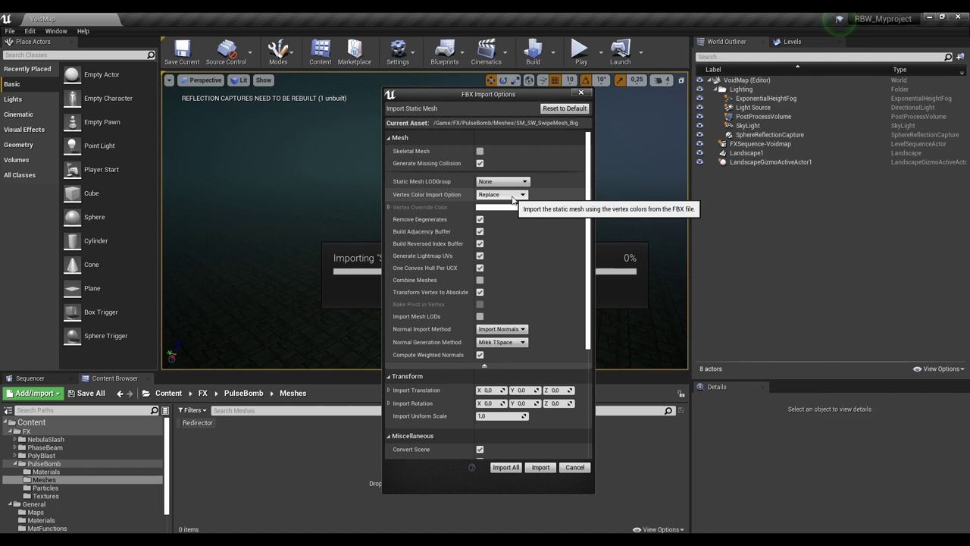
click(512, 199)
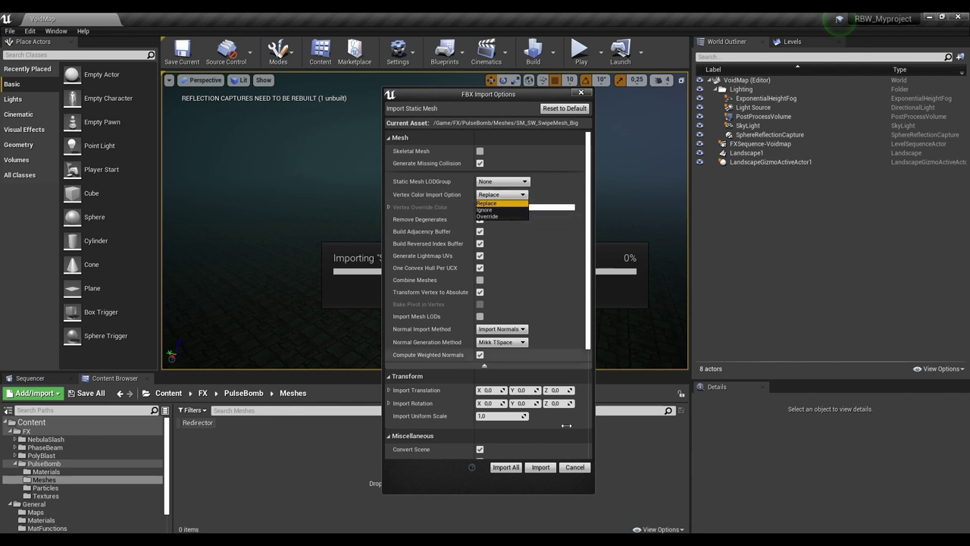
Set Material Import Method to Do Not Create Material, turn off Import Textures, and import the mesh.
scroll(589, 395, down, 3)
drag(589, 394, 581, 466)
click(517, 361)
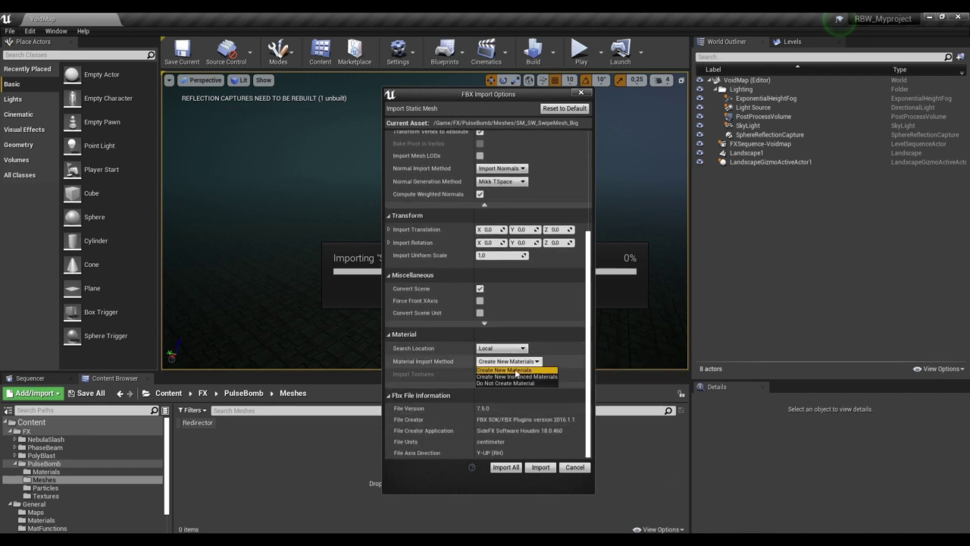
click(517, 371)
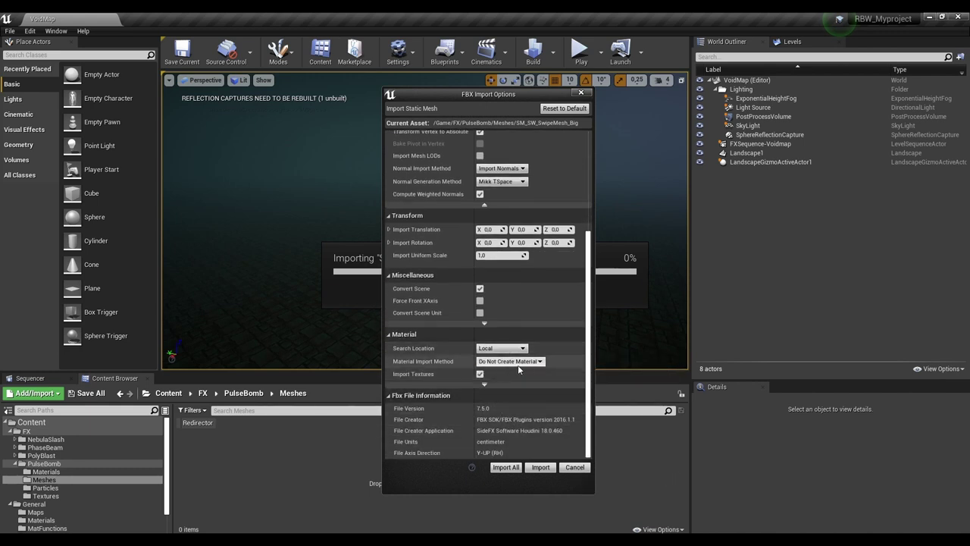
click(480, 375)
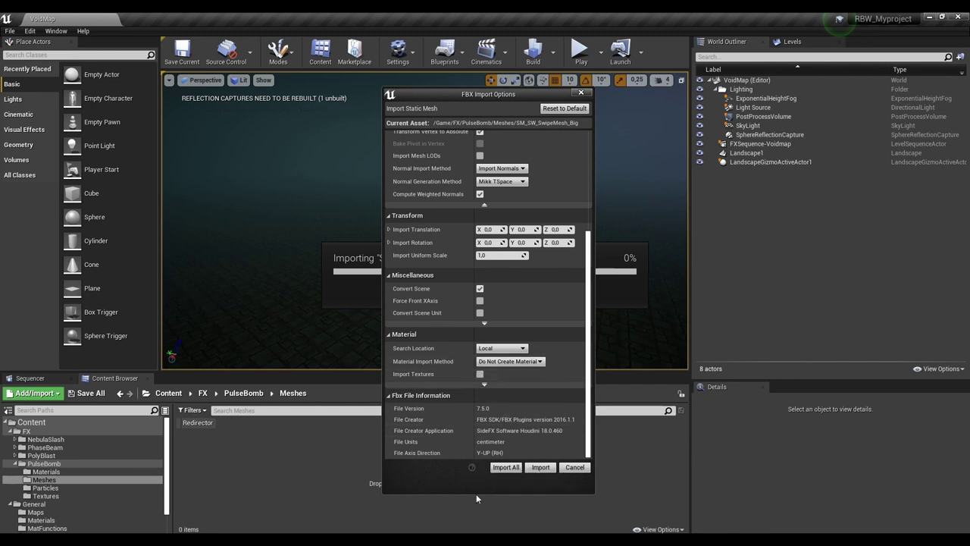
click(543, 468)
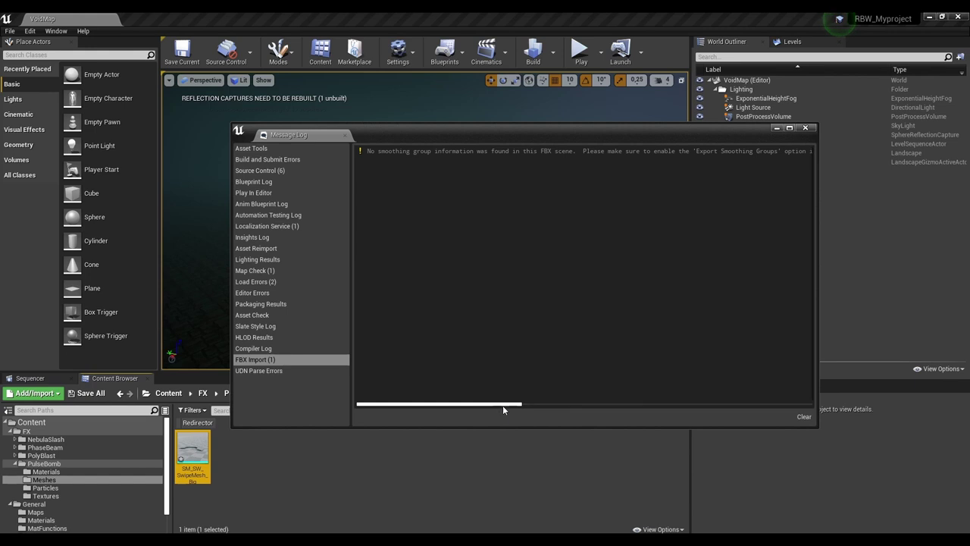
Review the FBX Import entry in the message log and close the log.
mouse_move(503, 404)
mouse_down()
mouse_move(522, 404)
mouse_move(497, 402)
mouse_up()
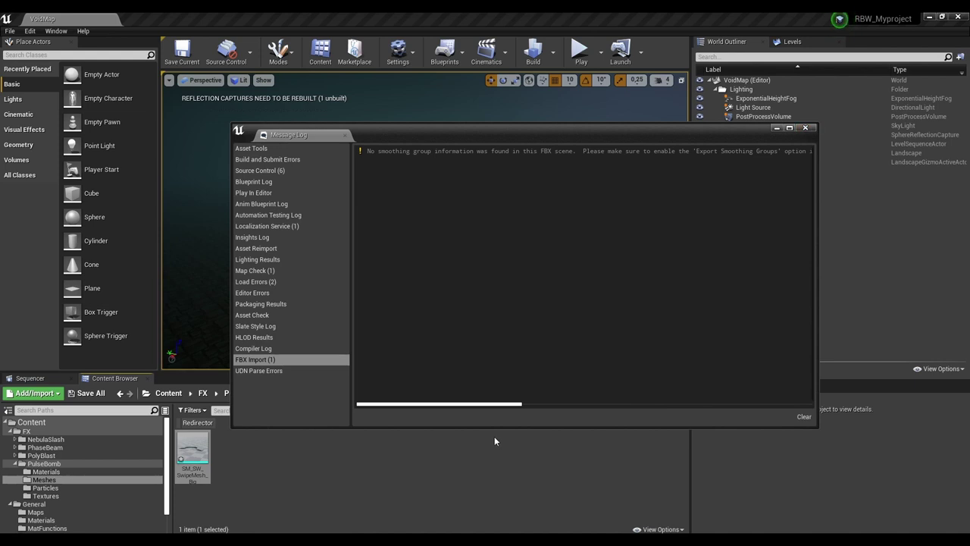
click(312, 467)
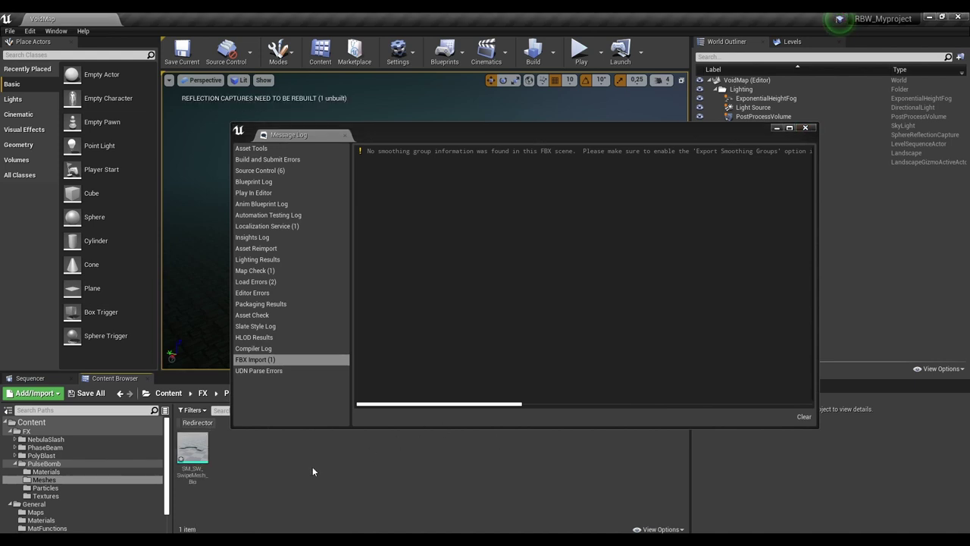
click(805, 127)
Open the imported SM_SW_SwipeMesh_Big mesh and turn on its vertex color display to examine it from several angles.
double_click(206, 479)
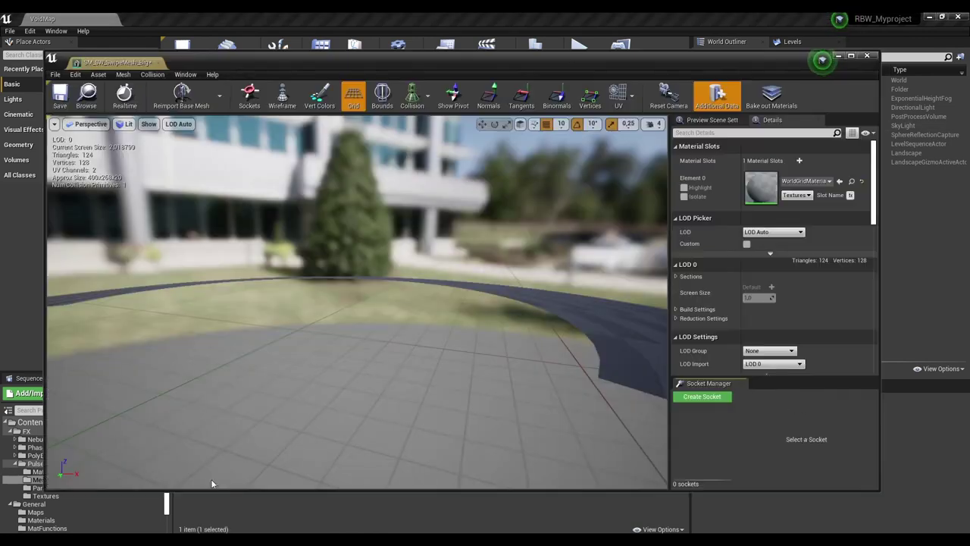
right_drag(429, 278, 432, 258)
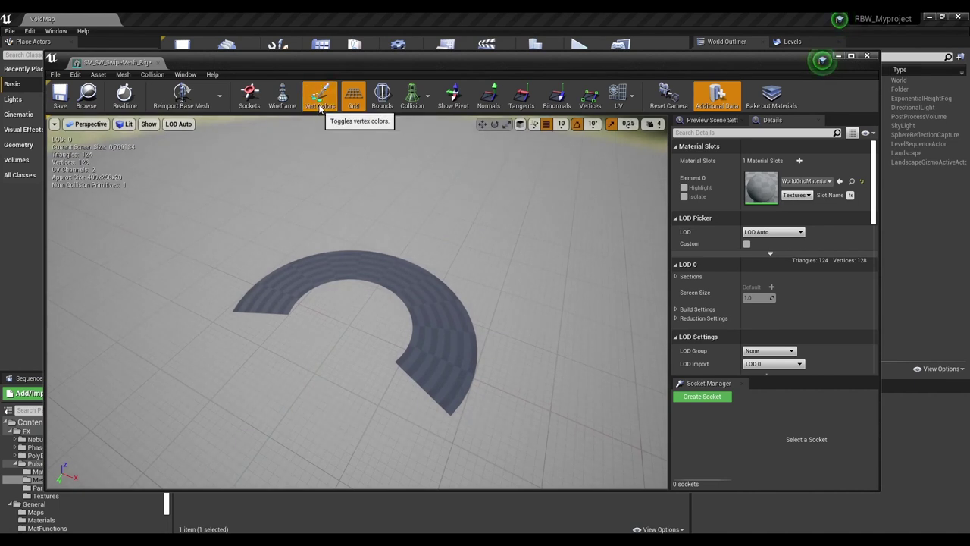
click(319, 95)
scroll(484, 328, up, 3)
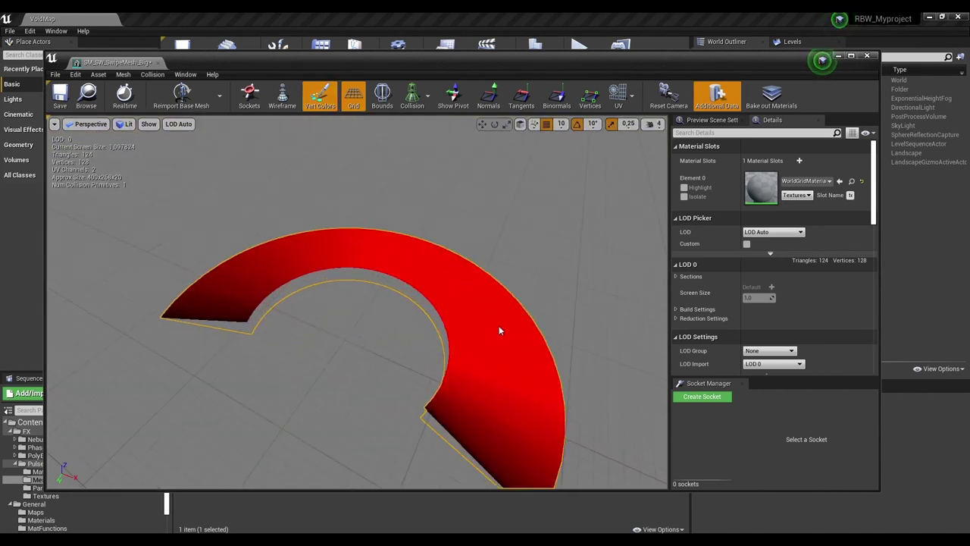
scroll(499, 325, down, 3)
right_drag(499, 325, 562, 318)
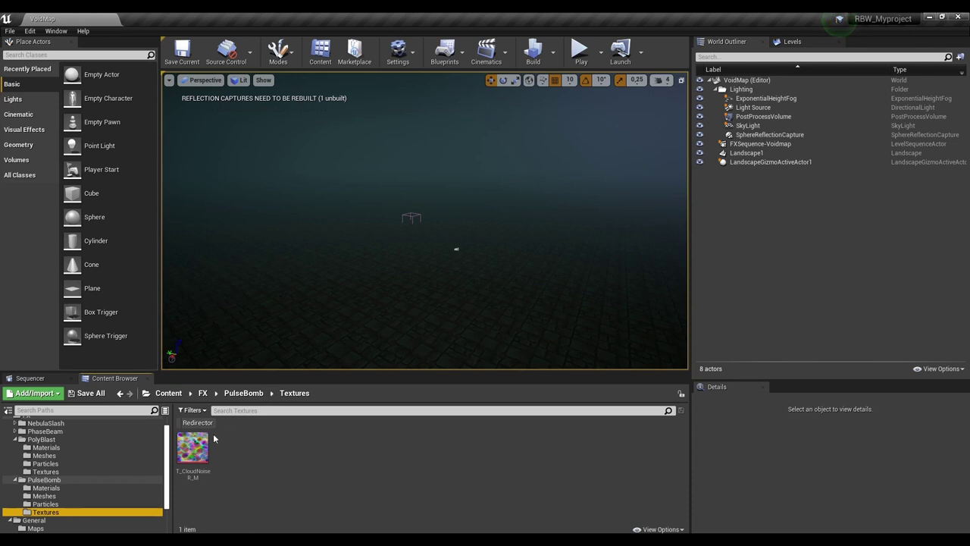
Move the T_CloudNoiseR_M texture from PulseBomb's Textures folder to PolyBlast's Textures folder.
mouse_move(198, 473)
drag(199, 473, 73, 471)
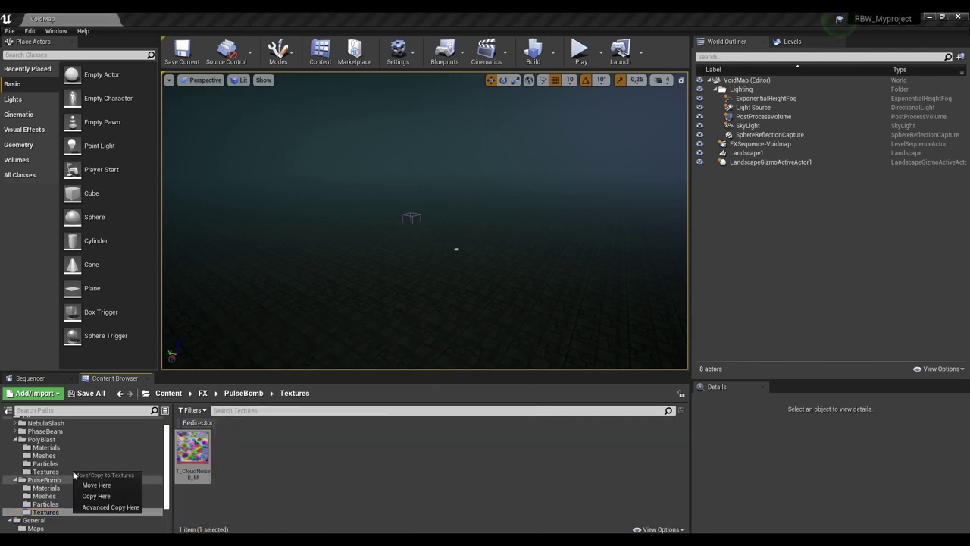
click(95, 480)
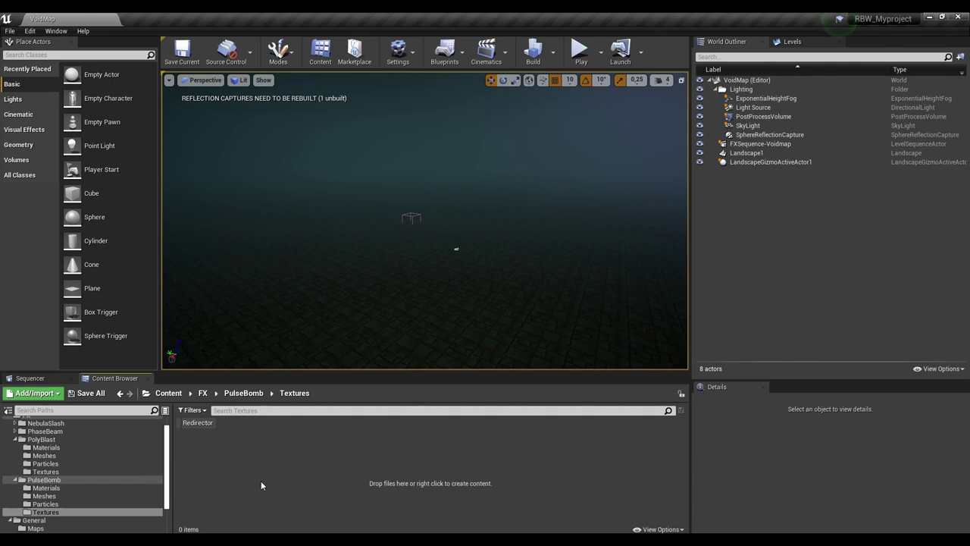
Look up the Redirector filter among the Miscellaneous asset filters and close the filter list.
click(191, 411)
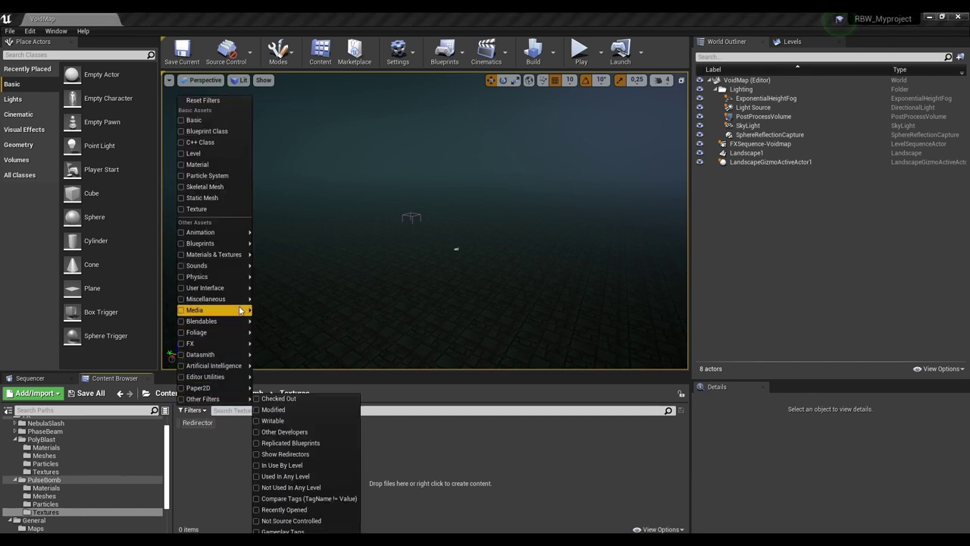
mouse_move(250, 304)
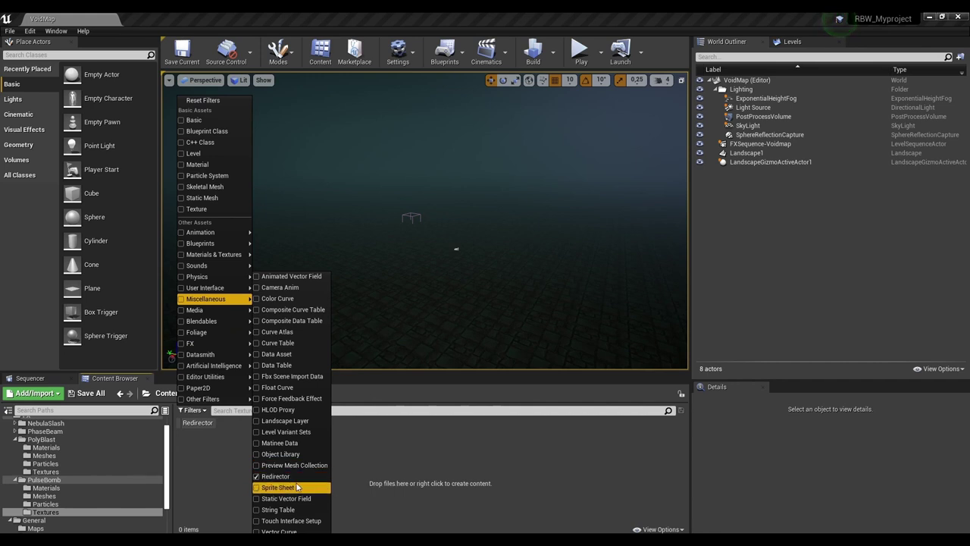
click(466, 454)
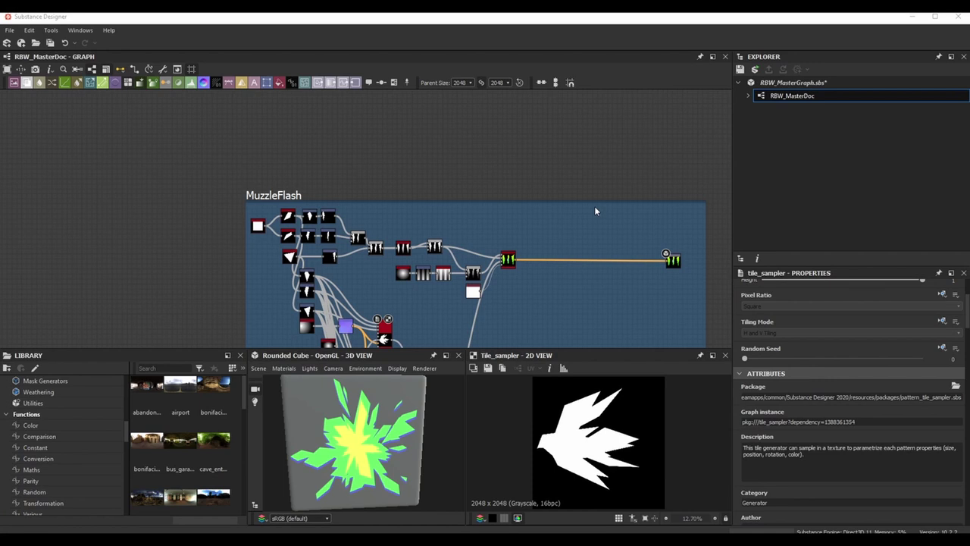
Switch to Substance Designer and examine the 3D preview and the node network inside the MuzzleFlash frame of RBW_MasterDoc.
drag(420, 456, 416, 456)
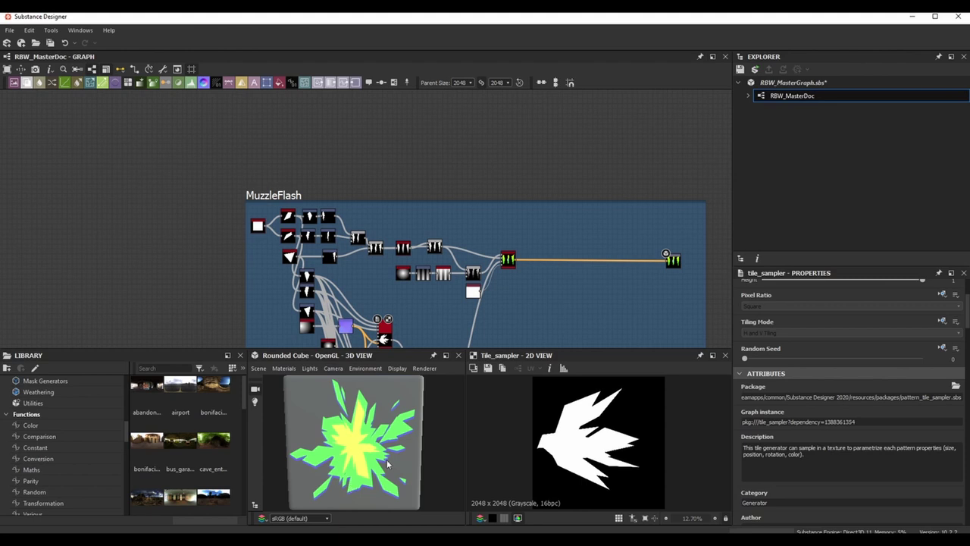
middle_drag(563, 315, 531, 180)
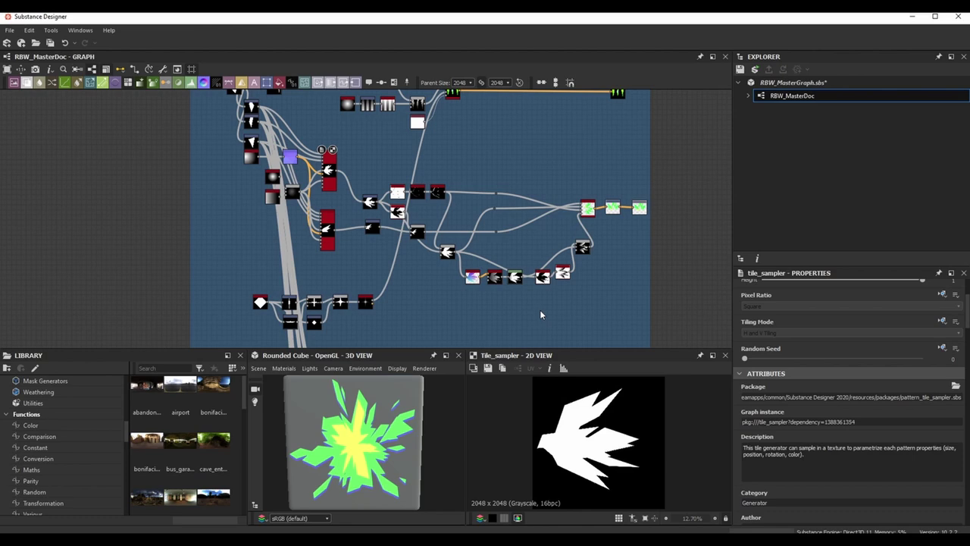
middle_drag(545, 303, 675, 397)
scroll(364, 132, up, 4)
scroll(338, 152, up, 3)
scroll(622, 210, down, 3)
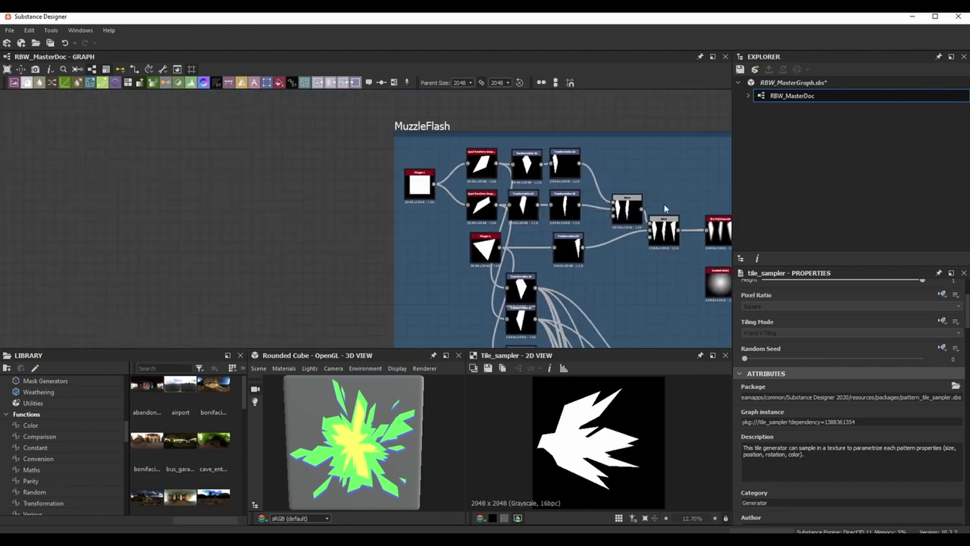
middle_drag(682, 202, 551, 190)
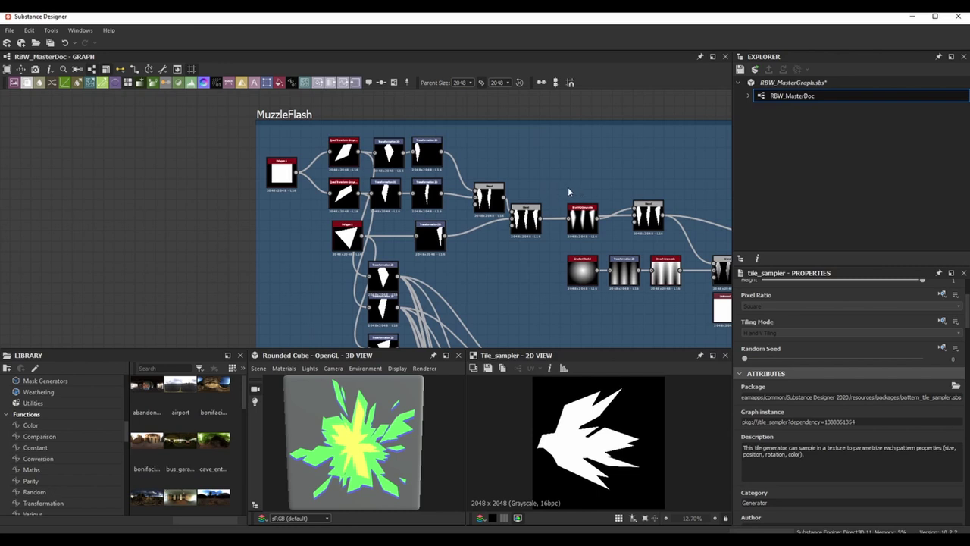
Select the square polygon_1 node at the start of the MuzzleFlash network and examine its instance parameters.
click(280, 178)
middle_drag(285, 222, 265, 218)
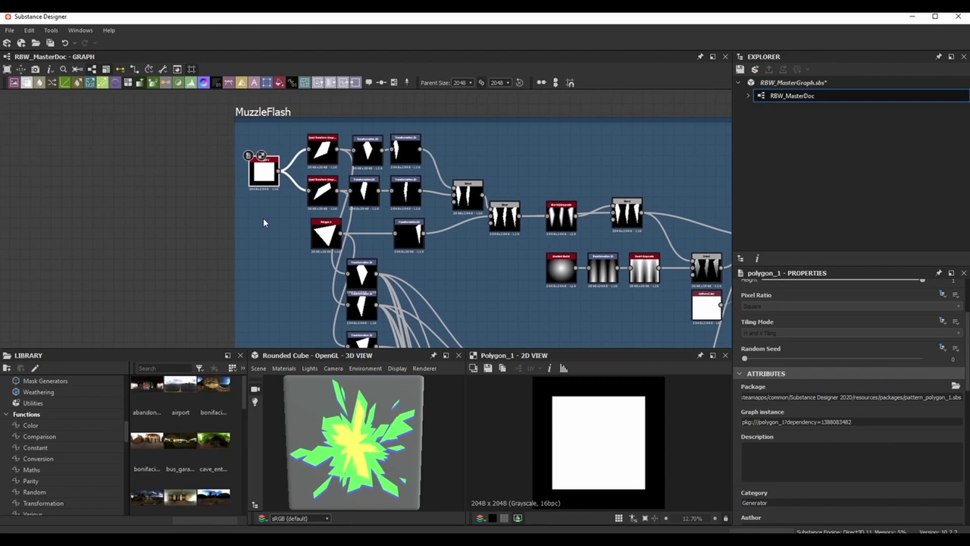
scroll(821, 440, down, 8)
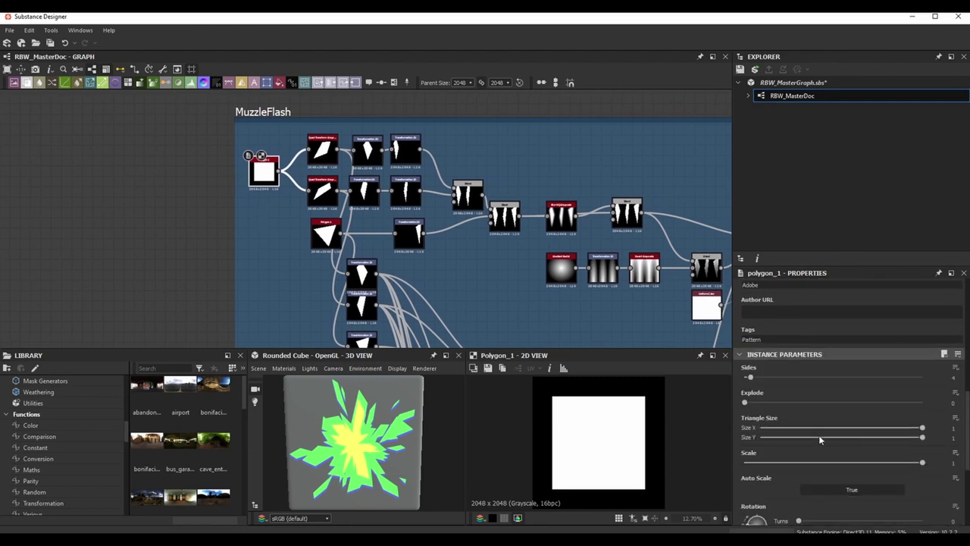
Inspect the upper Quad Transform Grayscale node fed by the square polygon and its corner point parameters.
middle_drag(253, 251, 258, 264)
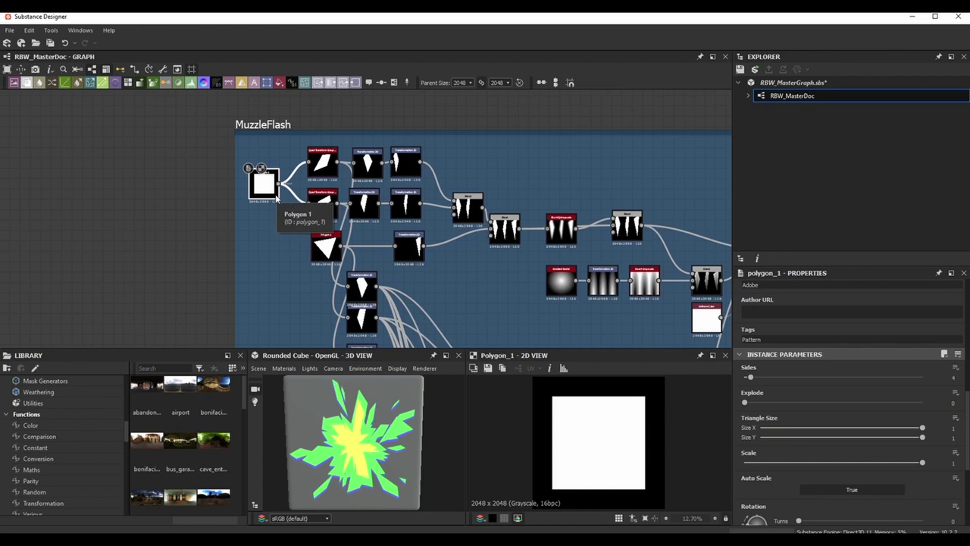
scroll(318, 159, up, 2)
middle_drag(329, 184, 313, 218)
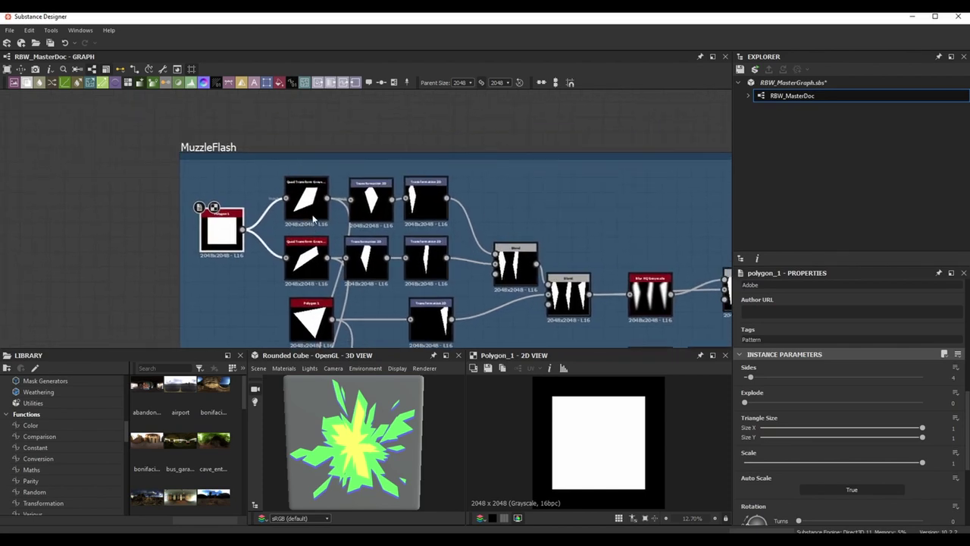
double_click(313, 218)
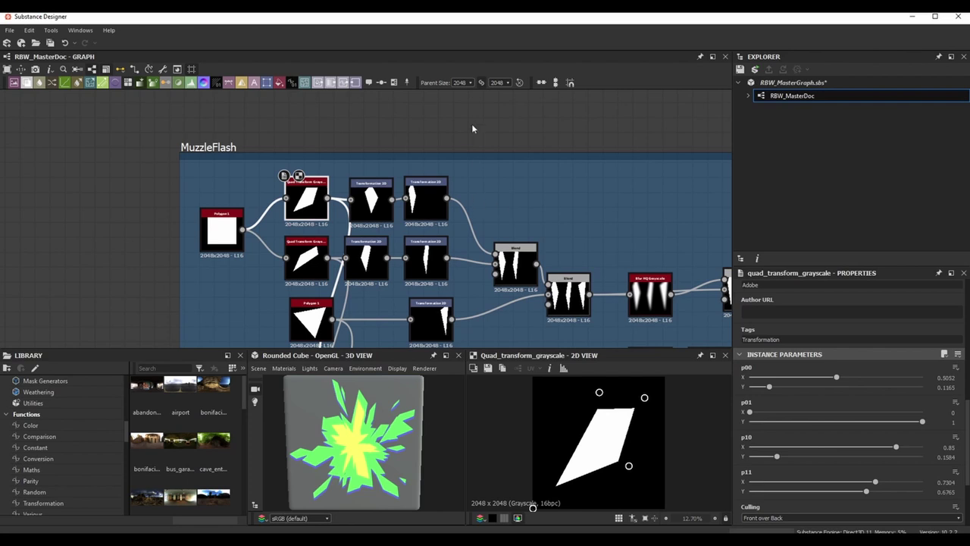
Add a Quad Transform Grayscale node above the MuzzleFlash frame and connect the square Polygon 1 output to its input.
key(space)
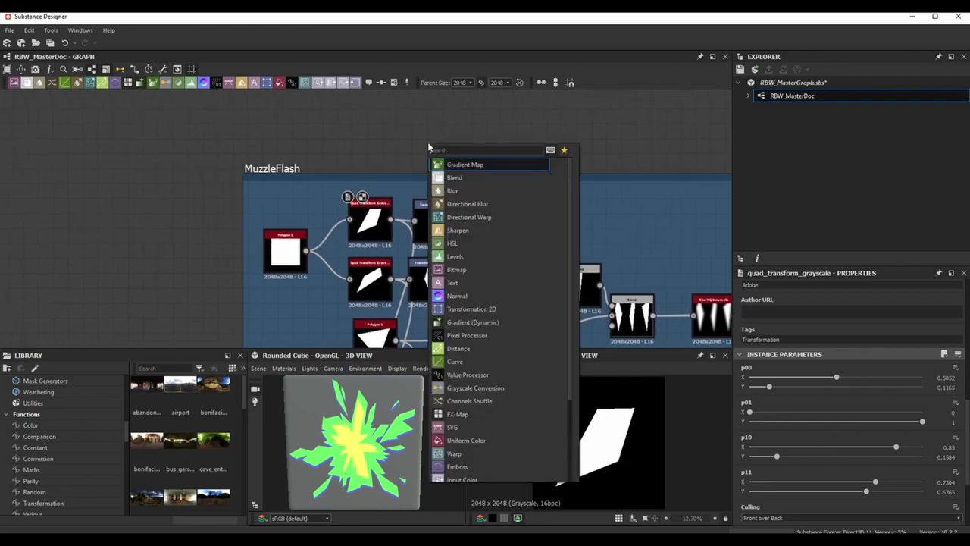
text(q)
key(Down)
key(Return)
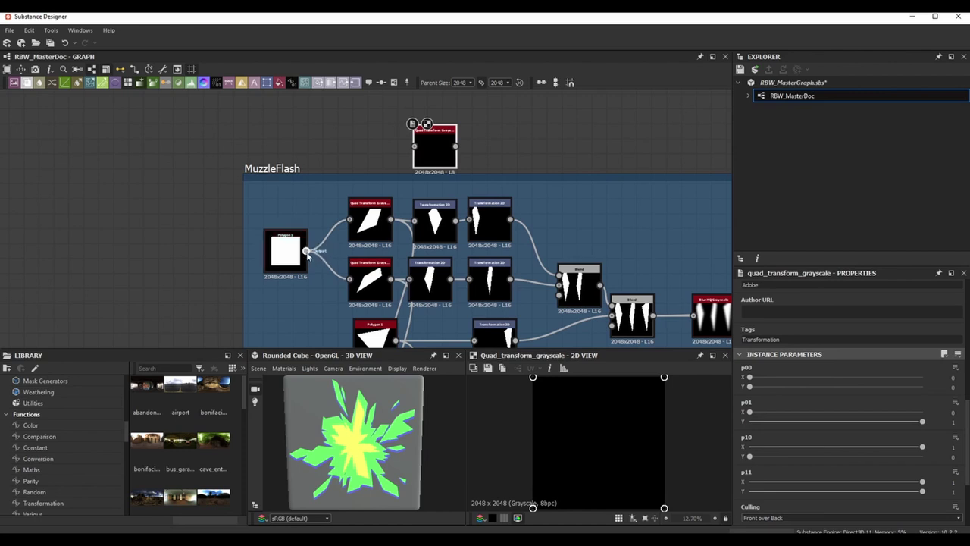
drag(306, 251, 414, 145)
Pull the new quad transform's four corners inward to form a narrow shard, with p11 at about 0.51, 0.62.
scroll(557, 422, down, 2)
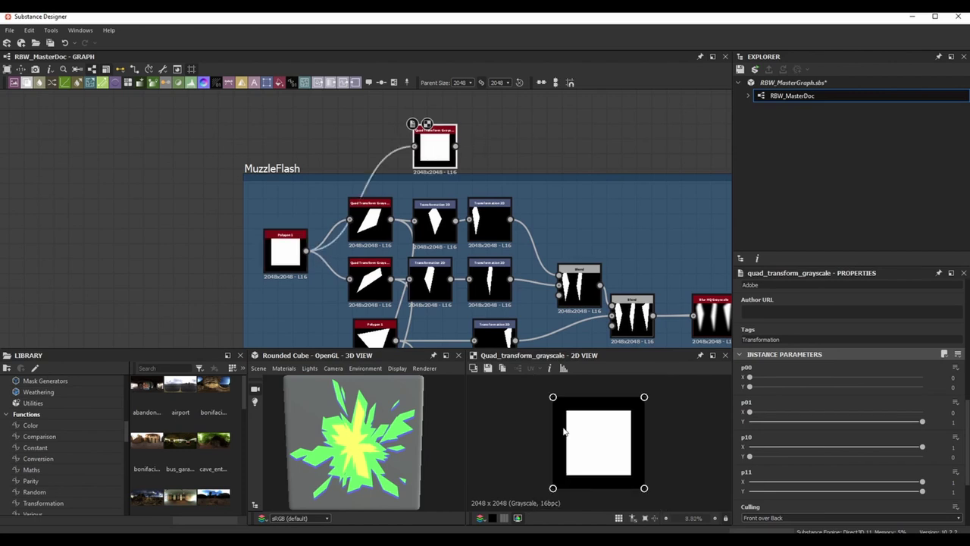
drag(644, 396, 603, 409)
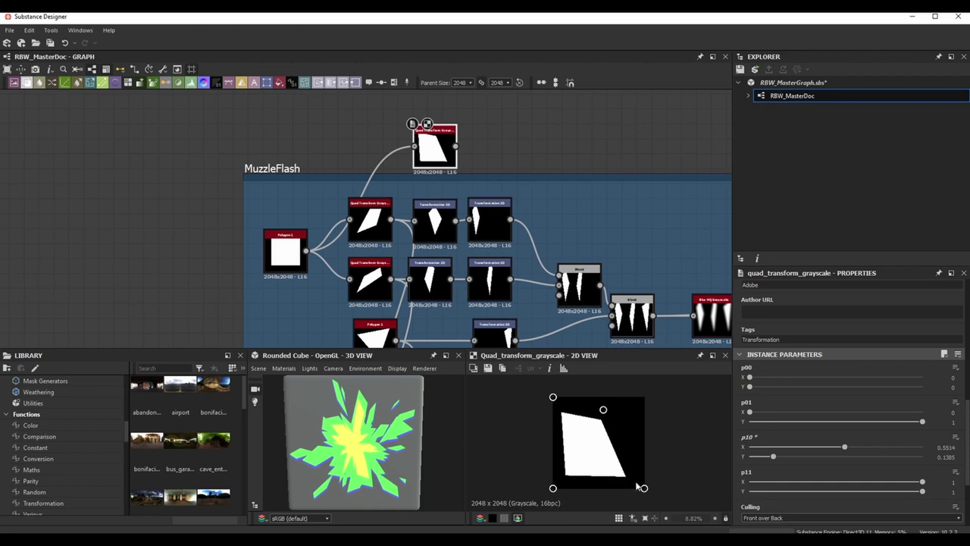
drag(643, 487, 606, 468)
drag(553, 397, 582, 409)
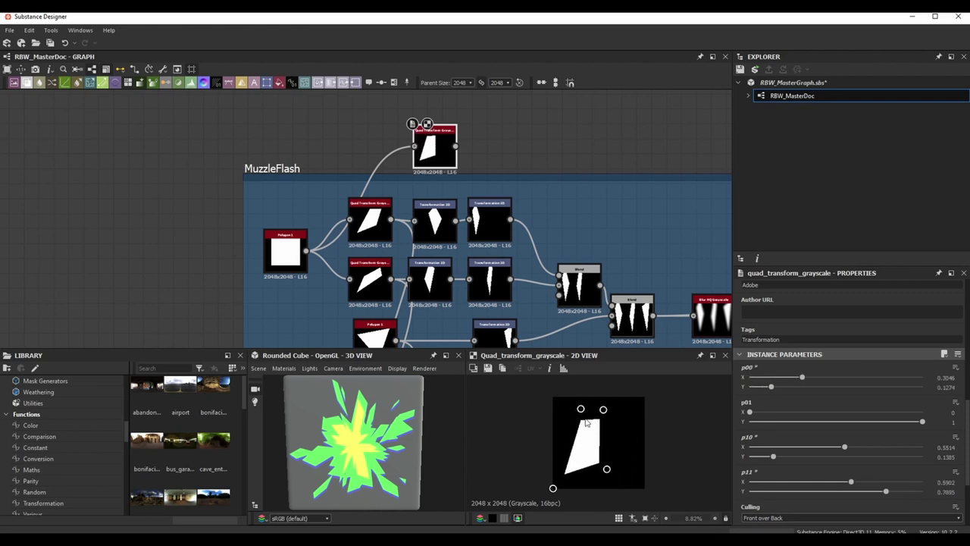
drag(552, 487, 600, 455)
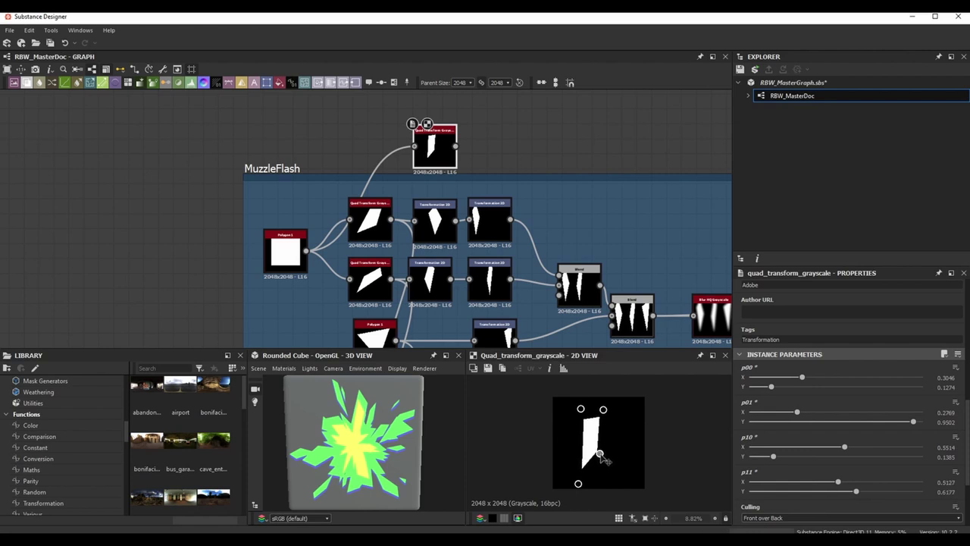
Delete the test Quad Transform Grayscale node above the MuzzleFlash frame.
click(508, 137)
click(439, 147)
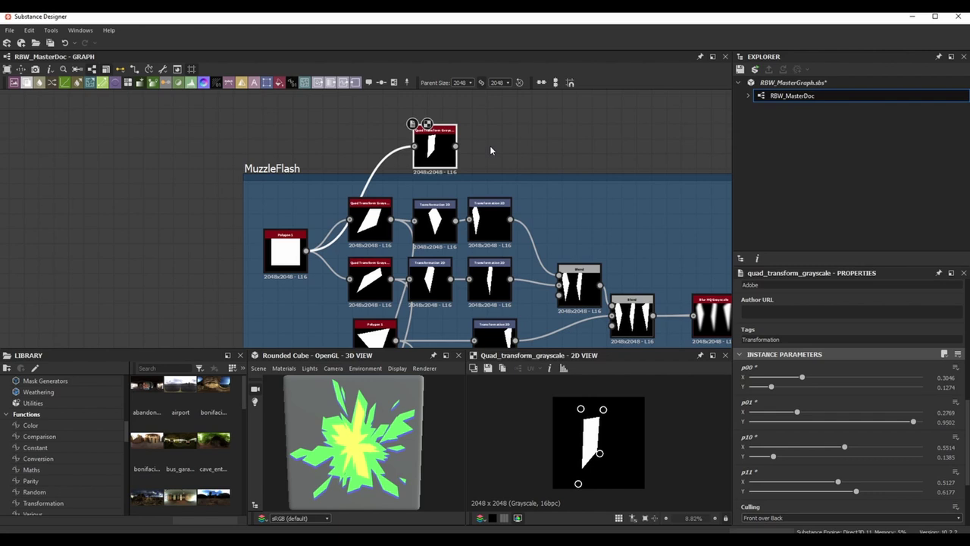
key(Delete)
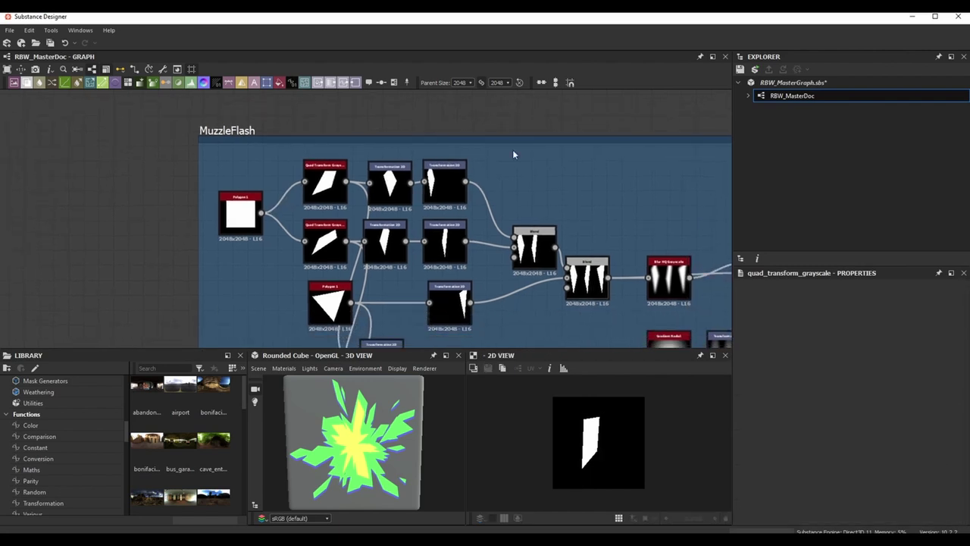
Inspect the triangular Polygon 1 node's instance parameters and the Transformation 2D node it feeds.
click(337, 317)
scroll(856, 452, down, 5)
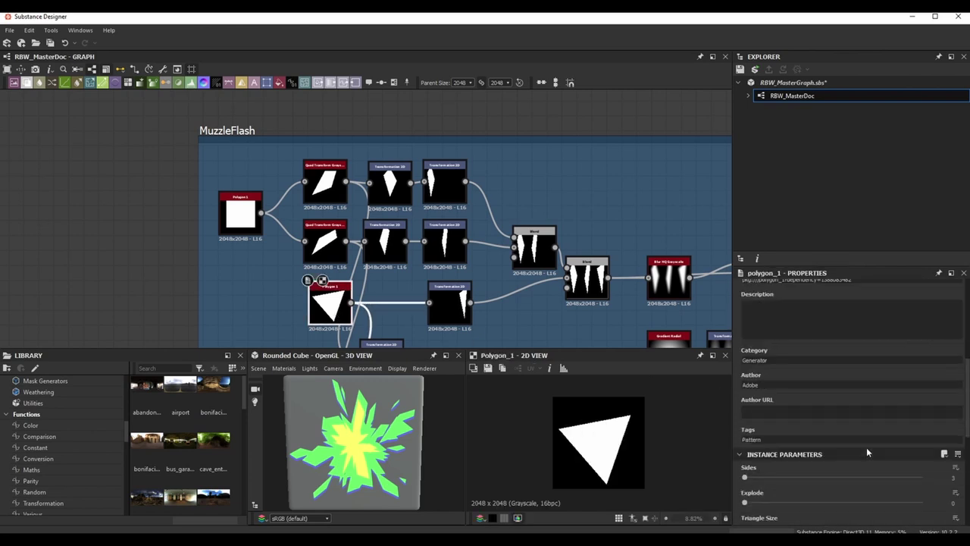
scroll(866, 448, down, 3)
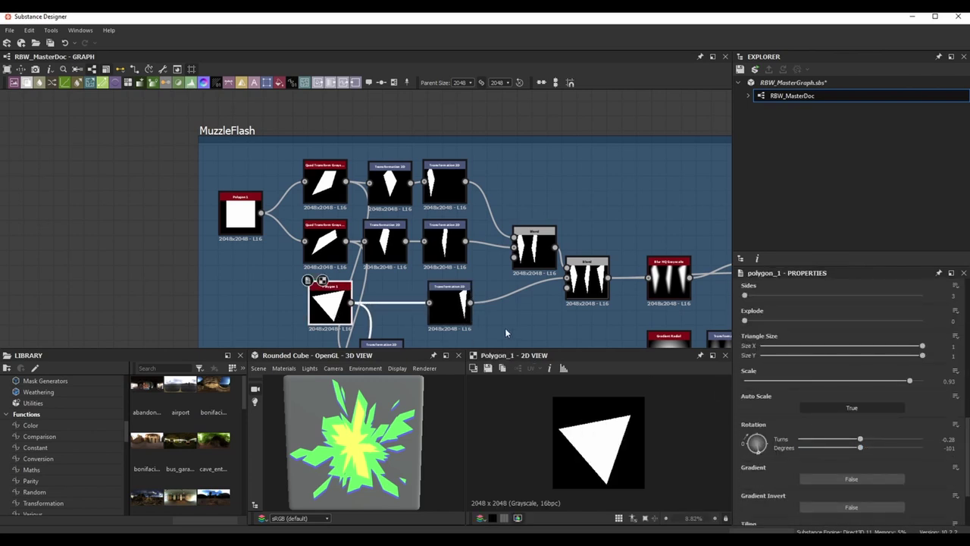
click(449, 307)
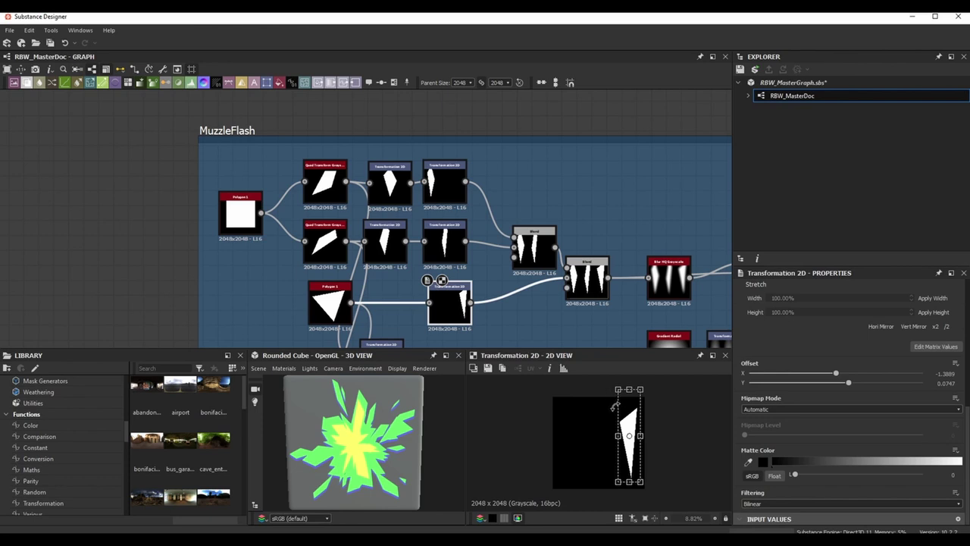
middle_drag(526, 328, 513, 318)
click(511, 317)
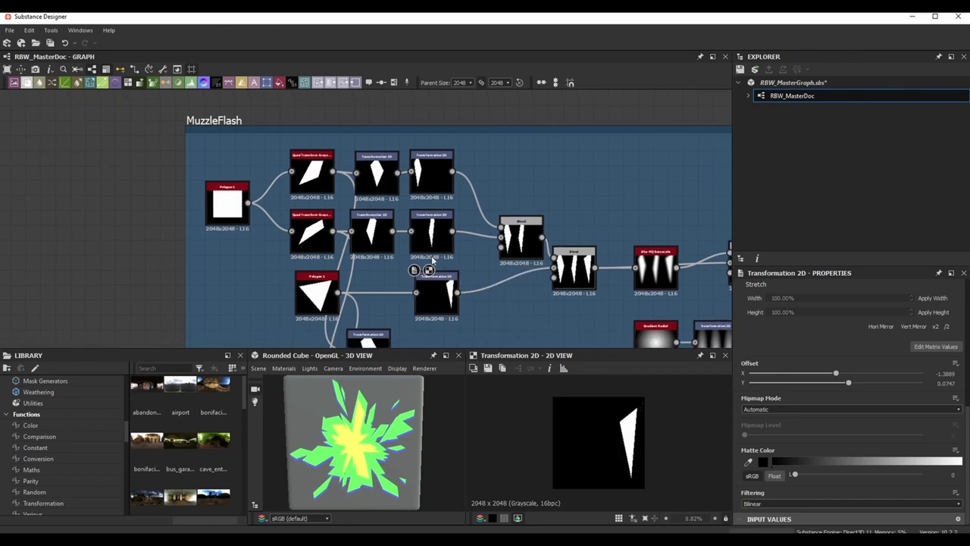
Inspect the middle row's two Transformation 2D nodes and the two Blend nodes that combine the shards.
click(374, 240)
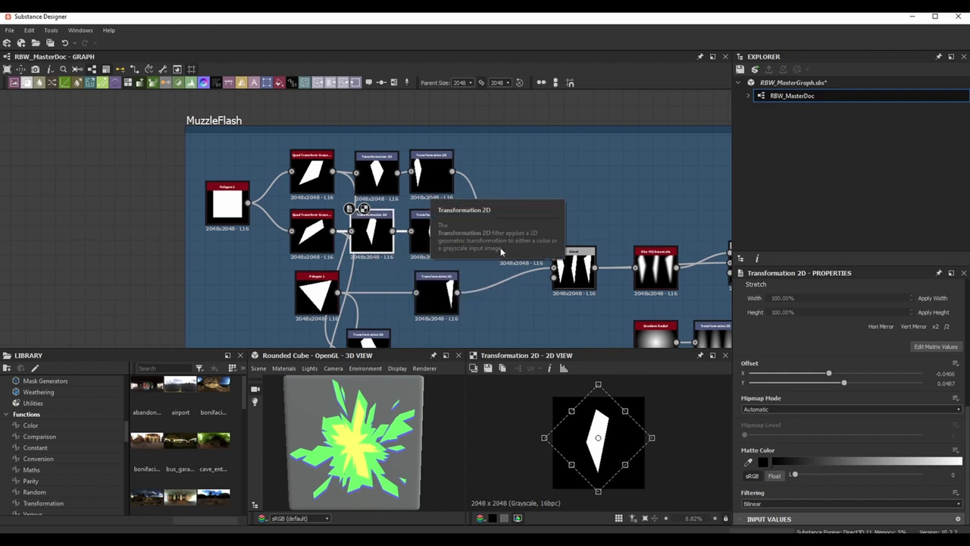
click(436, 234)
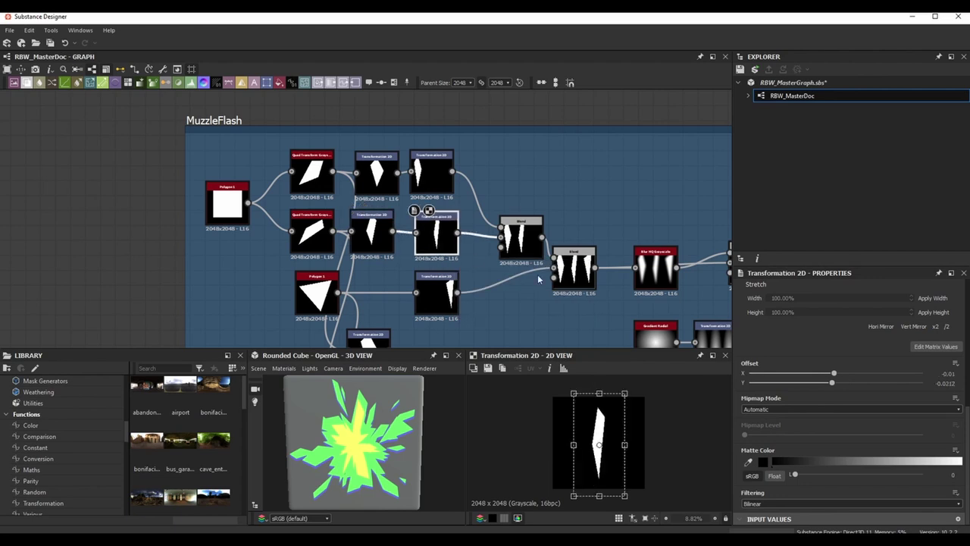
click(520, 237)
click(582, 281)
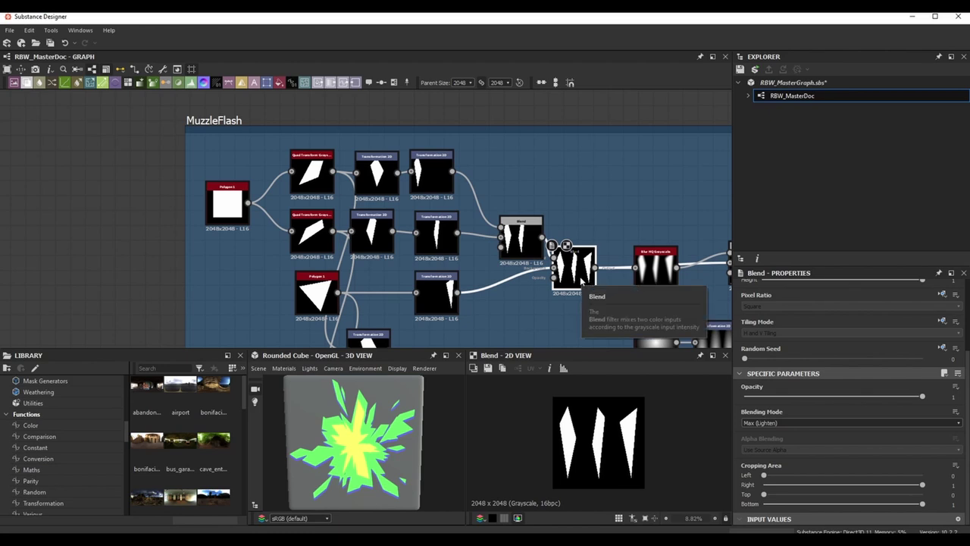
Inspect the Blur HQ Grayscale node and the Blend node after it, checking its soft edges and blending mode.
middle_drag(630, 230, 419, 164)
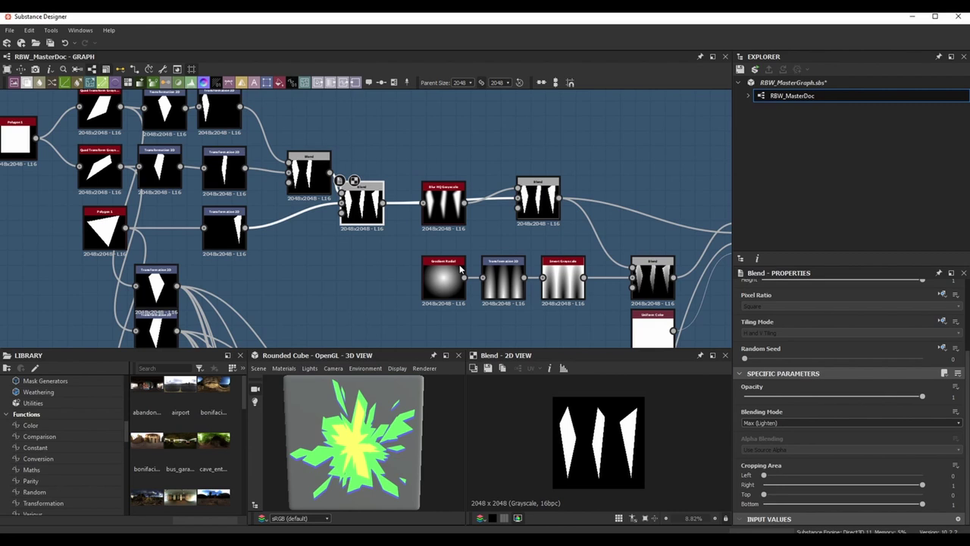
click(448, 222)
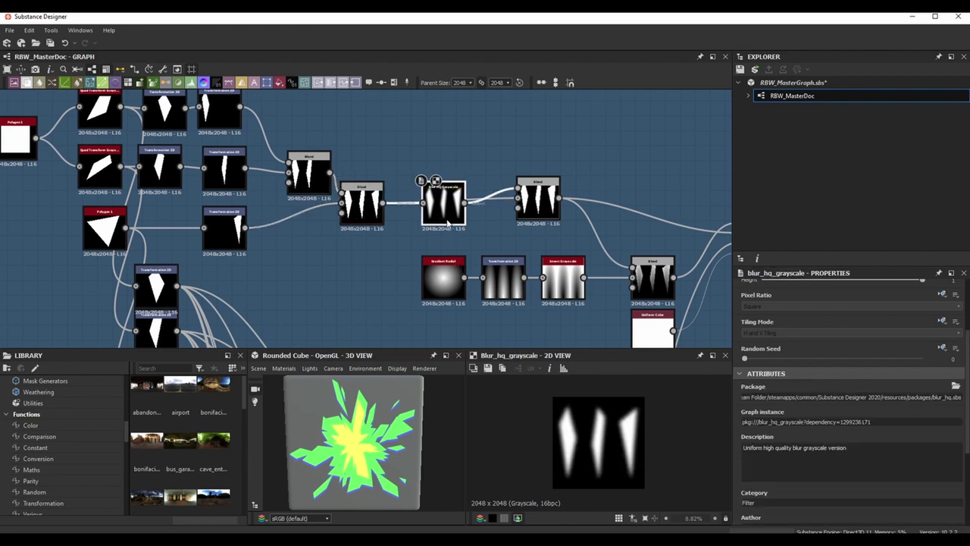
click(543, 217)
scroll(637, 432, up, 4)
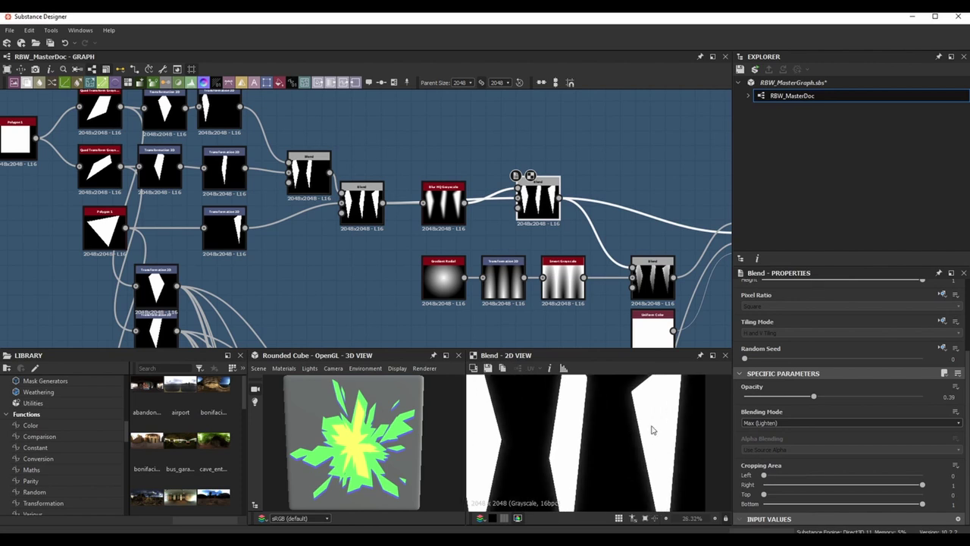
middle_drag(634, 402, 631, 438)
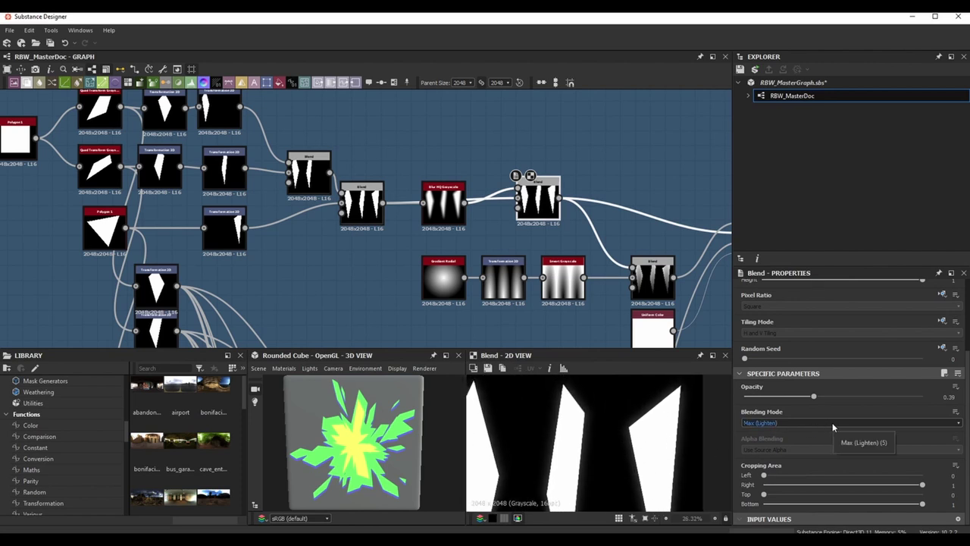
Inspect the Gradient Radial node that starts the lower gradient branch of the MuzzleFlash network.
middle_drag(591, 342, 314, 247)
click(315, 248)
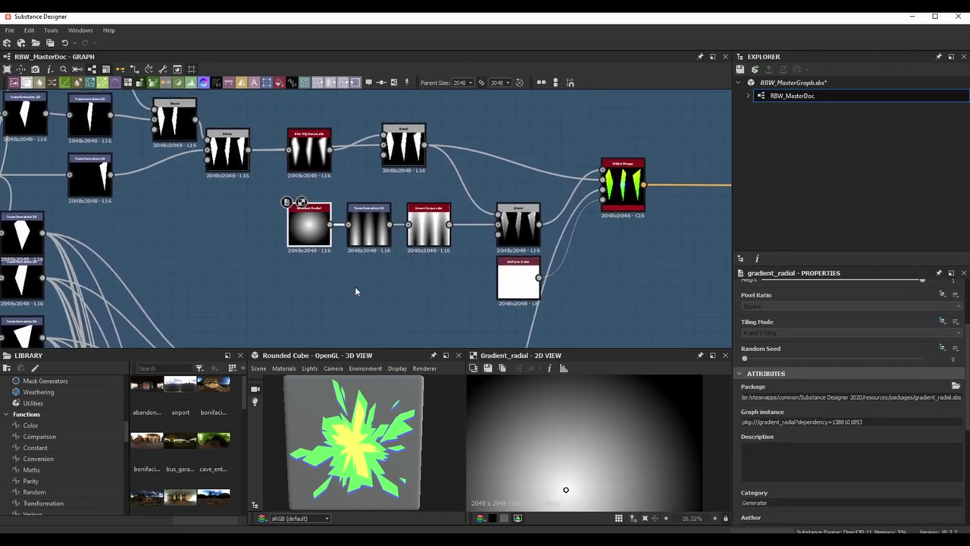
middle_drag(354, 286, 406, 285)
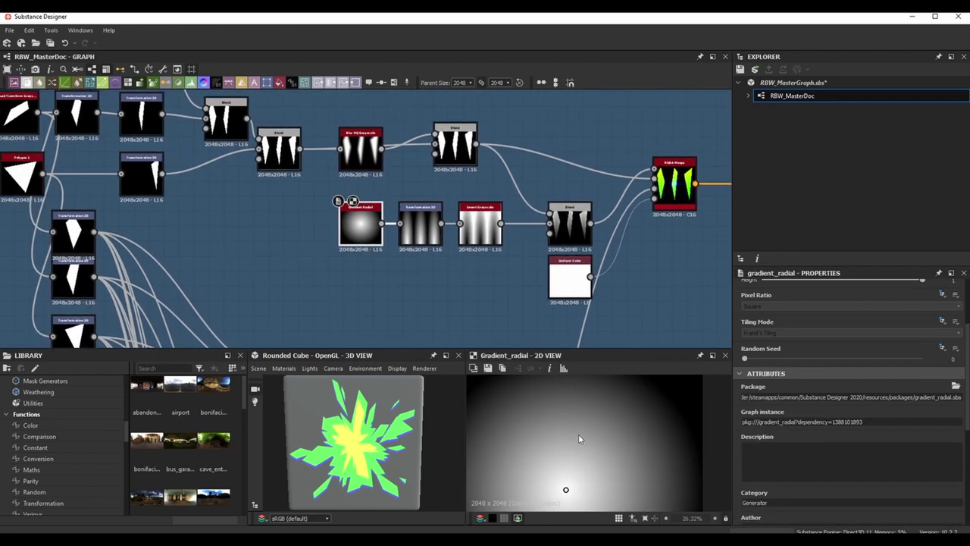
click(395, 271)
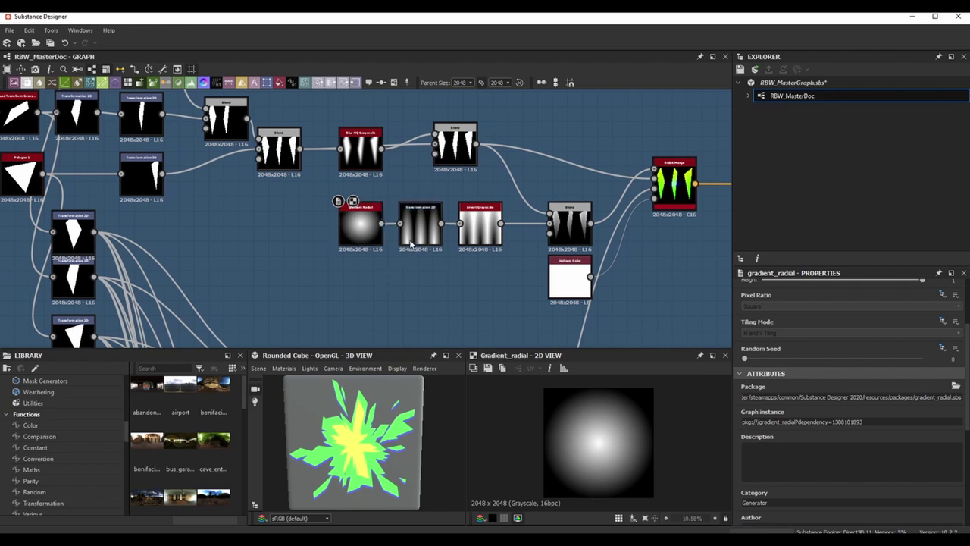
click(444, 307)
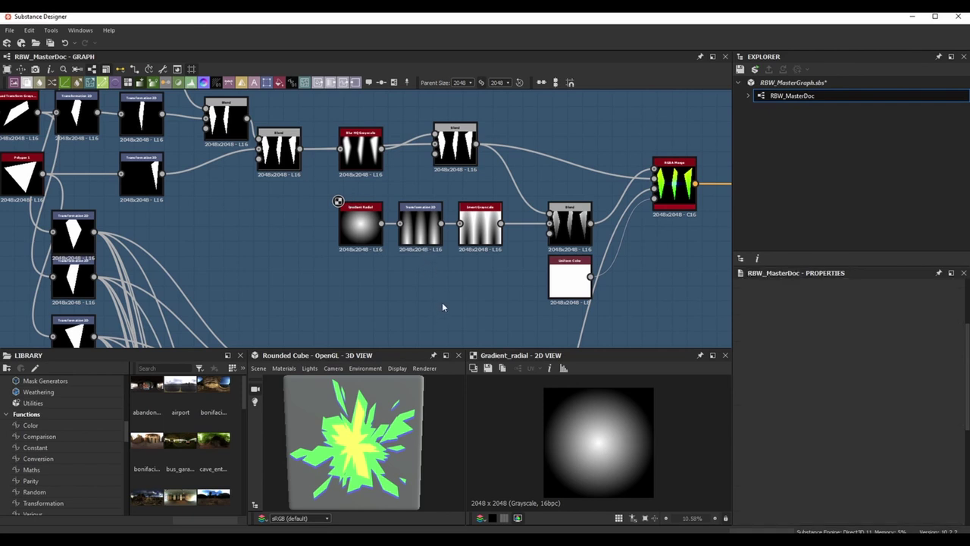
Add a Transformation 2D node below the gradient branch and connect the Gradient Radial output to it.
click(421, 226)
key(space)
text(tra)
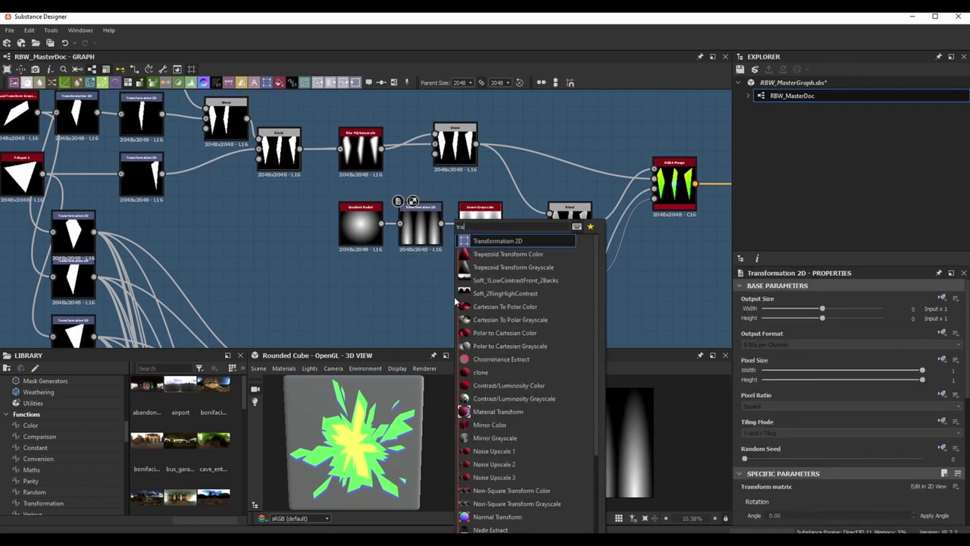
key(Return)
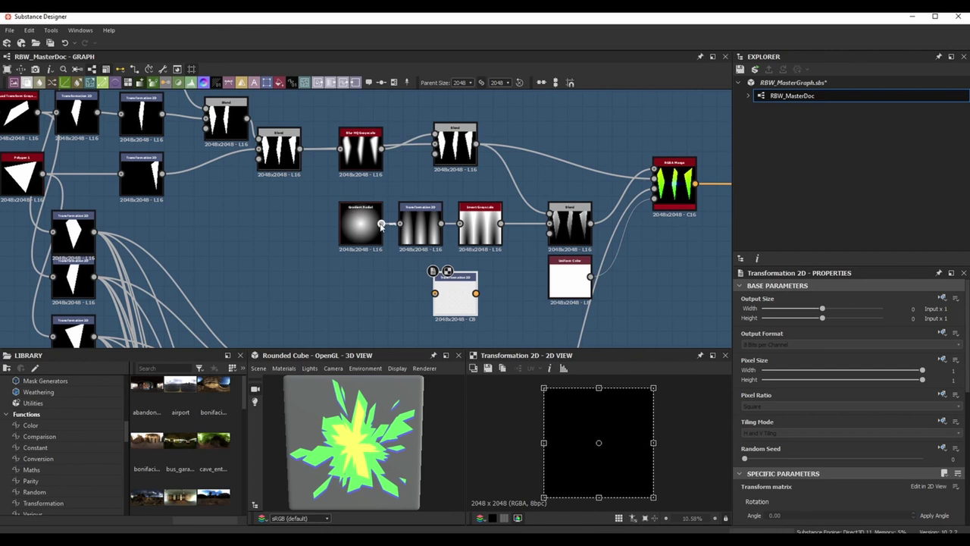
drag(381, 225, 435, 293)
drag(455, 303, 440, 303)
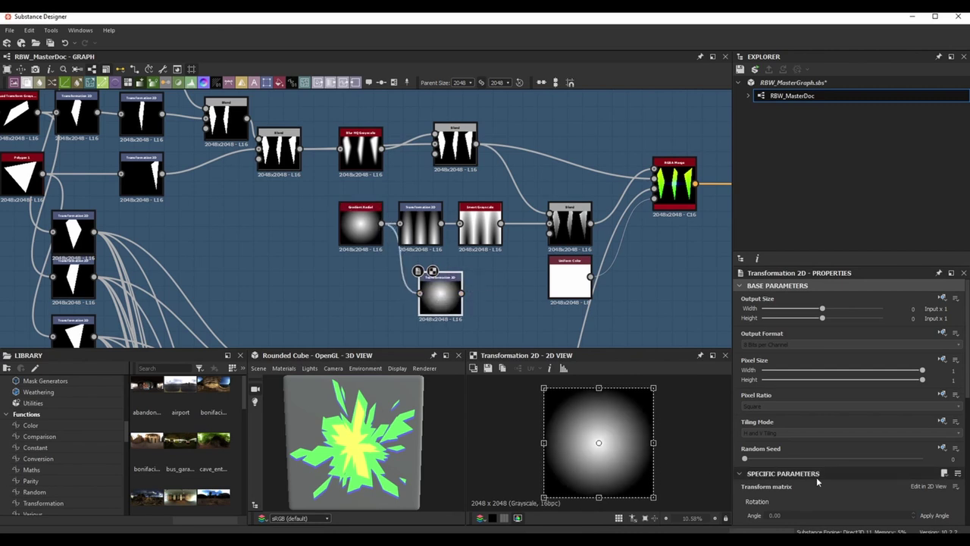
Set the new Transformation 2D node's stretch height to 200% and its Y offset to -0.25.
scroll(816, 477, down, 3)
click(755, 454)
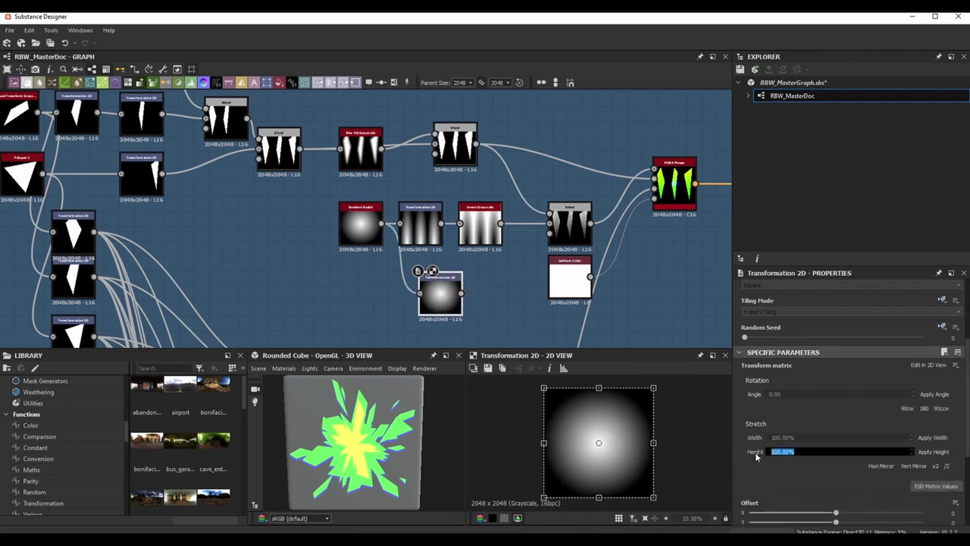
text(200)
key(Return)
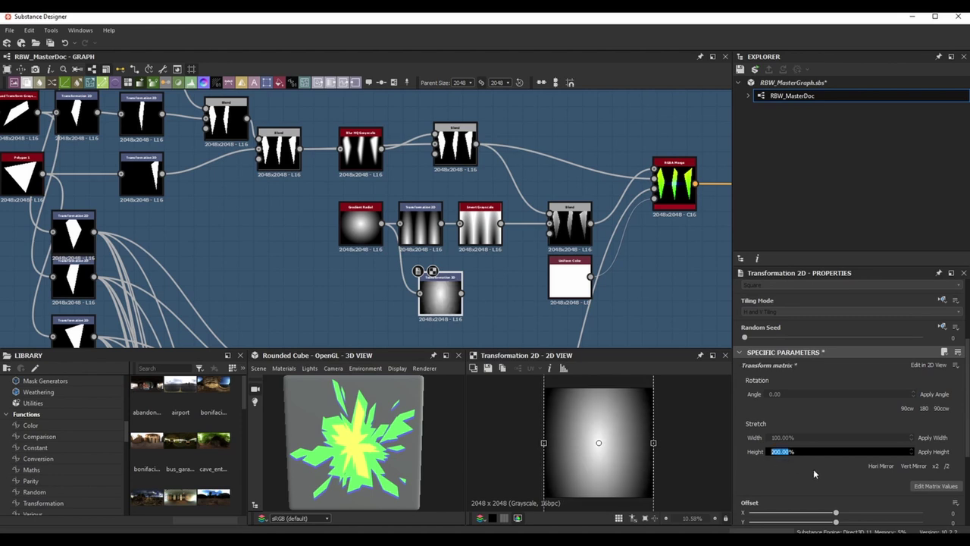
scroll(887, 484, down, 3)
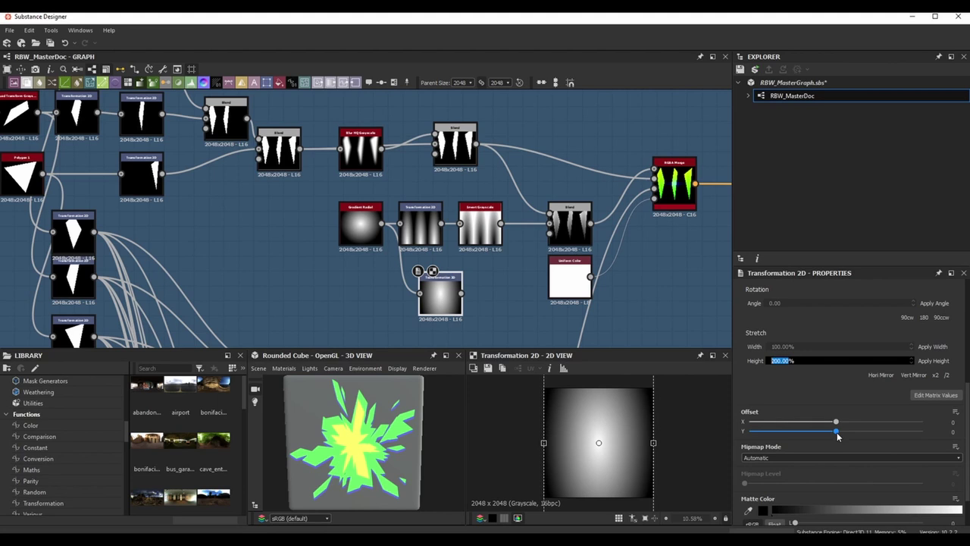
drag(837, 432, 794, 435)
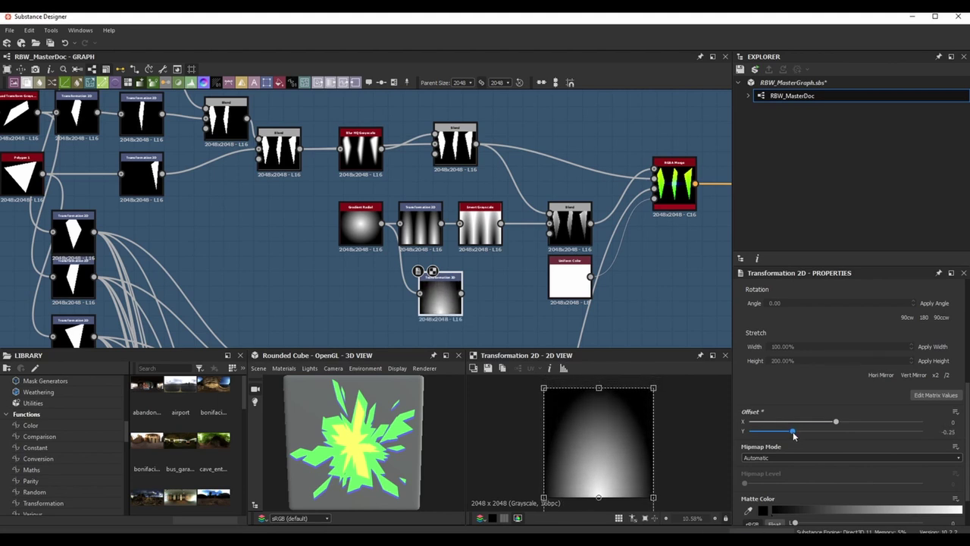
Set the new Transformation 2D node's stretch width to 33.33% and reposition the node beneath the gradient branch.
click(799, 347)
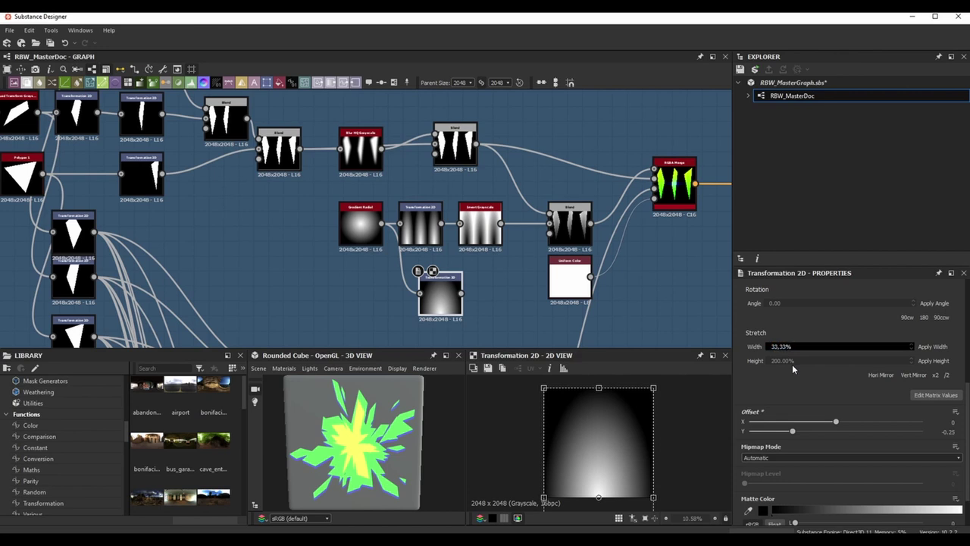
key(Return)
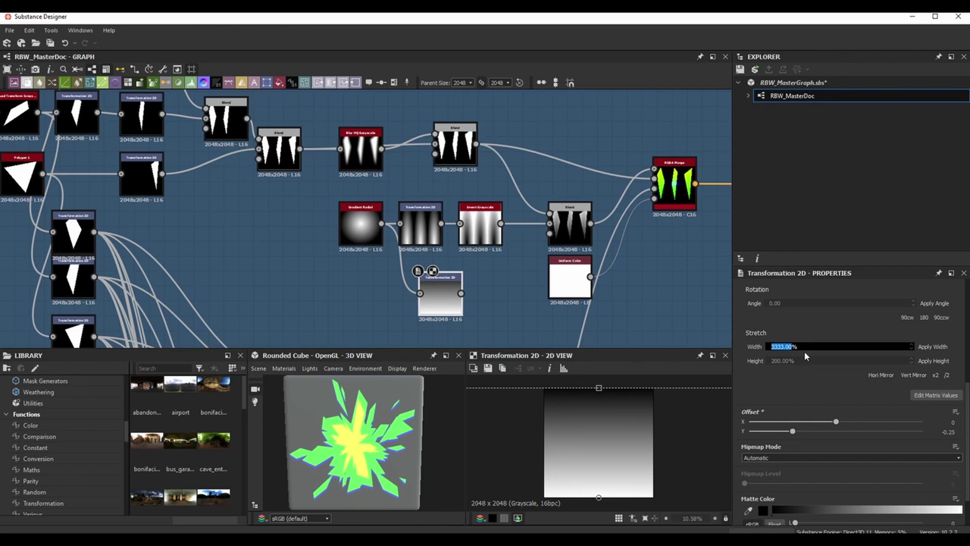
drag(804, 349, 745, 352)
text(33.33%)
key(Return)
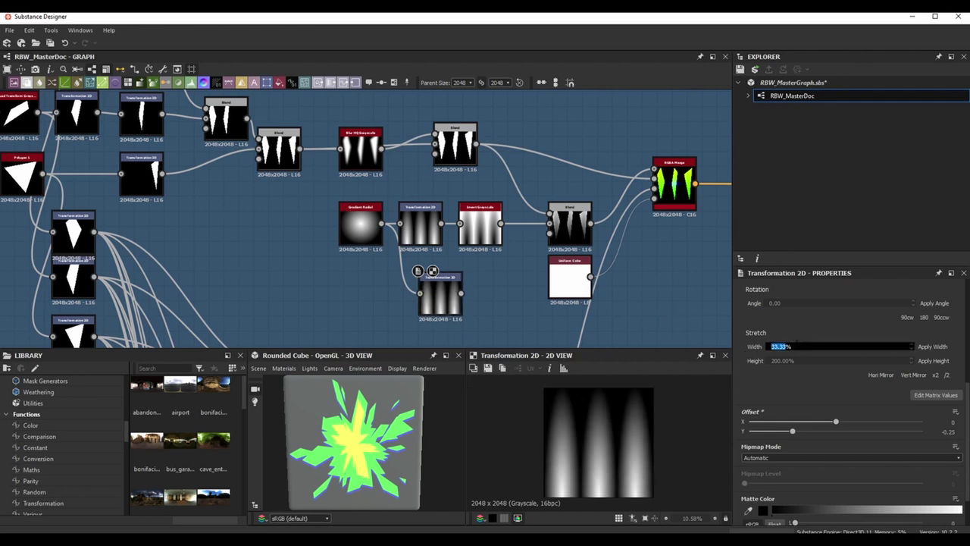
drag(454, 305, 438, 304)
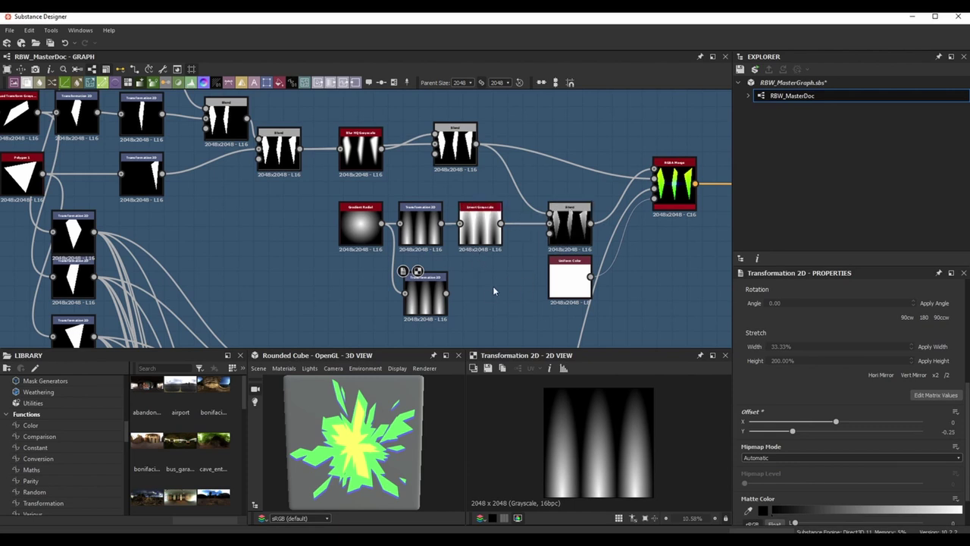
Compare the Blend node that combines the shards with the inverted gradient against the upper shard Blend node.
click(566, 237)
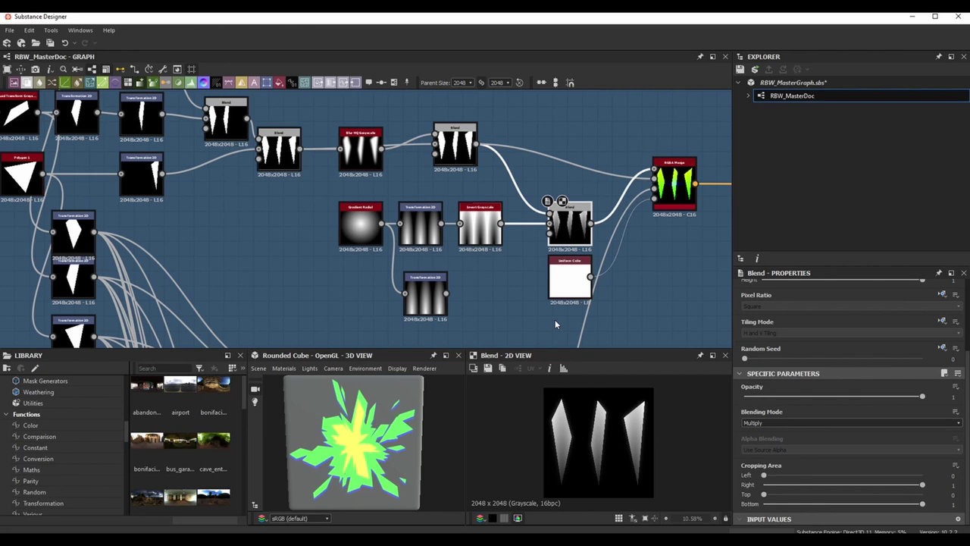
click(455, 147)
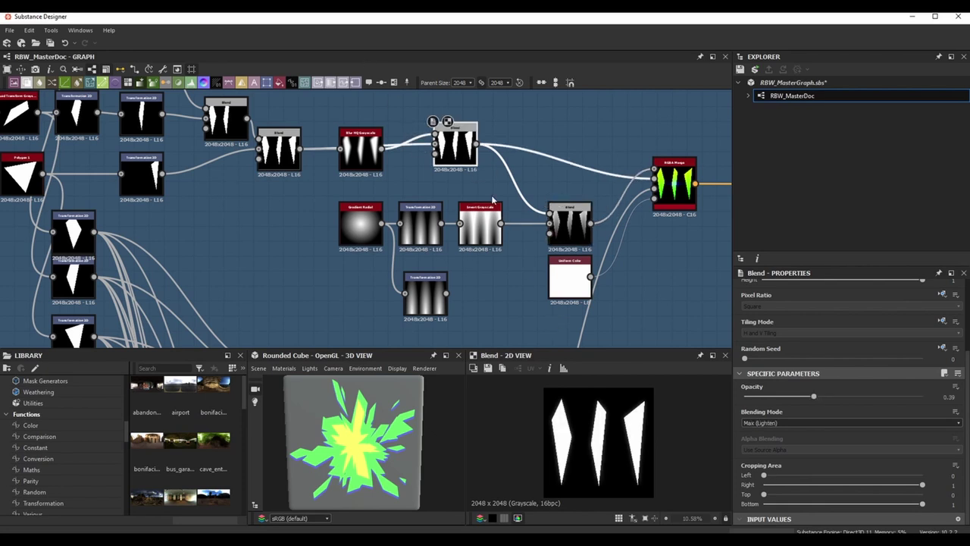
click(567, 232)
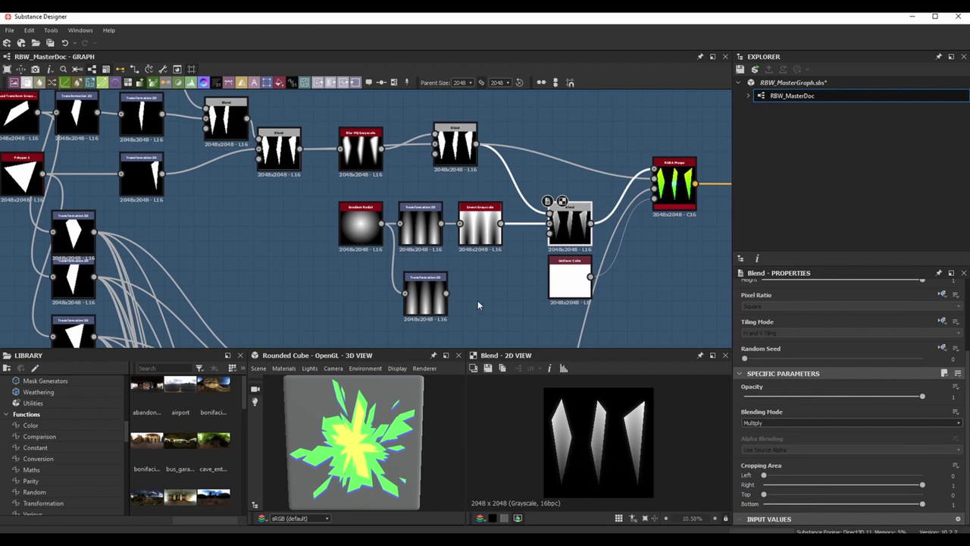
Delete the demonstration Transformation 2D node below the gradient branch.
click(423, 301)
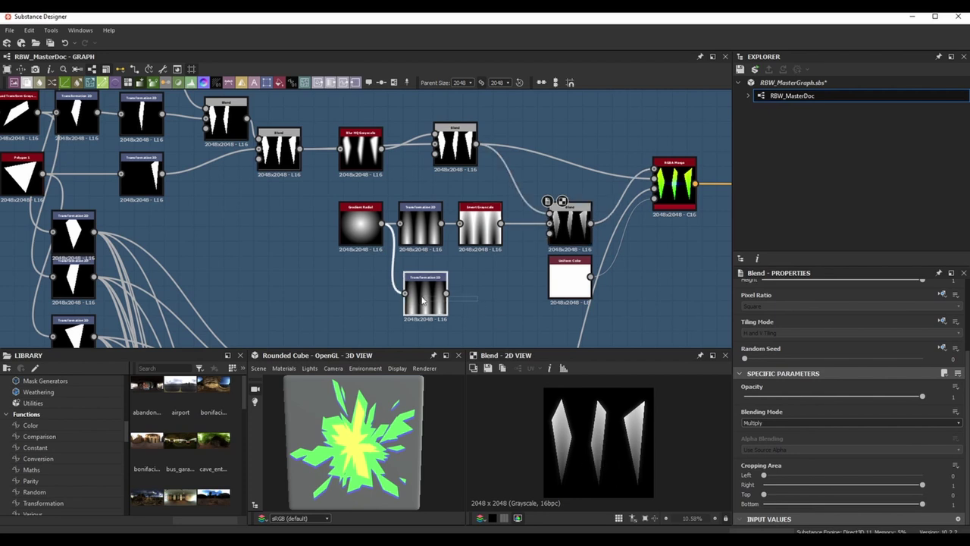
click(478, 306)
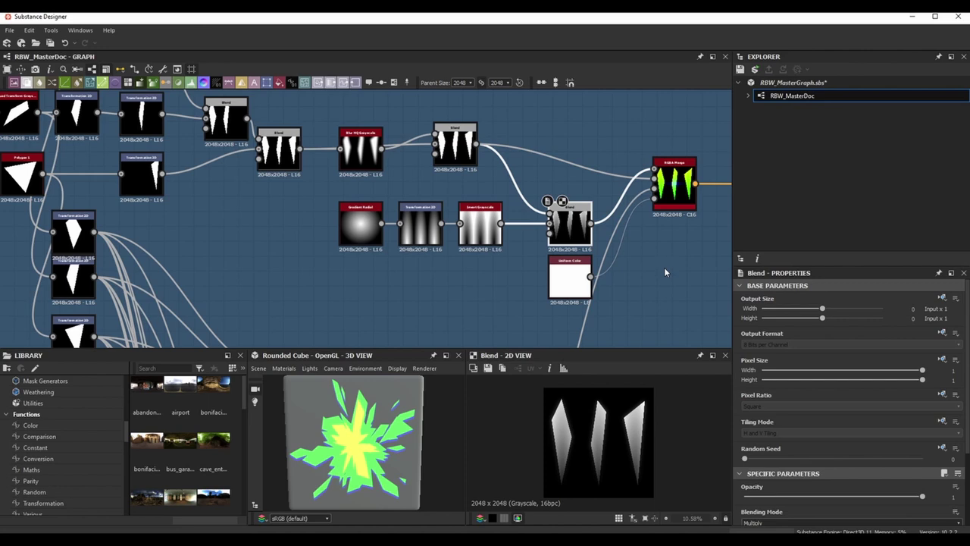
Inspect the RGBA Merge node and the two shard Blend nodes that feed its channels.
scroll(666, 265, down, 2)
middle_drag(667, 265, 594, 240)
scroll(597, 185, up, 4)
scroll(620, 215, down, 2)
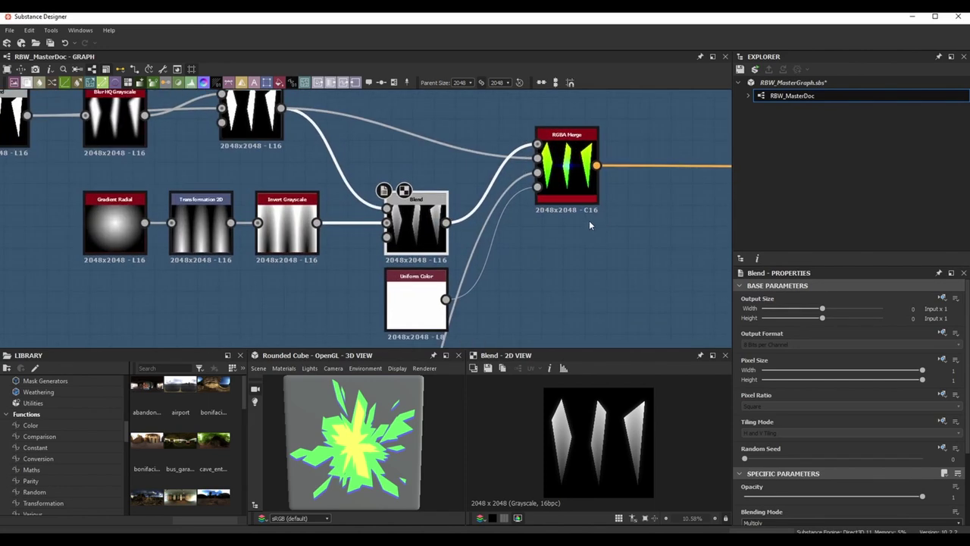
click(580, 193)
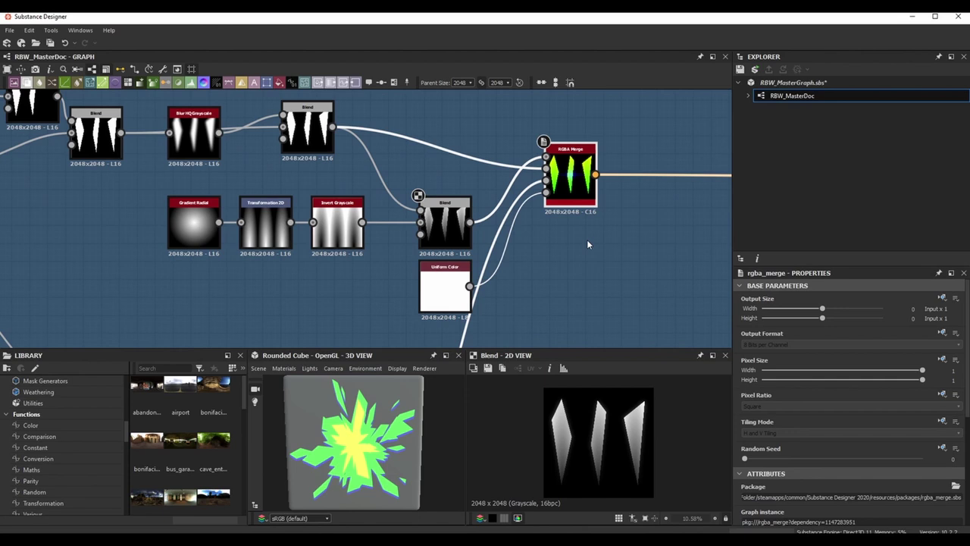
middle_drag(586, 266, 561, 269)
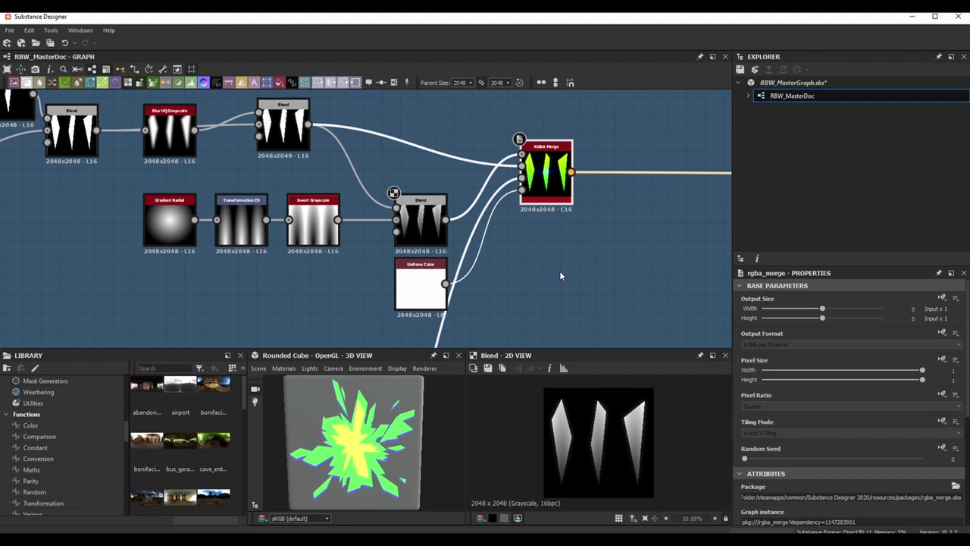
click(283, 125)
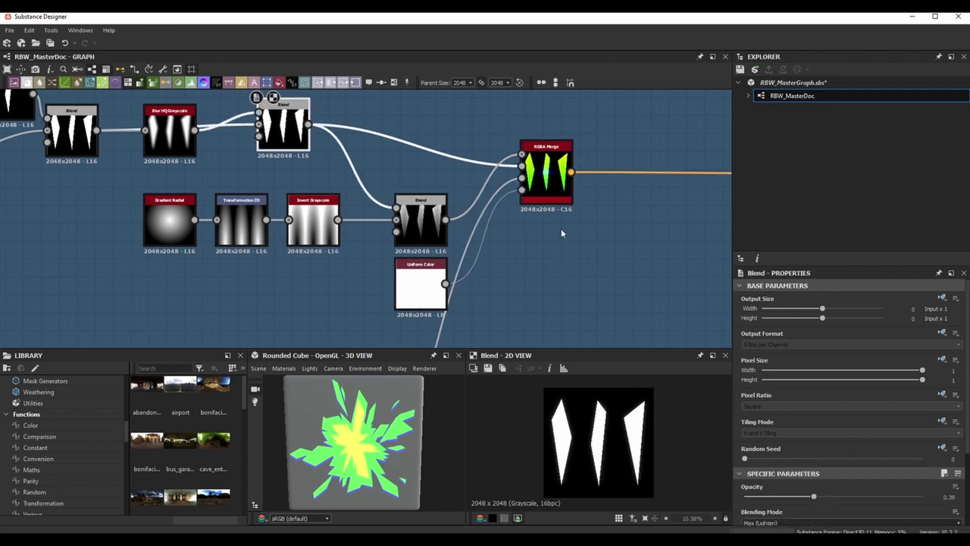
click(549, 185)
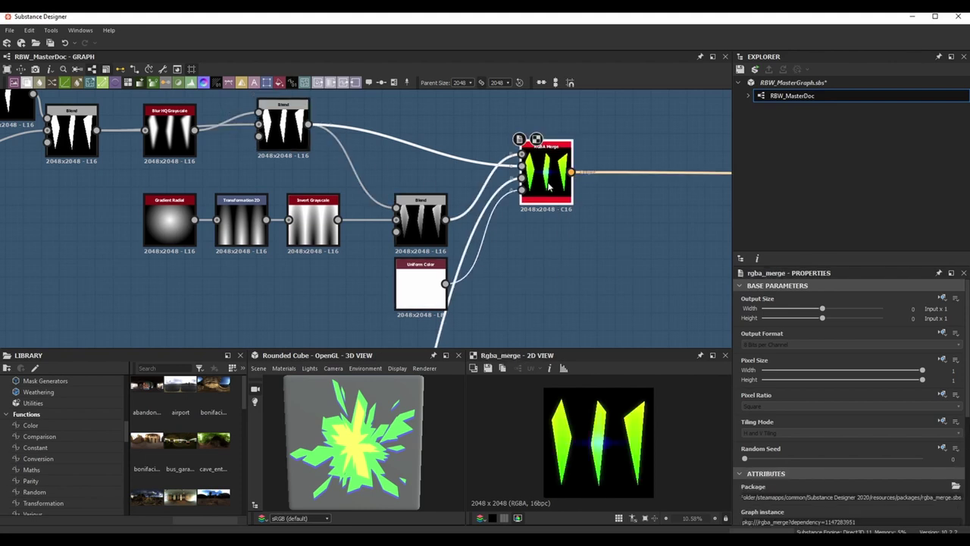
click(440, 241)
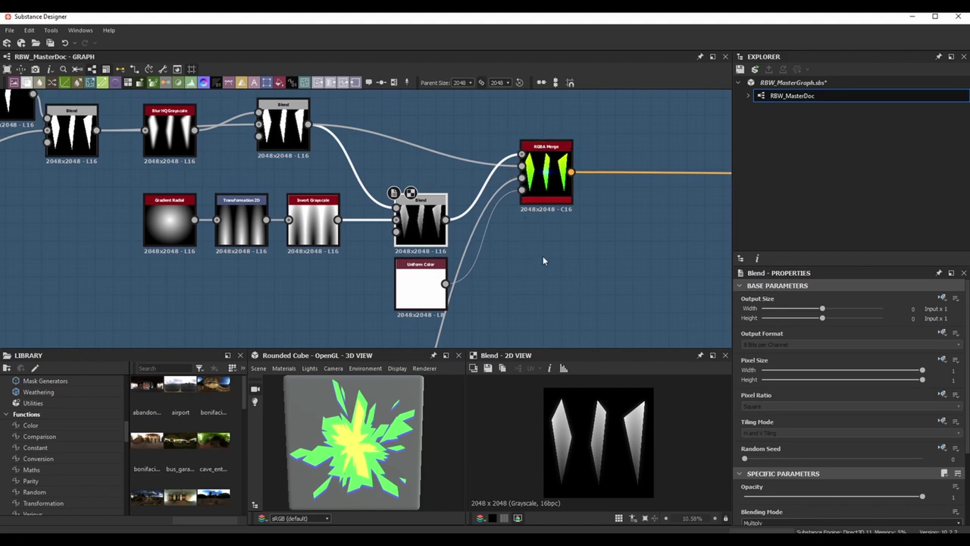
Inspect the Polygon 1 node that starts the star branch, checking its scale and rotation parameters.
scroll(543, 257, down, 4)
middle_drag(554, 296, 572, 116)
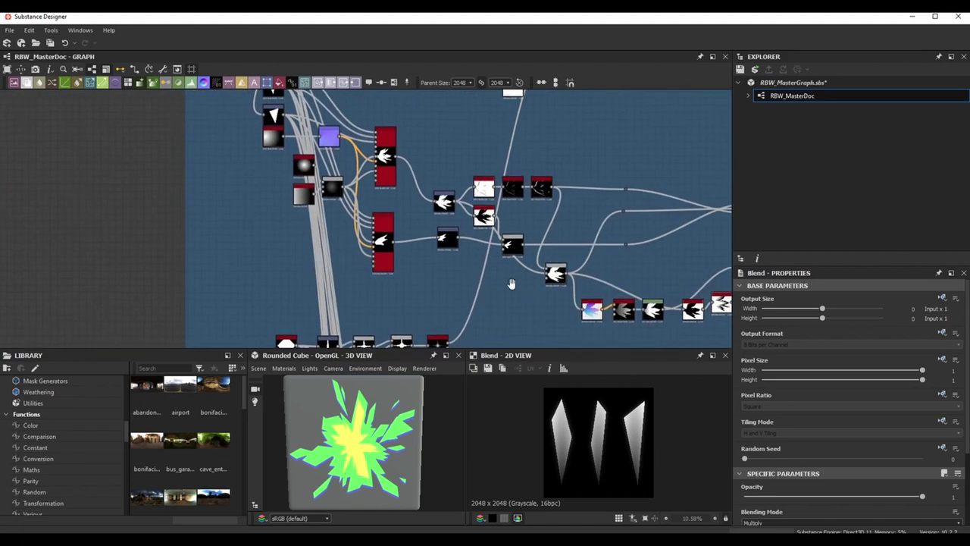
middle_drag(511, 282, 546, 230)
scroll(333, 241, up, 5)
double_click(312, 249)
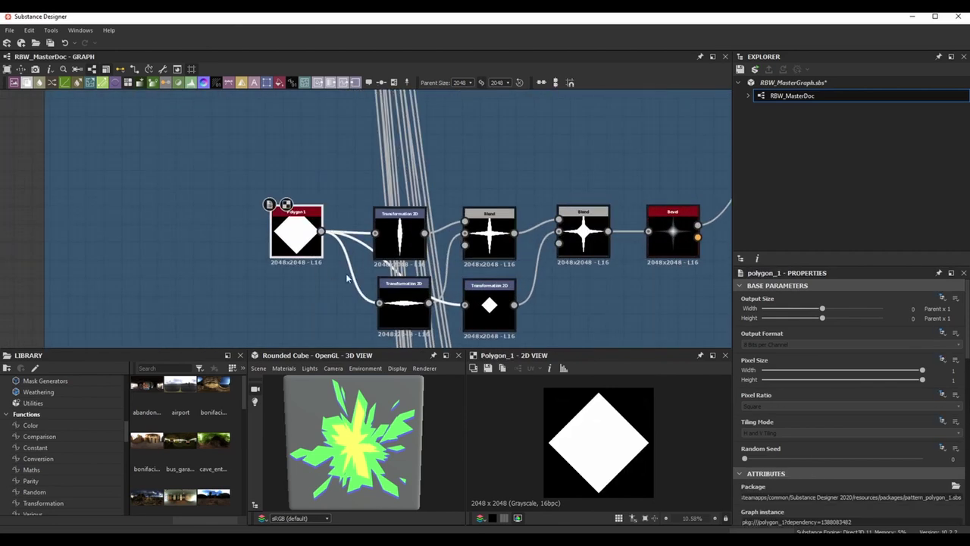
middle_drag(314, 250, 272, 246)
scroll(898, 493, down, 5)
scroll(894, 495, down, 3)
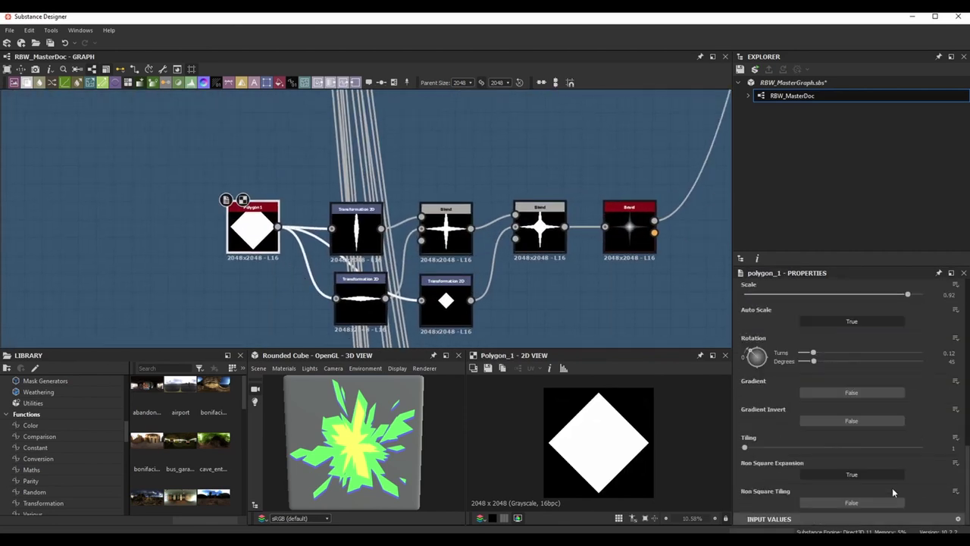
scroll(892, 490, up, 1)
click(594, 319)
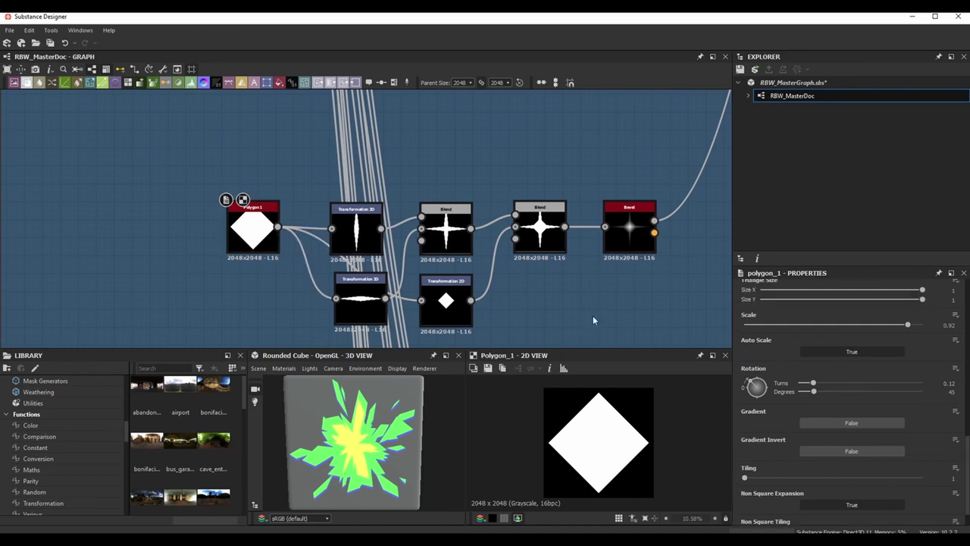
Inspect the Transformation 2D node that narrows the diamond into a vertical spike, checking its transform bounds.
double_click(356, 229)
click(616, 284)
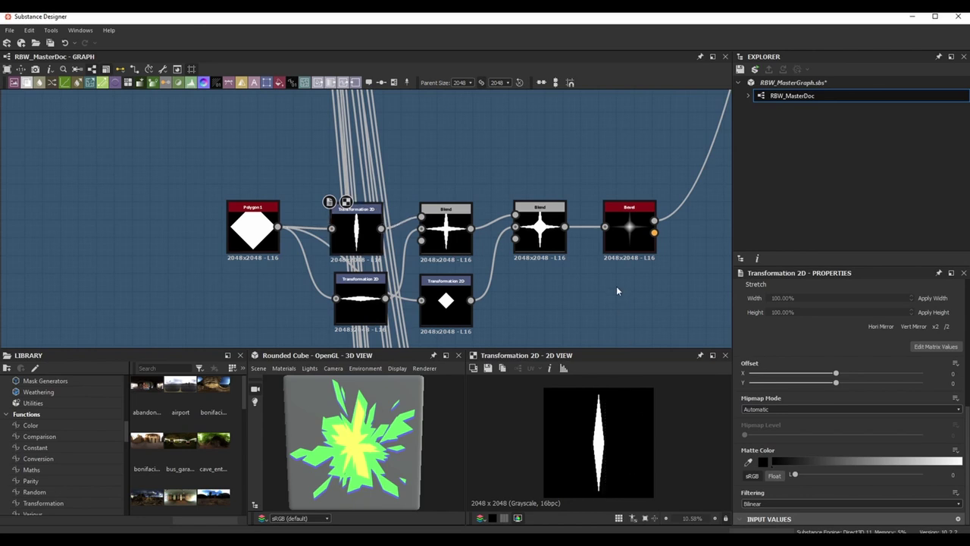
click(366, 249)
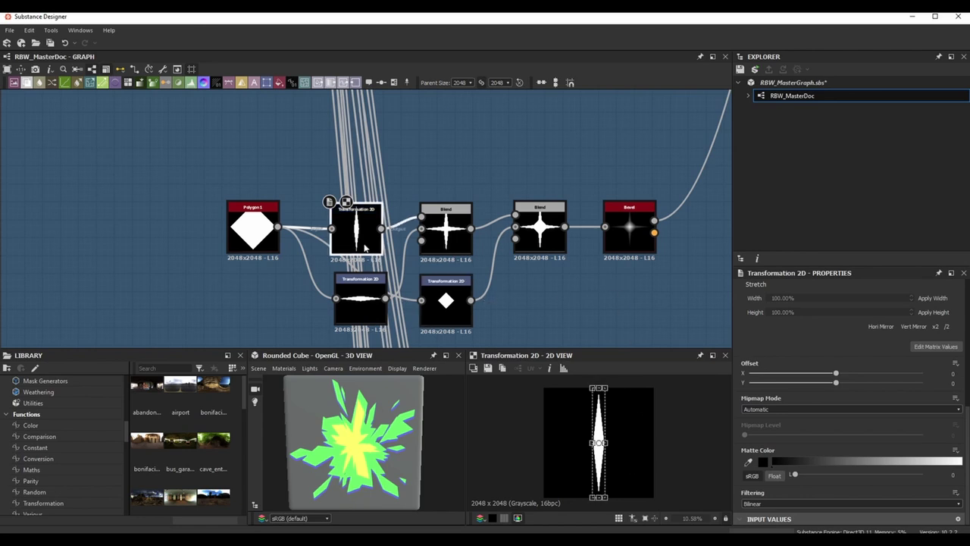
Rotate the horizontal spike's Transformation 2D node 90 degrees clockwise twice.
click(364, 320)
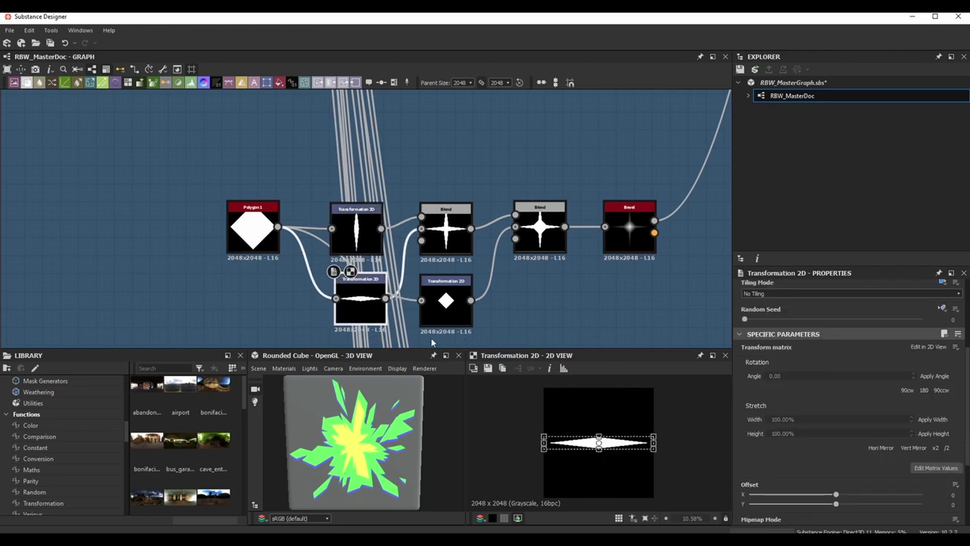
click(906, 391)
click(905, 392)
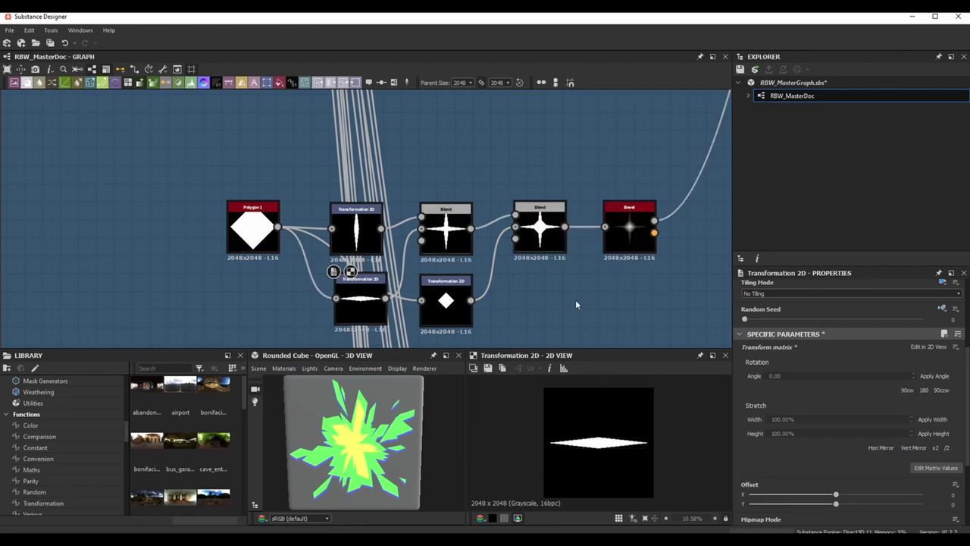
Examine how the spike Blend, the Polygon 1 node and the small-diamond Transformation 2D combine in the second star Blend.
middle_drag(459, 247, 392, 227)
click(393, 227)
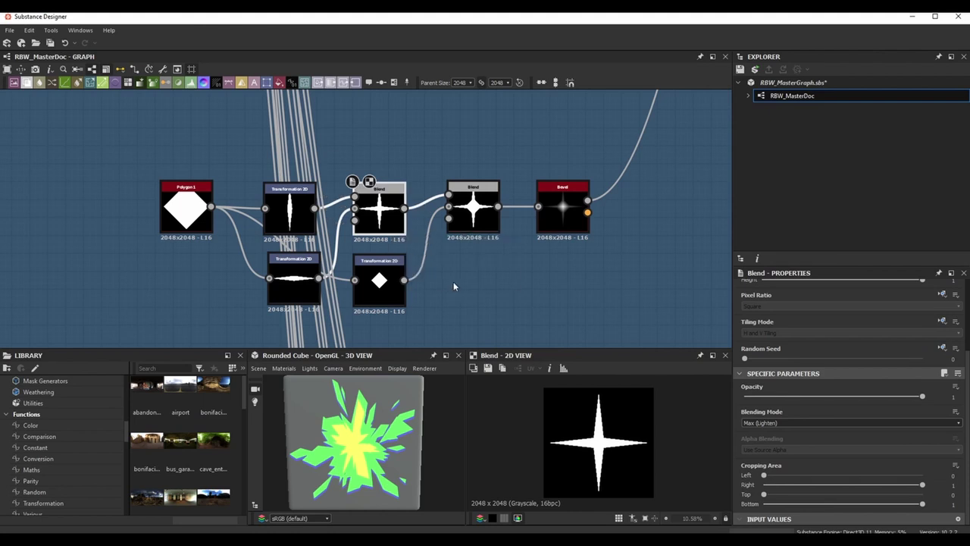
click(199, 222)
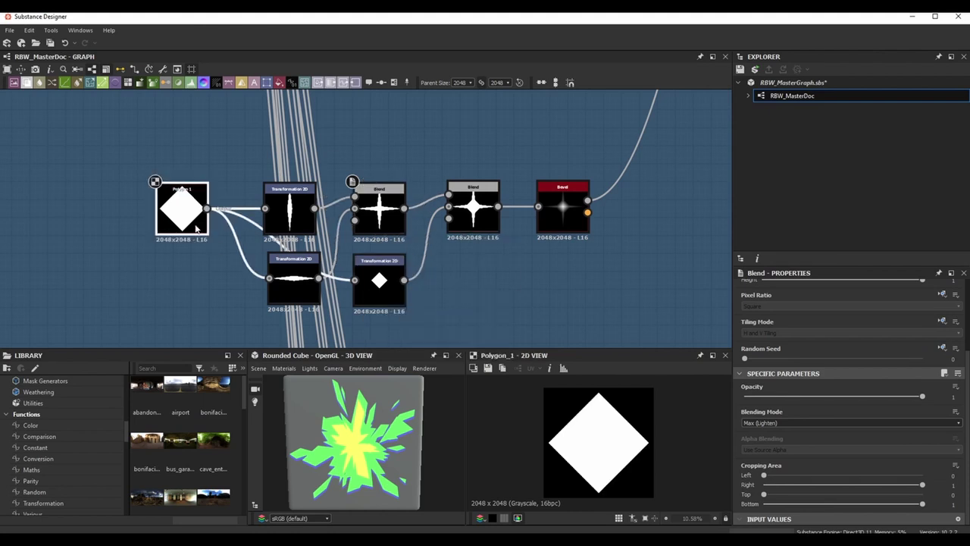
click(379, 292)
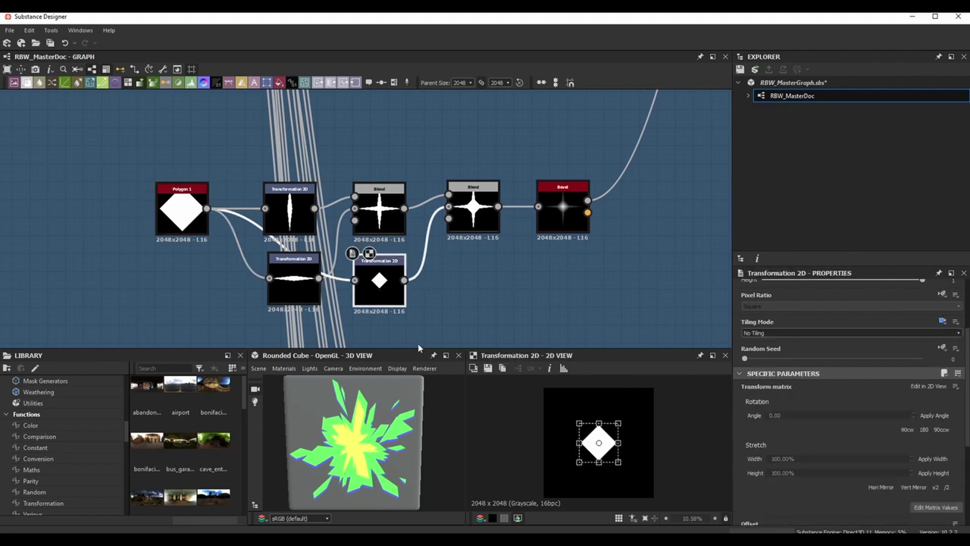
click(473, 220)
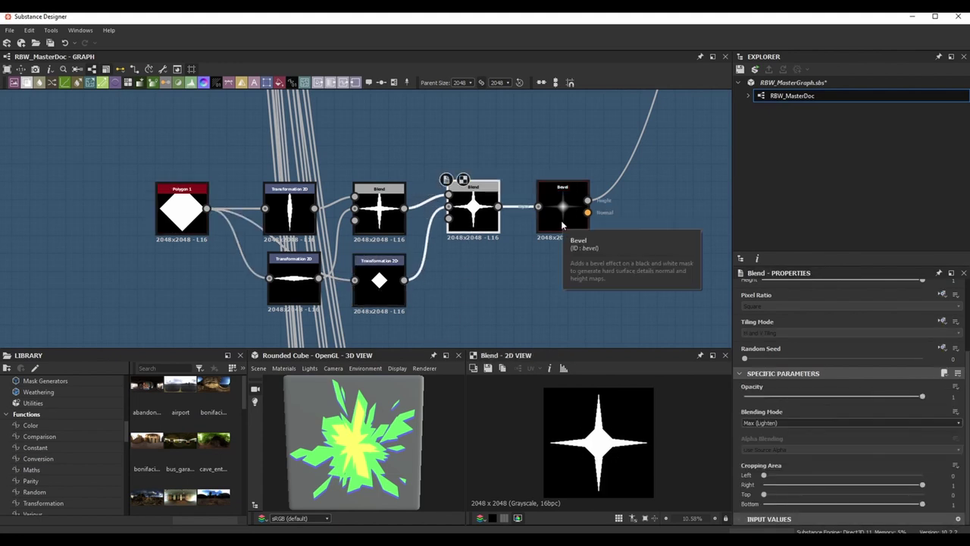
Inspect the Bevel node applied to the four-pointed star, checking its distance and corner type.
drag(563, 225, 559, 226)
scroll(846, 452, down, 5)
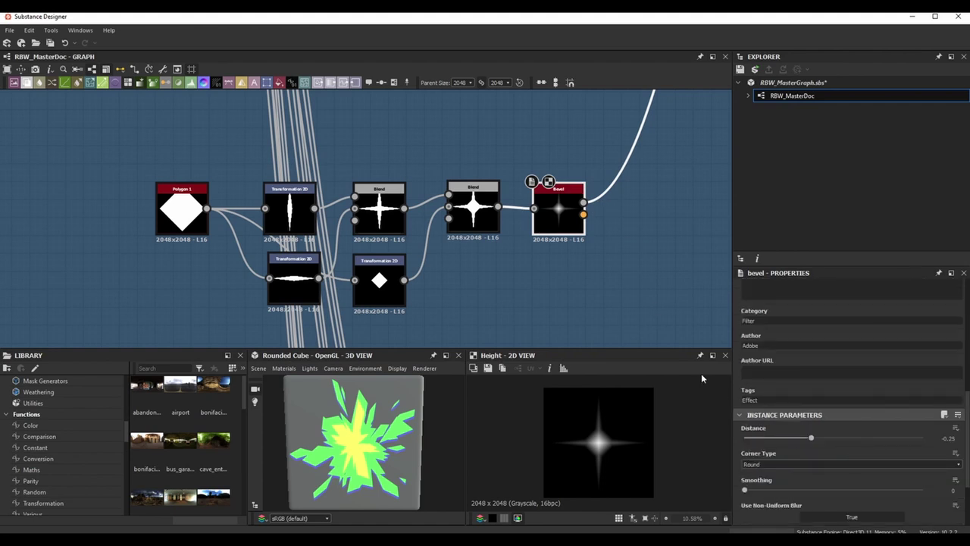
click(642, 288)
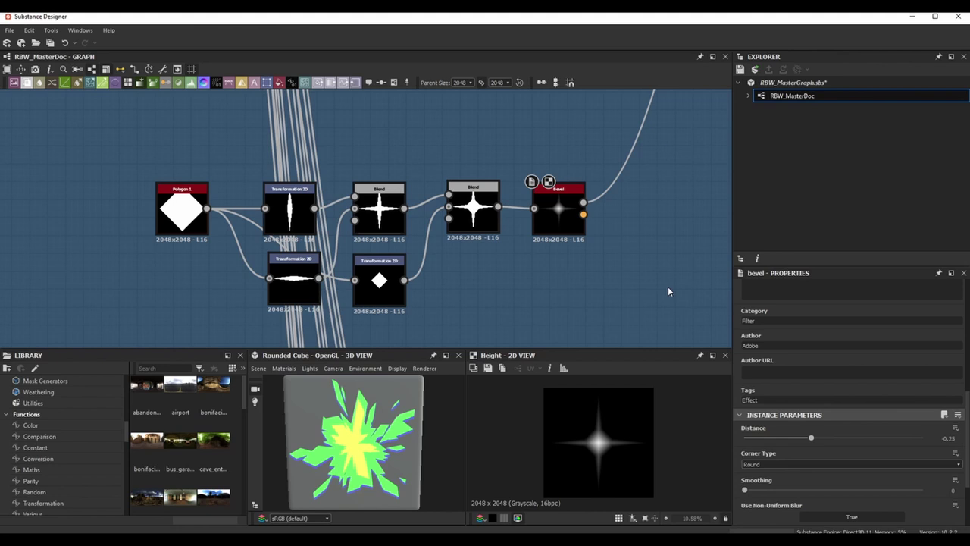
Follow the Bevel node's height output back to the RGBA Merge node and view the merged texture.
scroll(635, 176, down, 2)
middle_drag(655, 104, 460, 342)
scroll(573, 191, down, 2)
middle_drag(552, 208, 474, 368)
scroll(469, 211, up, 4)
double_click(454, 239)
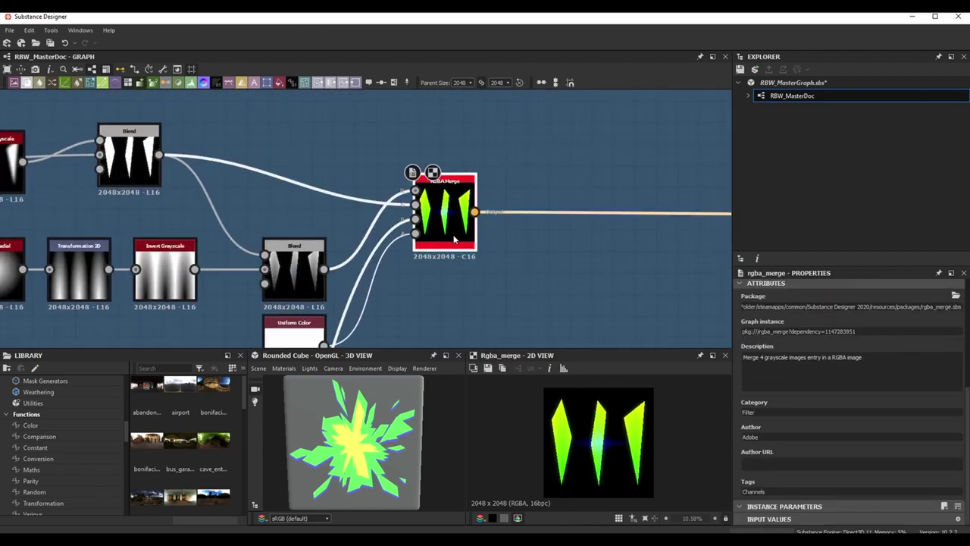
Inspect the GunFlashSpark_M output node connected to the RGBA Merge, checking its identifier and label.
scroll(519, 256, down, 2)
middle_drag(582, 259, 422, 226)
scroll(422, 226, down, 3)
scroll(497, 227, up, 3)
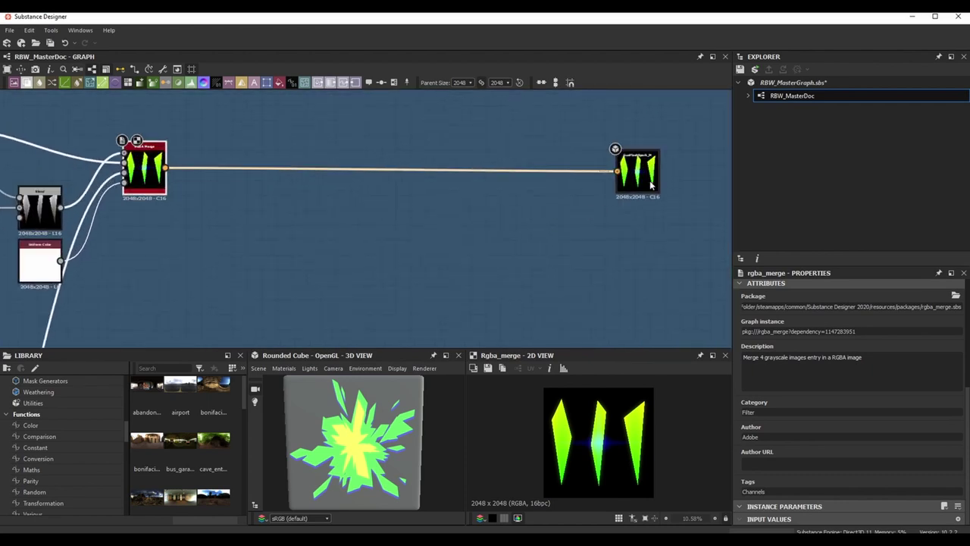
click(650, 185)
scroll(822, 367, up, 2)
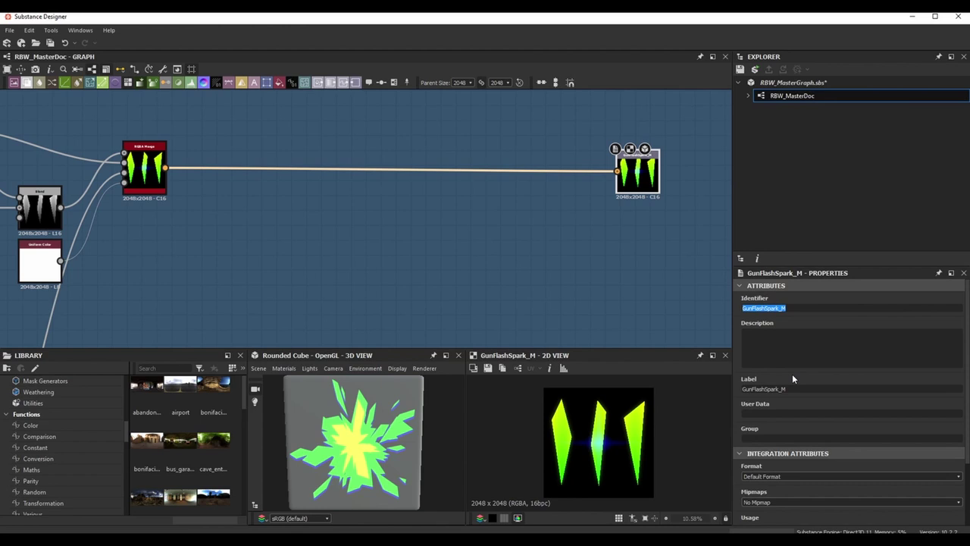
Try a second usage entry with RGB components and mask usage on the GunFlashSpark_M output, and remove it again.
scroll(792, 374, down, 2)
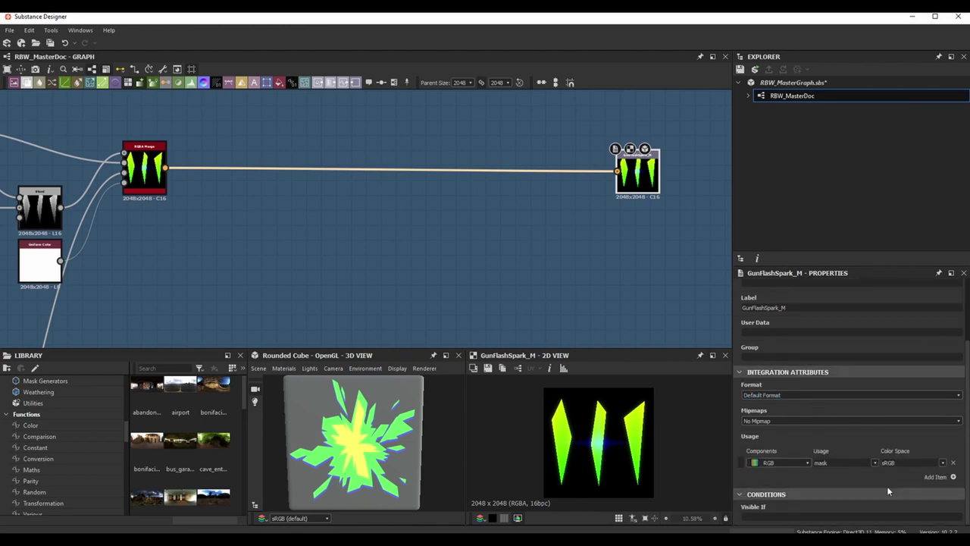
click(954, 478)
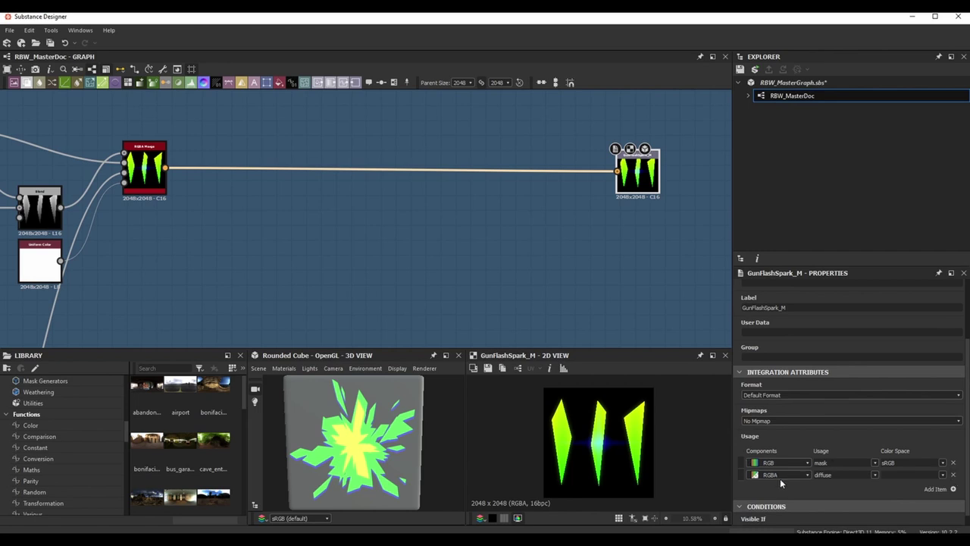
click(808, 475)
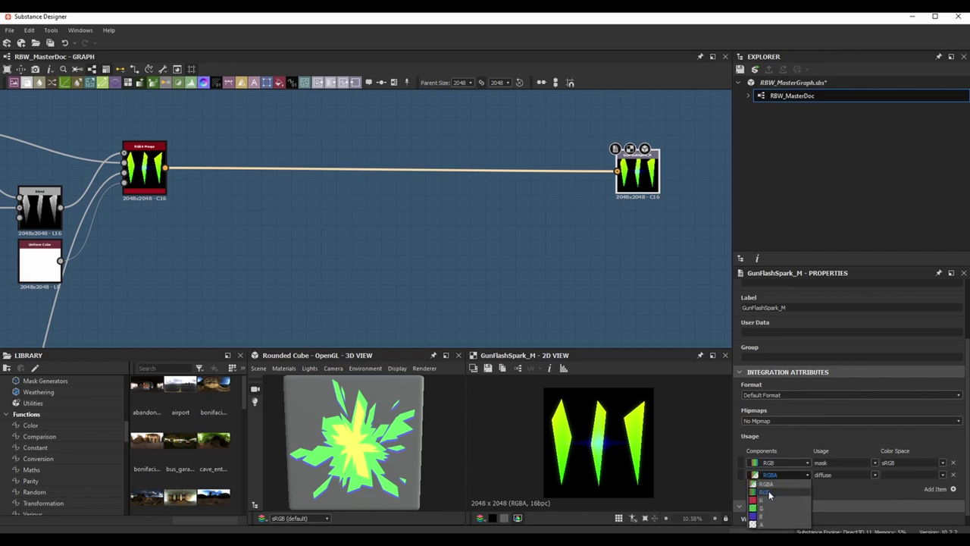
click(768, 490)
click(875, 475)
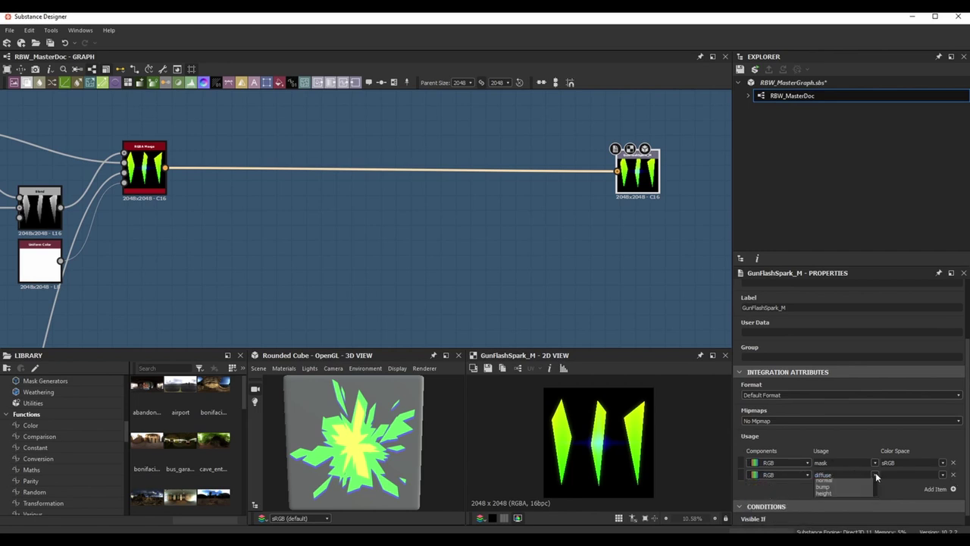
click(851, 524)
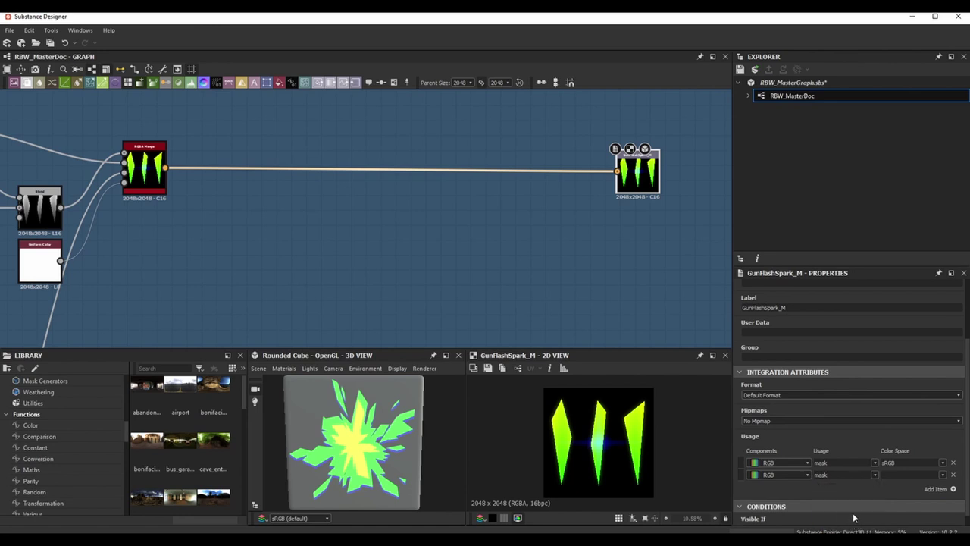
click(942, 475)
click(927, 490)
click(953, 474)
View the upper Tile Sampler node of the MuzzleFlash graph and its burst pattern.
scroll(549, 250, down, 5)
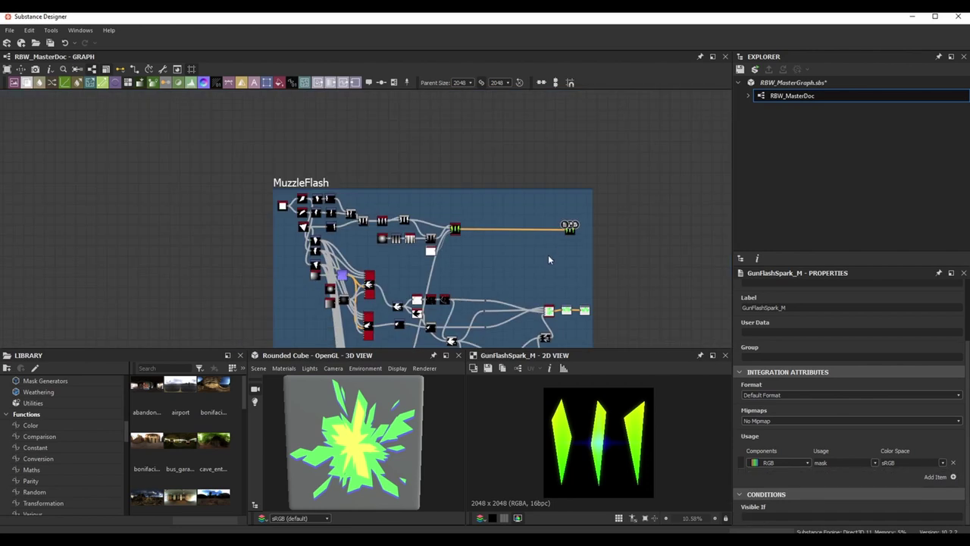
middle_drag(514, 272, 556, 218)
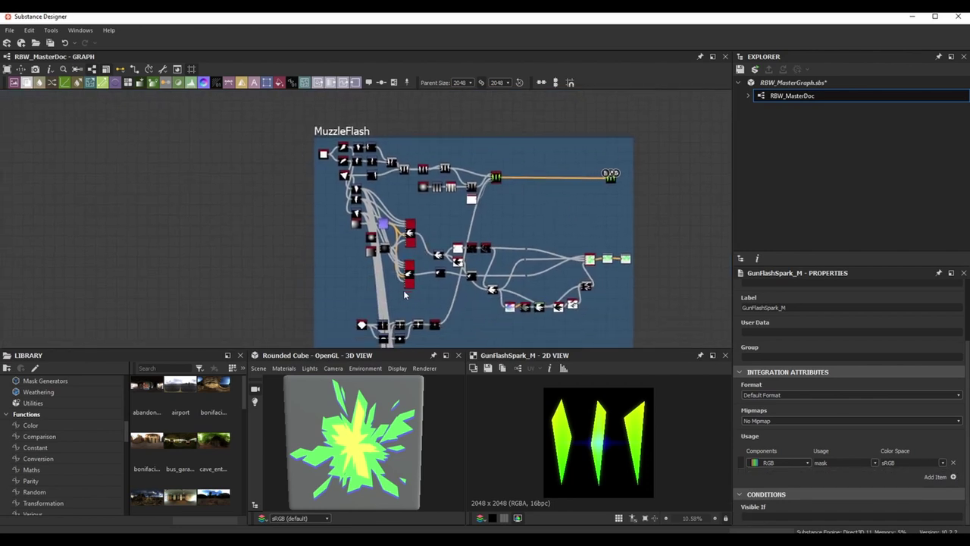
scroll(411, 250, up, 6)
click(410, 241)
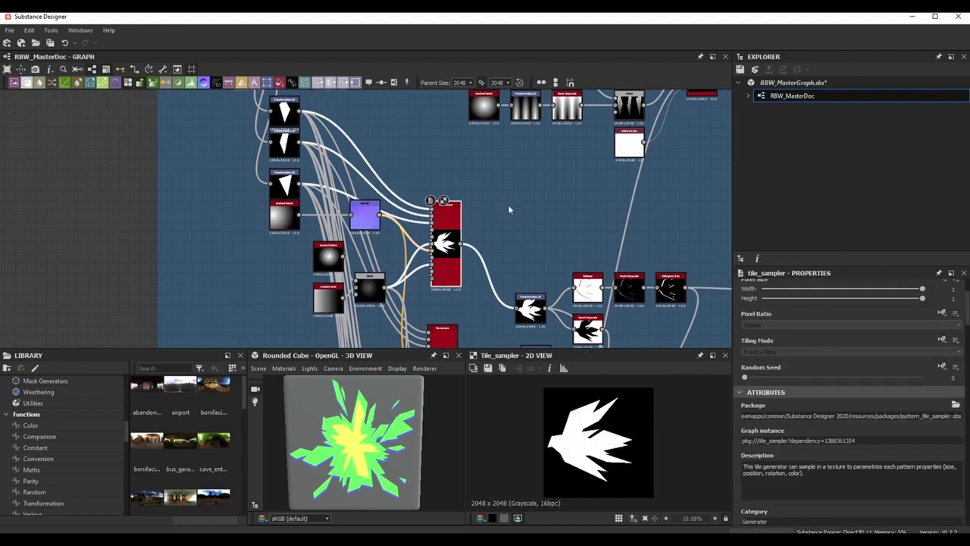
Trace the Tile Sampler's pattern inputs back to the Transformation 2D shard nodes and view their shapes.
middle_drag(502, 193, 558, 285)
scroll(501, 261, up, 2)
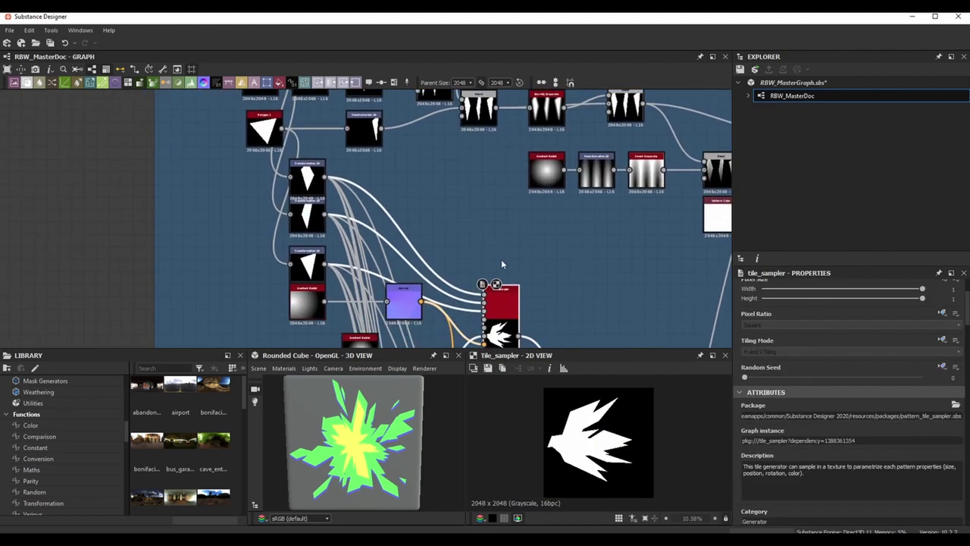
scroll(501, 263, down, 3)
middle_drag(491, 231, 485, 263)
click(340, 105)
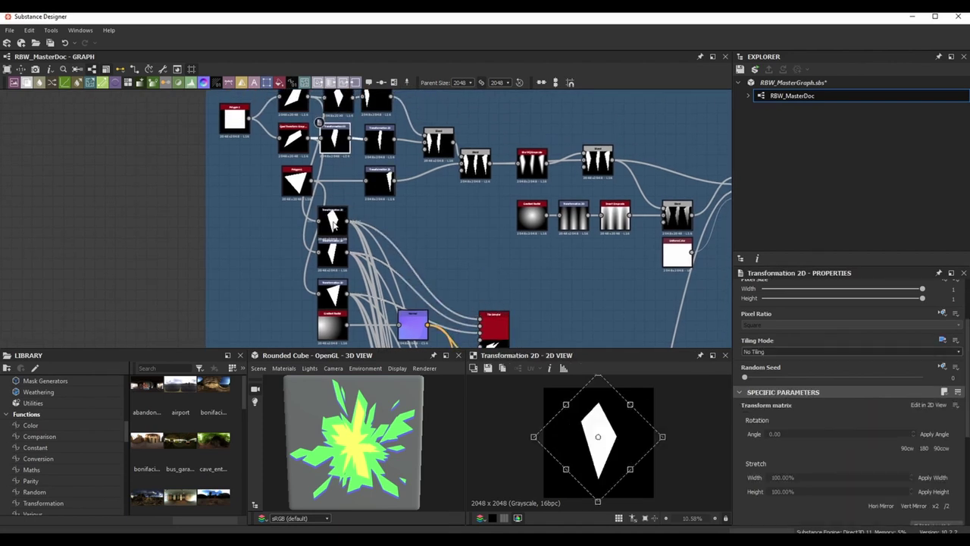
click(332, 220)
click(335, 258)
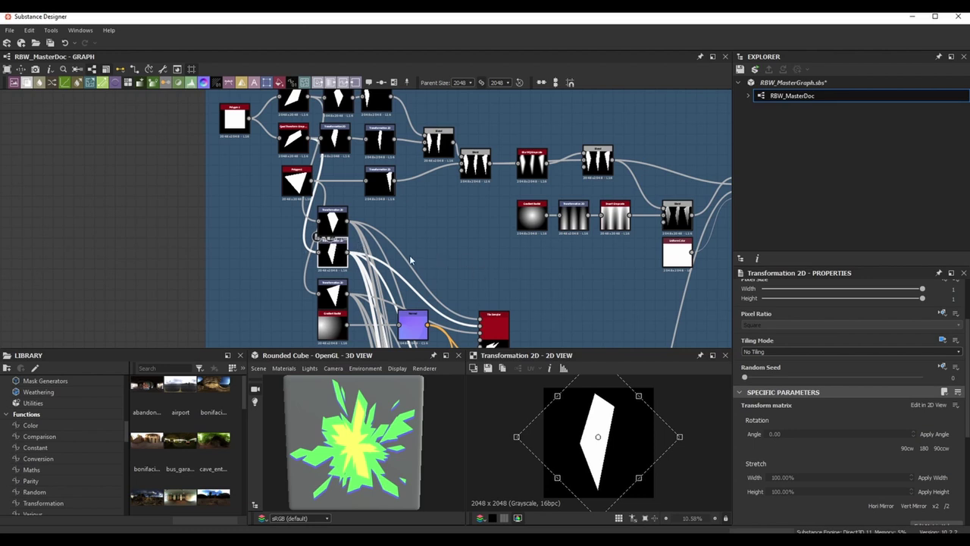
Test a Pattern Input Number of 4 on the upper Tile Sampler, and restore it to 2.
middle_drag(487, 276, 478, 224)
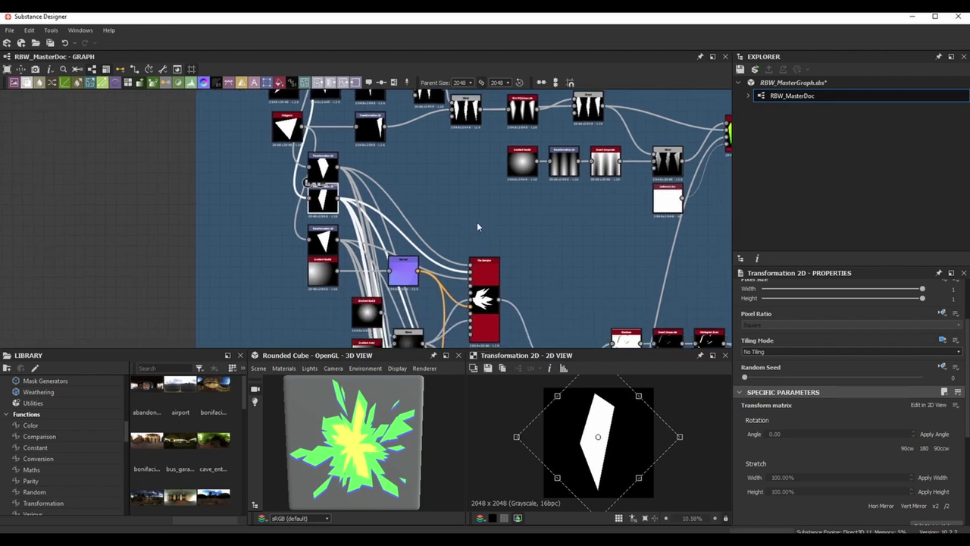
scroll(435, 260, up, 3)
click(529, 288)
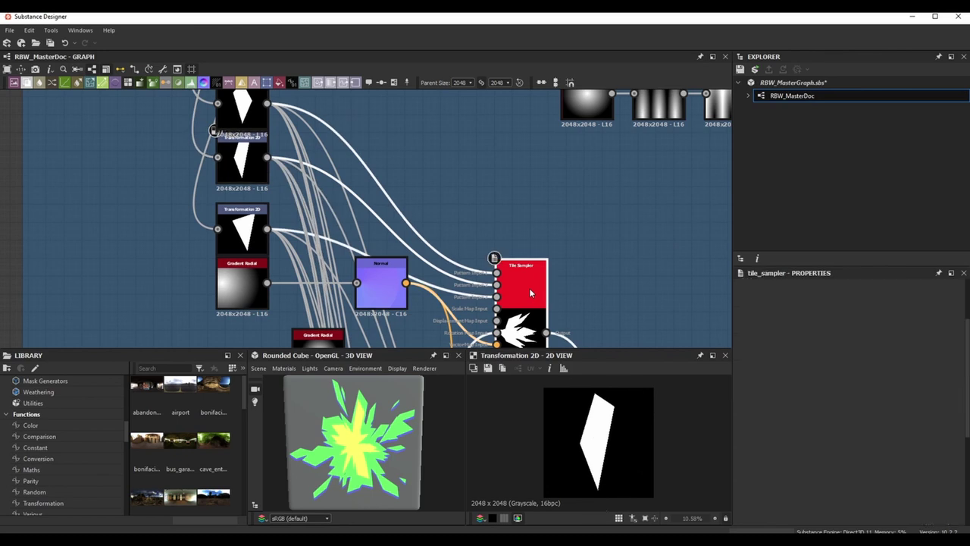
middle_drag(595, 294, 582, 250)
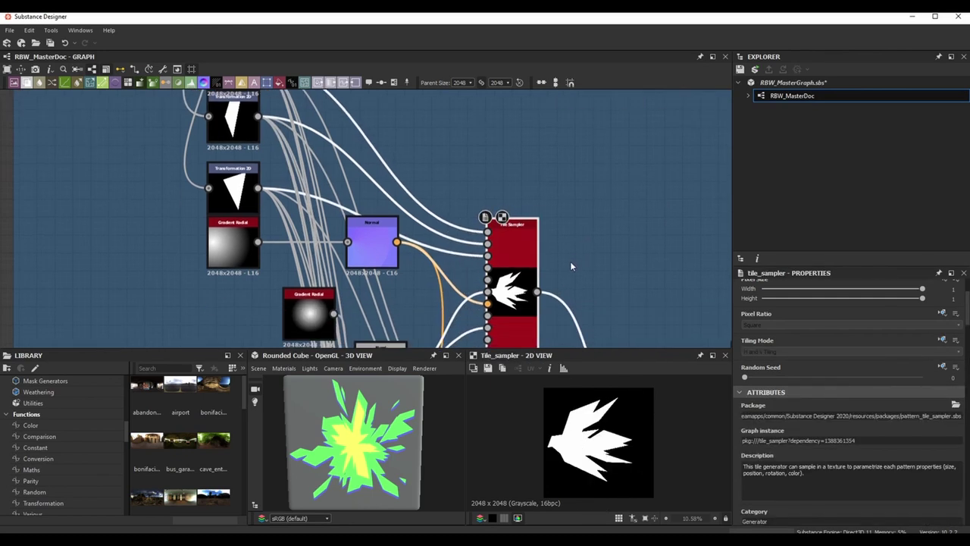
scroll(799, 413, down, 5)
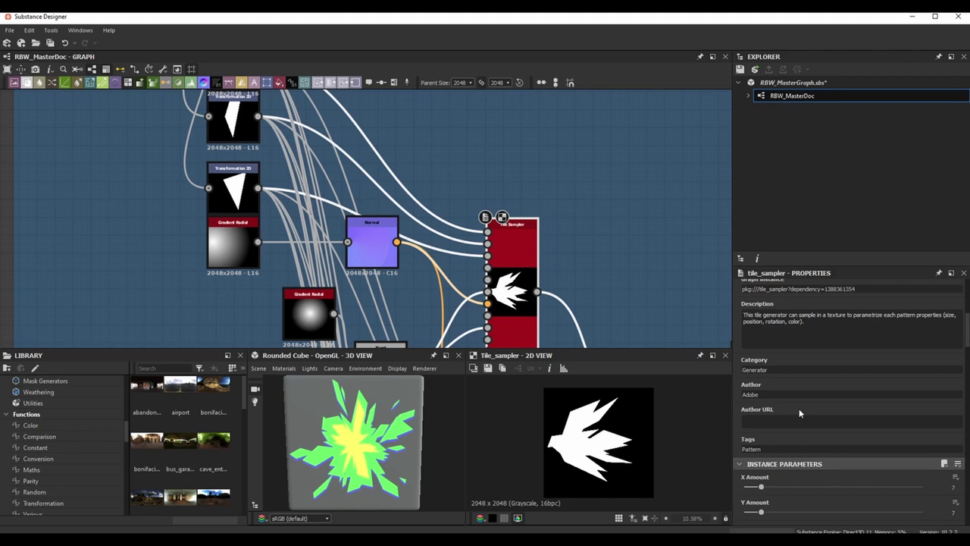
scroll(796, 412, down, 5)
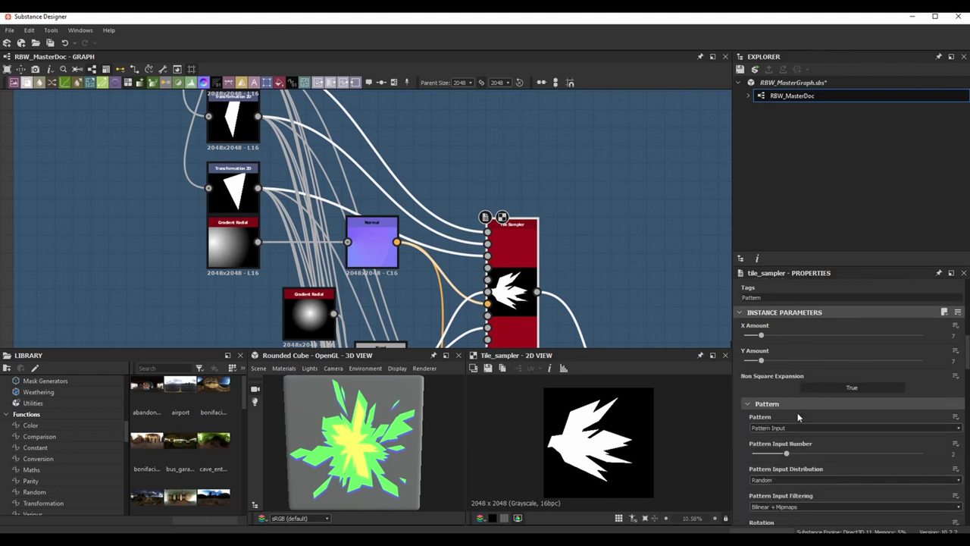
scroll(798, 412, down, 2)
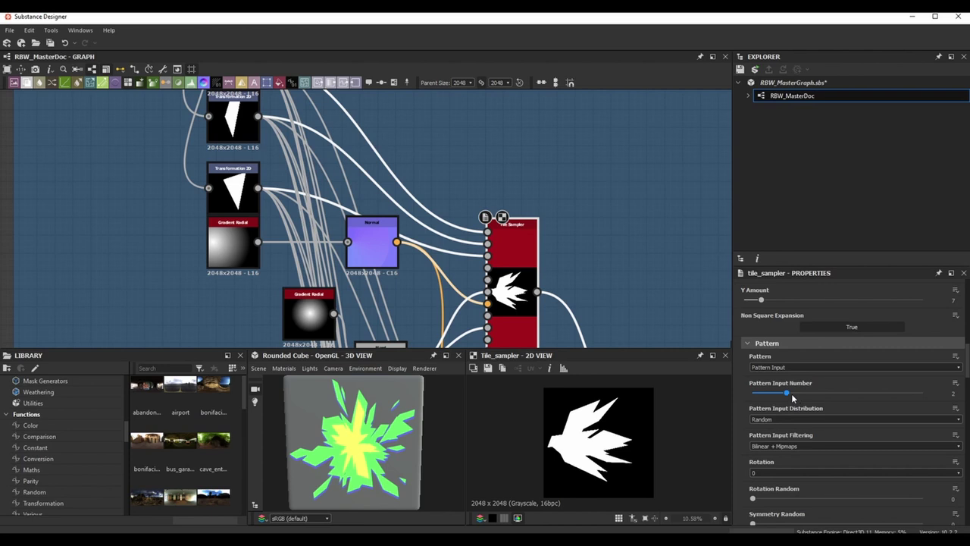
drag(792, 396, 840, 396)
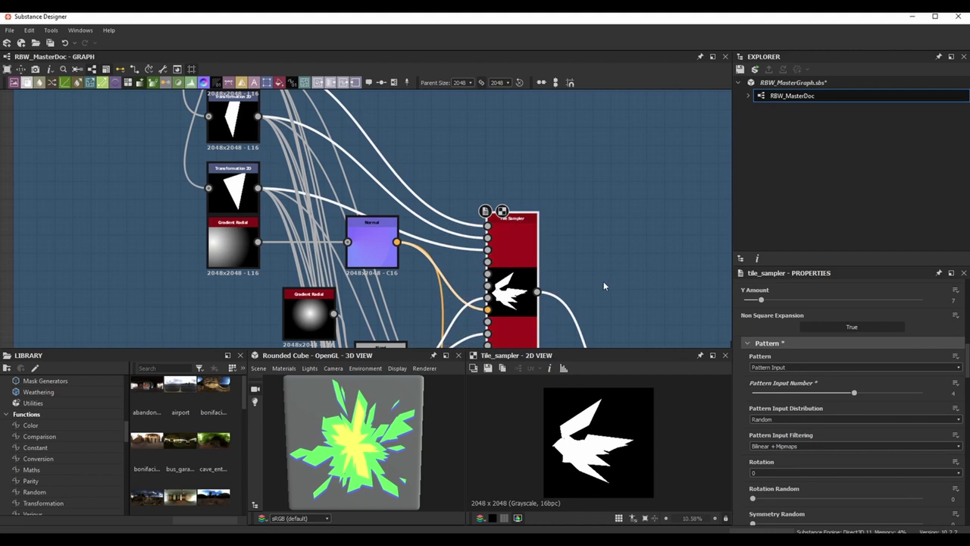
drag(854, 394, 803, 398)
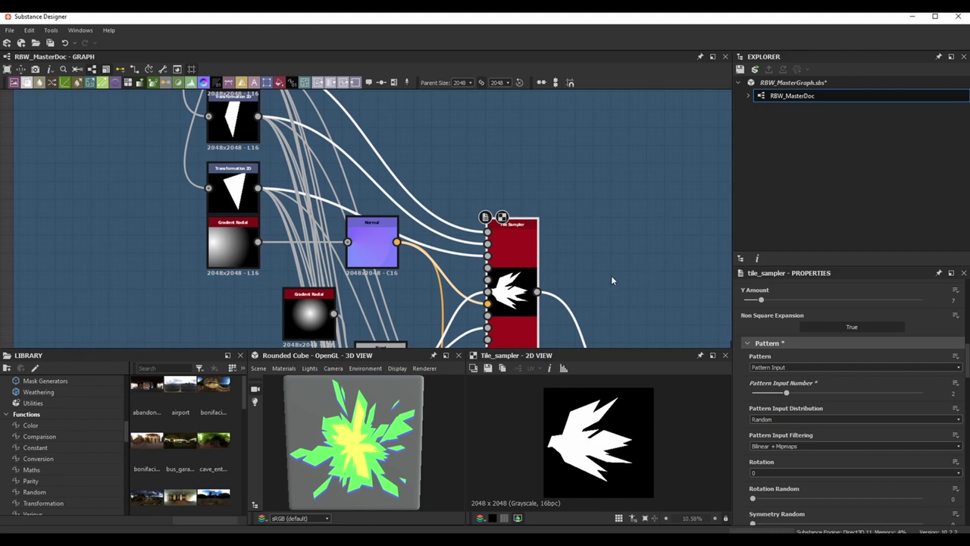
Inspect the off-centre Gradient Radial and the Normal node that feed the Tile Sampler's vector map input.
middle_drag(611, 280, 596, 229)
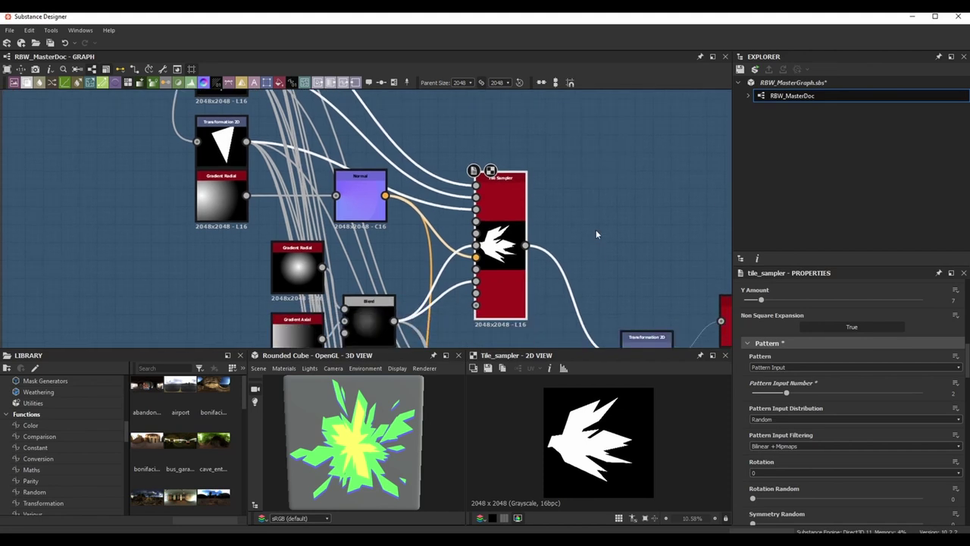
click(225, 212)
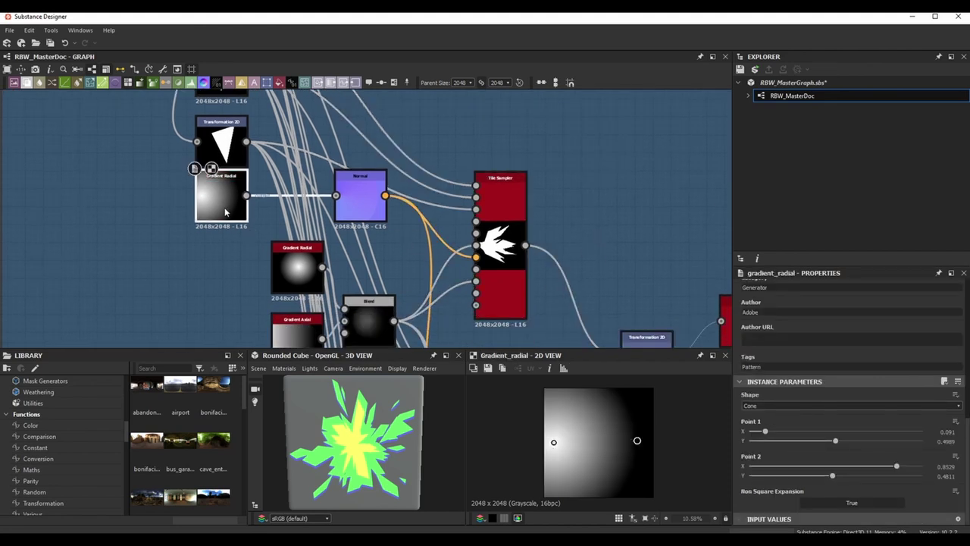
click(376, 219)
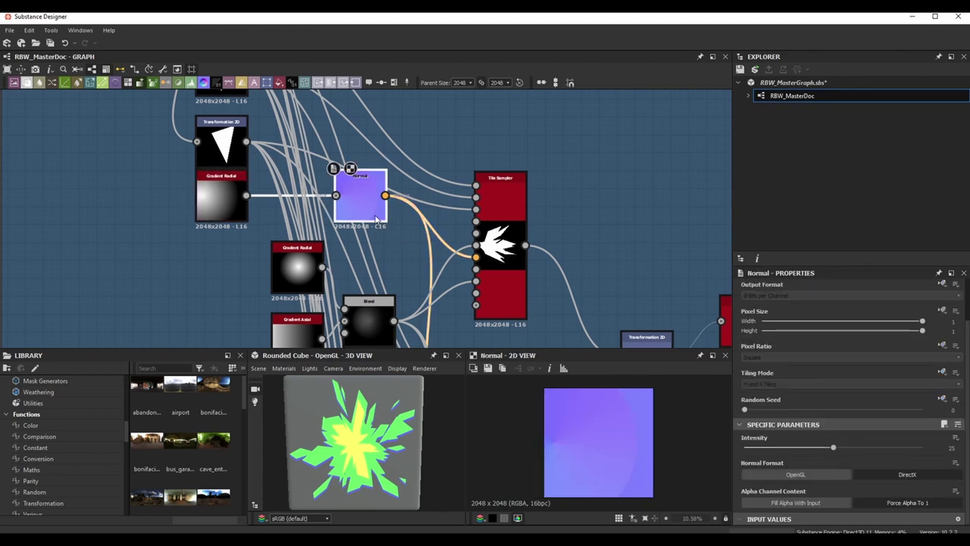
Test the Tile Sampler's Vector Map Multiplier at 0, and restore it to 1.
double_click(503, 272)
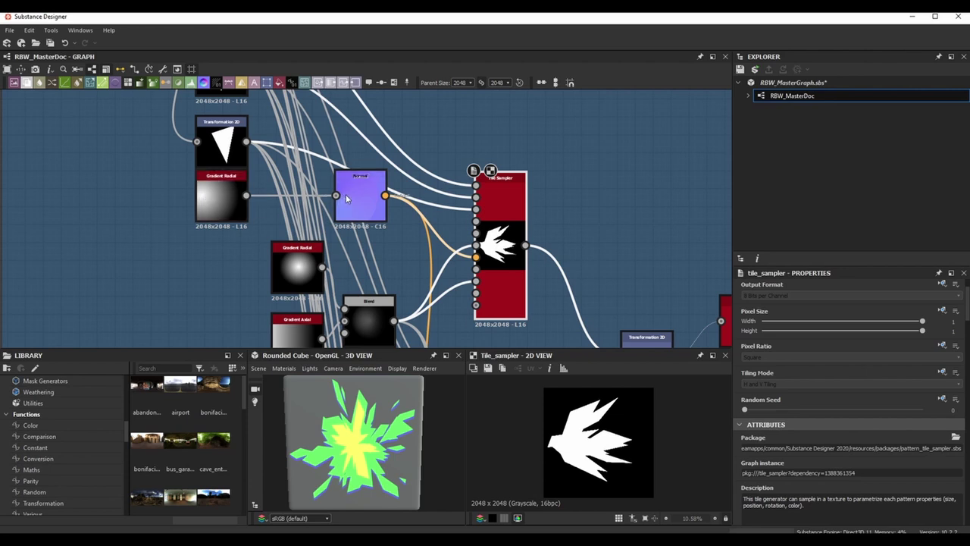
scroll(948, 520, down, 5)
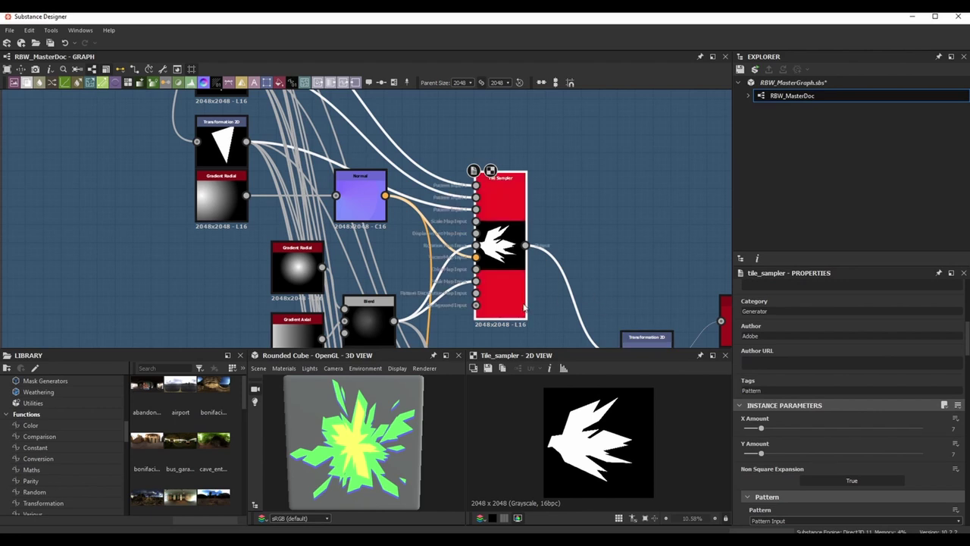
scroll(914, 480, down, 10)
scroll(909, 479, down, 12)
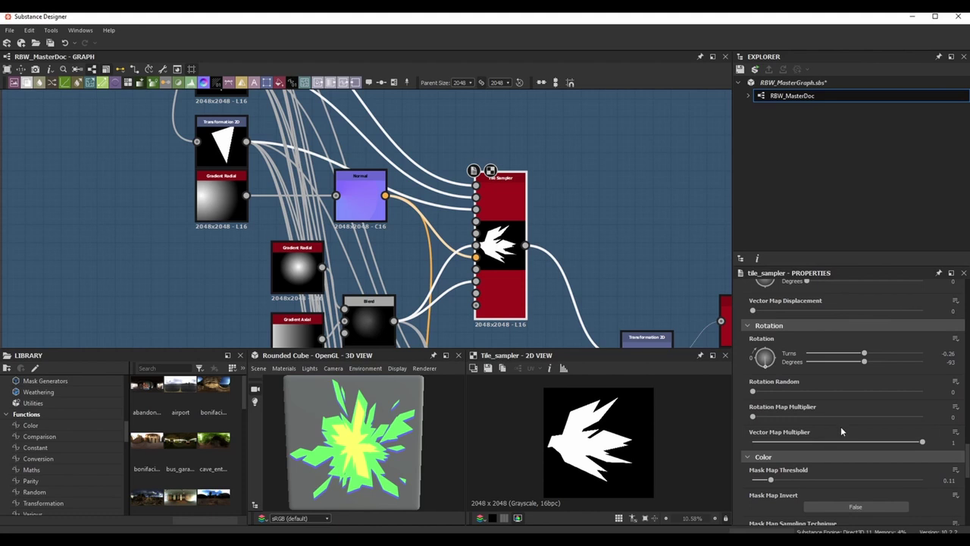
drag(908, 441, 719, 438)
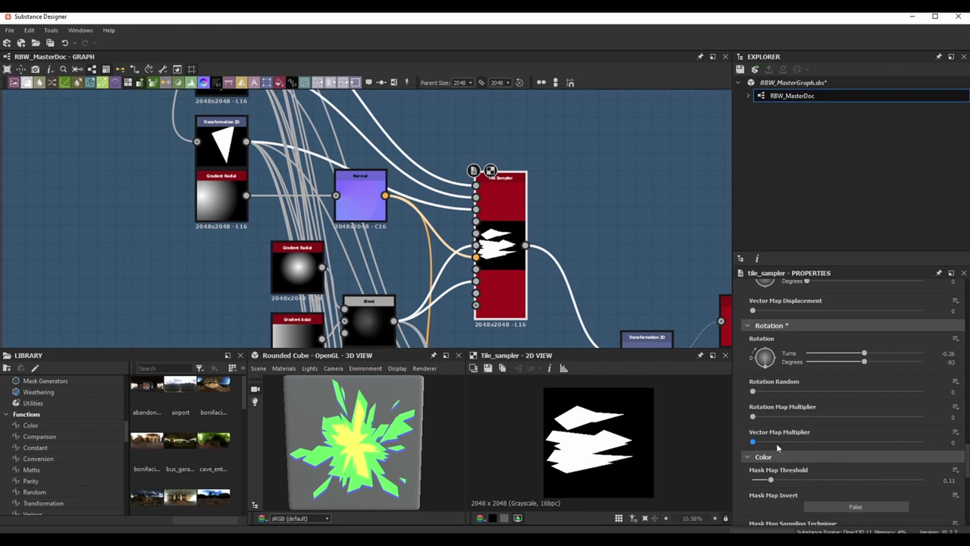
drag(777, 445, 922, 442)
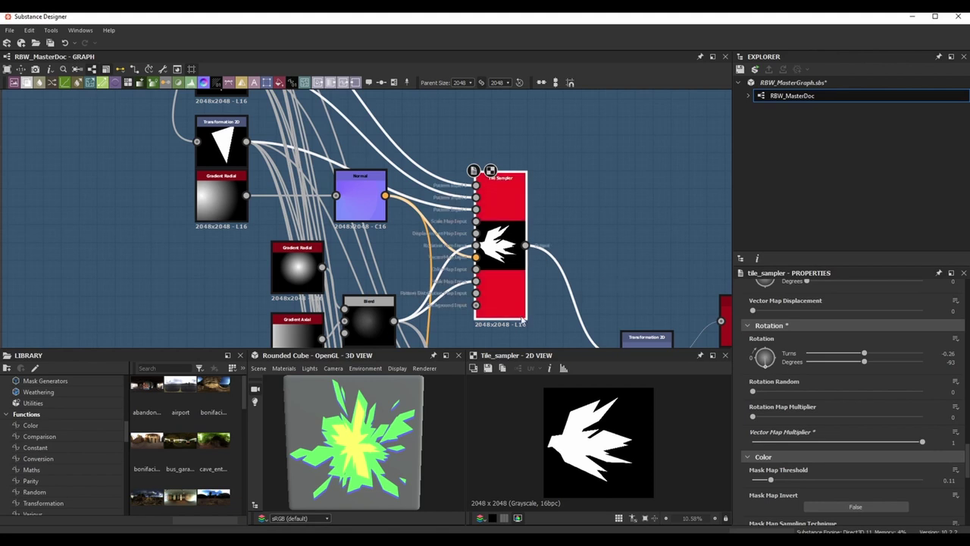
Inspect the centred Gradient Radial and the Multiply Blend that combines it with the Gradient Axial for the mask.
middle_drag(537, 326, 545, 278)
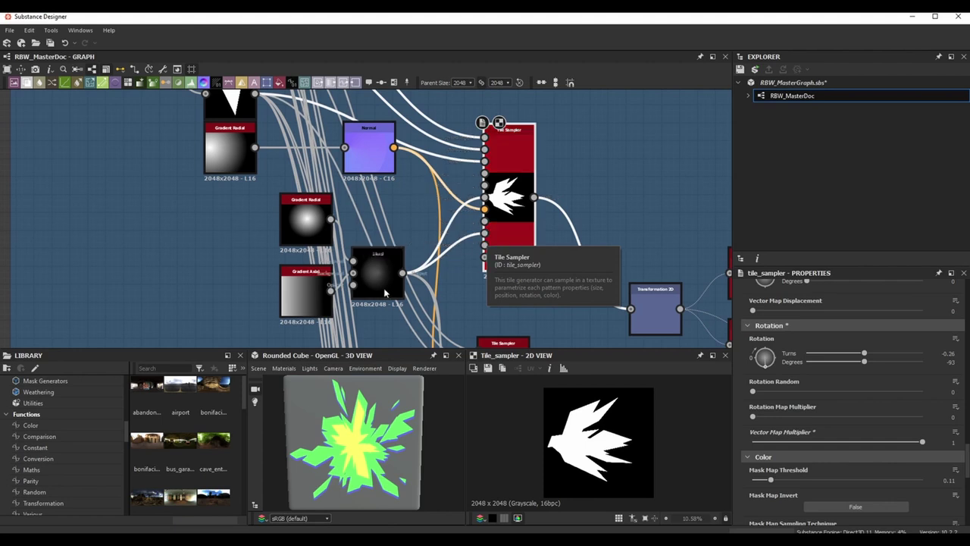
drag(305, 237, 311, 235)
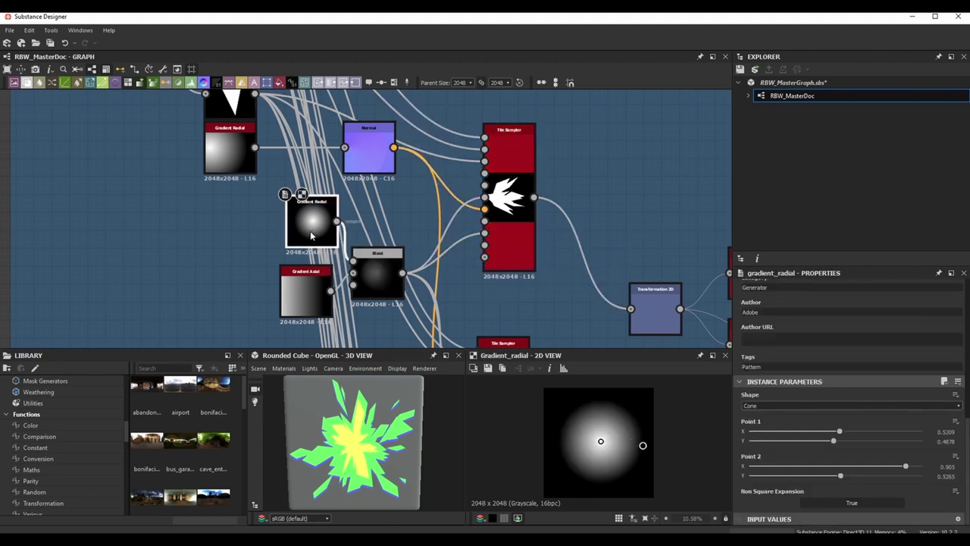
click(368, 276)
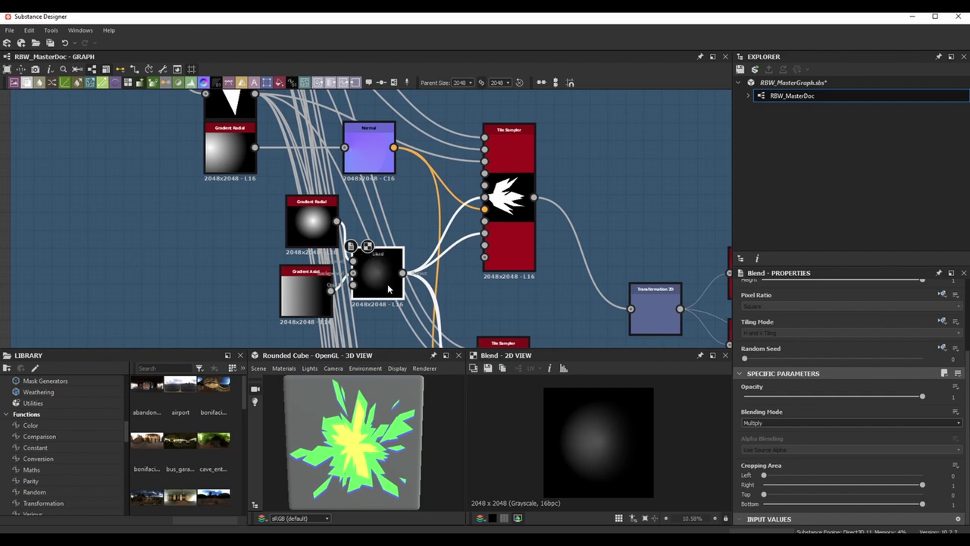
Test the upper Tile Sampler's Mask Map Threshold at 0, and set it to 0.09.
click(513, 264)
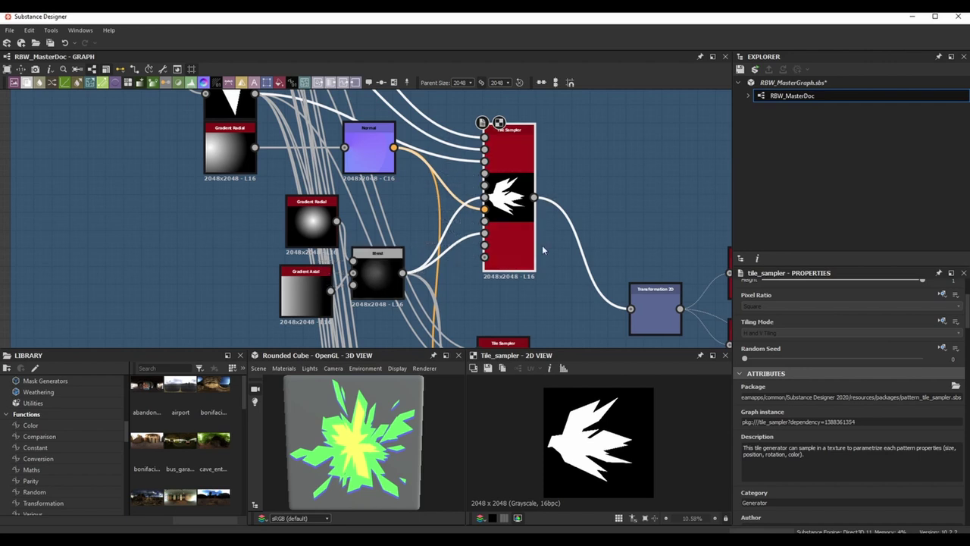
scroll(854, 430, down, 10)
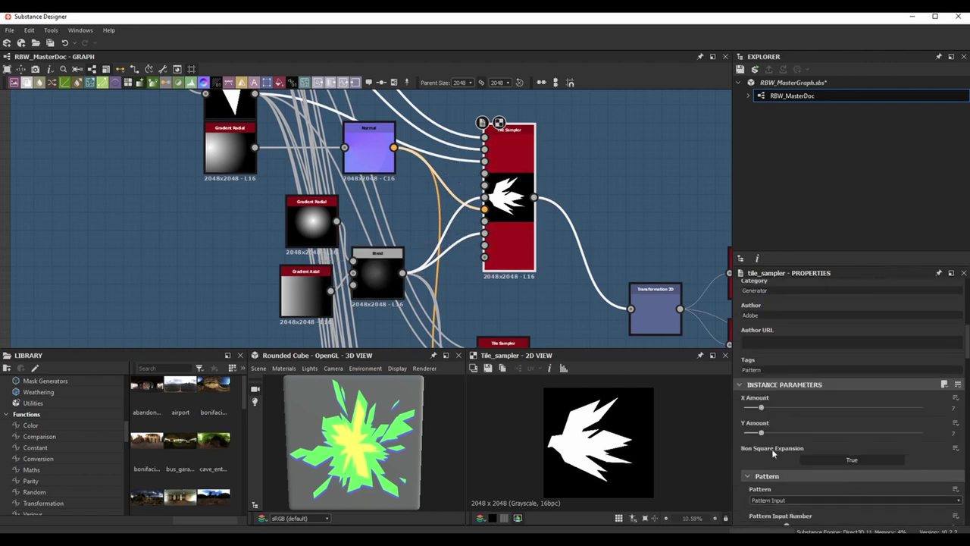
scroll(853, 430, down, 2)
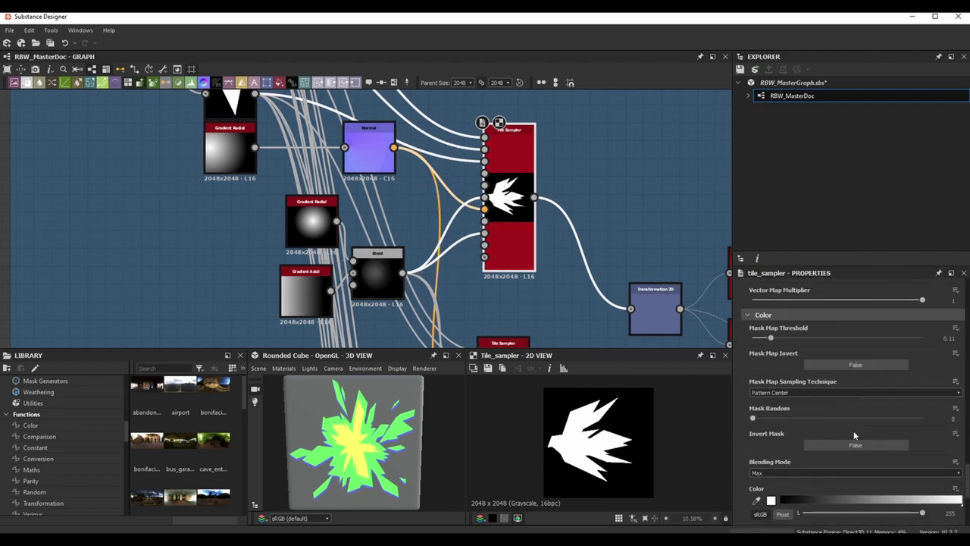
drag(770, 368, 753, 368)
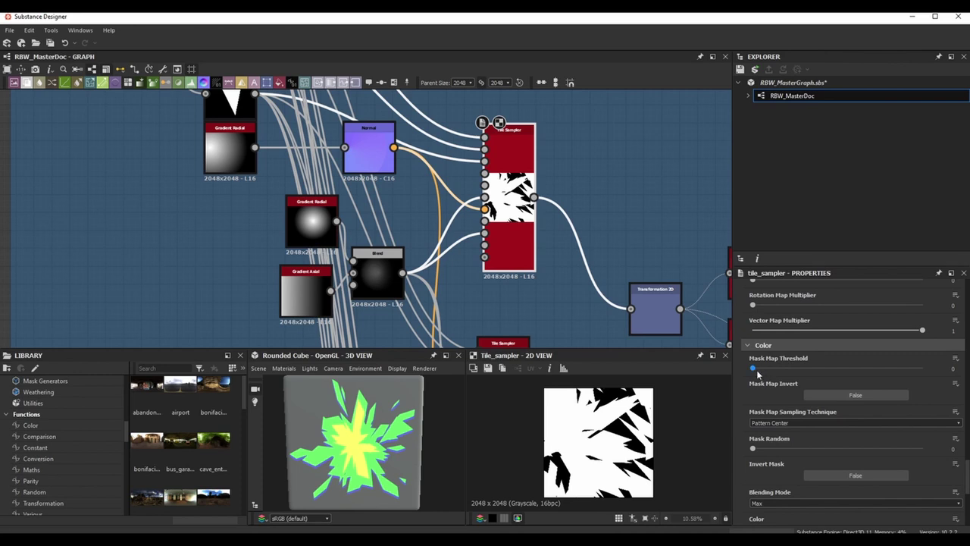
drag(753, 369, 768, 374)
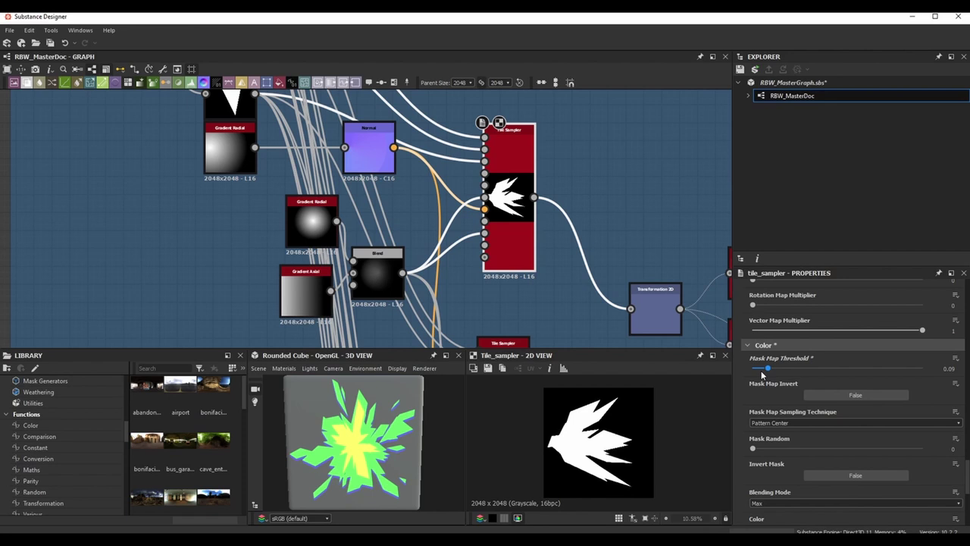
Test the upper Tile Sampler's Position Random at 6.53, and set it to 2.05.
scroll(818, 432, up, 8)
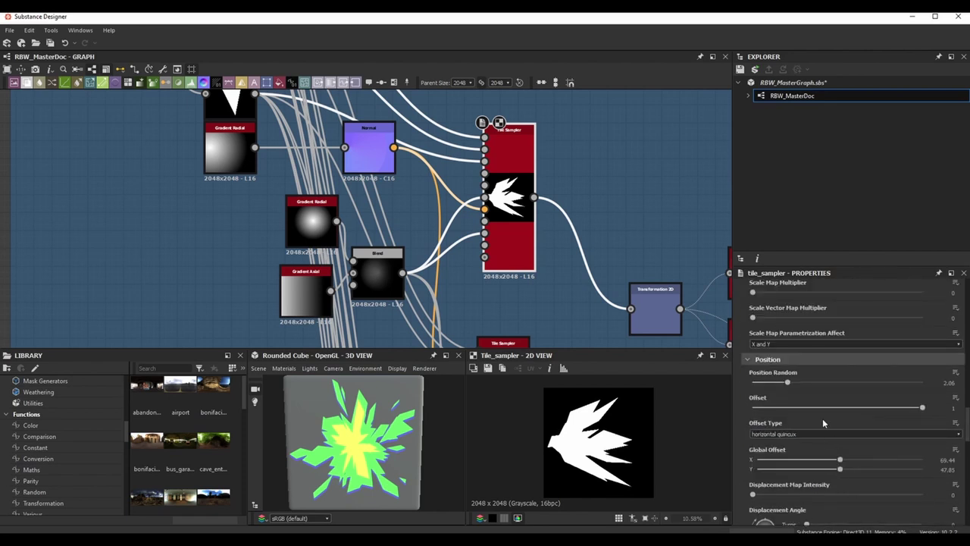
drag(789, 385, 865, 385)
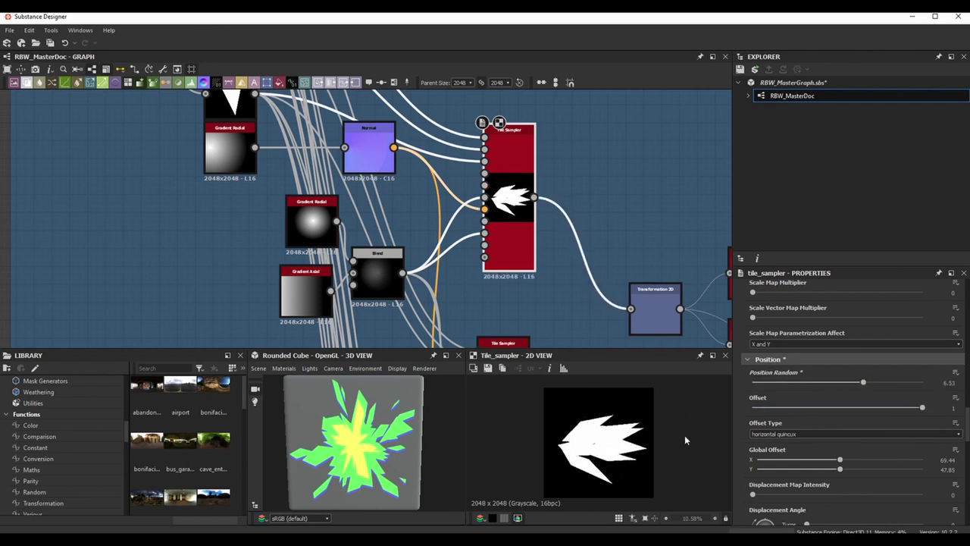
drag(863, 383, 784, 383)
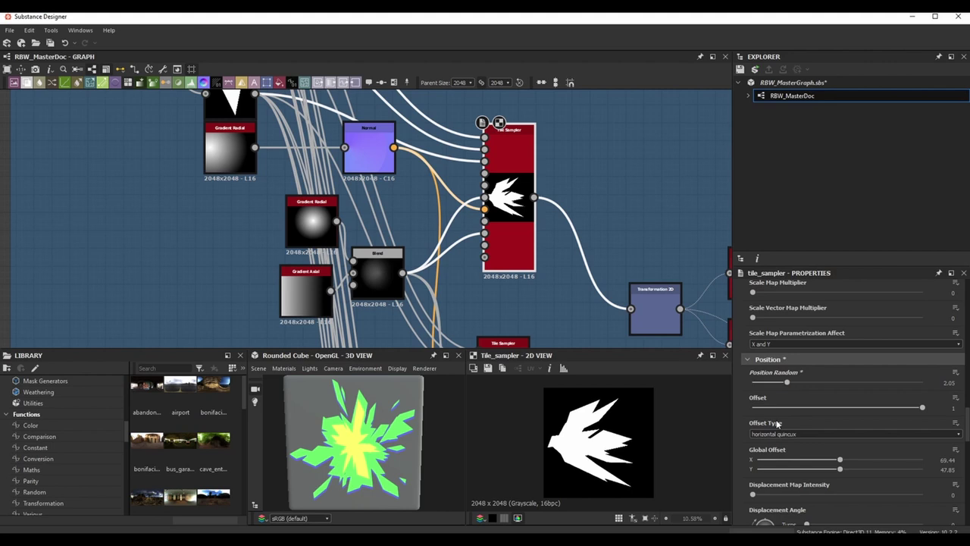
Inspect the lower Tile Sampler, its Transformation 2D and the Subtract Blend that it feeds.
click(629, 211)
scroll(629, 211, down, 3)
scroll(630, 210, up, 2)
middle_drag(629, 211, 518, 194)
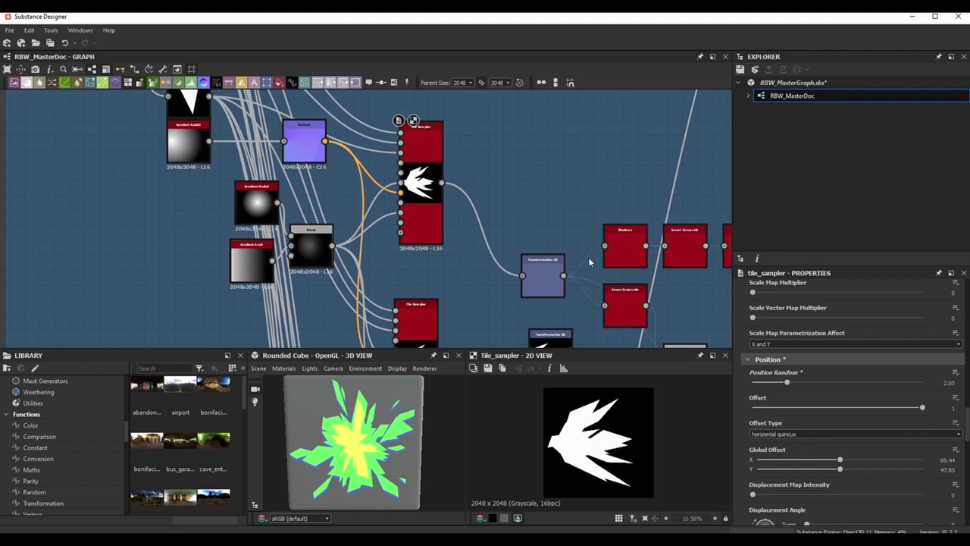
scroll(569, 228, down, 3)
middle_drag(522, 288, 494, 266)
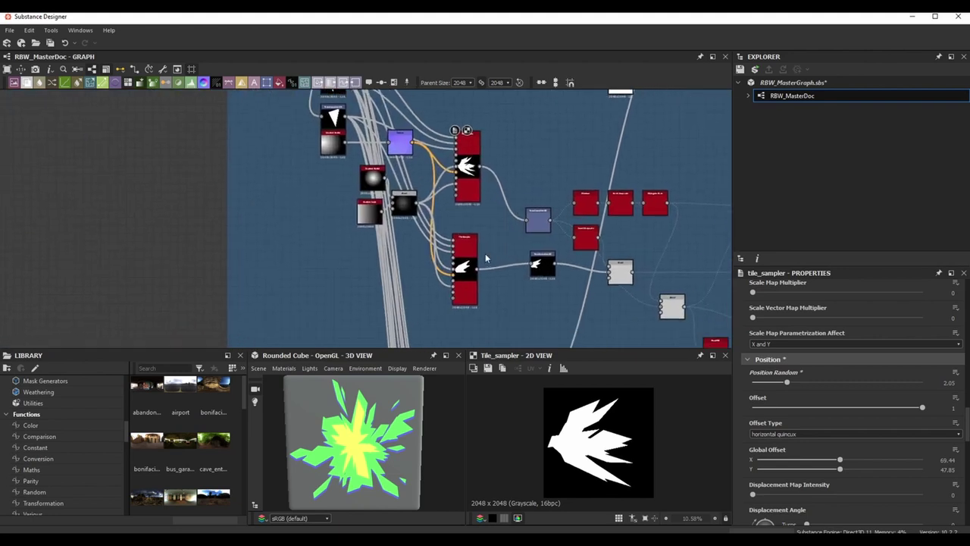
click(466, 262)
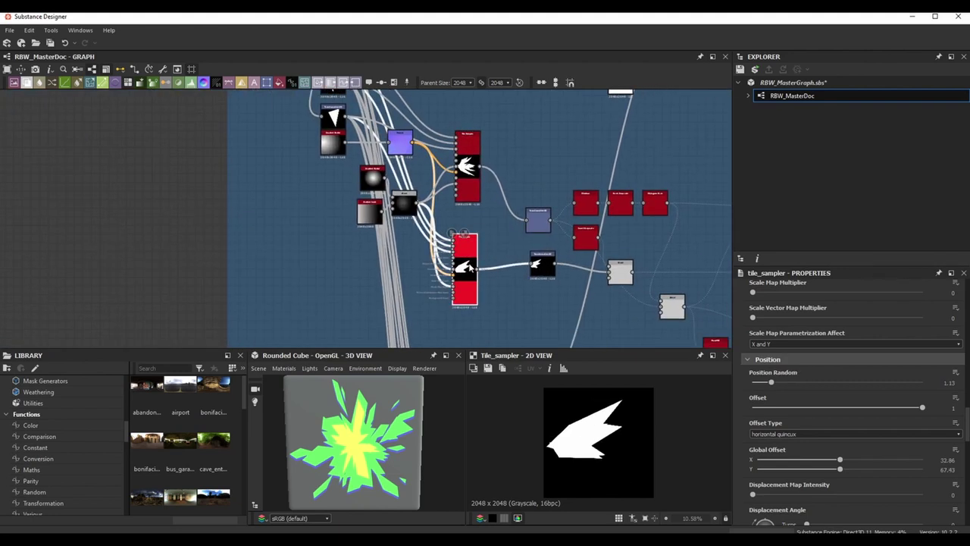
middle_drag(463, 213, 464, 229)
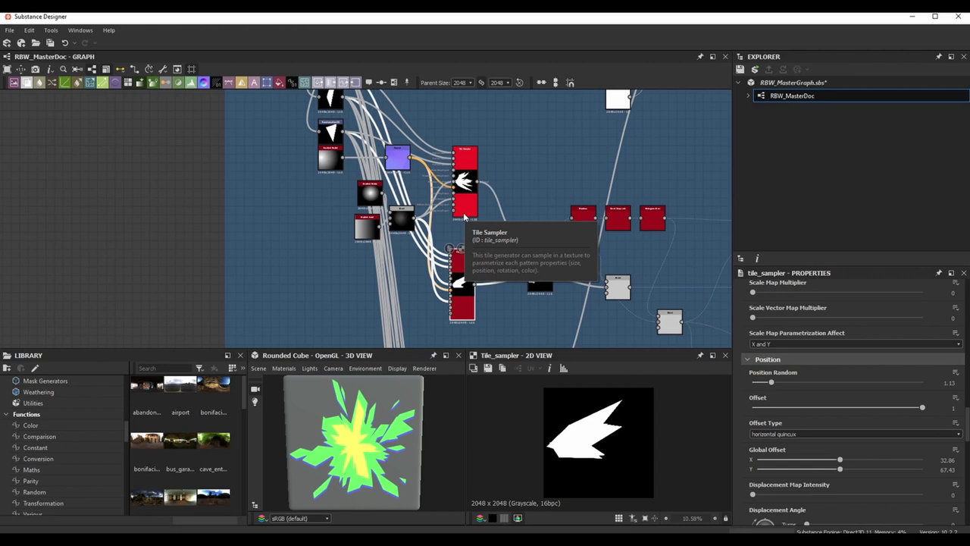
click(543, 290)
middle_drag(647, 291, 598, 286)
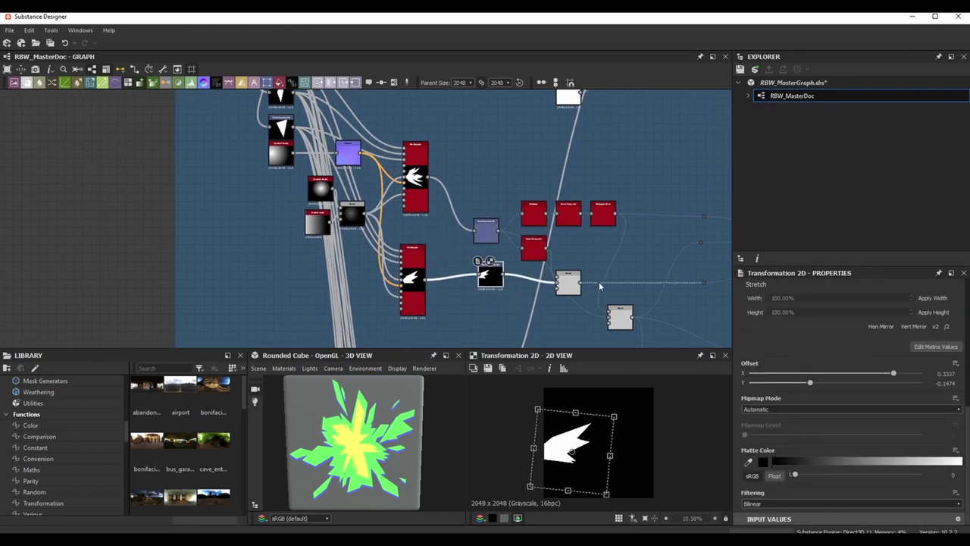
click(569, 287)
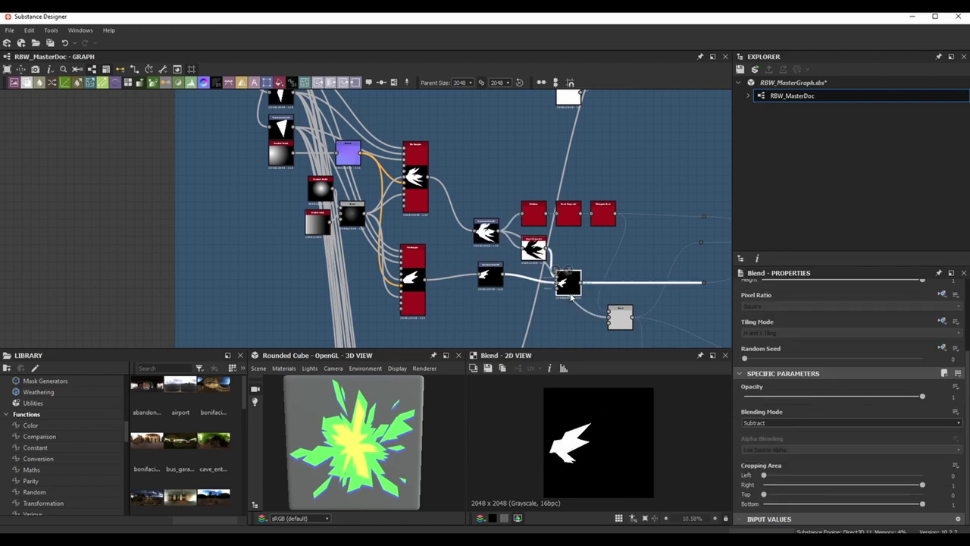
Trace the Subtract Blend's inverted input through the Invert Grayscale and Transformation 2D nodes to the upper Tile Sampler.
scroll(562, 303, up, 2)
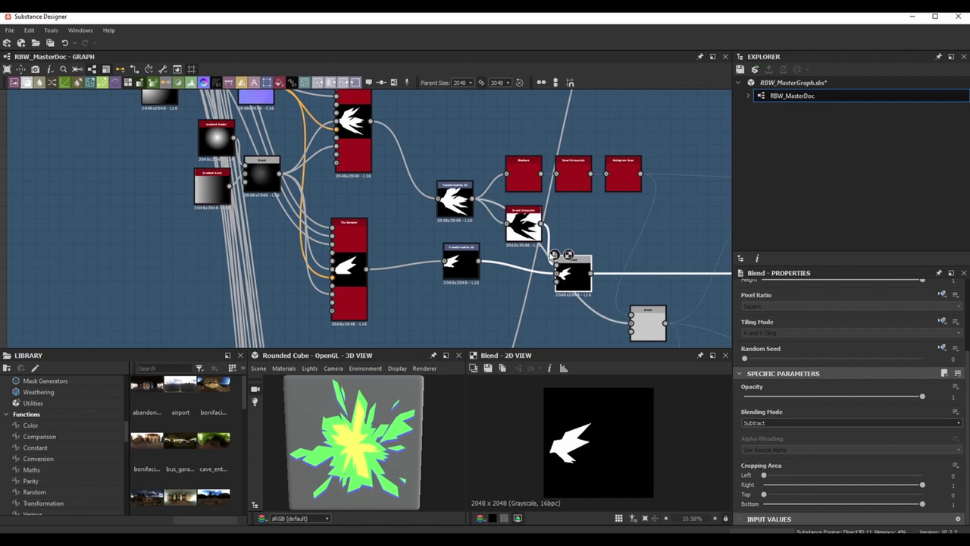
middle_drag(574, 284, 526, 280)
drag(528, 280, 539, 282)
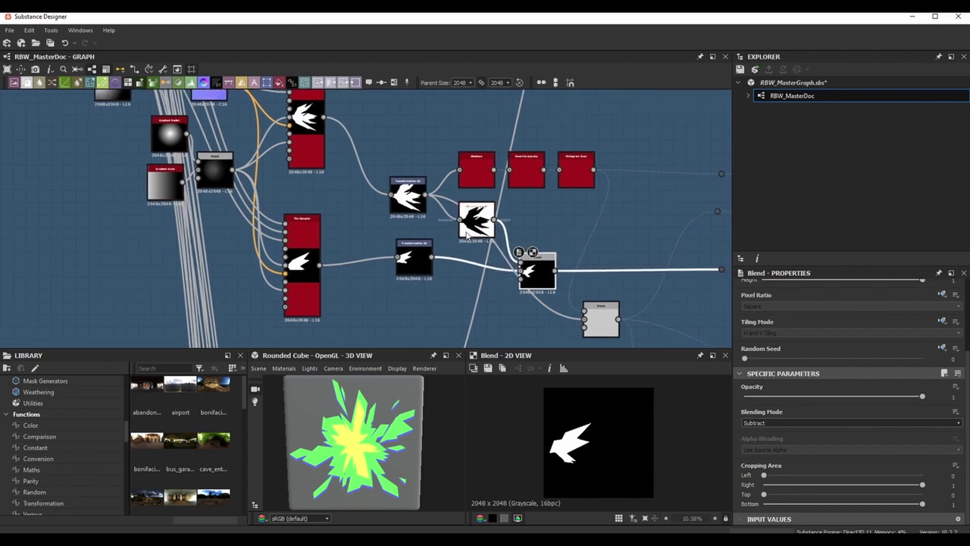
click(475, 218)
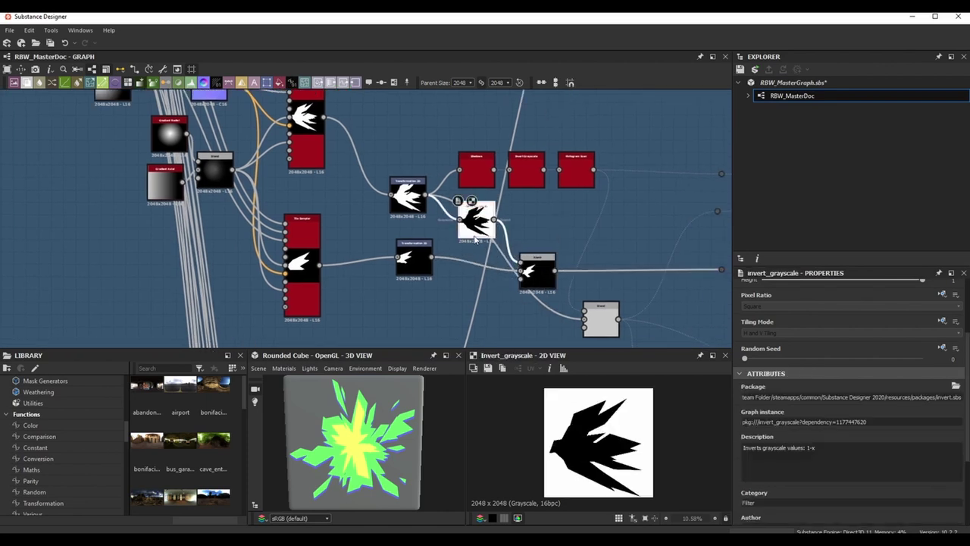
double_click(408, 208)
middle_drag(391, 200, 389, 215)
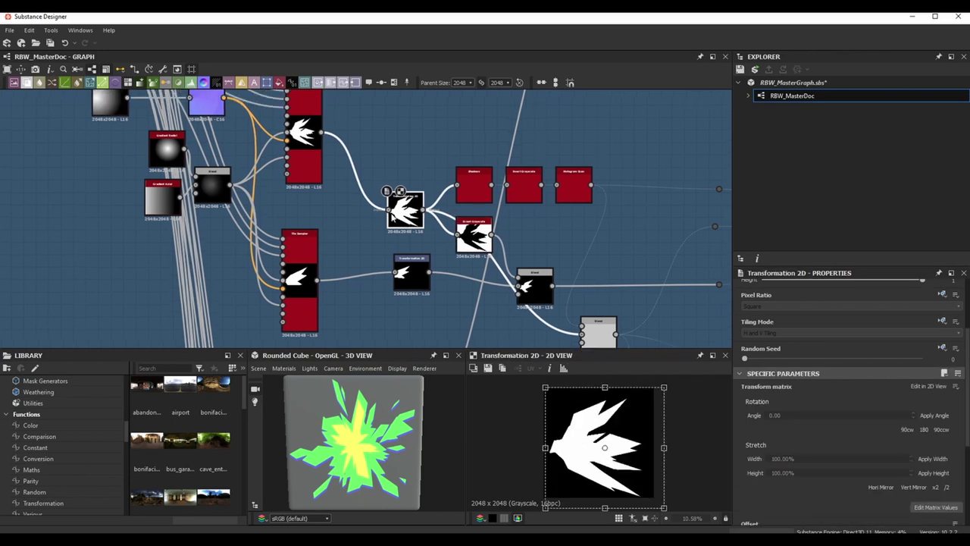
mouse_move(314, 173)
middle_down()
mouse_move(336, 232)
mouse_move(315, 189)
middle_up()
click(335, 233)
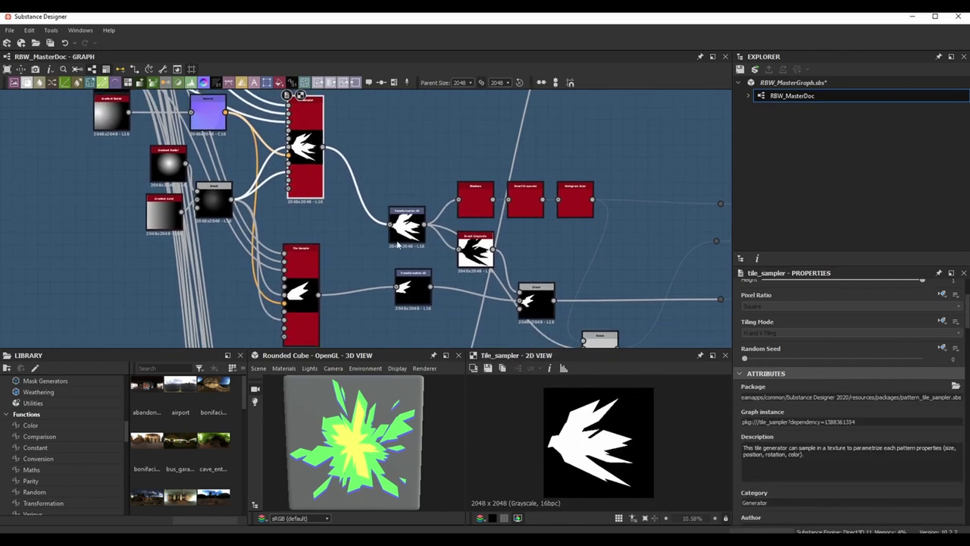
click(536, 301)
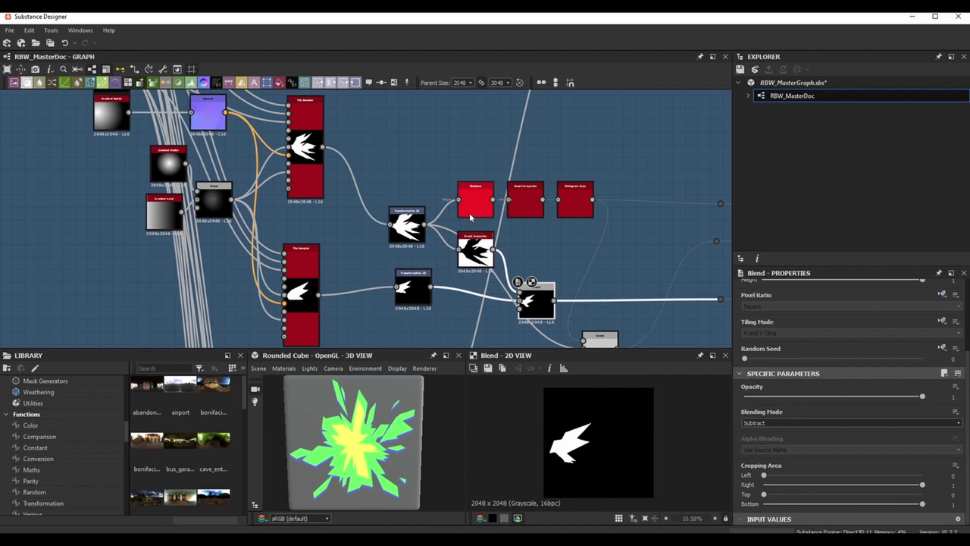
double_click(410, 233)
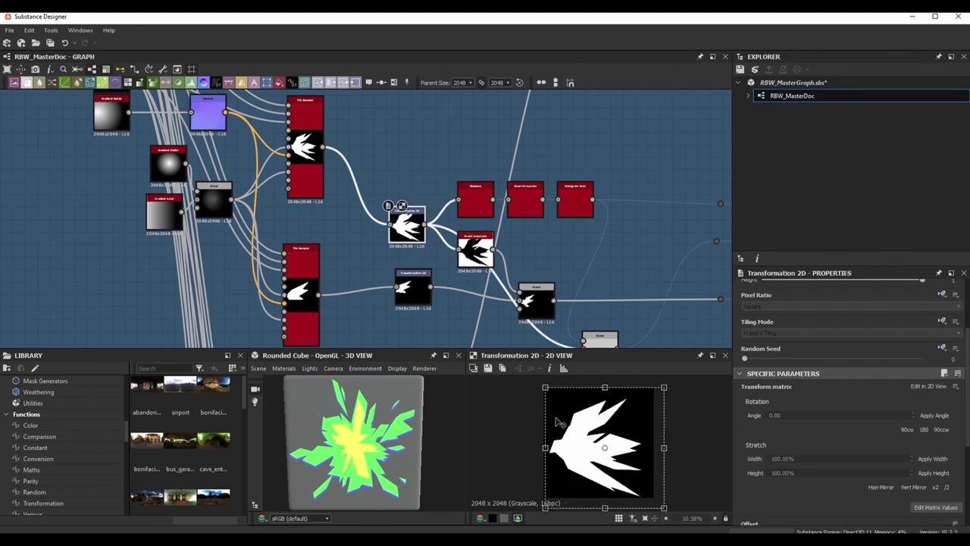
Inspect the Histogram Scan and the Shadows node in the branch from the upper shape's Transformation 2D.
middle_drag(574, 285, 550, 273)
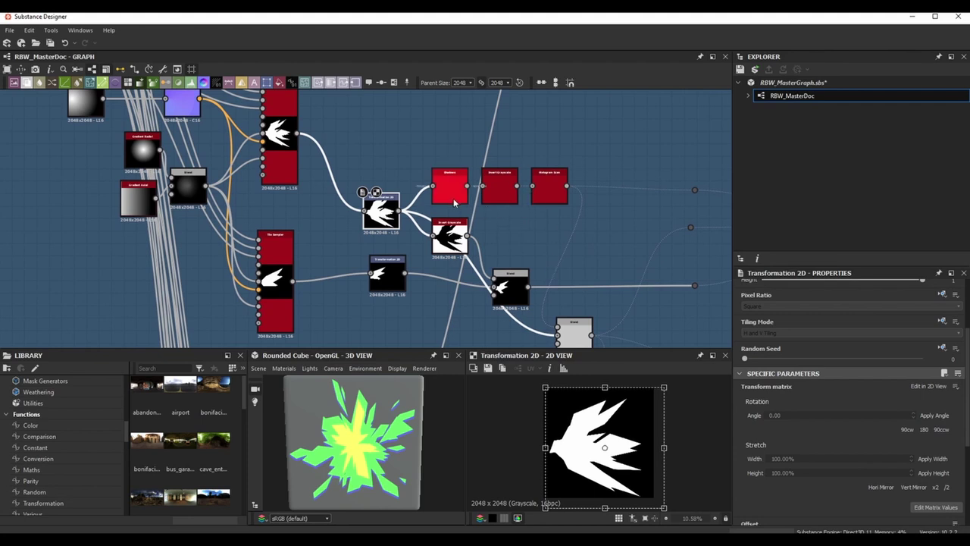
scroll(491, 241, down, 2)
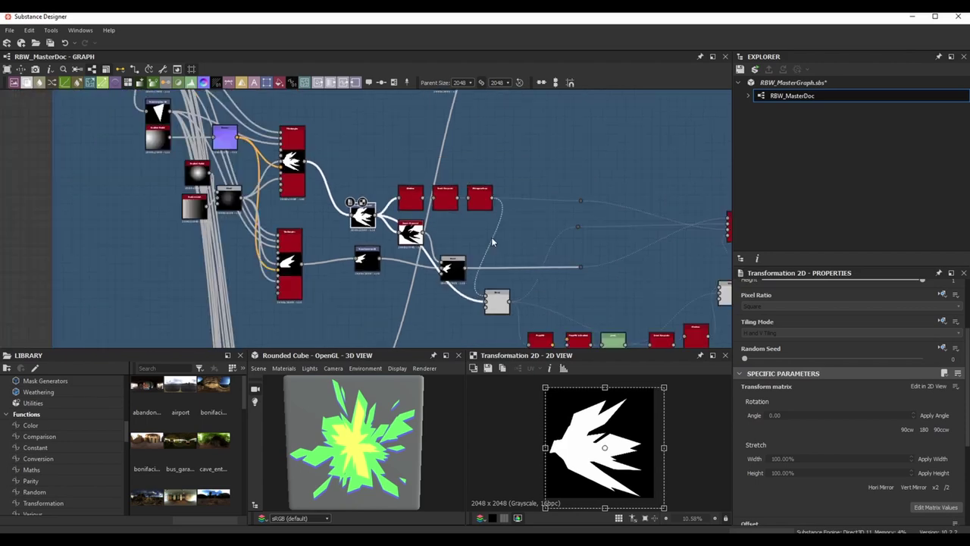
scroll(563, 238, up, 2)
click(441, 191)
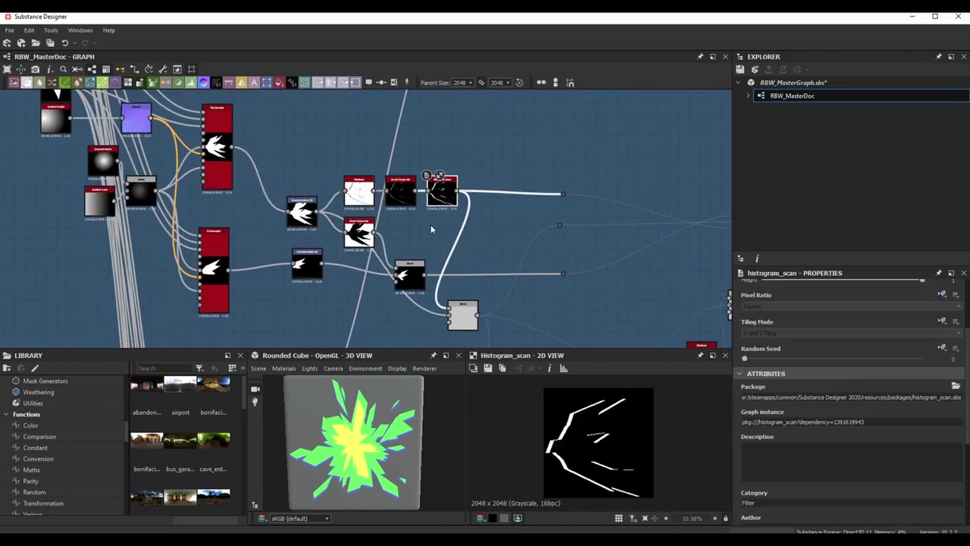
middle_drag(400, 219, 435, 224)
double_click(392, 202)
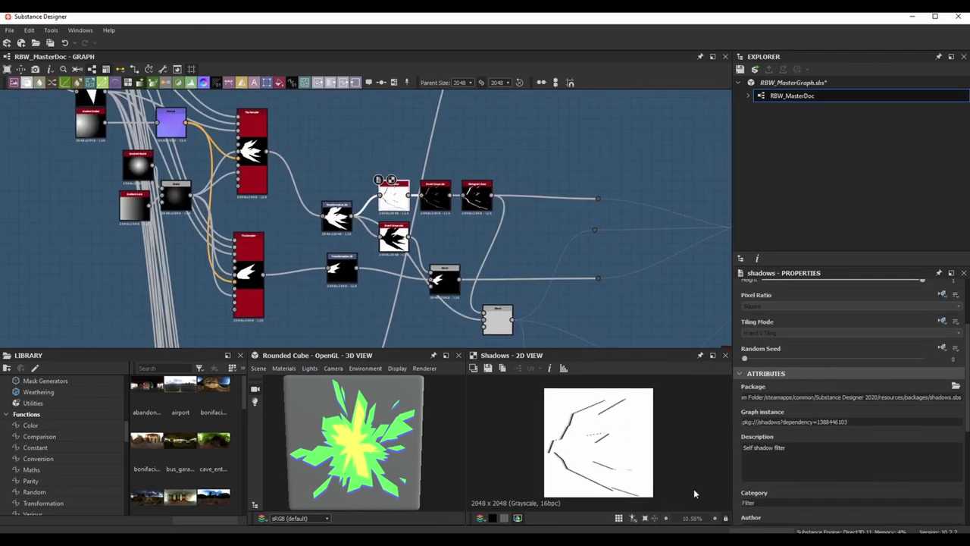
Test the Shadows node's Shadow Distance at 0.4 and 0.5.
scroll(804, 454, down, 5)
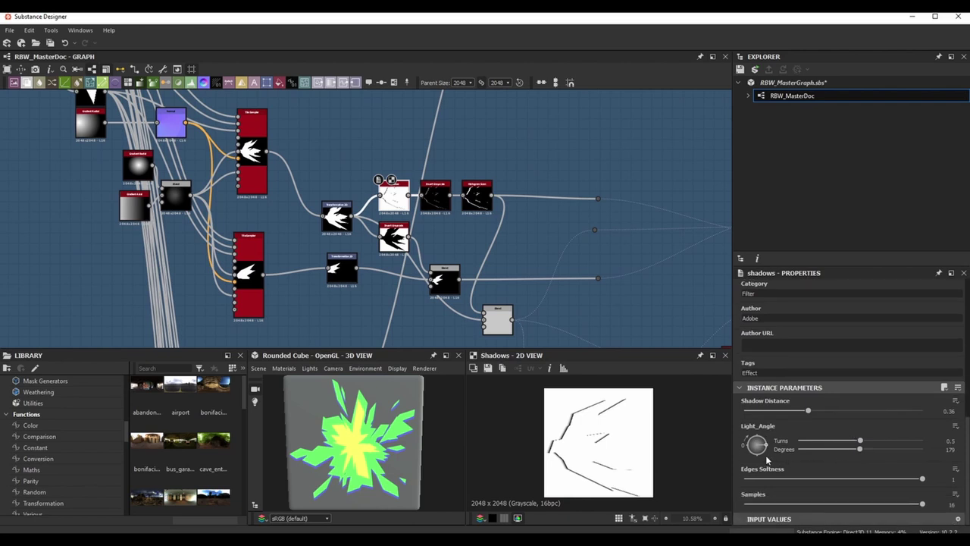
mouse_move(808, 410)
mouse_down()
mouse_move(827, 411)
mouse_move(816, 410)
mouse_up()
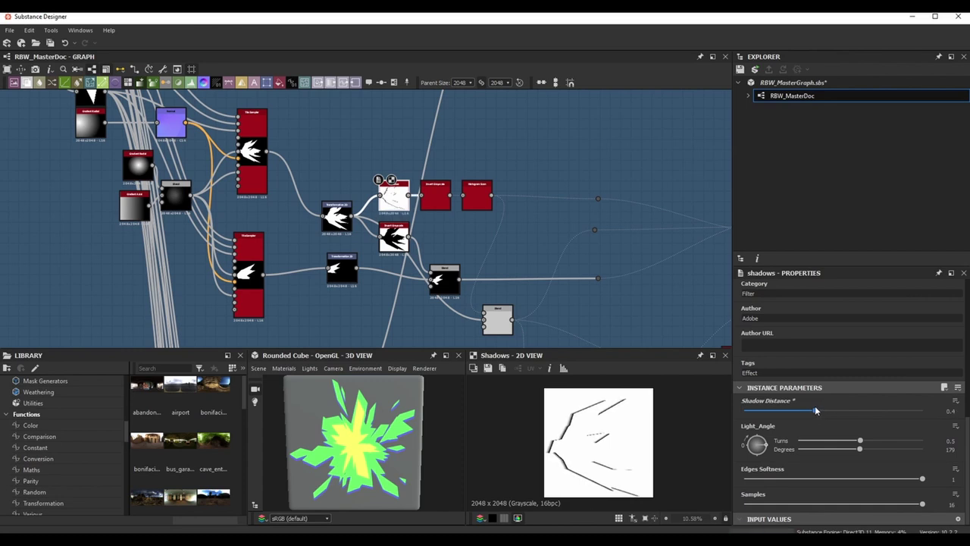
scroll(573, 437, up, 2)
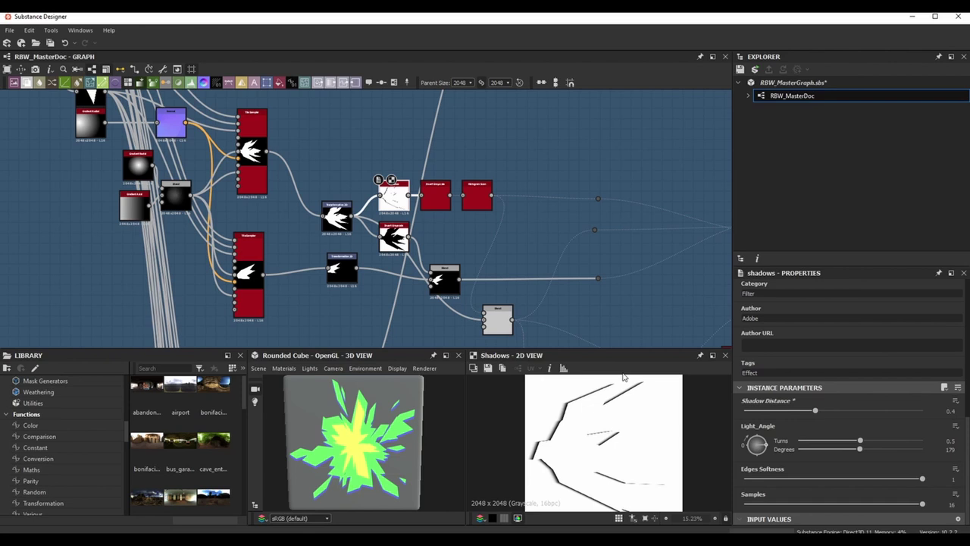
drag(816, 410, 835, 413)
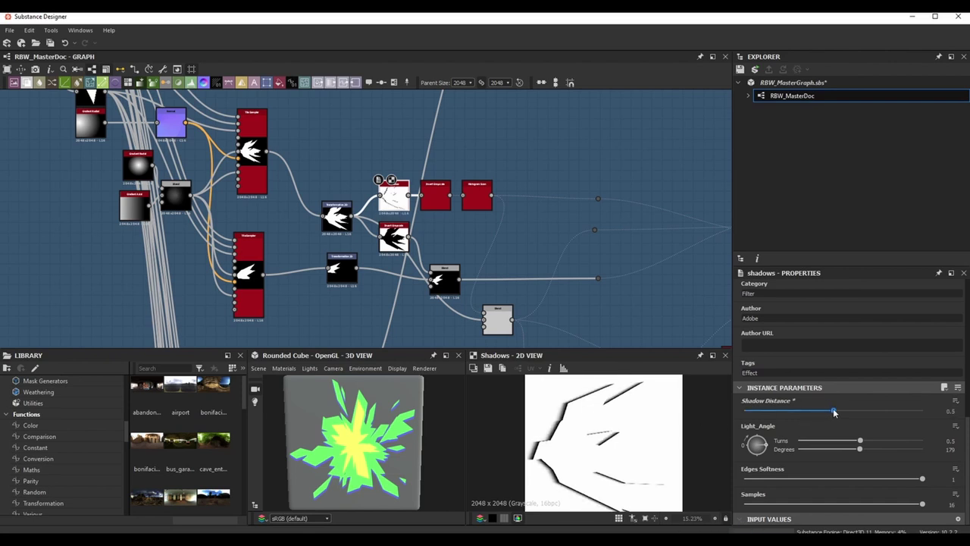
Preview the Invert Grayscale and Histogram Scan nodes that follow the Shadows node.
double_click(434, 208)
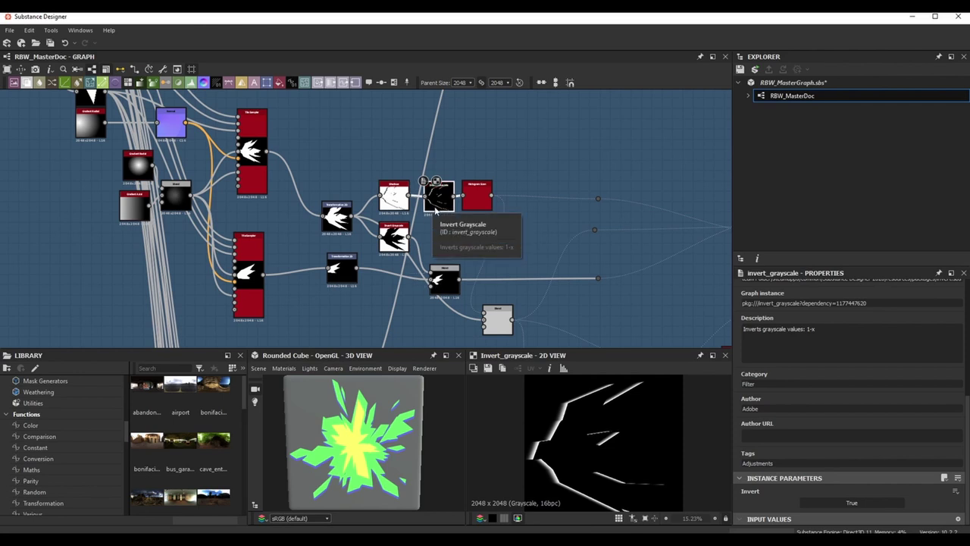
double_click(482, 207)
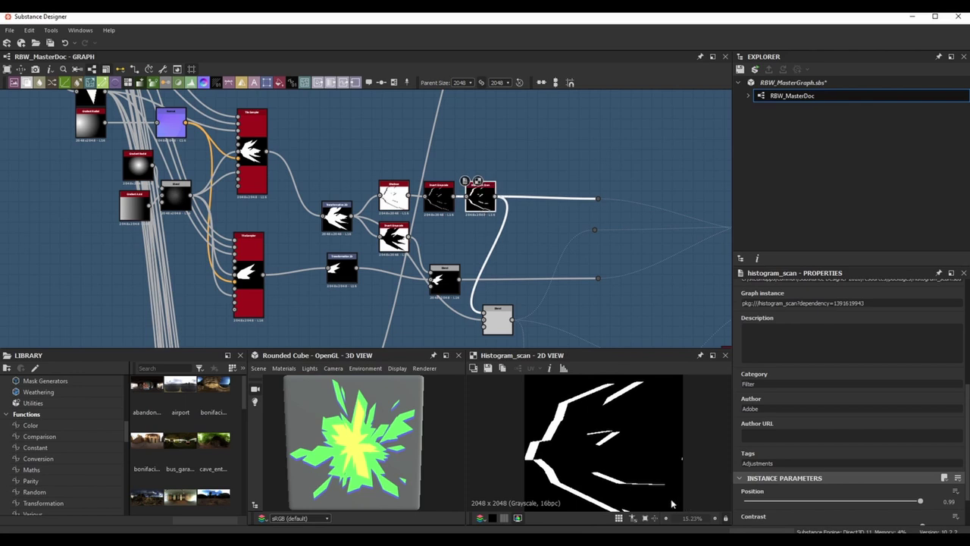
scroll(669, 496, up, 2)
scroll(669, 496, down, 2)
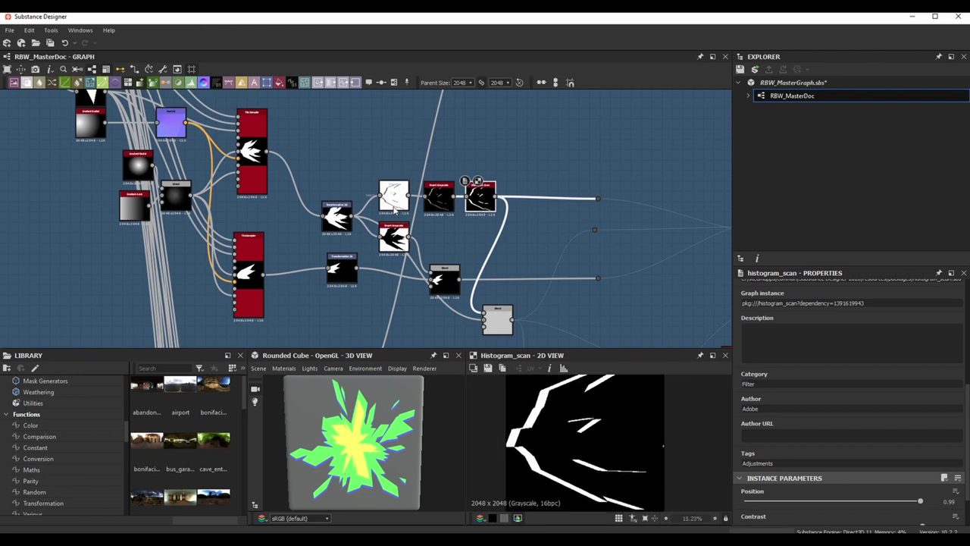
Set the Shadows node's Shadow Distance to 0.41 with the Histogram Scan kept in preview, and reselect the Histogram Scan.
double_click(394, 197)
drag(833, 440, 817, 441)
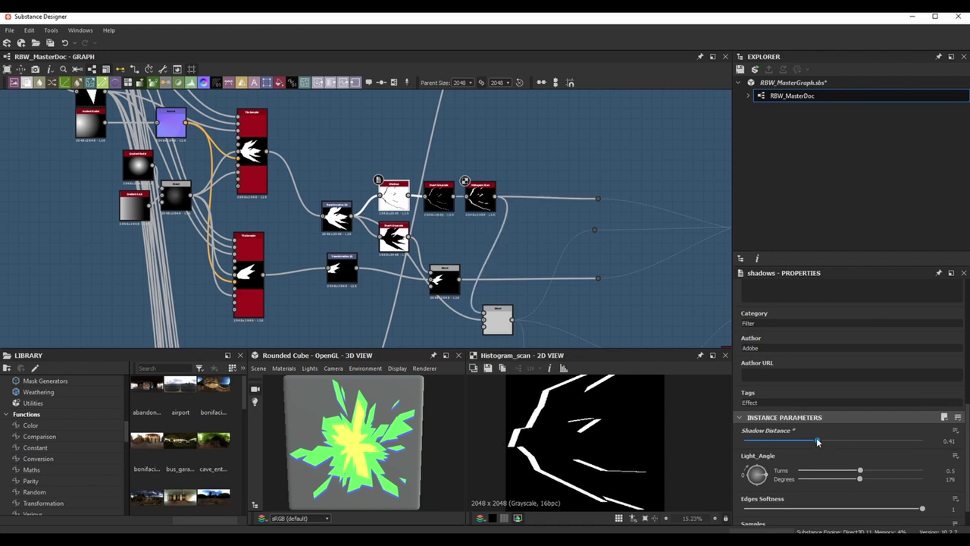
click(479, 199)
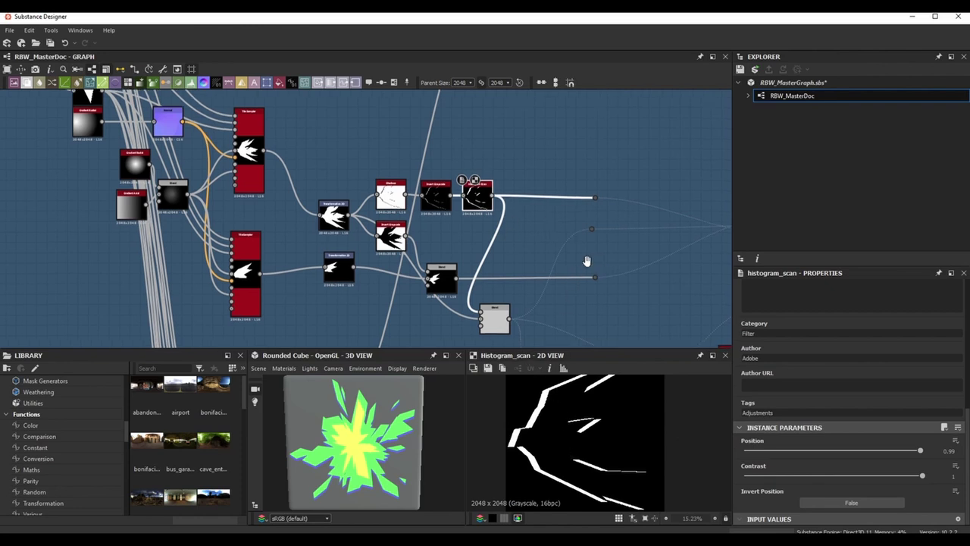
Inspect the Subtract Blend, the Max (Lighten) Blend and the RGBA Merge node that combines the branches.
middle_drag(586, 262, 542, 257)
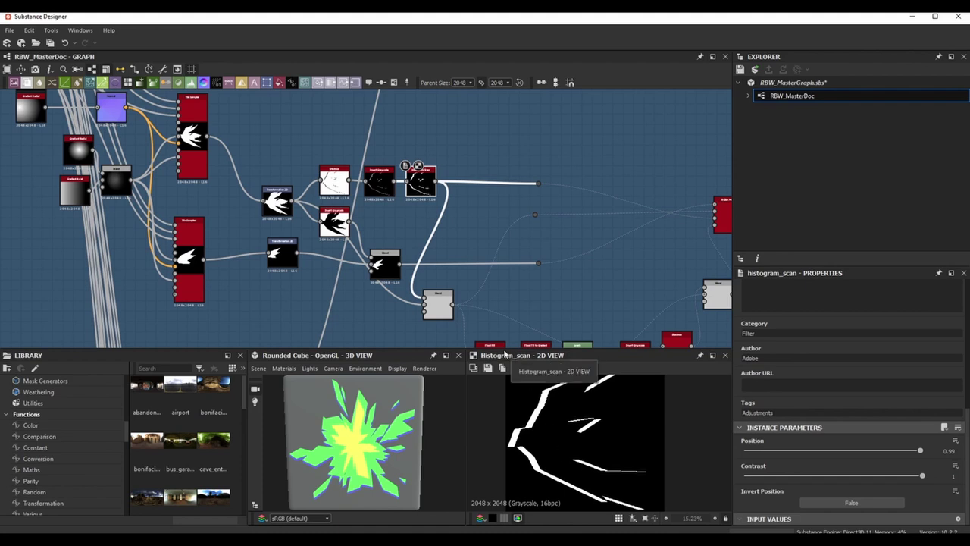
click(402, 322)
click(390, 272)
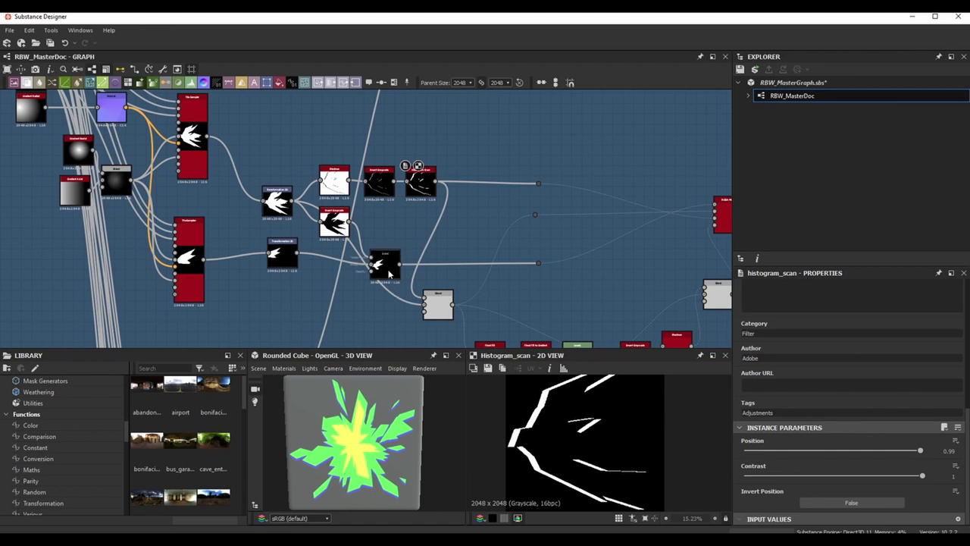
click(444, 318)
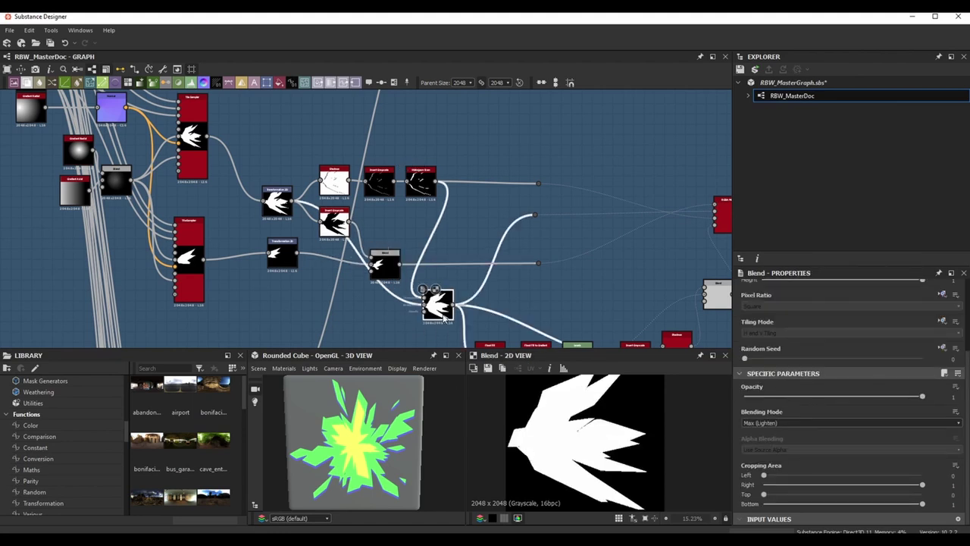
middle_drag(561, 288, 530, 289)
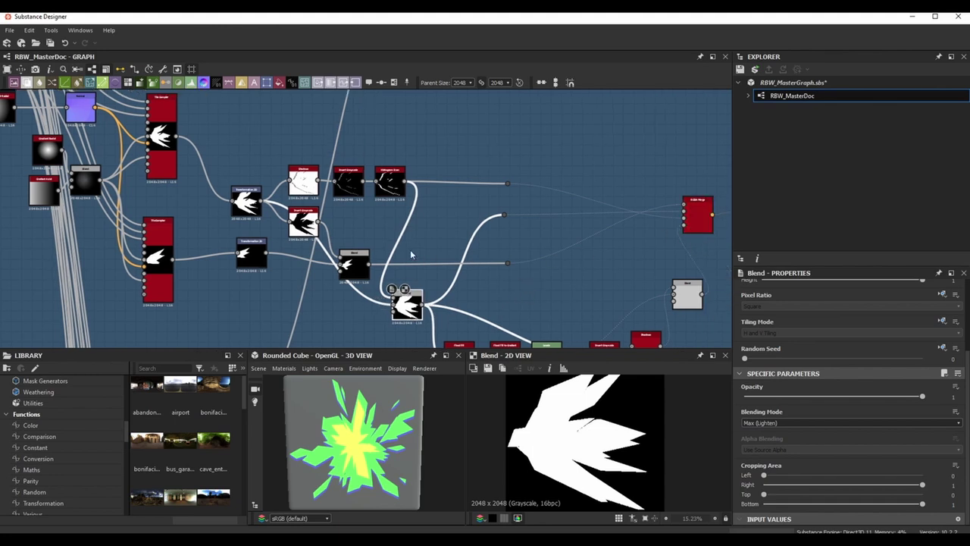
click(696, 216)
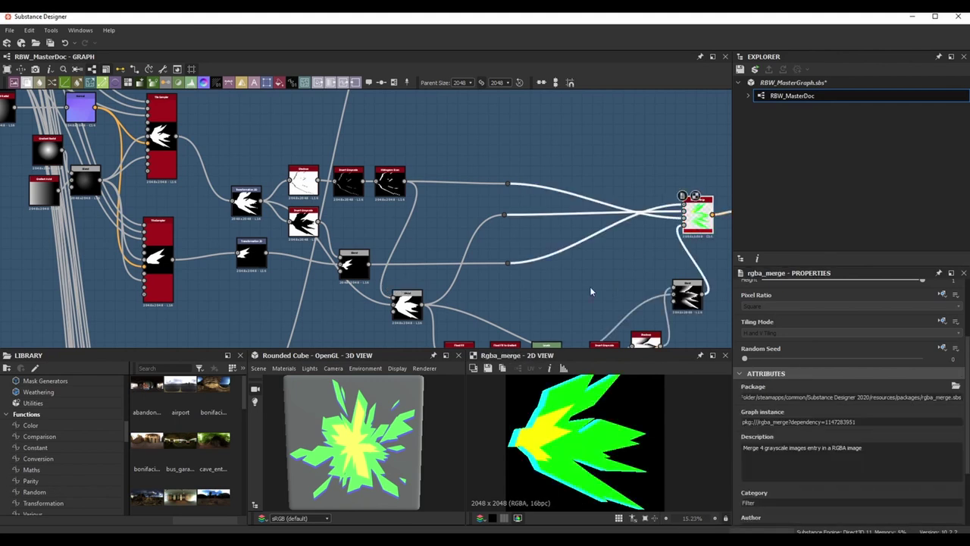
middle_drag(614, 242, 551, 238)
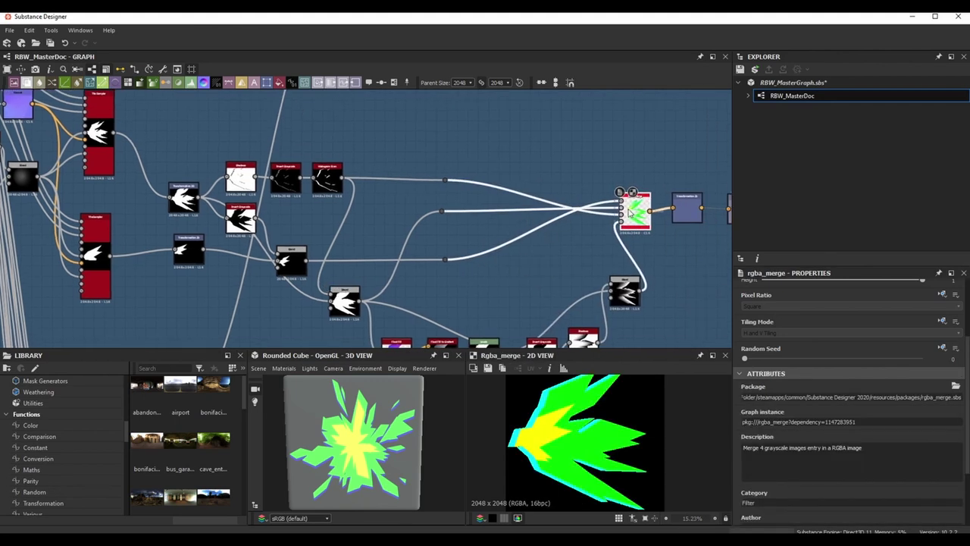
Preview the Histogram Scan outline and the Subtract Blend that feed the RGBA Merge node.
click(336, 189)
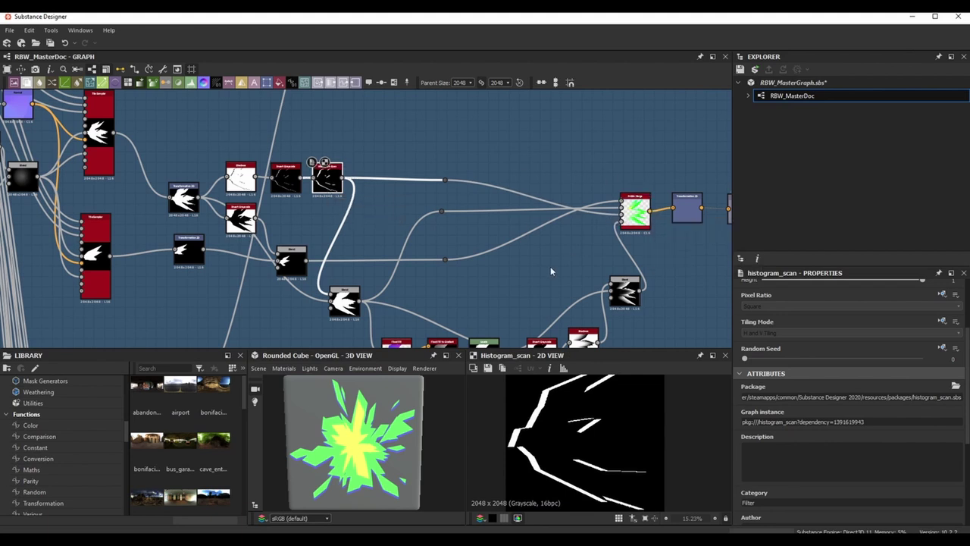
middle_drag(517, 276, 512, 263)
click(288, 258)
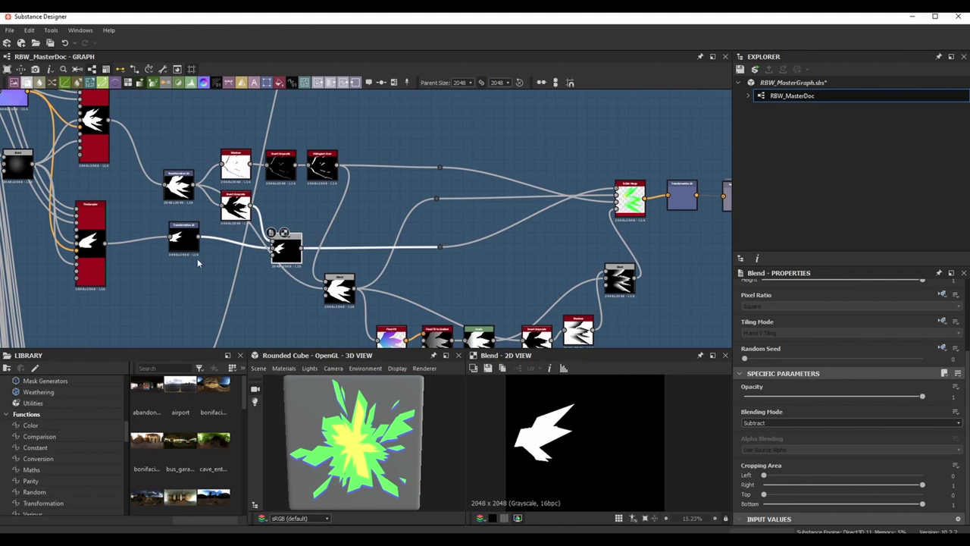
middle_drag(197, 259, 221, 262)
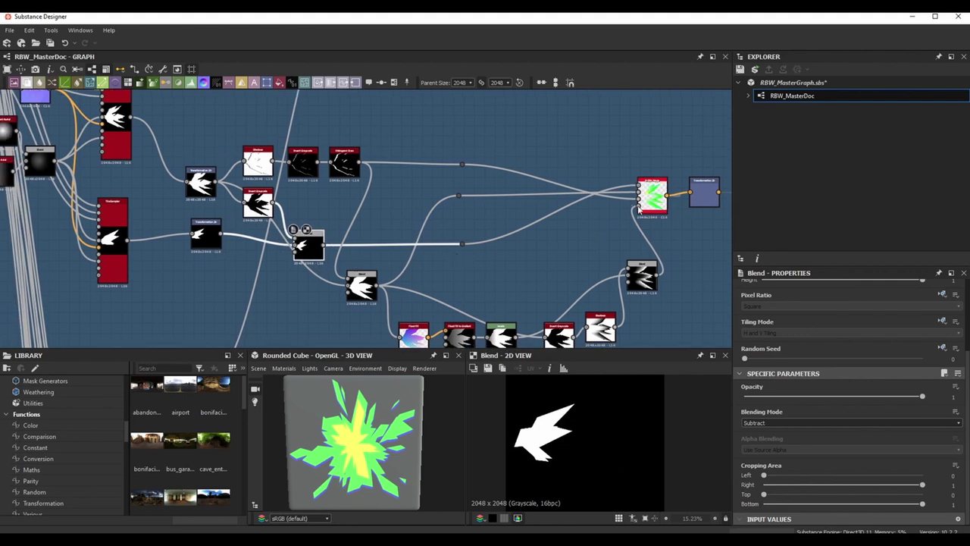
middle_drag(553, 274, 499, 231)
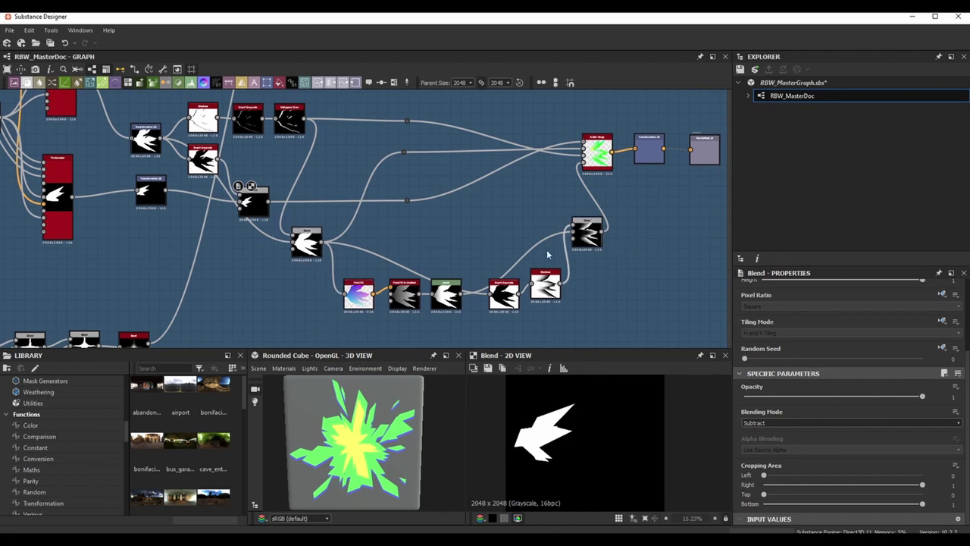
Preview the Flood Fill and Flood Fill to Gradient nodes in the branch feeding the RGBA Merge's fourth input.
drag(361, 304, 365, 305)
double_click(364, 305)
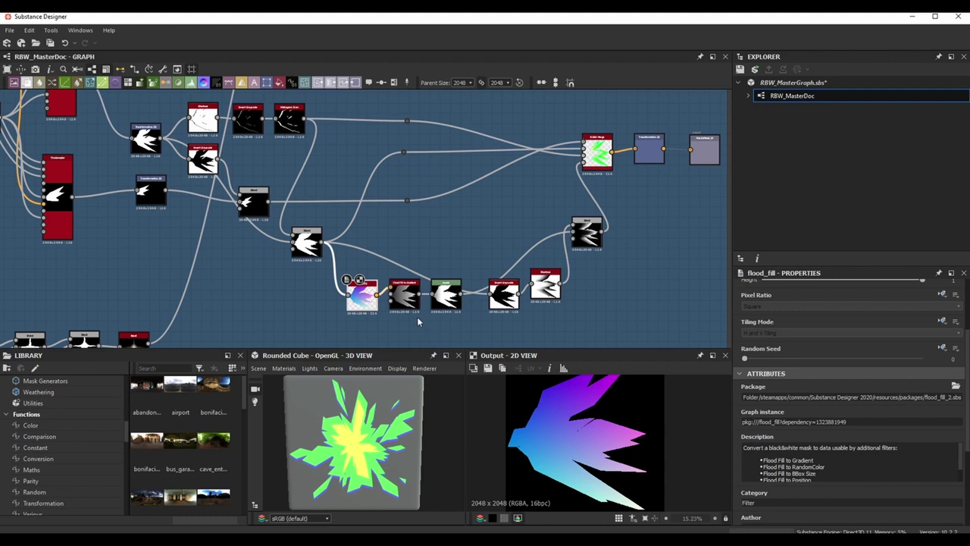
double_click(405, 297)
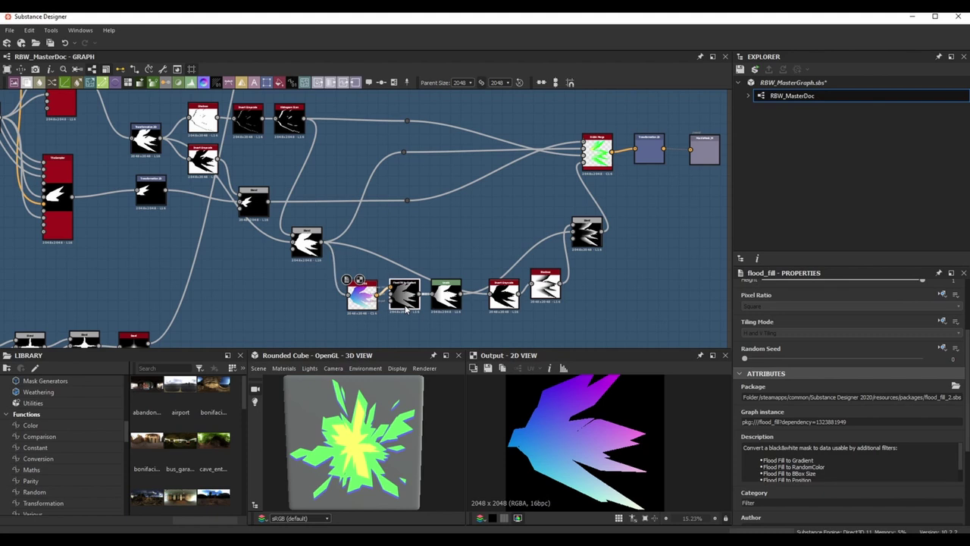
scroll(601, 452, down, 1)
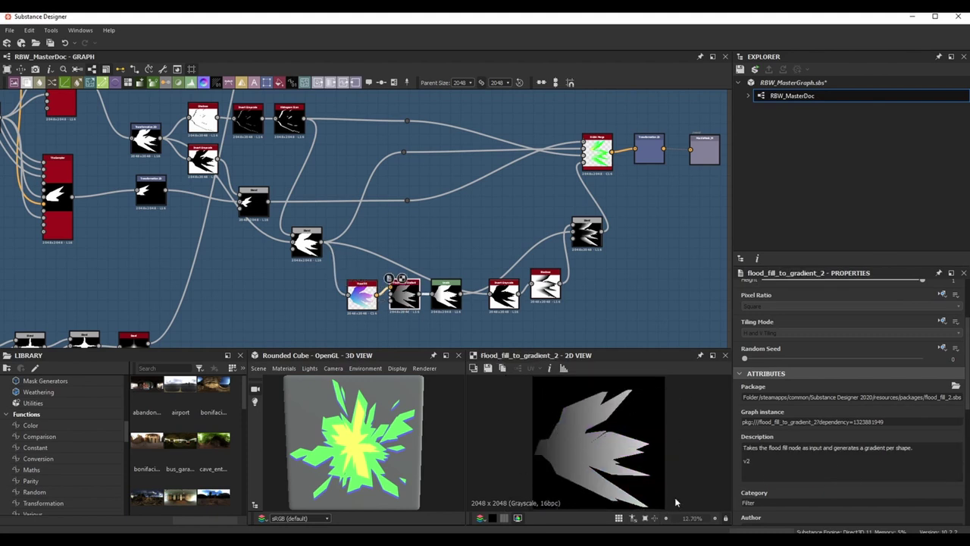
middle_drag(514, 328, 511, 316)
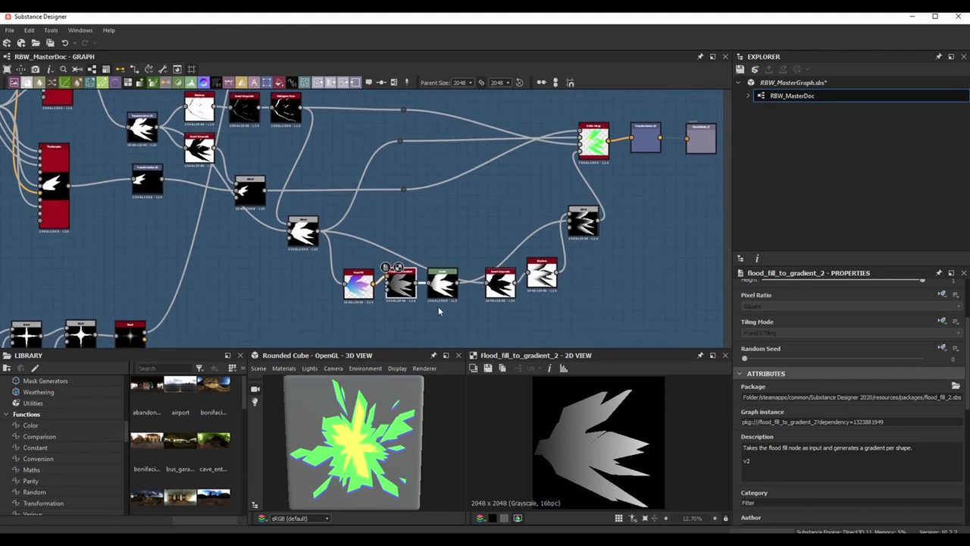
scroll(438, 306, up, 3)
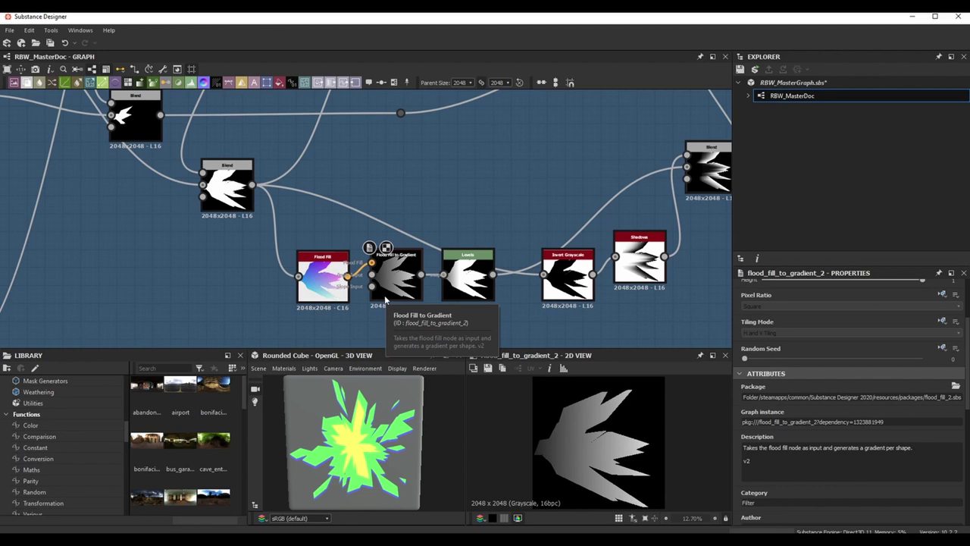
Inspect the Levels node after the gradient, the Invert Grayscale node beside it, and the Max (Lighten) Blend feeding the inversion.
click(468, 277)
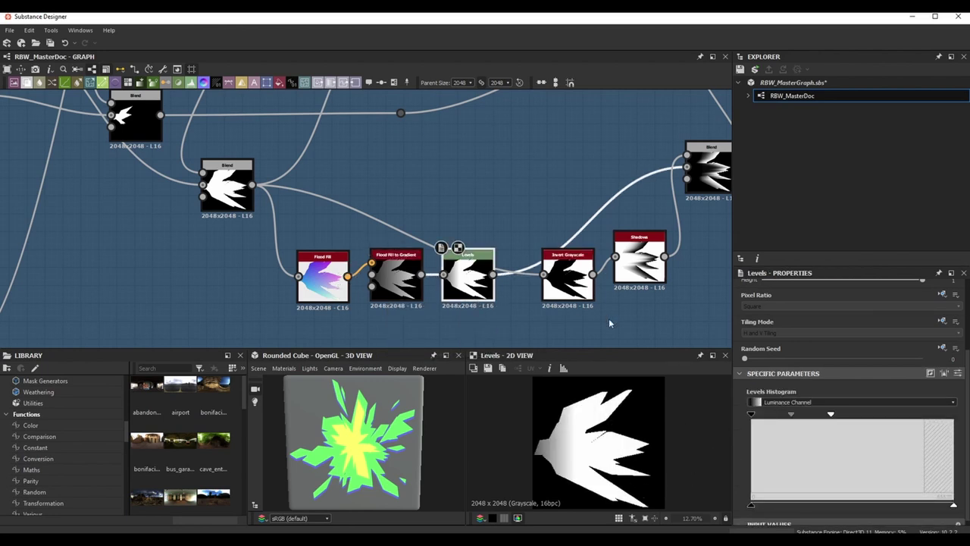
middle_drag(609, 322, 563, 306)
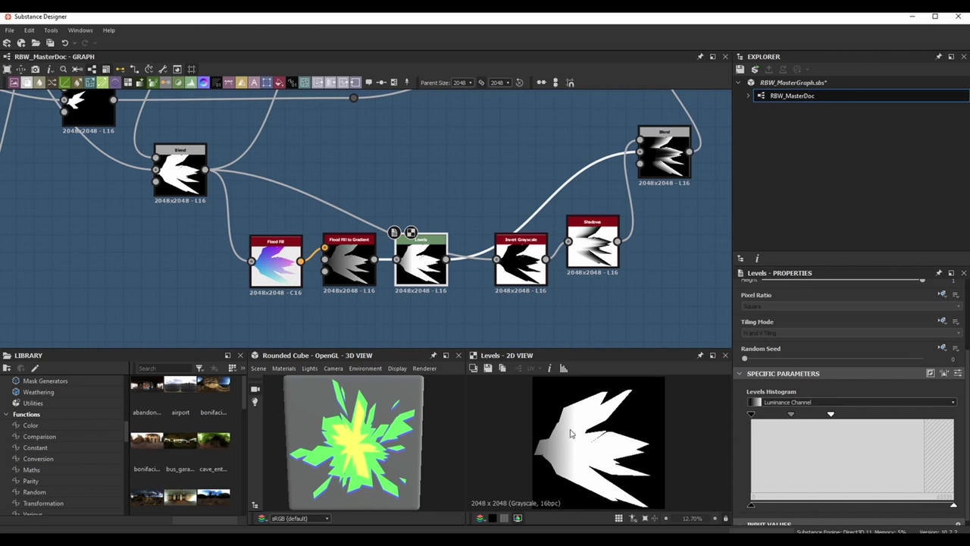
middle_drag(595, 284, 502, 286)
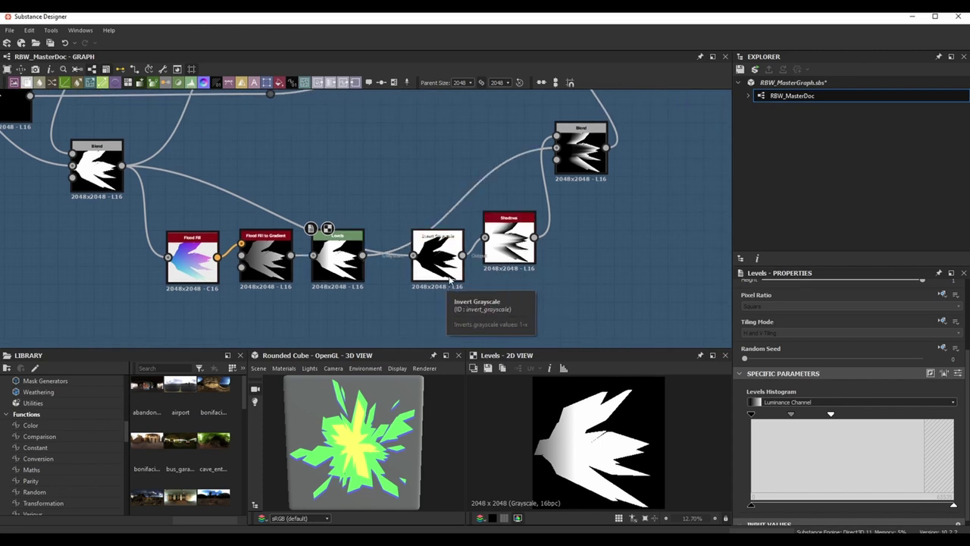
drag(450, 281, 456, 282)
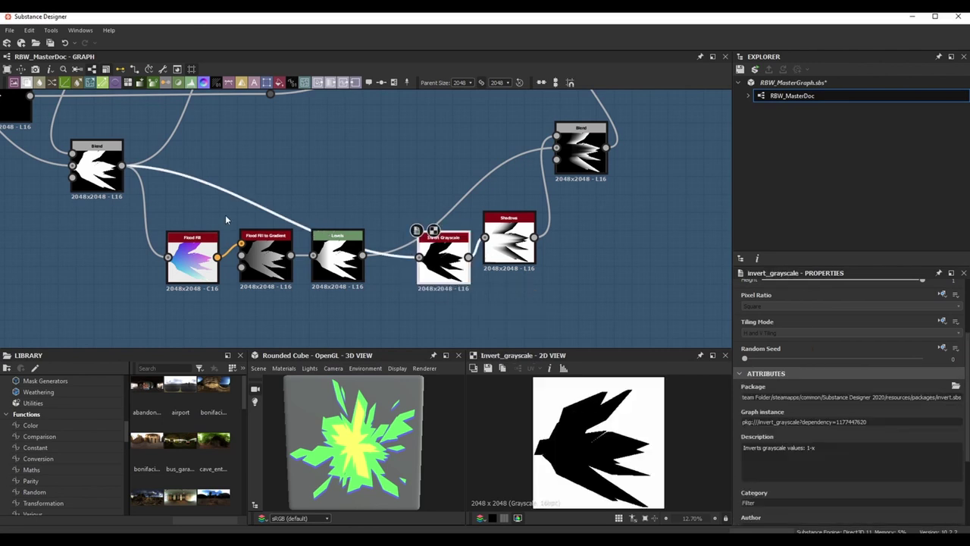
click(107, 186)
middle_drag(100, 196, 166, 217)
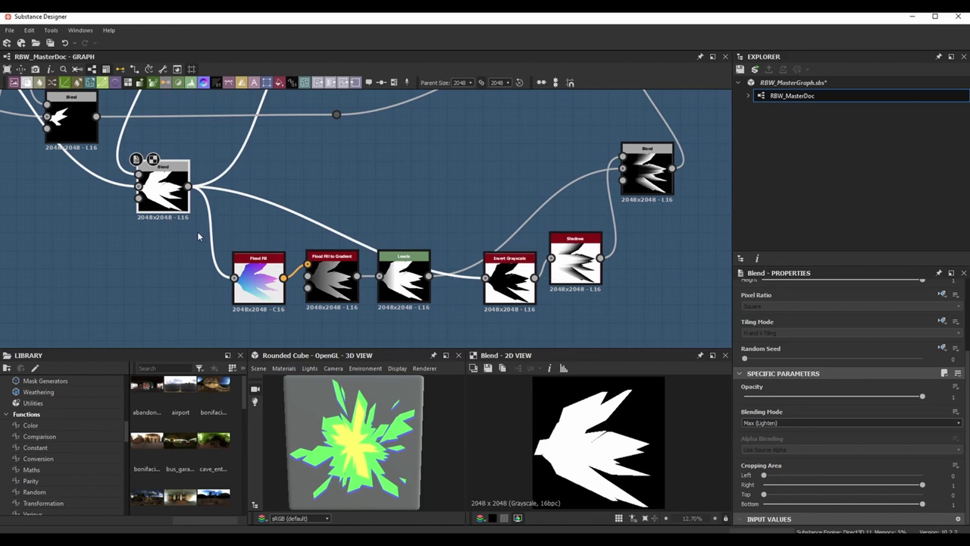
Examine the lower Shadows node's instance parameters and the Subtract Blend that combines its output with the Levels result.
scroll(167, 227, down, 5)
scroll(168, 222, up, 2)
scroll(169, 221, up, 2)
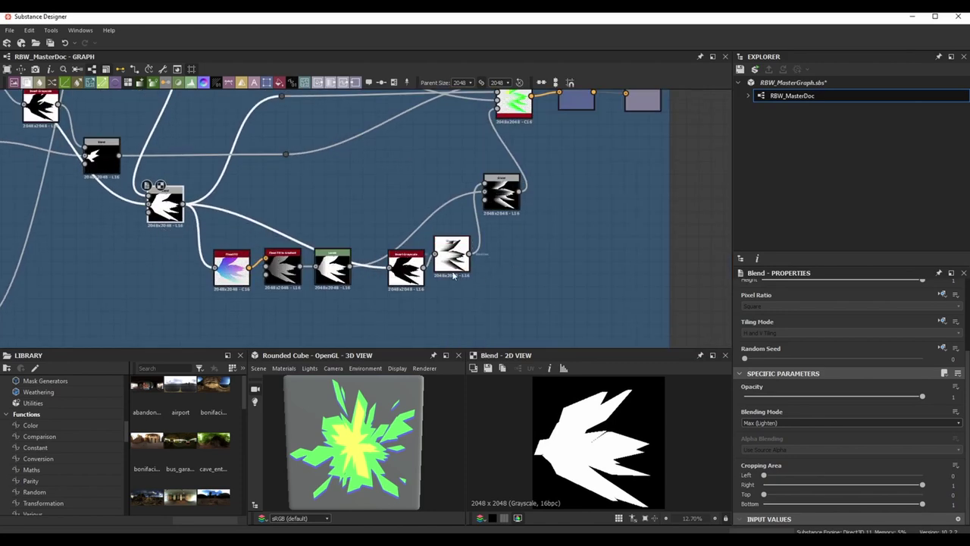
scroll(467, 258, up, 2)
click(474, 261)
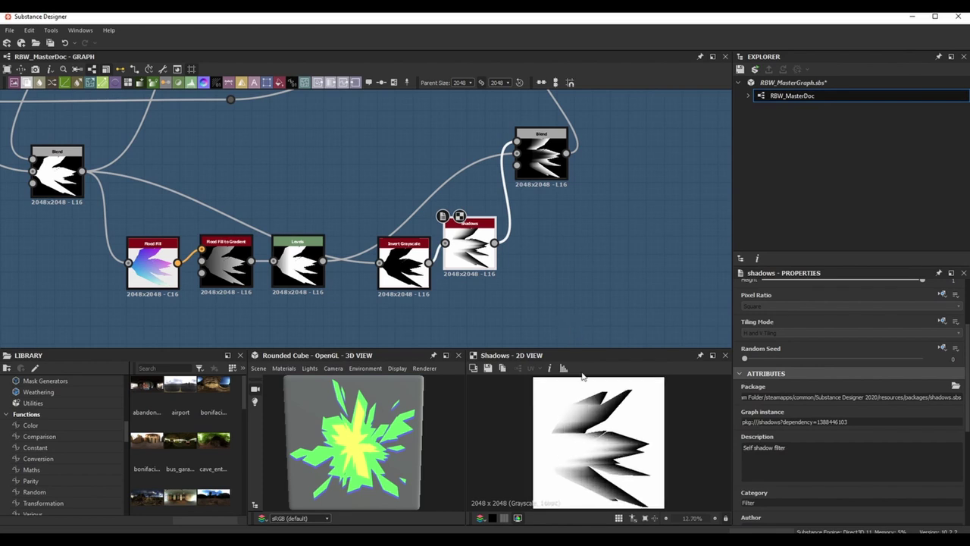
scroll(809, 462, down, 5)
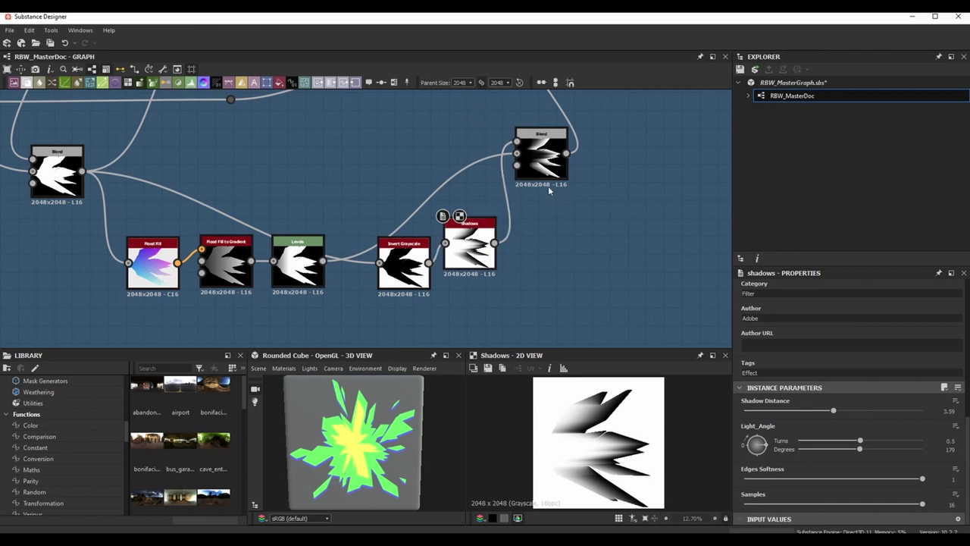
click(540, 161)
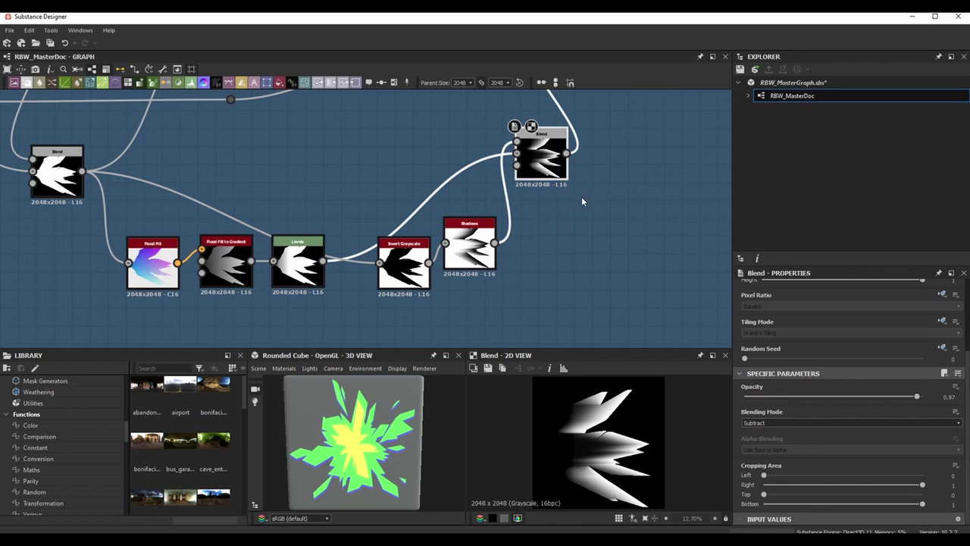
Preview the RGBA Merge result and inspect the settings of the Transformation 2D node that follows it.
scroll(582, 196, down, 5)
click(514, 161)
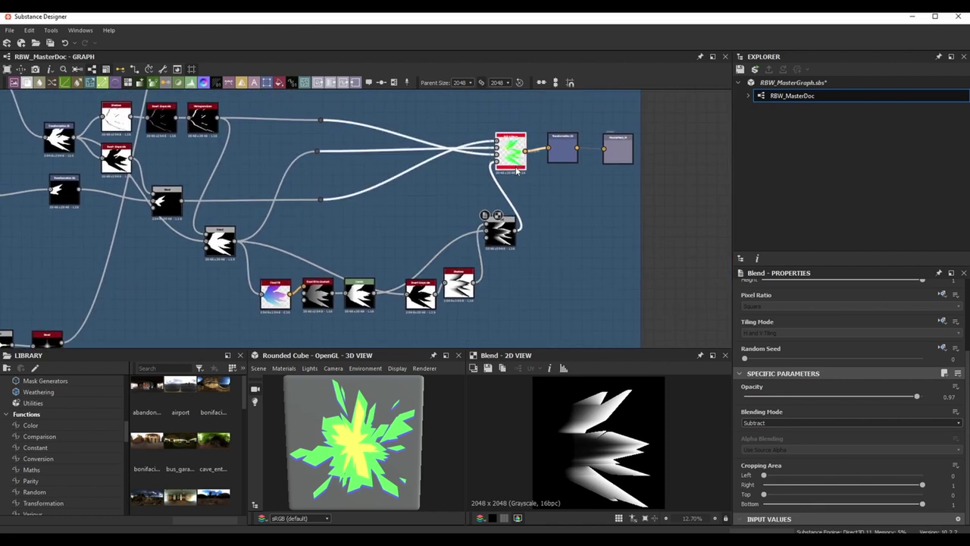
double_click(567, 157)
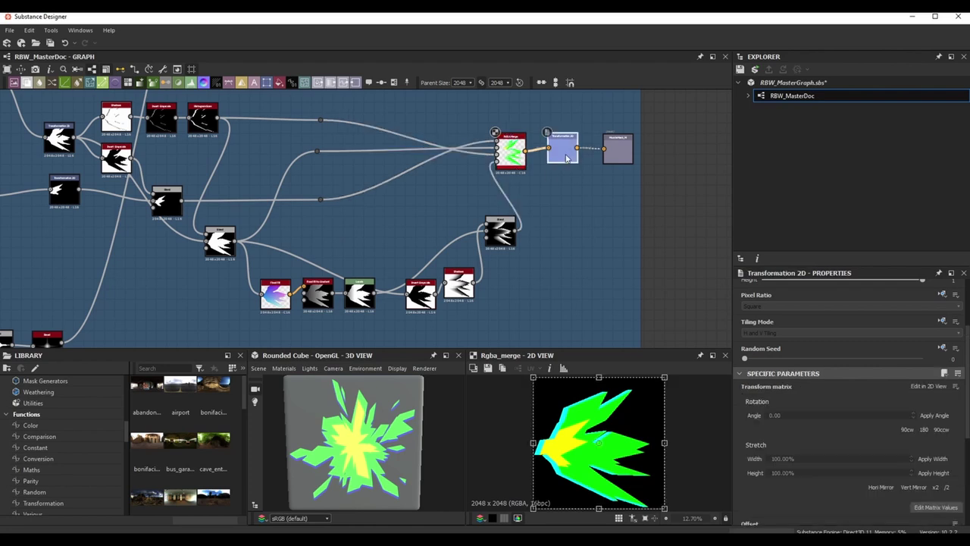
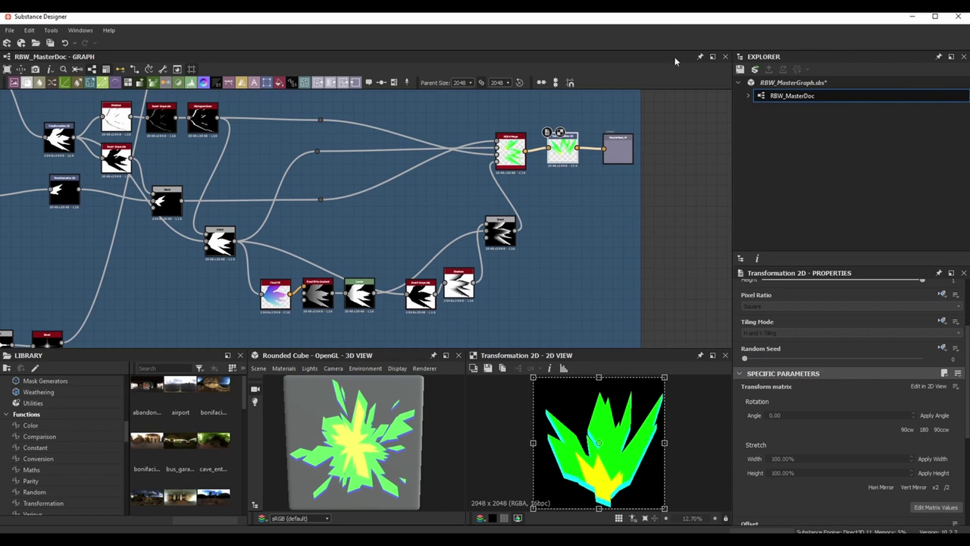
Inspect the MuzzleMask_M output node's identifier, label, format, mipmap and usage settings.
click(618, 149)
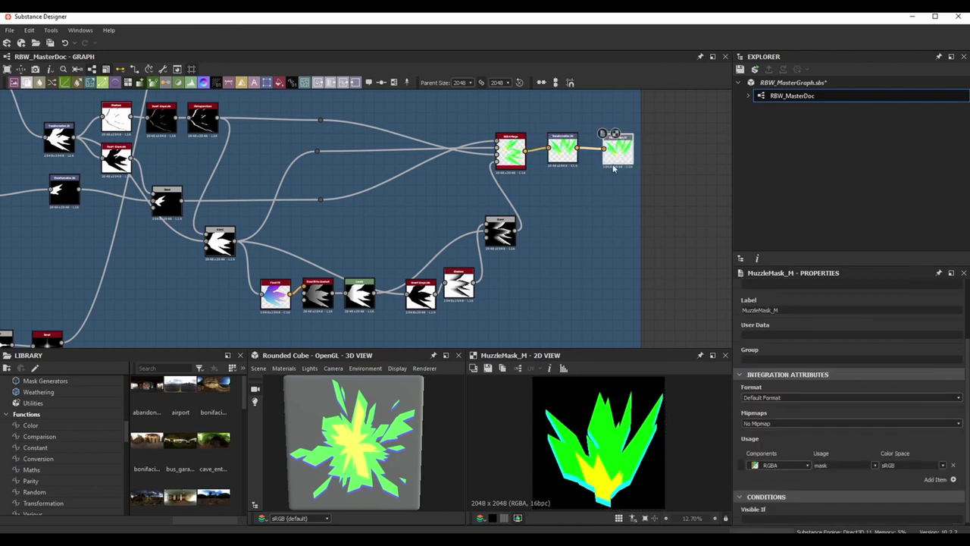
middle_drag(629, 189, 535, 204)
scroll(833, 380, up, 2)
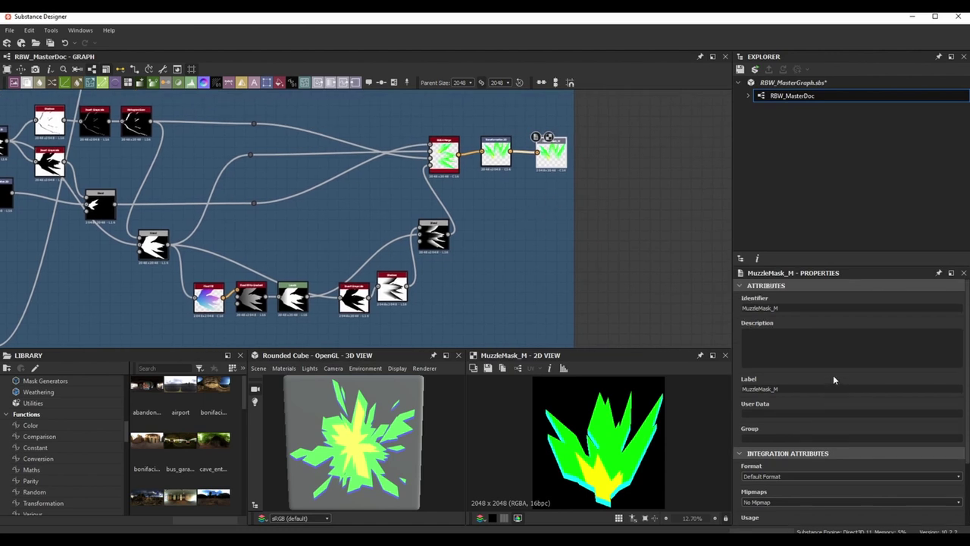
double_click(766, 307)
double_click(781, 389)
scroll(818, 404, down, 2)
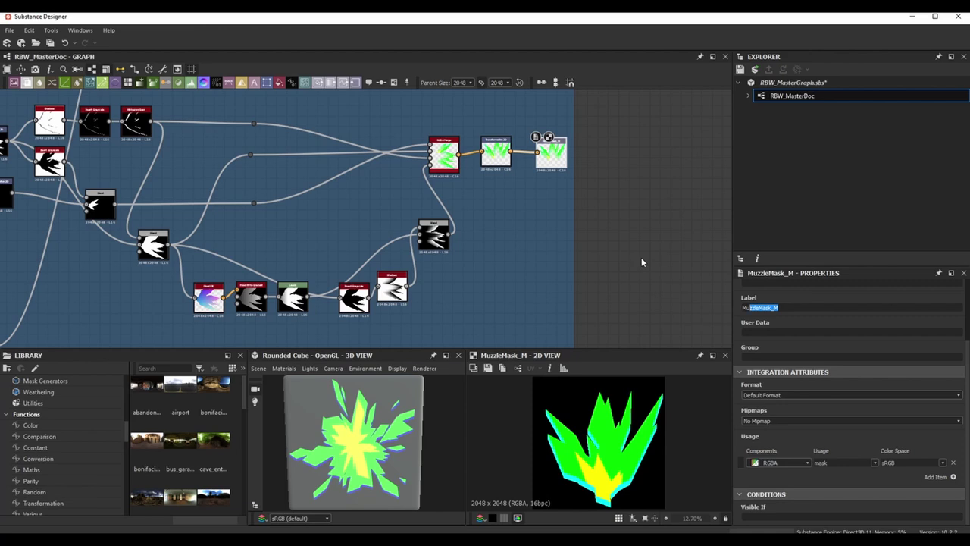
Preview the upper Splatter Circular node at the start of the lower branch of the graph.
scroll(641, 262, down, 5)
scroll(615, 230, down, 1)
middle_drag(618, 286, 576, 199)
scroll(603, 219, down, 1)
scroll(441, 278, up, 5)
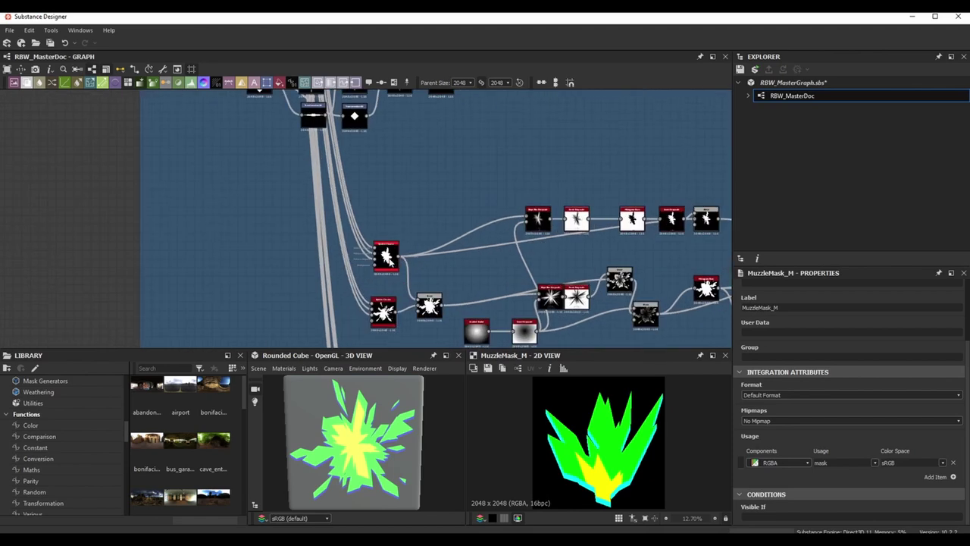
middle_drag(472, 277, 417, 260)
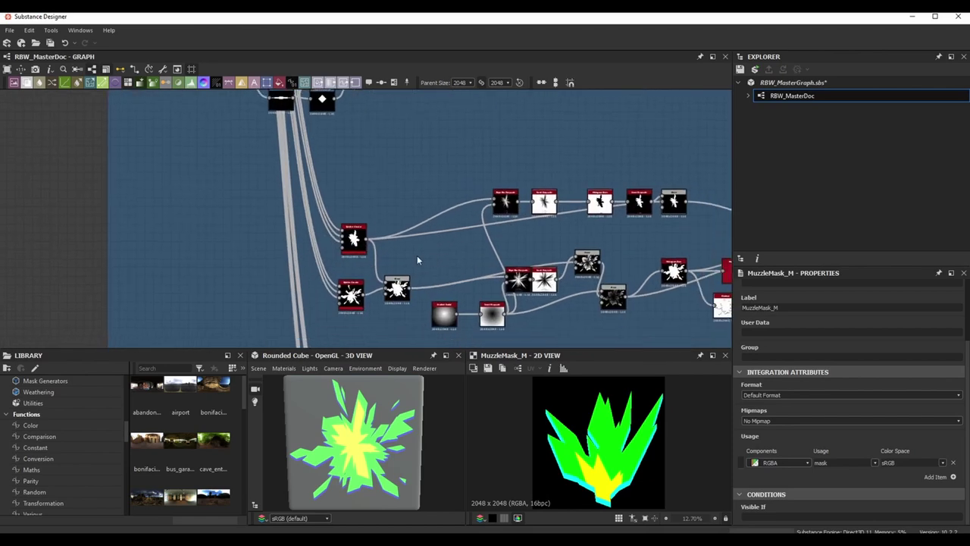
double_click(353, 238)
Trace the Splatter Circular pattern inputs back to their sources and preview two of the Transformation 2D shape nodes.
scroll(350, 168, down, 2)
scroll(350, 167, down, 1)
middle_drag(352, 141, 409, 254)
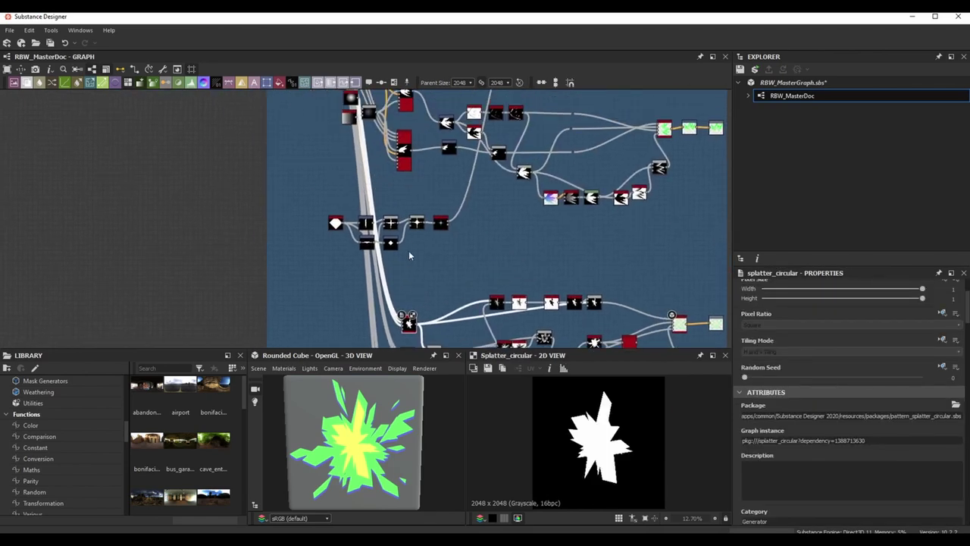
middle_drag(353, 108, 358, 195)
scroll(343, 121, up, 3)
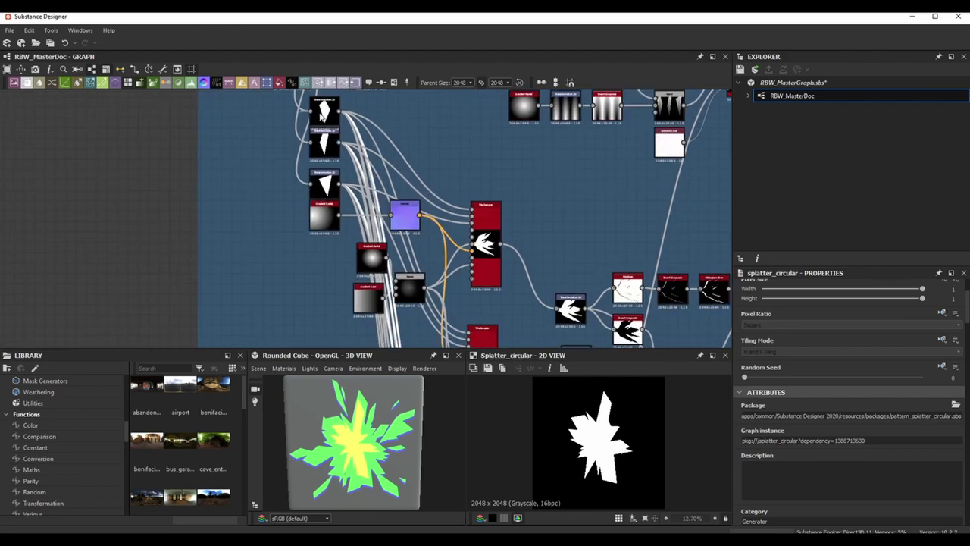
double_click(326, 115)
middle_drag(310, 143, 307, 193)
double_click(317, 202)
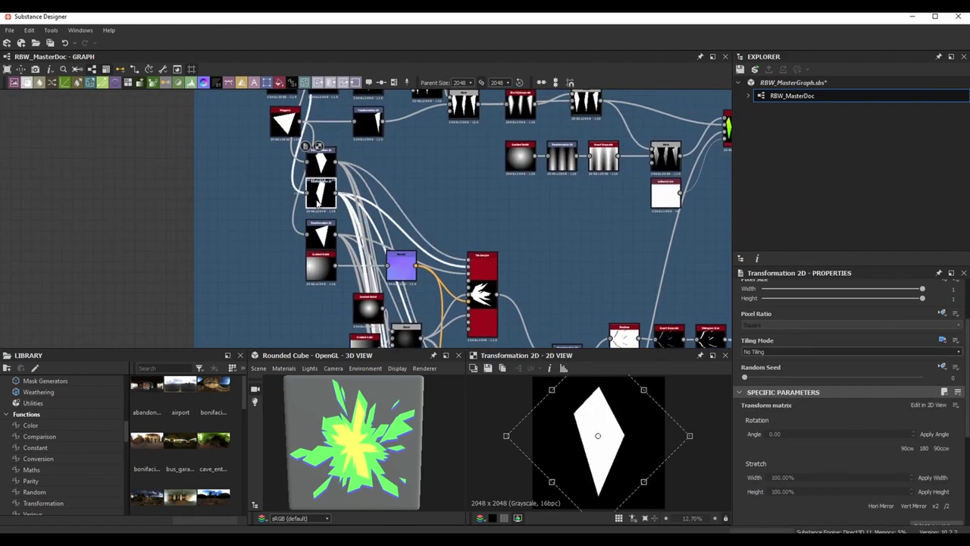
Examine the upper Splatter Circular node's pattern amount, randomness and ring amount parameters alongside its 2D preview.
middle_drag(360, 292, 287, 151)
middle_drag(460, 281, 441, 76)
middle_drag(451, 342, 445, 150)
scroll(399, 227, up, 4)
double_click(400, 228)
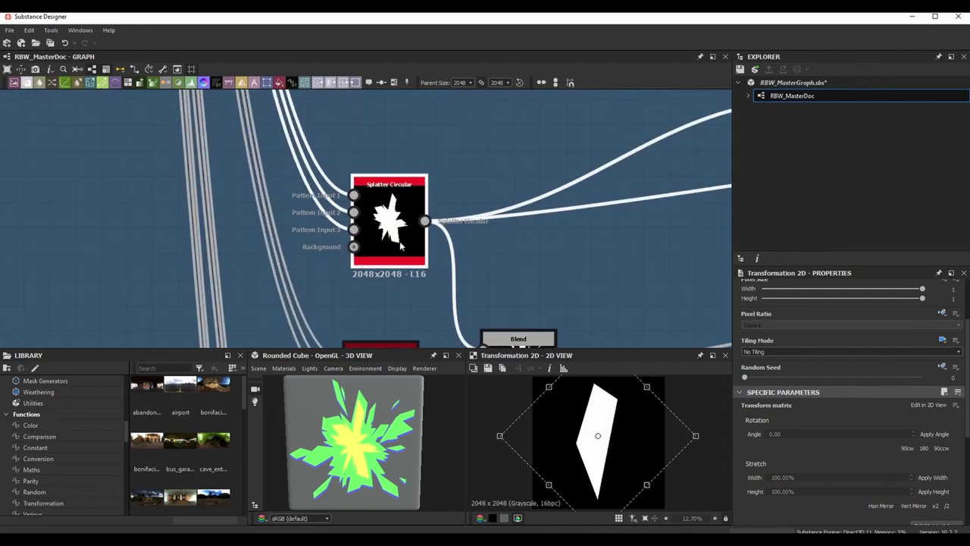
scroll(599, 441, up, 1)
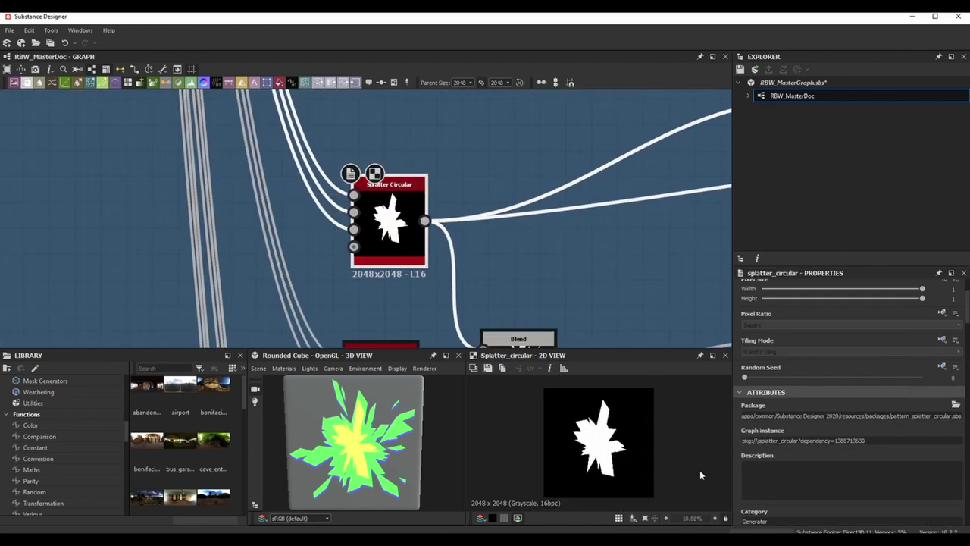
scroll(838, 483, down, 10)
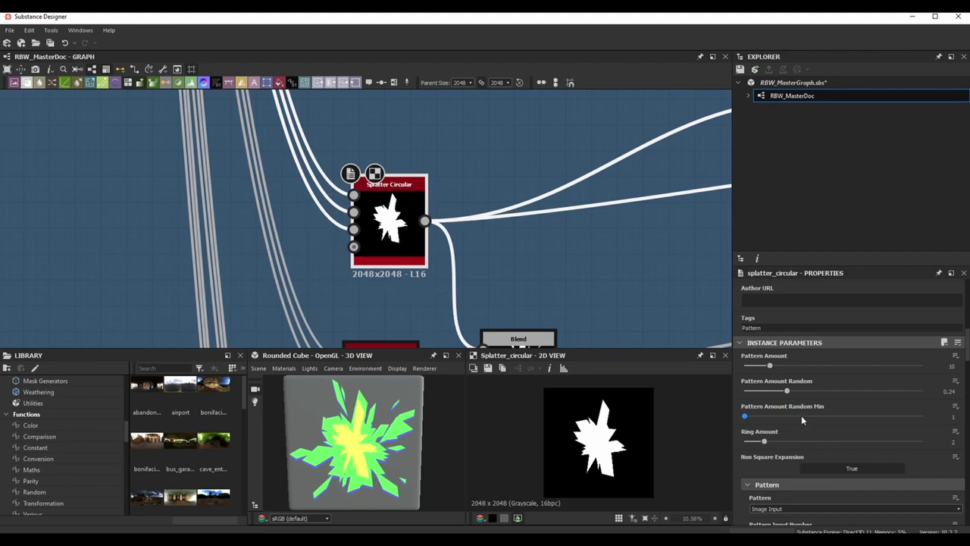
scroll(801, 414, down, 1)
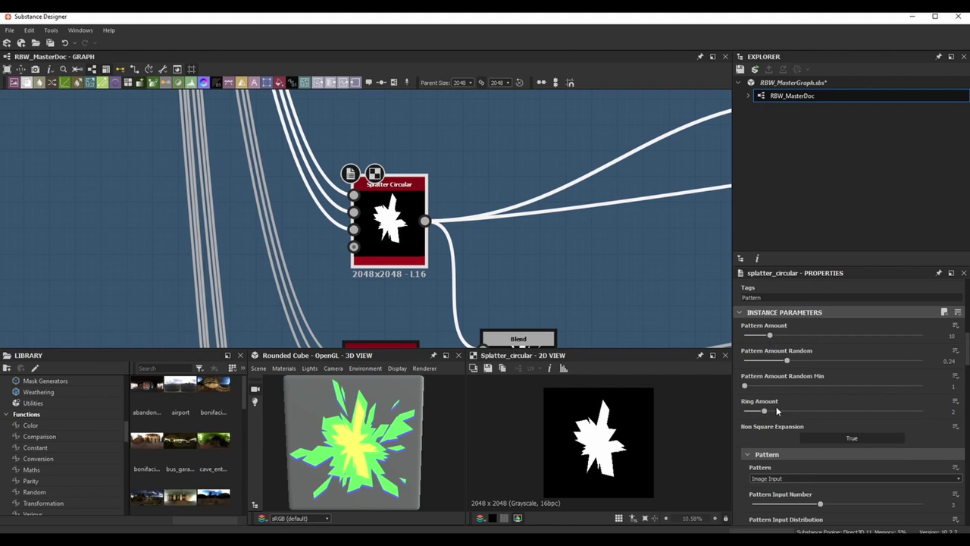
scroll(595, 444, up, 2)
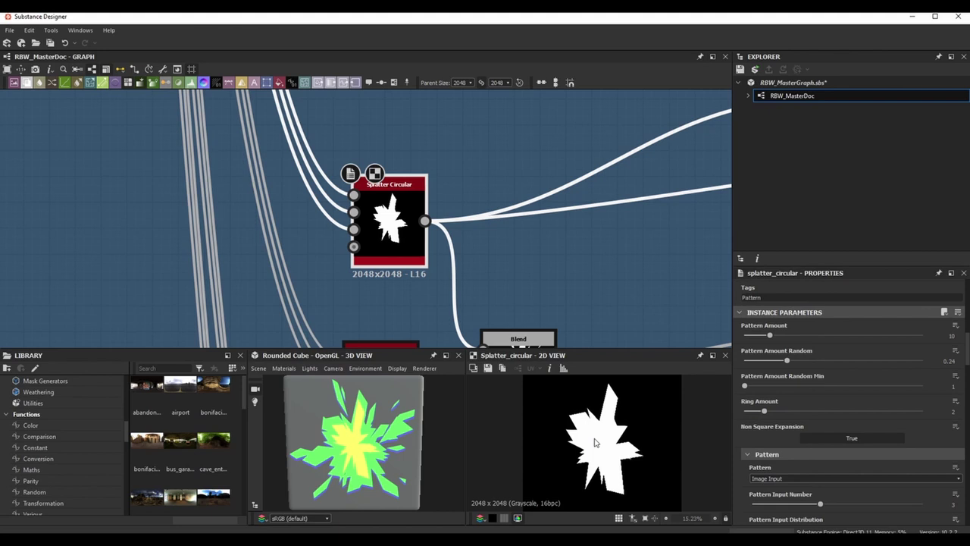
Set the position Radius of the upper Splatter Circular node to 0.15.
scroll(835, 402, down, 5)
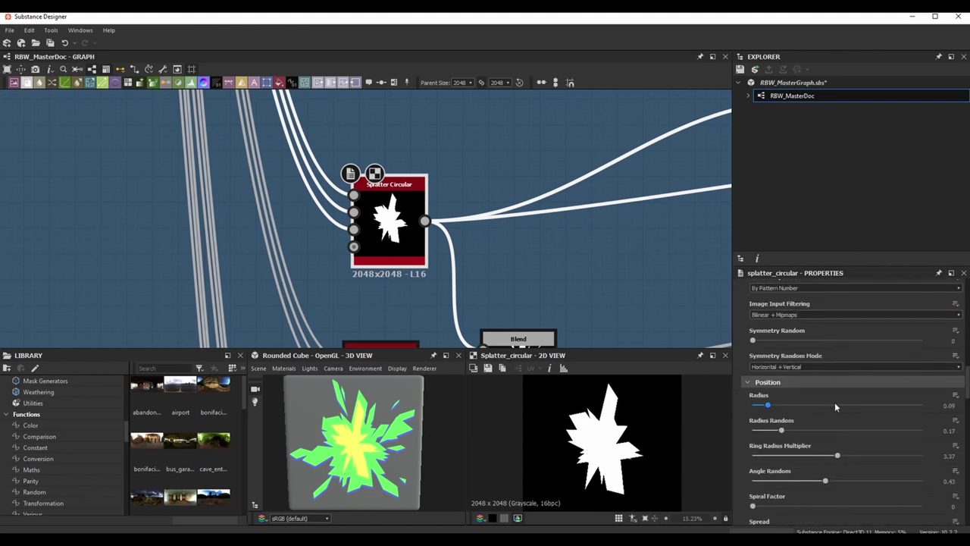
scroll(835, 402, down, 3)
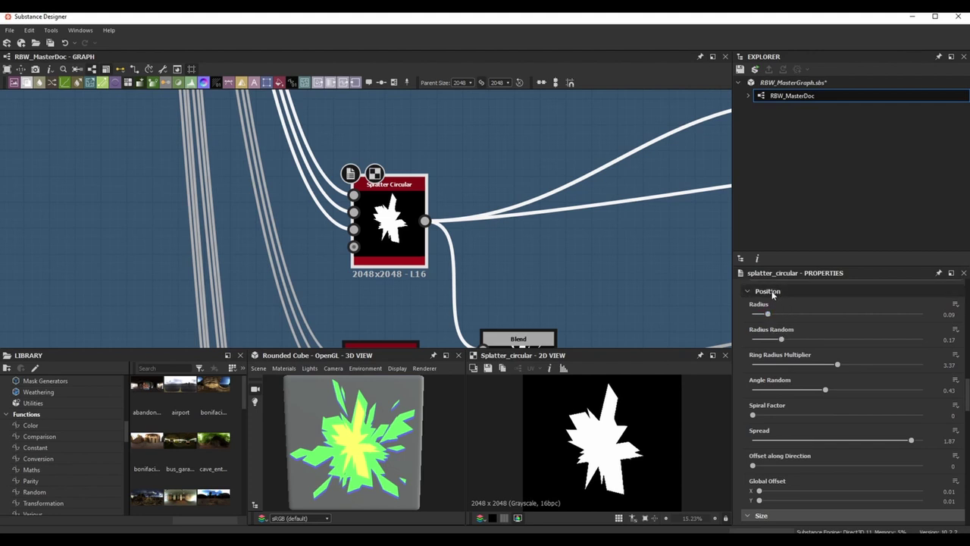
mouse_move(767, 313)
mouse_down()
mouse_move(842, 314)
mouse_move(778, 318)
mouse_up()
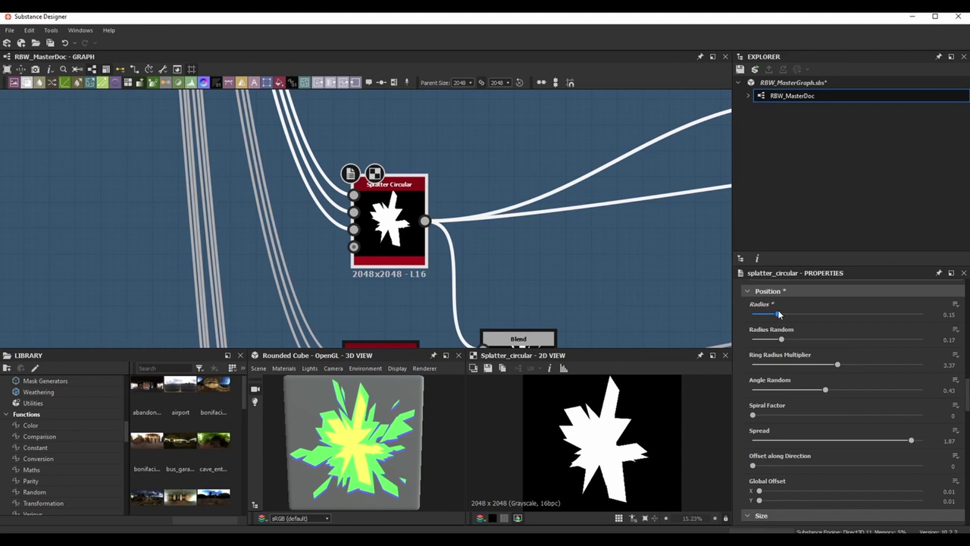
Preview the lower Splatter Circular node and the Max (Lighten) Blend that combines both splatters.
scroll(538, 237, down, 2)
middle_drag(568, 253, 526, 184)
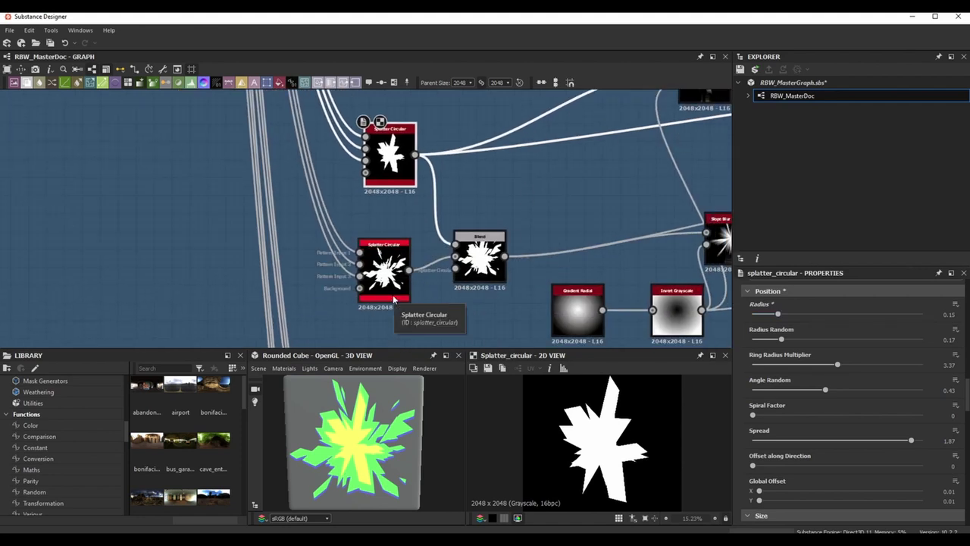
drag(398, 299, 394, 296)
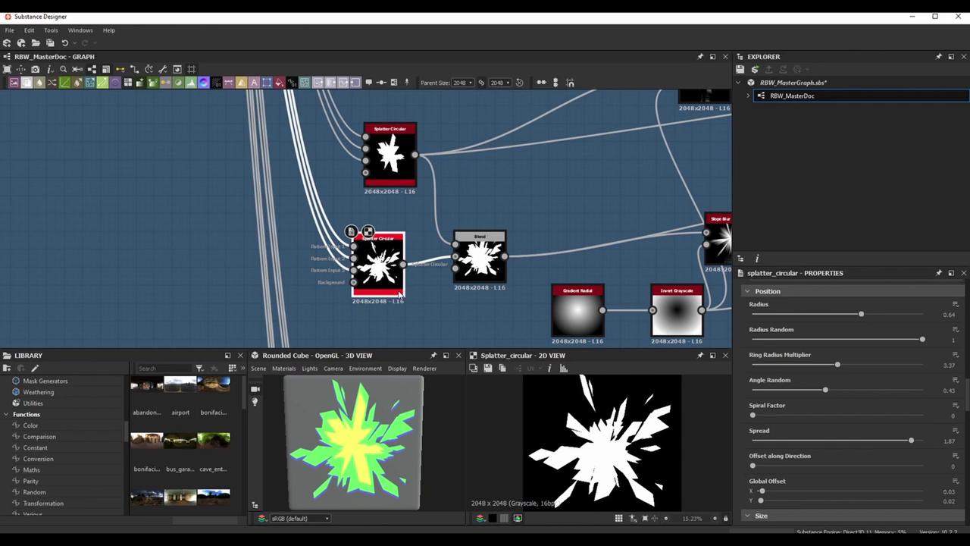
drag(479, 238, 485, 239)
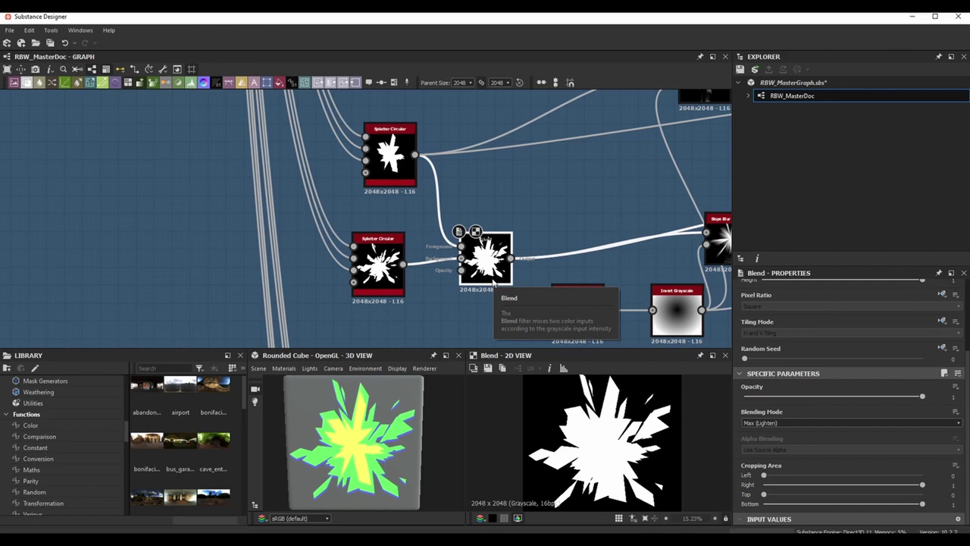
Preview the upper Splatter Circular again and inspect the instance parameters of the Slope Blur Grayscale it feeds.
scroll(588, 209, down, 2)
middle_drag(588, 209, 447, 233)
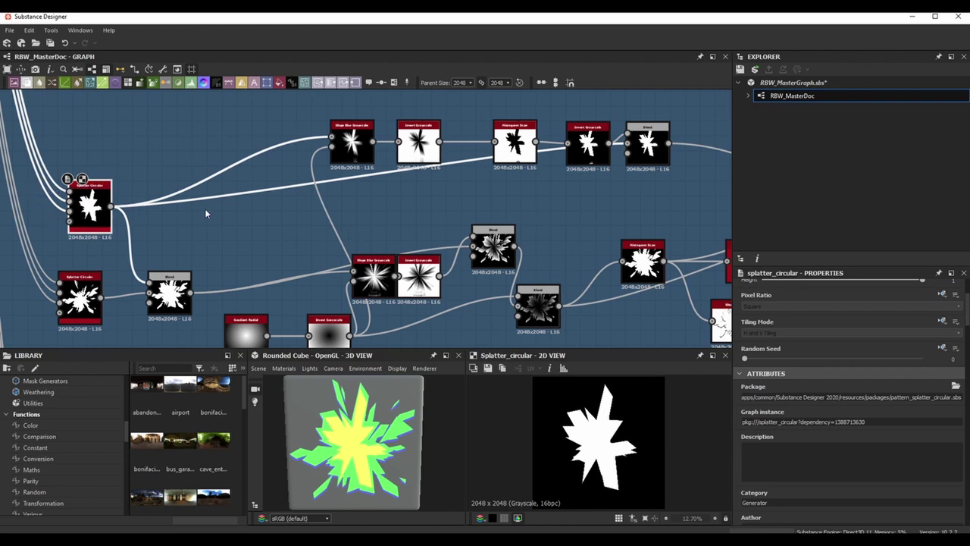
middle_drag(245, 213, 260, 199)
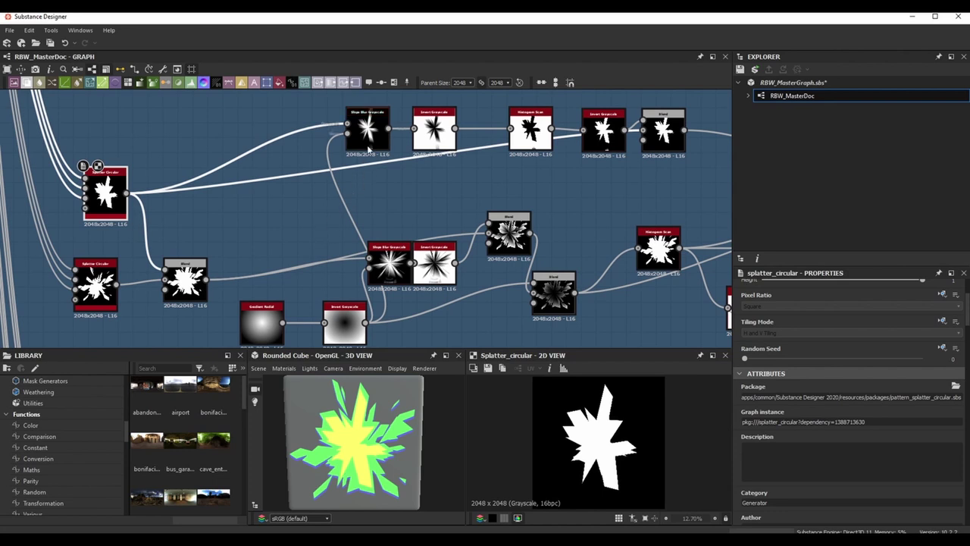
drag(367, 132, 364, 134)
scroll(880, 499, down, 2)
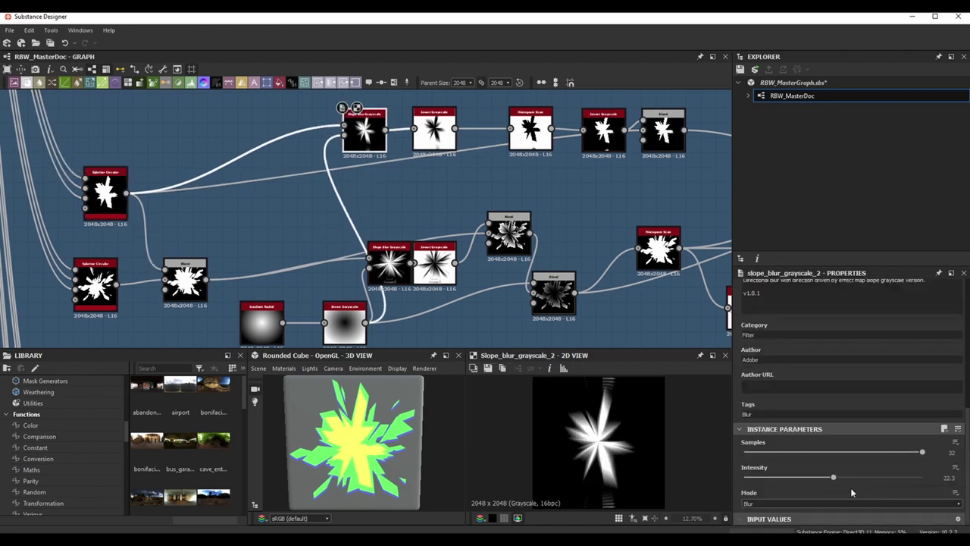
Compare the upper Splatter Circular output with the Multiply Blend at the end of its branch.
middle_drag(307, 276, 337, 268)
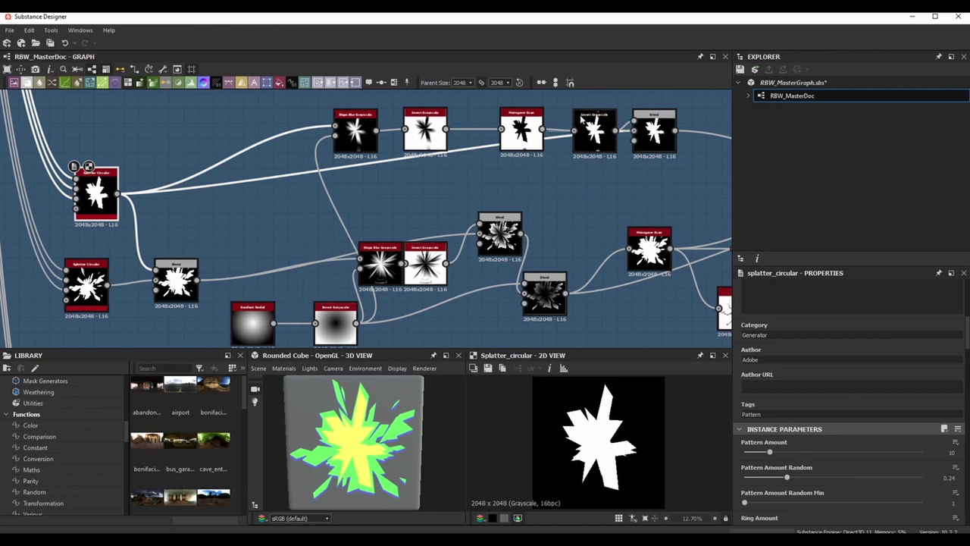
middle_drag(607, 202, 555, 194)
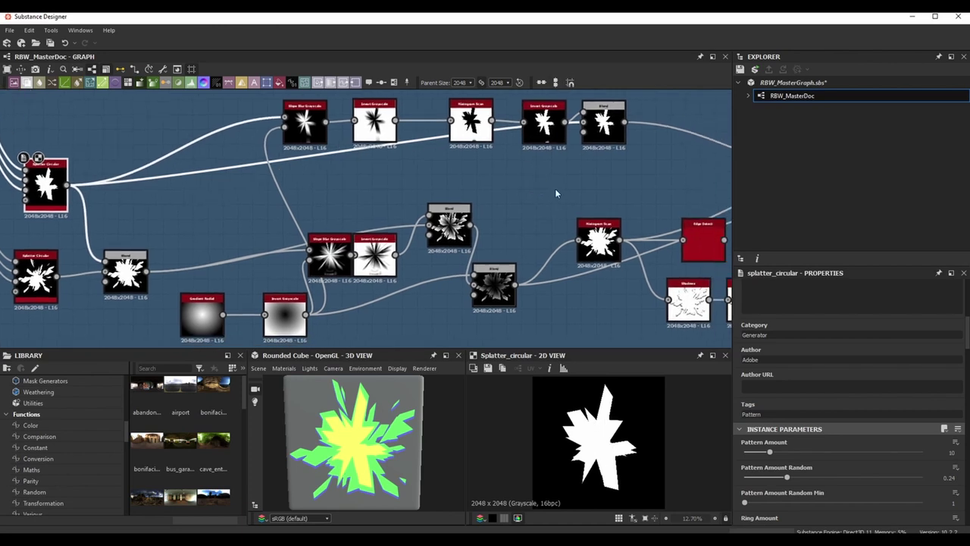
double_click(599, 137)
scroll(604, 442, up, 2)
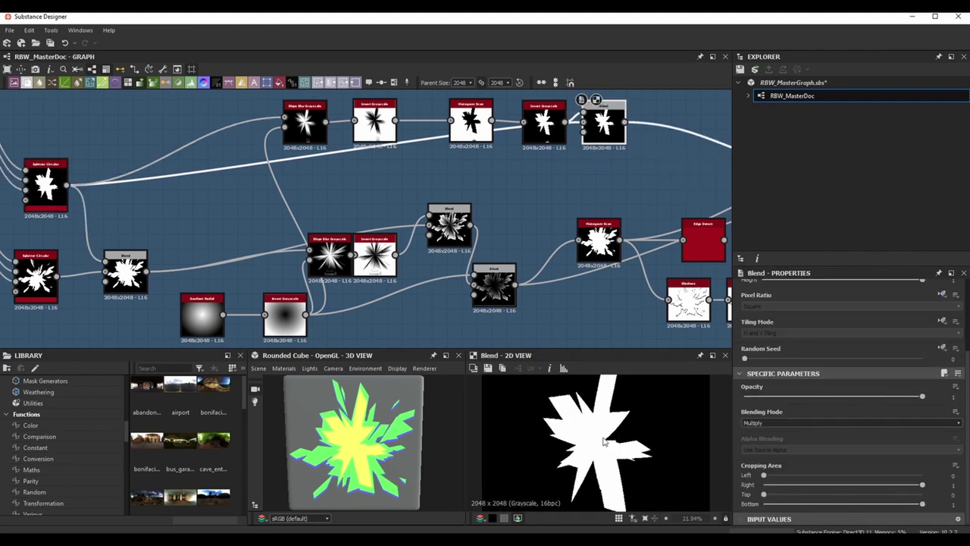
scroll(533, 194, down, 1)
Preview the upper branch's Histogram Scan node and the Invert Grayscale node that follows it.
middle_drag(507, 188, 461, 194)
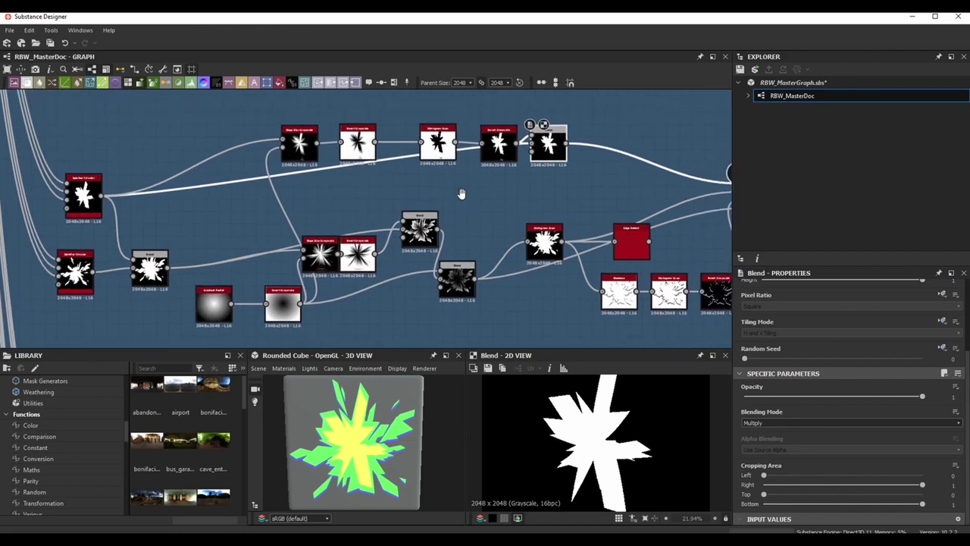
scroll(461, 194, up, 2)
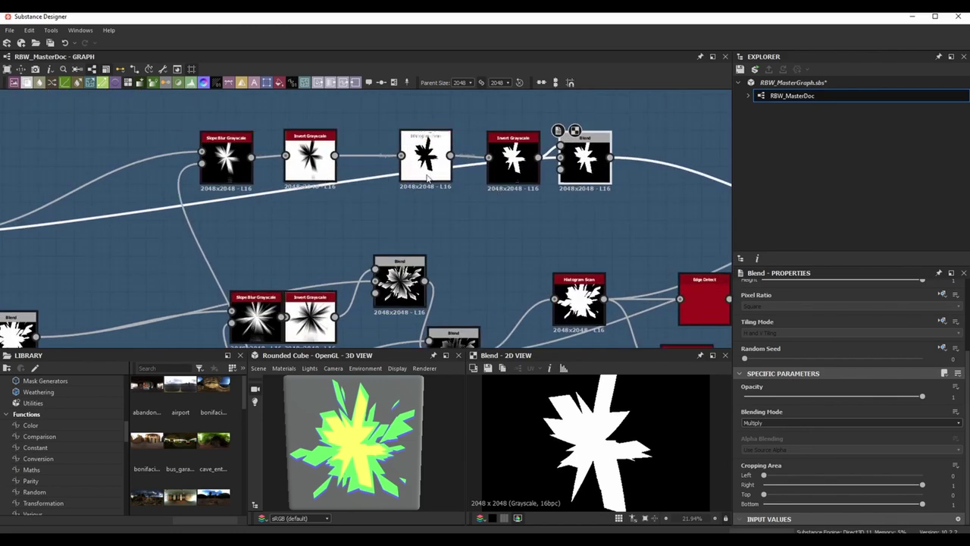
double_click(429, 178)
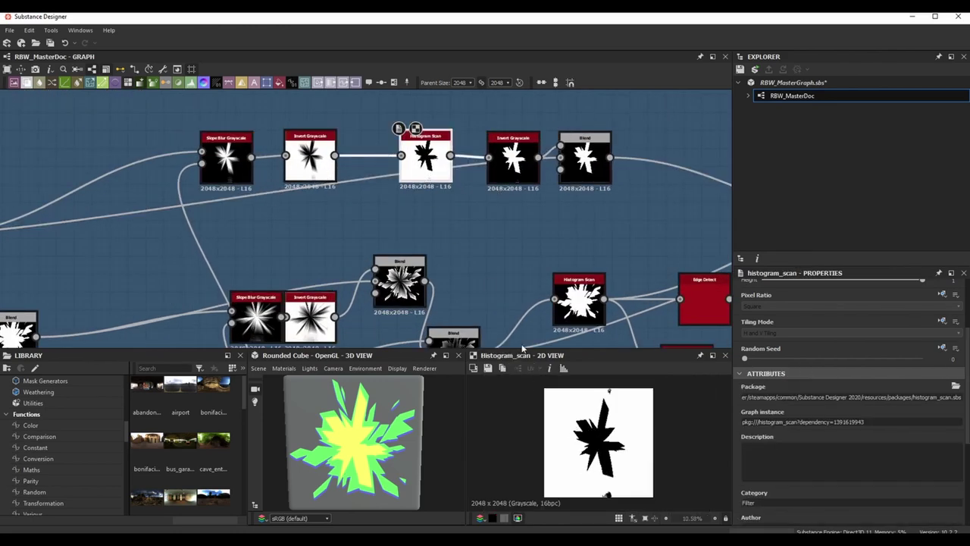
double_click(522, 180)
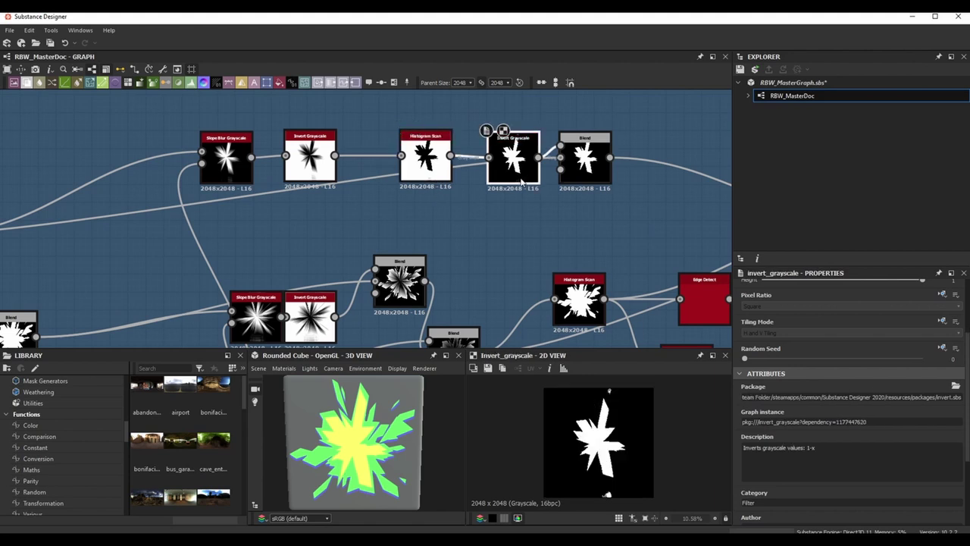
Examine the Histogram Scan's position and contrast parameters against the shape edges in its 2D preview.
double_click(446, 182)
scroll(673, 461, down, 1)
scroll(935, 480, down, 3)
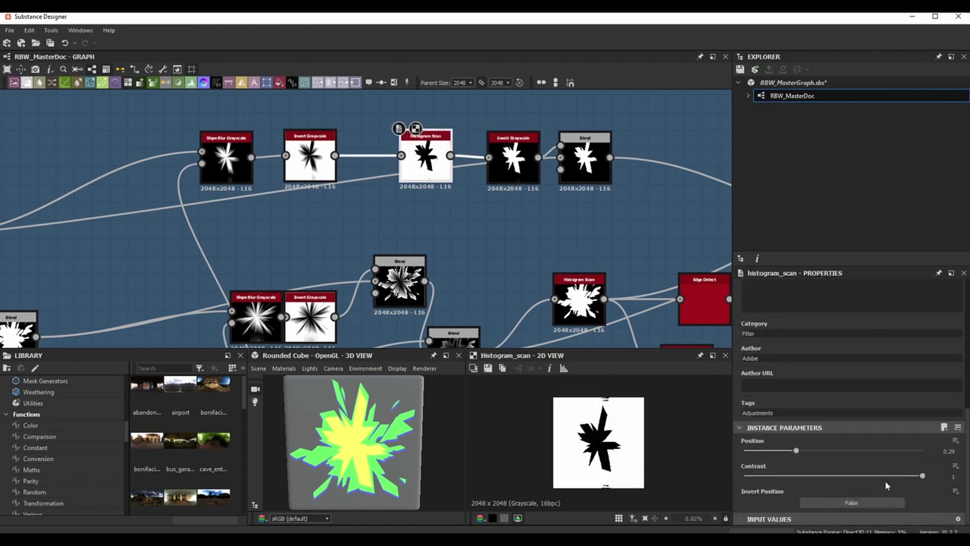
scroll(619, 453, up, 3)
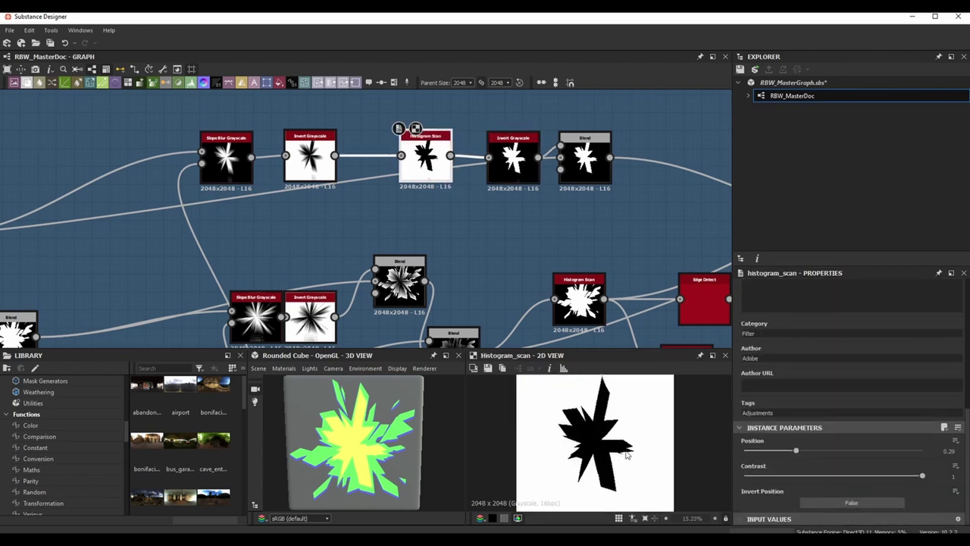
scroll(667, 447, down, 2)
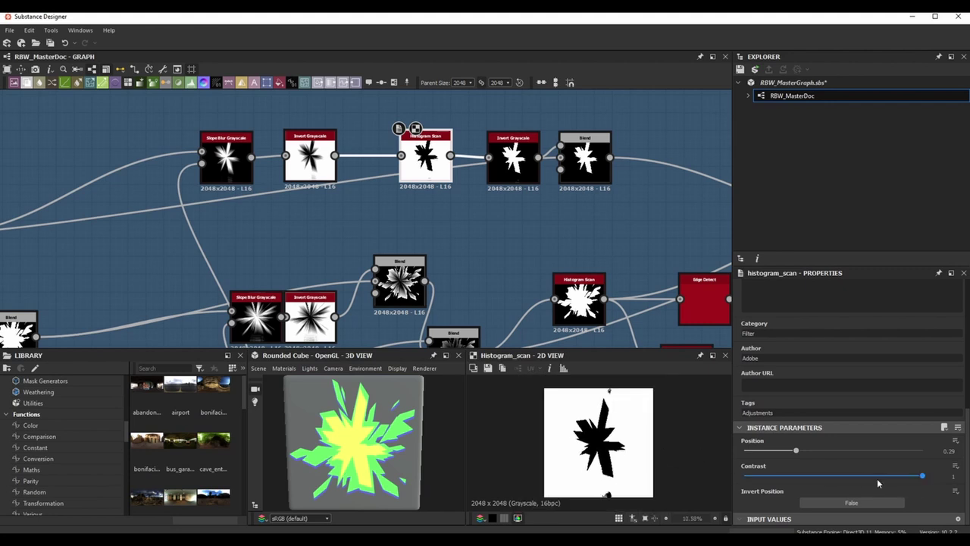
scroll(620, 442, up, 2)
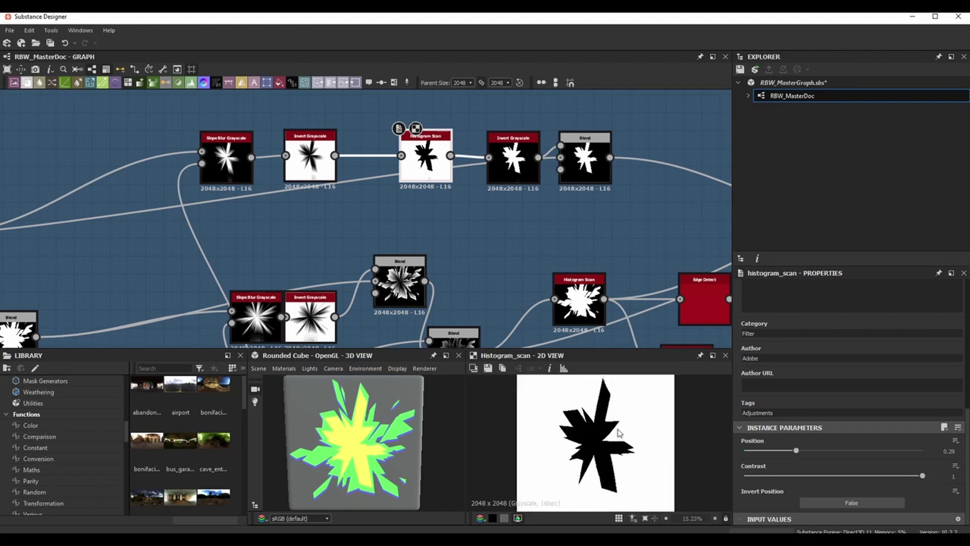
middle_drag(568, 227, 522, 219)
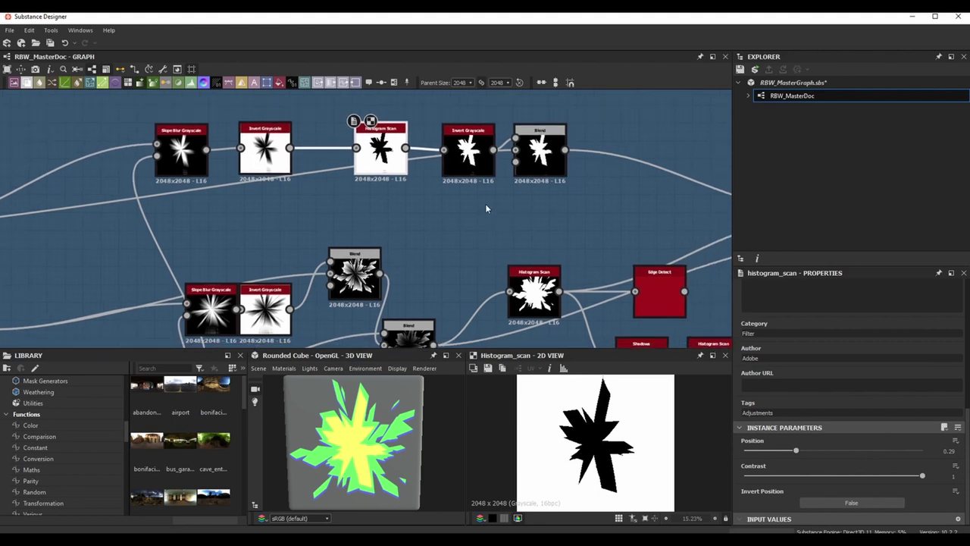
scroll(620, 384, up, 2)
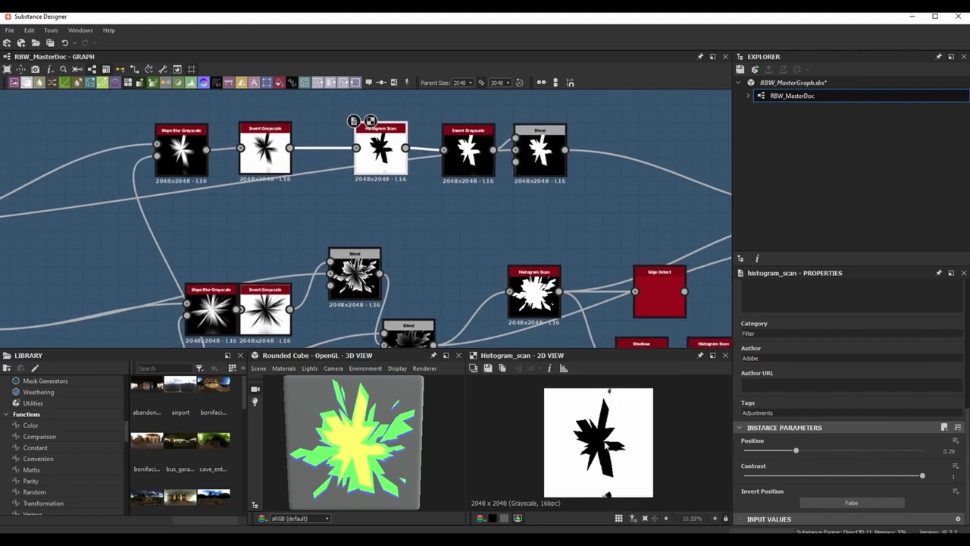
Examine the jagged edges of the upper Histogram Scan's output up close, and fit the whole image in the 2D view.
scroll(618, 387, up, 5)
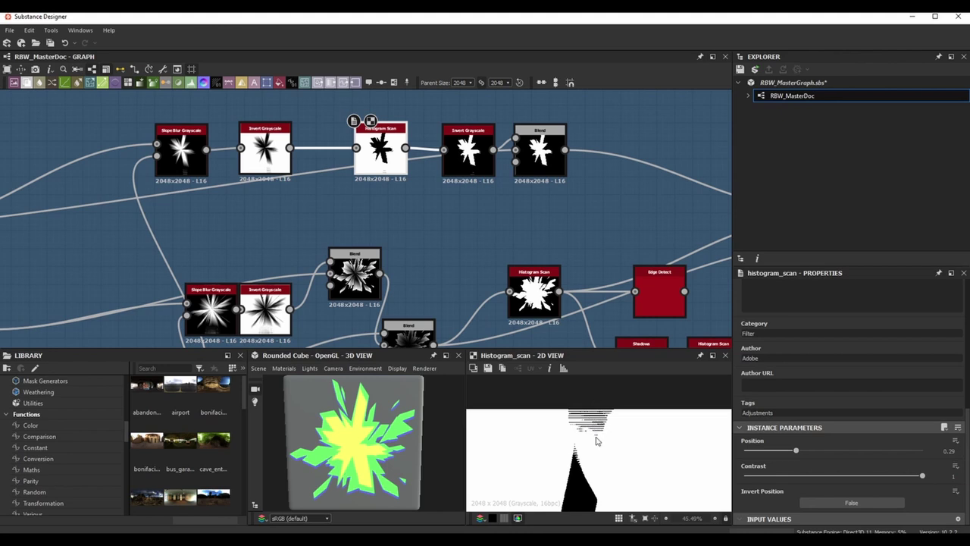
scroll(597, 428, up, 7)
scroll(595, 420, down, 8)
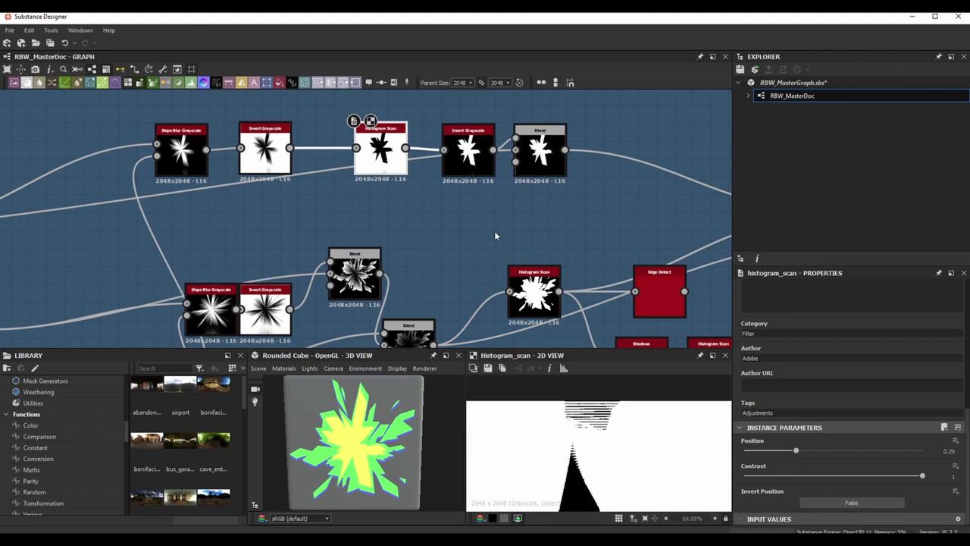
scroll(496, 238, up, 2)
scroll(561, 444, down, 3)
key(f)
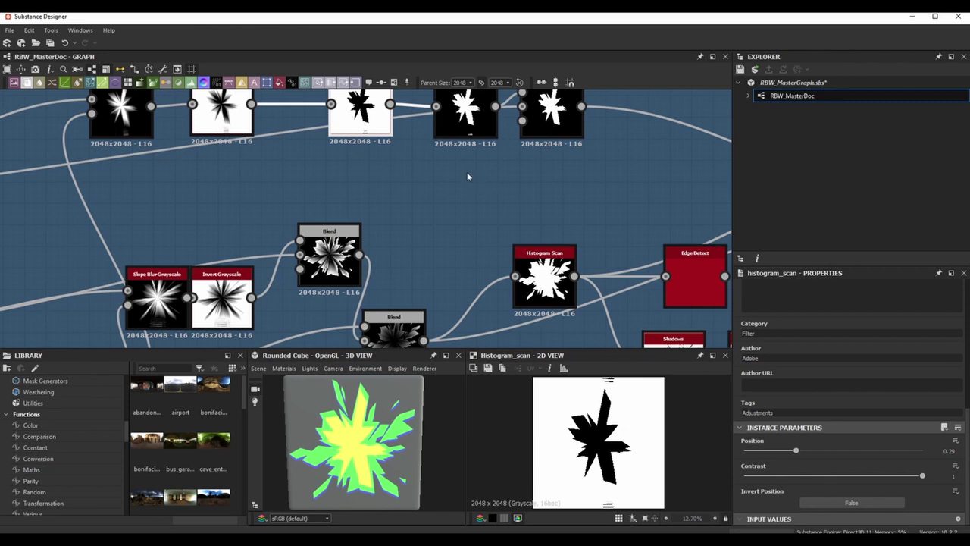
Preview the upper branch's Multiply Blend and move the Invert Grayscale node feeding it slightly higher in the graph.
middle_drag(468, 177, 454, 226)
click(551, 181)
click(552, 184)
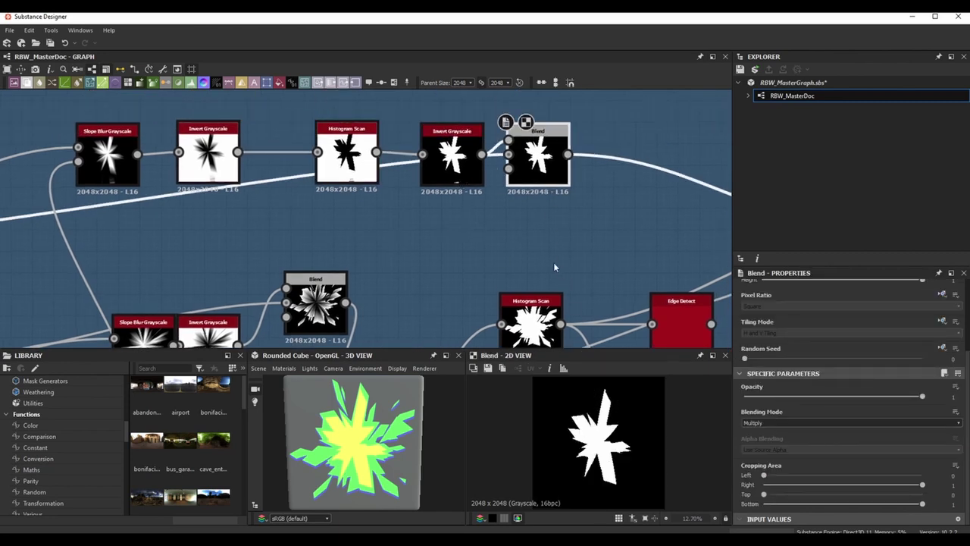
scroll(518, 247, down, 1)
drag(463, 173, 463, 156)
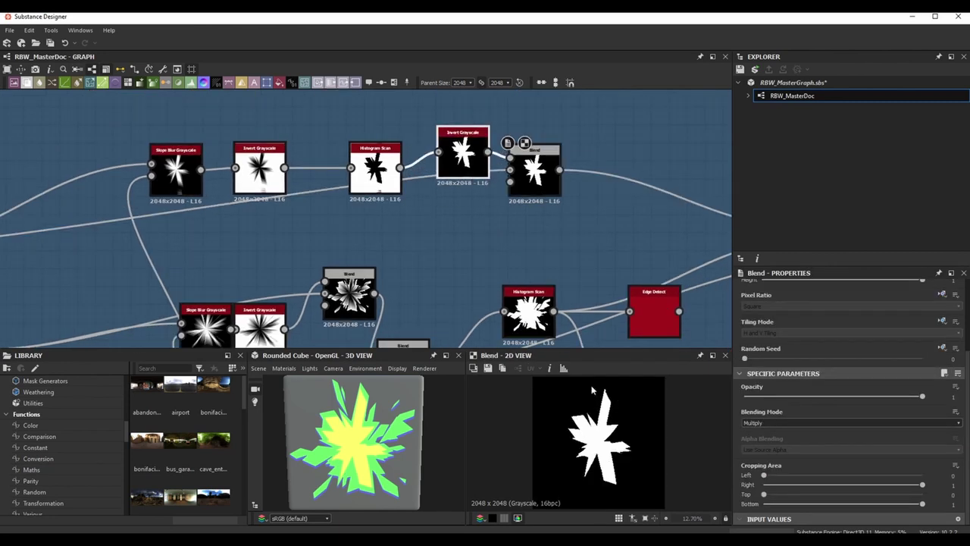
Examine the tip of the tallest spike in the upper Multiply Blend's 2D preview up close.
scroll(615, 499, up, 5)
scroll(615, 498, up, 5)
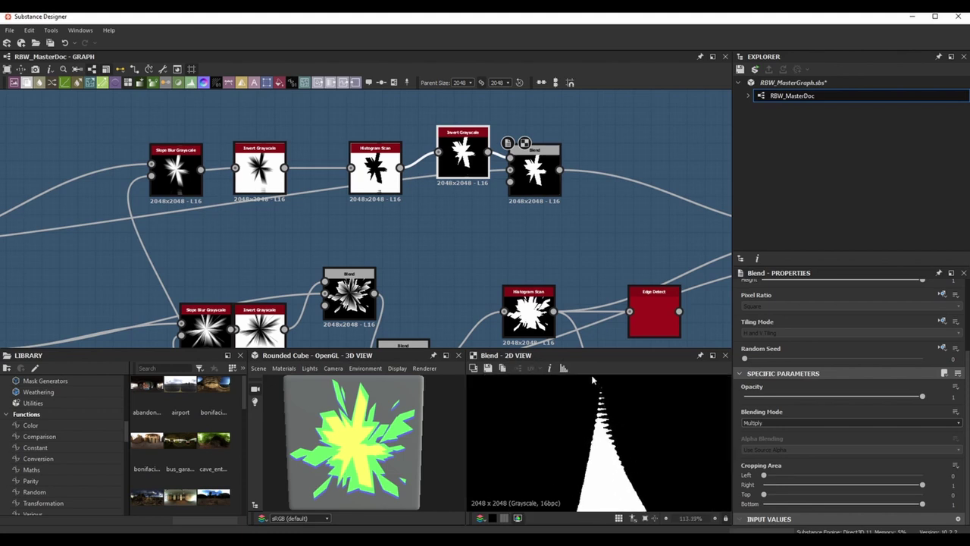
scroll(608, 447, down, 6)
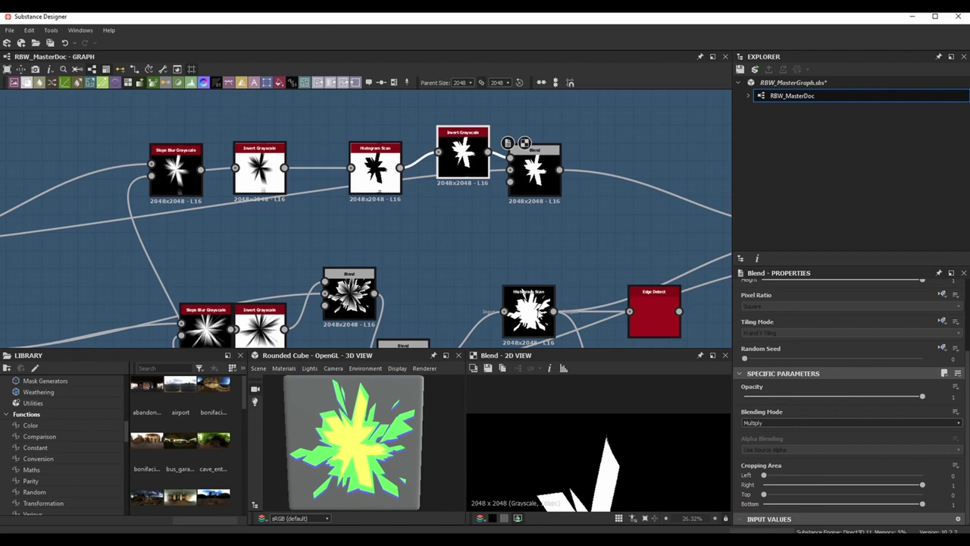
scroll(432, 257, down, 5)
scroll(427, 227, up, 4)
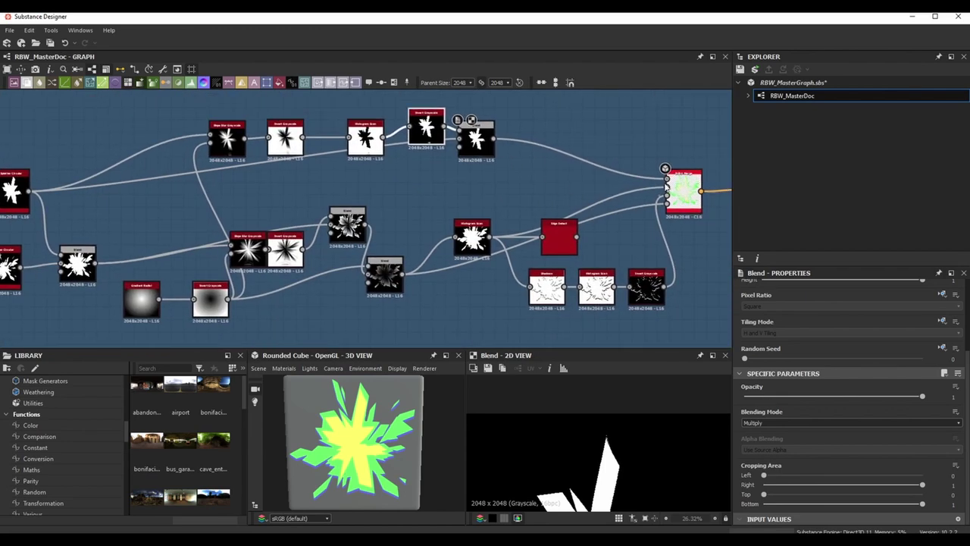
Preview the Max (Lighten) Blend that combines the two Splatter Circular nodes.
middle_drag(472, 203, 534, 190)
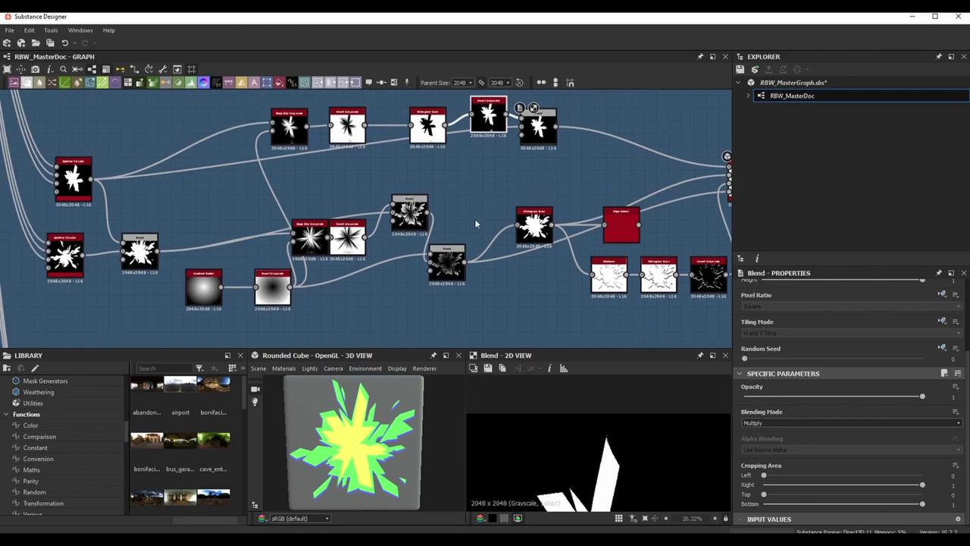
middle_drag(361, 317, 431, 303)
double_click(217, 254)
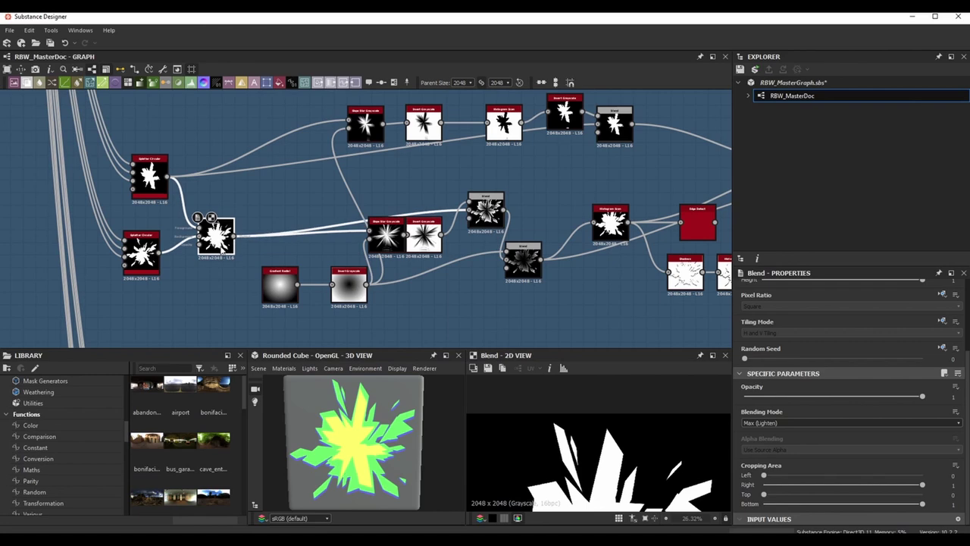
Preview the Slope Blur Grayscale fed by the Max (Lighten) Blend and the Invert Grayscale node that follows it.
scroll(398, 250, up, 3)
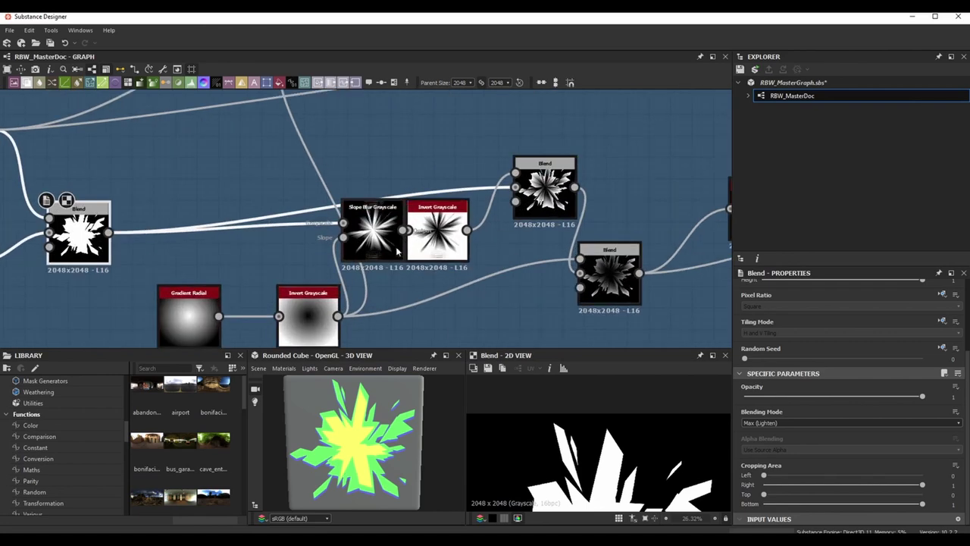
scroll(402, 280, down, 3)
drag(405, 312, 380, 313)
double_click(436, 246)
scroll(626, 471, up, 1)
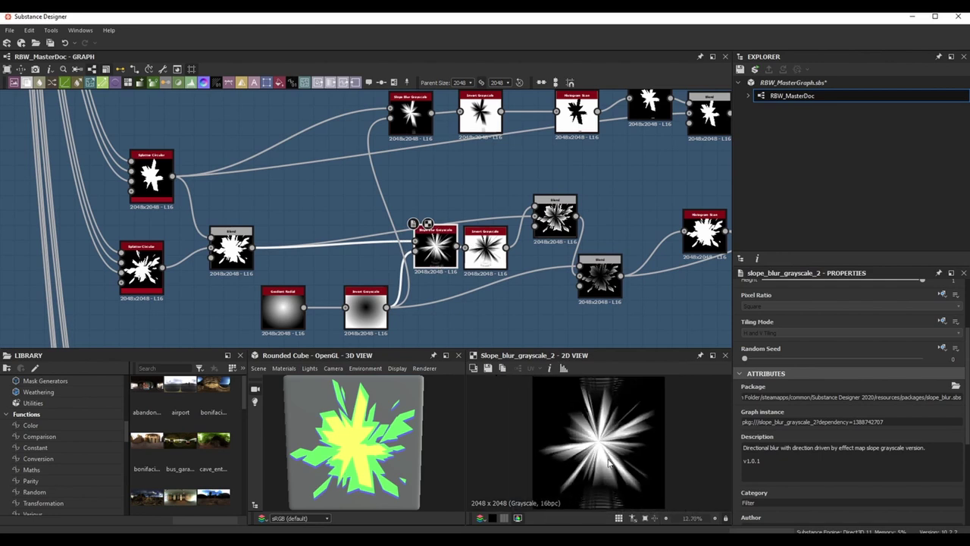
double_click(489, 262)
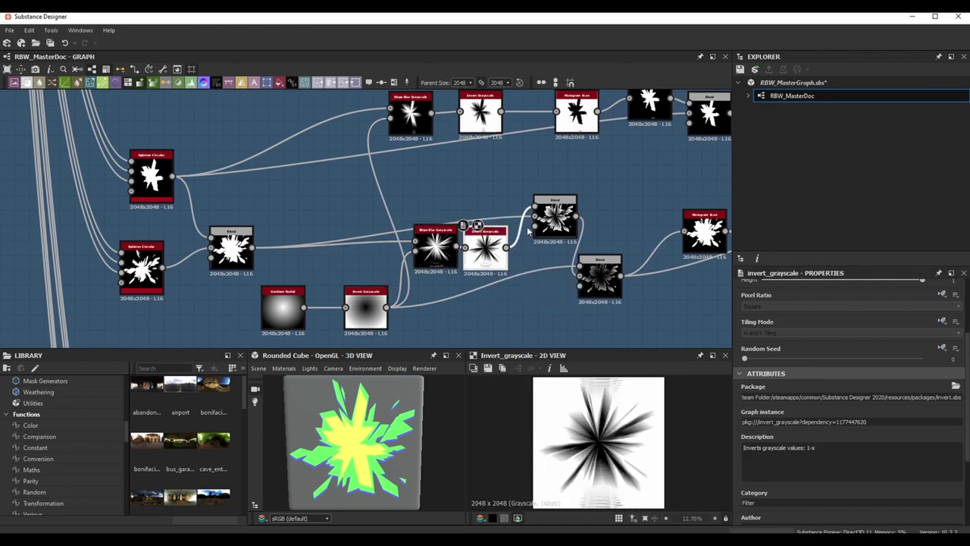
Preview the Multiply Blend after that Invert Grayscale, and the second Multiply Blend that combines it with the inverted radial gradient.
double_click(556, 220)
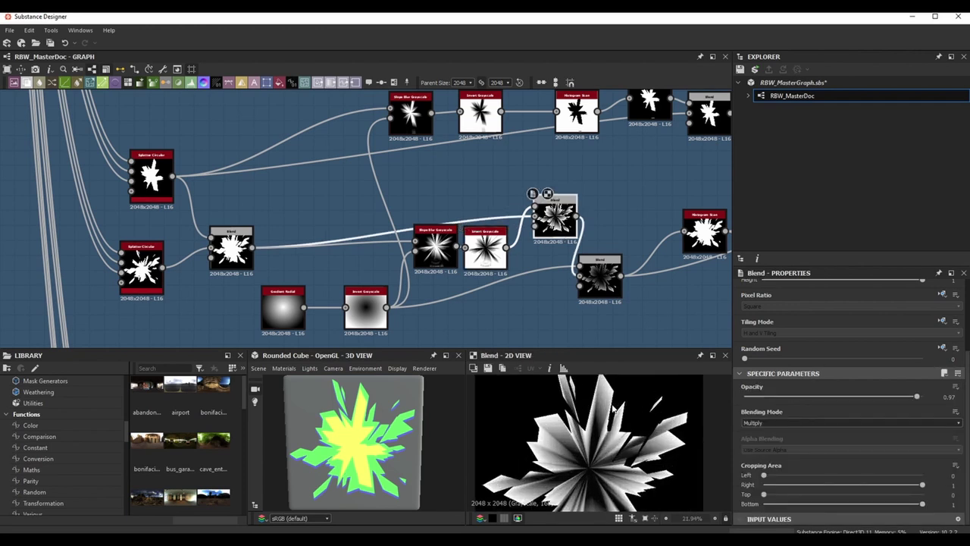
scroll(610, 420, down, 2)
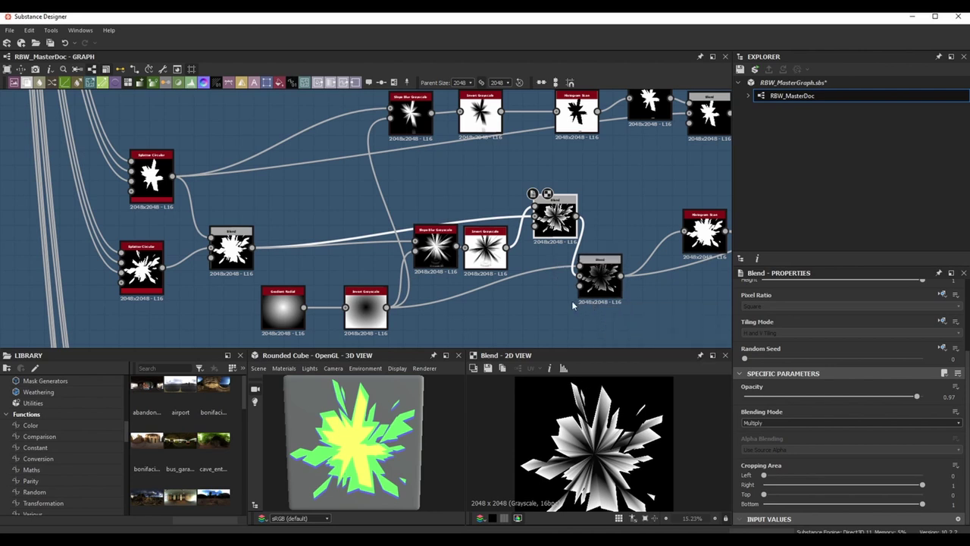
middle_drag(550, 297, 452, 285)
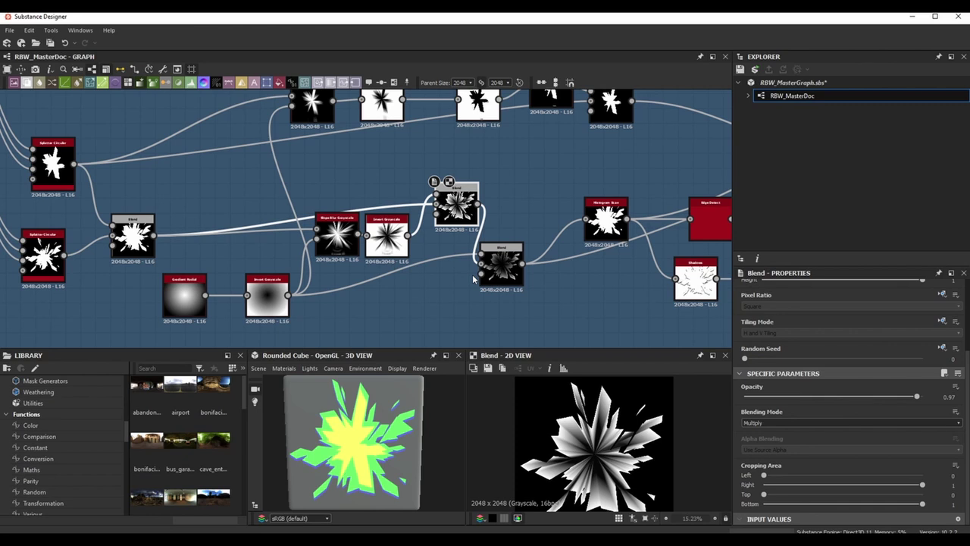
drag(492, 273, 498, 274)
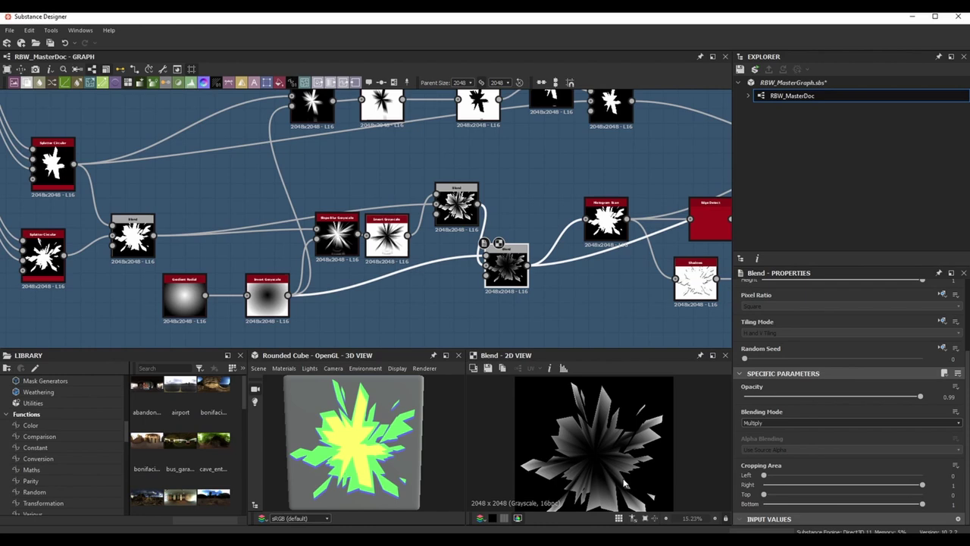
Preview the Histogram Scan node fed by the second Multiply Blend.
middle_drag(595, 327, 449, 315)
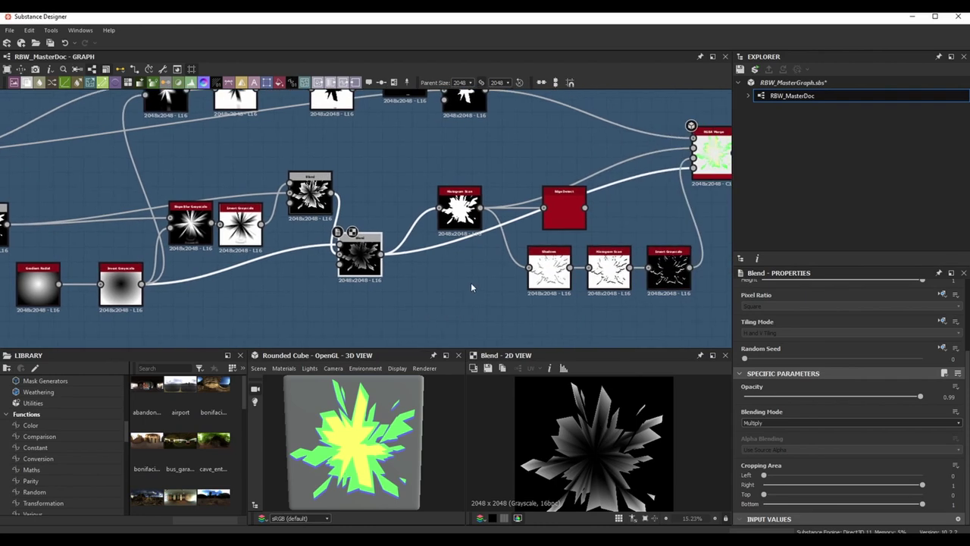
scroll(469, 229, up, 2)
scroll(469, 232, down, 1)
double_click(459, 222)
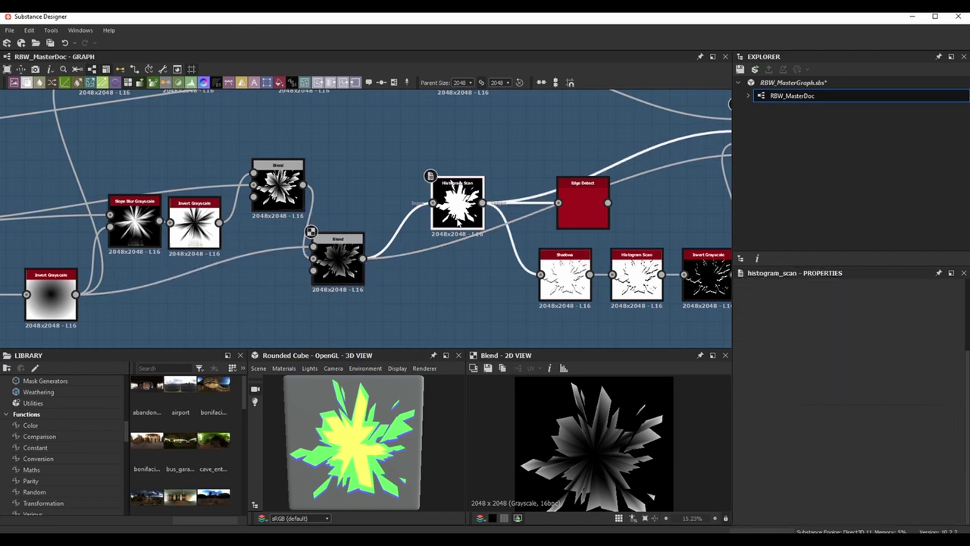
Move the Histogram Scan after the second Multiply Blend slightly higher in the graph and set its Position to 1.
middle_drag(505, 290, 375, 276)
middle_drag(529, 207, 531, 238)
middle_drag(321, 253, 381, 277)
drag(381, 258, 369, 225)
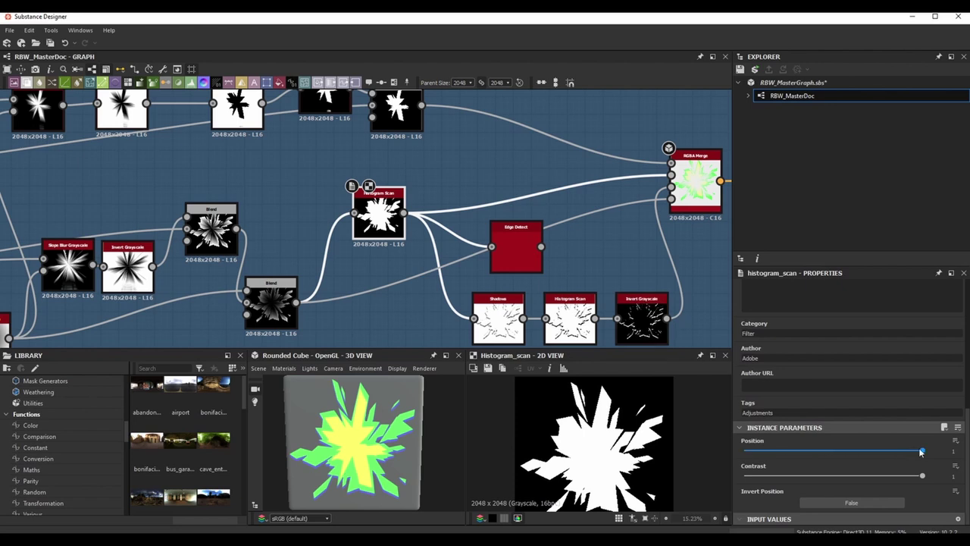
mouse_move(920, 451)
mouse_down()
mouse_move(804, 446)
mouse_move(937, 453)
mouse_move(821, 452)
mouse_move(923, 452)
mouse_up()
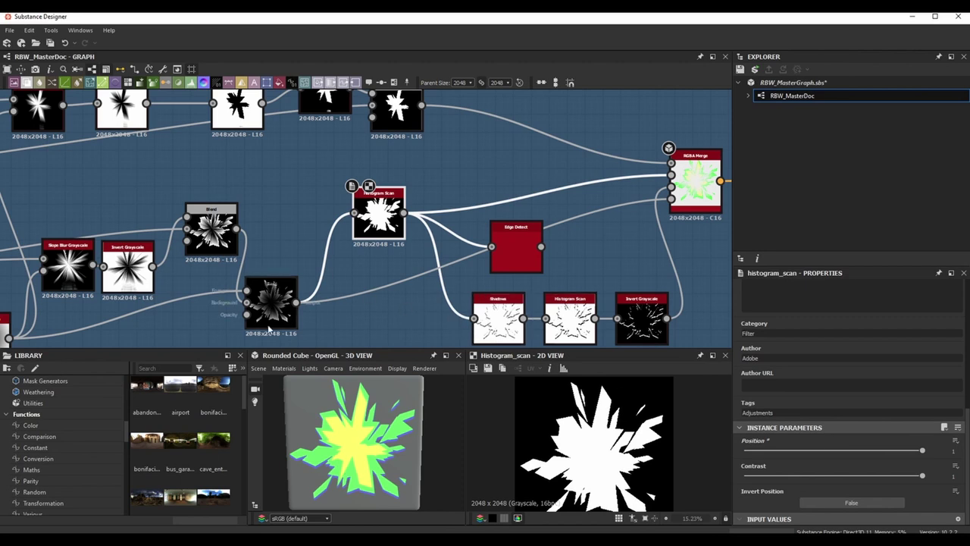
mouse_move(916, 452)
mouse_down()
mouse_move(747, 444)
mouse_move(922, 450)
mouse_up()
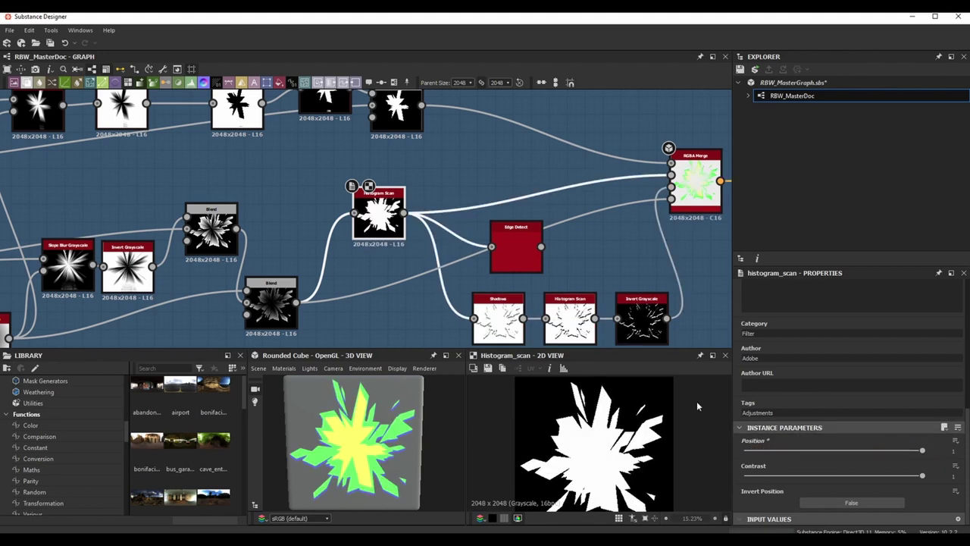
Preview the Shadows node fed by the middle Histogram Scan and trace where its branch sits in the graph.
middle_drag(604, 279, 555, 264)
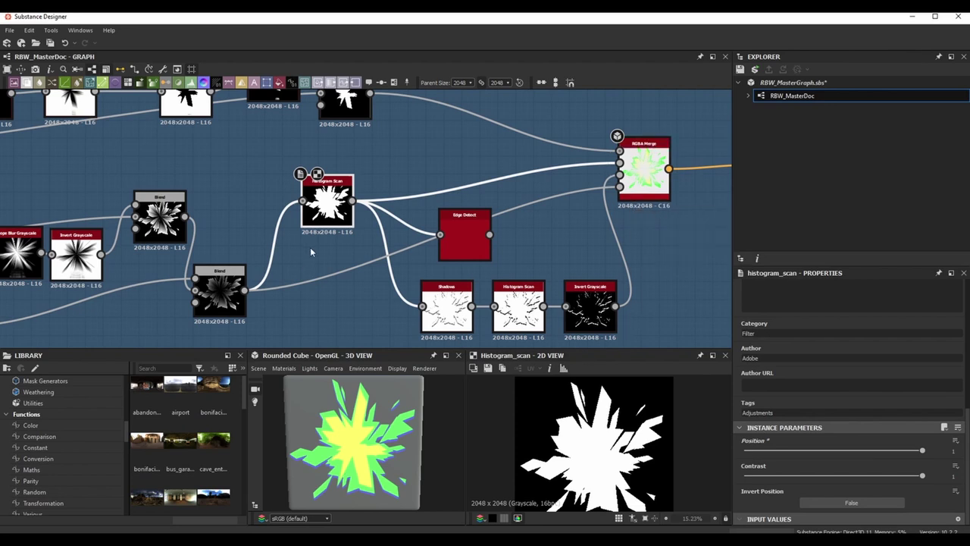
double_click(444, 327)
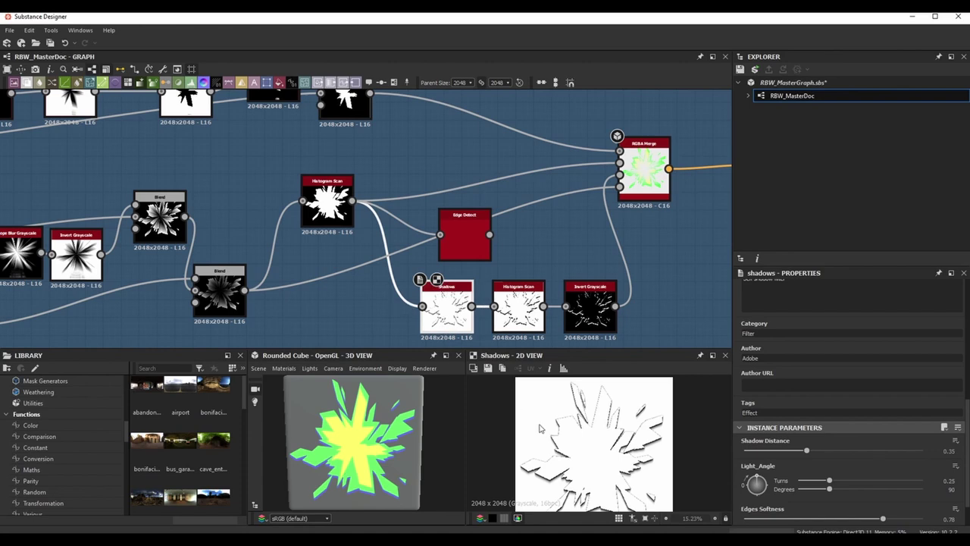
scroll(309, 261, down, 3)
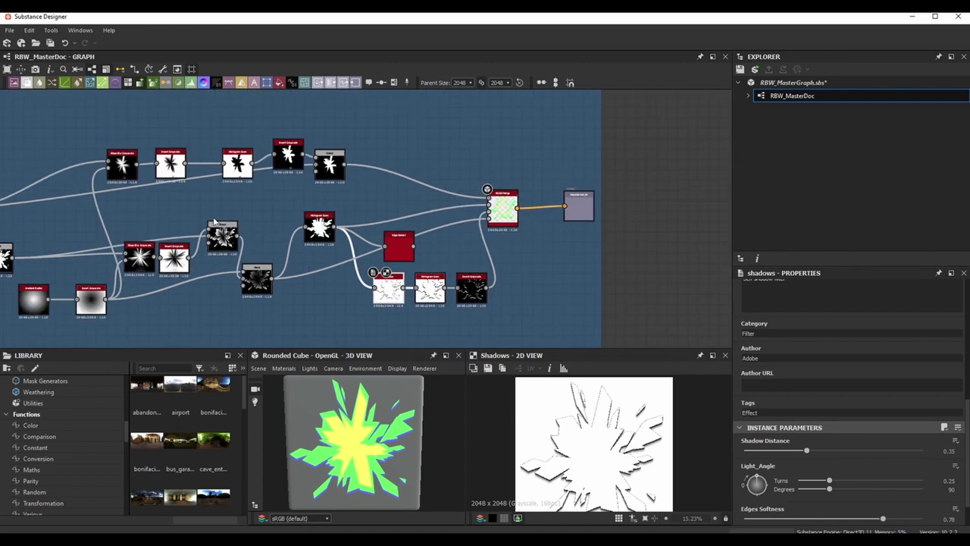
scroll(345, 273, up, 4)
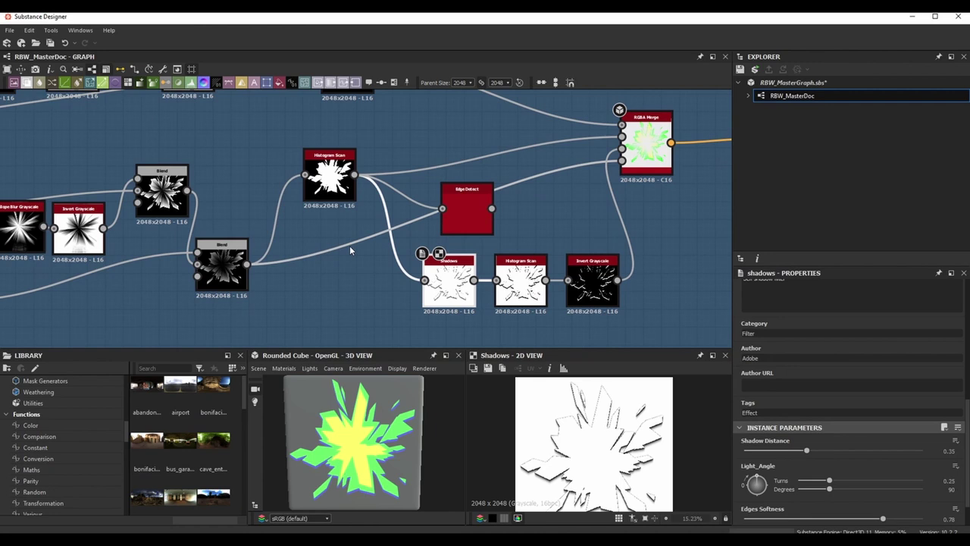
Preview the Histogram Scan and Invert Grayscale nodes that follow the Shadows node.
double_click(520, 287)
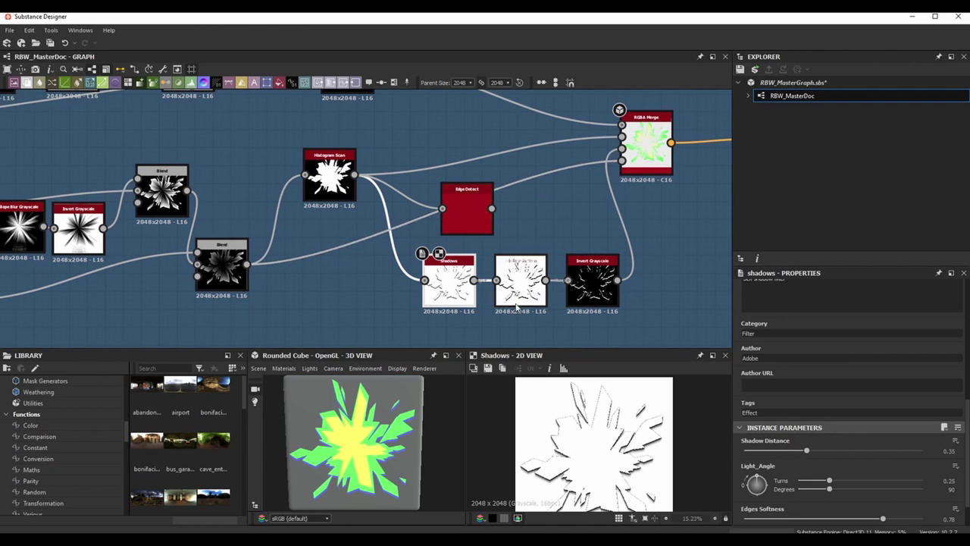
scroll(594, 413, up, 3)
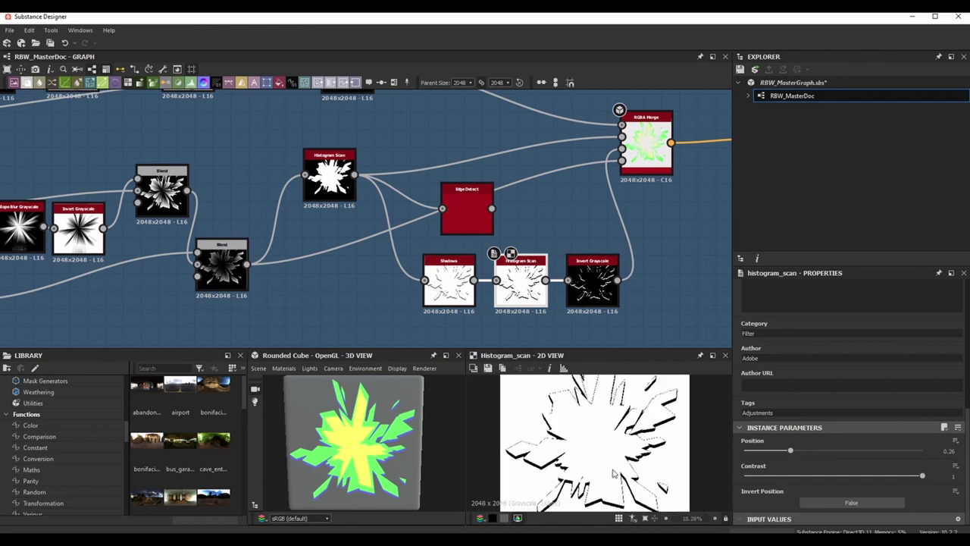
double_click(593, 285)
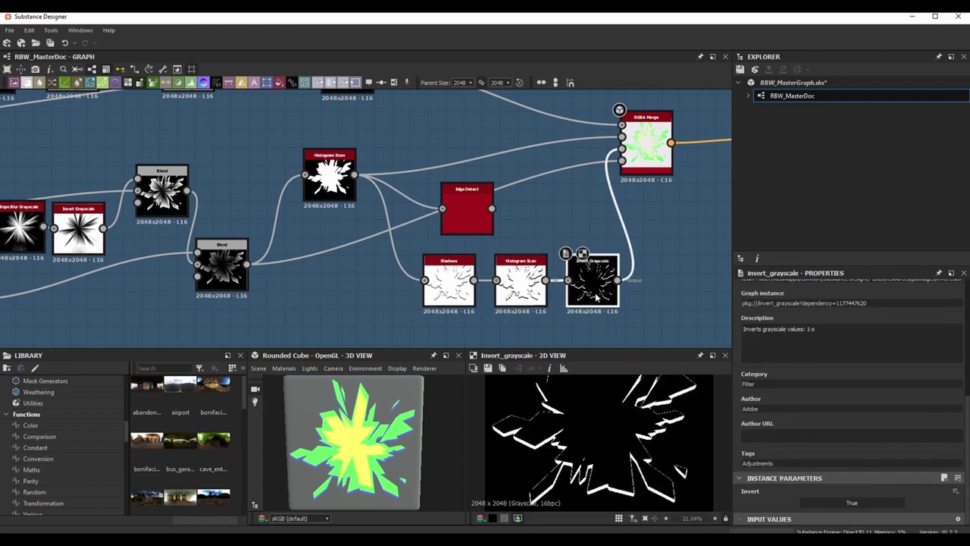
Set the Shadows node's Shadow Distance to 0.41.
click(521, 285)
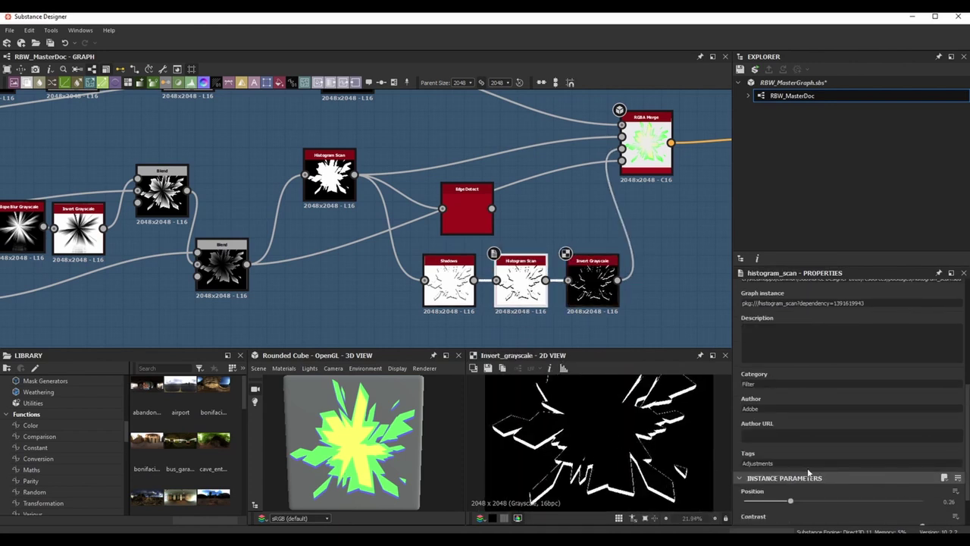
click(450, 285)
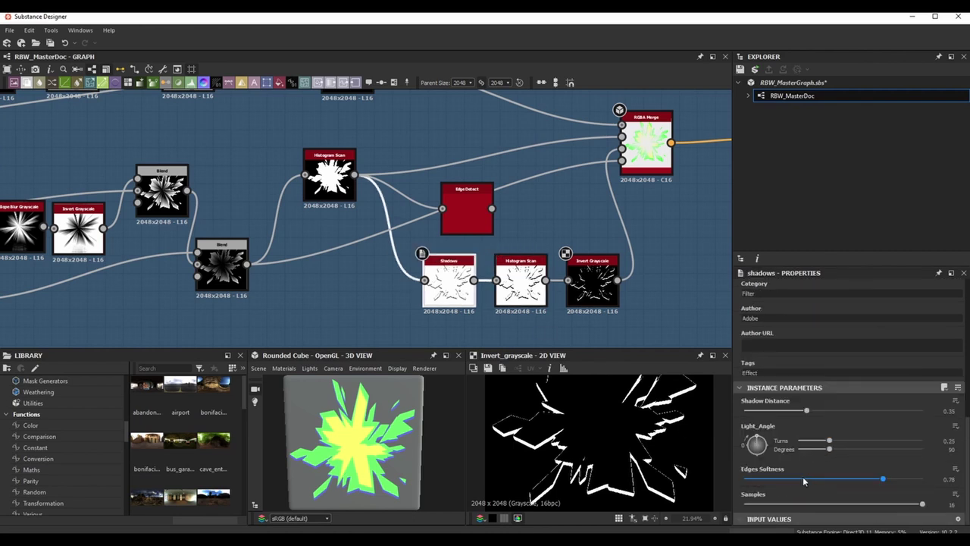
mouse_move(808, 409)
mouse_down()
mouse_move(834, 412)
mouse_move(817, 411)
mouse_up()
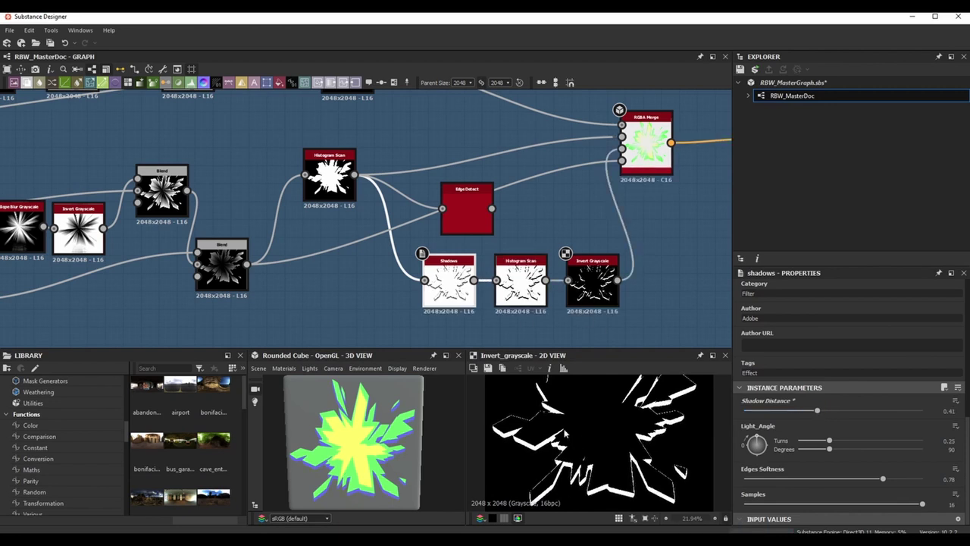
Lower the Position of the Histogram Scan after the Shadows node to 0.05 and check the thicker outline in its preview.
click(517, 303)
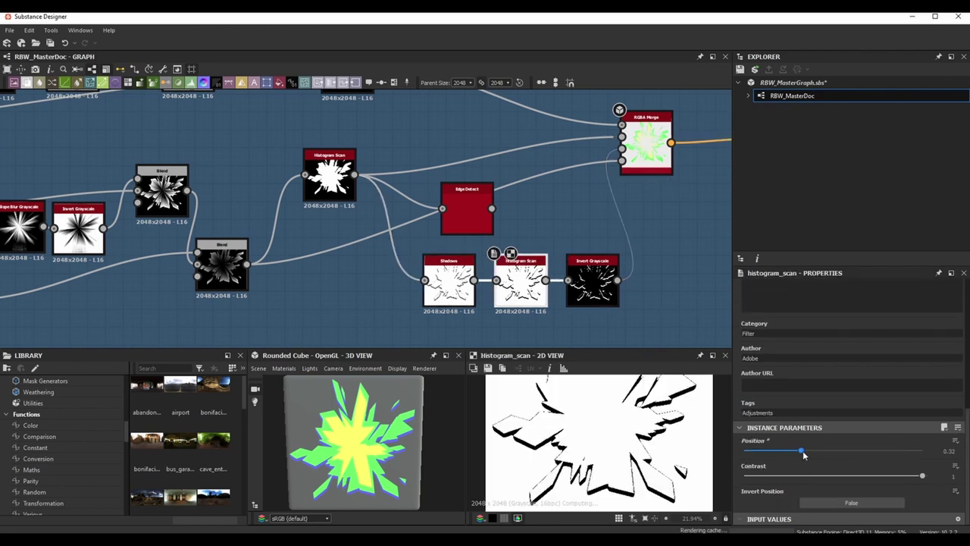
drag(790, 451, 752, 450)
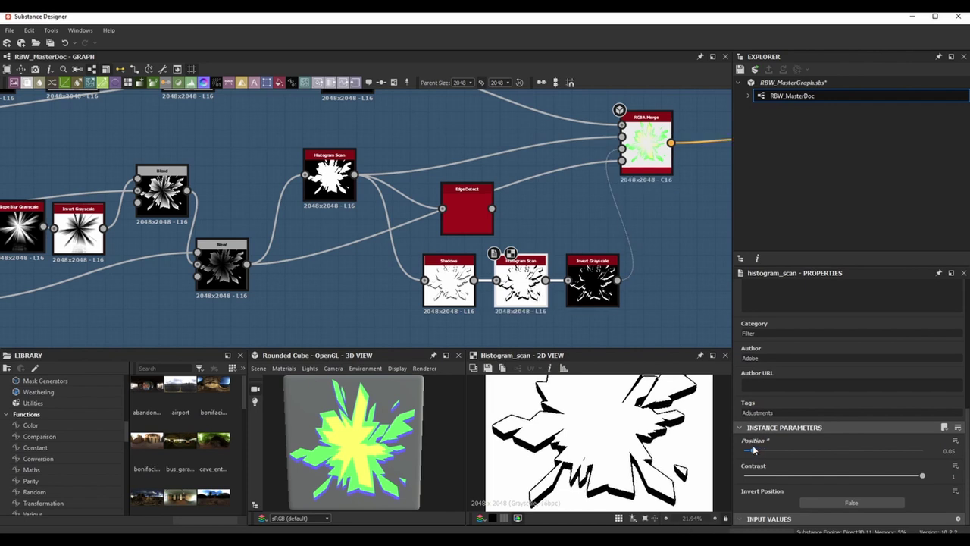
scroll(606, 438, down, 3)
scroll(618, 437, up, 1)
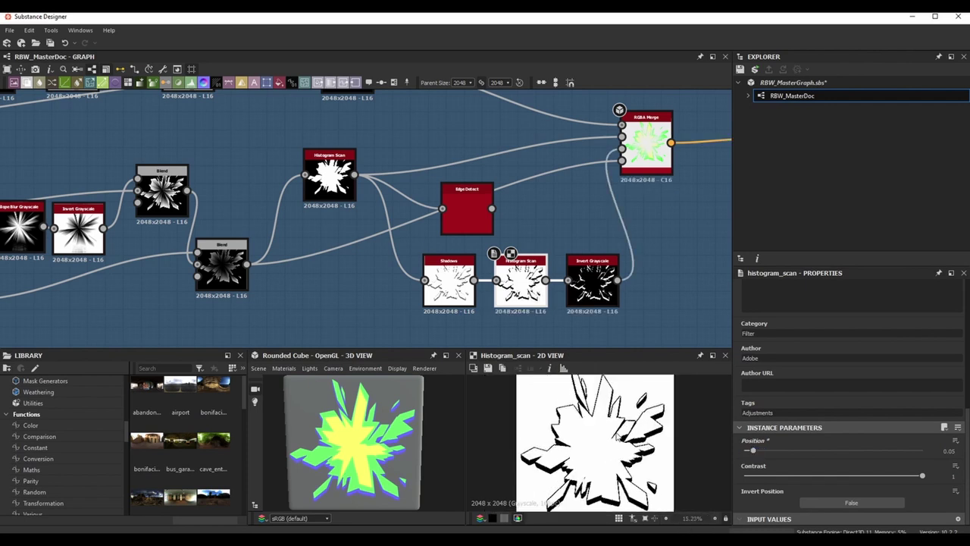
Preview in sequence the Invert Grayscale after the Shadows branch, the RGBA Merge, and the lower Blend that feeds it.
click(599, 299)
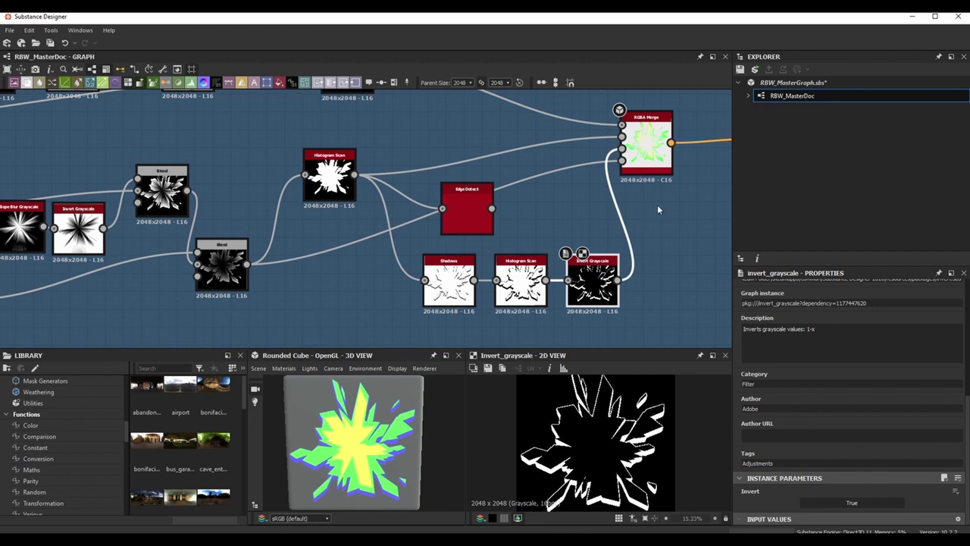
click(649, 172)
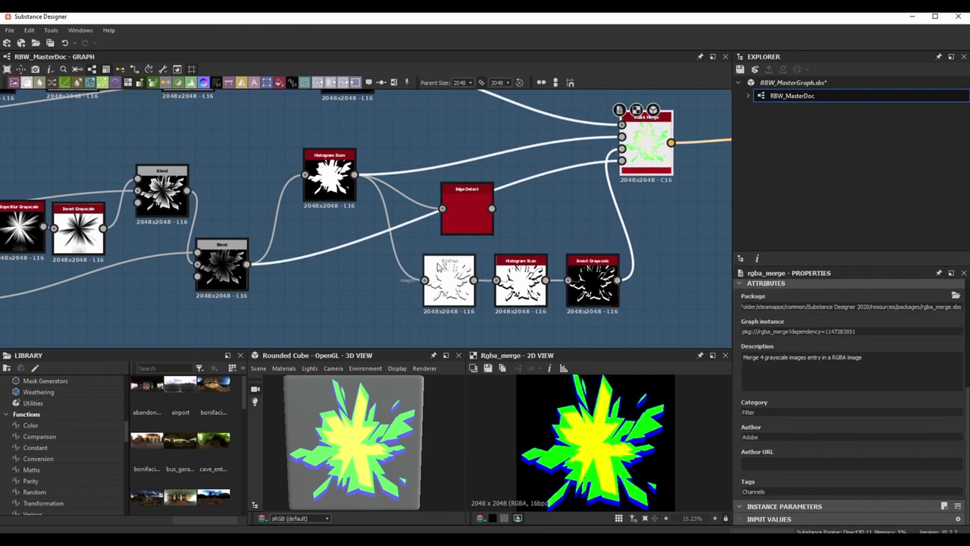
click(221, 273)
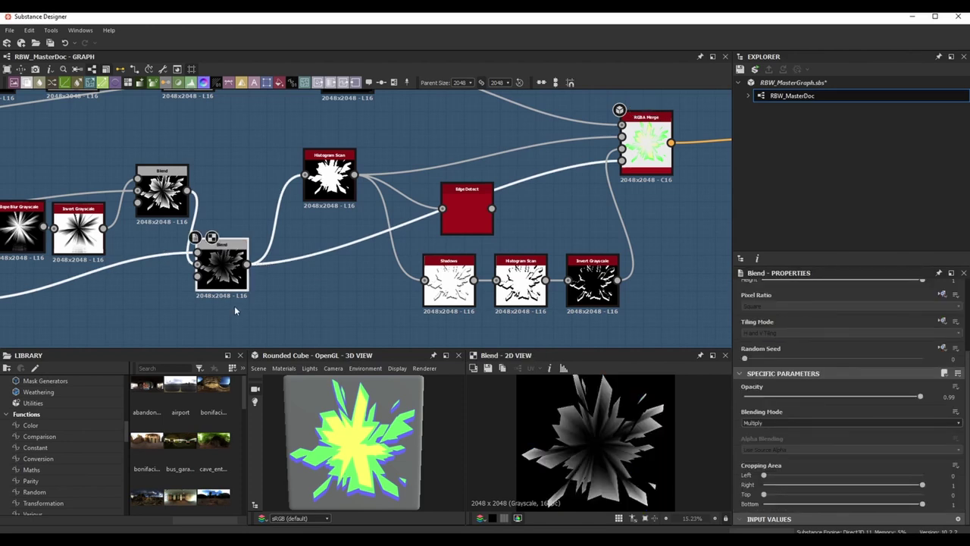
key(f)
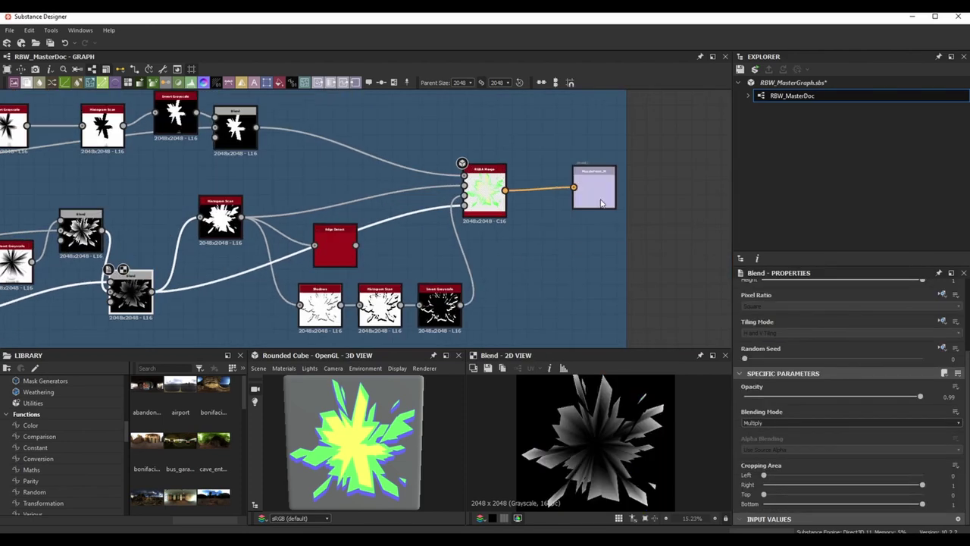
Preview the MuzzleFront_M output after the RGBA Merge and examine its identifier, label and usage settings.
click(602, 203)
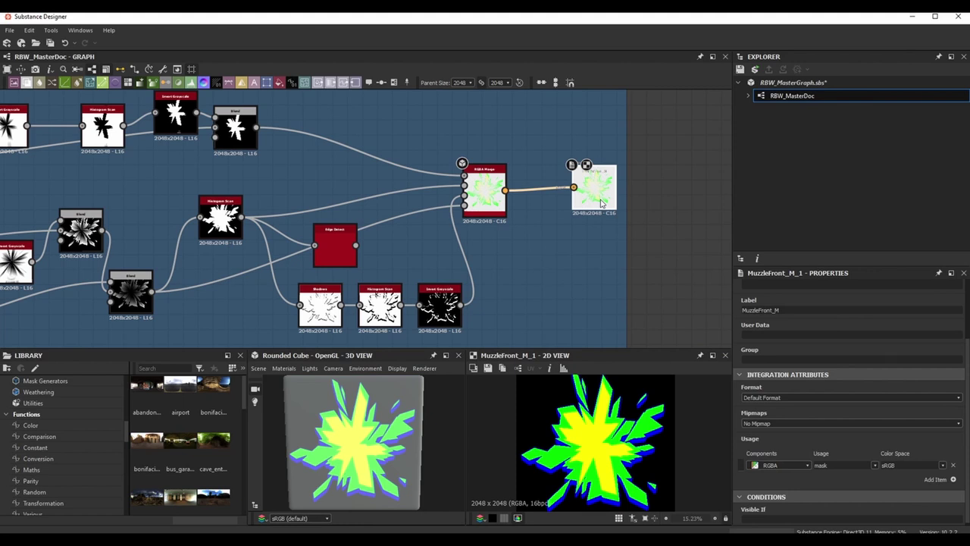
scroll(837, 383, up, 3)
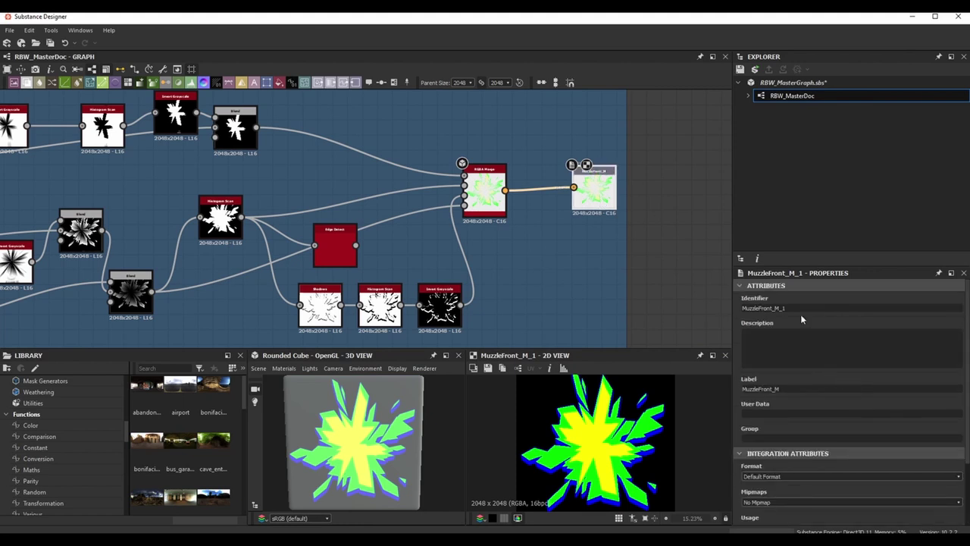
scroll(802, 319, down, 3)
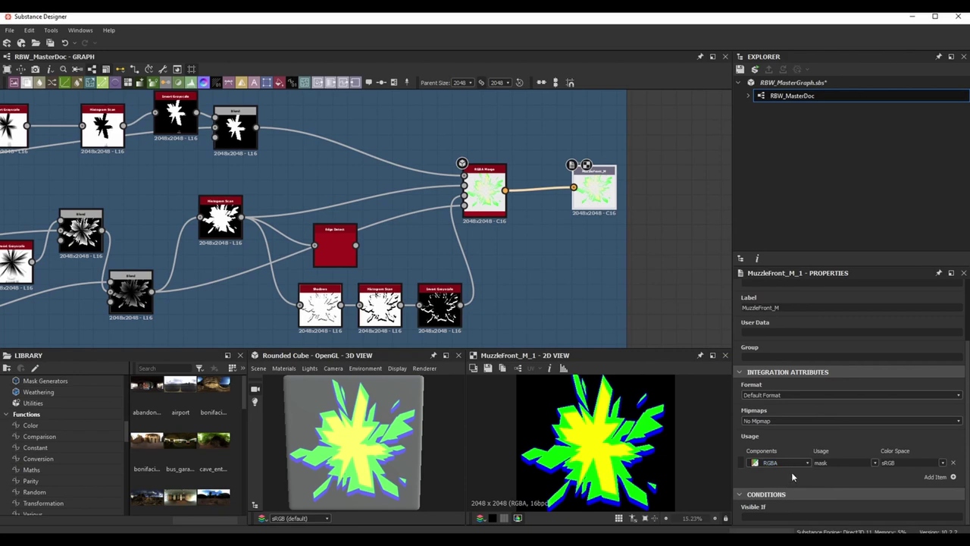
scroll(546, 275, down, 5)
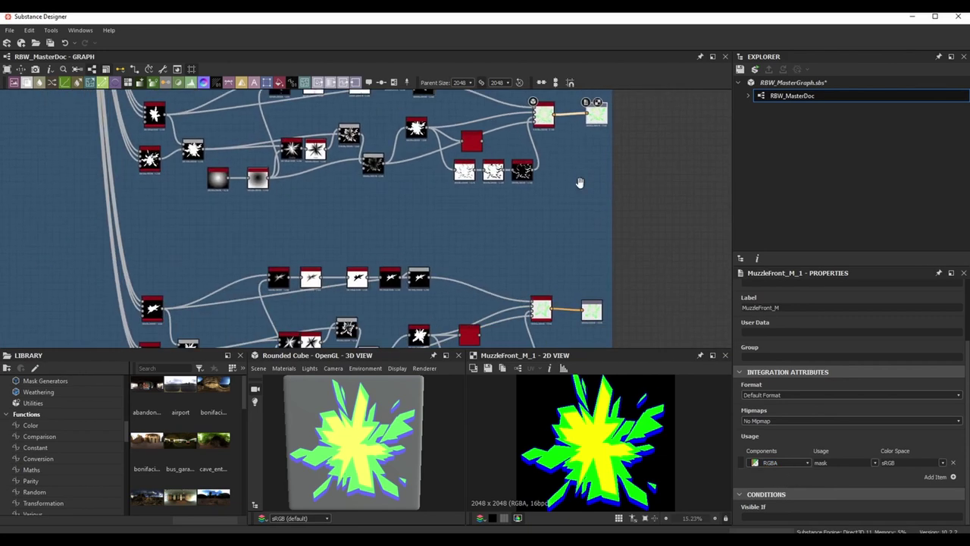
Locate the second muzzle flash variant below the first one and preview its MuzzleFront_M_2 output.
scroll(592, 211, down, 2)
middle_drag(602, 197, 593, 224)
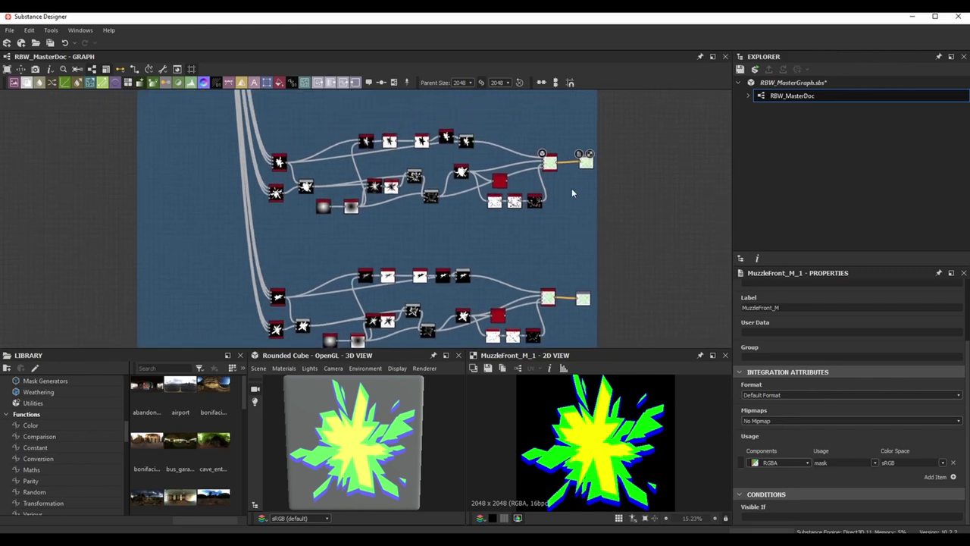
middle_drag(573, 190, 592, 292)
middle_drag(595, 337, 599, 200)
scroll(534, 283, up, 3)
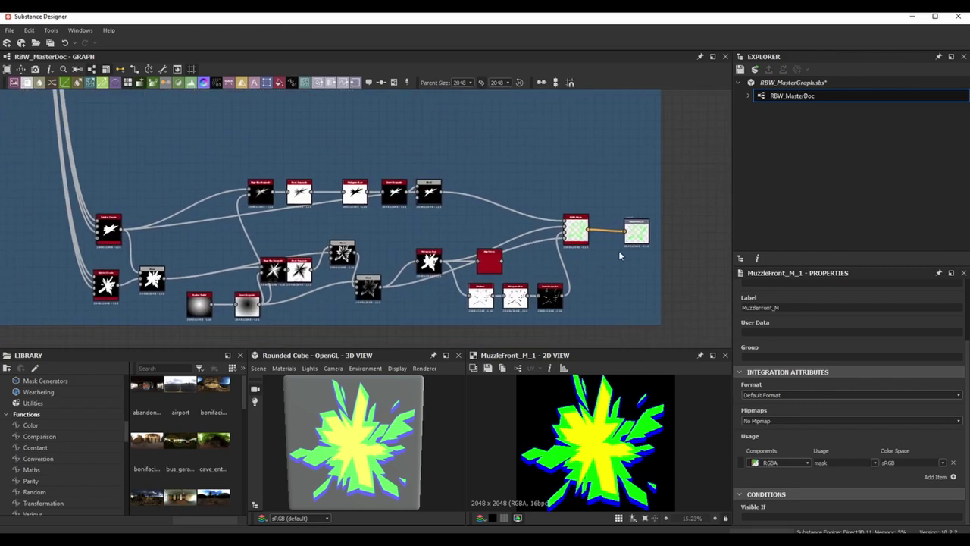
click(634, 232)
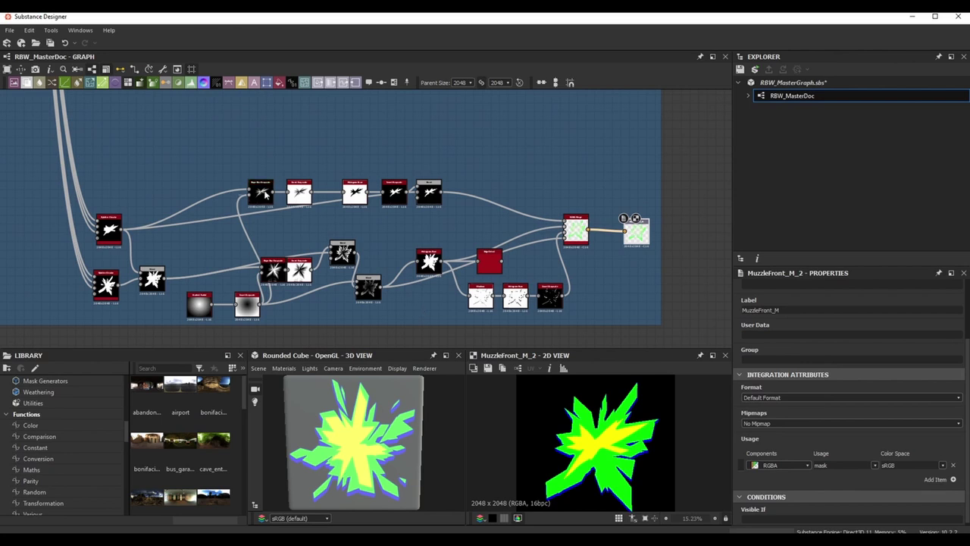
Compare the node layouts of the two muzzle flash variants, from their source shapes through to the MuzzleFront_M_2 output.
scroll(279, 183, down, 3)
middle_drag(281, 169, 318, 268)
middle_drag(300, 233, 299, 247)
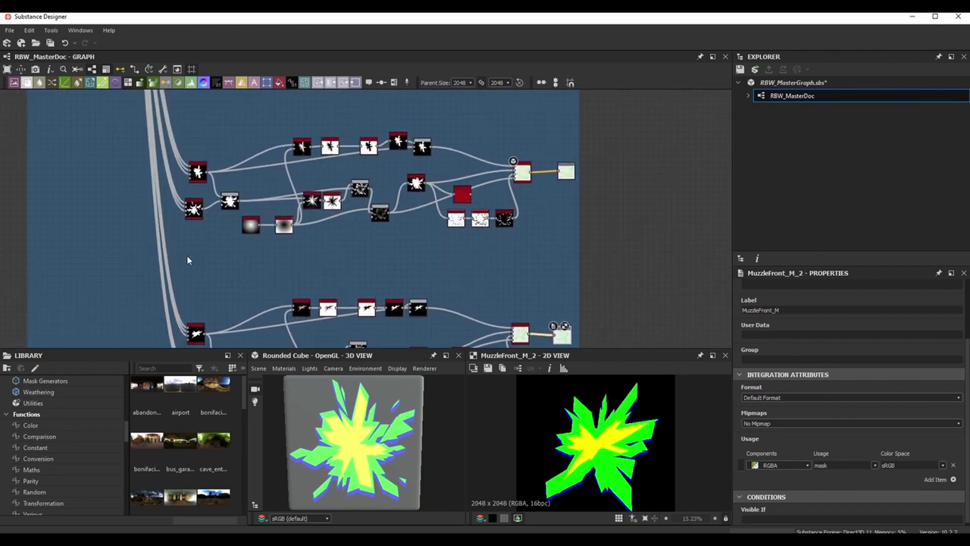
drag(188, 260, 574, 137)
middle_drag(536, 227, 546, 154)
click(538, 177)
double_click(207, 260)
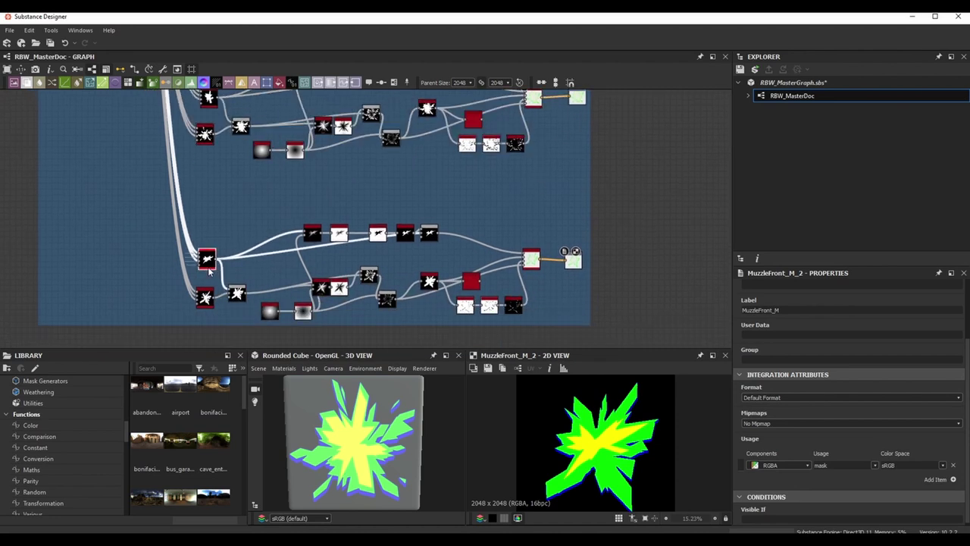
double_click(573, 264)
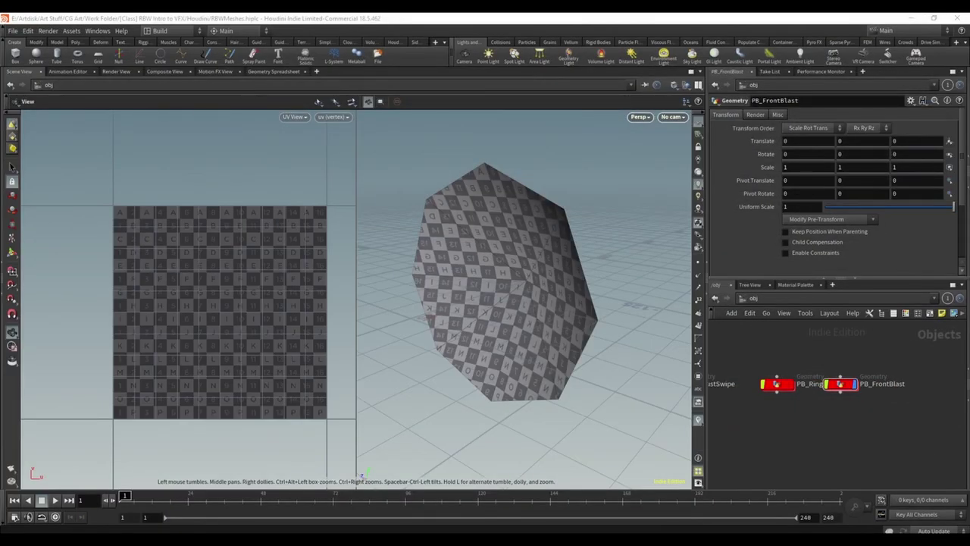
Switch to Houdini and examine the checker-textured PB_FrontBlast mesh from the side and the front.
drag(641, 305, 619, 311)
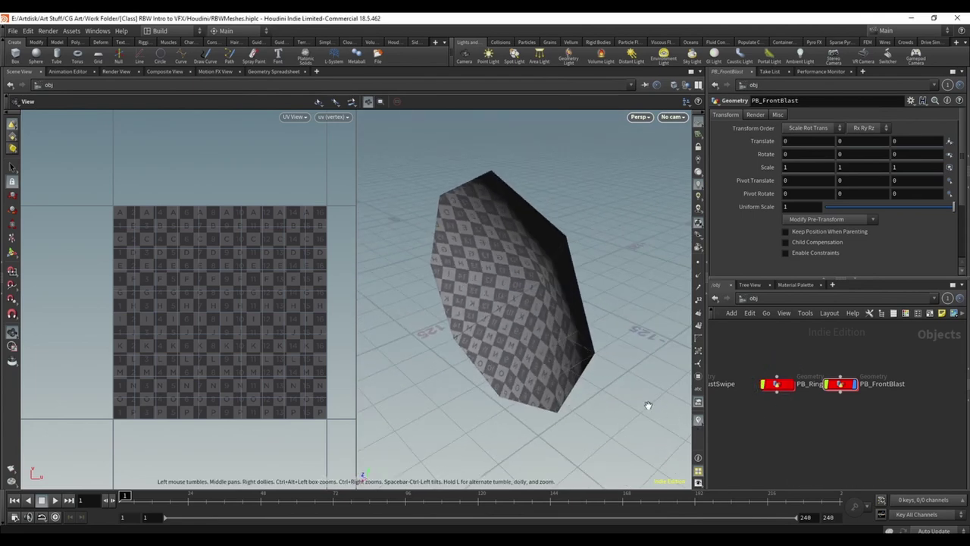
drag(645, 405, 587, 312)
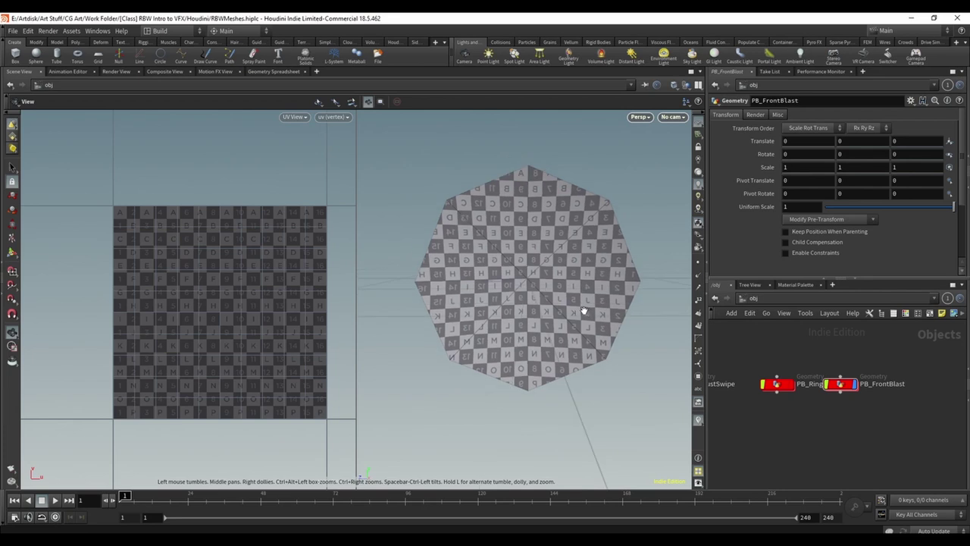
drag(554, 328, 603, 310)
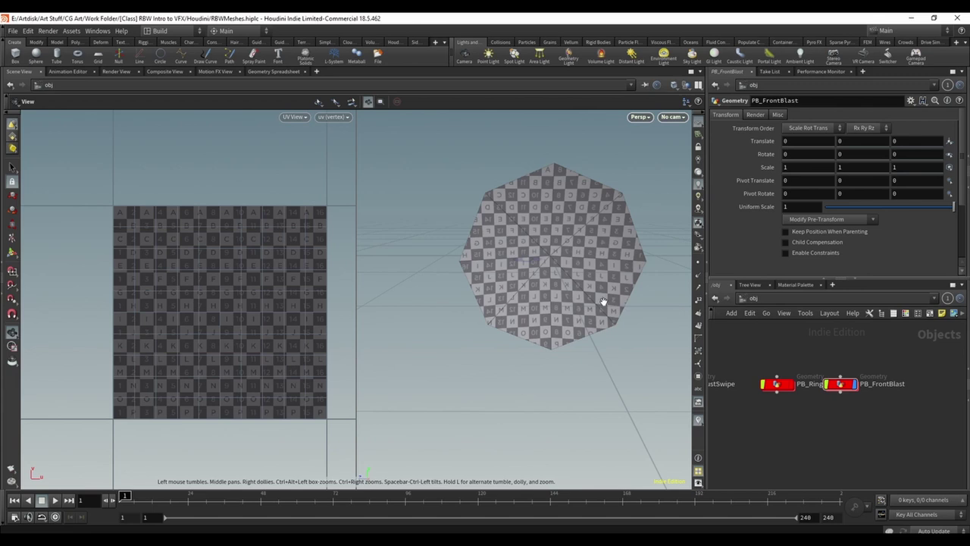
Open the PB_FrontBlast network, display the circle1 node and examine its shape and parameters.
double_click(840, 384)
middle_drag(884, 353, 880, 451)
click(816, 383)
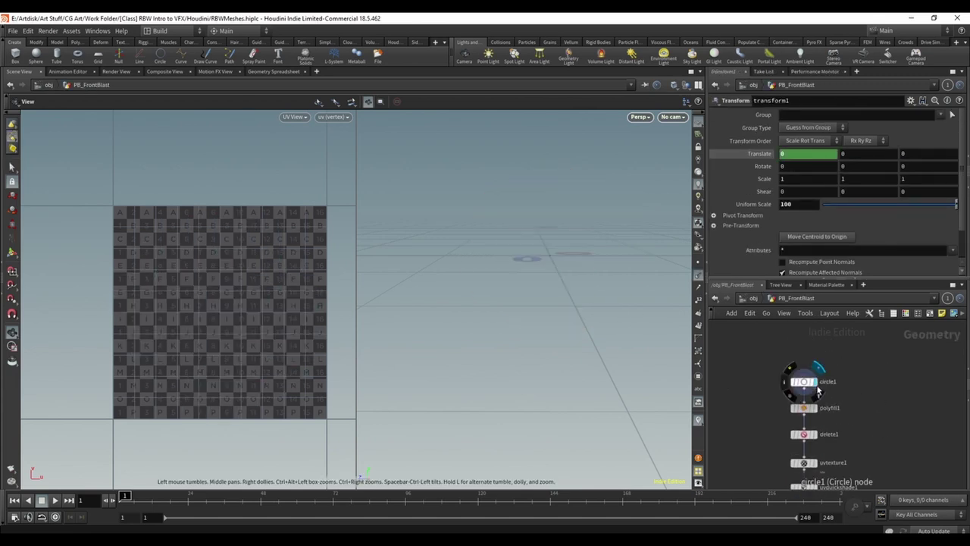
drag(643, 309, 598, 324)
key(f)
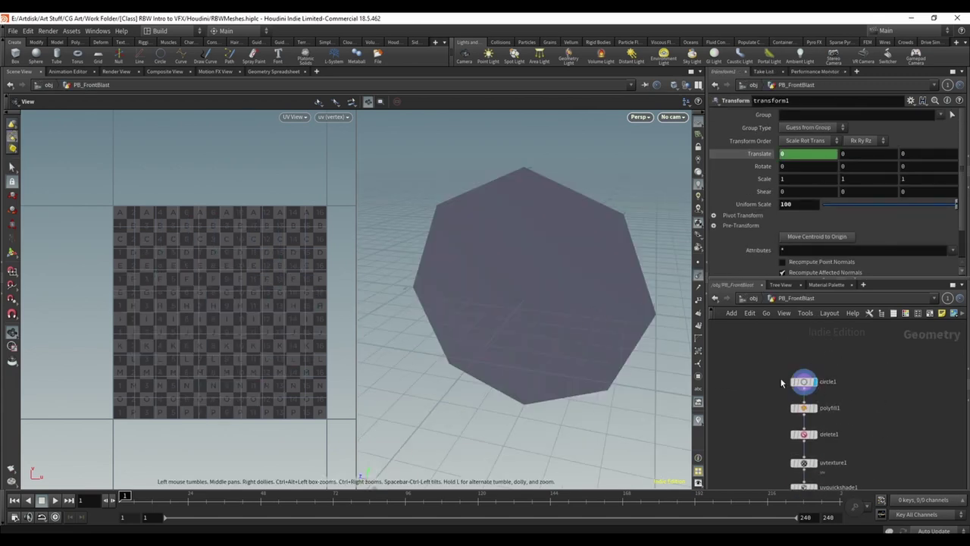
click(803, 381)
drag(573, 255, 643, 267)
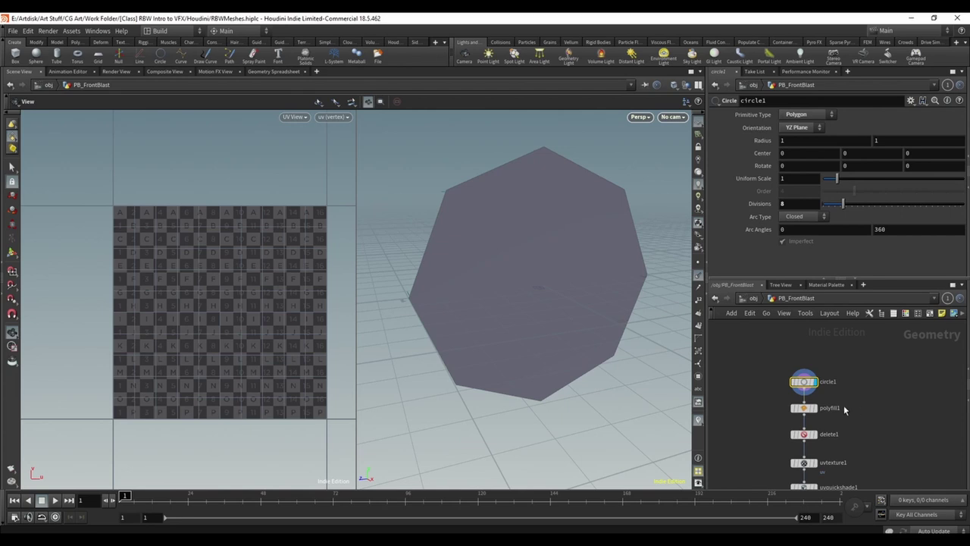
Display the polyfill1 node and examine its cone-shaped patch and Surface Offset setting from the side.
mouse_move(823, 410)
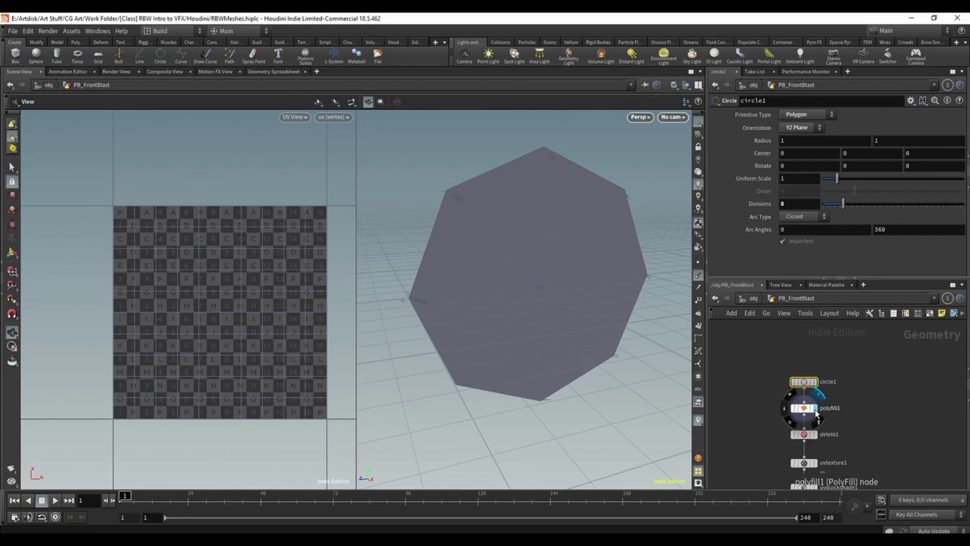
click(819, 409)
drag(582, 265, 625, 276)
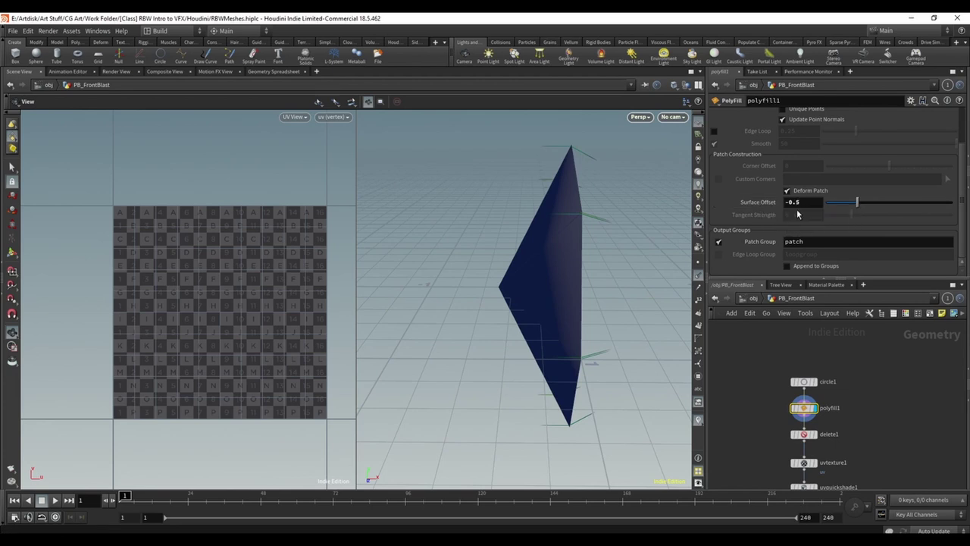
drag(567, 296, 548, 297)
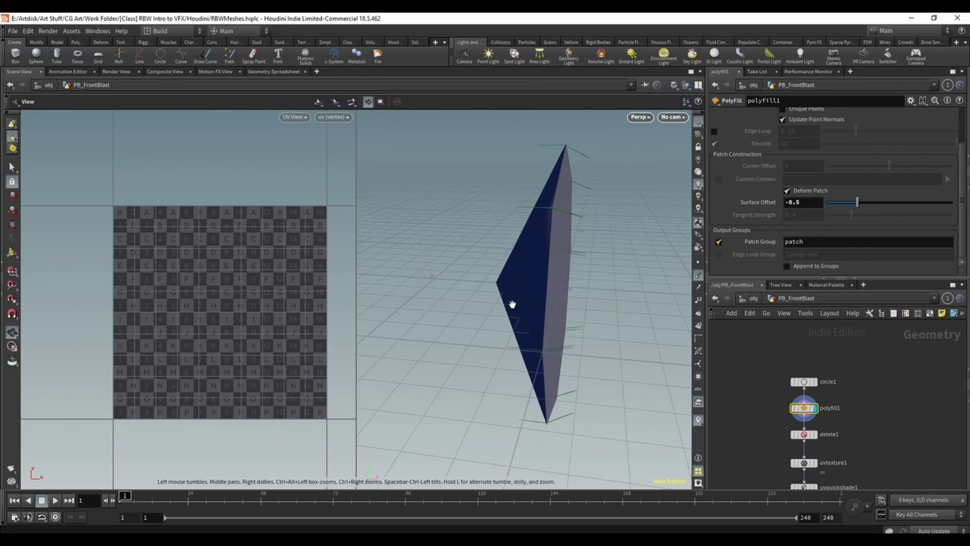
Display the delete1 node and examine the remaining geometry from several angles.
middle_drag(881, 425, 881, 404)
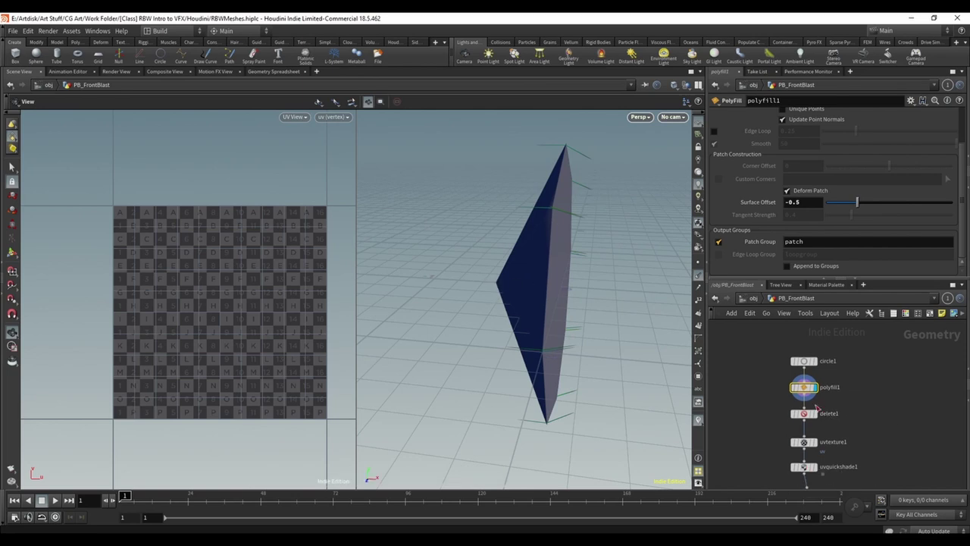
drag(667, 331, 628, 325)
click(815, 414)
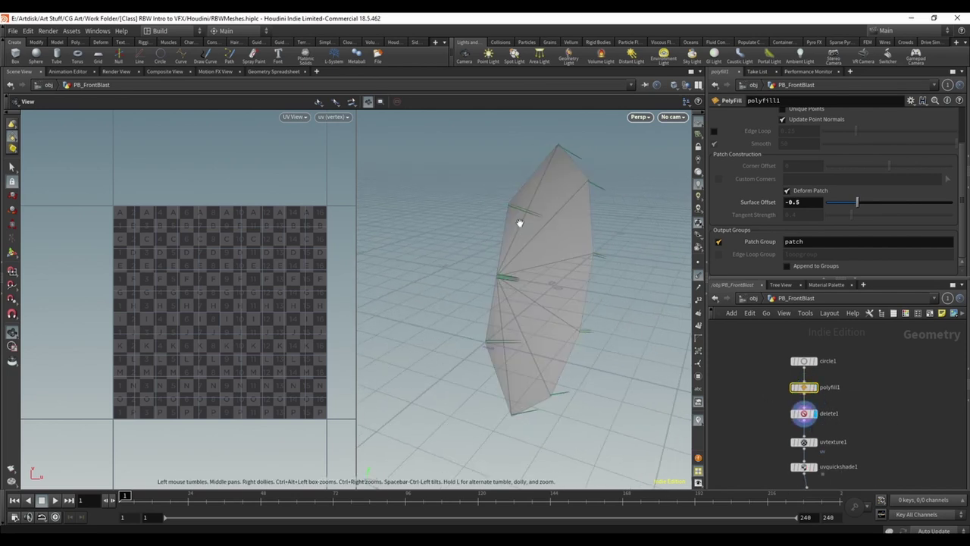
drag(507, 251, 611, 307)
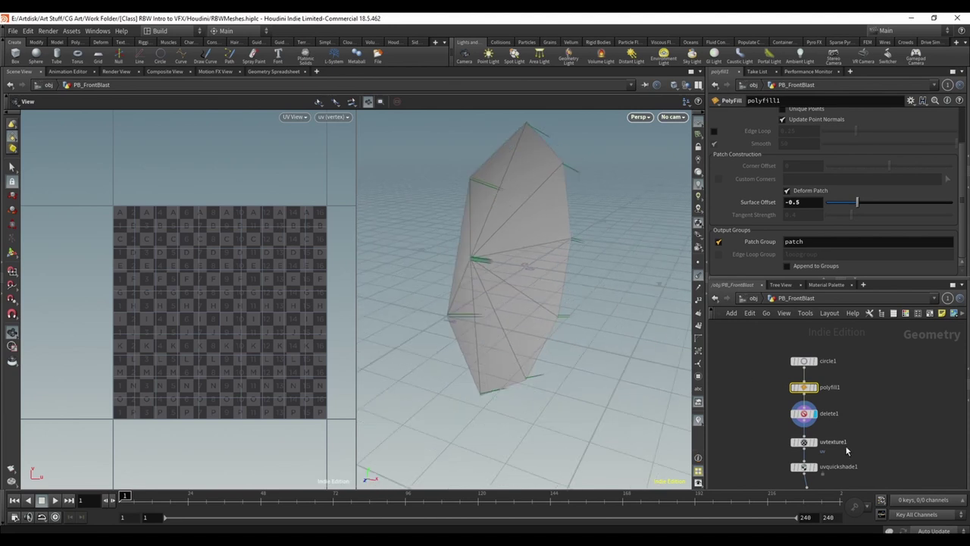
drag(530, 288, 585, 321)
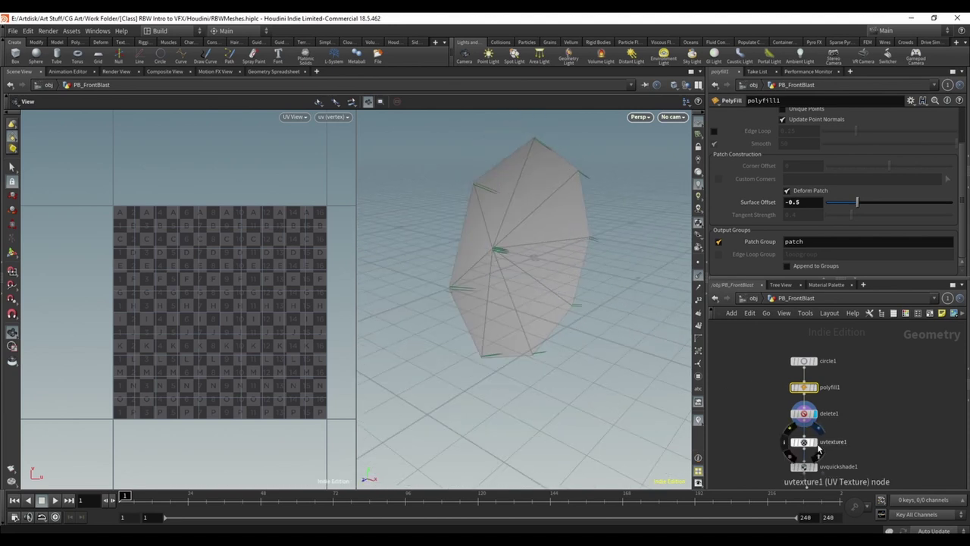
Display the uvtexture1 node and examine its orthographic projection settings and UV layout.
middle_drag(906, 441, 911, 405)
click(822, 407)
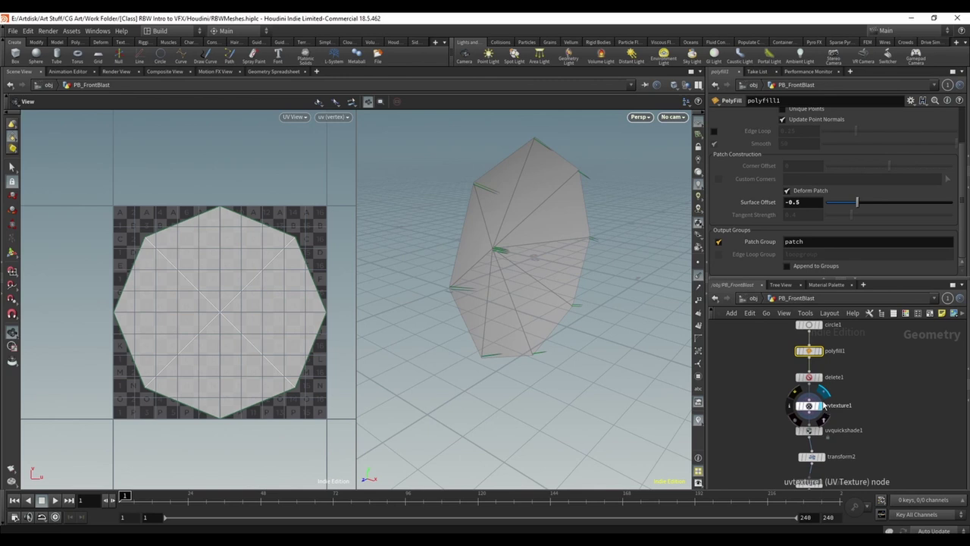
scroll(827, 213, up, 3)
click(808, 406)
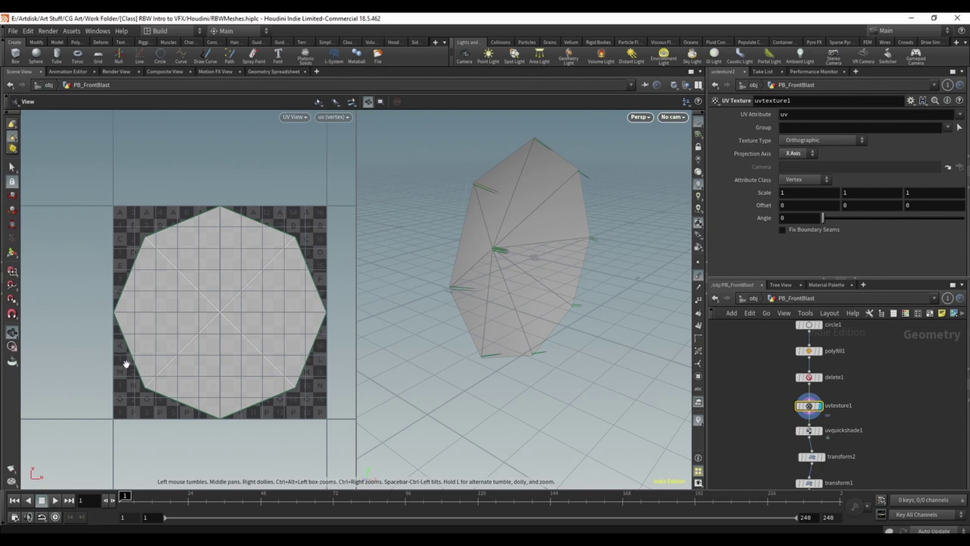
Display the uvquickshade1 node and check how the checker texture maps onto the mesh.
drag(519, 320, 557, 316)
scroll(879, 424, down, 2)
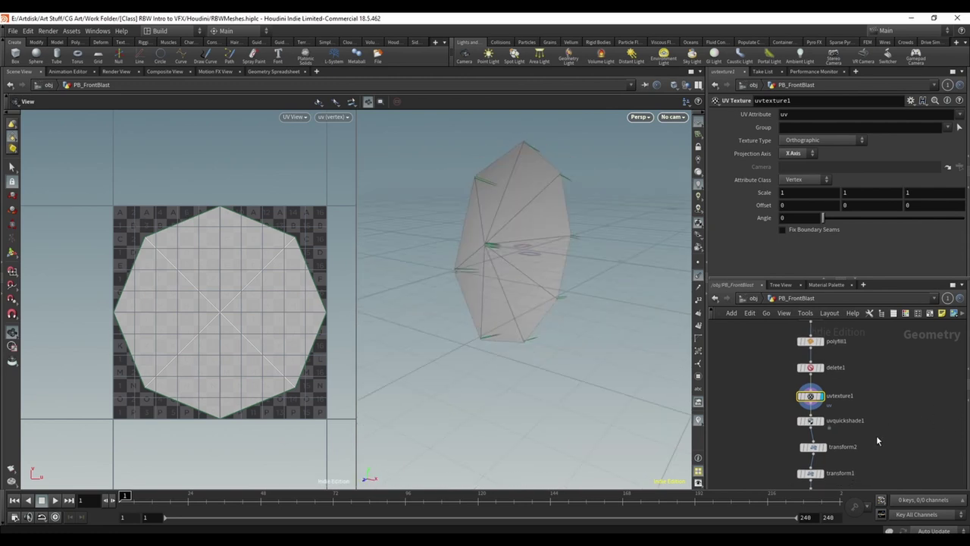
click(822, 398)
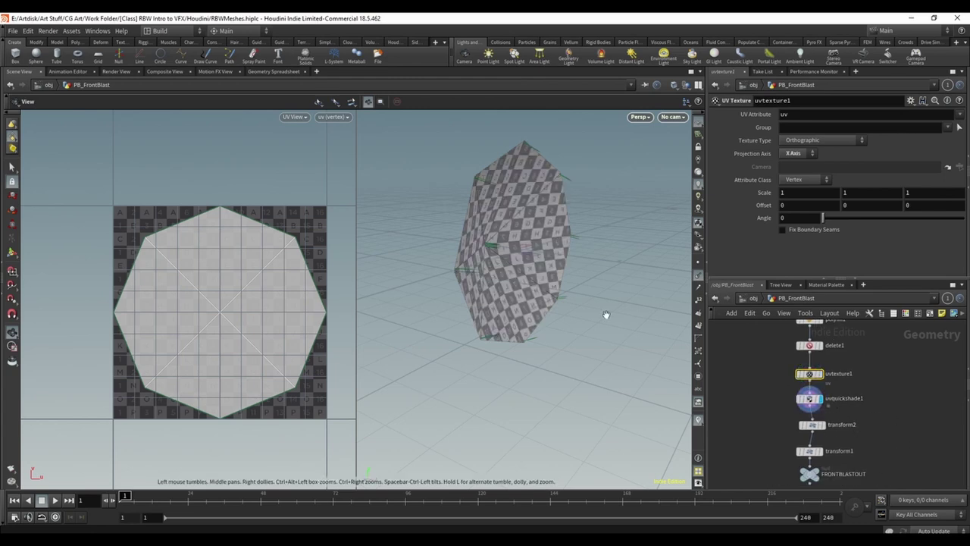
drag(576, 241, 612, 301)
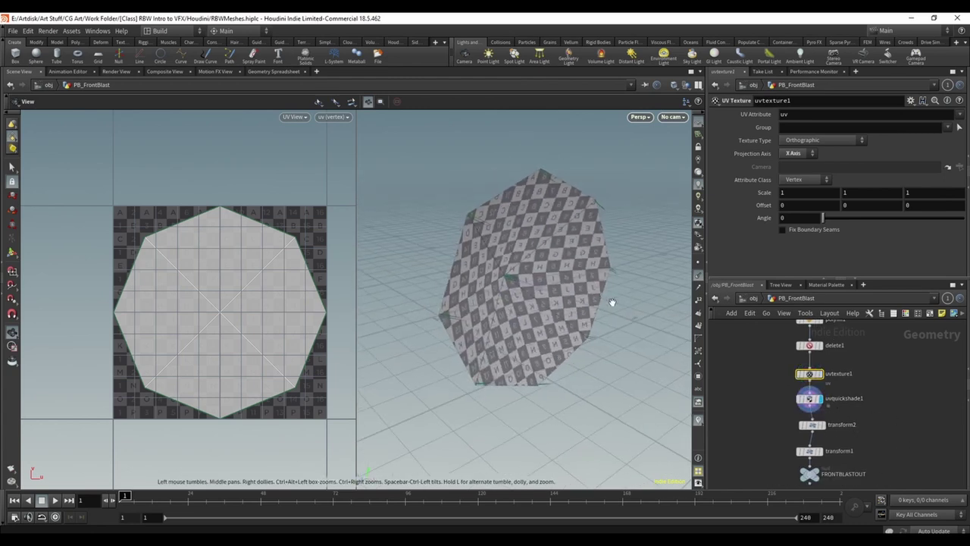
Display the transform2 node and examine its bbox Translate expression and the mesh's position relative to the origin.
click(829, 432)
click(813, 425)
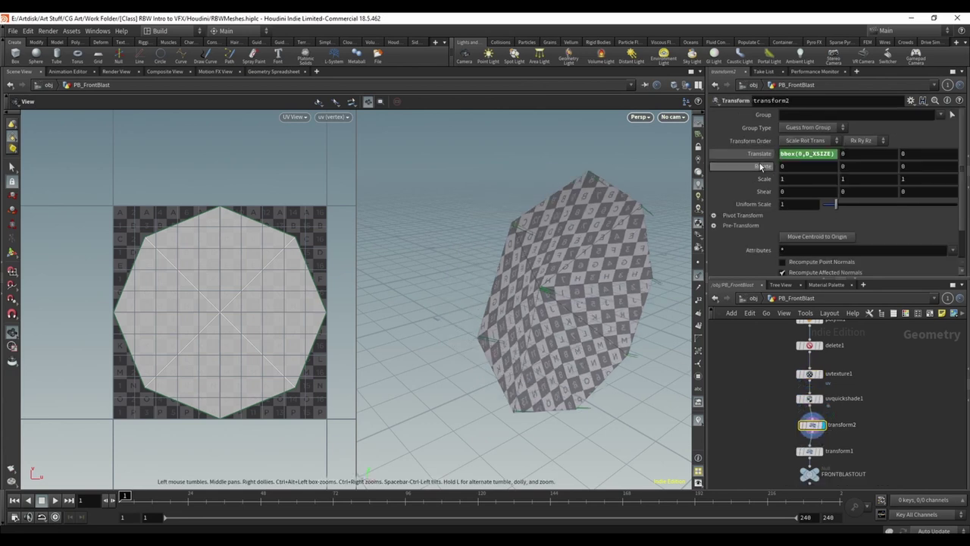
drag(591, 250, 559, 260)
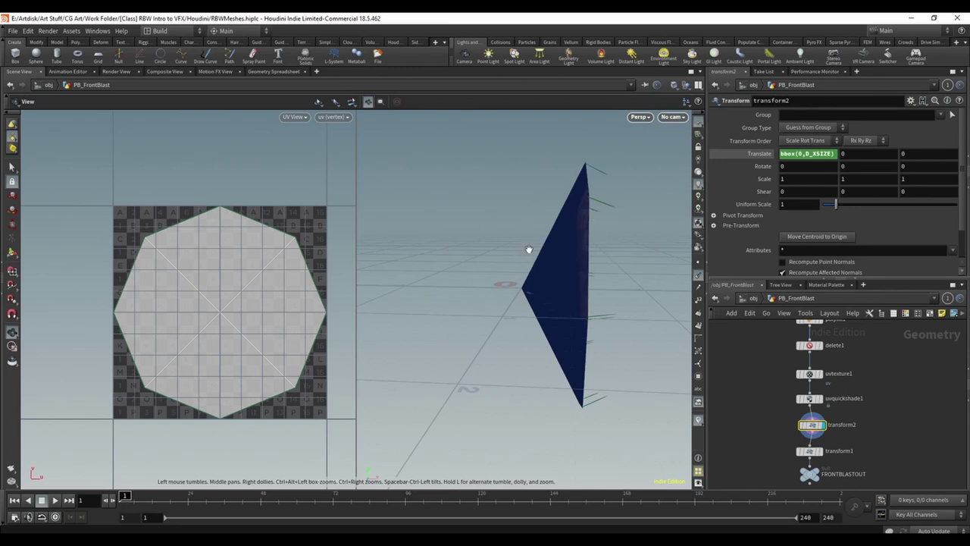
drag(529, 248, 530, 275)
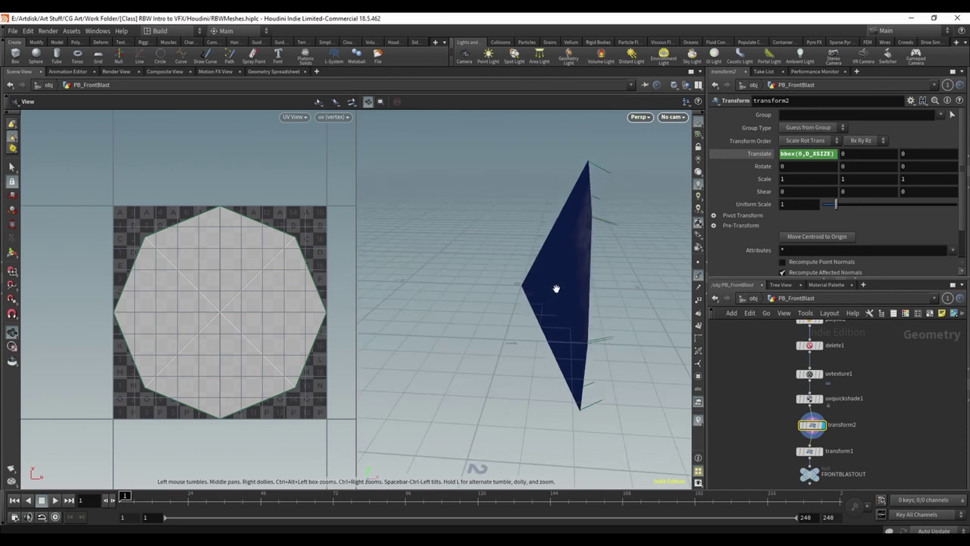
Display the transform1 node and examine its Uniform Scale setting and the enlarged mesh from several angles.
drag(623, 315, 531, 289)
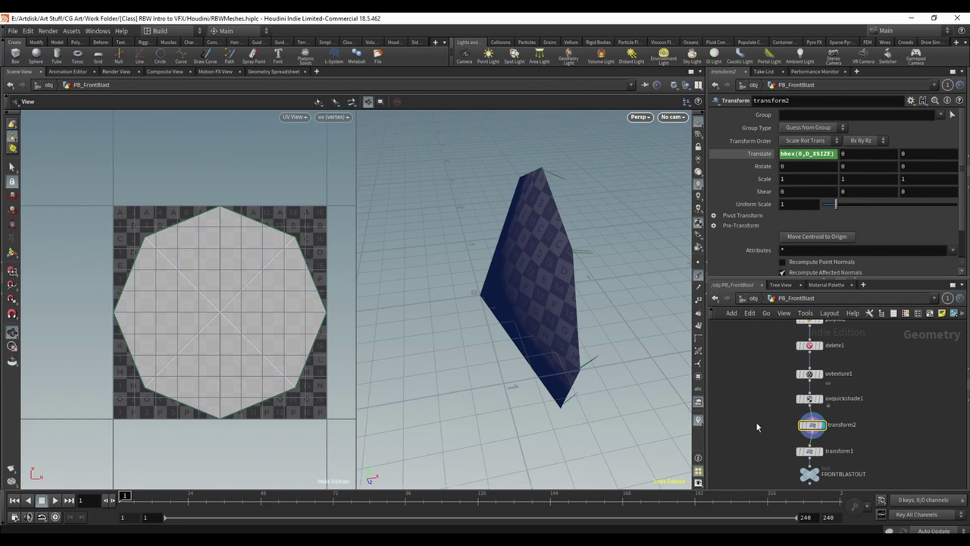
drag(635, 338, 652, 353)
click(823, 452)
click(811, 452)
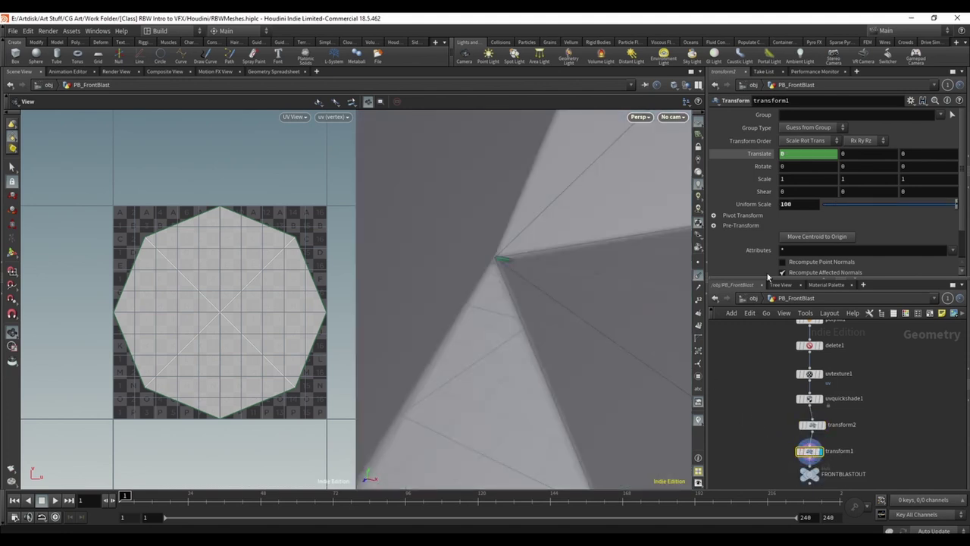
drag(555, 254, 582, 250)
scroll(581, 250, down, 10)
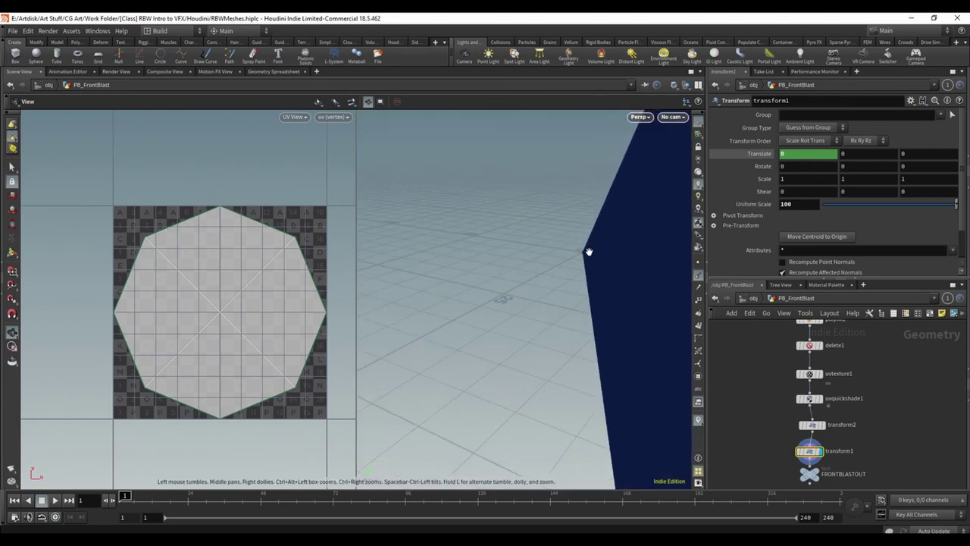
drag(592, 288, 572, 309)
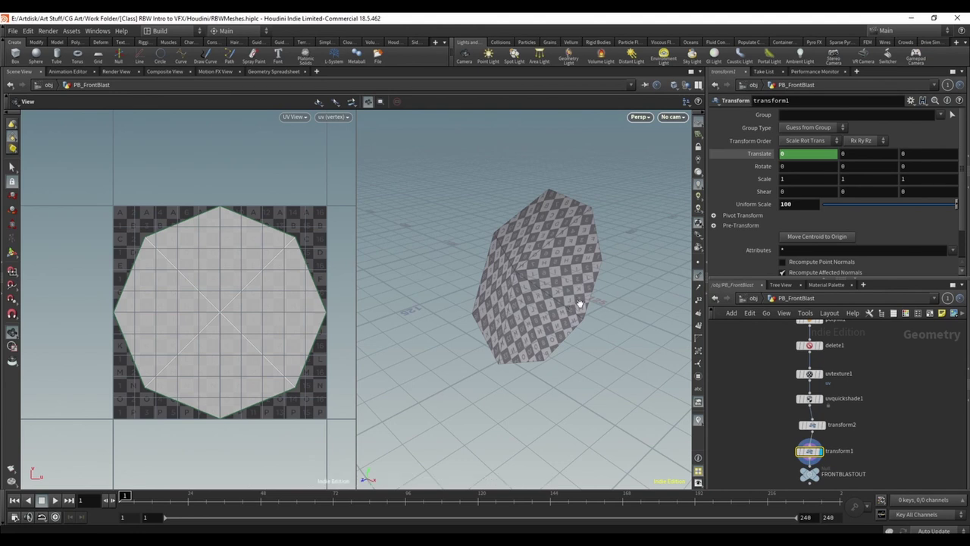
drag(572, 310, 542, 326)
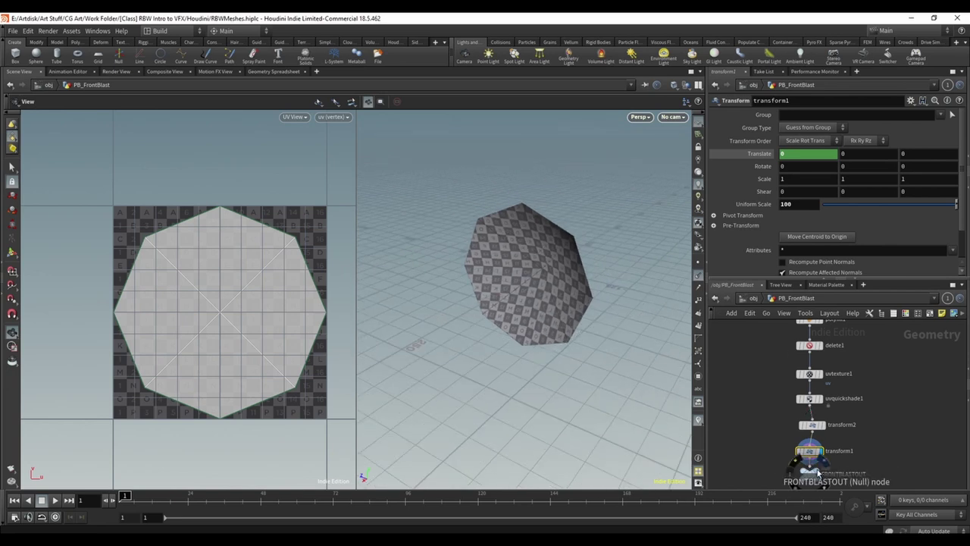
Display the FRONTBLASTOUT null and check the Filmbox FBX export option for the finished mesh.
middle_drag(850, 471, 842, 447)
click(816, 449)
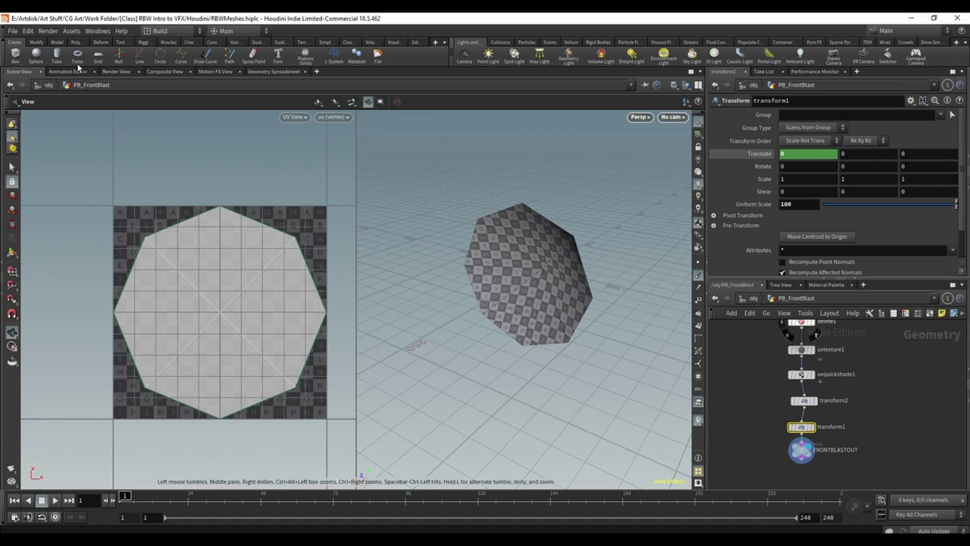
click(14, 32)
mouse_move(91, 197)
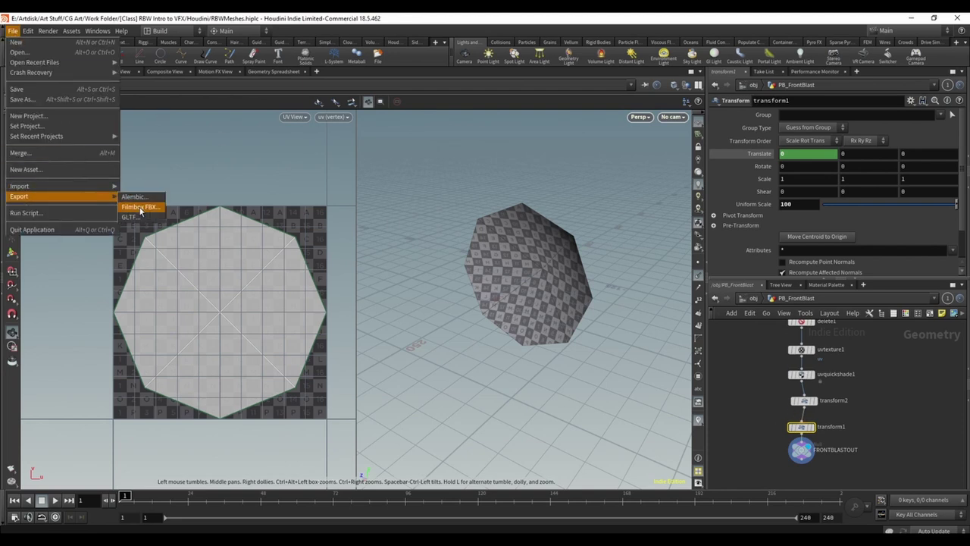
click(888, 374)
scroll(890, 383, down, 2)
middle_drag(878, 390, 870, 417)
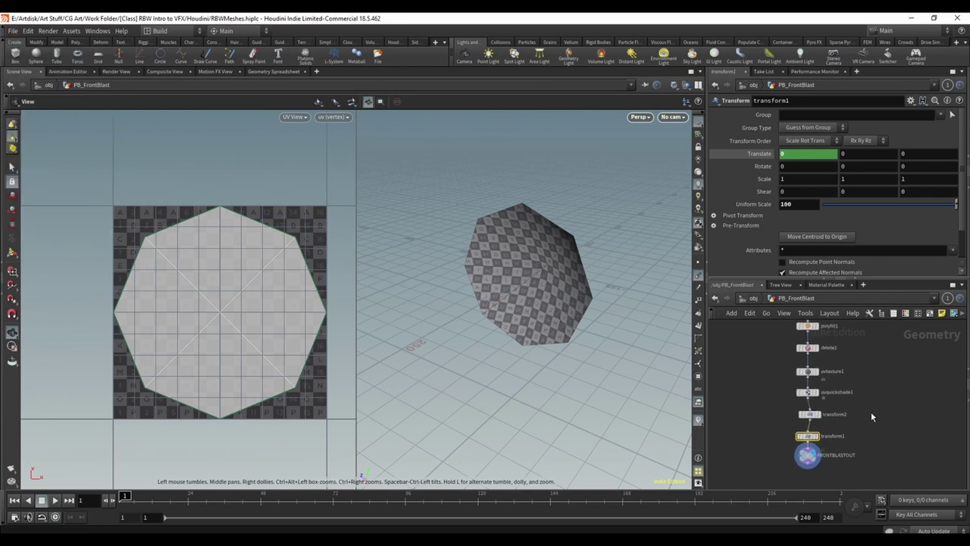
Return to the object level, hide PB_FrontBlast and examine the ring mesh from several angles.
click(754, 299)
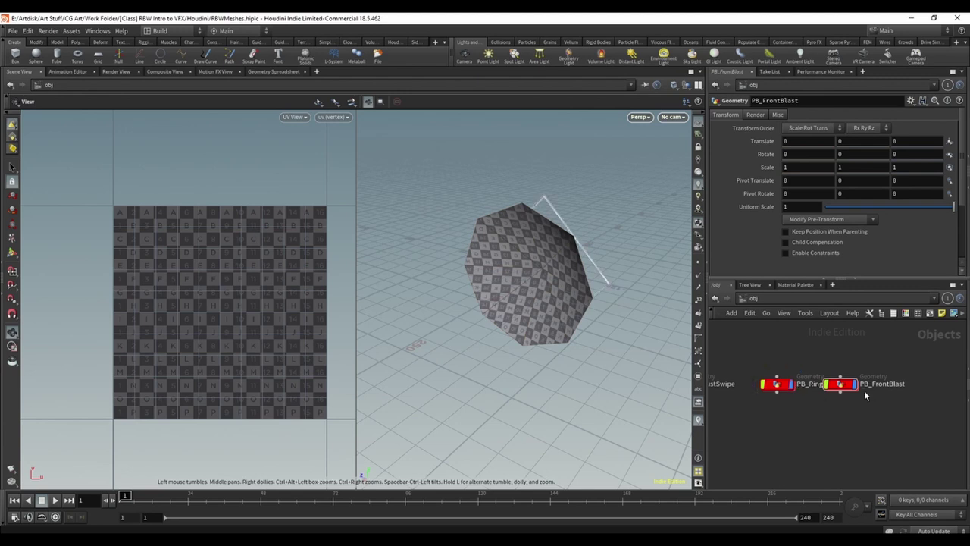
click(855, 385)
drag(667, 342, 595, 319)
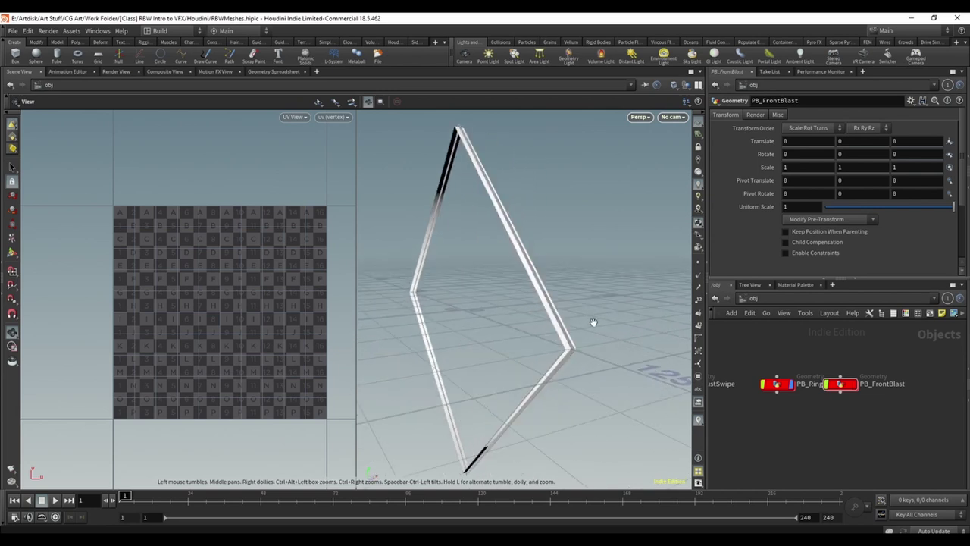
drag(593, 322, 561, 293)
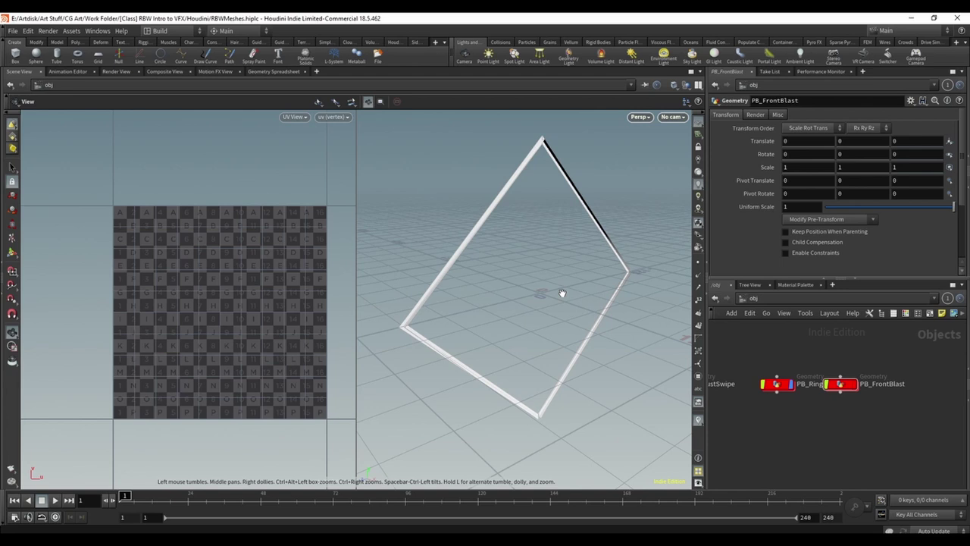
Open the PB_Ring geometry network and bring its starting nodes into view.
middle_drag(816, 425, 850, 403)
click(808, 382)
double_click(808, 384)
scroll(759, 354, up, 5)
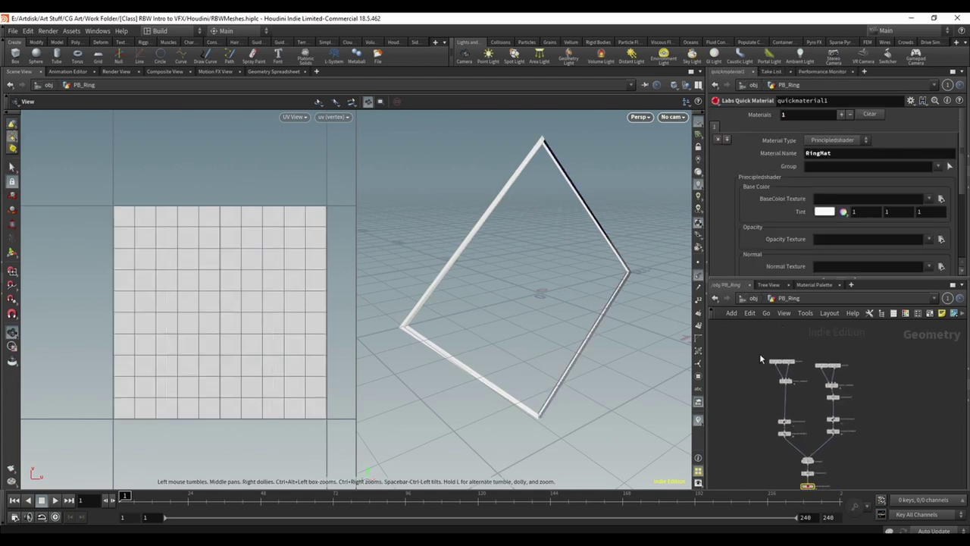
Display the line1 node and examine its Origin expression, direction and length with the line framed in the viewport.
click(815, 374)
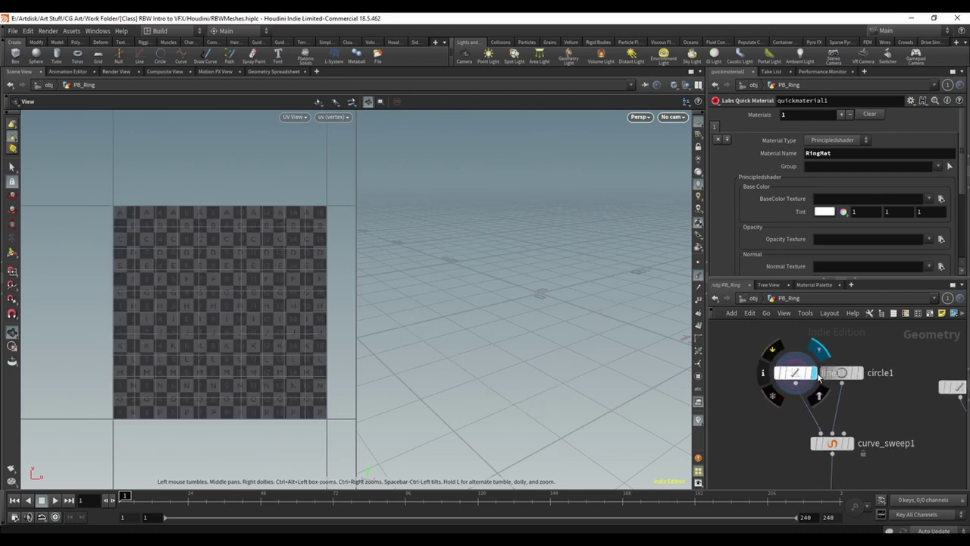
drag(843, 374, 864, 374)
click(798, 375)
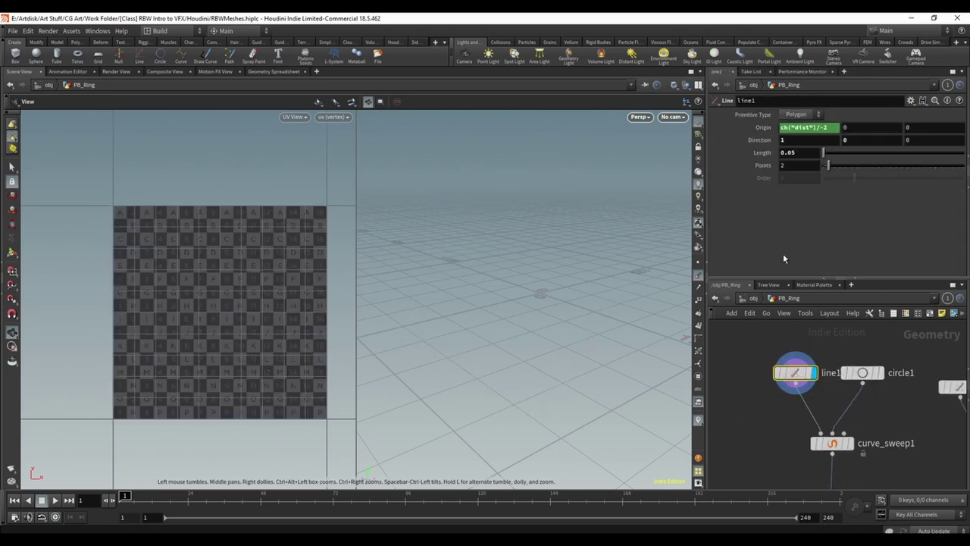
key(f)
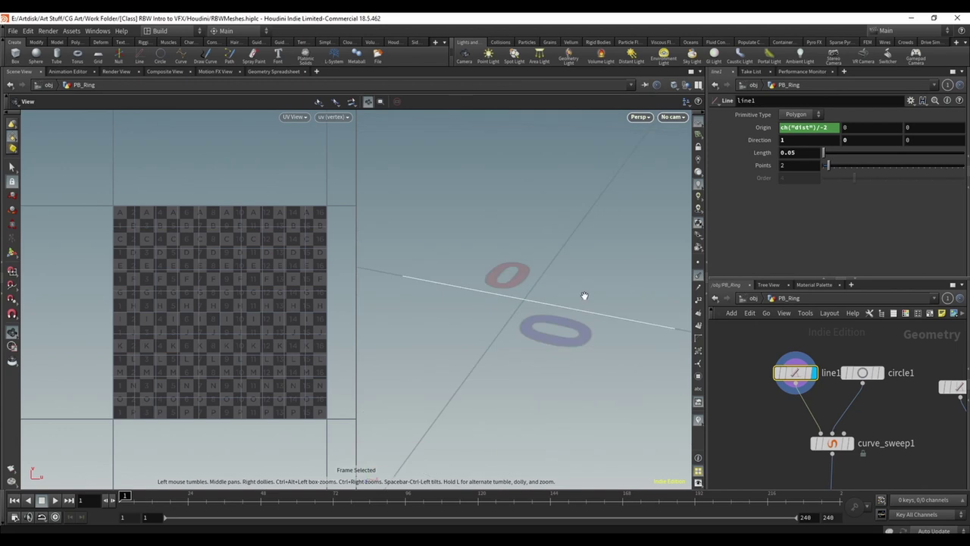
drag(584, 295, 601, 314)
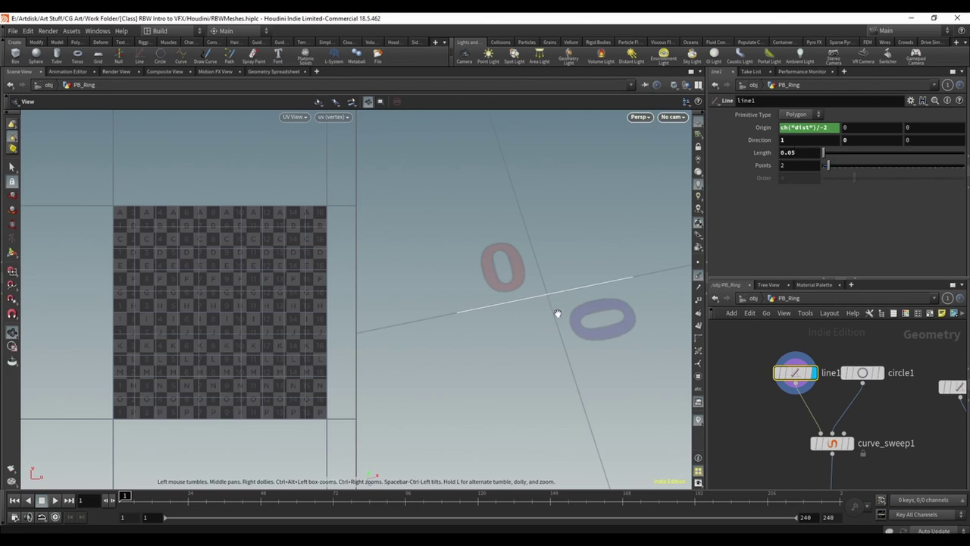
scroll(627, 346, down, 5)
middle_drag(632, 342, 581, 294)
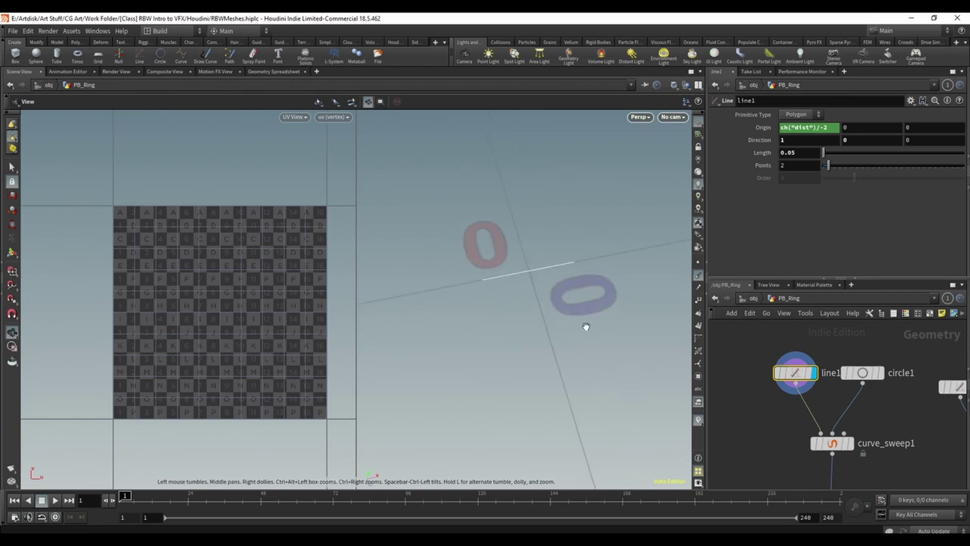
Display the circle1 node and examine its polygon type, divisions and resulting shape.
click(882, 375)
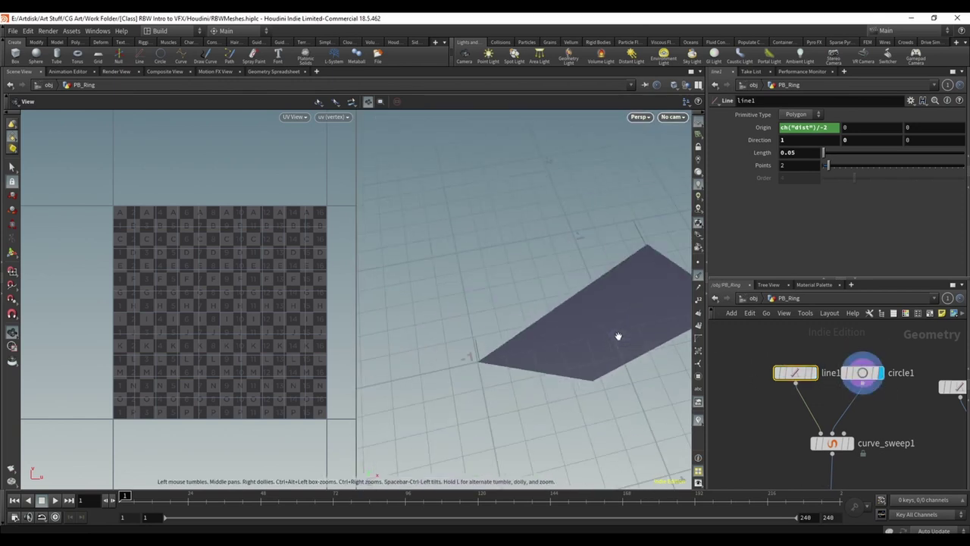
click(864, 373)
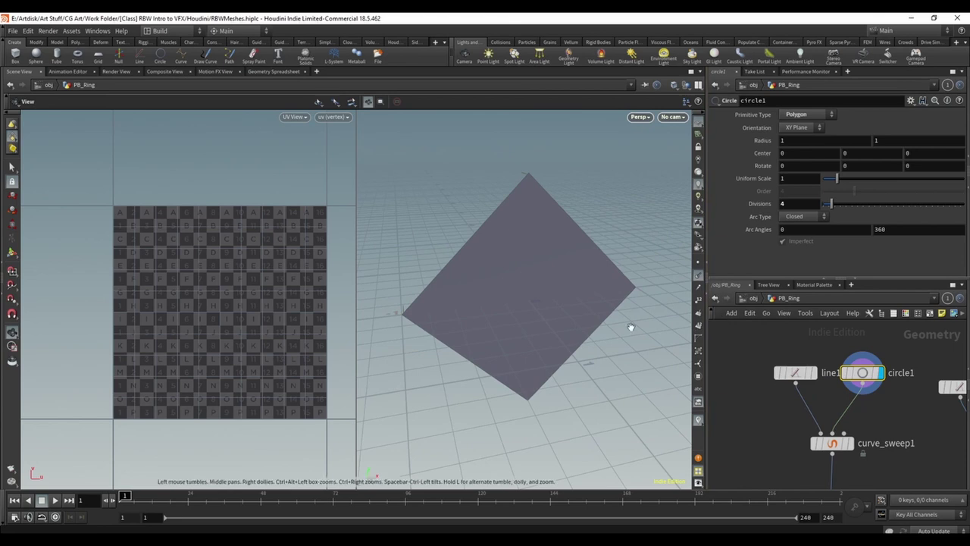
drag(629, 329, 574, 325)
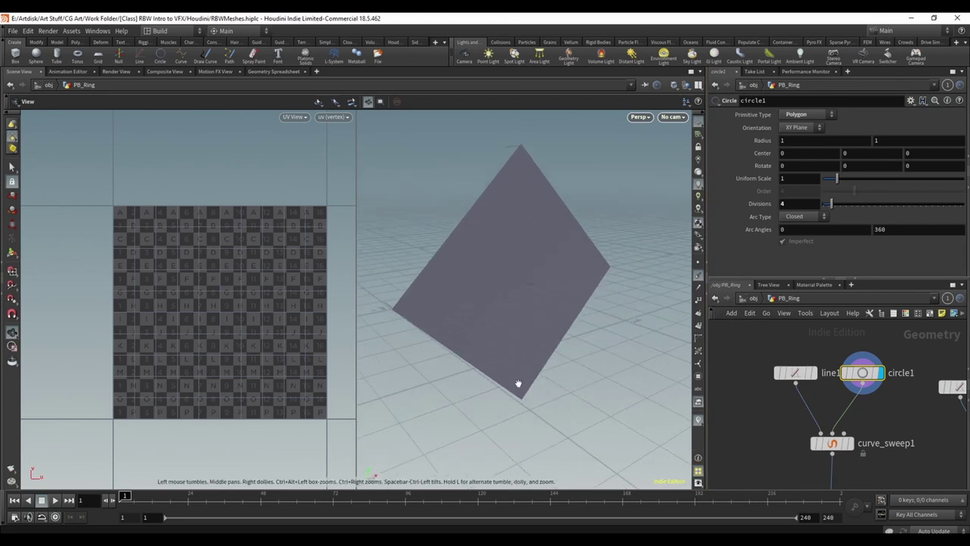
Examine the curve_sweep1 node's cross section and sweep settings, and display its swept ring and UV layout.
middle_drag(892, 414, 878, 389)
middle_drag(912, 438, 900, 418)
scroll(900, 417, down, 1)
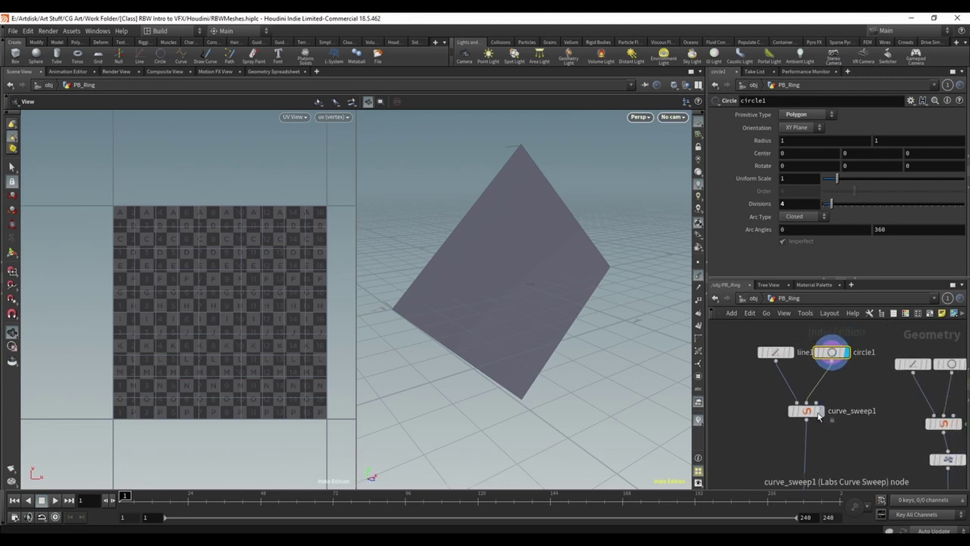
click(805, 413)
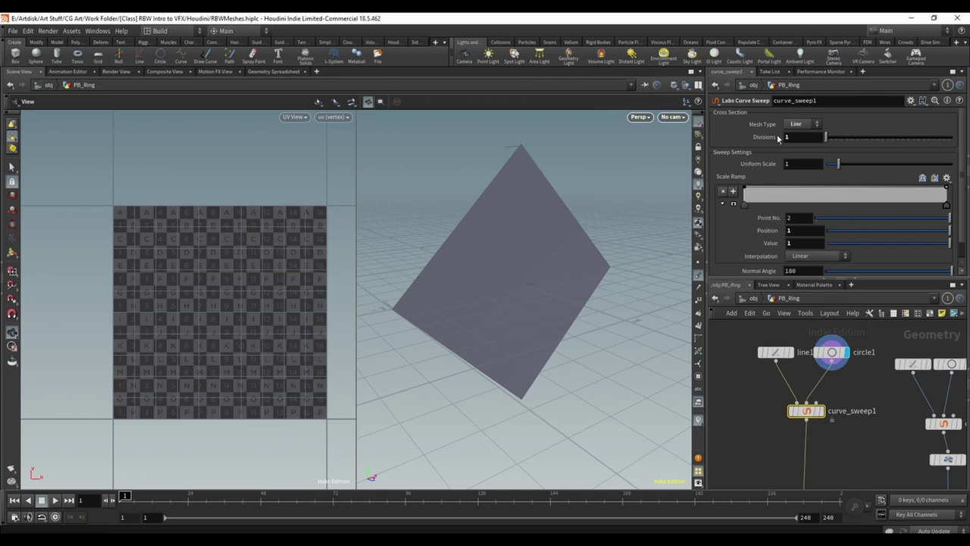
scroll(821, 210, down, 1)
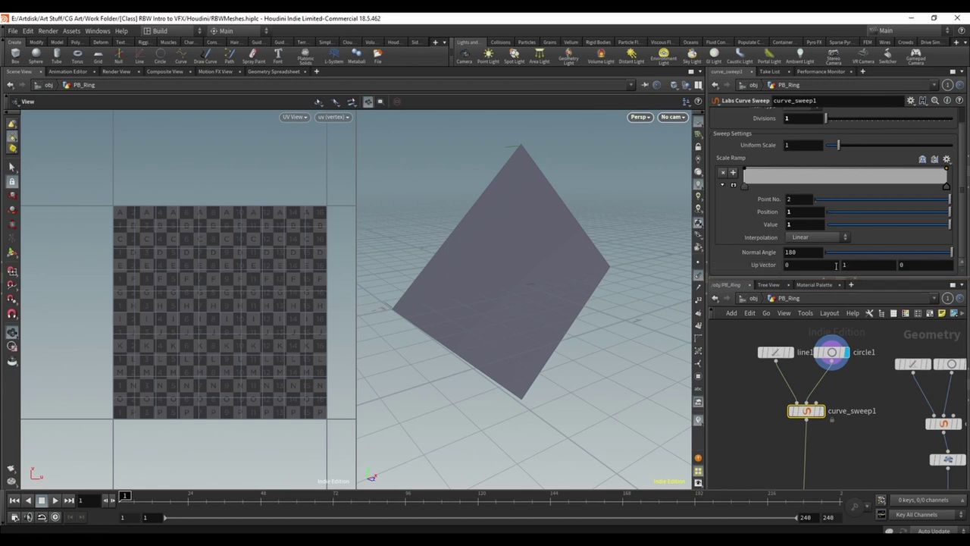
click(821, 411)
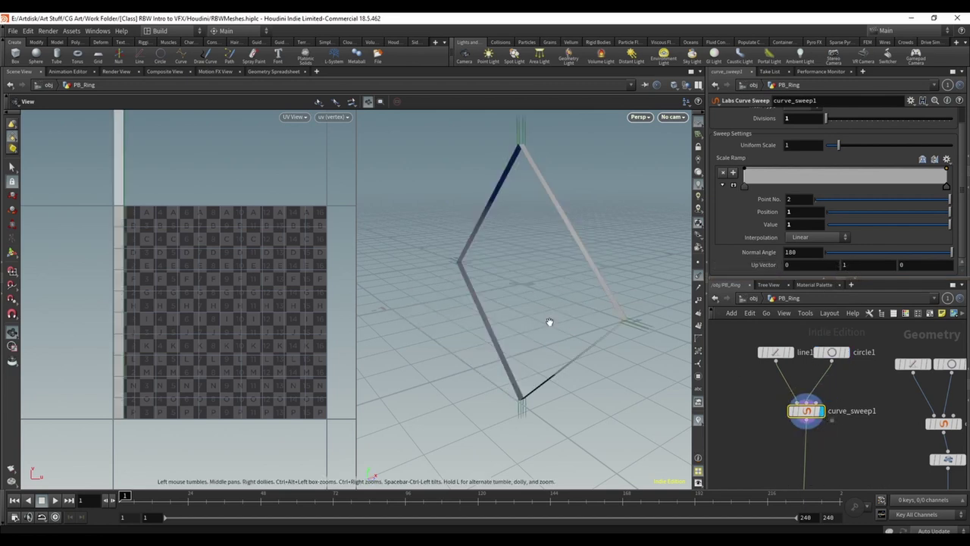
drag(549, 321, 554, 298)
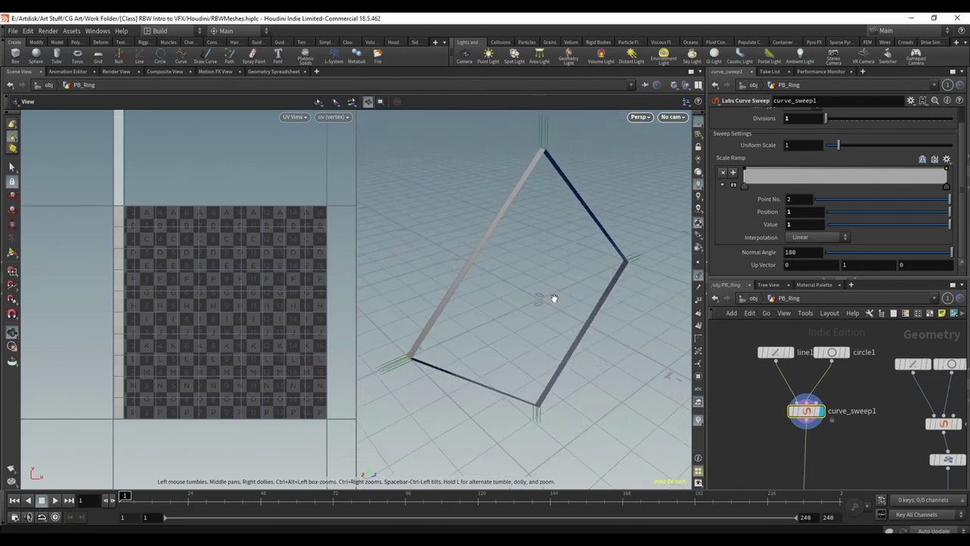
Display the uvtransform1 node and examine its rotation, scale expressions and the UV layout it gives.
scroll(841, 409, down, 5)
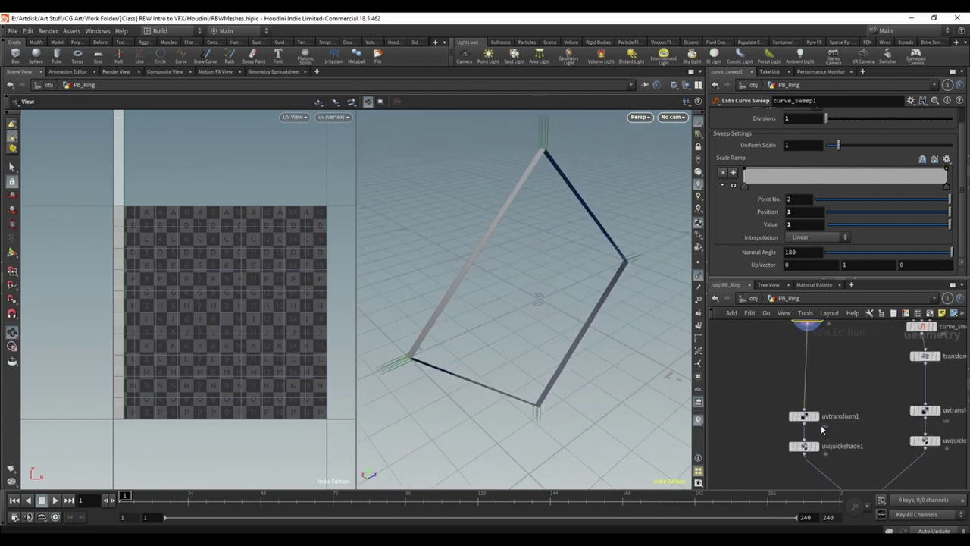
click(819, 424)
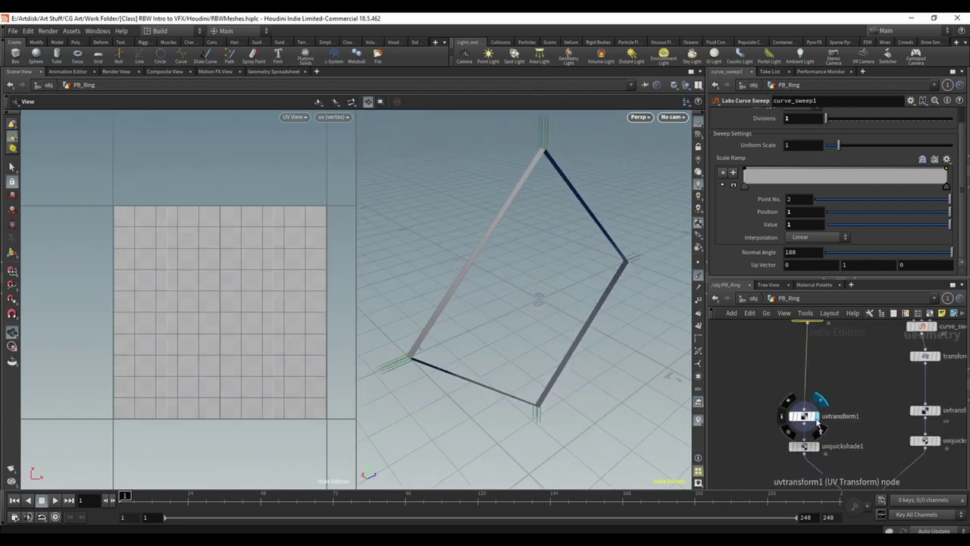
click(808, 416)
scroll(865, 392, up, 3)
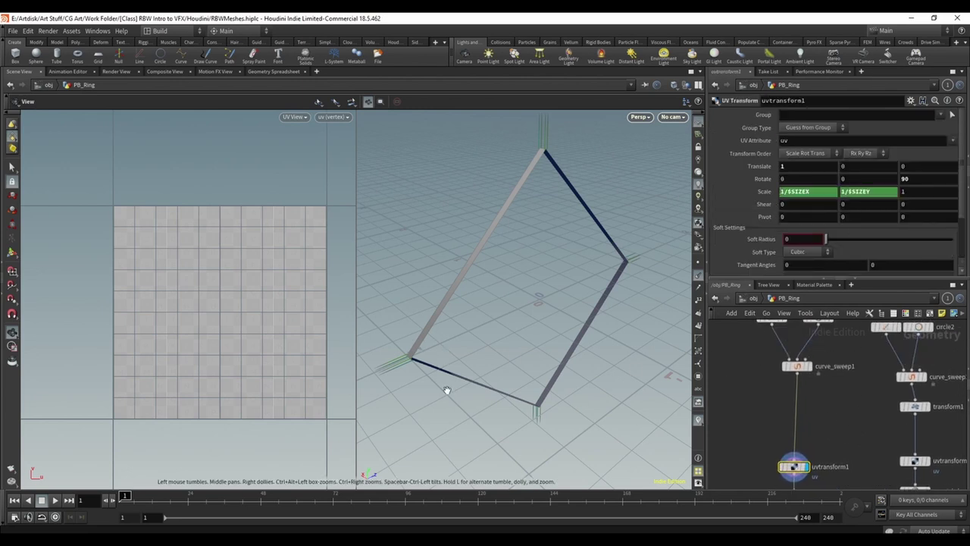
drag(506, 397, 509, 389)
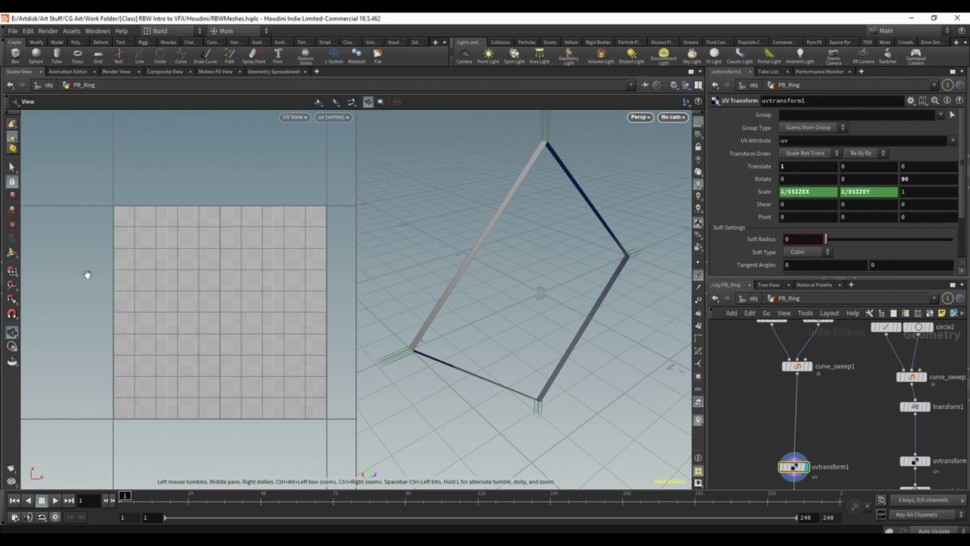
Display the uvquickshade1 node and examine the ring's surface from several angles.
middle_drag(844, 426, 839, 357)
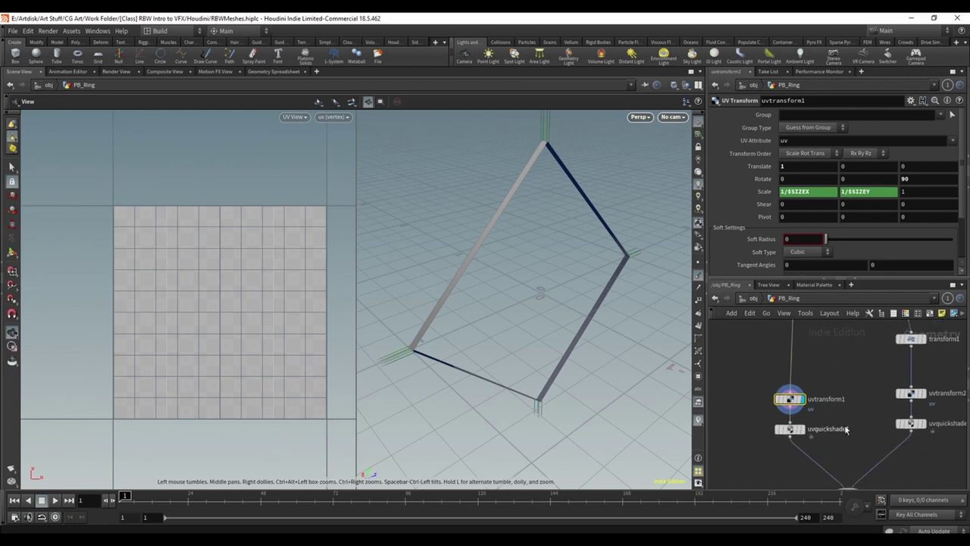
click(804, 431)
drag(559, 320, 615, 299)
scroll(617, 298, up, 5)
scroll(616, 298, down, 10)
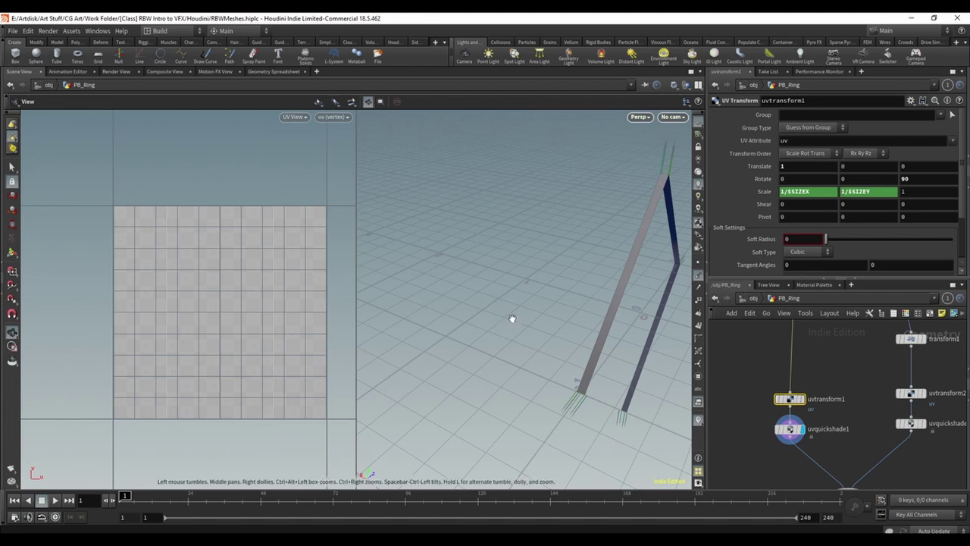
drag(510, 321, 543, 310)
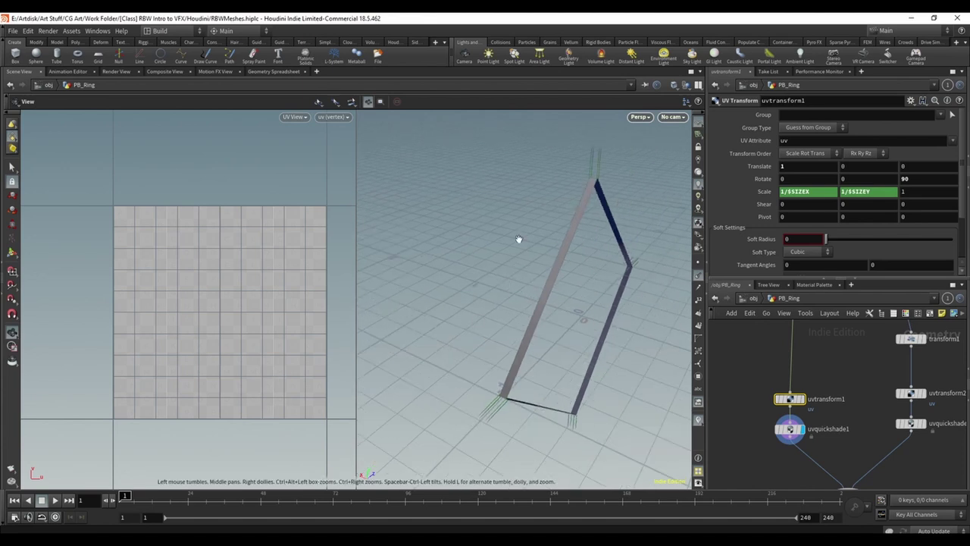
middle_drag(576, 357, 536, 342)
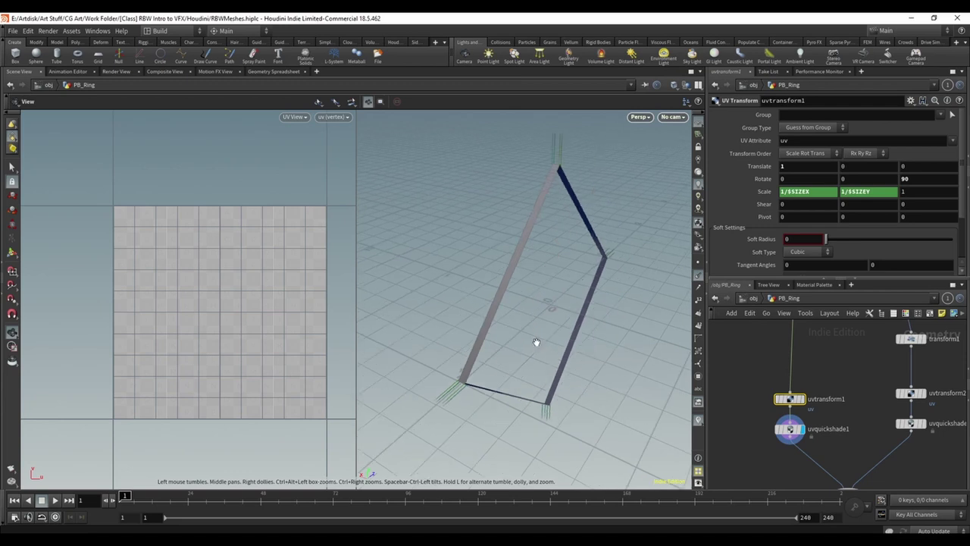
Display the curve_sweep2 node and examine its swept ring from several angles along with its UV layout.
scroll(879, 460, down, 3)
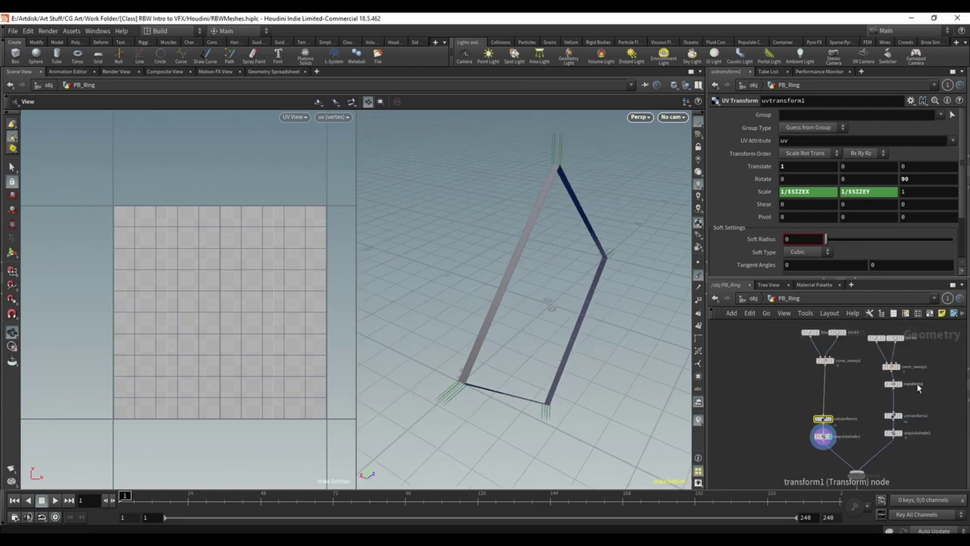
scroll(847, 400, down, 3)
scroll(846, 400, up, 3)
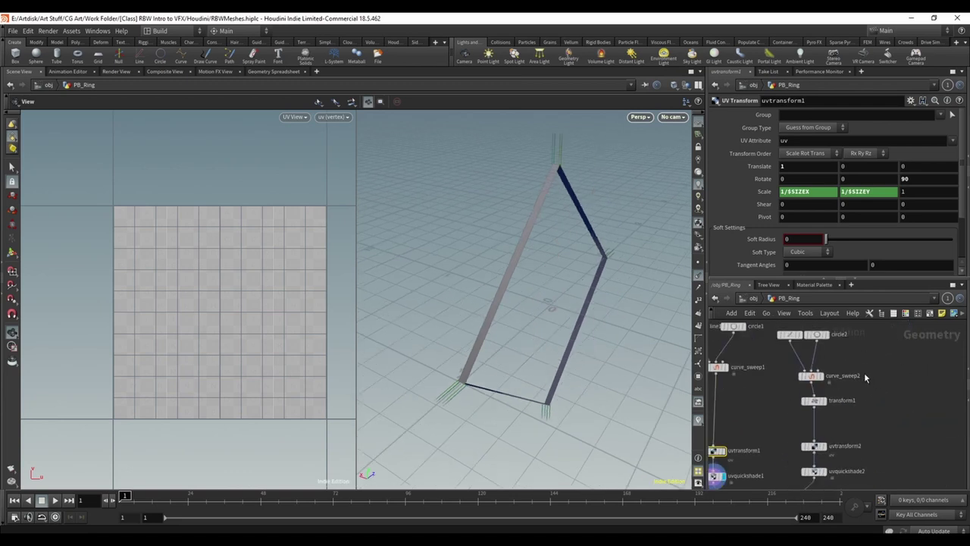
scroll(838, 379, up, 2)
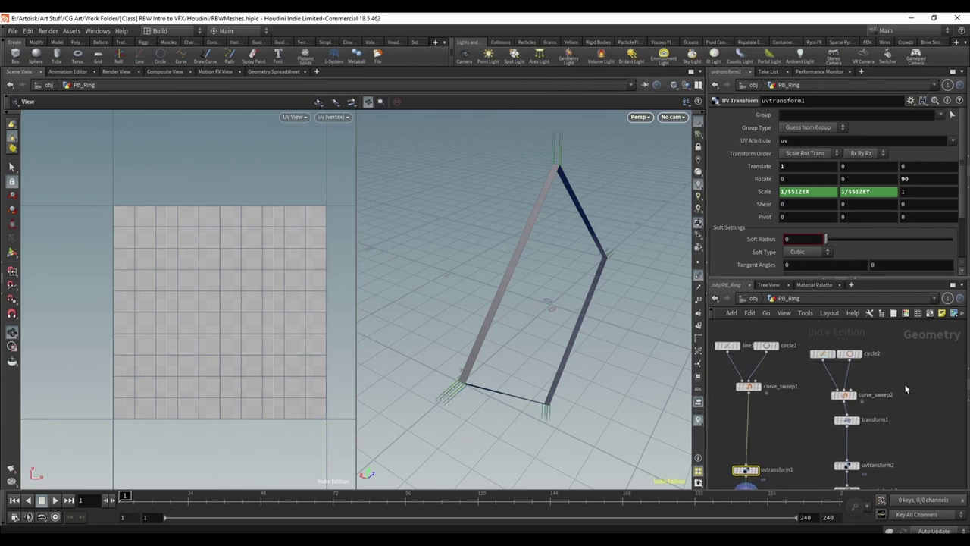
click(852, 401)
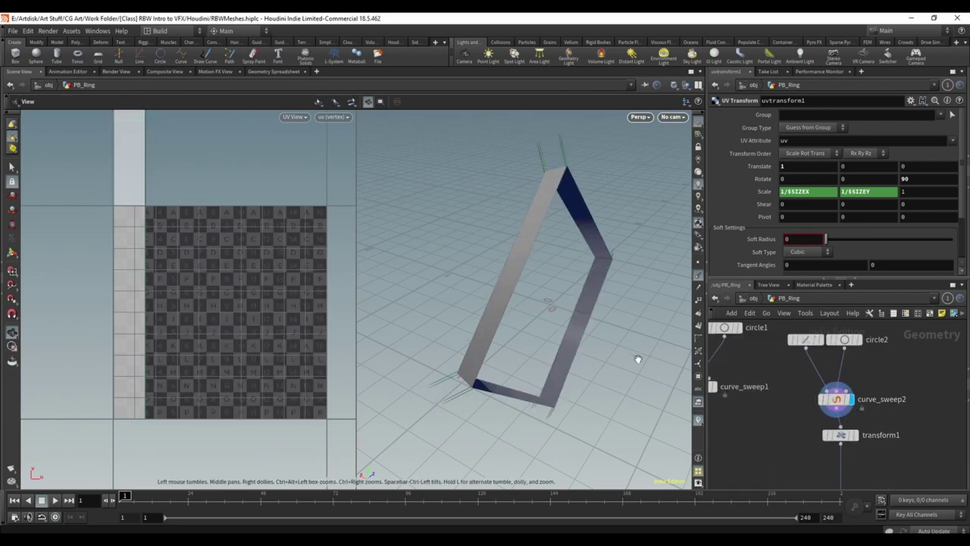
drag(639, 357, 609, 324)
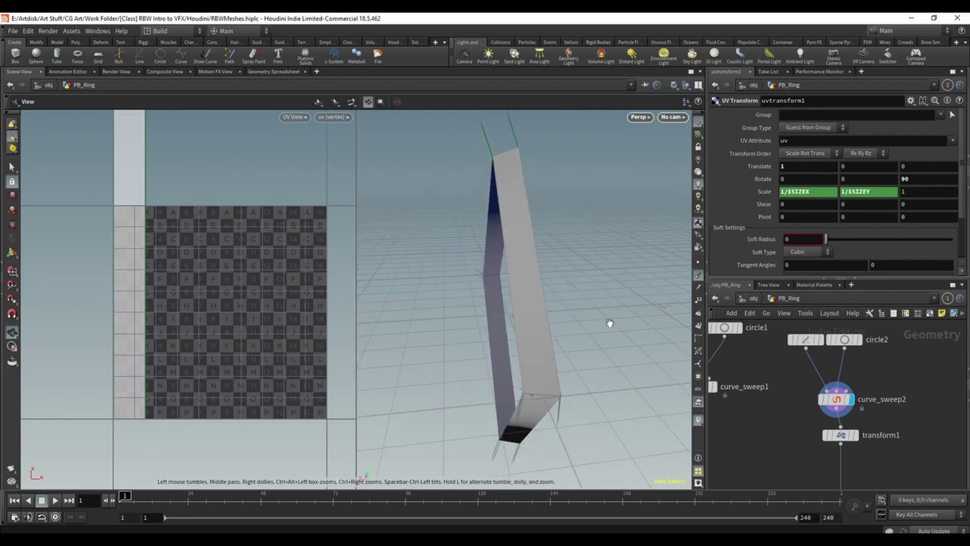
drag(609, 332, 527, 289)
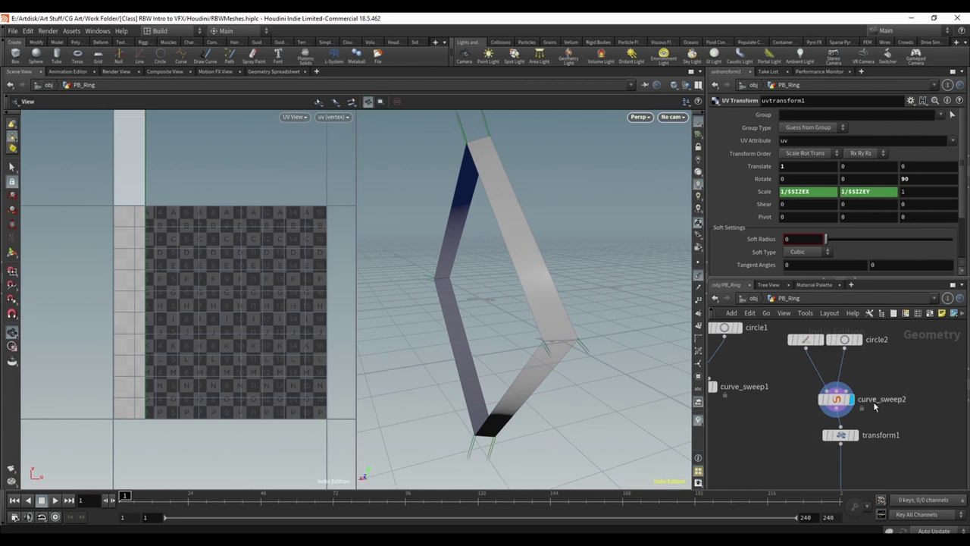
Display the transform1 node and examine its scale values and the flattened ring they give.
drag(844, 437, 839, 437)
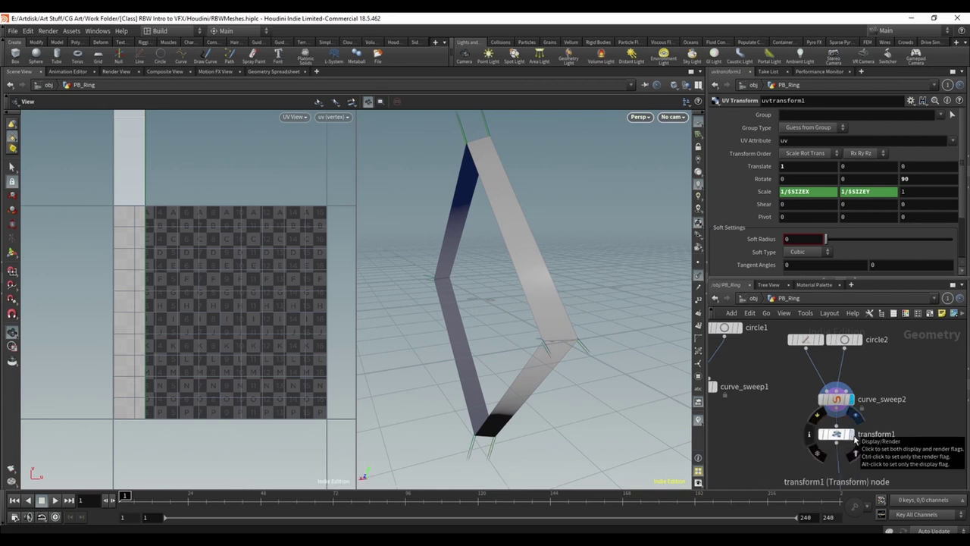
click(855, 440)
drag(569, 301, 617, 316)
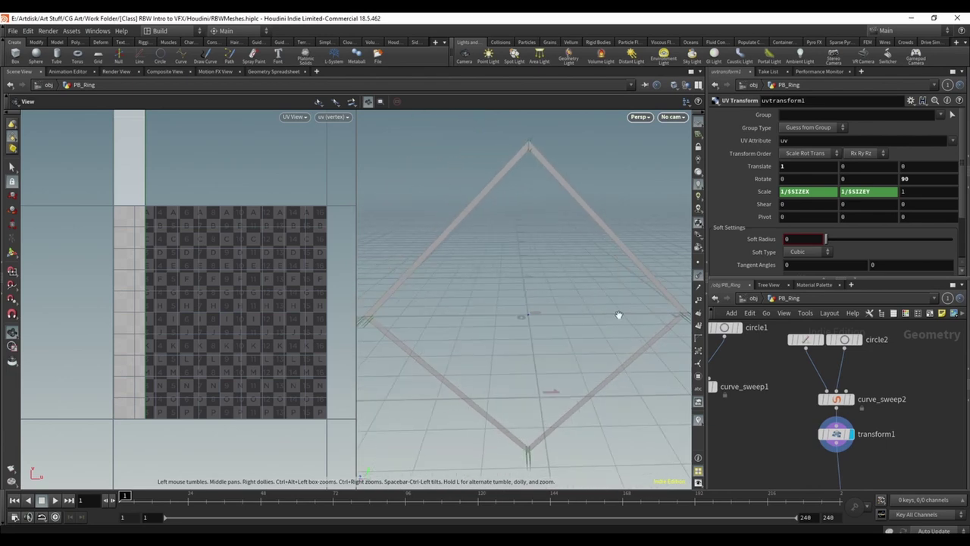
click(836, 434)
drag(617, 399, 596, 379)
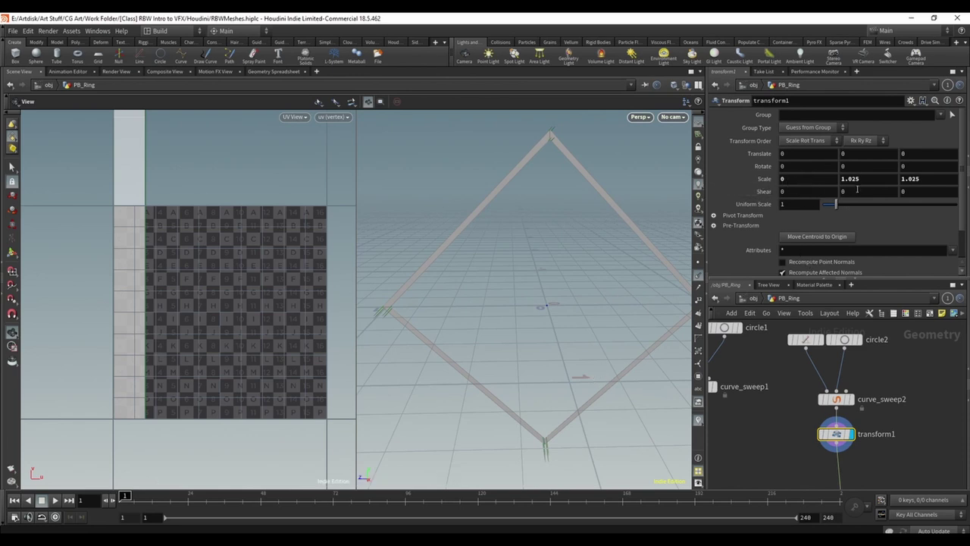
Show curve_sweep1 as a template overlay and compare its ring with the flattened transform1 ring up close.
scroll(792, 404, down, 4)
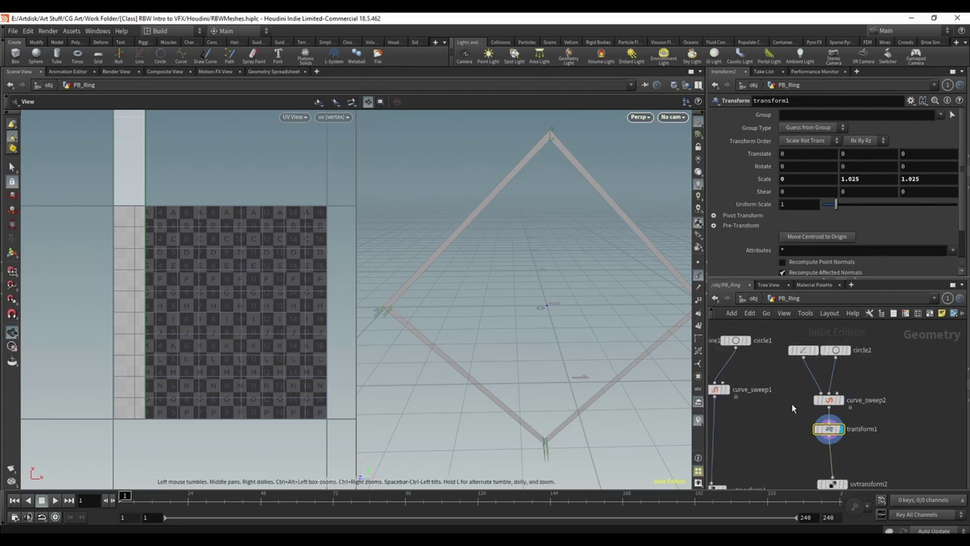
middle_drag(792, 403, 824, 464)
scroll(764, 454, up, 3)
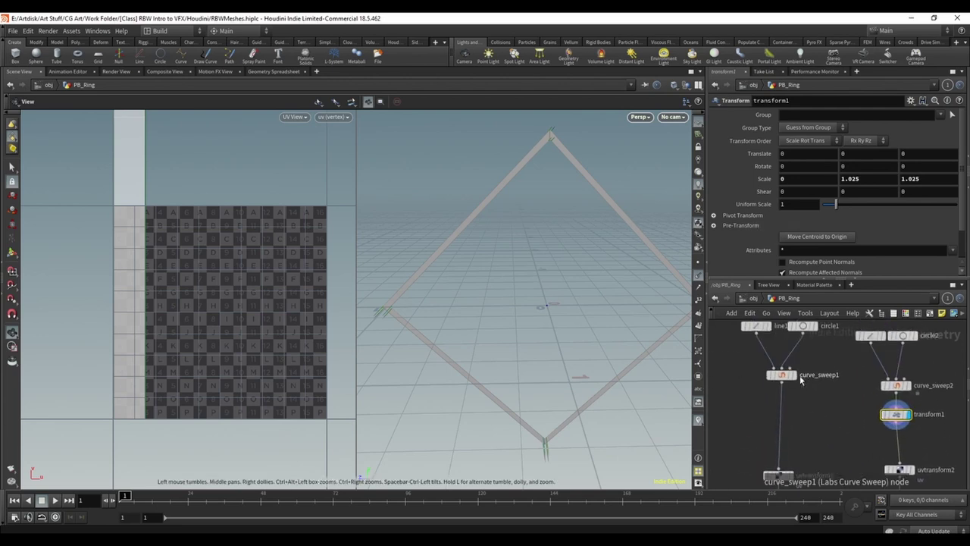
click(799, 392)
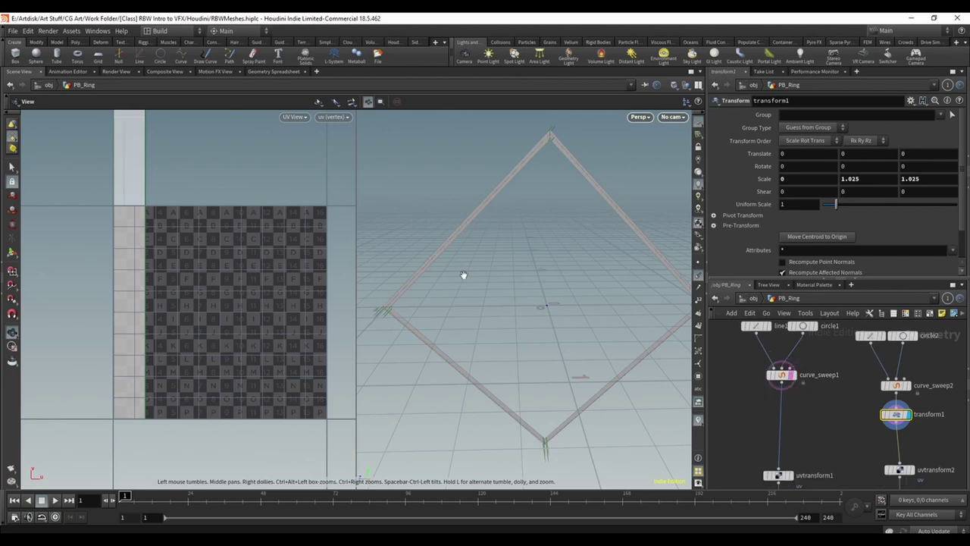
drag(463, 275, 614, 260)
scroll(594, 231, up, 4)
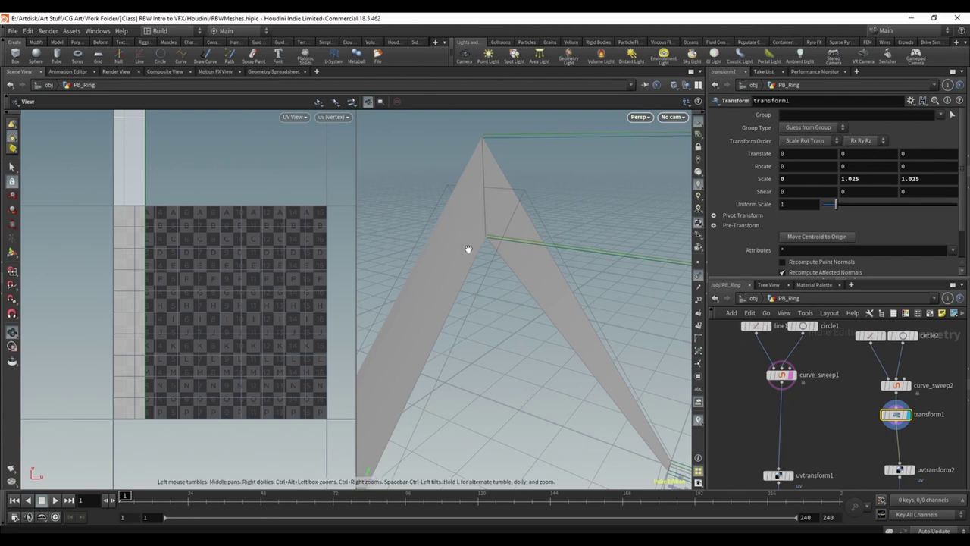
mouse_move(542, 261)
mouse_down()
mouse_move(550, 260)
mouse_move(495, 263)
mouse_move(535, 260)
mouse_move(587, 336)
mouse_move(523, 316)
mouse_move(526, 268)
mouse_up()
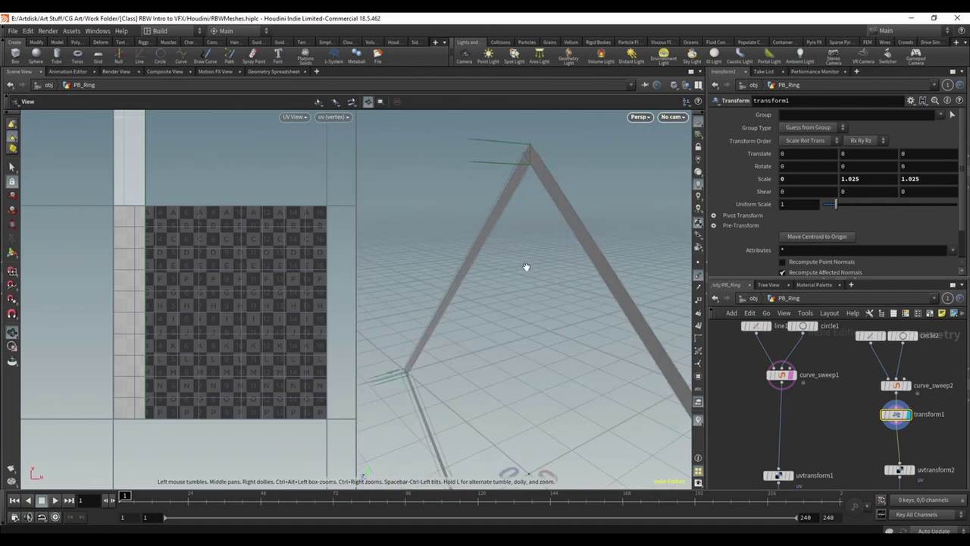
Display the uvtransform2 node and examine its translate, rotate and scale settings and the UV layout.
scroll(526, 269, down, 2)
scroll(871, 432, down, 3)
scroll(875, 378, up, 2)
middle_drag(901, 439, 903, 359)
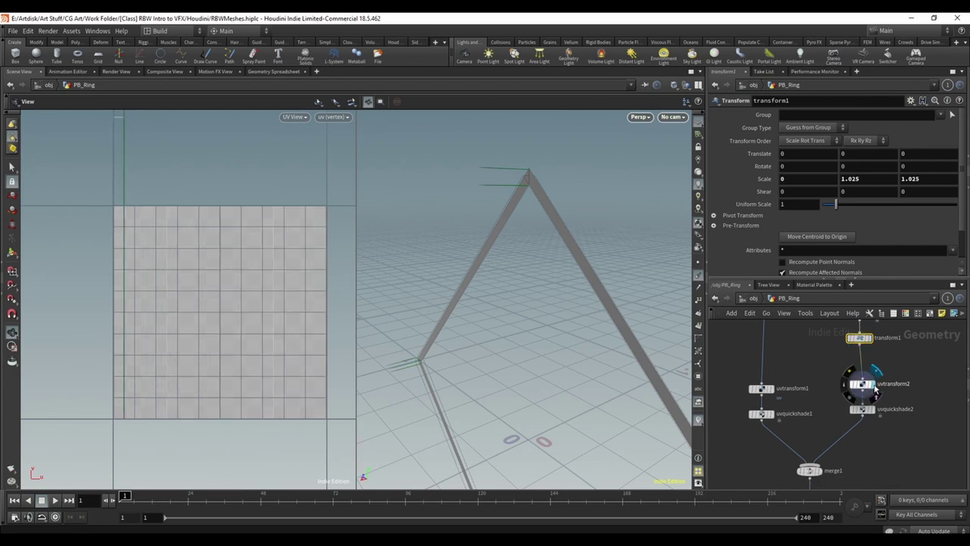
click(873, 385)
click(862, 384)
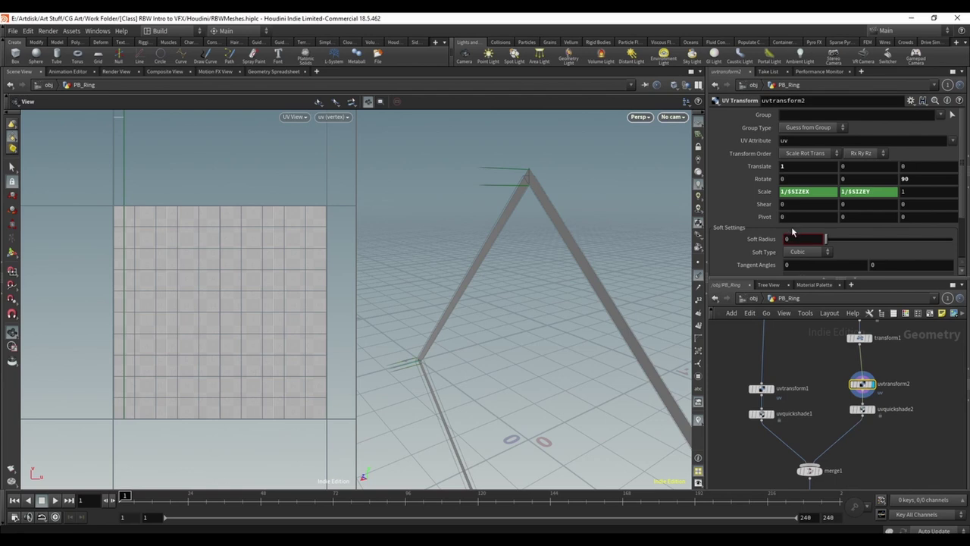
Display the merge1 node and examine its inputs and the two combined rings from several angles.
scroll(880, 429, down, 1)
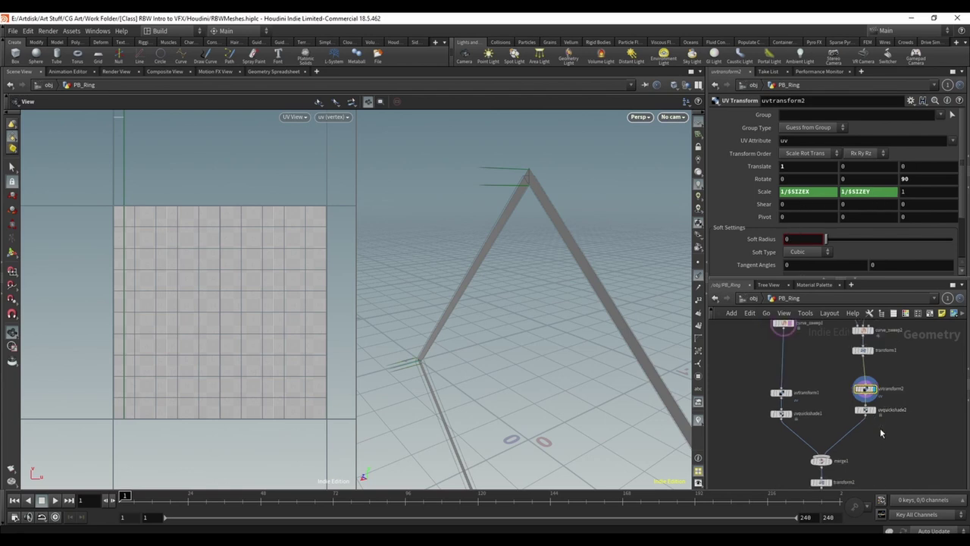
scroll(880, 429, up, 2)
scroll(880, 429, down, 2)
middle_drag(880, 441, 879, 412)
scroll(853, 430, up, 1)
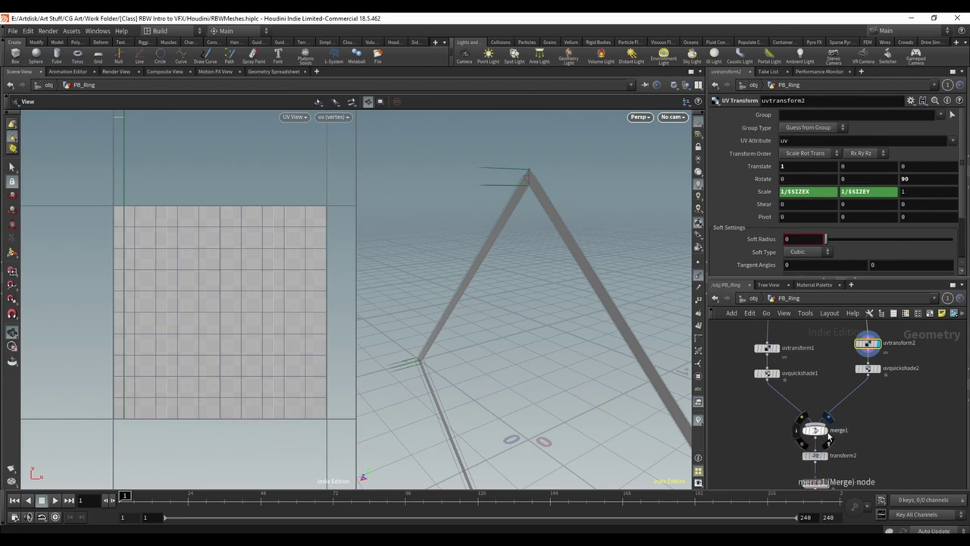
click(825, 430)
click(815, 431)
alt+drag(563, 359, 606, 348)
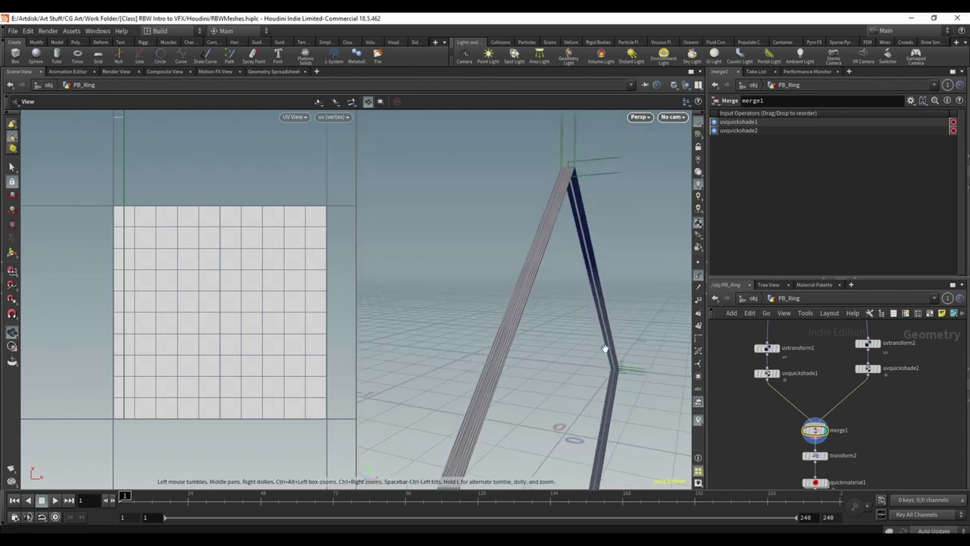
drag(599, 289, 579, 303)
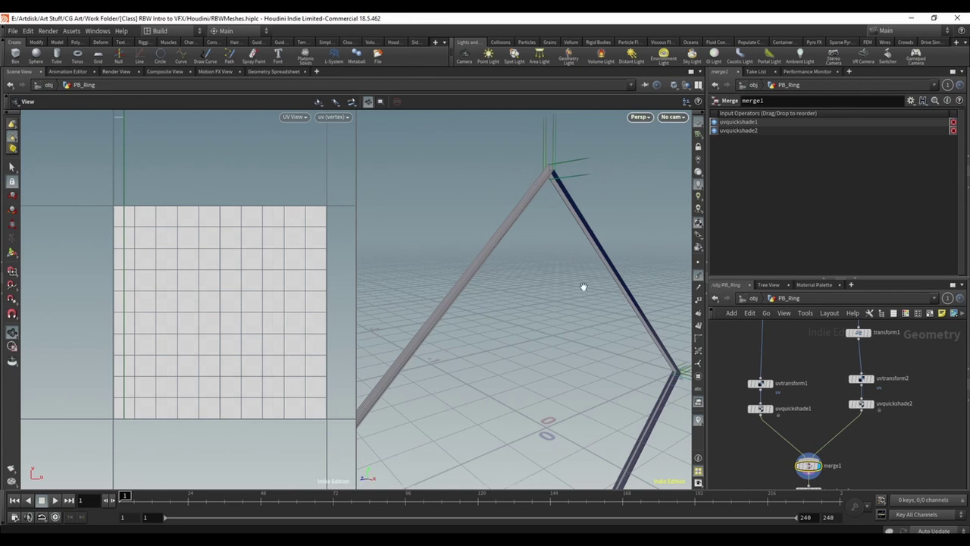
drag(583, 285, 453, 353)
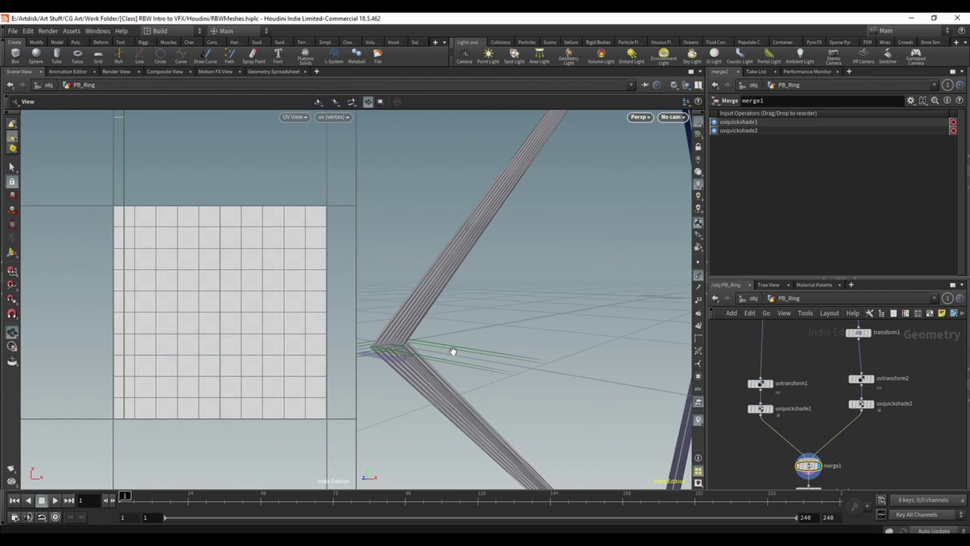
Display the transform2 node, frame the enlarged ring in the 3D view and examine the uniform scale setting.
scroll(860, 435, down, 3)
middle_drag(868, 444, 877, 388)
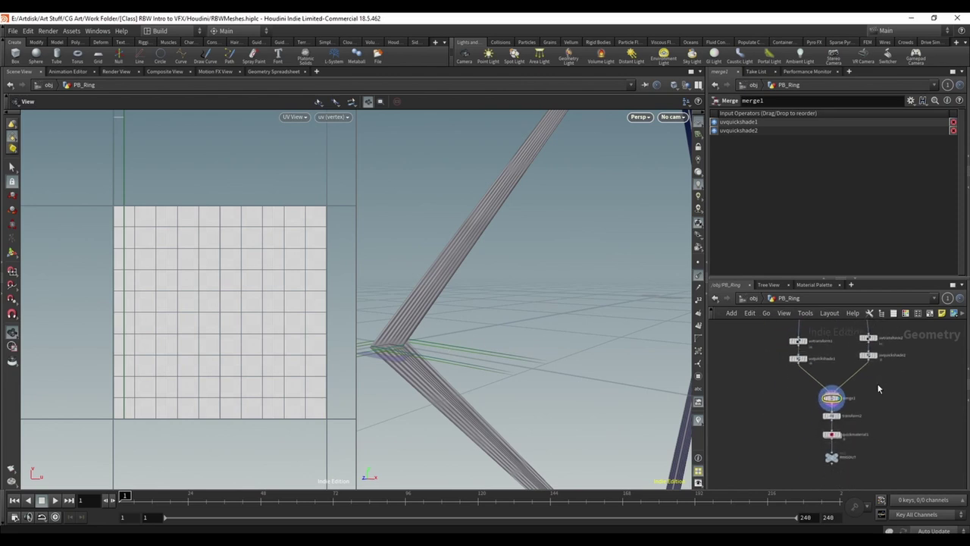
scroll(862, 426, up, 5)
drag(687, 392, 517, 385)
scroll(523, 384, down, 5)
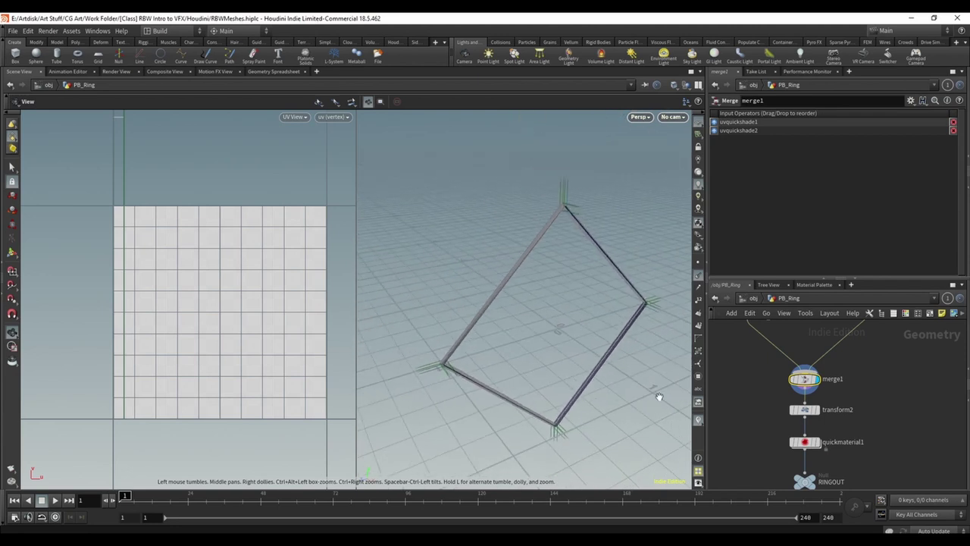
click(819, 412)
click(810, 413)
scroll(604, 380, down, 10)
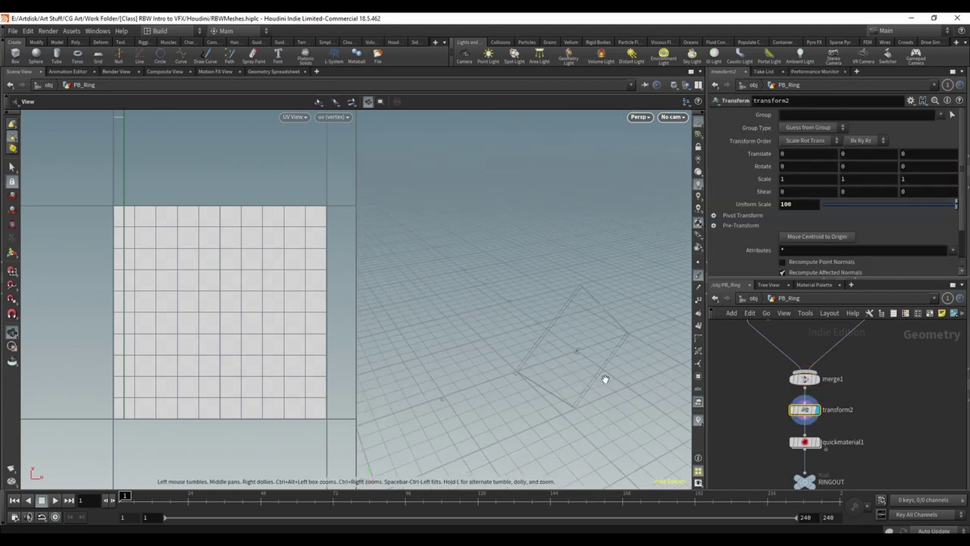
key(f)
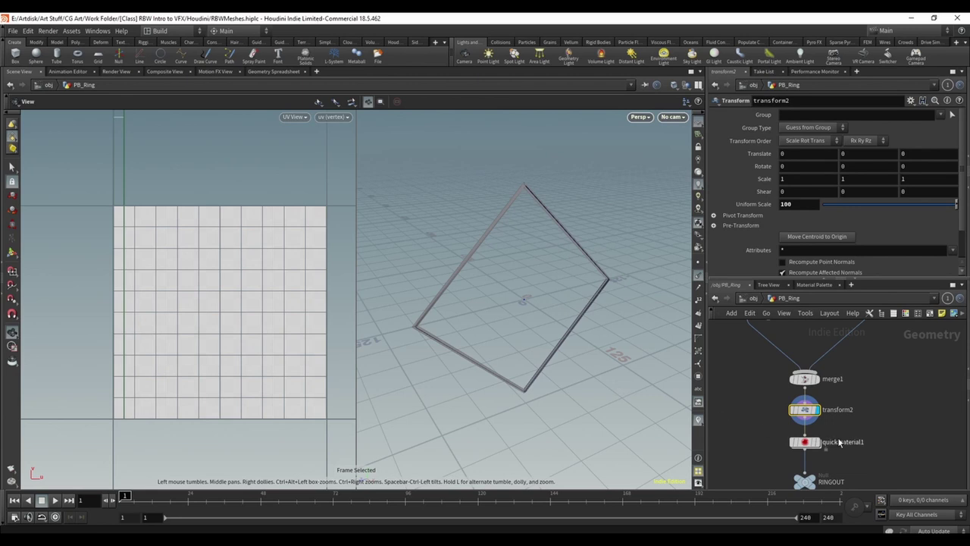
Examine the quickmaterial1 node's material type and name, and inspect the combined ring from several angles.
scroll(821, 447, up, 1)
click(817, 444)
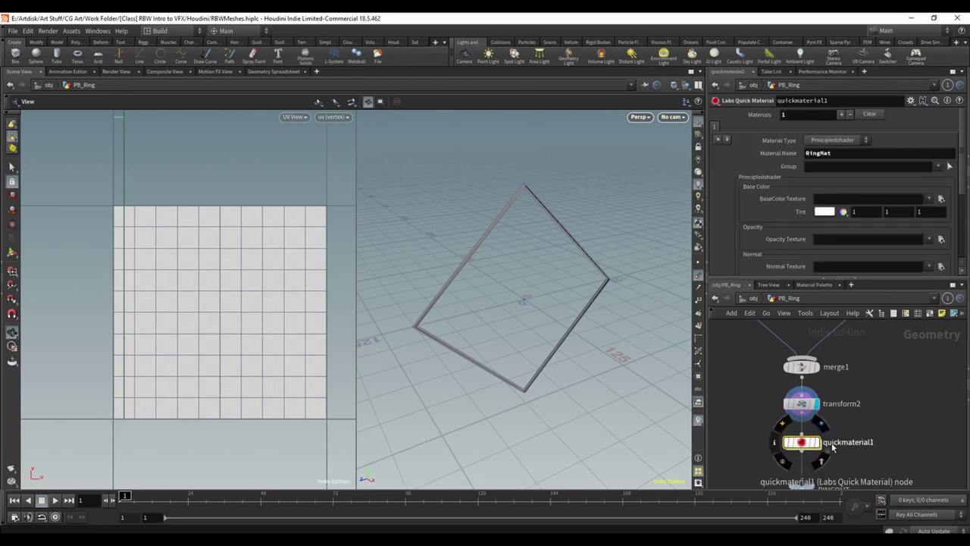
middle_drag(901, 438, 907, 418)
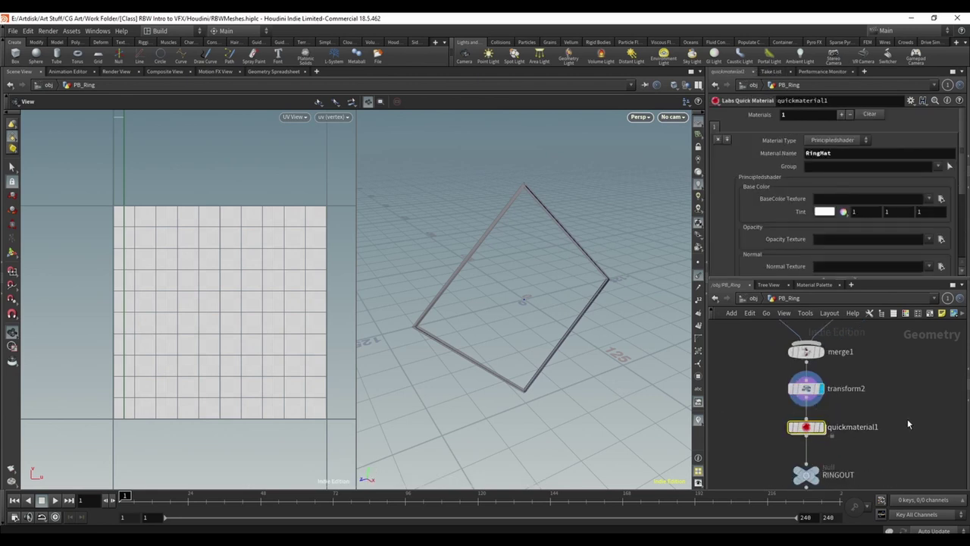
drag(629, 331, 539, 282)
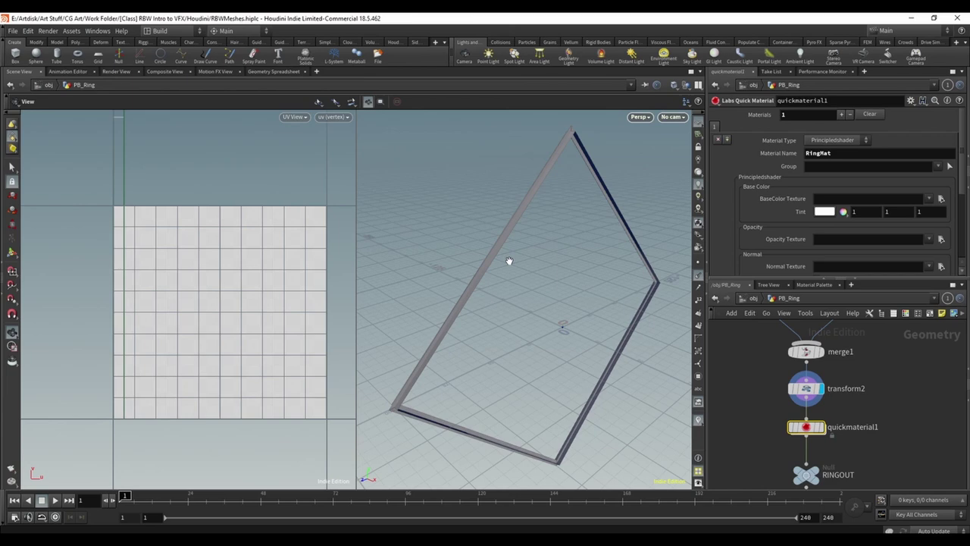
right_drag(509, 258, 491, 294)
drag(491, 294, 511, 275)
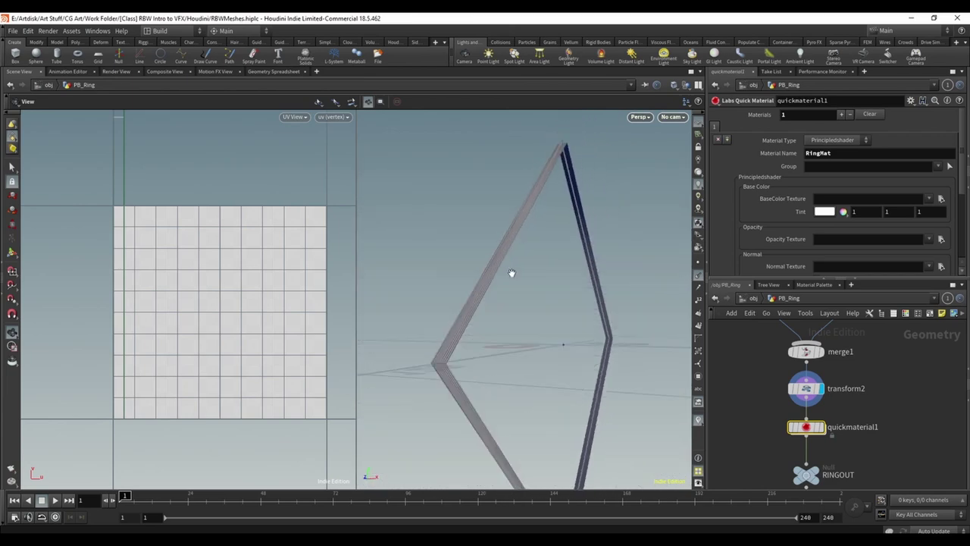
right_drag(511, 275, 467, 322)
drag(391, 397, 431, 401)
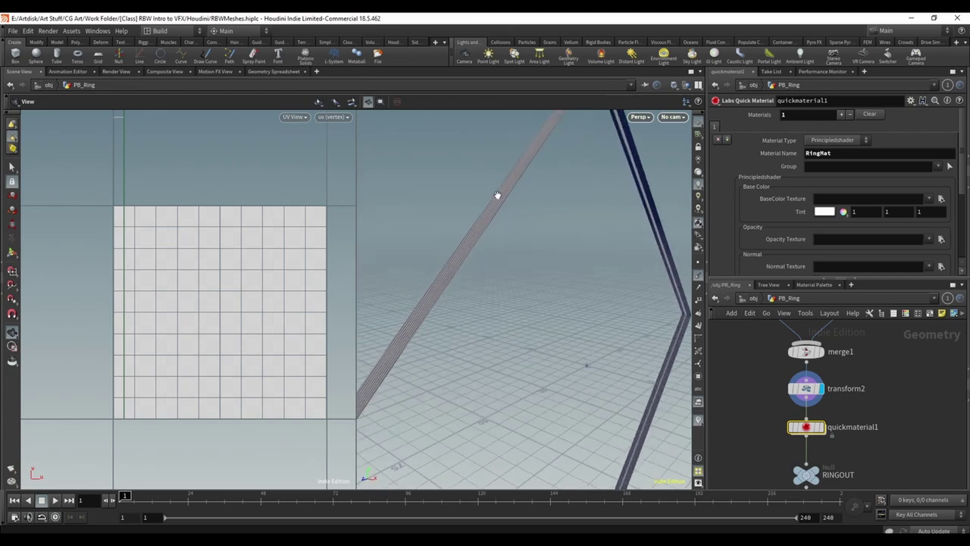
drag(497, 196, 583, 315)
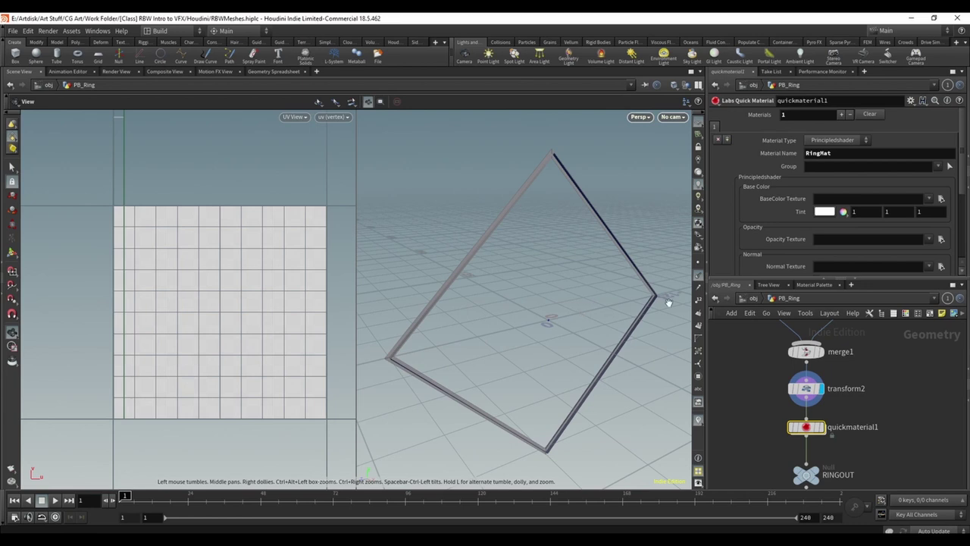
Display the RINGOUT null and examine the final ring mesh with its material.
middle_drag(877, 444, 880, 407)
click(825, 423)
scroll(638, 366, down, 3)
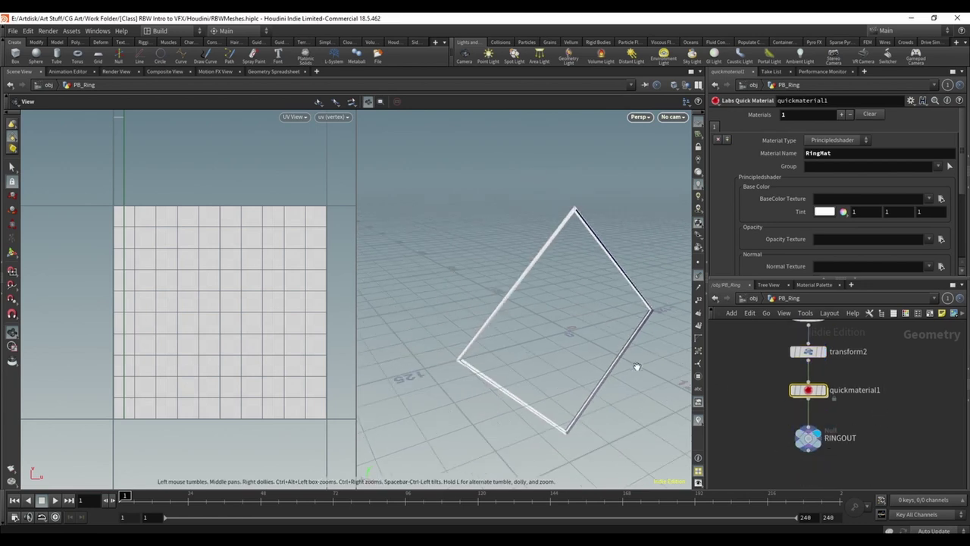
mouse_move(636, 367)
mouse_down()
mouse_move(642, 386)
mouse_move(626, 371)
mouse_up()
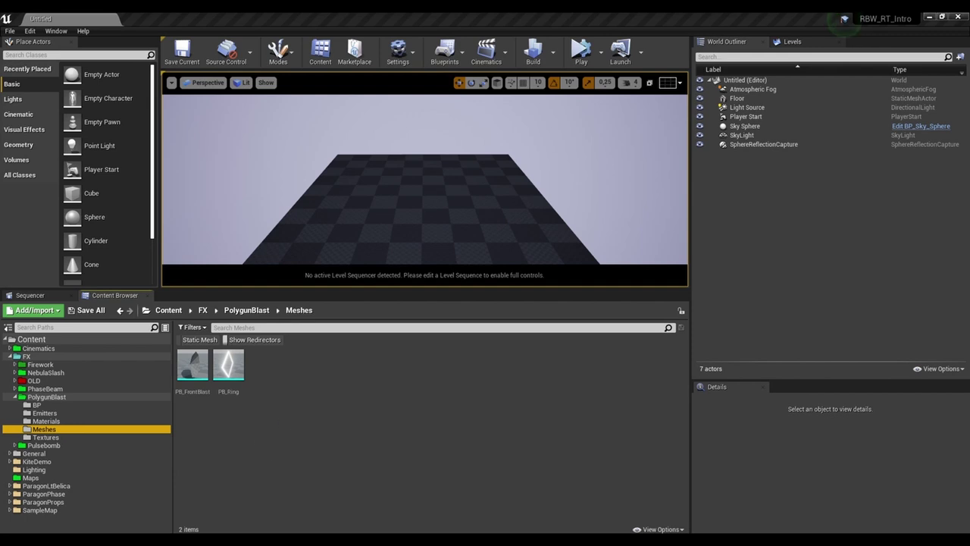
Open the FBX import options for the PB_GroundWave mesh, examine the mesh, transform and material settings, and cancel the import.
drag(366, 410, 366, 404)
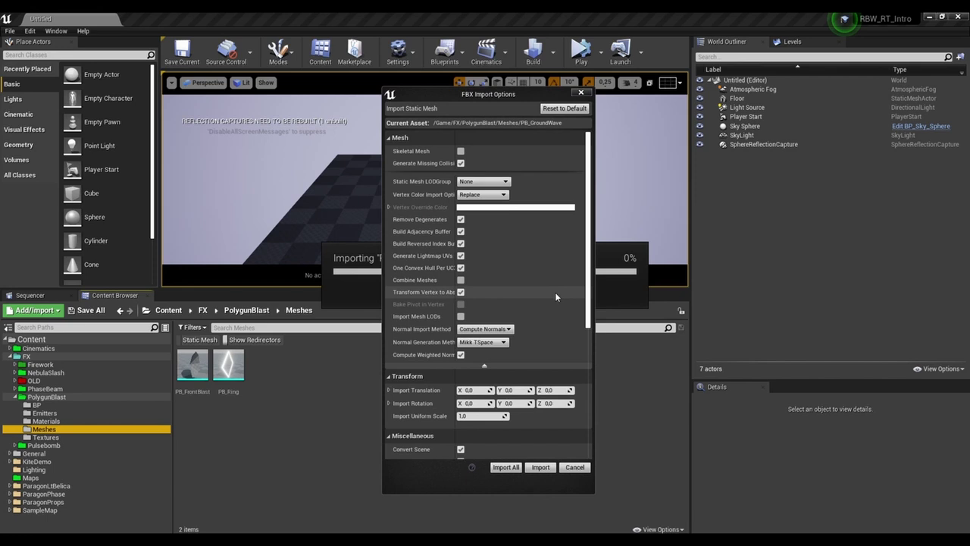
scroll(554, 292, down, 5)
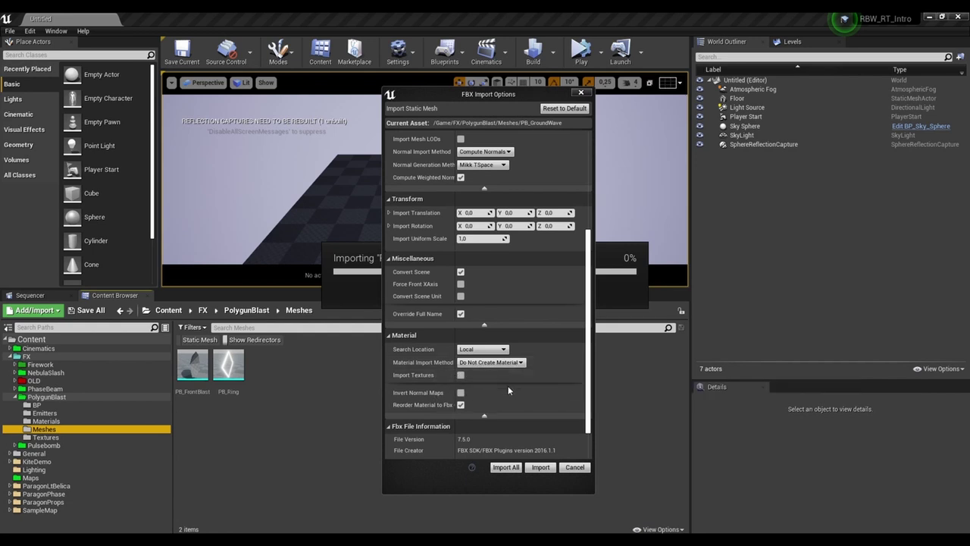
scroll(516, 388, up, 5)
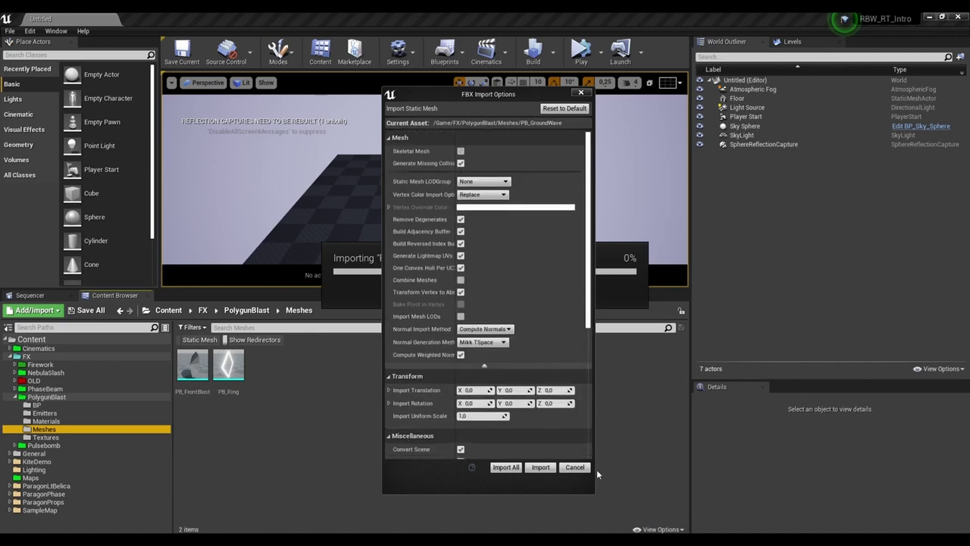
click(575, 467)
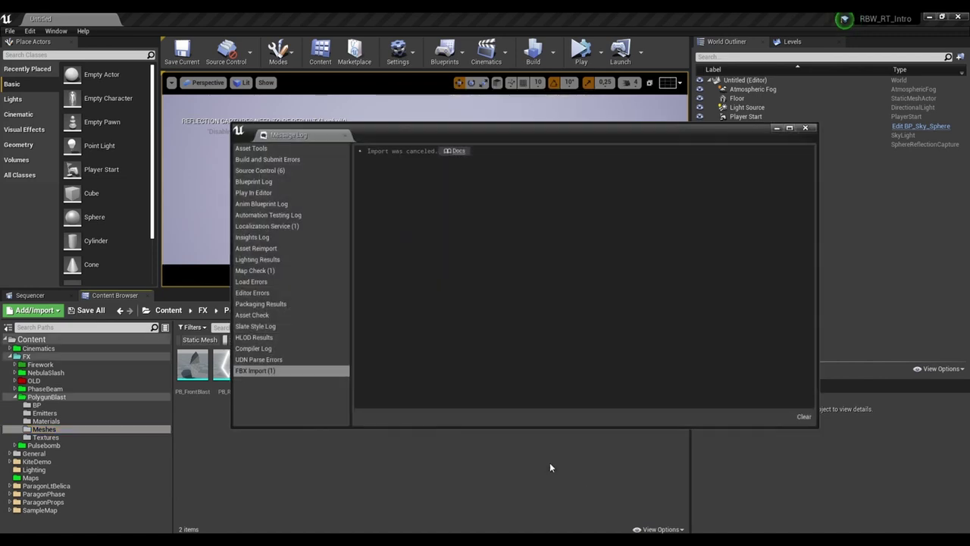
click(805, 127)
Bring up the T_GunFlashSpark_M texture and examine its compression, maximum size, sRGB and texture group settings.
mouse_move(806, 541)
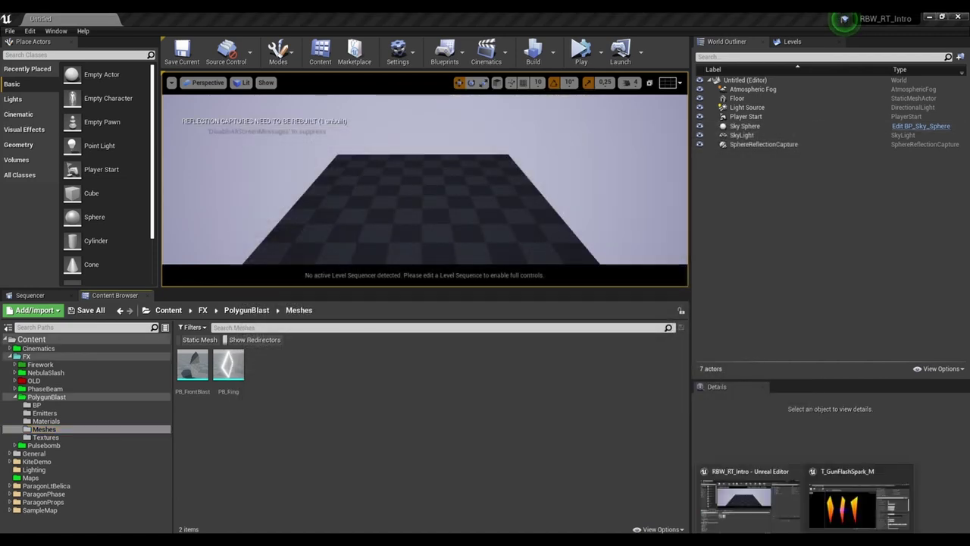
click(840, 506)
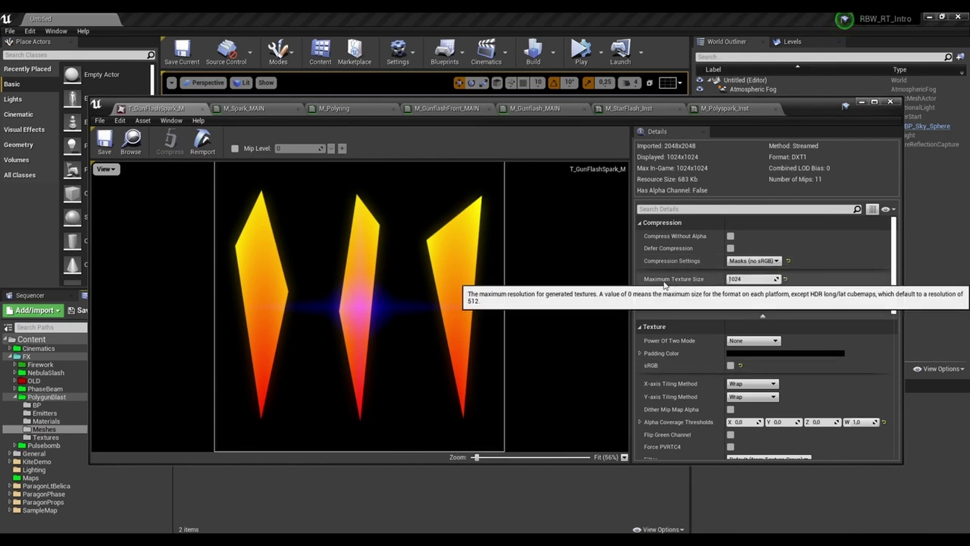
scroll(784, 344, down, 5)
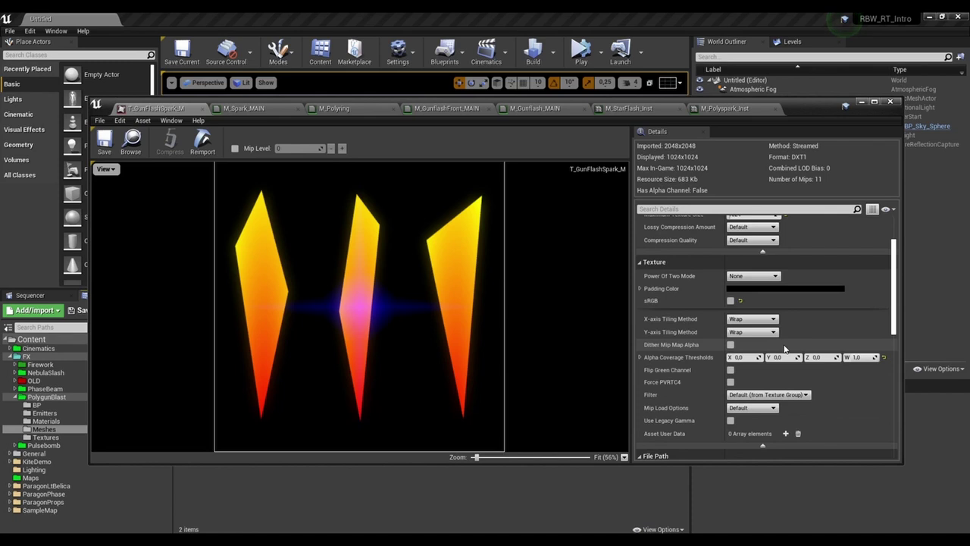
scroll(784, 345, up, 4)
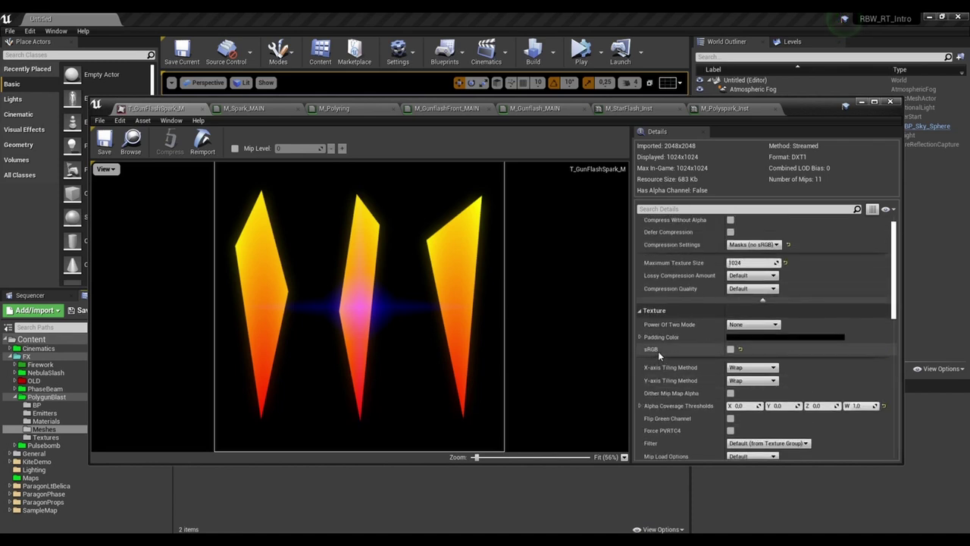
scroll(658, 351, down, 4)
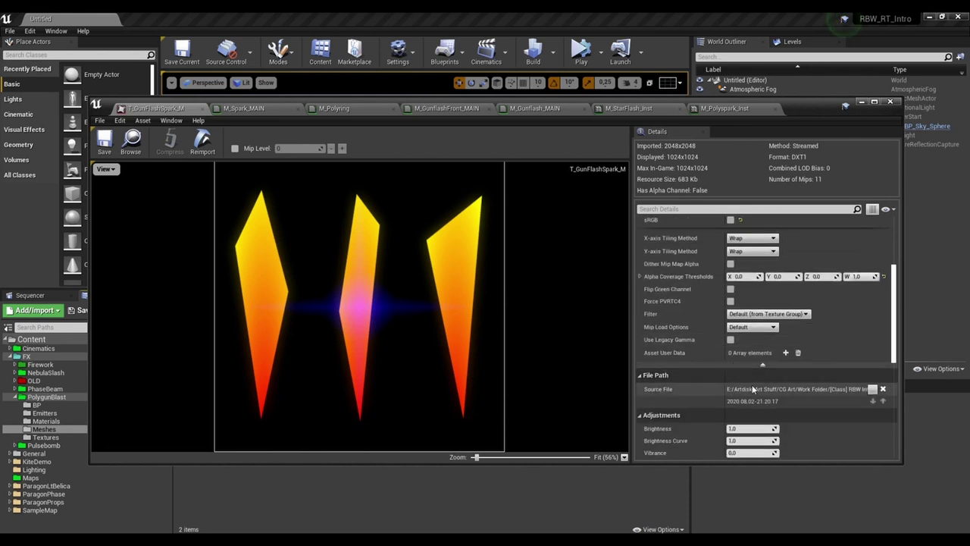
scroll(755, 384, down, 2)
scroll(754, 385, down, 6)
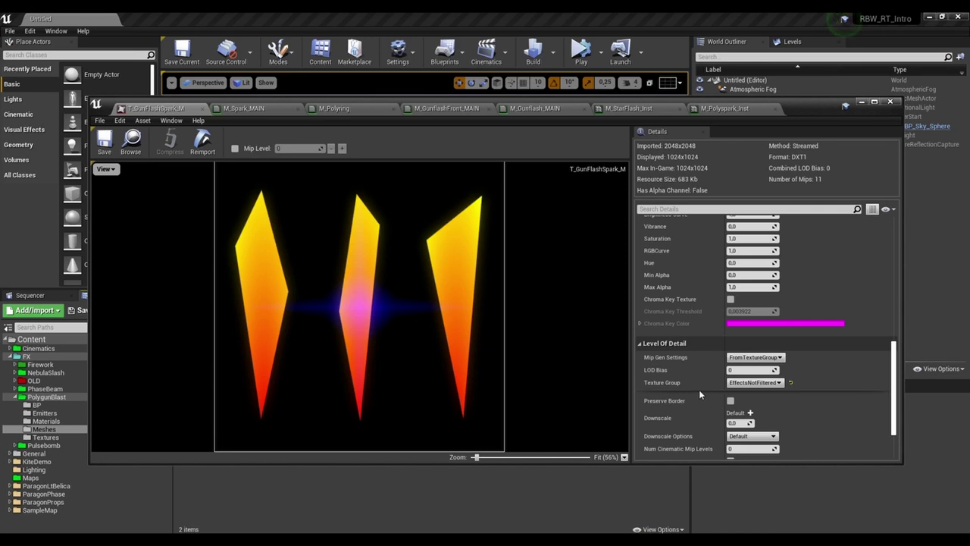
scroll(699, 390, up, 1)
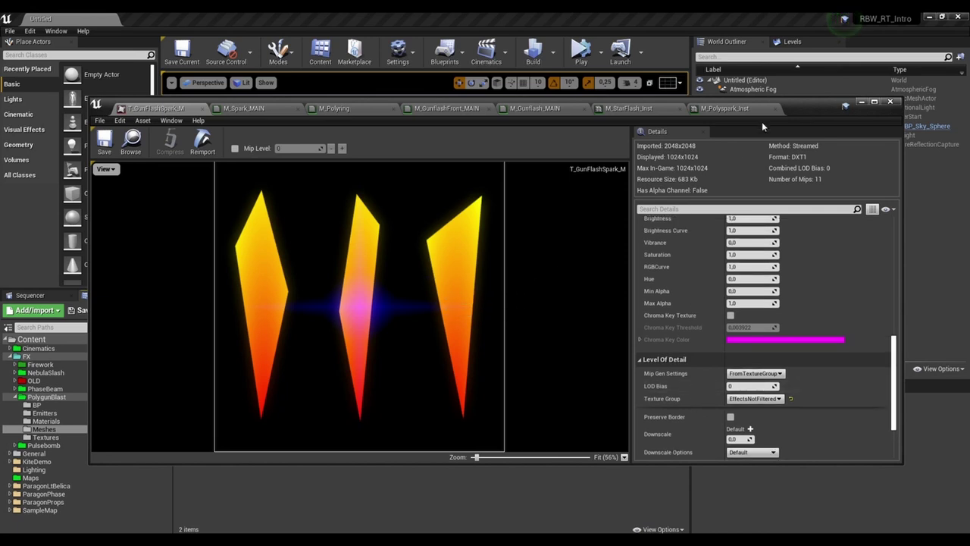
Show the PolygonBlast Textures folder in the content browser and maximize the texture editor window.
drag(201, 104, 497, 74)
click(45, 438)
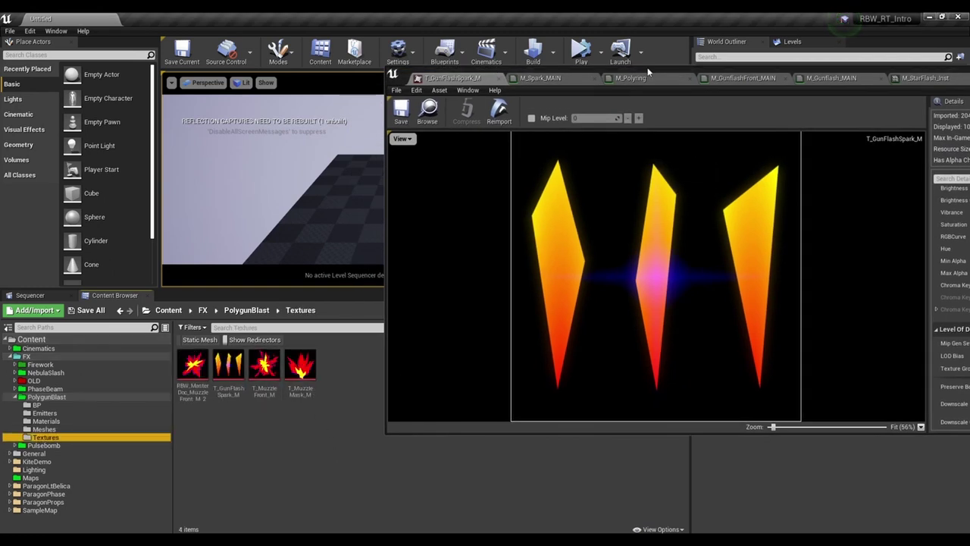
drag(648, 71, 469, 85)
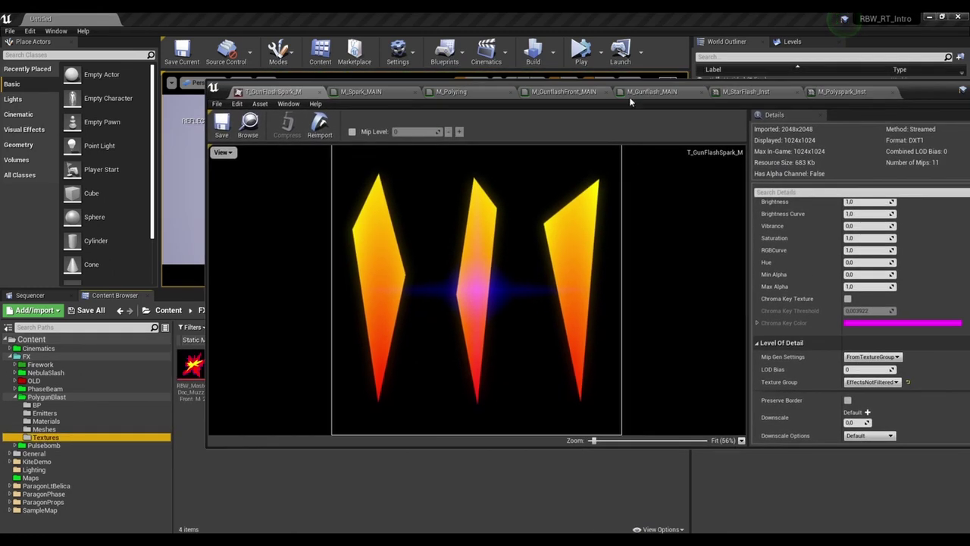
drag(914, 97, 871, 97)
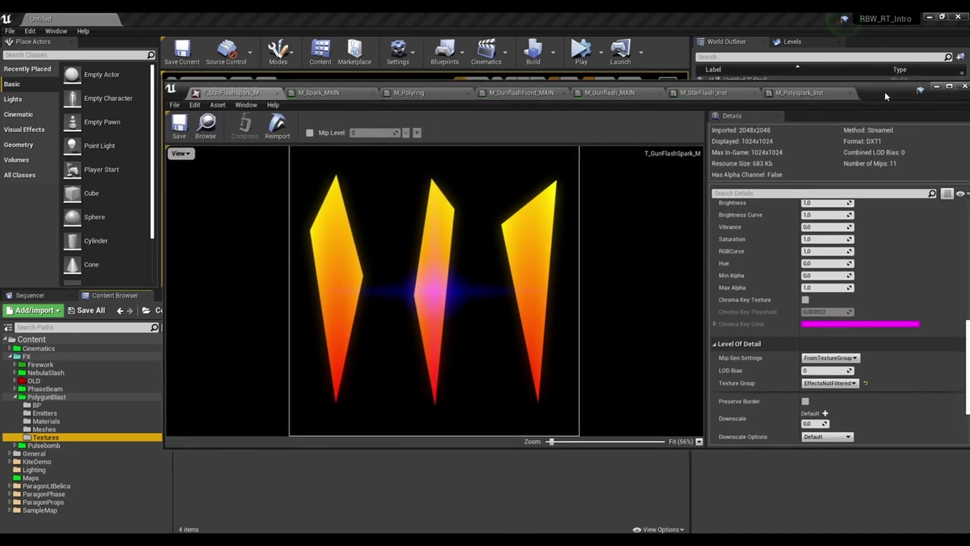
double_click(885, 91)
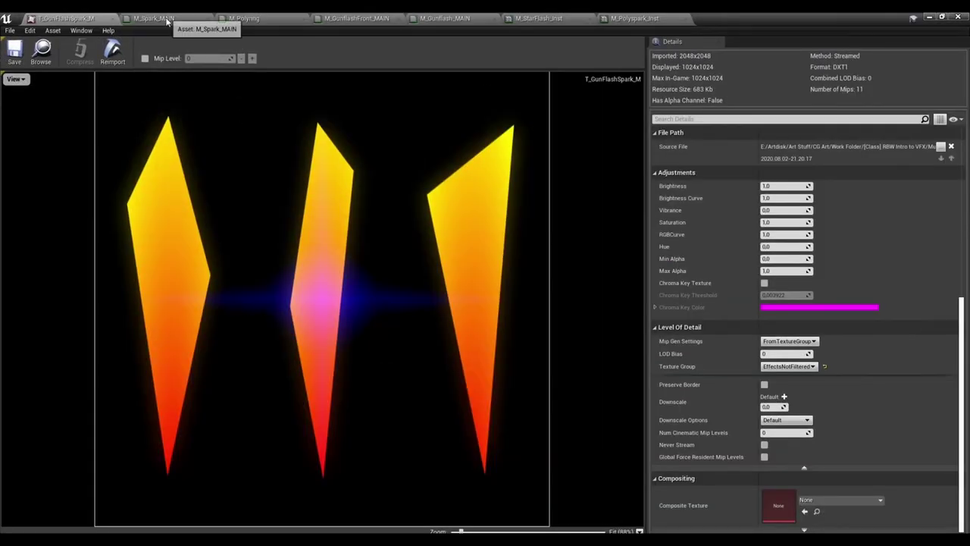
Examine the M_Spark_MAIN material graph alongside its M_StarFlash_Inst material instance.
click(168, 23)
right_drag(458, 360, 391, 350)
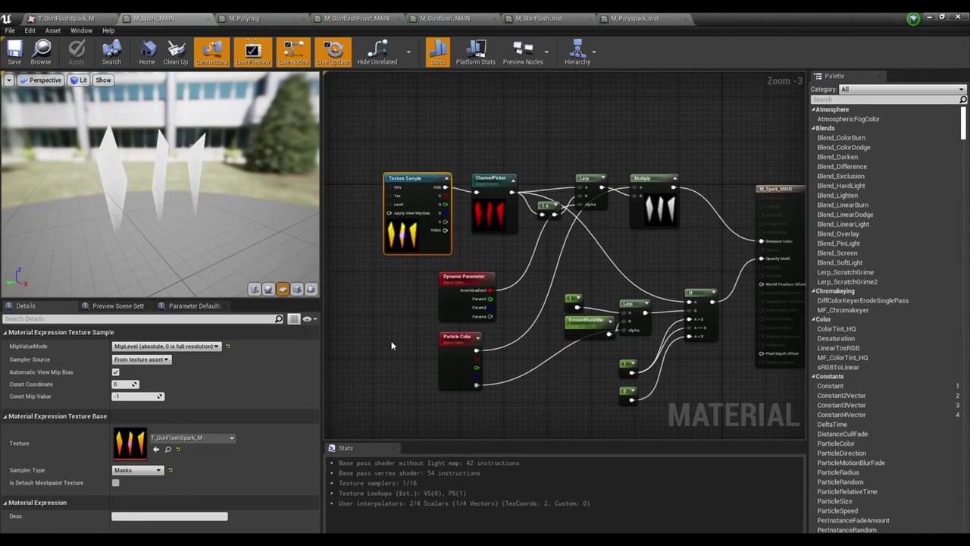
click(548, 21)
drag(397, 291, 426, 292)
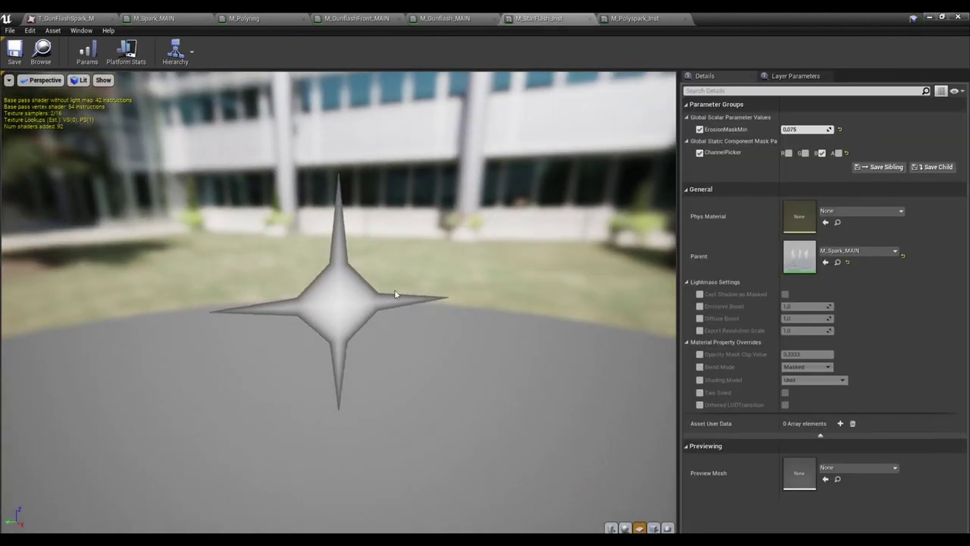
Return to the M_Spark_MAIN graph and examine its Texture Sample, material settings and the ChannelPicker mask parameter's default channels.
click(182, 22)
right_drag(399, 321, 453, 314)
click(474, 239)
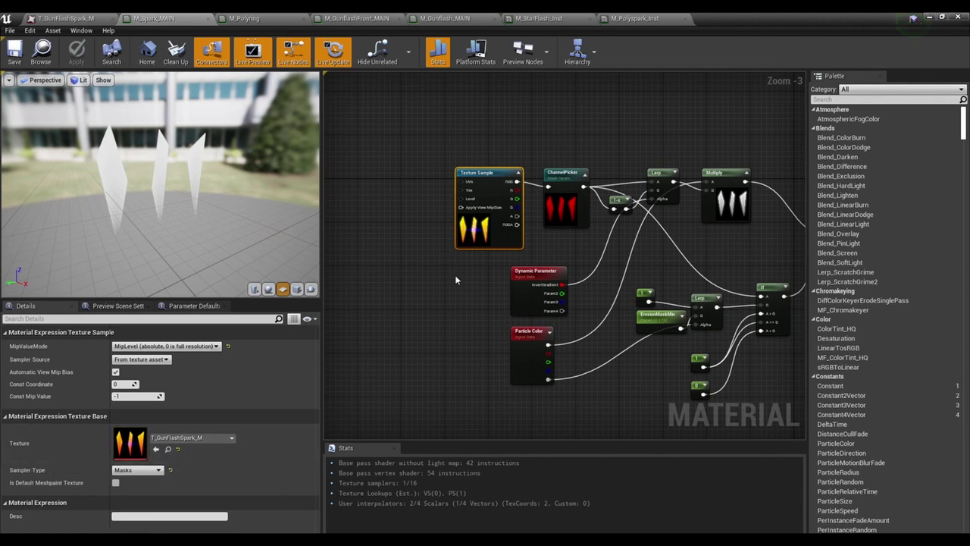
right_drag(460, 315, 401, 320)
click(515, 253)
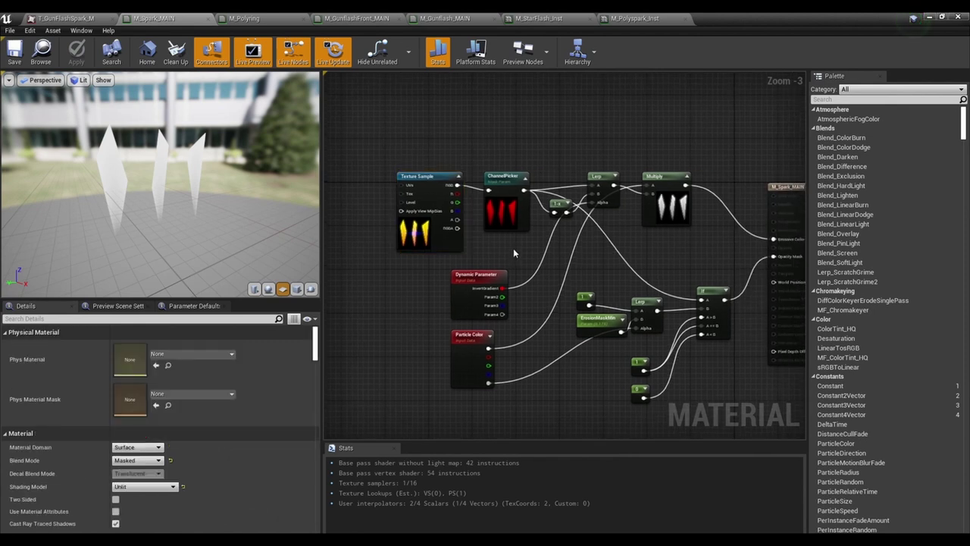
right_drag(506, 227, 496, 258)
click(494, 260)
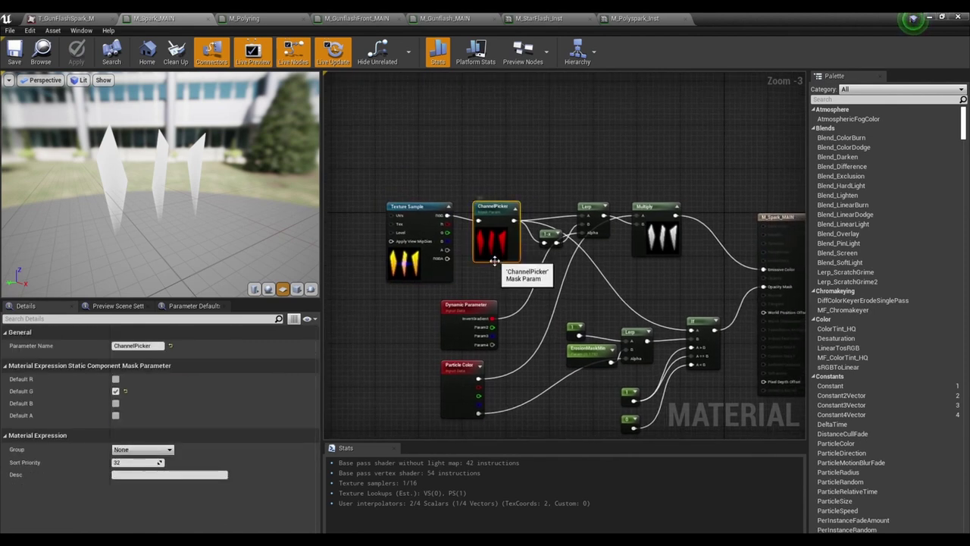
Add a Component Mask node in the empty area above the ChannelPicker node.
right_drag(513, 180, 549, 207)
click(526, 179)
right_click(524, 180)
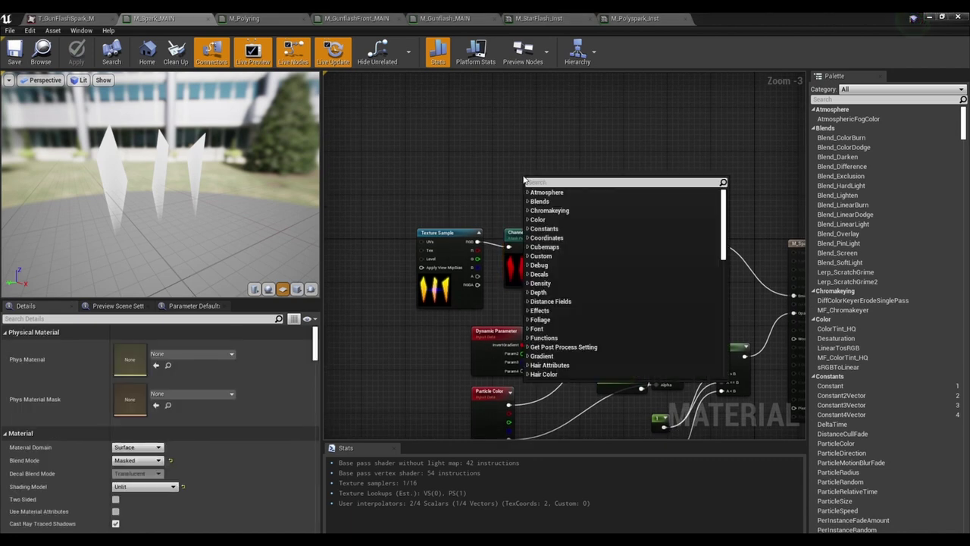
text(comp)
key(Return)
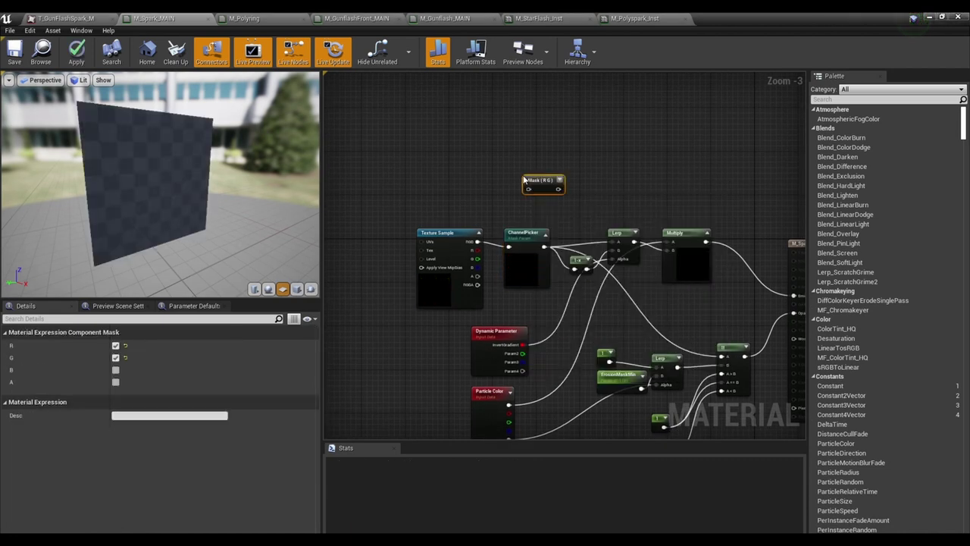
click(504, 197)
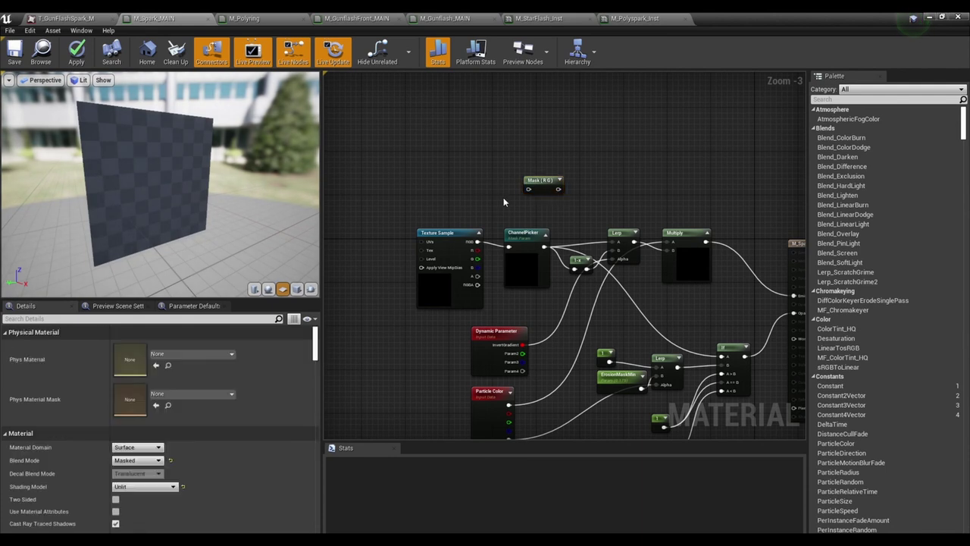
Convert the new Component Mask node to a parameter, and delete it from the graph.
drag(543, 187, 540, 179)
right_click(540, 180)
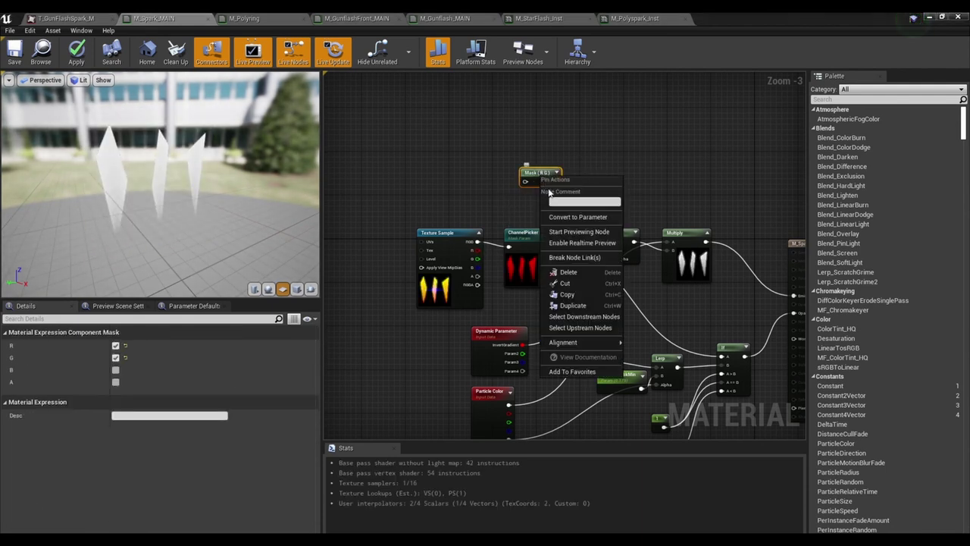
click(579, 217)
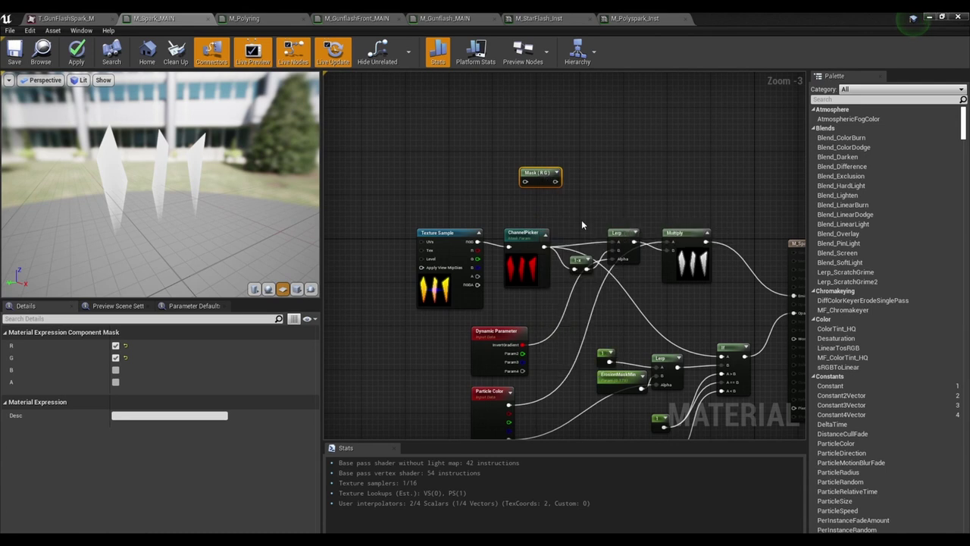
drag(546, 201, 535, 190)
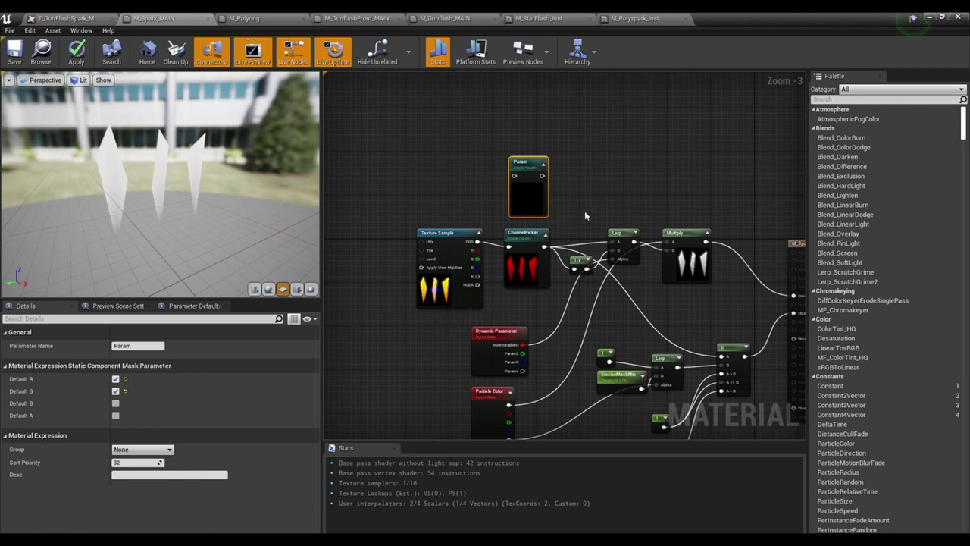
key(Delete)
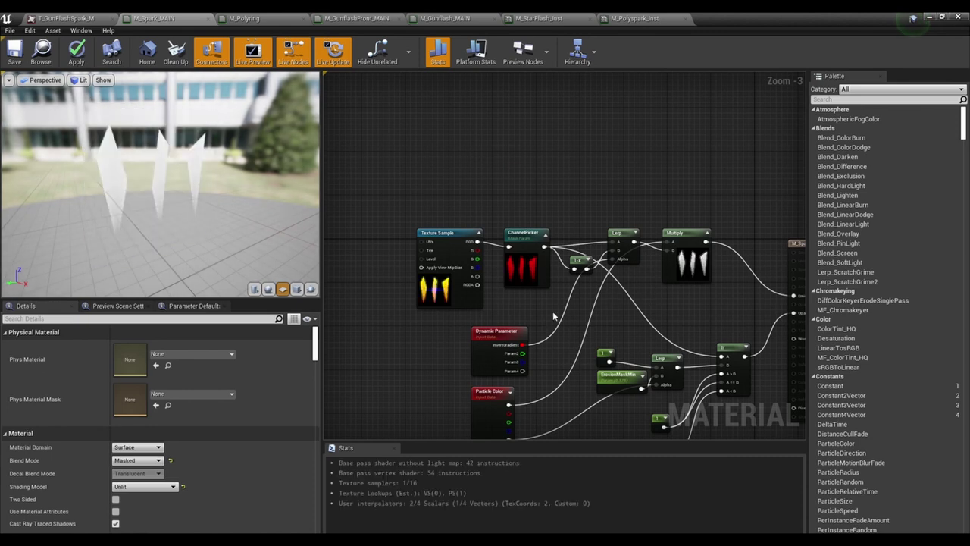
Examine the Dynamic Parameter node's InvertGradient setting and how it and ChannelPicker connect to the Lerp and Multiply nodes.
scroll(525, 282, up, 2)
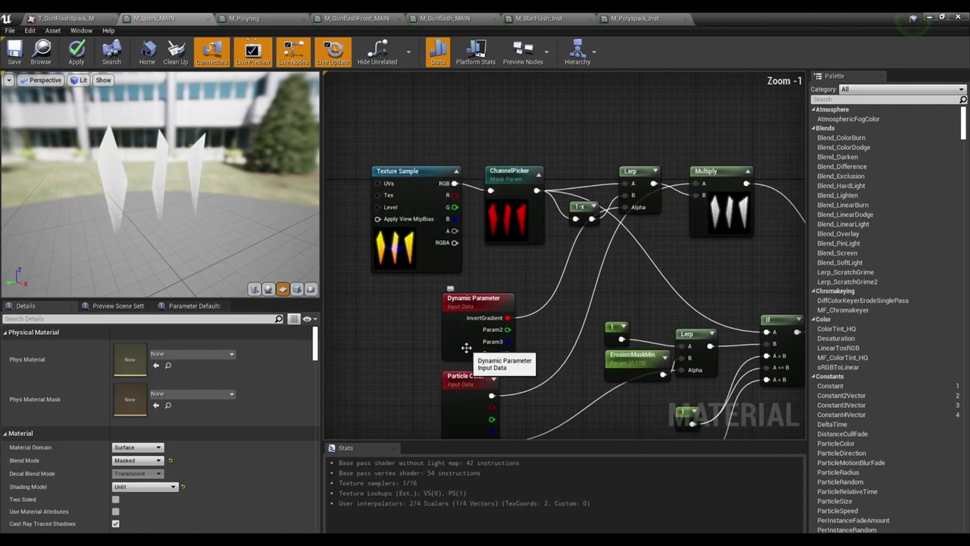
click(497, 333)
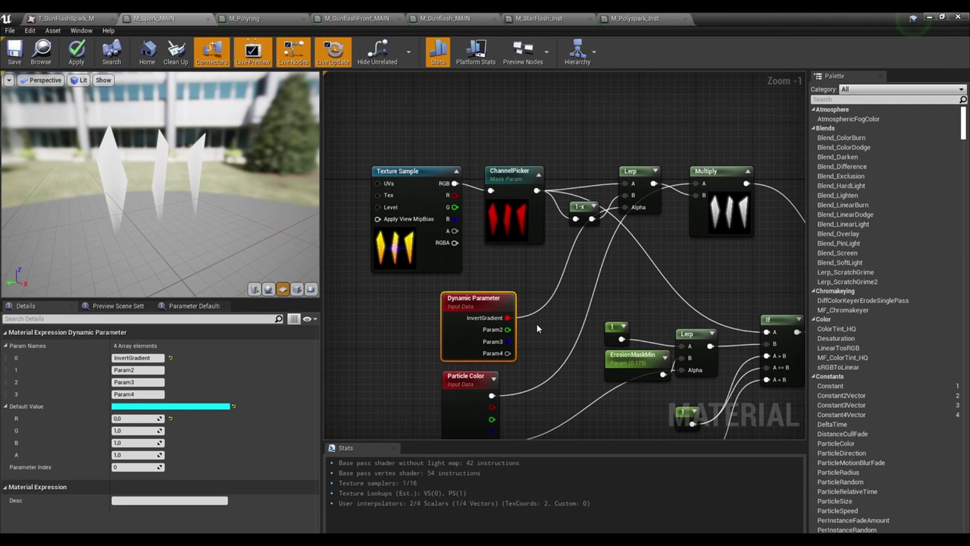
right_drag(529, 323, 485, 326)
click(479, 241)
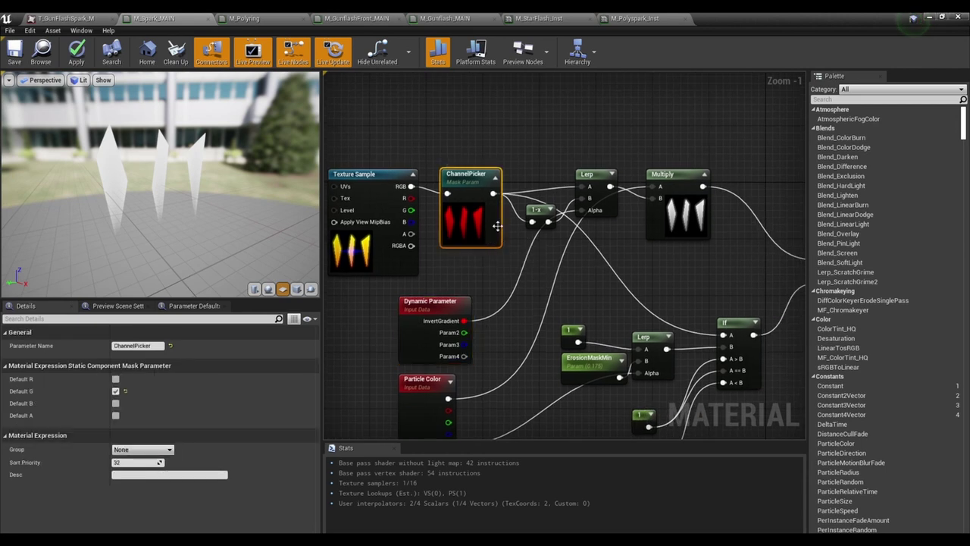
right_drag(387, 296, 422, 292)
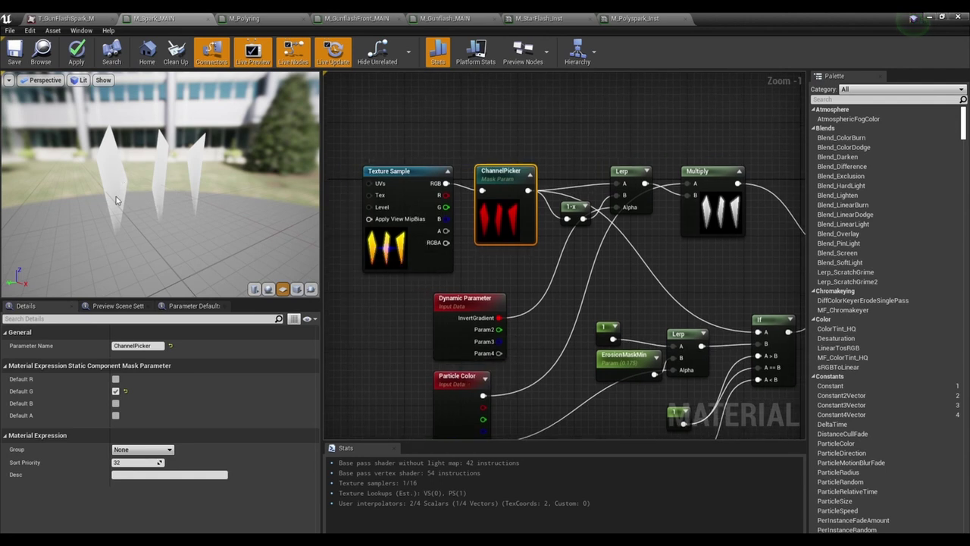
right_drag(442, 295, 450, 298)
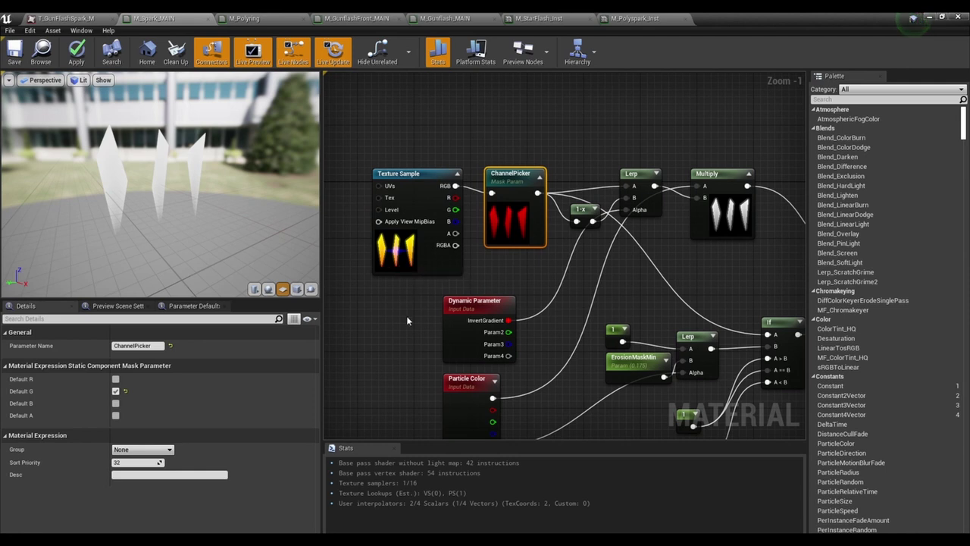
right_drag(406, 316, 363, 308)
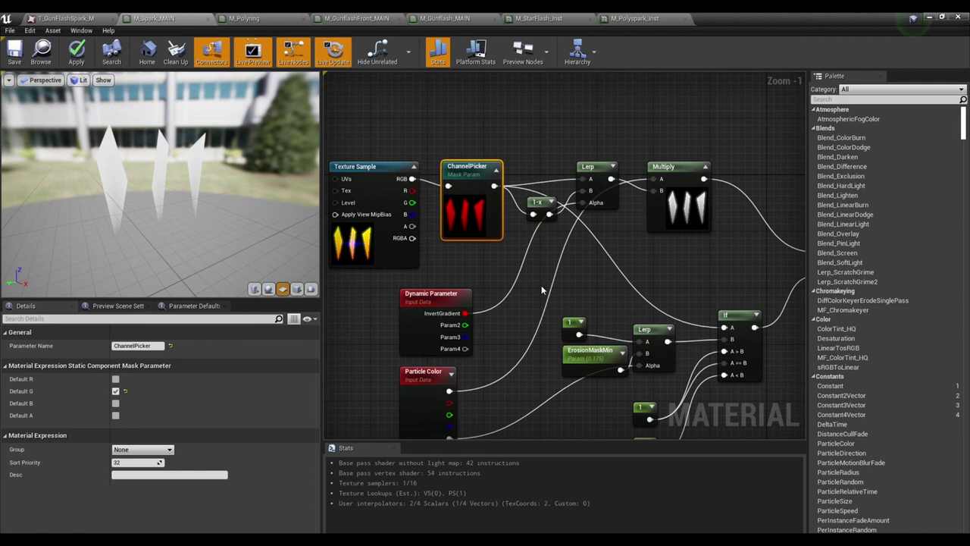
Clear the node selection, open M_StarFlash_Inst and examine its ErosionMaskMin and ChannelPicker overrides.
right_click(692, 253)
click(671, 250)
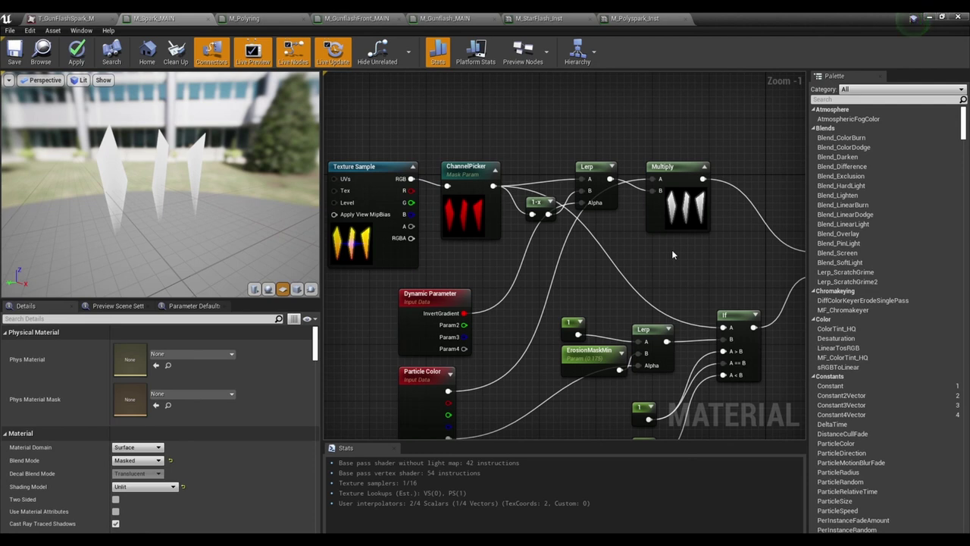
click(561, 22)
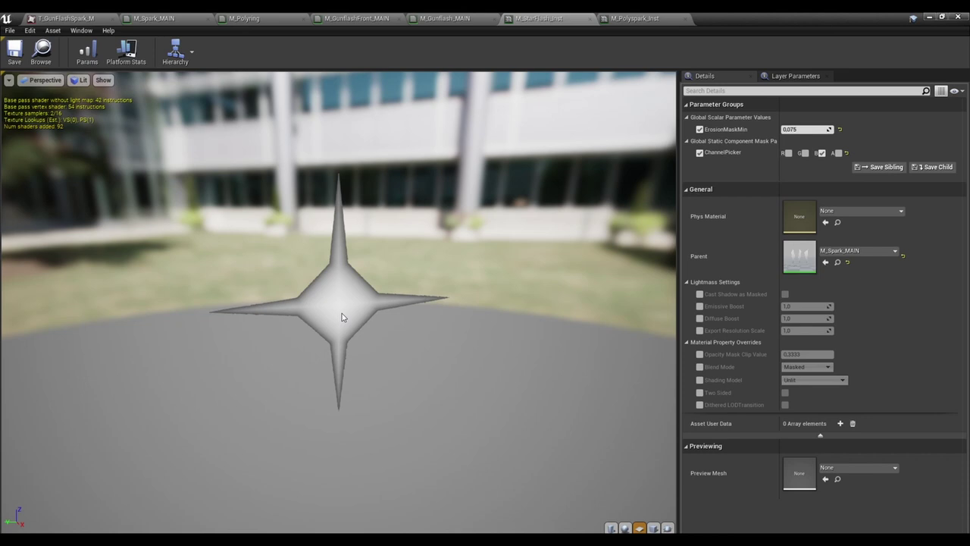
Open M_Spark_MAIN and examine how the Dynamic Parameter, Particle Color and ChannelPicker nodes feed the Lerp and Multiply nodes.
click(184, 21)
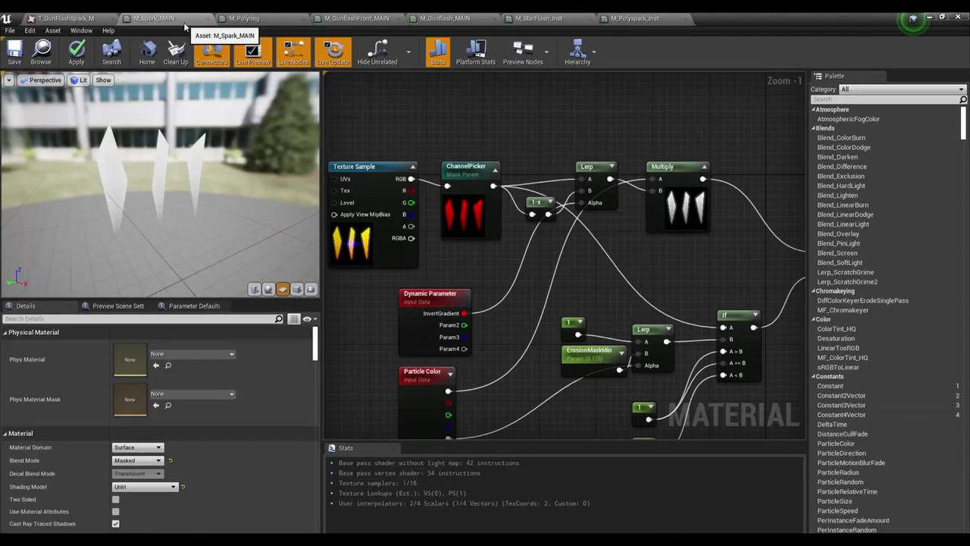
right_drag(498, 344, 473, 345)
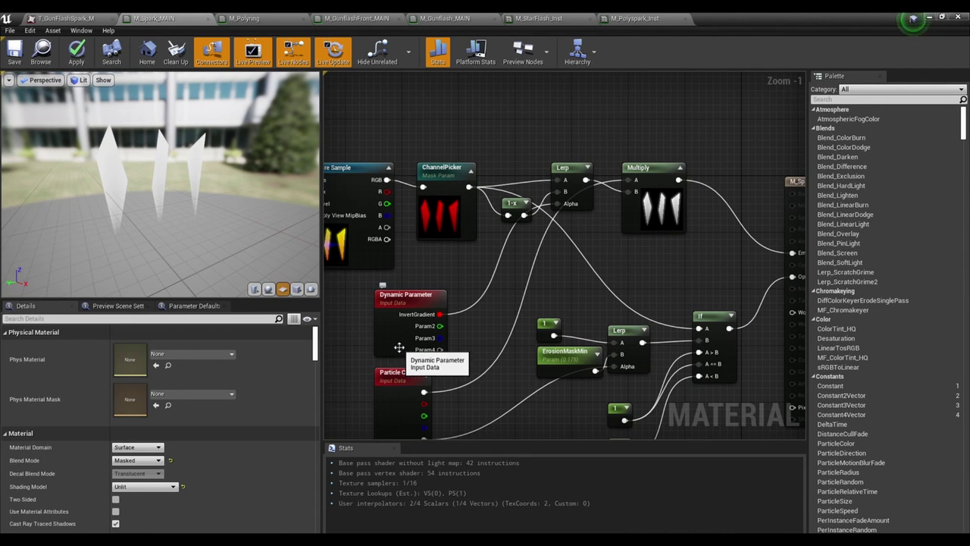
right_drag(462, 325, 482, 319)
right_drag(519, 364, 525, 348)
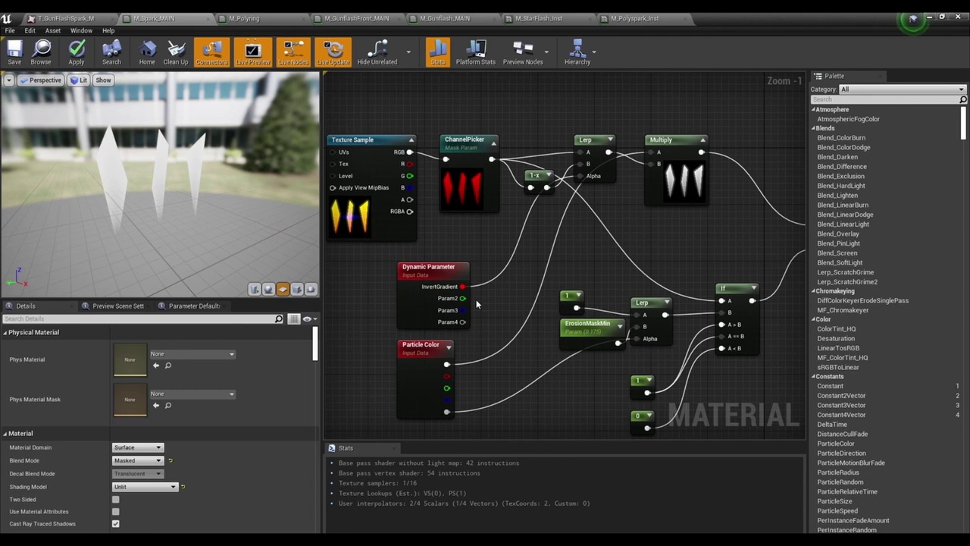
click(441, 270)
click(514, 272)
right_drag(652, 231, 623, 221)
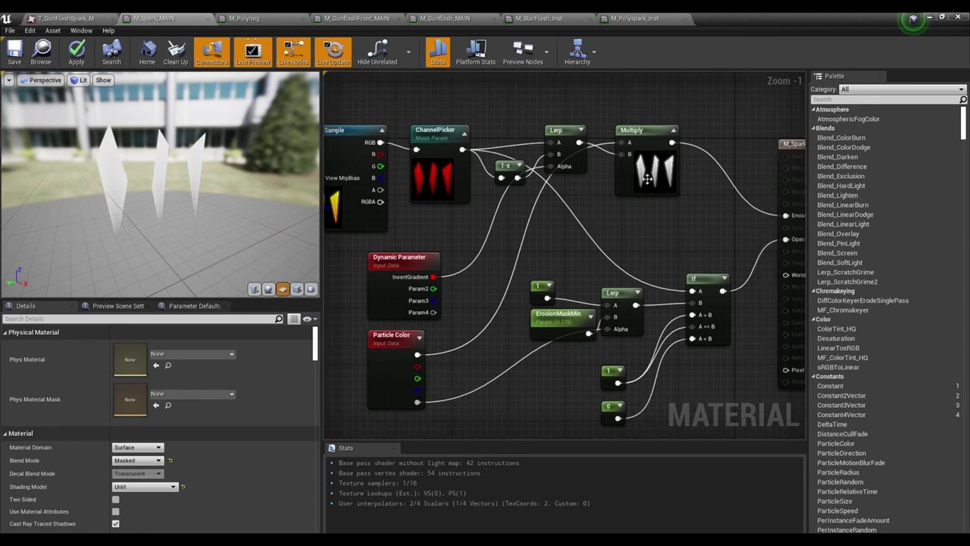
right_drag(656, 217, 638, 196)
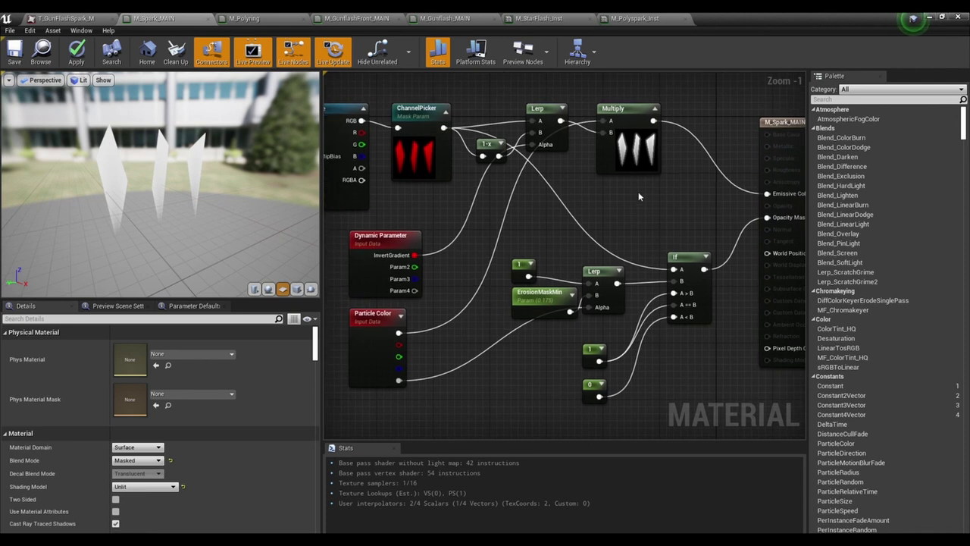
Examine the ErosionMaskMin parameter's settings and its connection to the lower Lerp node, and clear the selection.
scroll(654, 198, down, 1)
scroll(653, 199, up, 1)
scroll(653, 198, down, 1)
right_drag(539, 349, 526, 344)
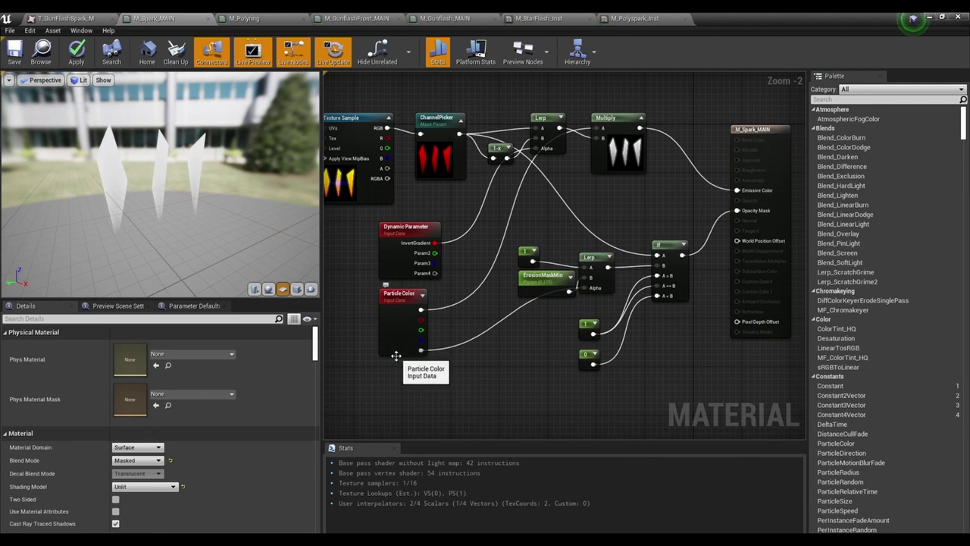
click(528, 258)
click(542, 321)
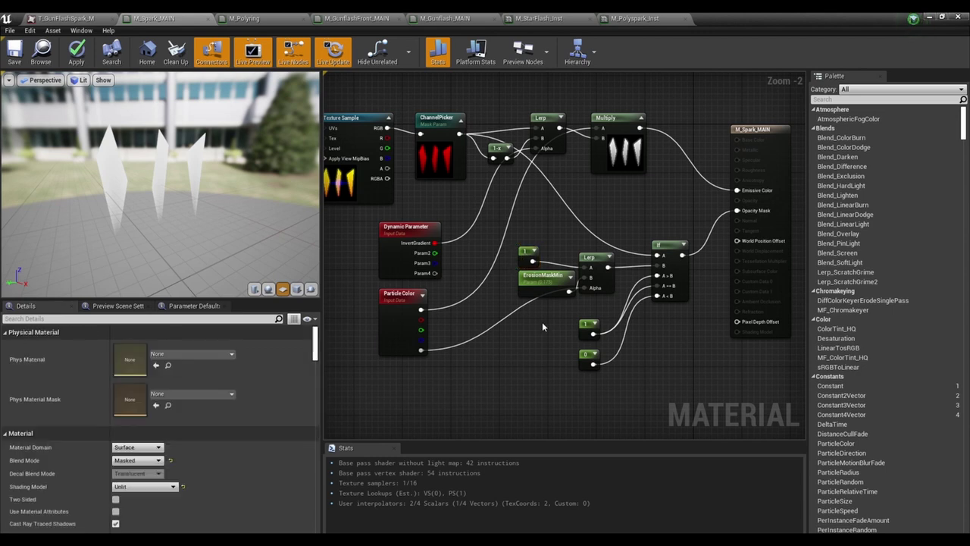
click(542, 279)
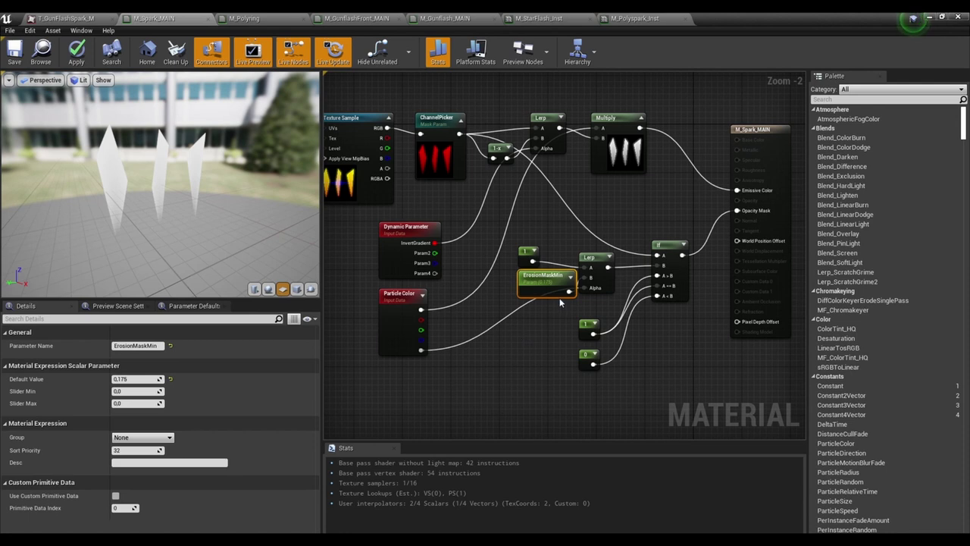
click(552, 311)
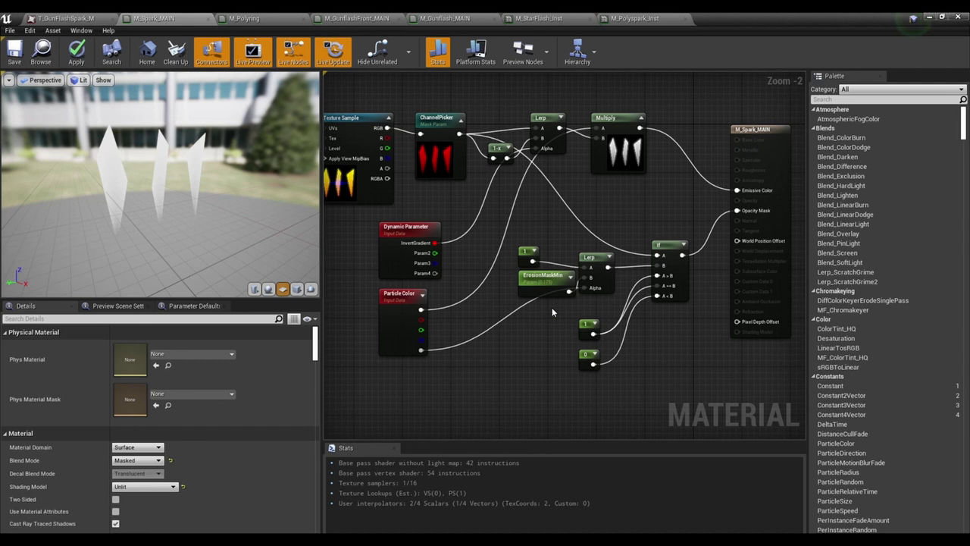
Add a DebugTimeSine node below ErosionMaskMin and connect its result to the lower Lerp's Alpha to preview the erosion.
right_drag(528, 350, 545, 332)
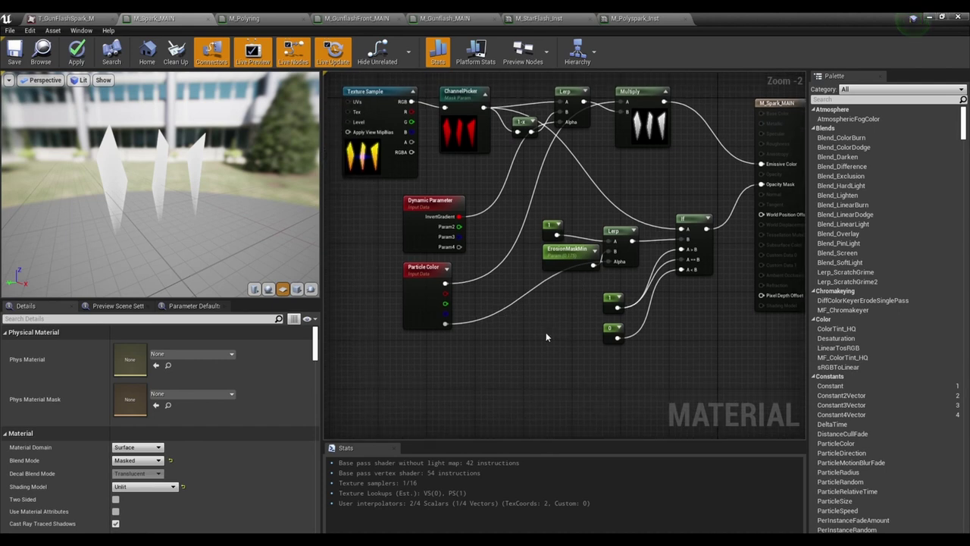
right_click(545, 332)
text(debu)
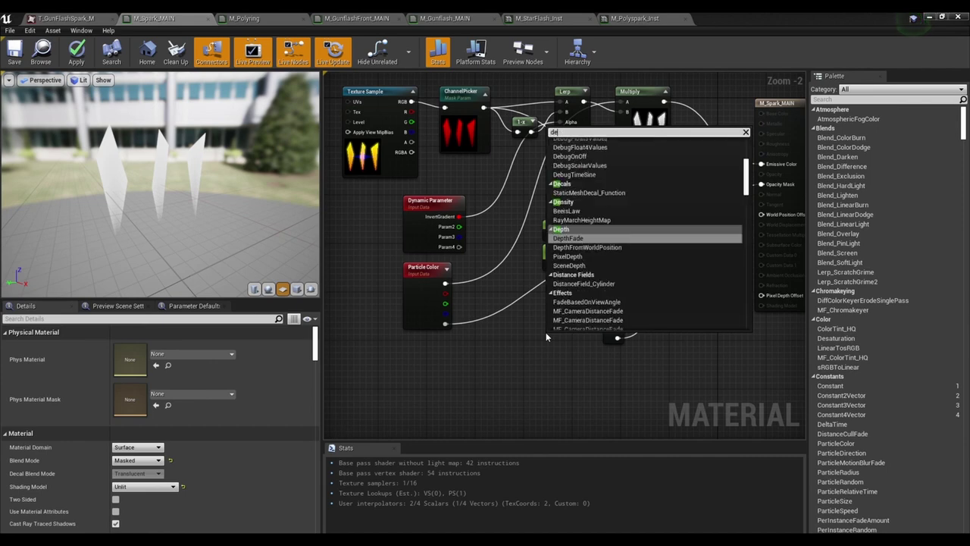
key(Down)
key(Down)
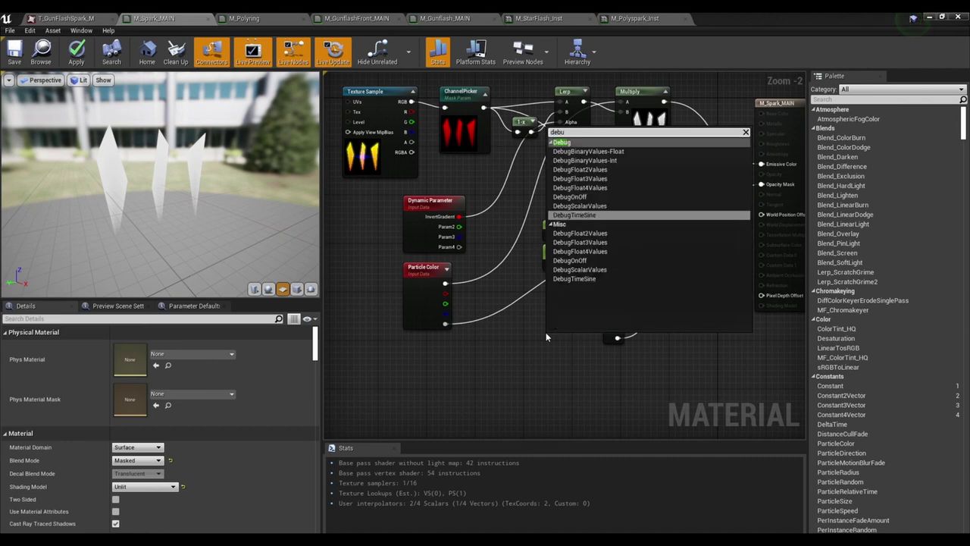
key(Return)
drag(551, 343, 594, 265)
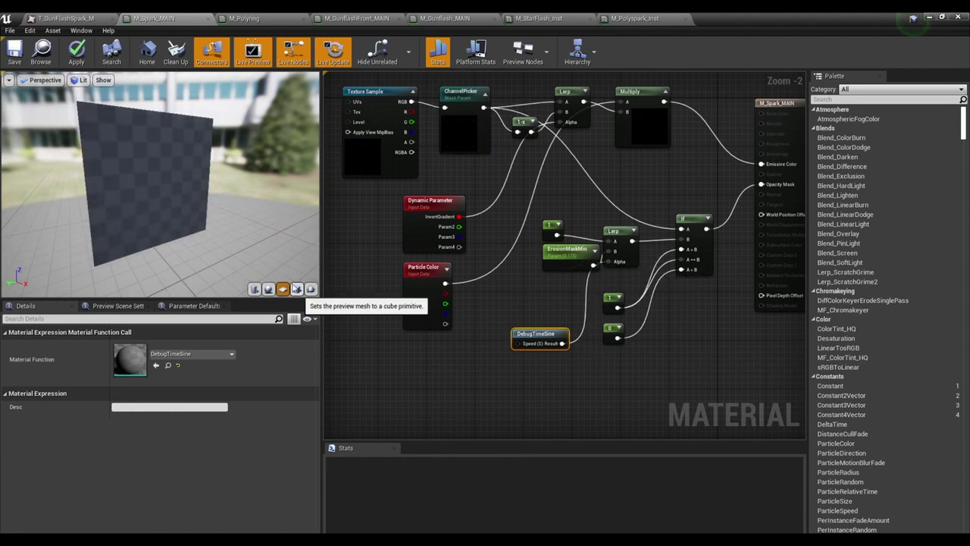
mouse_move(248, 257)
mouse_down()
mouse_move(227, 247)
mouse_move(244, 257)
mouse_up()
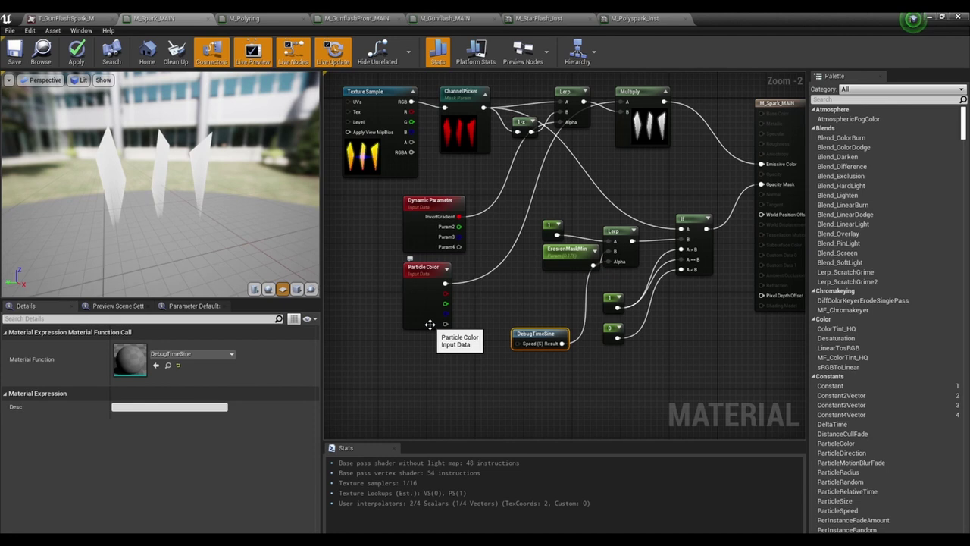
Delete the DebugTimeSine node and reconnect Particle Color's alpha output to the lower Lerp's Alpha input.
click(536, 322)
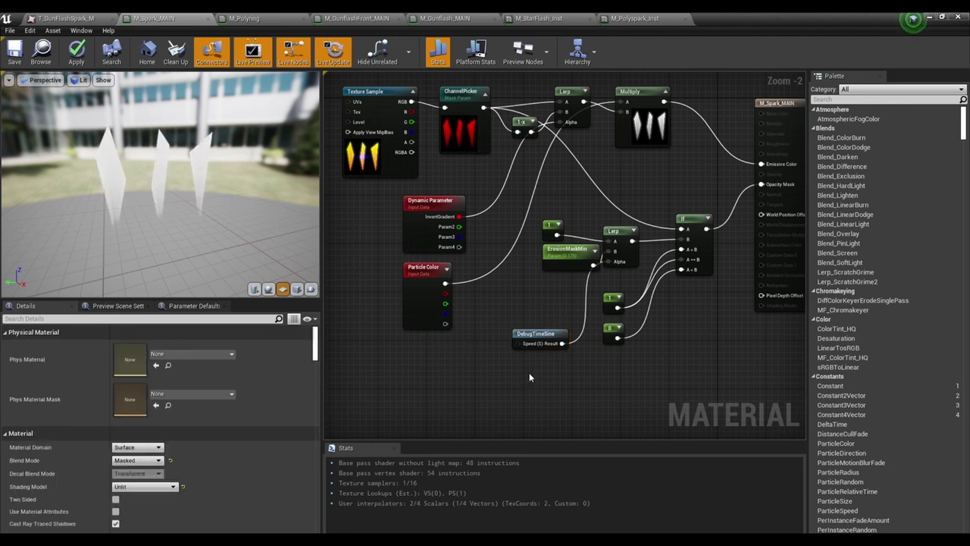
click(565, 347)
key(Delete)
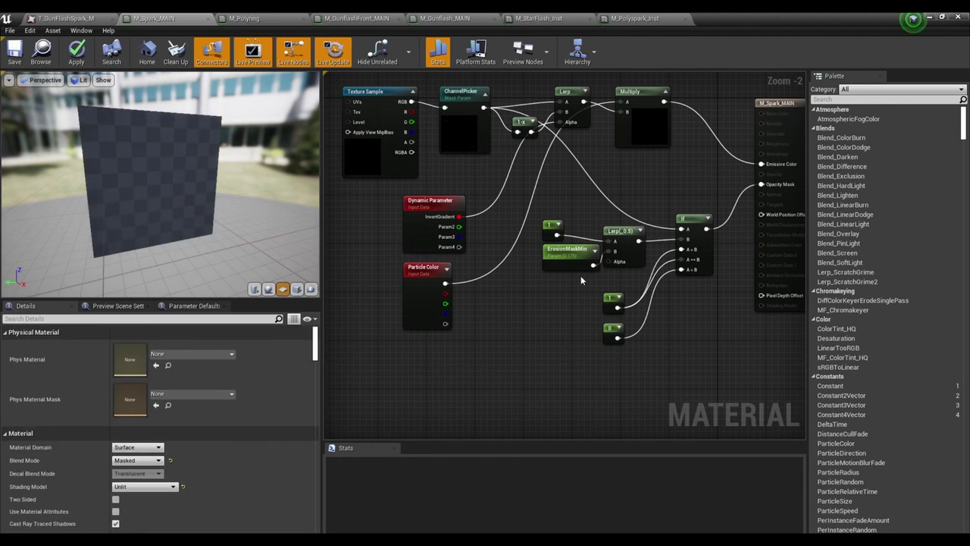
drag(445, 324, 594, 264)
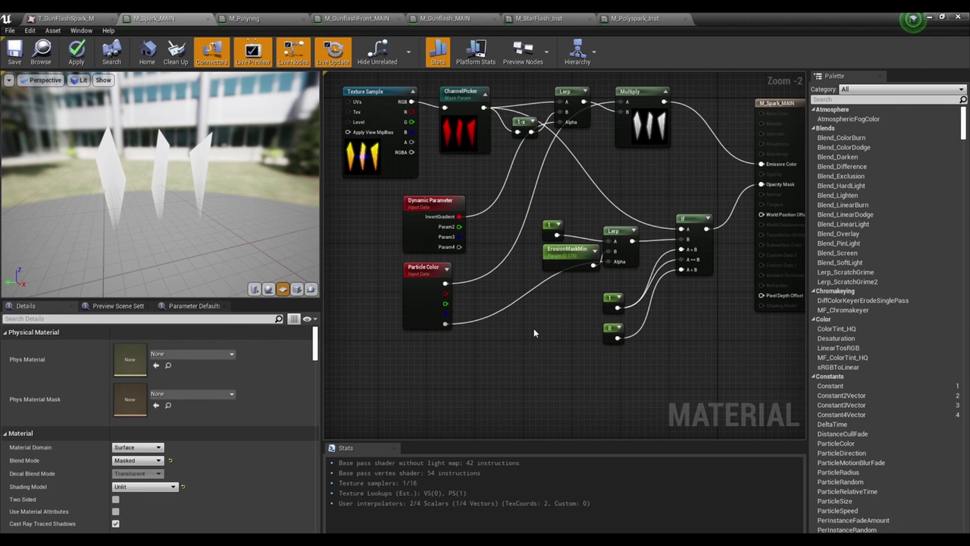
Examine the If node's comparison inputs and the two constants, 1 and 0, that feed them.
right_drag(688, 321, 667, 343)
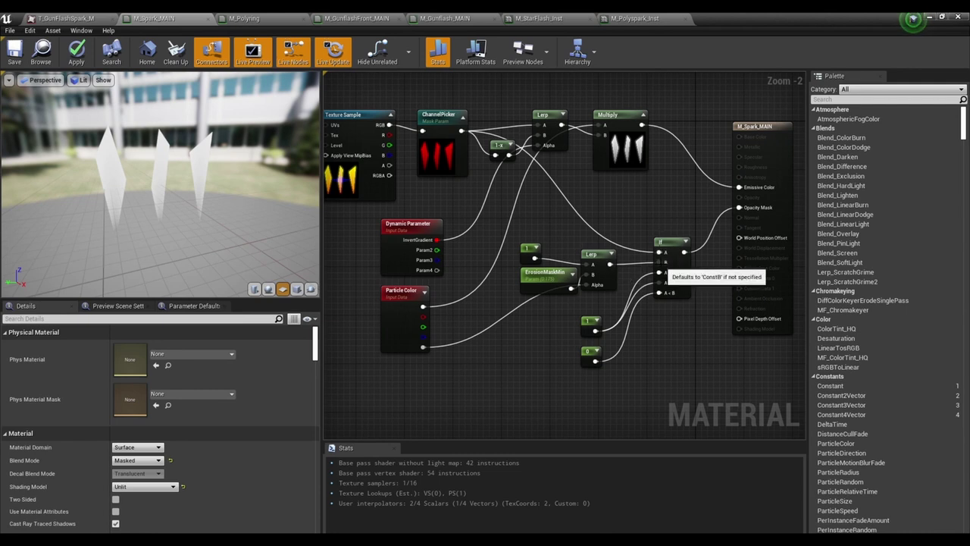
right_drag(656, 297, 614, 300)
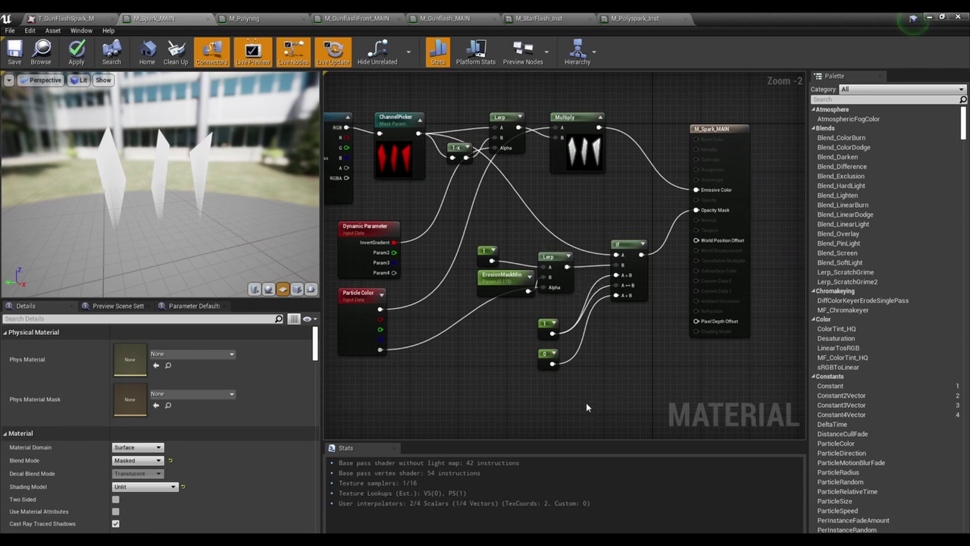
click(546, 324)
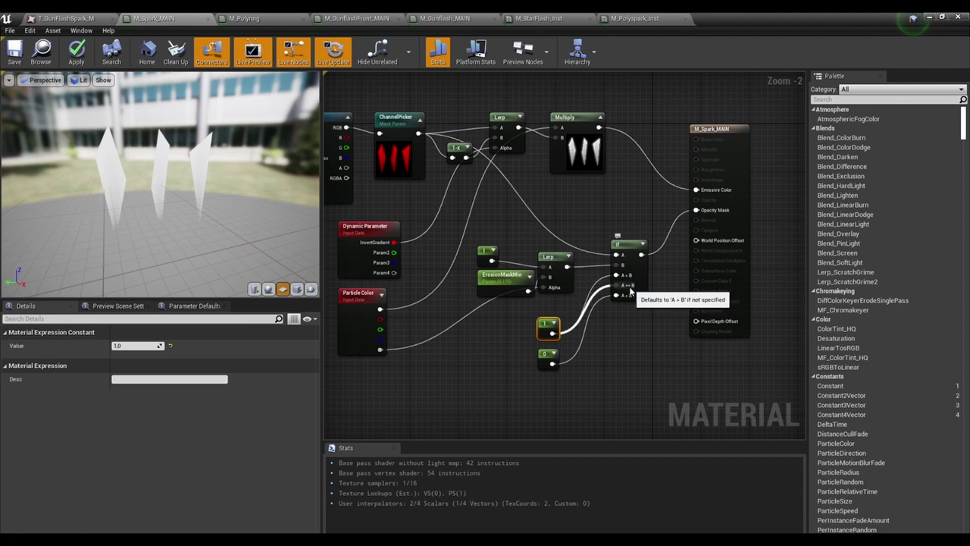
click(591, 331)
click(548, 359)
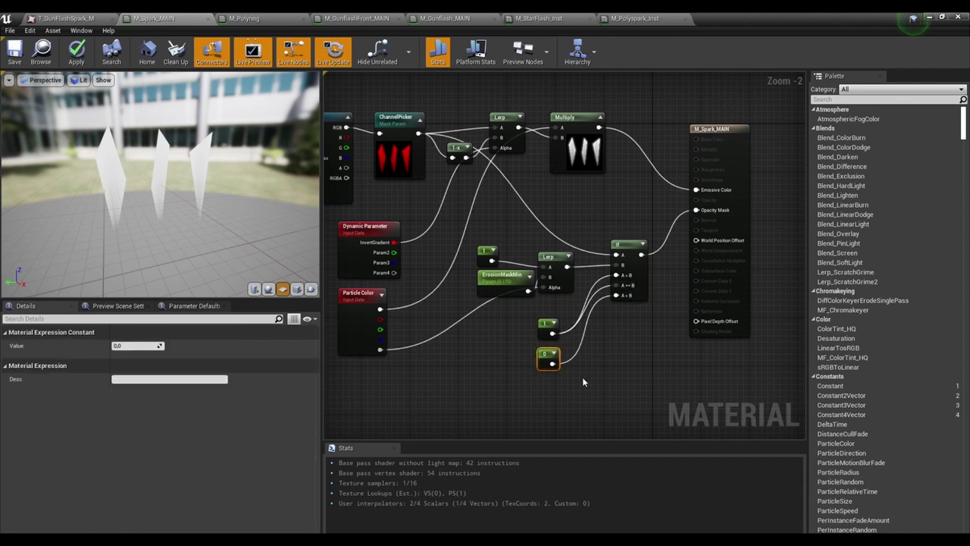
click(628, 354)
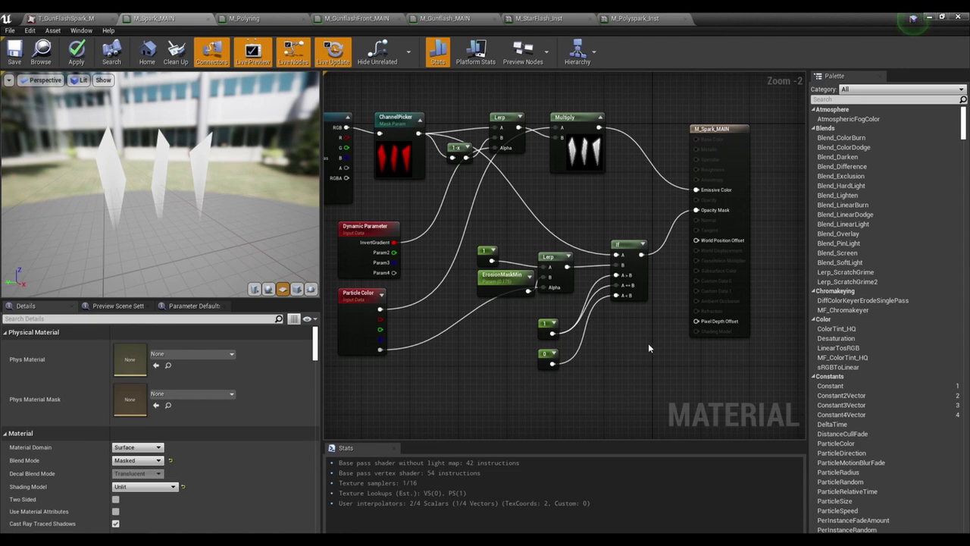
right_drag(648, 343, 671, 348)
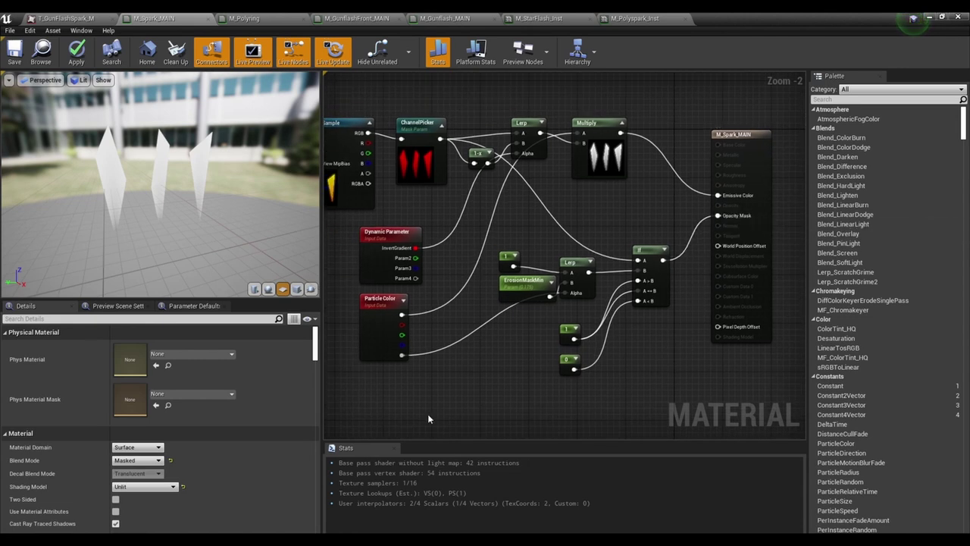
Look over M_Spark_MAIN's material settings and whole graph, and open M_StarFlash_Inst to view its star preview and parameter overrides.
scroll(266, 460, down, 2)
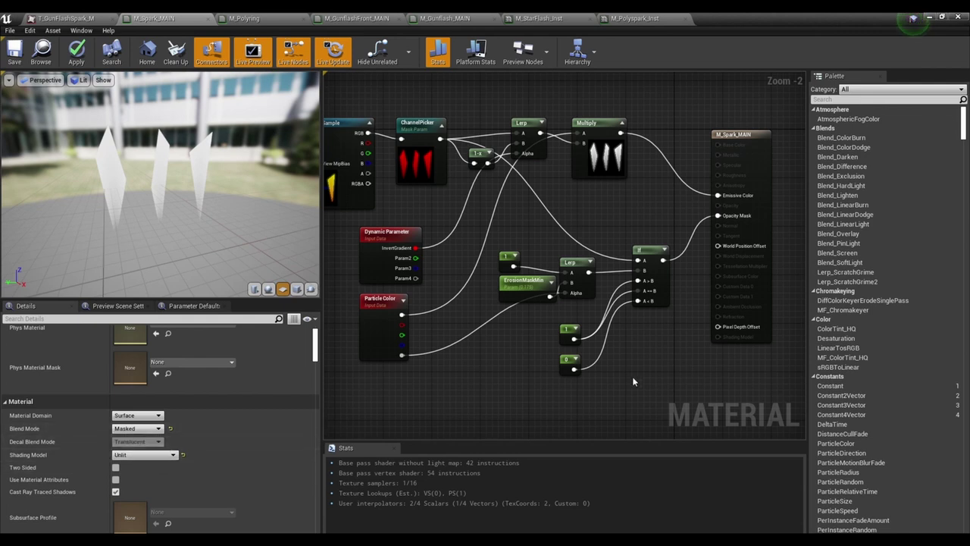
scroll(633, 376, down, 1)
right_drag(625, 395, 594, 408)
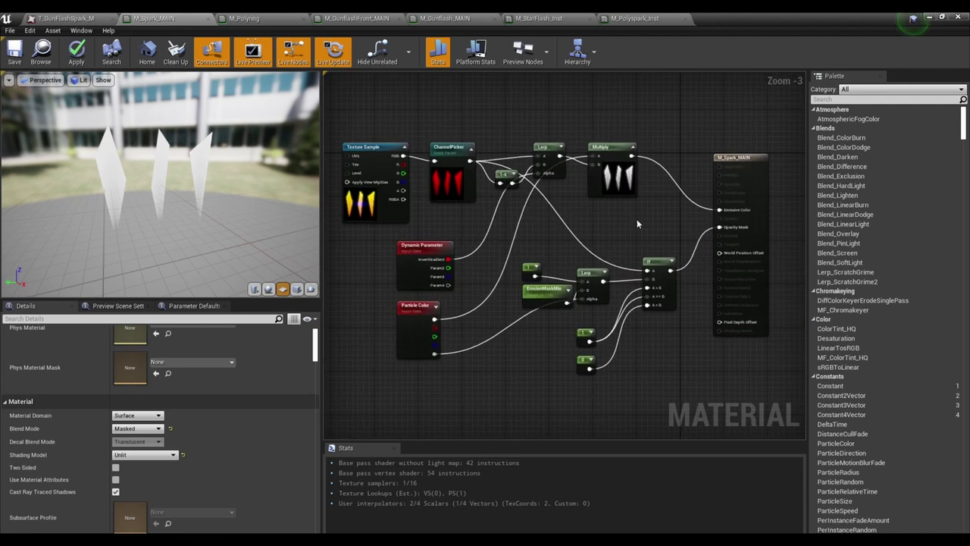
click(525, 19)
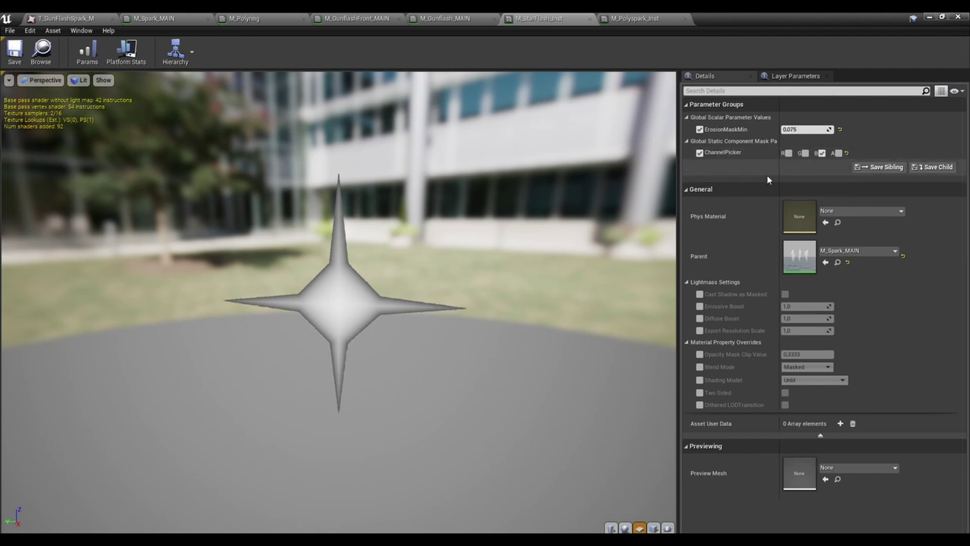
mouse_move(478, 346)
mouse_down()
mouse_move(450, 335)
mouse_move(486, 344)
mouse_up()
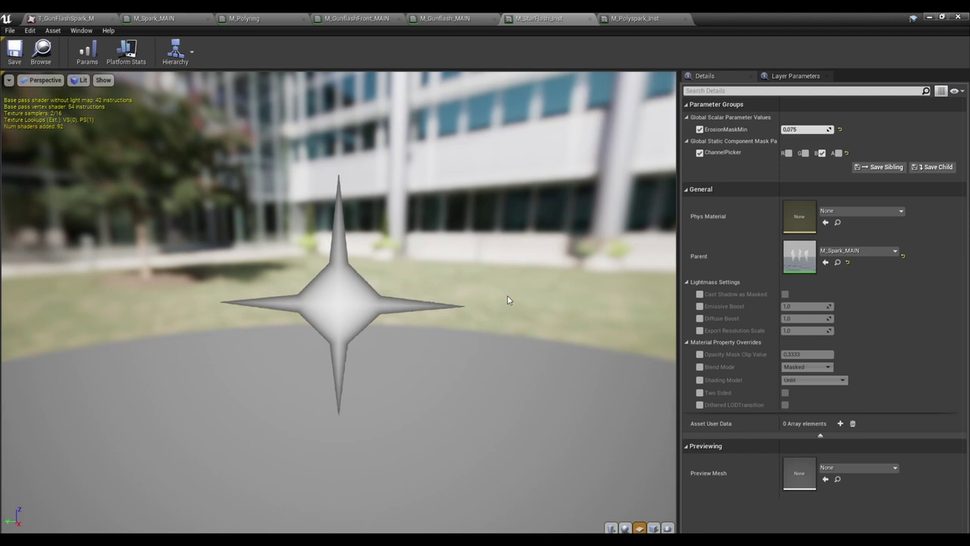
Open the M_Polyring material and set its preview mesh to a plane.
click(258, 18)
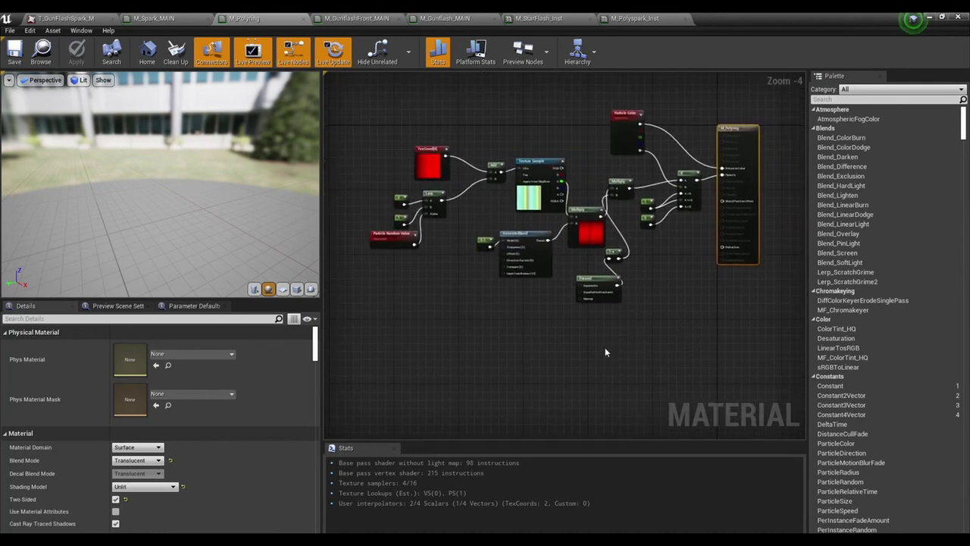
click(283, 289)
right_drag(539, 332, 507, 338)
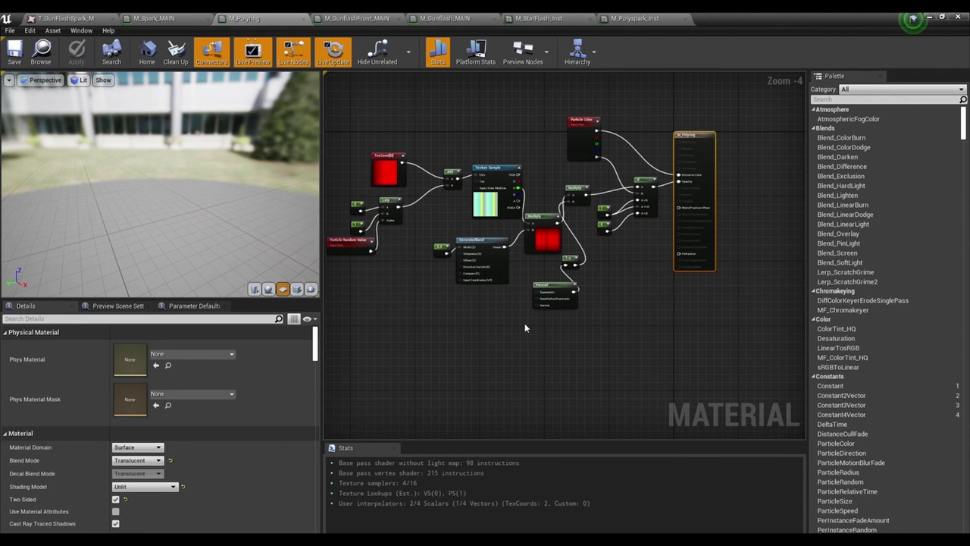
Add a DebugTimeSine node below the Fresnel node and connect its result to the If node's B input.
right_click(519, 331)
text(debug)
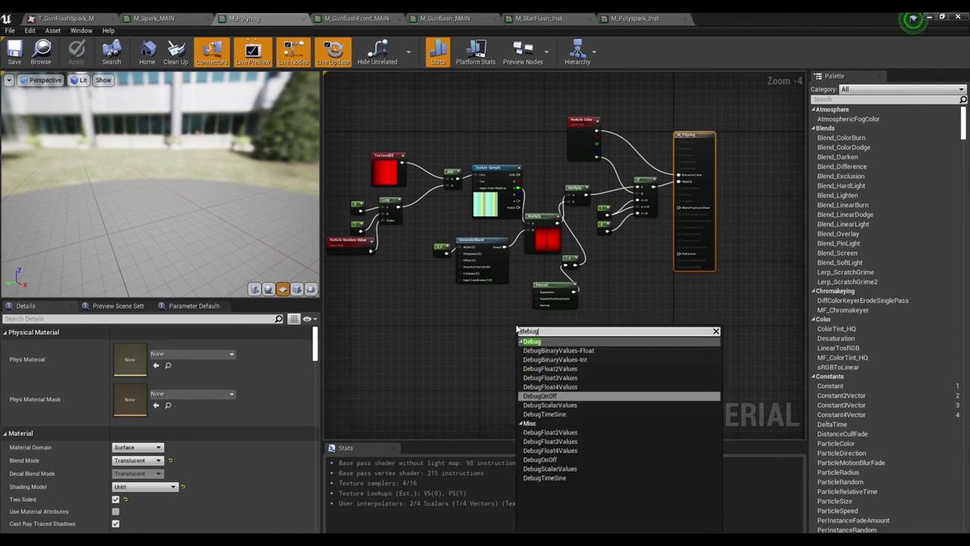
click(545, 414)
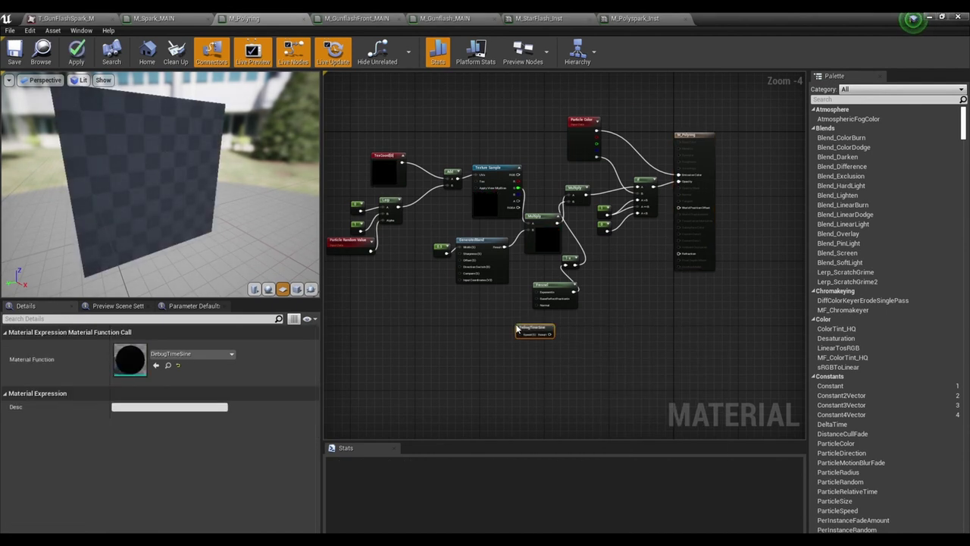
drag(550, 333, 639, 197)
right_drag(597, 317, 638, 327)
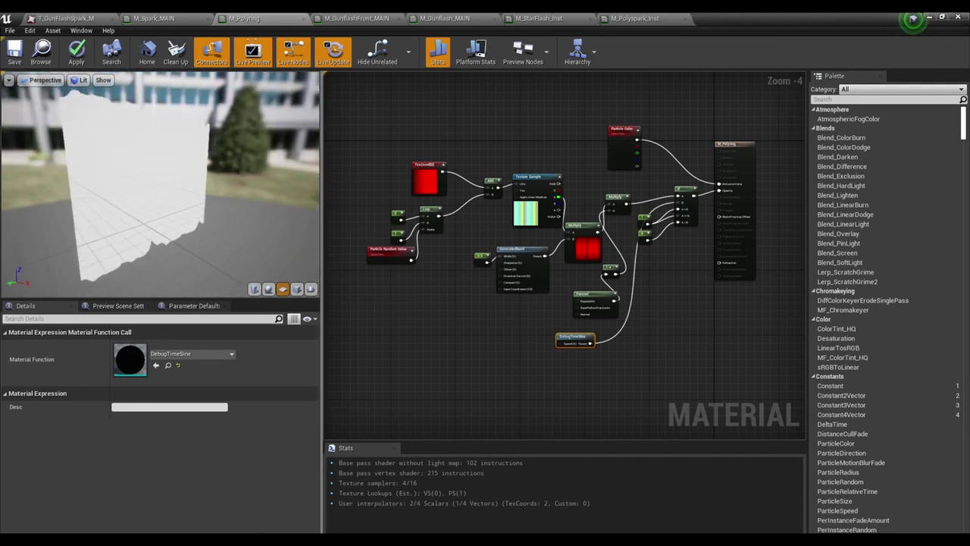
Examine the TexCoord node's tiling values and the Texture Sample node's texture and sampler settings in the M_Polyring graph.
scroll(449, 318, up, 3)
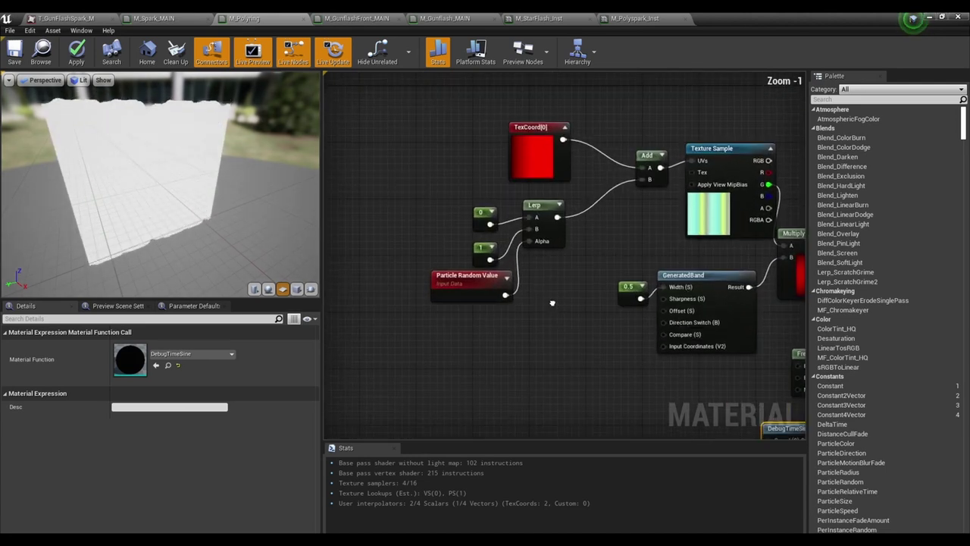
click(545, 322)
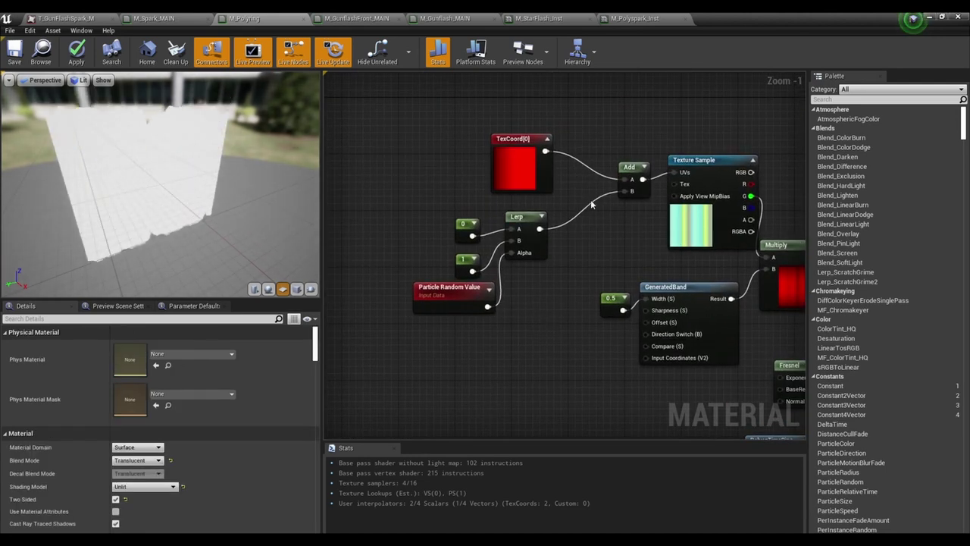
click(631, 168)
click(522, 142)
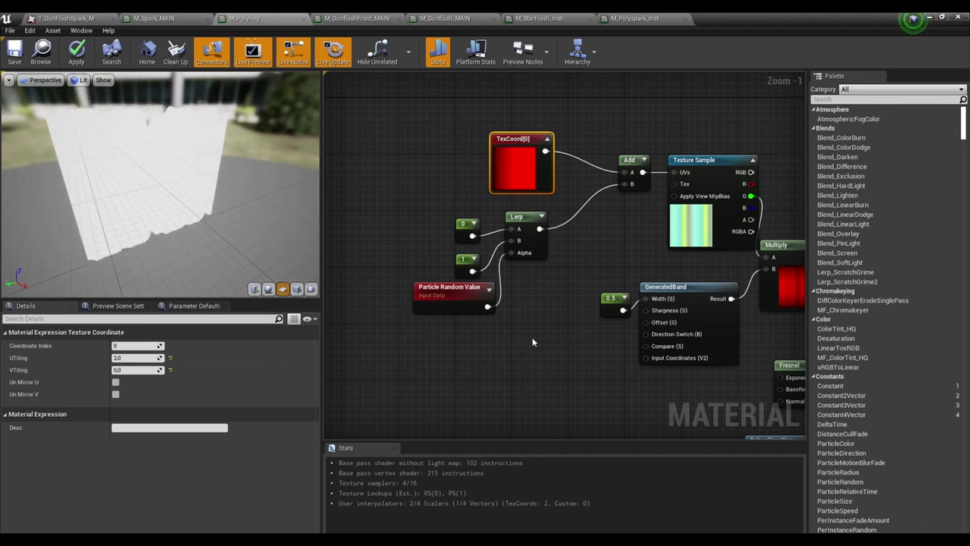
right_drag(535, 335, 472, 338)
click(629, 234)
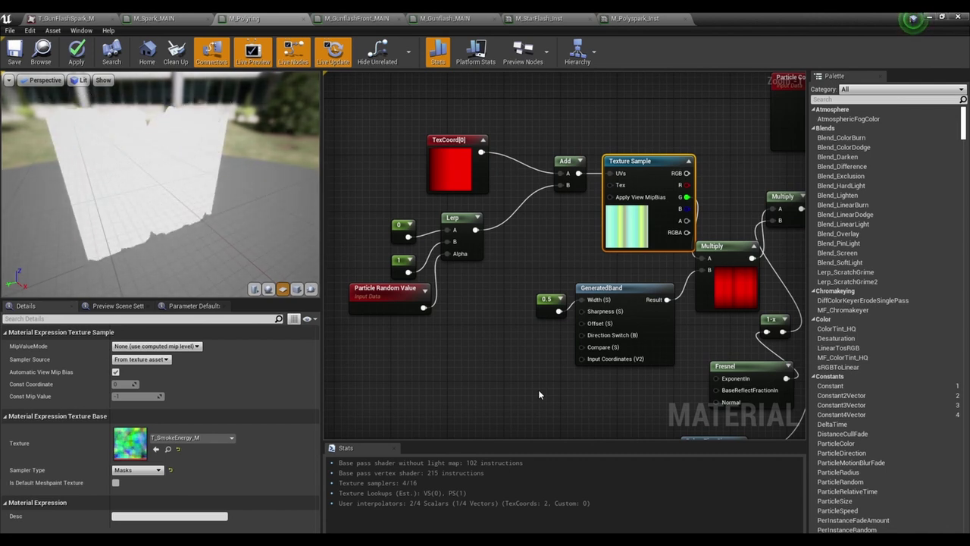
Move the Add and Texture Sample nodes slightly up, nearly level with the TexCoord node.
drag(578, 219, 599, 249)
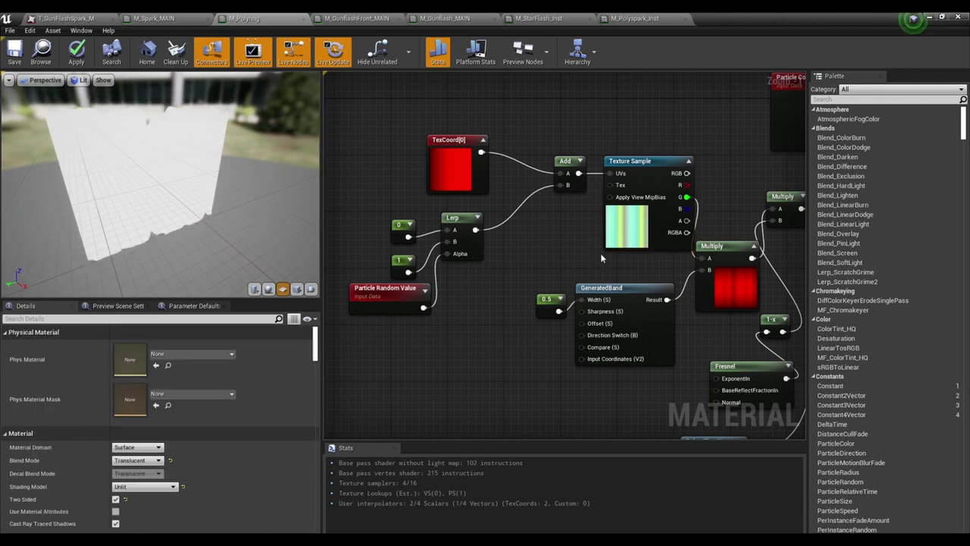
drag(627, 182, 630, 179)
drag(633, 223, 619, 210)
click(551, 232)
right_drag(551, 232, 596, 231)
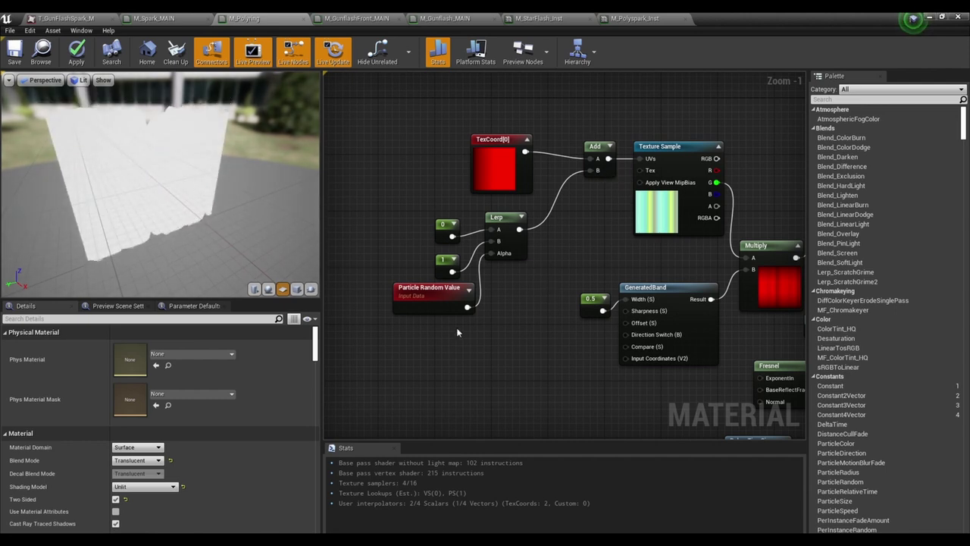
Inspect the constants 0 and 1 and the Particle Random Value node that feed the Lerp.
drag(421, 229, 464, 277)
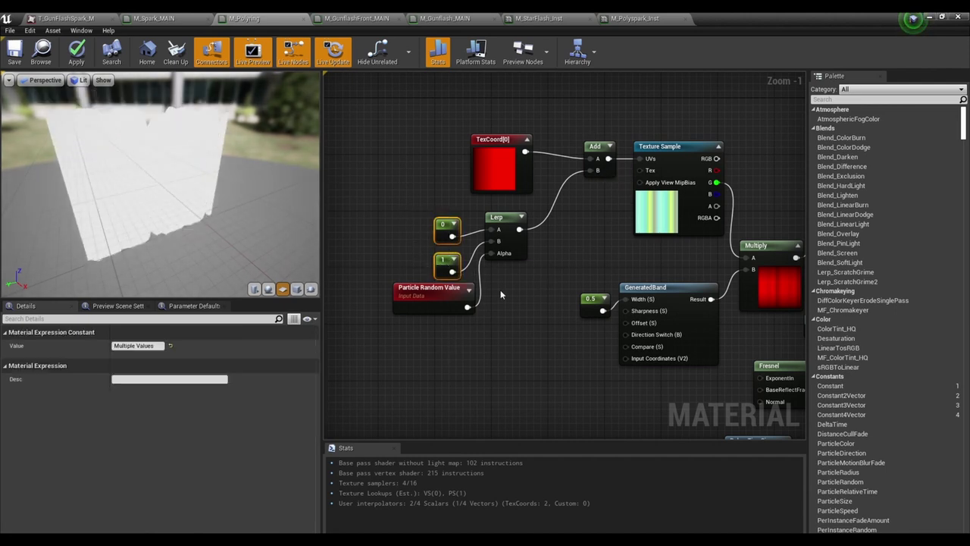
click(502, 289)
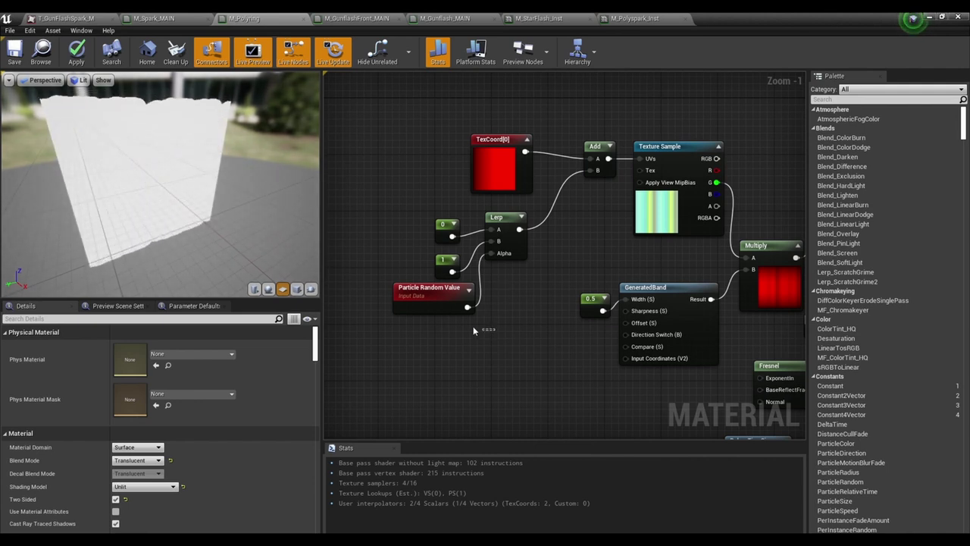
click(436, 302)
click(430, 332)
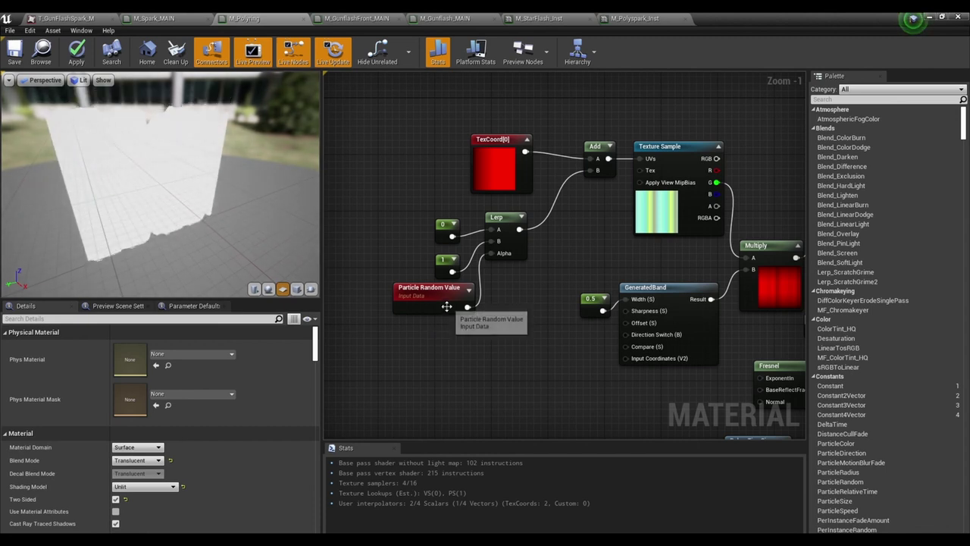
Examine the GeneratedBand node and the 0.5 constant feeding its Width input.
right_drag(516, 272, 461, 278)
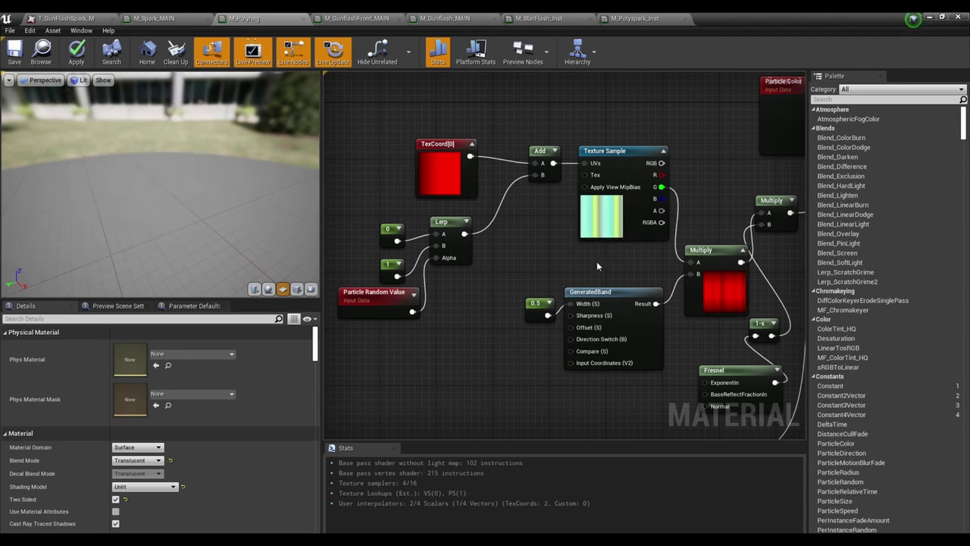
right_drag(598, 250, 541, 244)
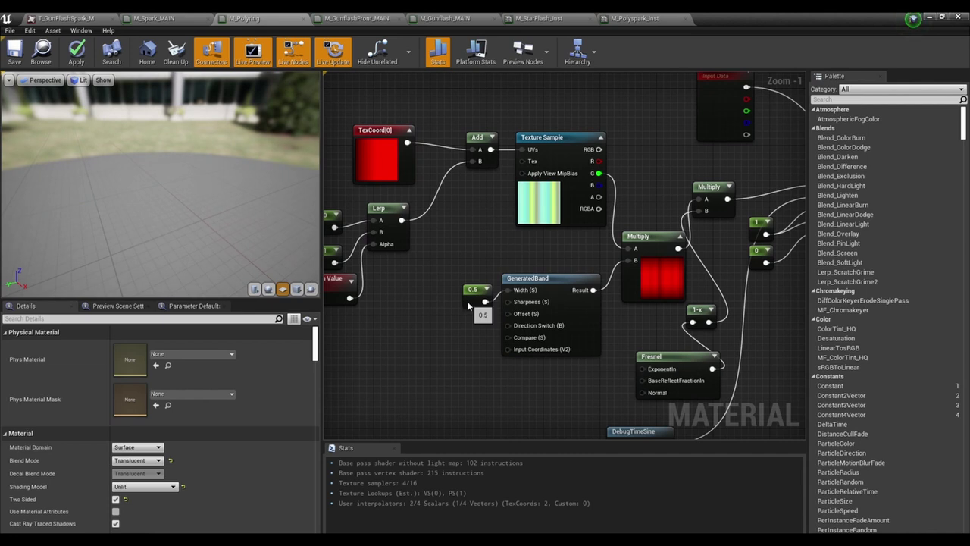
drag(479, 305, 475, 301)
right_drag(579, 365, 543, 361)
click(542, 360)
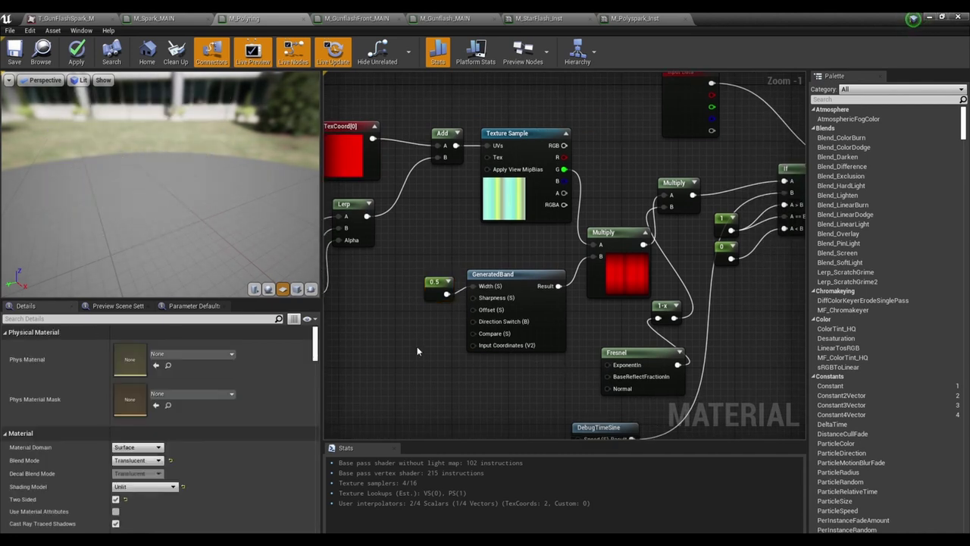
right_drag(432, 320, 435, 324)
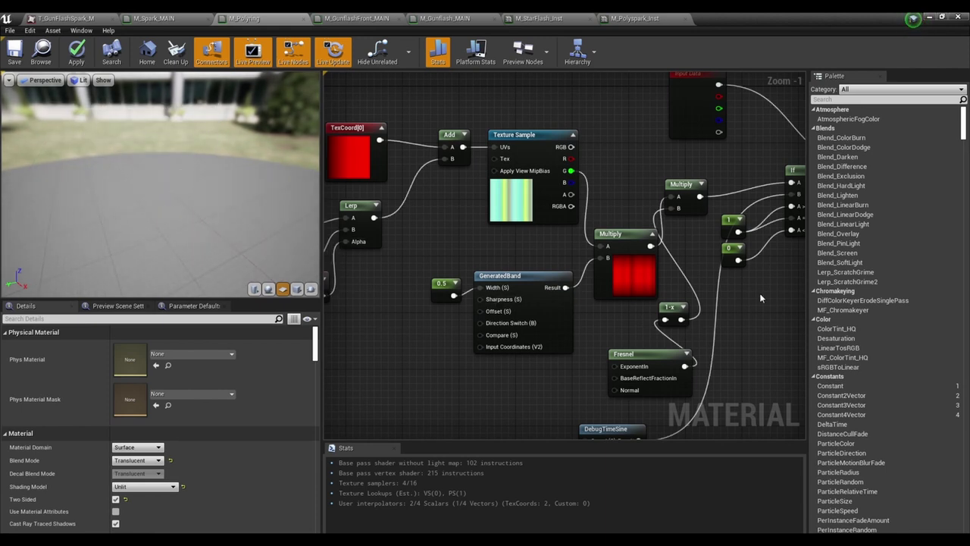
Move the second Multiply node down beside the first, shift the Fresnel node slightly left, and inspect the Fresnel settings.
right_drag(759, 293, 626, 269)
drag(580, 205, 580, 233)
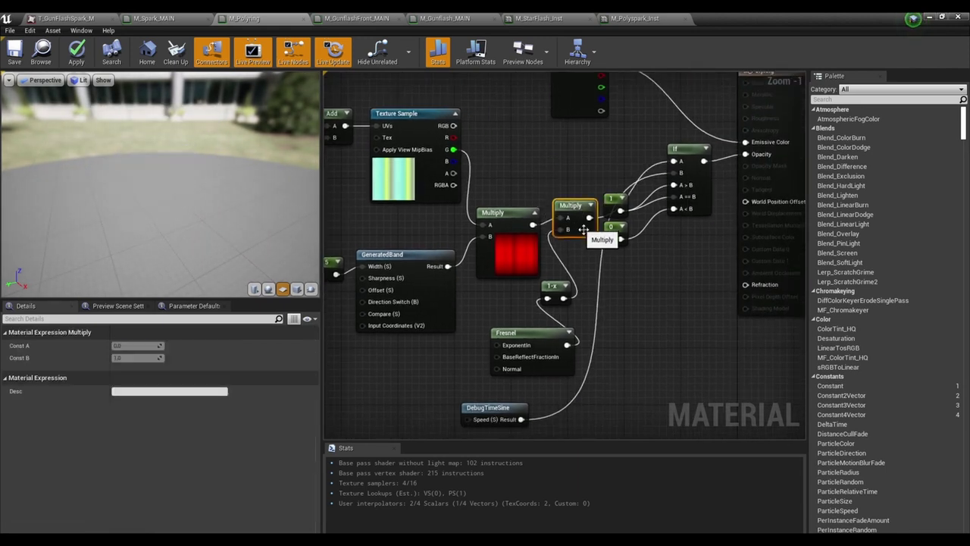
drag(632, 275, 623, 236)
right_drag(642, 254, 595, 277)
right_drag(533, 326, 558, 287)
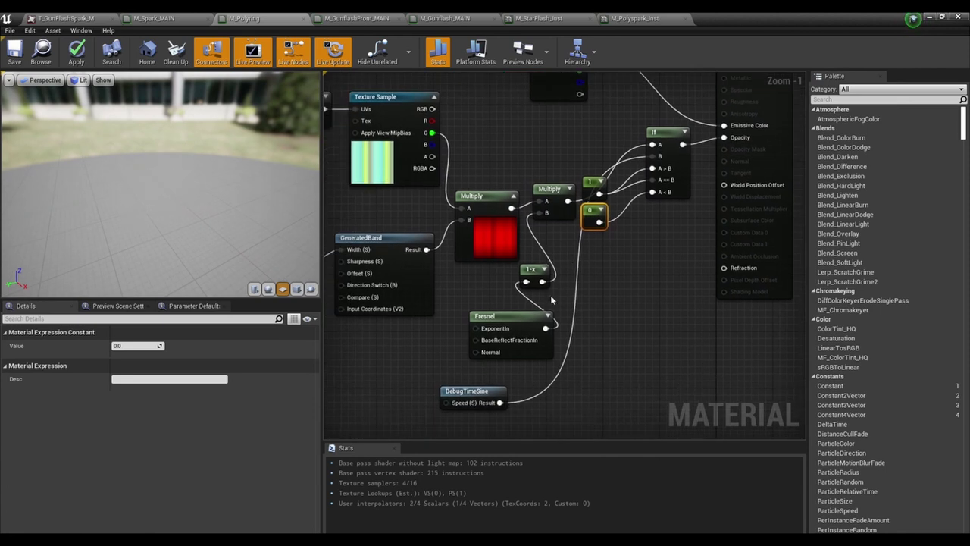
drag(524, 317, 497, 320)
right_drag(502, 329, 554, 330)
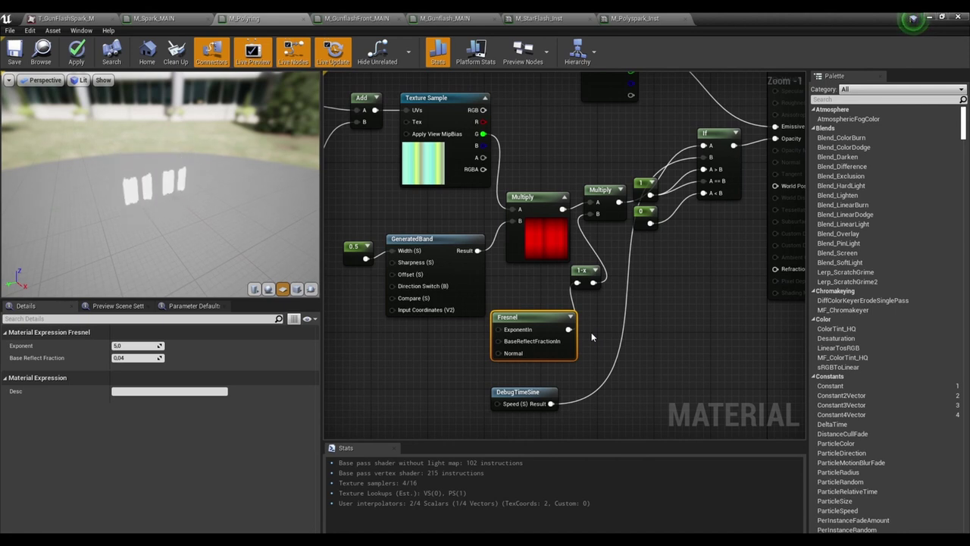
right_drag(594, 326, 524, 344)
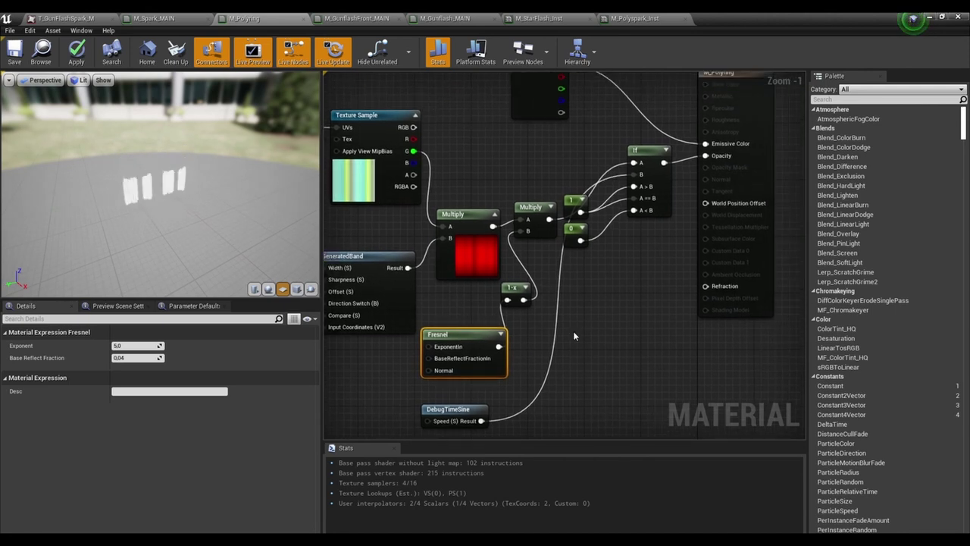
Reposition the constants 1 and 0 and lower the If node beside them to untangle its input wires.
drag(618, 266, 595, 246)
click(644, 307)
mouse_move(644, 307)
right_down()
mouse_move(693, 289)
mouse_move(632, 375)
mouse_move(598, 352)
mouse_move(640, 331)
mouse_move(656, 294)
right_up()
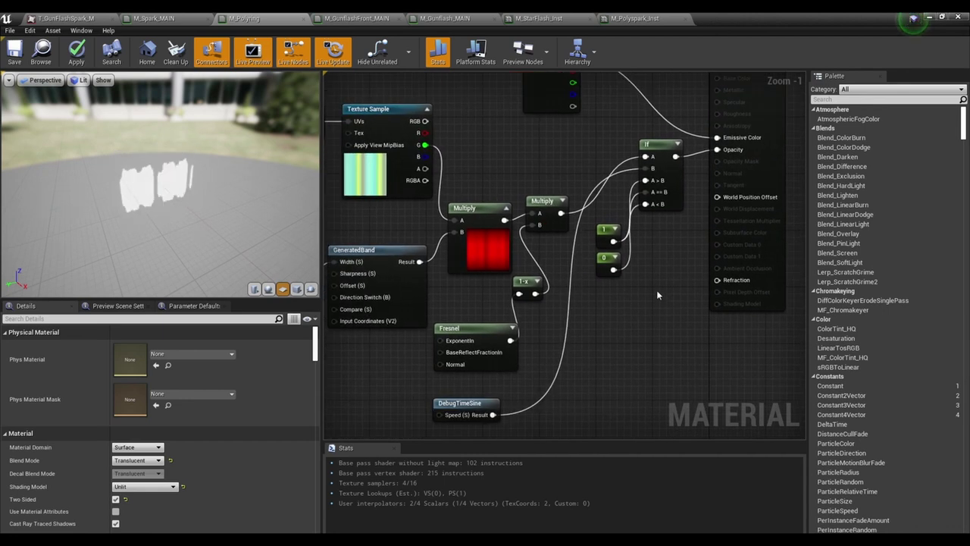
drag(604, 241, 604, 227)
drag(684, 207, 689, 243)
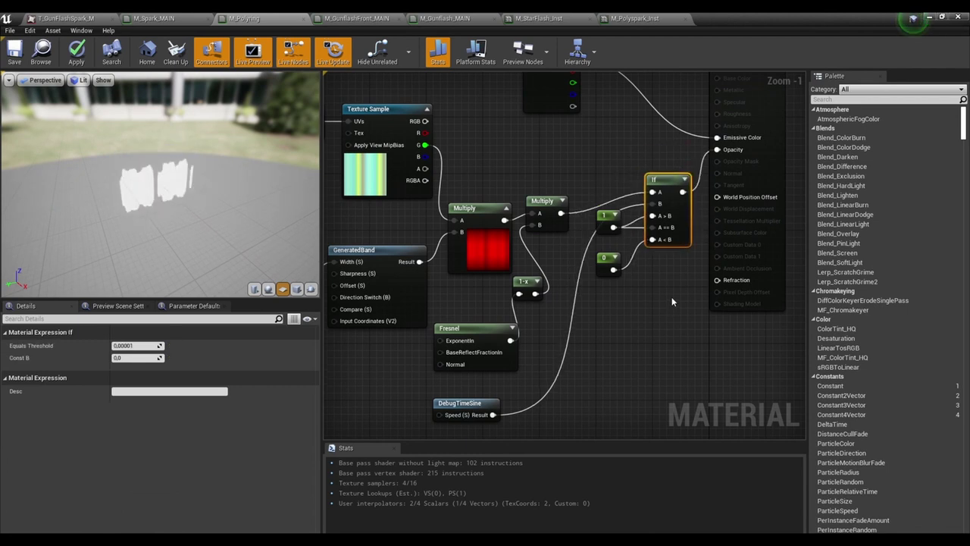
Connect the Particle Color node's alpha output to the If node's B input and delete the DebugTimeSine node.
scroll(609, 162, down, 1)
click(612, 182)
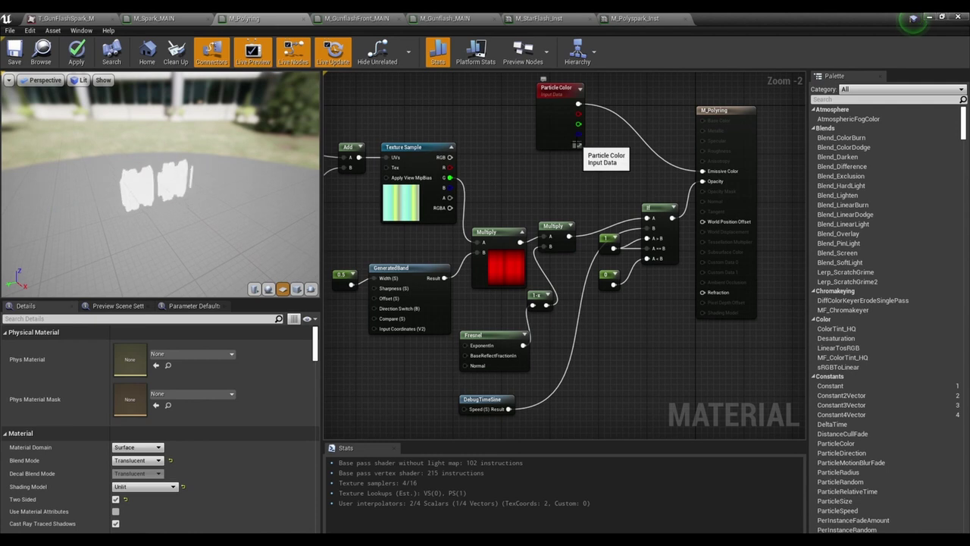
drag(579, 144, 649, 234)
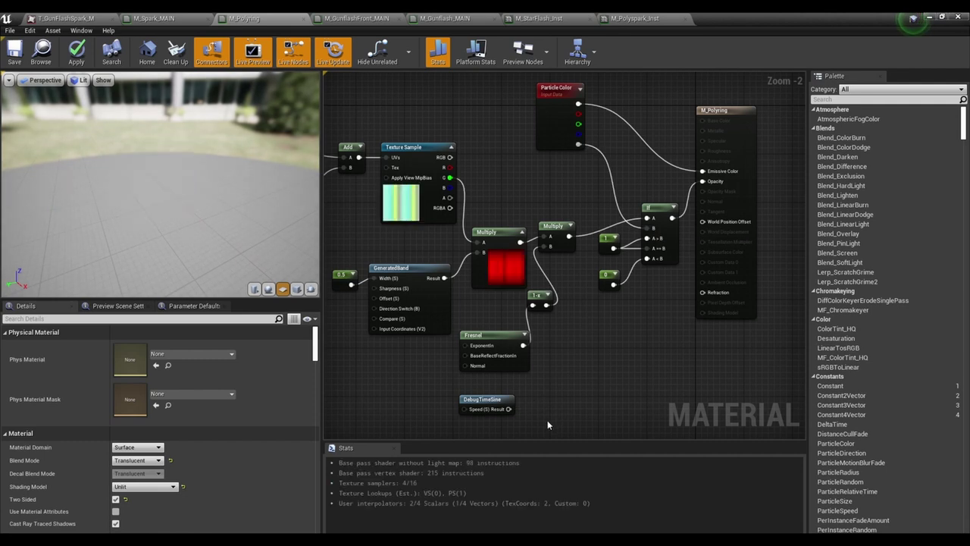
click(482, 400)
key(Delete)
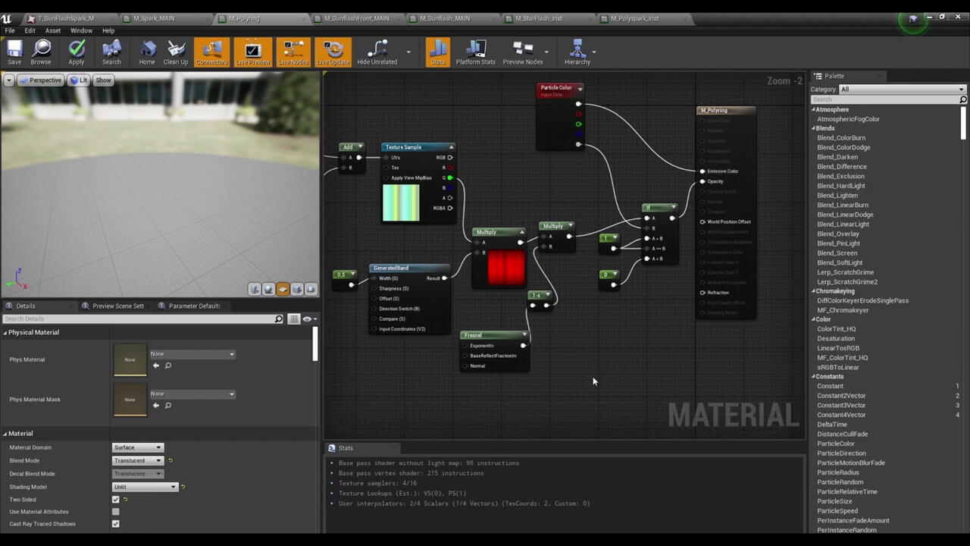
Look over M_Polyring's material settings and open the M_GunflashFront_MAIN material with space left of its output node.
scroll(236, 468, down, 1)
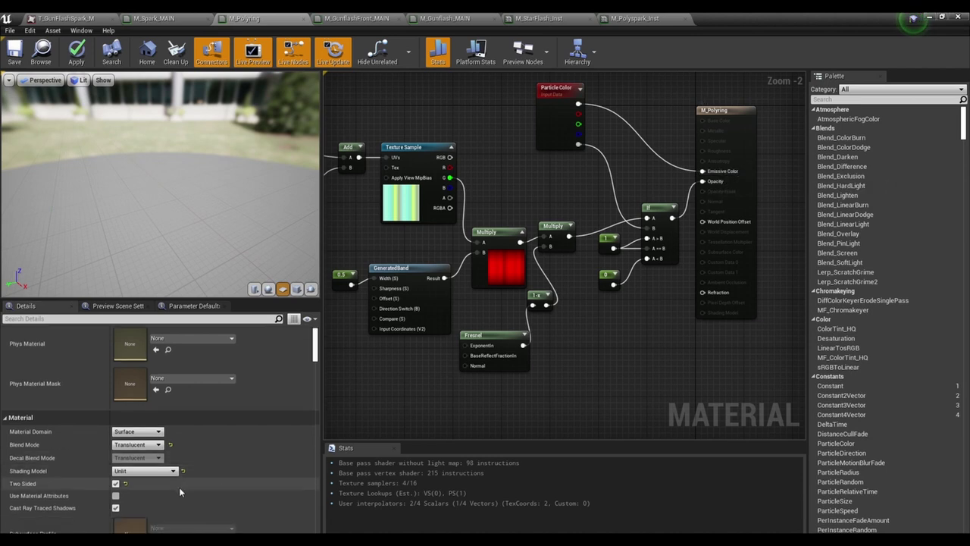
scroll(152, 496, down, 1)
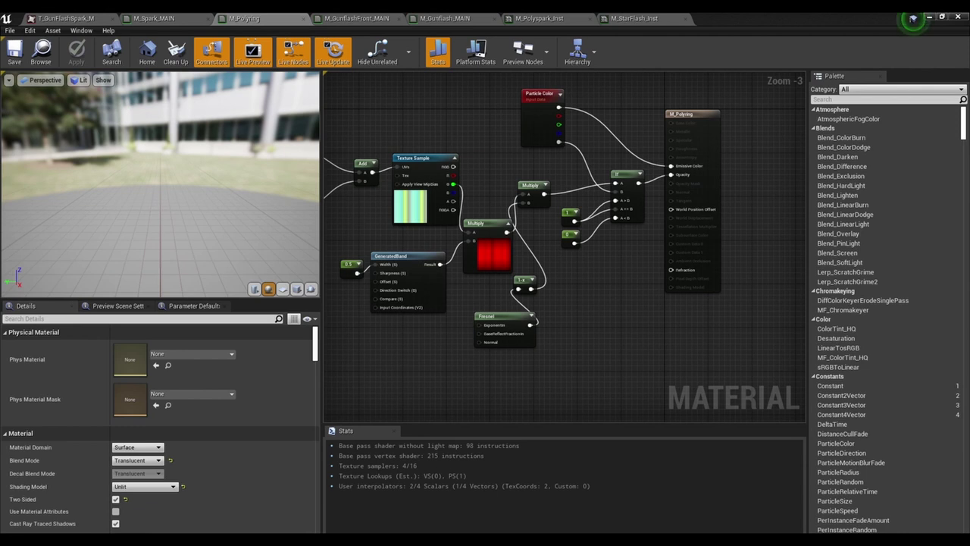
click(343, 23)
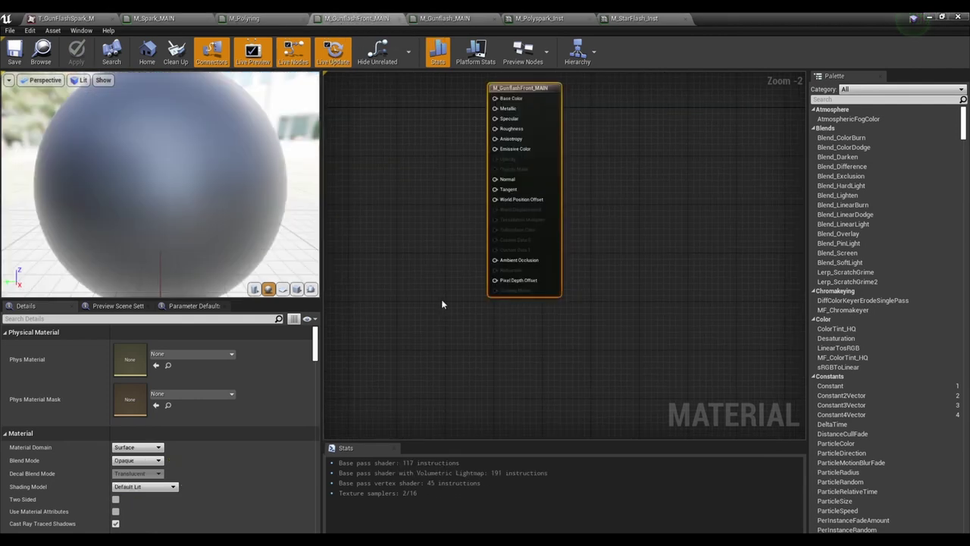
right_drag(441, 298, 593, 345)
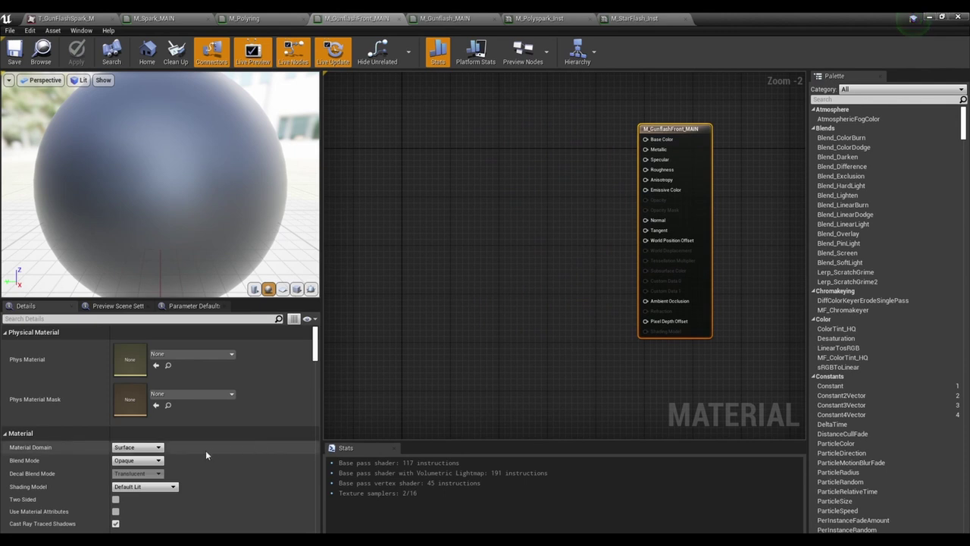
Set M_GunflashFront_MAIN's blend mode to Masked and shading model to Unlit, and enable Two Sided.
click(157, 462)
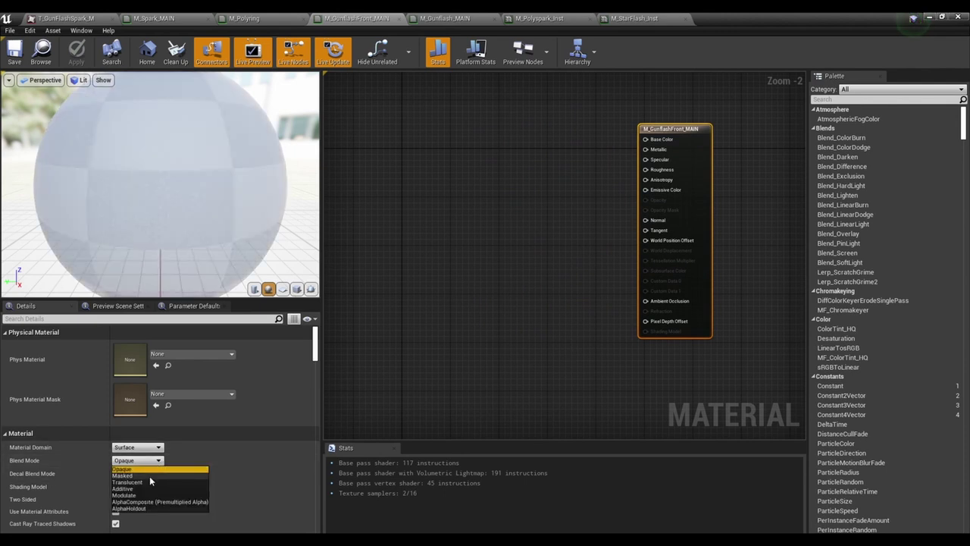
click(150, 476)
click(158, 487)
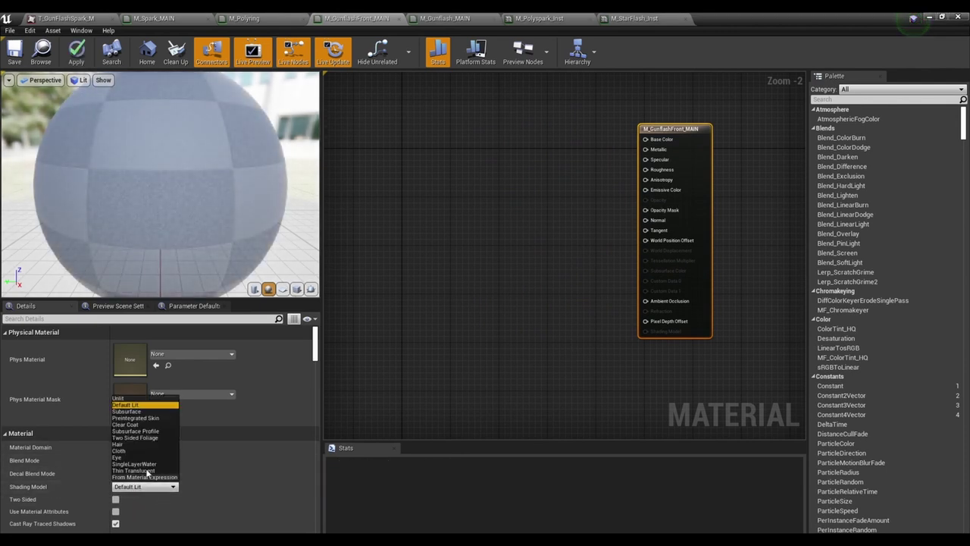
click(119, 398)
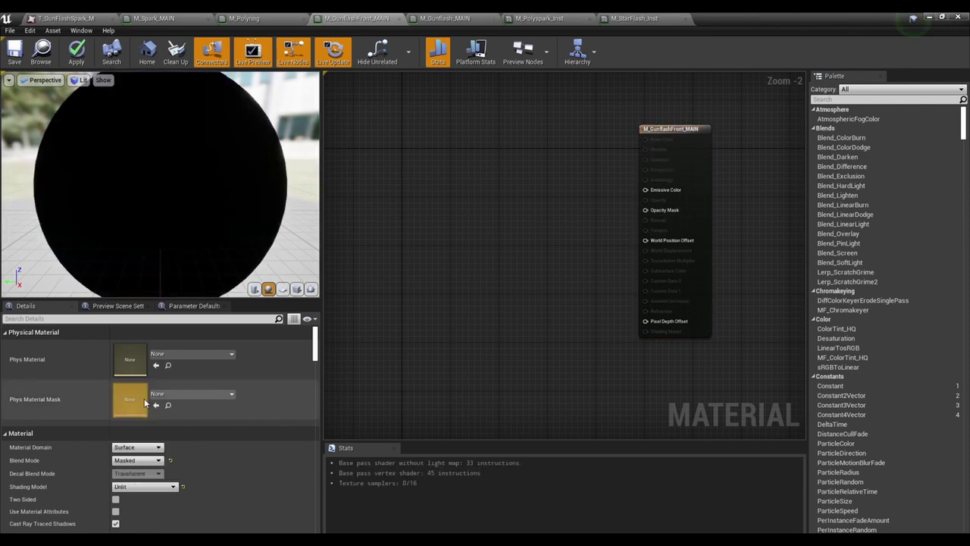
click(116, 500)
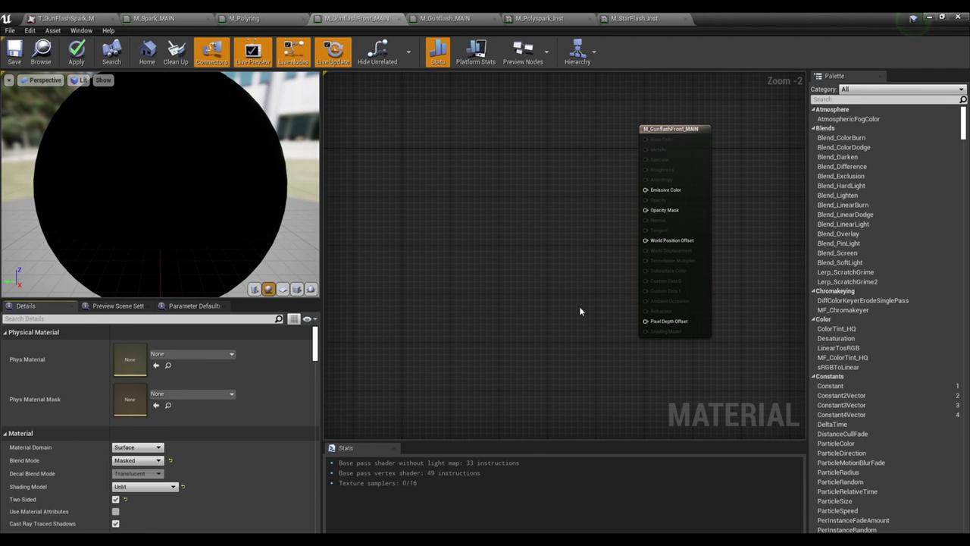
Add a Texture Sample node to the left of the material's output node.
right_drag(489, 273, 536, 266)
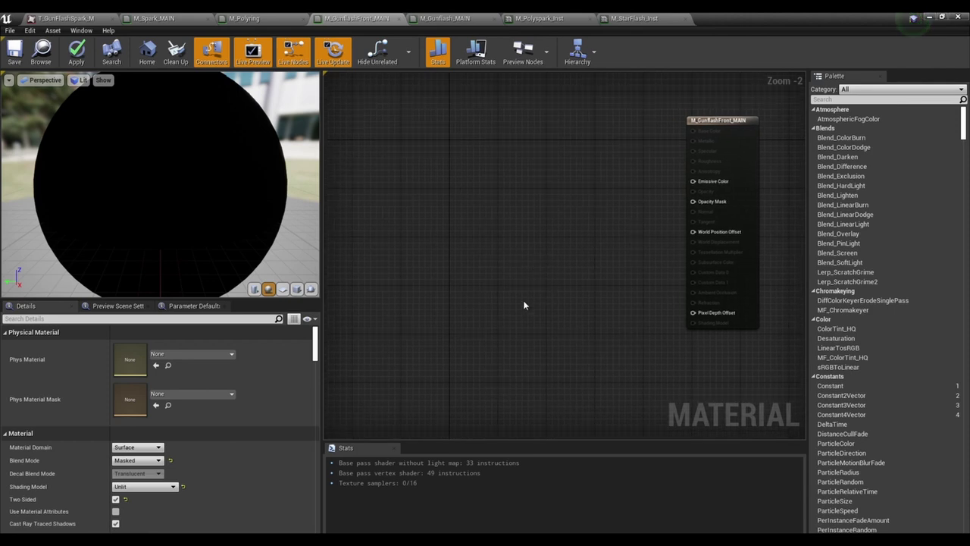
click(441, 271)
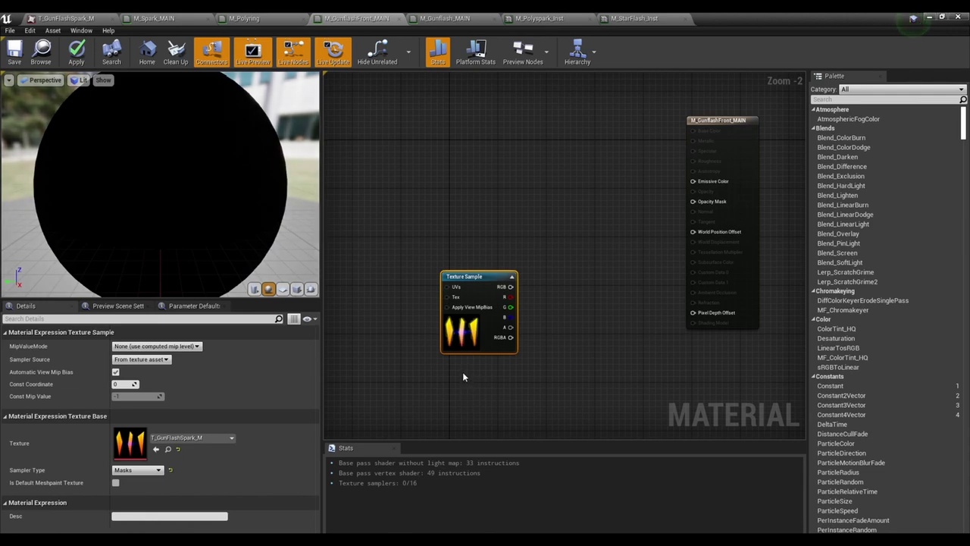
click(479, 391)
click(492, 325)
Assign the T_MuzzleFront_M texture from the PolygonBlast Textures folder to the Texture Sample node and return to the full-size material editor.
double_click(786, 16)
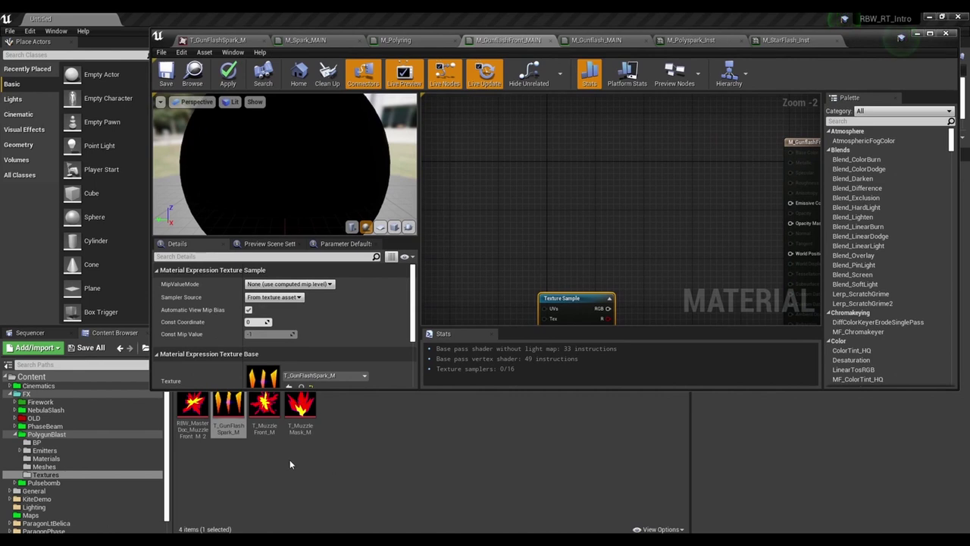
click(264, 415)
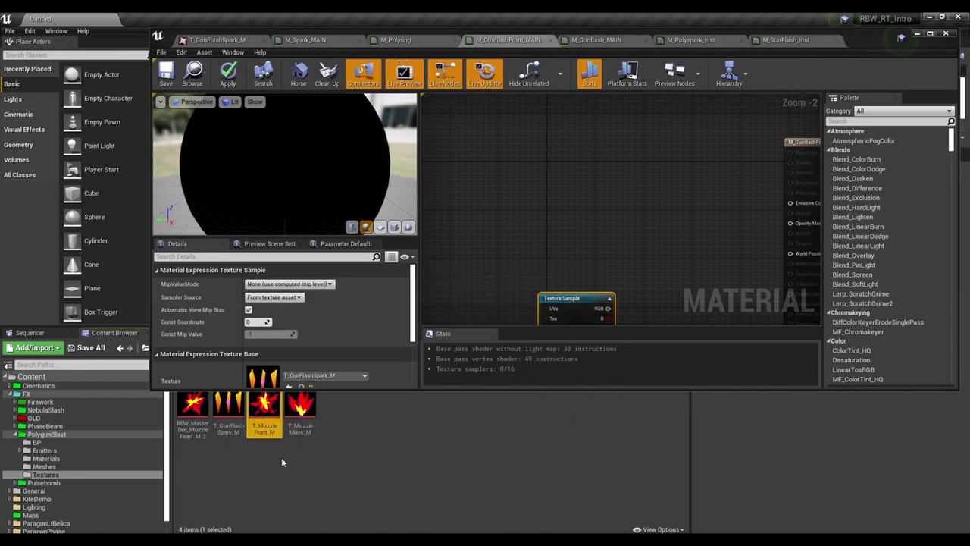
scroll(292, 345, down, 2)
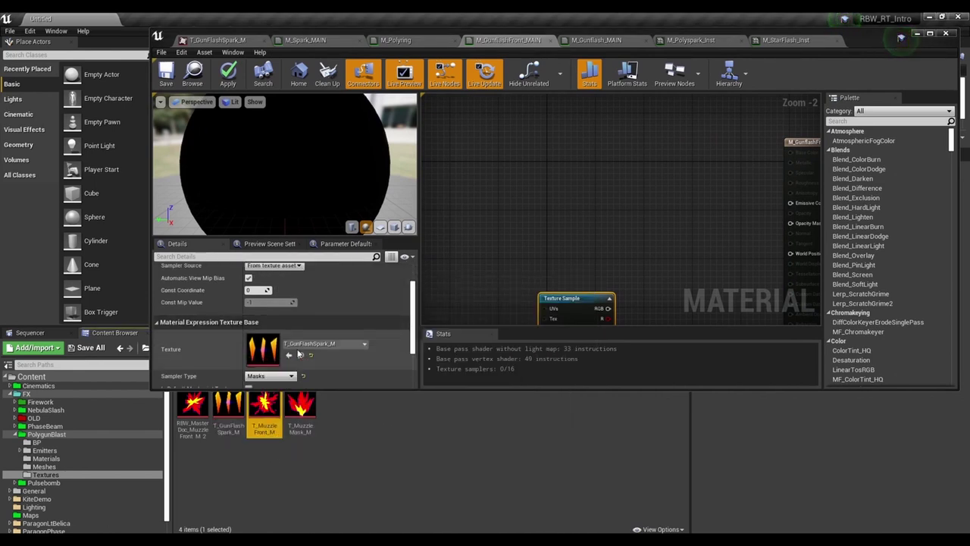
click(290, 339)
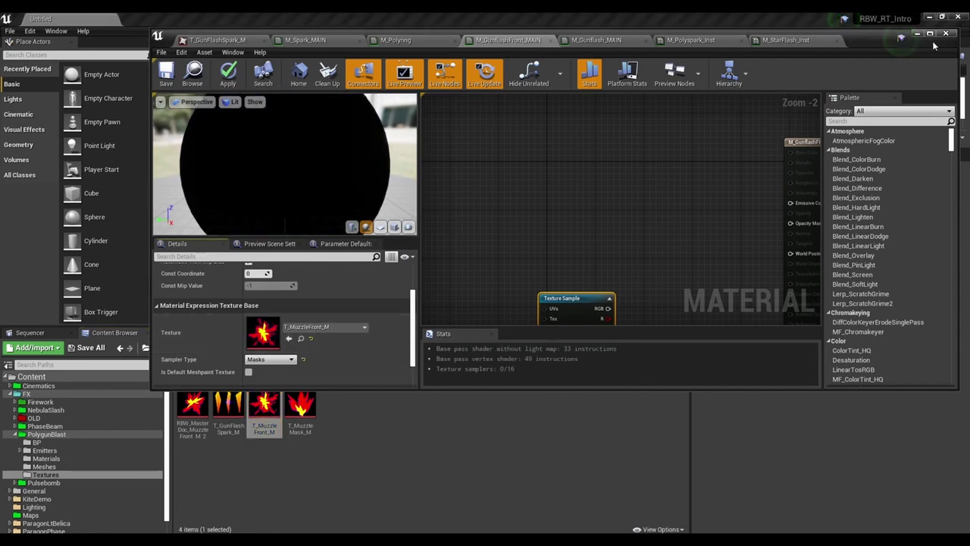
click(931, 35)
Preview the Texture Sample node on its own, shown on a plane as the preview mesh.
right_click(464, 340)
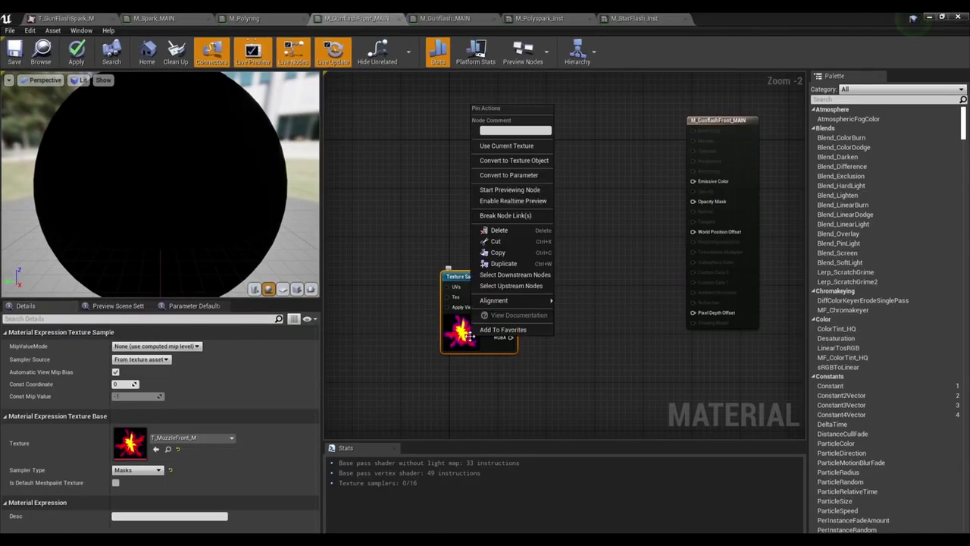
click(546, 191)
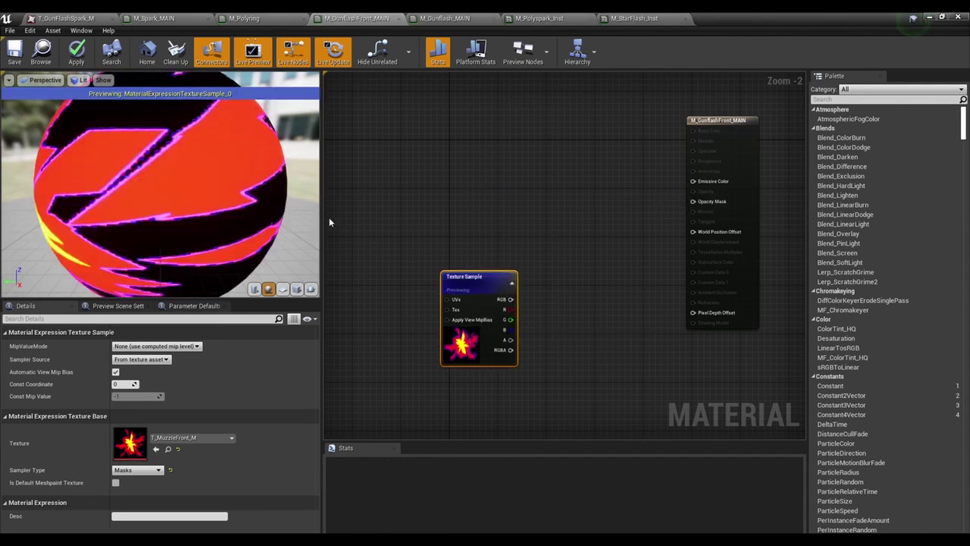
click(283, 289)
drag(220, 208, 203, 230)
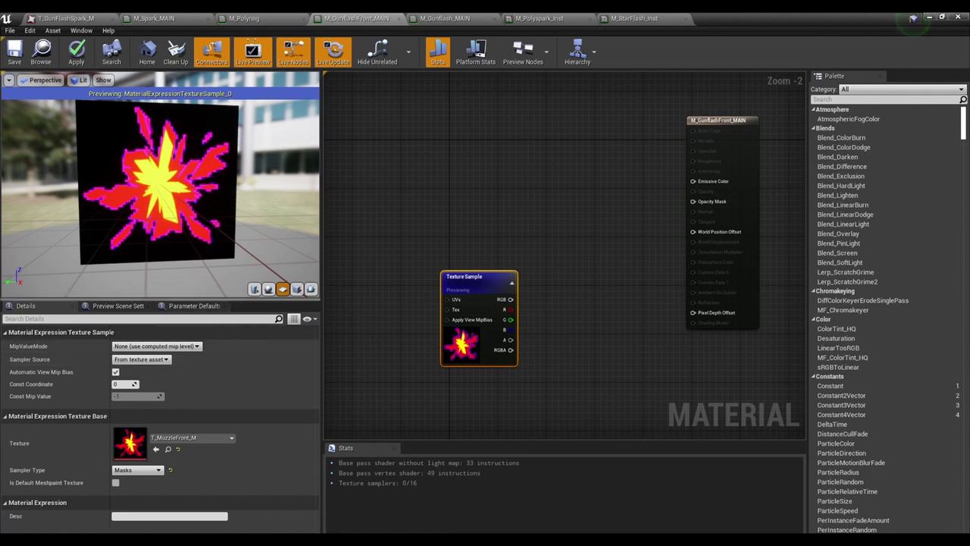
right_drag(213, 219, 209, 178)
right_drag(205, 238, 205, 216)
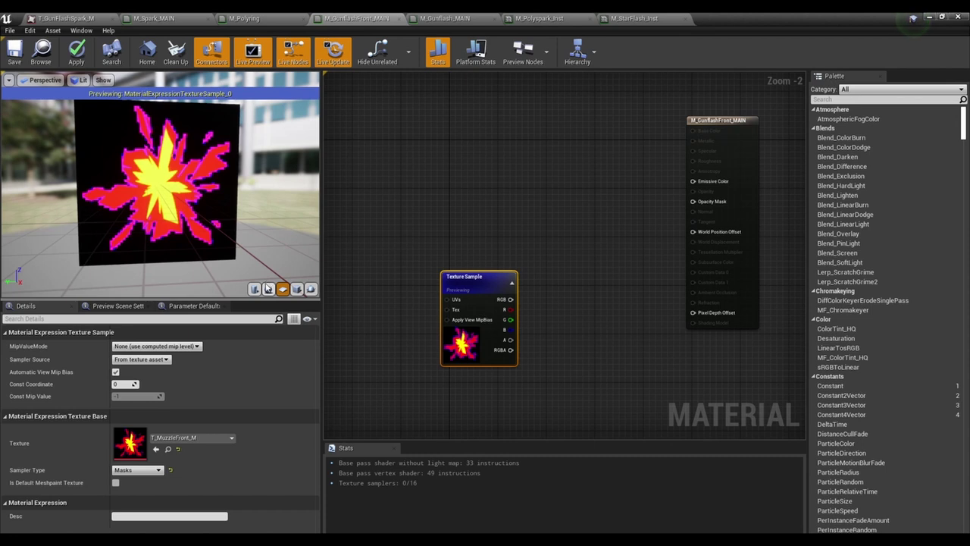
Set the Texture Sample's MipValueMode to MipLevel (absolute, 0 is full resolution) and inspect the texture on the preview plane.
click(189, 348)
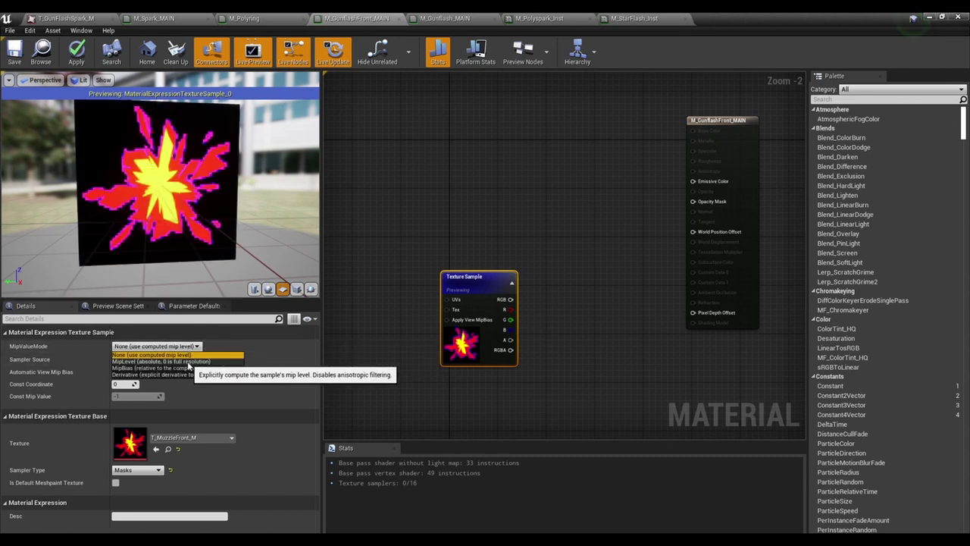
click(182, 361)
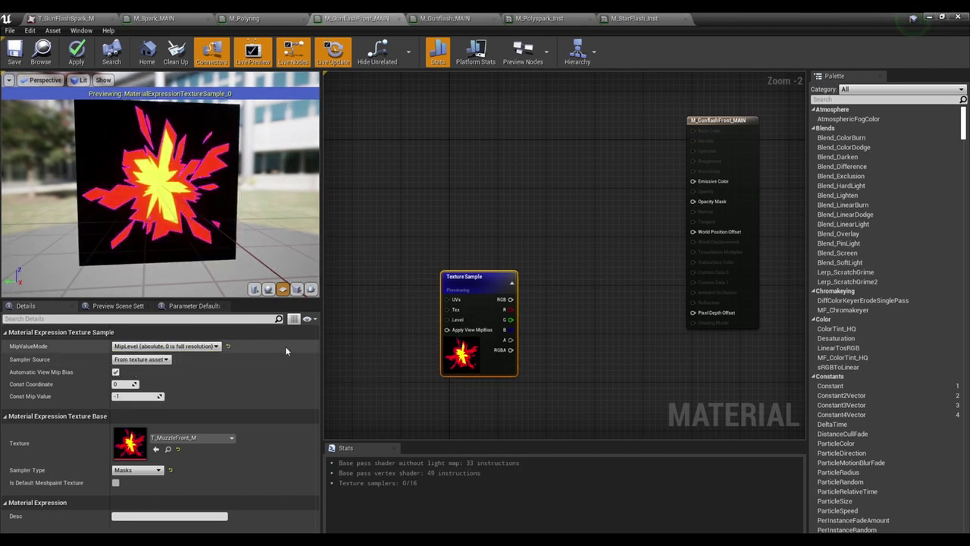
drag(228, 194, 264, 201)
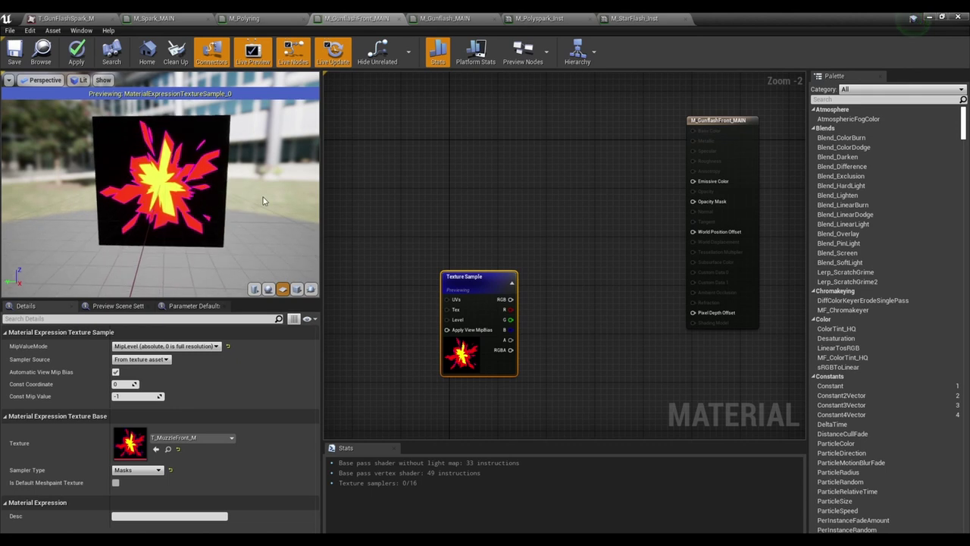
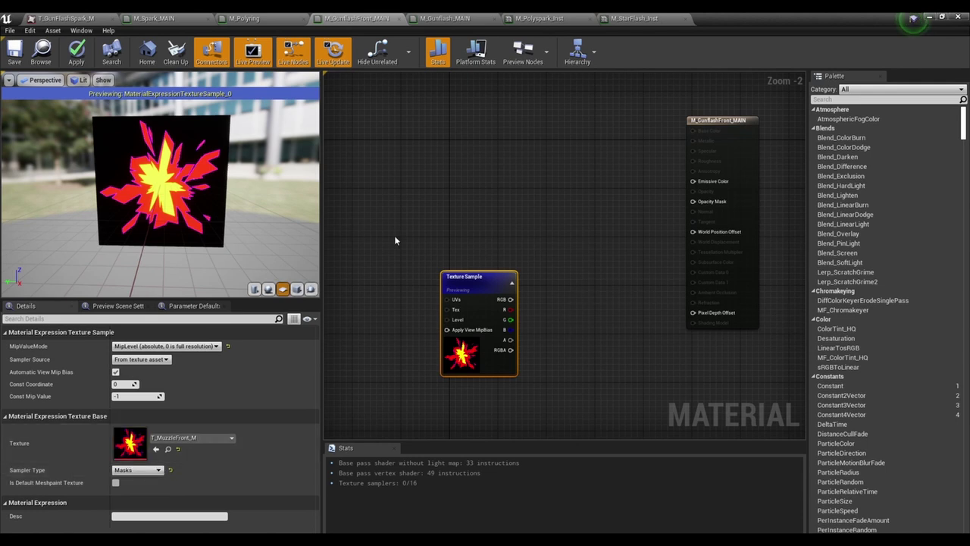
Move the Texture Sample node further from the material's output node, leaving free graph space above it.
right_drag(430, 238, 467, 232)
drag(176, 214, 220, 216)
scroll(176, 215, up, 3)
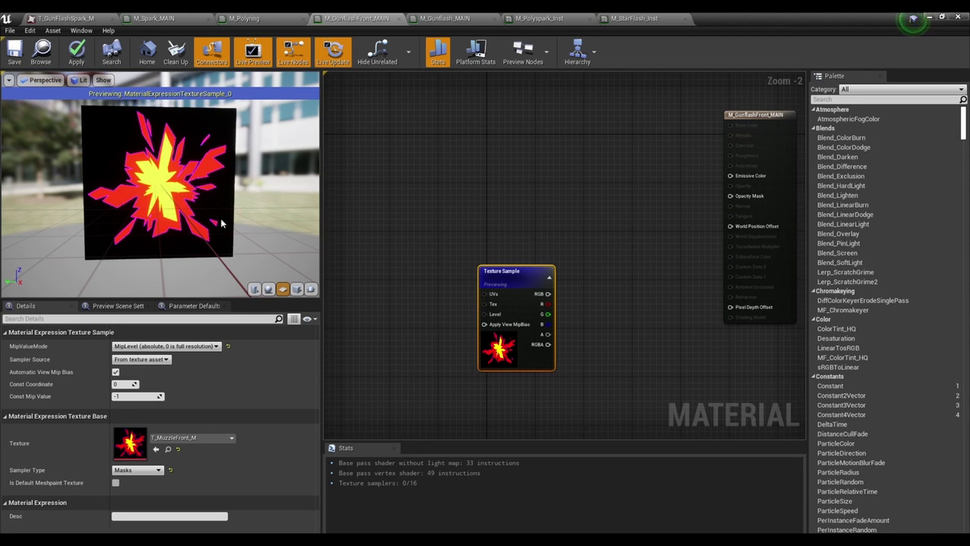
right_drag(524, 187, 547, 193)
scroll(484, 191, down, 1)
right_drag(481, 157, 543, 192)
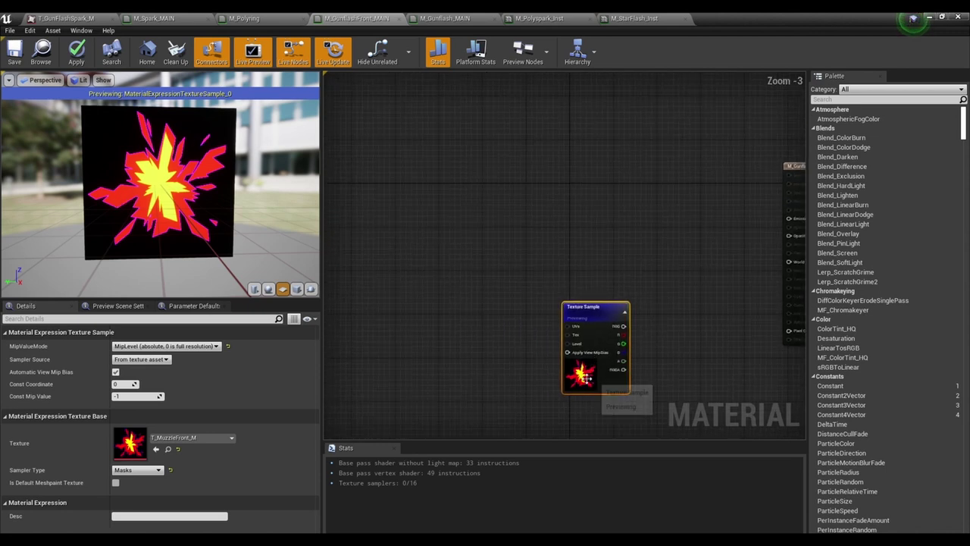
drag(595, 373, 535, 375)
click(481, 189)
right_drag(480, 189, 520, 199)
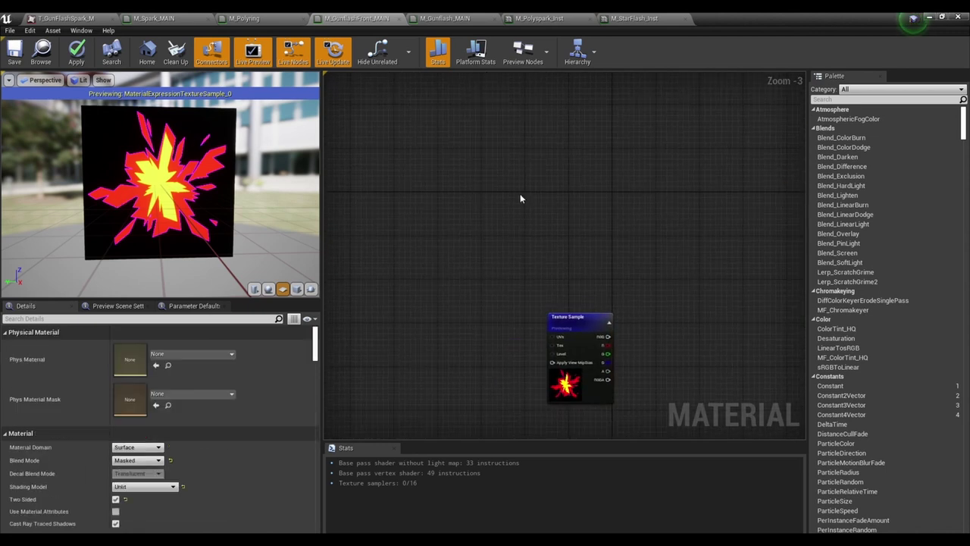
Add a Constant3Vector above the Texture Sample and set it to a saturated purple with colour value 3 (R 0.997899, G 0, B 3).
click(457, 175)
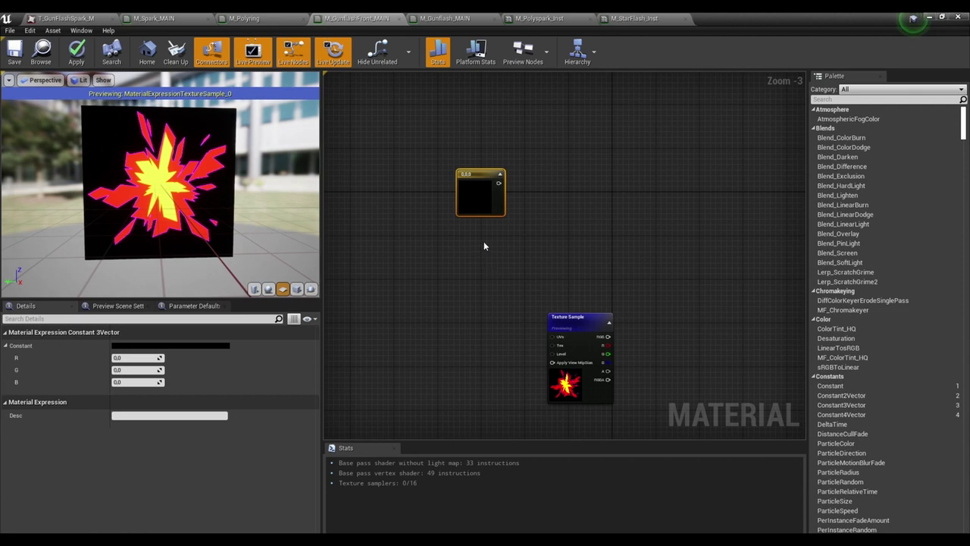
click(403, 260)
click(472, 201)
click(186, 344)
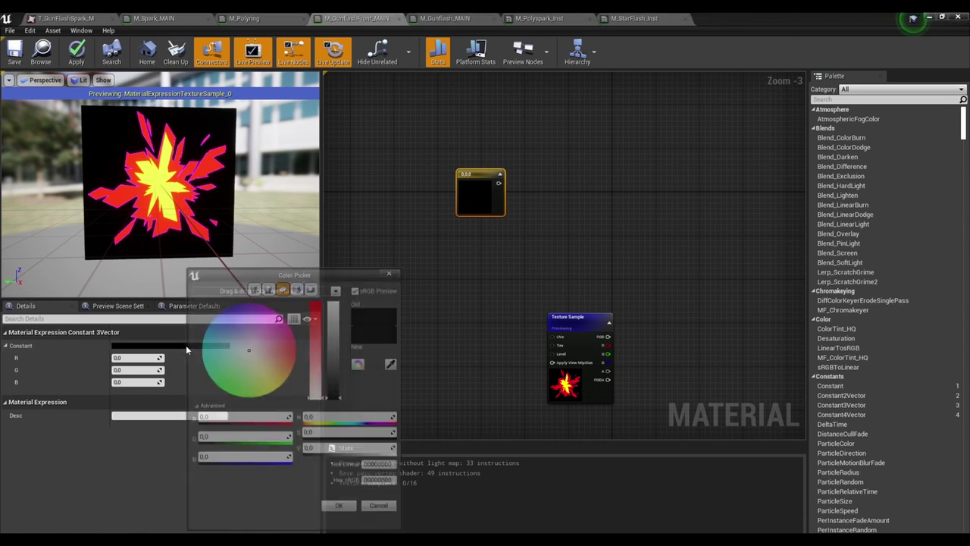
mouse_move(250, 347)
mouse_down()
mouse_move(253, 318)
mouse_move(242, 304)
mouse_up()
drag(336, 399, 336, 304)
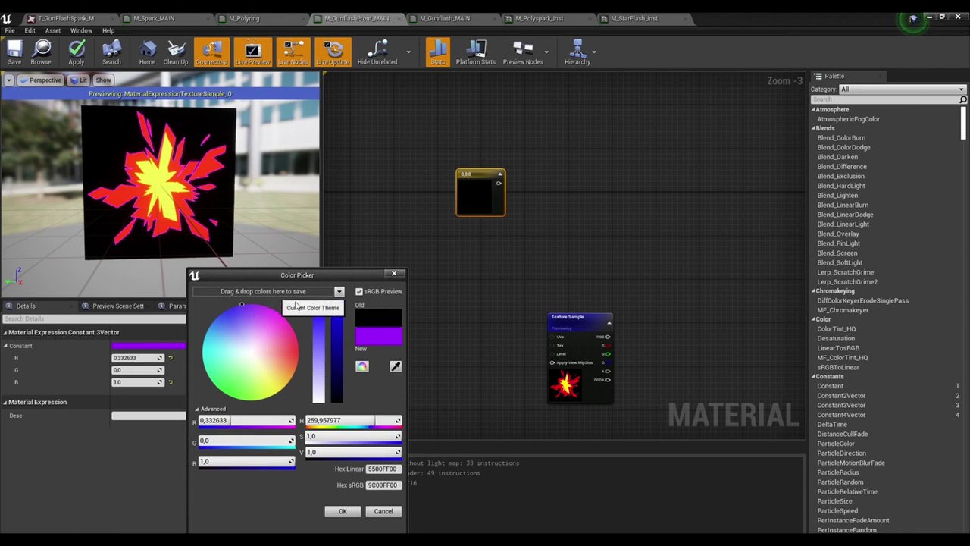
click(329, 452)
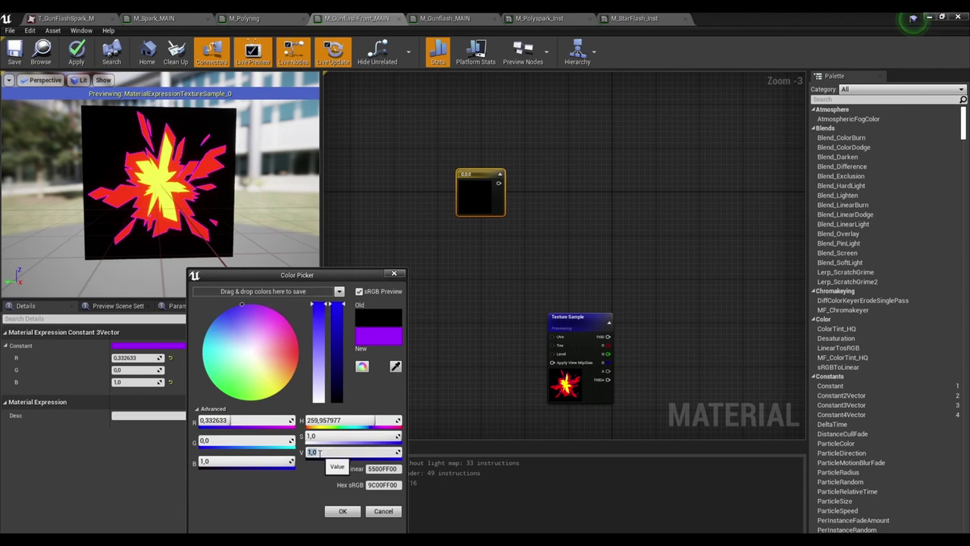
text(3)
key(Return)
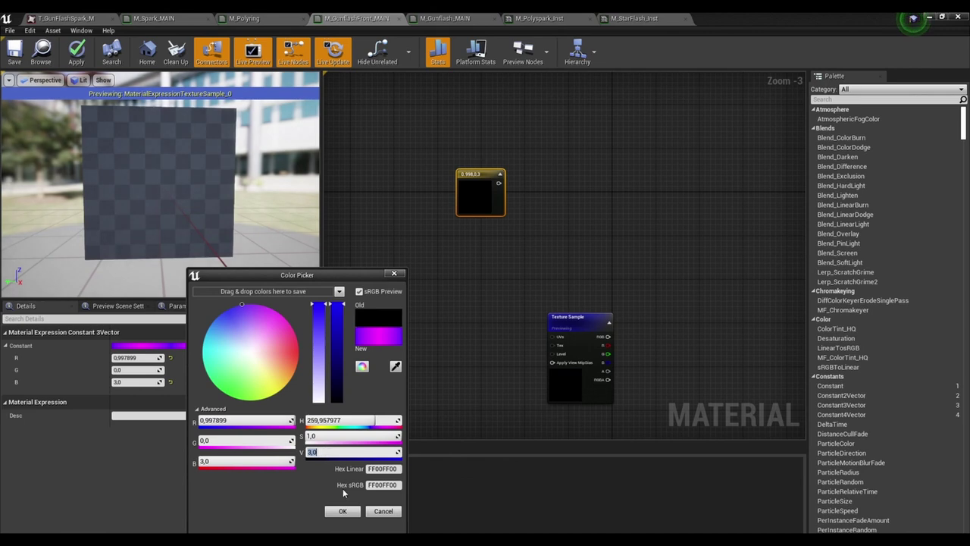
click(343, 510)
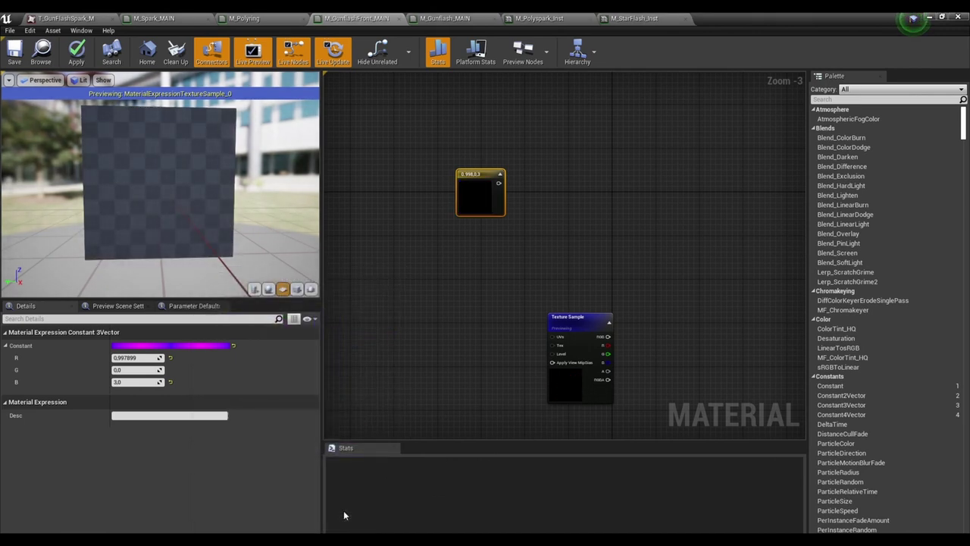
Find the MF_SphereMask material function in the project content and add it to the graph below the colour constant.
drag(736, 17, 752, 36)
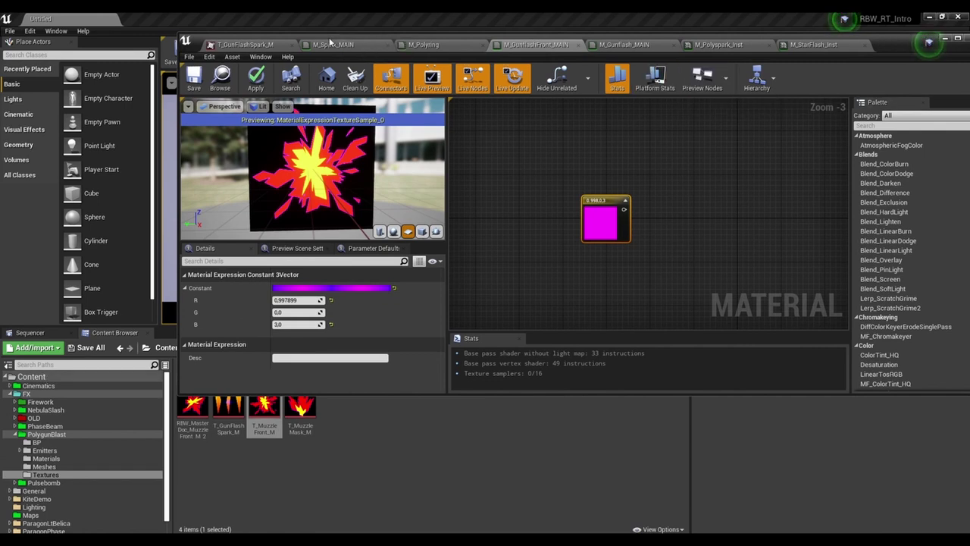
drag(329, 42, 525, 54)
click(32, 376)
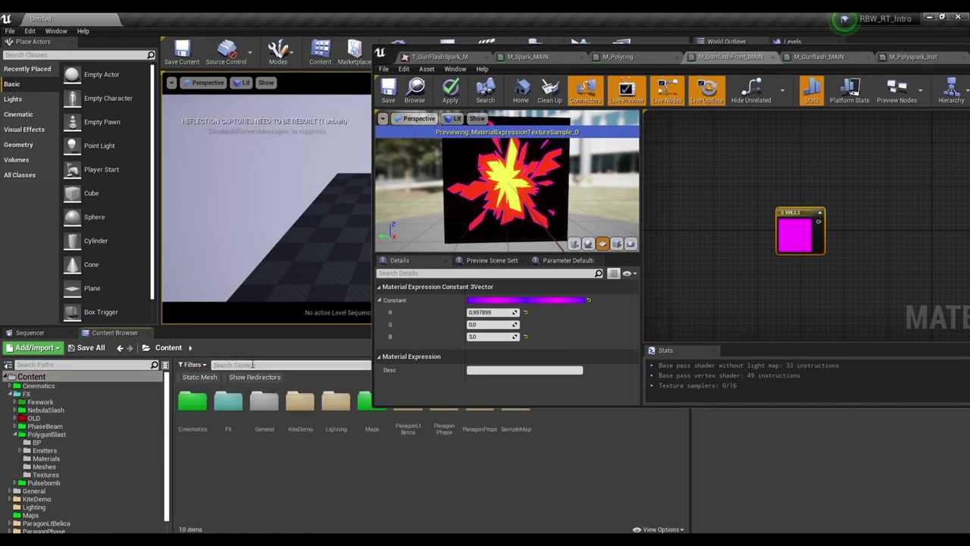
click(252, 365)
text(mf_sp)
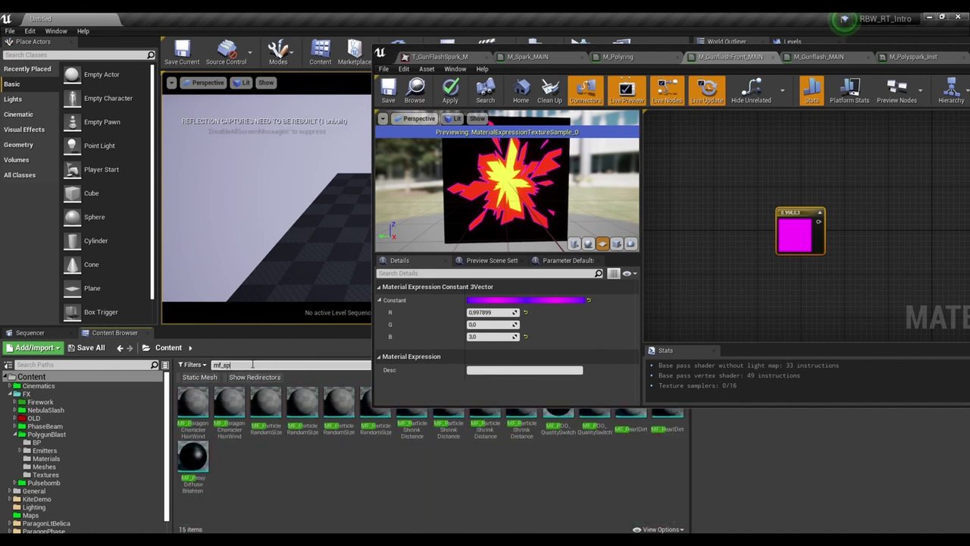
text(he)
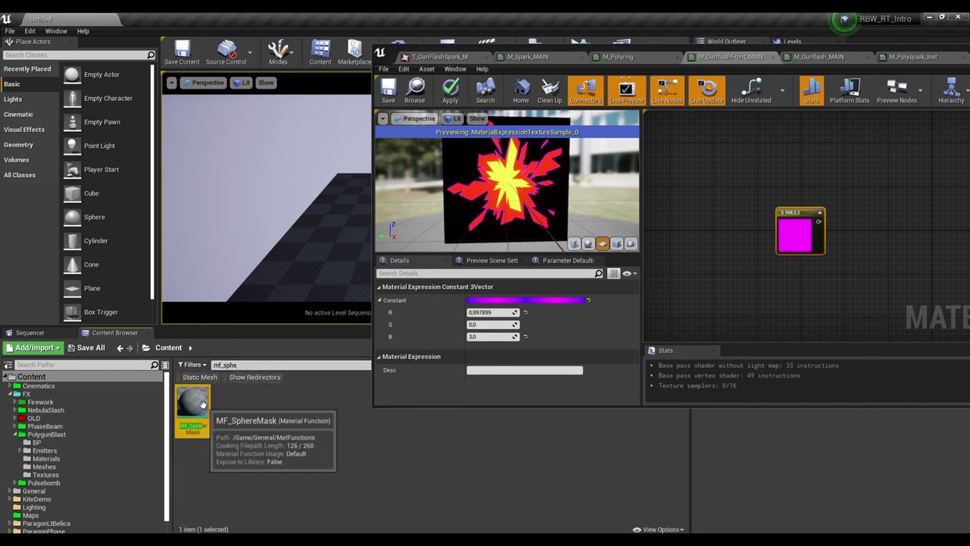
drag(193, 401, 772, 285)
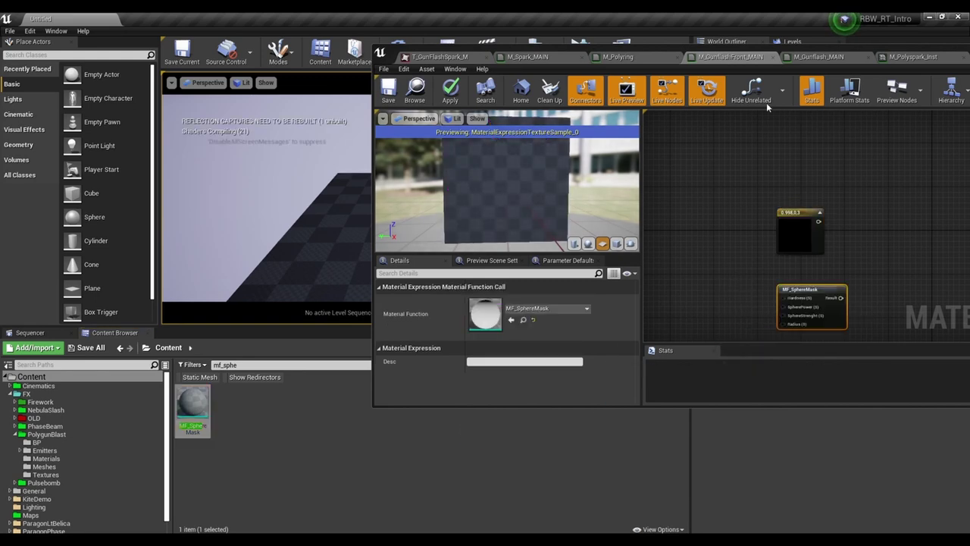
drag(741, 51, 490, 68)
double_click(832, 70)
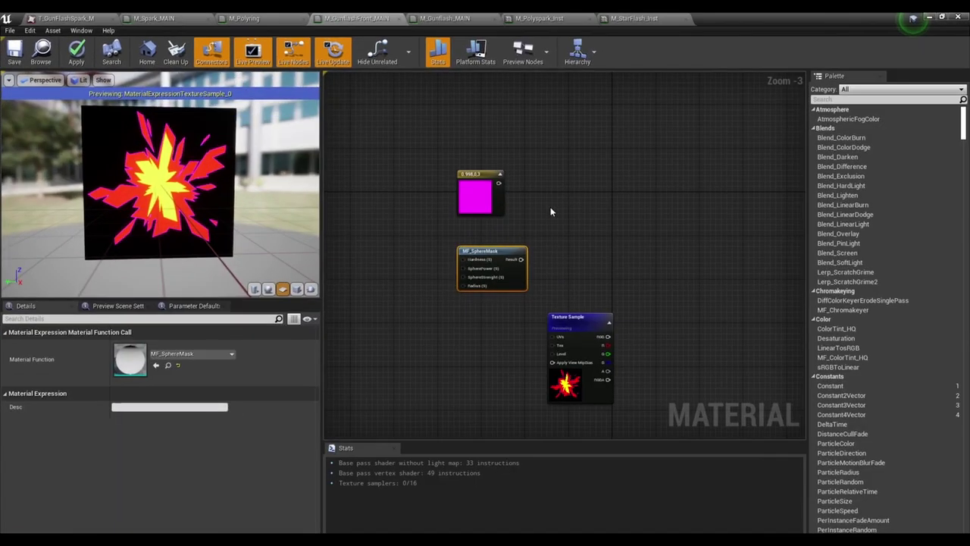
Move the MF_SphereMask node up close beneath the purple colour constant.
right_drag(551, 210, 689, 190)
click(708, 269)
right_drag(675, 259, 499, 341)
drag(498, 339, 489, 315)
click(522, 336)
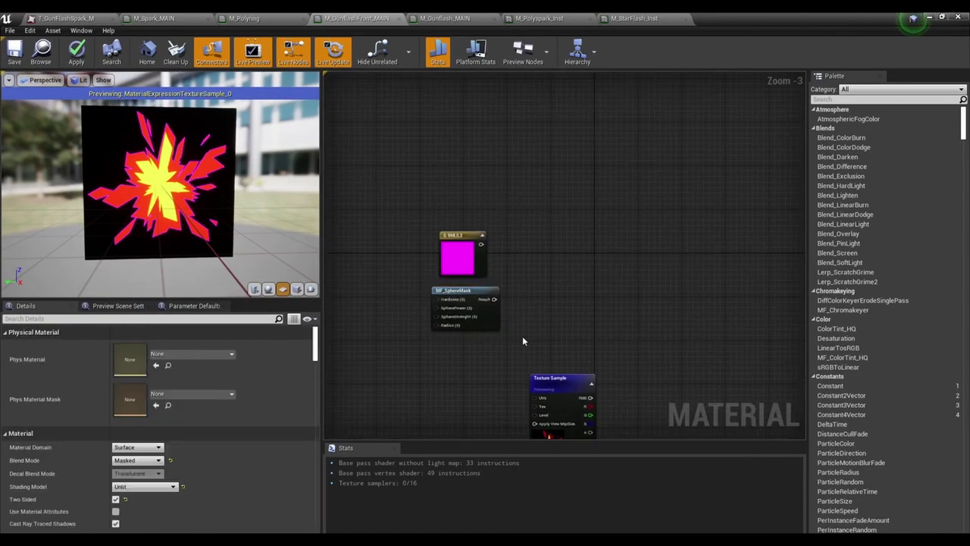
Add a Constant of 0.6 and connect it to the Radius input of MF_SphereMask.
right_drag(522, 336, 609, 330)
click(448, 316)
drag(460, 329, 535, 331)
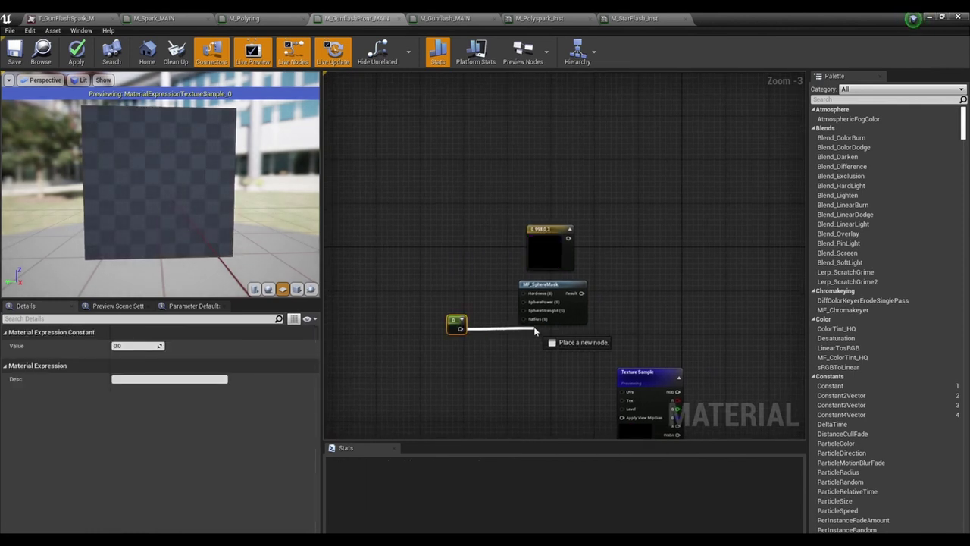
click(154, 346)
text(0.6)
key(Return)
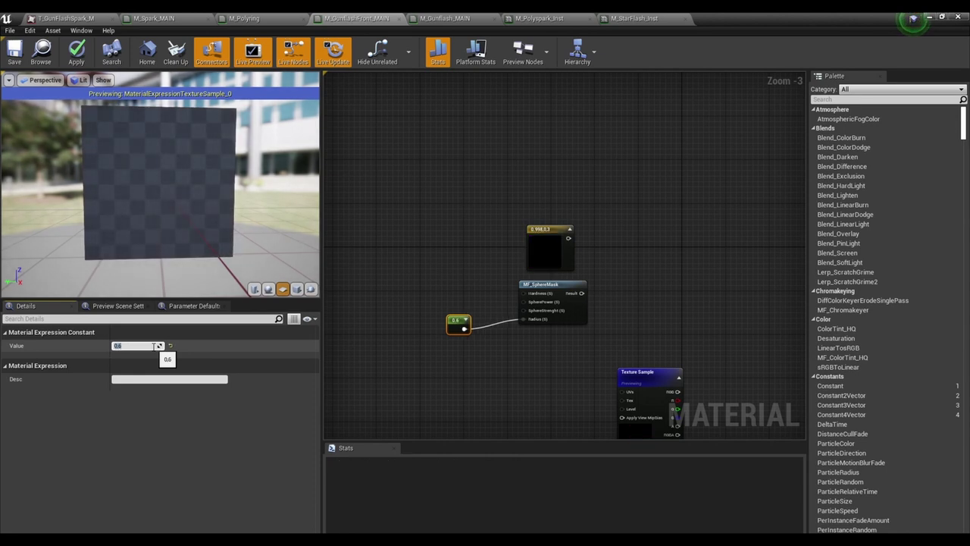
click(447, 361)
Add a Multiply node combining the purple colour constant (A) with the MF_SphereMask result (B).
right_drag(669, 269, 587, 276)
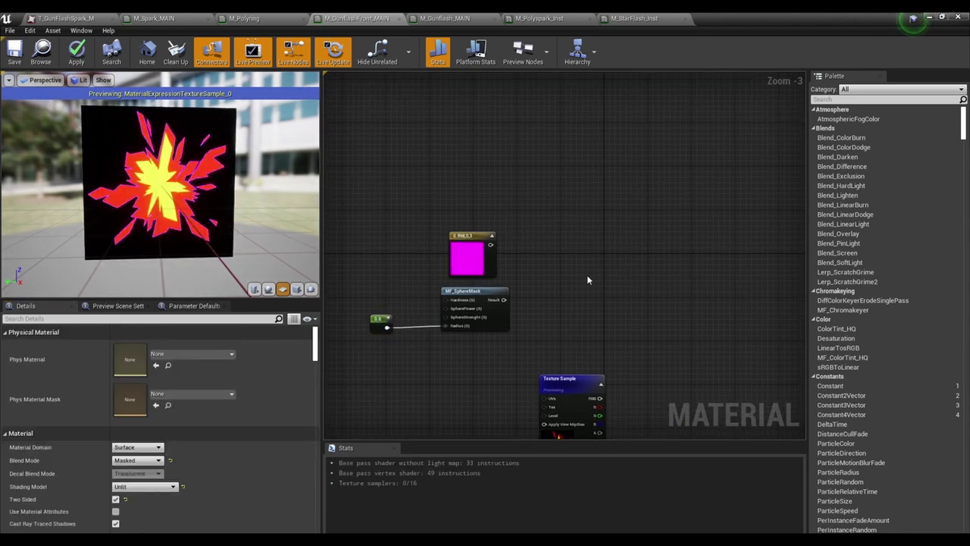
click(583, 247)
drag(504, 300, 491, 245)
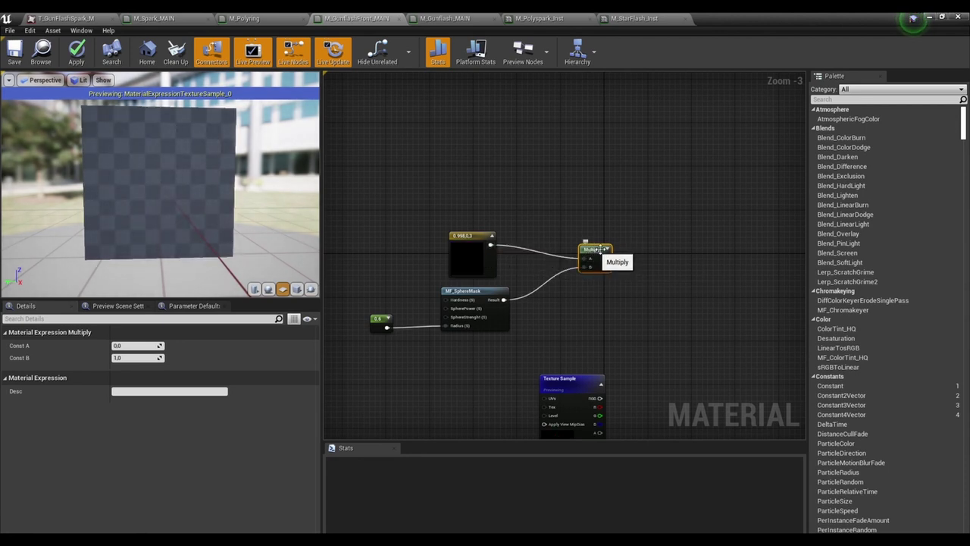
right_drag(651, 316, 599, 283)
click(599, 285)
Shift the Texture Sample slightly to the left and feed its red channel into a new Multiply node.
drag(522, 402, 490, 397)
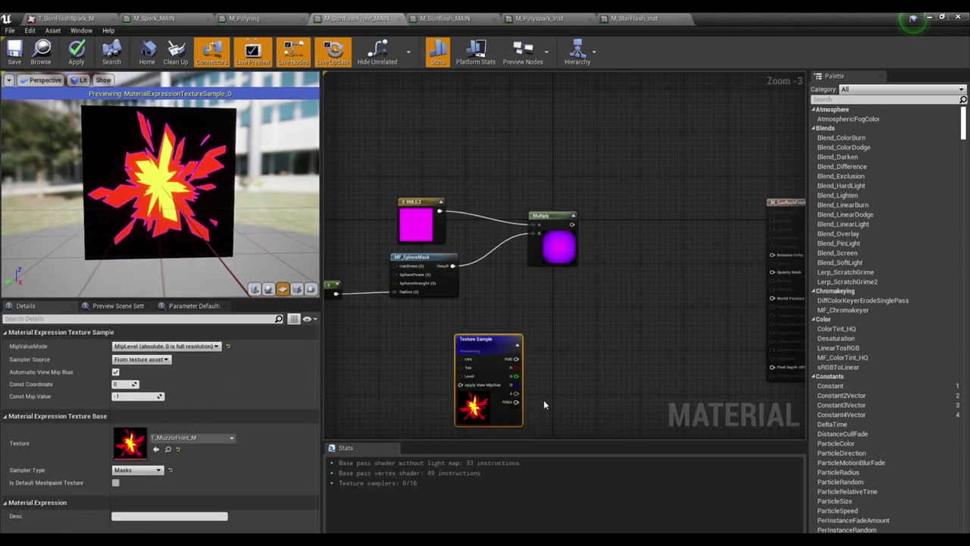
click(544, 401)
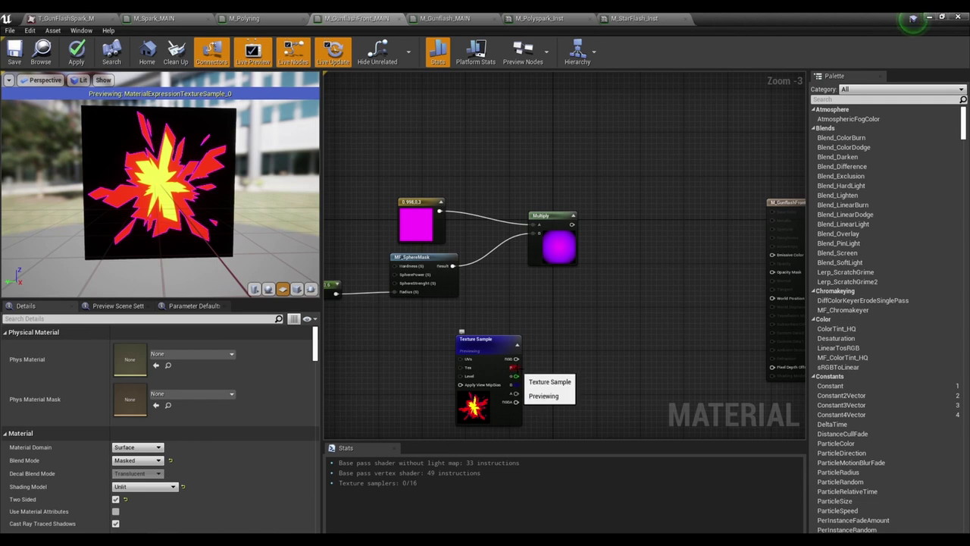
drag(515, 368, 558, 356)
text(m)
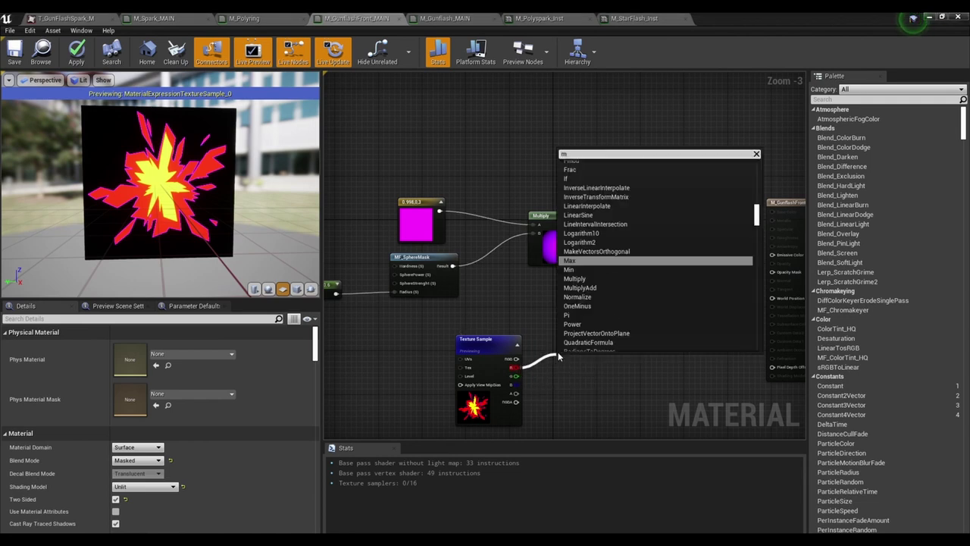
text(ul)
key(Return)
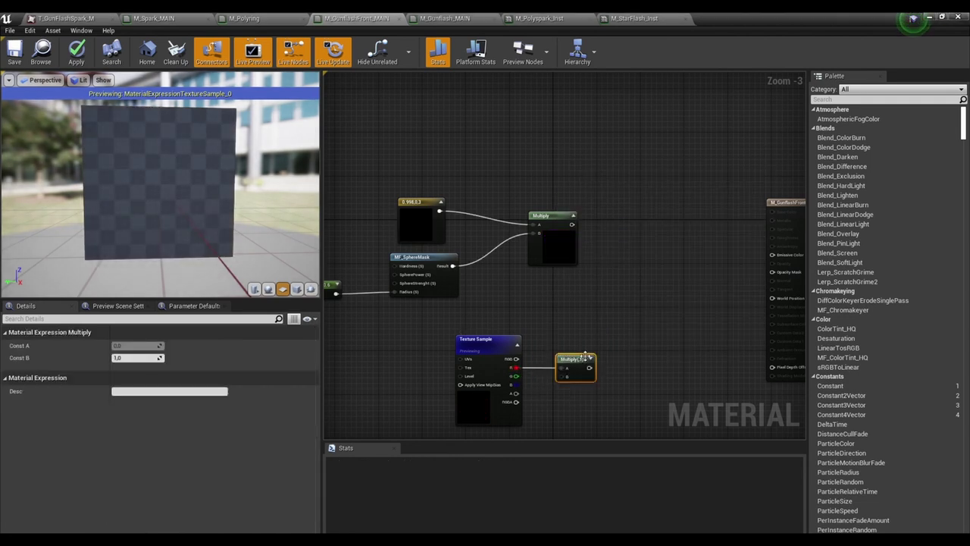
Place the new Multiply beside the first one and connect the coloured sphere mask to A and the texture's red channel to B.
drag(586, 358, 668, 234)
click(593, 249)
drag(518, 368, 640, 270)
drag(572, 224, 635, 259)
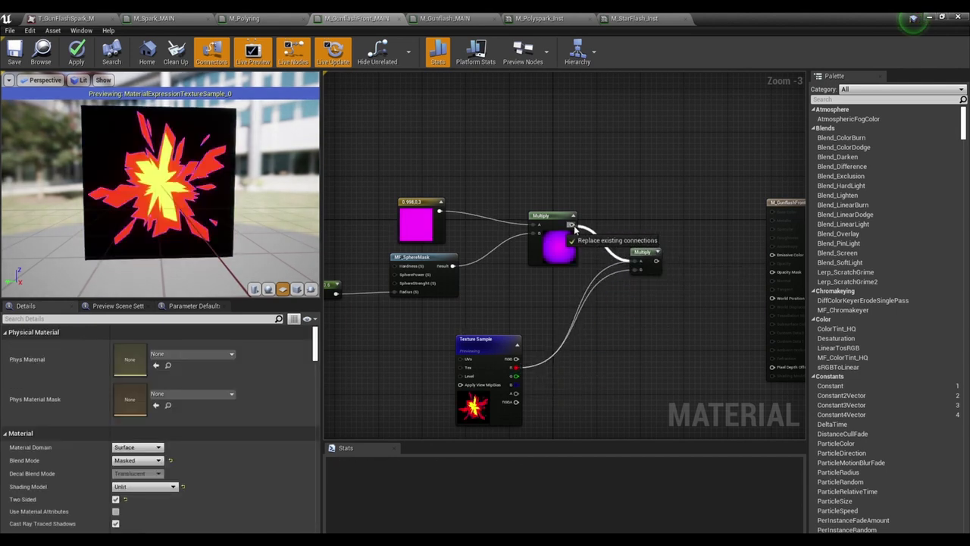
Preview the Multiply node that combines the coloured sphere mask with the texture's red channel.
click(651, 282)
right_click(652, 282)
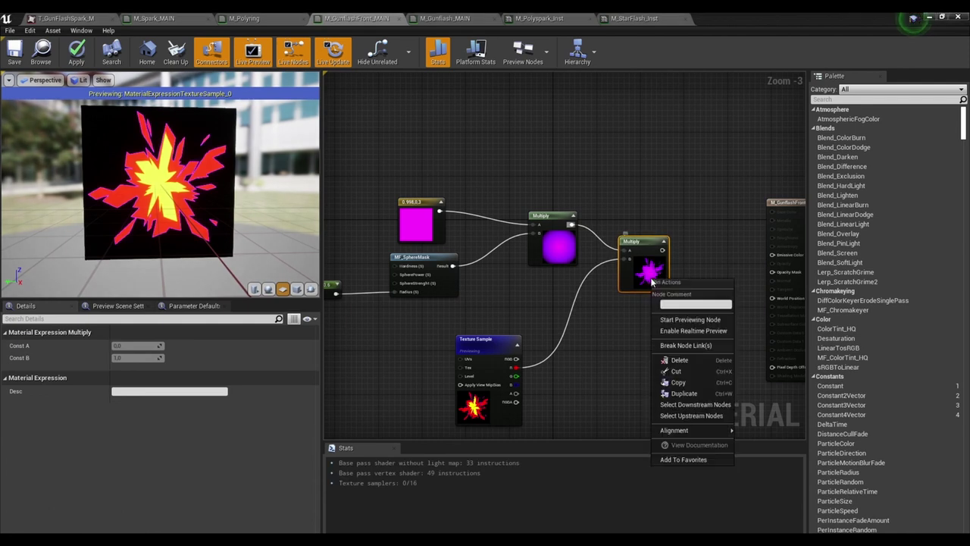
click(701, 326)
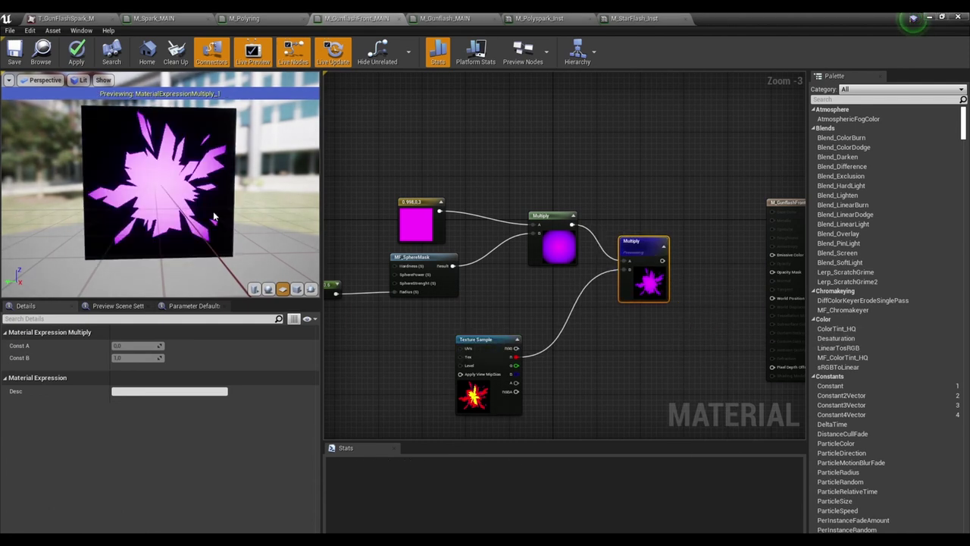
Move the whole group of connected nodes further away from the material's output node.
scroll(475, 365, down, 1)
drag(429, 376, 661, 201)
drag(659, 282, 547, 258)
right_drag(550, 291, 643, 307)
click(628, 353)
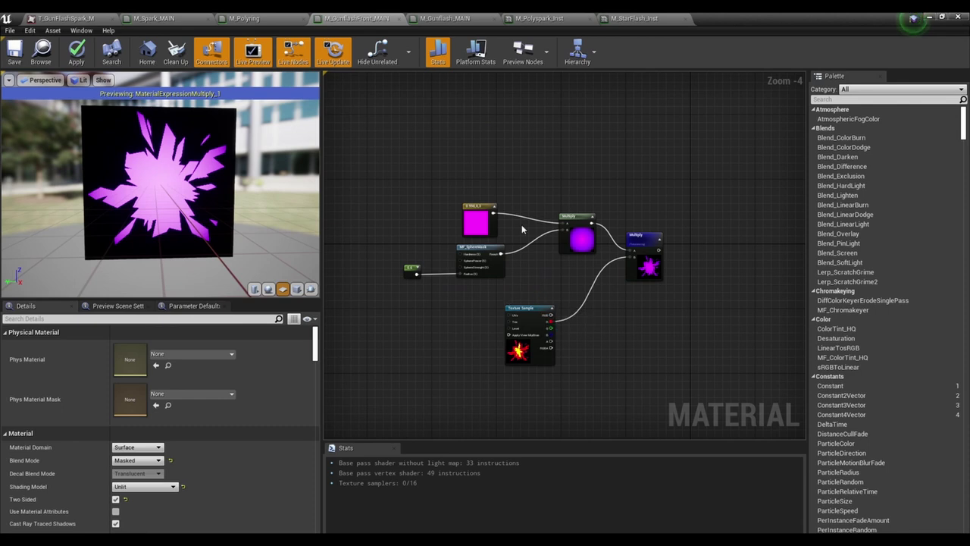
Switch the preview back to the Texture Sample node on its own.
right_drag(521, 220, 519, 240)
click(516, 383)
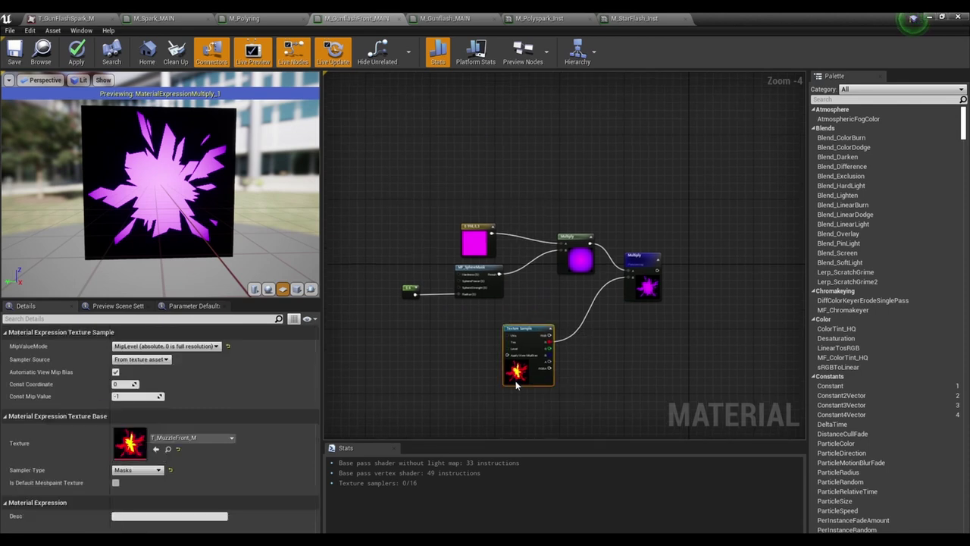
right_click(515, 385)
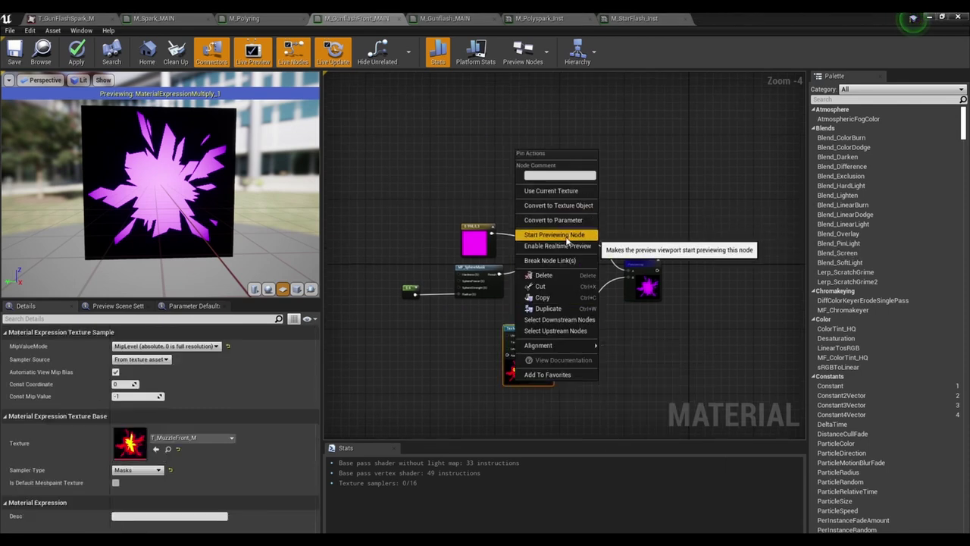
click(567, 241)
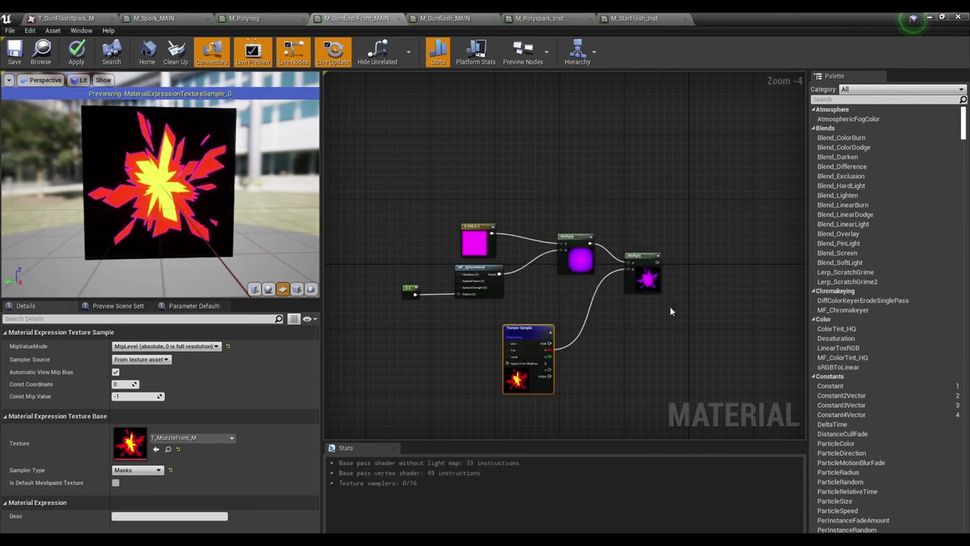
Duplicate the purple constant, MF_SphereMask, 0.6 constant and their Multiply, placing the copies above the originals.
right_drag(644, 253, 662, 299)
drag(388, 363, 595, 257)
click(559, 336)
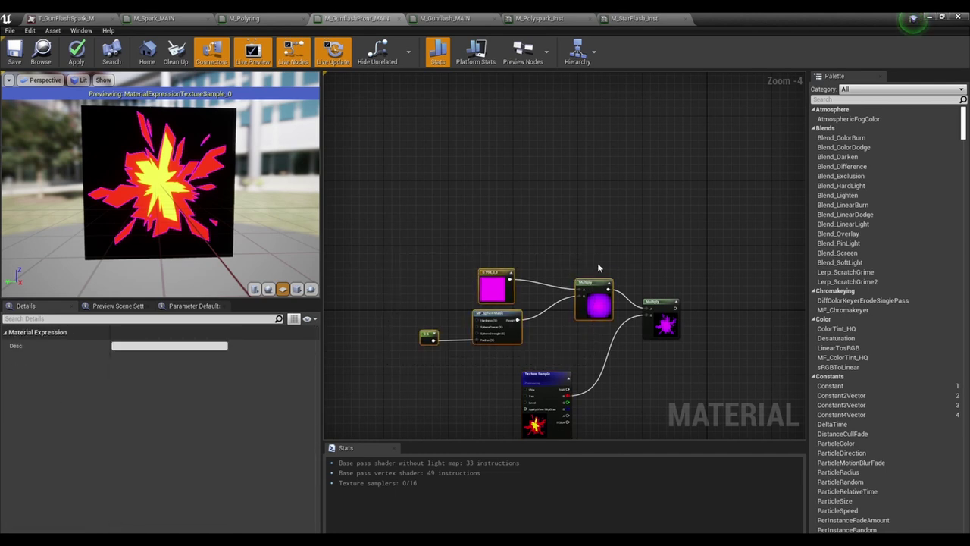
key(ctrl+c)
key(ctrl+v)
drag(719, 282, 590, 137)
click(630, 188)
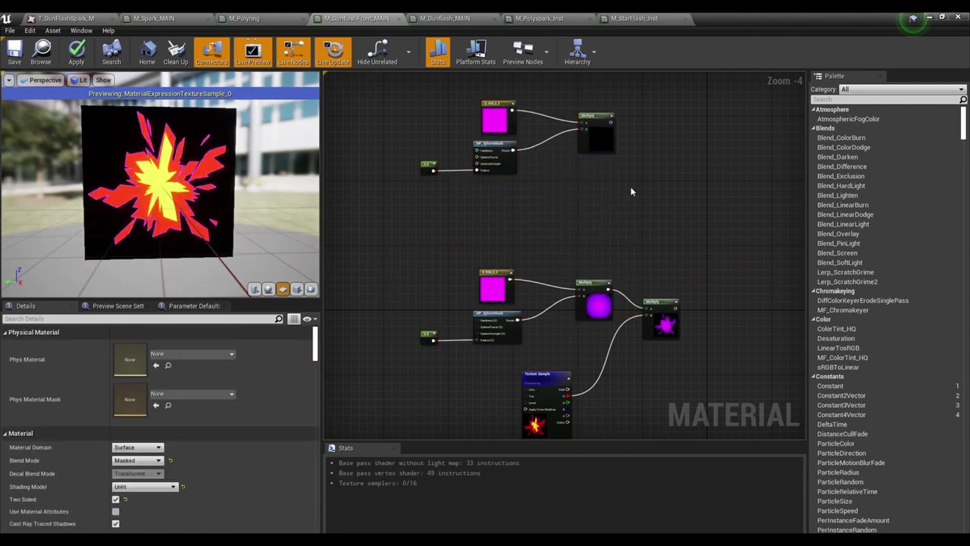
Recolour the copied colour constant above to a bright pale yellow of about R 2.89, G 3.0, B 0.61.
right_drag(631, 191, 625, 195)
click(487, 128)
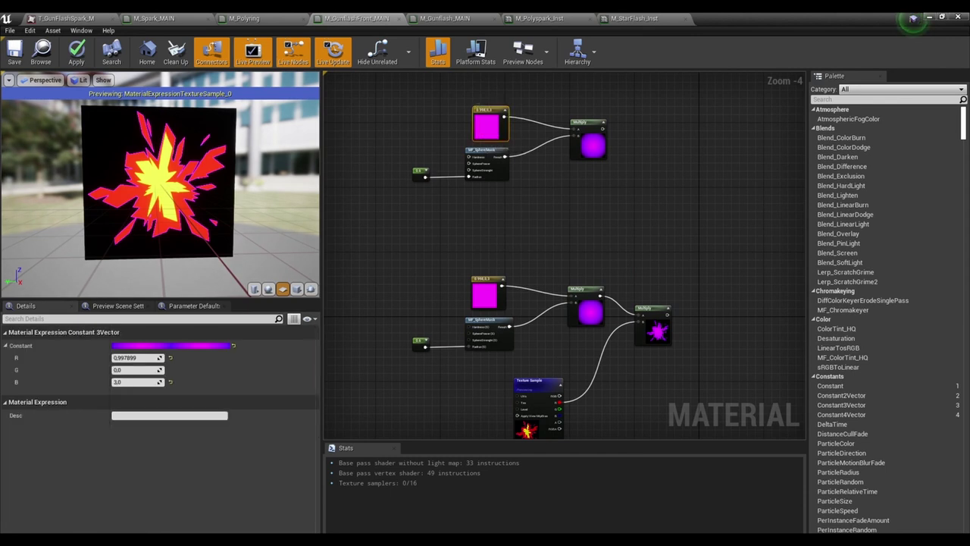
click(578, 183)
click(486, 124)
click(185, 346)
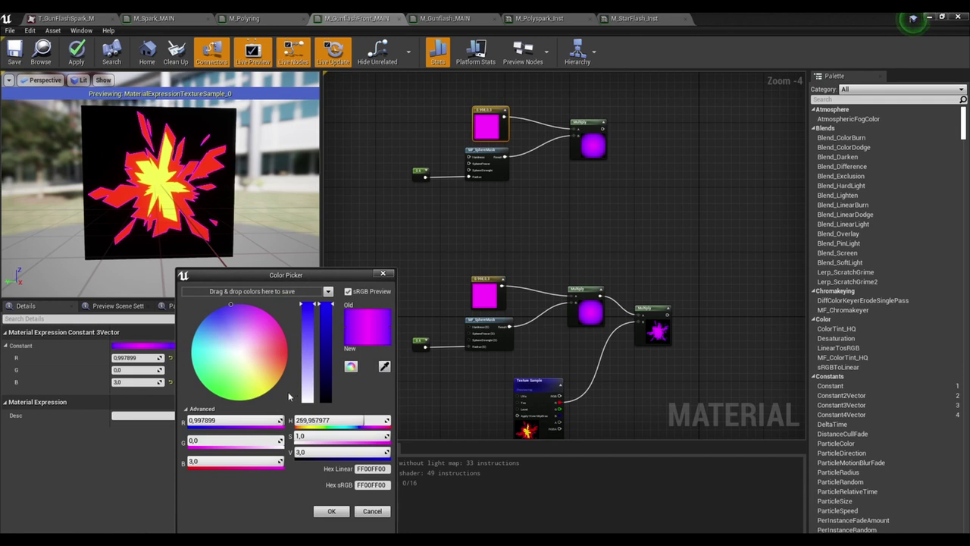
click(253, 400)
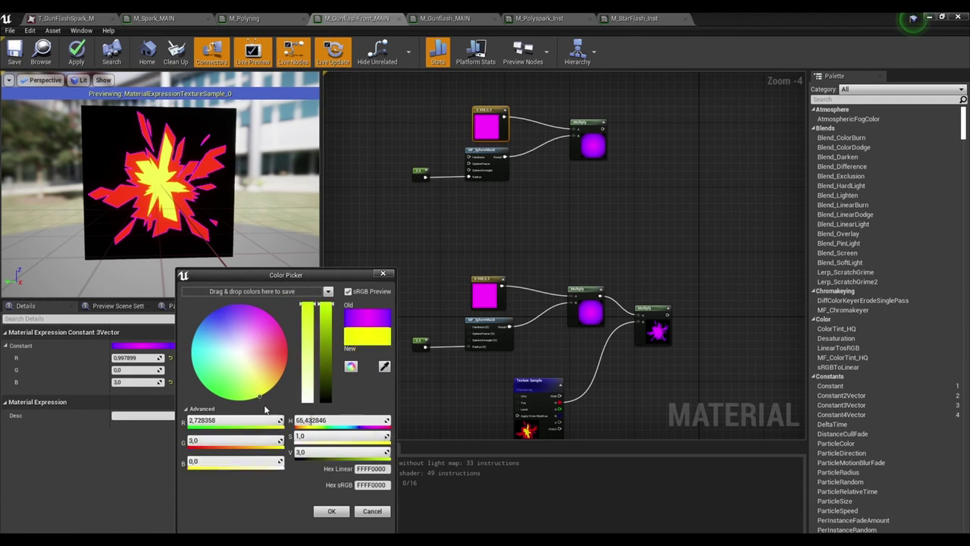
drag(268, 402, 254, 388)
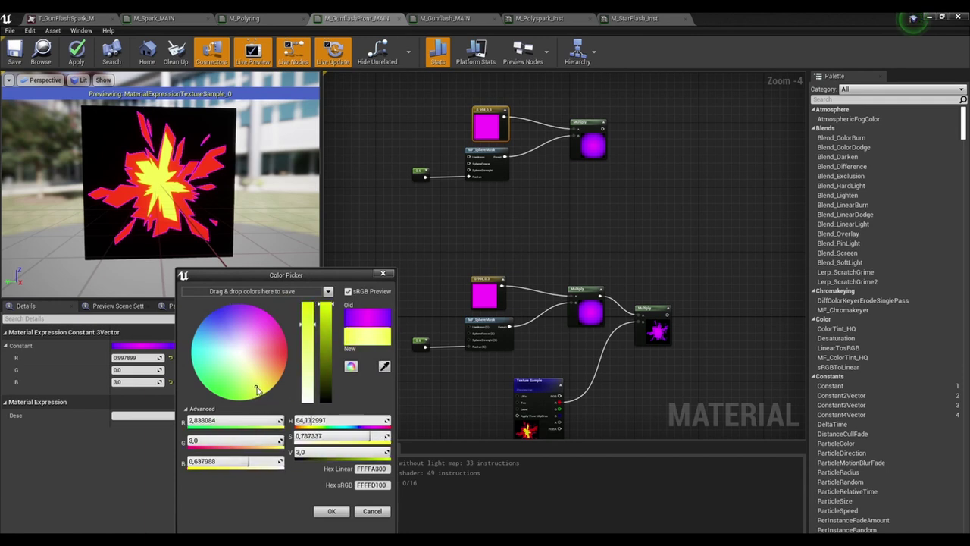
click(331, 511)
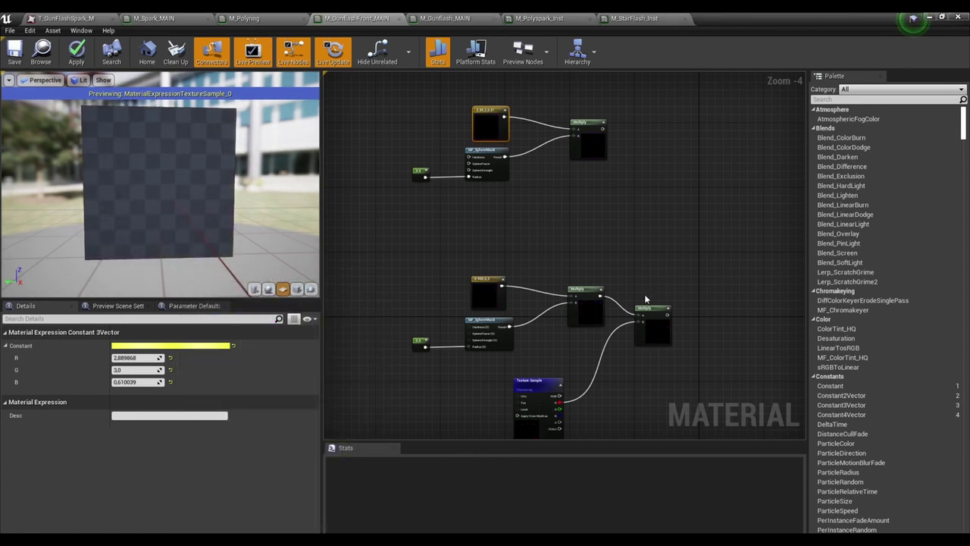
Multiply the yellow sphere mask by the texture's green channel in a new Multiply node and preview that node.
click(665, 220)
right_drag(655, 214, 607, 205)
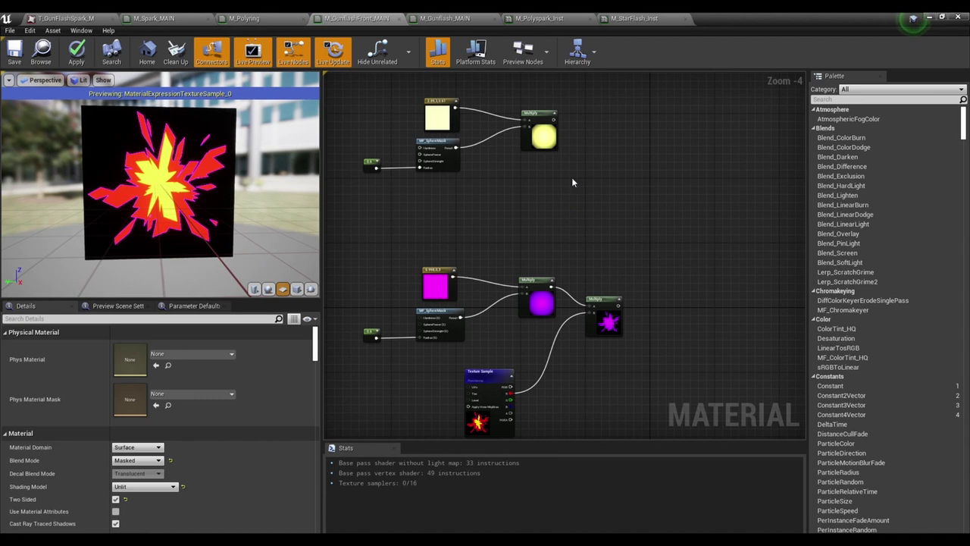
click(587, 137)
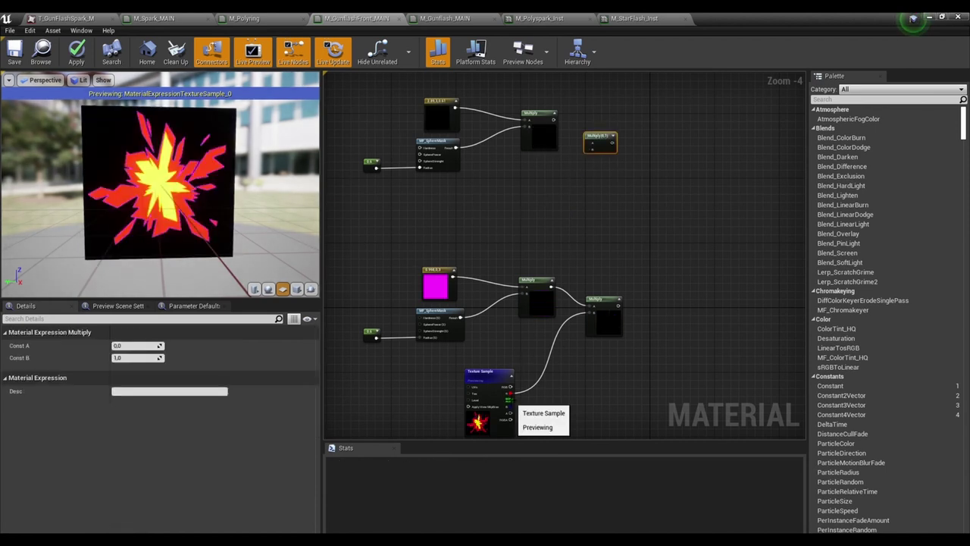
drag(510, 398, 554, 119)
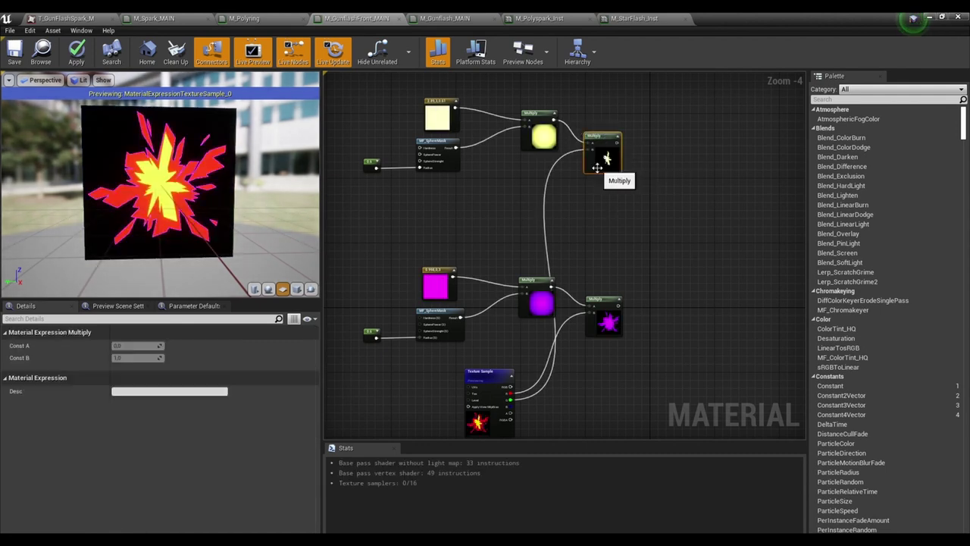
right_click(599, 168)
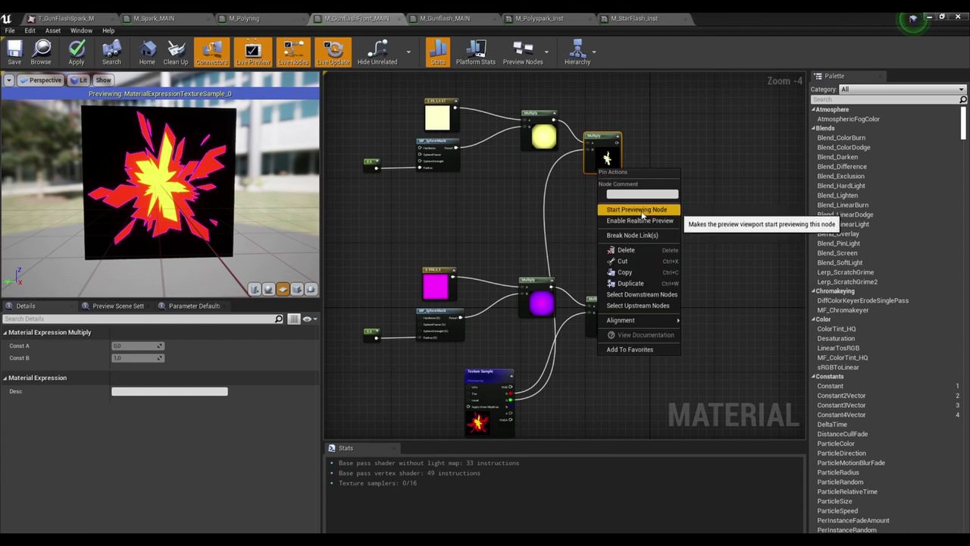
click(636, 210)
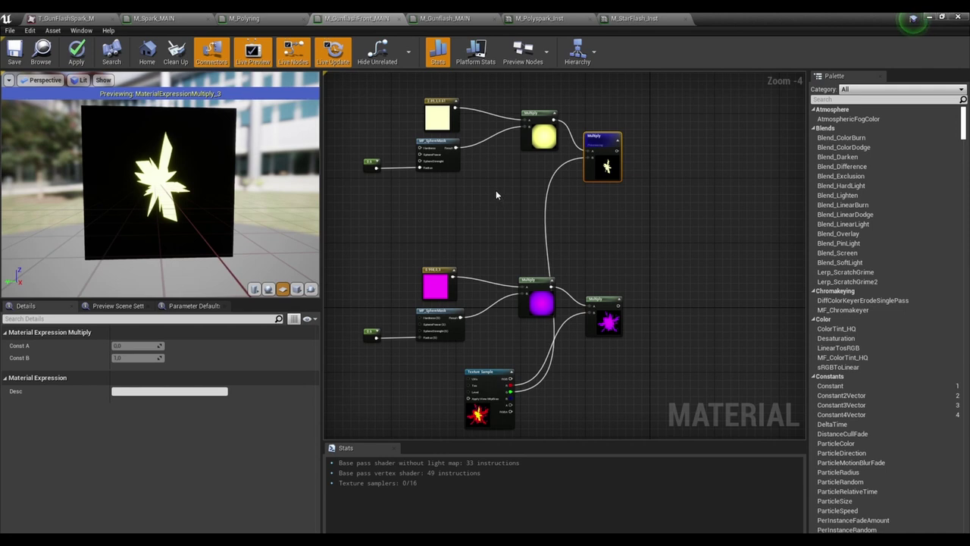
Set the yellow mask's Radius constant to 0.2 and connect a new constant to the MF_SphereMask SpherePower input.
click(371, 164)
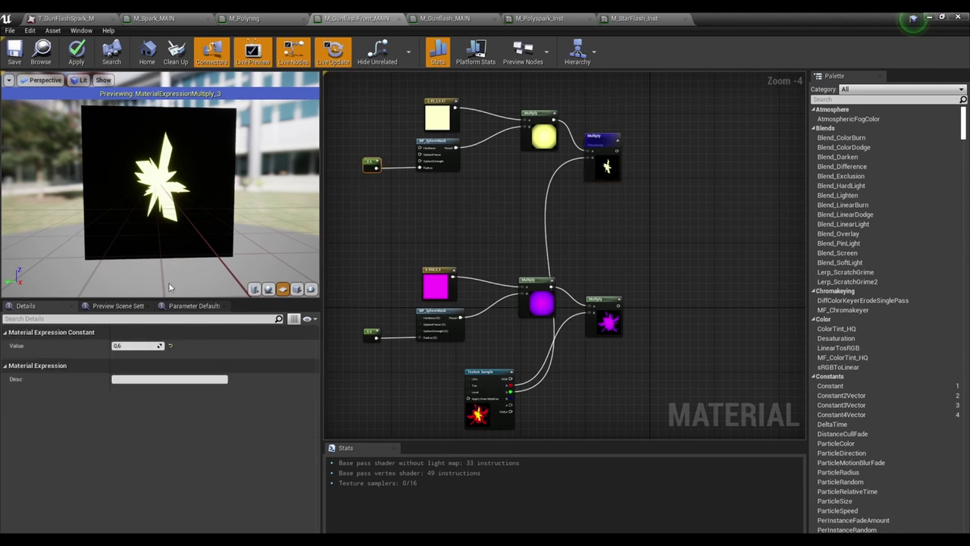
key(Return)
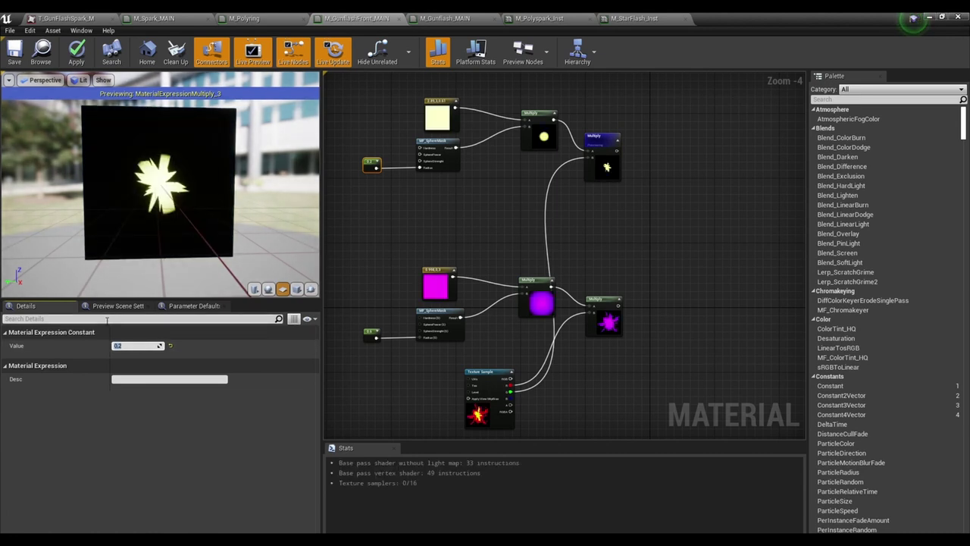
scroll(467, 180, up, 3)
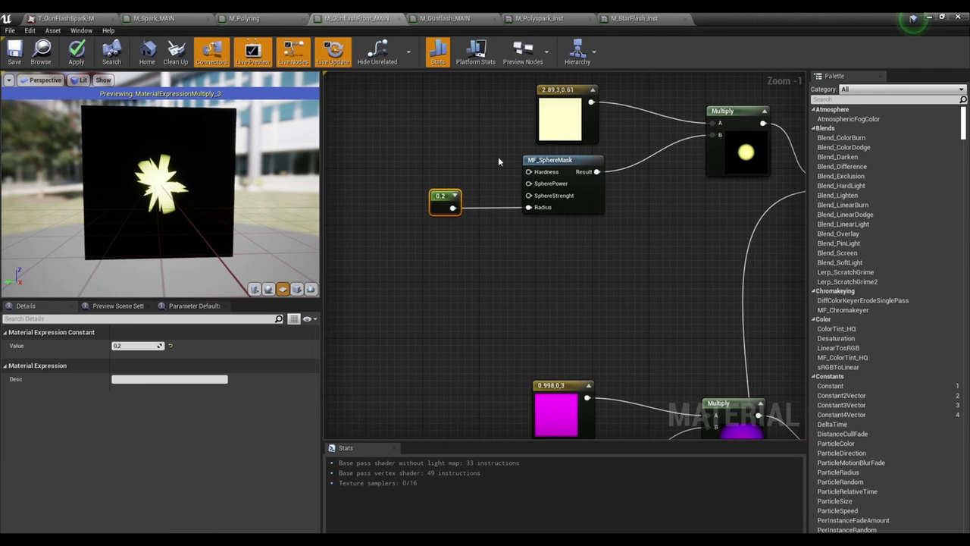
click(437, 151)
drag(454, 169, 528, 183)
drag(449, 165, 442, 160)
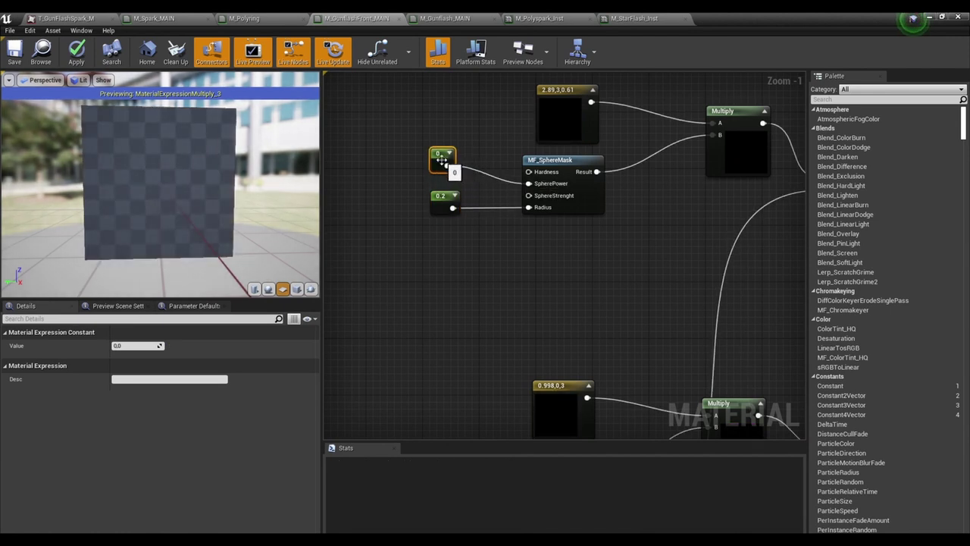
drag(440, 207, 441, 214)
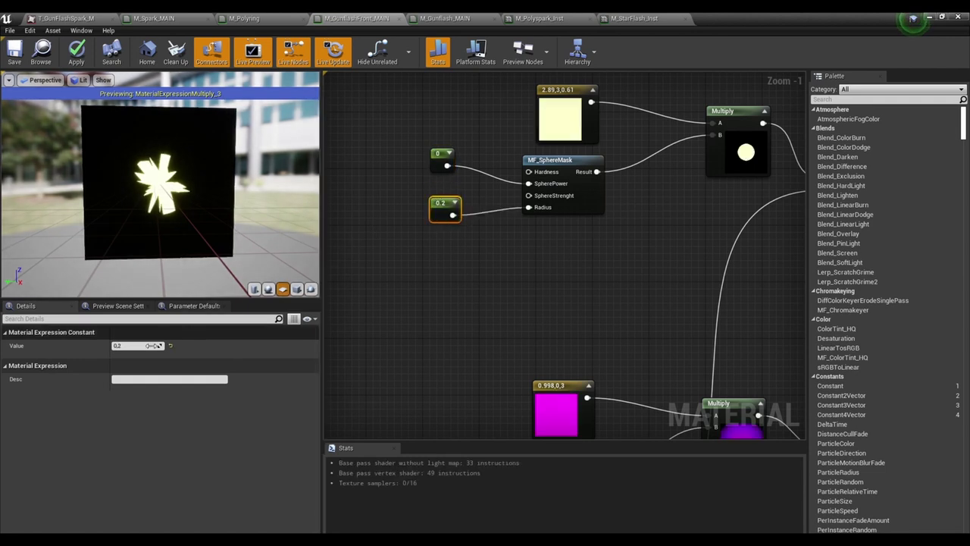
Set the yellow mask's Radius constant to 1 and its SpherePower constant to 2.
click(131, 346)
text(1)
key(Return)
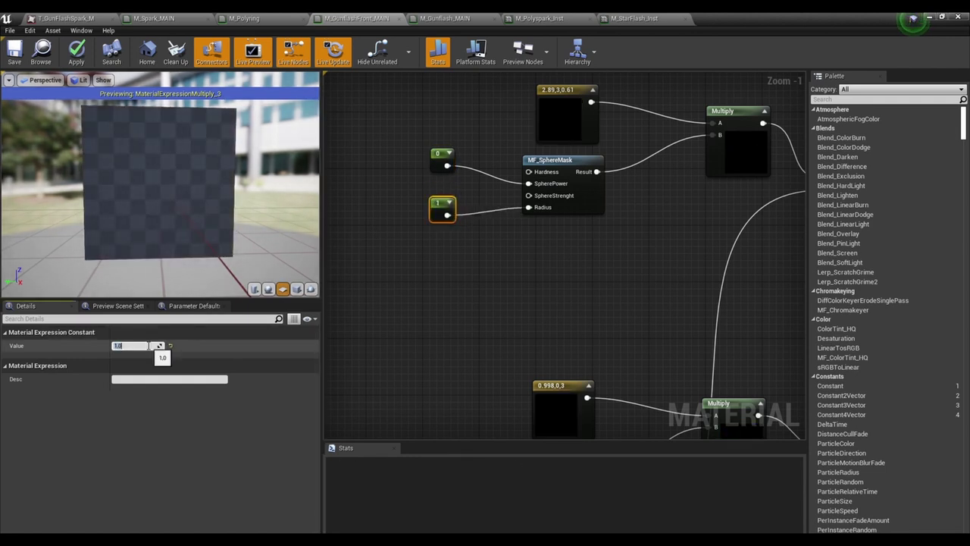
click(441, 159)
click(130, 346)
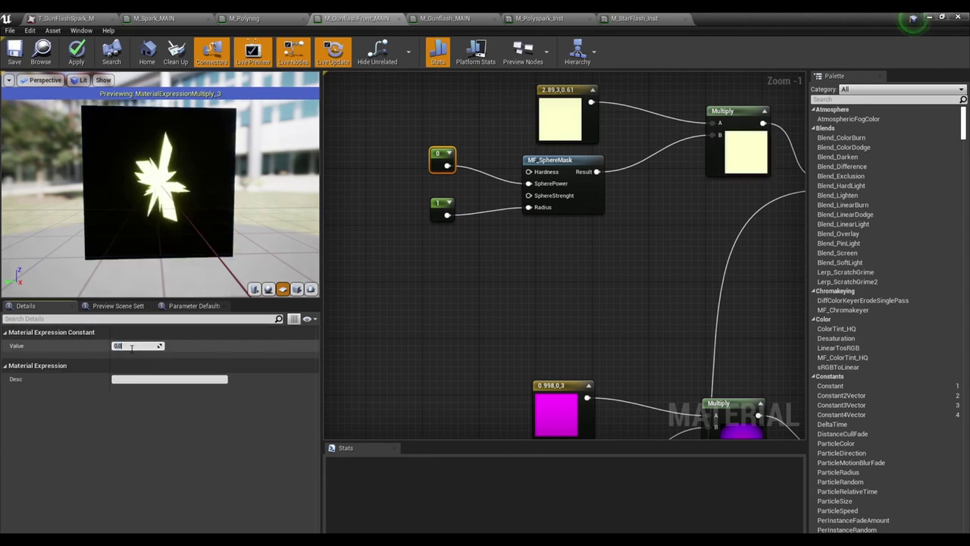
text(1)
key(Return)
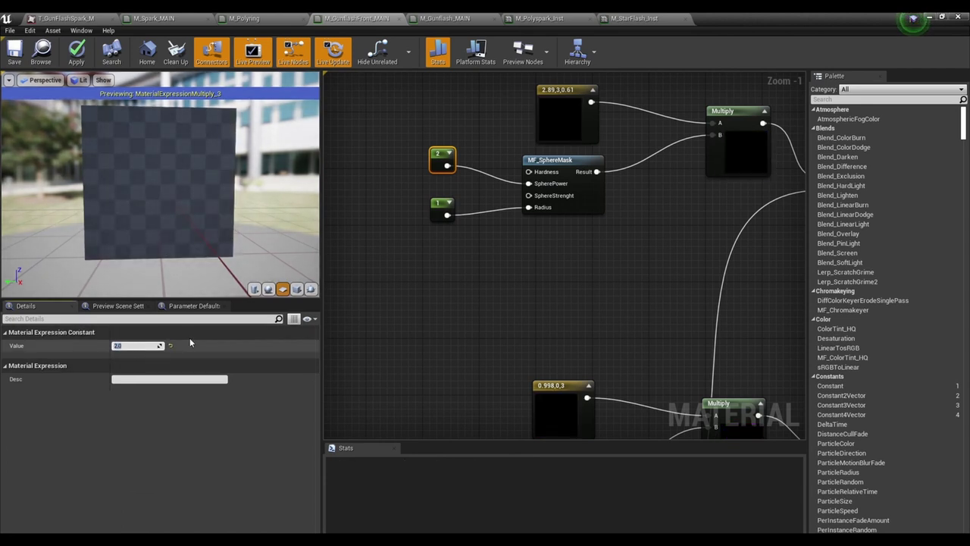
Reduce the yellow mask's Radius constant to 0.2.
click(442, 208)
click(127, 346)
text(0.2)
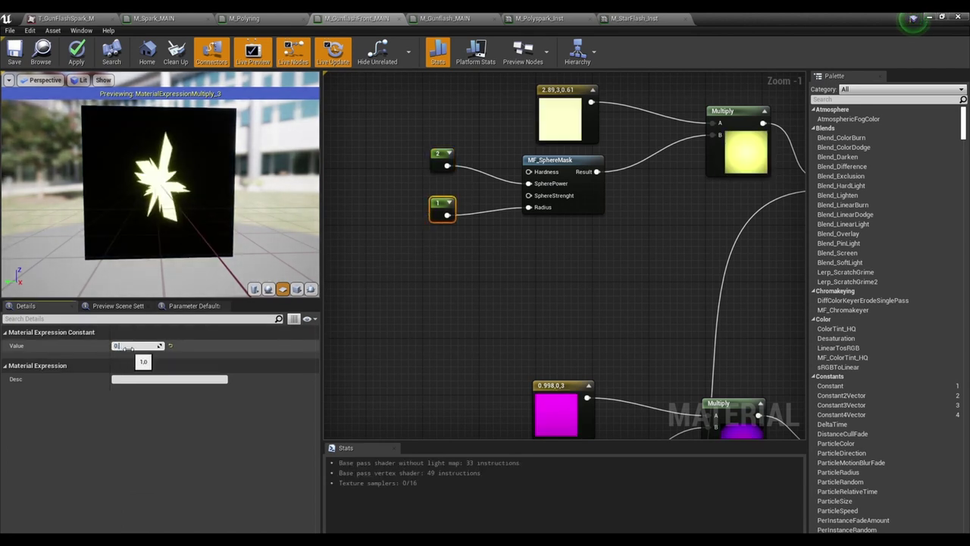
key(Return)
Connect a new constant of 1 to the yellow mask's SphereStrenght input and line it up between the other two constants.
drag(442, 203, 529, 196)
key(1)
click(445, 194)
click(149, 346)
text(1)
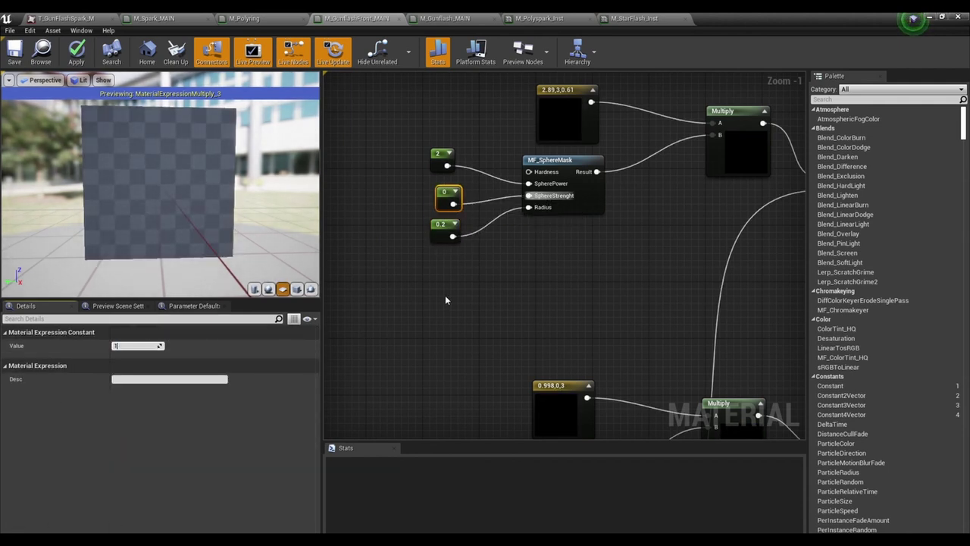
click(446, 297)
drag(445, 198, 441, 195)
Try Radius values of 0.5 and 0.4 on the yellow mask's constant.
click(541, 246)
right_drag(665, 214, 607, 229)
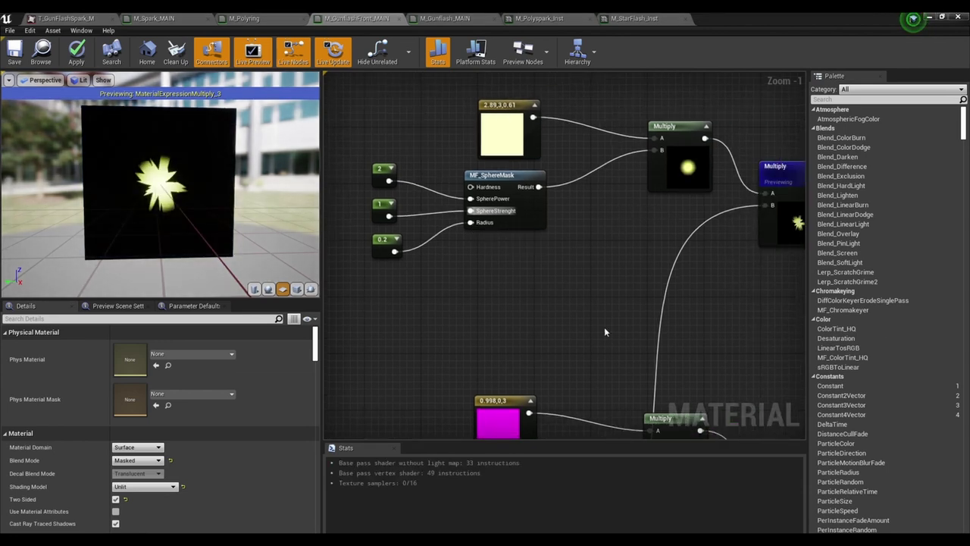
click(385, 241)
click(137, 346)
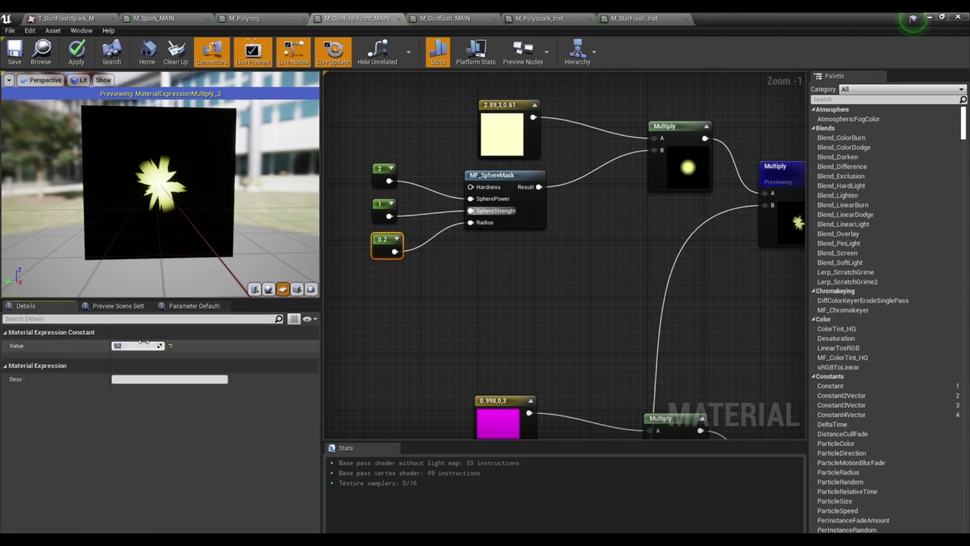
text(0.5)
key(Return)
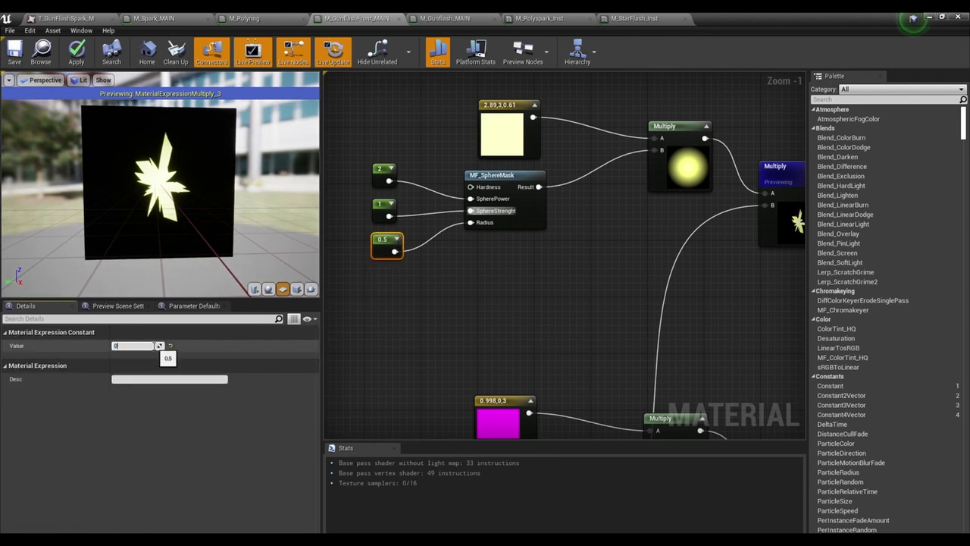
text(0.4)
key(Return)
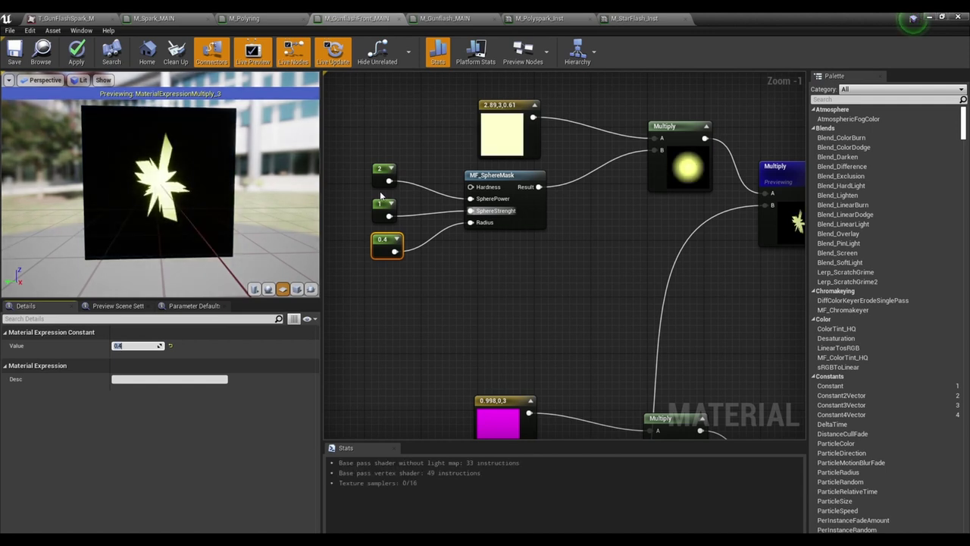
Set the Radius constant of the yellow sphere mask to 0.45.
right_drag(535, 263, 431, 232)
scroll(462, 246, down, 1)
right_drag(619, 306, 657, 294)
click(409, 247)
click(377, 210)
click(148, 346)
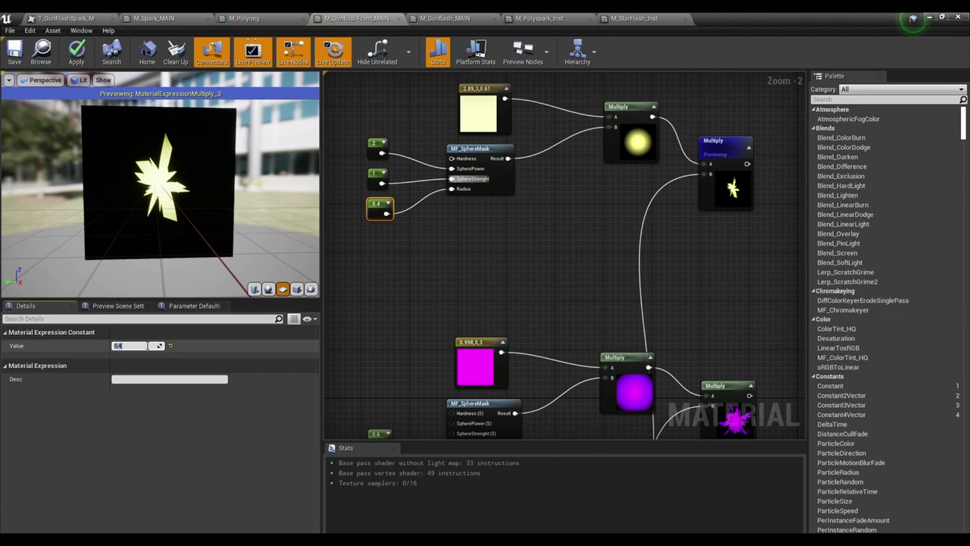
text(5)
key(Return)
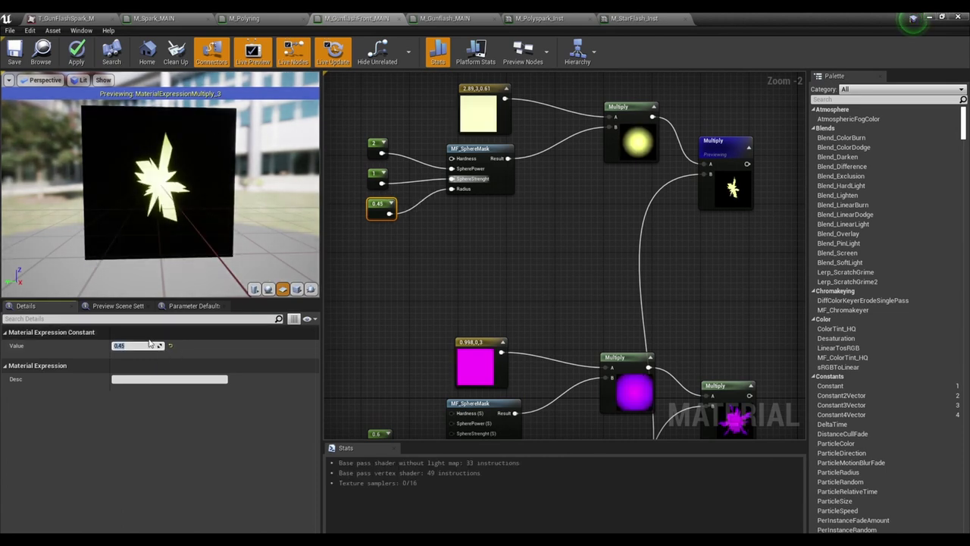
Add a LinearInterpolate node between the two texture-masked Multiply nodes and the material's output node.
right_drag(717, 328, 651, 274)
scroll(651, 278, down, 2)
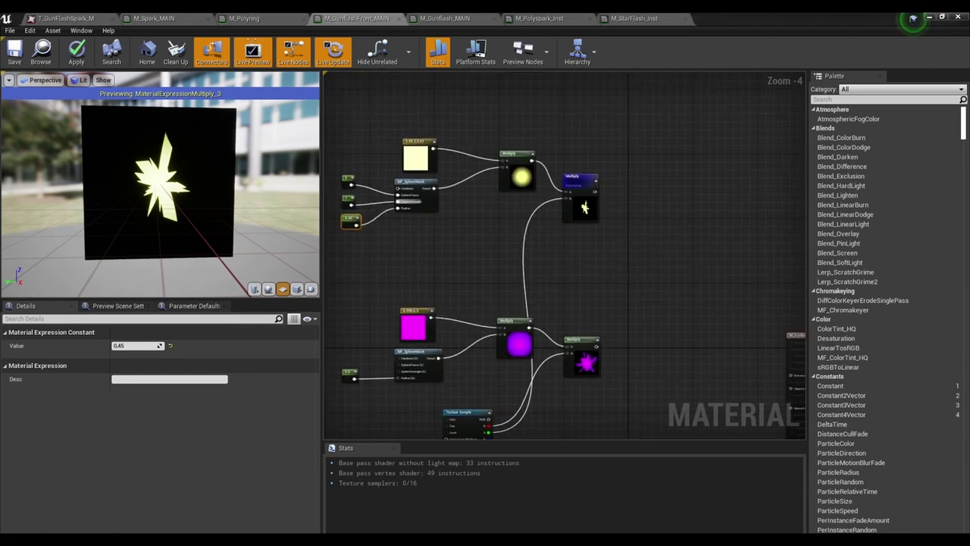
right_drag(677, 241, 607, 199)
right_click(569, 229)
text(lerp)
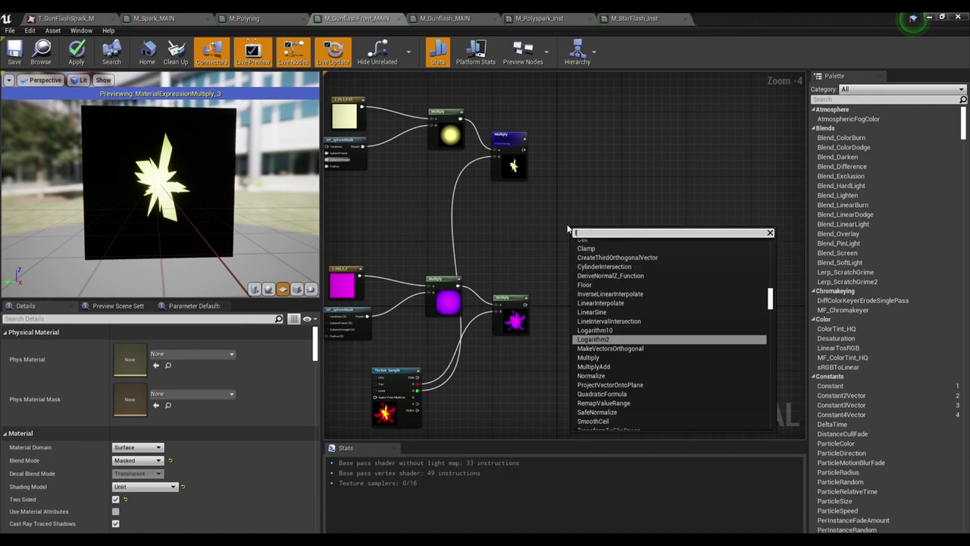
key(Up)
key(Up)
key(Up)
key(Up)
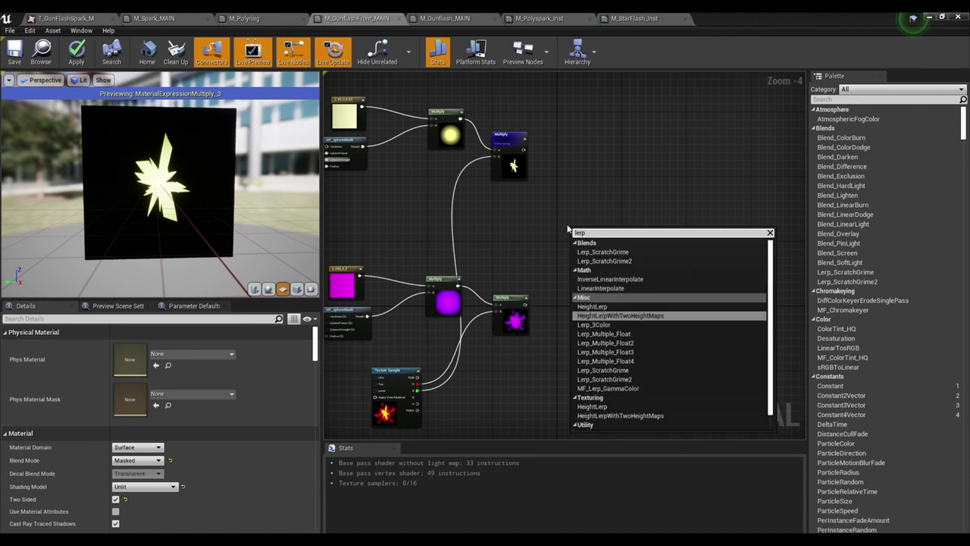
key(Escape)
click(568, 226)
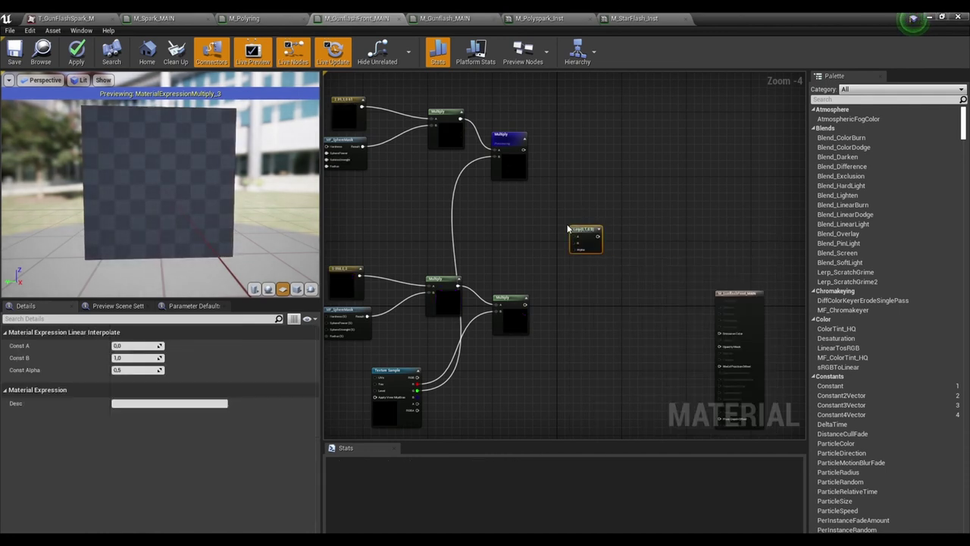
Connect the purple texture-masked Multiply to the Lerp's A input and the yellow one to its B input.
scroll(566, 271, up, 1)
click(557, 337)
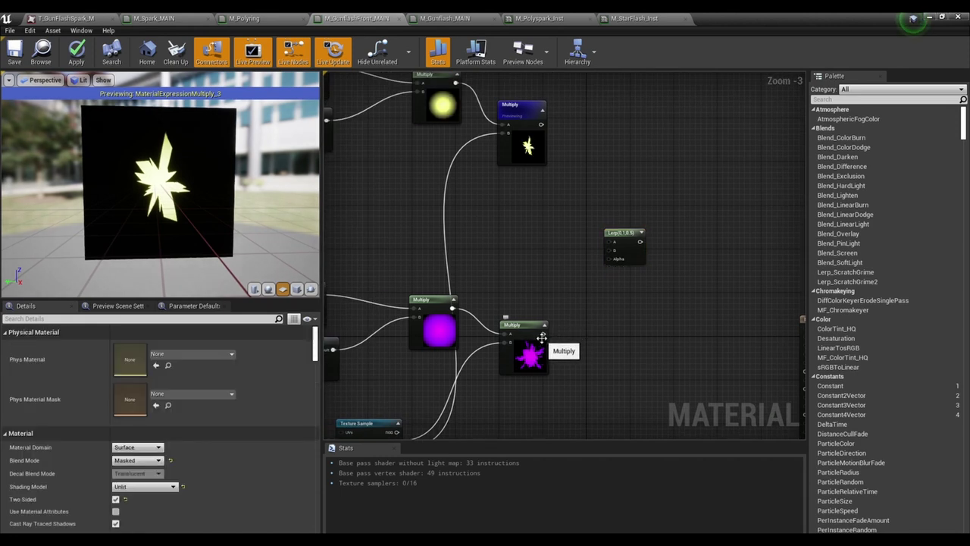
drag(541, 337, 614, 247)
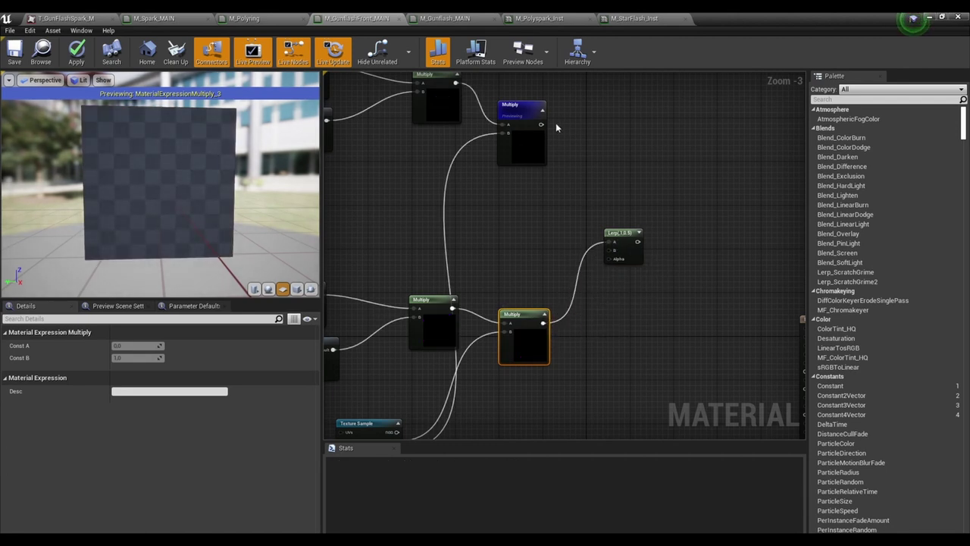
drag(541, 124, 613, 252)
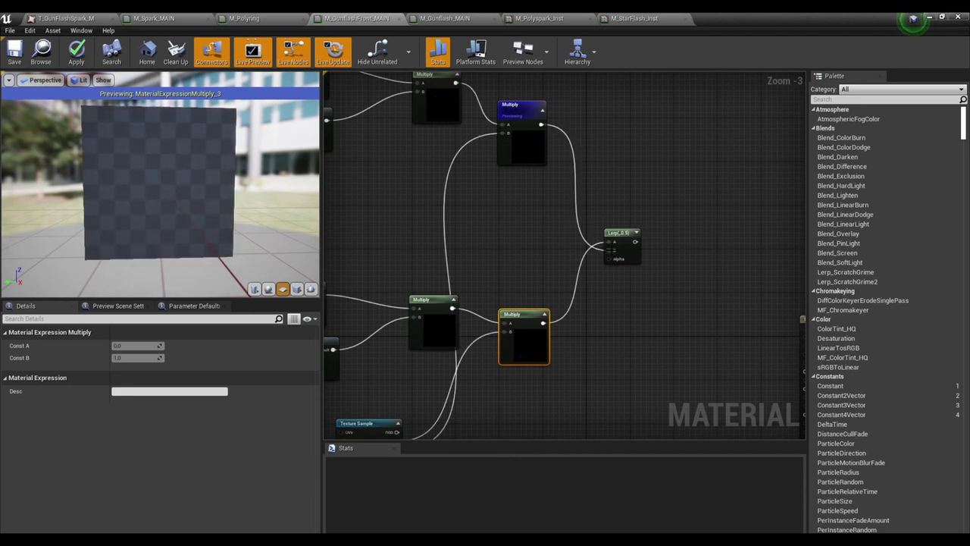
scroll(620, 272, down, 2)
right_drag(595, 323, 618, 280)
scroll(618, 280, up, 1)
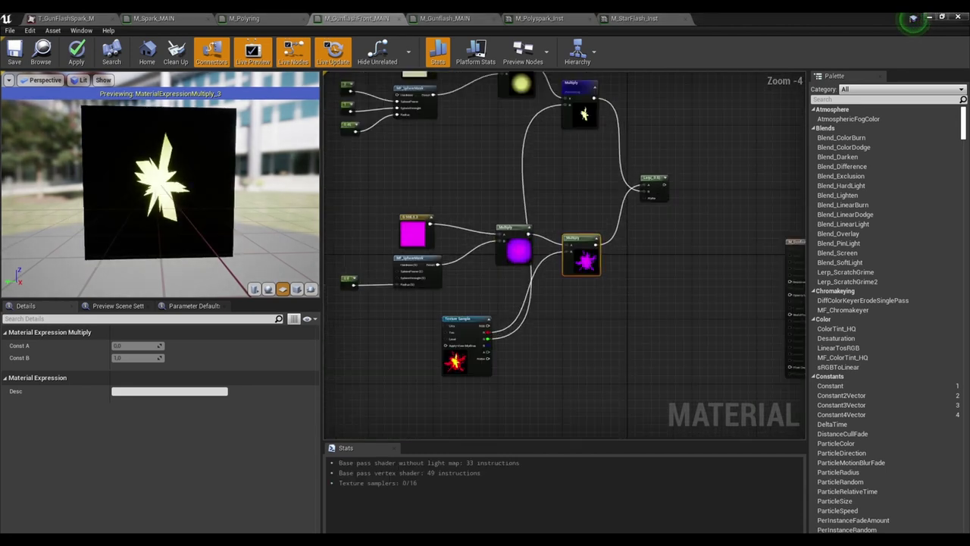
click(604, 333)
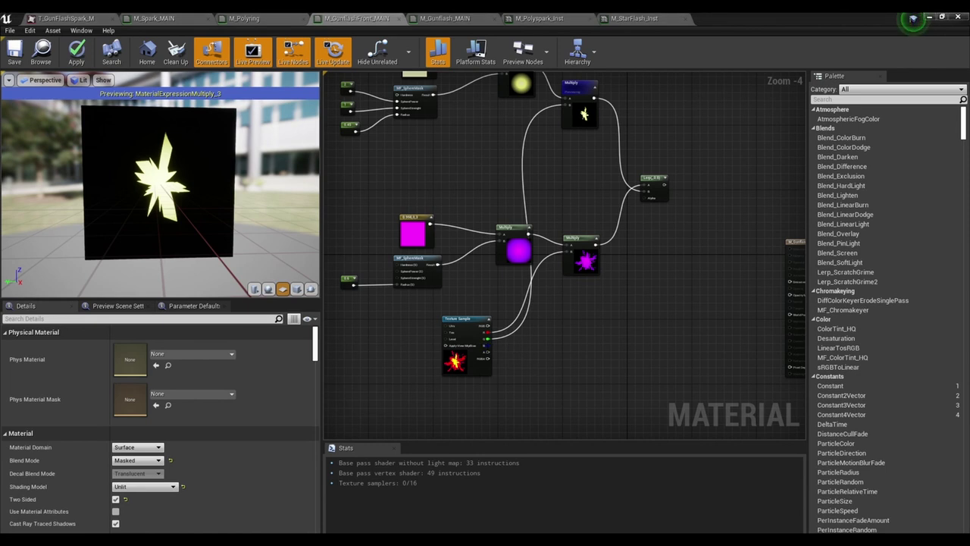
Connect the Texture Sample's green channel to the Lerp's Alpha input and preview the Lerp node.
drag(488, 338, 644, 197)
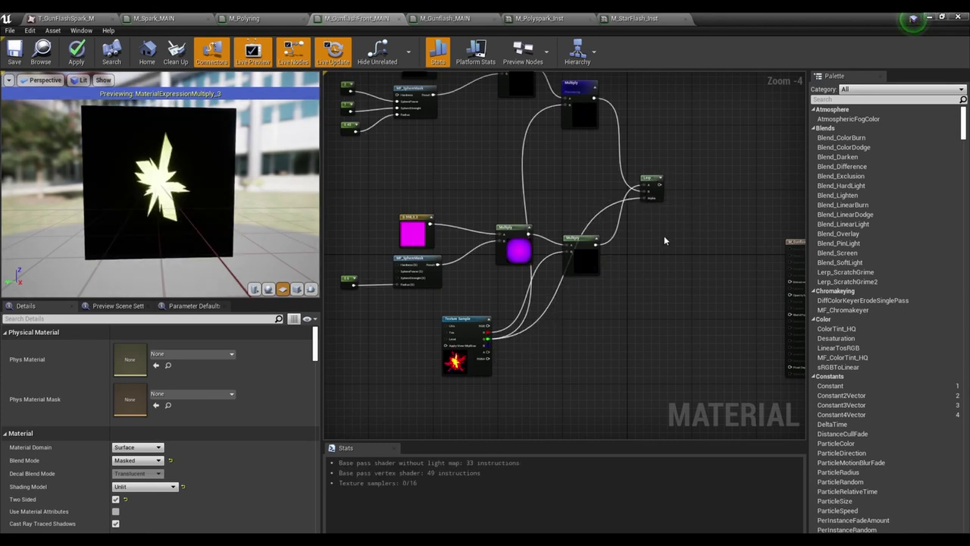
click(654, 177)
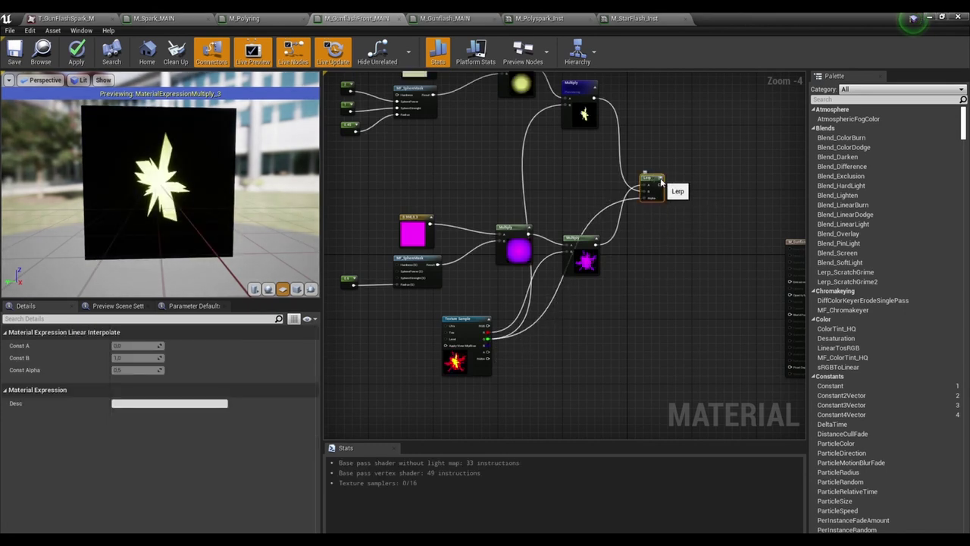
right_click(656, 180)
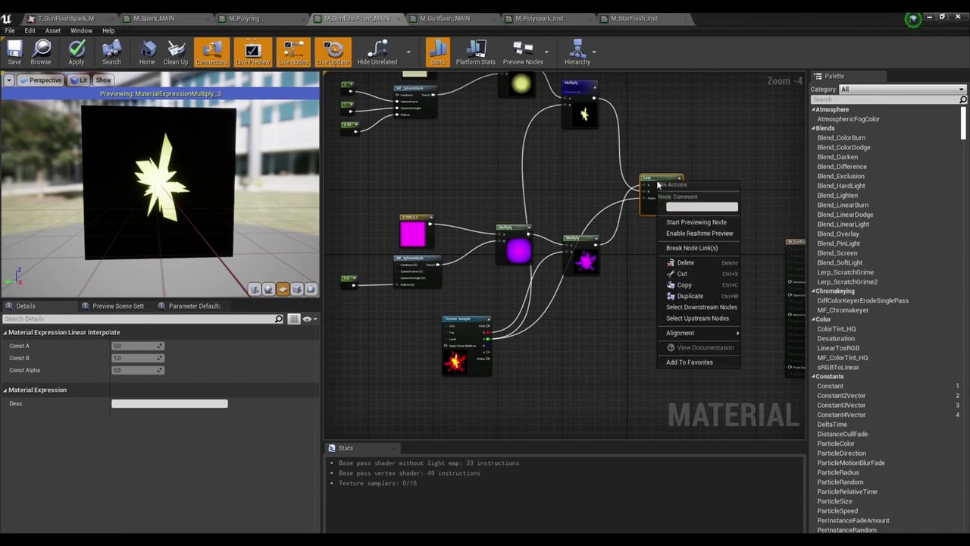
click(696, 222)
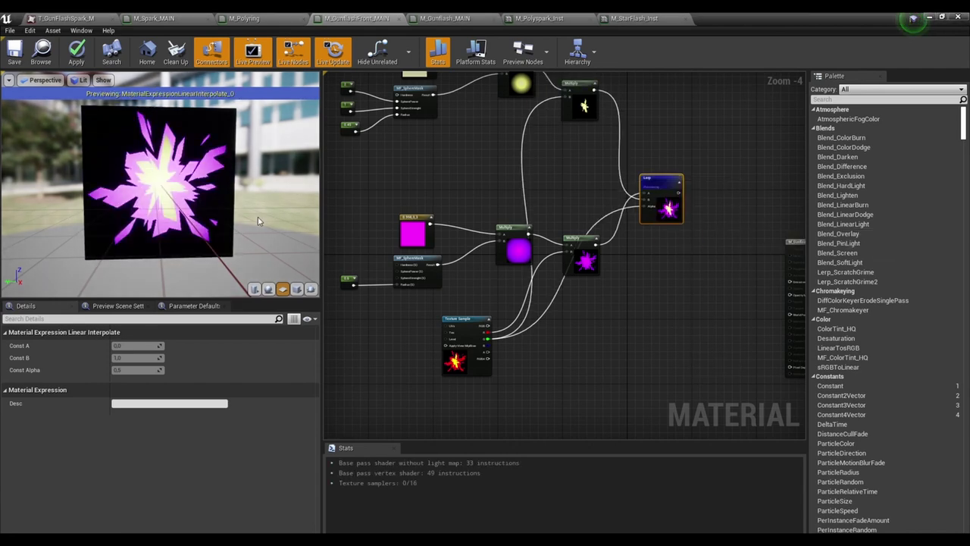
drag(262, 214, 312, 216)
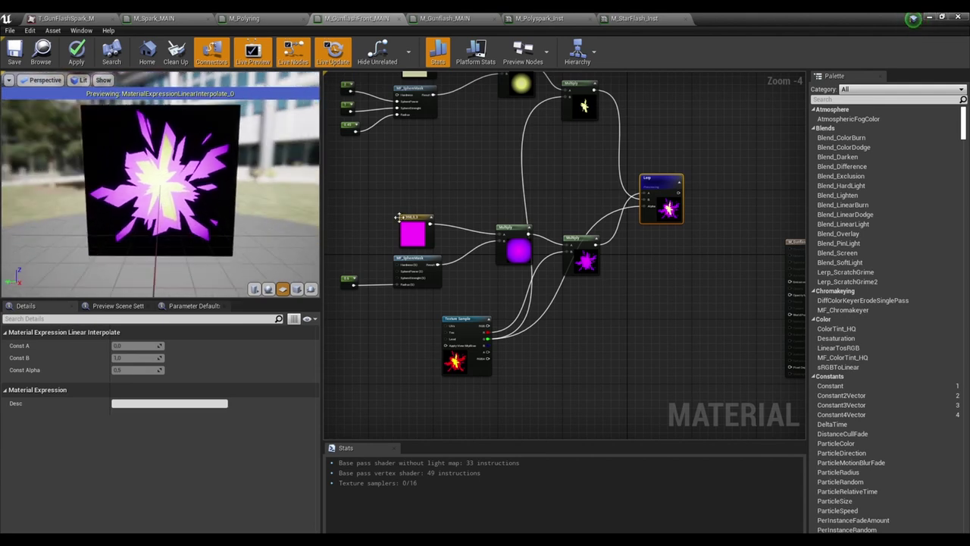
Add a second LinearInterpolate node before the material output and connect the first Lerp's result to its A input.
right_drag(667, 285, 613, 273)
click(614, 274)
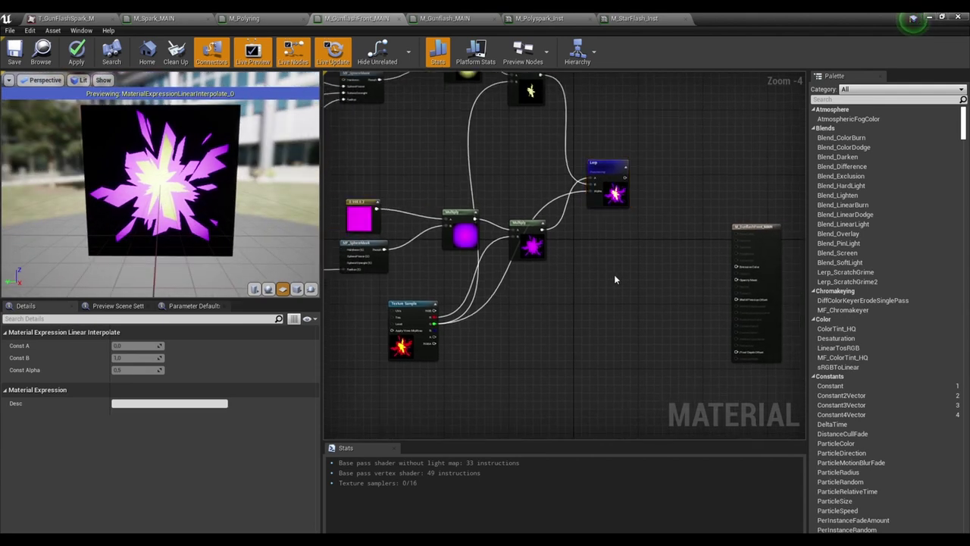
drag(407, 352, 390, 351)
click(595, 319)
right_drag(644, 263, 599, 271)
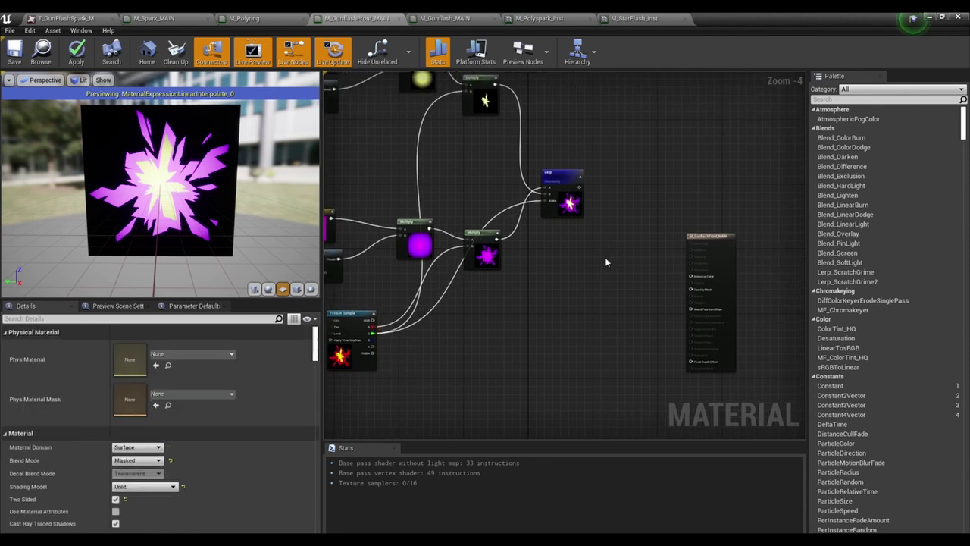
right_click(606, 259)
text(lerp)
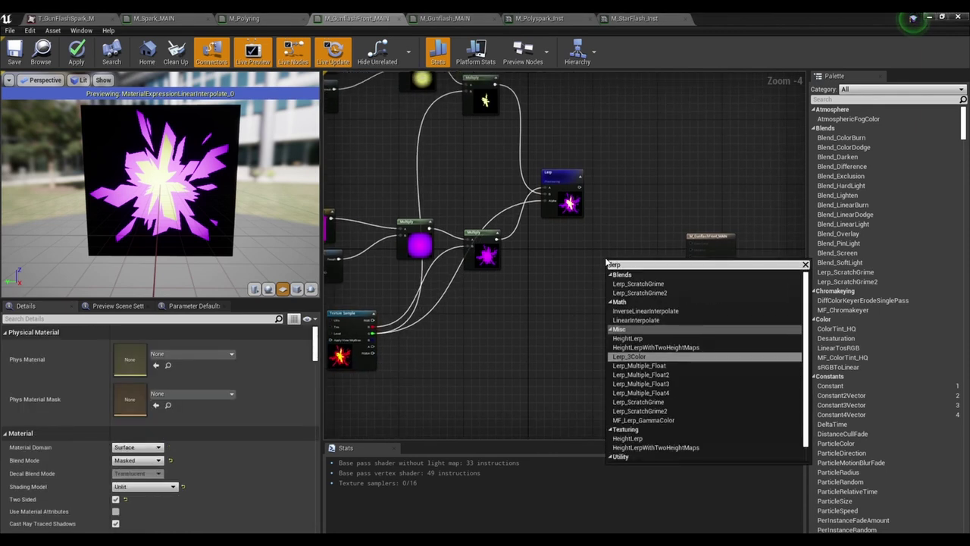
key(Return)
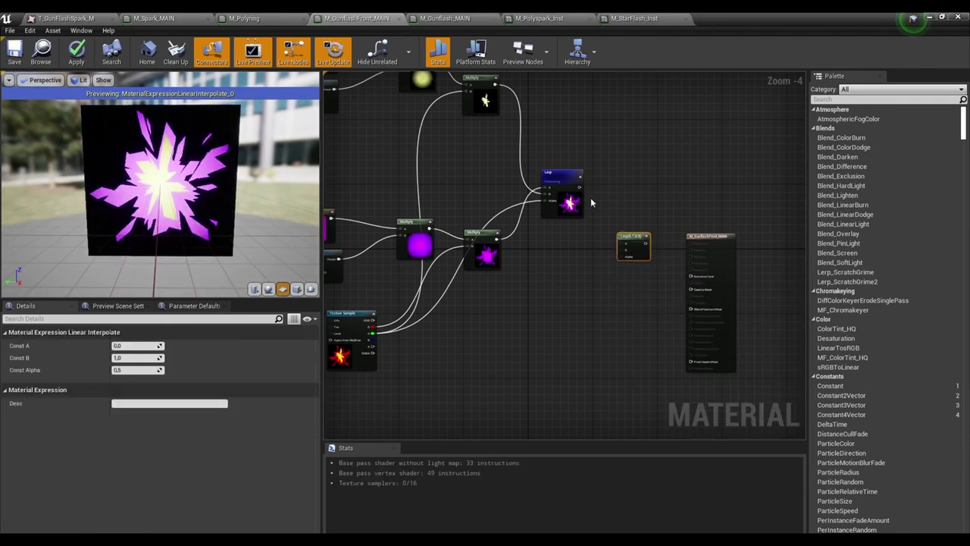
drag(582, 187, 623, 241)
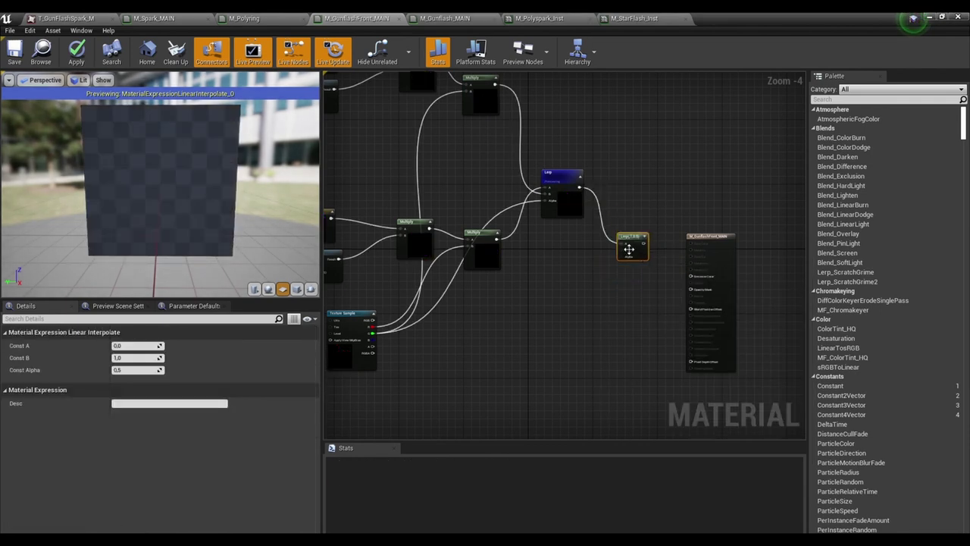
click(595, 300)
Move the purple colour, its sphere mask, radius constant and first Multiply node up towards the yellow group.
scroll(594, 300, down, 1)
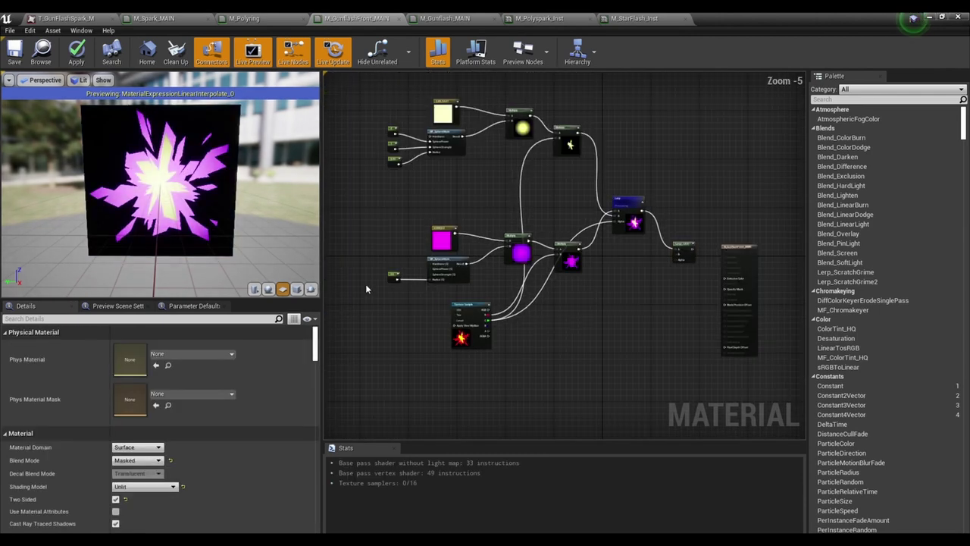
drag(360, 292, 520, 237)
drag(520, 236, 443, 265)
click(487, 241)
Duplicate the yellow Constant3Vector and place the copy between the purple sphere mask and the Texture Sample.
click(444, 114)
key(ctrl+c)
key(ctrl+v)
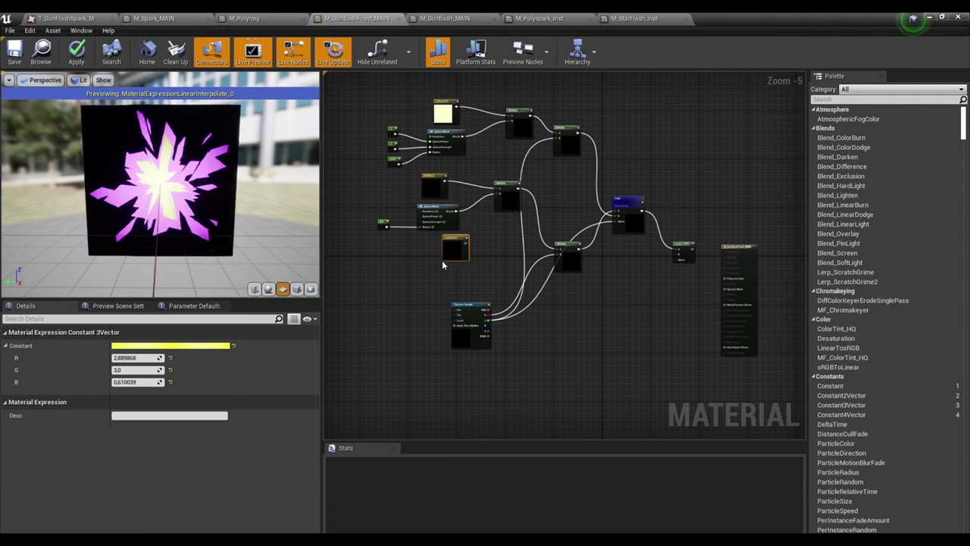
scroll(447, 269, up, 2)
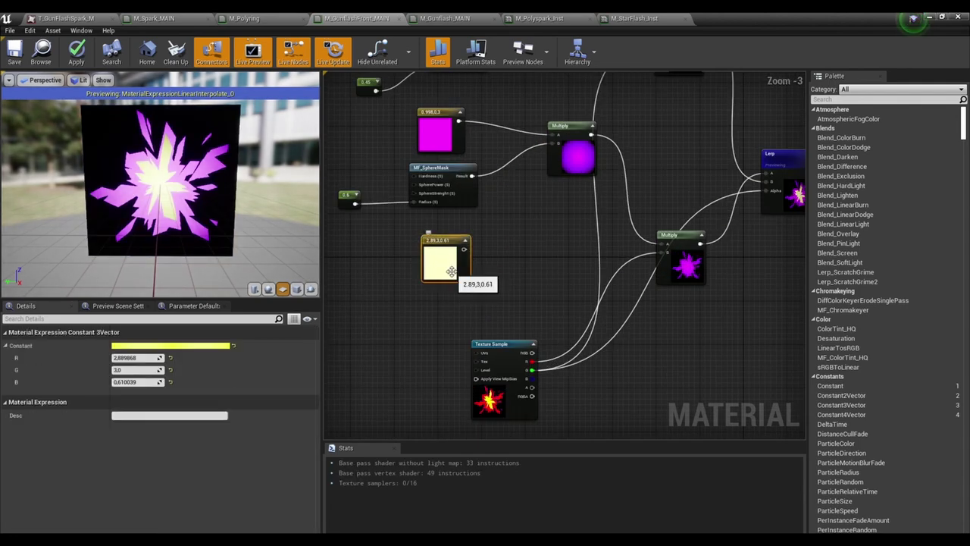
click(506, 277)
scroll(501, 274, down, 2)
scroll(475, 267, up, 1)
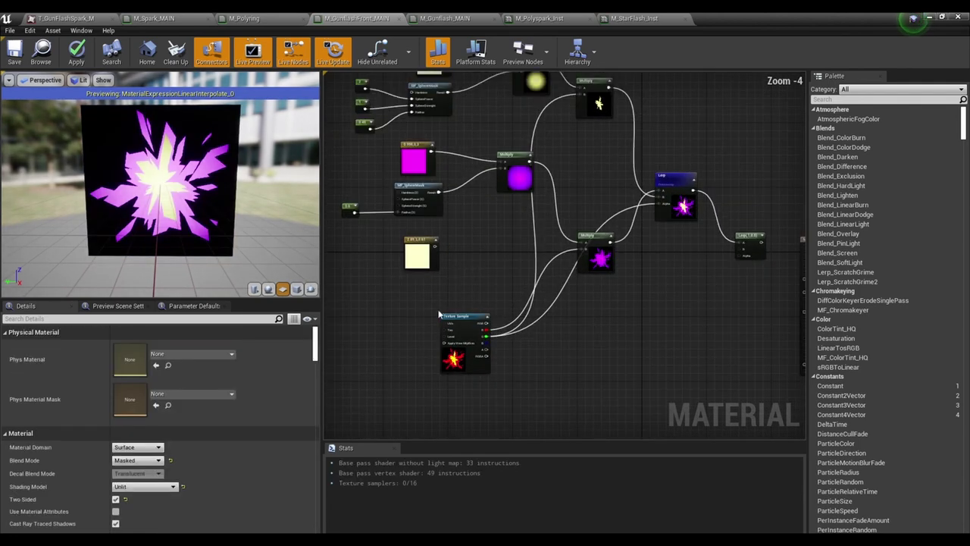
scroll(457, 383, up, 1)
right_click(455, 363)
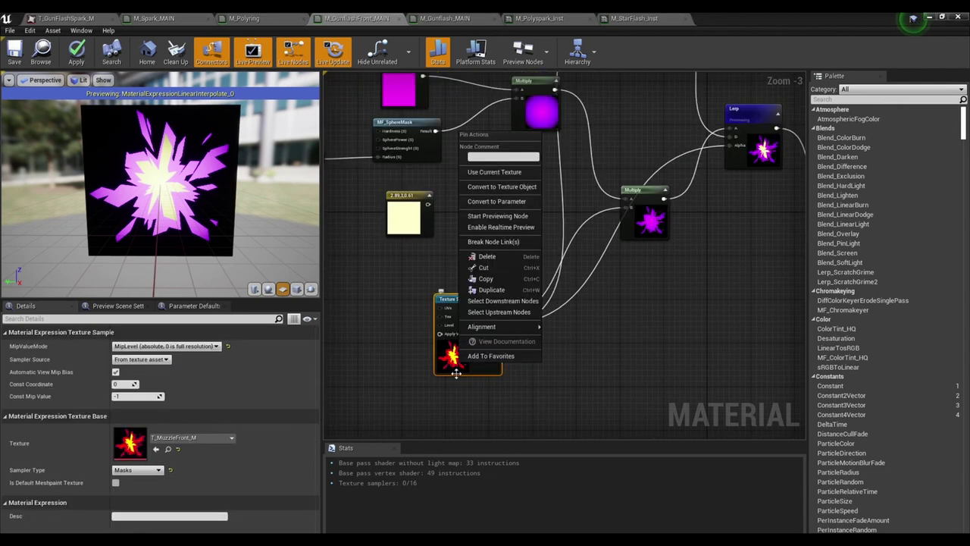
click(639, 347)
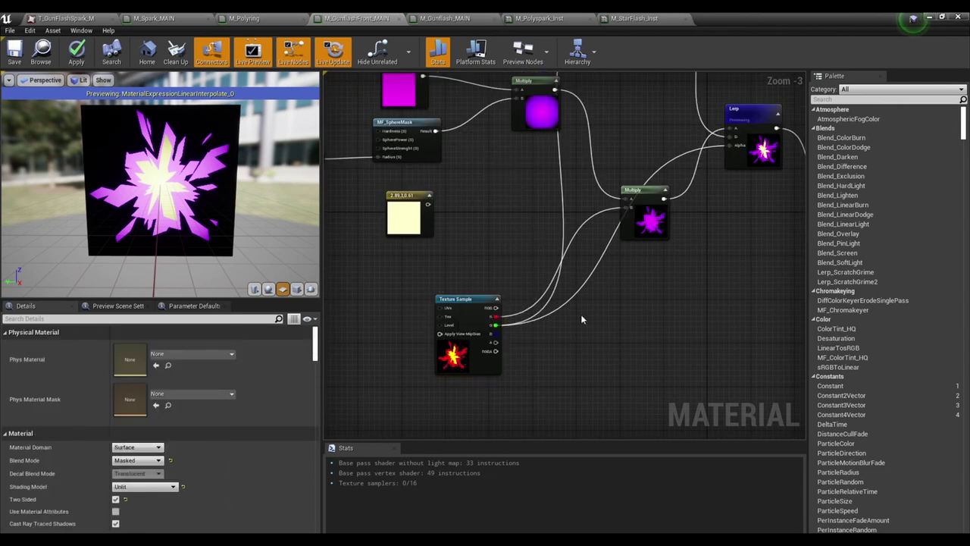
Connect the copied yellow colour to the second Lerp's B input and the Texture Sample's blue channel to its Alpha.
scroll(570, 208, down, 1)
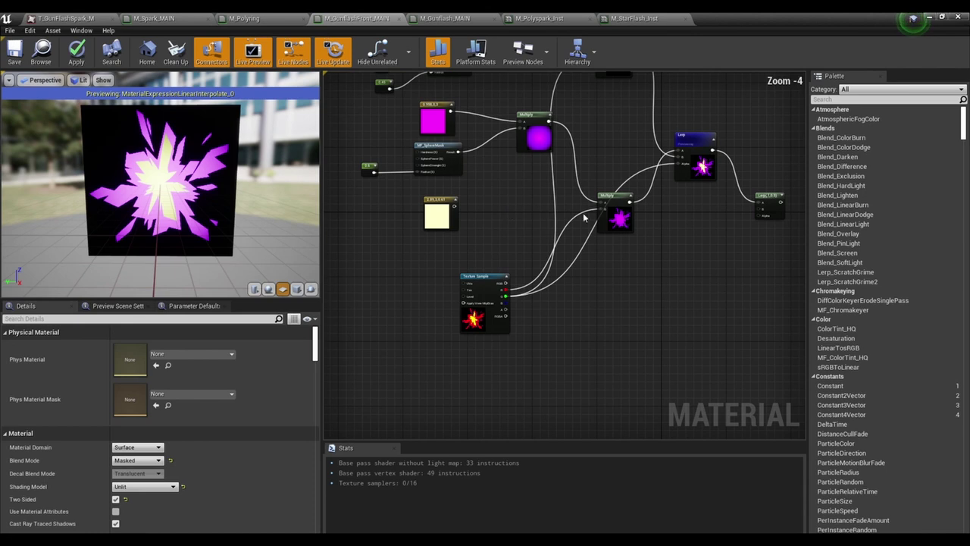
drag(455, 212, 760, 207)
drag(507, 303, 758, 215)
right_drag(758, 215, 716, 227)
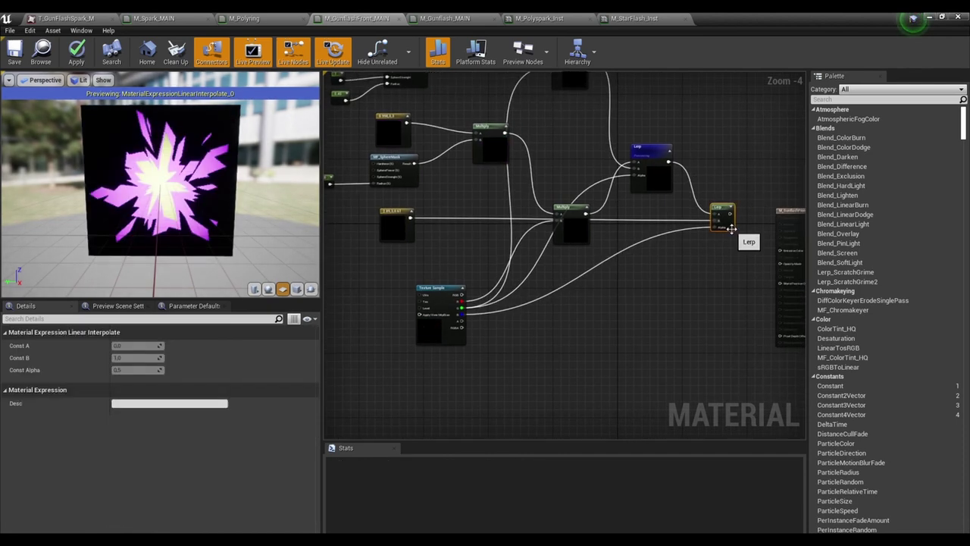
Preview the second Lerp node and inspect the layered flash up close on the preview plane.
right_click(727, 227)
click(779, 272)
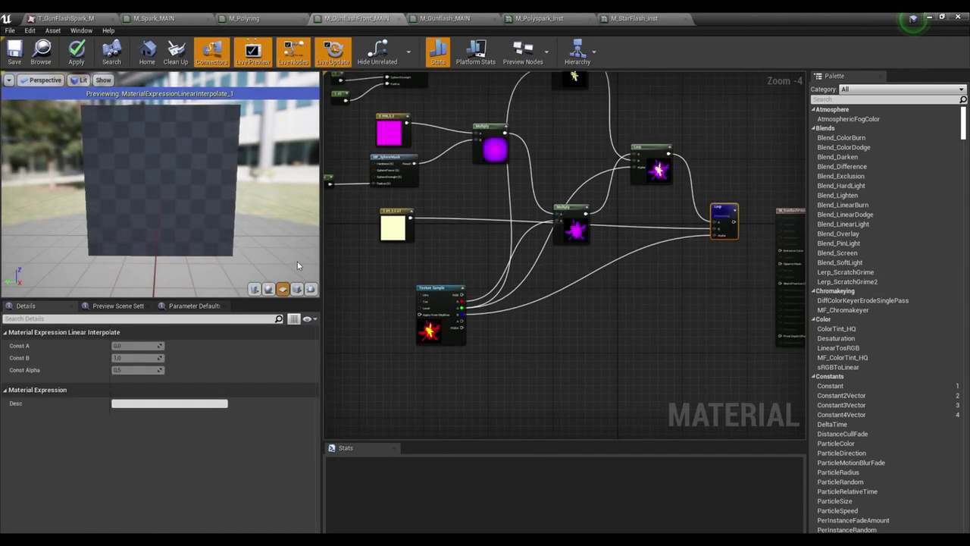
drag(189, 220, 154, 222)
right_drag(154, 224, 160, 246)
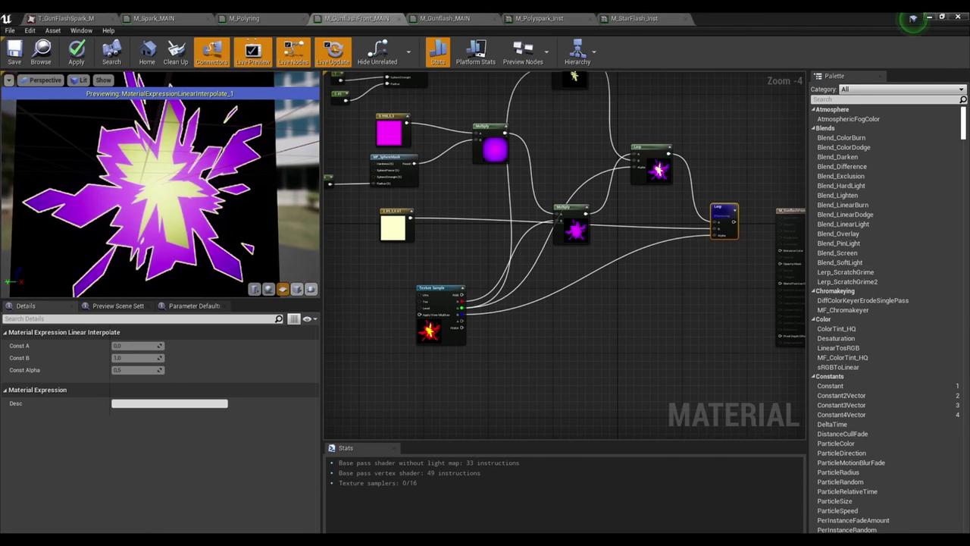
Change the copied yellow Constant3Vector to R 3.0, G 2.779586, B 0.762186 and check the flash's outline in the preview.
click(530, 334)
click(394, 228)
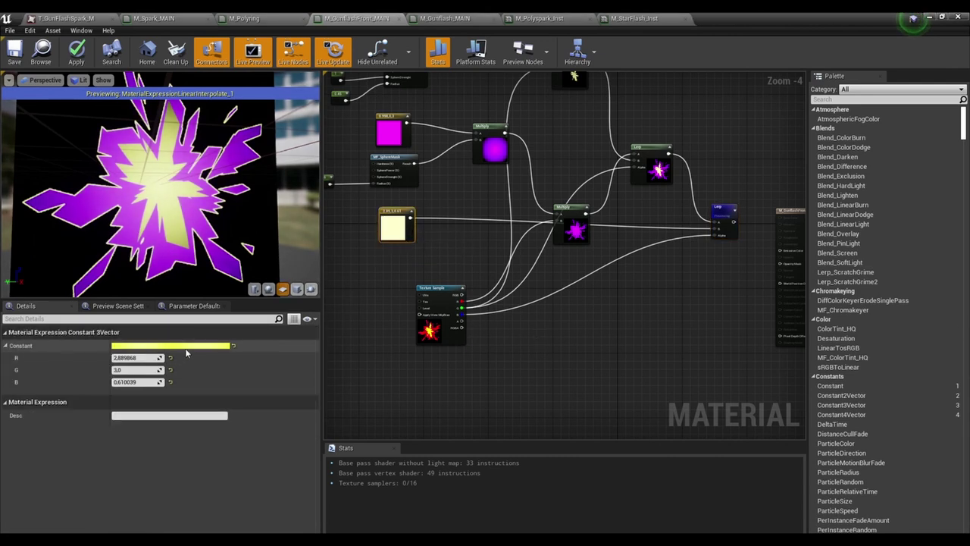
click(148, 346)
drag(315, 343, 319, 351)
drag(250, 370, 271, 381)
click(353, 513)
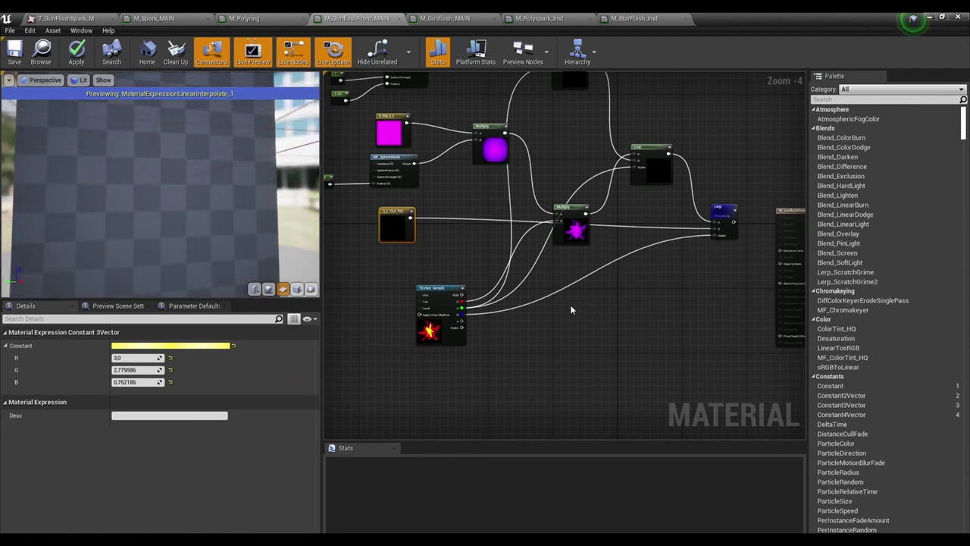
mouse_move(214, 232)
mouse_down()
mouse_move(230, 231)
mouse_move(214, 232)
mouse_up()
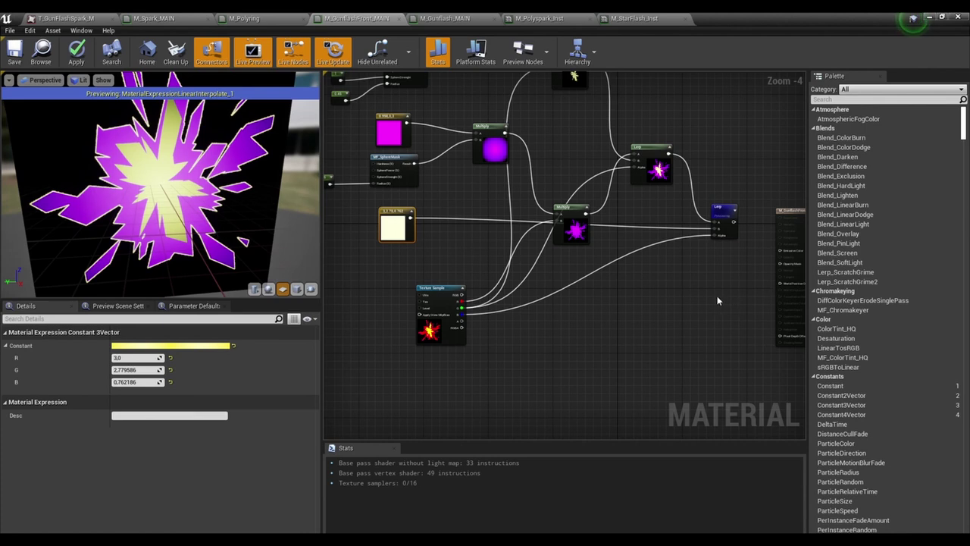
right_drag(686, 300, 666, 288)
drag(125, 163, 144, 155)
Connect the second Lerp's output to the material's Emissive Color input.
scroll(125, 163, down, 3)
right_drag(628, 303, 558, 298)
click(670, 187)
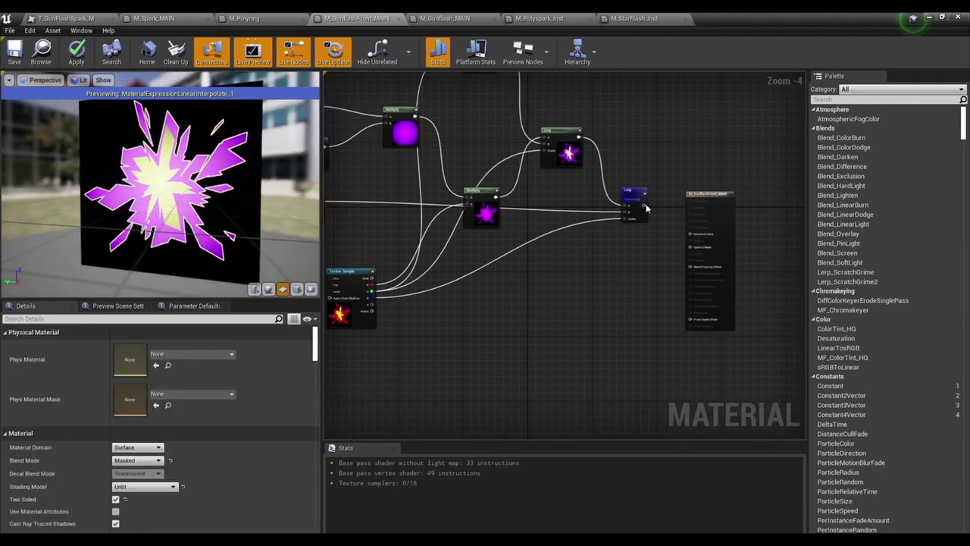
drag(644, 206, 691, 234)
right_drag(630, 291, 677, 279)
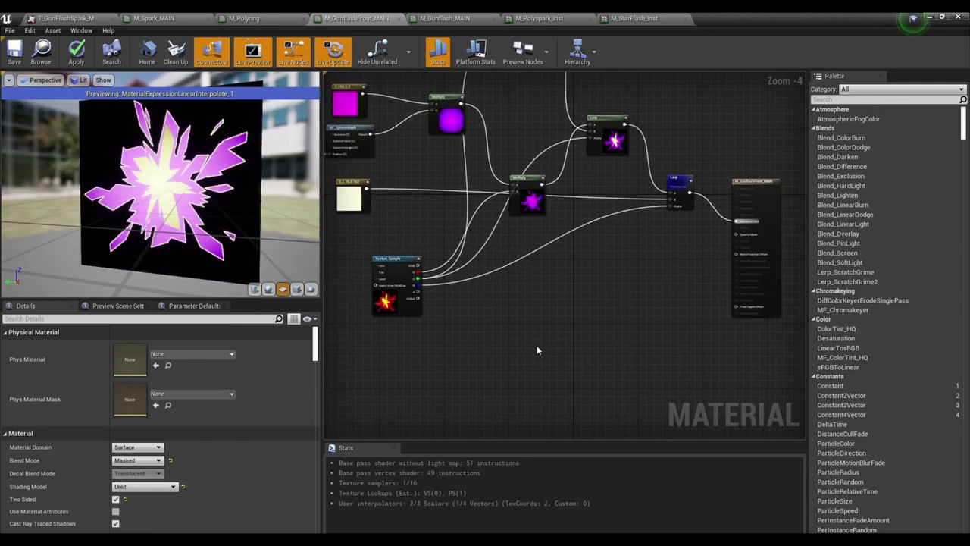
Add an If node below the Texture Sample's wires and connect the texture's alpha channel to its A input.
right_drag(536, 351, 585, 342)
right_click(507, 337)
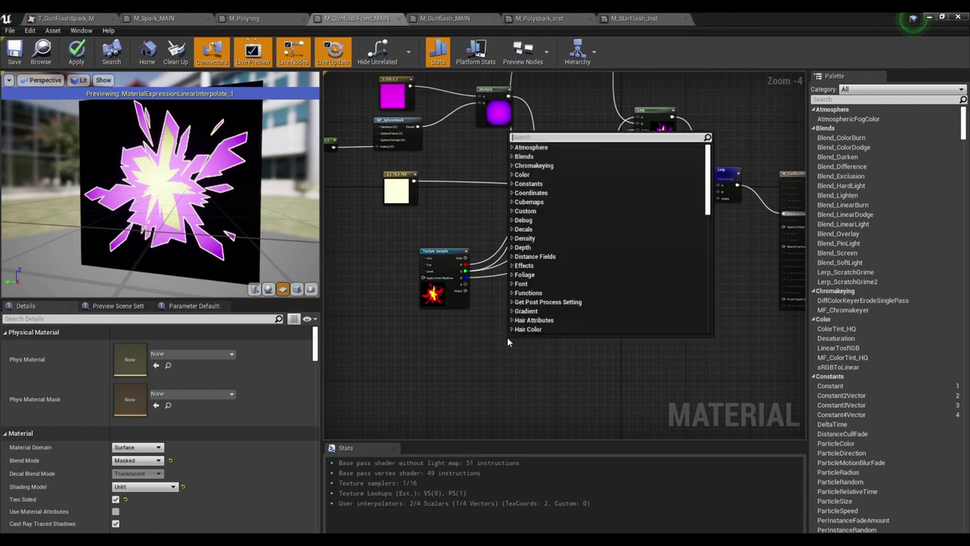
text(if)
key(Return)
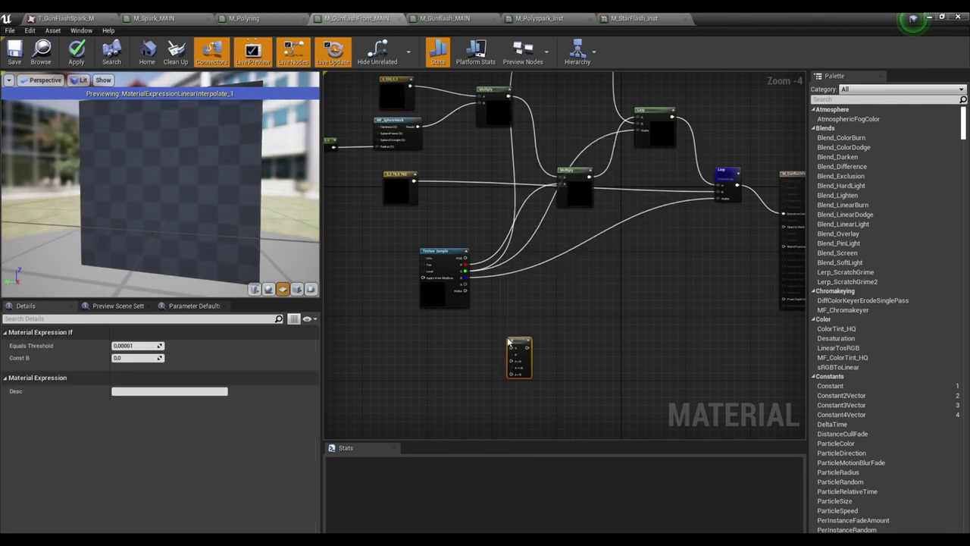
drag(515, 340, 557, 335)
click(516, 338)
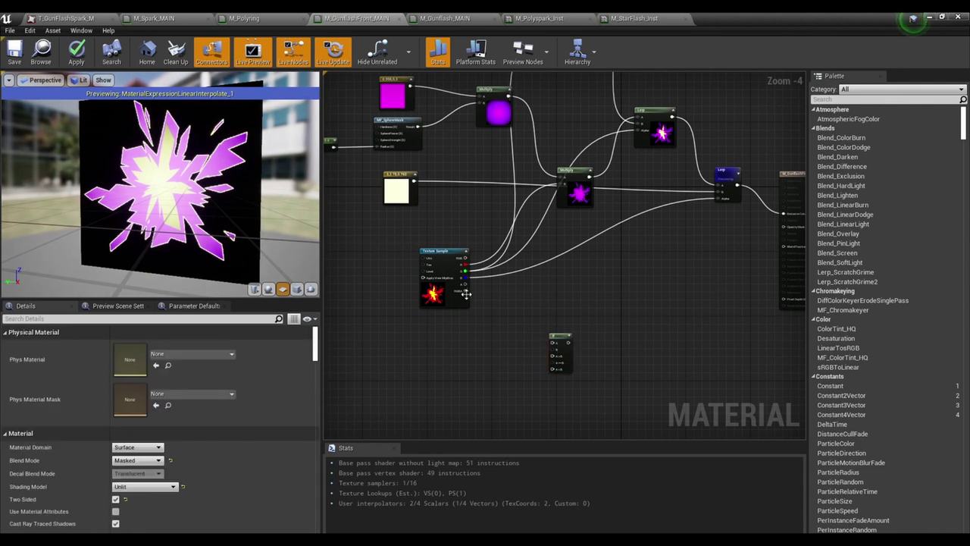
drag(465, 285, 576, 331)
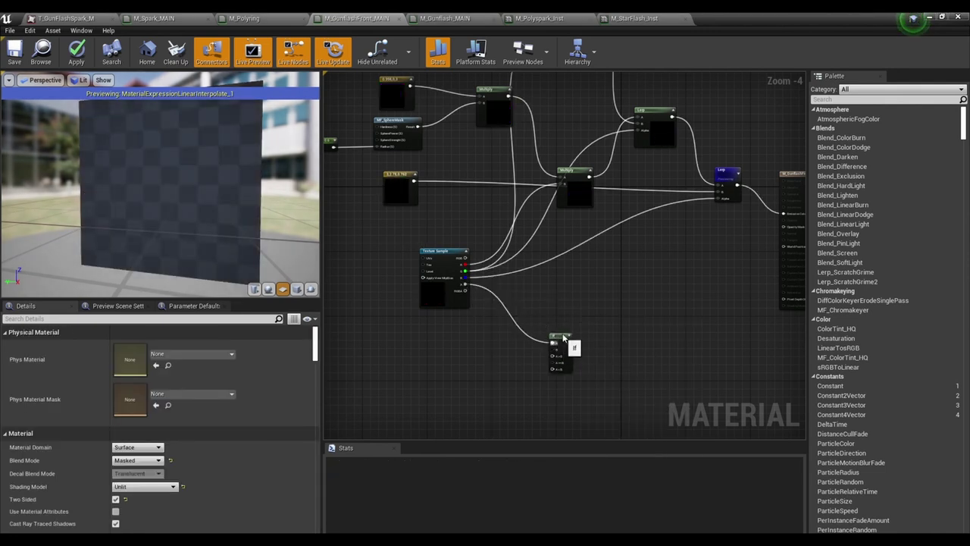
click(551, 354)
Add a Particle Color node beneath the Texture Sample and connect its alpha output to the If node's B input.
right_drag(505, 373, 530, 351)
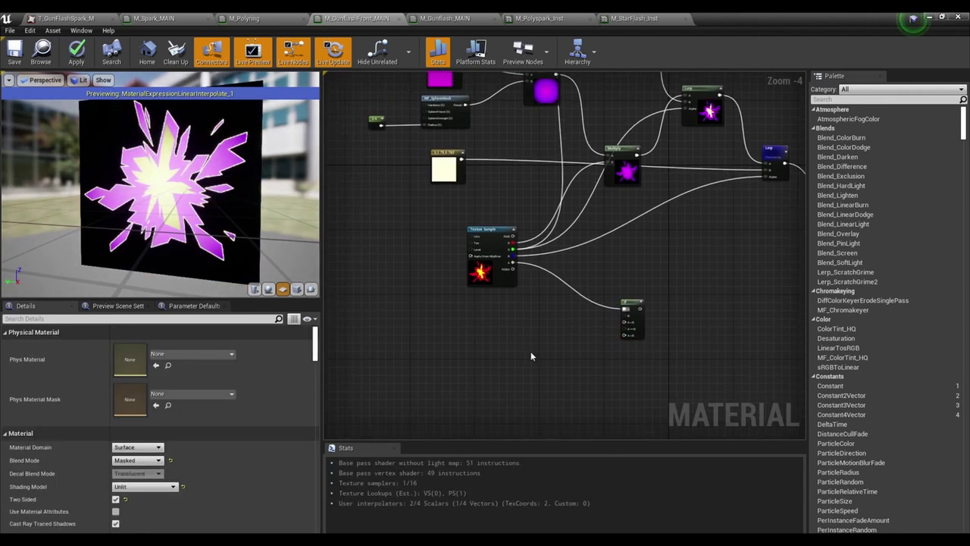
scroll(595, 348, up, 1)
click(632, 322)
right_click(520, 342)
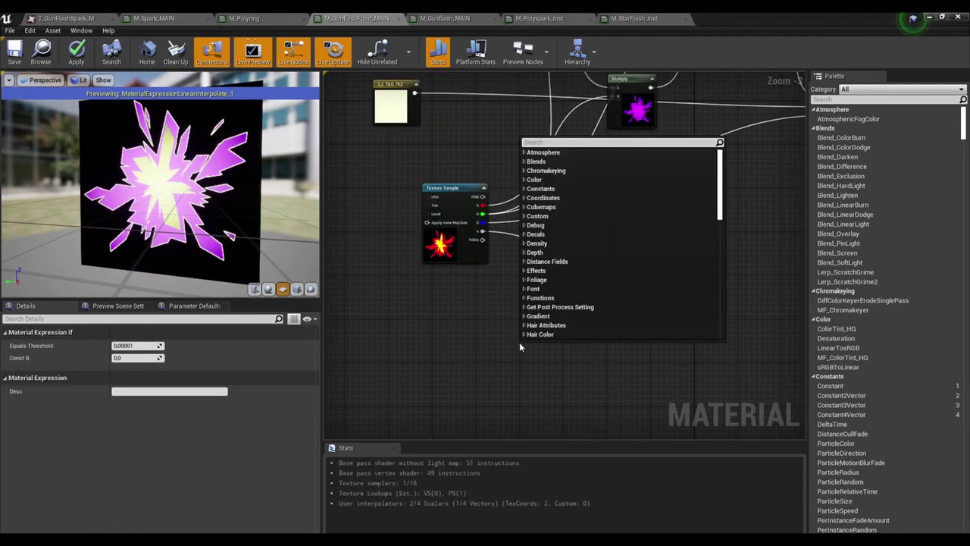
text(particl)
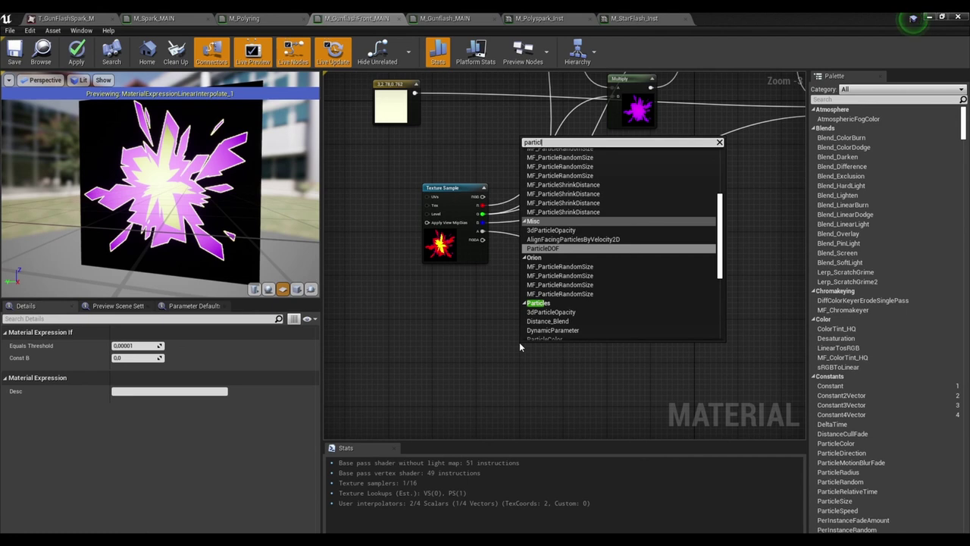
text(ecolor)
key(Return)
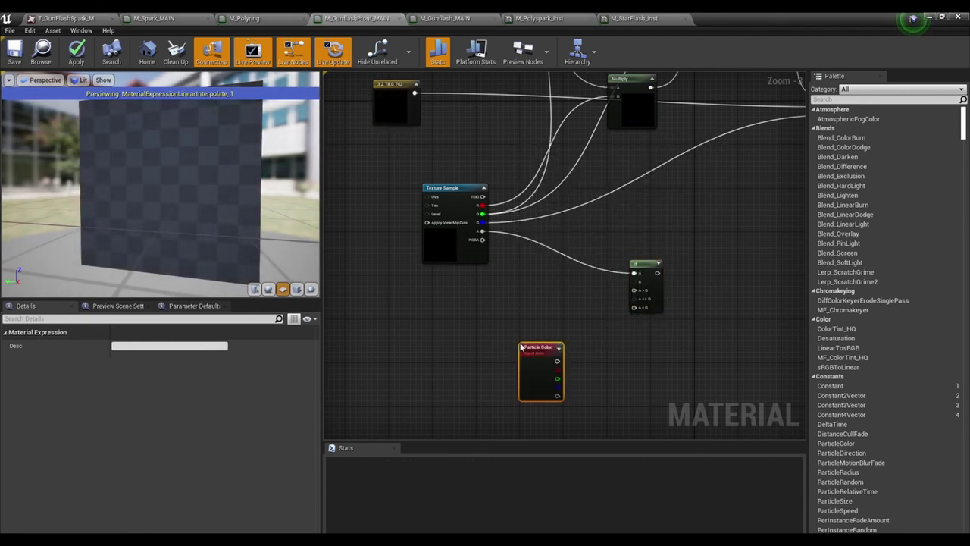
drag(557, 395, 634, 282)
drag(558, 378, 492, 332)
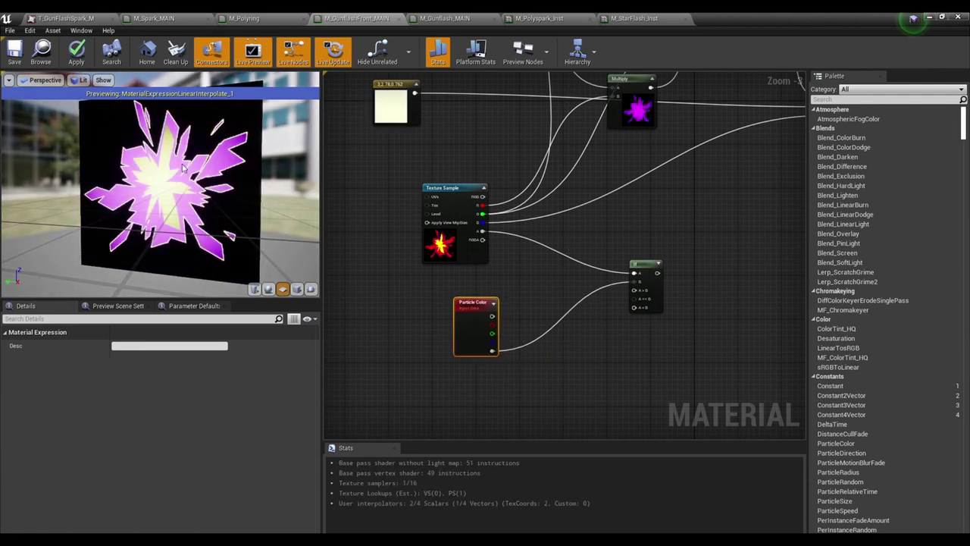
click(515, 346)
drag(473, 333, 448, 308)
Add two Constant nodes beneath the If node's wires and connect the upper one to the If's A > B and A == B inputs.
click(574, 353)
click(531, 342)
click(536, 350)
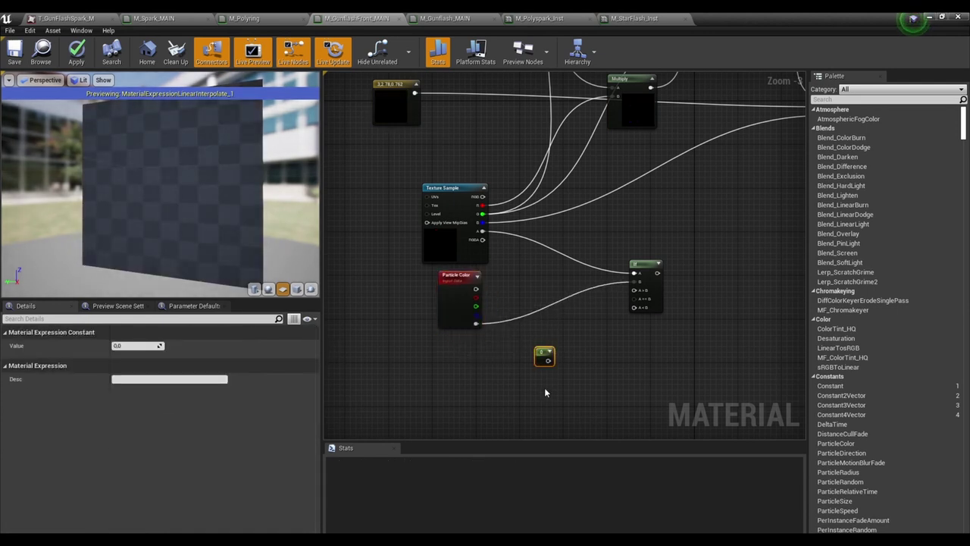
click(541, 385)
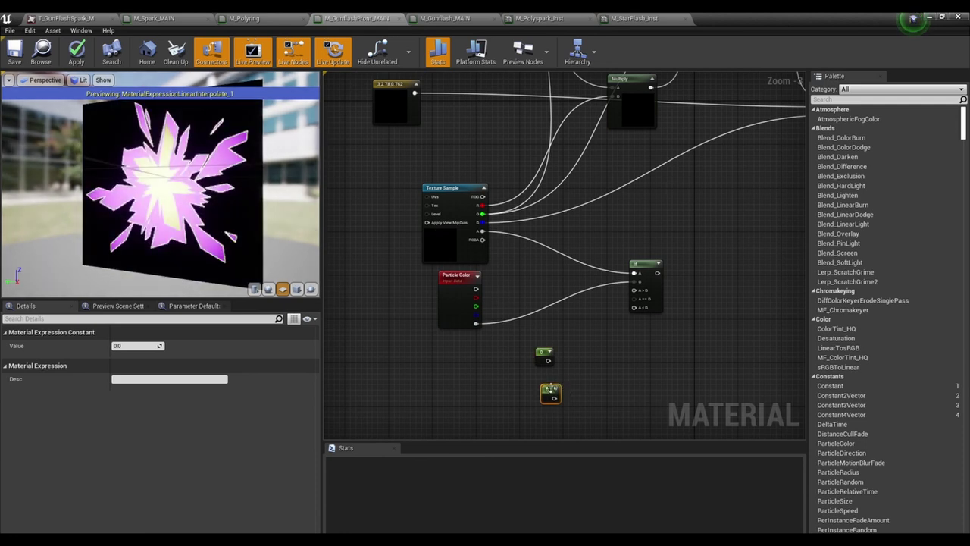
click(572, 379)
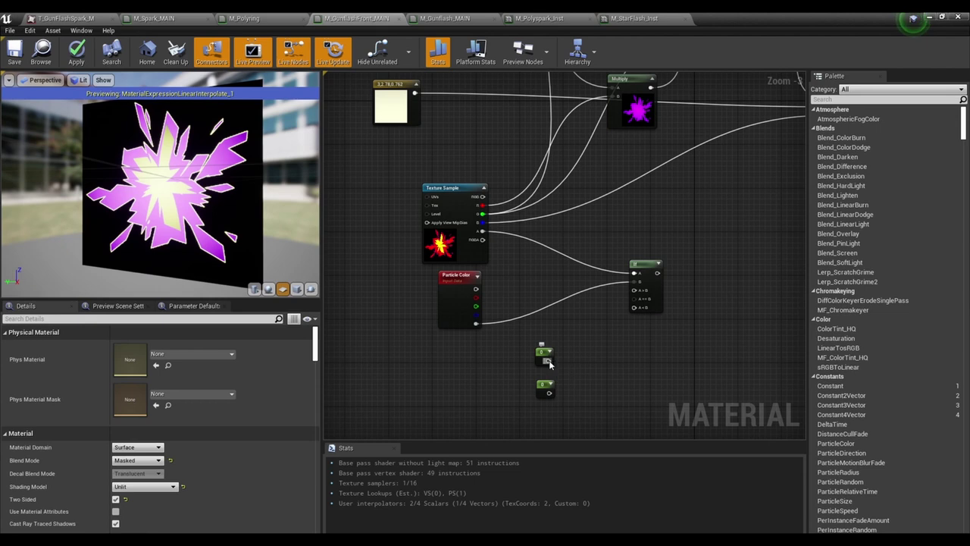
drag(548, 362, 546, 332)
click(556, 387)
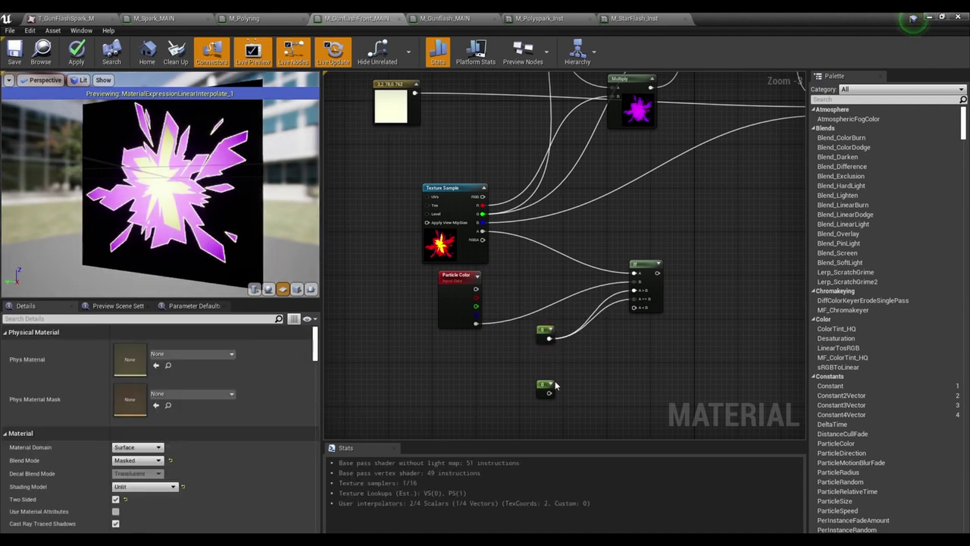
Set the upper Constant's value to 1 and connect the lower zero Constant to the If node's A < B input.
click(545, 332)
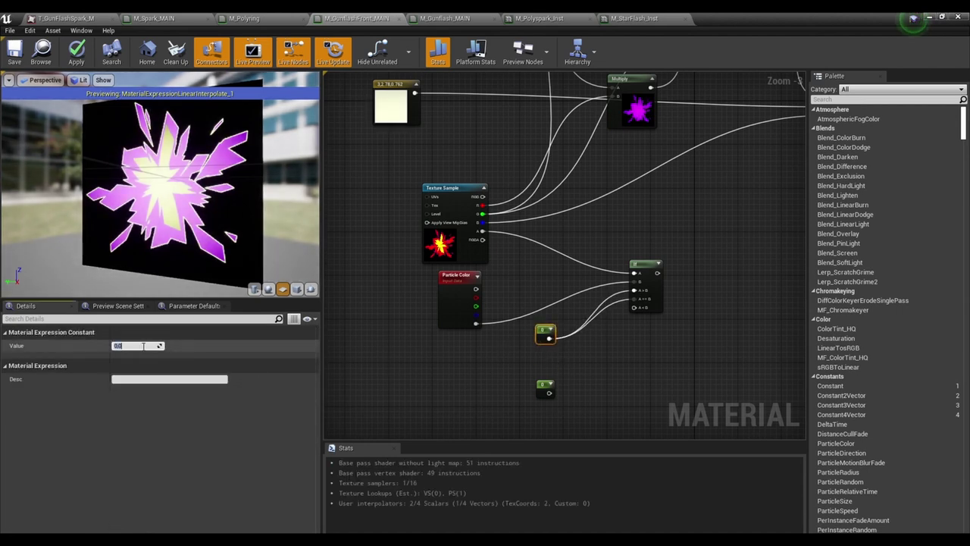
text(1)
click(554, 385)
drag(544, 387, 543, 361)
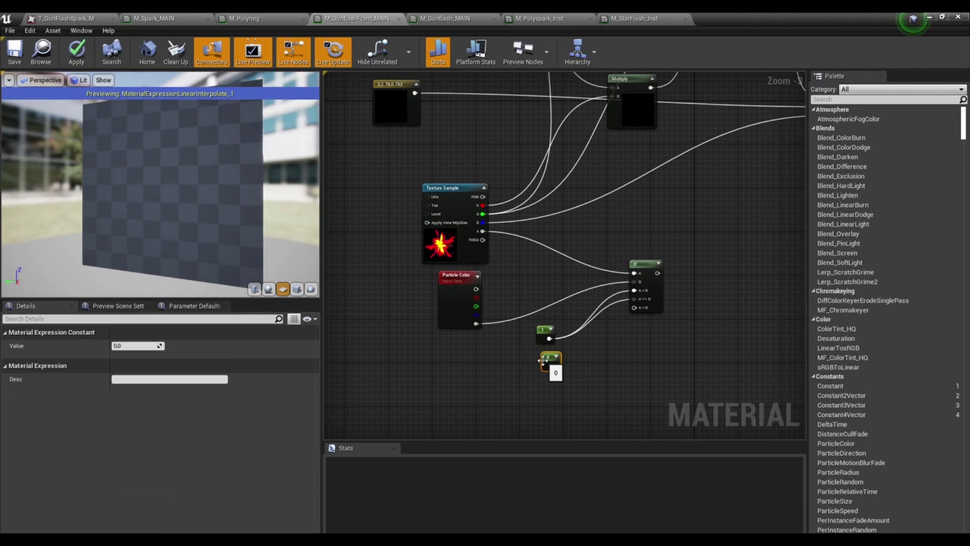
click(558, 383)
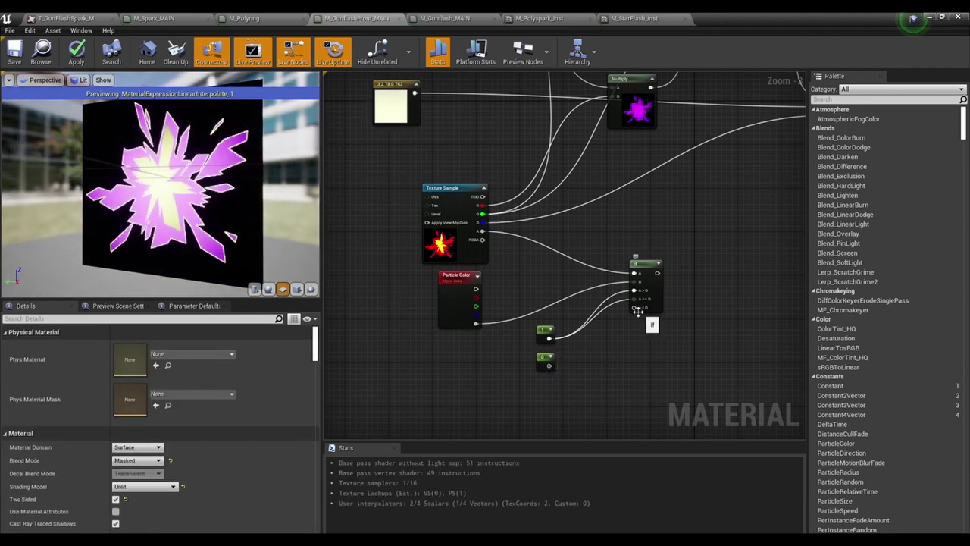
drag(547, 364, 623, 326)
click(524, 382)
click(543, 367)
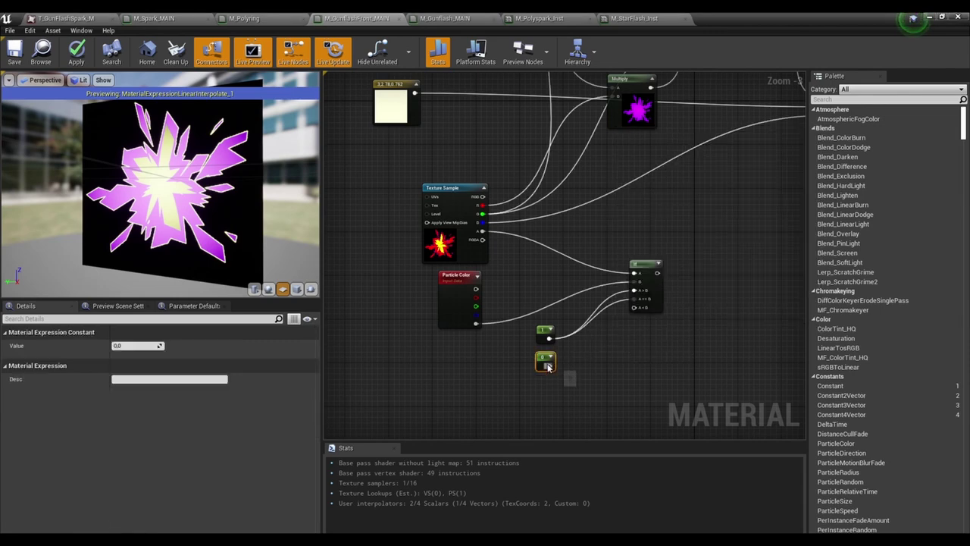
drag(548, 366, 642, 310)
Connect the If node's output to the material's Opacity Mask input.
right_drag(677, 345, 517, 373)
click(630, 354)
scroll(589, 359, down, 1)
drag(494, 324, 684, 237)
right_drag(564, 339, 624, 319)
Add a DebugTimeSine node below Particle Color and connect its Result to the If node's B input in place of the particle alpha.
scroll(500, 344, up, 3)
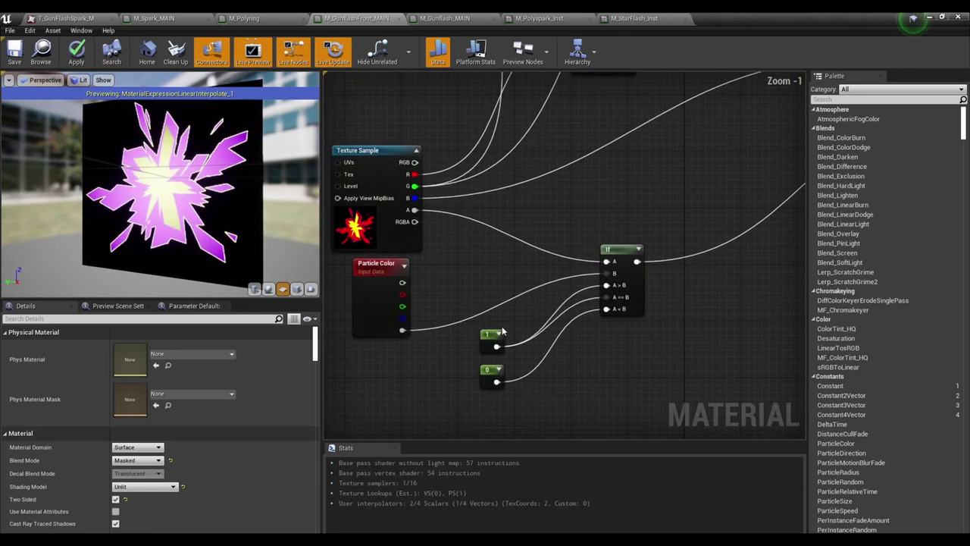
right_drag(408, 374, 532, 332)
right_click(532, 332)
text(pi)
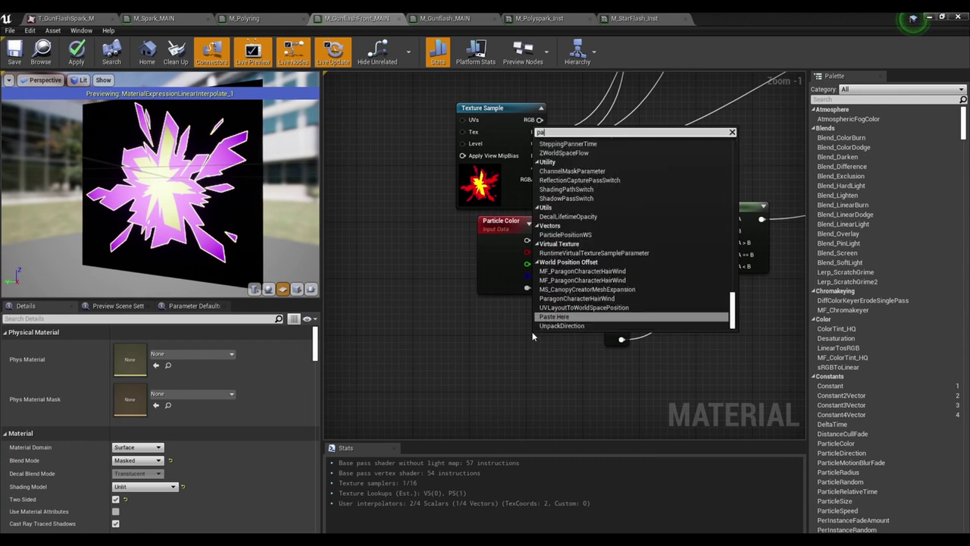
key(BackSpace)
key(BackSpace)
text(debug)
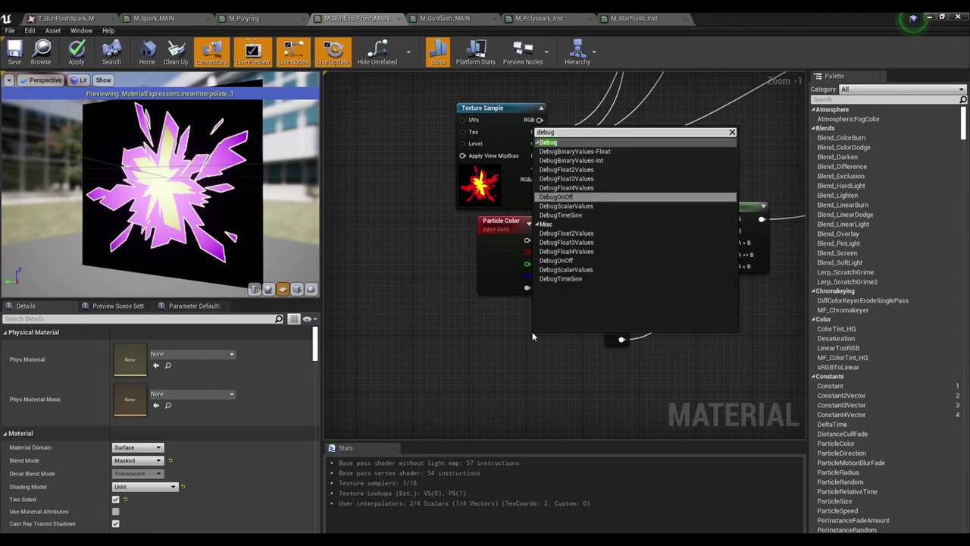
key(Down)
key(Down)
key(Return)
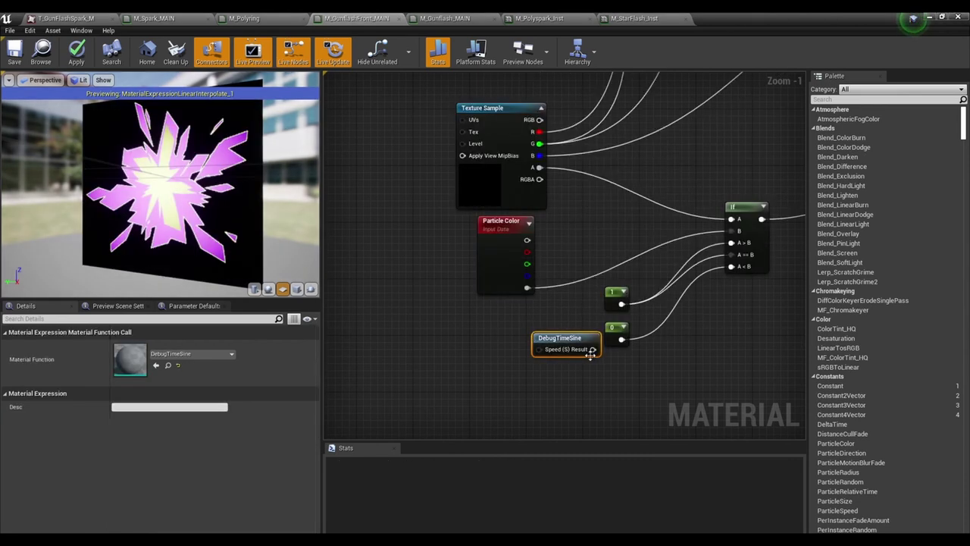
drag(593, 351, 735, 232)
Stop previewing the second Lerp node and examine the animated opacity masking of the full material in the preview.
scroll(734, 232, down, 1)
right_drag(589, 296, 523, 303)
drag(537, 330, 494, 328)
scroll(639, 191, down, 3)
right_drag(656, 182, 589, 287)
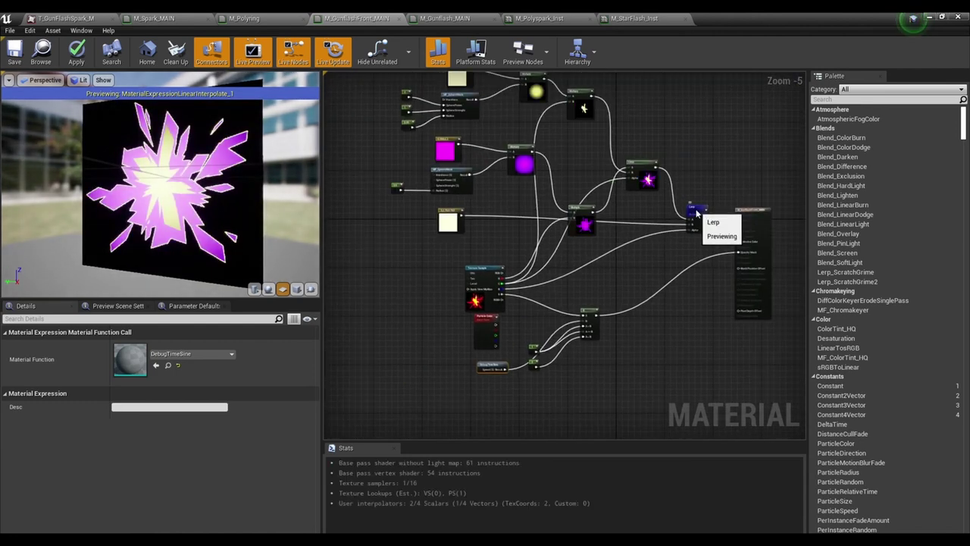
right_click(697, 212)
click(728, 249)
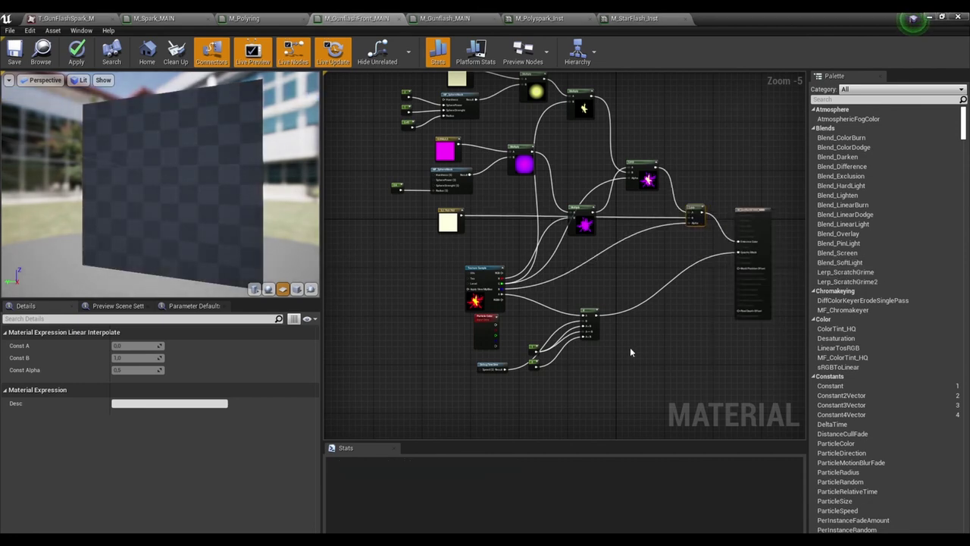
click(631, 350)
drag(213, 224, 184, 220)
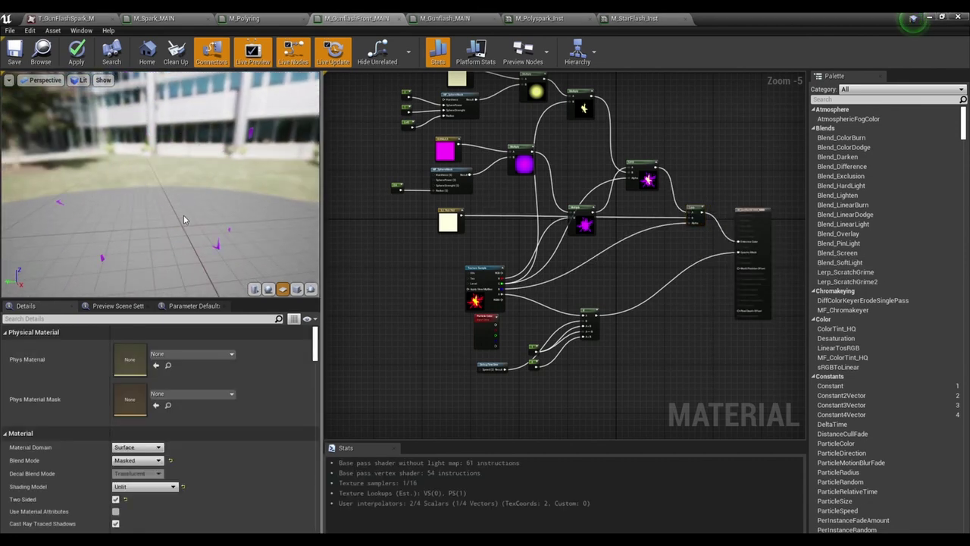
scroll(446, 347, up, 3)
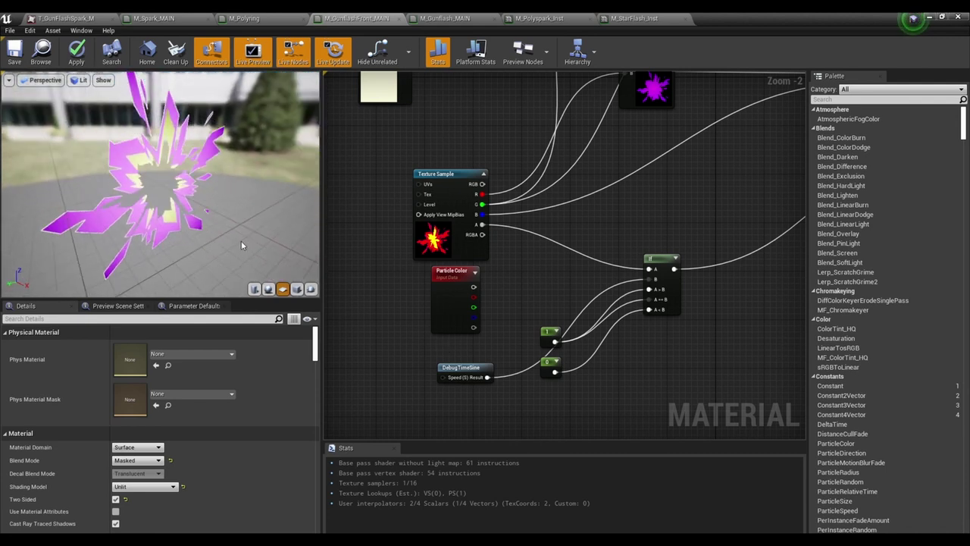
Reconnect Particle Color's alpha to the If node's B input and delete the DebugTimeSine node.
drag(241, 241, 243, 240)
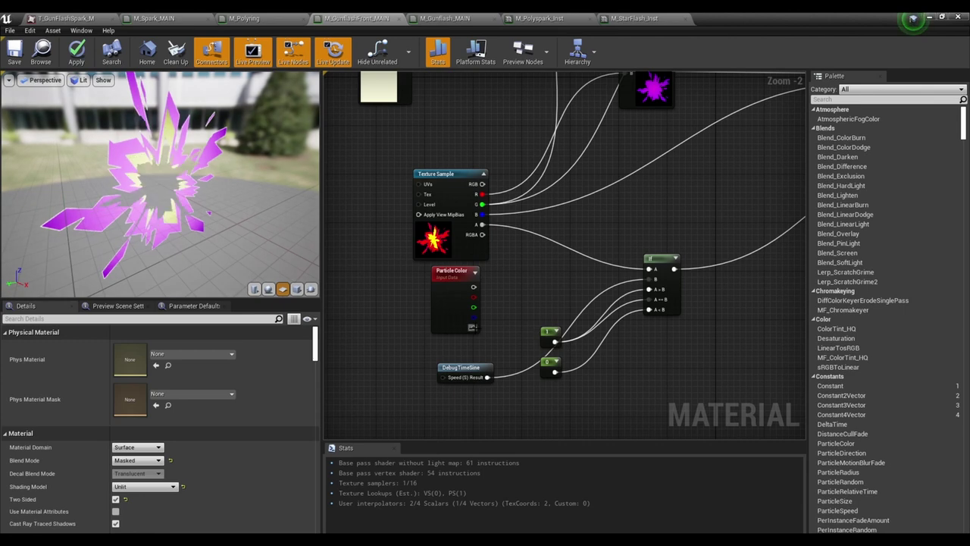
drag(473, 326, 652, 282)
click(489, 369)
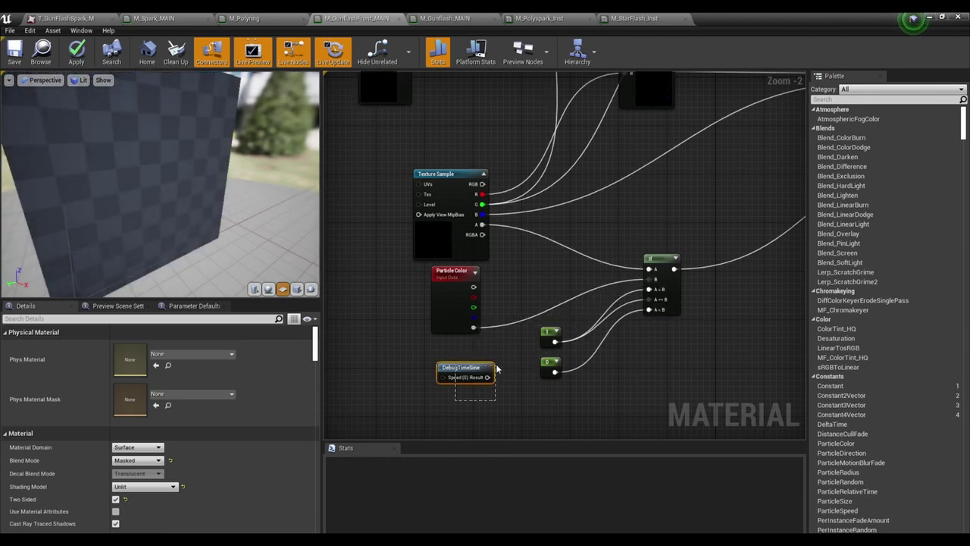
key(Delete)
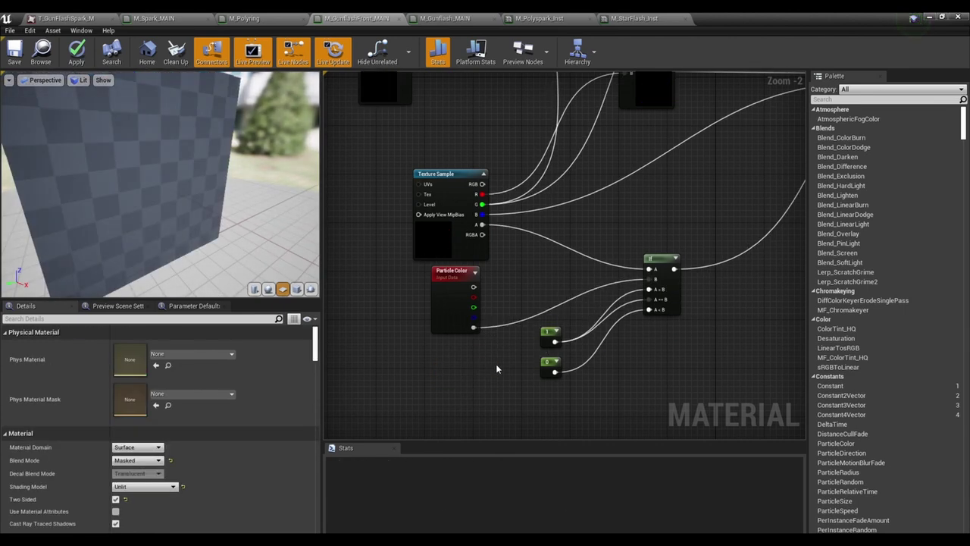
Select and copy all expression nodes of the front flash graph, leaving out the material's output node.
click(448, 311)
drag(447, 311, 433, 313)
click(652, 337)
scroll(652, 337, down, 4)
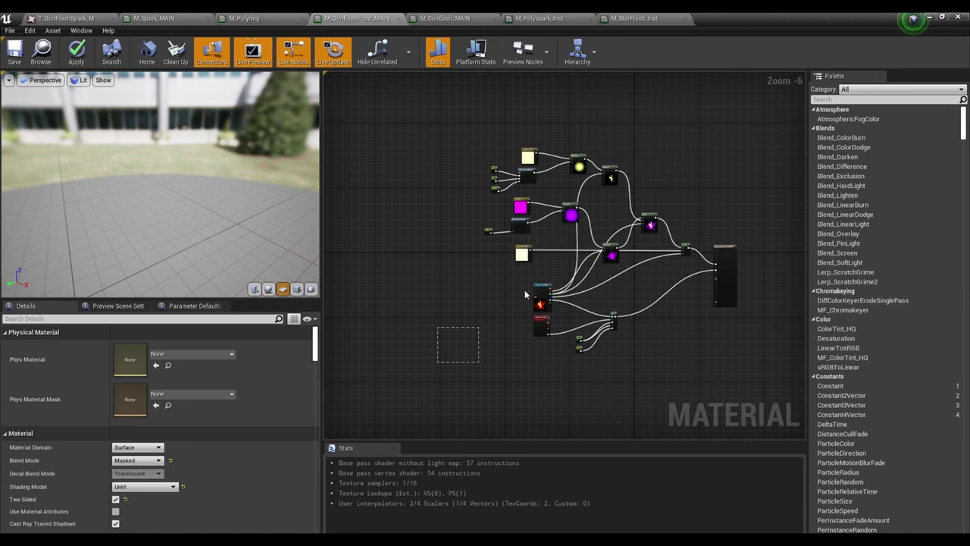
drag(524, 290, 702, 126)
right_drag(711, 148, 663, 148)
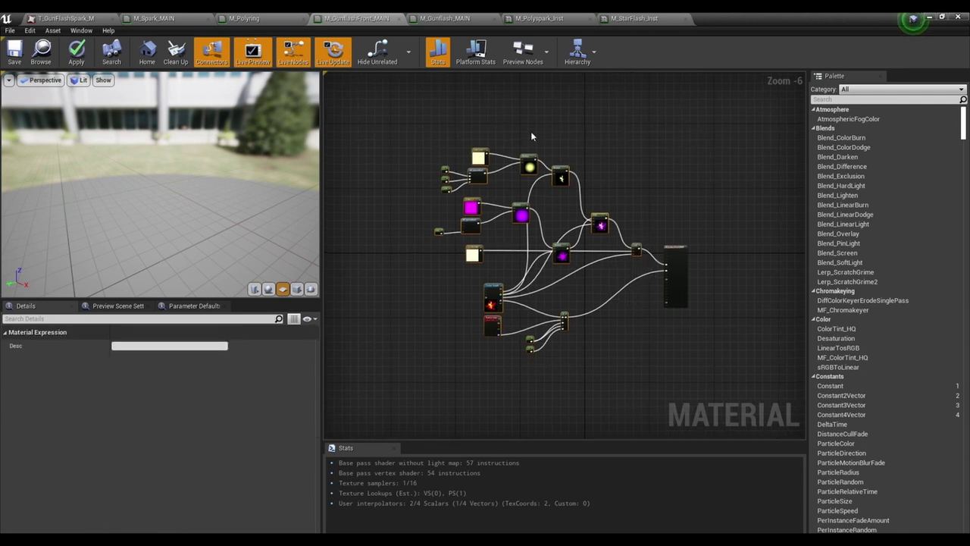
Open the M_Gunflash_MAIN material and set its blend mode to Masked, shading model to Unlit and Two Sided on.
click(436, 20)
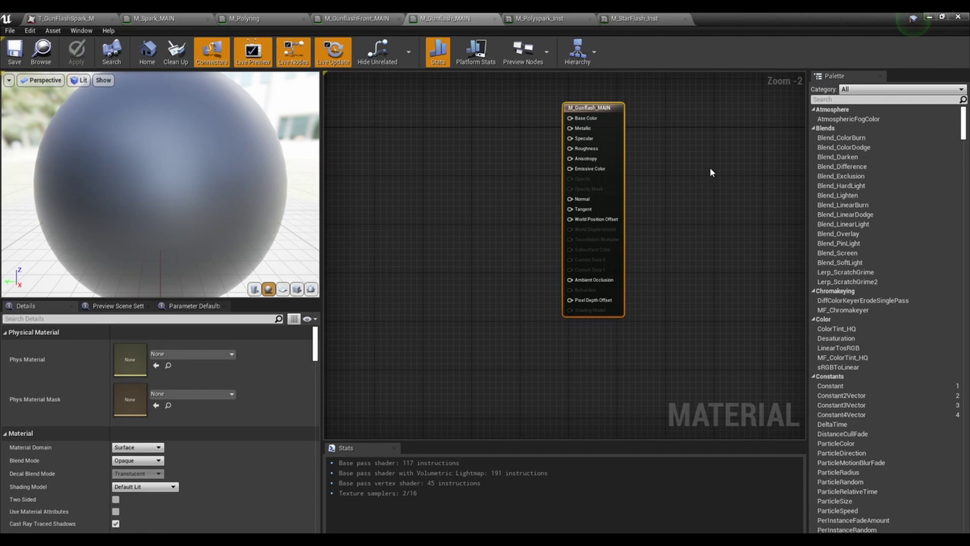
click(142, 461)
click(126, 476)
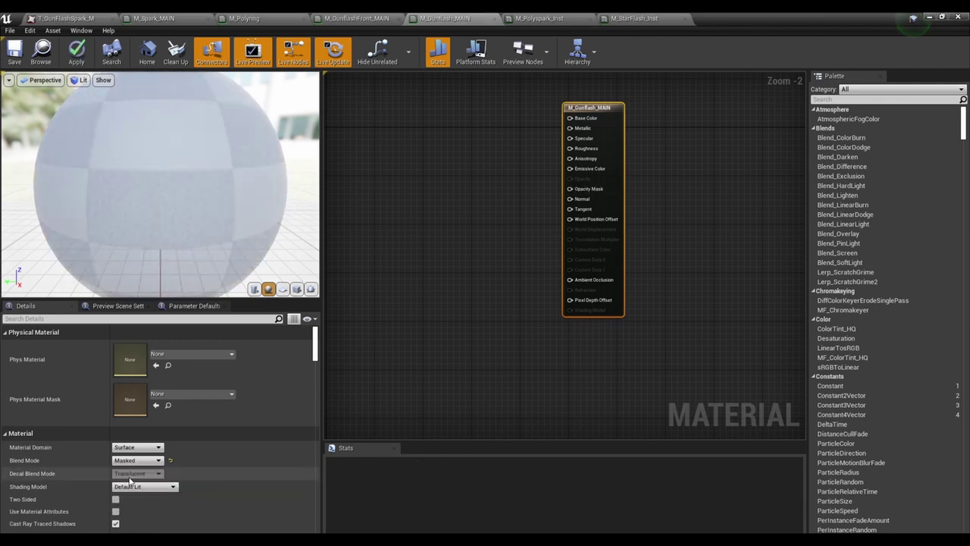
click(141, 489)
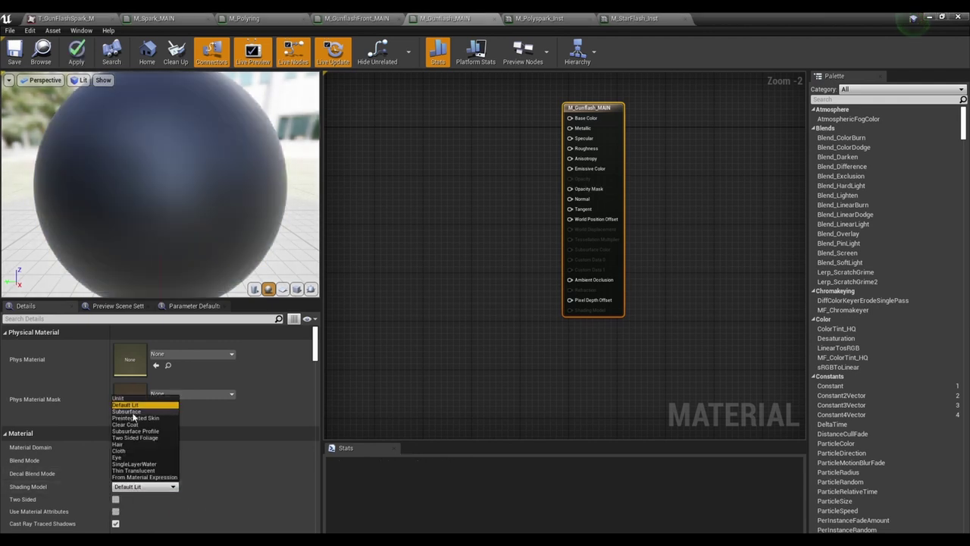
click(122, 398)
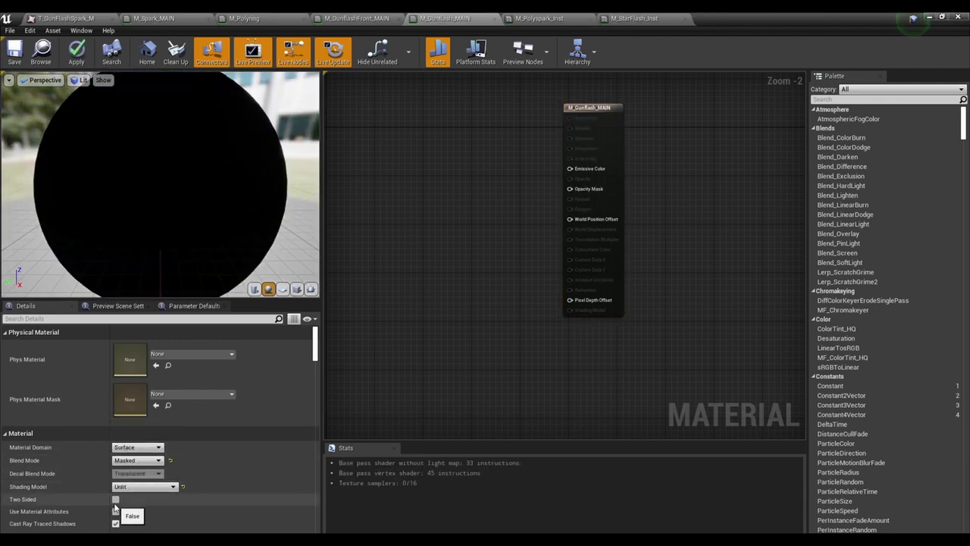
click(115, 501)
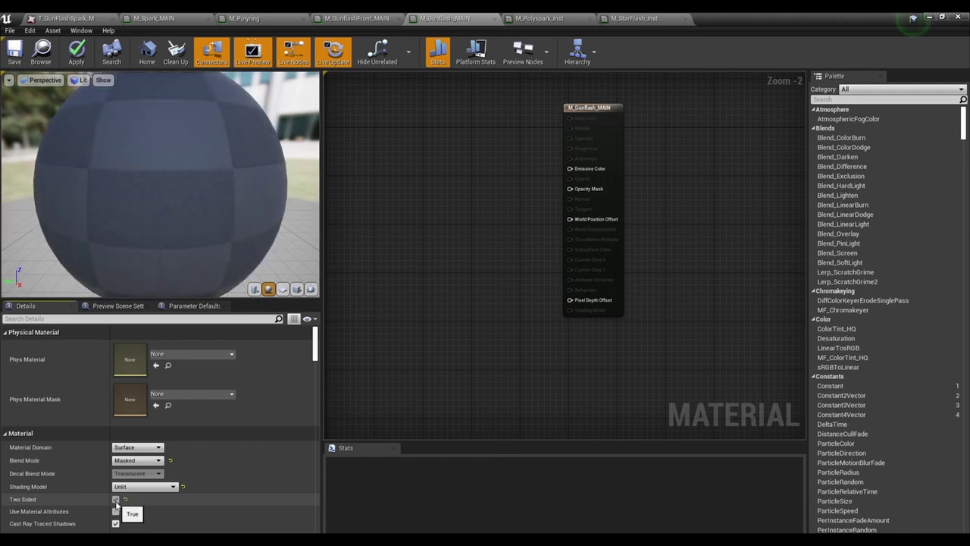
Paste the copied nodes into M_Gunflash_MAIN beside its output node and connect the last Lerp to Emissive Color.
scroll(465, 320, down, 4)
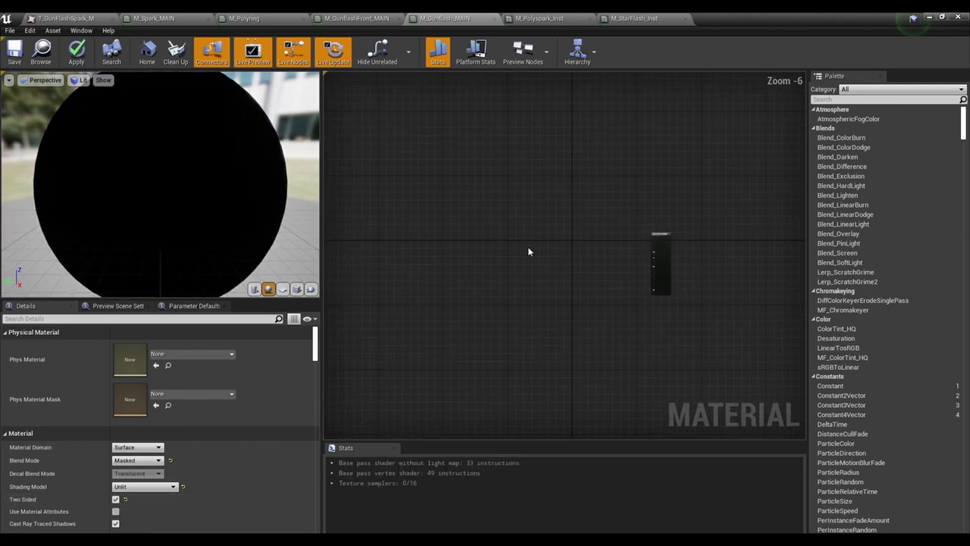
key(ctrl+v)
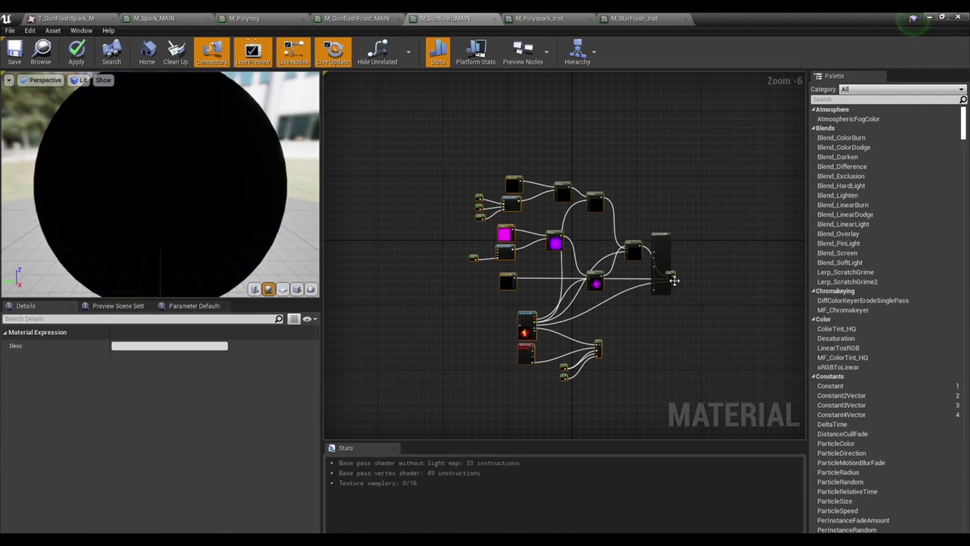
drag(674, 280, 692, 242)
click(630, 266)
scroll(614, 267, up, 2)
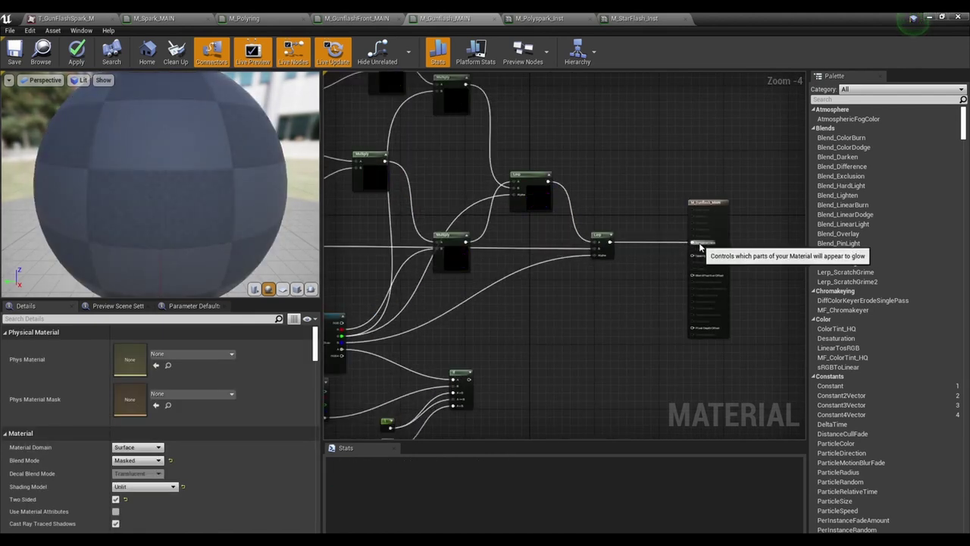
Connect the pasted If node's output to M_Gunflash_MAIN's Opacity Mask input.
click(461, 377)
drag(478, 373, 692, 255)
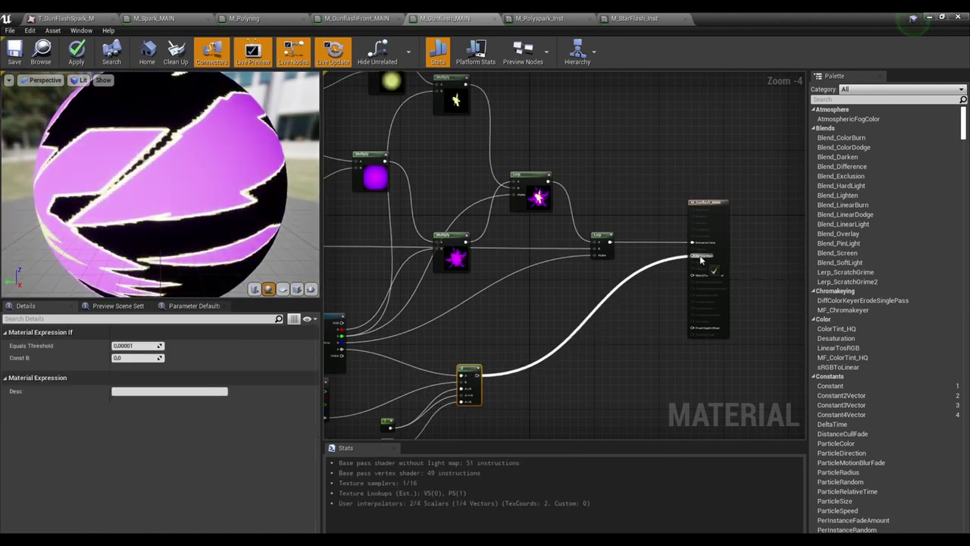
click(613, 354)
scroll(615, 341, down, 3)
scroll(632, 342, up, 3)
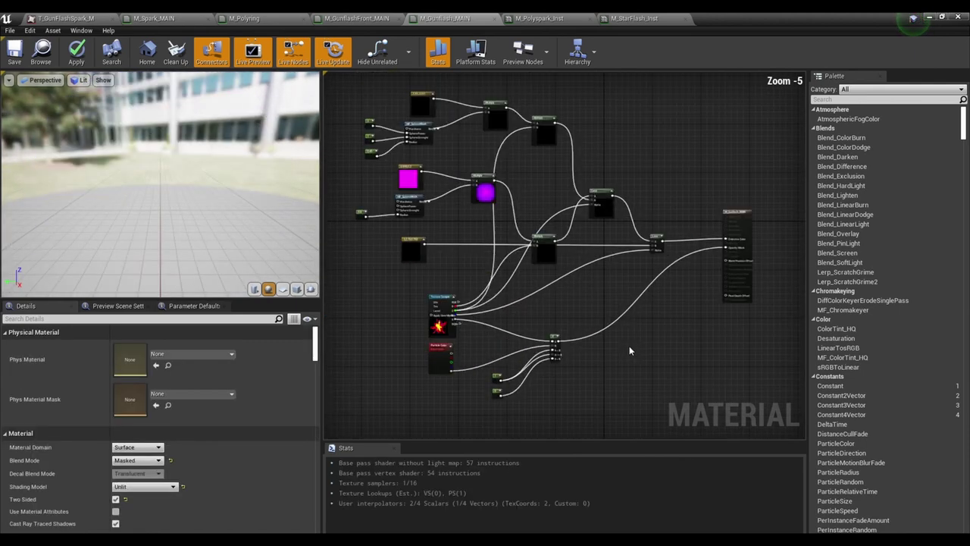
Select the pasted Texture Sample and shrink and move the material editor window aside to reach the Content Browser's Textures folder.
scroll(608, 353, down, 1)
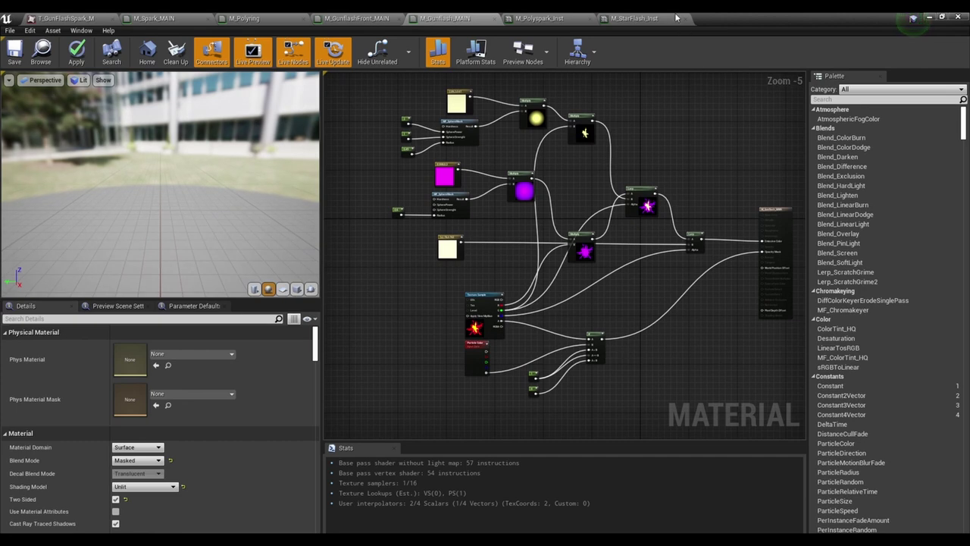
click(479, 338)
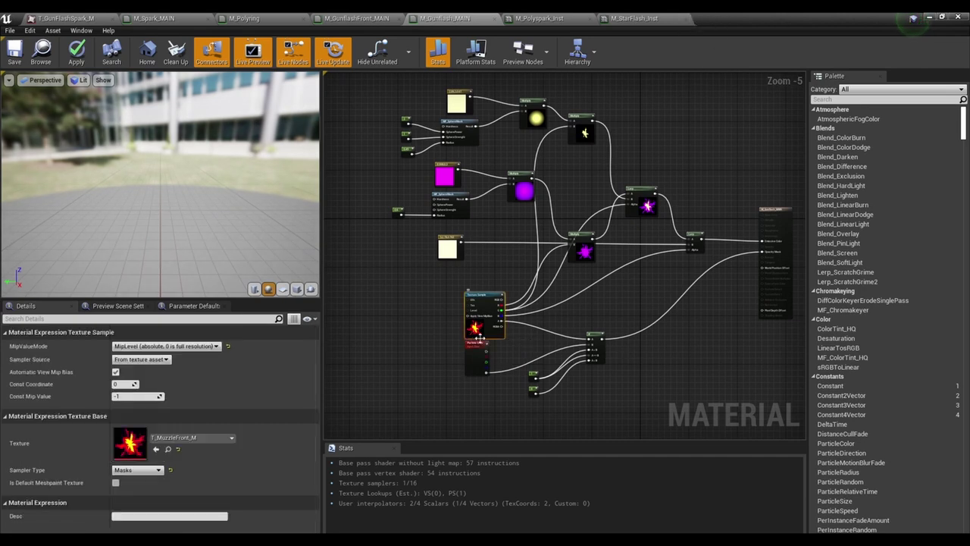
double_click(731, 21)
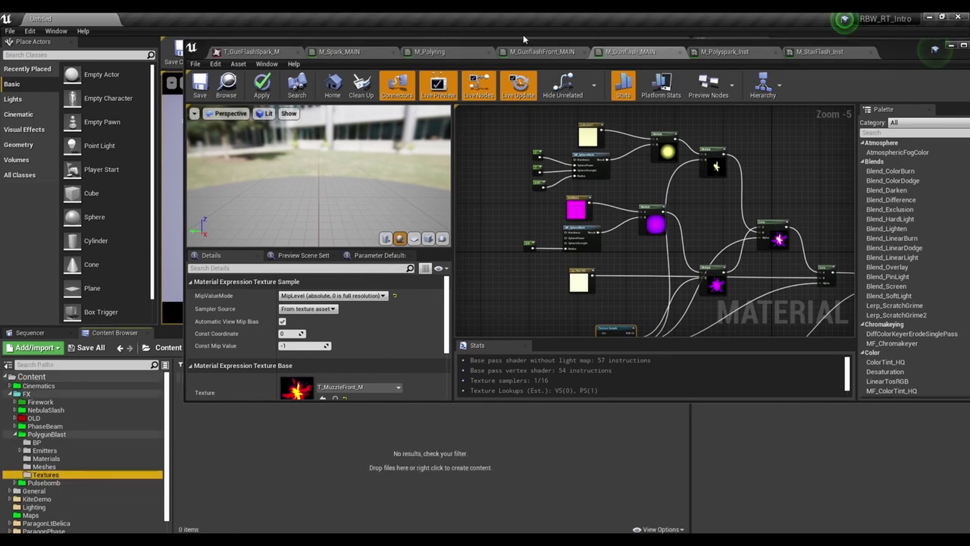
drag(513, 45, 652, 52)
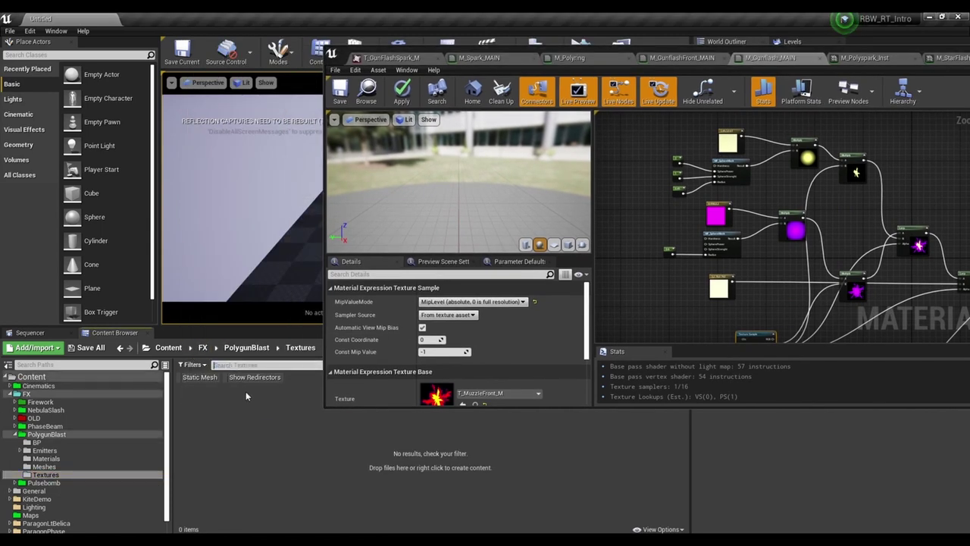
Assign the T_MuzzleMask_M texture from the Textures folder to the Texture Sample and maximize the material editor again.
mouse_move(275, 433)
click(300, 409)
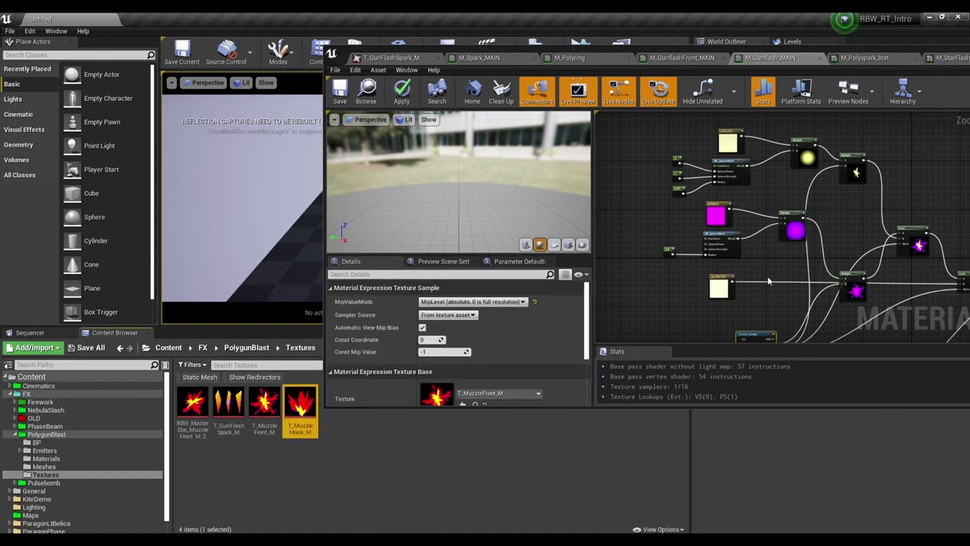
drag(841, 50, 875, 245)
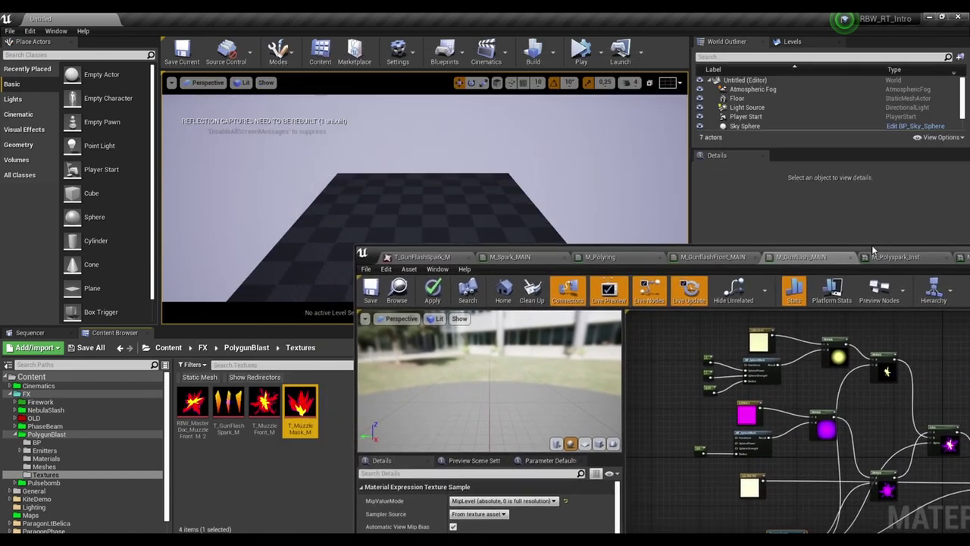
mouse_move(311, 417)
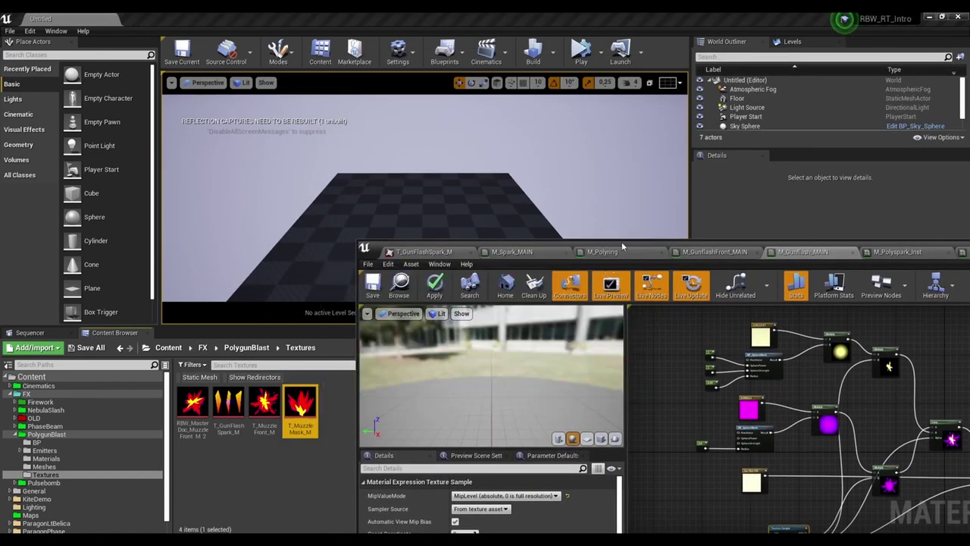
drag(623, 246, 556, 215)
double_click(556, 214)
scroll(457, 358, up, 1)
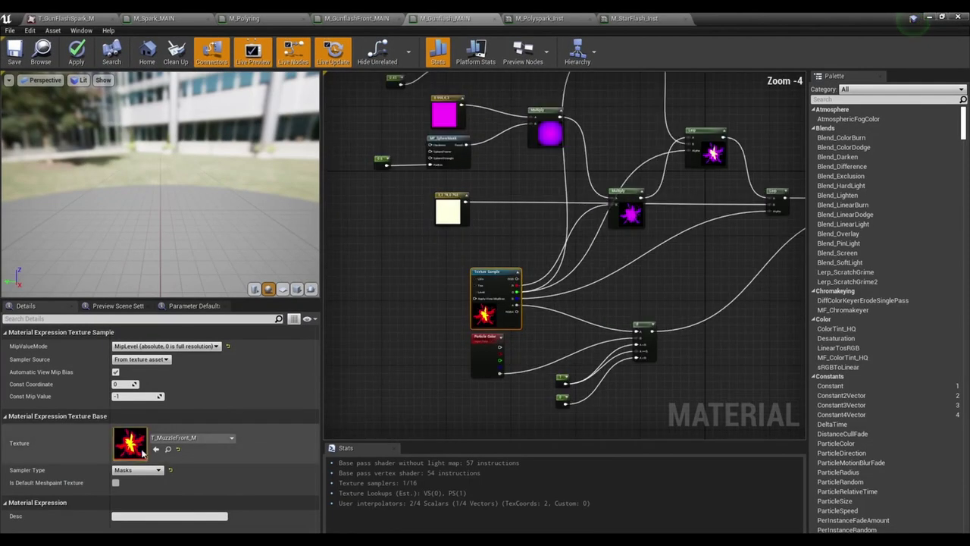
click(156, 450)
Start previewing the last Lerp node and switch the preview mesh to a plane.
right_drag(730, 258, 558, 268)
click(603, 234)
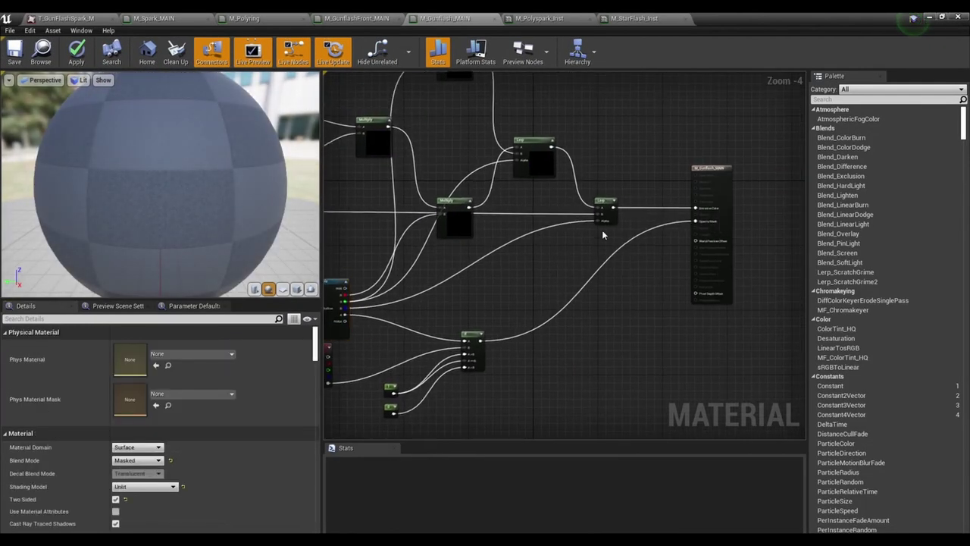
right_click(616, 218)
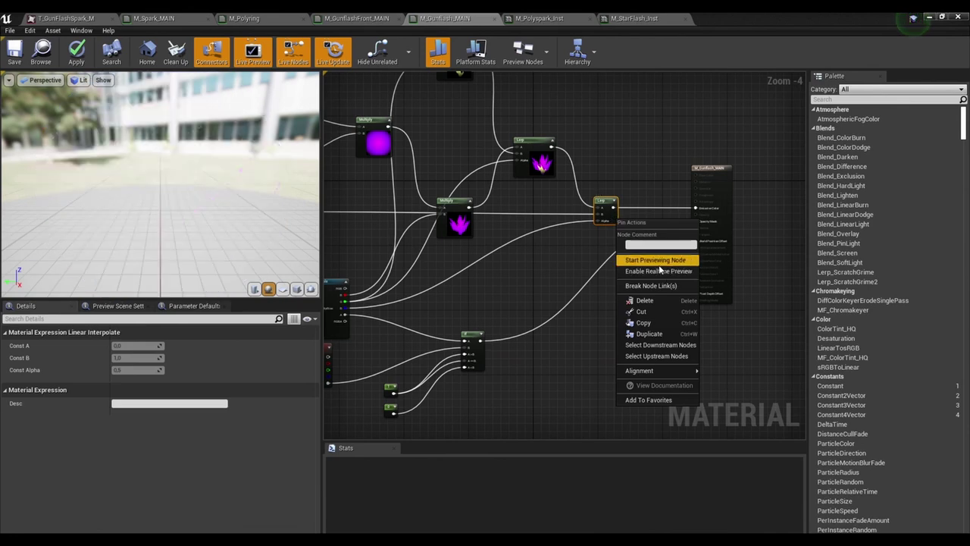
click(656, 261)
scroll(369, 259, down, 1)
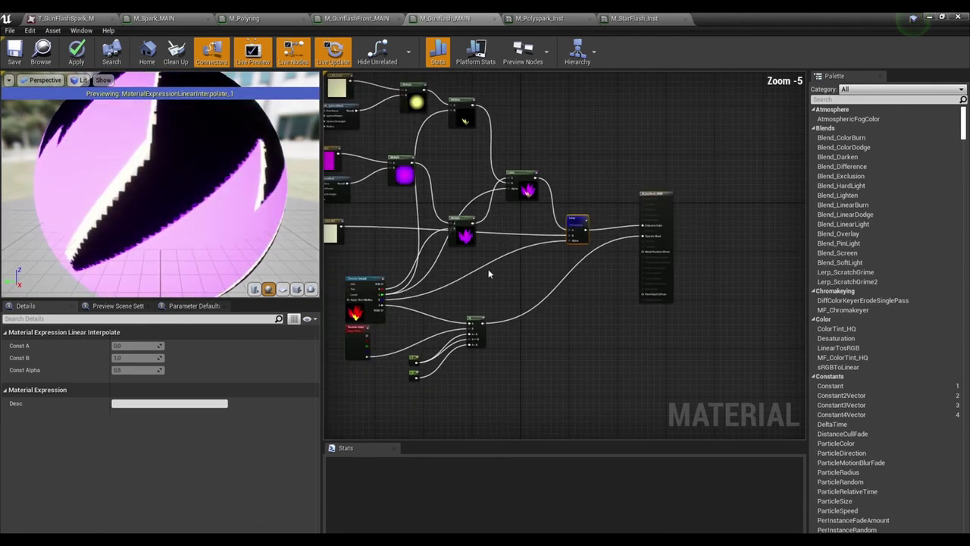
click(282, 289)
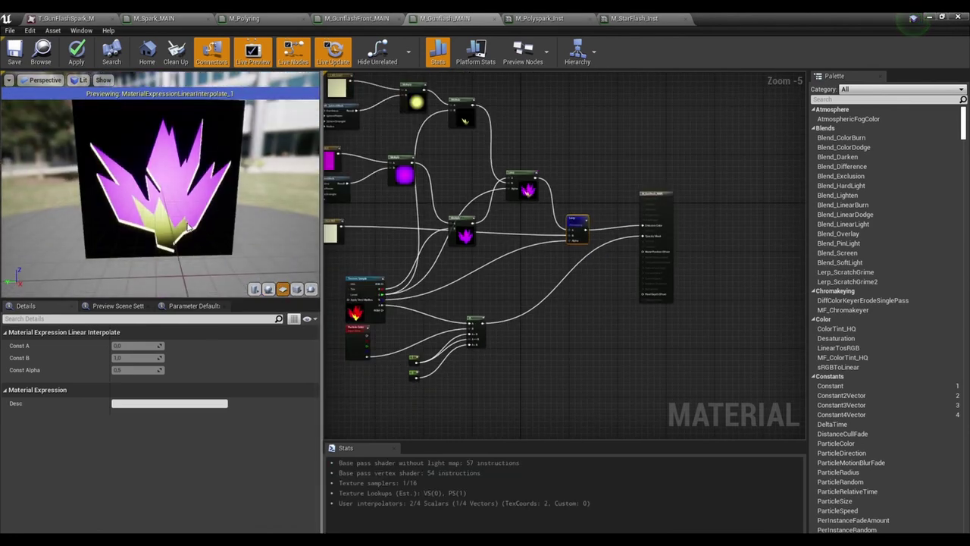
Add a Texture Coordinate node in the empty graph area before the sphere mask nodes.
right_drag(470, 277, 597, 288)
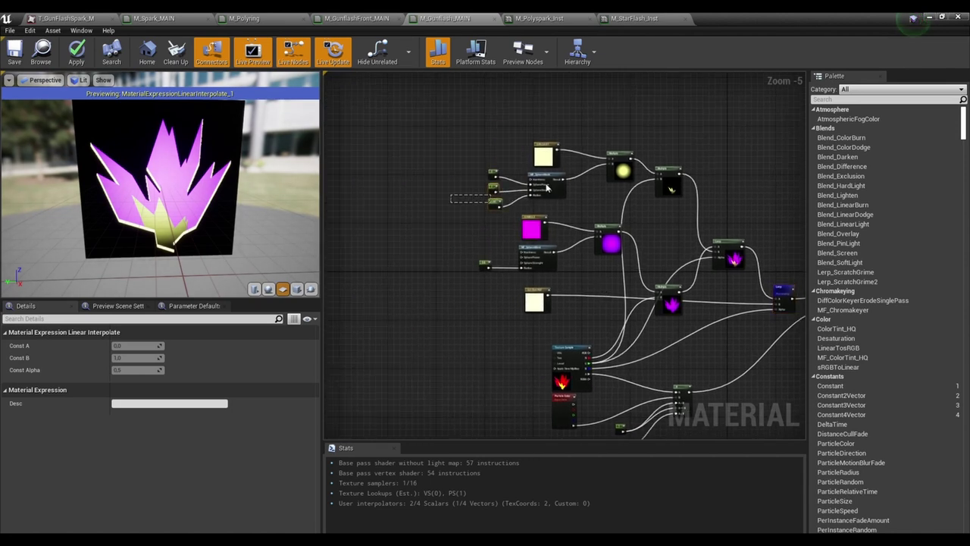
drag(548, 187, 563, 163)
drag(457, 209, 572, 180)
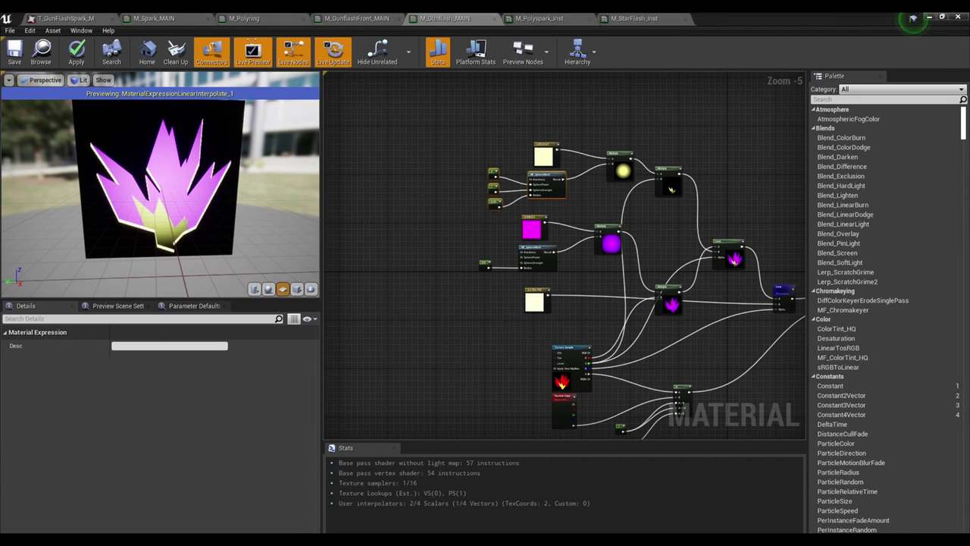
right_click(415, 212)
click(408, 200)
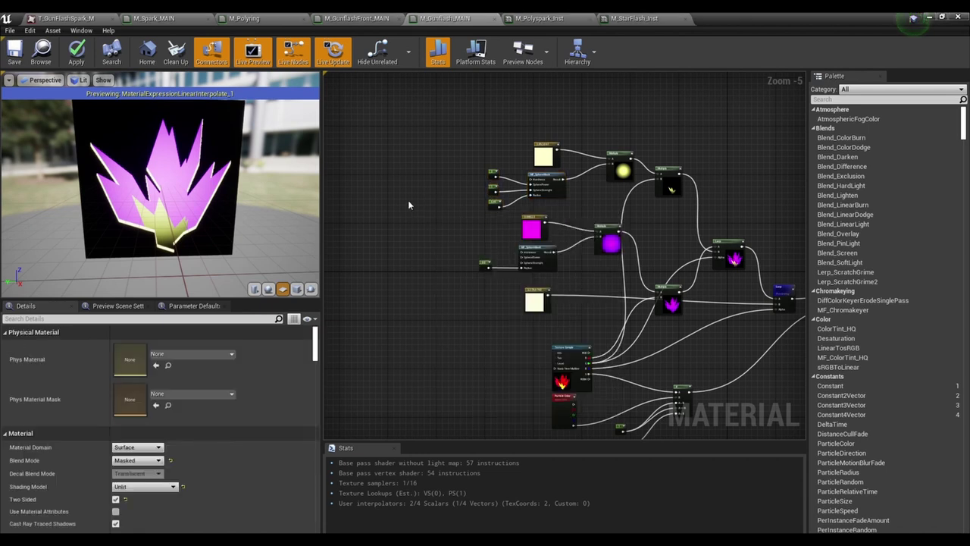
right_click(408, 200)
text(texturecoo)
key(Return)
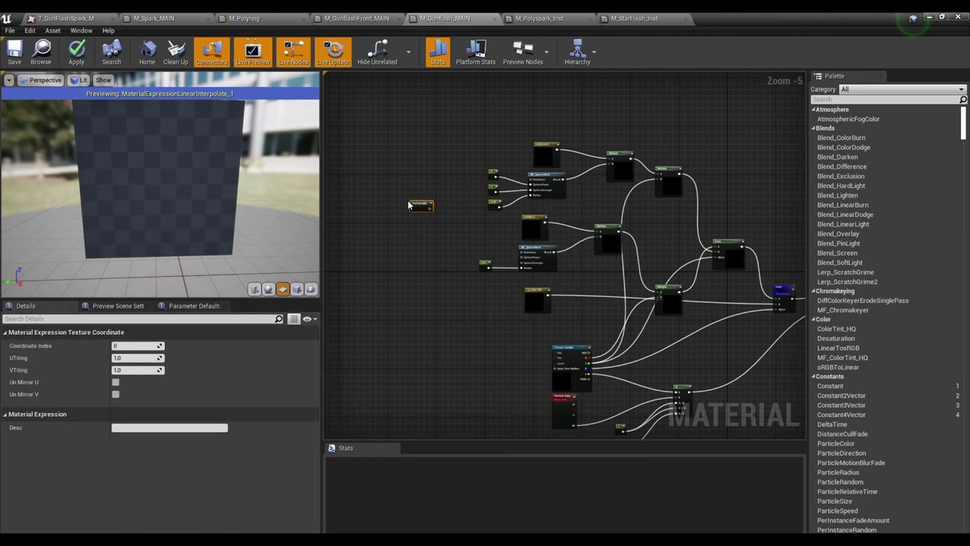
Delete both MF_SphereMask nodes together with the constants that feed them.
drag(472, 211, 551, 178)
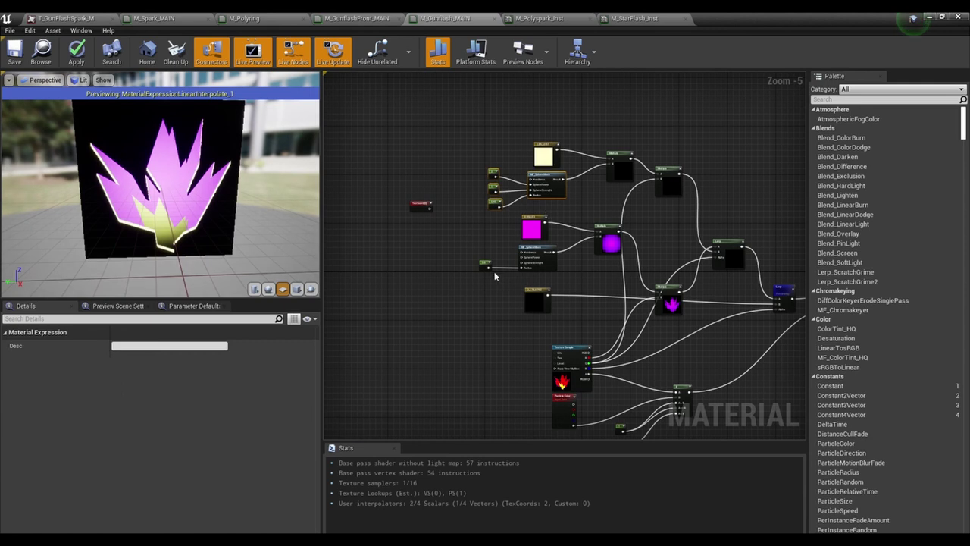
key(Delete)
drag(469, 276, 549, 251)
key(Delete)
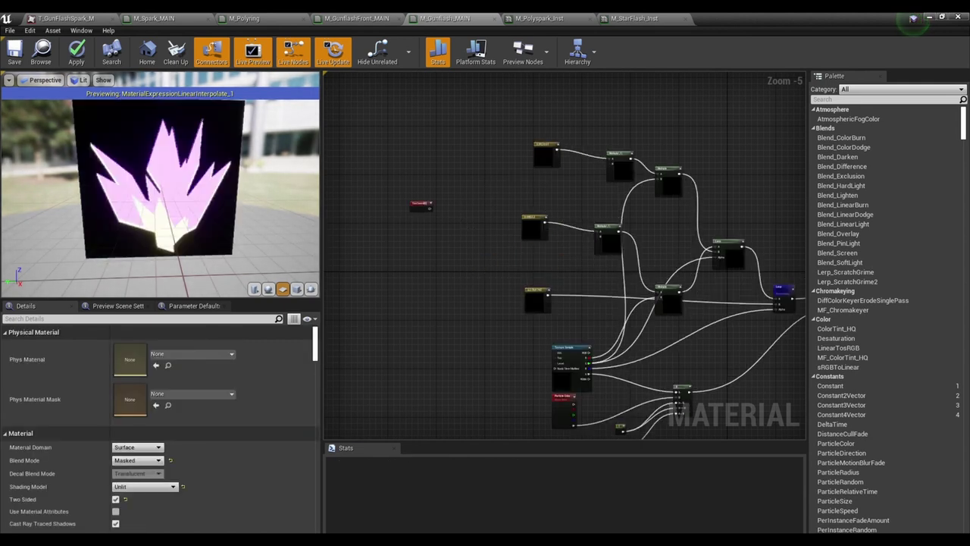
Add a LinearInterpolate node above the TexCoord node and set its Const A to -1.
right_drag(450, 176, 481, 179)
right_click(448, 164)
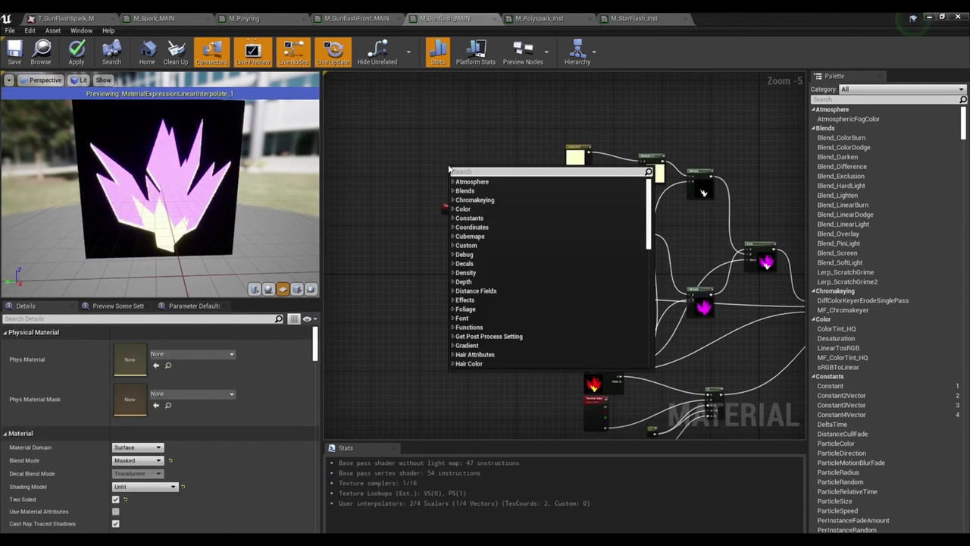
text(lerp)
key(Up)
key(Up)
key(Up)
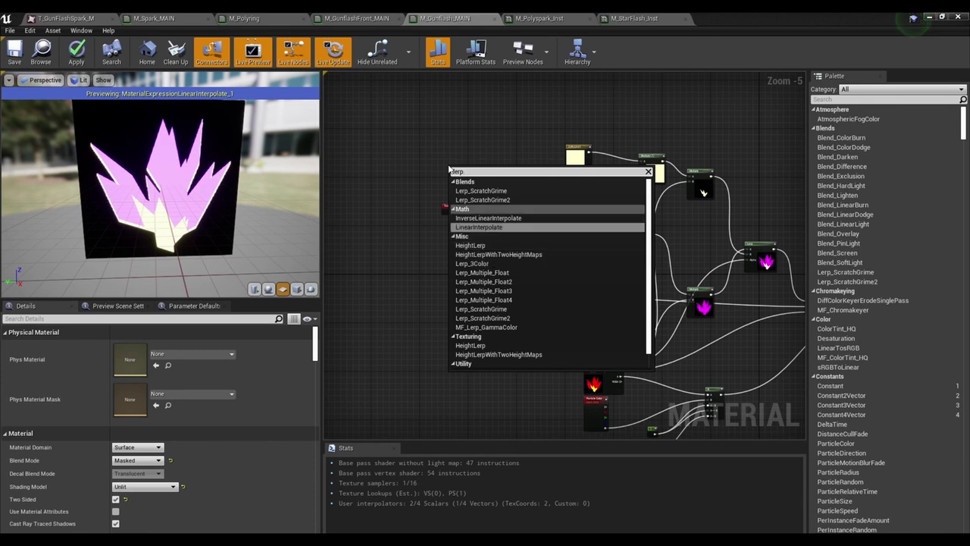
key(Return)
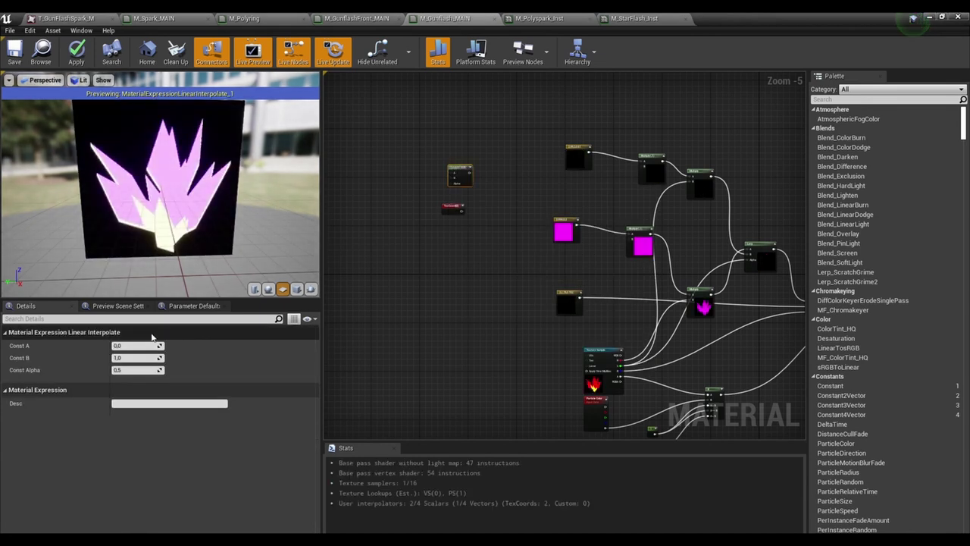
click(137, 345)
text(-1)
key(Return)
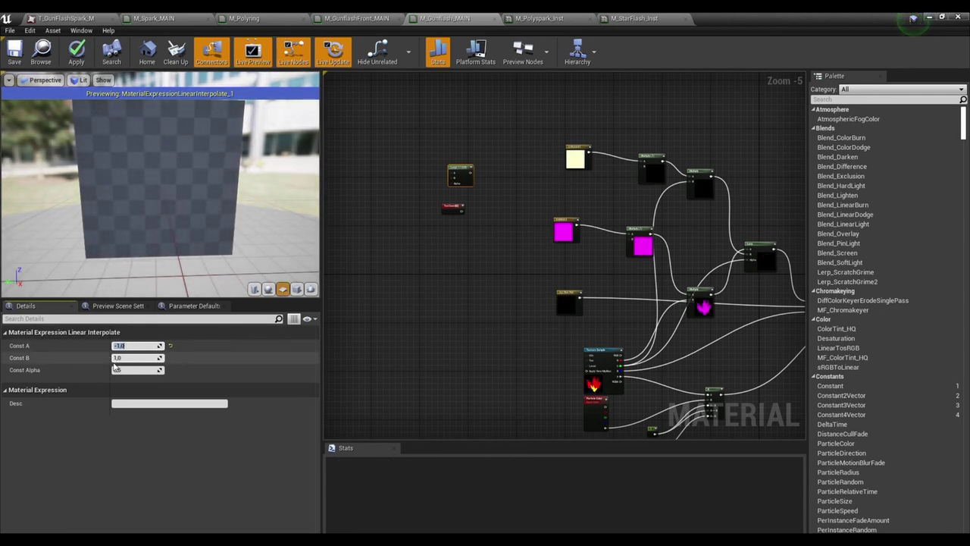
Place an Add node and connect the new Lerp to its A input and the TexCoord to its B input.
right_drag(494, 189, 533, 256)
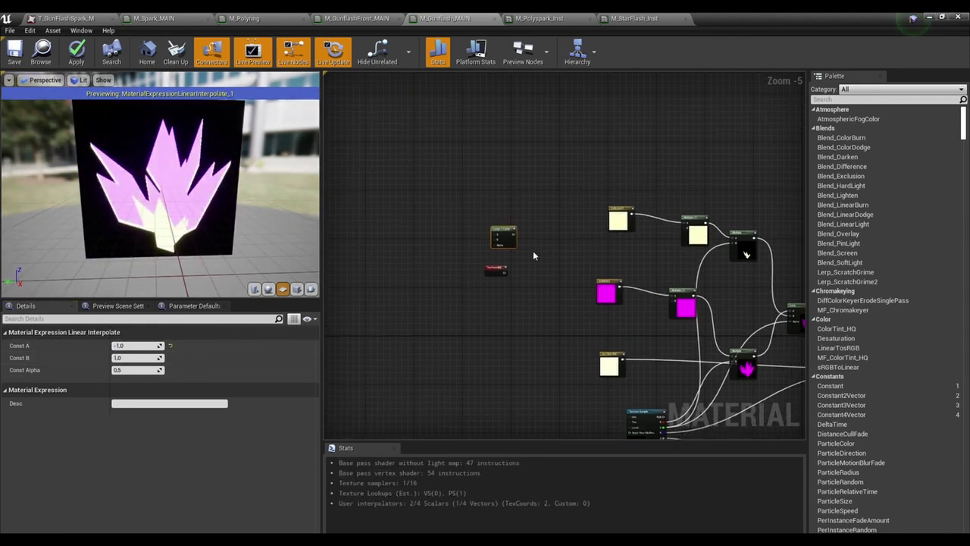
scroll(533, 247, up, 3)
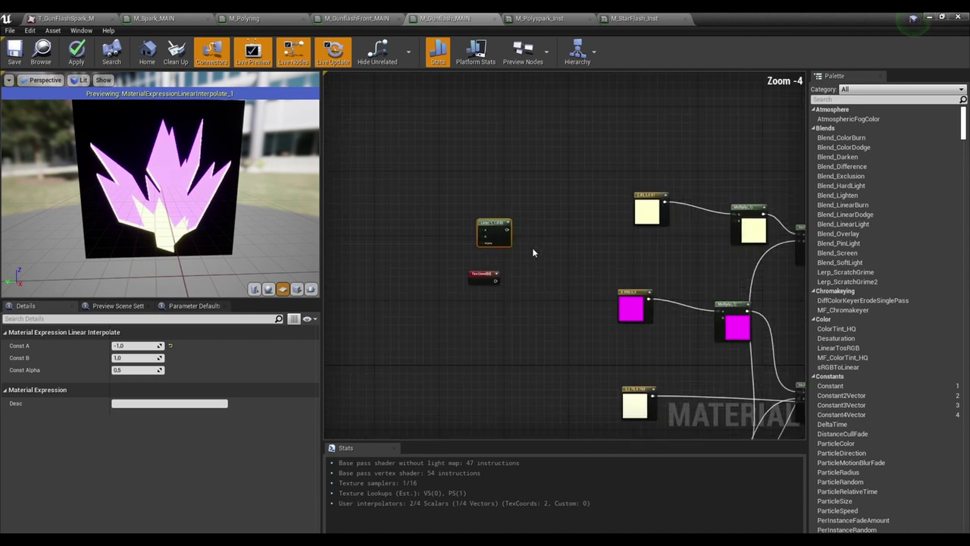
click(458, 284)
drag(457, 284, 468, 284)
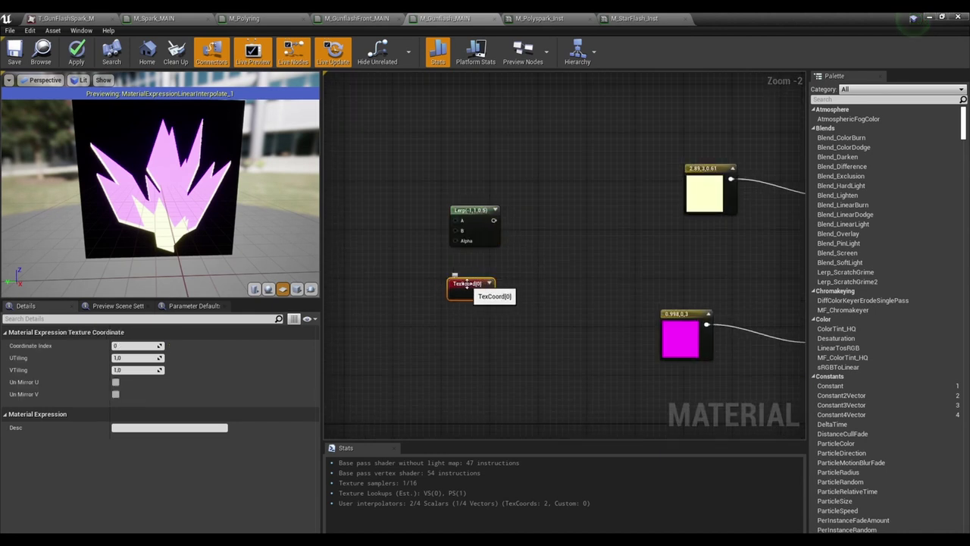
right_drag(536, 296, 510, 287)
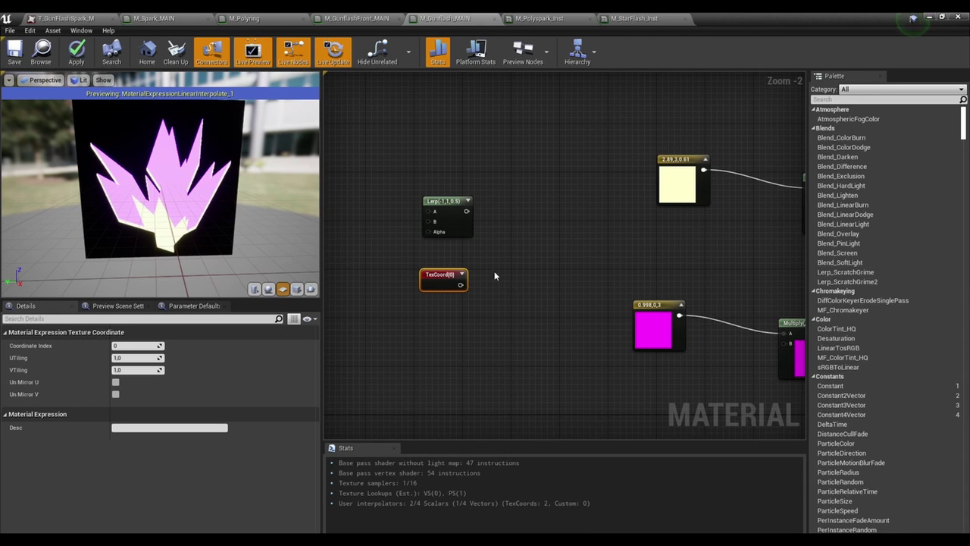
click(436, 201)
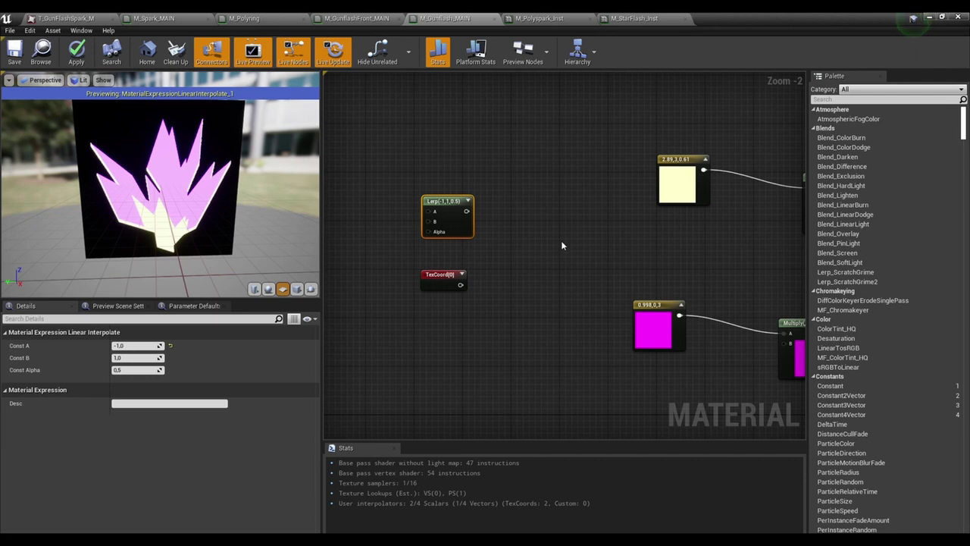
click(531, 232)
key(a)
click(501, 227)
drag(520, 238, 535, 228)
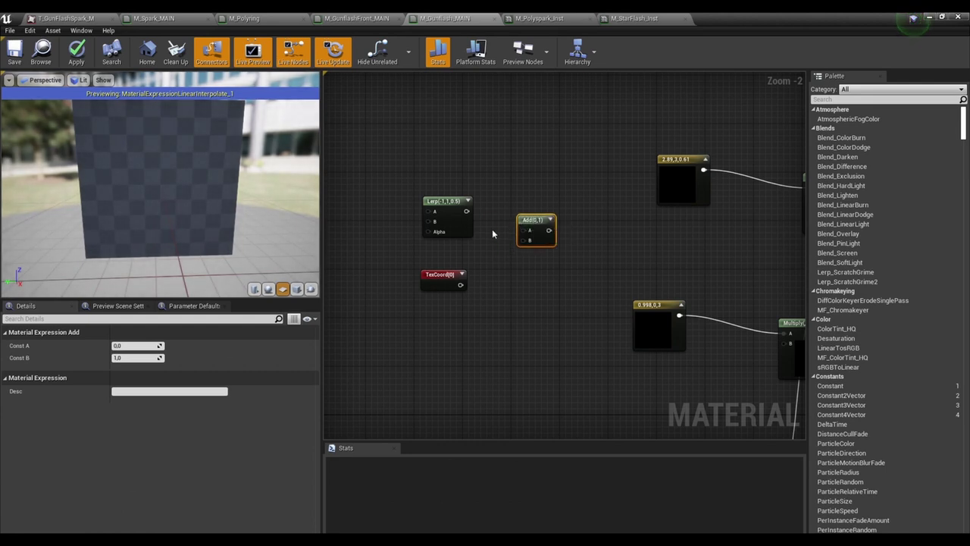
drag(467, 212, 523, 231)
drag(460, 285, 529, 240)
click(546, 229)
Place a Constant node with value 0 and connect it to the new Lerp's Alpha input.
click(374, 223)
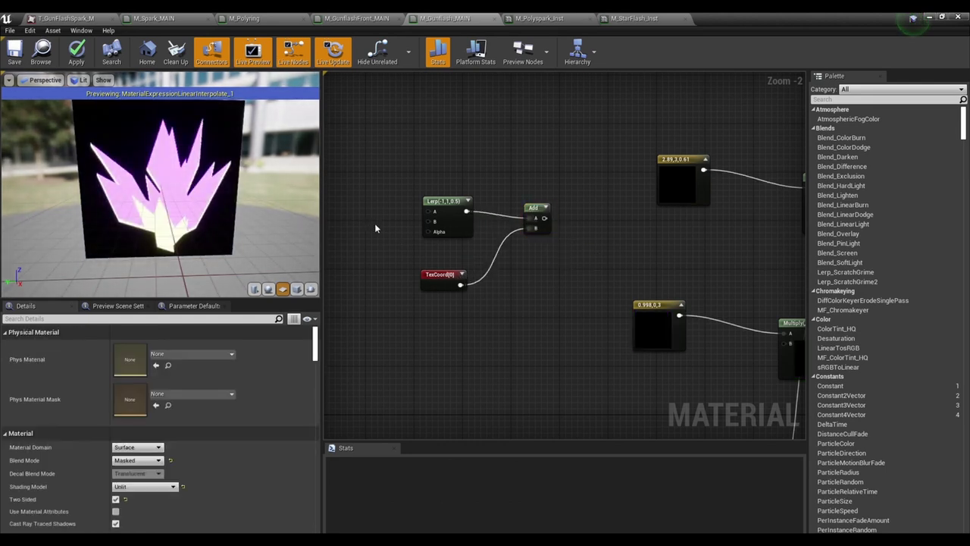
click(379, 229)
mouse_move(389, 240)
mouse_down()
mouse_move(431, 232)
mouse_move(380, 229)
mouse_up()
click(376, 235)
click(570, 245)
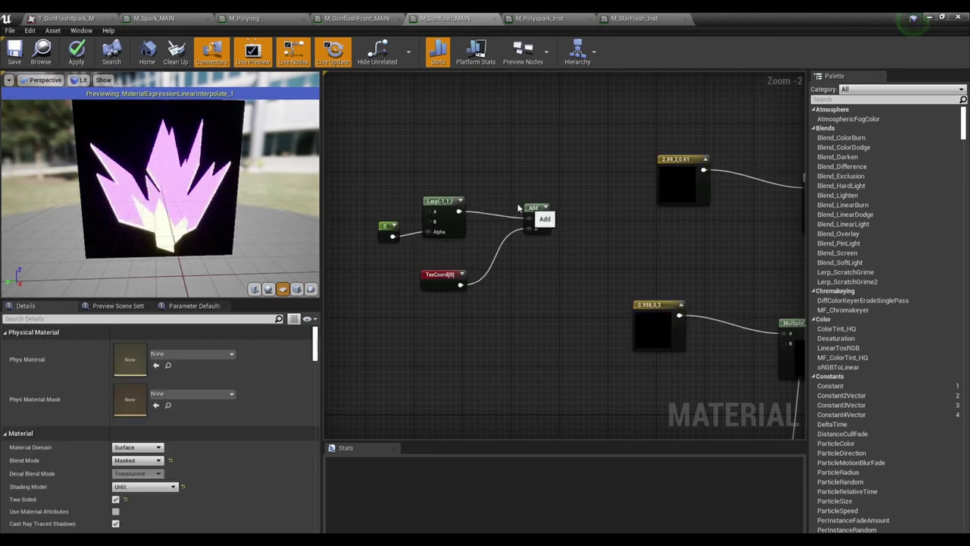
Move the Add node level with the Lerp and expand its preview.
drag(530, 207, 518, 208)
click(533, 208)
drag(545, 260, 534, 253)
click(587, 260)
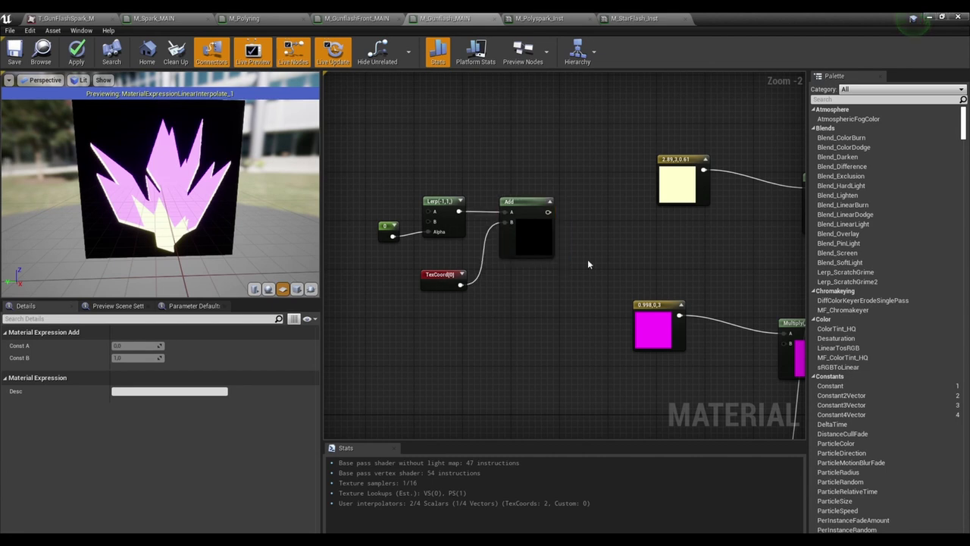
Add a ComponentMask node fed by the Add node's output, expand its preview and line up the new chain.
right_click(587, 242)
text(compo)
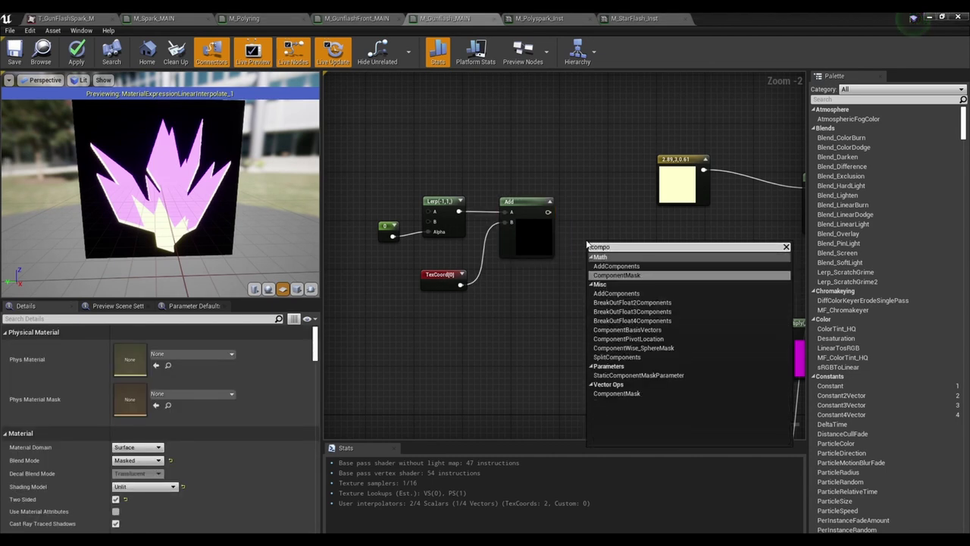
key(Return)
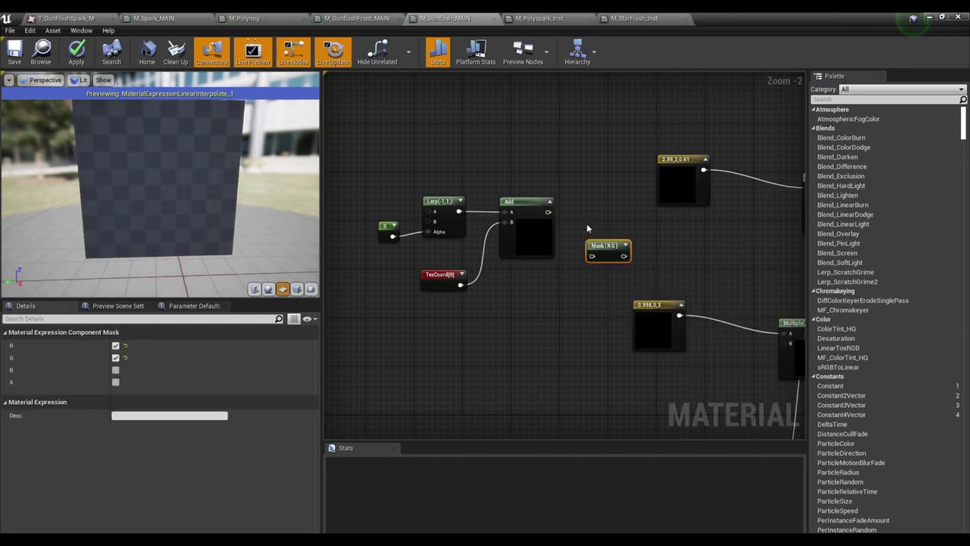
drag(548, 212, 596, 224)
click(626, 245)
drag(429, 344, 575, 239)
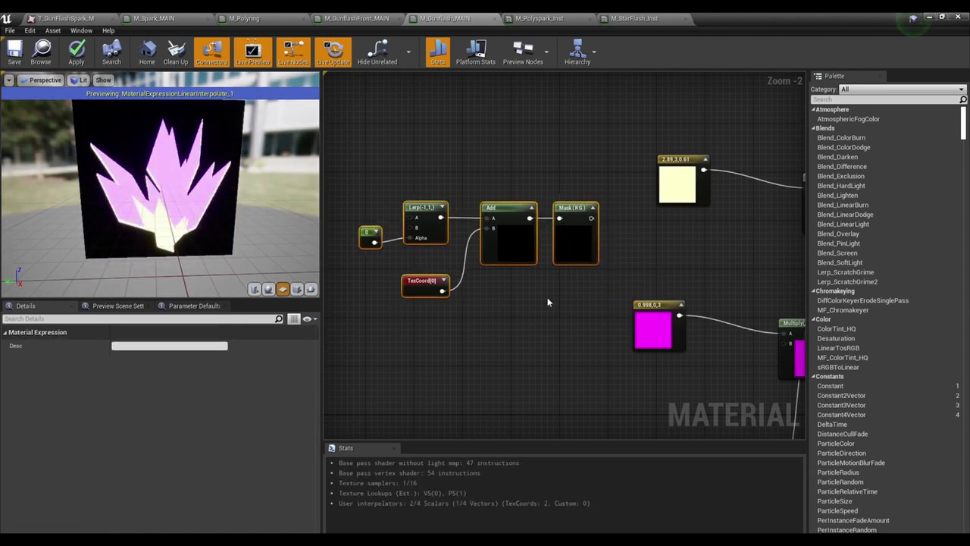
click(548, 300)
right_drag(548, 300, 596, 298)
Turn off the R channel of the Component Mask so that it passes only G.
click(419, 241)
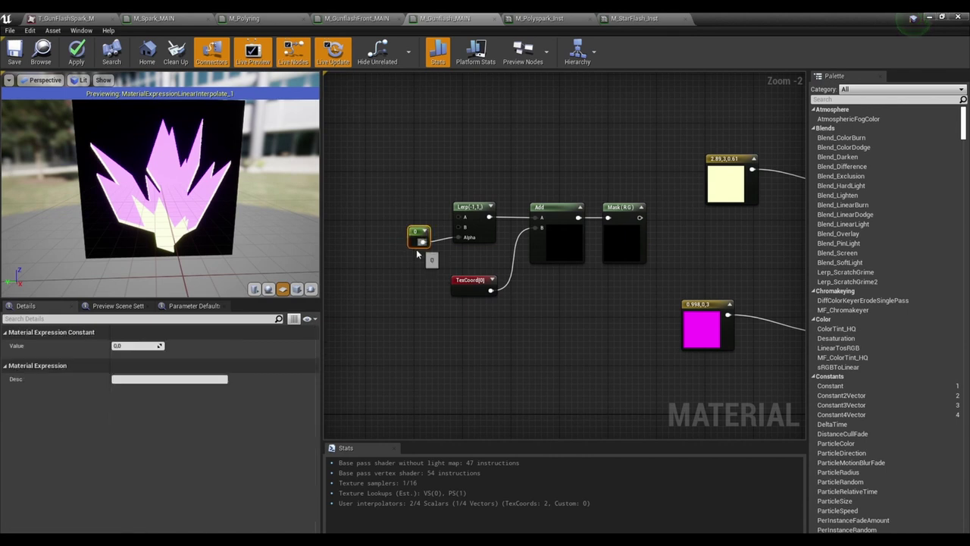
click(623, 241)
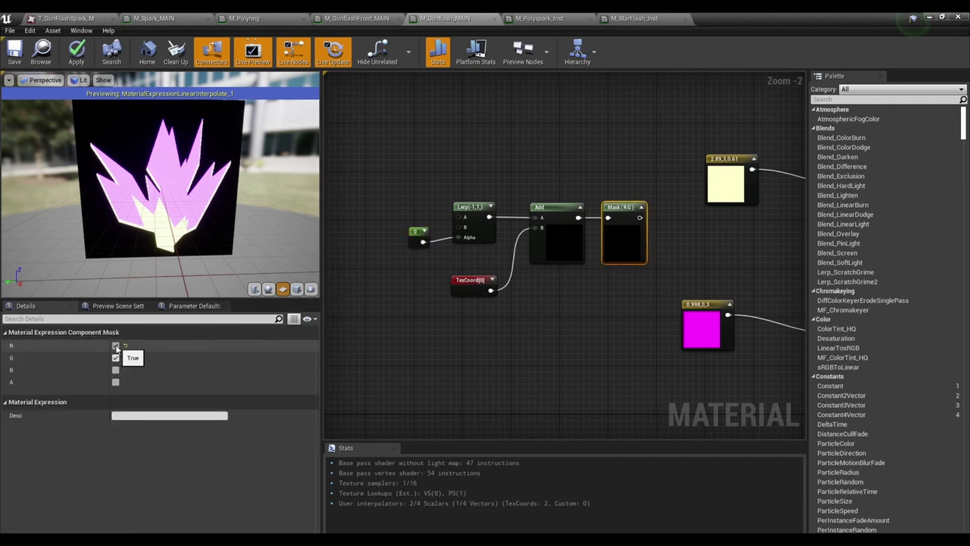
click(115, 346)
click(405, 376)
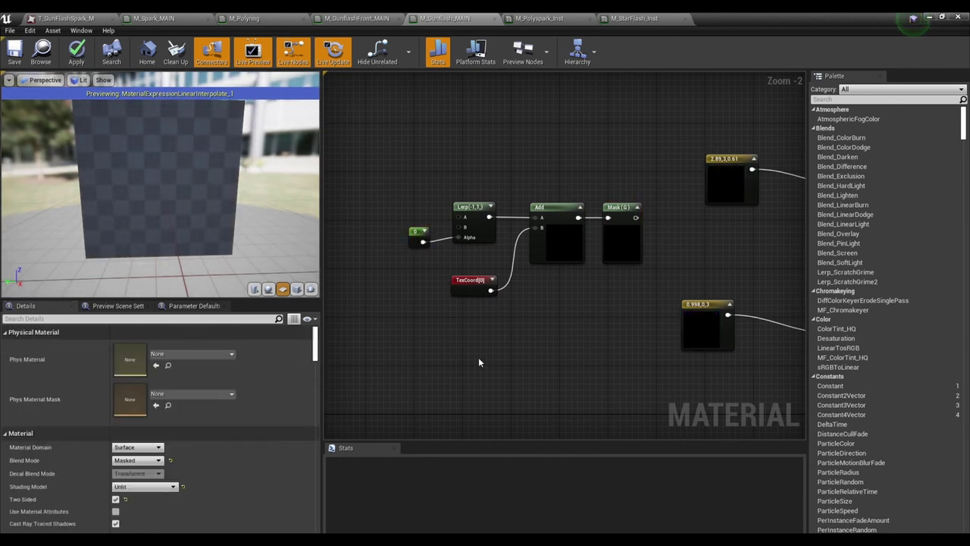
click(612, 253)
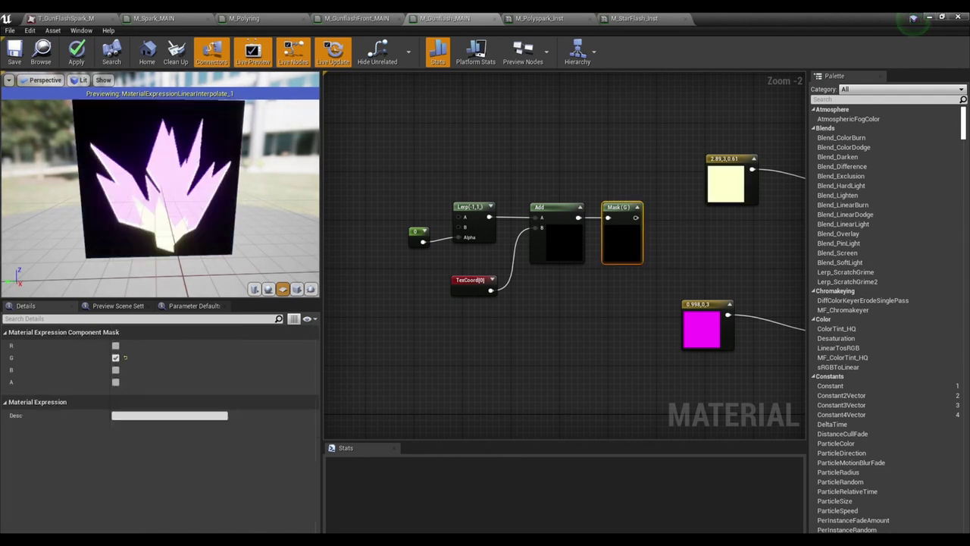
right_drag(579, 310, 529, 306)
click(388, 244)
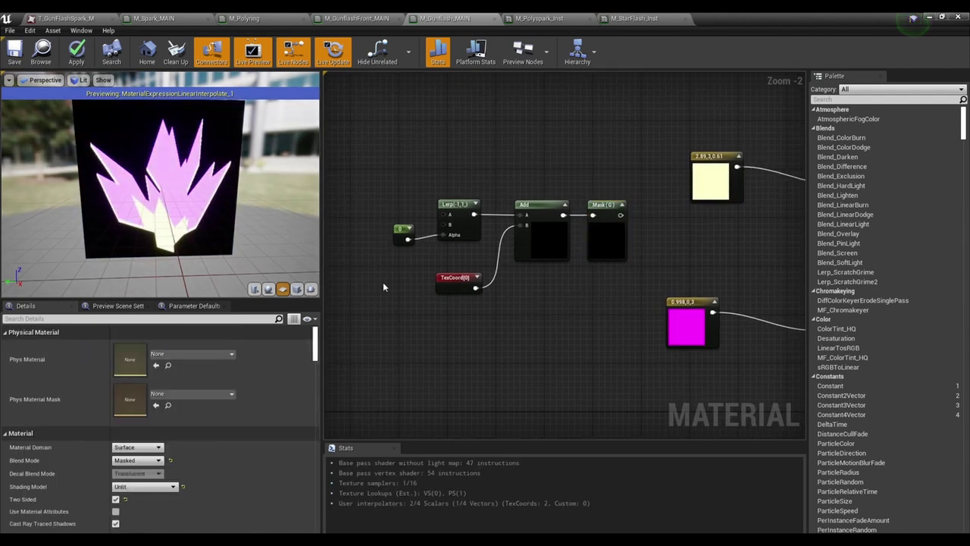
Set the Constant feeding the gradient Lerp's Alpha to 0.5.
drag(383, 285, 417, 220)
click(137, 348)
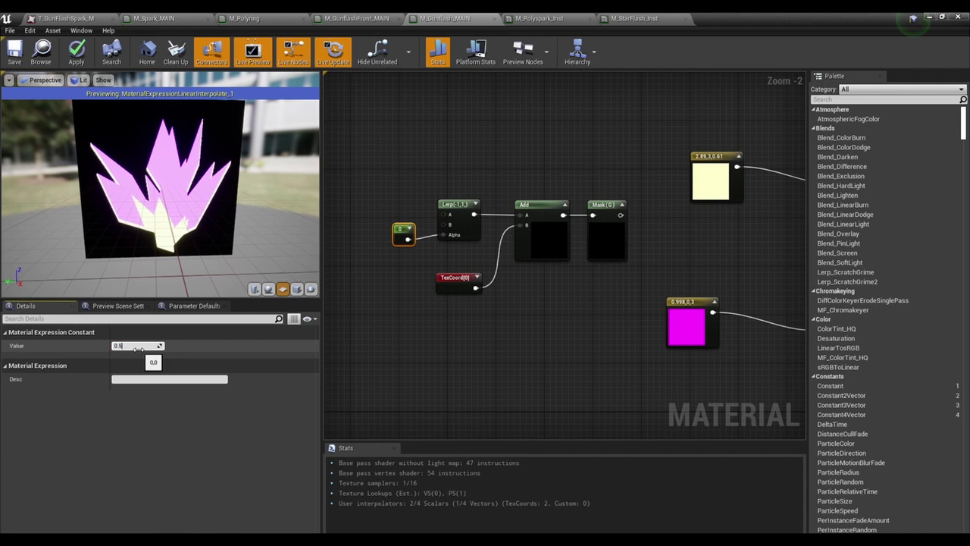
text(0.5)
key(Return)
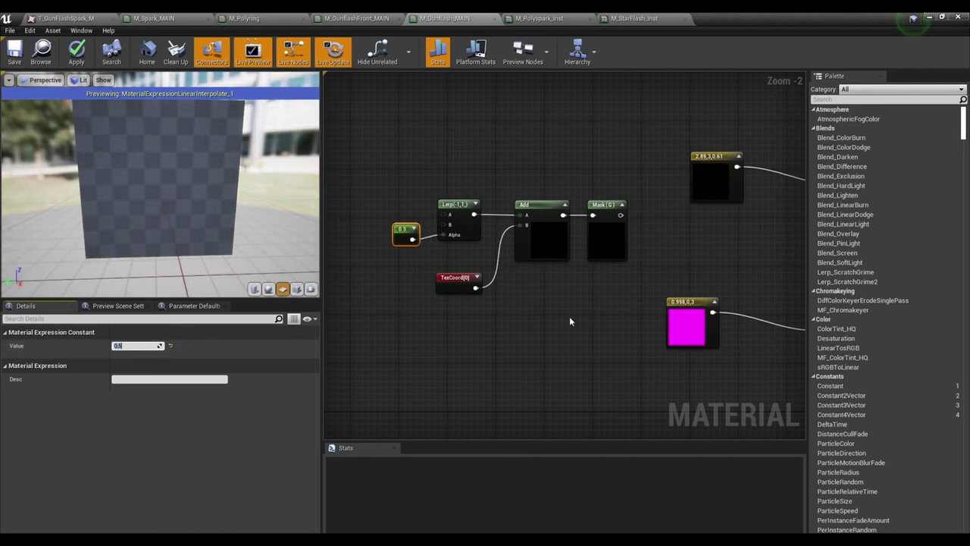
click(573, 321)
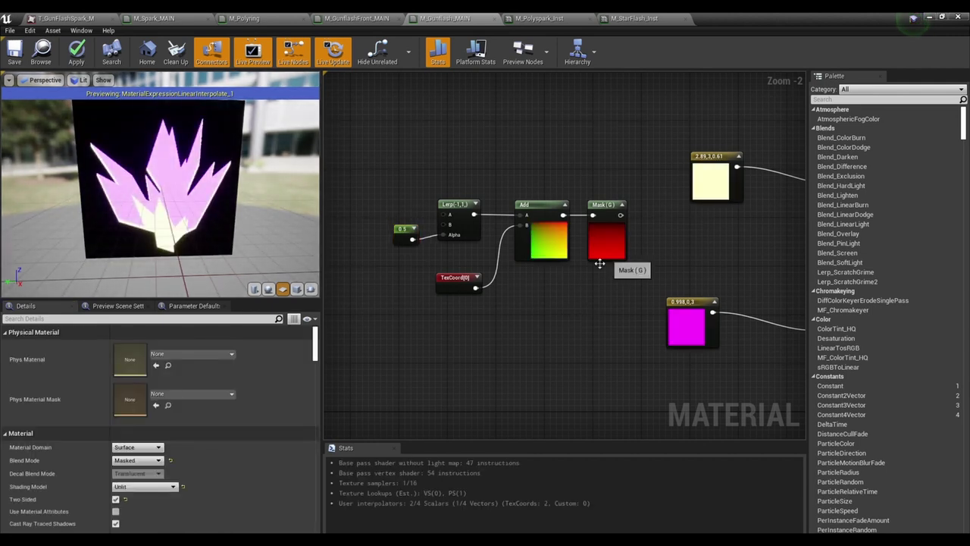
Select the whole gradient chain, from the Constant to the Mask, and move it farther away from the color constants.
drag(432, 294, 609, 234)
click(594, 295)
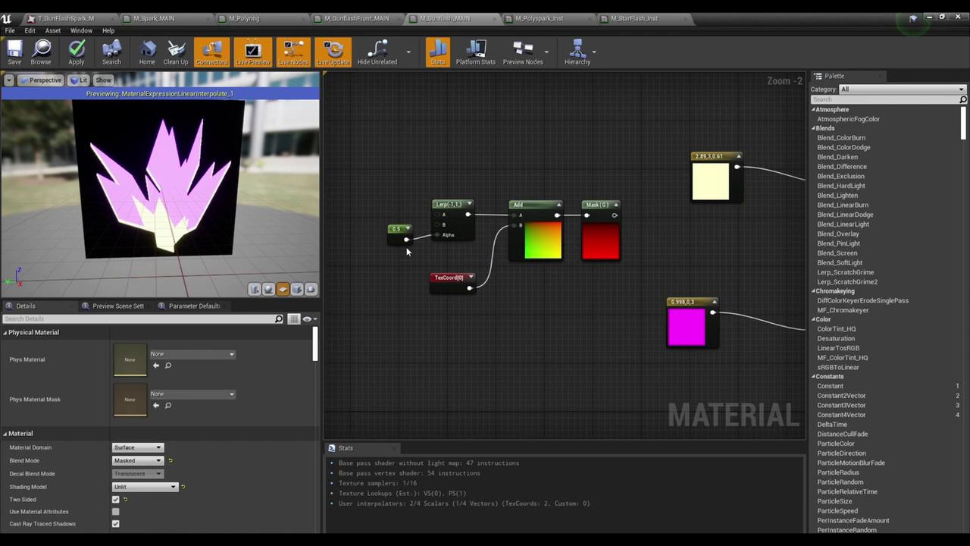
drag(386, 251, 490, 185)
click(620, 278)
scroll(497, 291, down, 2)
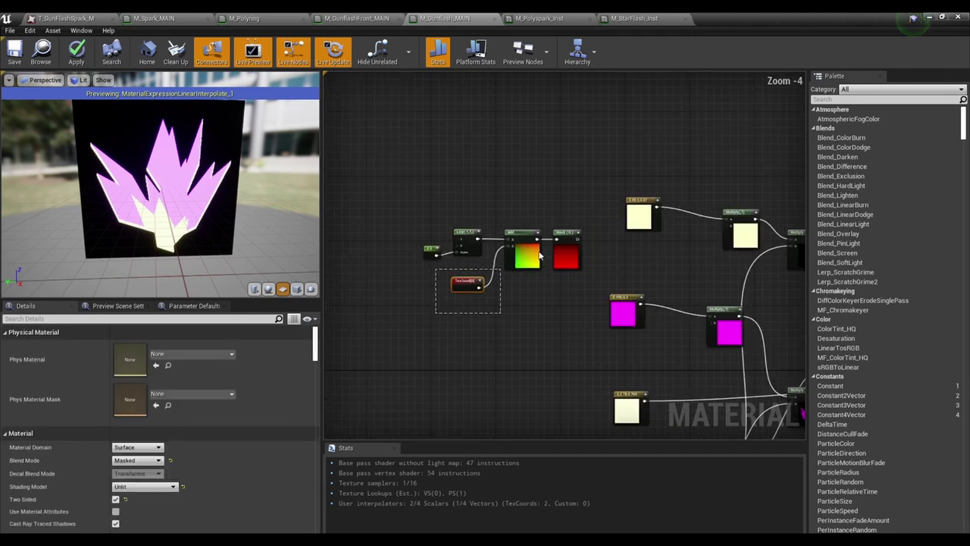
drag(541, 256, 582, 262)
click(517, 294)
drag(379, 323, 566, 223)
drag(563, 248, 538, 256)
Connect the G Mask's output to the B input of the Multiply fed by the pale yellow color.
click(618, 260)
right_drag(624, 257, 513, 251)
right_click(515, 251)
click(496, 238)
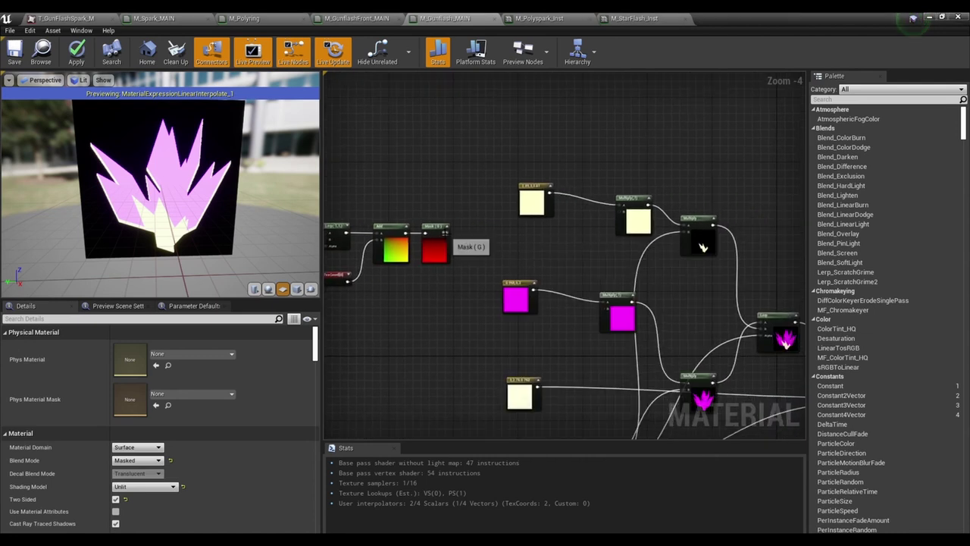
drag(445, 233, 619, 212)
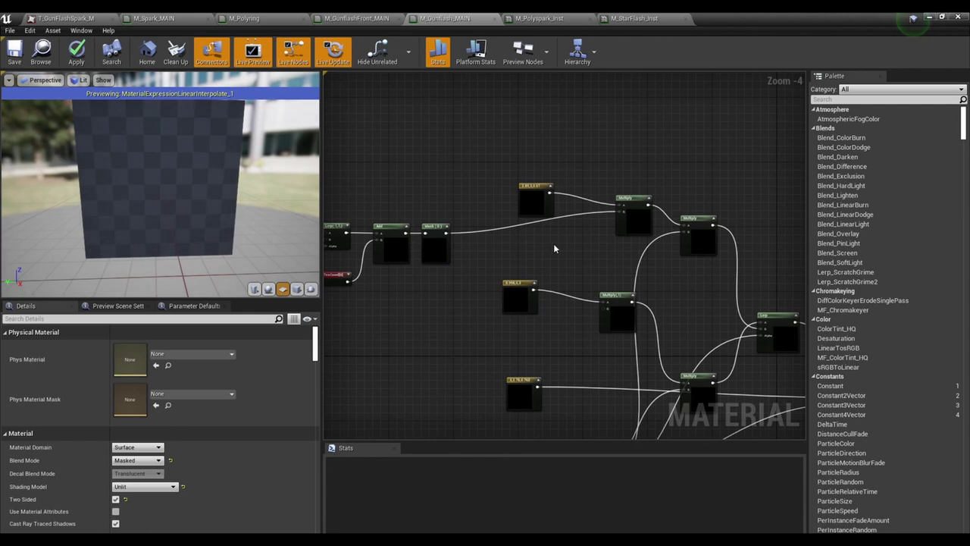
right_drag(554, 248, 590, 245)
drag(570, 207, 546, 197)
click(605, 234)
scroll(607, 233, down, 1)
right_drag(607, 234, 533, 223)
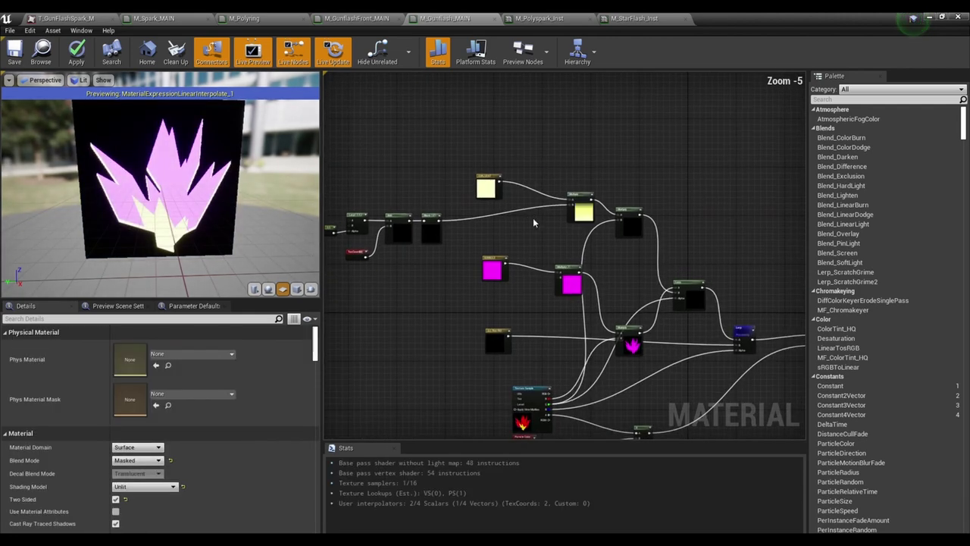
Try a value of 0.7 in the Constant driving the yellow gradient's Lerp Alpha.
scroll(605, 213, up, 3)
click(667, 256)
right_click(667, 257)
click(631, 265)
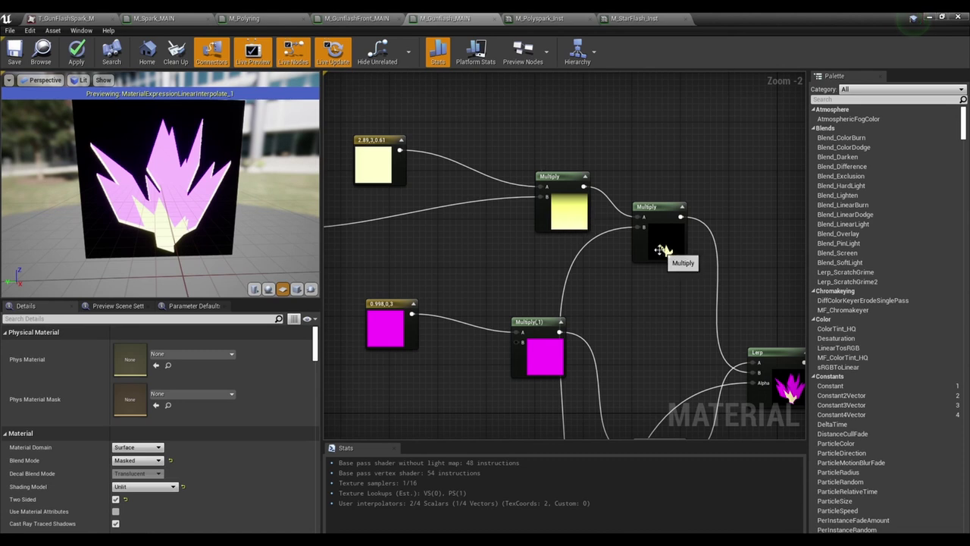
right_drag(414, 270, 542, 268)
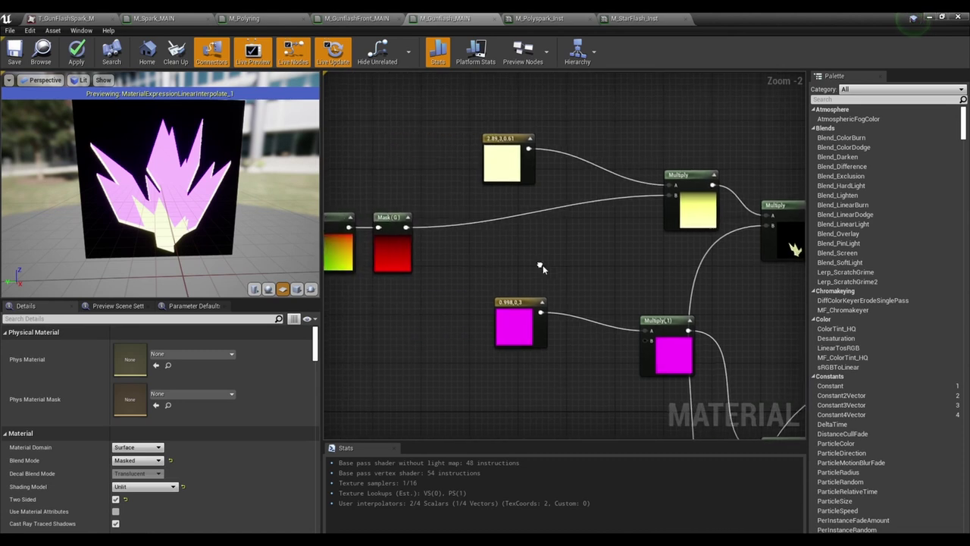
right_drag(380, 262, 519, 261)
scroll(518, 261, down, 1)
click(348, 245)
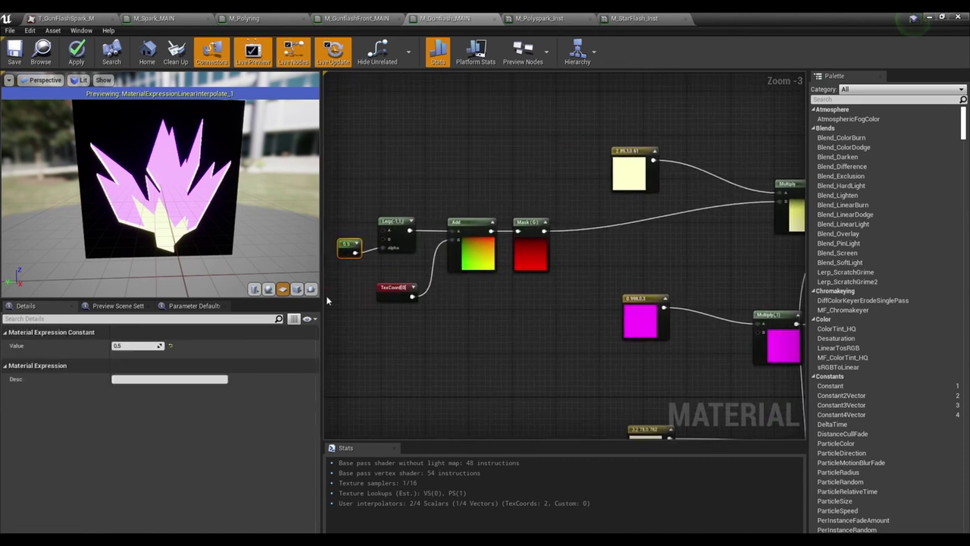
click(139, 345)
text(0.7)
key(Return)
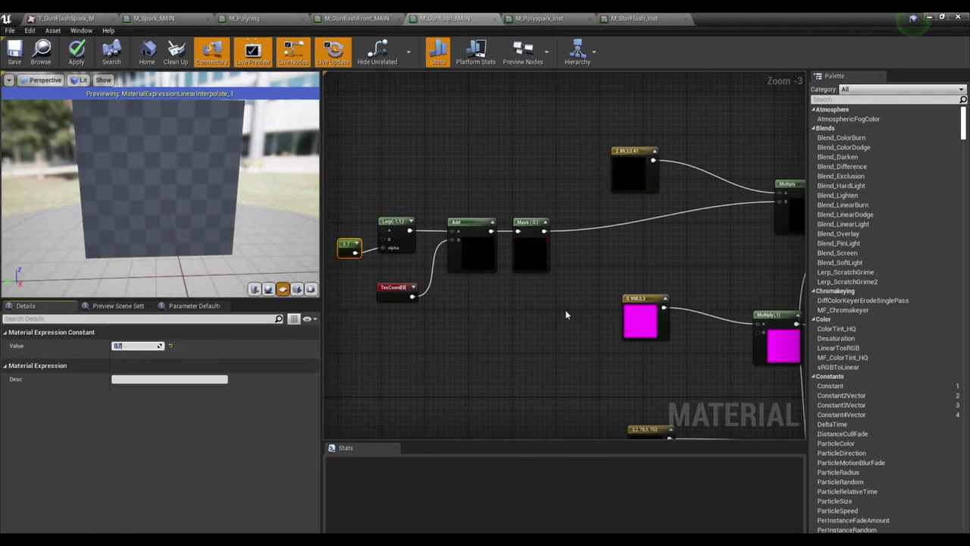
right_drag(565, 315, 513, 310)
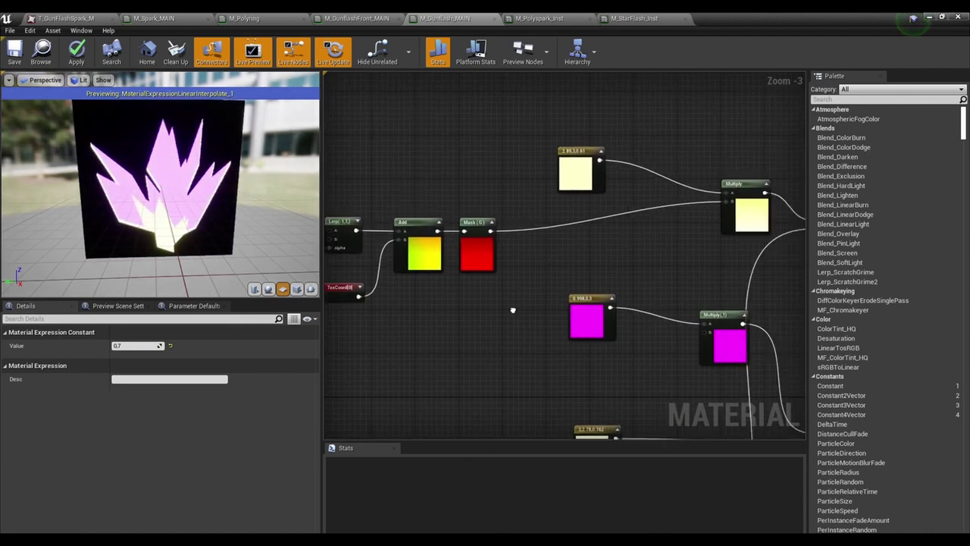
Try 0.2 as the yellow gradient's Constant and check the Multiply previews.
right_drag(445, 284, 588, 266)
click(143, 346)
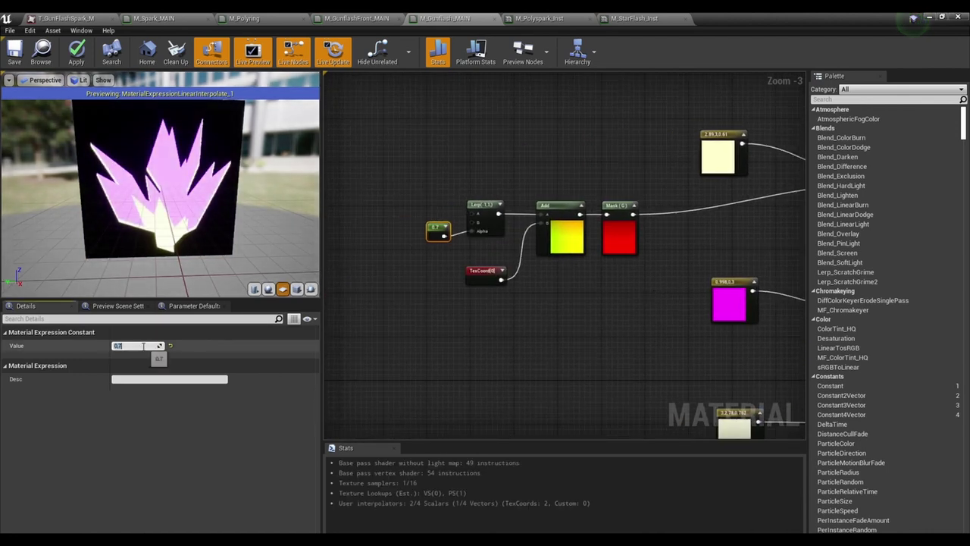
text(0.2)
key(Return)
right_drag(789, 232, 631, 234)
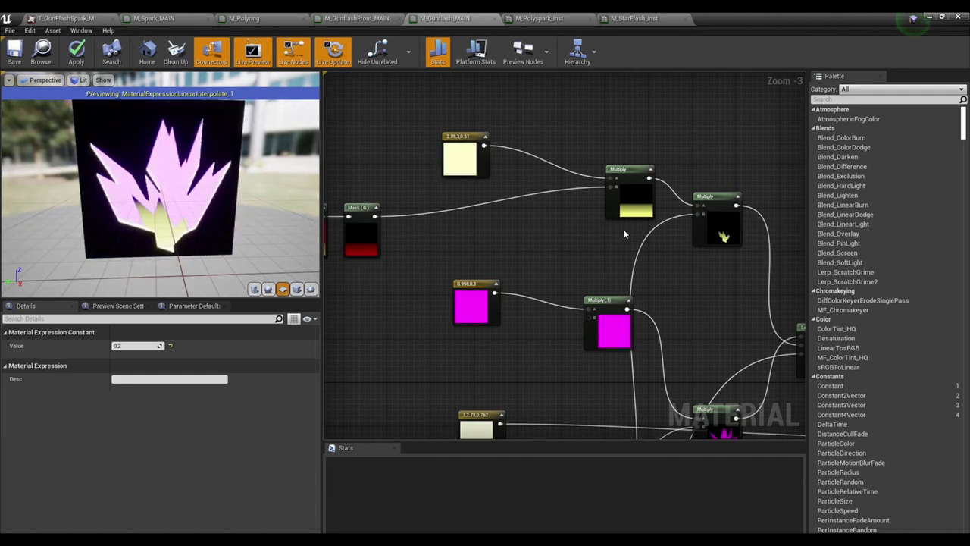
Try 0.4 for the Constant that offsets the yellow gradient.
right_drag(496, 253, 632, 270)
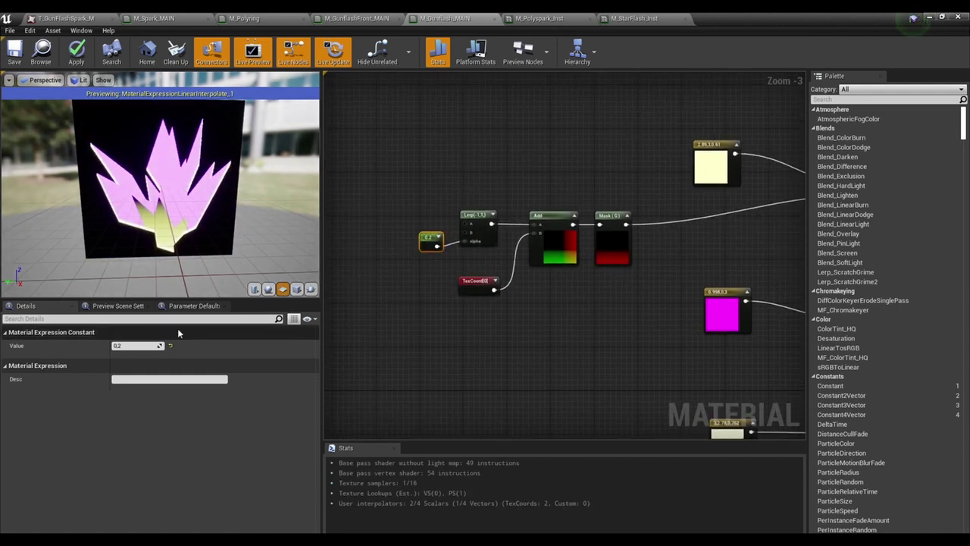
click(129, 346)
key(Return)
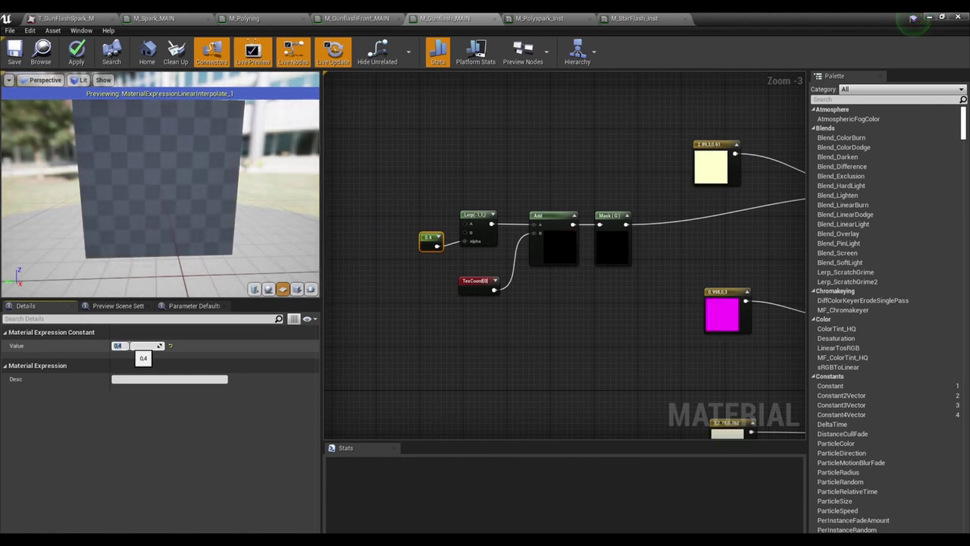
right_drag(653, 228, 382, 241)
Change the yellow gradient's offset Constant to 0.25.
right_drag(482, 260, 657, 262)
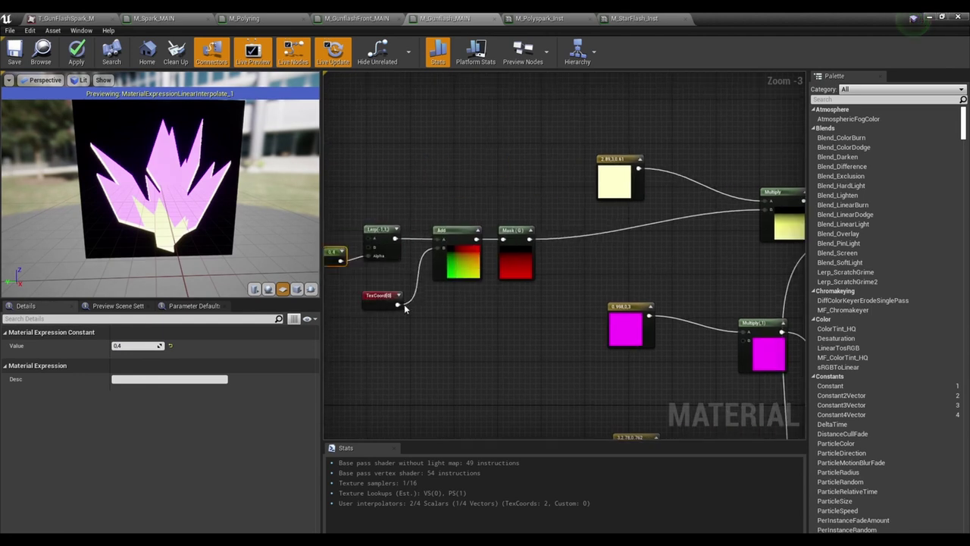
right_drag(406, 308, 501, 310)
click(147, 347)
text(0,)
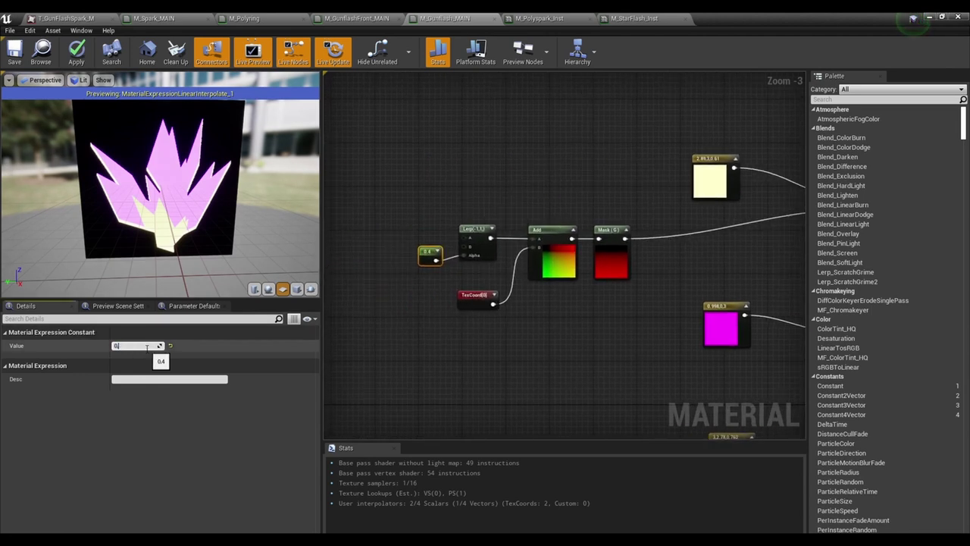
text(25)
key(Return)
Move the gradient chain closer to the Multiply, just below the pale yellow color constant.
right_drag(536, 259, 511, 256)
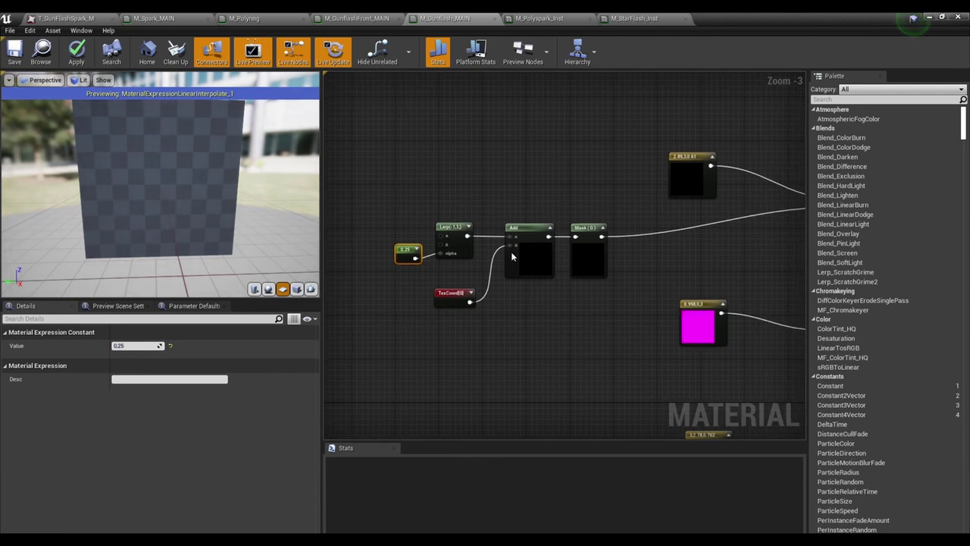
drag(380, 203, 621, 314)
drag(597, 259, 711, 244)
right_drag(756, 254, 558, 238)
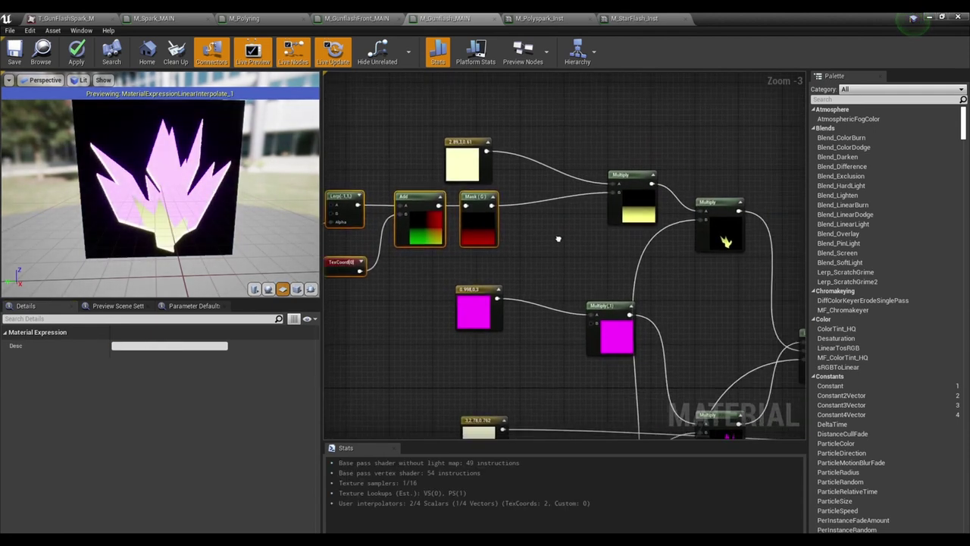
right_drag(410, 278, 531, 282)
click(530, 282)
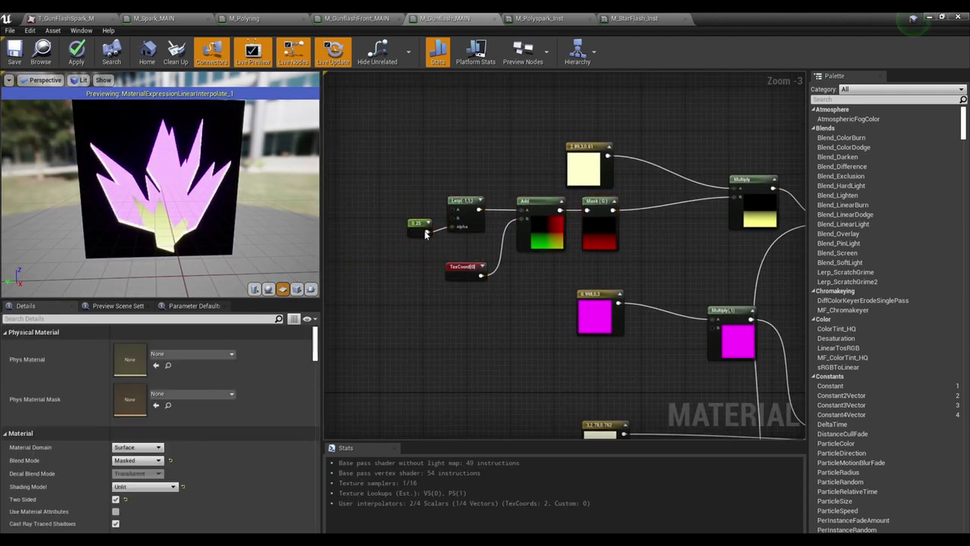
Set the yellow gradient's Constant to 0.3 and check the result in the Multiply previews.
click(426, 234)
click(142, 348)
text(0.3)
key(Return)
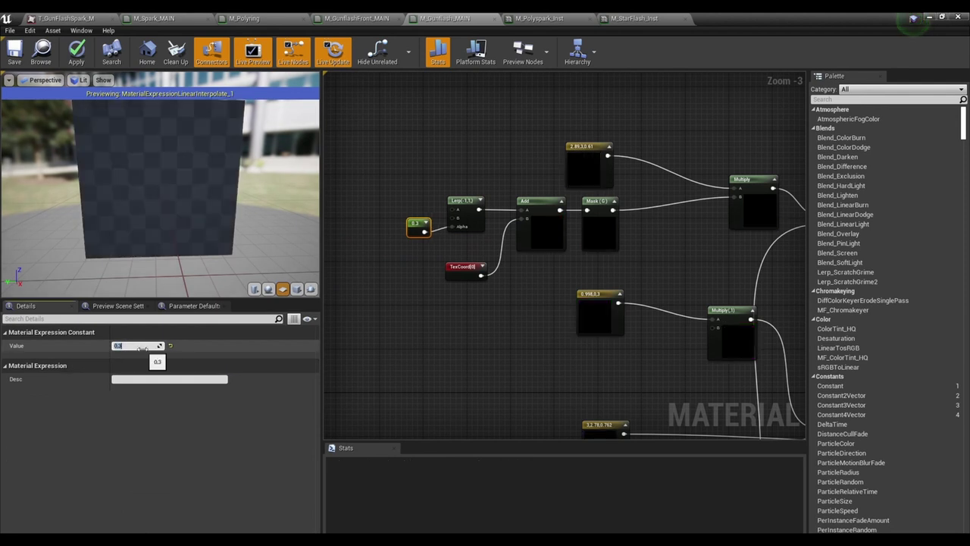
click(680, 266)
right_drag(680, 267, 573, 266)
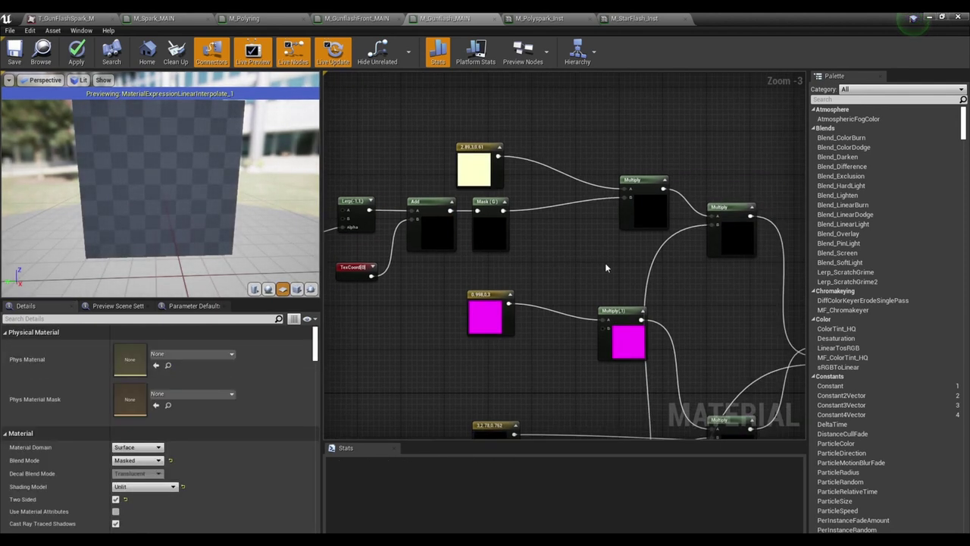
scroll(638, 262, up, 1)
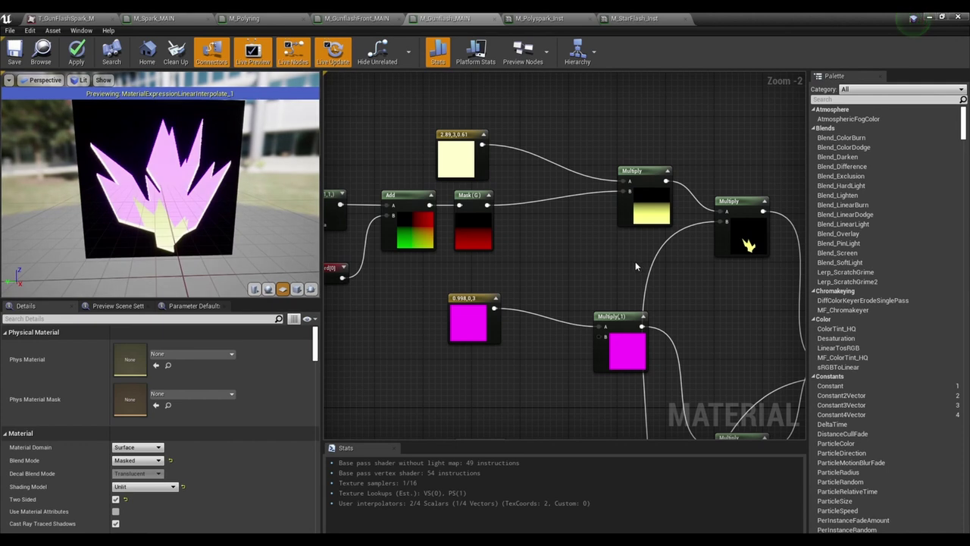
right_drag(575, 262, 684, 252)
Duplicate the complete gradient chain of Constant, Lerp, TexCoord, Add and Mask nodes.
click(383, 215)
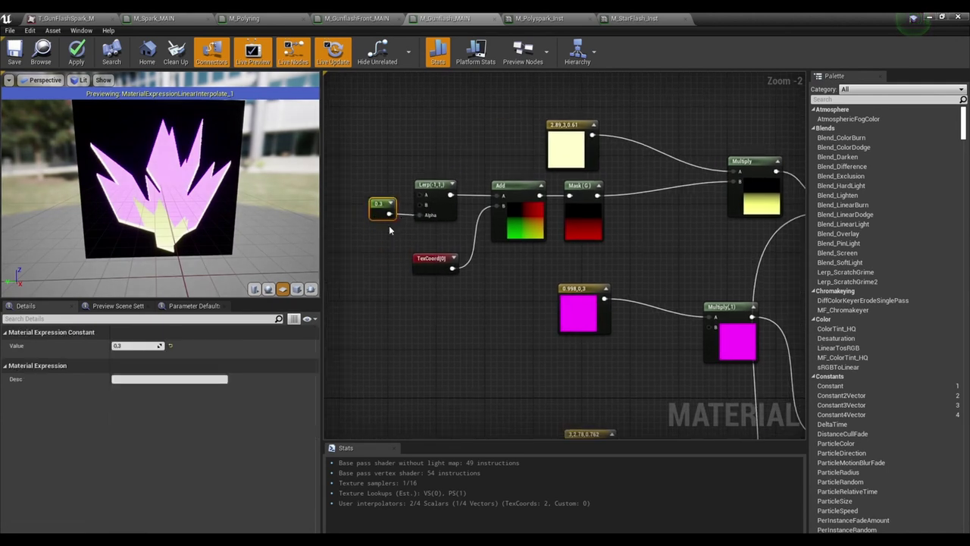
scroll(423, 270, down, 1)
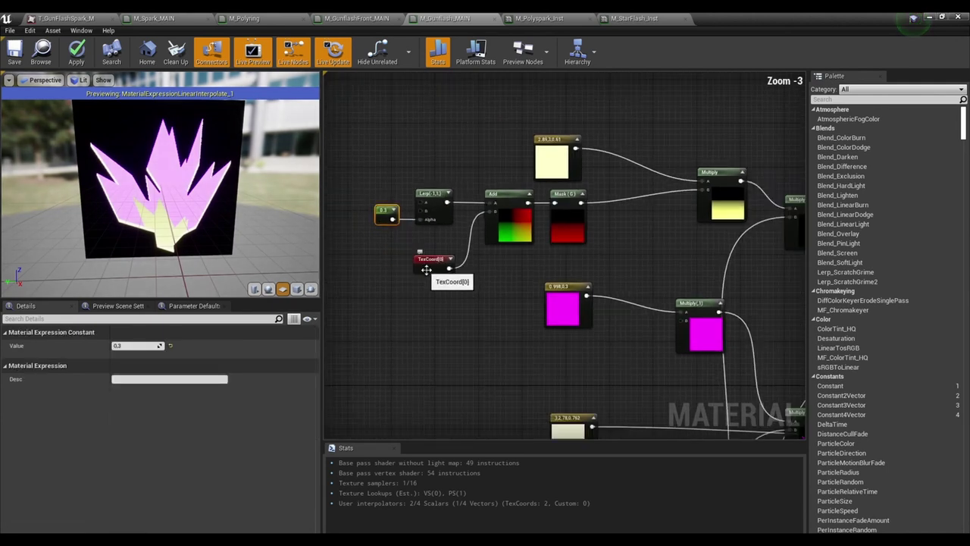
right_drag(424, 270, 426, 238)
drag(369, 241, 610, 199)
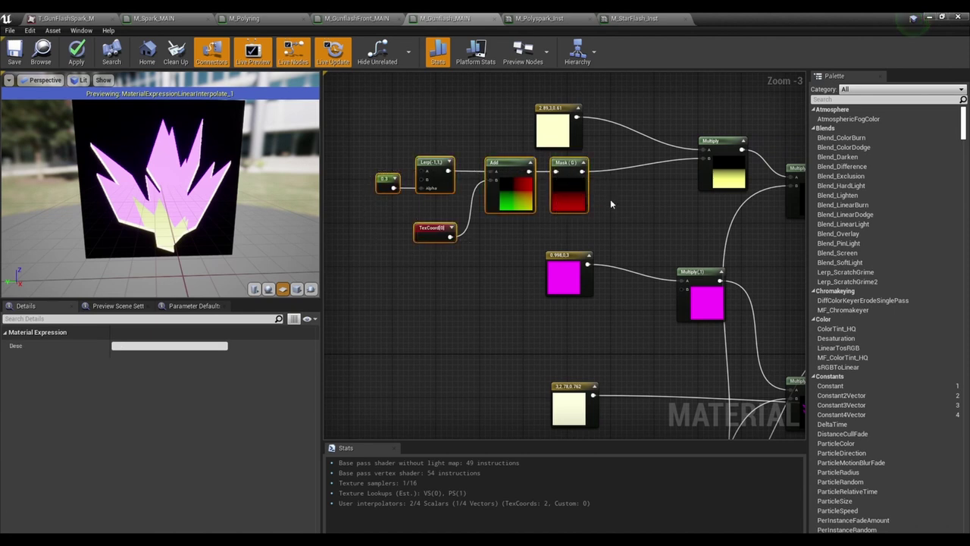
key(ctrl+c)
key(ctrl+v)
Place the copied chain near the magenta color and connect its Mask output to the magenta Multiply's B input.
drag(762, 284, 512, 348)
click(561, 348)
right_drag(561, 348, 590, 339)
drag(545, 312, 712, 285)
right_drag(679, 318, 674, 272)
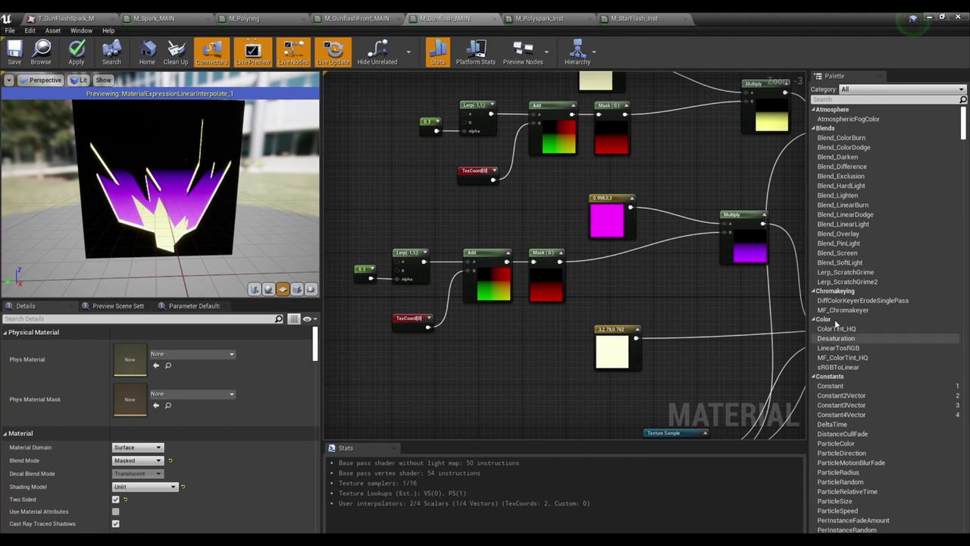
Set the copied gradient chain's Constant to 0.6 and check the magenta Multiply previews.
click(364, 270)
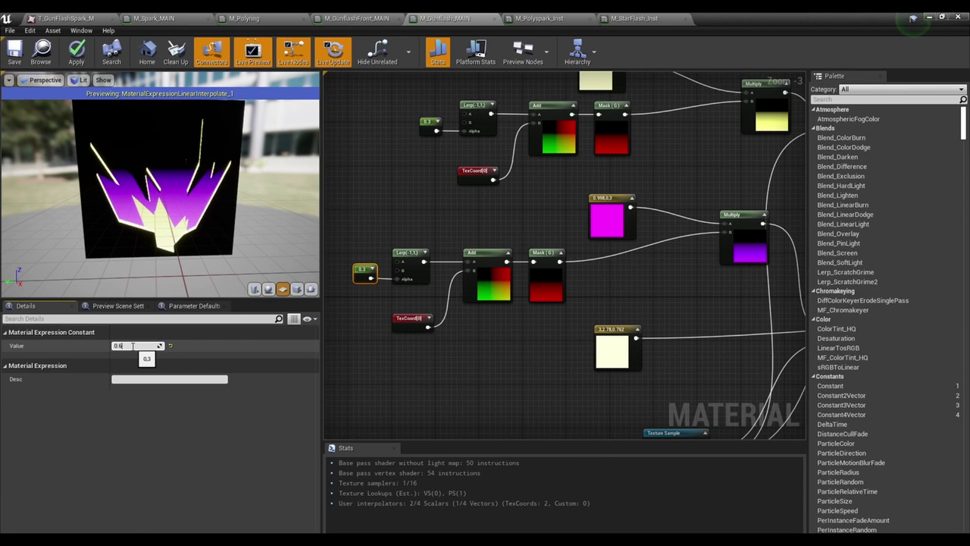
key(Return)
click(722, 297)
right_drag(725, 297, 453, 284)
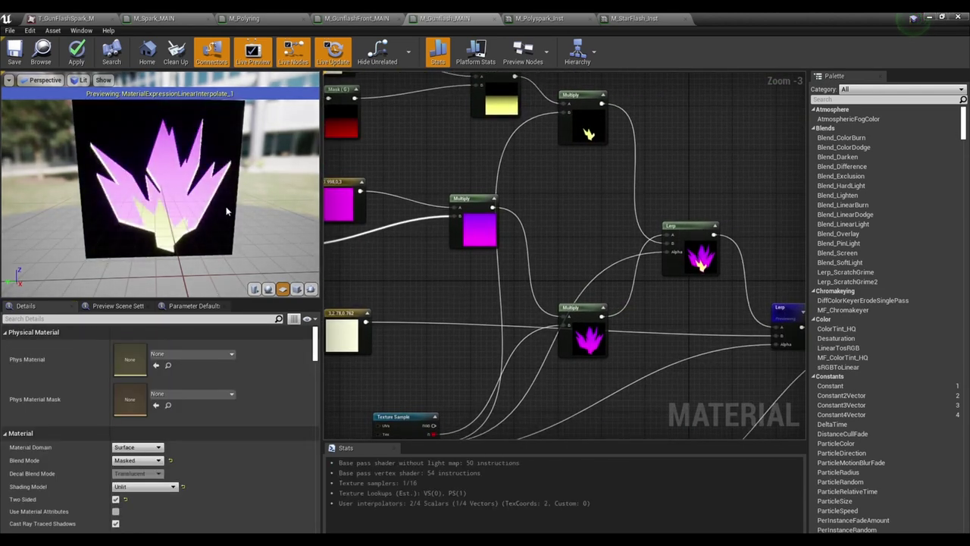
Add a DebugTimeSine node below the Particle Color node.
drag(227, 212, 294, 244)
right_drag(710, 361, 678, 278)
scroll(644, 283, down, 1)
right_drag(567, 390, 615, 272)
right_click(508, 336)
text(debug)
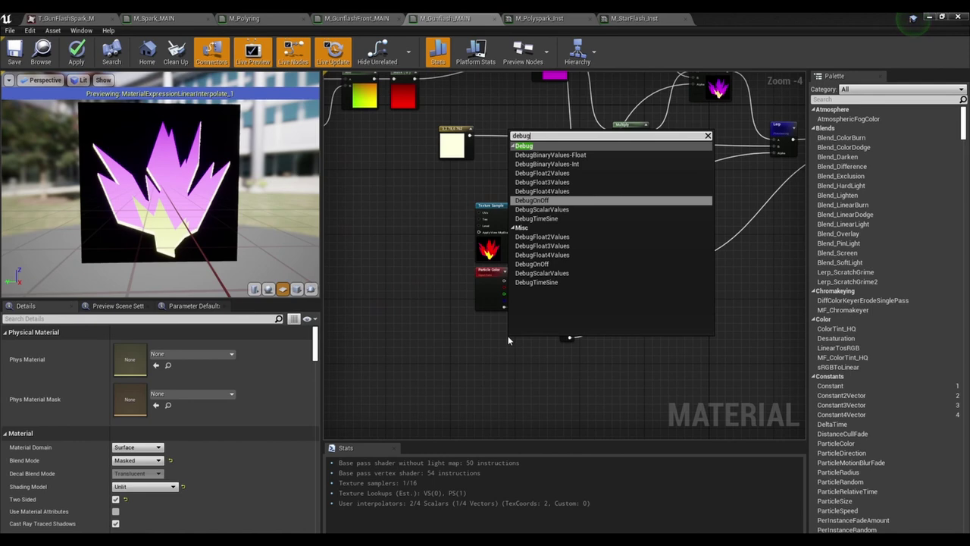
key(Down)
key(Down)
key(Return)
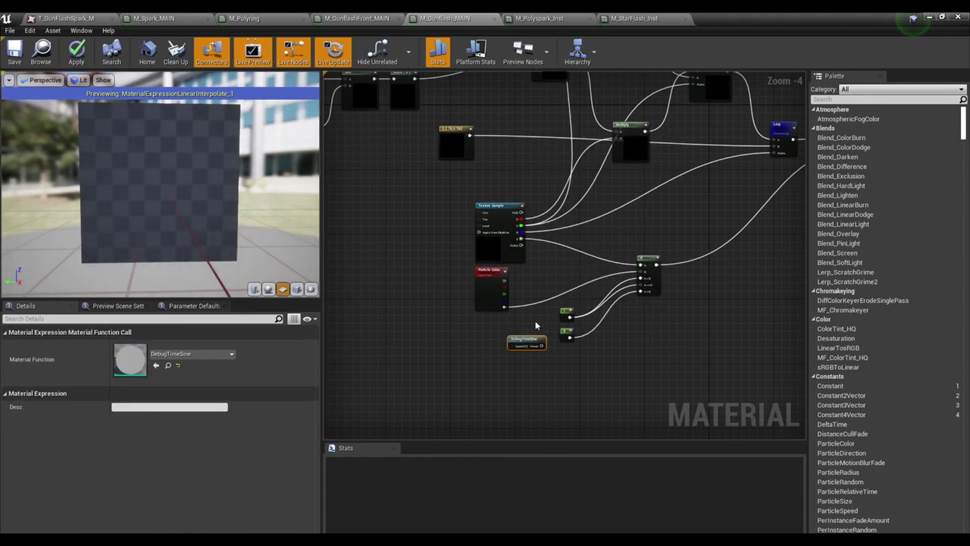
Connect DebugTimeSine to the If node's B input in place of the Particle Color alpha and stop previewing the final Lerp.
drag(536, 348, 490, 331)
right_drag(490, 332, 379, 357)
right_click(670, 150)
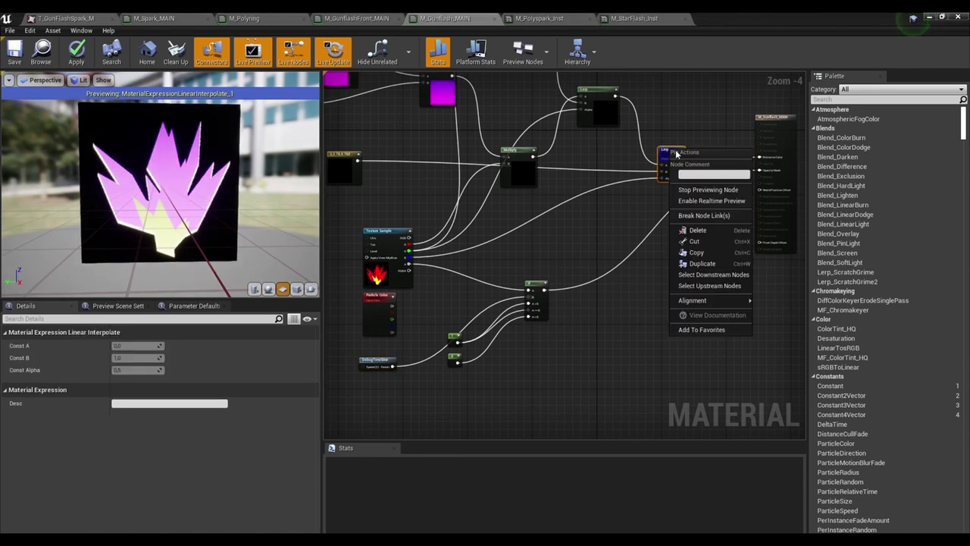
click(709, 200)
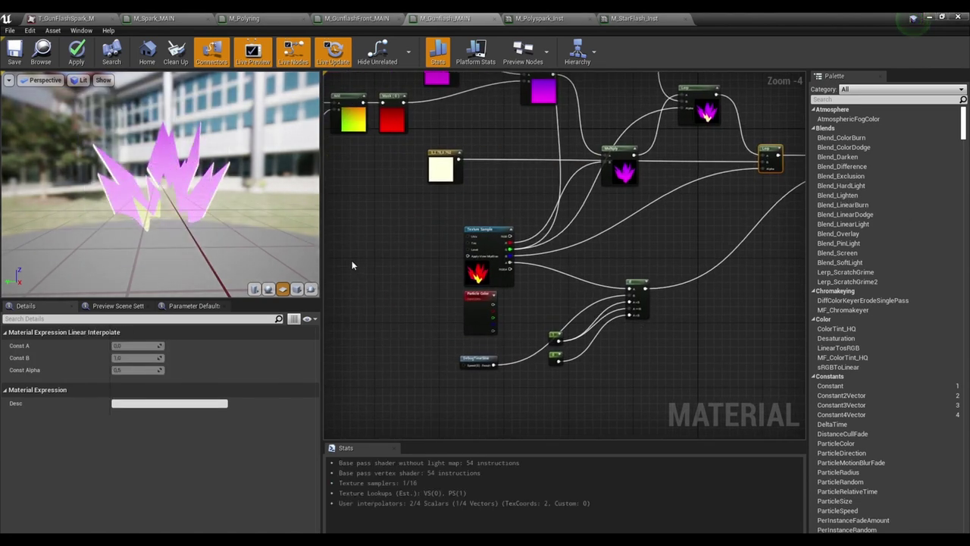
Reconnect the Particle Color alpha to the If node's B input and delete the DebugTimeSine node.
drag(200, 213, 210, 217)
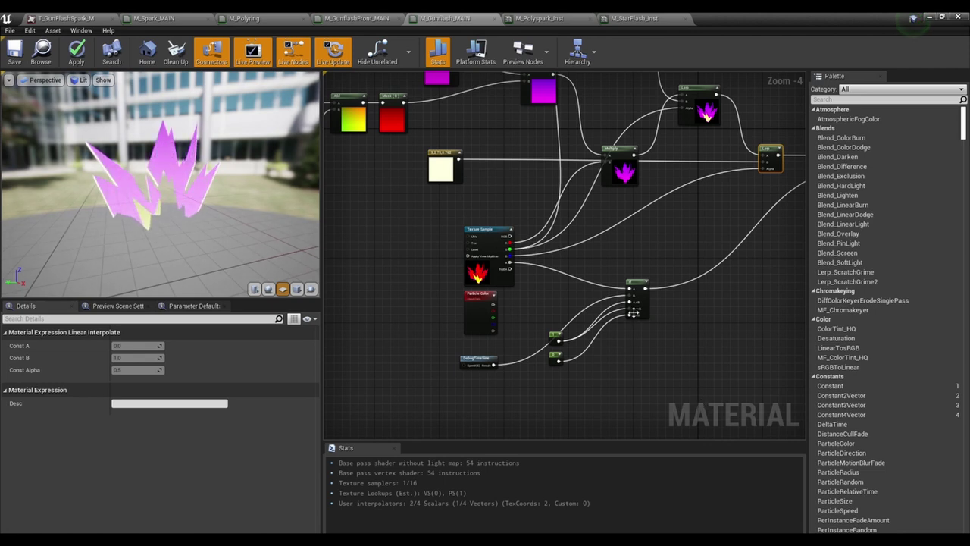
right_drag(707, 325, 683, 322)
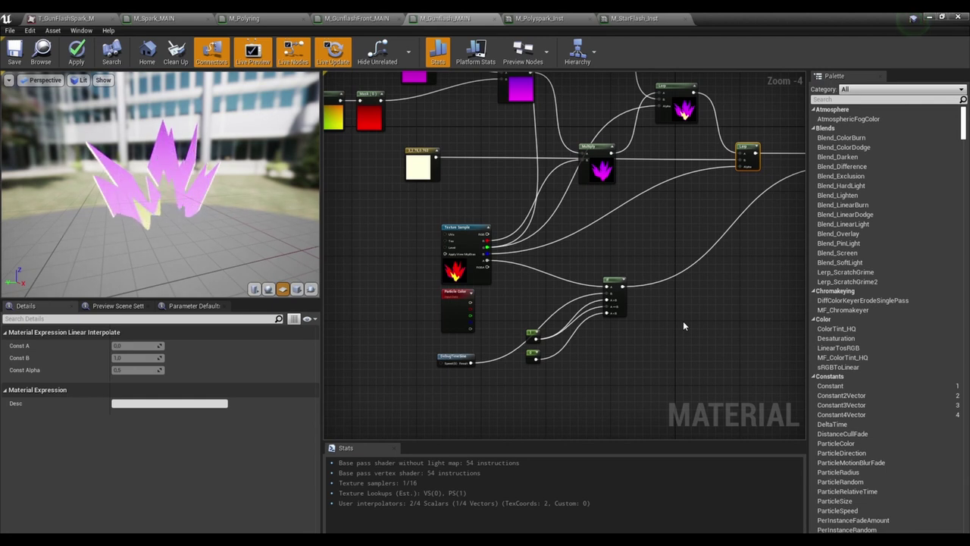
right_drag(484, 323, 452, 320)
drag(452, 320, 584, 307)
click(435, 372)
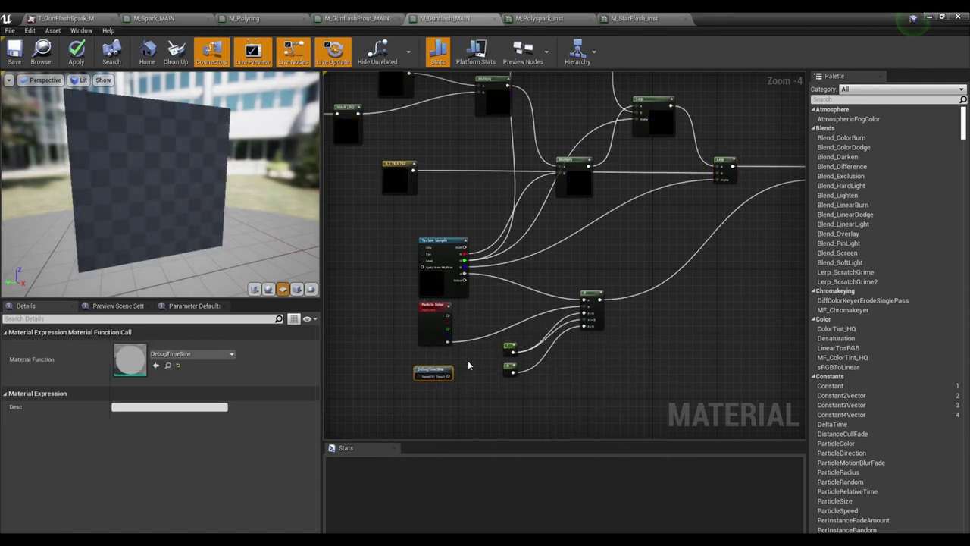
key(Delete)
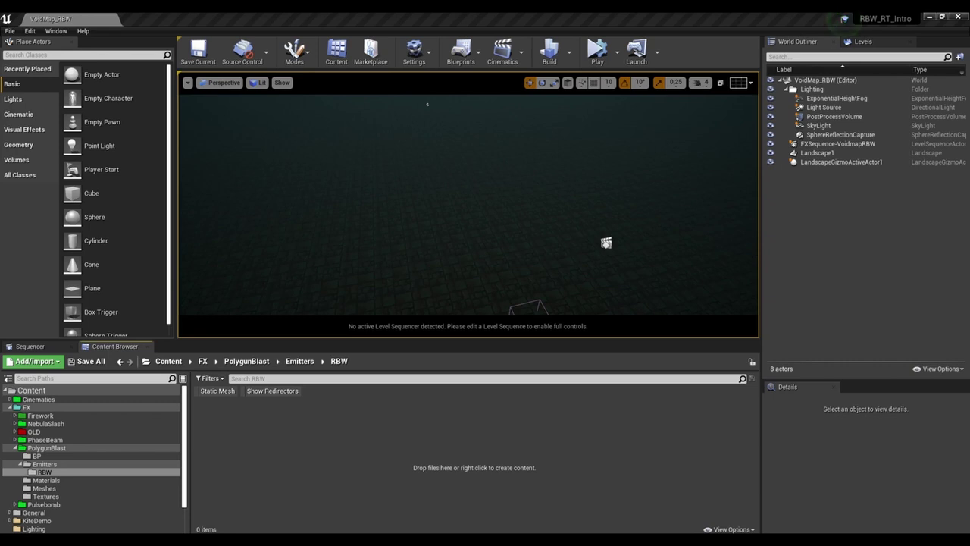
Create a Niagara Emitter from the Empty template in the Emitters/RBW folder and name it MeshEmitter_NE.
right_click(254, 430)
mouse_move(345, 346)
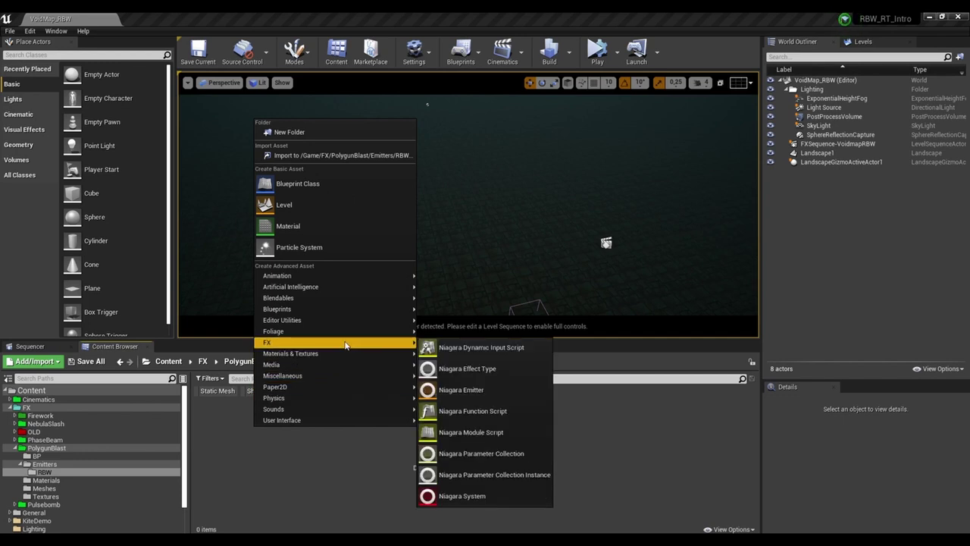
click(493, 390)
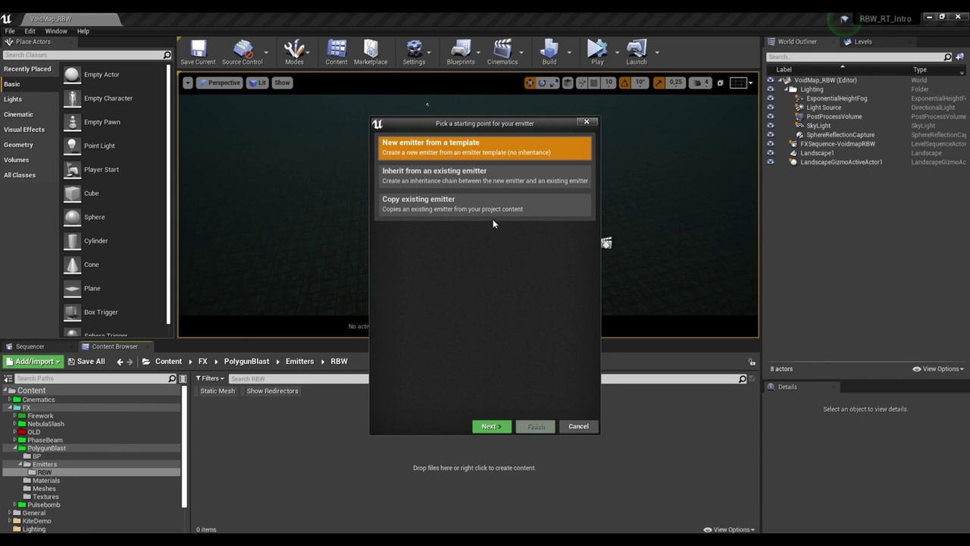
click(498, 427)
scroll(510, 399, down, 2)
scroll(491, 277, up, 2)
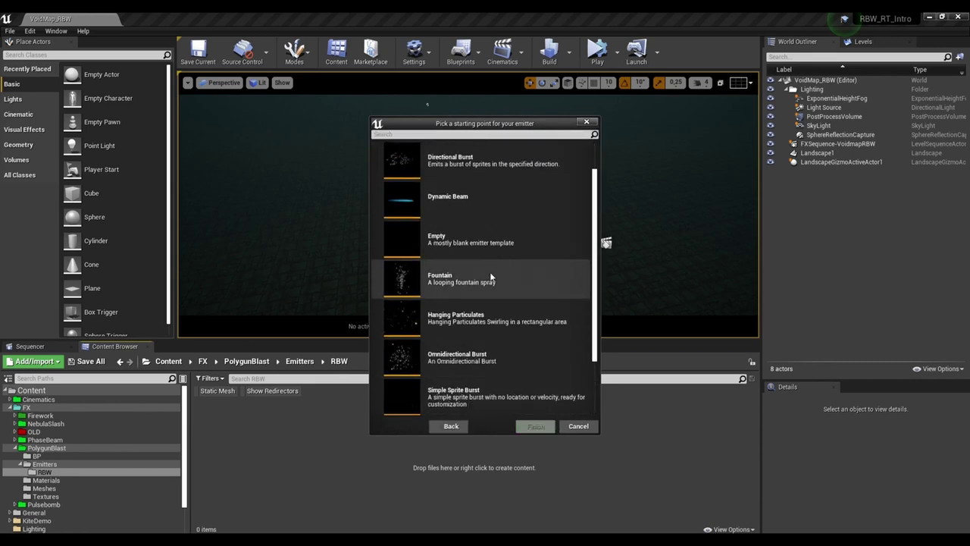
click(497, 249)
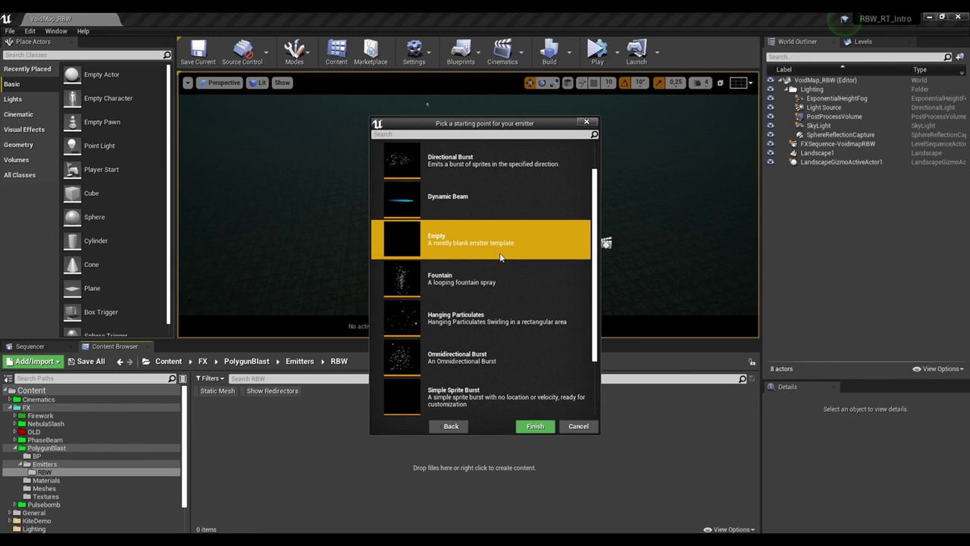
click(535, 427)
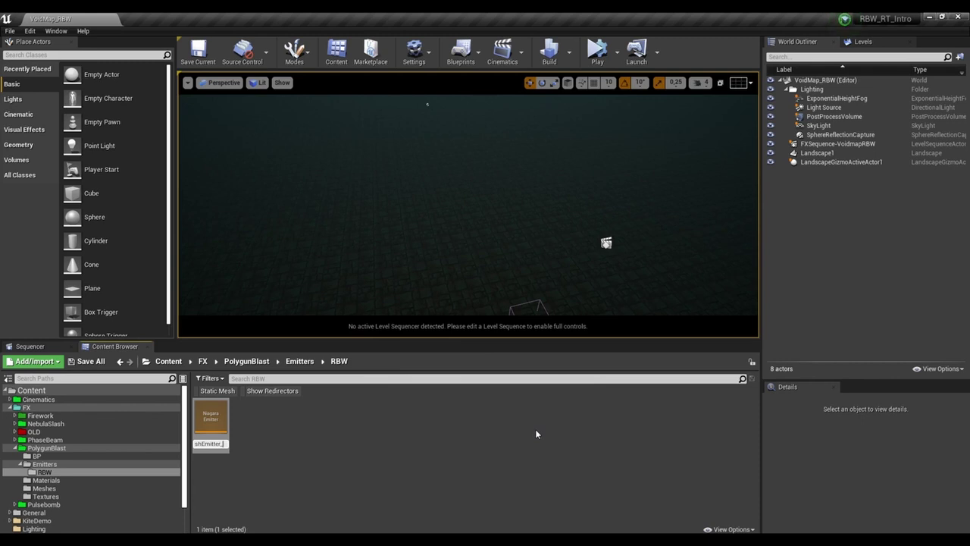
key(Return)
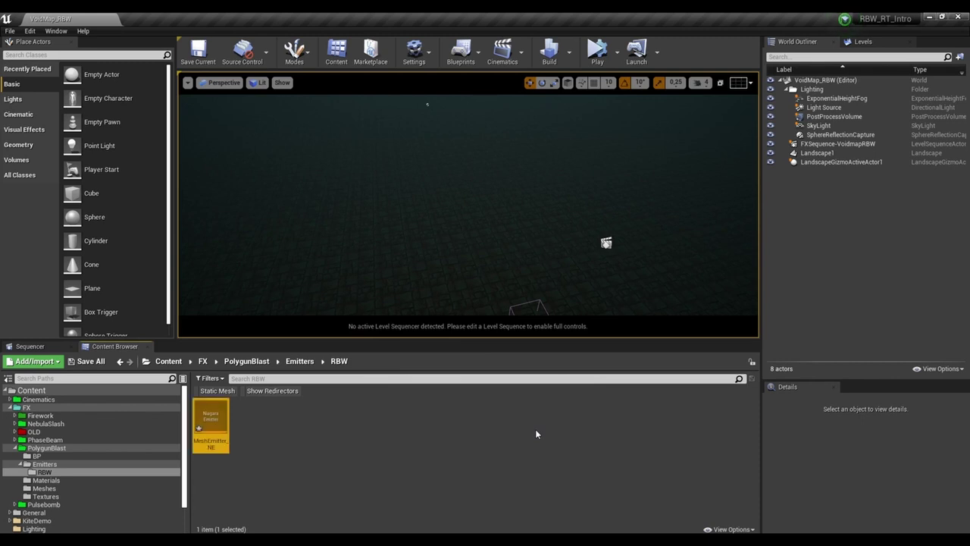
Open MeshEmitter_NE in a maximized editor window and show its Emitter Properties.
click(351, 474)
double_click(222, 447)
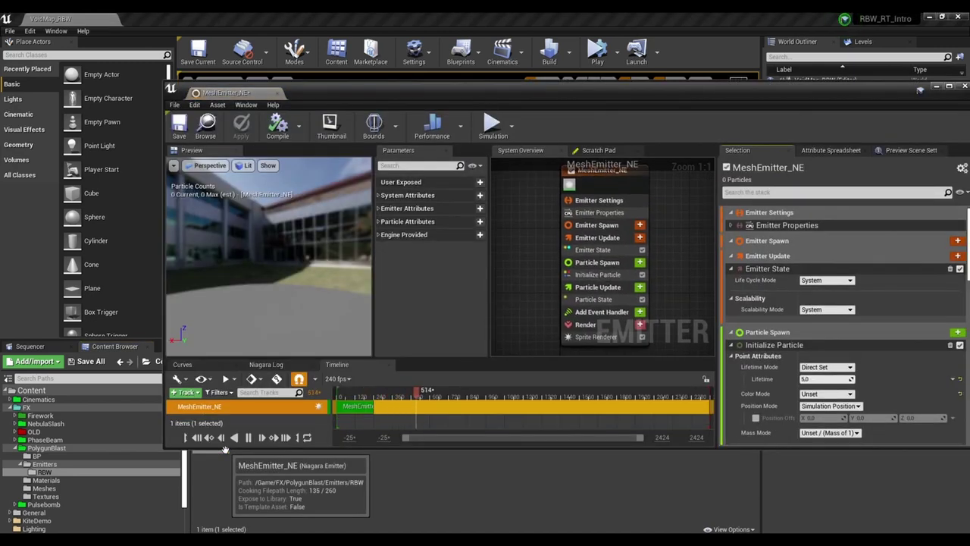
drag(575, 93, 513, 88)
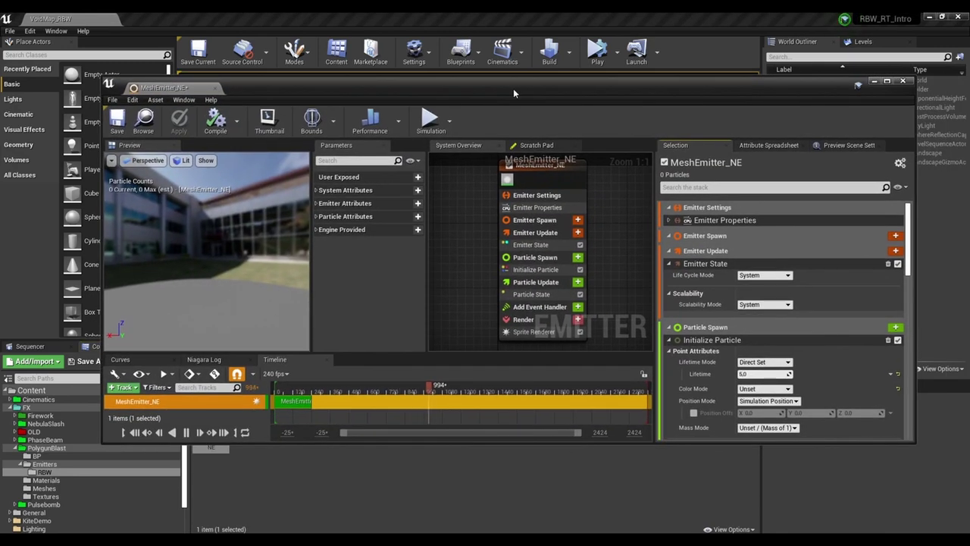
double_click(513, 88)
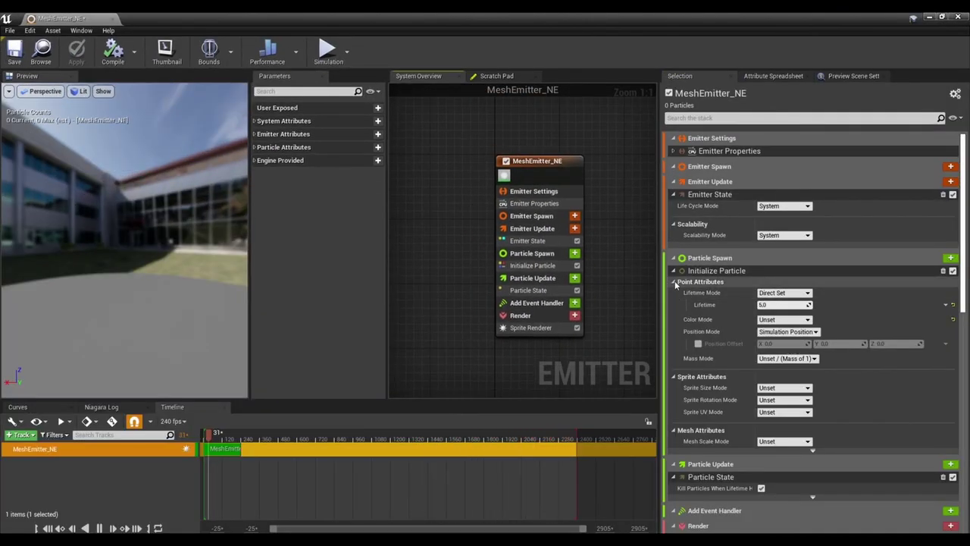
click(535, 203)
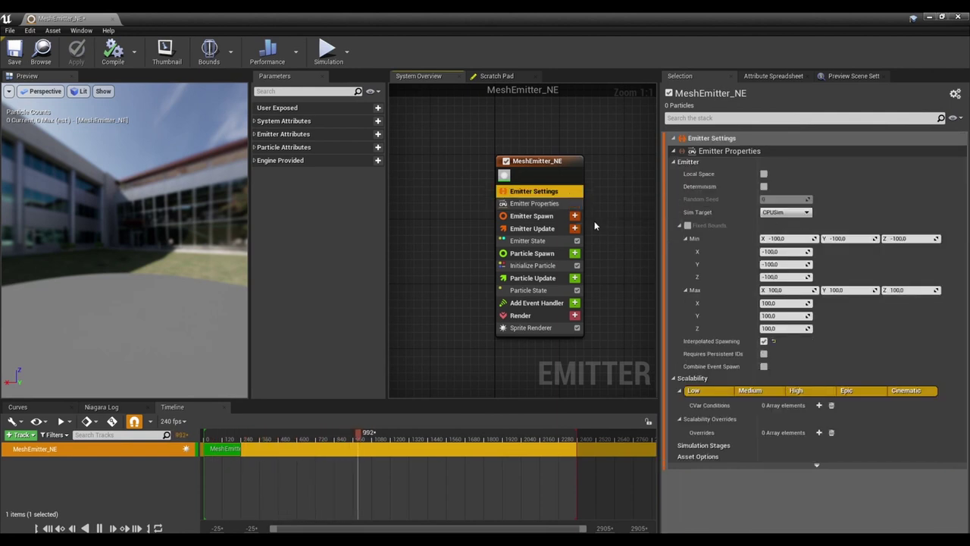
right_drag(602, 223, 565, 213)
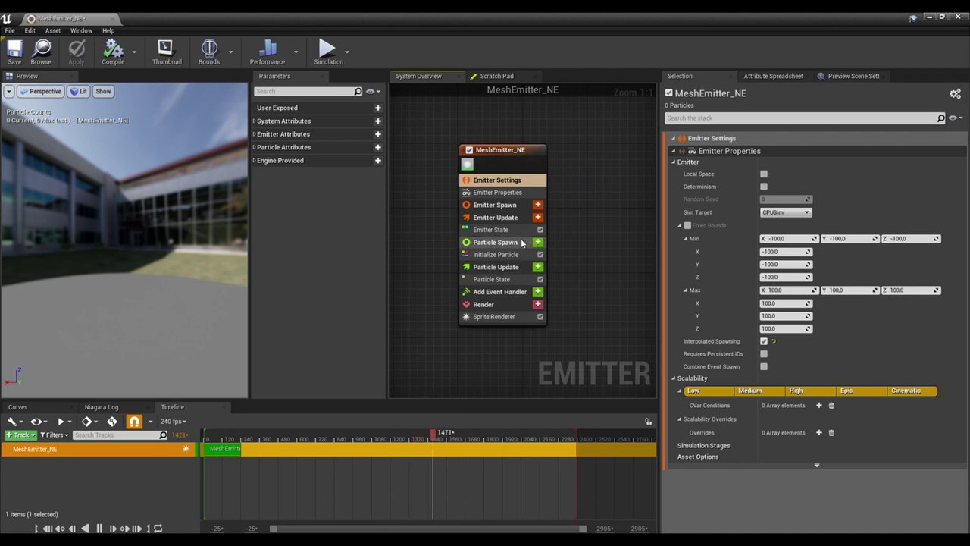
Add a Spawn Burst Instantaneous module to Emitter Update and set its Spawn Count to 1.
click(532, 218)
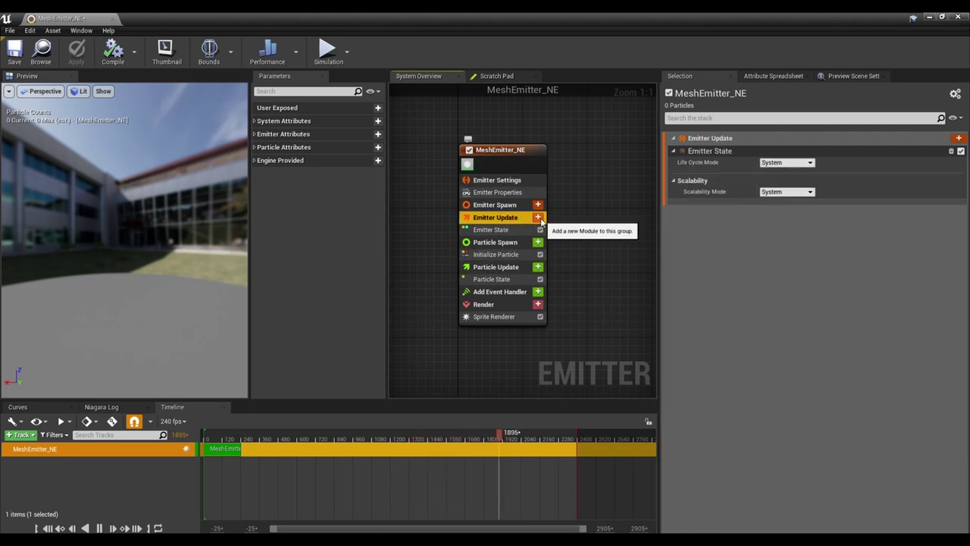
click(537, 217)
text(burst)
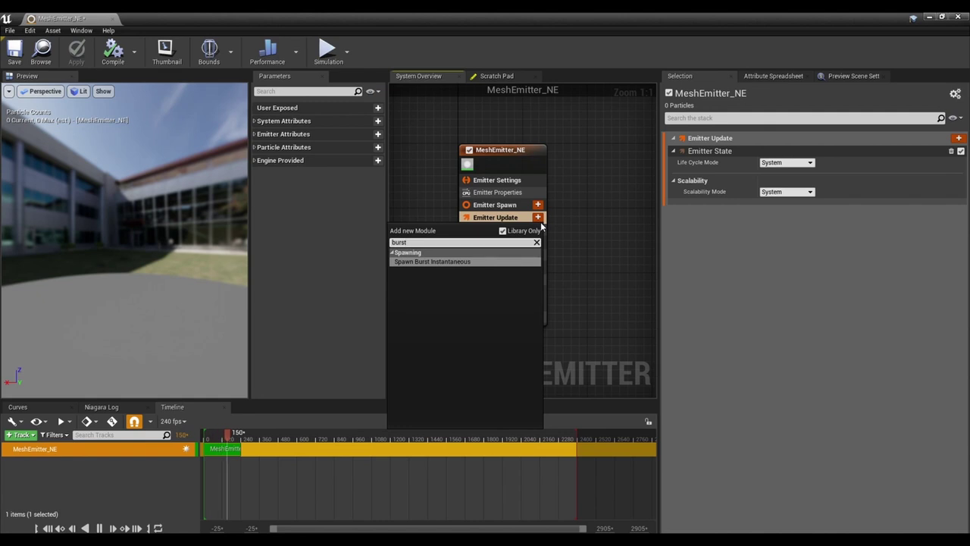
key(Return)
click(781, 150)
text(1)
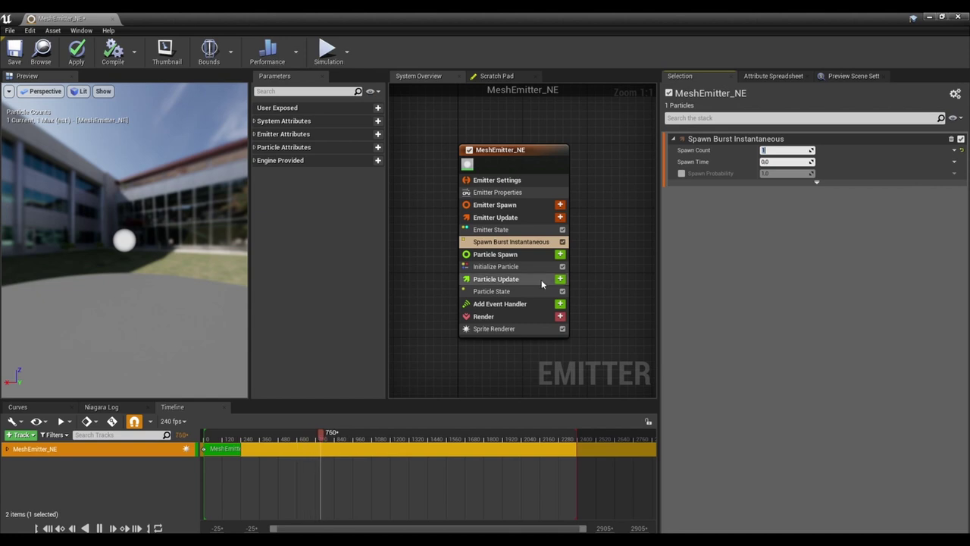
Add an Initial Mesh Orientation module to the Particle Spawn group.
click(528, 255)
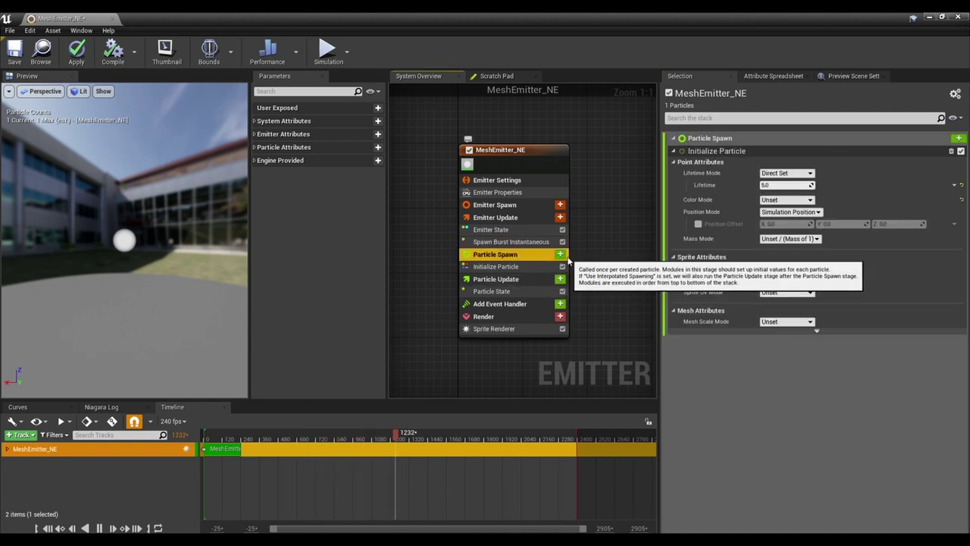
click(560, 254)
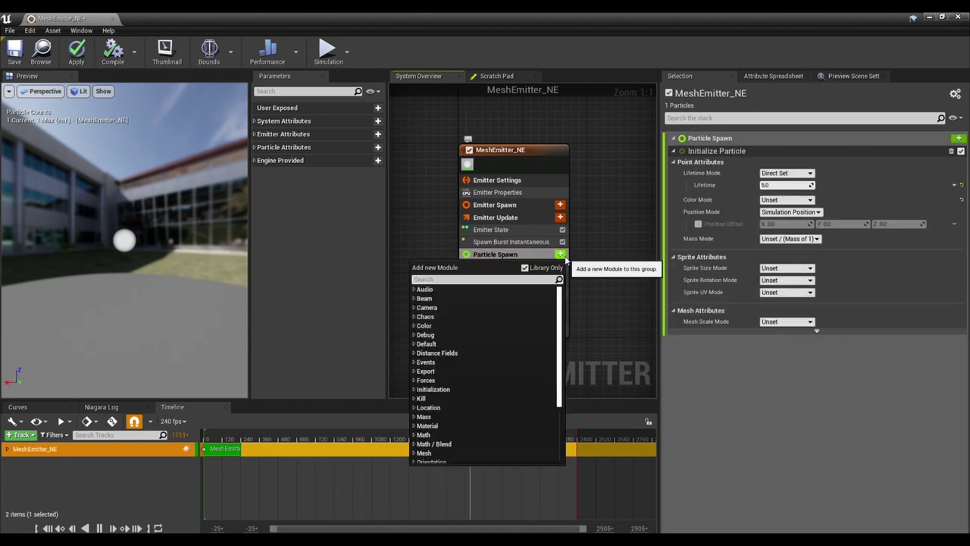
text(mesh ori)
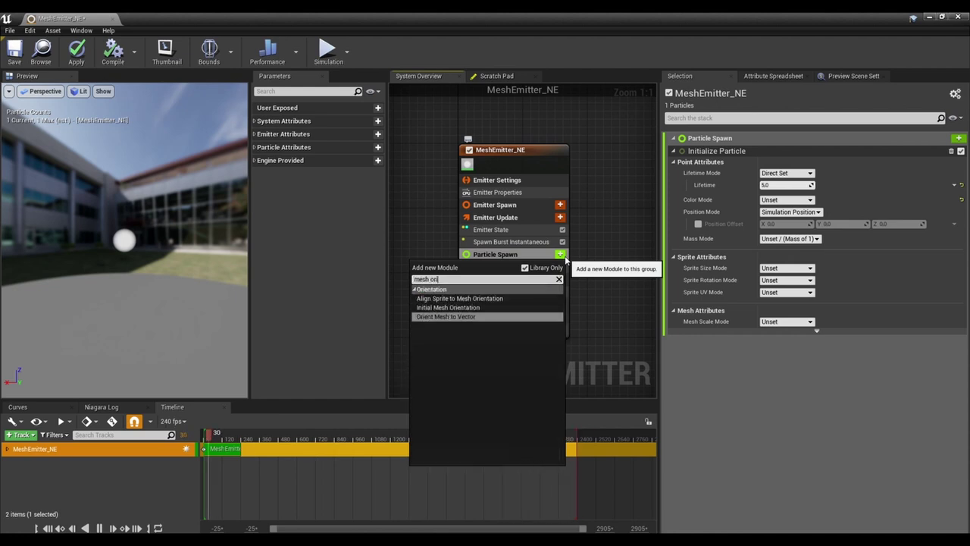
key(Up)
key(Return)
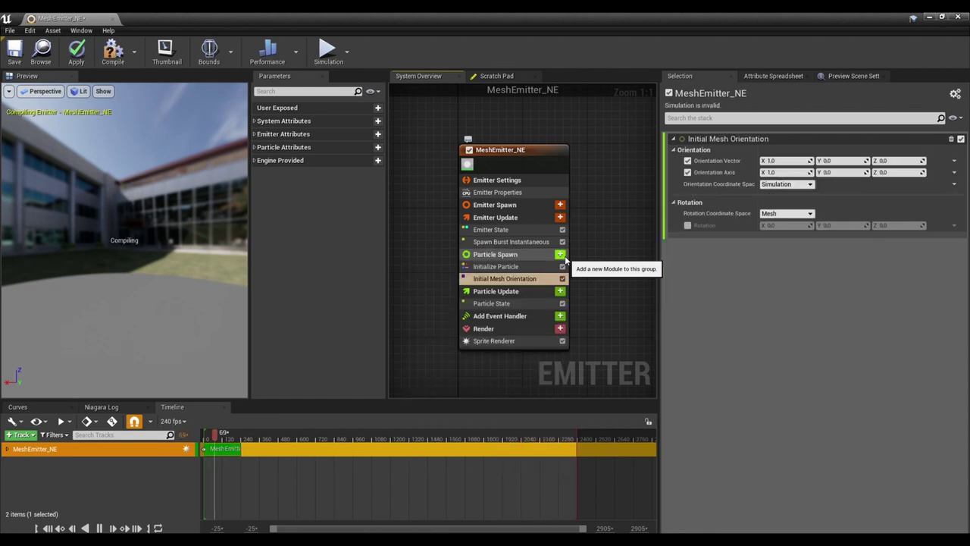
Add Scale Color and Scale Mesh Size modules to the Particle Update group.
right_drag(593, 300, 594, 281)
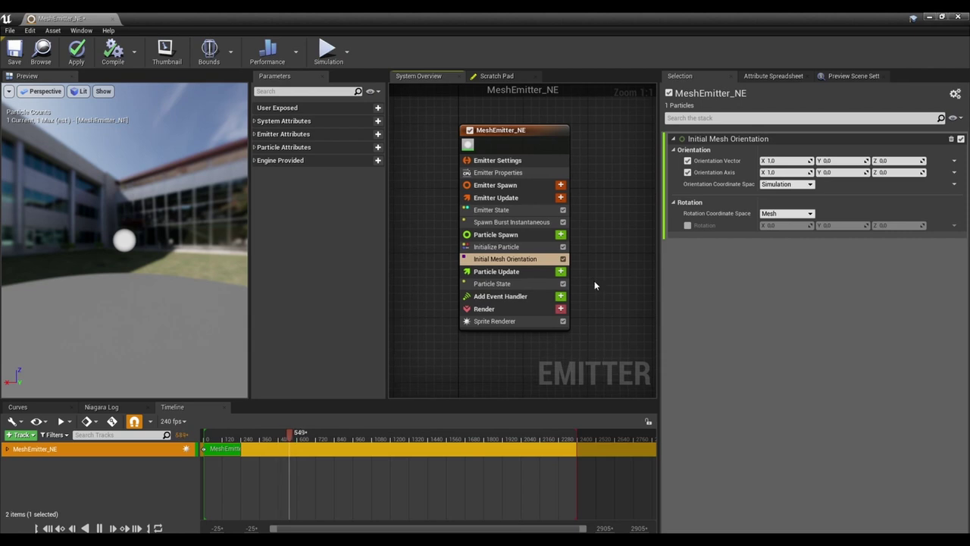
click(560, 271)
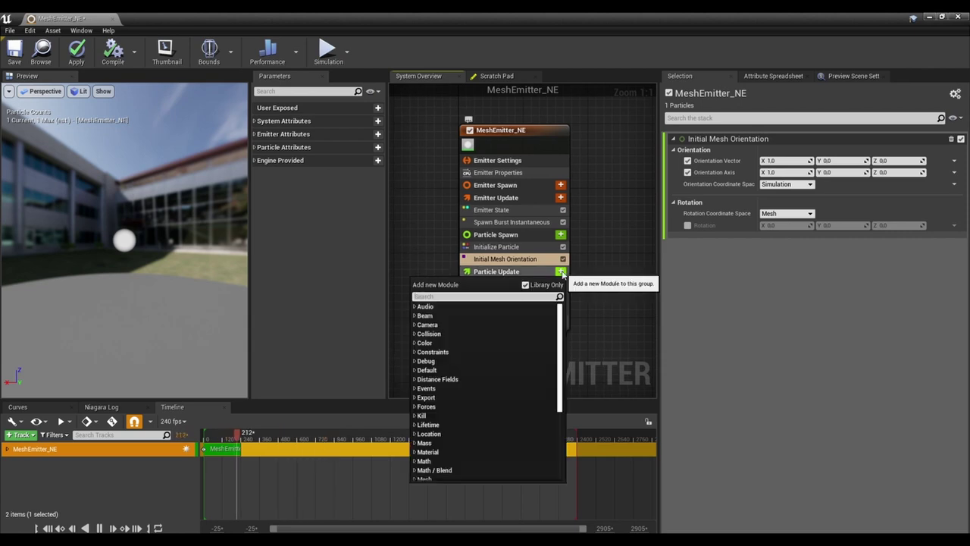
text(scale)
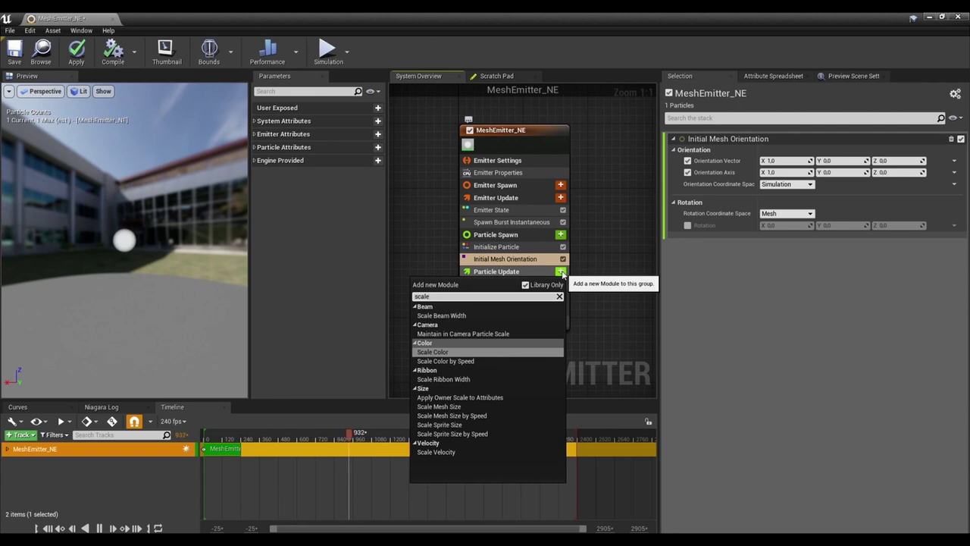
key(Return)
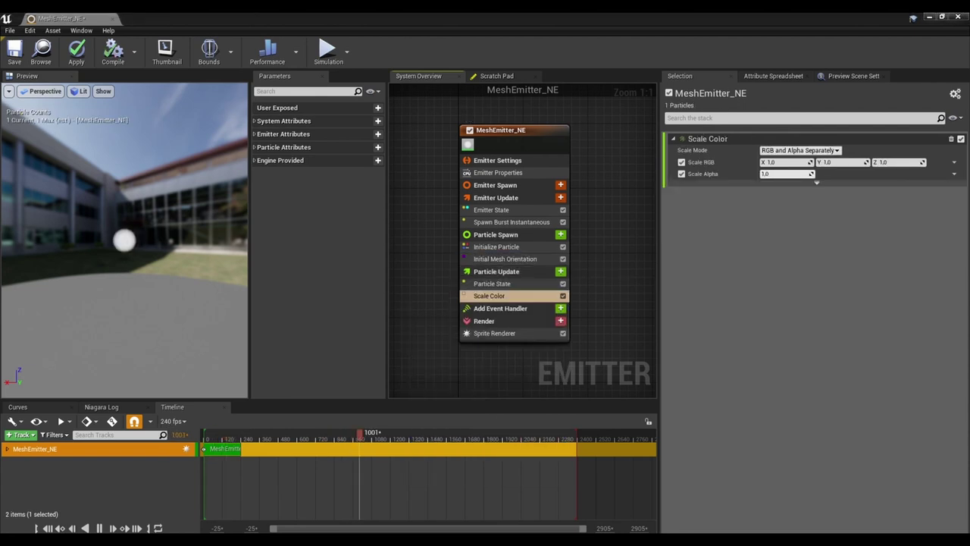
click(560, 271)
text(sca)
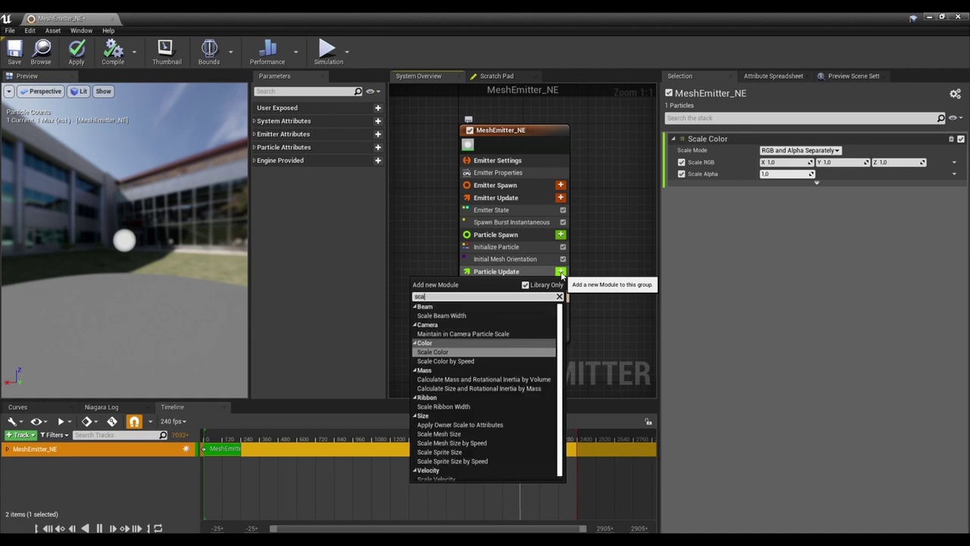
text(le me)
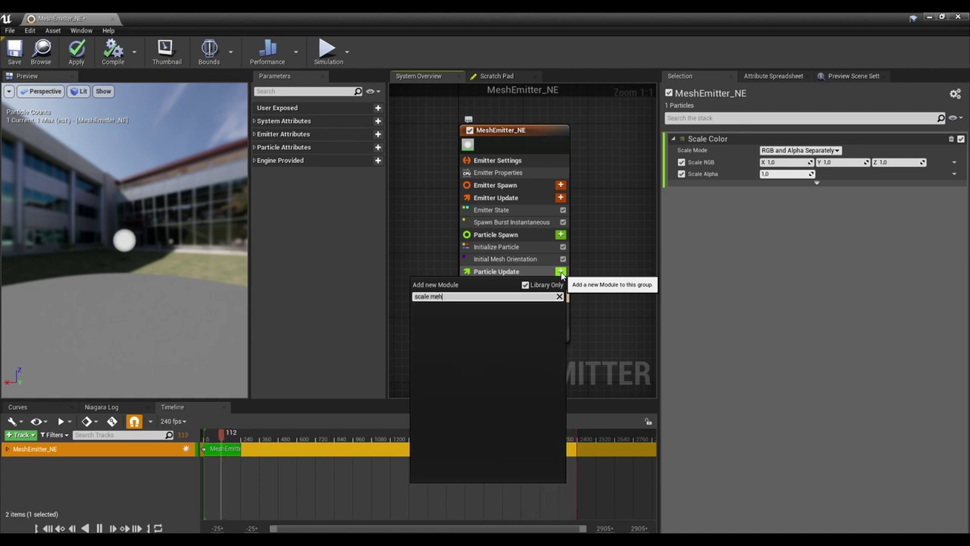
key(Return)
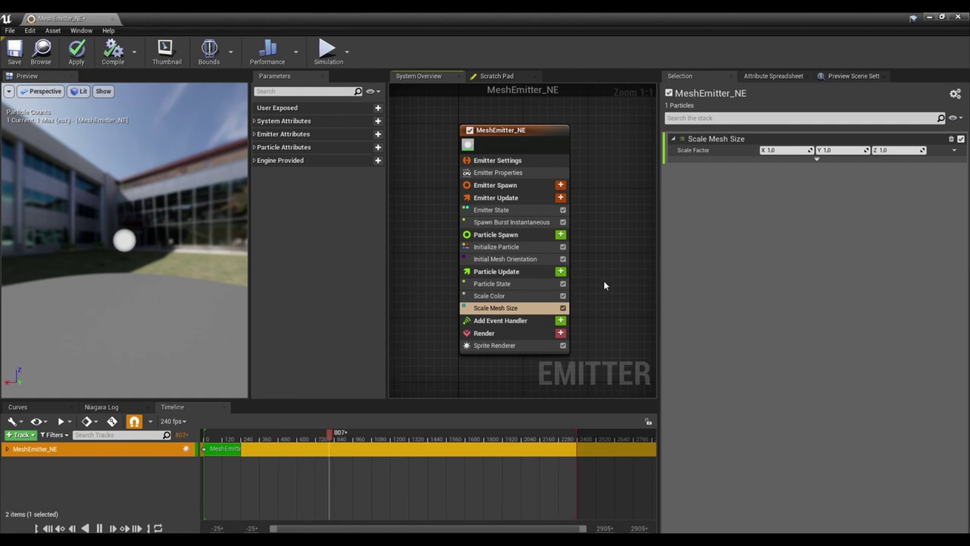
Replace the Sprite Renderer with a Mesh Renderer and show the new renderer's settings.
click(509, 346)
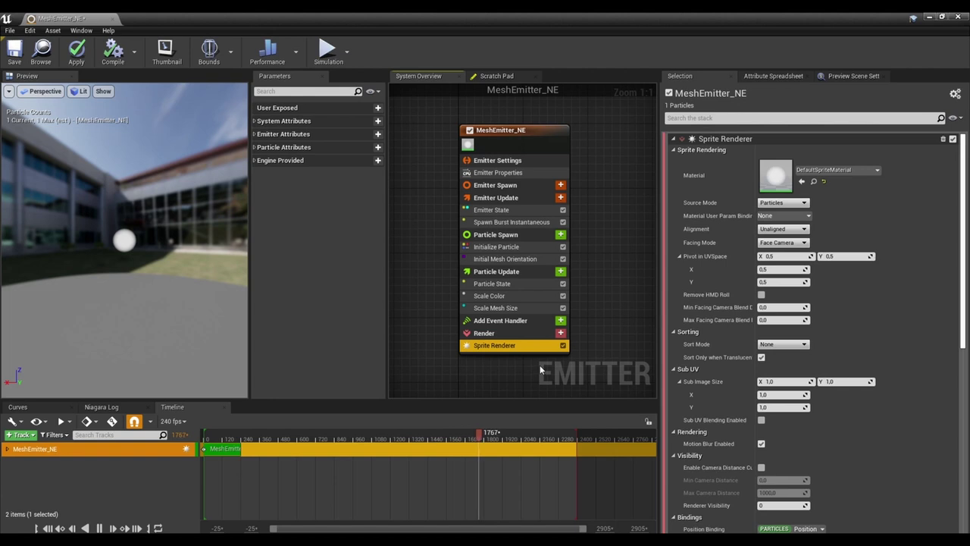
key(Delete)
click(560, 318)
text(mesh)
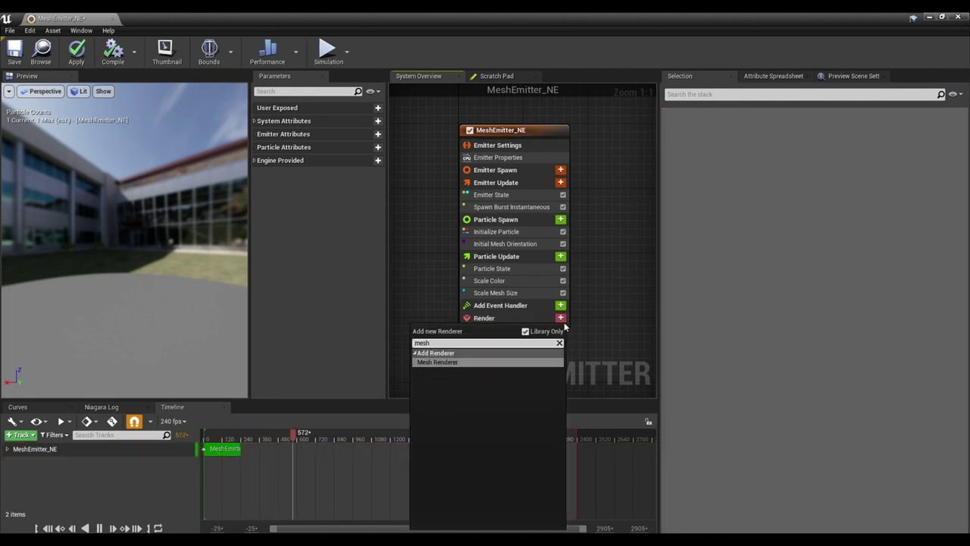
key(Return)
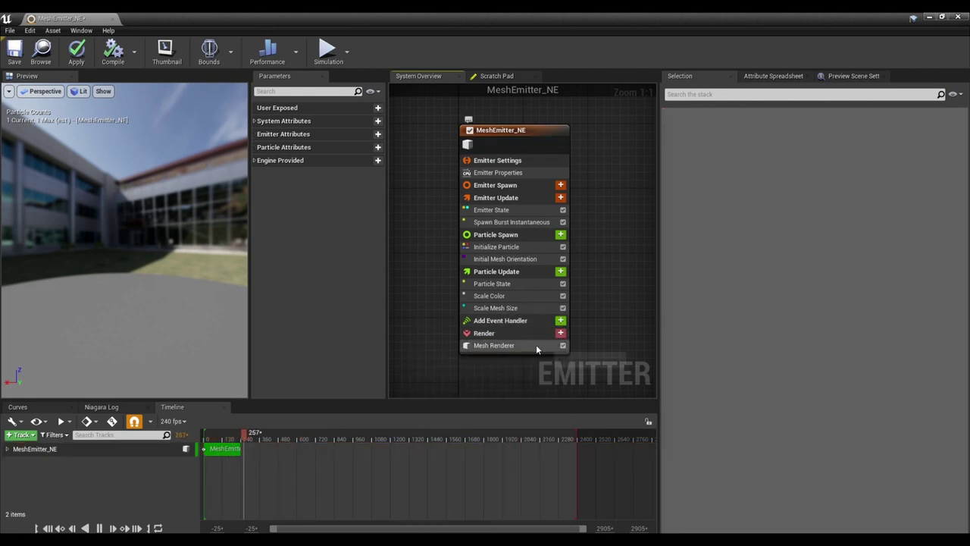
click(535, 346)
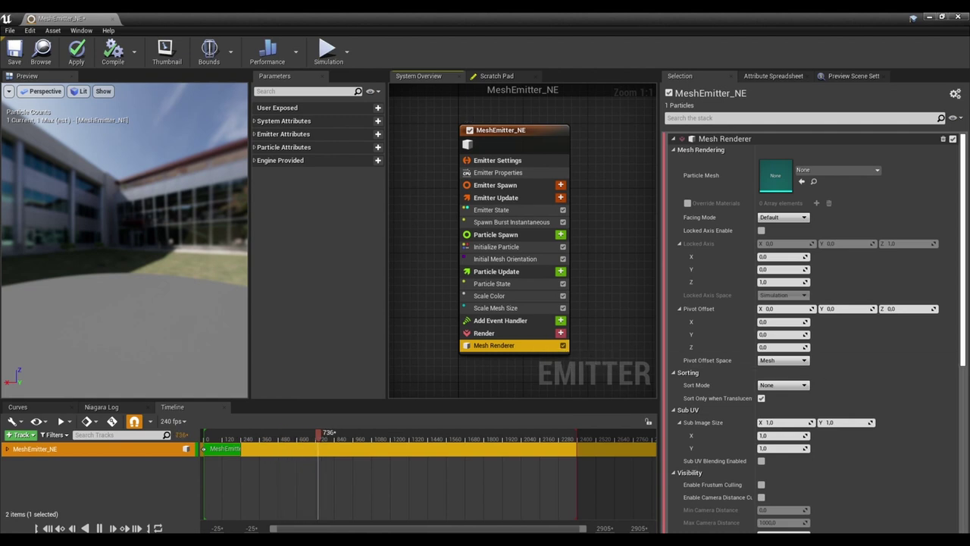
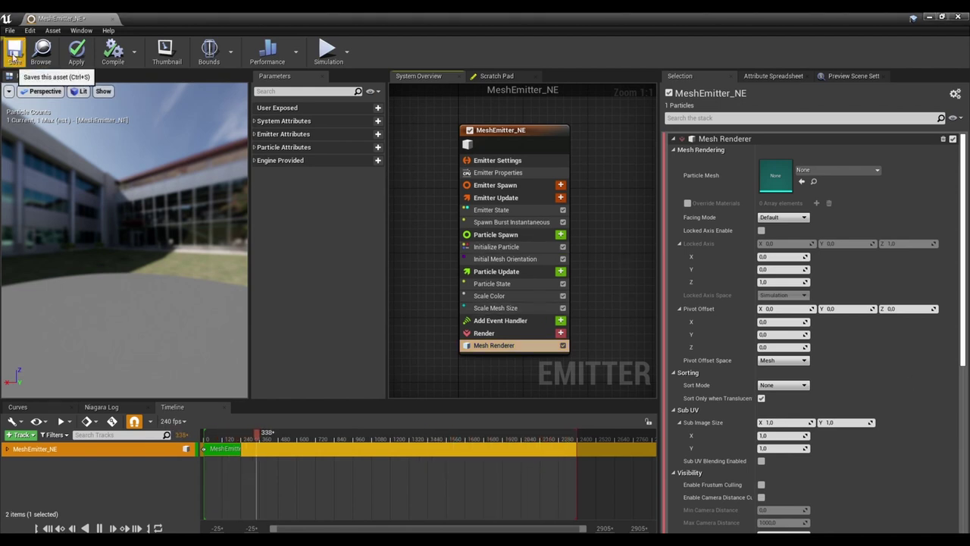
Save MeshEmitter_NE and create a new Niagara emitter in the RBW folder from the Empty template.
click(16, 62)
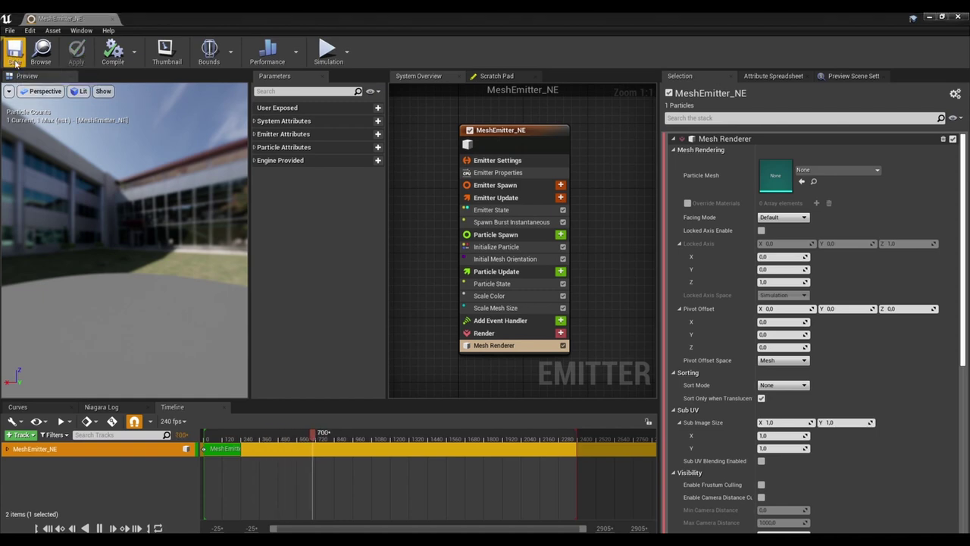
click(931, 18)
click(304, 433)
right_click(288, 436)
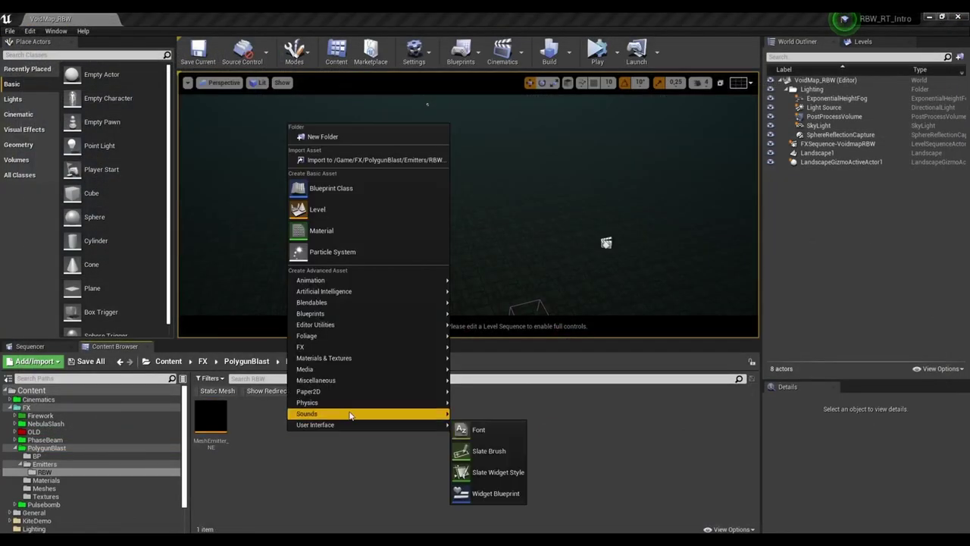
mouse_move(403, 349)
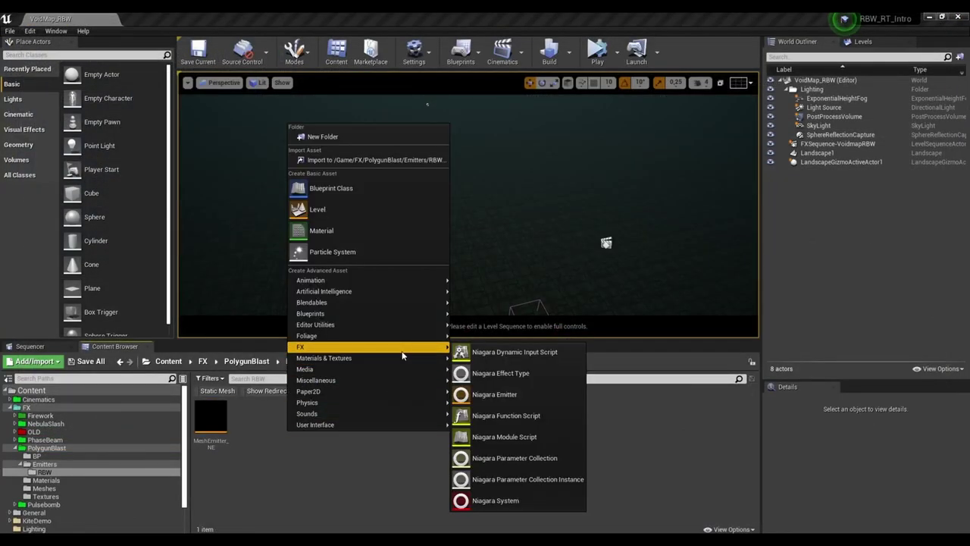
click(562, 402)
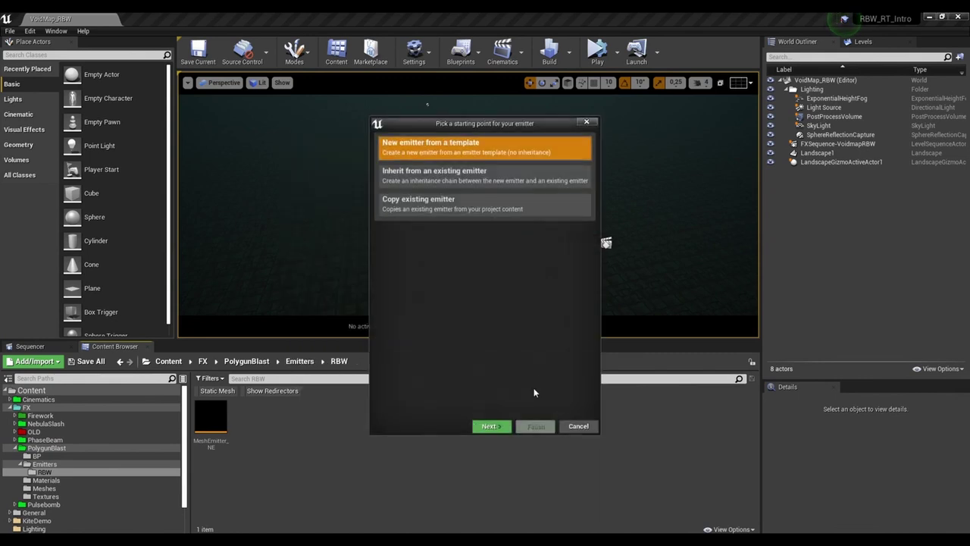
click(493, 427)
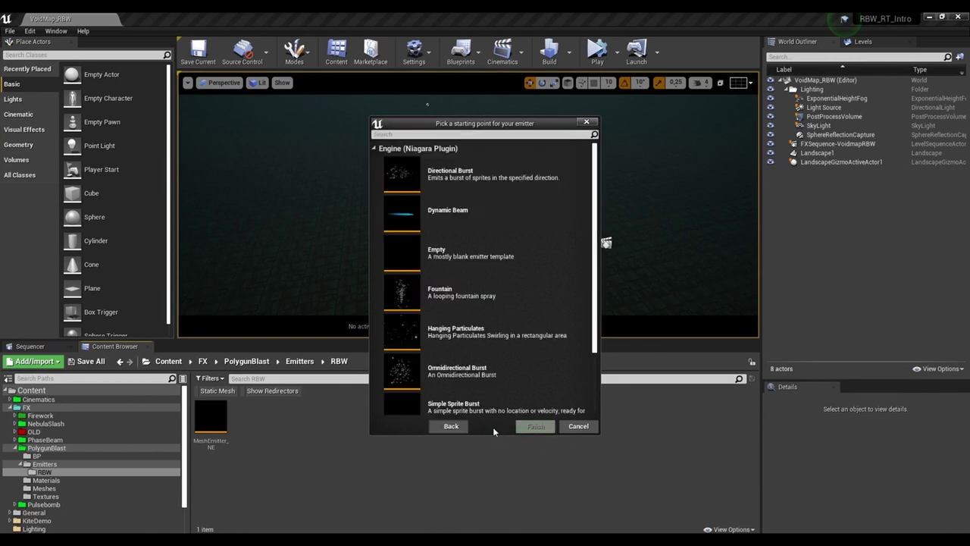
click(479, 256)
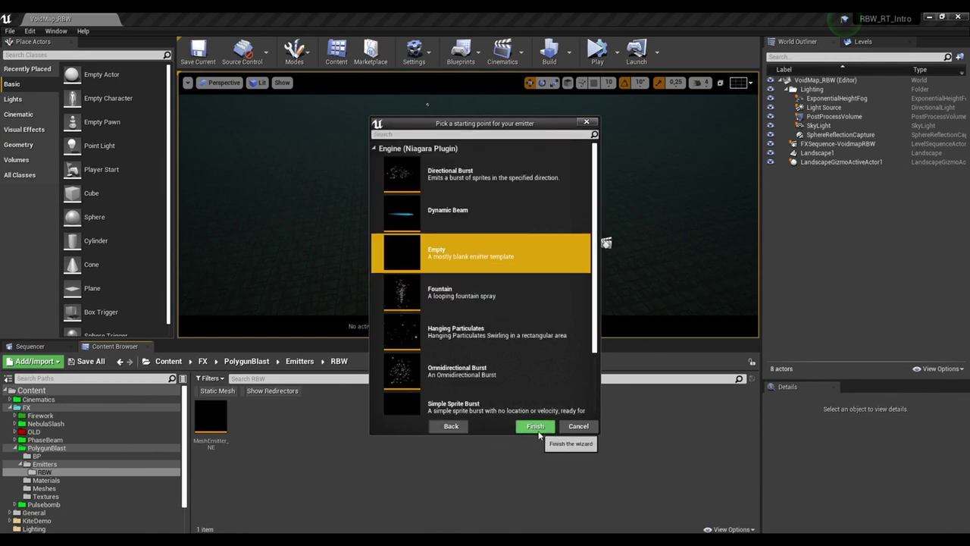
click(536, 427)
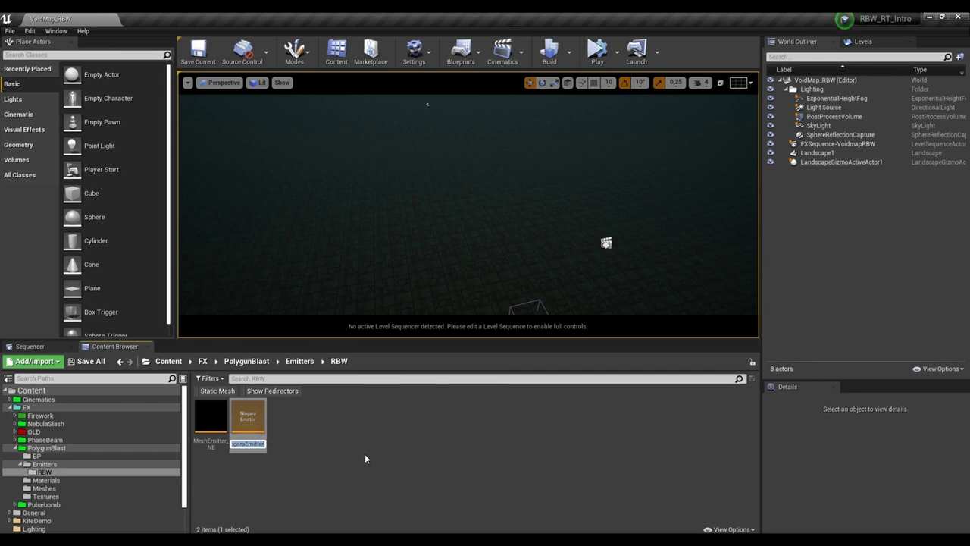
key(Return)
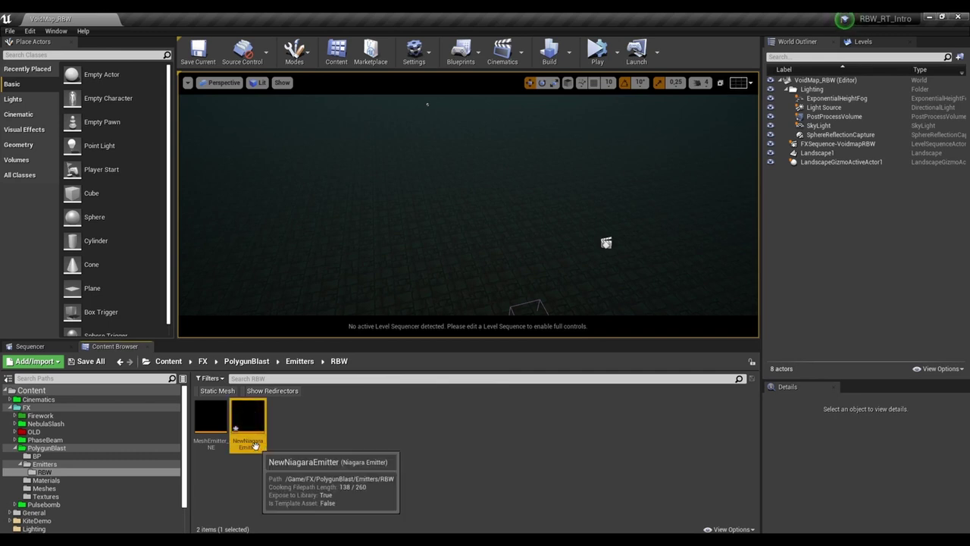
Rename the new Niagara emitter as SparkBurst_NE.
click(256, 445)
text(S)
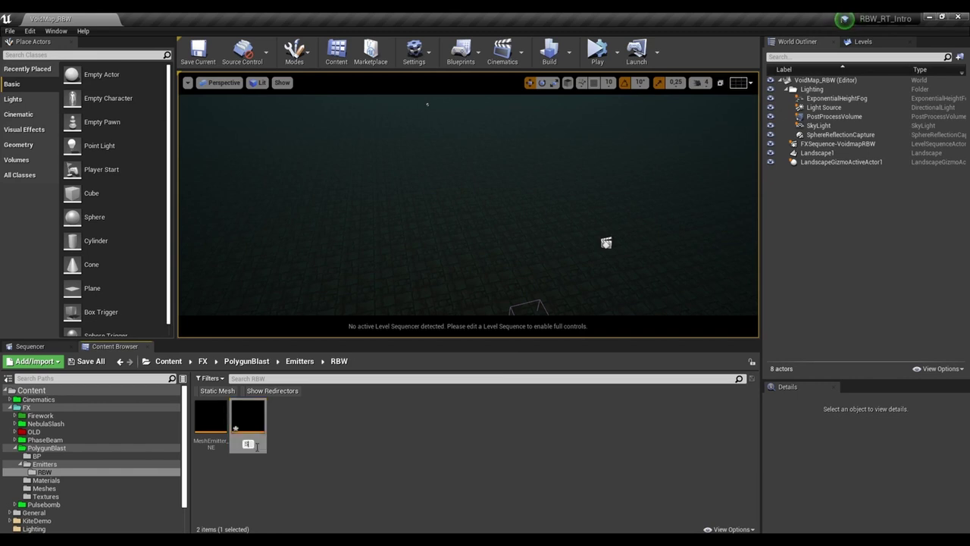
text(parkleBU)
key(BackSpace)
text(urs)
text(st)
text(_NE)
key(Return)
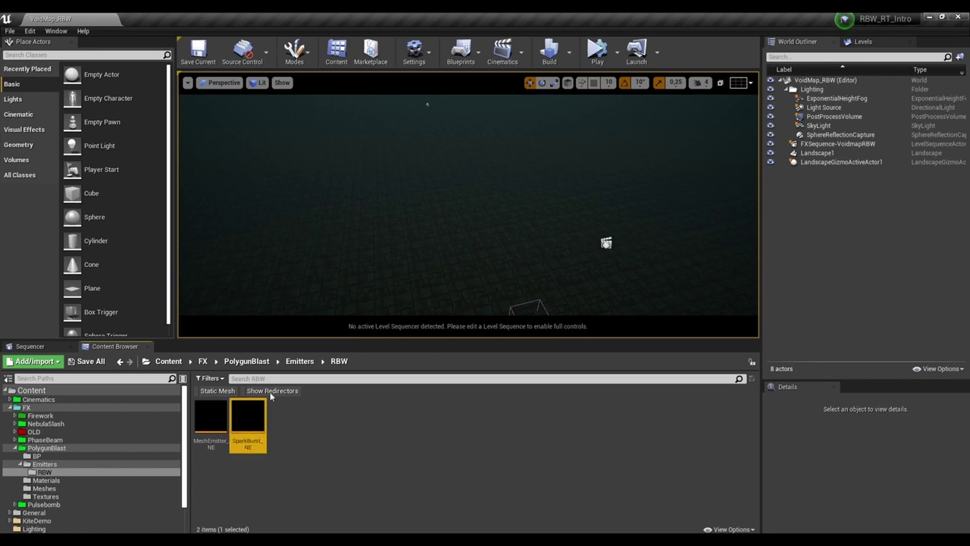
Open the SparkBurst_NE emitter for editing and show its Emitter Properties.
double_click(258, 444)
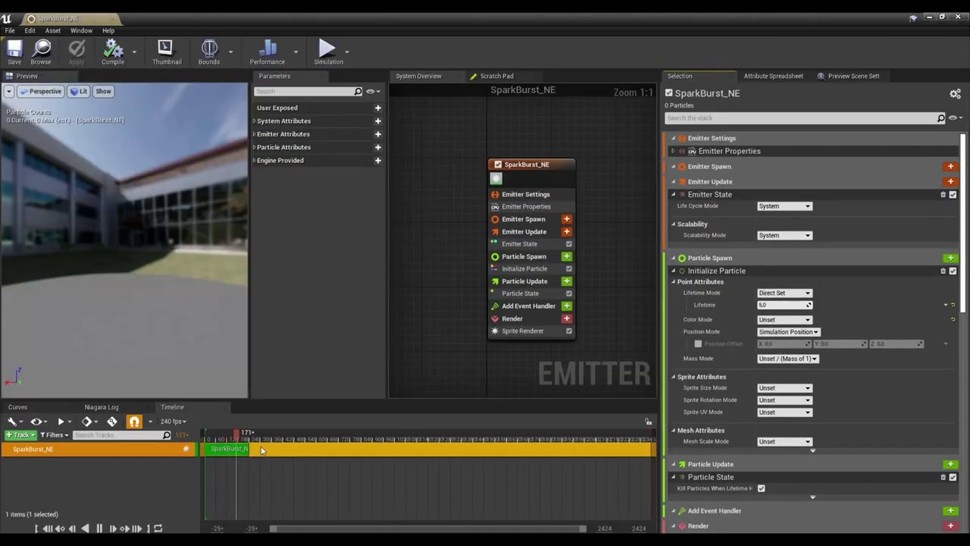
click(530, 185)
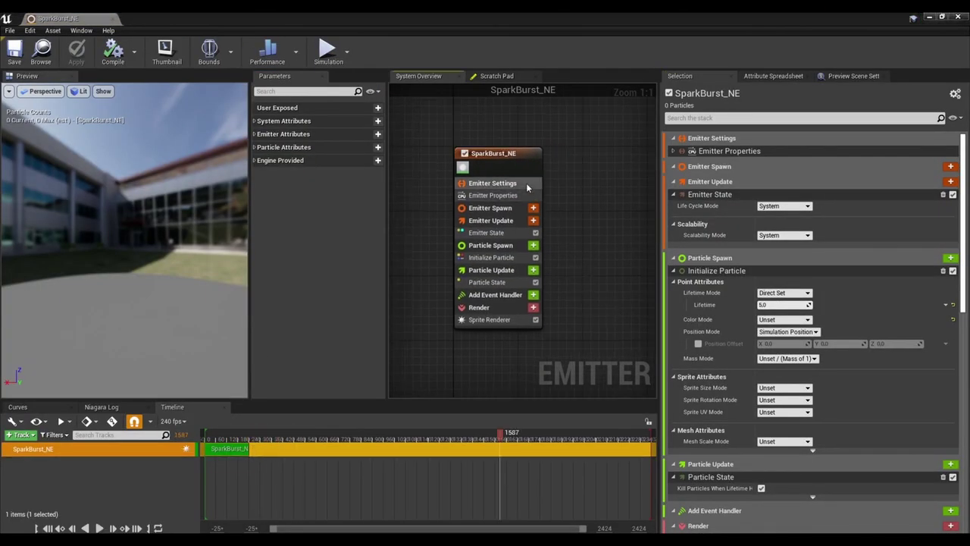
click(525, 196)
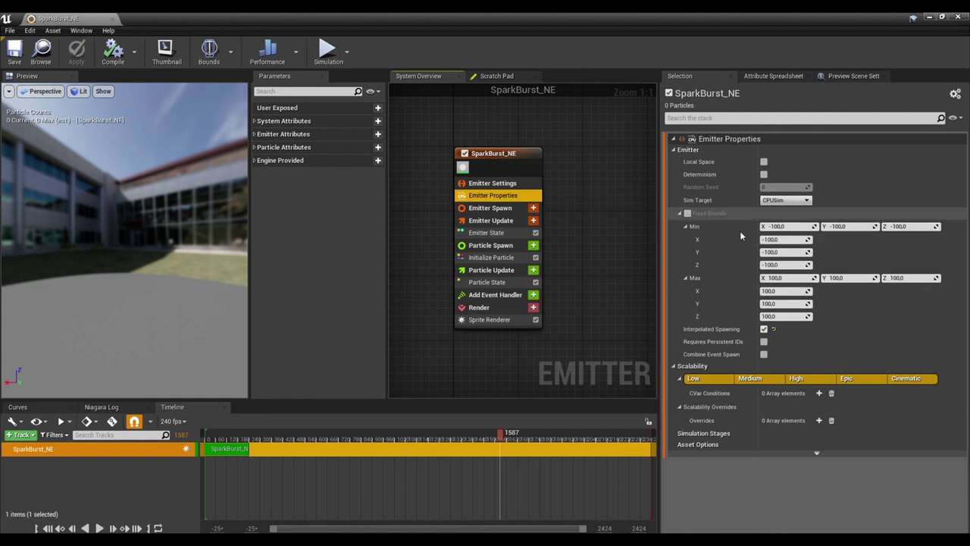
Add a Spawn Burst Instantaneous module to SparkBurst_NE's Emitter Update group and set its Spawn Count to 10.
click(521, 221)
click(533, 221)
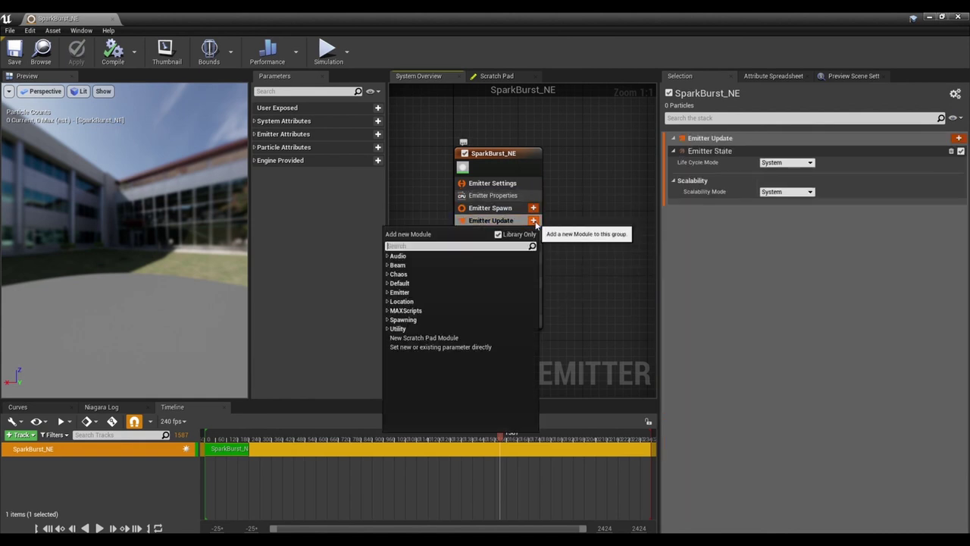
text(burst)
key(Return)
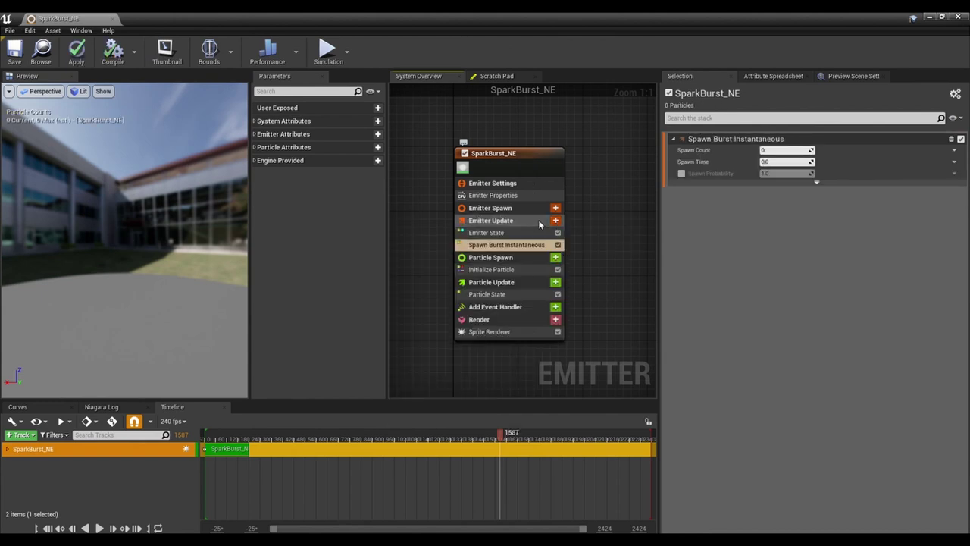
click(772, 150)
text(1)
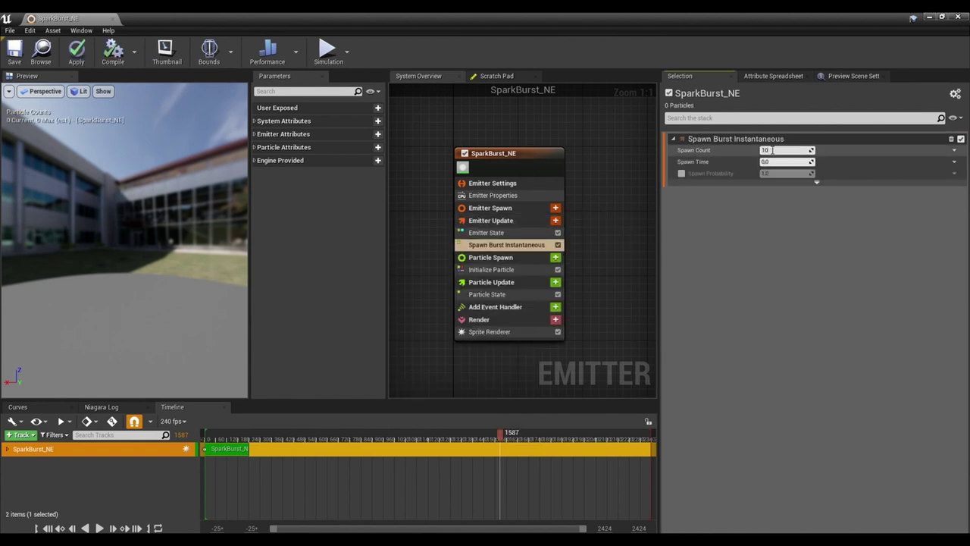
key(Return)
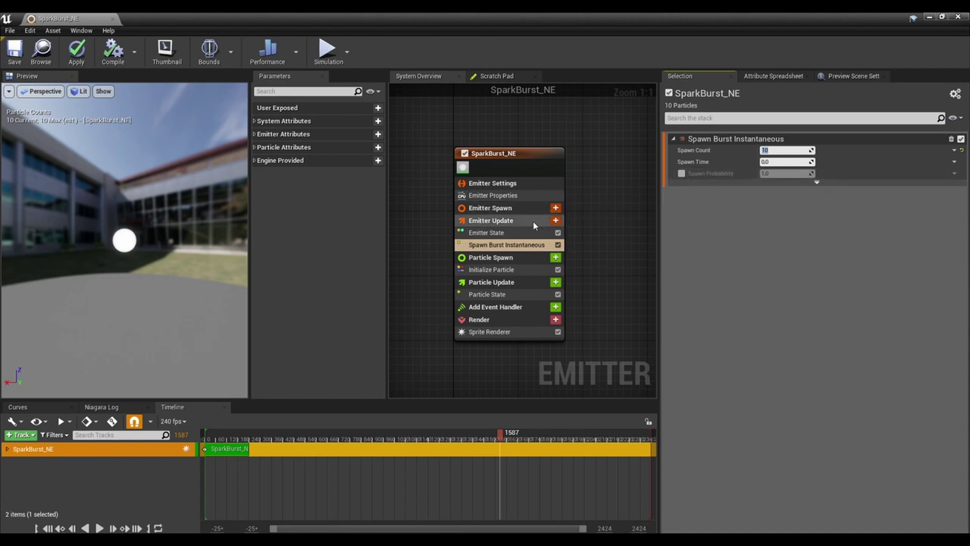
Add a Calculate Size and Rotational Inertia by Mass module to the Particle Spawn group.
click(528, 260)
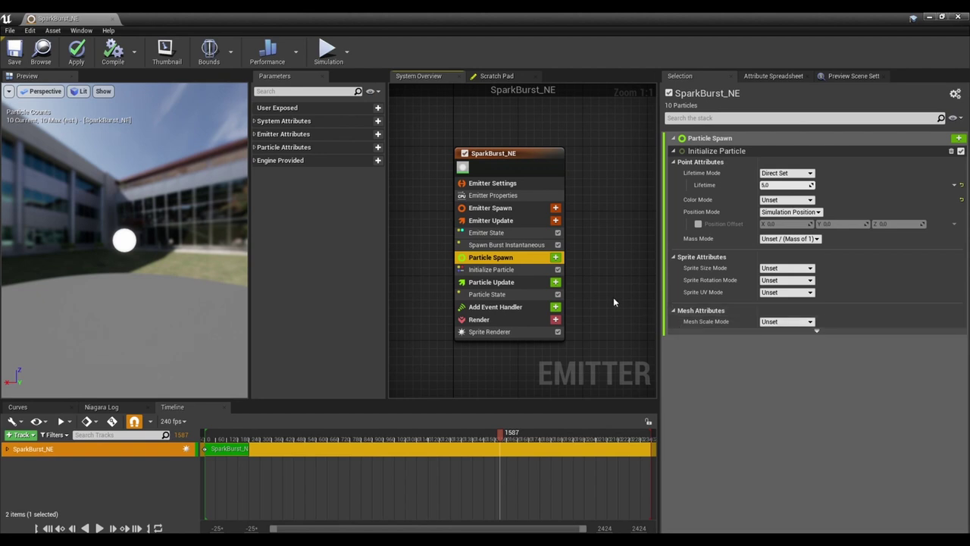
click(558, 259)
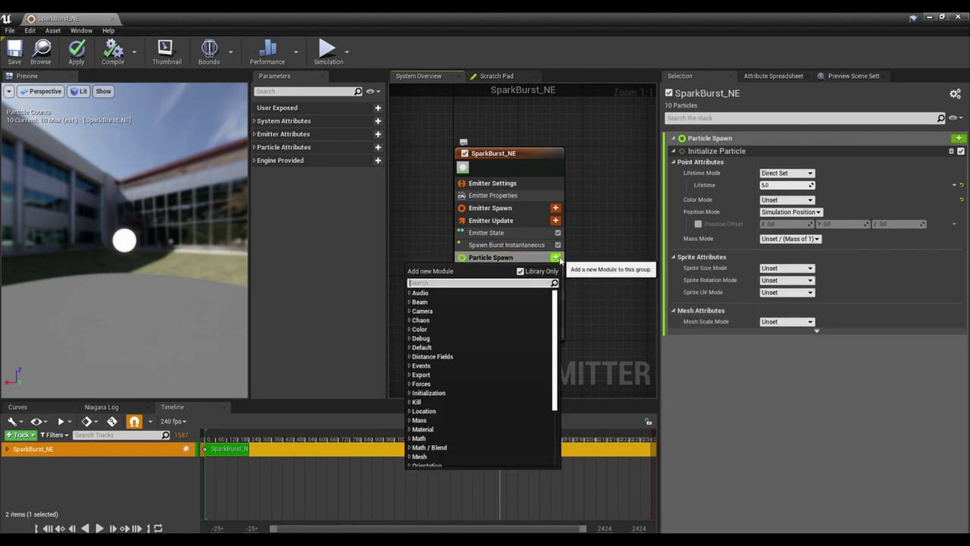
text(cal)
key(Up)
key(Up)
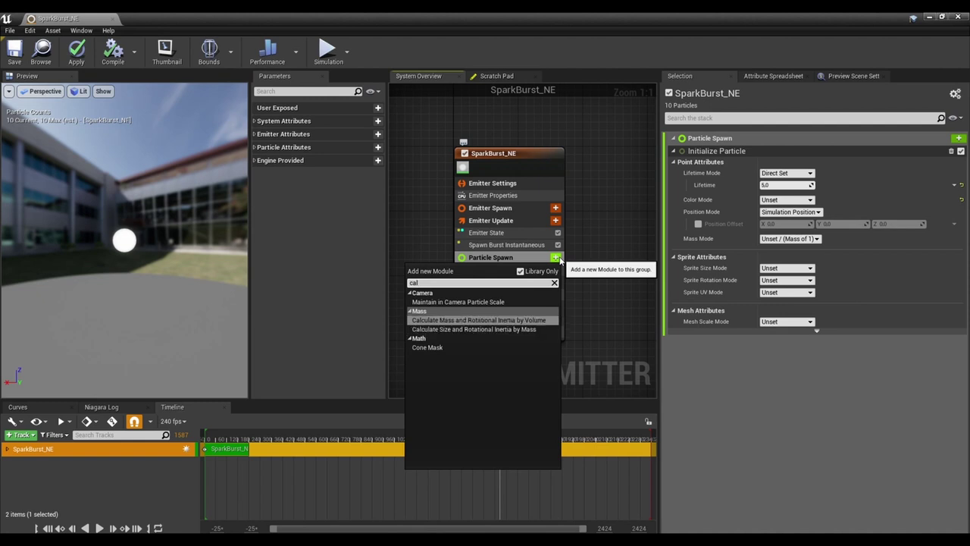
key(Down)
key(Return)
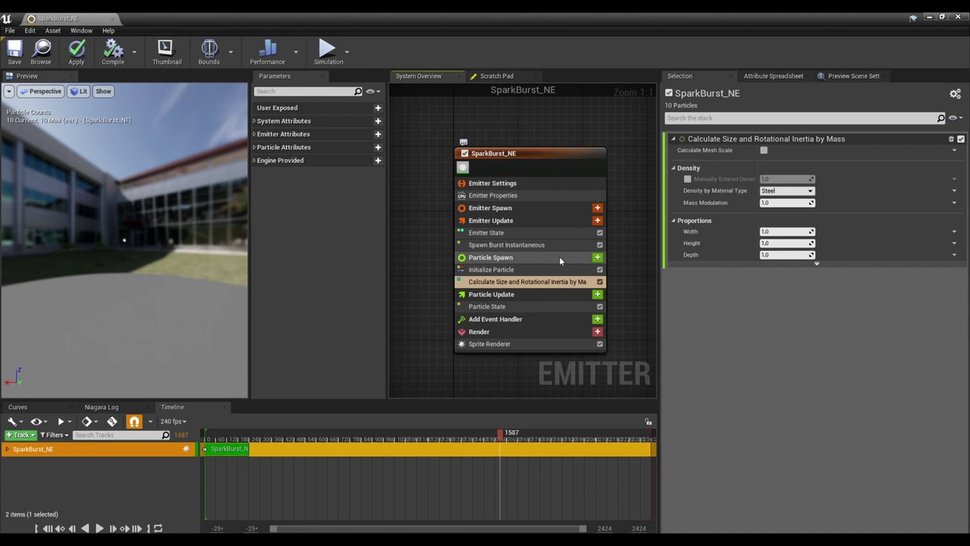
Add an Add Velocity in Cone module to Particle Spawn and fix its unmet dependency by adding the ApplyInitialForces module.
click(598, 258)
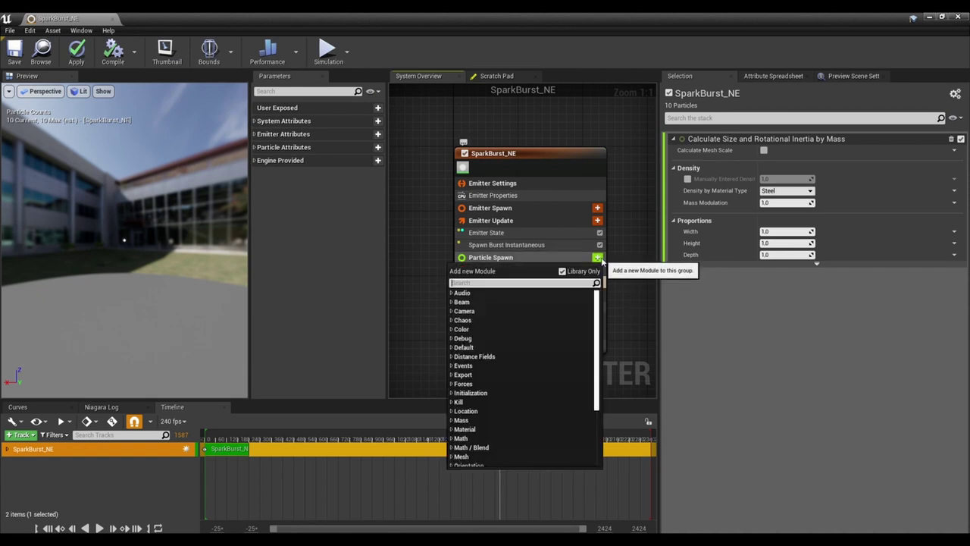
text(add)
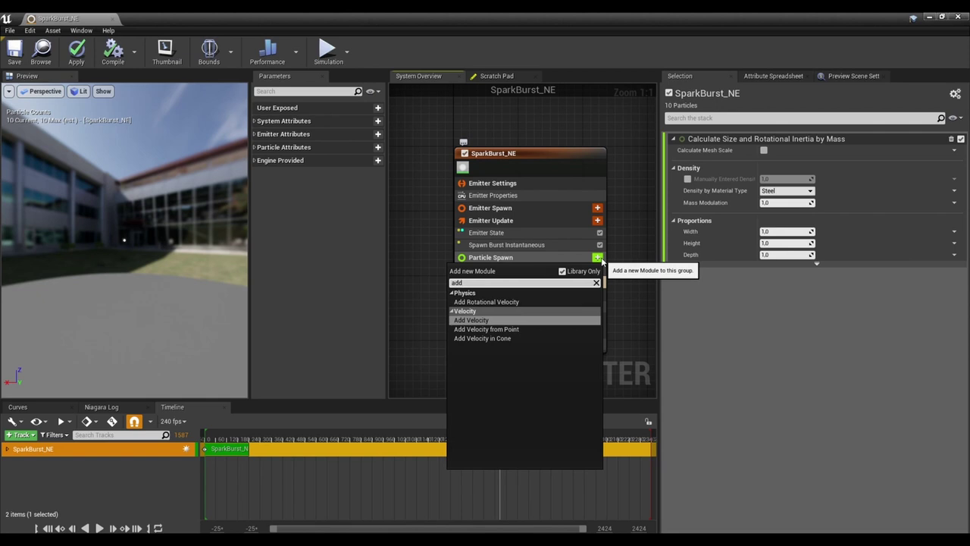
key(Down)
key(Down)
key(Return)
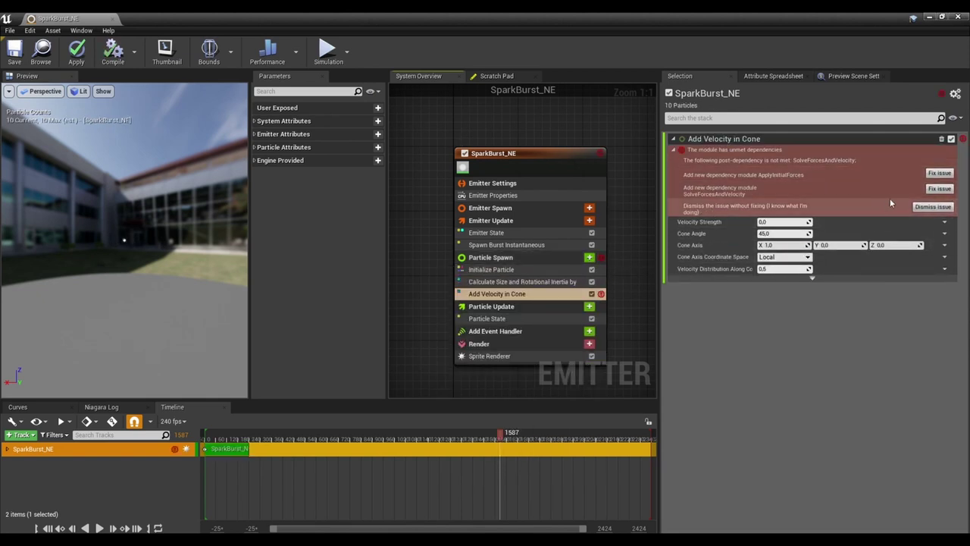
click(937, 175)
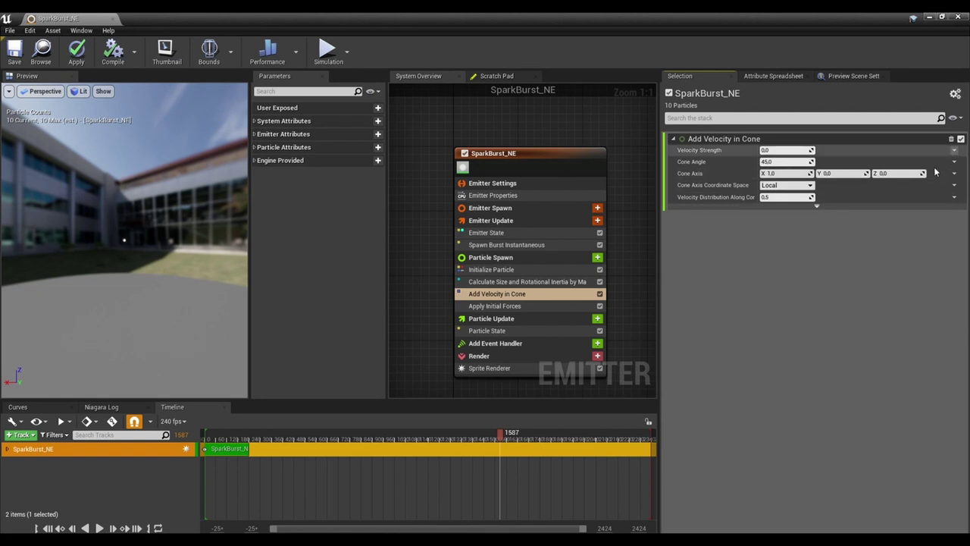
Make the cone module's Velocity Strength a Random Range Float with Minimum 2000 and Maximum 2500.
click(954, 150)
text(random)
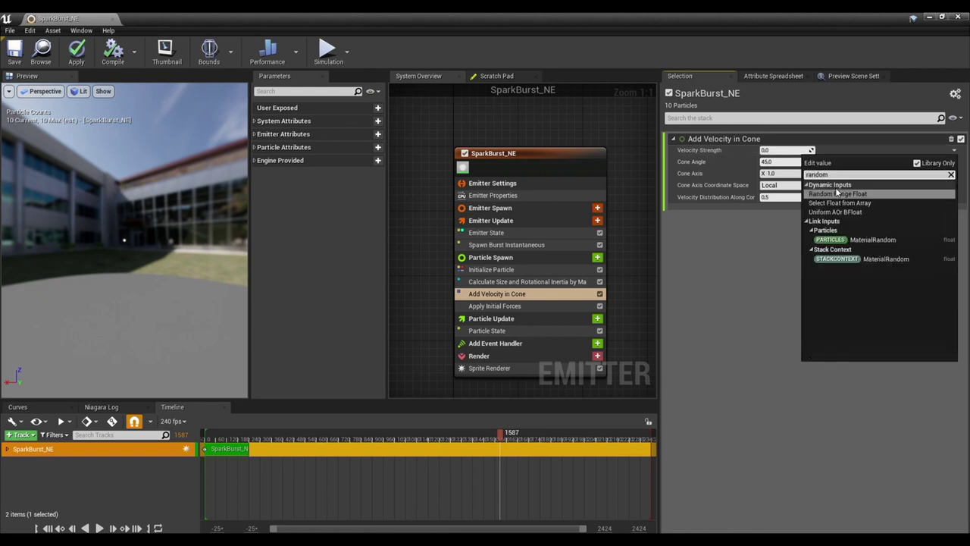
click(837, 193)
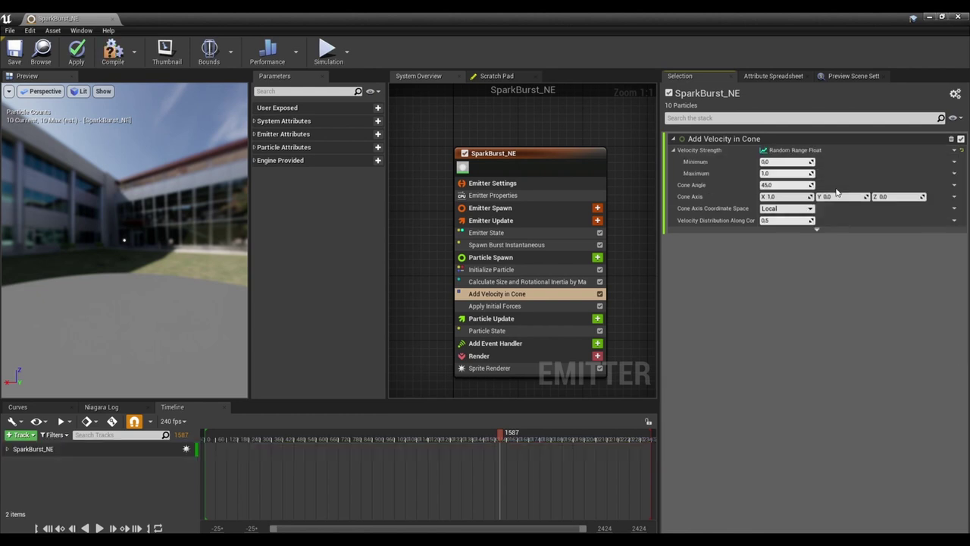
click(777, 162)
text(200)
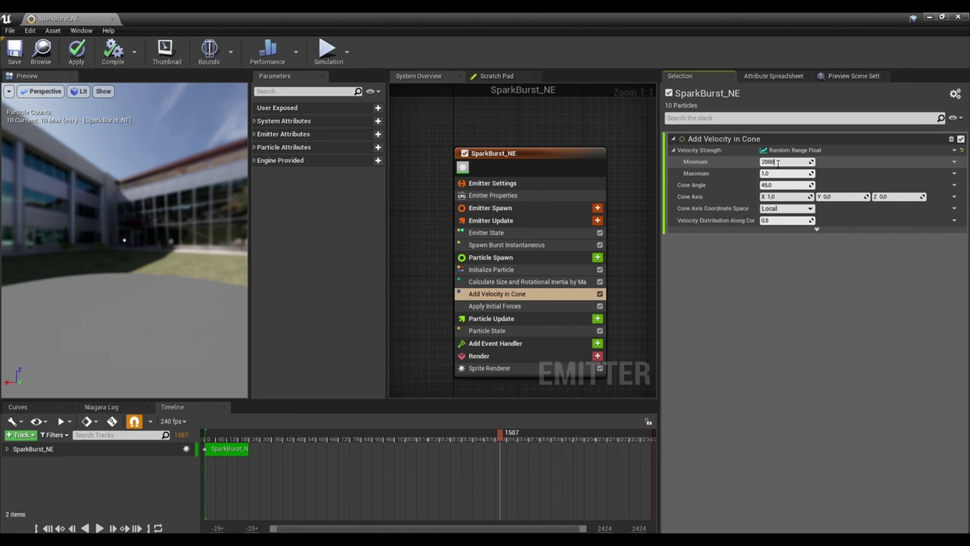
key(Tab)
text(2500)
key(Return)
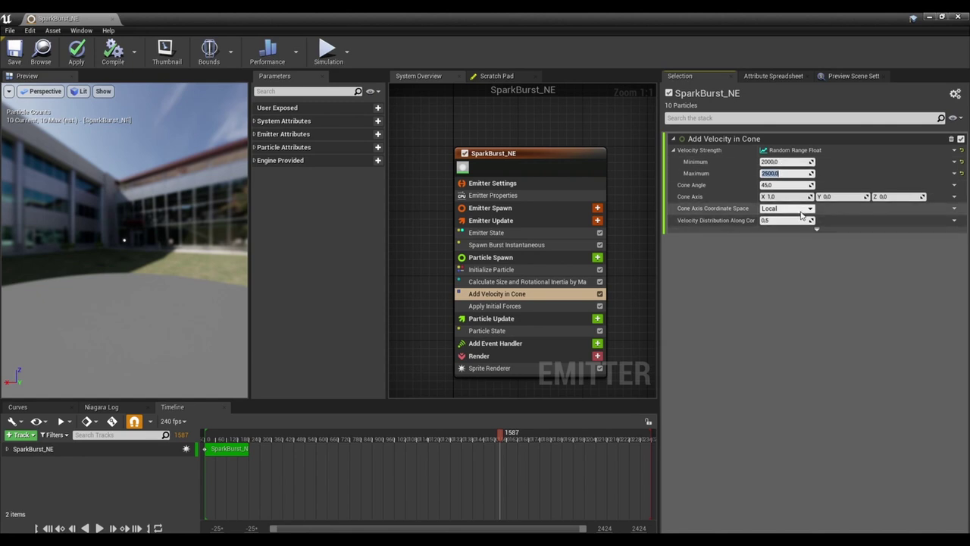
Set the velocity module's Cone Axis to X 0, Y 1, Z 0 and its Cone Angle to 15.
right_drag(159, 262, 160, 205)
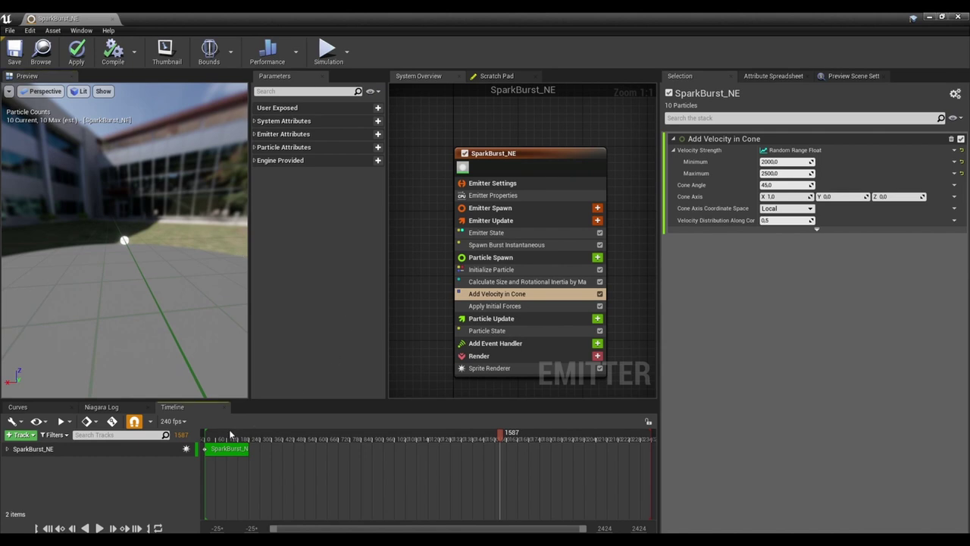
click(835, 196)
text(1)
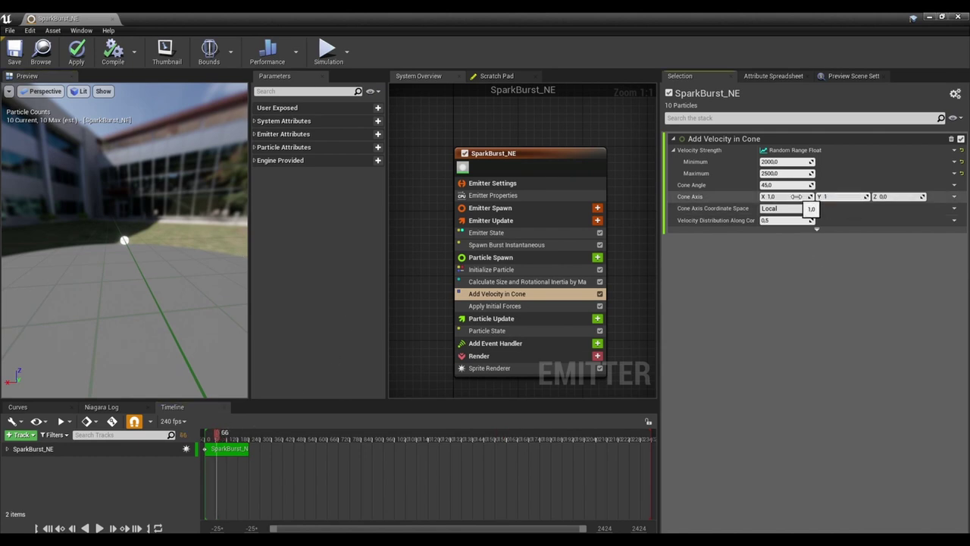
click(796, 196)
text(0)
key(Return)
click(781, 185)
text(1)
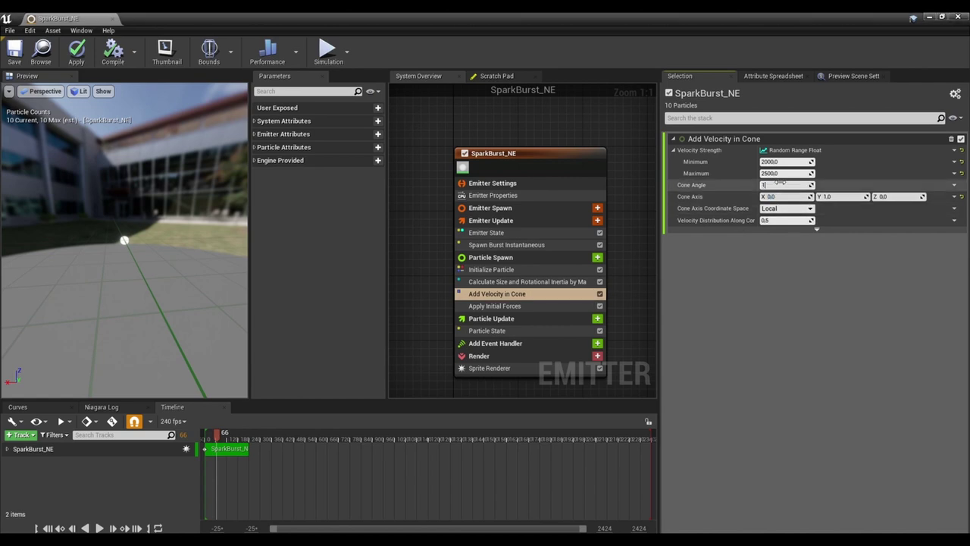
text(5)
key(Return)
In Initialize Particle, set Lifetime Mode to Random with Lifetime Min 0.3 and Lifetime Max 0.4.
click(530, 261)
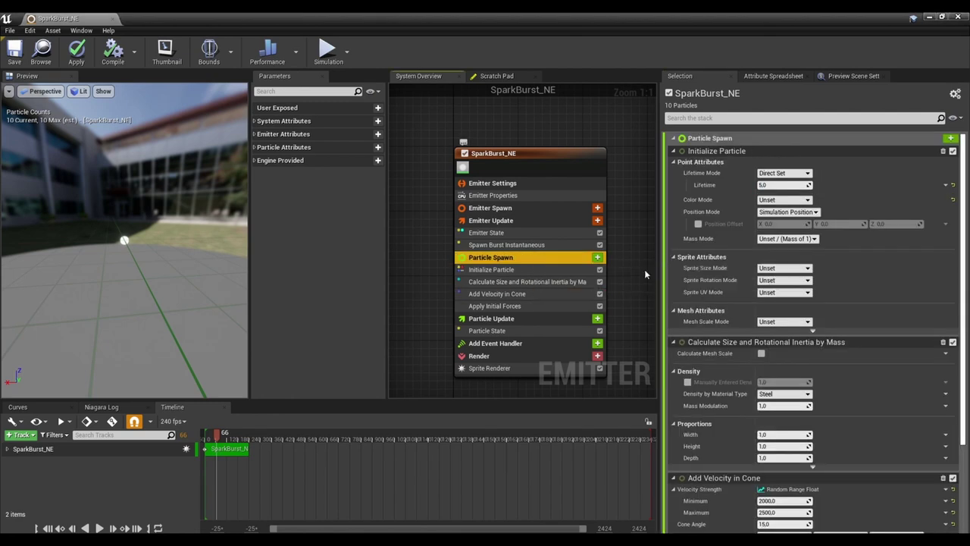
click(806, 173)
click(797, 194)
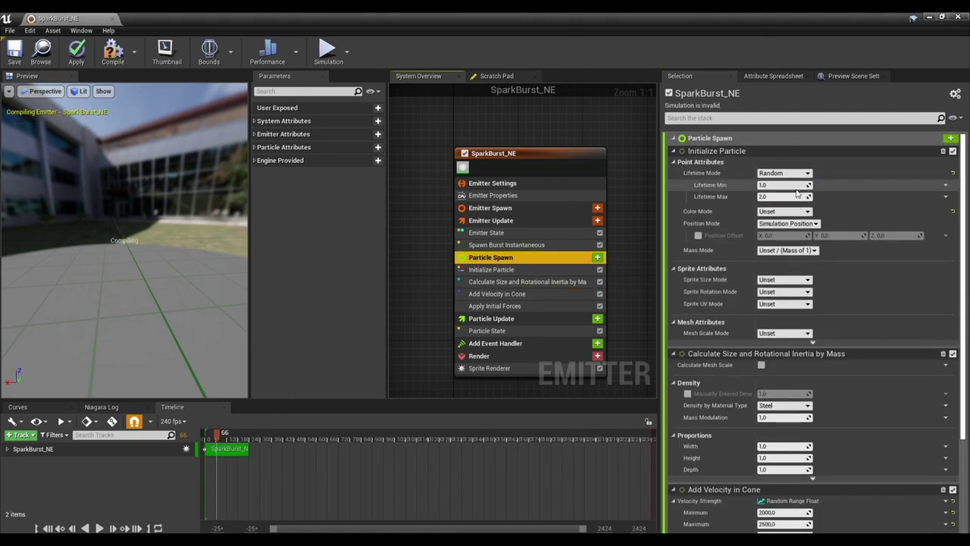
click(787, 186)
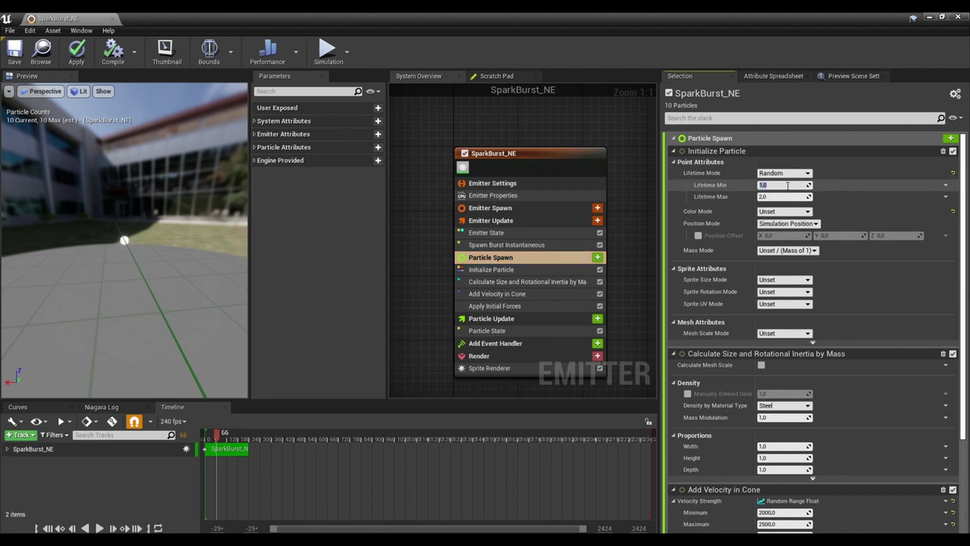
text(0,3)
key(Tab)
text(0,)
text(4)
key(Return)
Set the particles' Mass Mode to Random with Mass Min 2 and Mass Max 3.
click(796, 250)
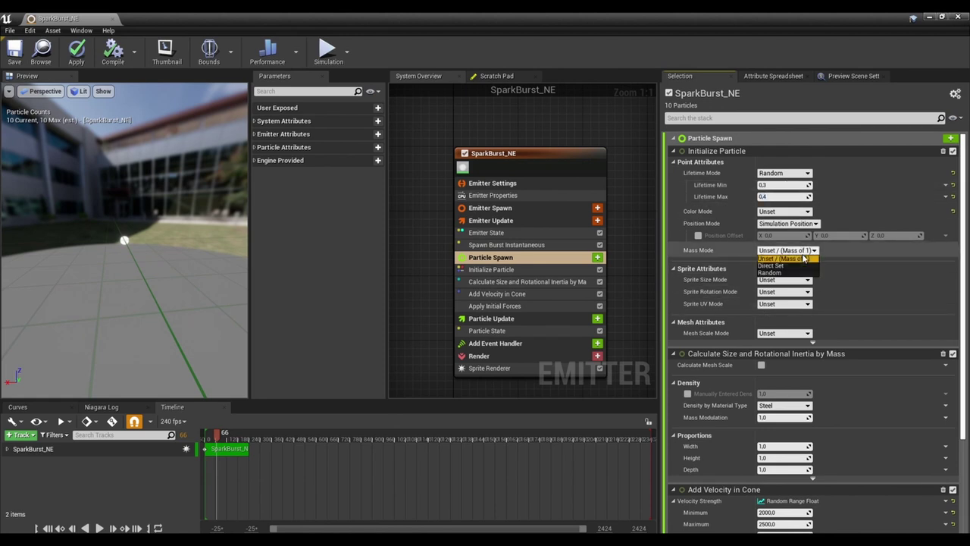
click(789, 272)
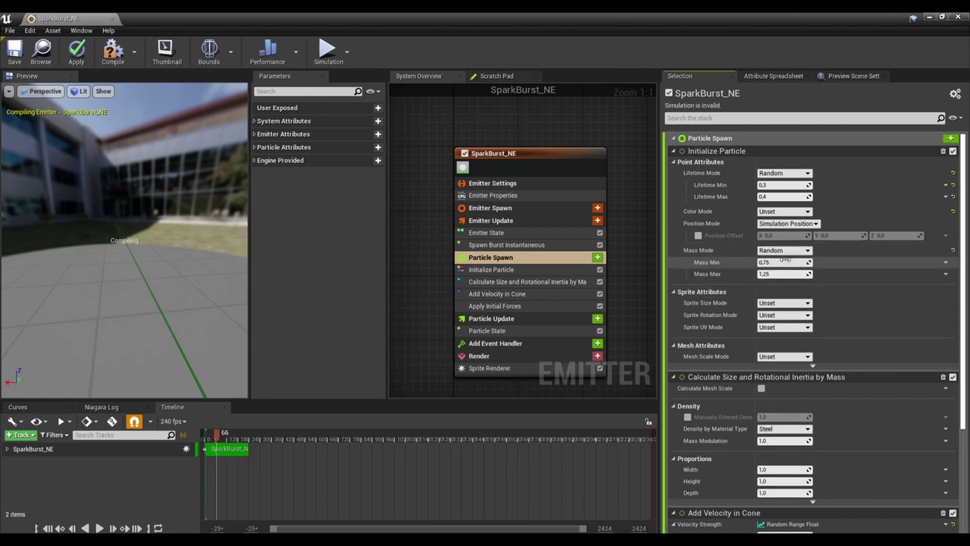
click(786, 263)
text(2)
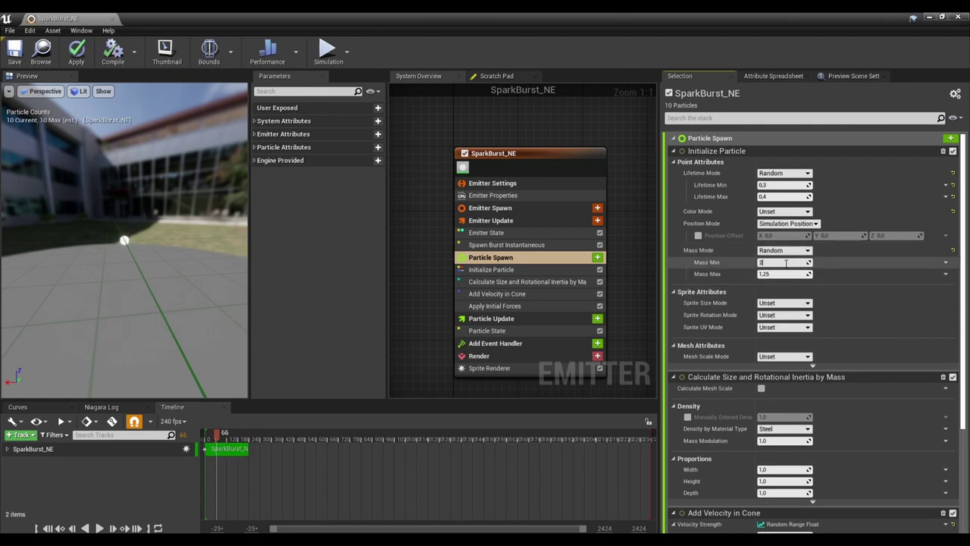
key(Tab)
text(3)
key(Return)
Set the Height proportion of the Calculate Size and Rotational Inertia by Mass module to 5.
click(551, 285)
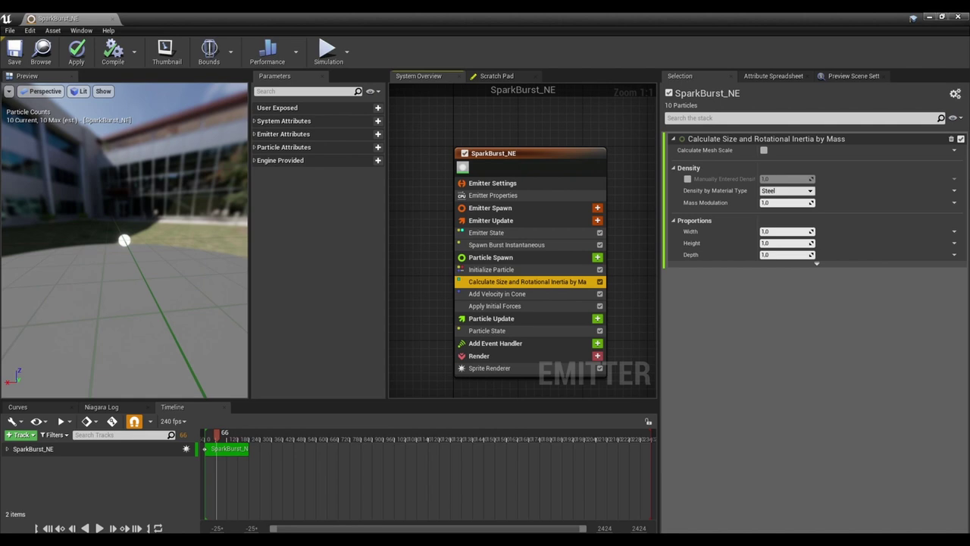
click(789, 243)
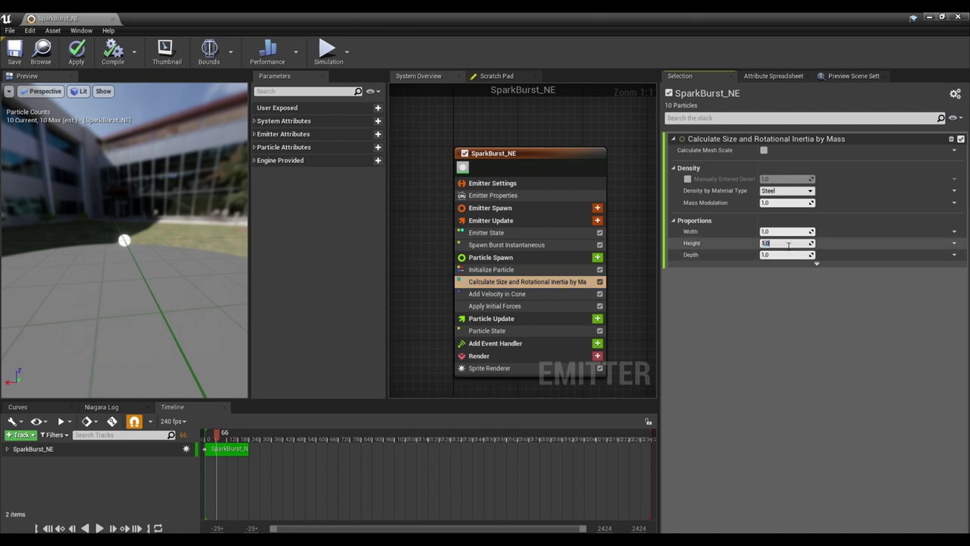
text(5)
key(Return)
drag(176, 267, 147, 265)
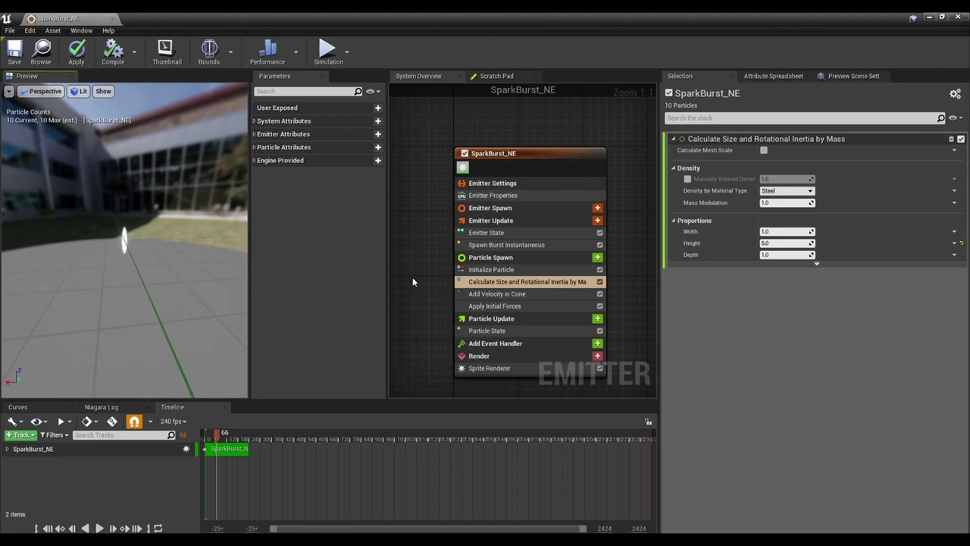
Add a Gravity Force module to Particle Update and fix its unmet dependency by adding the SolveForcesAndVelocity module.
right_drag(586, 341, 581, 316)
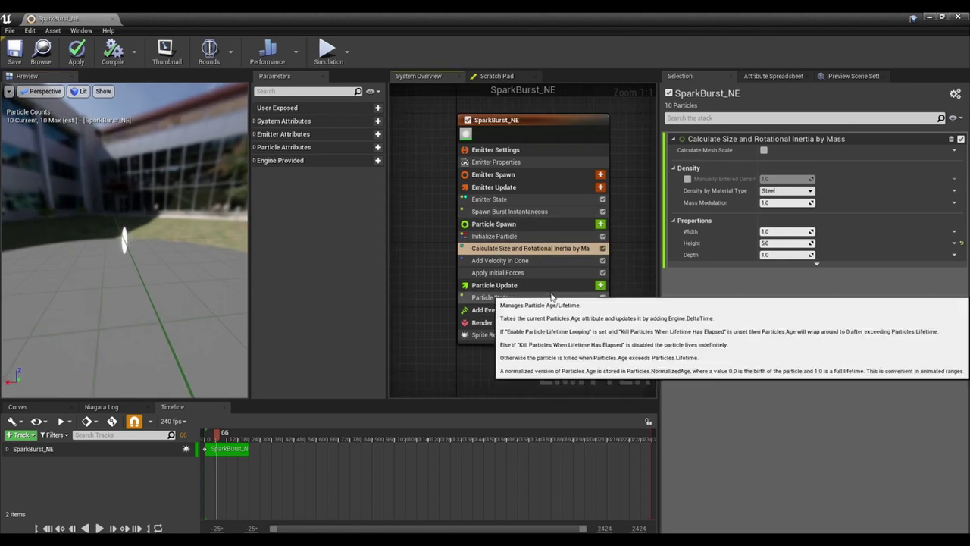
click(540, 288)
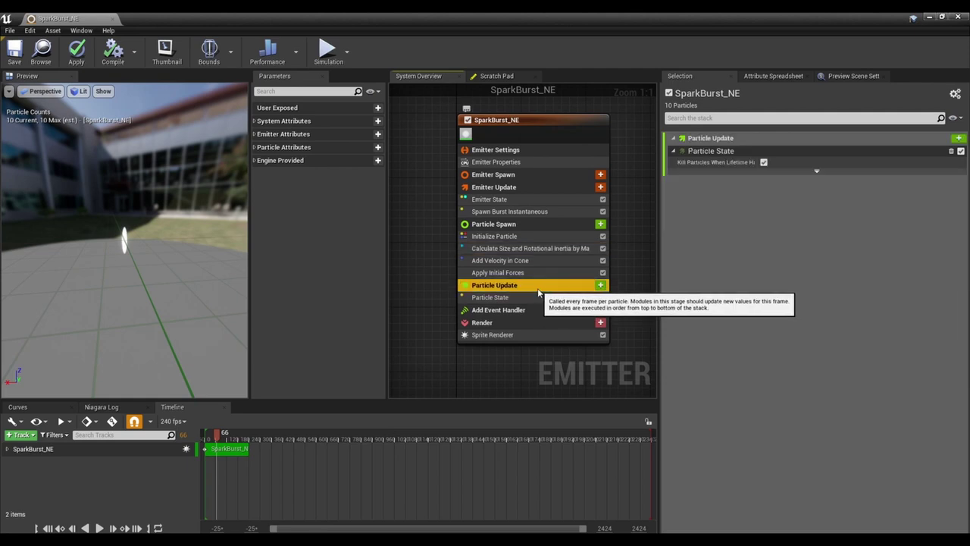
click(600, 285)
text(gravity)
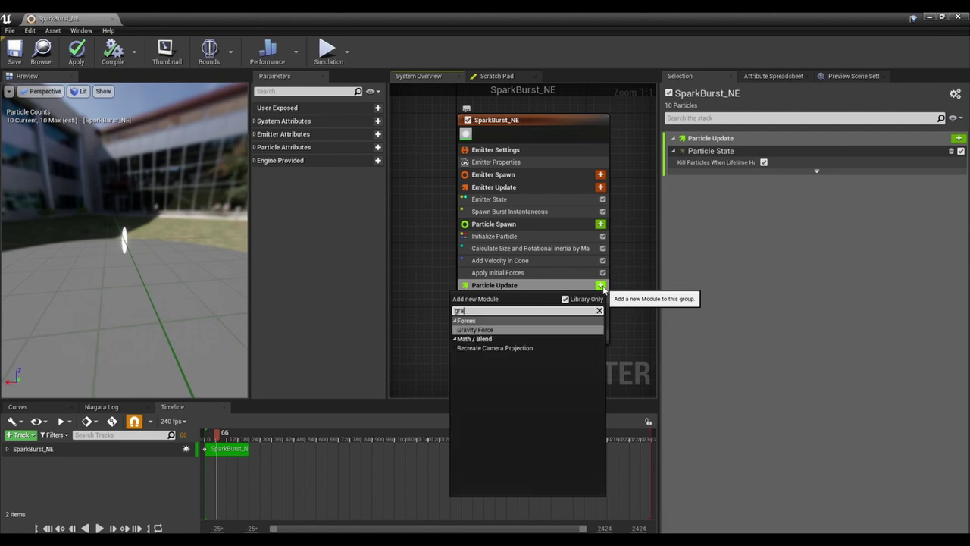
key(Return)
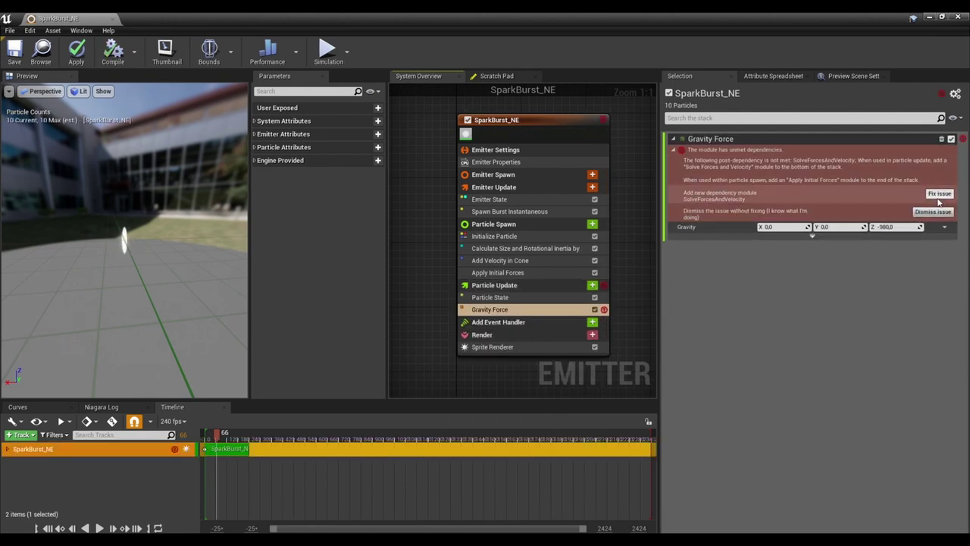
click(938, 195)
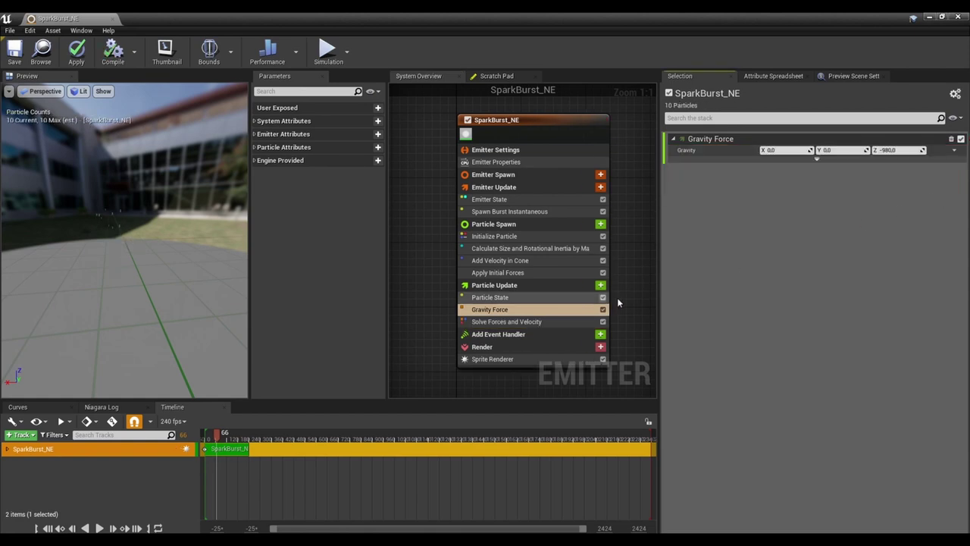
Add a Drag module to Particle Update and move it above Solve Forces and Velocity.
right_drag(622, 296, 604, 273)
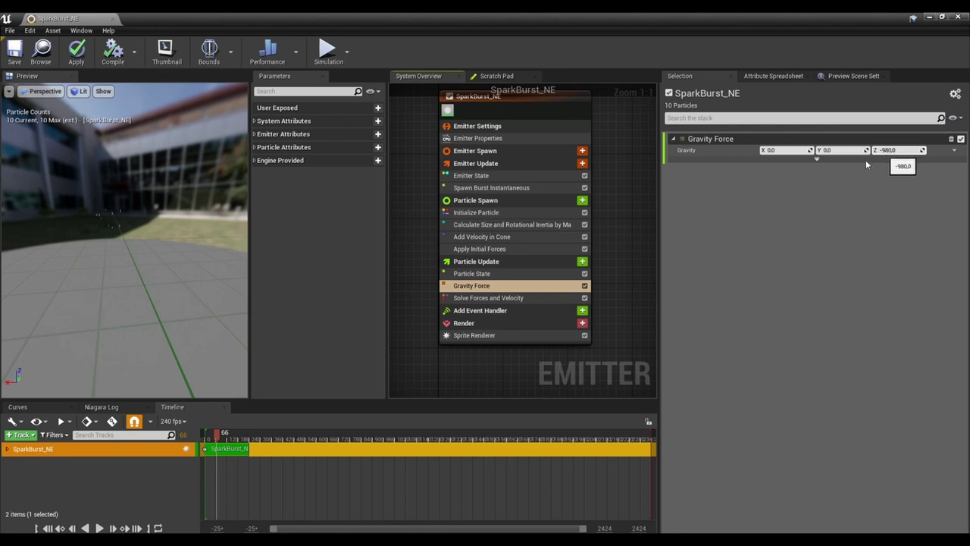
click(582, 261)
text(drag)
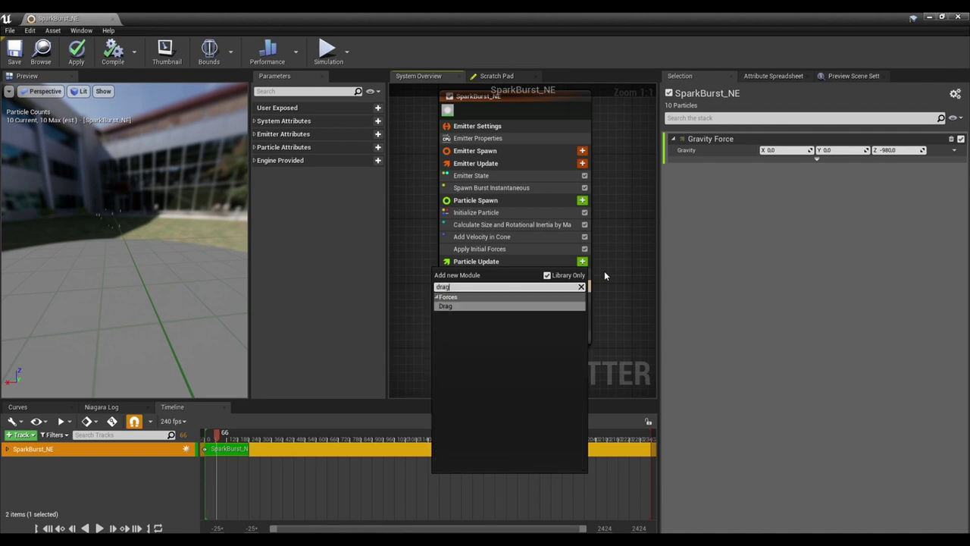
key(Return)
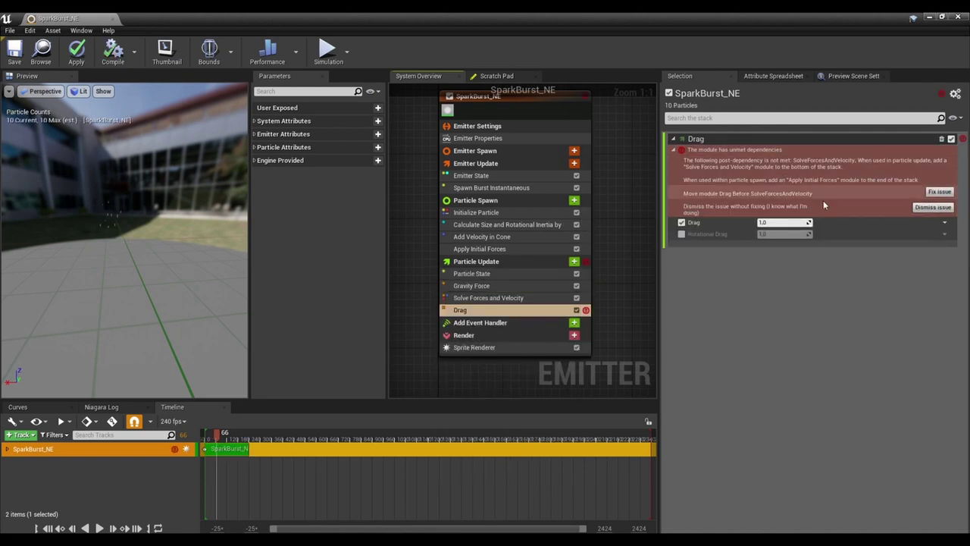
drag(483, 310, 489, 296)
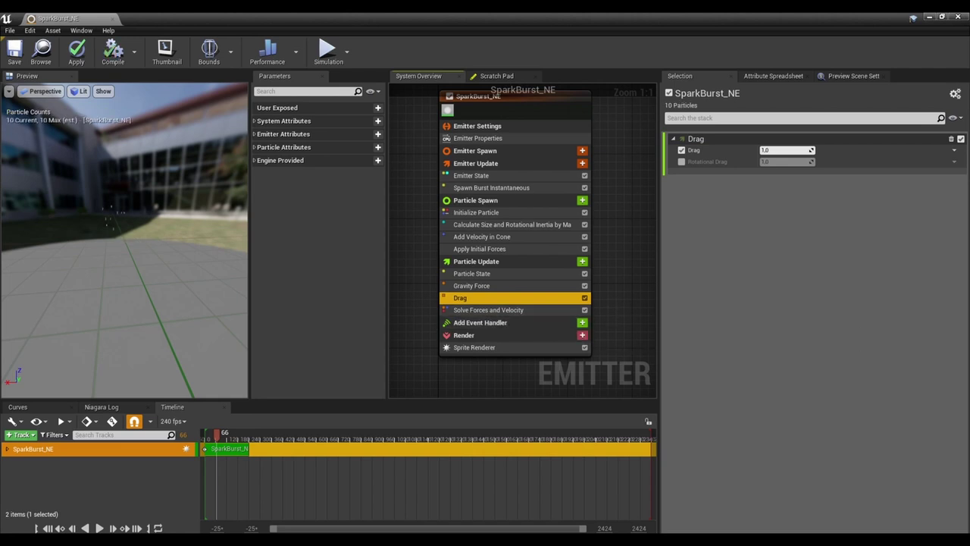
Add a Scale Sprite Size by Speed module to the Particle Update group.
click(582, 261)
text(s)
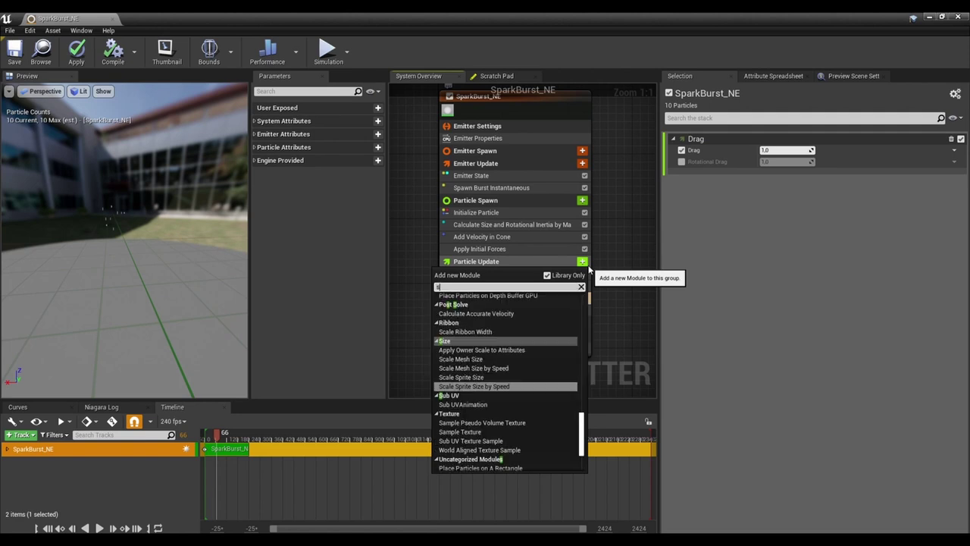
text(cale)
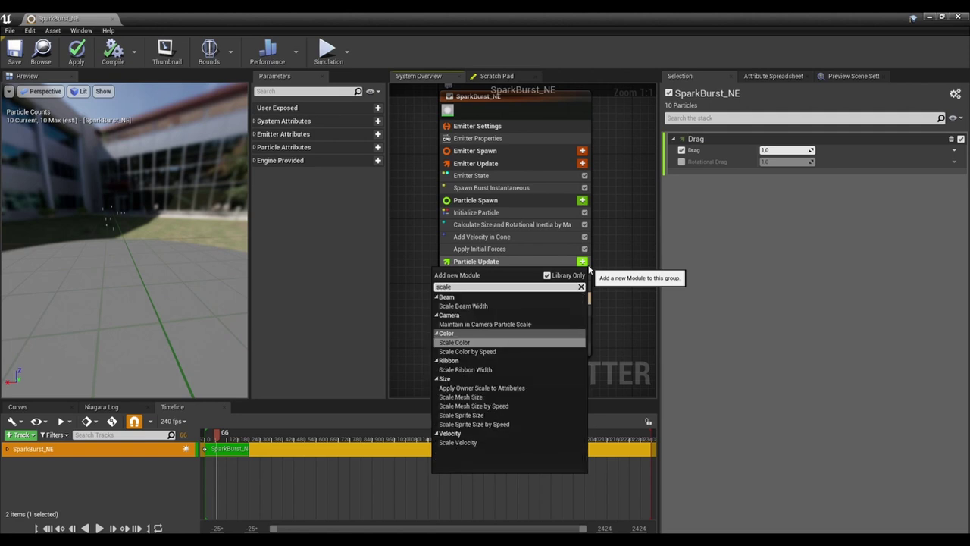
key(Down)
key(Down)
key(Down)
key(Down)
key(Down)
key(Down)
key(Down)
key(Down)
key(Down)
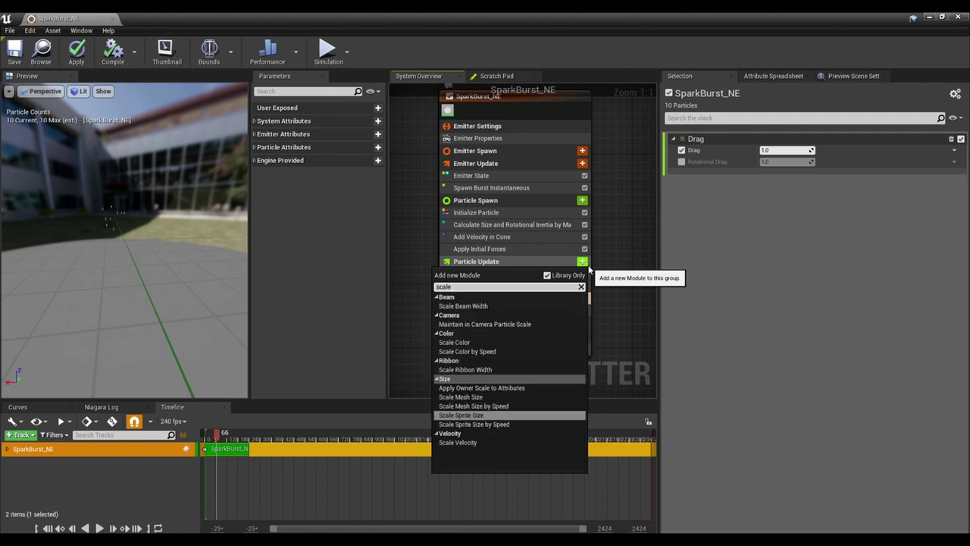
key(Return)
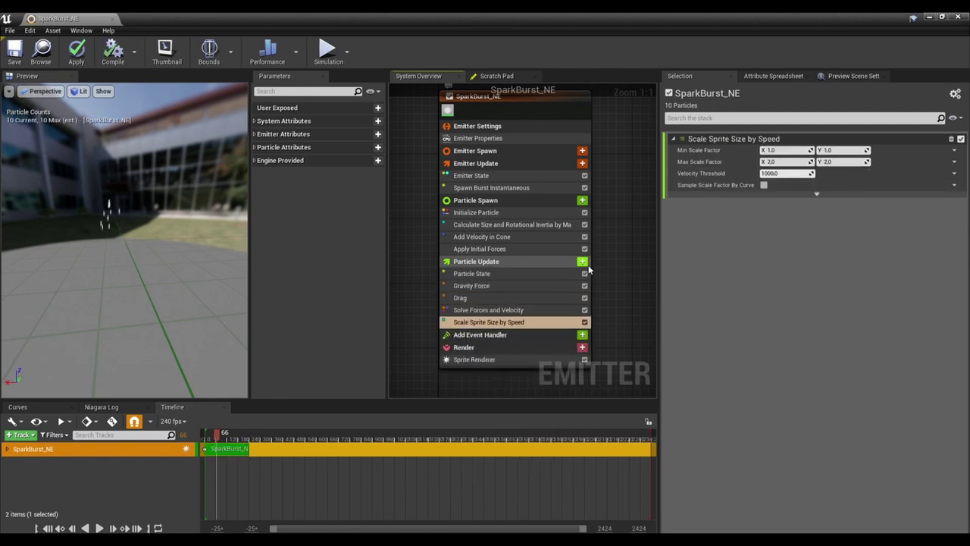
Set the sprite scaling module's Max Scale Factor X to 1 and its Min Scale Factor Y to 2.
click(797, 161)
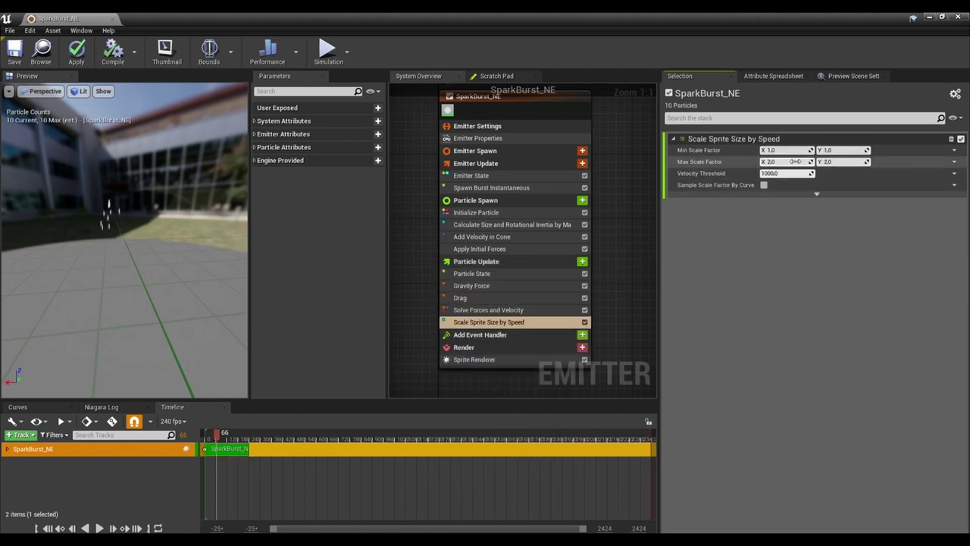
text(1)
key(Return)
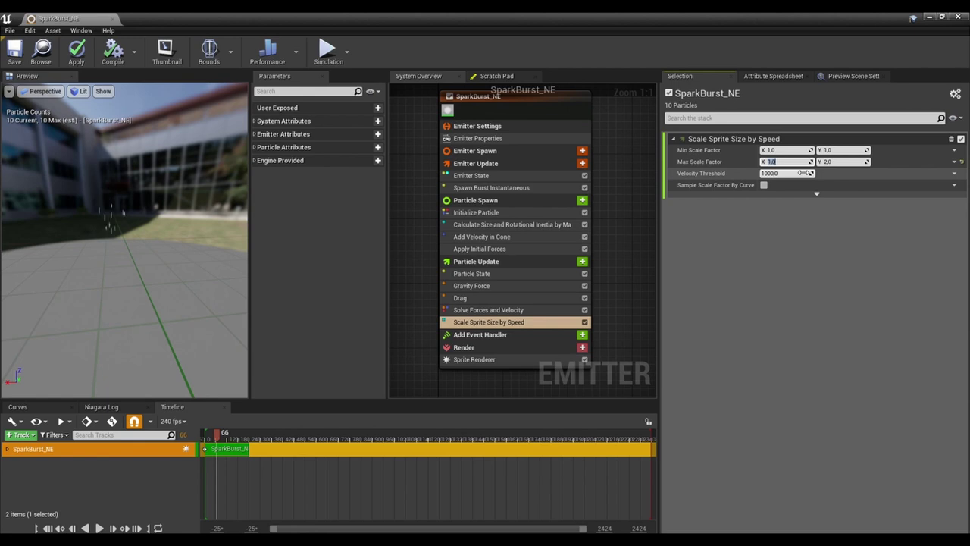
click(843, 150)
text(2)
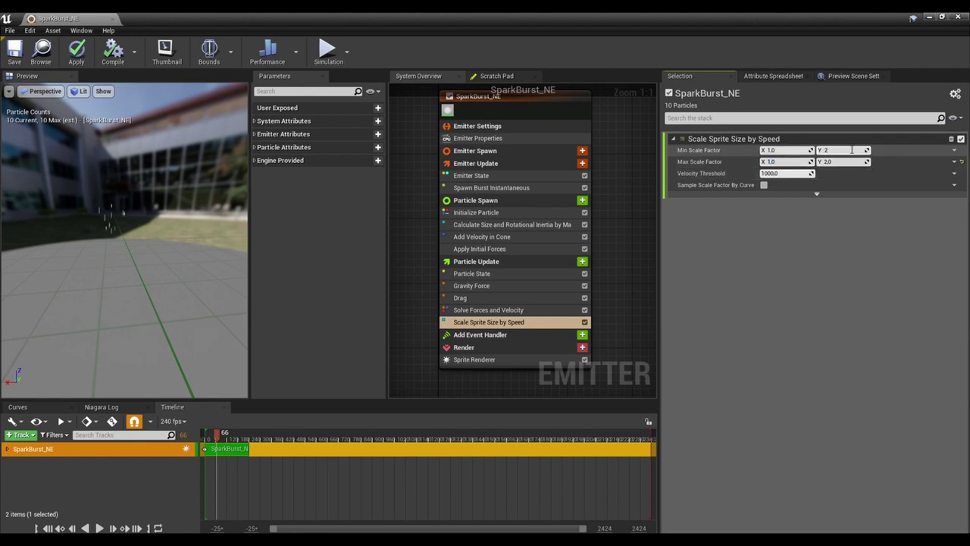
key(Return)
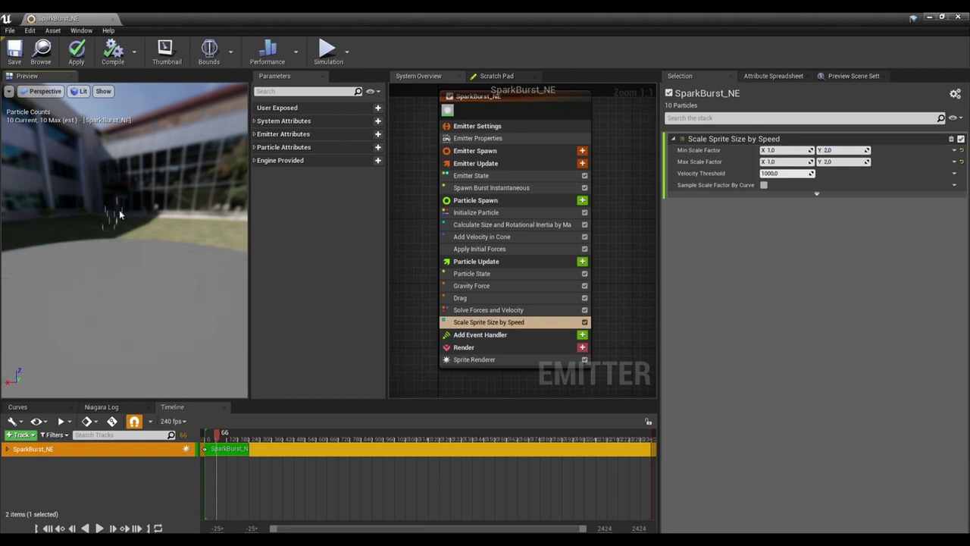
Set the sprite scaling module's Velocity Threshold to 2000 and enable Sample Scale Factor By Curve.
drag(119, 210, 154, 220)
click(786, 174)
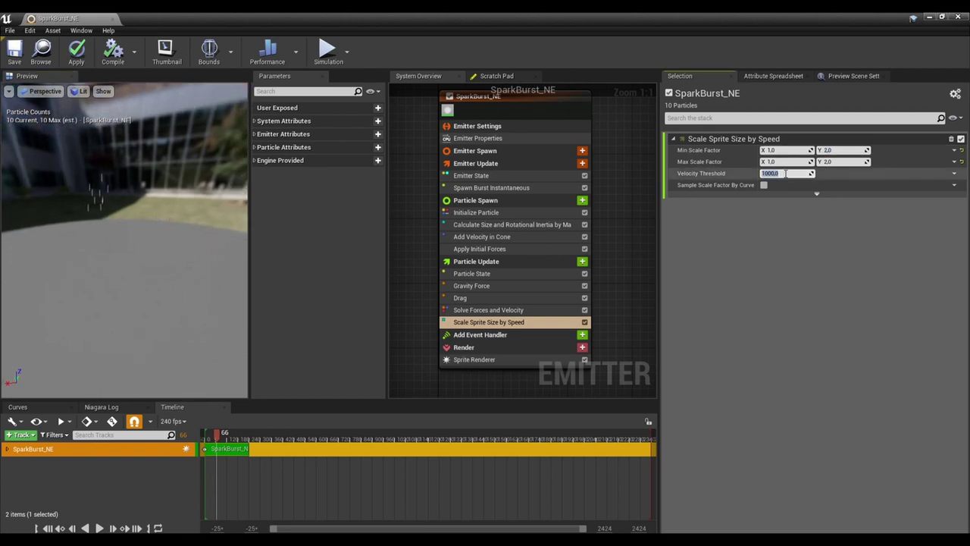
text(2000)
key(Return)
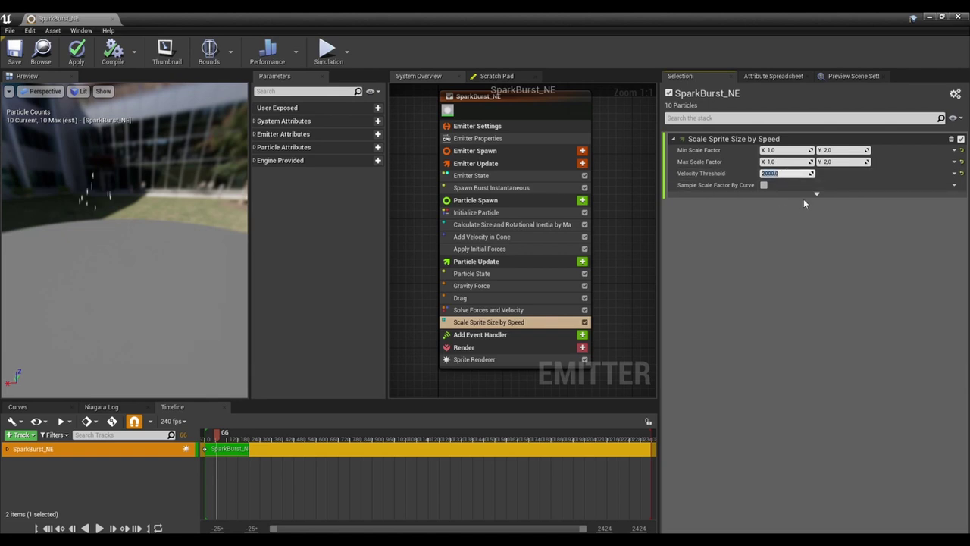
click(764, 184)
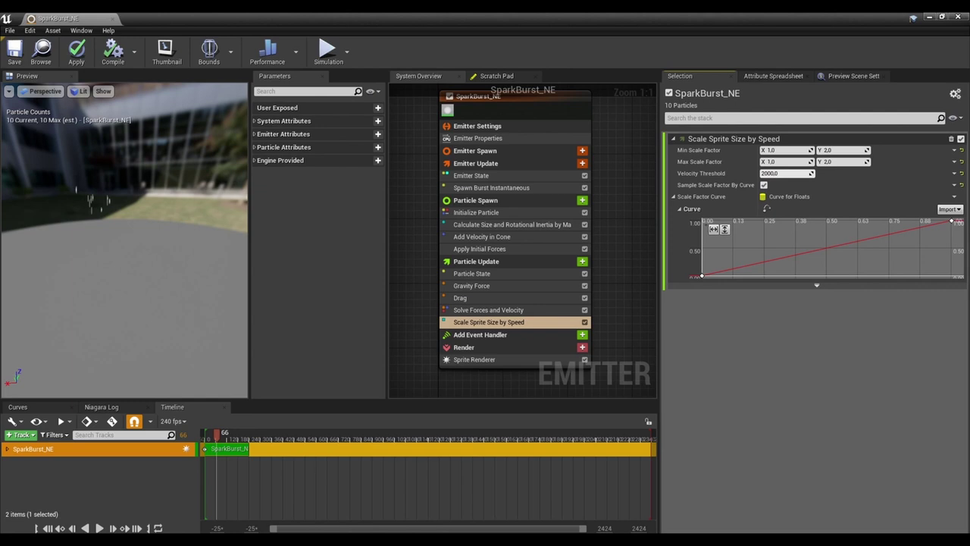
Add a Scale Color module to the Particle Update group.
right_drag(622, 325, 634, 291)
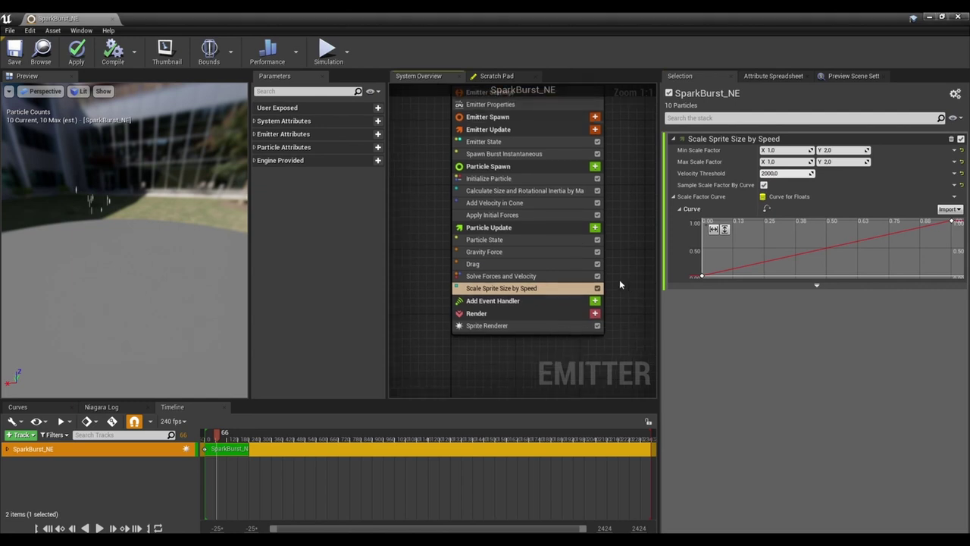
click(596, 230)
text(scale)
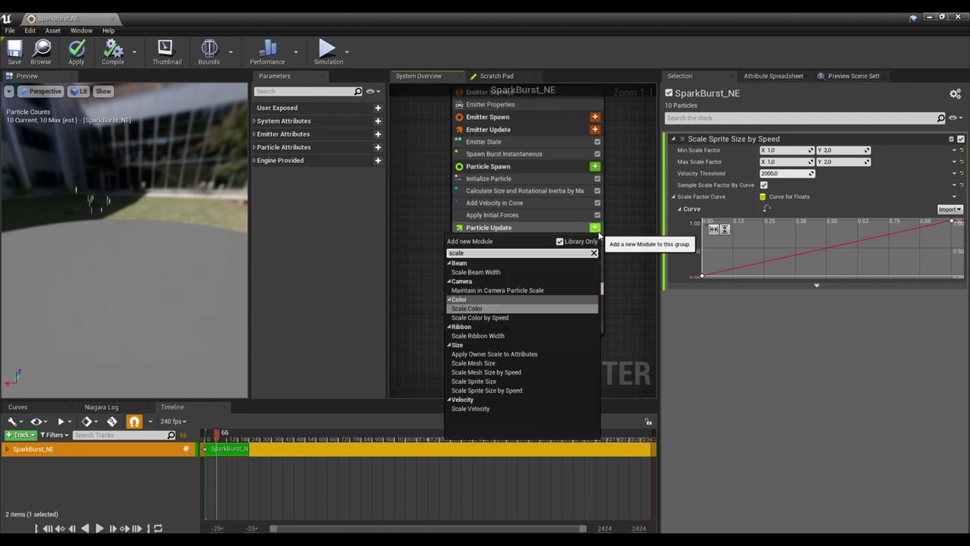
key(Return)
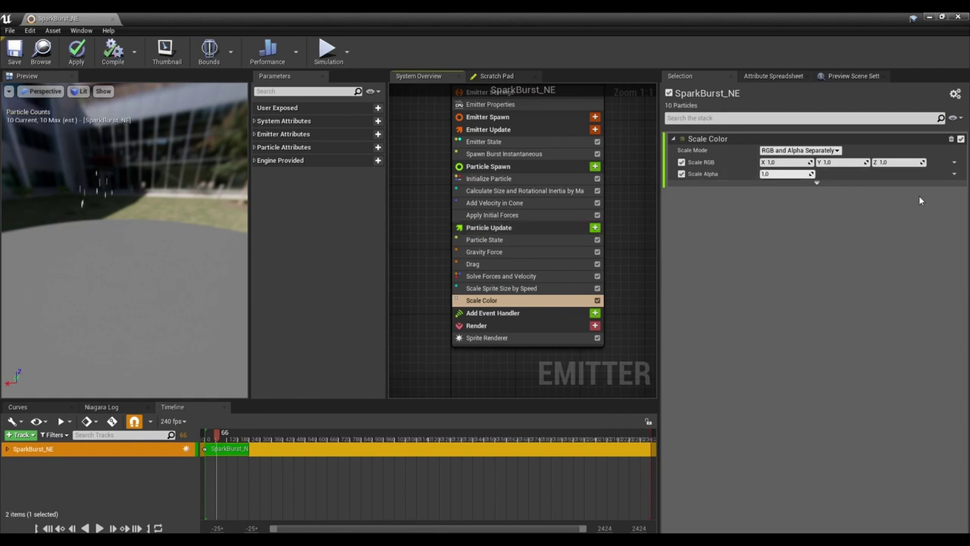
Drive the Scale Color module's Scale RGB with a Make Vector from Linear Color RGB dynamic input.
click(954, 162)
text(co)
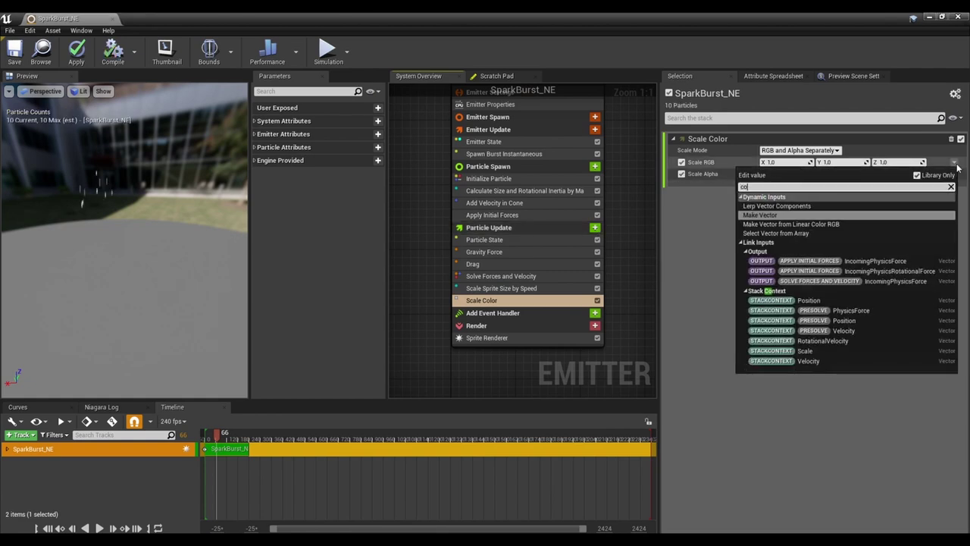
text(lo)
key(Return)
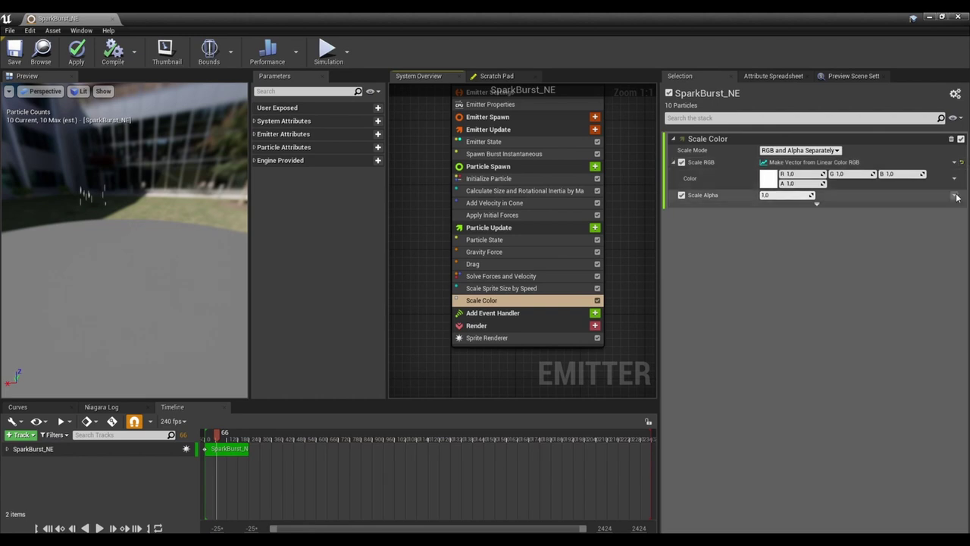
Drive the Scale Color module's Scale Alpha with a Float from Curve dynamic input.
click(954, 195)
text(curve)
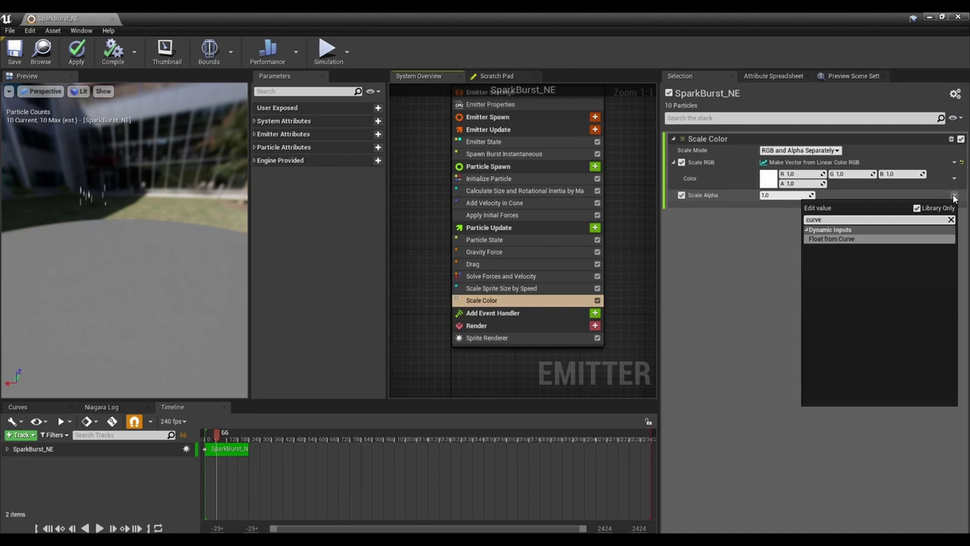
key(Return)
drag(236, 220, 178, 211)
Set the Sprite Renderer's Alignment to Velocity Aligned.
click(507, 341)
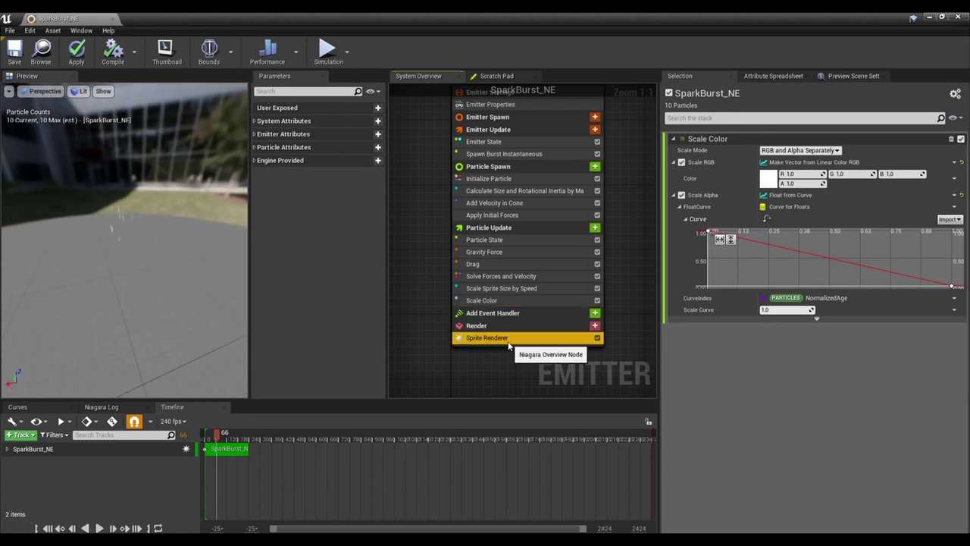
click(789, 229)
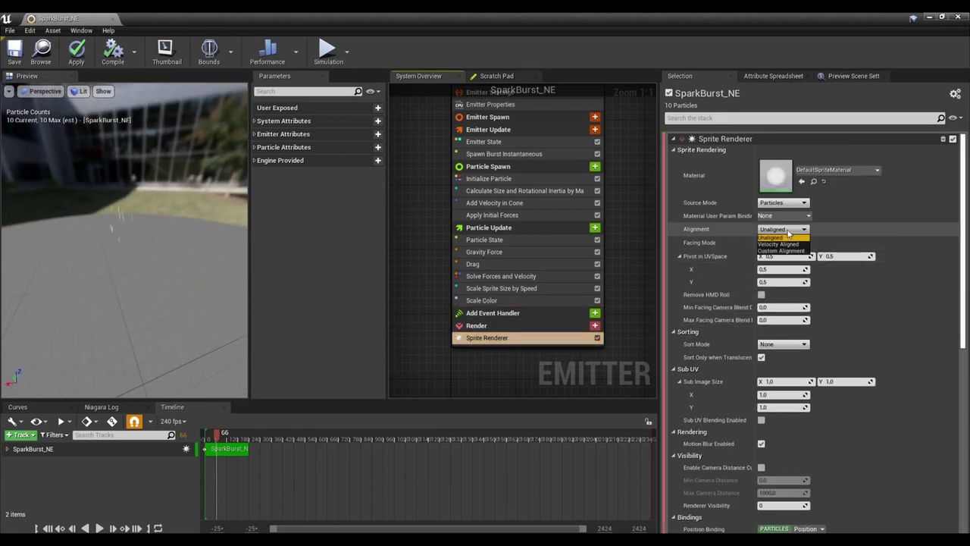
click(779, 244)
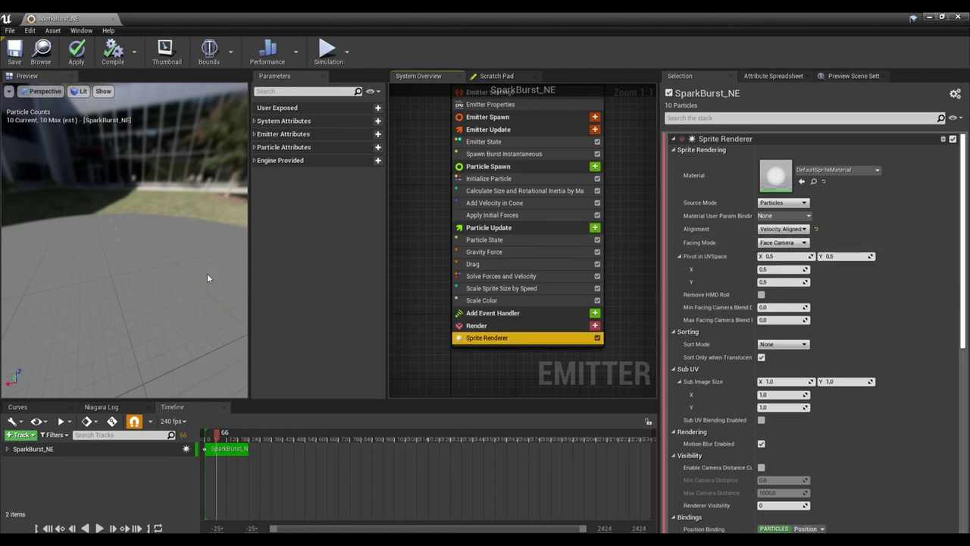
Replay the spark burst simulation in the preview and examine the sprites' orientation from different angles.
drag(207, 273, 198, 270)
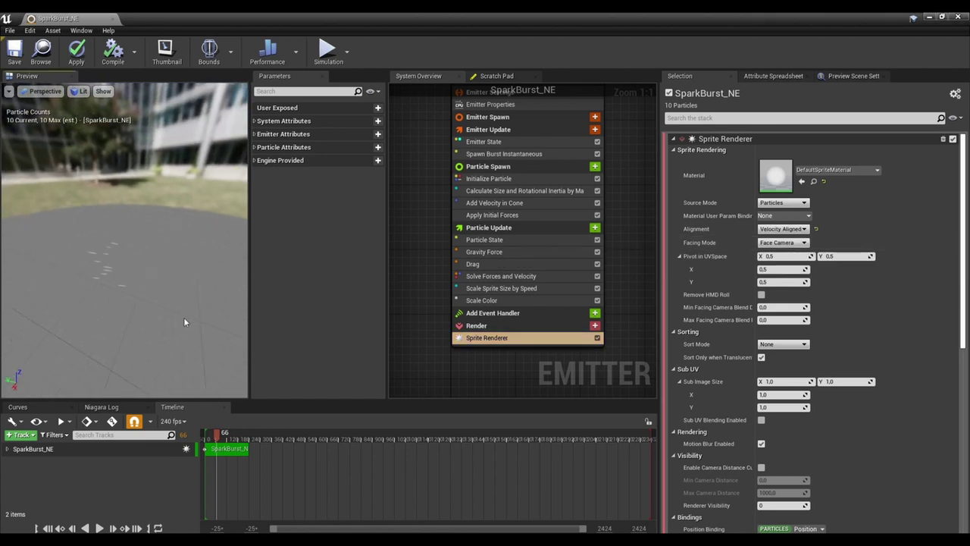
drag(215, 437, 207, 438)
click(102, 529)
drag(122, 315, 167, 305)
drag(228, 440, 217, 437)
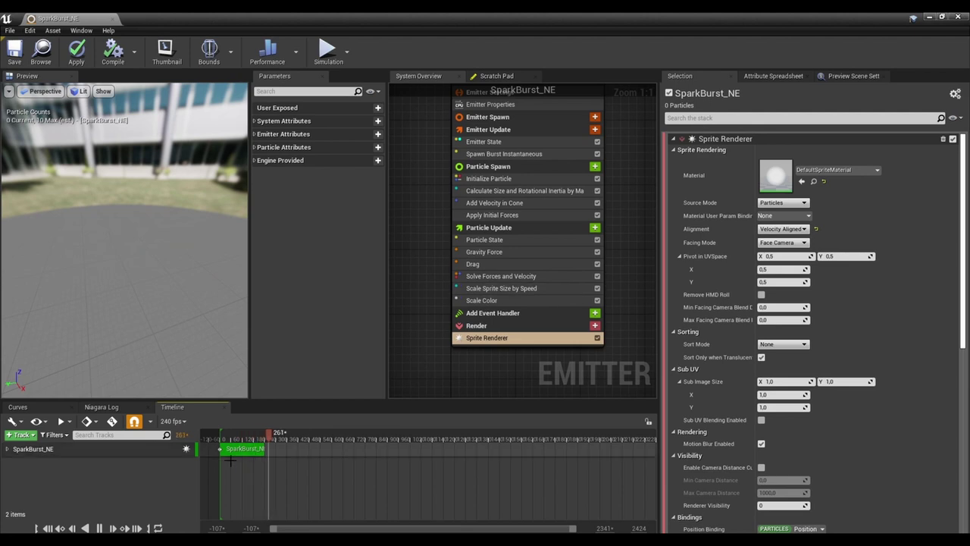
click(211, 437)
drag(147, 287, 144, 305)
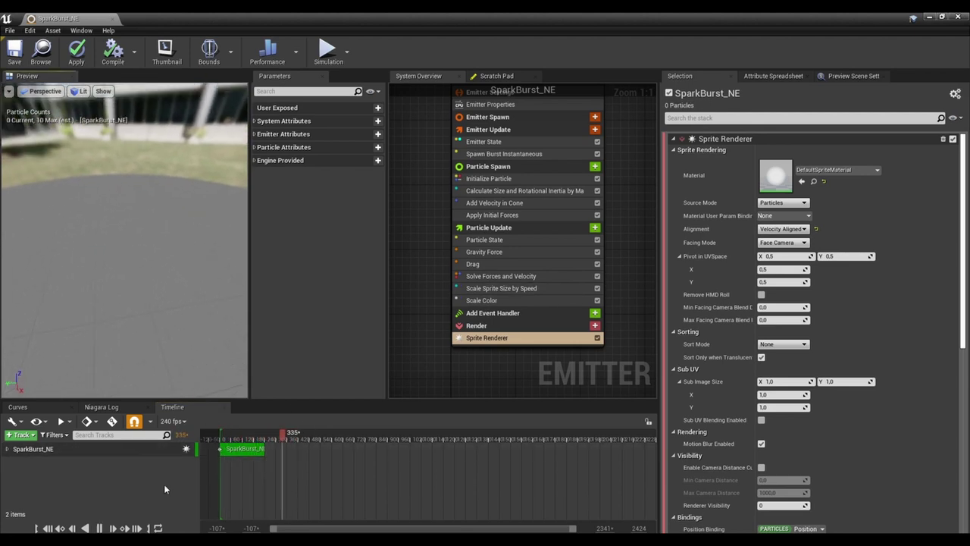
click(100, 529)
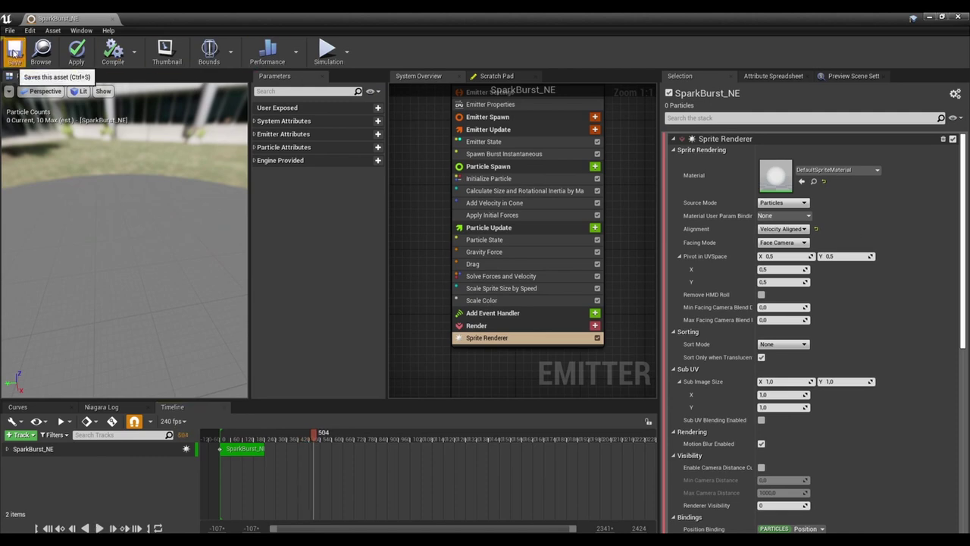
Save the SparkBurst_NE emitter and return to the RBW folder in the level editor.
click(14, 51)
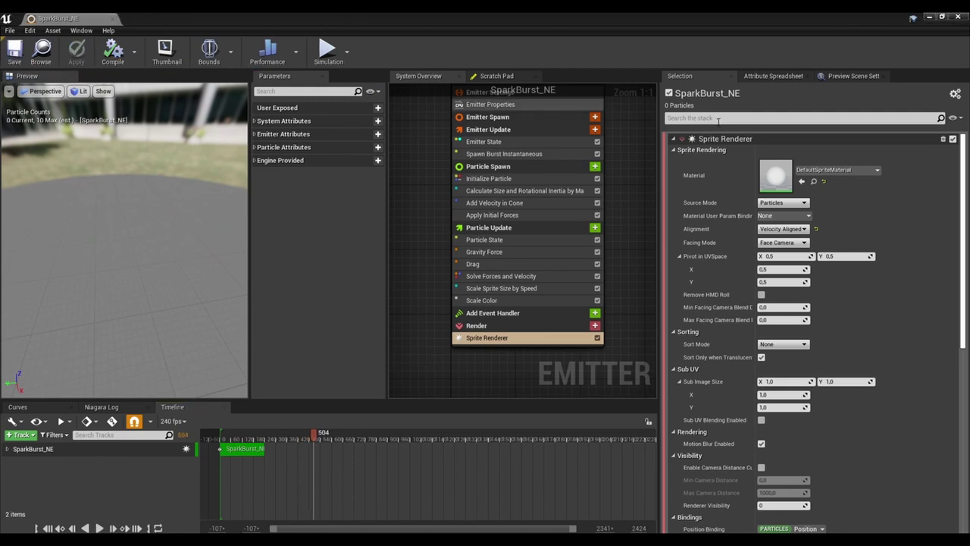
click(930, 18)
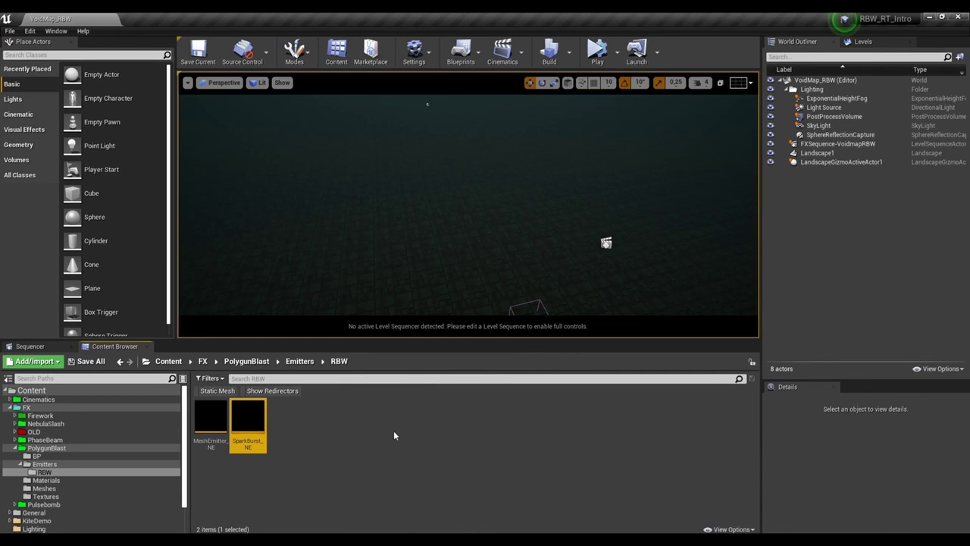
click(326, 429)
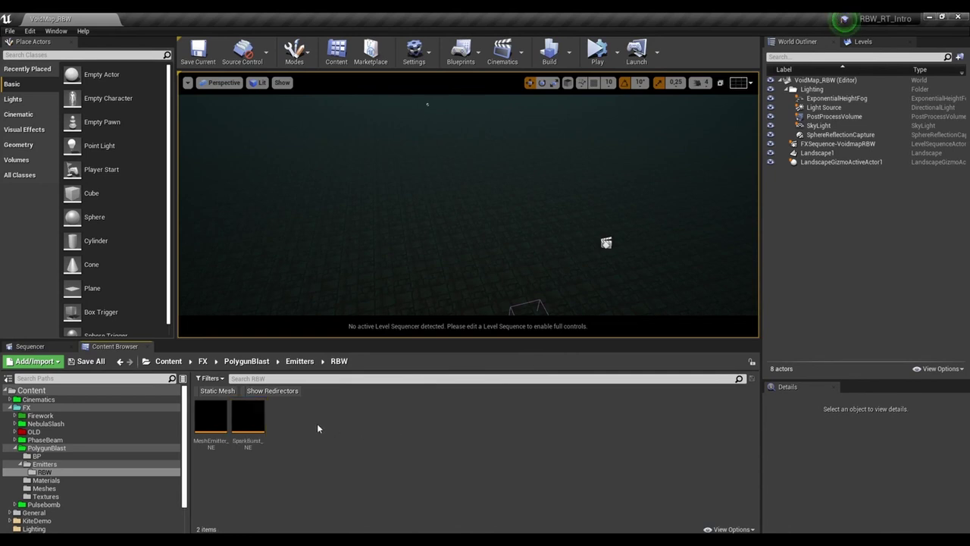
Create a Niagara Emitter in the RBW folder from the Empty template and name it Flash_NE.
right_click(301, 418)
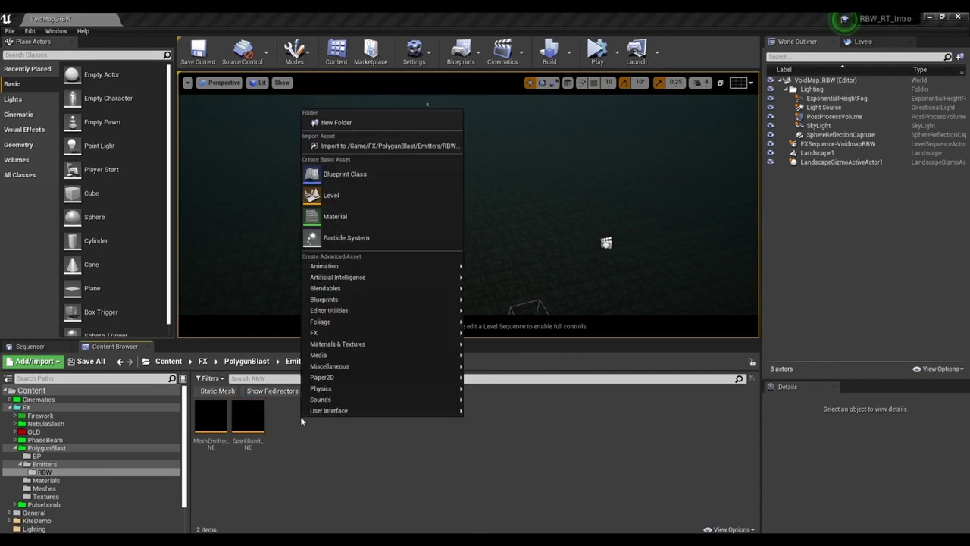
mouse_move(383, 335)
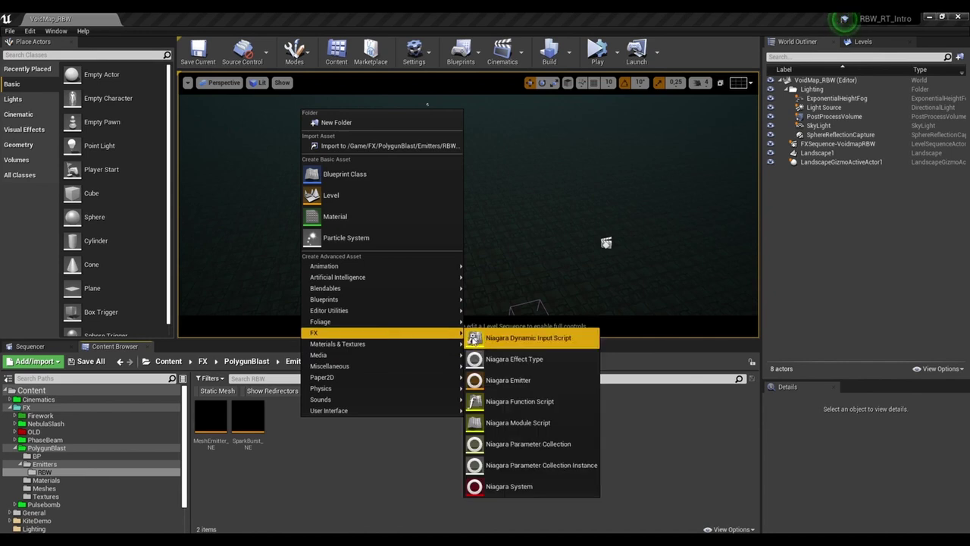
click(556, 386)
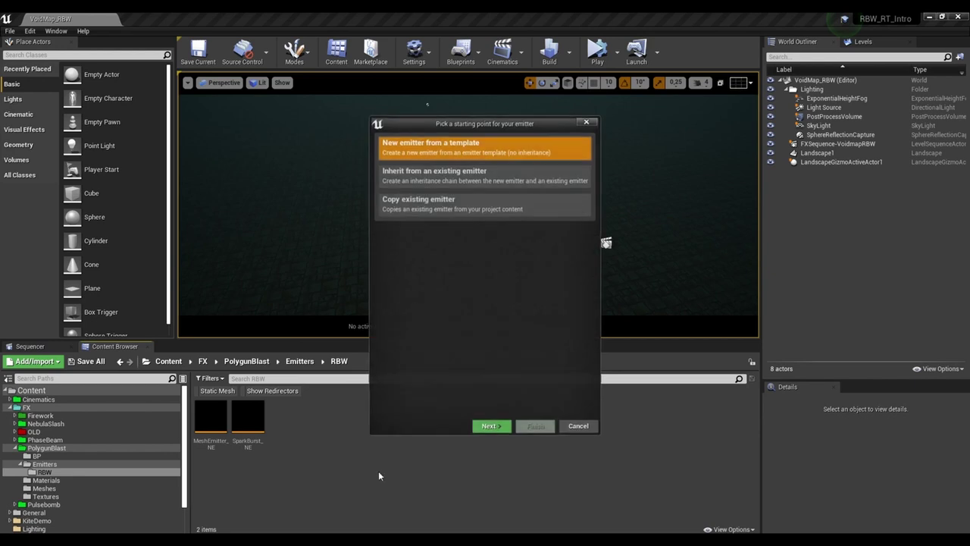
click(488, 426)
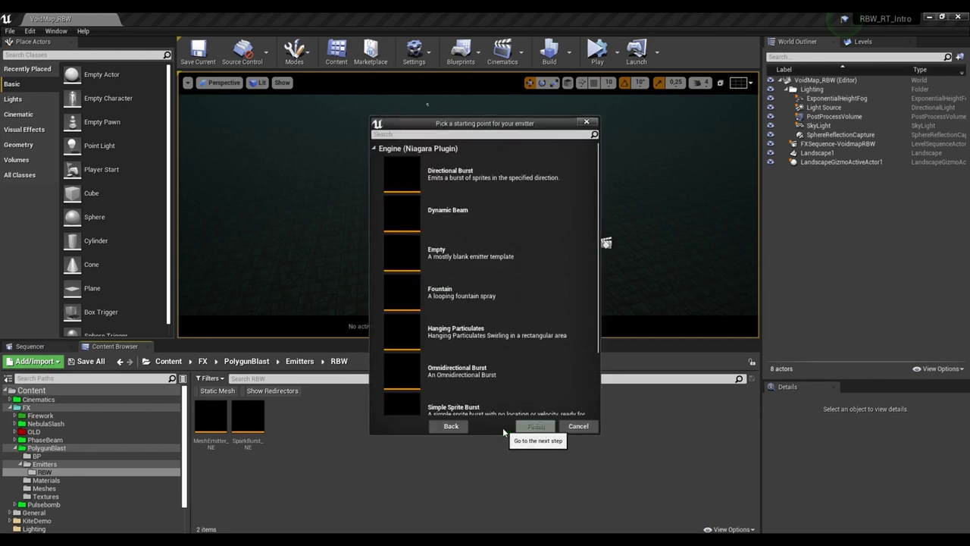
click(476, 241)
click(535, 426)
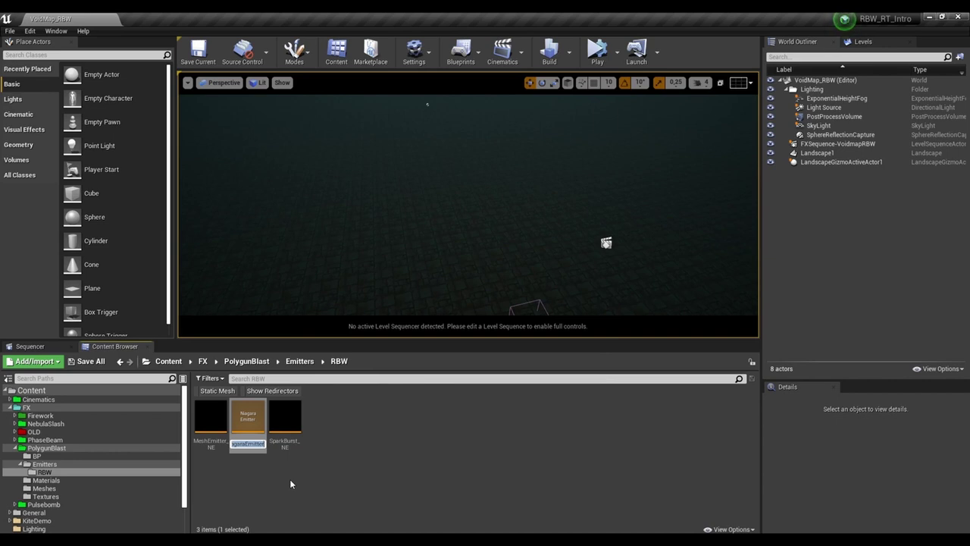
text(Flash_NE)
key(Return)
click(269, 469)
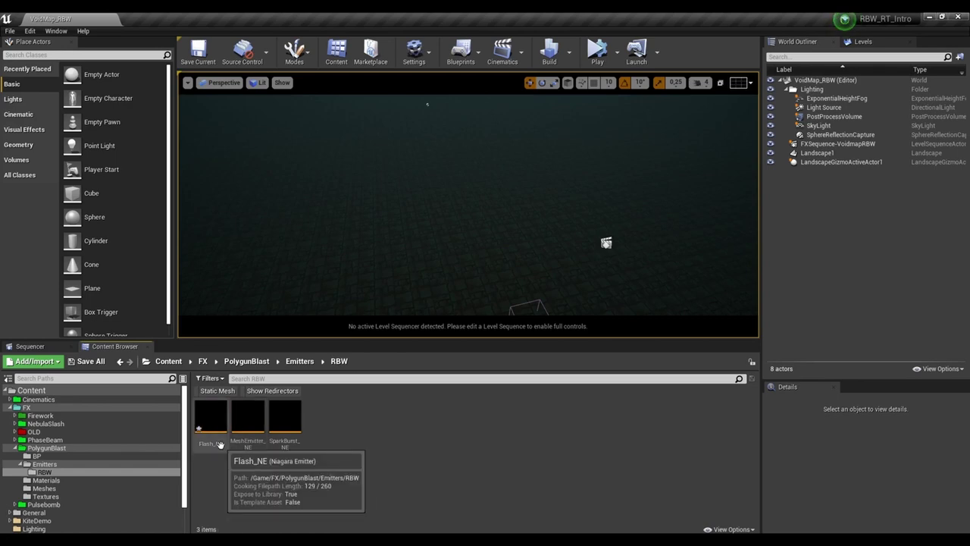
Open the Flash_NE emitter for editing and save it.
double_click(219, 443)
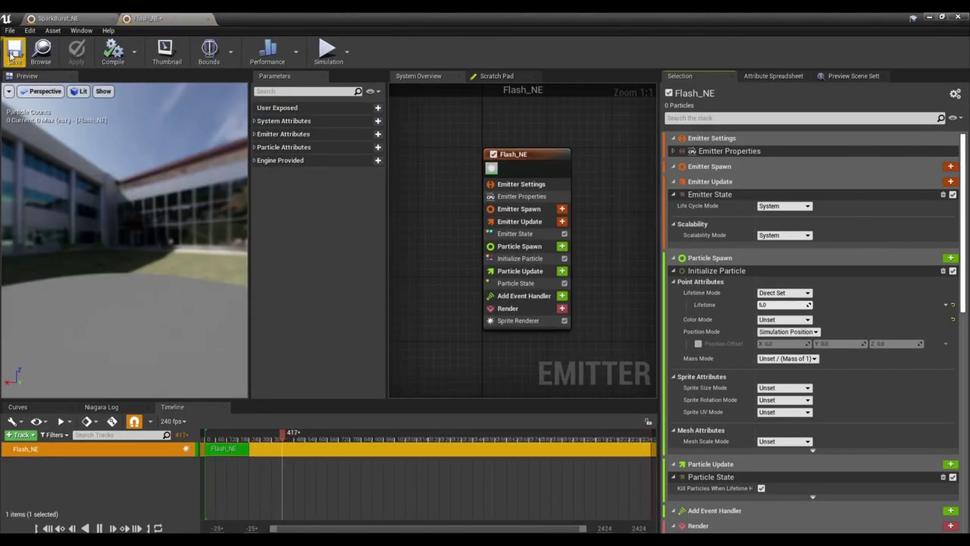
click(14, 52)
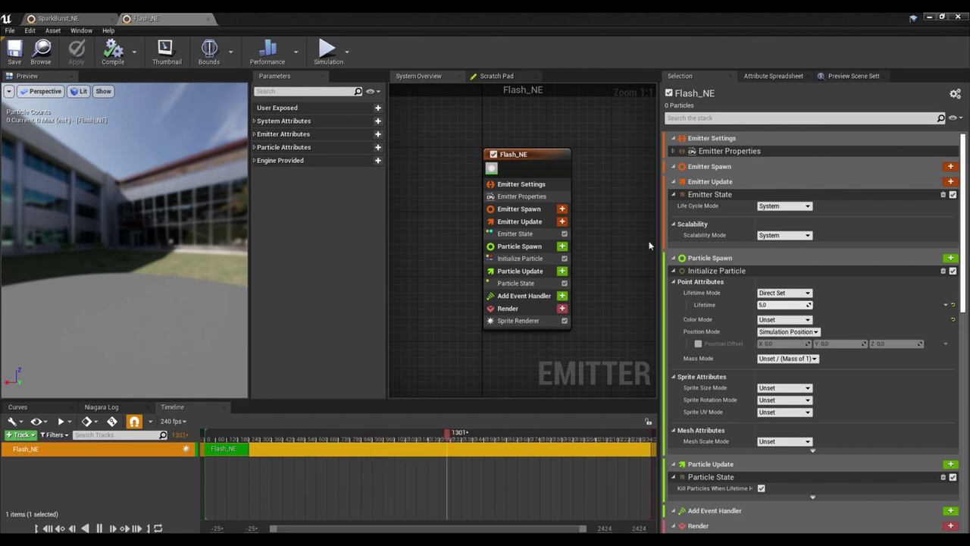
right_drag(597, 237, 580, 238)
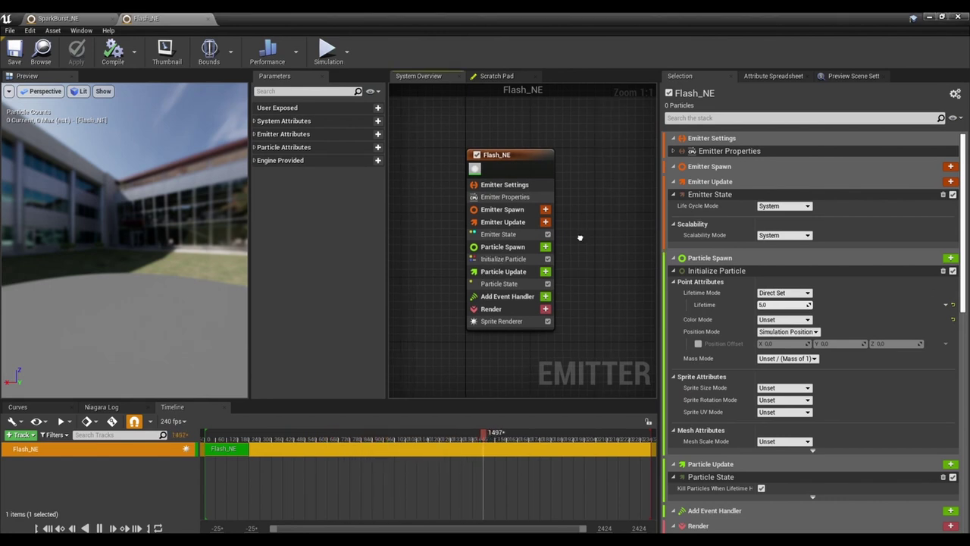
Add a Spawn Burst Instantaneous module to Flash_NE's Emitter Update group with a Spawn Count of 1.
click(505, 185)
click(505, 196)
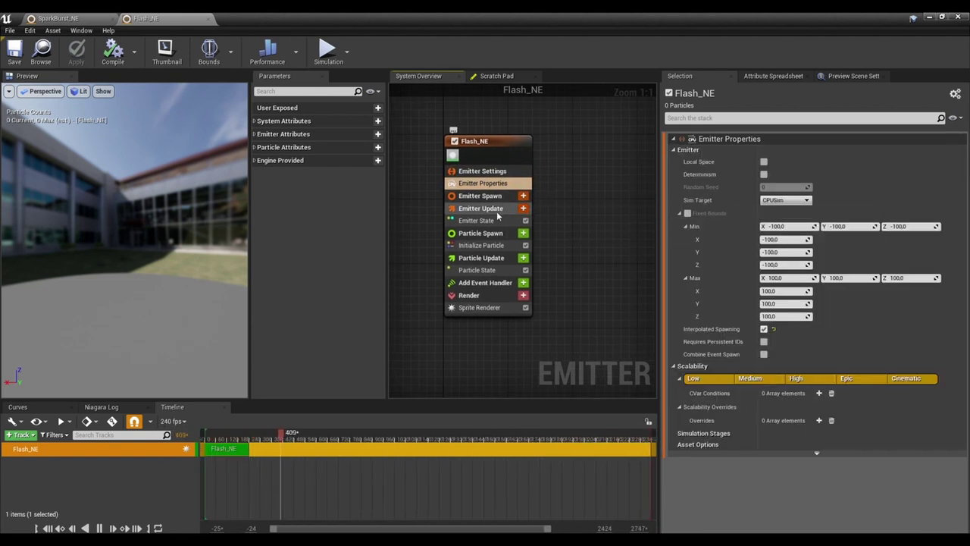
click(523, 208)
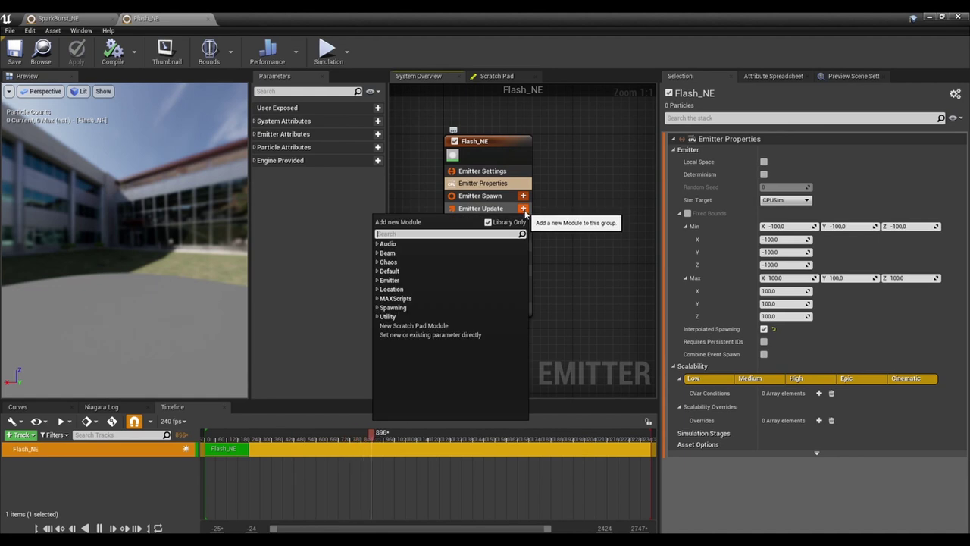
text(bur)
key(Return)
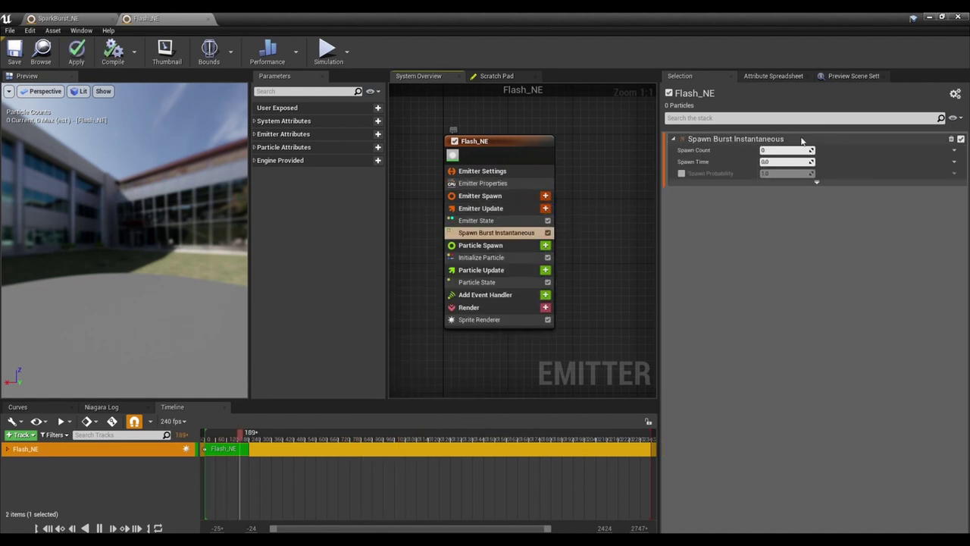
click(783, 151)
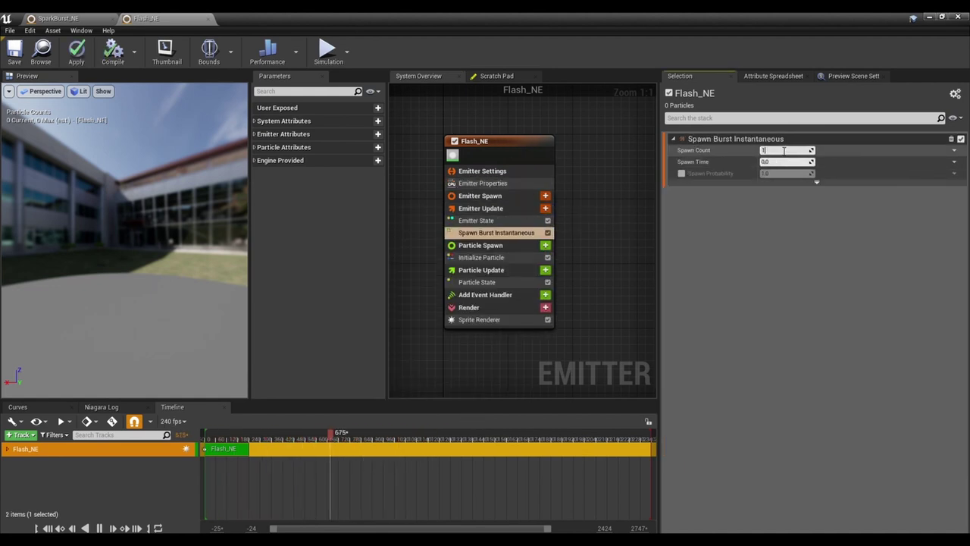
text(1)
key(Return)
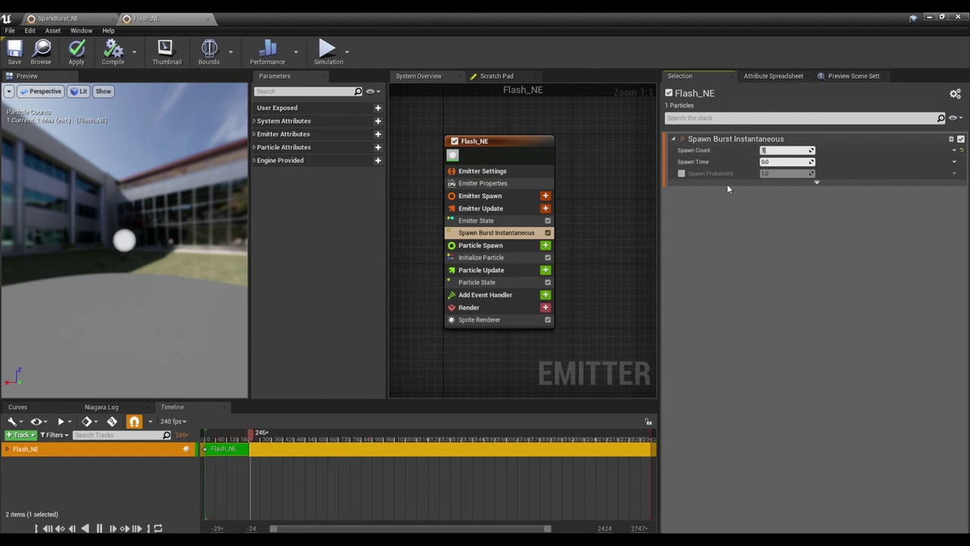
Add a Camera Offset module to the Particle Spawn group and set its Camera Offset Amount to 100.
click(469, 247)
click(546, 246)
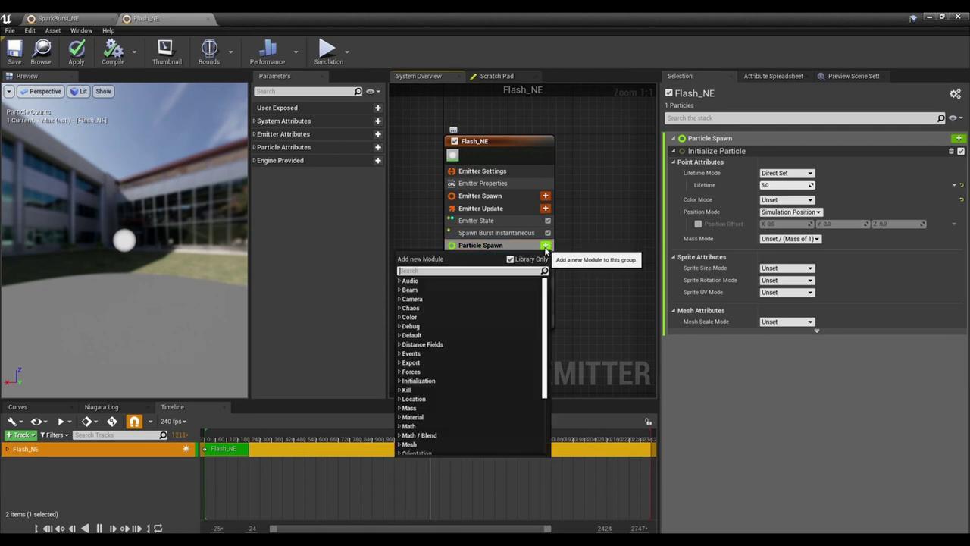
text(camera)
key(Return)
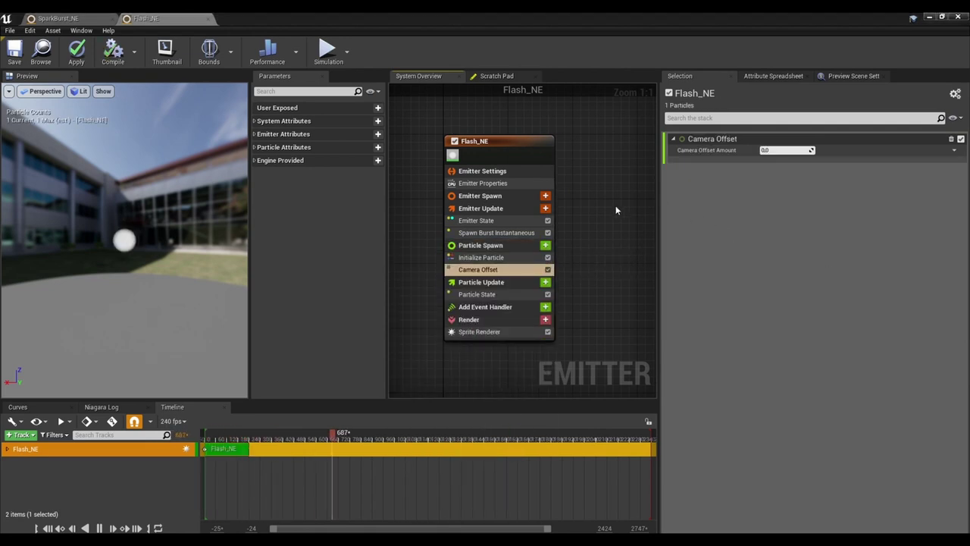
click(777, 151)
text(100)
key(Return)
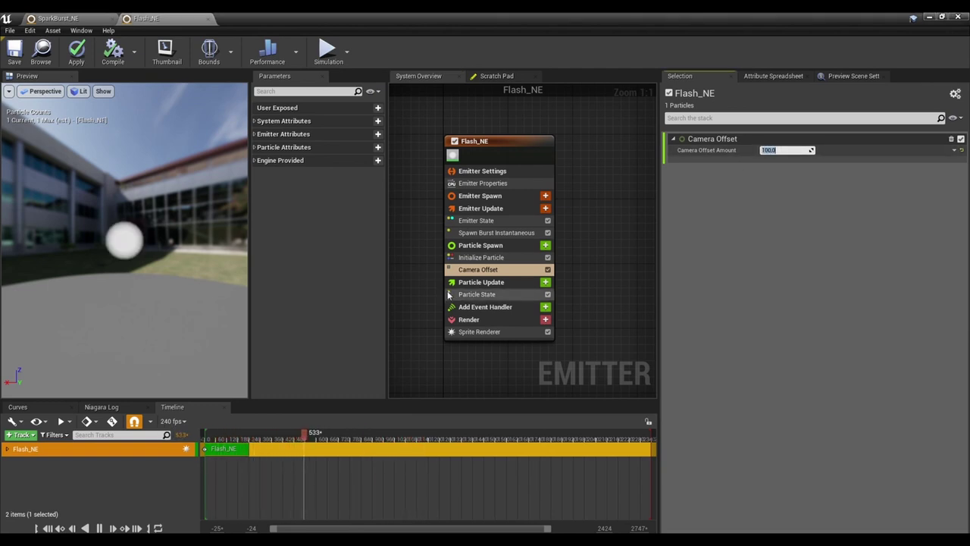
Set the particle Lifetime in the Initialize Particle module to 0.5.
click(501, 249)
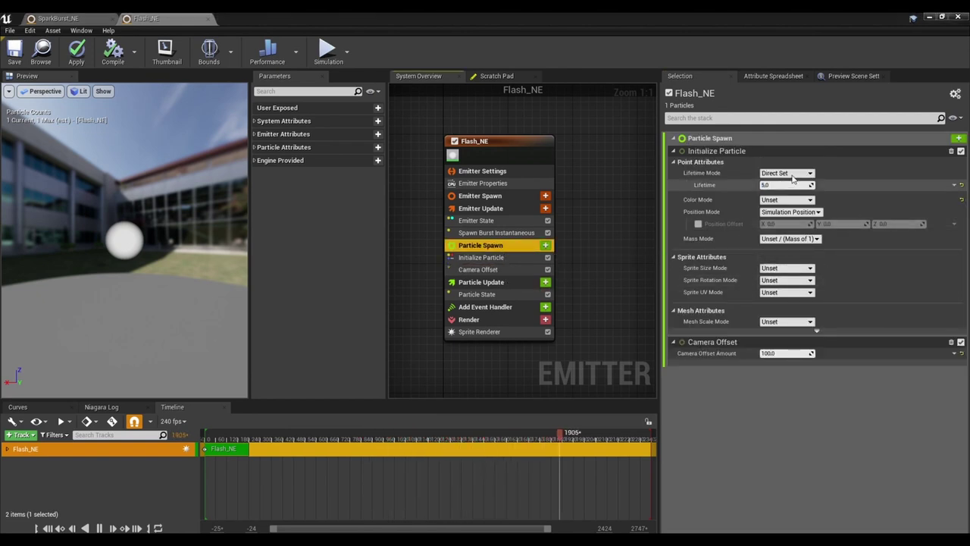
click(792, 185)
text(0.5)
key(Return)
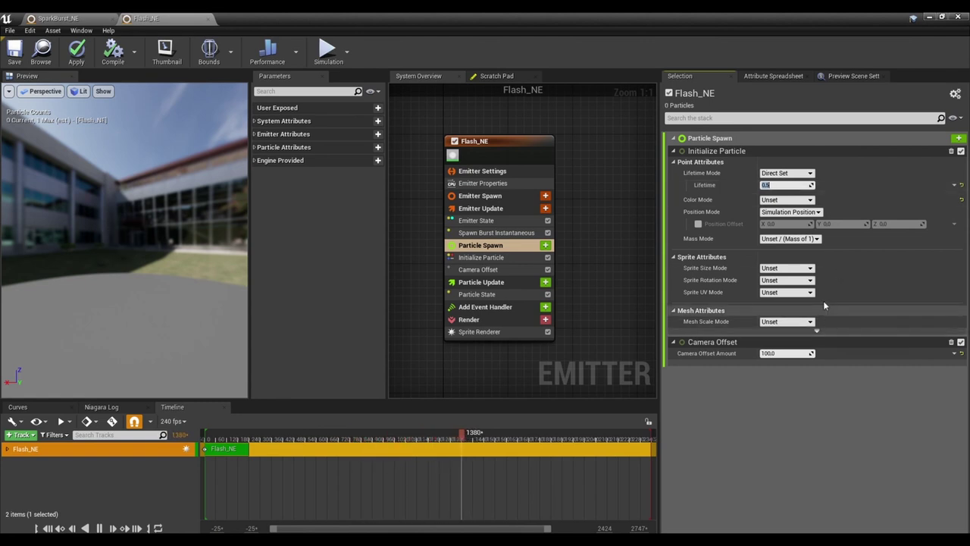
Set the Initialize Particle module's Sprite Size Mode to Uniform with a Uniform Sprite Size of 250.
click(787, 268)
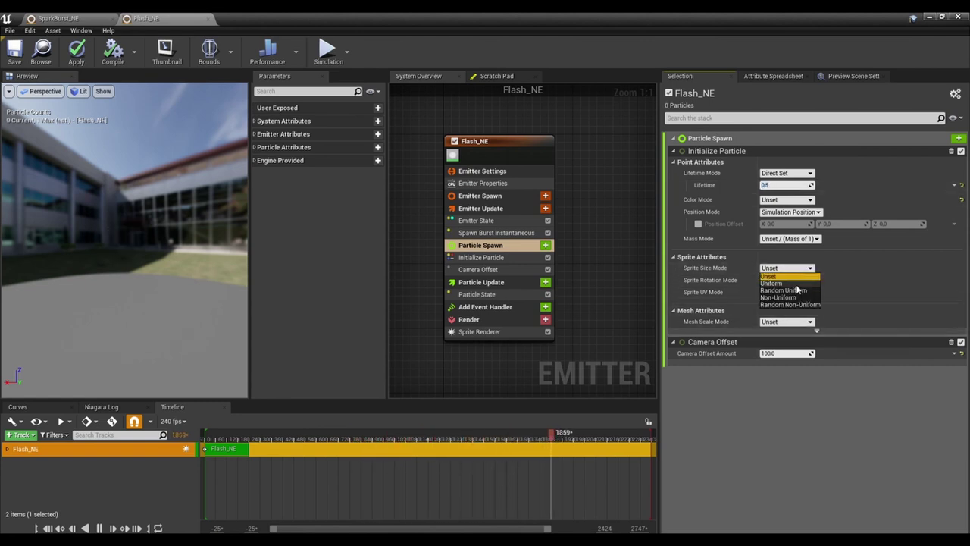
click(788, 283)
click(788, 281)
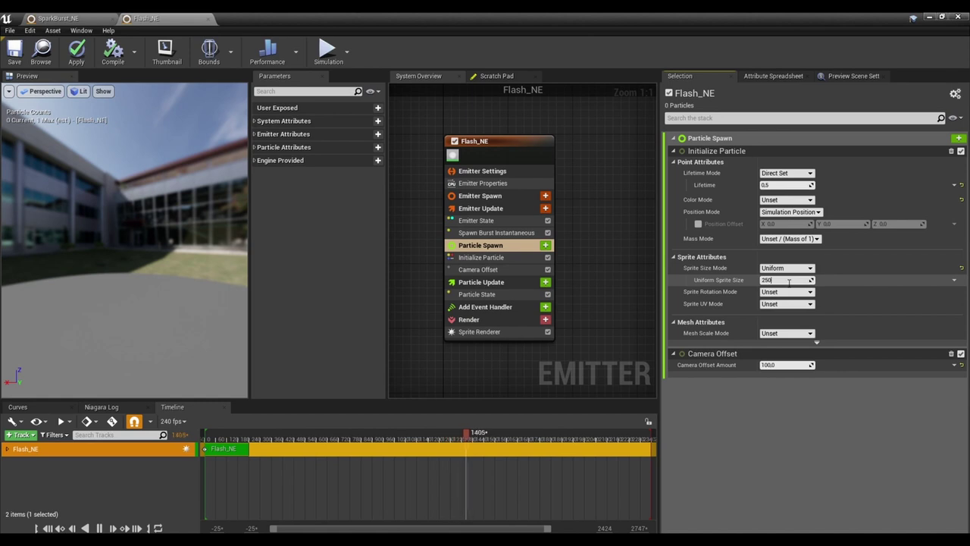
text(250)
key(Return)
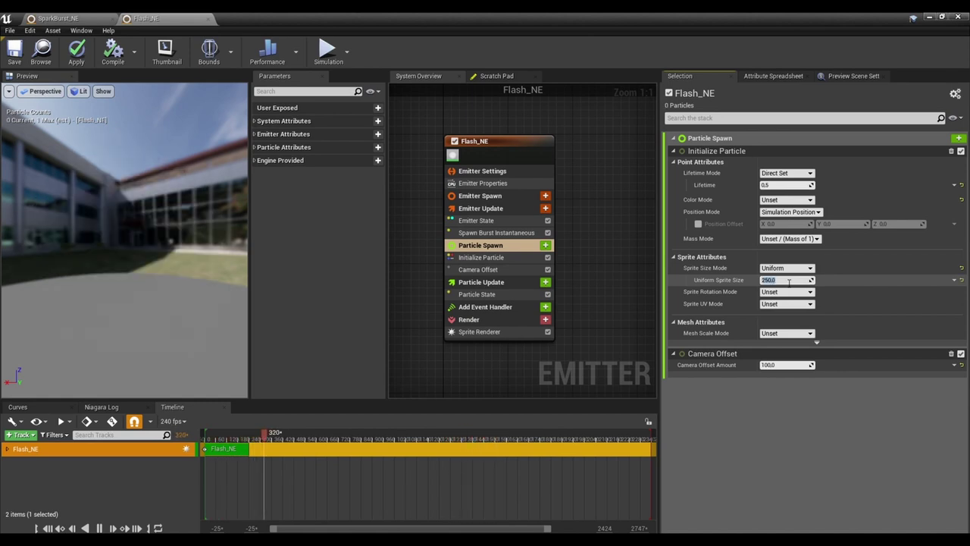
Add a Scale Sprite Size module to the Particle Update group.
click(545, 282)
text(s)
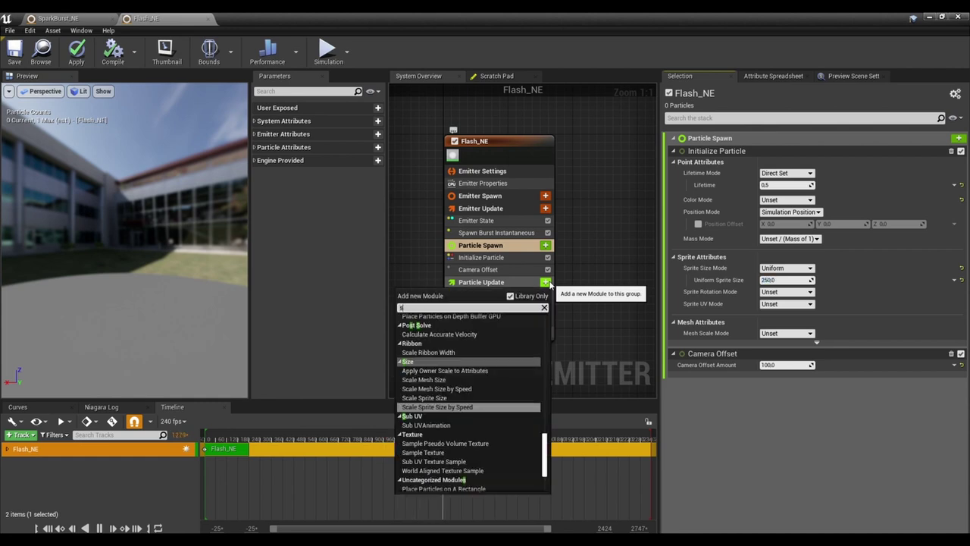
text(cale)
key(Down)
key(Down)
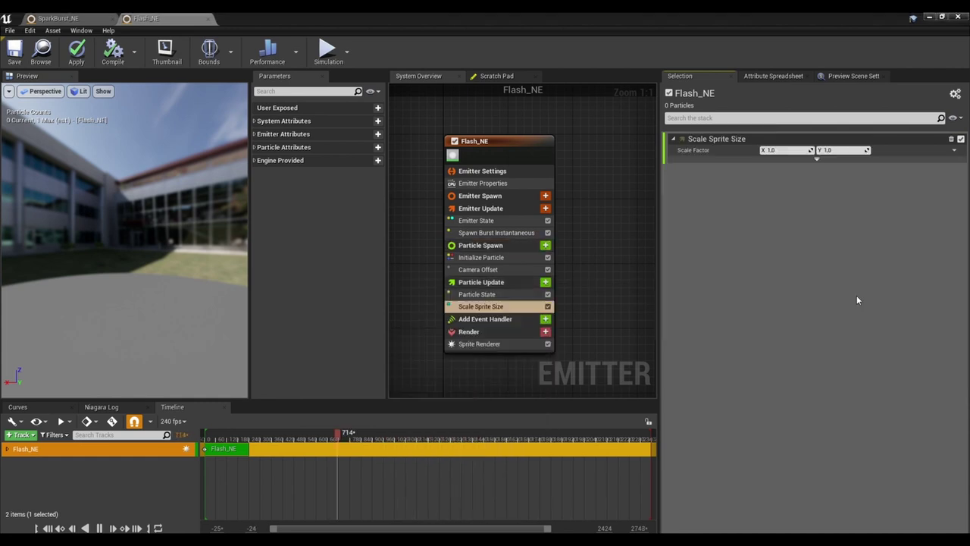
click(953, 150)
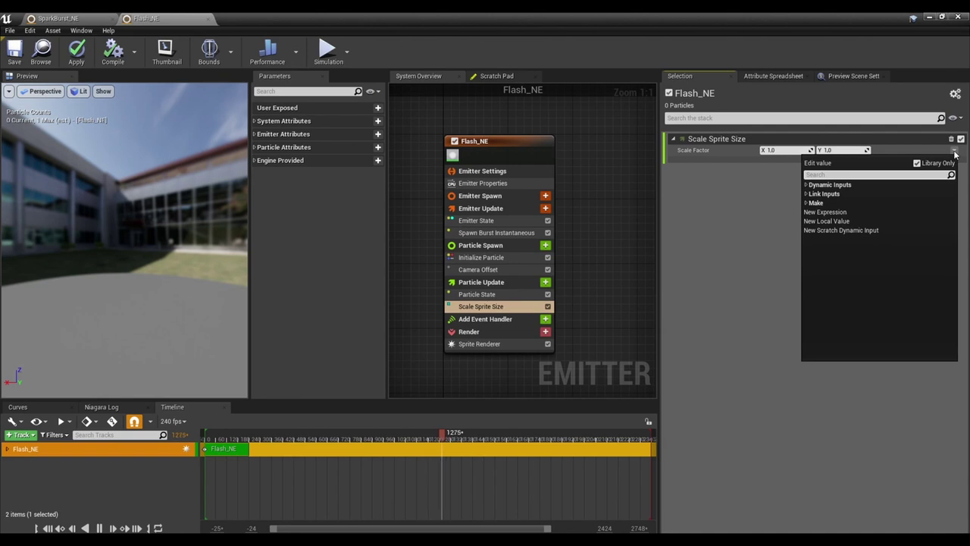
text(cur)
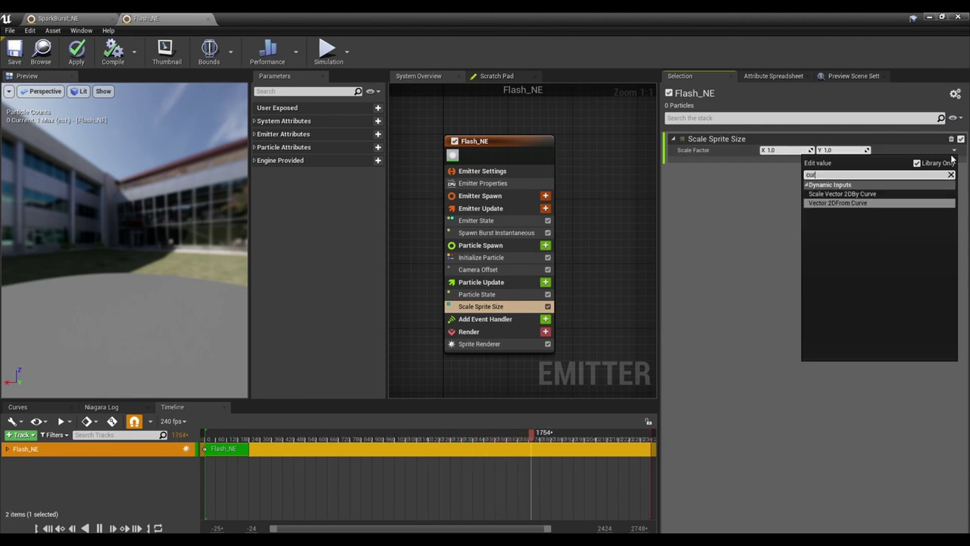
key(Return)
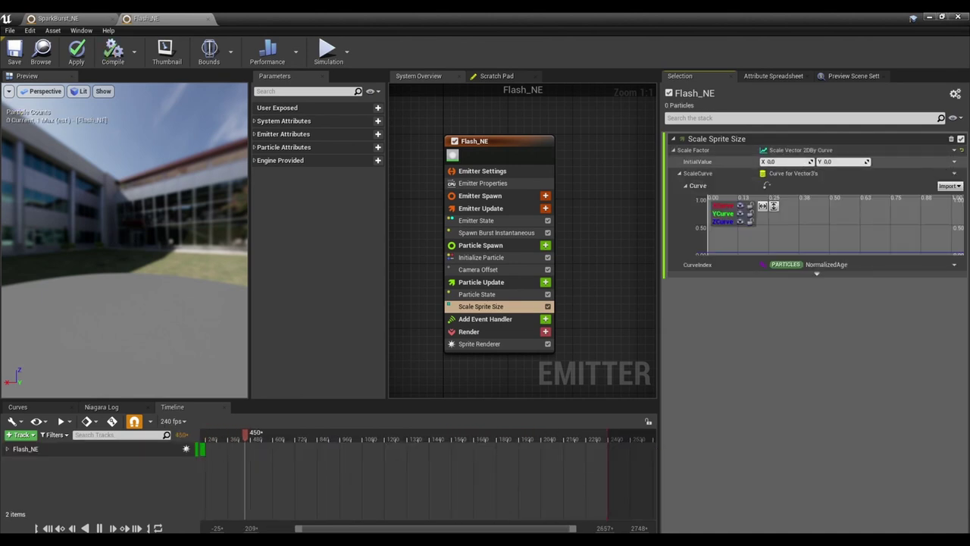
key(ctrl+z)
Set the Scale Sprite Size module's Scale Factor to Multiply Vector 2, with Vector 2D From Float as its B input.
click(952, 150)
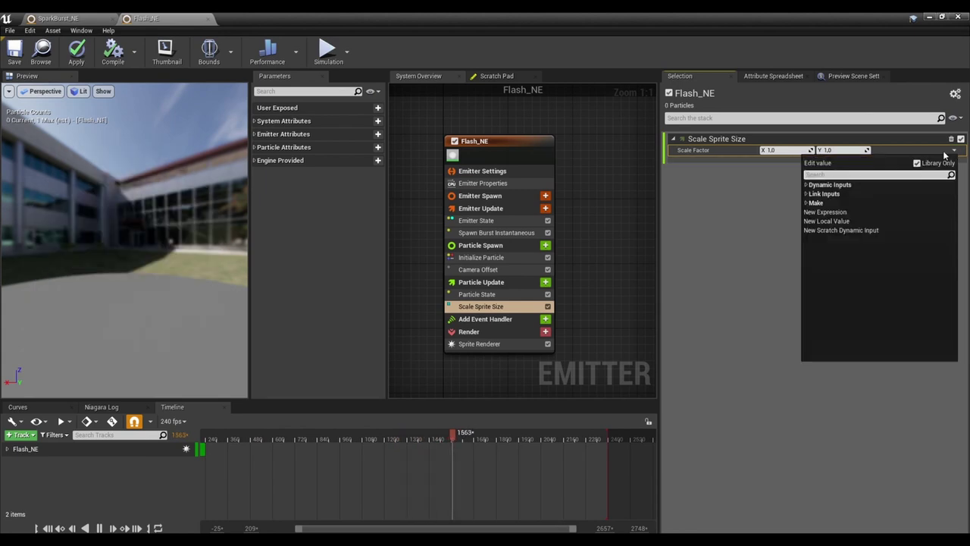
text(mult)
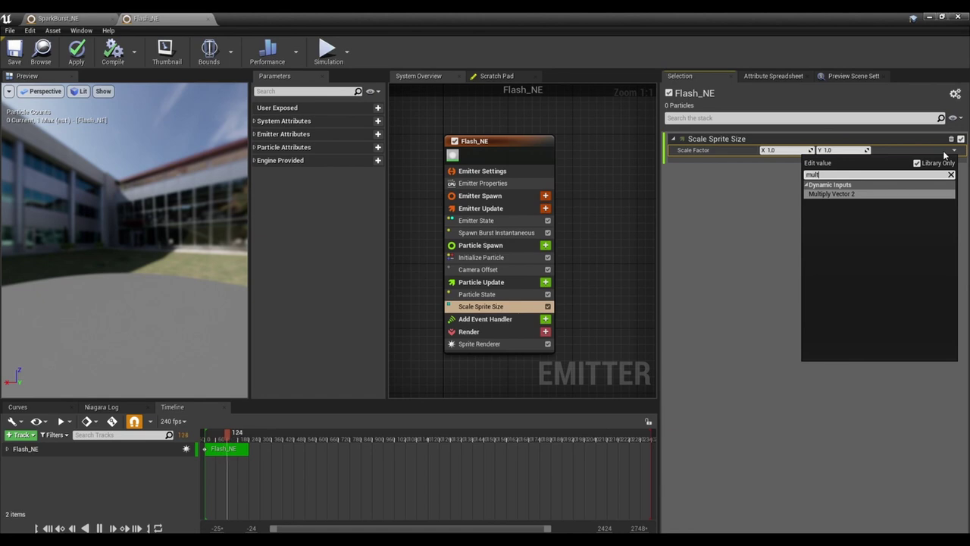
key(Return)
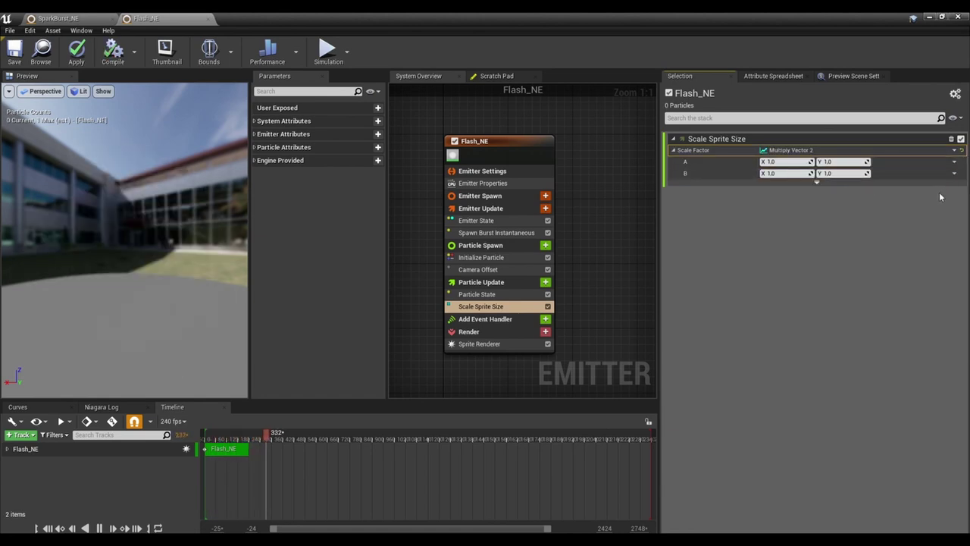
click(953, 174)
text(fl)
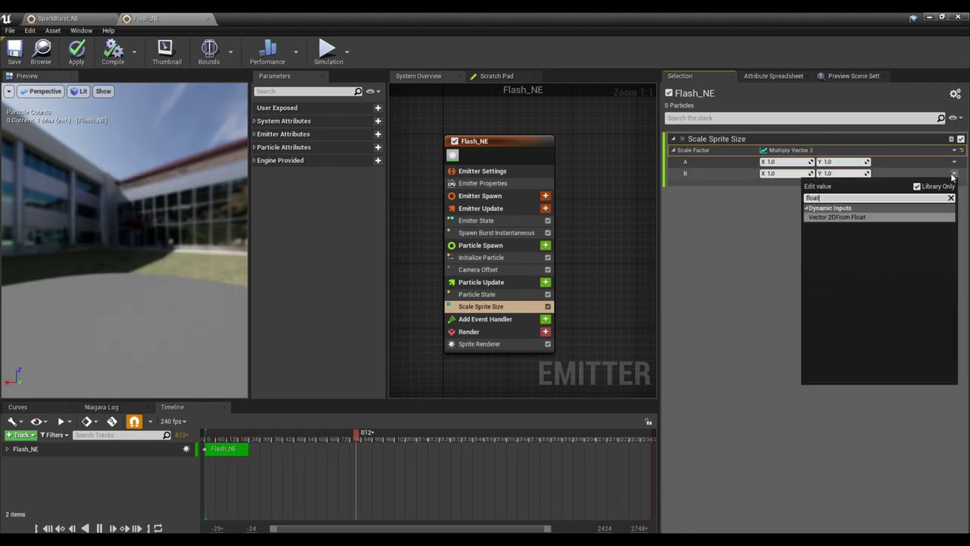
text(oat)
key(Return)
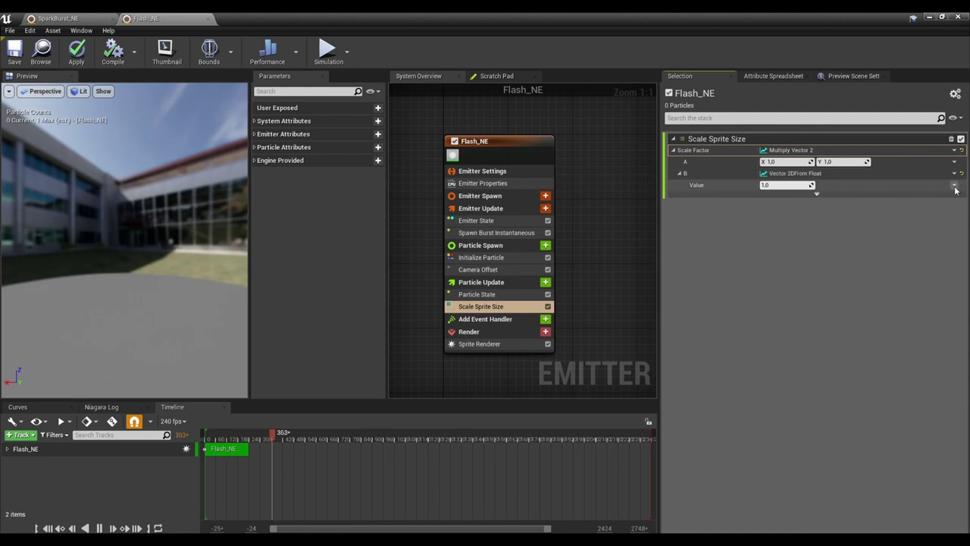
Drive the Value of the B input's Vector 2D From Float with a Float from Curve dynamic input.
click(954, 187)
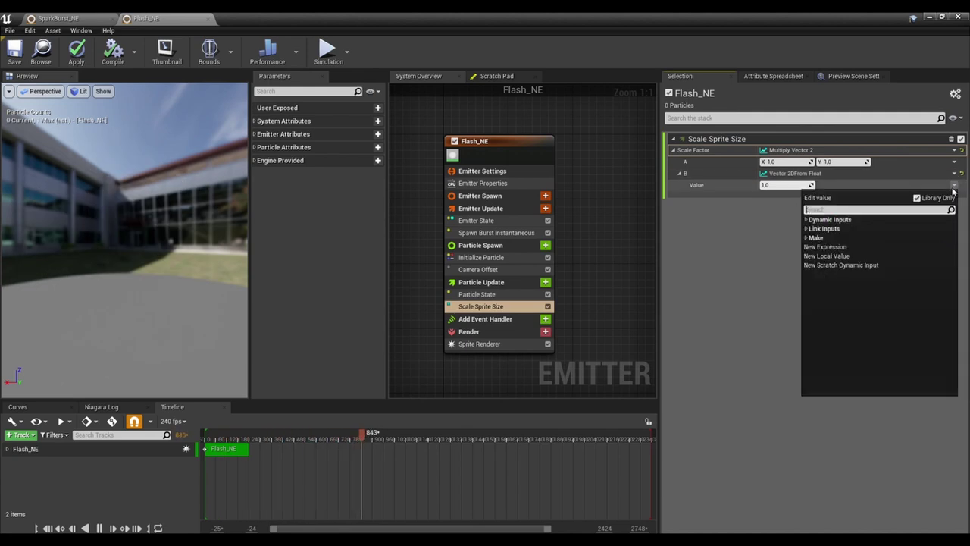
text(curve)
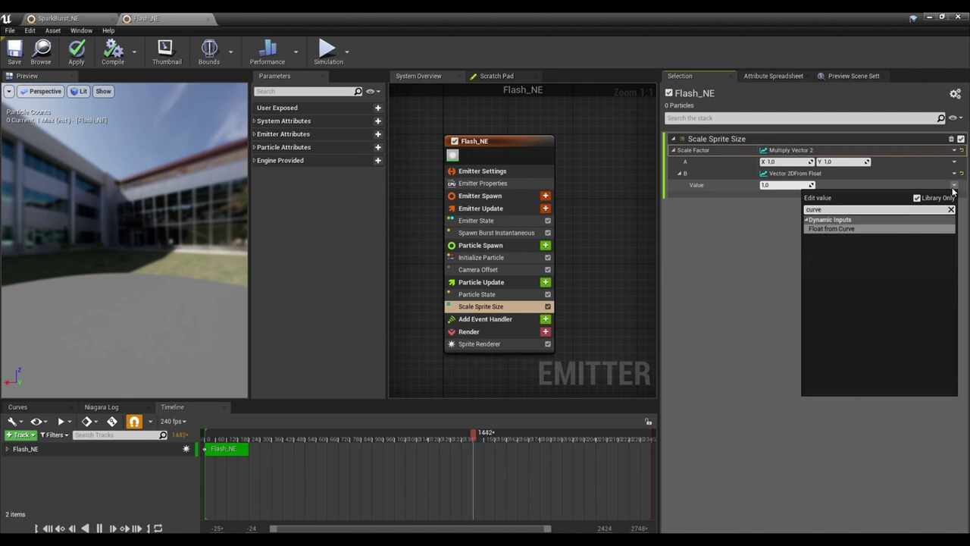
key(Return)
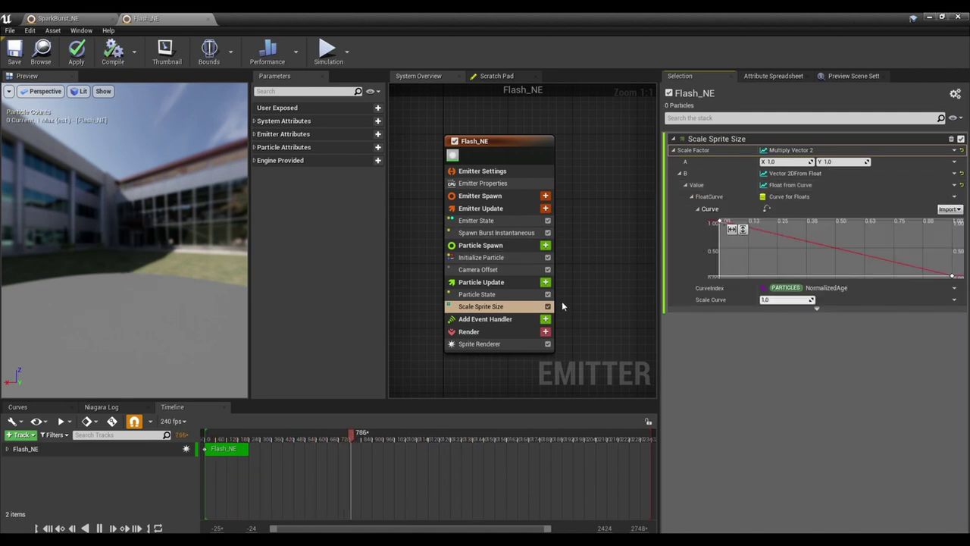
Add a Scale Color module to the Particle Update group.
click(519, 282)
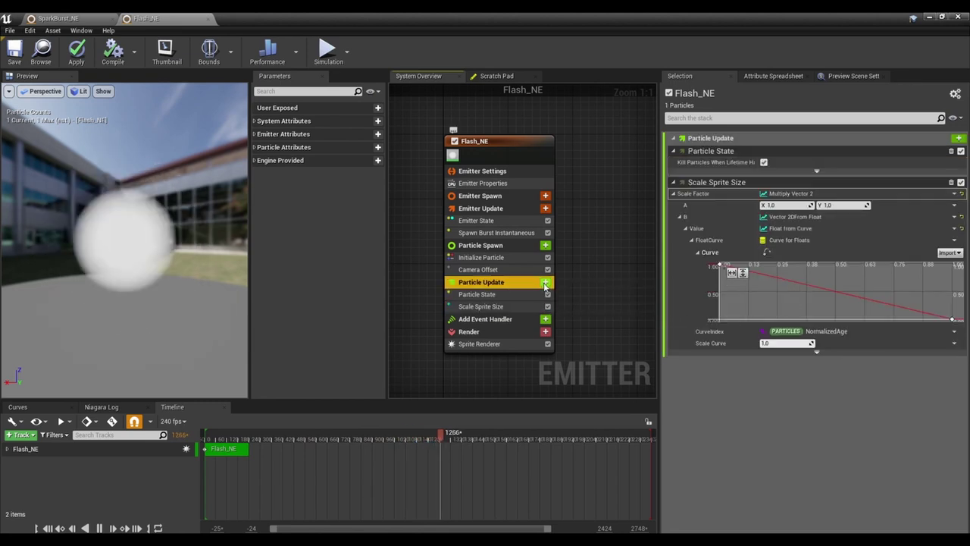
click(545, 282)
text(scale)
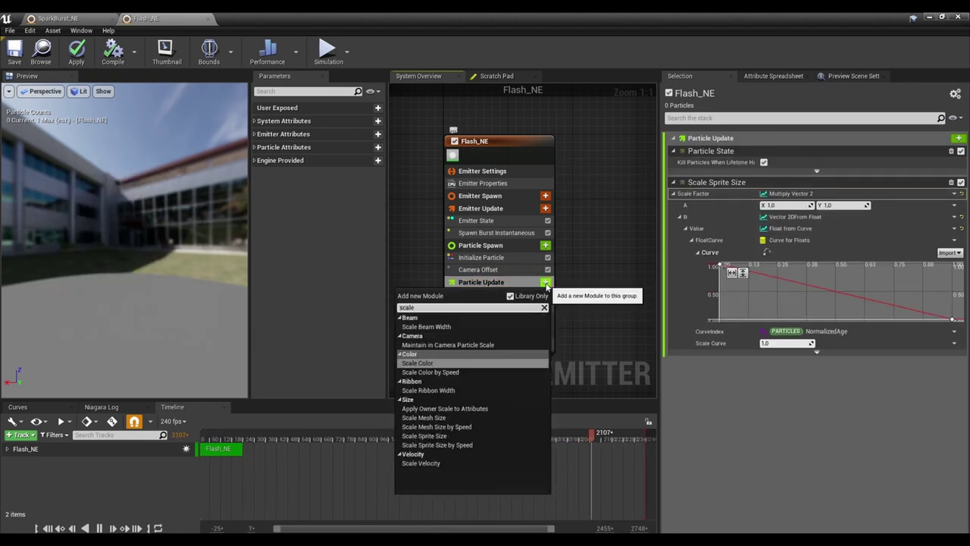
key(Return)
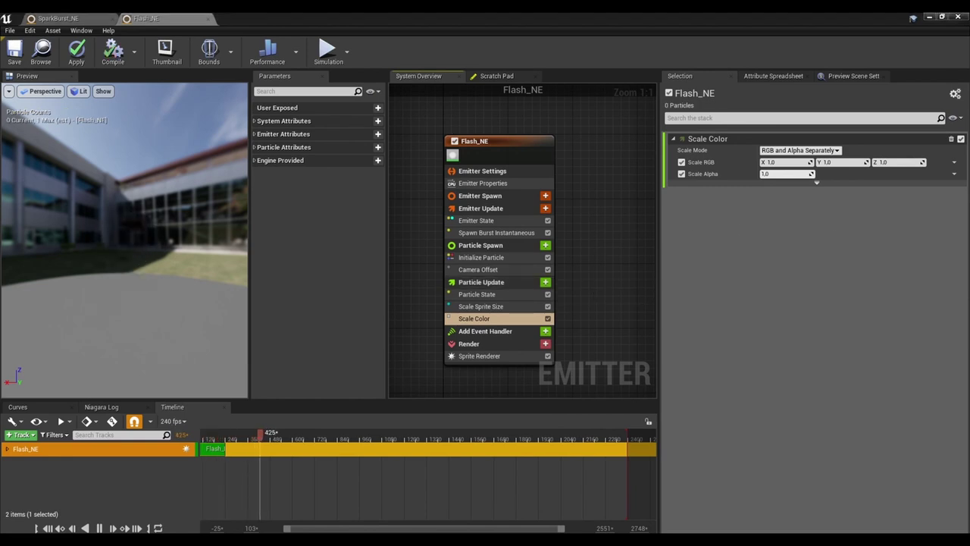
Set the Scale Color module's Scale RGB to the Make Vector from Linear Color RGB dynamic input.
click(955, 163)
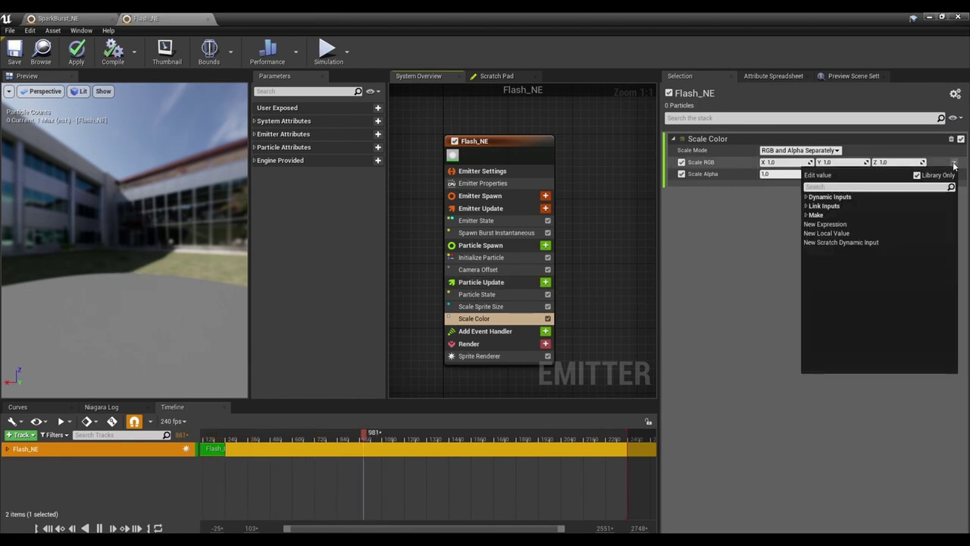
text(cur)
key(BackSpace)
key(BackSpace)
key(BackSpace)
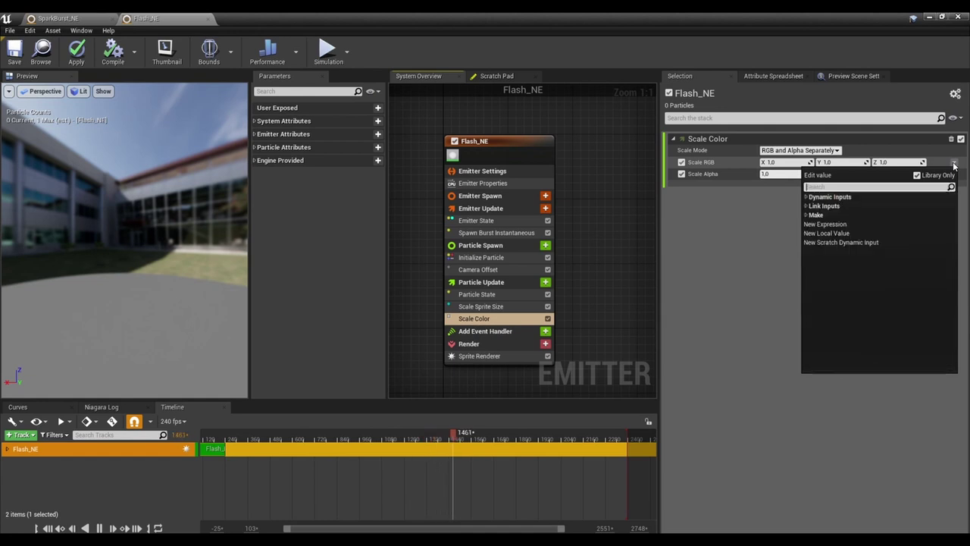
text(co)
key(Down)
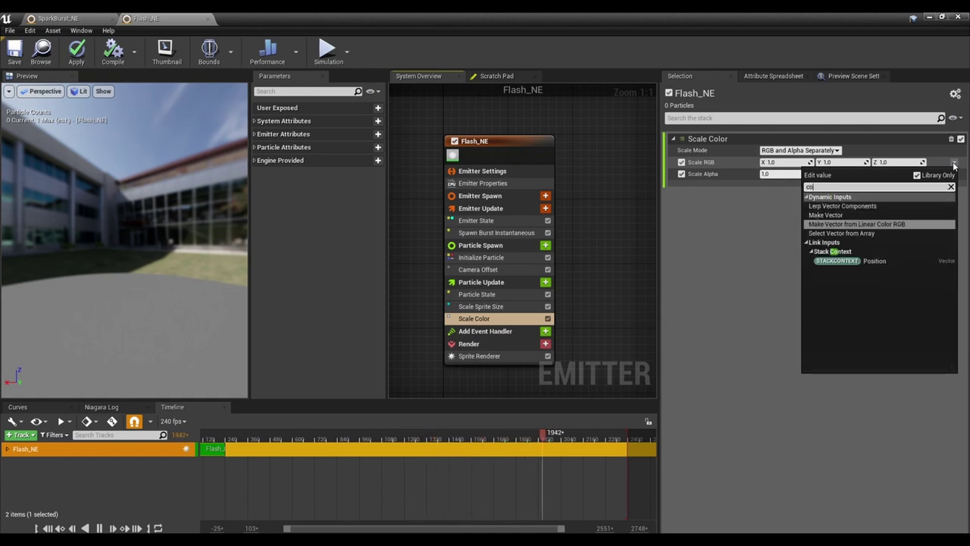
key(Return)
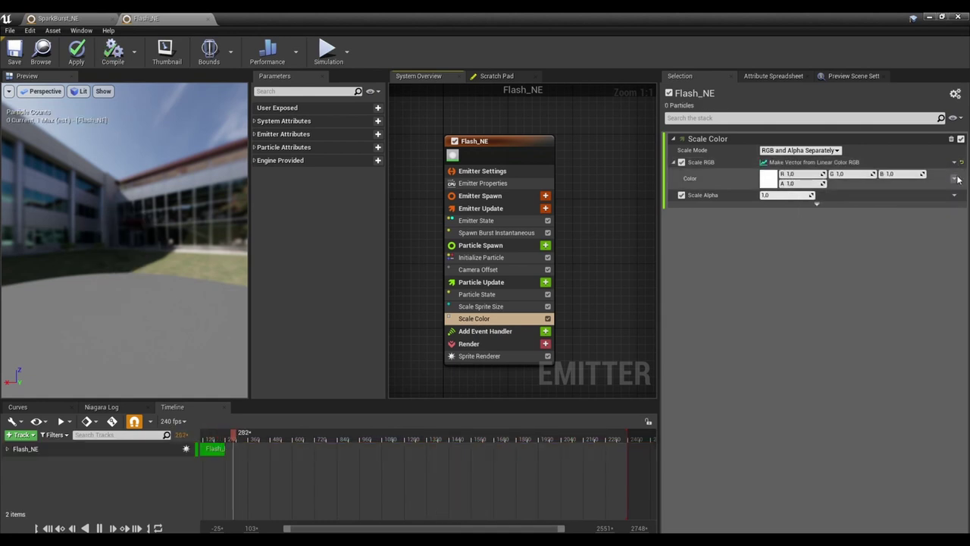
Drive the Color input under Scale RGB with Scale Linear Color by Curve.
click(954, 179)
text(curve)
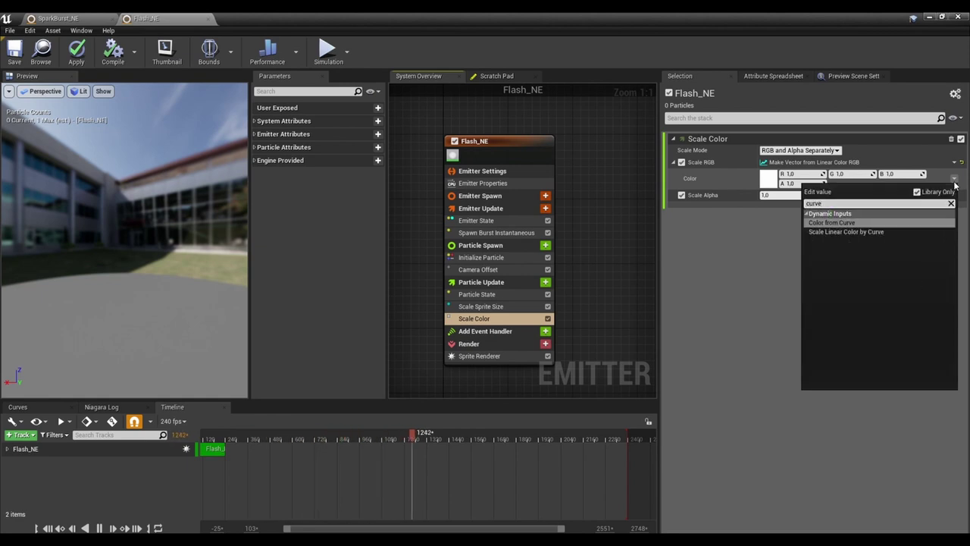
key(Down)
key(Return)
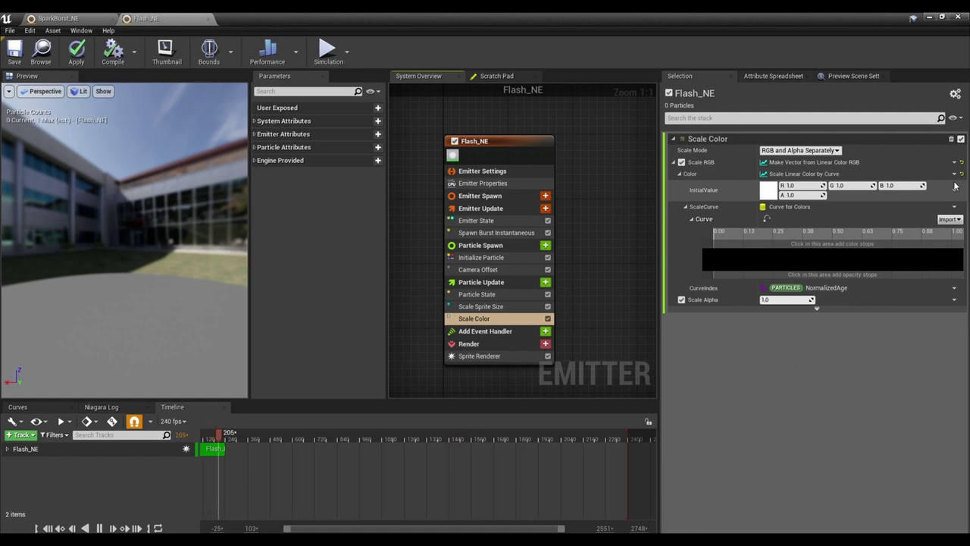
Drive the Scale Color module's Scale Alpha with a Float from Curve dynamic input.
click(954, 300)
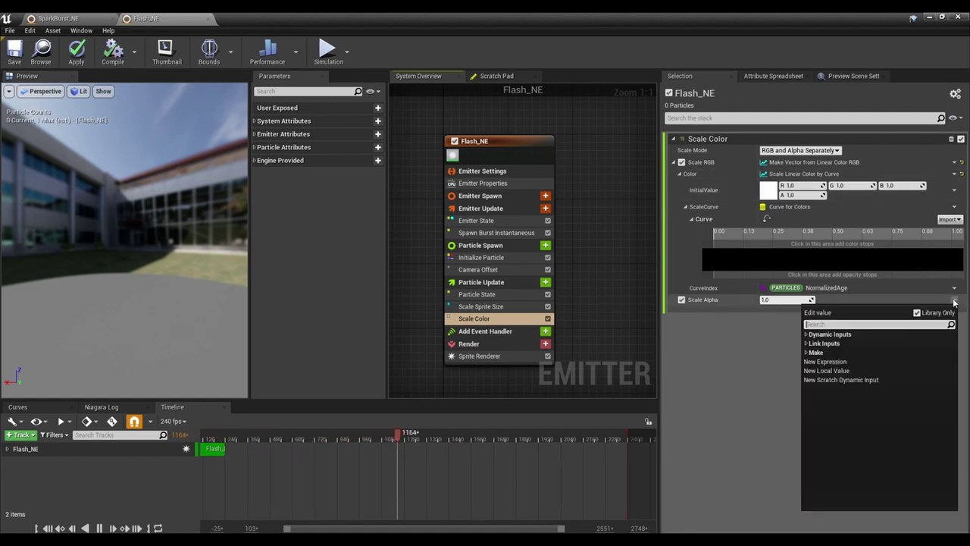
text(float from curve)
key(Return)
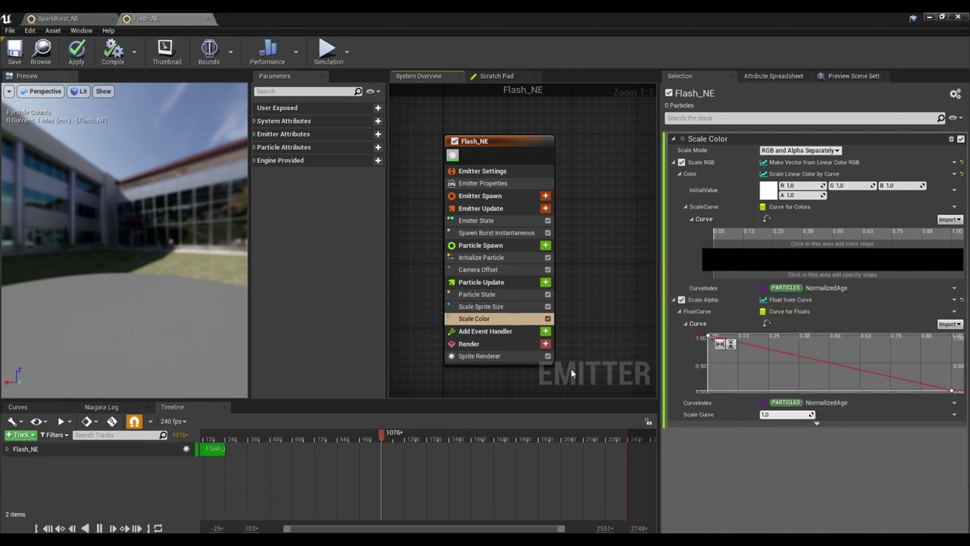
Apply and save the Flash_NE emitter, and close the Niagara emitter window to return to the RBW emitters folder.
click(500, 356)
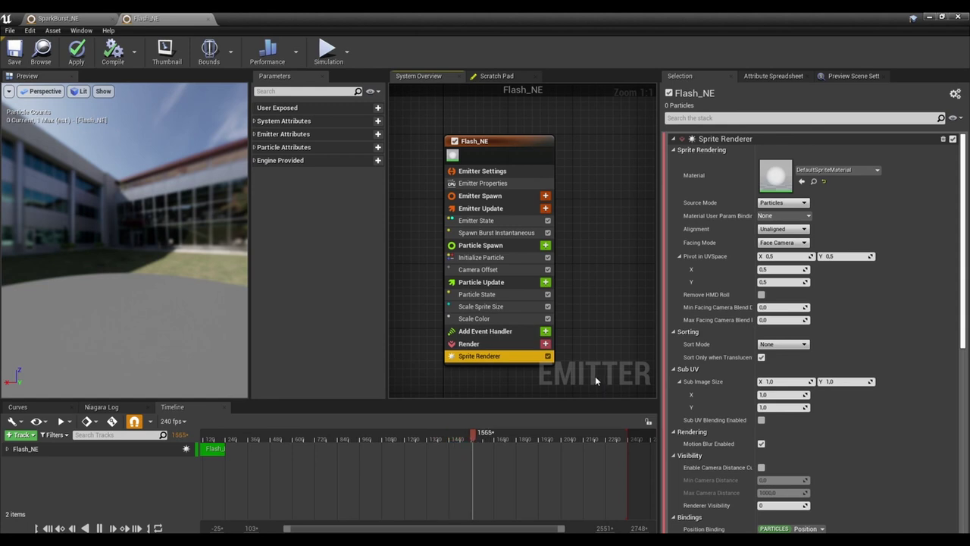
drag(250, 438, 218, 434)
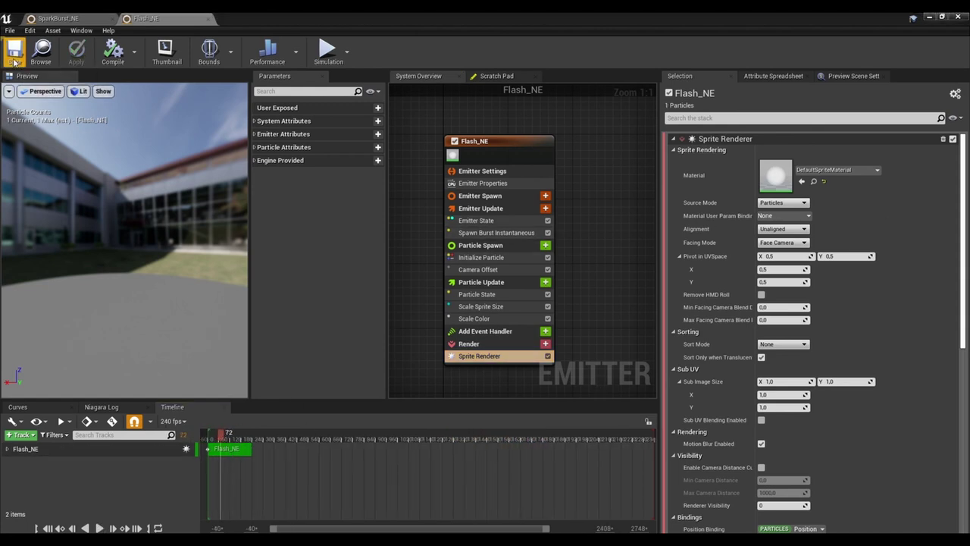
click(80, 53)
click(59, 18)
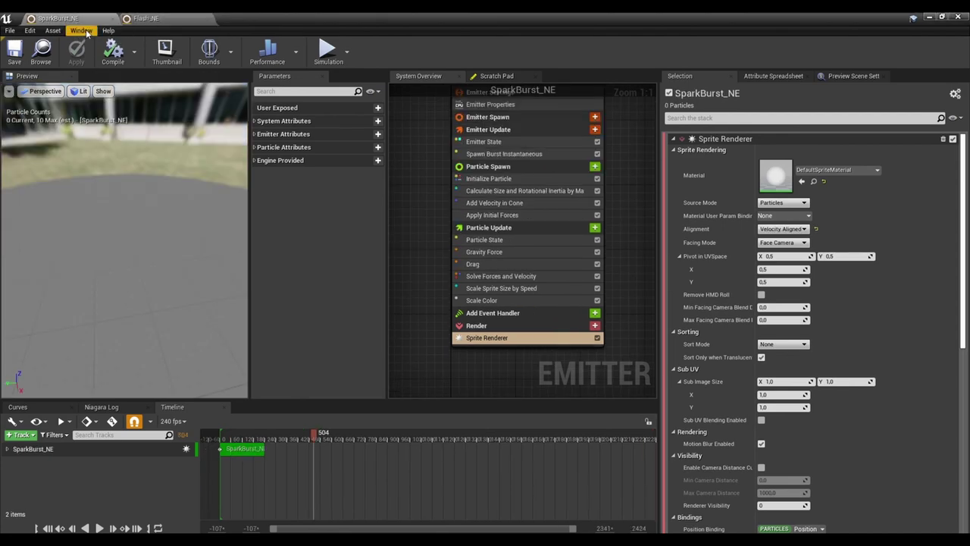
click(959, 20)
click(432, 440)
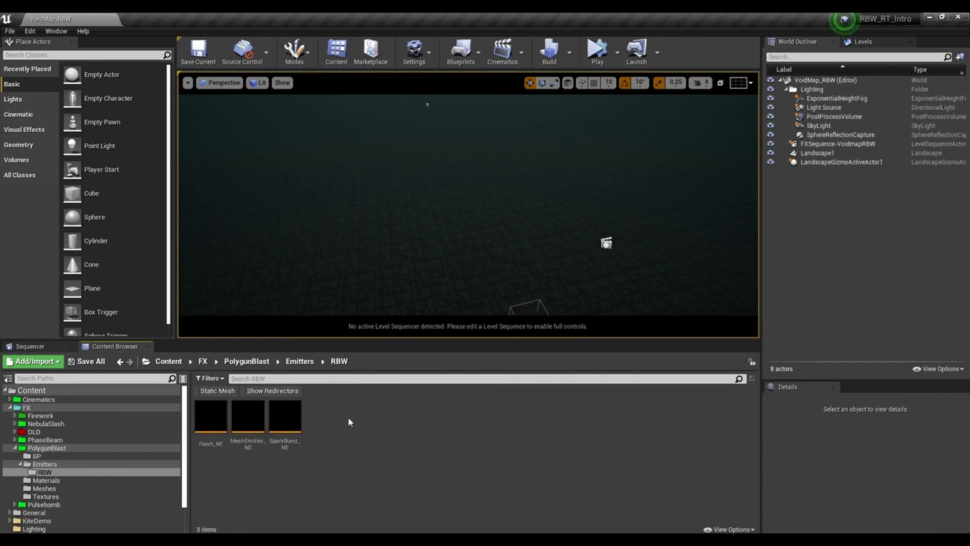
Create a Niagara emitter from the Empty template in the RBW folder and name it MuzzleFlashSide_NE.
right_click(348, 417)
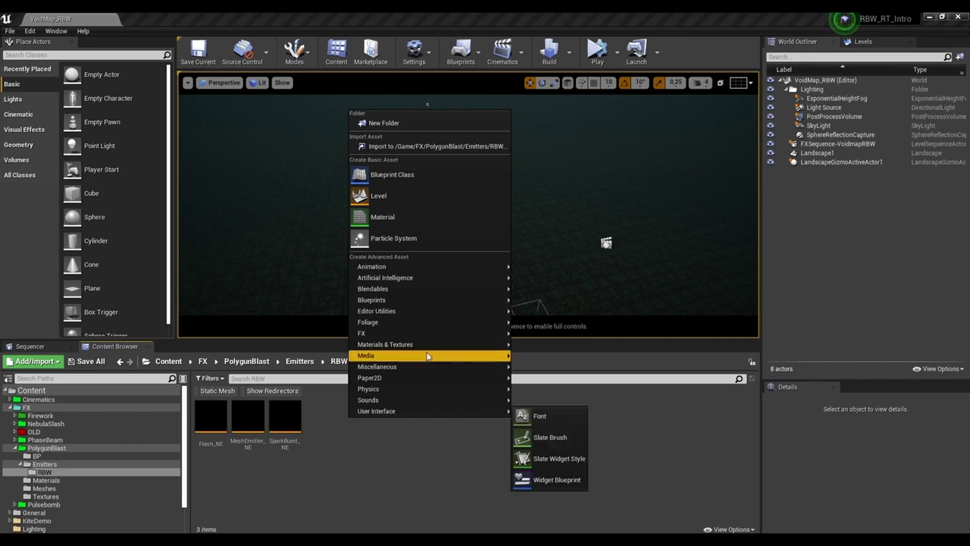
mouse_move(441, 338)
click(606, 381)
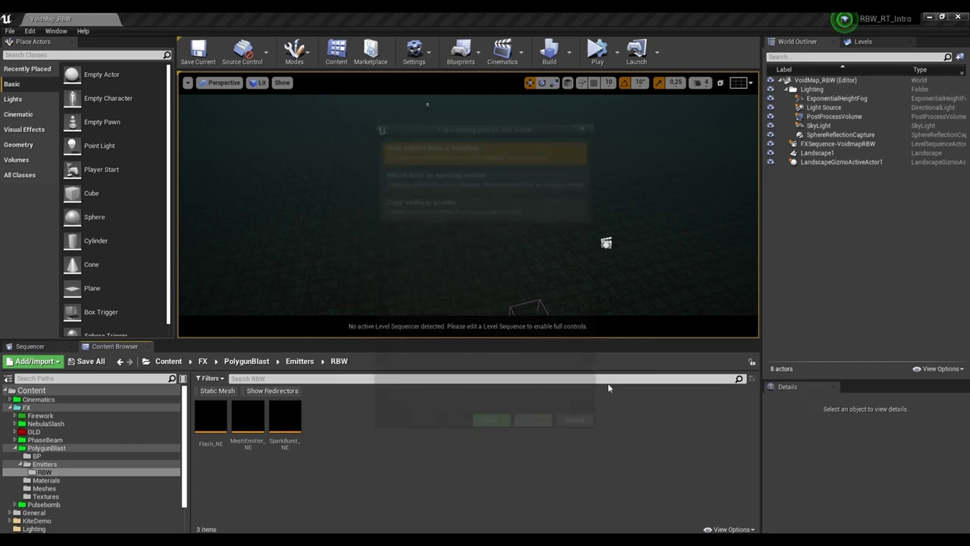
click(500, 426)
click(479, 261)
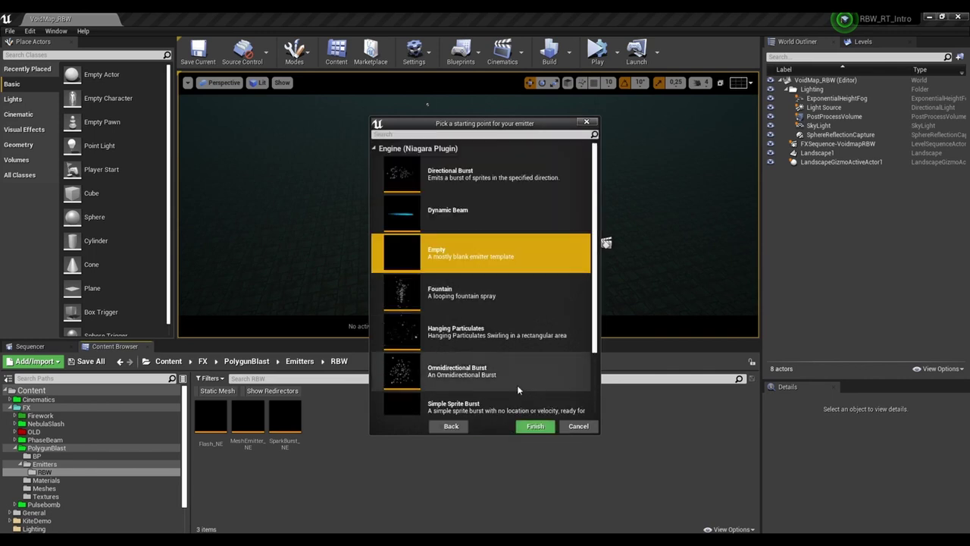
click(536, 426)
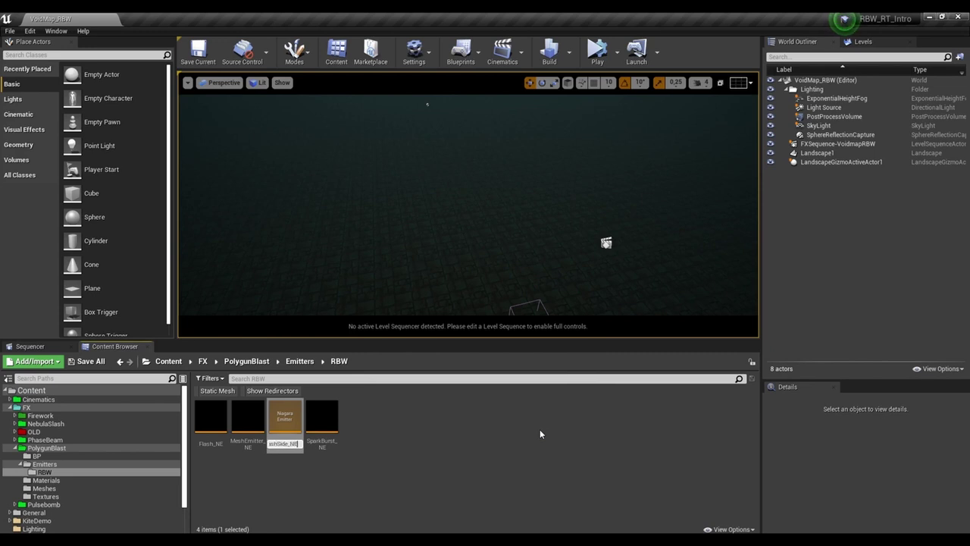
key(Return)
click(379, 443)
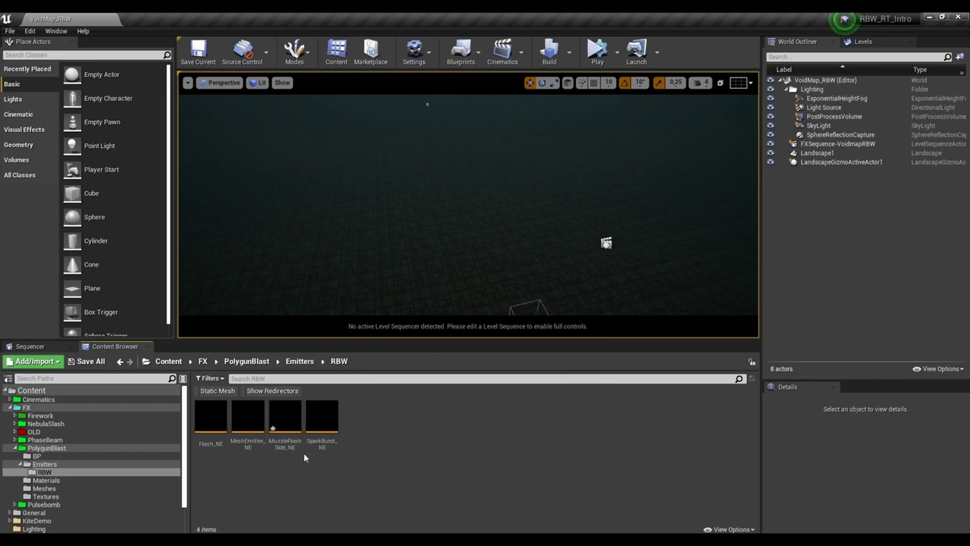
Open the MuzzleFlashSide_NE emitter for editing and display its Emitter Properties.
click(282, 446)
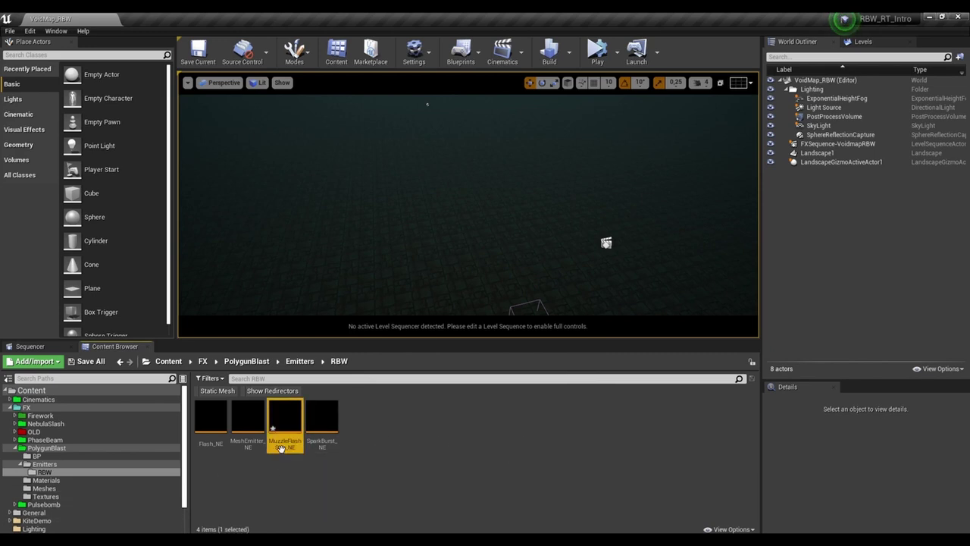
double_click(291, 448)
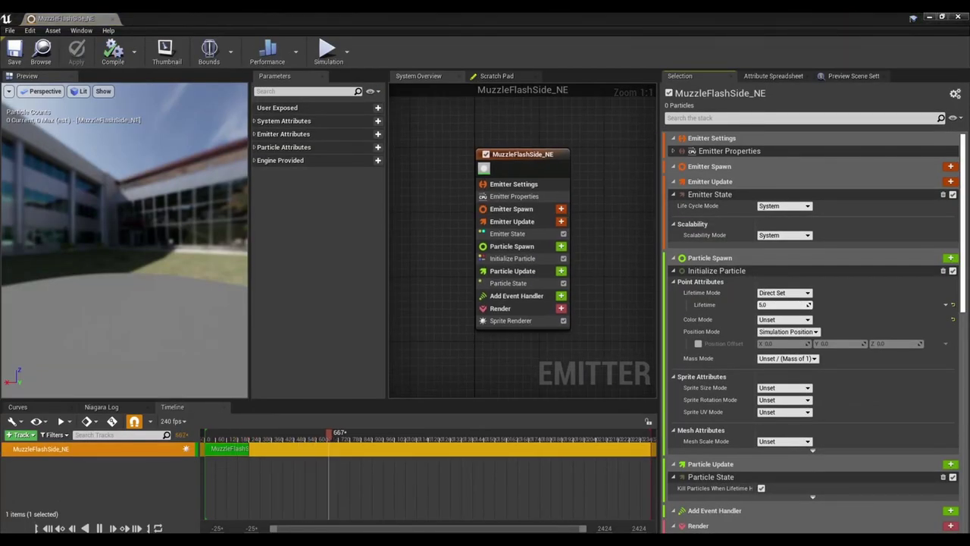
right_drag(570, 234, 550, 241)
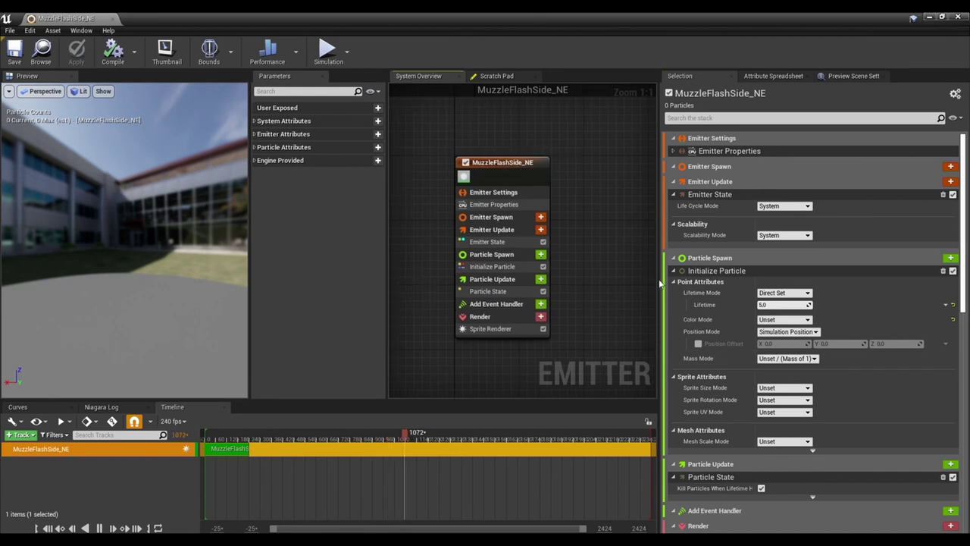
click(519, 205)
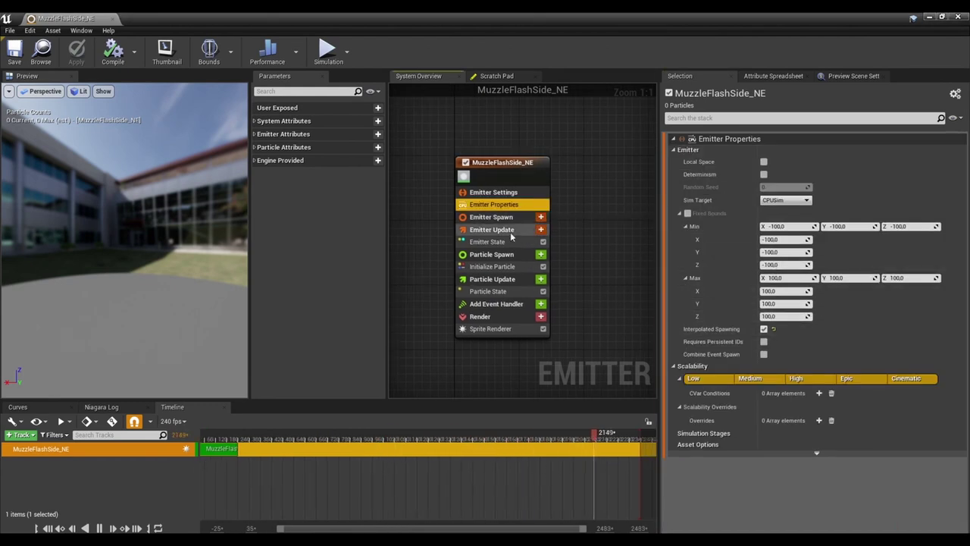
Add a Spawn Burst Instantaneous module to Emitter Update and set its Spawn Count to 1.
click(547, 233)
click(542, 231)
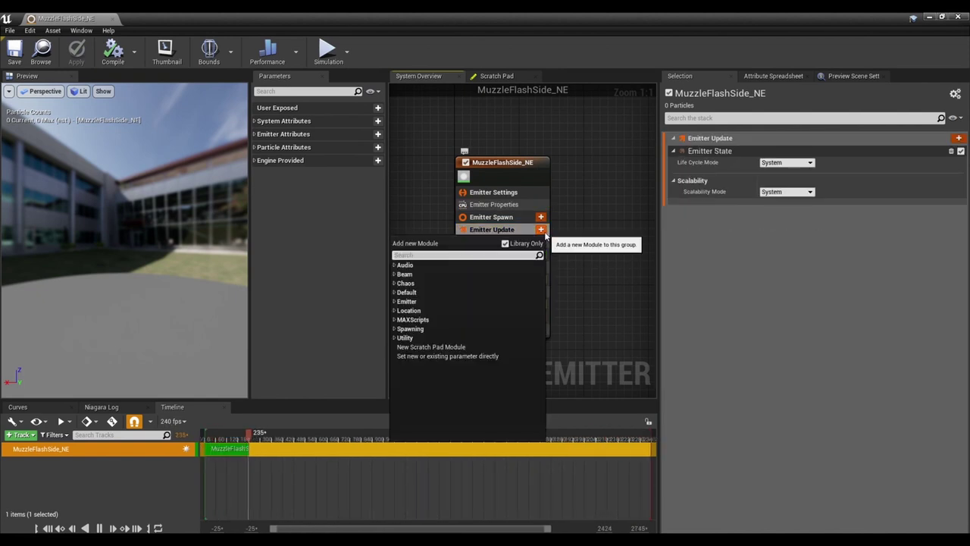
text(bur)
key(Return)
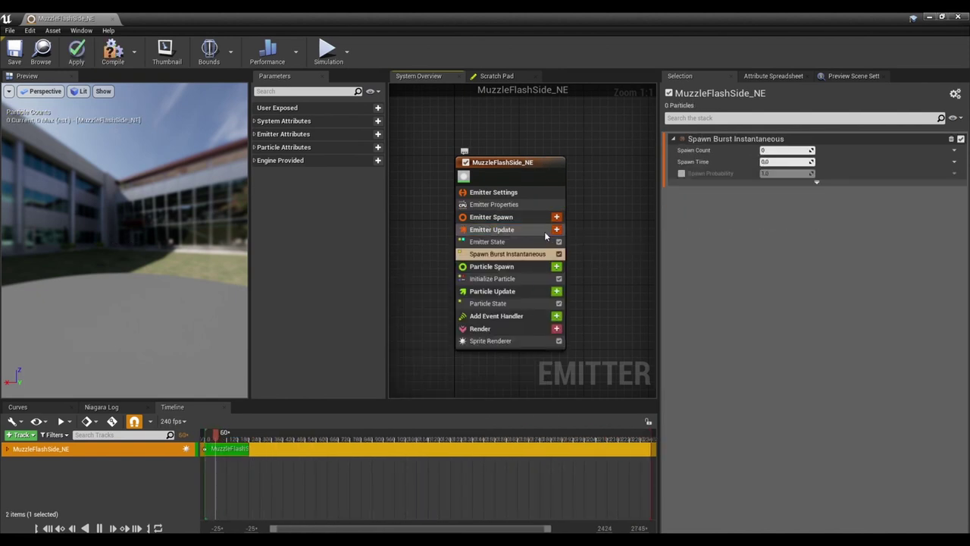
click(788, 150)
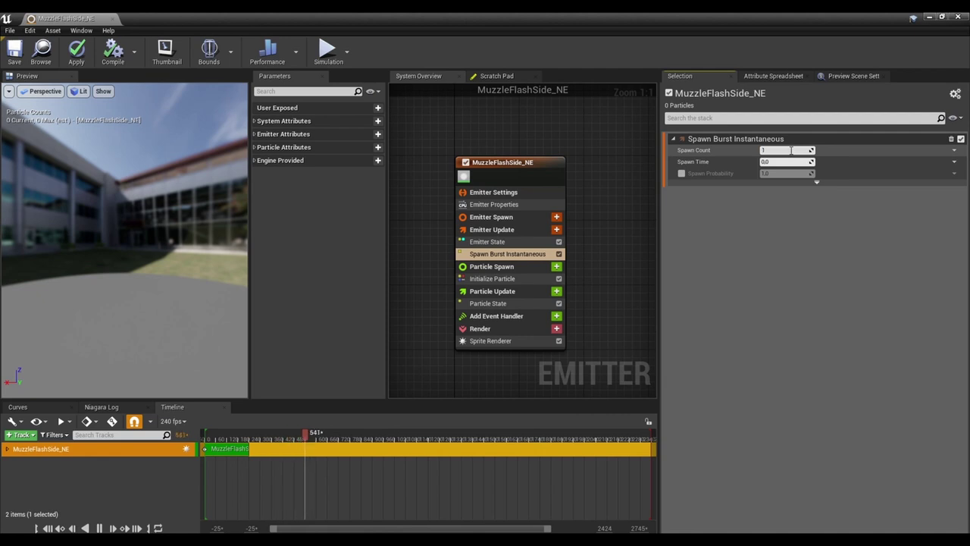
key(Return)
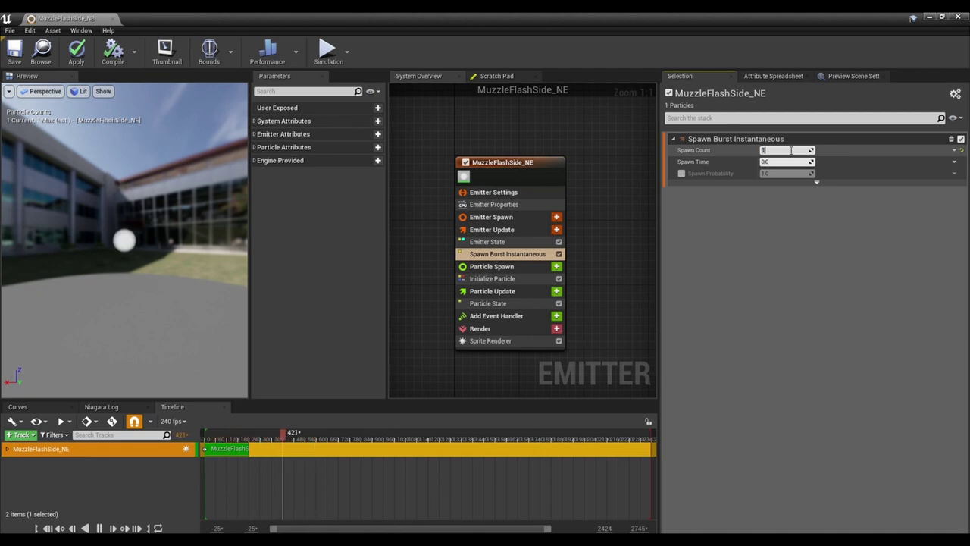
click(791, 150)
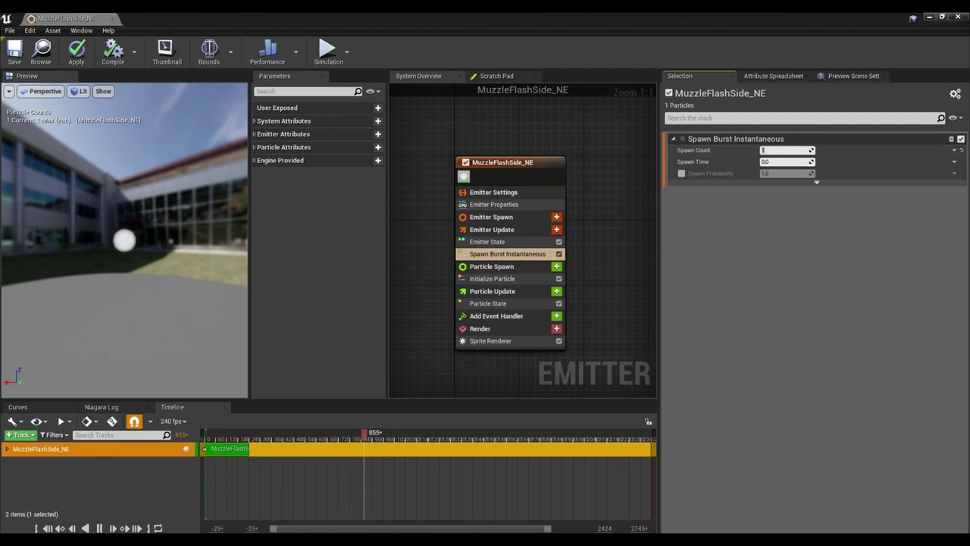
Add an Add Velocity module to Particle Spawn and resolve its dependency issue by adding the SolveForcesAndVelocity module.
click(544, 268)
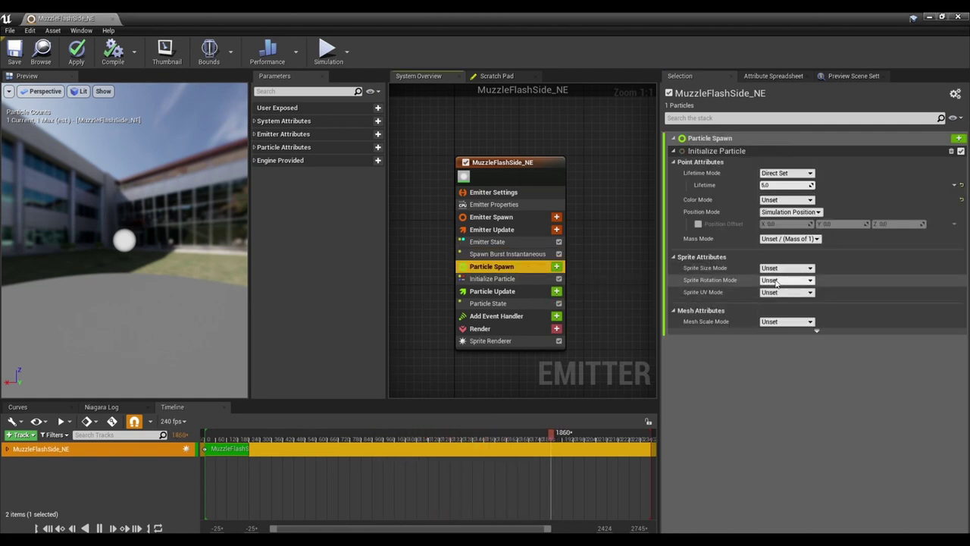
click(557, 266)
text(add velocity)
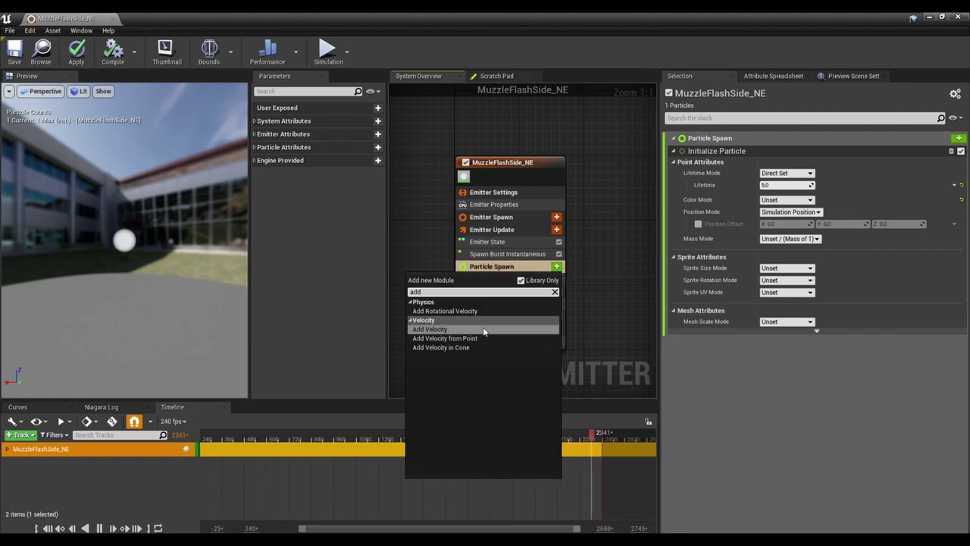
click(483, 327)
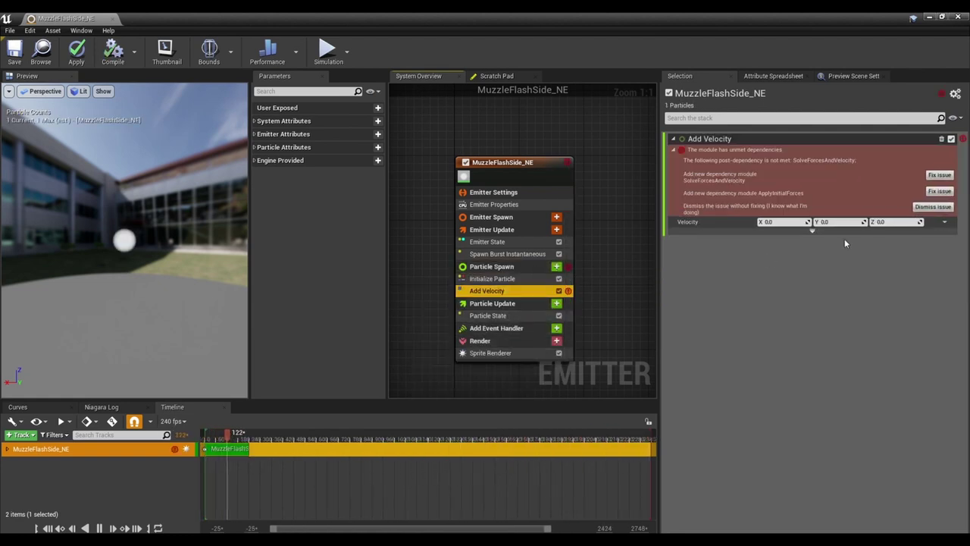
click(937, 176)
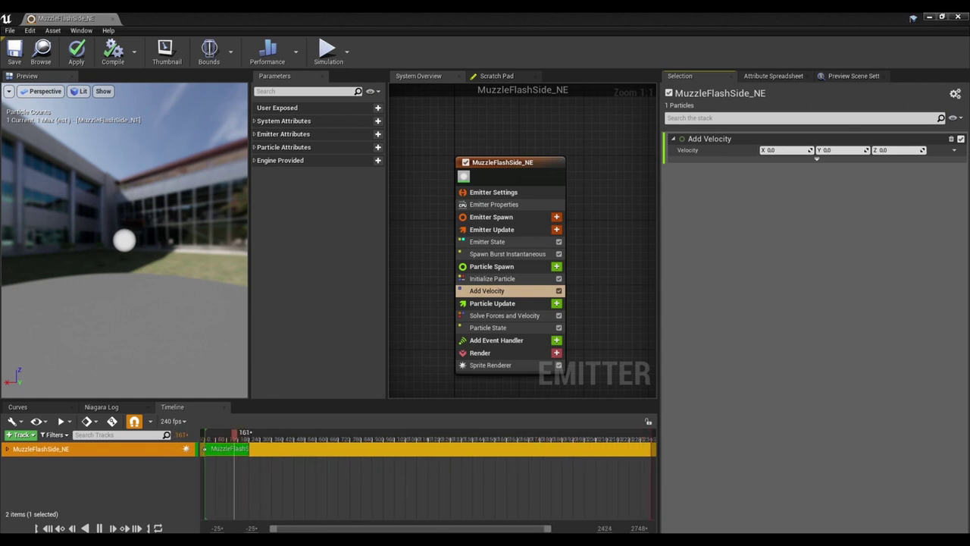
Set the particle Lifetime in the Initialize Particle module to 0.15.
click(523, 267)
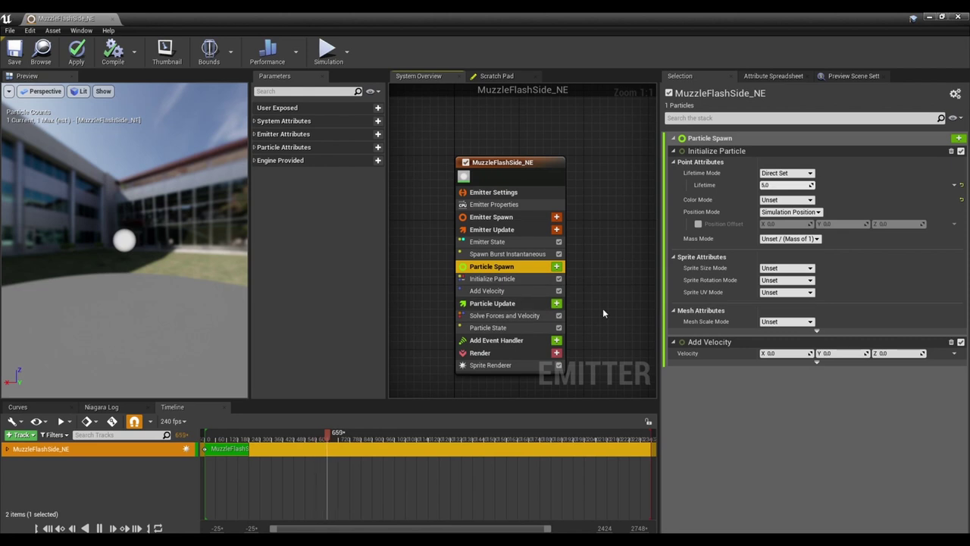
right_drag(602, 307, 592, 307)
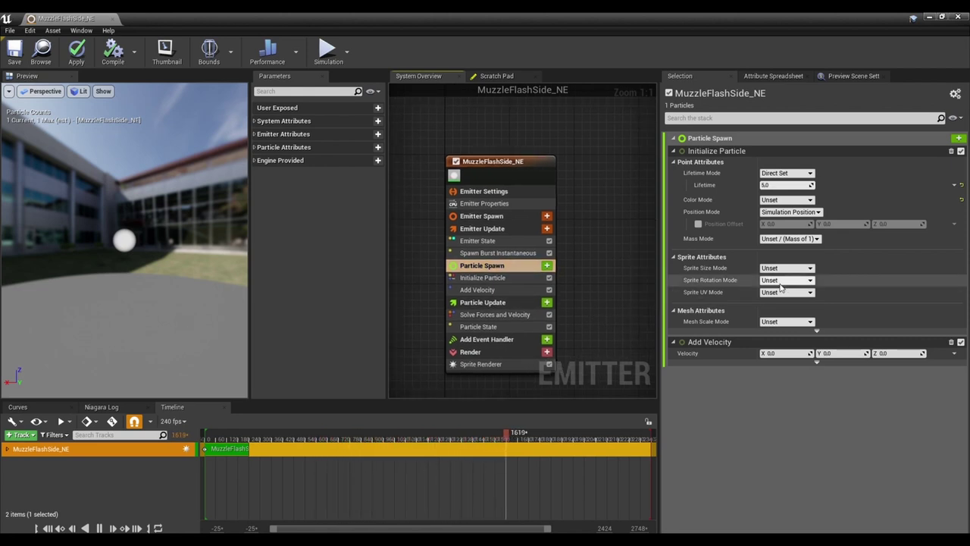
click(778, 185)
text(0.15)
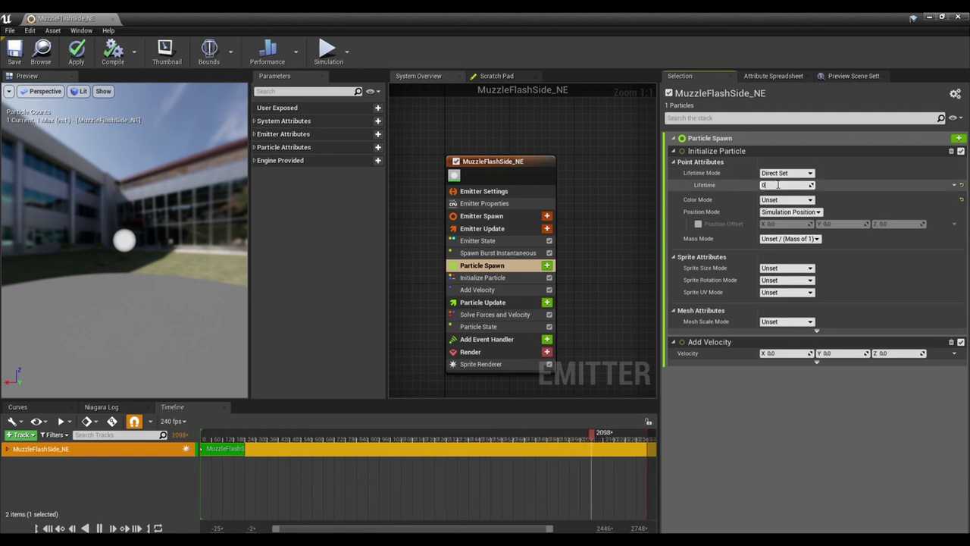
key(Return)
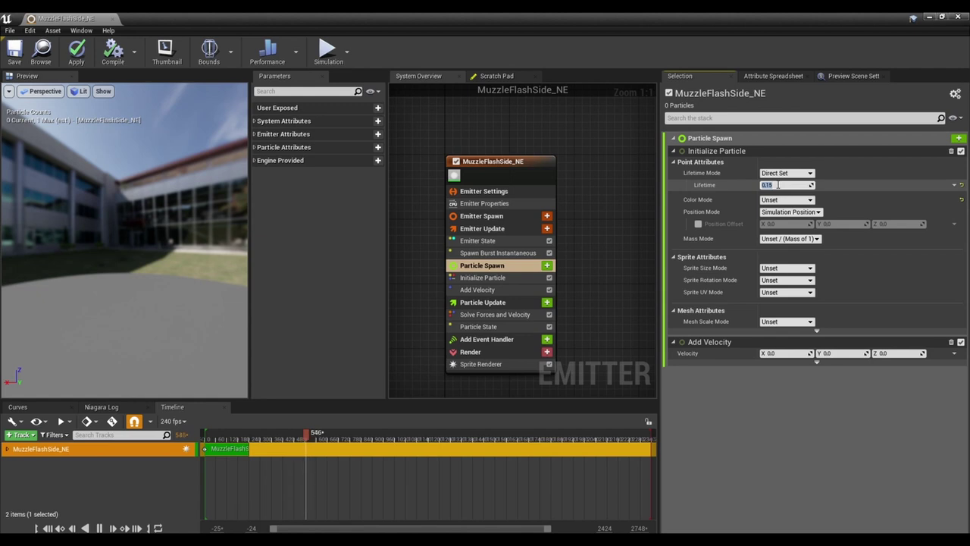
Set Initialize Particle's Sprite Size Mode to Non-Uniform with a Sprite Size of X 100 and Y 100.
click(786, 268)
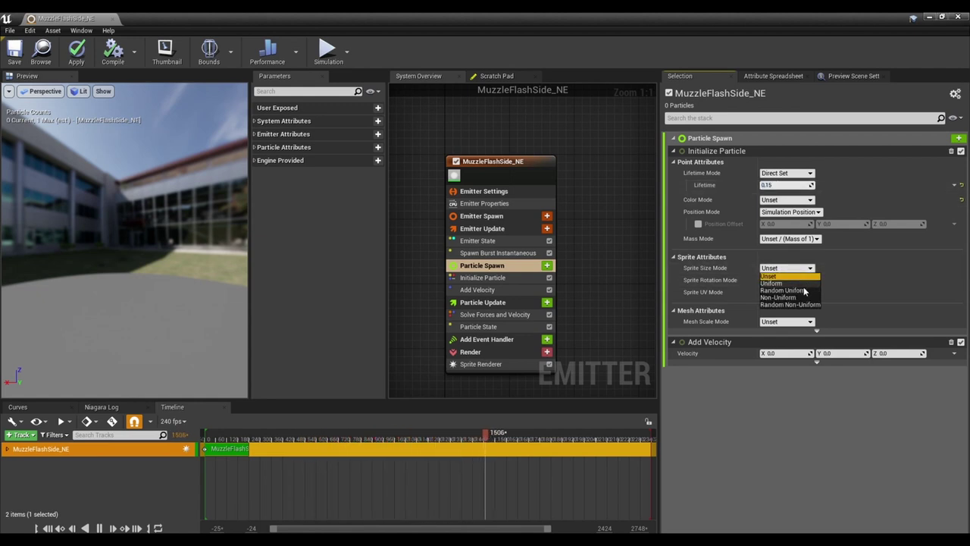
click(794, 297)
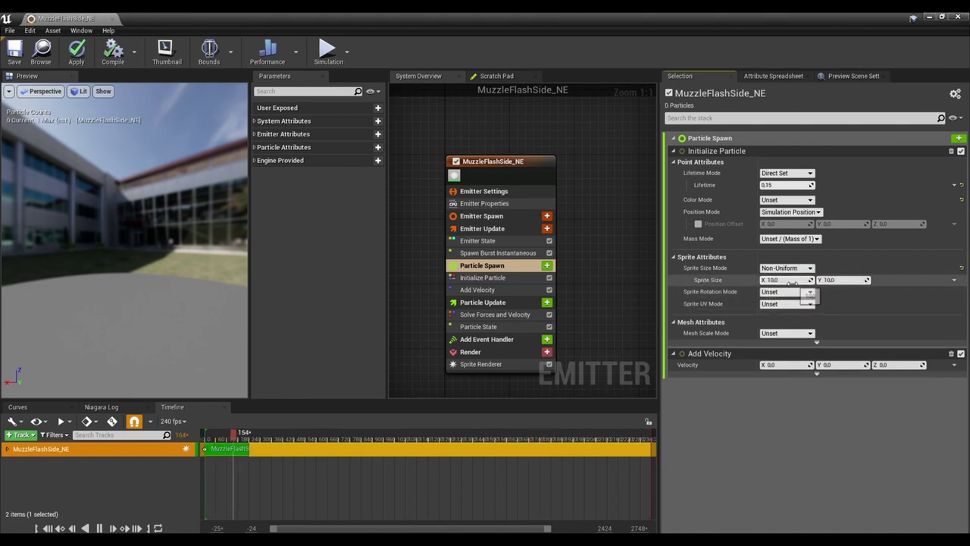
click(792, 280)
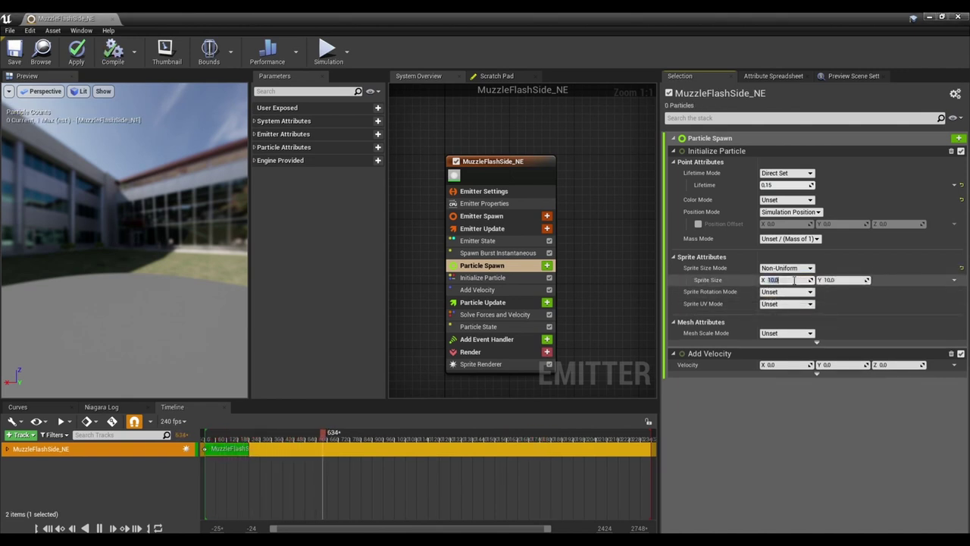
text(100)
key(Tab)
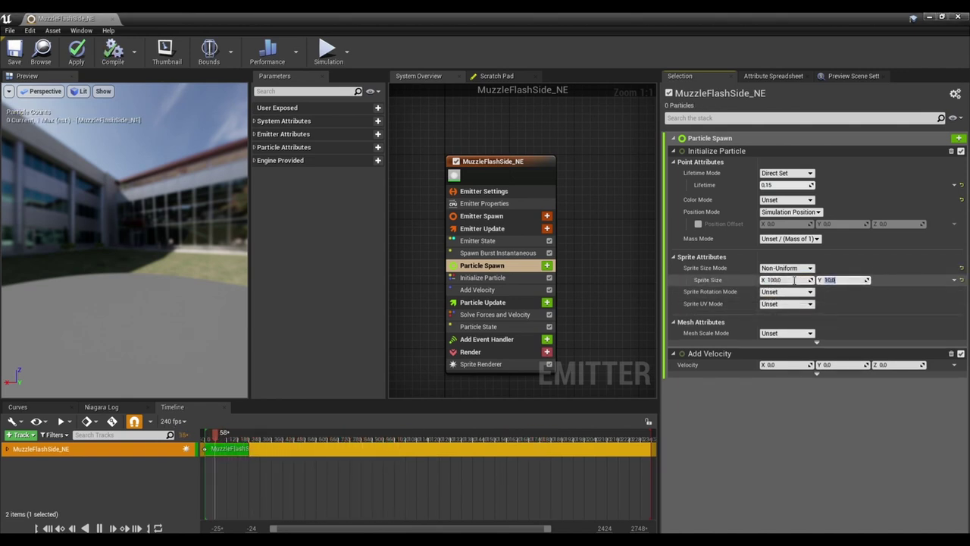
key(Return)
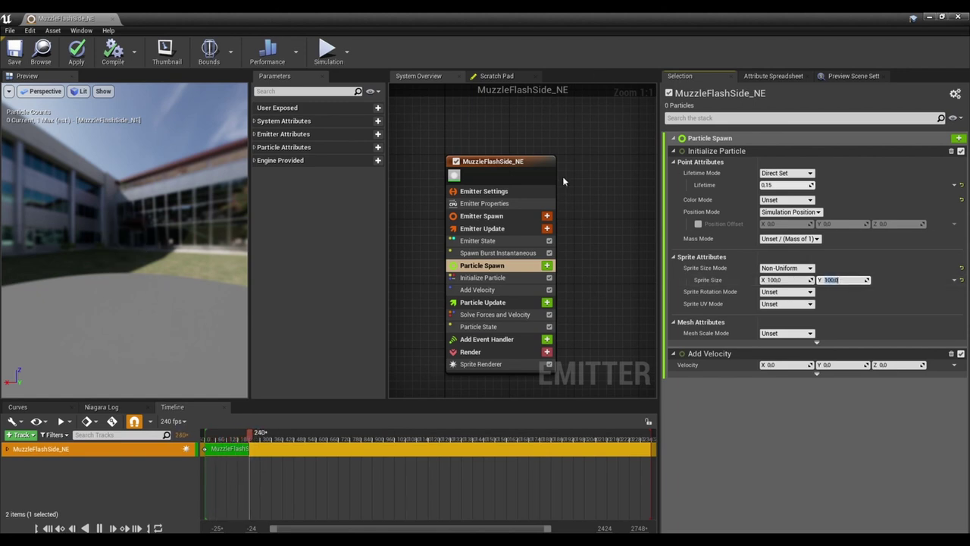
Add a Scale Color module to Particle Update and drive its Scale Alpha with a Float from Curve dynamic input.
right_drag(588, 285, 574, 264)
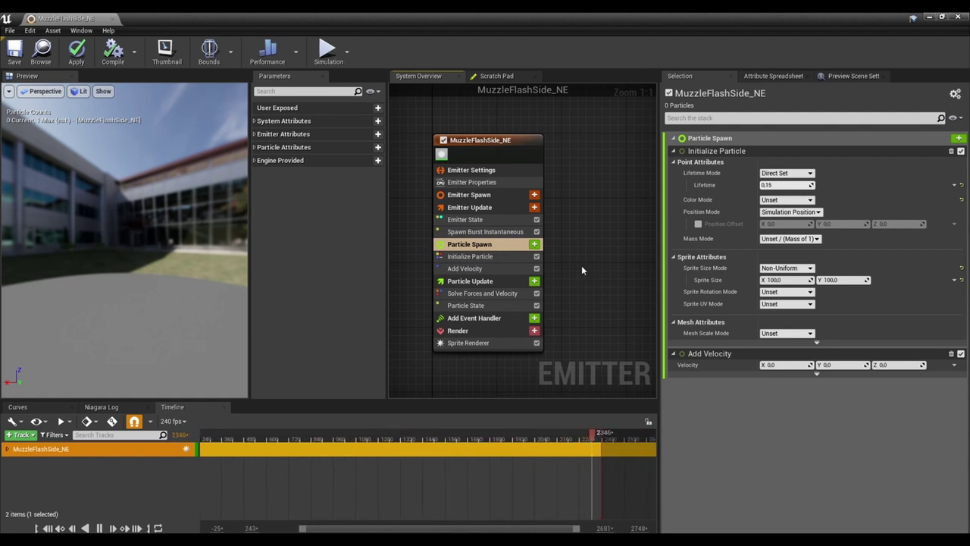
click(496, 282)
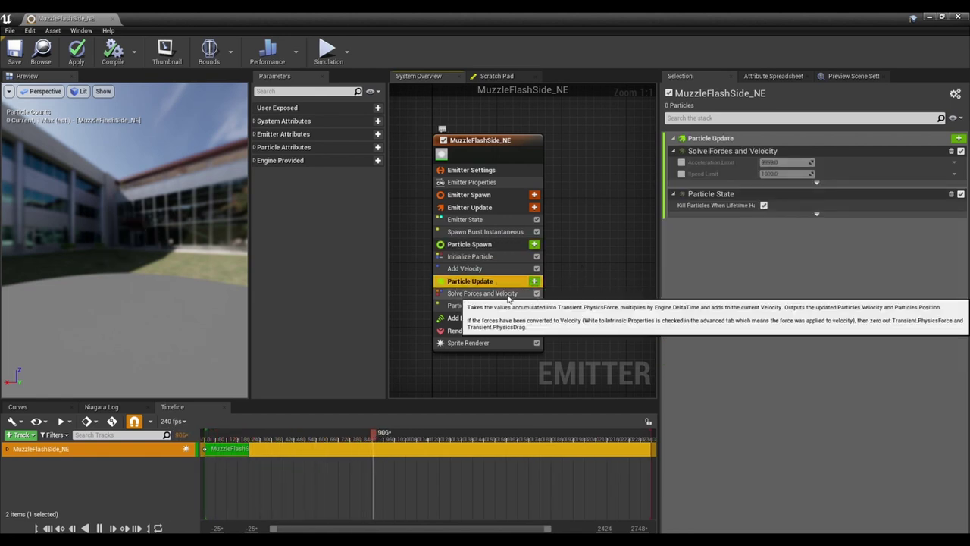
click(534, 282)
text(sca)
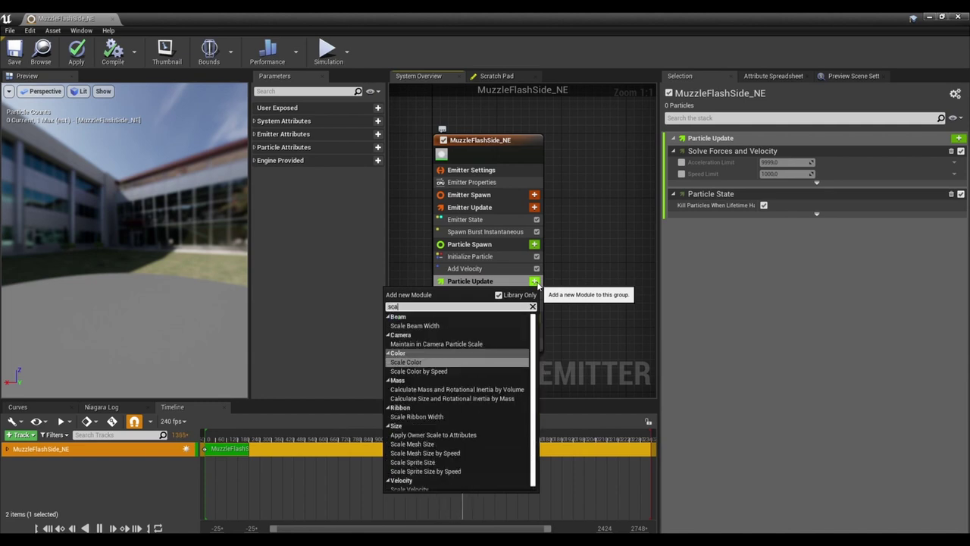
key(Return)
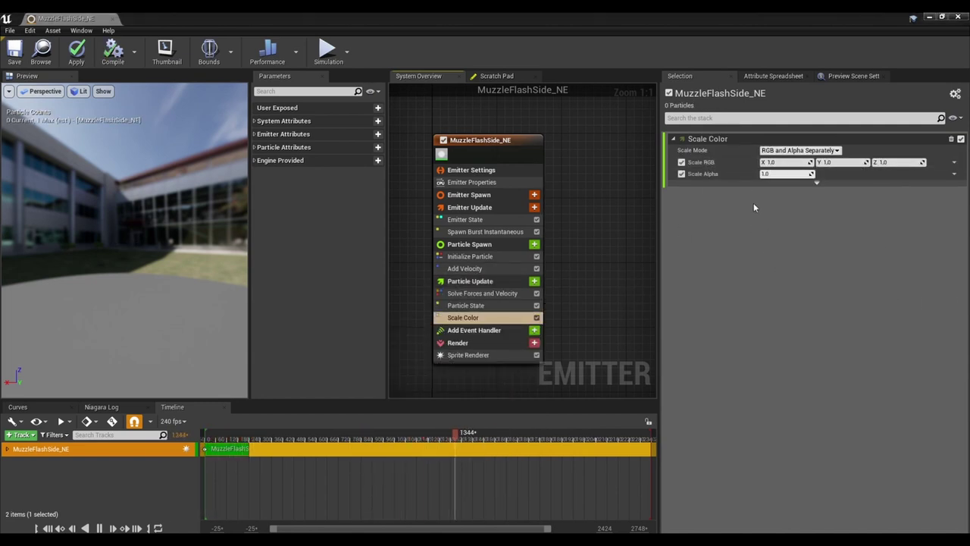
click(954, 174)
text(curv)
key(Return)
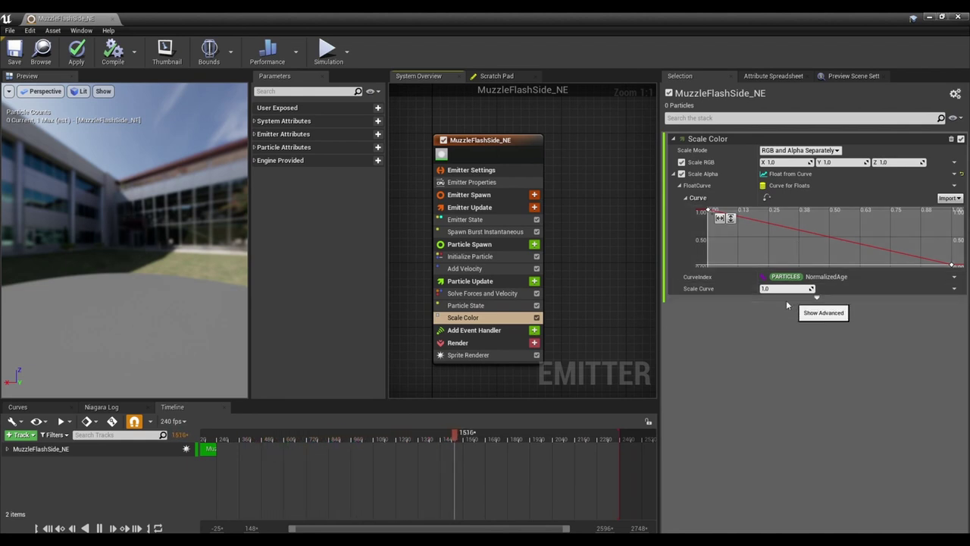
Add a Scale Sprite Size module to Particle Update and drive its Scale Factor with a Vector 2D from Curve dynamic input.
click(534, 281)
text(sca)
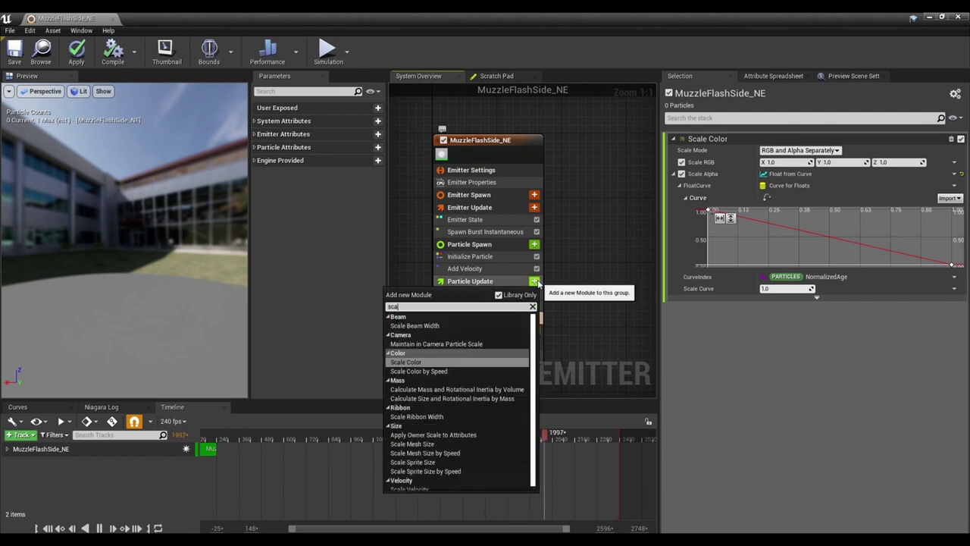
text(le sp)
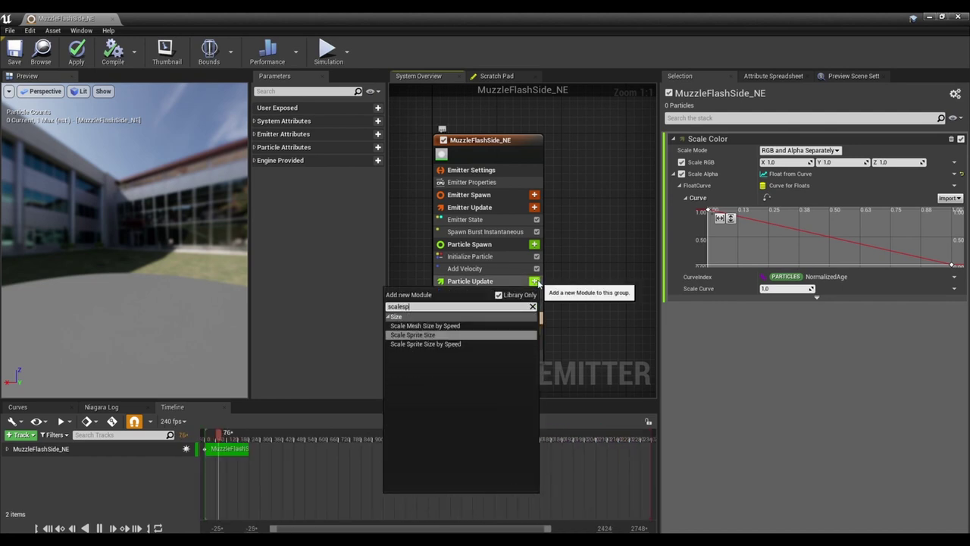
key(Return)
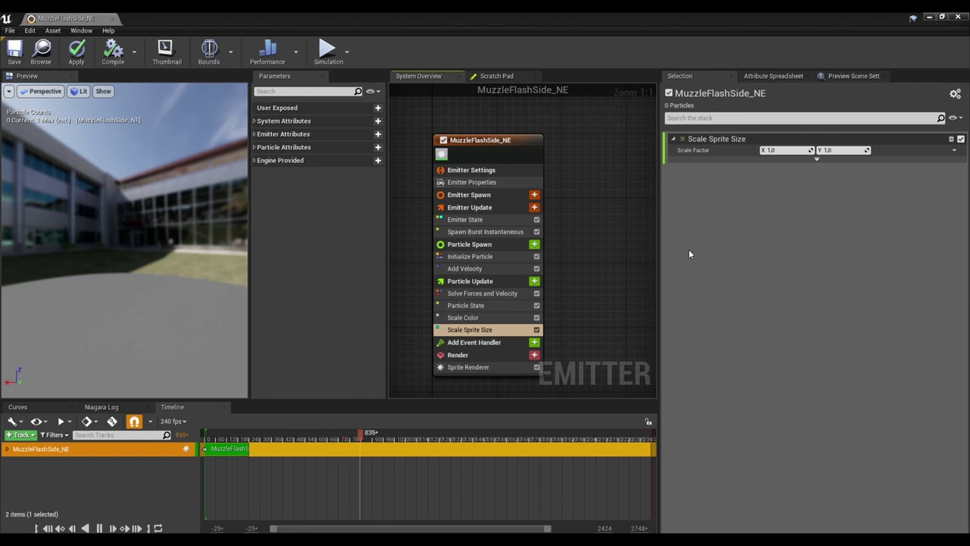
click(953, 150)
text(cur)
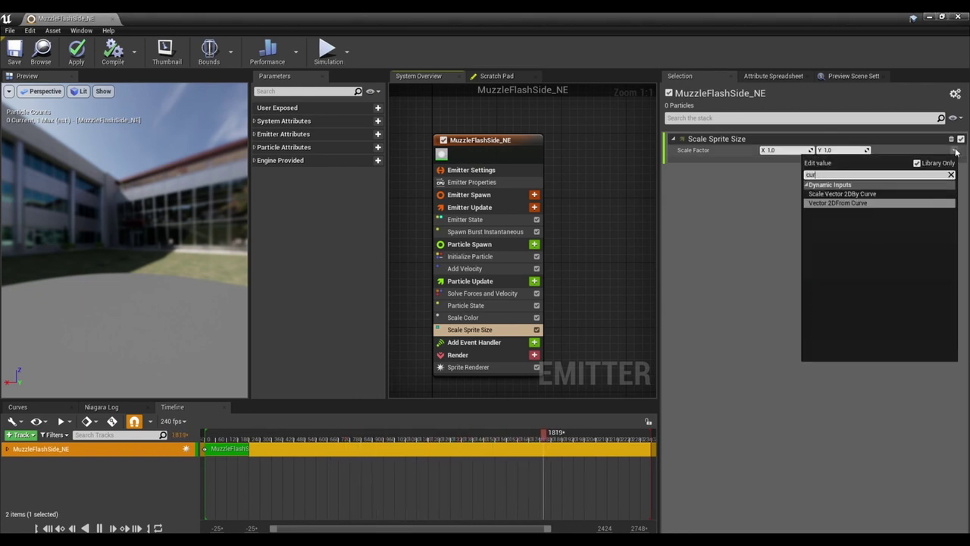
key(Return)
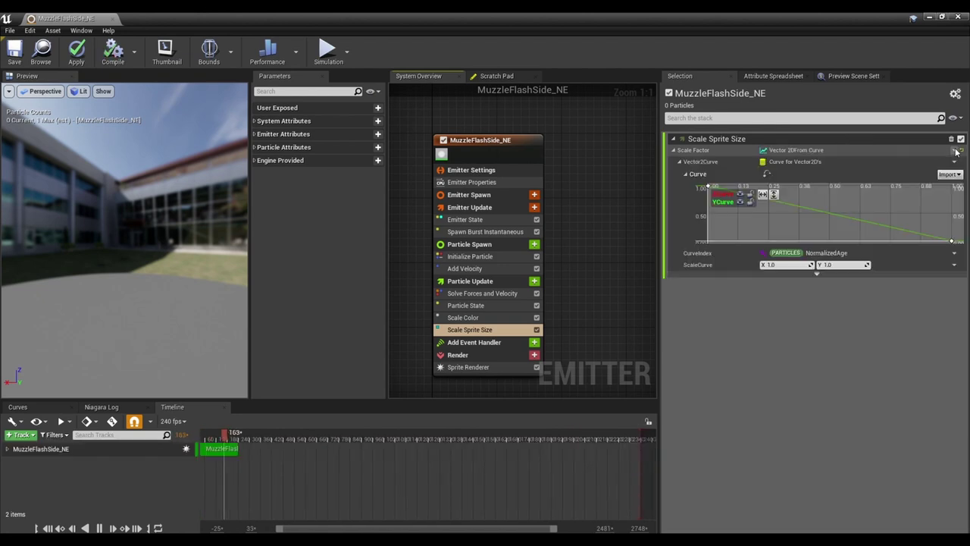
Separate the overlapping scale curves by lowering XCurve's first key to about 0.5 and raising the last keys to about 0.7 (X) and 0.95 (Y).
click(765, 216)
scroll(766, 217, down, 3)
right_click(797, 218)
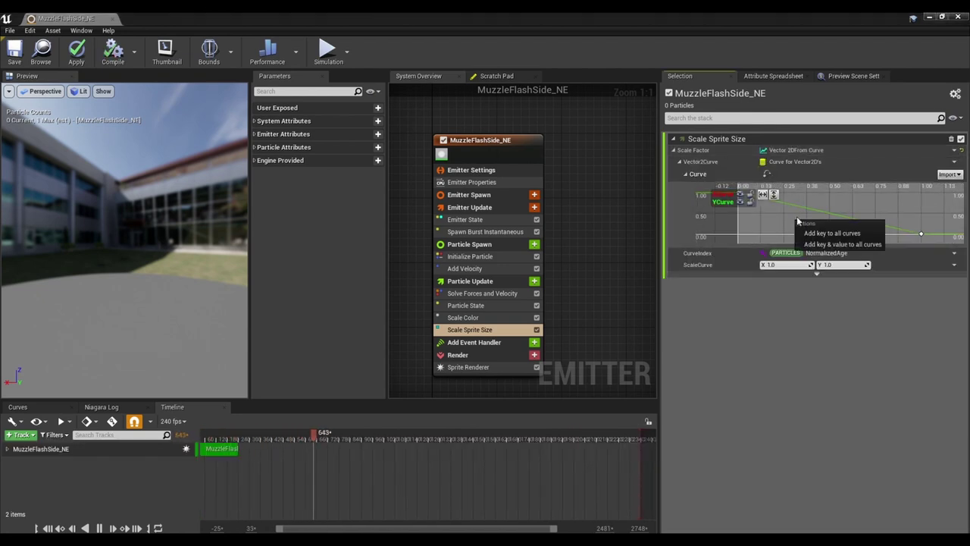
click(762, 218)
scroll(761, 217, down, 2)
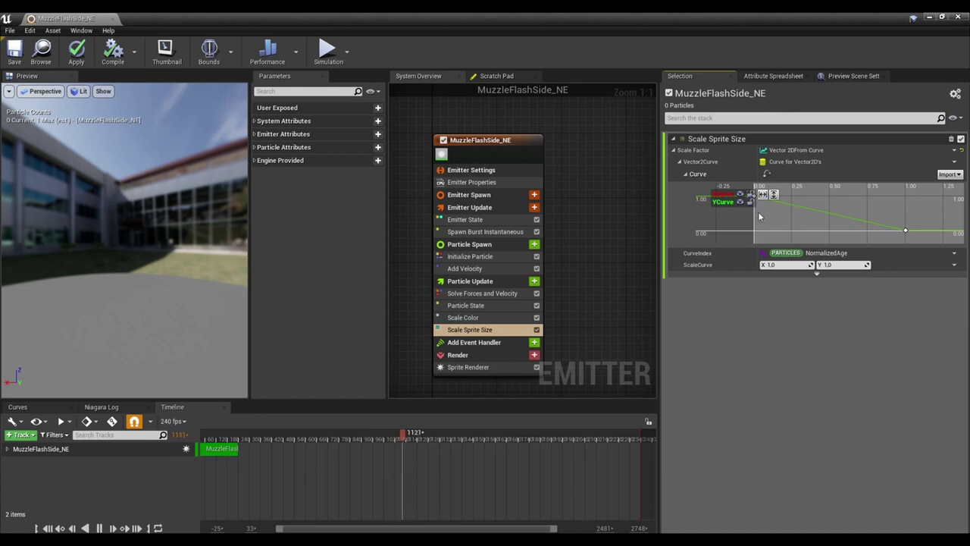
right_drag(758, 211, 794, 212)
drag(790, 200, 791, 220)
right_drag(859, 216, 841, 209)
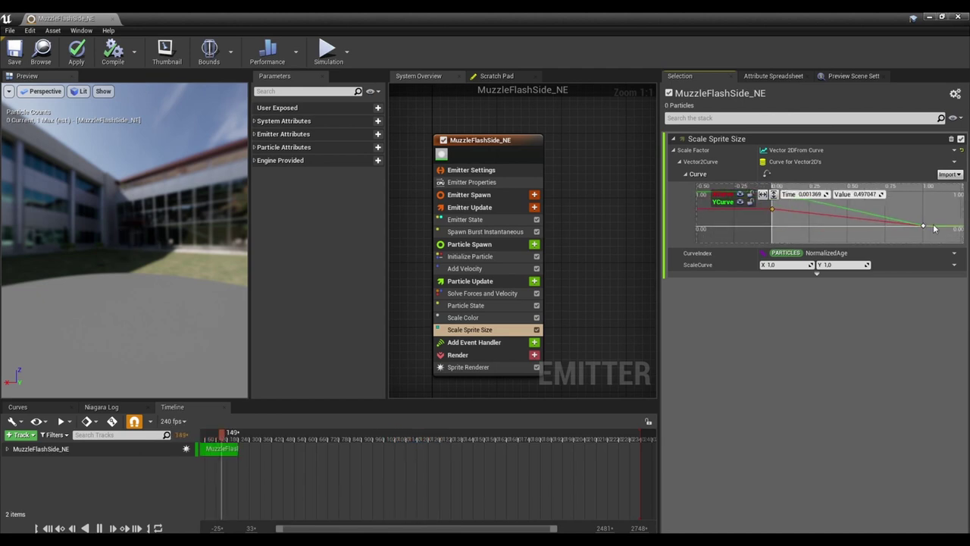
drag(923, 226, 922, 201)
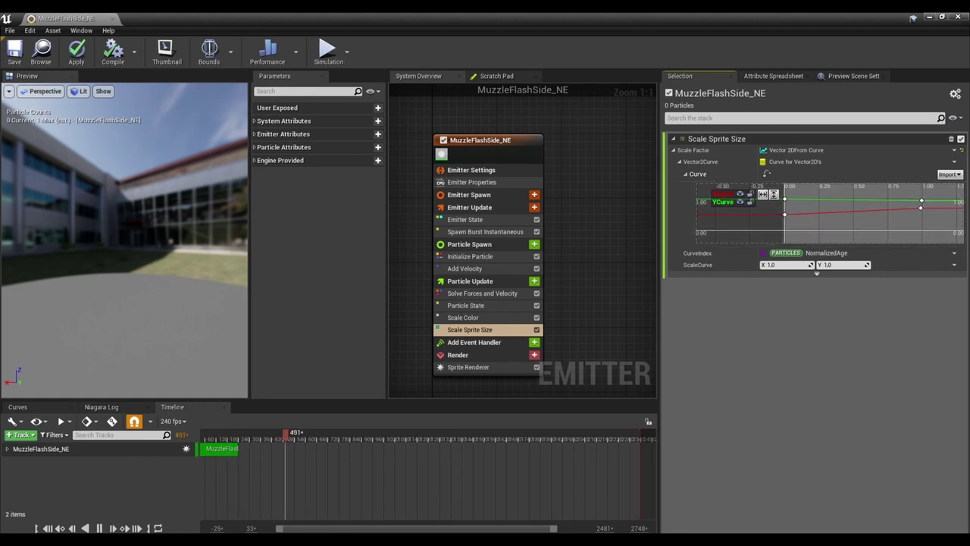
right_drag(807, 220, 794, 225)
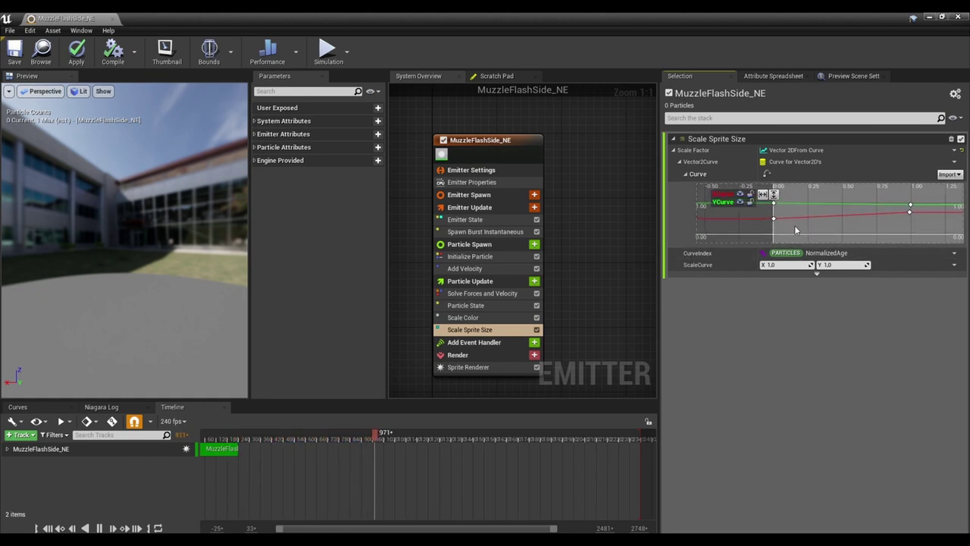
Change the interpolation of YCurve's first key to Auto in the Scale Sprite Size curve.
click(773, 204)
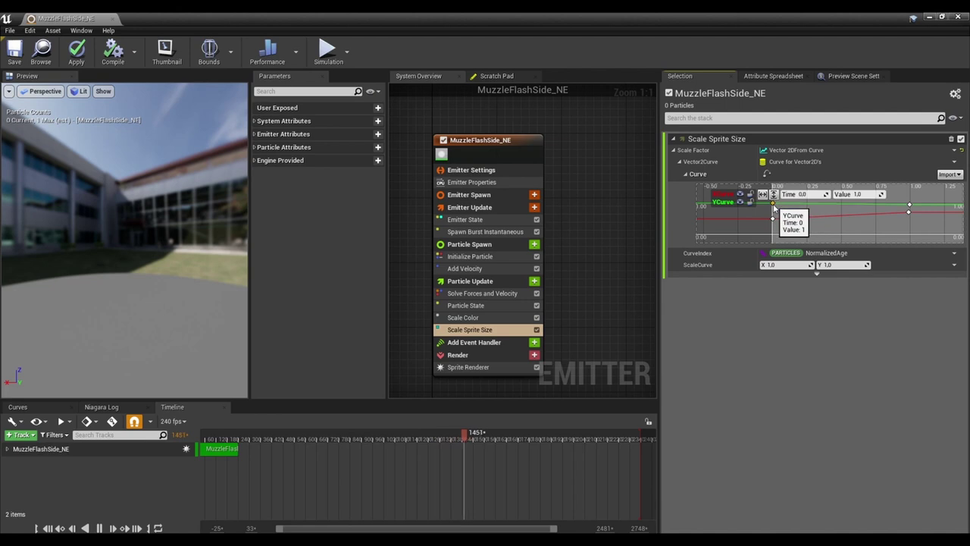
right_click(773, 204)
right_drag(900, 224, 882, 230)
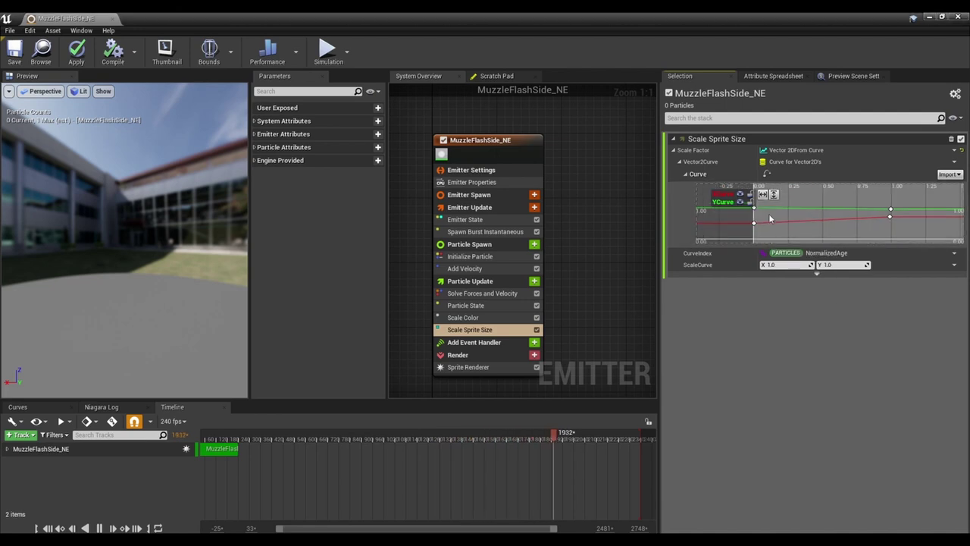
right_drag(758, 212, 771, 211)
right_click(769, 212)
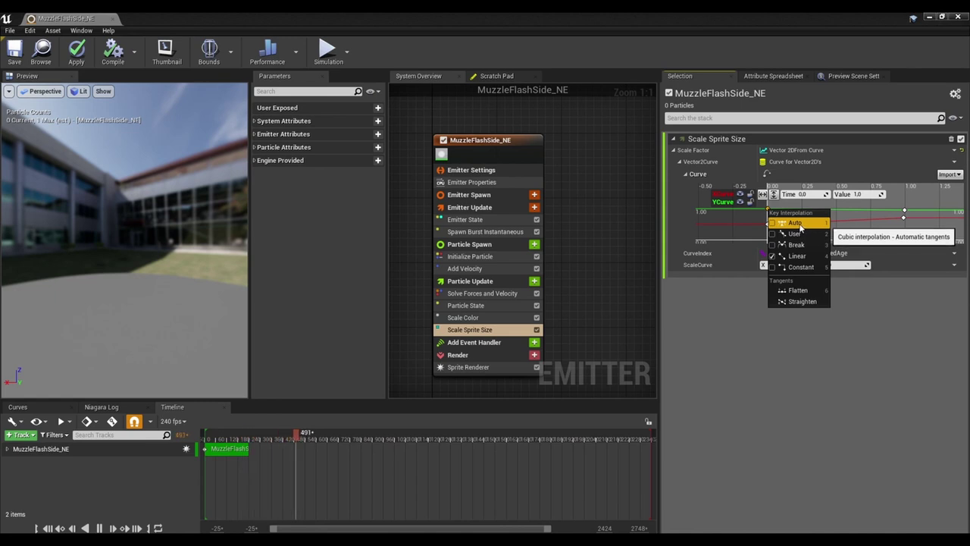
click(800, 224)
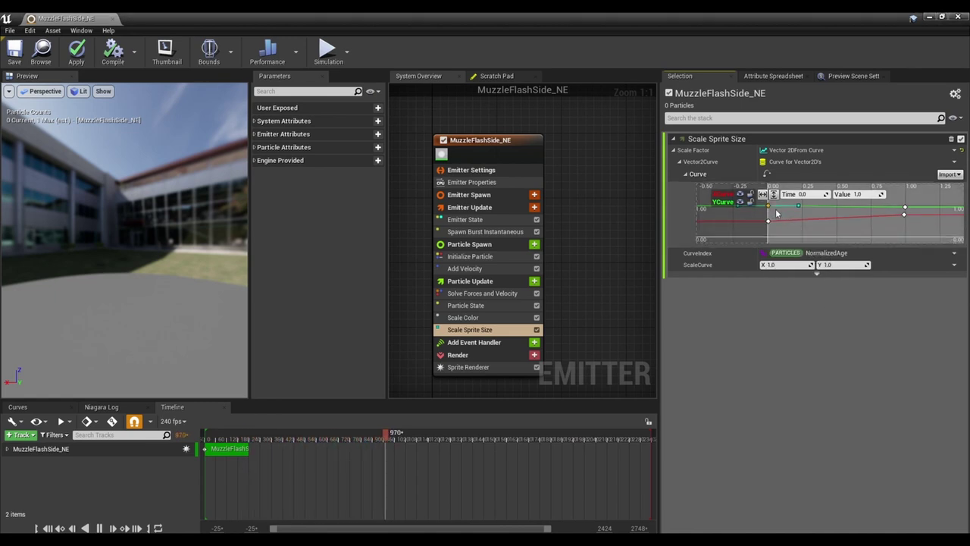
Set YCurve's first key to Time 0 and Value 0.5.
right_drag(777, 213, 798, 214)
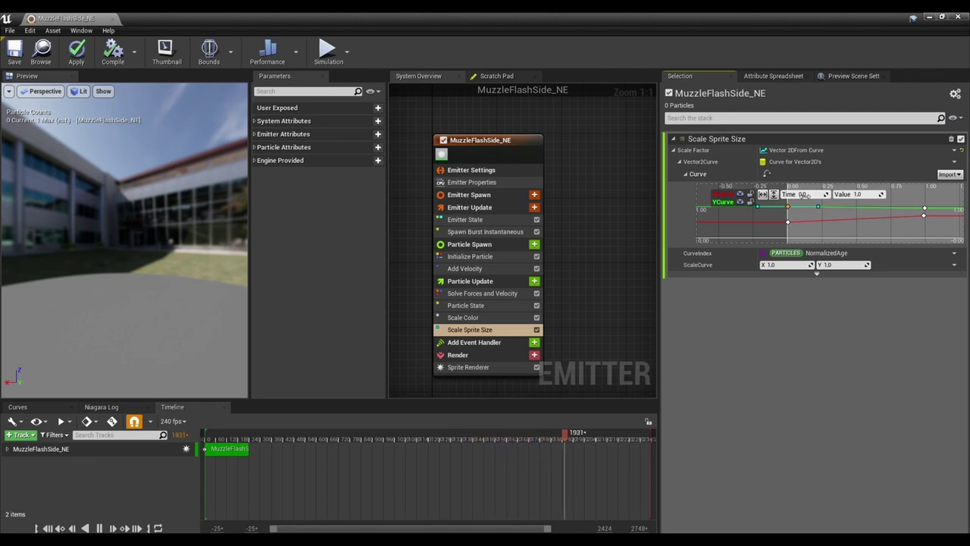
click(804, 196)
text(0,5)
key(Return)
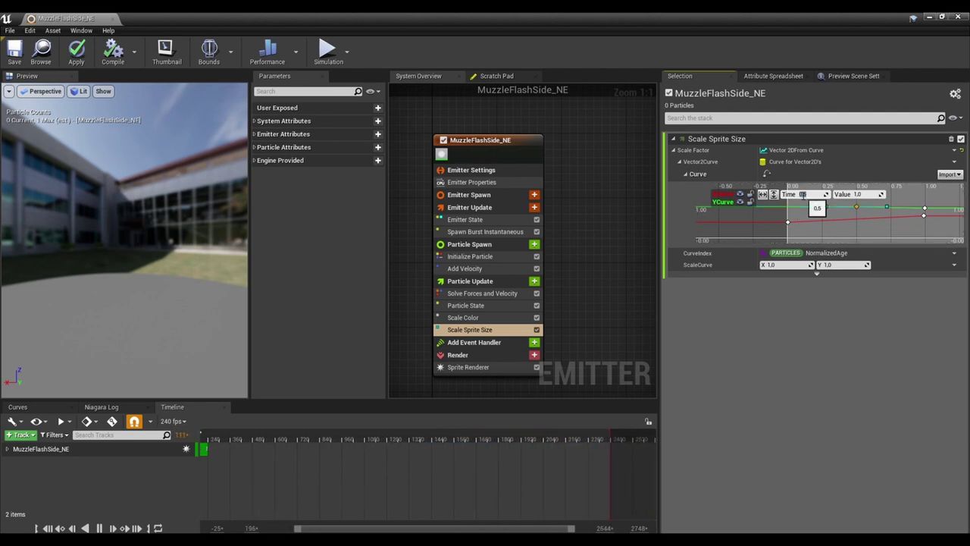
drag(803, 196, 806, 195)
text(0)
key(Tab)
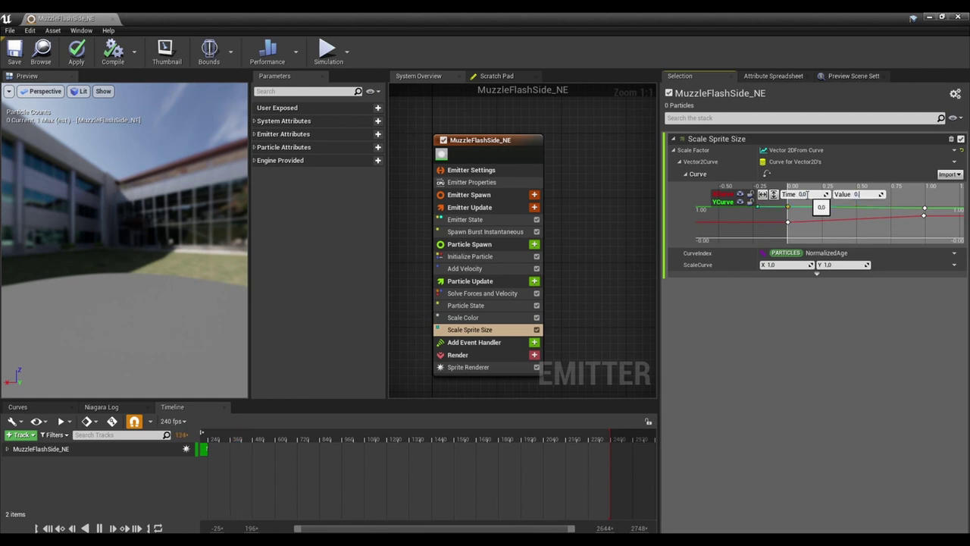
text(0.5)
key(Return)
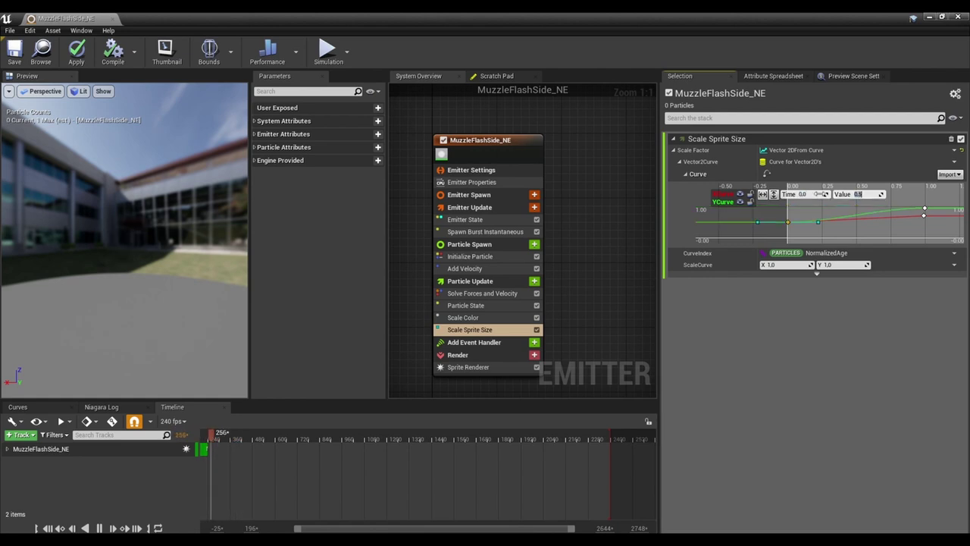
Raise XCurve's first key to about 1.09, clear of YCurve's first key, and restore the latter to Time 0, Value 0.5.
mouse_move(782, 225)
mouse_down()
mouse_move(780, 235)
mouse_move(775, 205)
mouse_move(776, 223)
mouse_up()
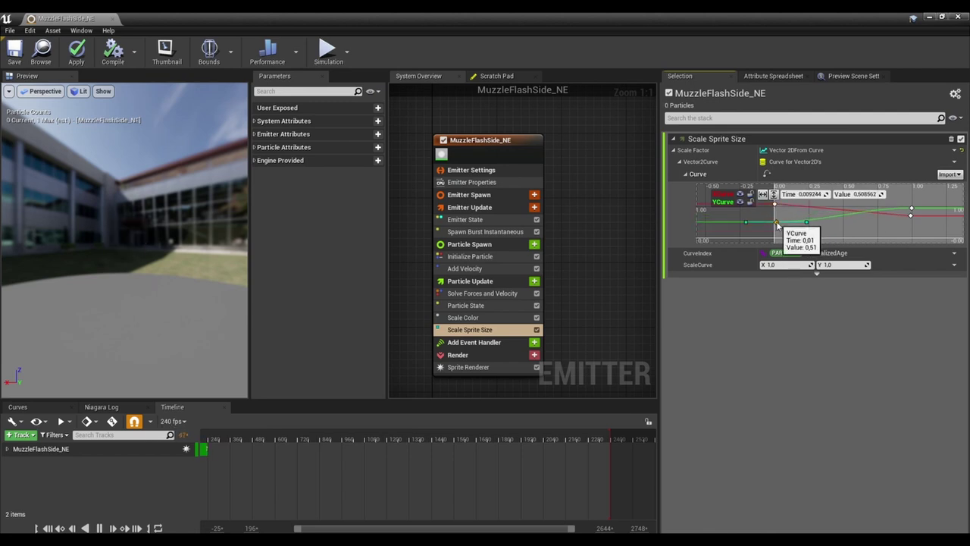
click(816, 194)
text(0)
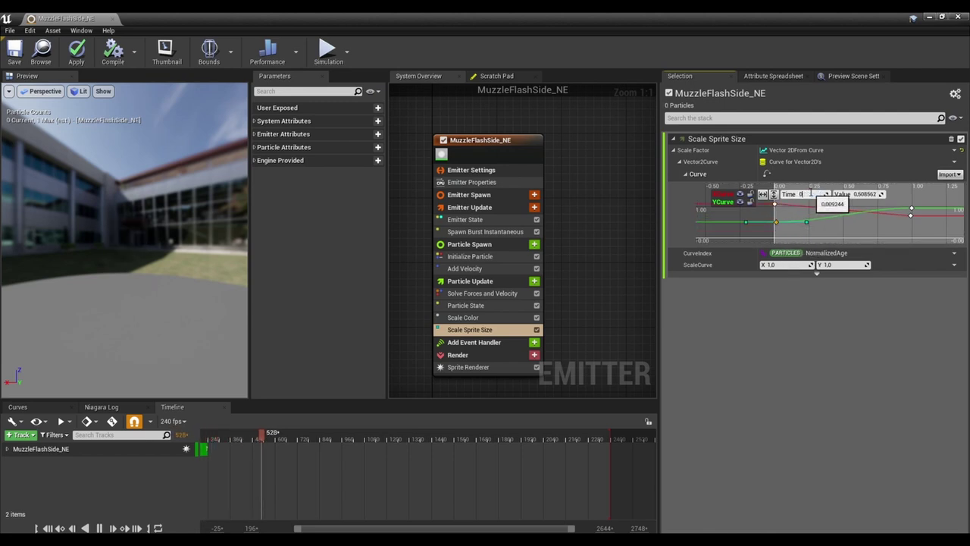
key(Tab)
key(Return)
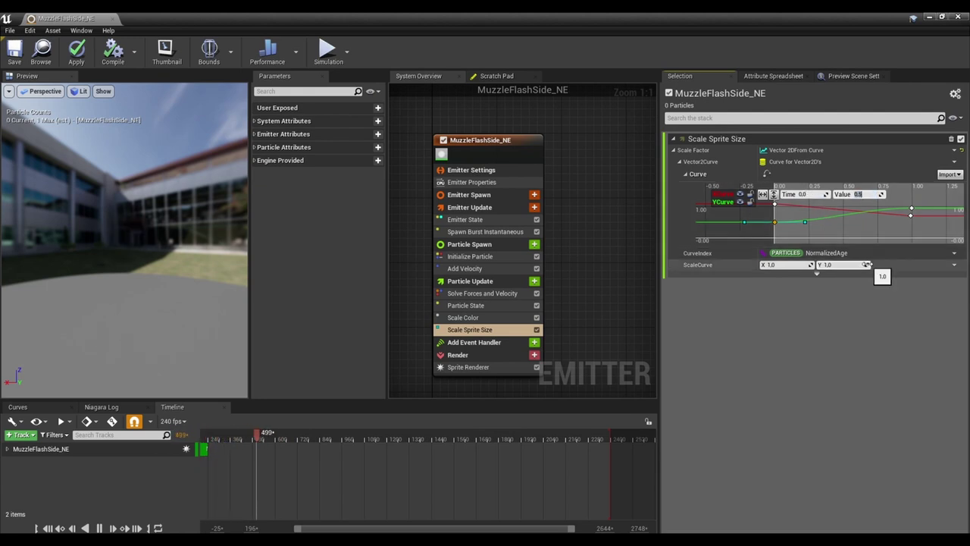
Set YCurve's last key to Time 0.5 and Value 2.0.
click(911, 213)
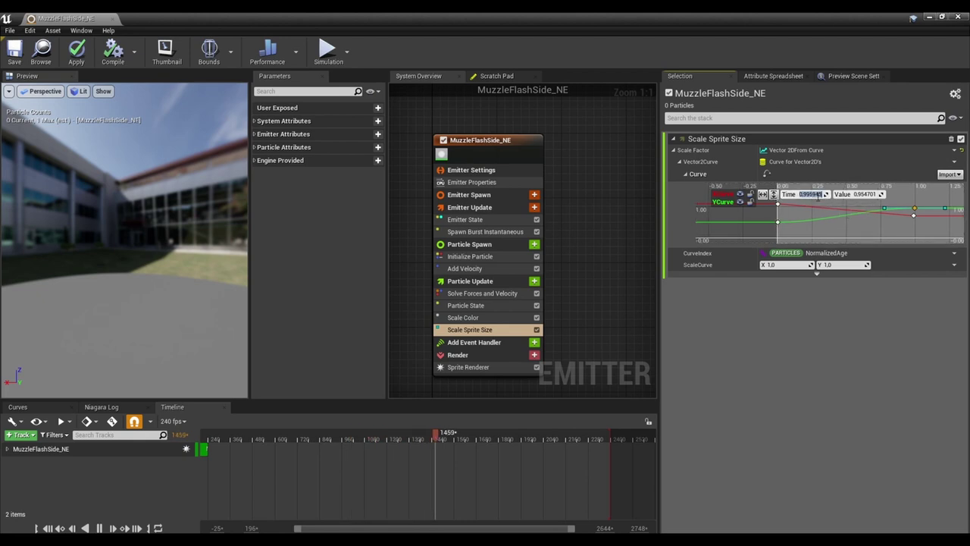
click(817, 194)
text(0.5)
key(Tab)
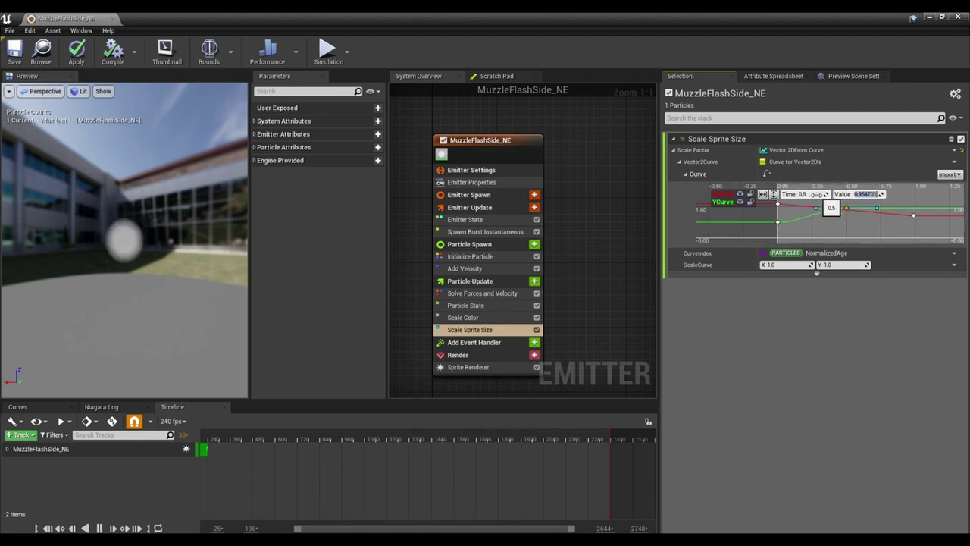
key(Return)
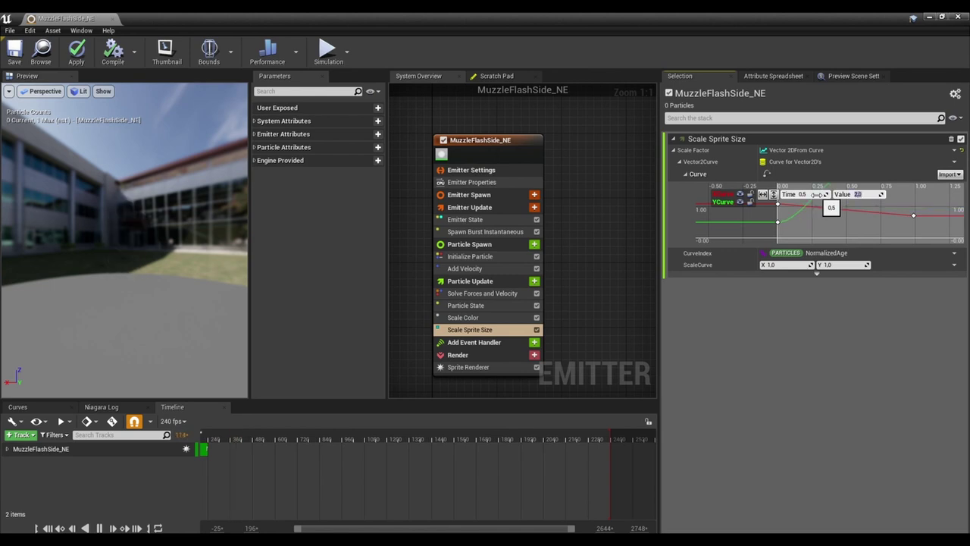
mouse_move(236, 281)
mouse_down()
mouse_move(220, 277)
mouse_move(237, 281)
mouse_up()
scroll(828, 223, down, 3)
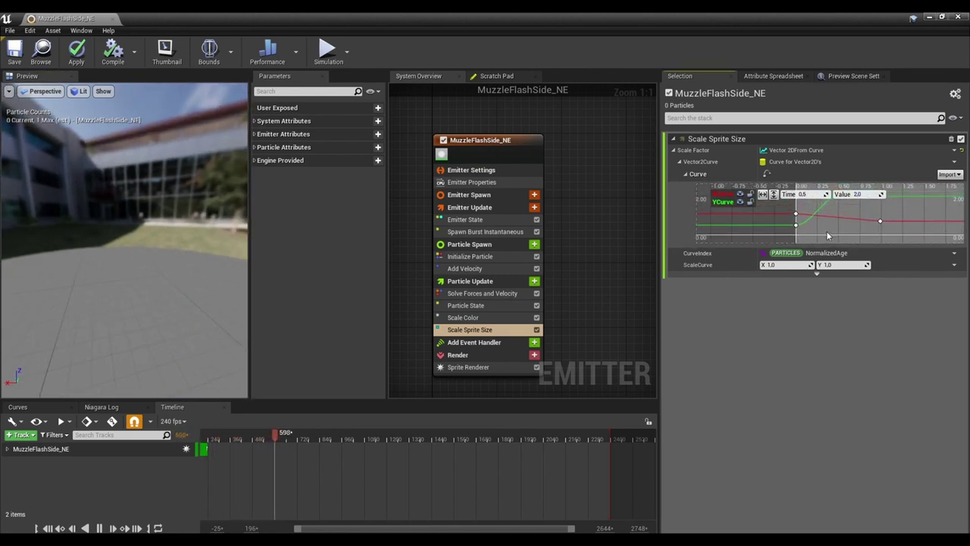
Set XCurve's first key to Time 0 and Value 0 with Auto interpolation.
click(803, 219)
click(797, 214)
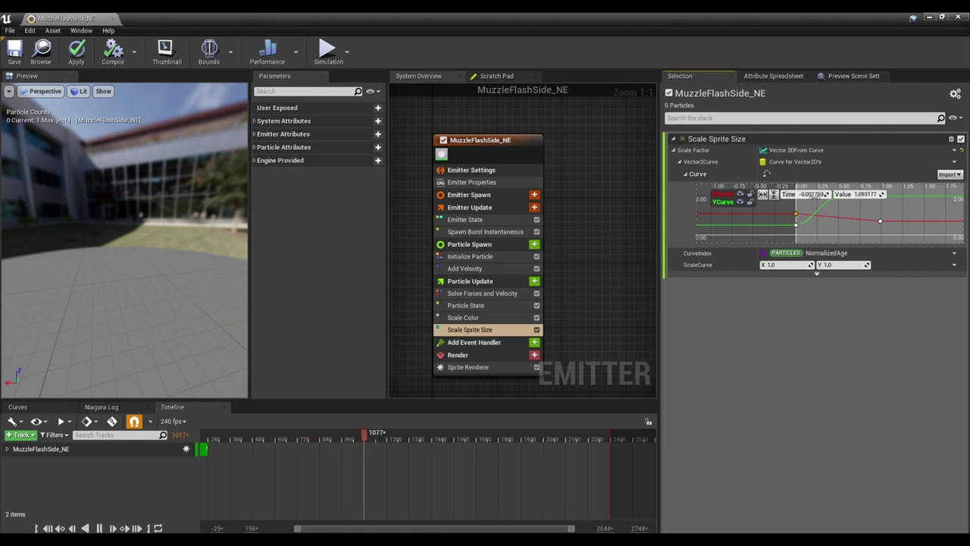
click(818, 196)
text(0)
key(Tab)
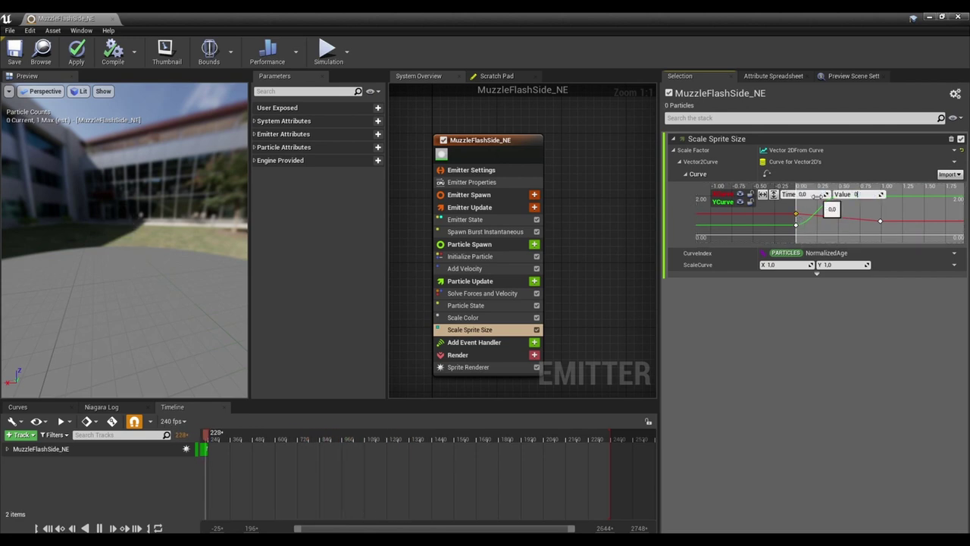
text(0)
key(Return)
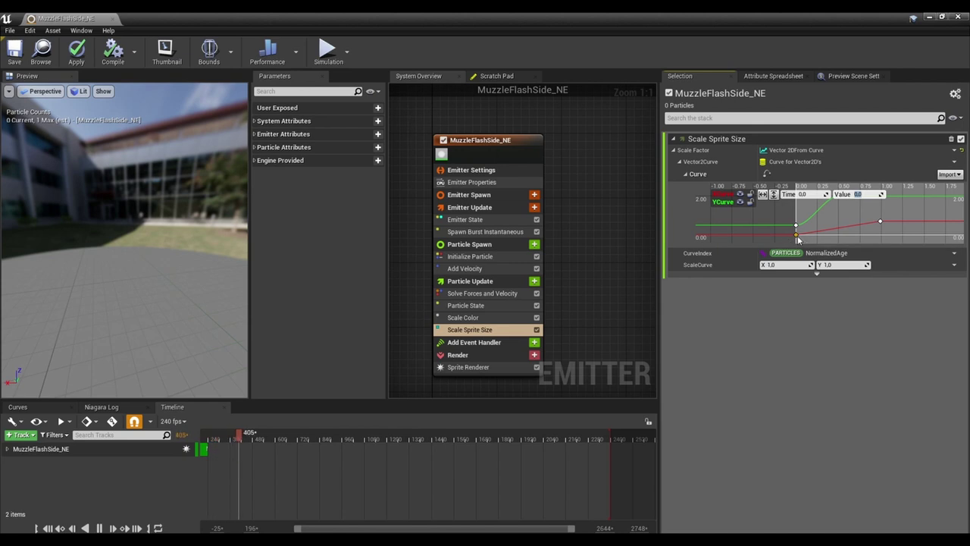
right_click(798, 238)
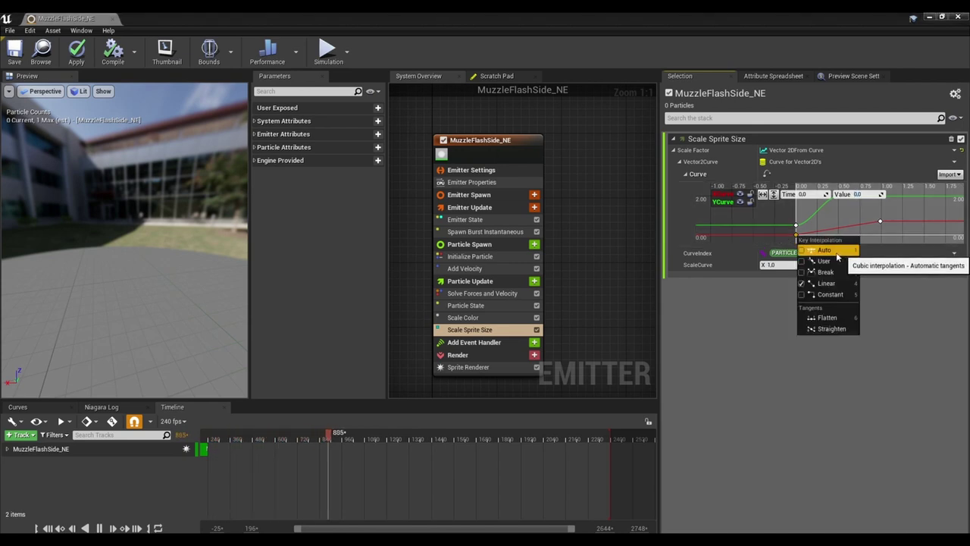
click(837, 257)
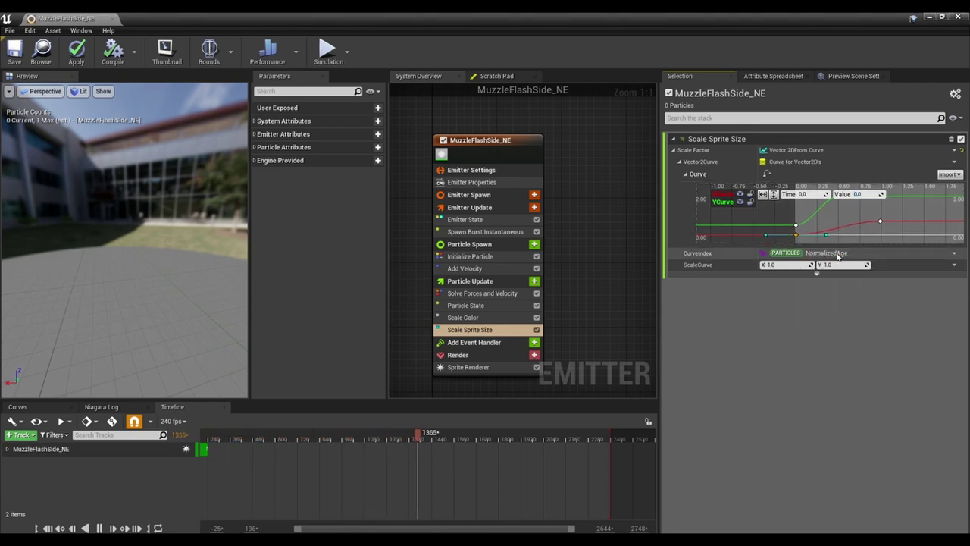
Set XCurve's second key to Time 0.6 and Value 1.5.
click(880, 221)
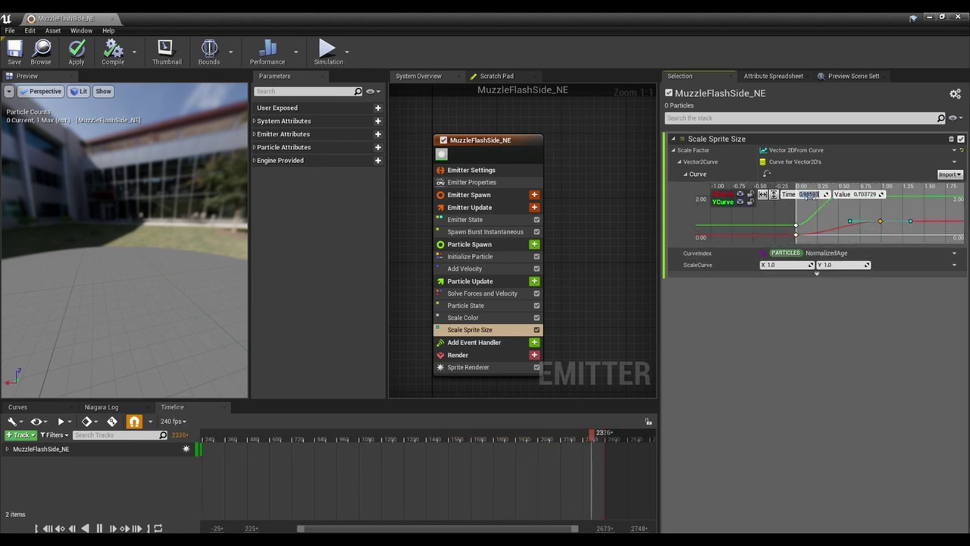
click(803, 194)
text(0.6)
key(Tab)
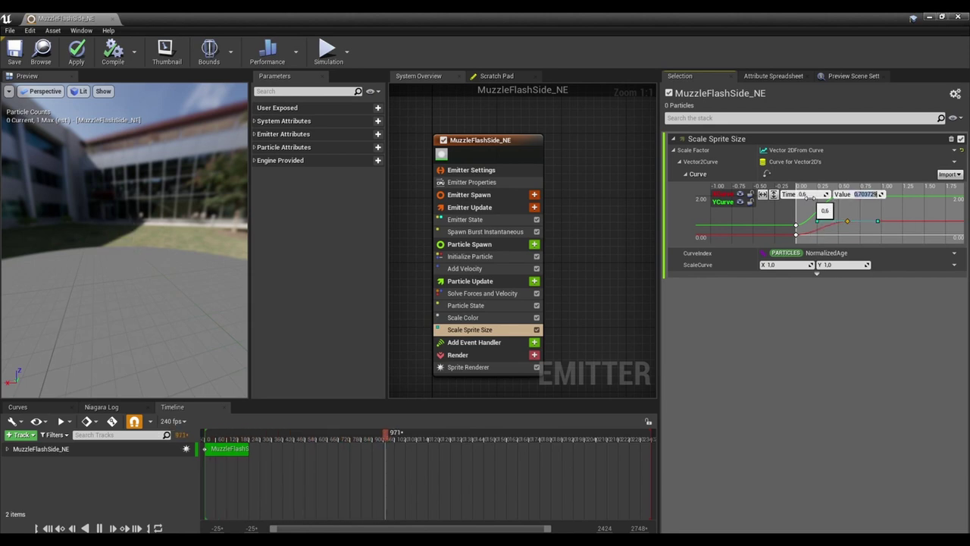
text(1.5)
key(Return)
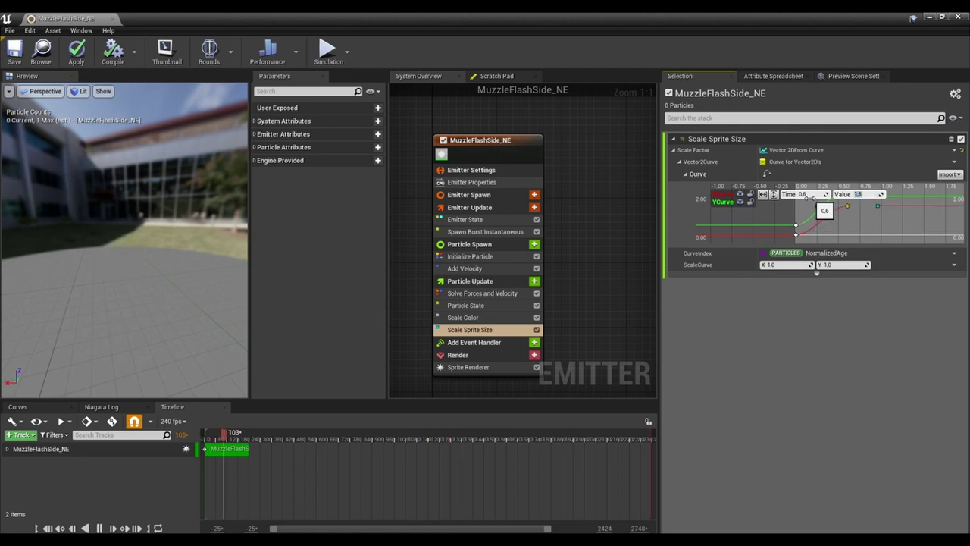
Add a third key to XCurve at Time 1.0 with Value 1.0.
click(881, 221)
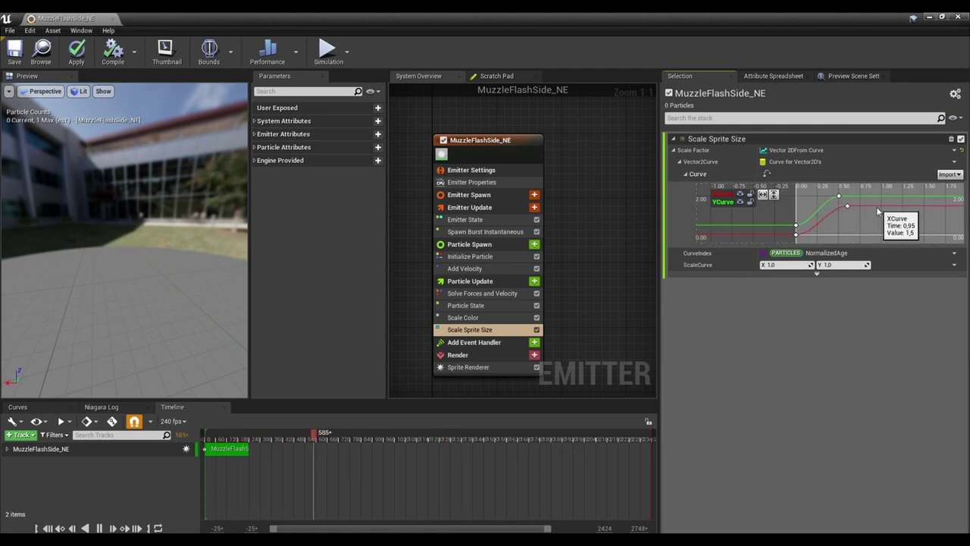
middle_click(877, 205)
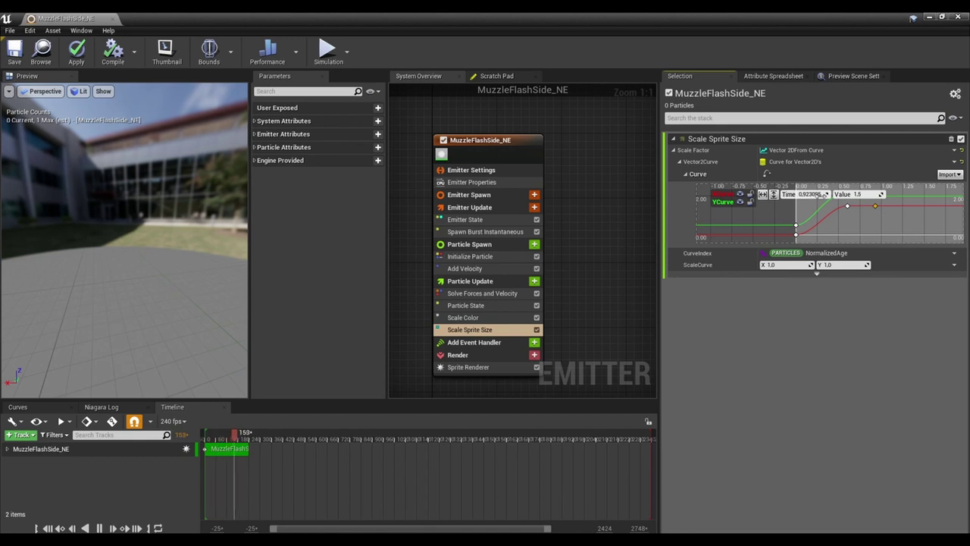
click(811, 194)
text(1)
key(Return)
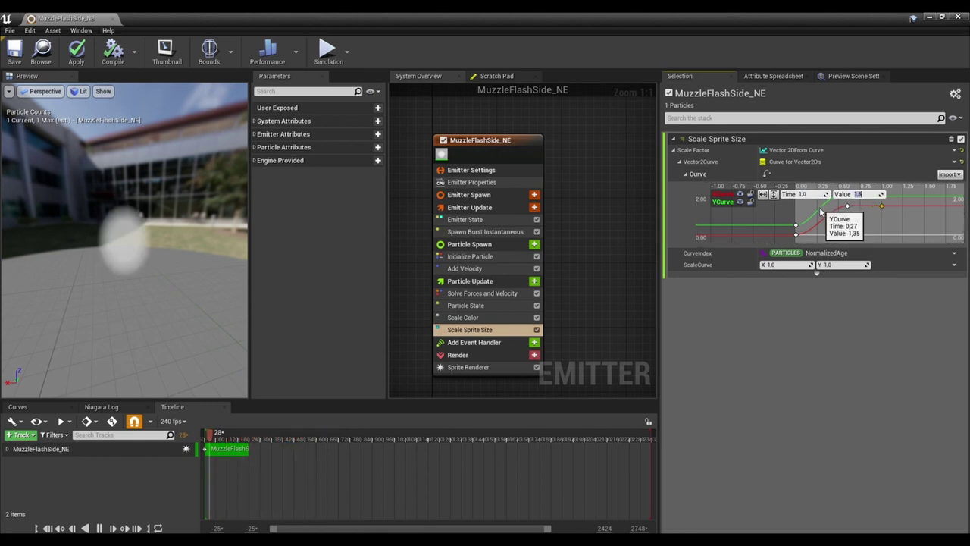
text(1)
key(Return)
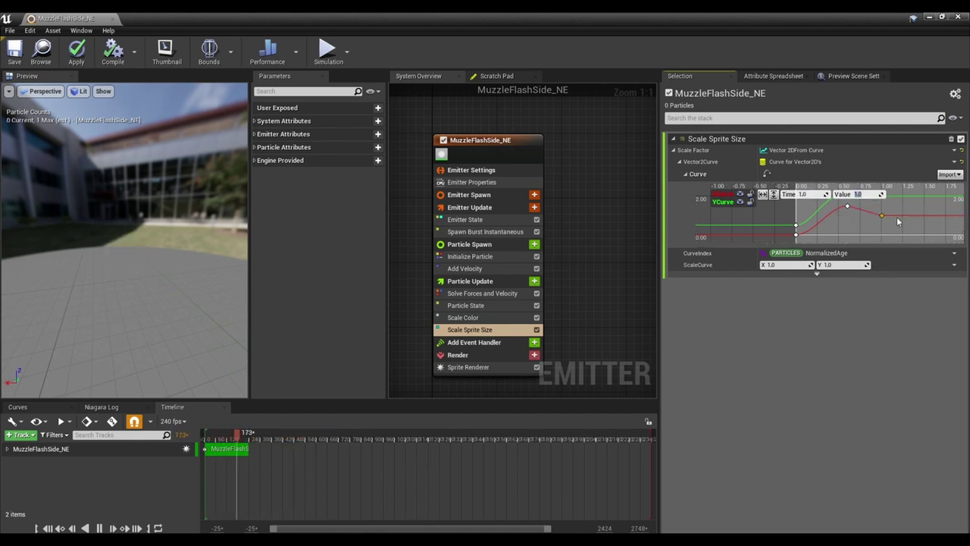
Change the interpolation of XCurve's keys at times 1.0 and 0.6 to Auto.
right_click(883, 215)
click(906, 226)
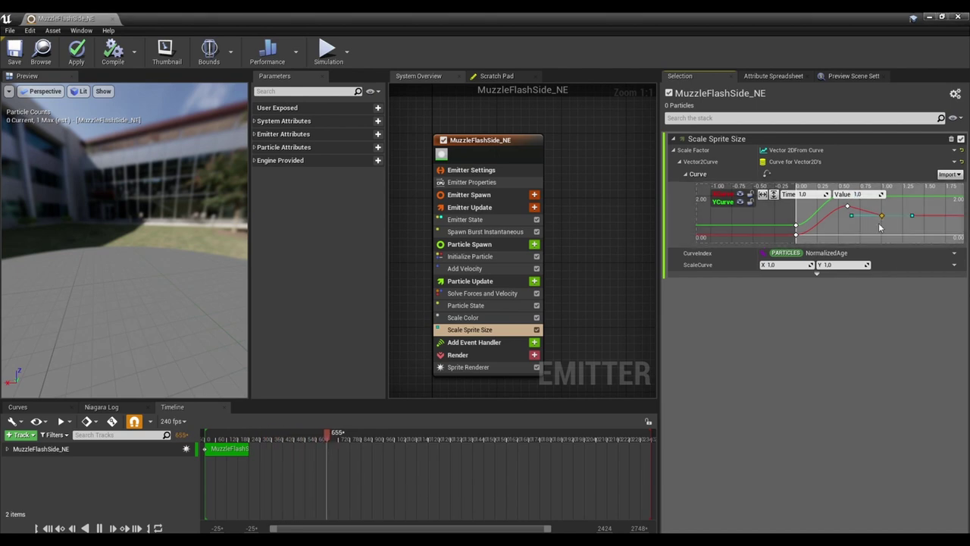
right_click(881, 216)
click(887, 228)
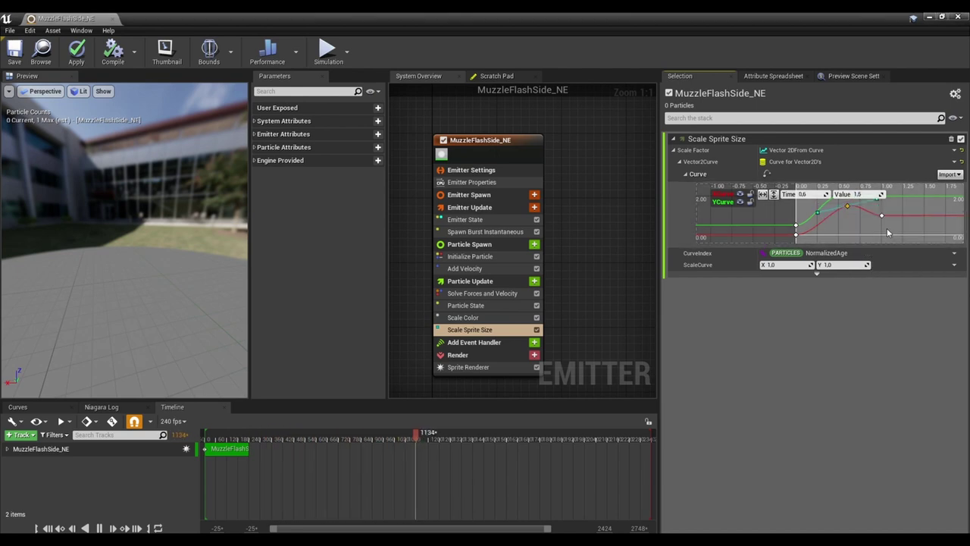
drag(225, 286, 216, 288)
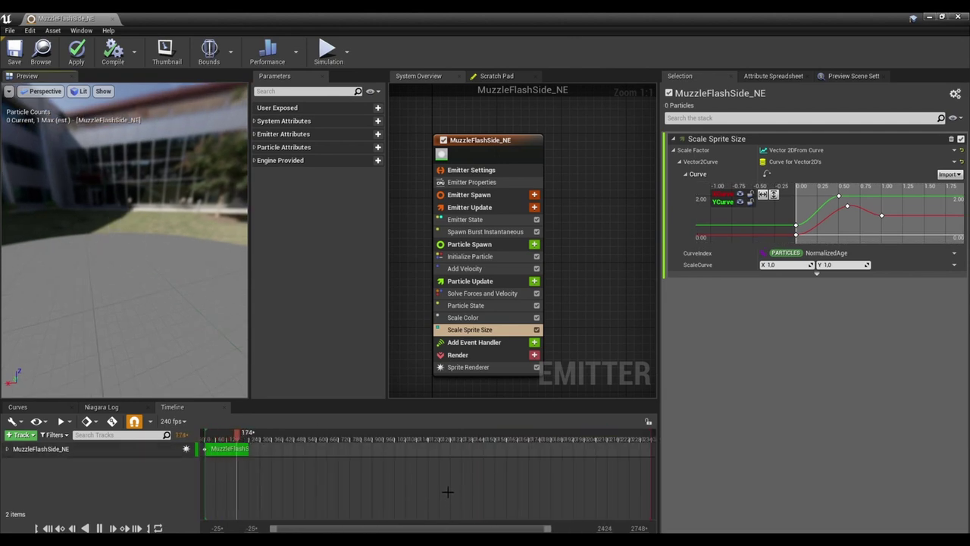
Shorten the timeline's playback range so it ends at about frame 302.
drag(525, 437, 254, 439)
ctrl+scroll(233, 449, up, 4)
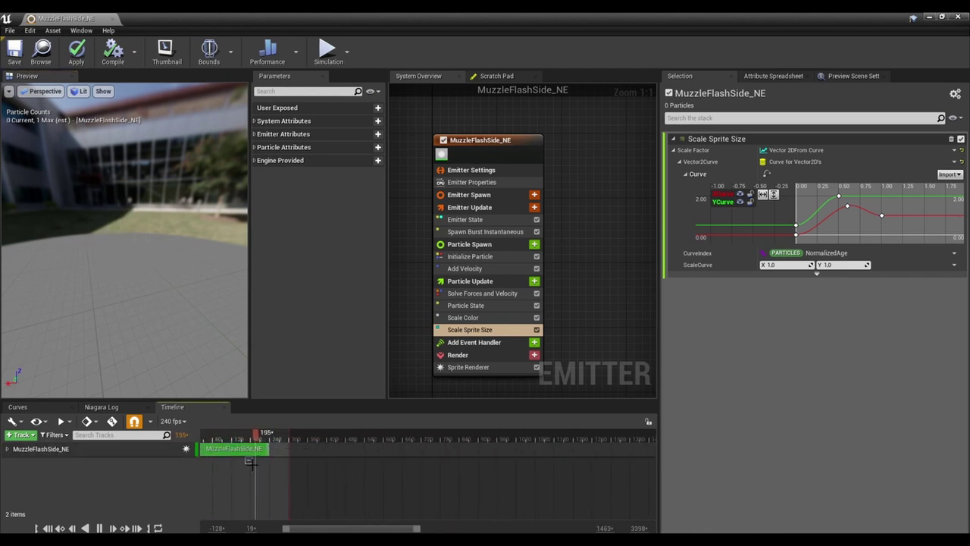
drag(320, 529, 306, 529)
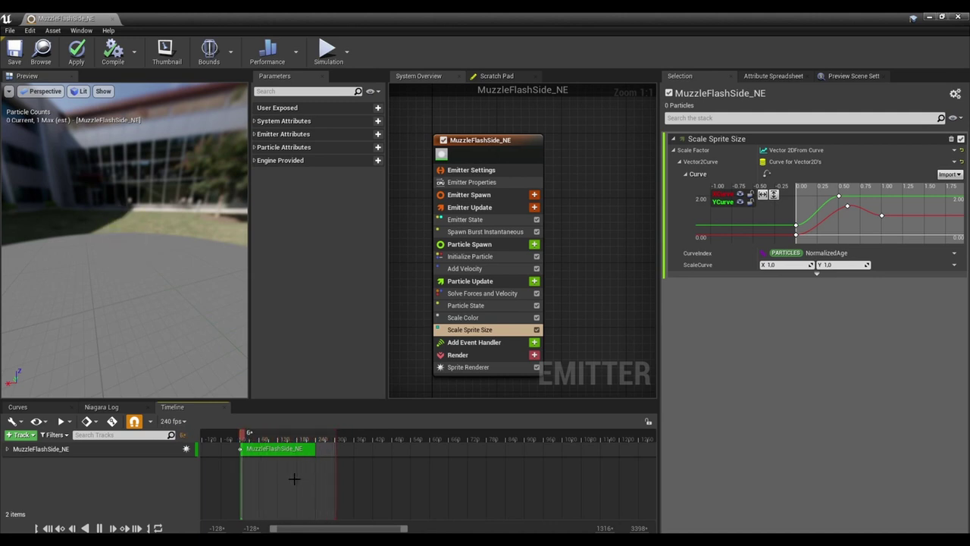
Set the X velocity of the Add Velocity module to 1.0.
click(491, 268)
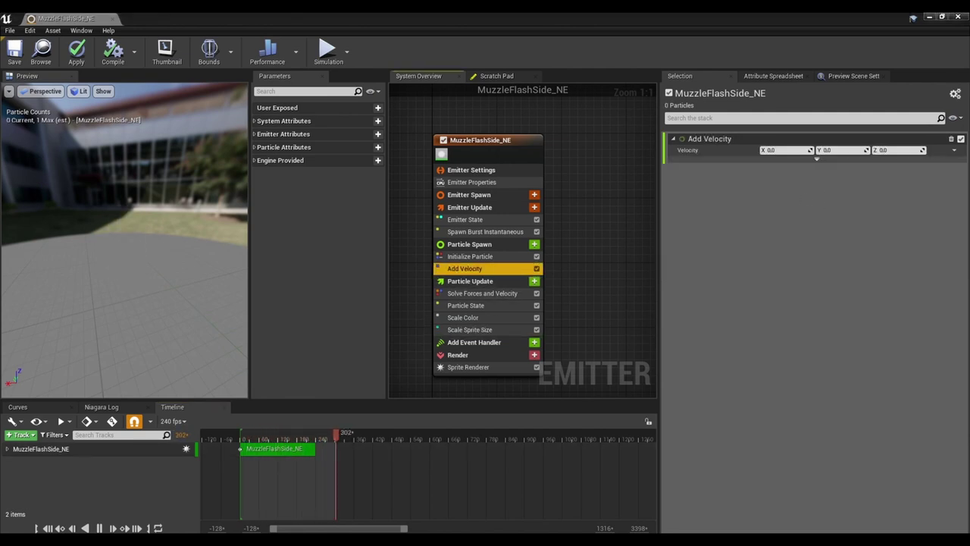
click(783, 151)
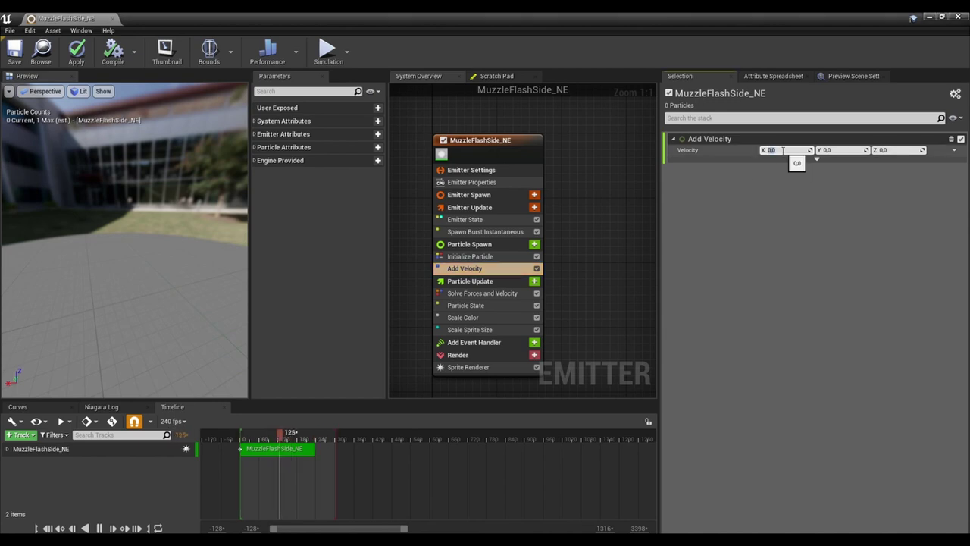
text(1)
key(Return)
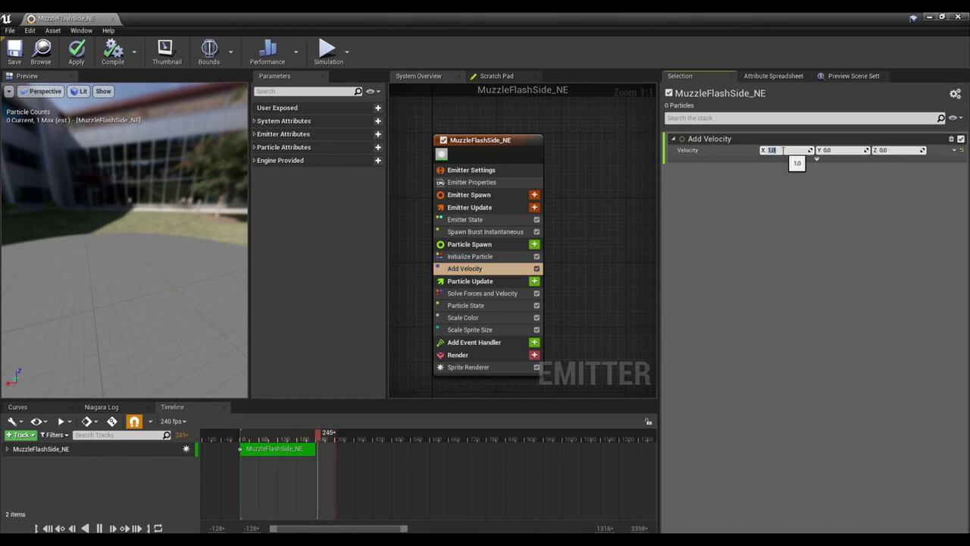
Set the Sprite Renderer's Alignment to Velocity Aligned and its Pivot in UVSpace Y value to 0.9.
click(498, 370)
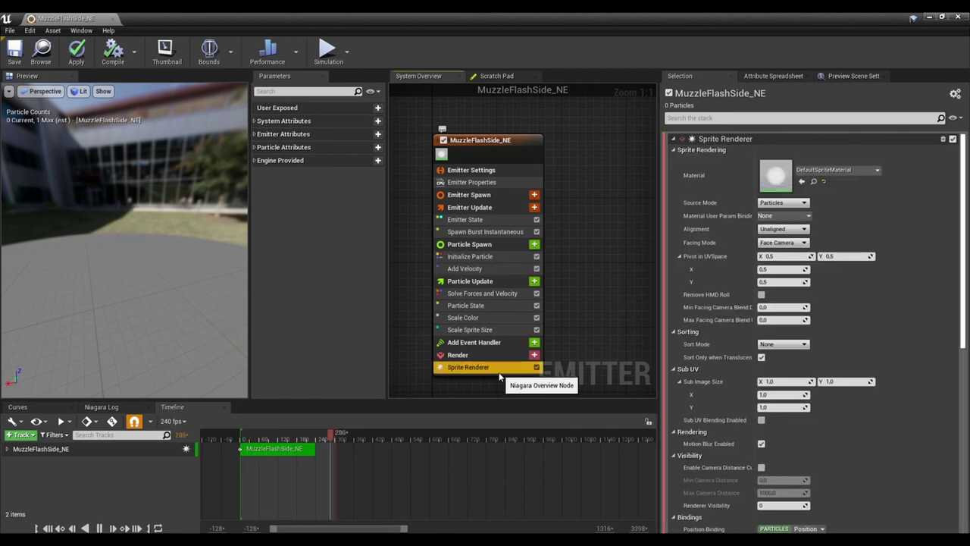
click(783, 228)
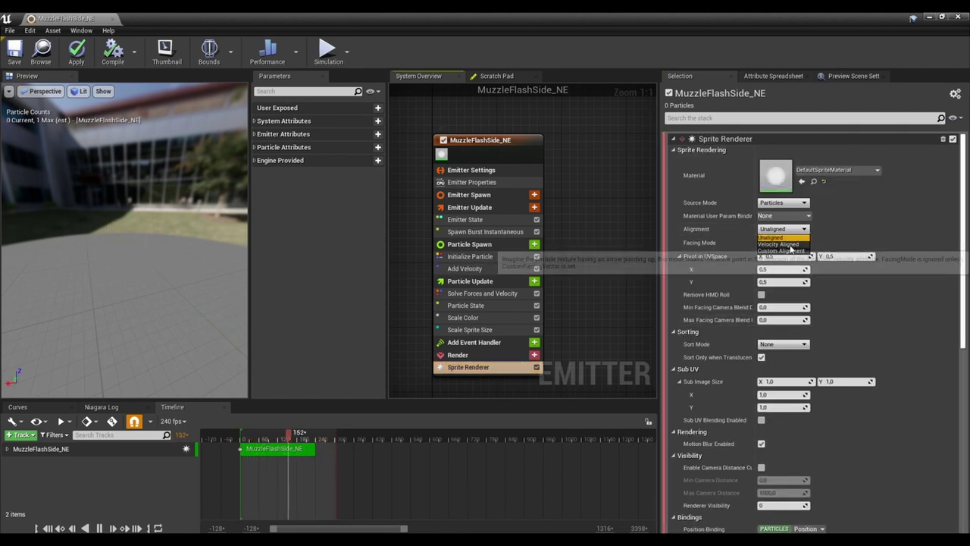
click(787, 245)
mouse_move(171, 262)
mouse_down()
mouse_move(141, 231)
mouse_move(172, 255)
mouse_up()
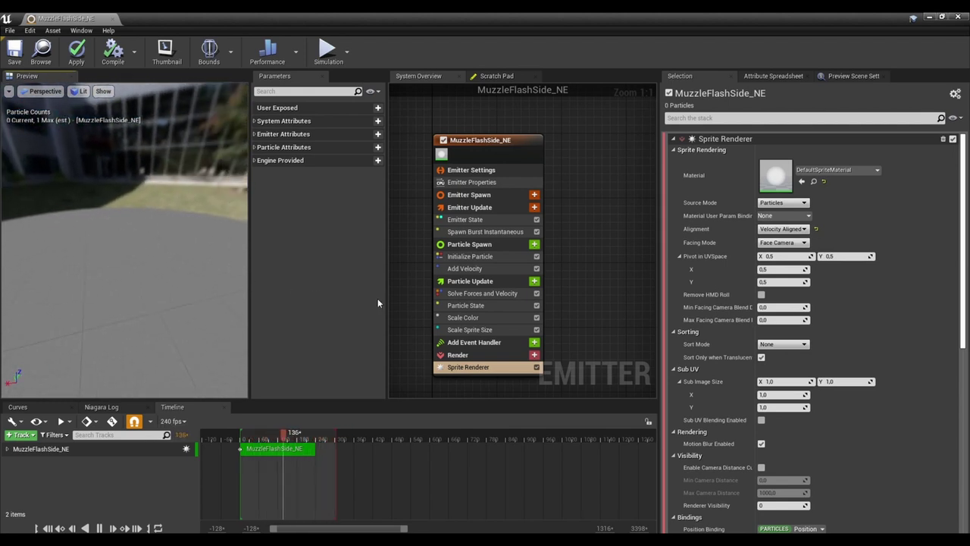
click(848, 258)
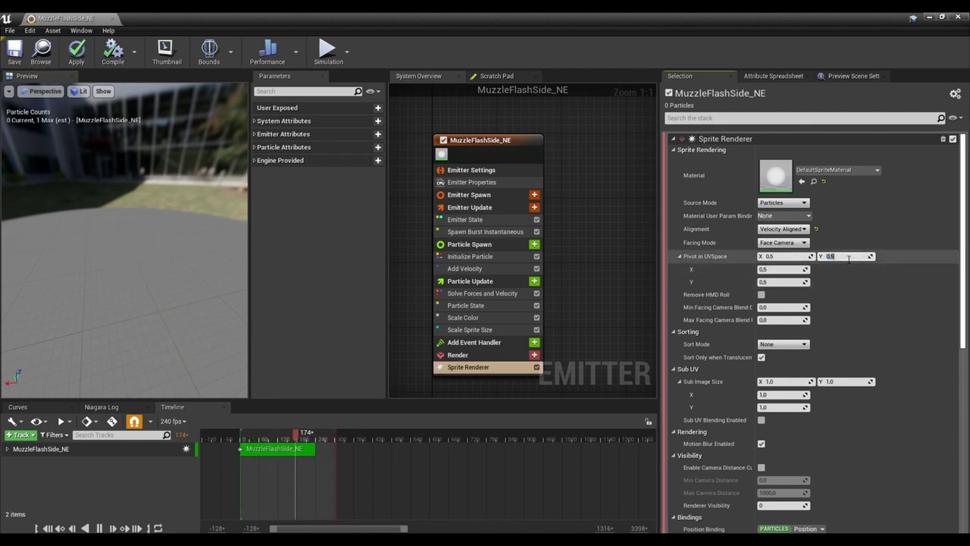
mouse_move(134, 264)
mouse_down()
mouse_move(155, 267)
mouse_move(135, 264)
mouse_up()
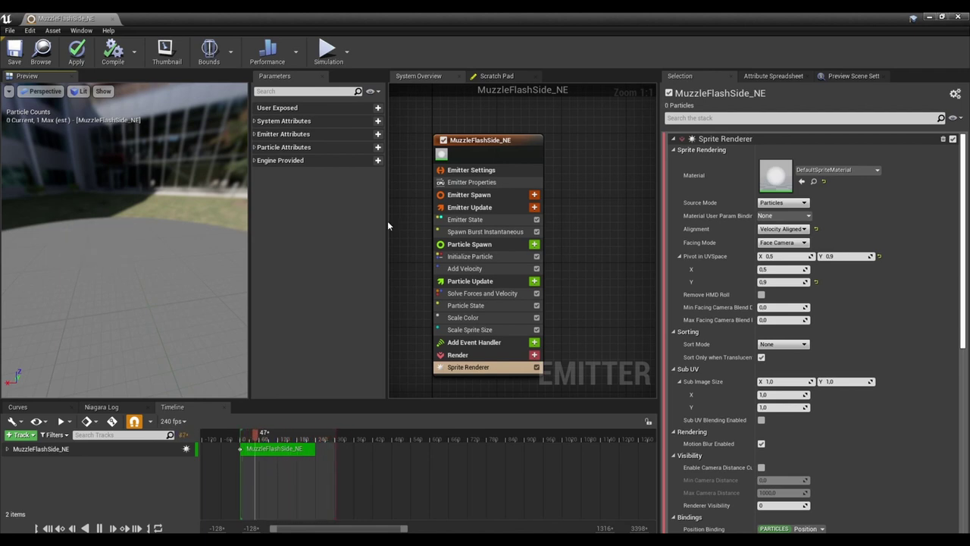
click(855, 172)
text(muzzle)
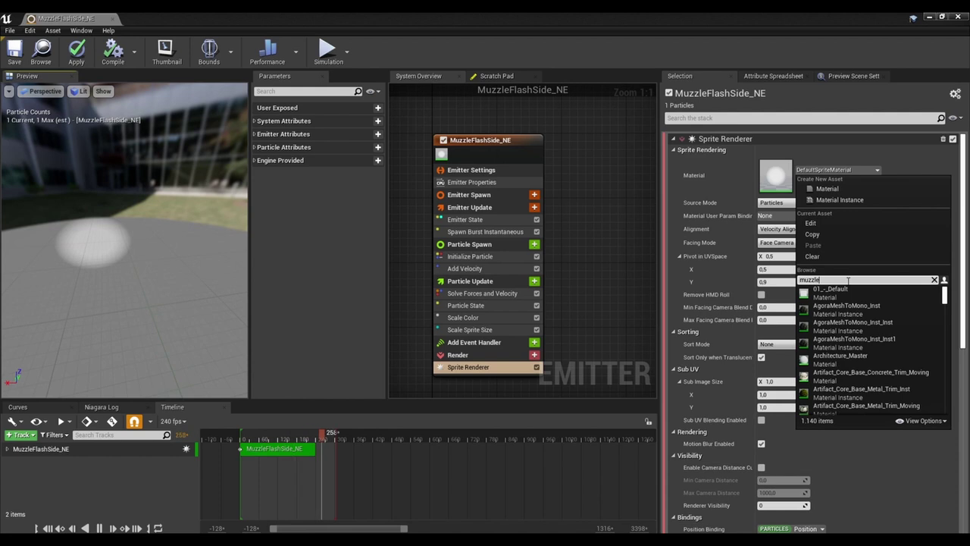
text(fl)
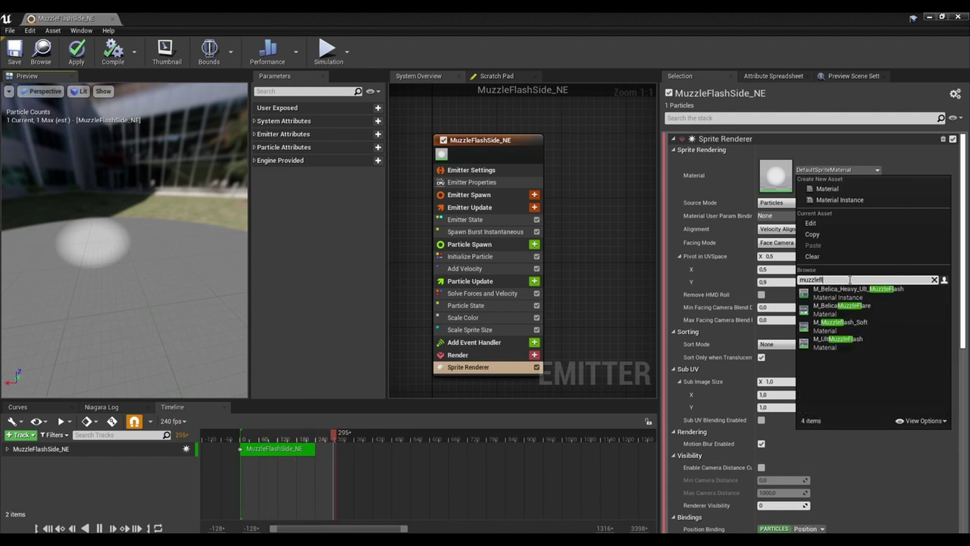
click(621, 269)
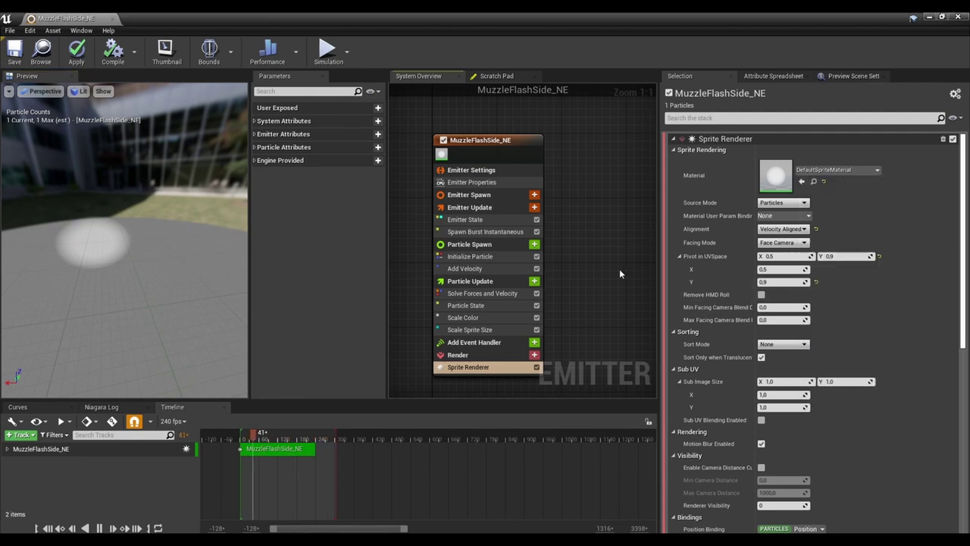
Assign the M_Gunflash_MAIN material from the PolygonBlast Materials folder to the Sprite Renderer.
double_click(293, 19)
click(45, 479)
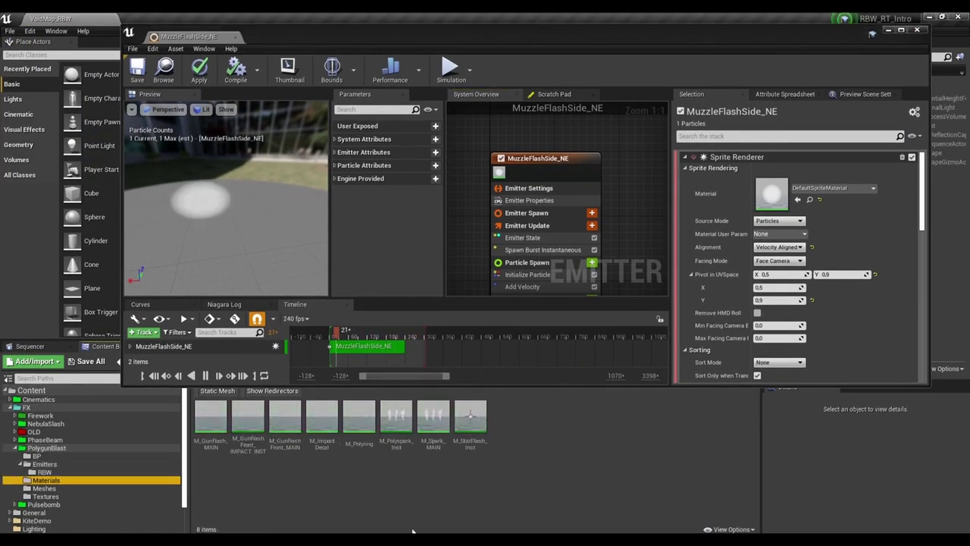
click(395, 498)
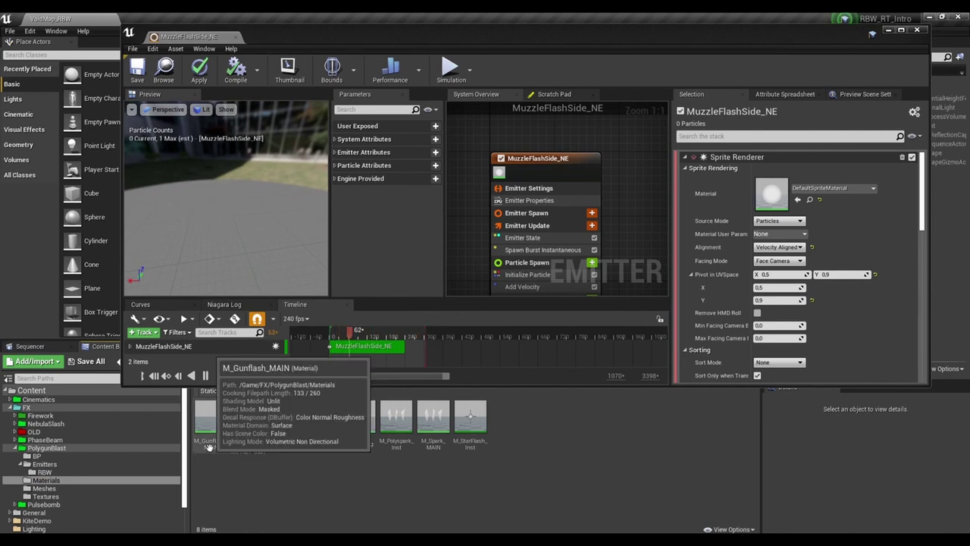
drag(210, 447, 772, 194)
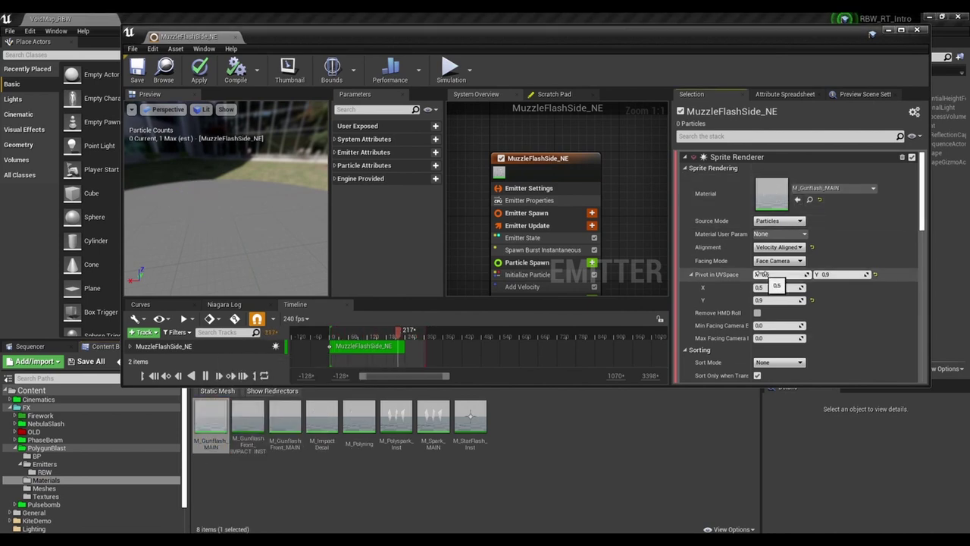
double_click(531, 37)
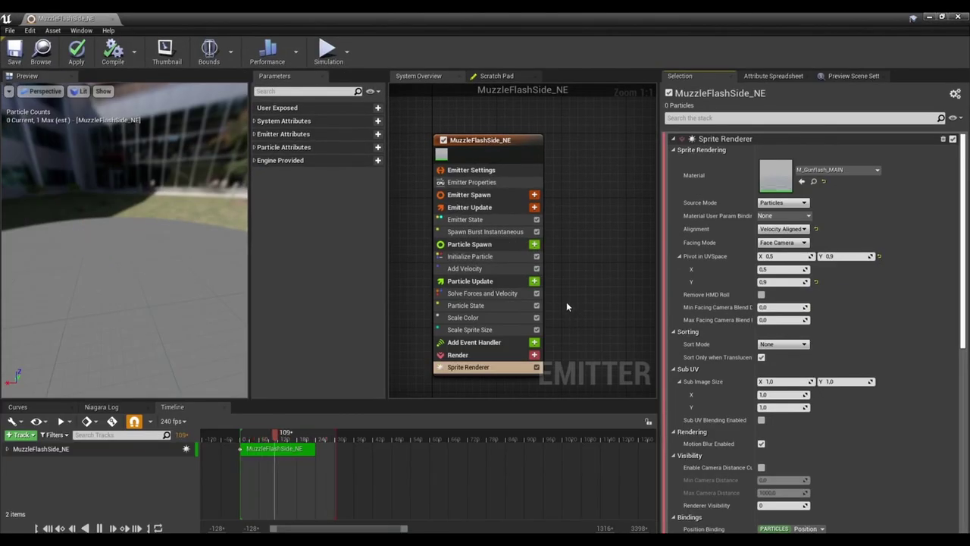
In the Scale Color module, set the Scale Alpha curve's first key to Value 0.
click(510, 317)
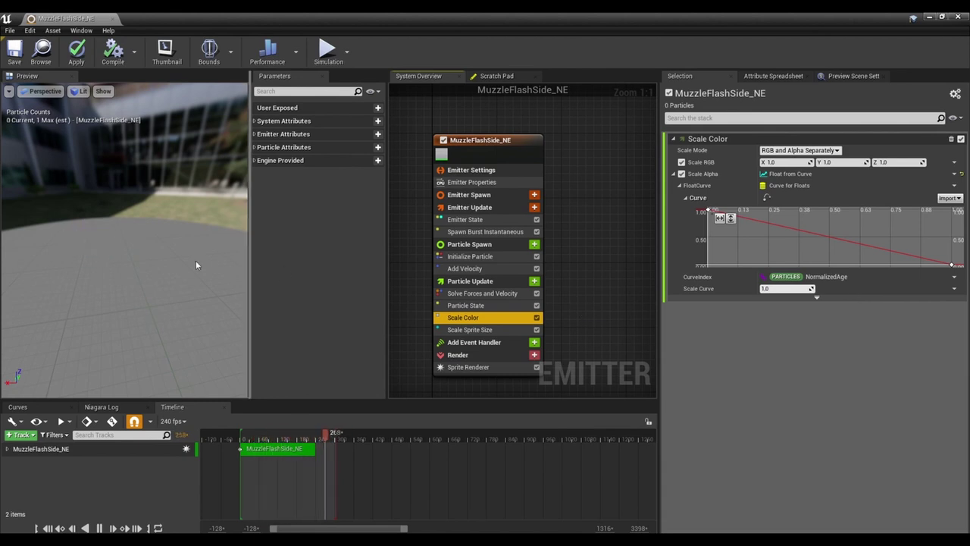
drag(196, 259, 133, 260)
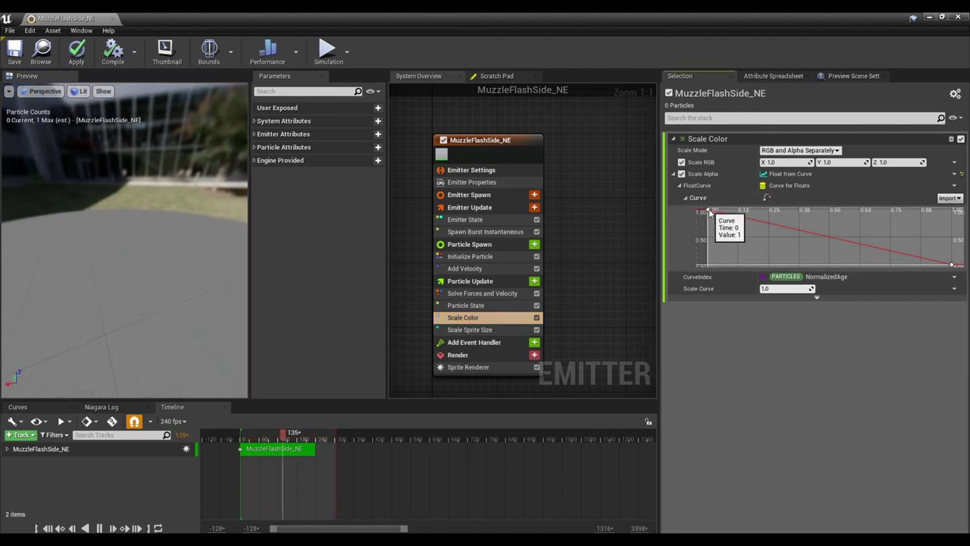
click(707, 211)
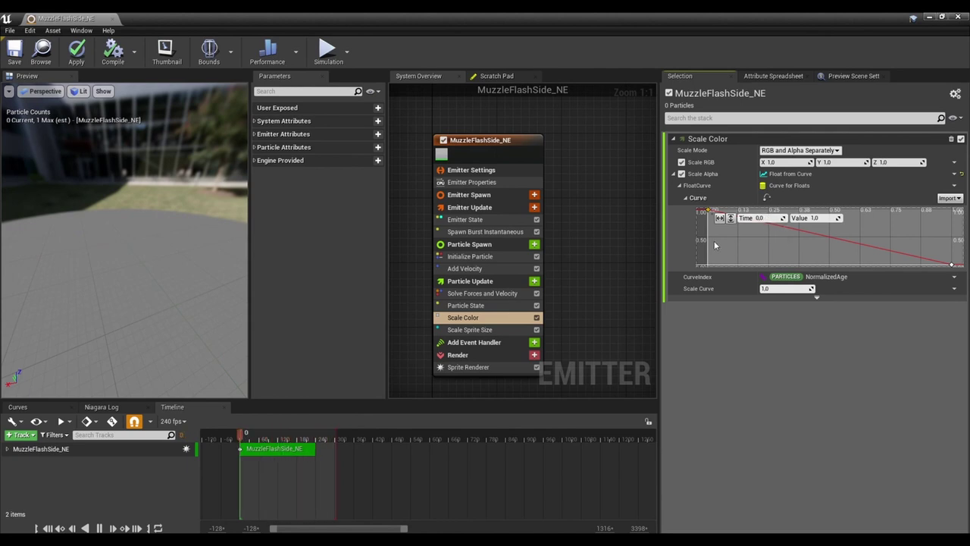
scroll(714, 240, down, 1)
right_drag(743, 235, 775, 238)
text(0)
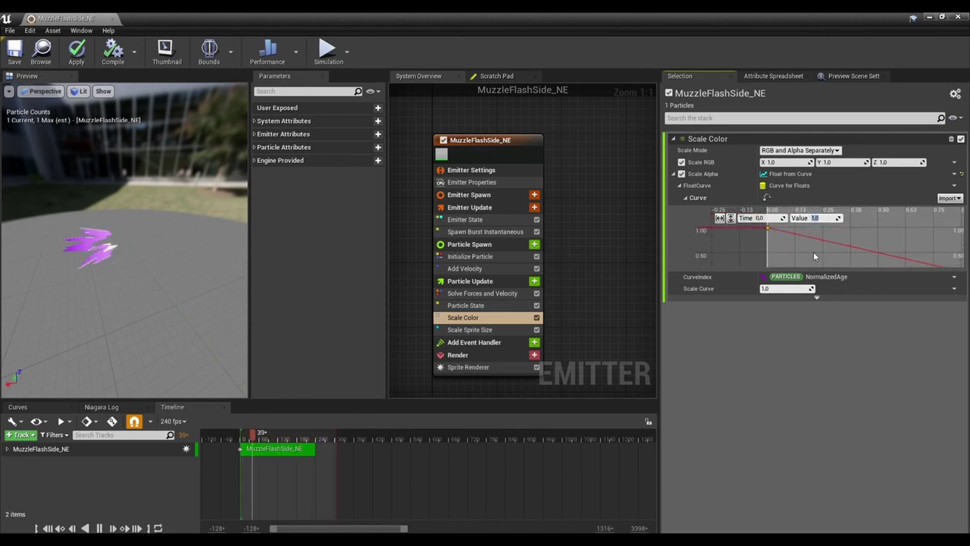
key(Return)
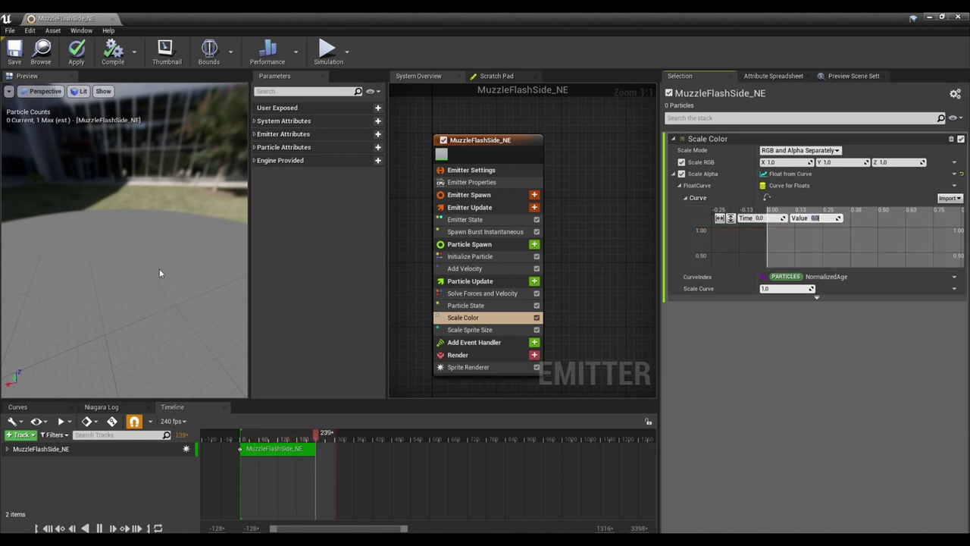
Set the Scale Alpha curve's last key to Time 0.6.
right_drag(790, 252, 768, 254)
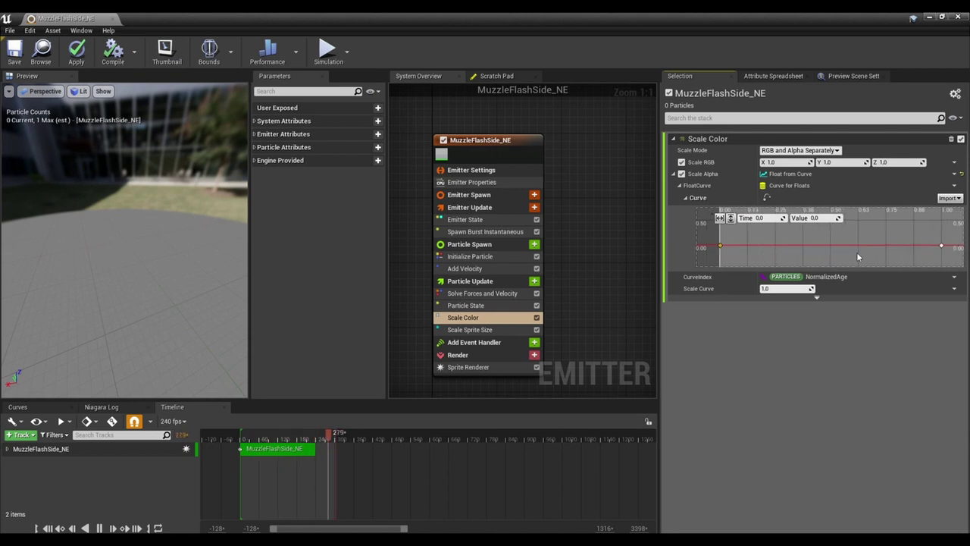
click(940, 245)
drag(781, 218, 775, 220)
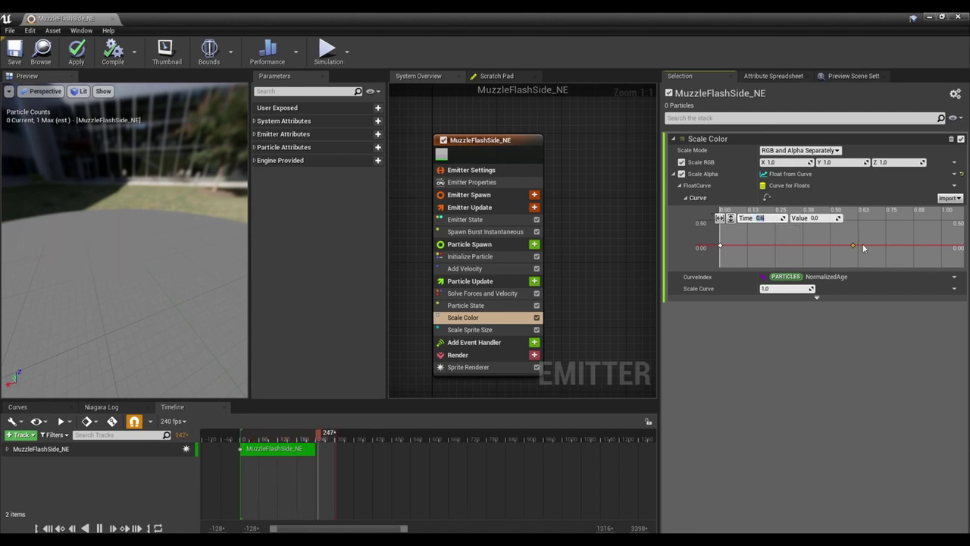
Add a third key to the Scale Alpha curve at Time 0.7 with Value 1.0.
right_click(877, 245)
click(899, 261)
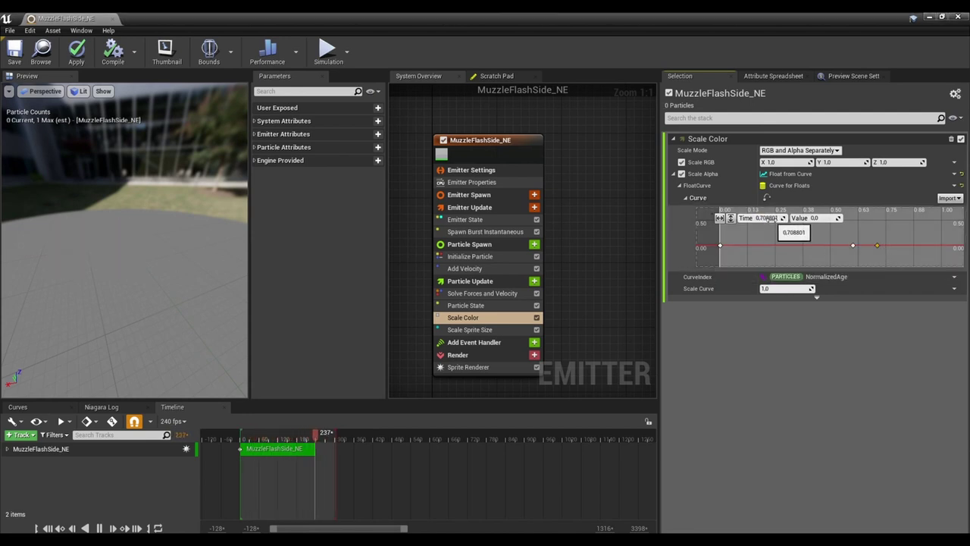
click(770, 218)
text(0.7)
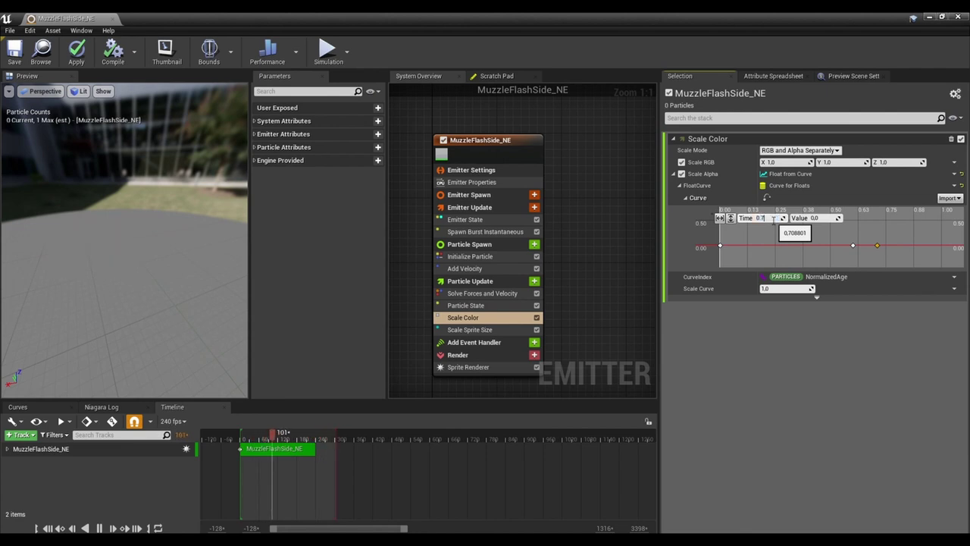
key(Return)
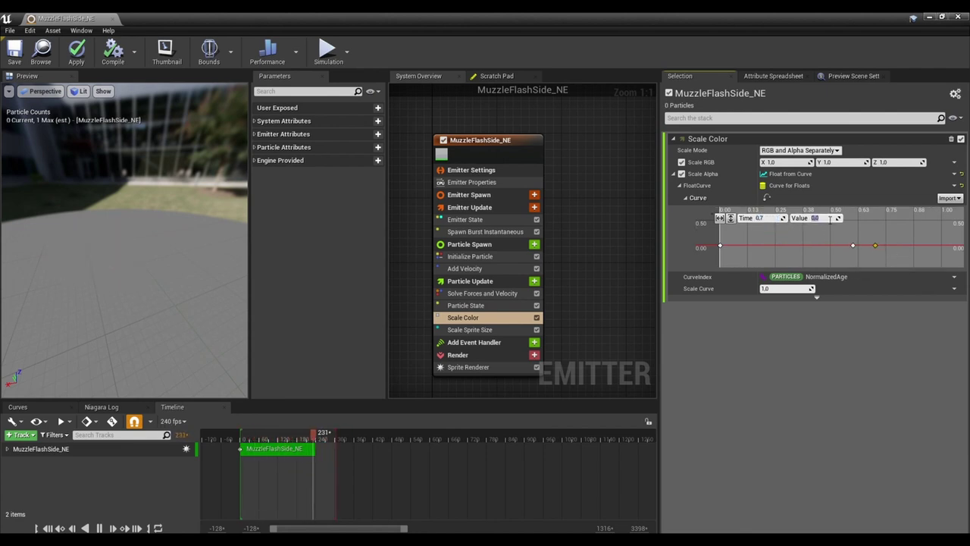
text(1)
key(Return)
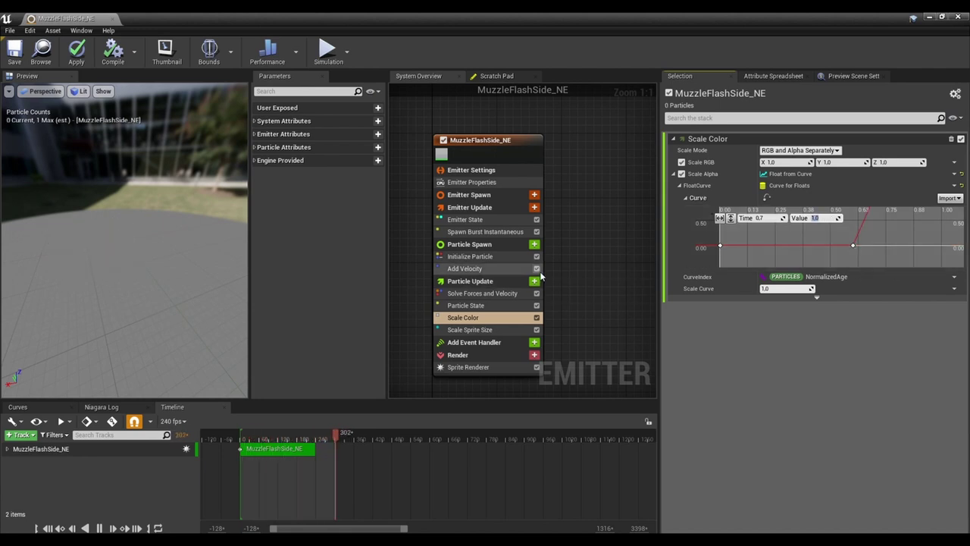
Set the Scale Alpha curve's keys at times 0 and 0.6 together to Value 0.01.
click(819, 251)
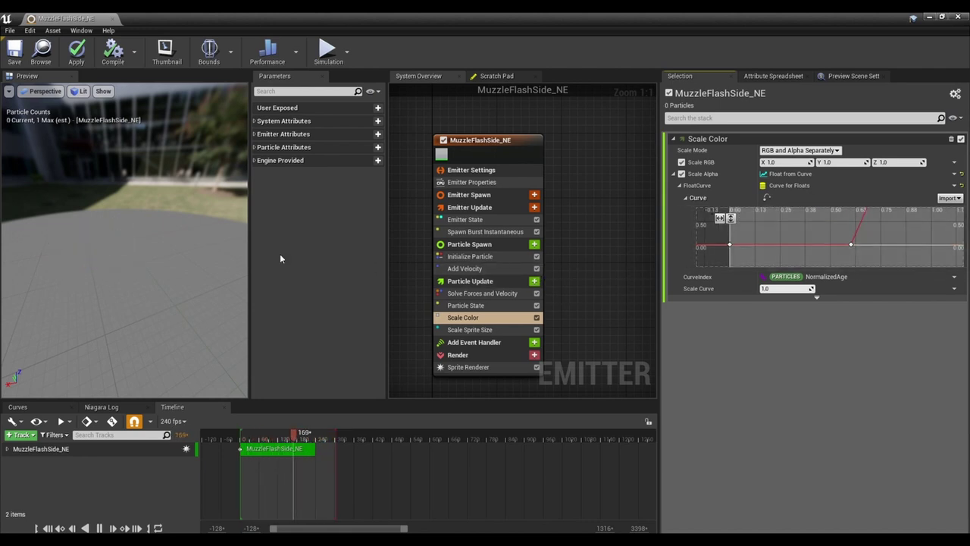
right_drag(862, 244, 870, 252)
scroll(864, 249, down, 3)
drag(859, 253, 857, 258)
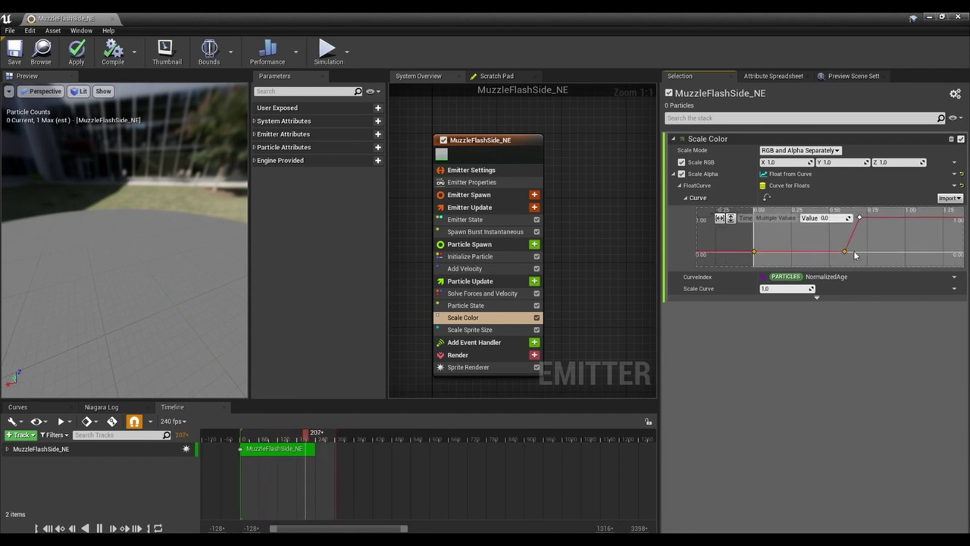
click(834, 218)
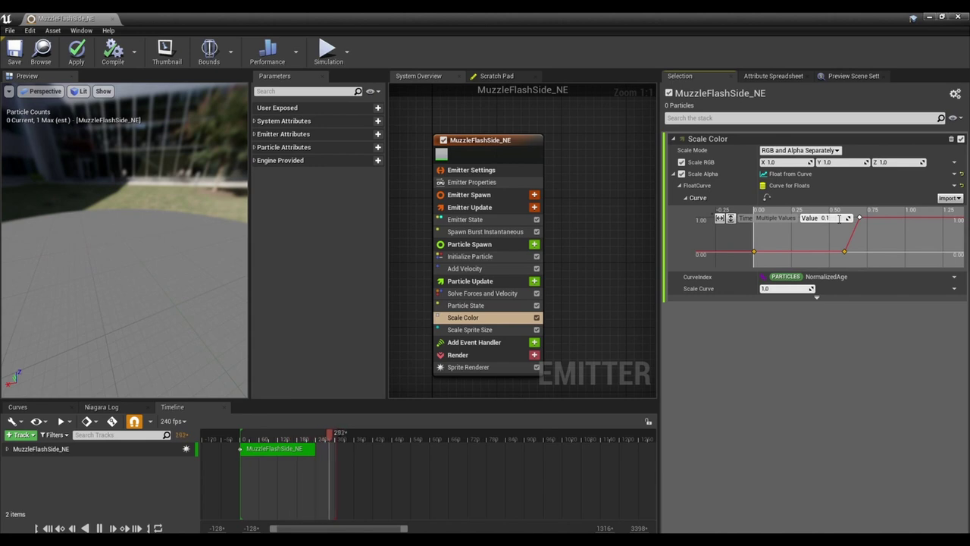
key(BackSpace)
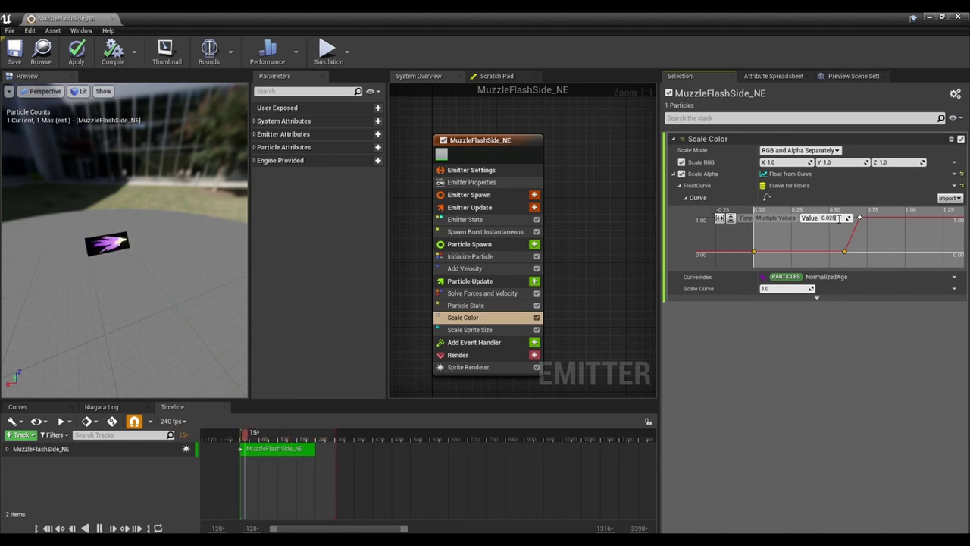
key(Return)
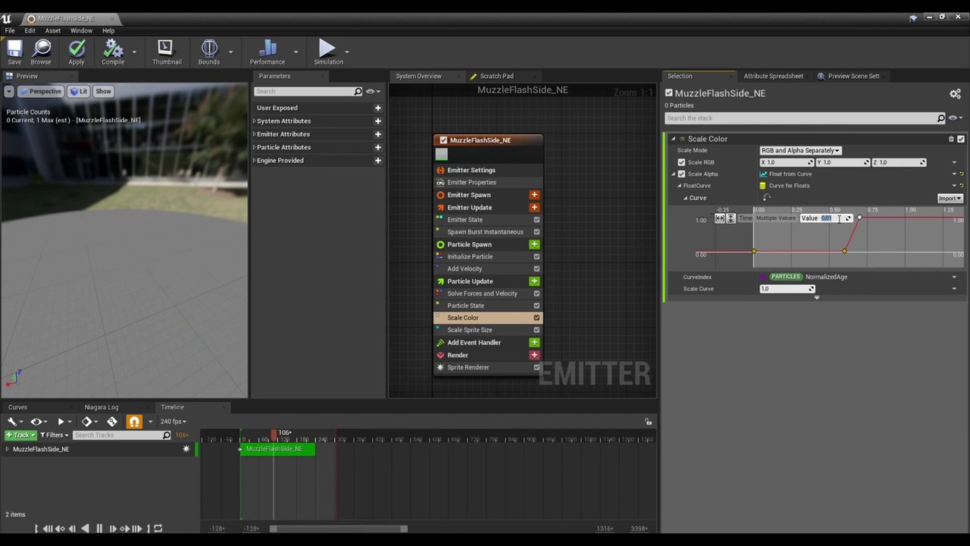
drag(191, 262, 170, 259)
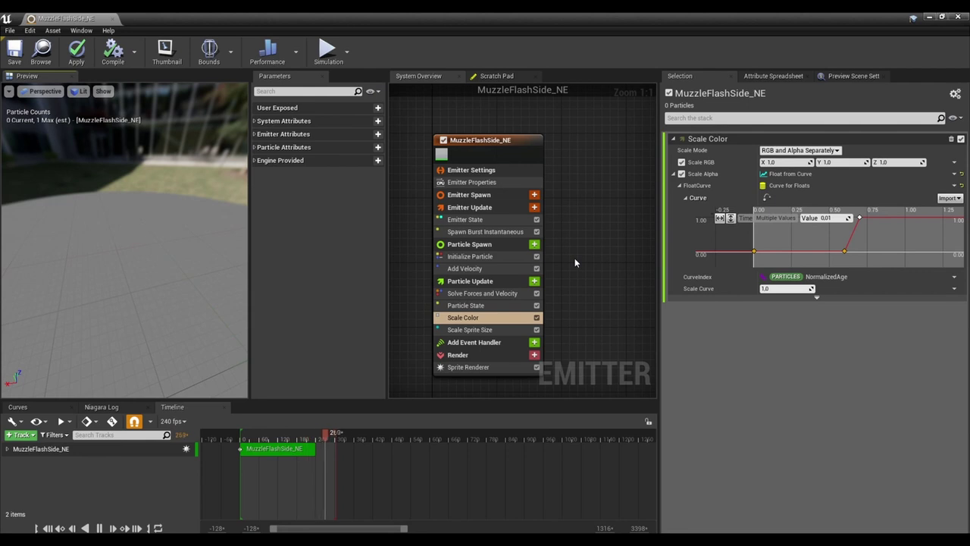
mouse_move(151, 280)
mouse_down()
mouse_move(121, 279)
mouse_move(163, 279)
mouse_up()
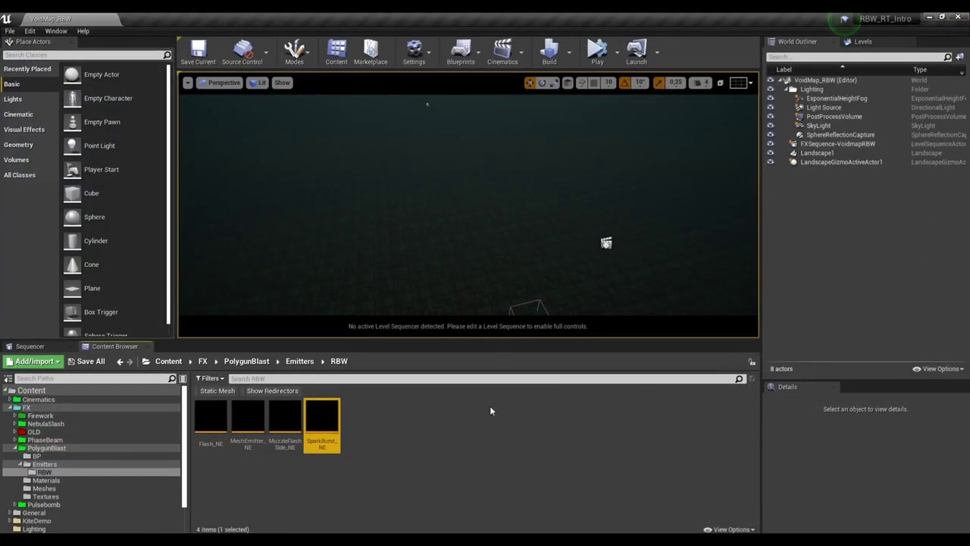
Create an empty Niagara System named PolyBlast_NS in the RBW emitters folder.
click(490, 410)
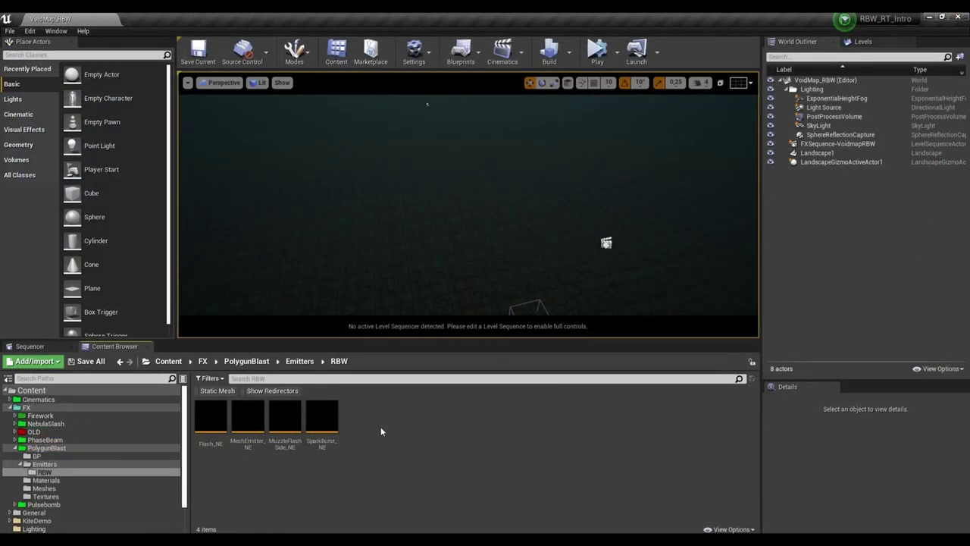
right_click(381, 429)
mouse_move(465, 343)
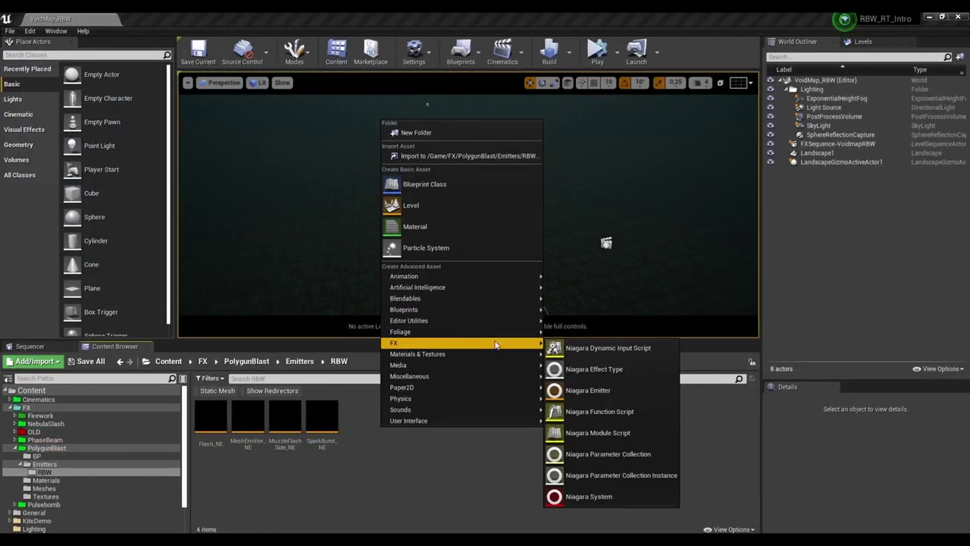
click(612, 500)
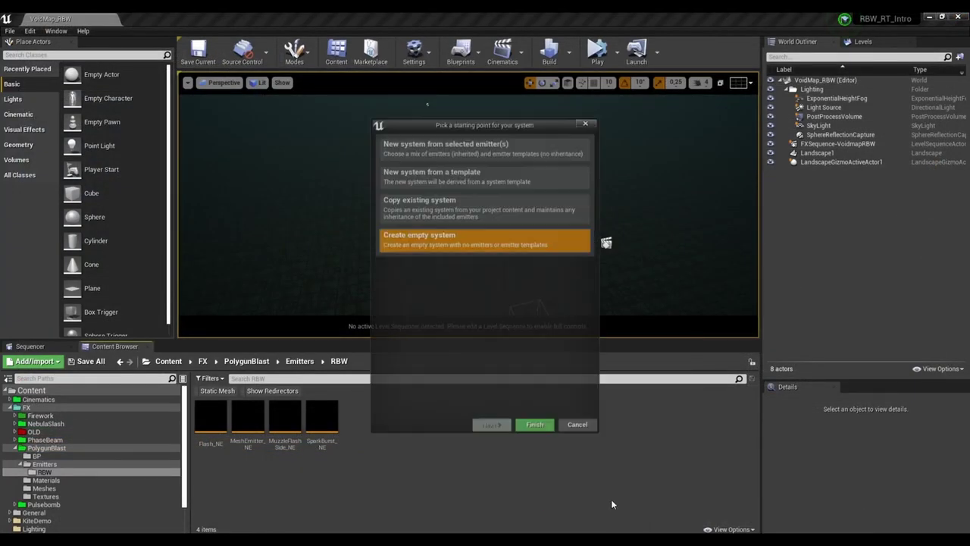
click(534, 426)
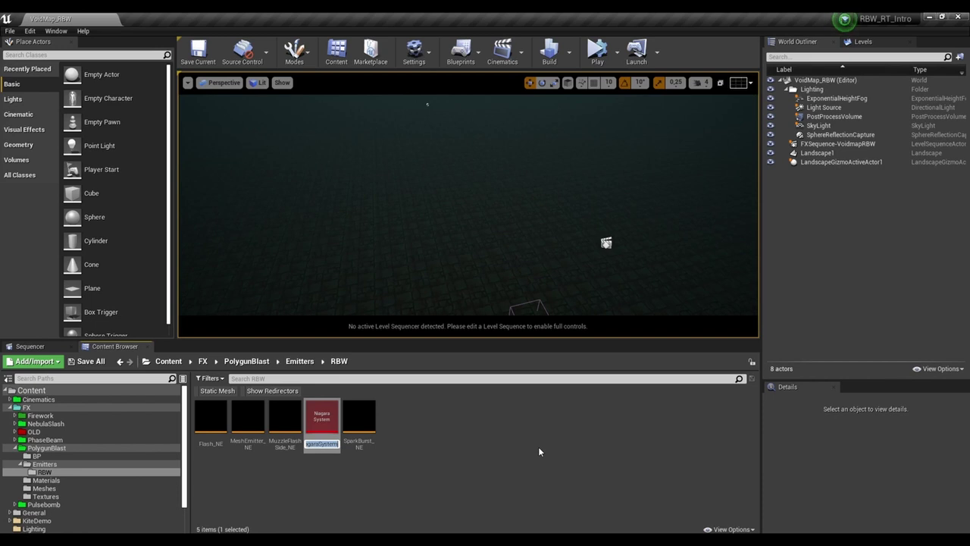
text(P)
key(Return)
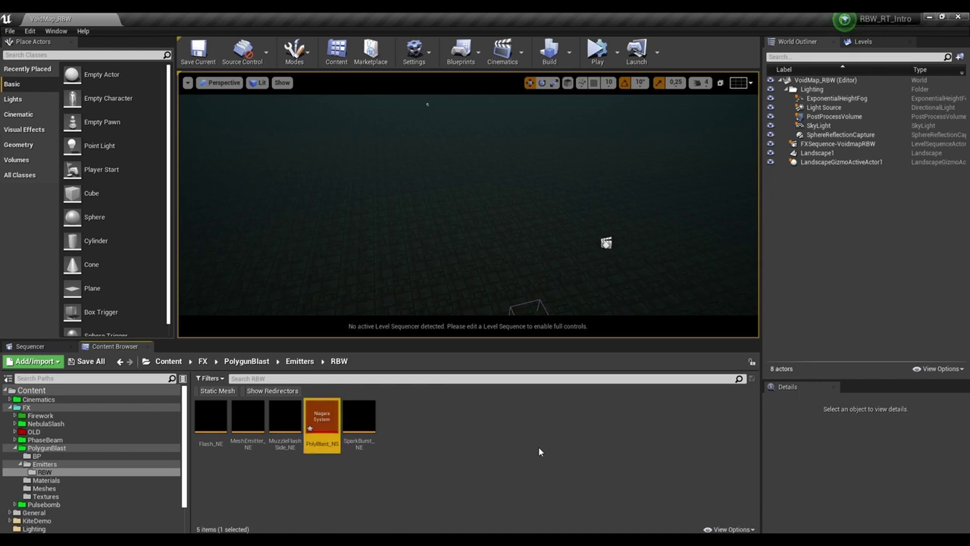
Place an instance of PolyBlast_NS in the level and raise it above the floor to about Z 223.
click(461, 470)
drag(322, 424, 404, 309)
key(w)
right_drag(436, 248, 392, 273)
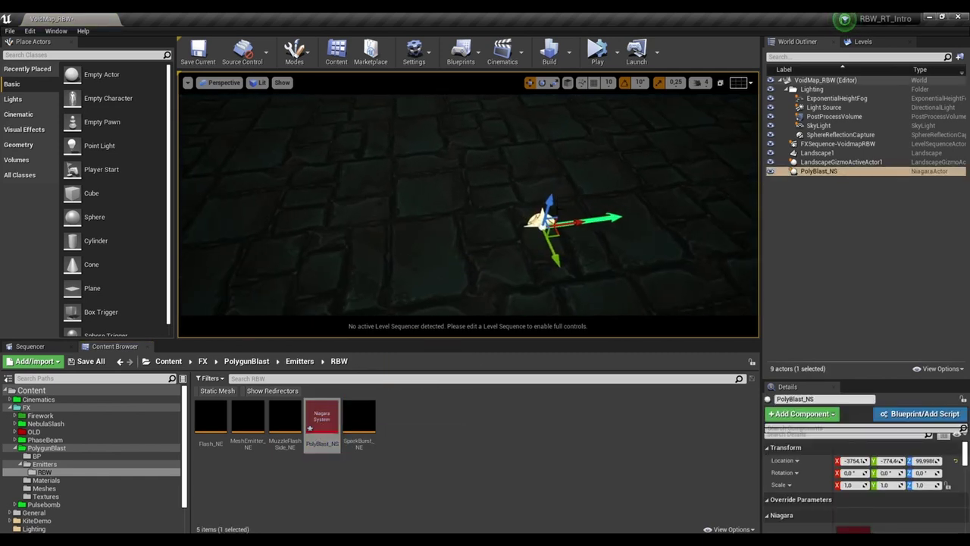
drag(555, 200, 582, 100)
right_drag(586, 232, 627, 202)
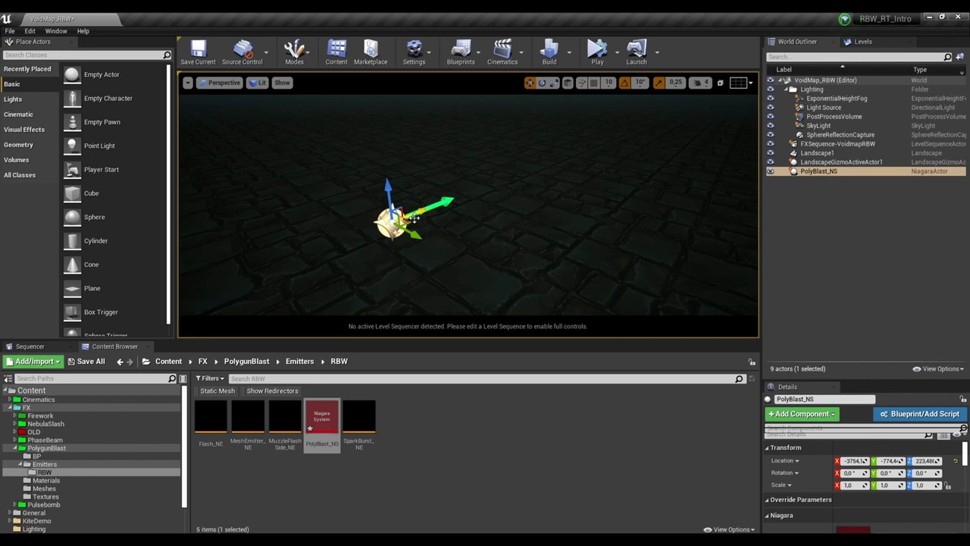
Raise the placed PolyBlast_NS instance to about Z 268 and rotate it to about -11, 28, -23 degrees.
right_drag(474, 223, 429, 223)
drag(456, 175, 457, 147)
right_drag(456, 146, 422, 163)
click(541, 83)
drag(426, 217, 466, 226)
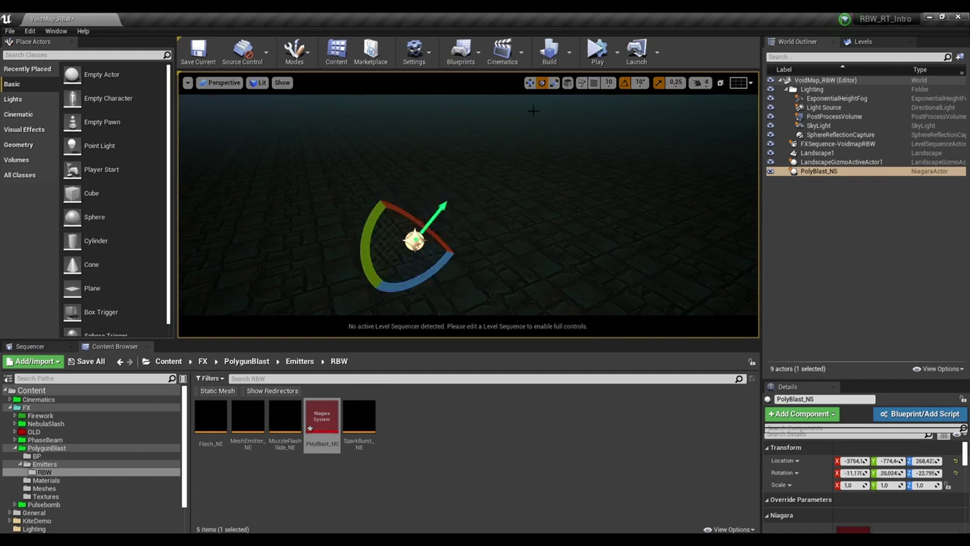
Place a second PolyBlast_NS instance beside the first, rotate it to a different heading, and raise it off the floor.
mouse_move(533, 111)
right_down()
mouse_move(568, 119)
mouse_move(534, 129)
right_up()
drag(322, 417, 523, 261)
drag(536, 310, 559, 306)
key(f)
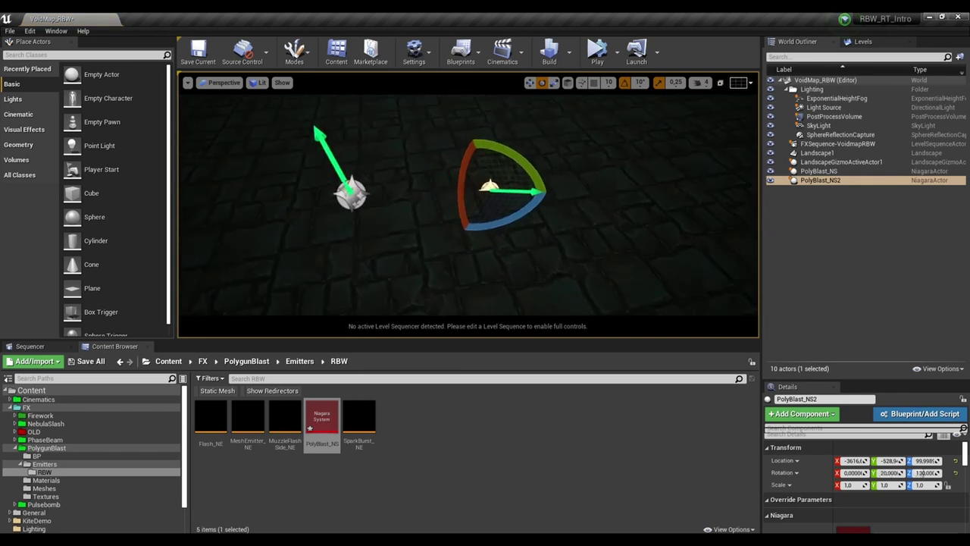
click(530, 85)
drag(470, 182, 463, 144)
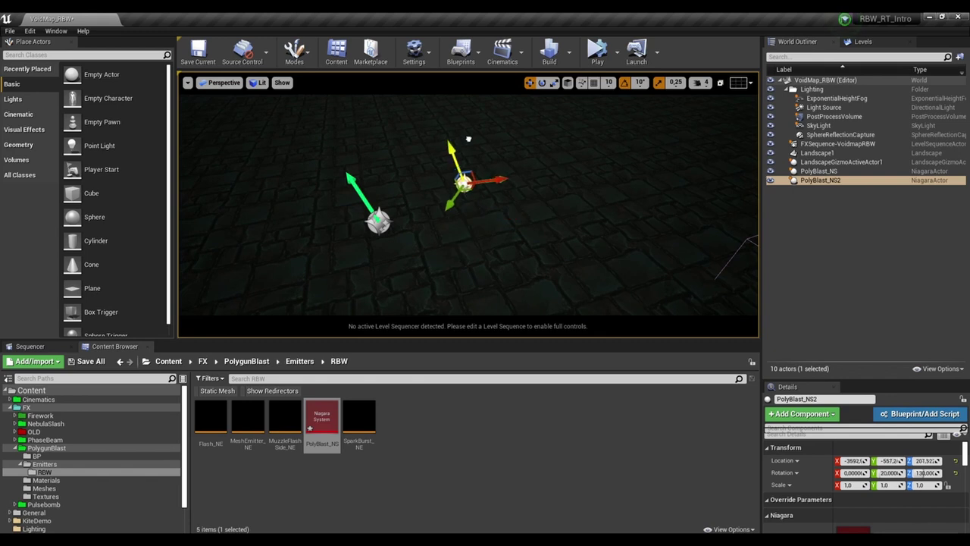
drag(497, 181, 578, 173)
right_drag(578, 172, 500, 186)
Place a third PolyBlast_NS instance away from the other two at about X -4245, Y -776, Z 283.
drag(322, 419, 453, 187)
right_drag(454, 187, 343, 185)
right_drag(507, 125, 476, 144)
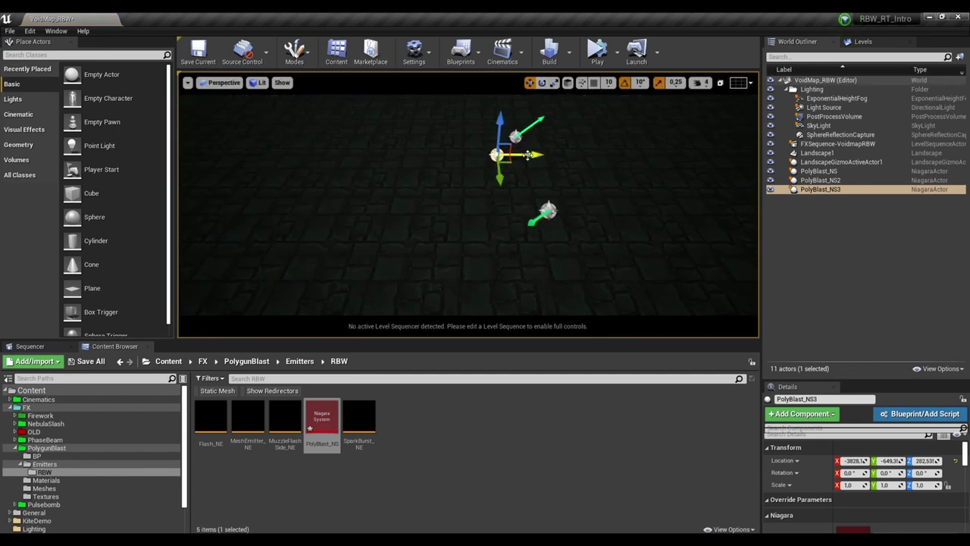
drag(525, 154, 391, 154)
right_drag(391, 155, 371, 98)
right_drag(425, 197, 454, 175)
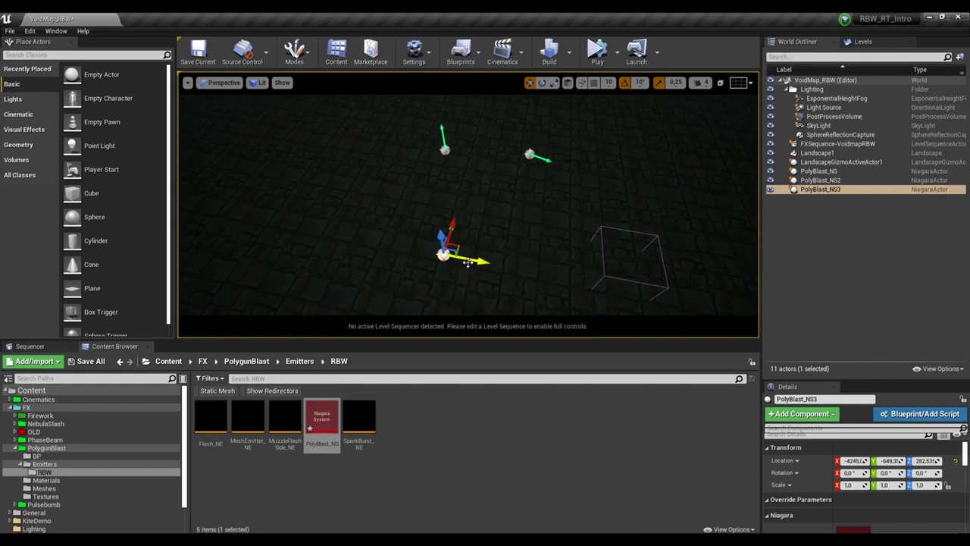
drag(466, 259, 444, 248)
right_drag(444, 248, 538, 91)
Rotate the third instance to about -10 degrees in Y and duplicate it to about Y -463.
click(541, 83)
drag(402, 203, 417, 224)
right_drag(424, 228, 492, 284)
click(530, 83)
alt+drag(417, 232, 502, 265)
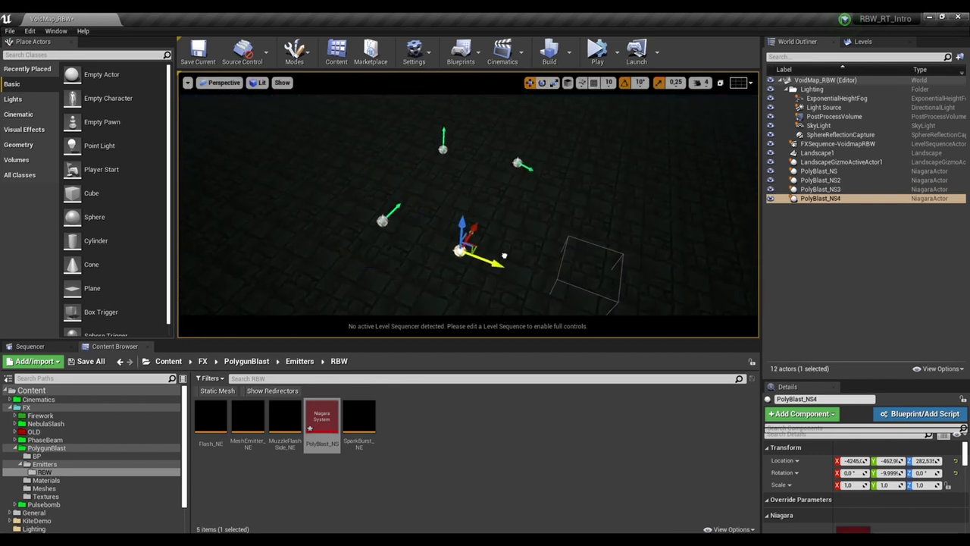
Rotate the duplicated PolyBlast_NS4 instance so that it points in a different direction from the others.
key(e)
drag(461, 236, 485, 182)
right_drag(461, 235, 338, 182)
Move the PolyBlast_NS3 instance along its Y axis to about Y -842.
click(491, 177)
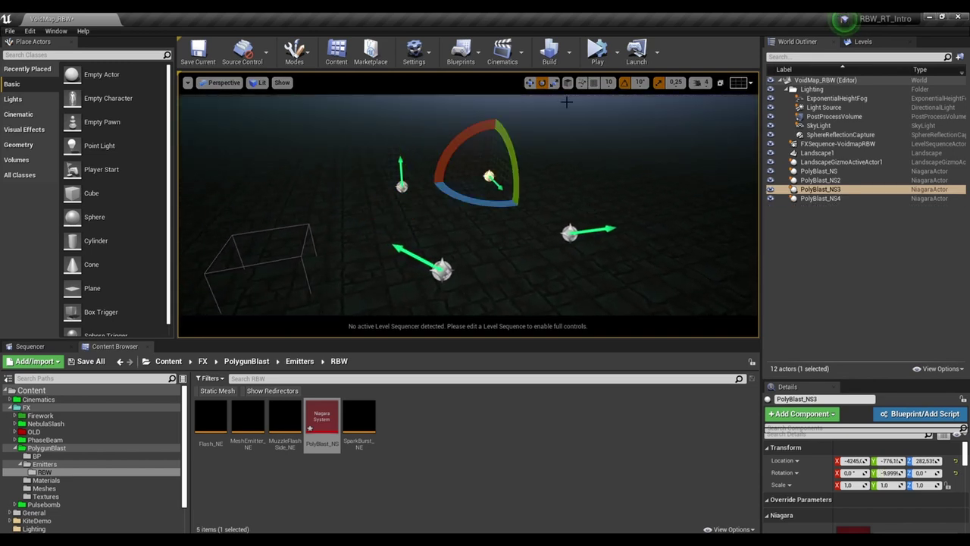
click(529, 82)
drag(465, 179, 480, 176)
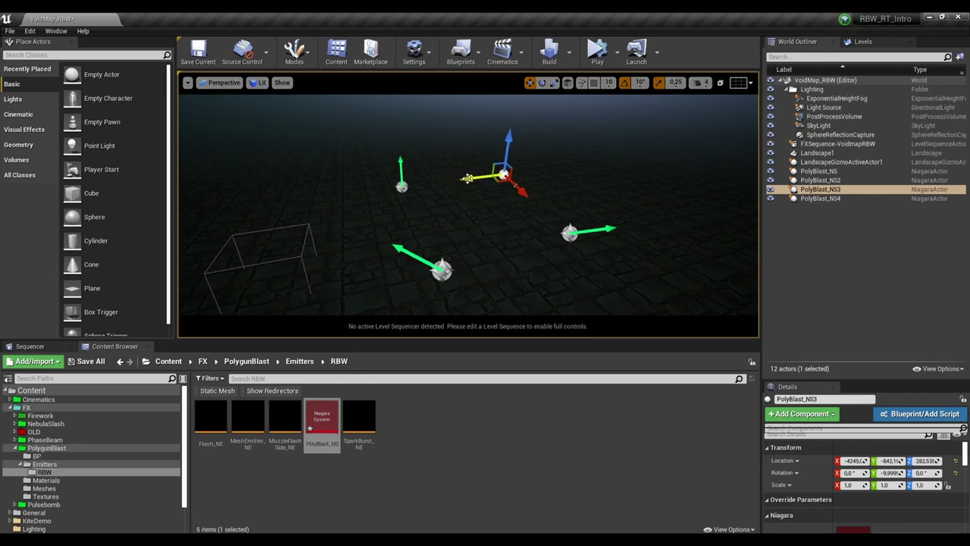
right_drag(481, 177, 455, 171)
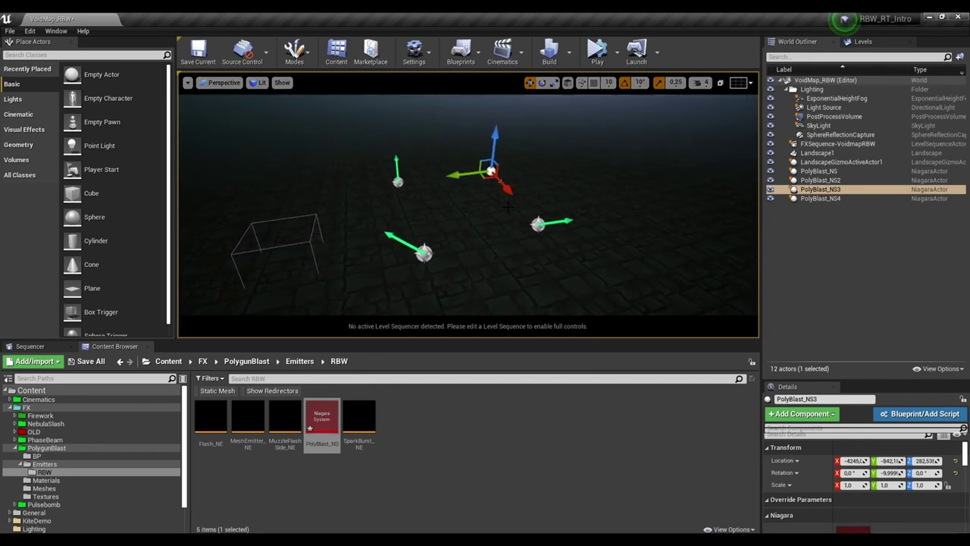
Open the PolyBlast_NS system for editing and add the MeshEmitter_NE emitter to it.
click(322, 418)
click(447, 449)
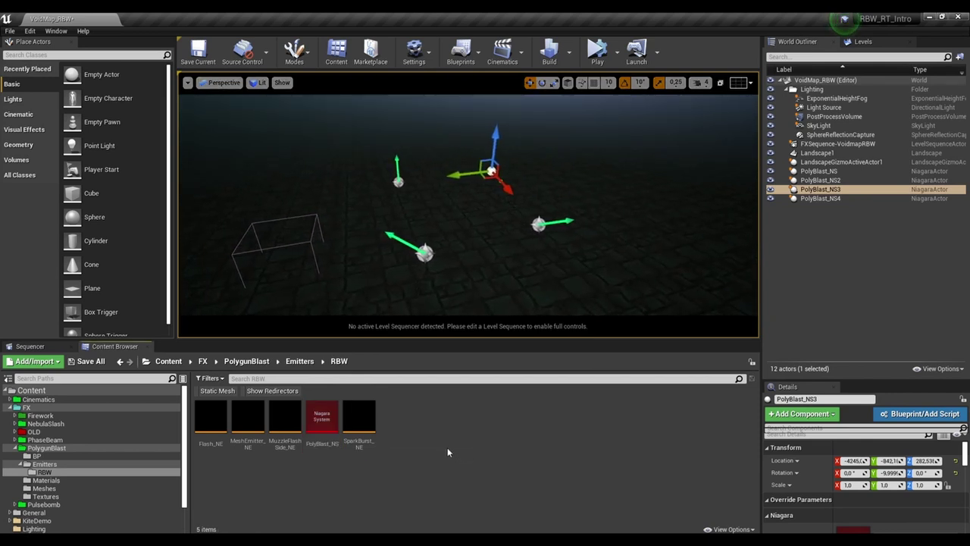
double_click(322, 416)
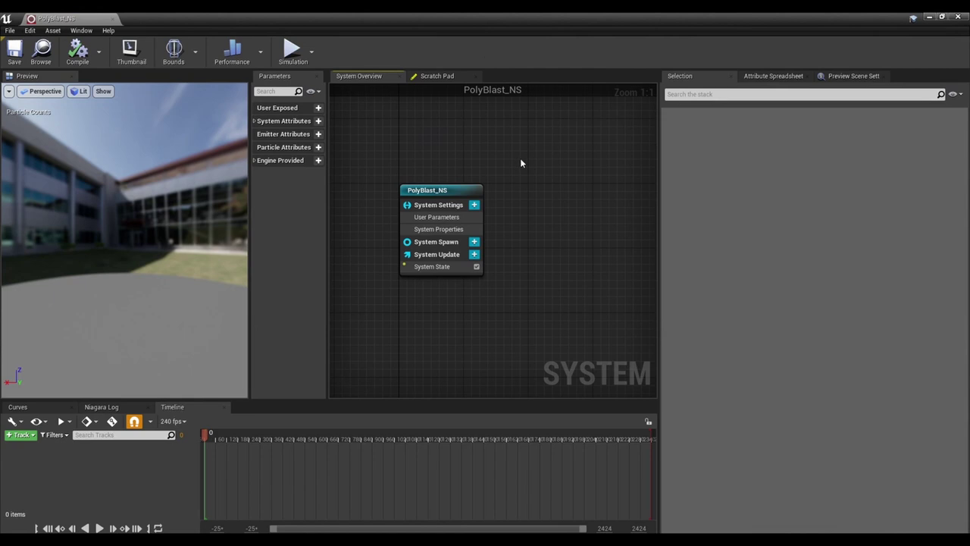
double_click(428, 21)
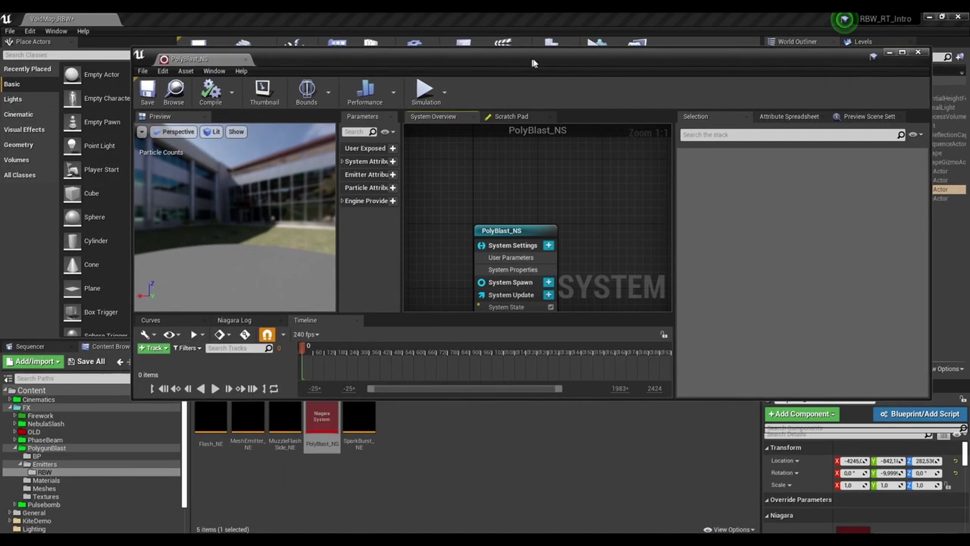
click(371, 473)
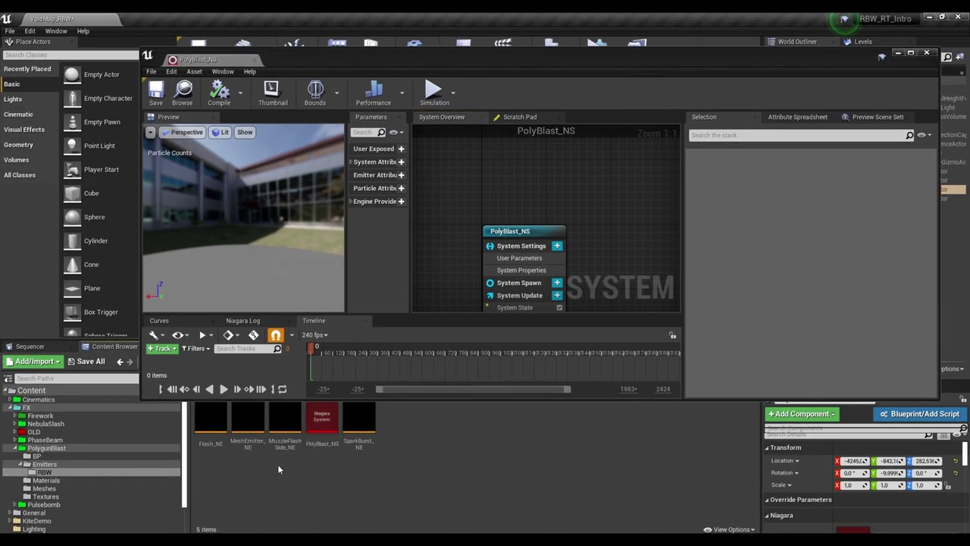
drag(248, 421, 262, 364)
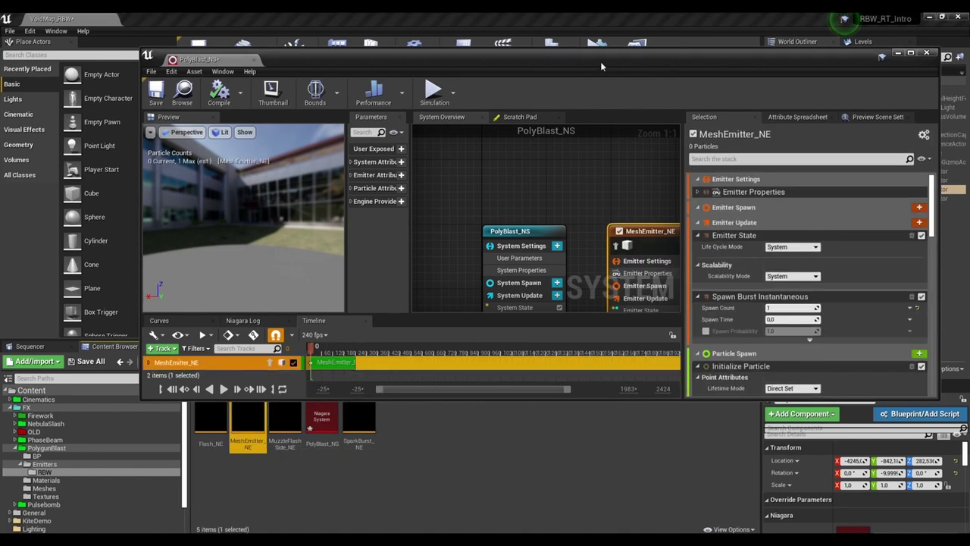
double_click(601, 62)
right_drag(488, 305, 436, 248)
click(438, 297)
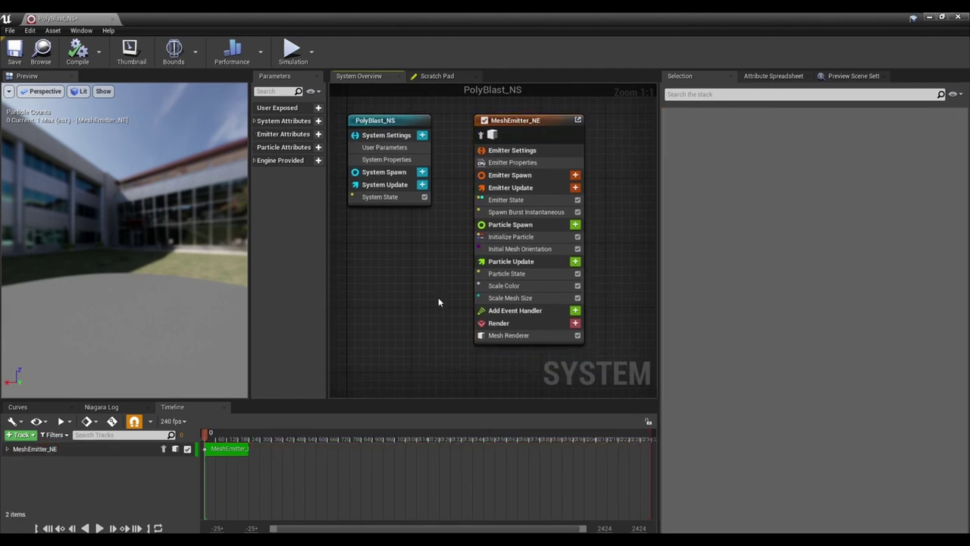
right_drag(438, 297, 431, 303)
Assign the PB_FrontBlast static mesh as the Particle Mesh in MeshEmitter_NE's Mesh Renderer.
click(520, 343)
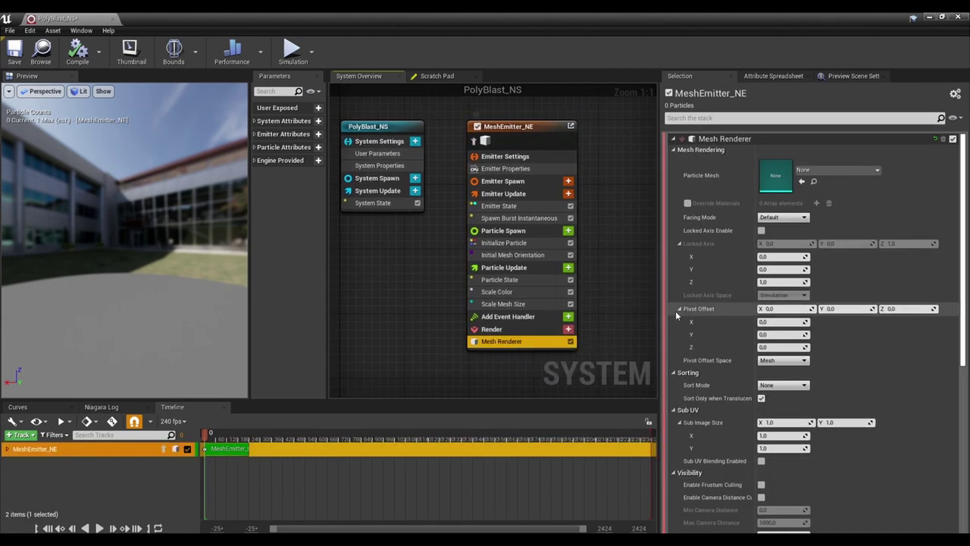
double_click(445, 32)
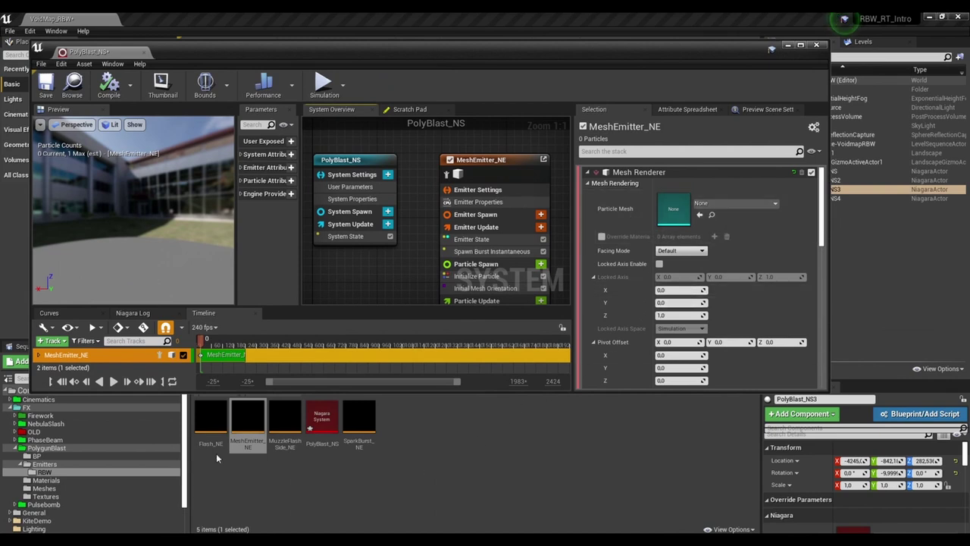
click(106, 487)
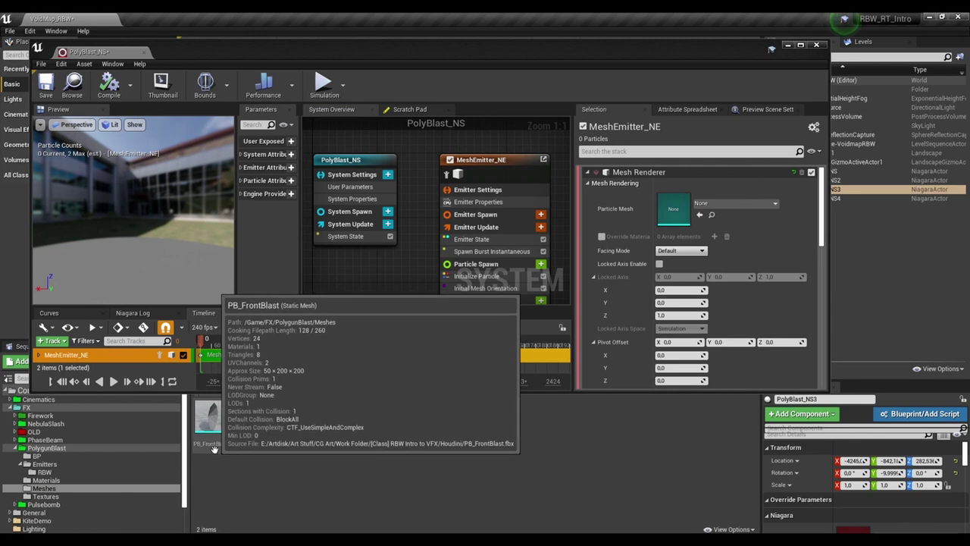
click(211, 418)
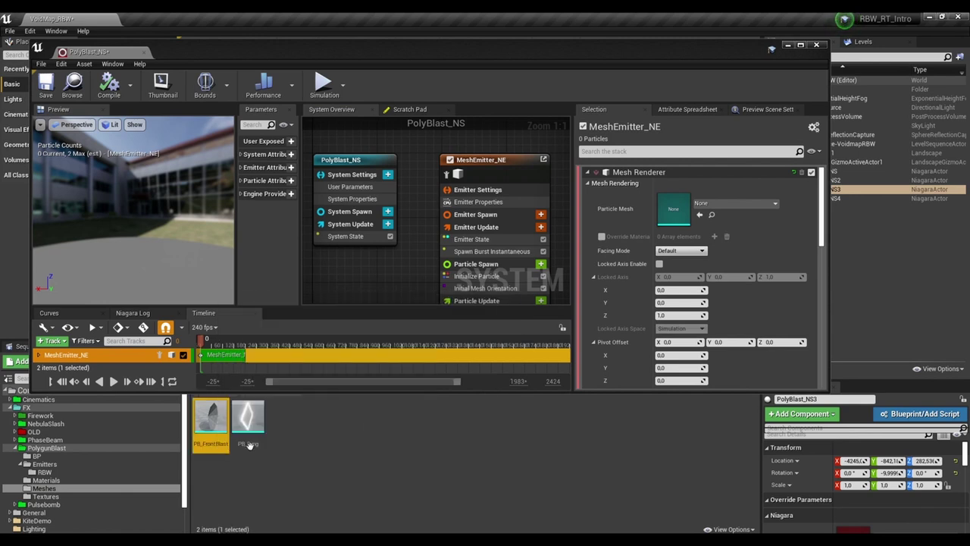
click(700, 216)
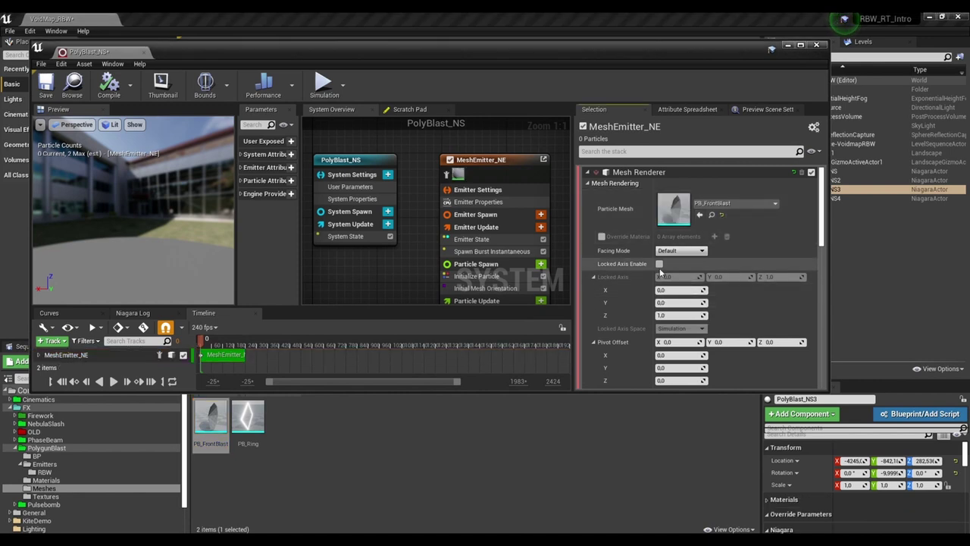
Enable Override Materials in the Mesh Renderer and add an element using the M_GunflashFront_MAIN material.
click(602, 237)
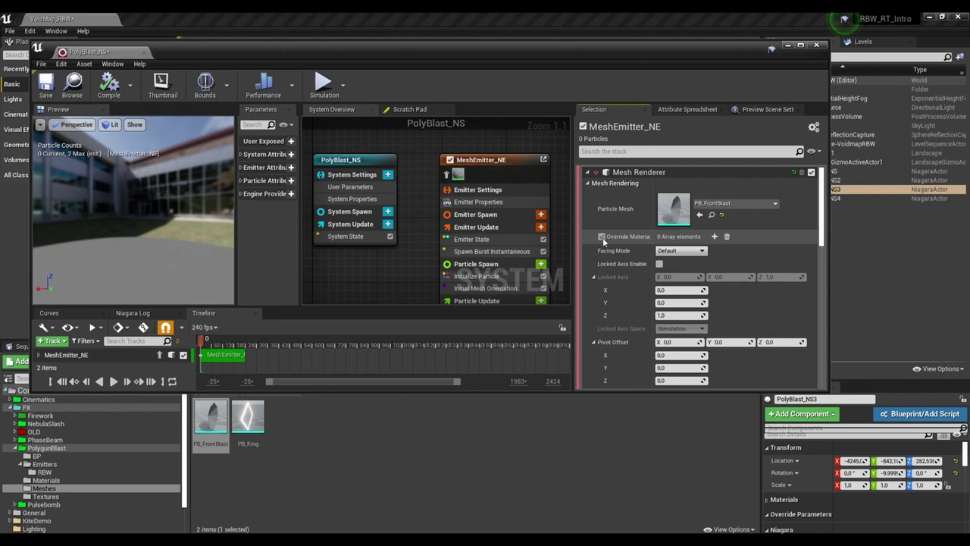
click(714, 236)
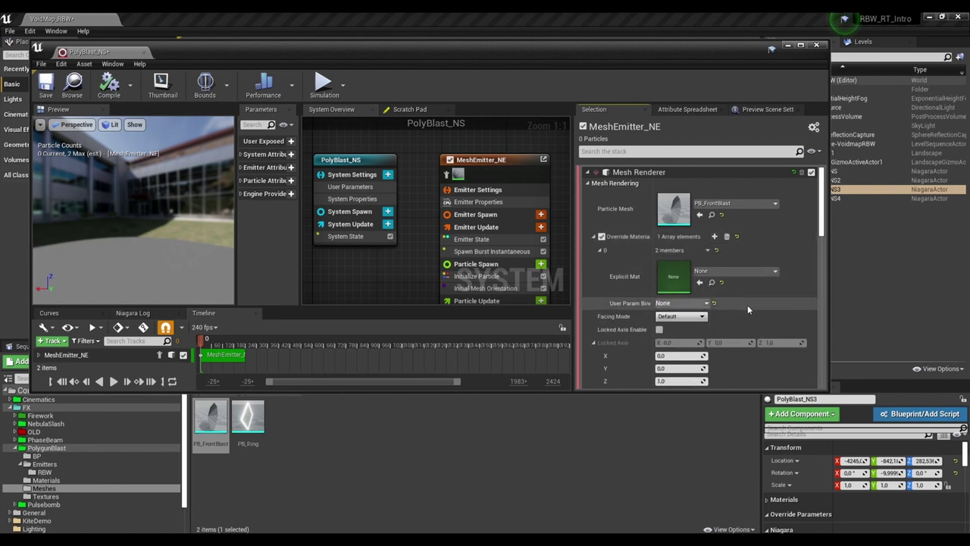
click(114, 480)
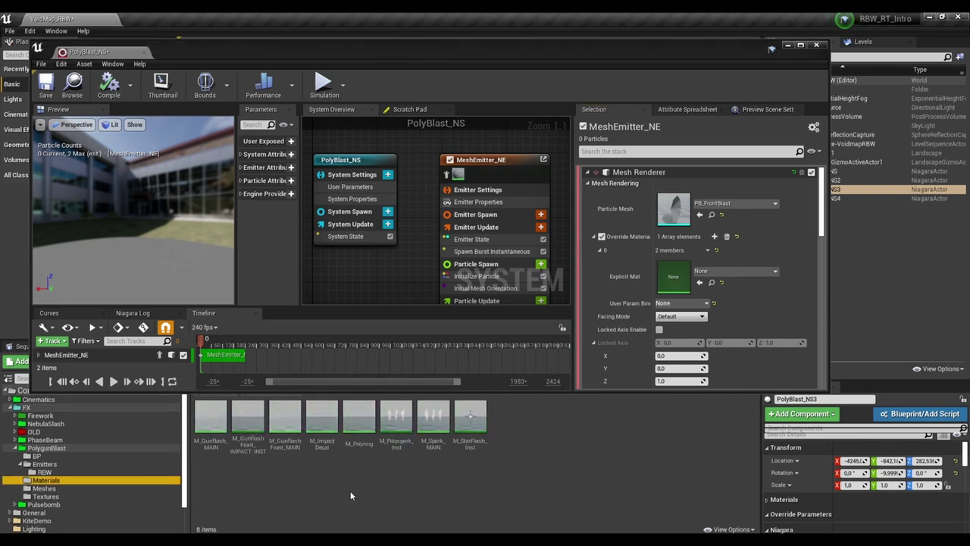
click(293, 443)
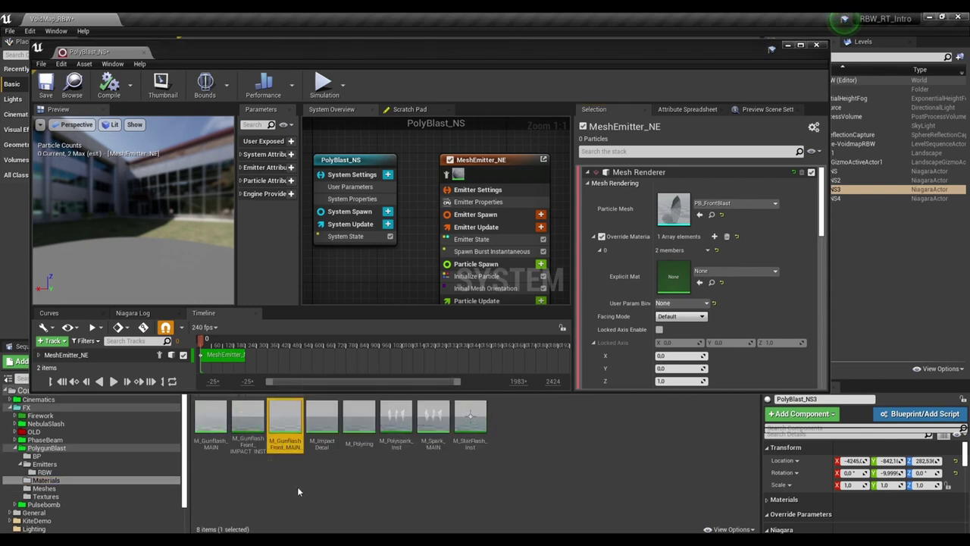
click(702, 285)
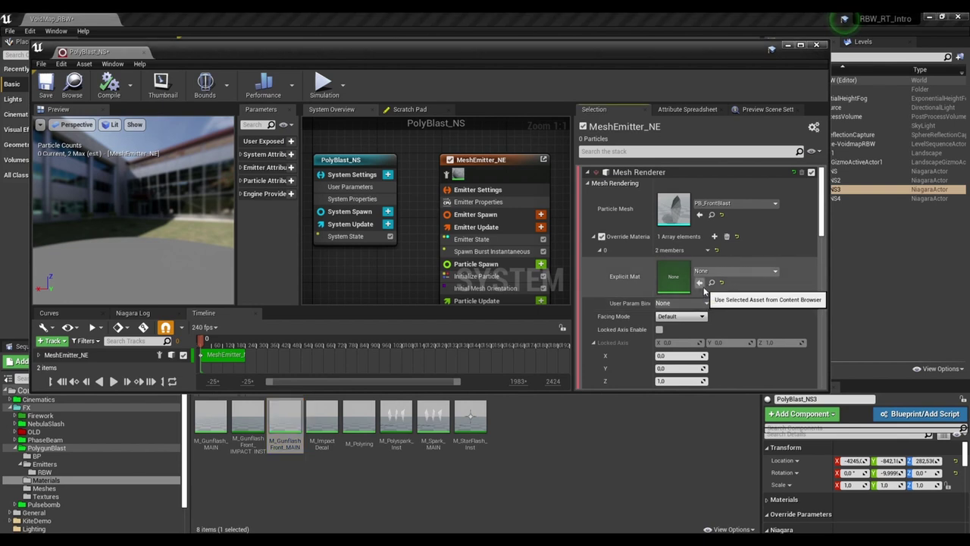
click(704, 288)
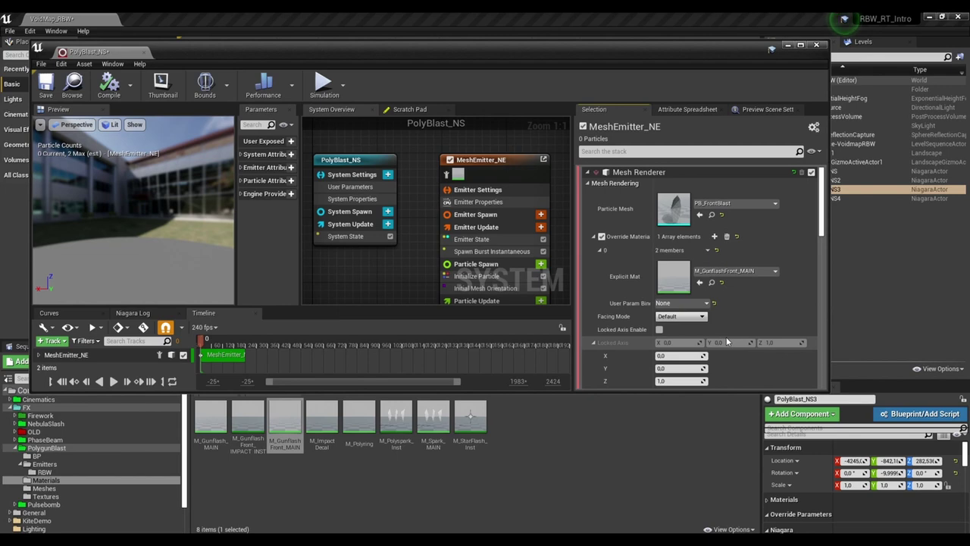
Preview the system at frame 134 and change the Scale Alpha value in MeshEmitter_NE's Scale Color module.
click(801, 47)
drag(210, 432, 232, 432)
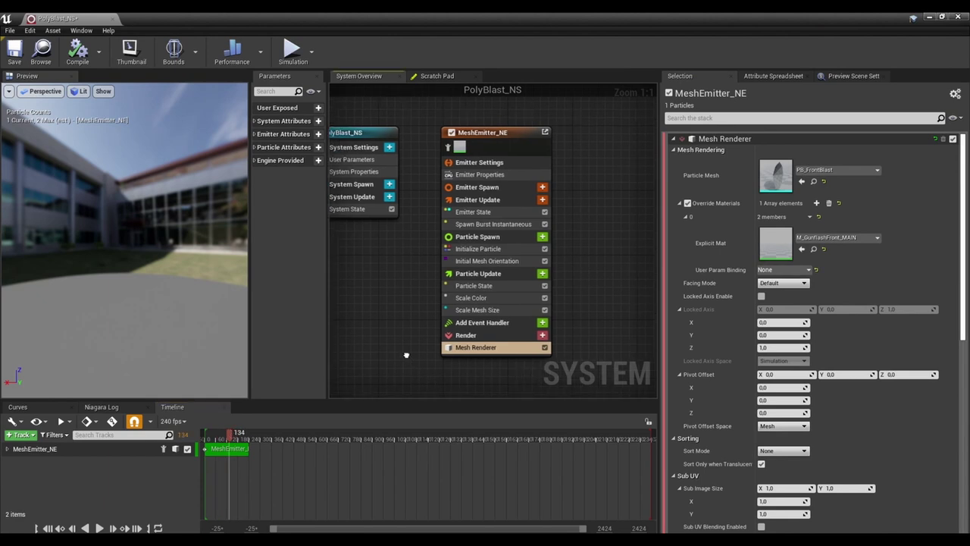
click(470, 298)
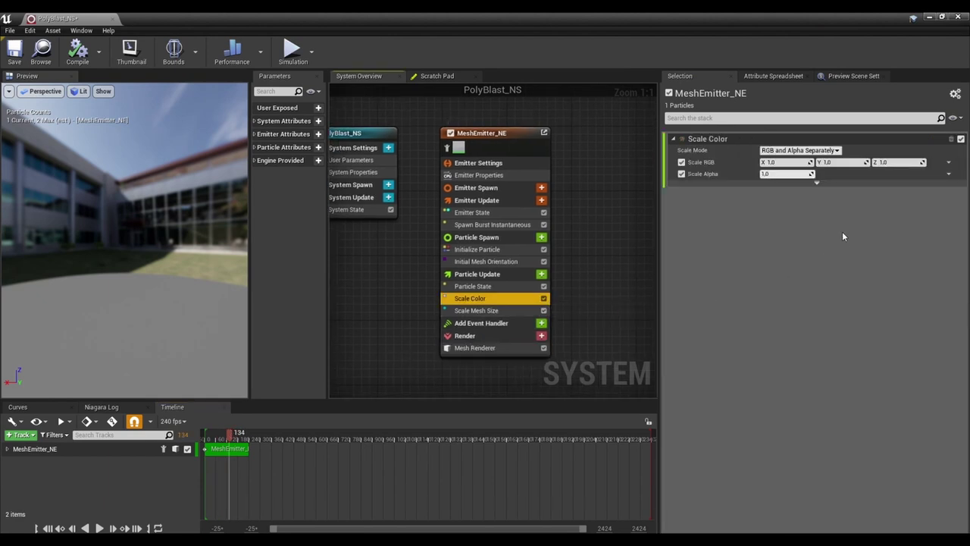
click(787, 174)
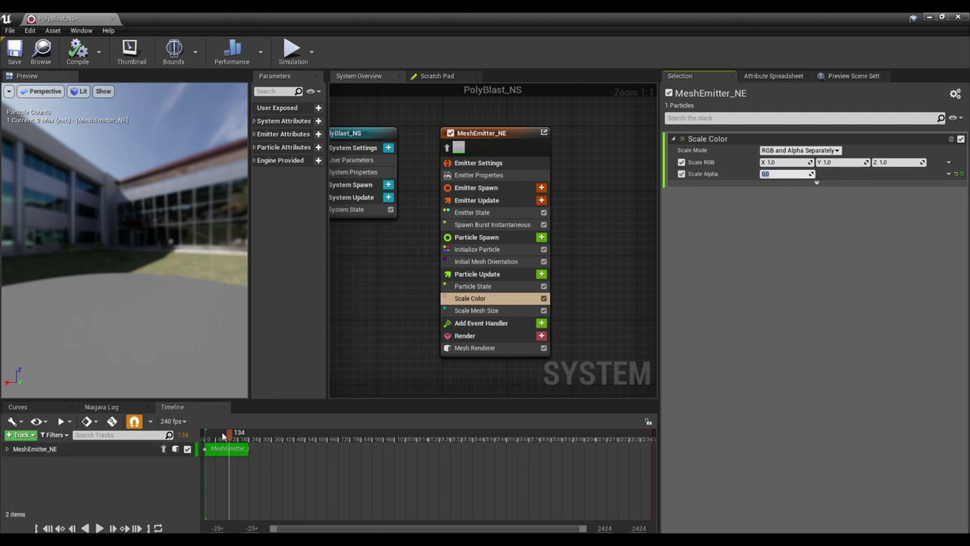
Move the preview to frame 47 and set Mesh Scale Mode to Uniform in MeshEmitter_NE's Initialize Particle module.
drag(224, 436, 213, 434)
drag(206, 337, 319, 348)
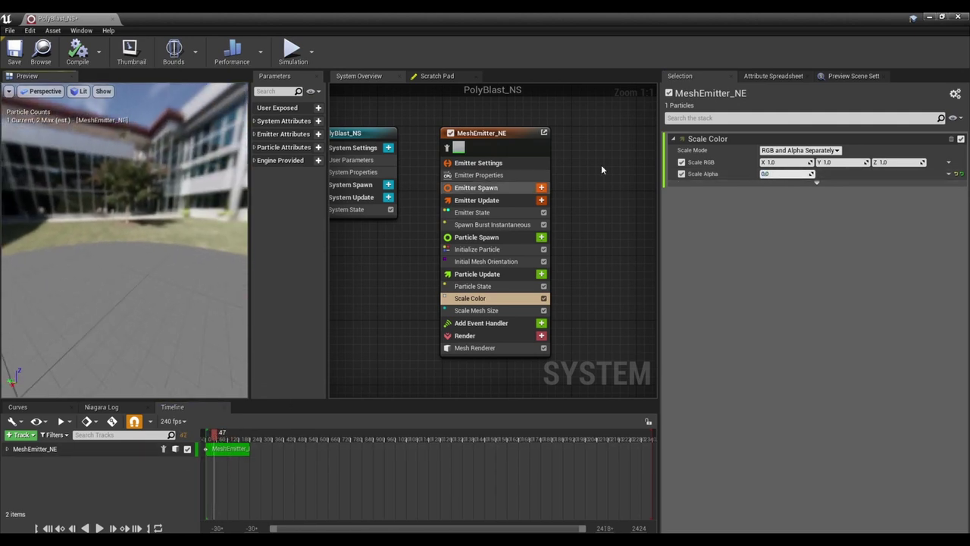
click(520, 225)
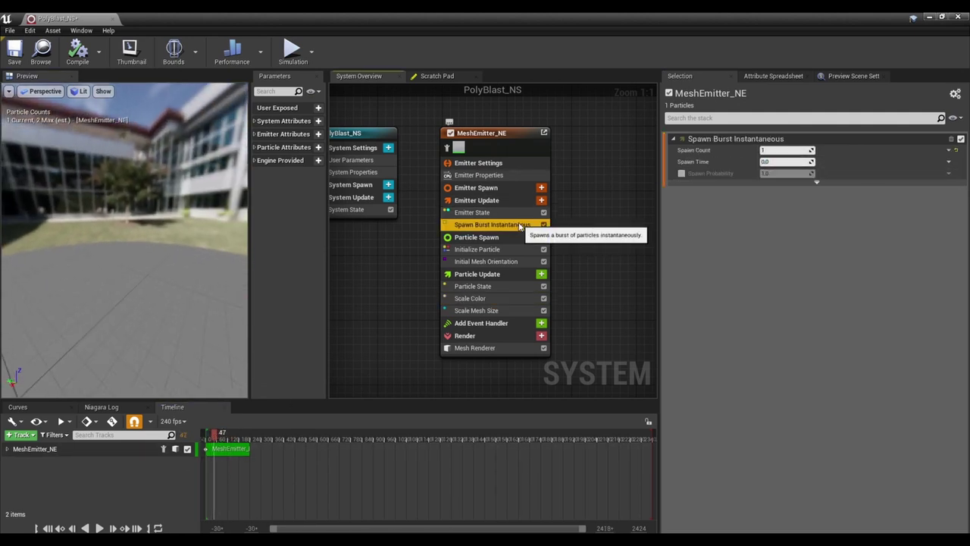
click(500, 238)
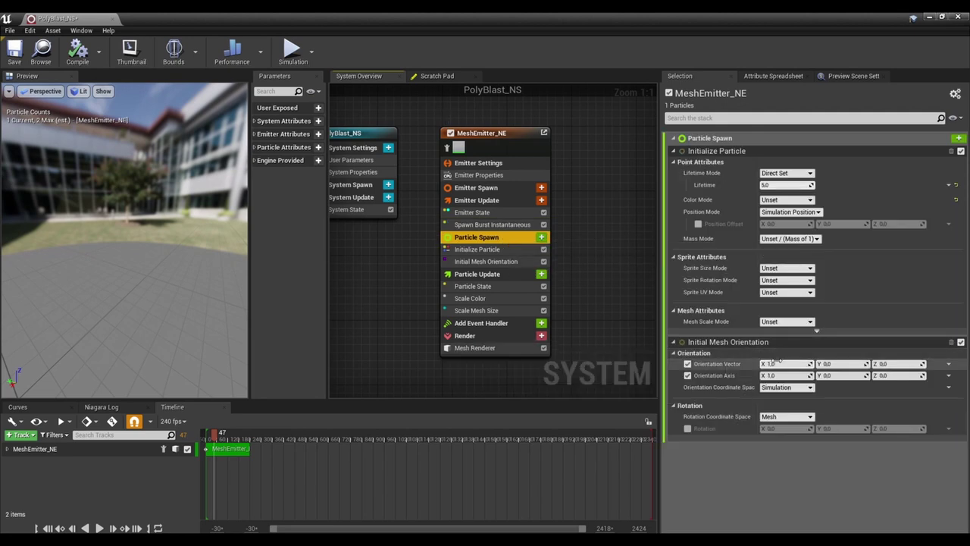
click(805, 324)
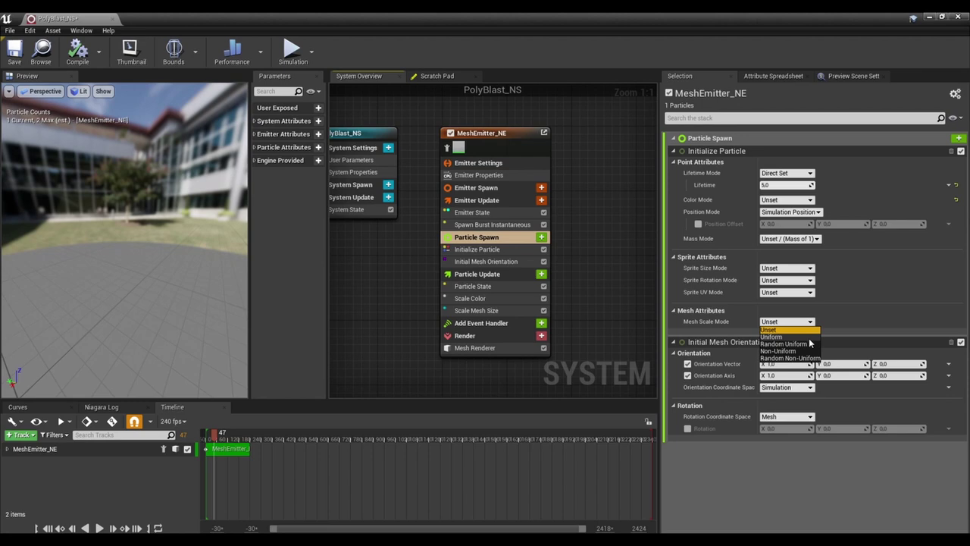
click(788, 336)
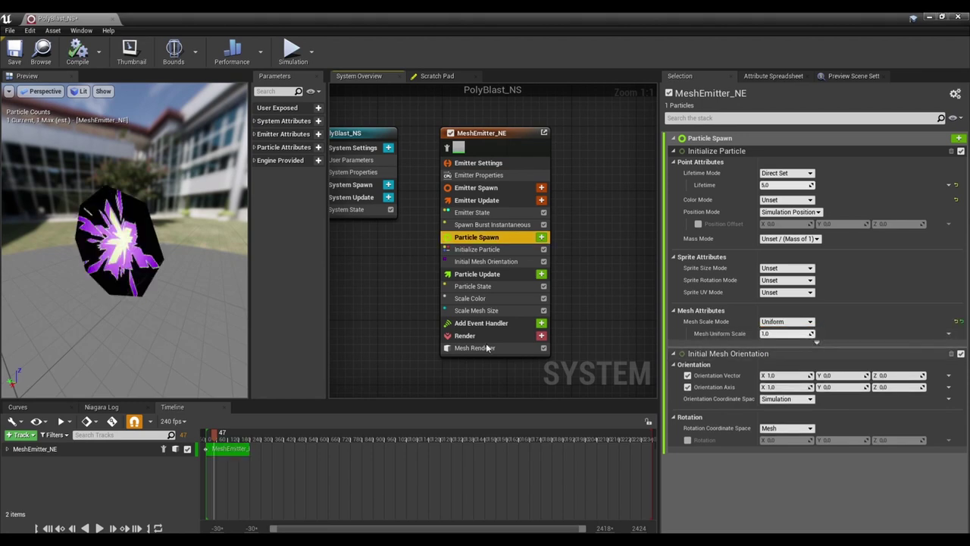
Set the Mesh Uniform Scale to 1.3 in MeshEmitter_NE's Initialize Particle module and inspect the enlarged blast mesh.
drag(131, 304, 113, 322)
drag(228, 309, 216, 309)
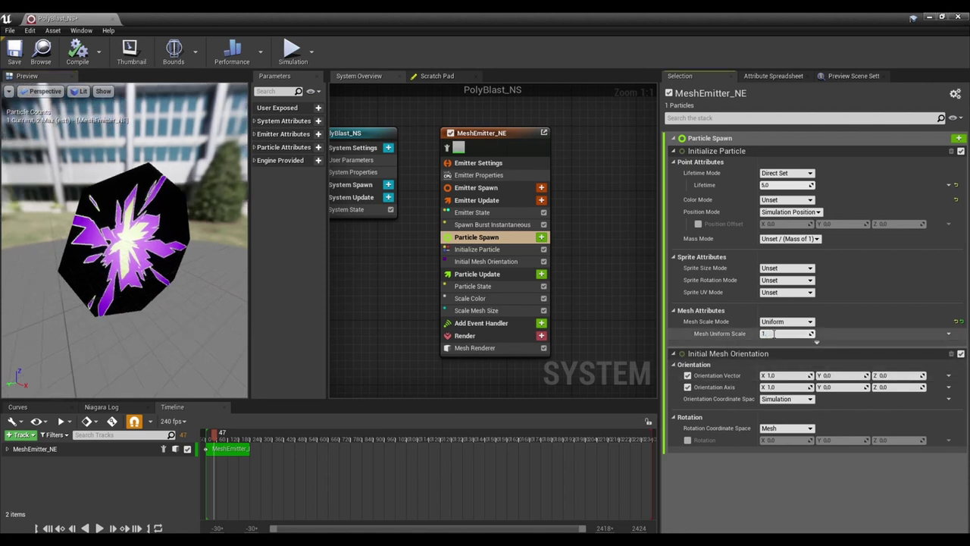
drag(773, 334, 784, 333)
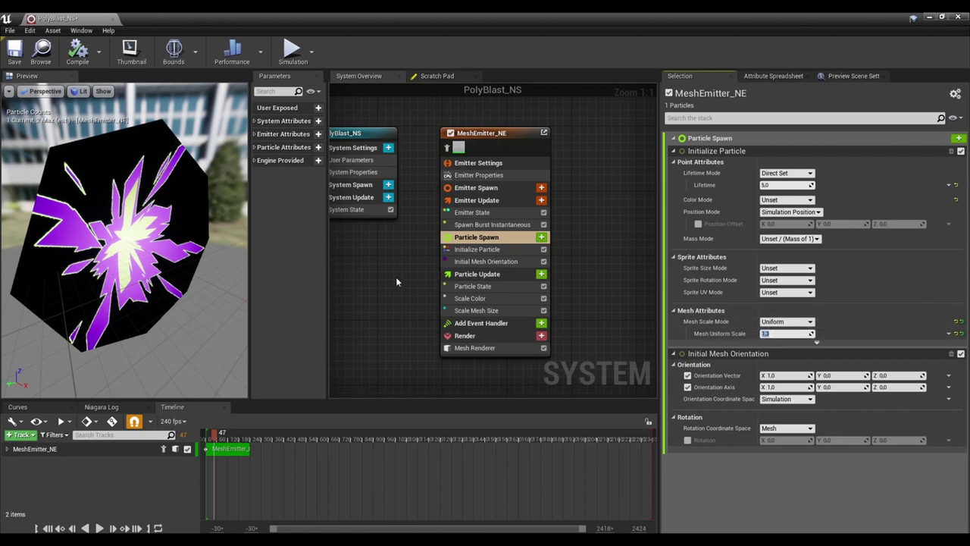
drag(166, 250, 83, 255)
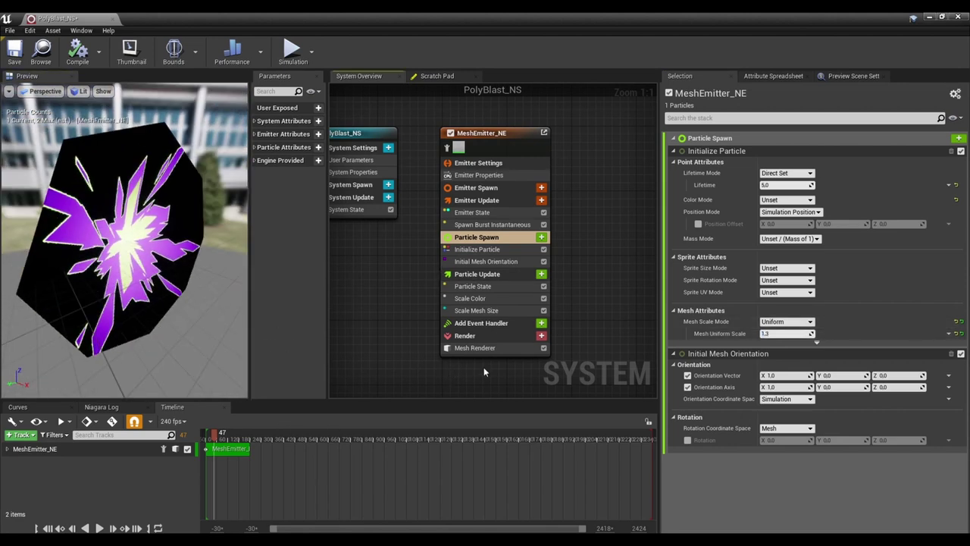
Set the particle Lifetime to 0.3 in MeshEmitter_NE's Initialize Particle module.
click(476, 348)
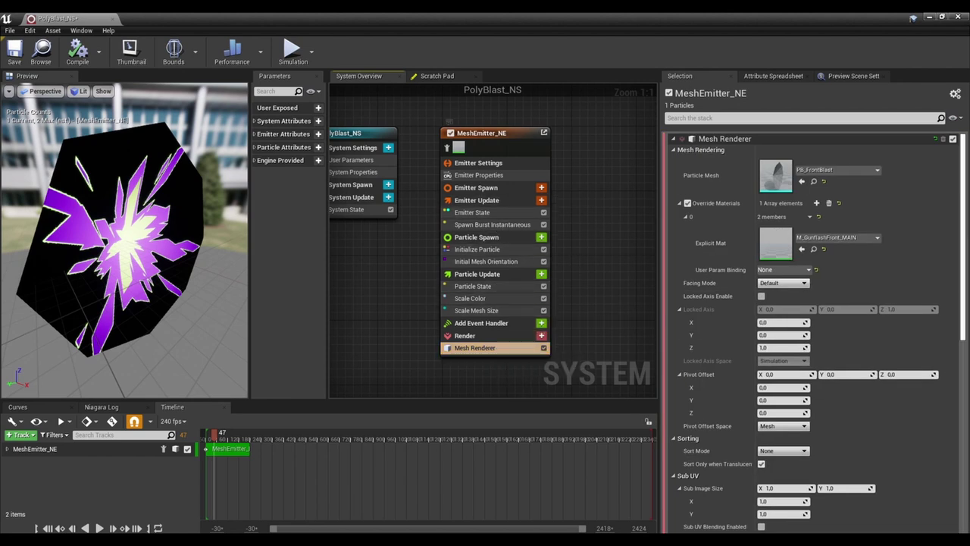
click(471, 212)
click(476, 237)
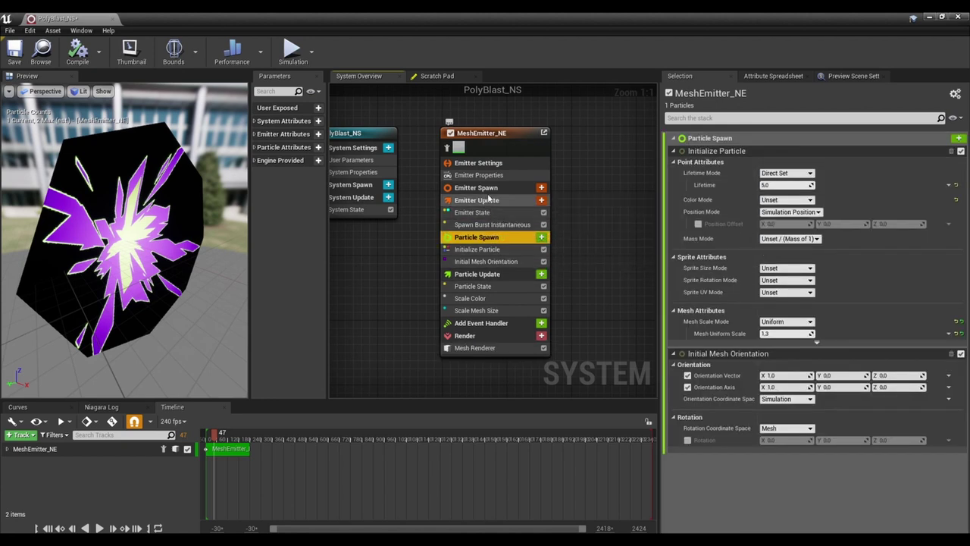
click(491, 190)
click(485, 237)
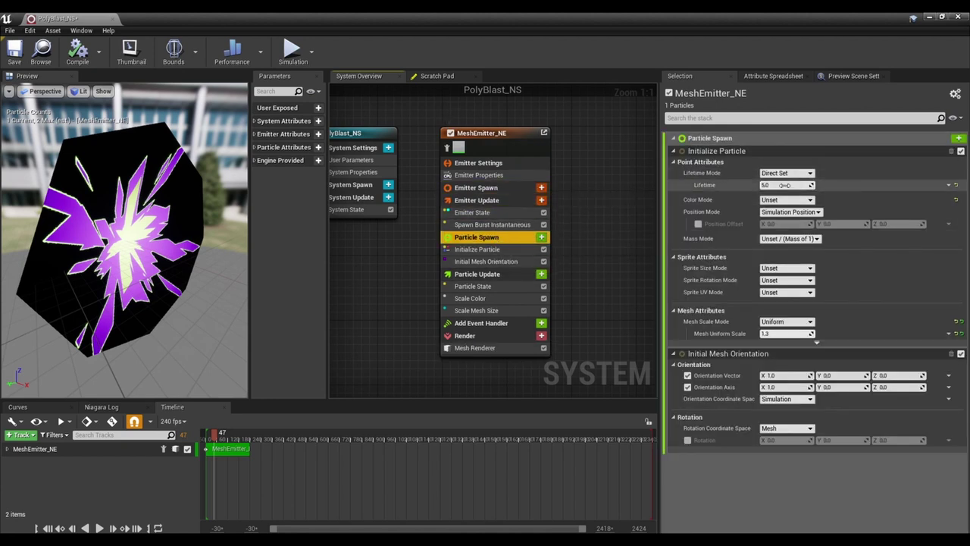
click(784, 186)
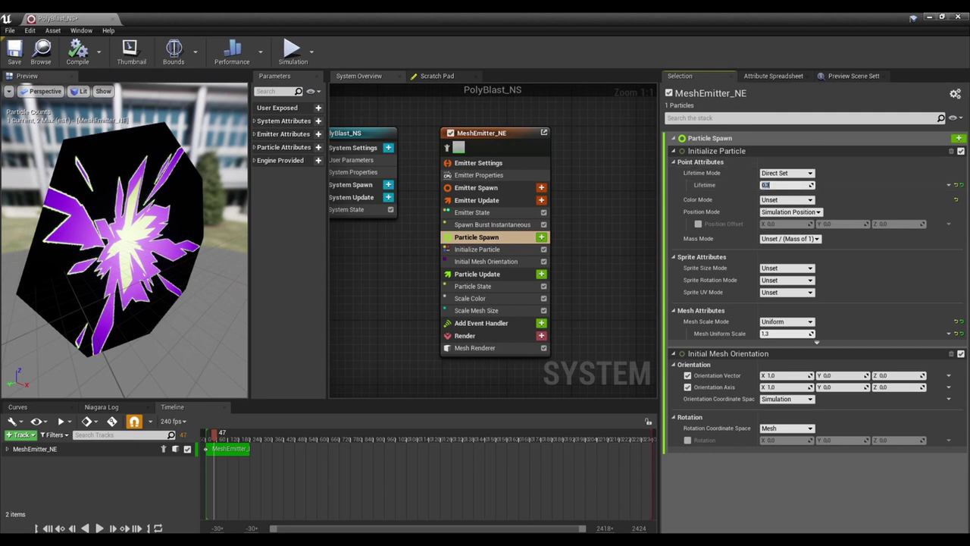
click(477, 237)
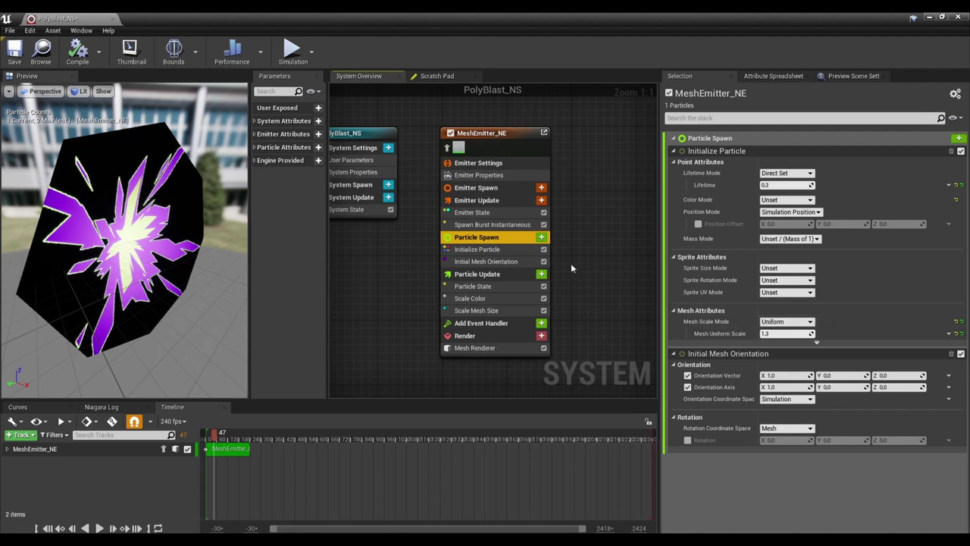
Open the Initial Mesh Orientation module's settings in MeshEmitter_NE.
click(512, 262)
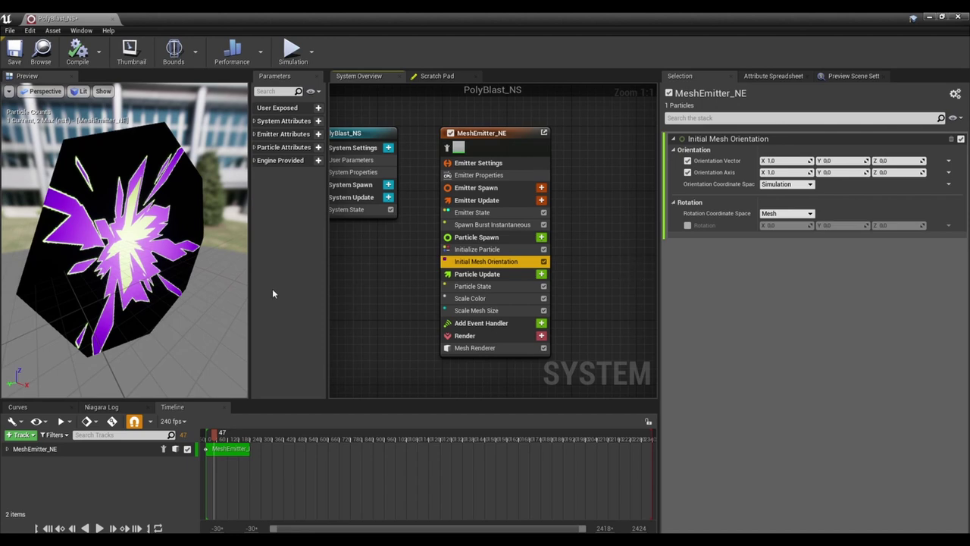
Play the simulation and extend the timeline's playback range past the end of the MeshEmitter_NE section.
drag(171, 277, 235, 312)
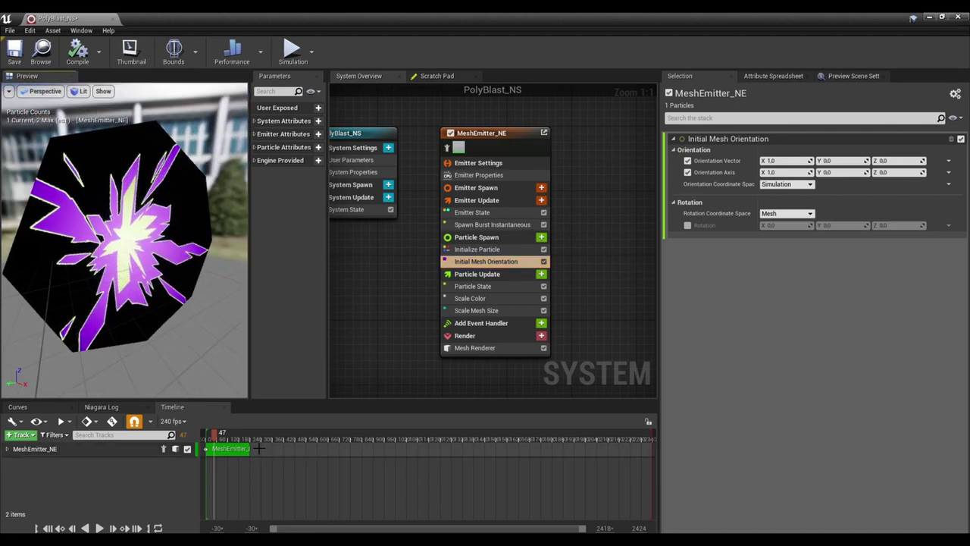
drag(216, 439, 217, 442)
key(space)
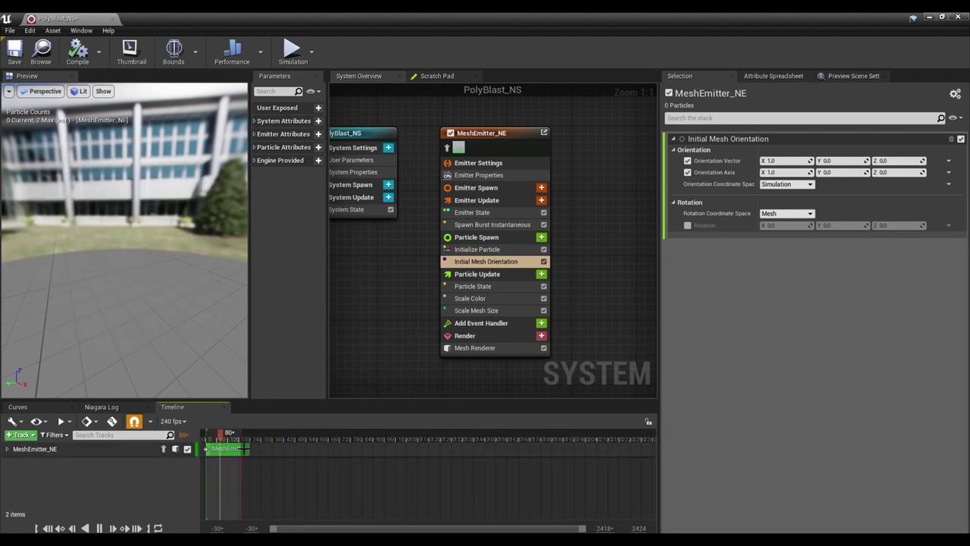
drag(241, 433, 260, 432)
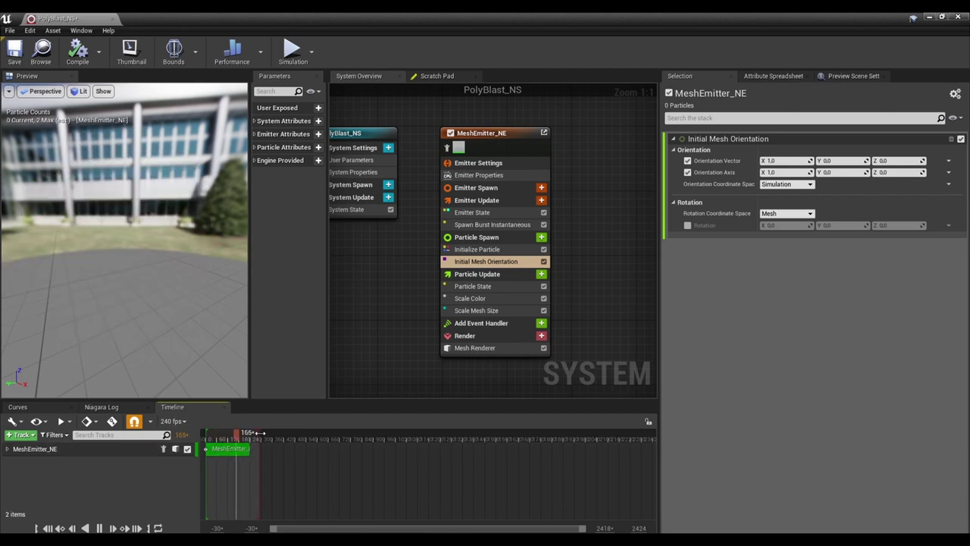
Insert an Add Velocity module under Particle Spawn and fix its missing SolveForcesAndVelocity dependency.
right_drag(597, 244, 574, 246)
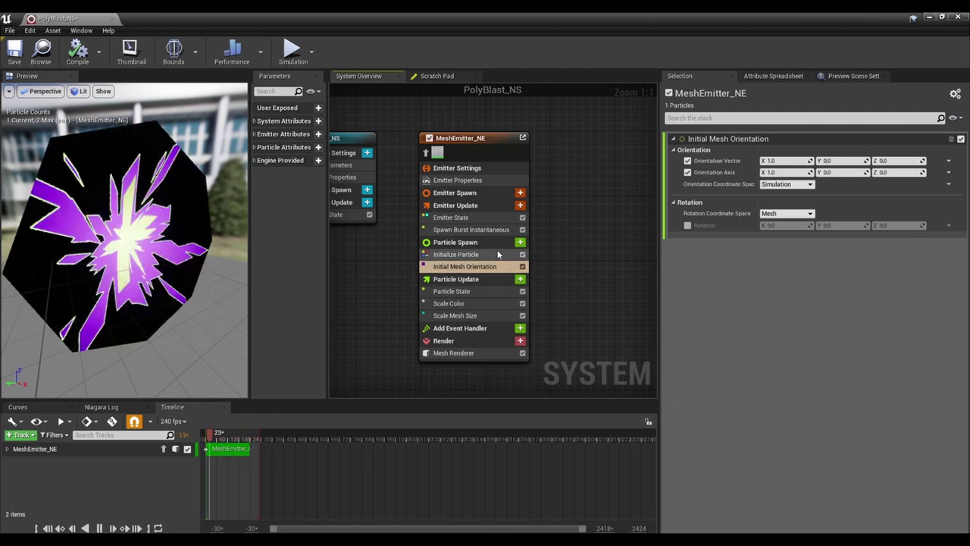
drag(110, 278, 110, 278)
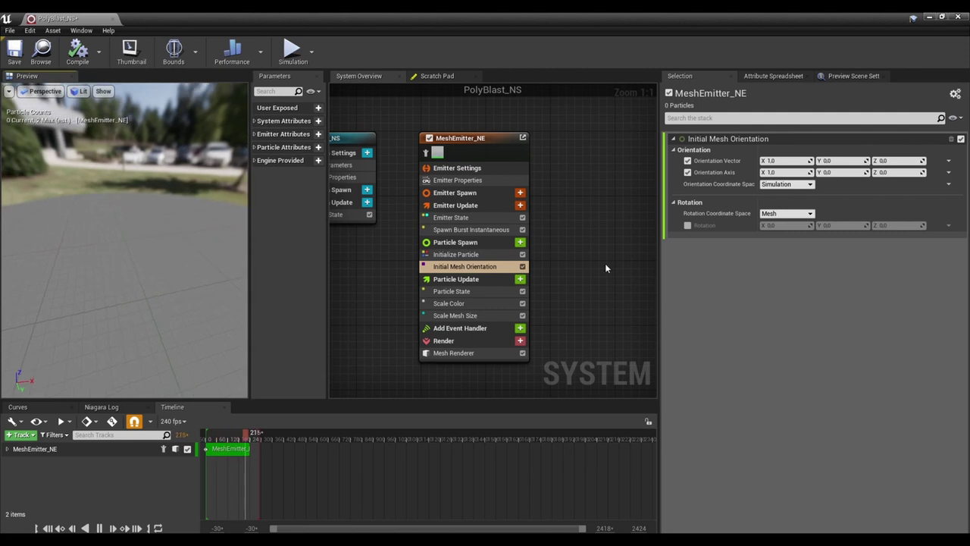
click(520, 241)
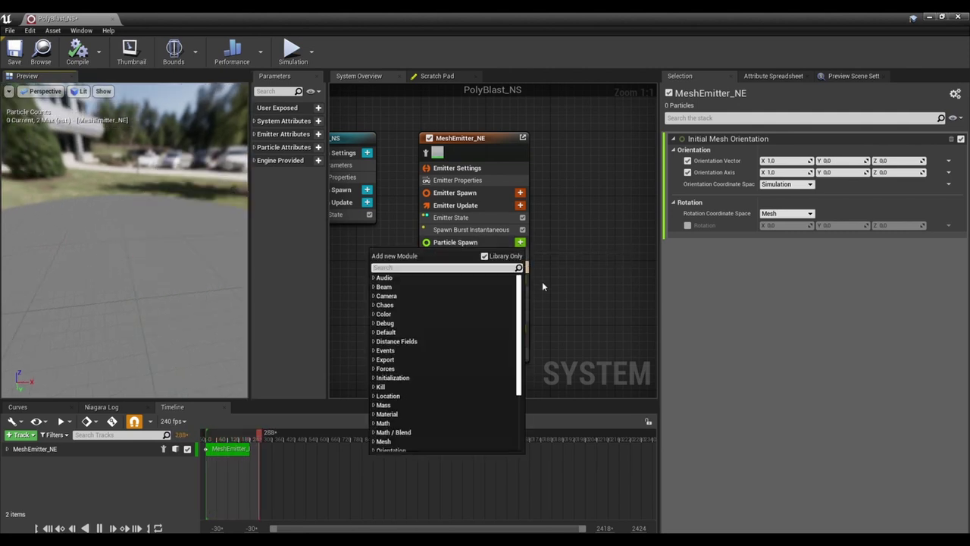
text(velo)
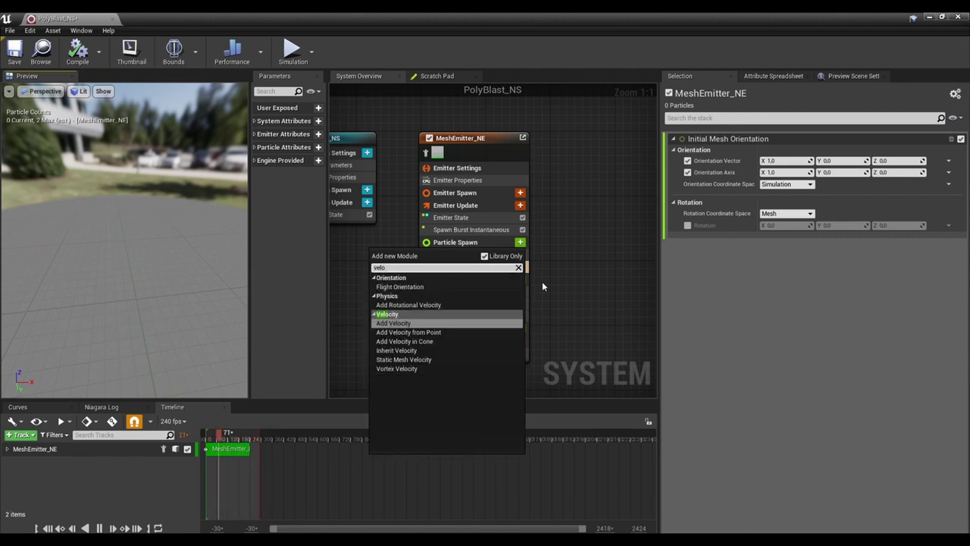
key(Return)
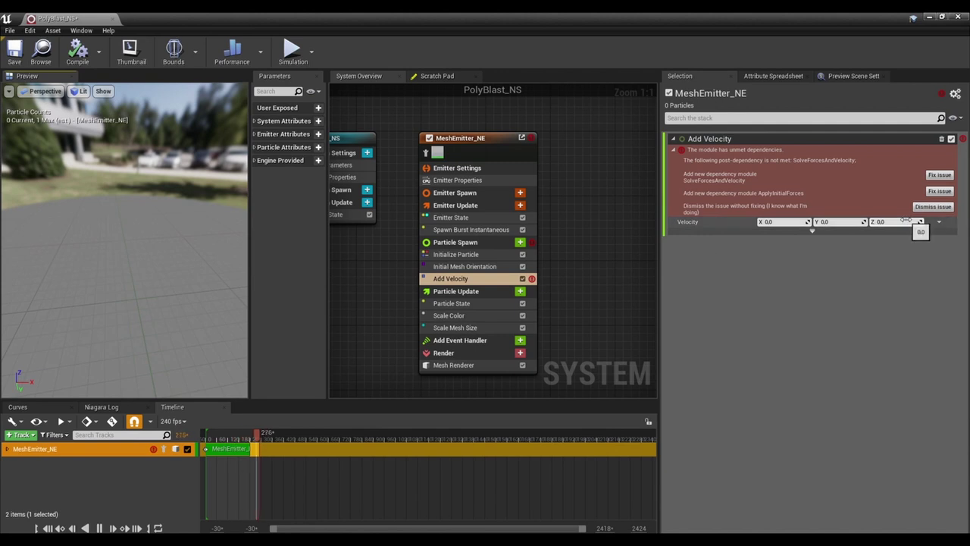
drag(178, 256, 103, 256)
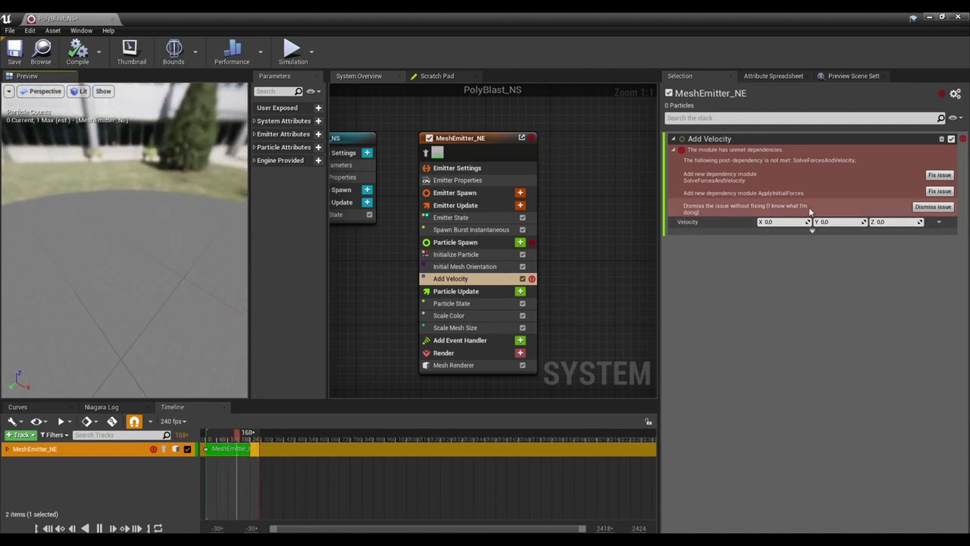
click(939, 174)
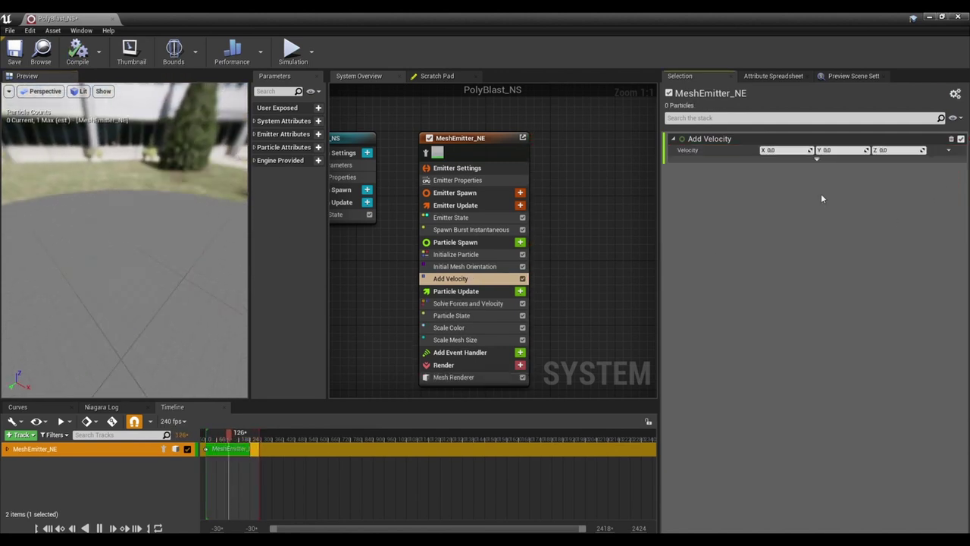
Set the Add Velocity module's X velocity to 1.
click(783, 151)
text(1)
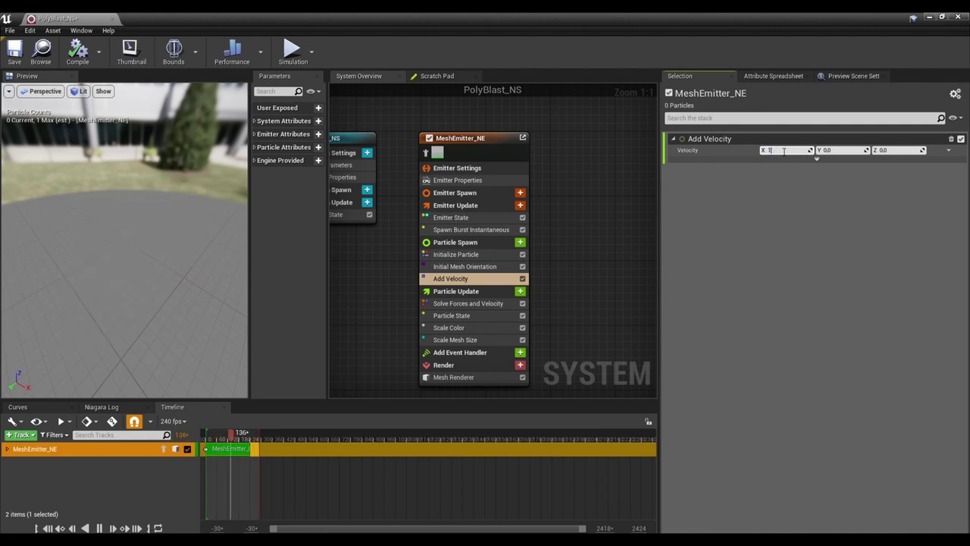
key(Return)
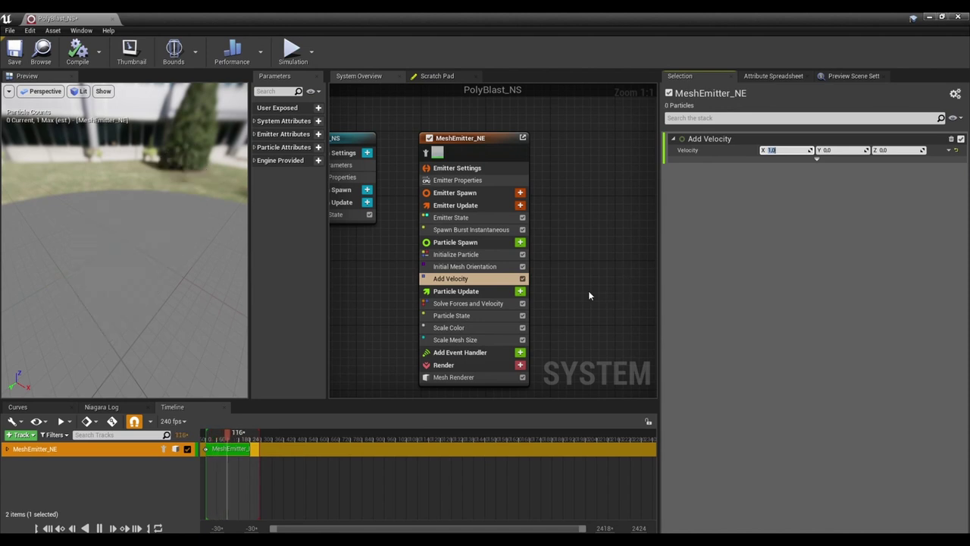
drag(216, 263, 174, 261)
Drive the Scale Alpha input of the Scale Color module with a Float from Curve dynamic input.
right_drag(588, 307, 596, 289)
click(462, 273)
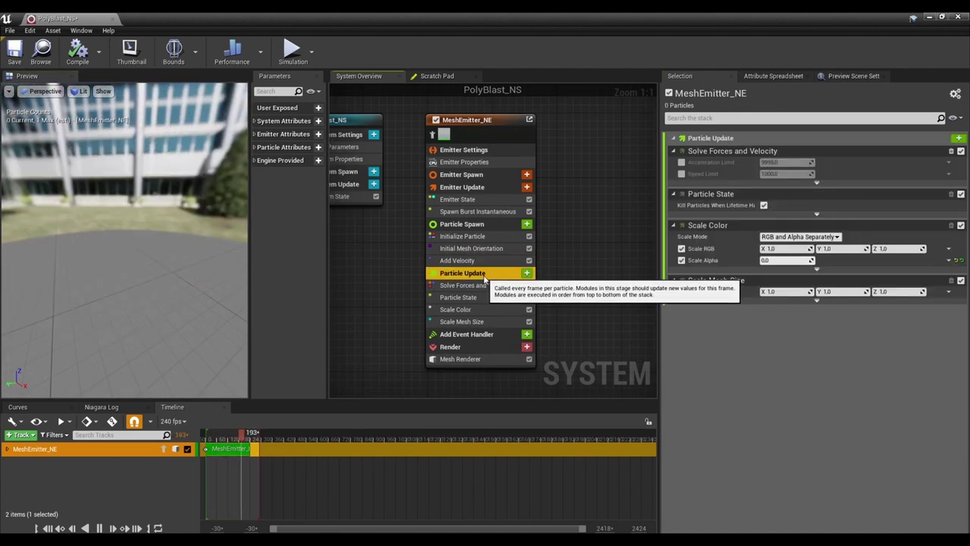
right_drag(584, 321, 585, 275)
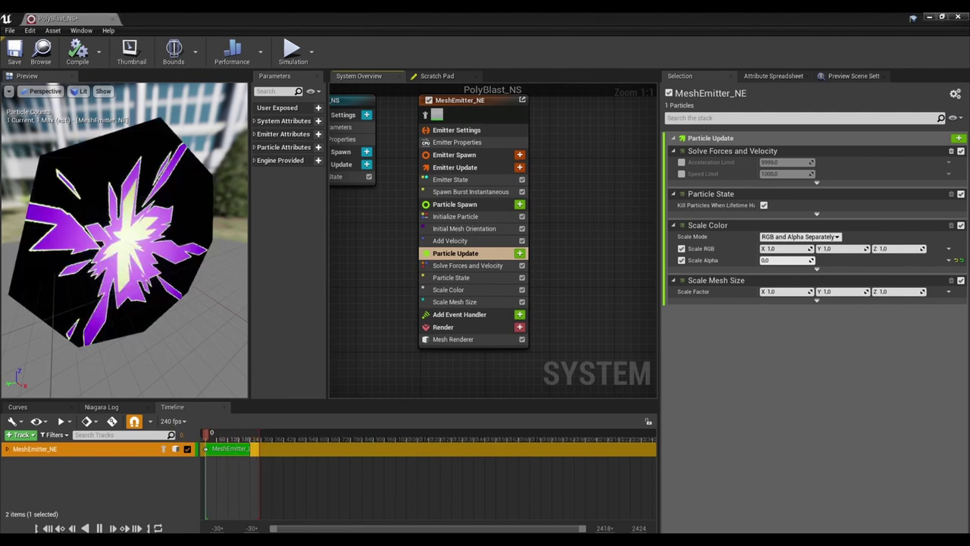
click(467, 301)
click(469, 291)
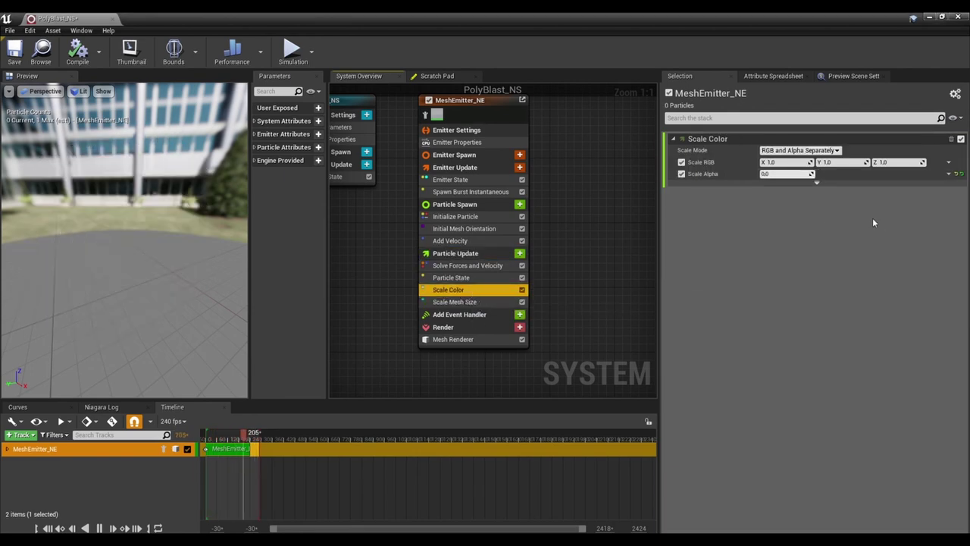
click(949, 174)
text(c)
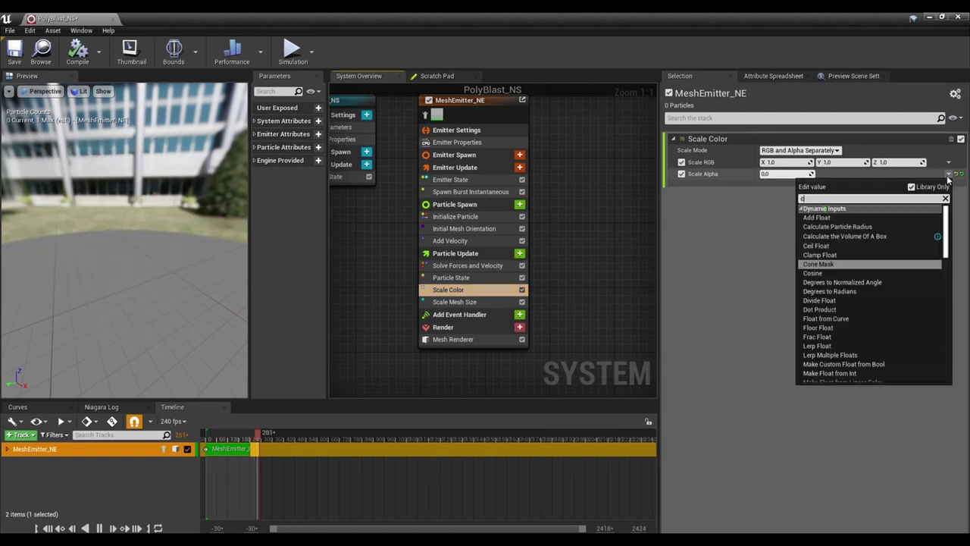
text(urve)
key(Return)
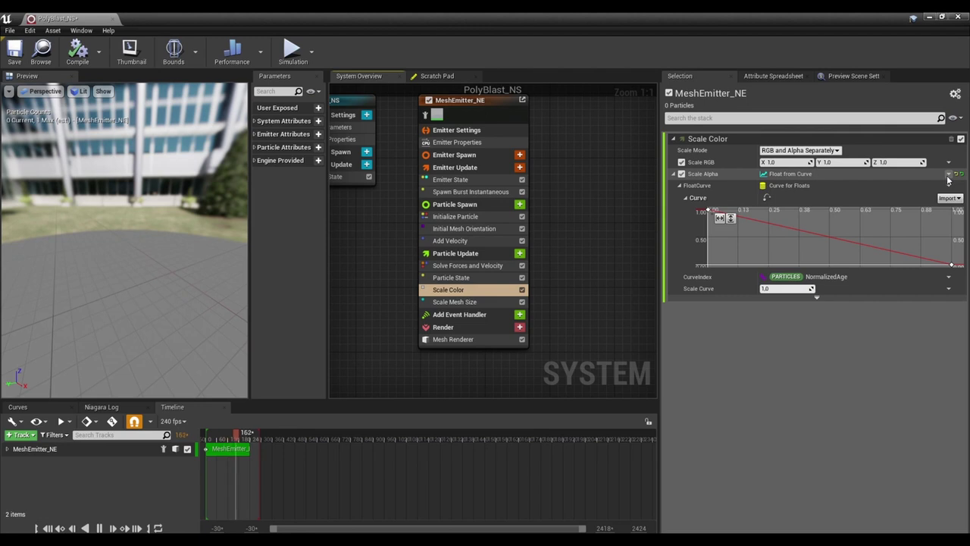
Set the Scale Alpha curve's first key, at time 0, to a value of 0.
click(709, 210)
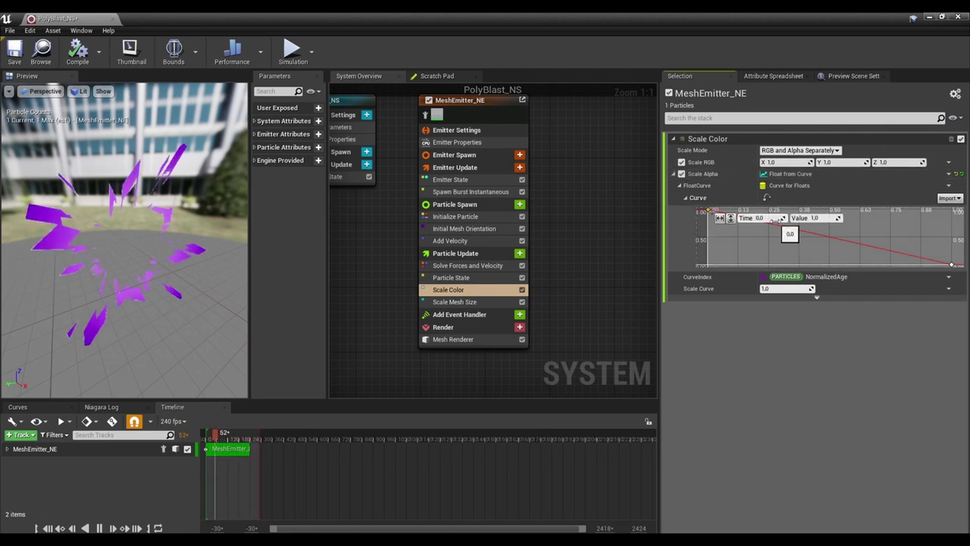
click(817, 219)
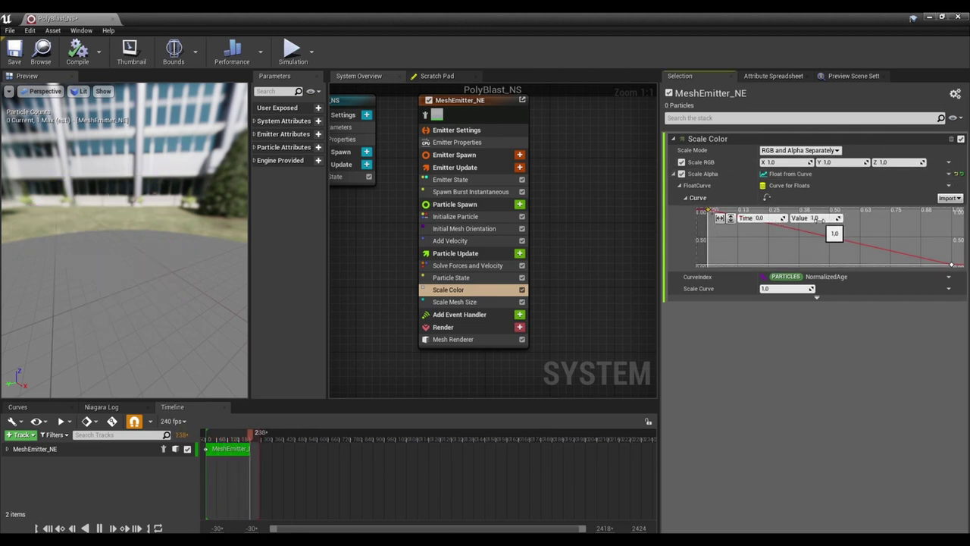
text(0)
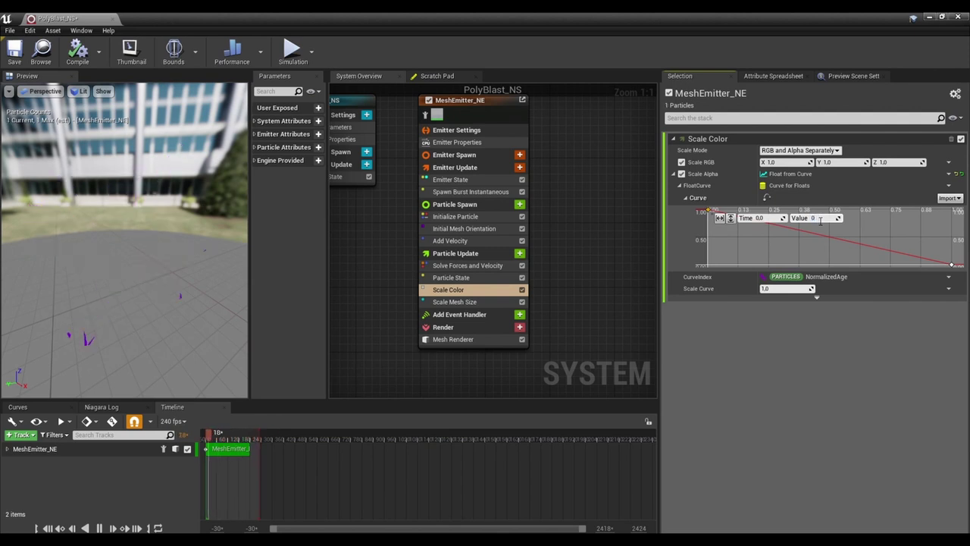
key(Return)
click(880, 241)
Set the value of the Scale Alpha curve's first key to 0.01.
click(708, 265)
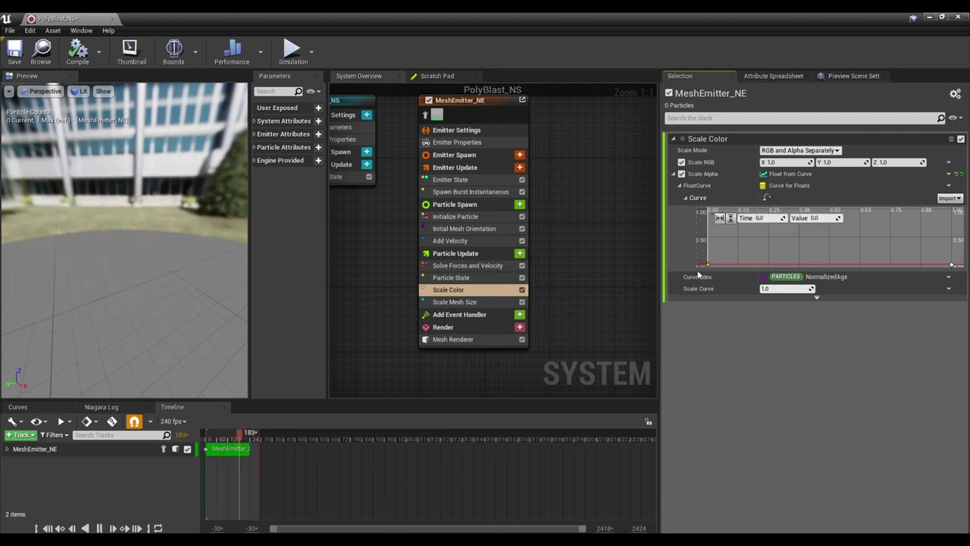
right_drag(762, 244, 769, 235)
right_drag(722, 262, 741, 252)
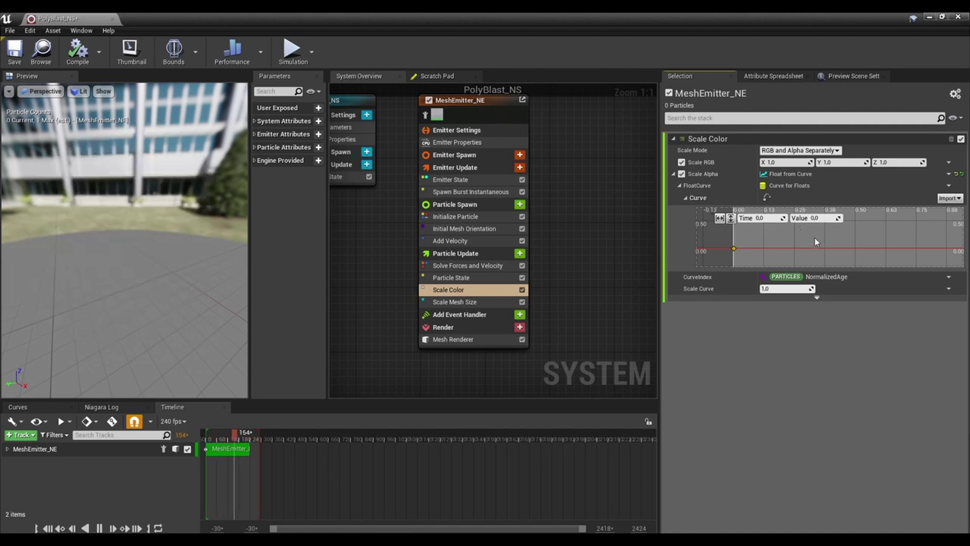
click(820, 218)
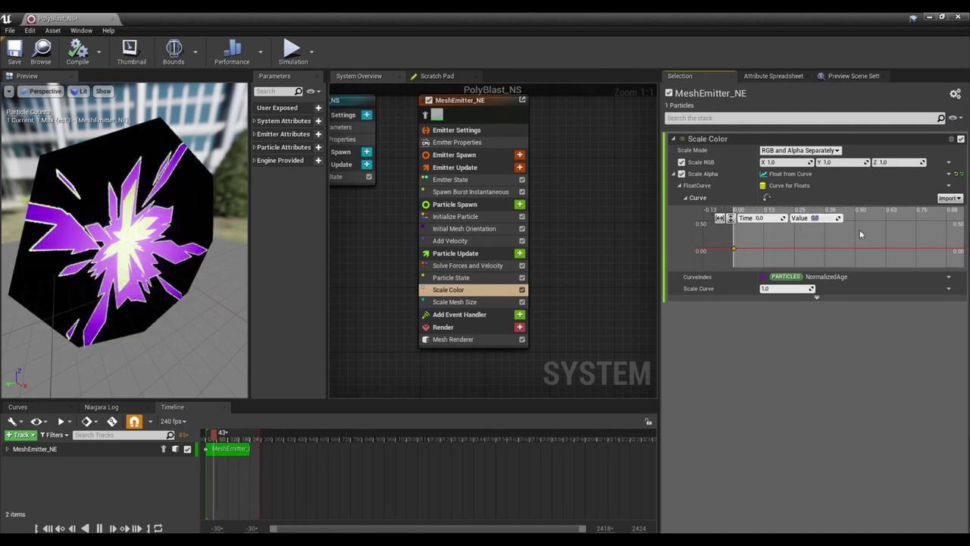
text(1)
key(Return)
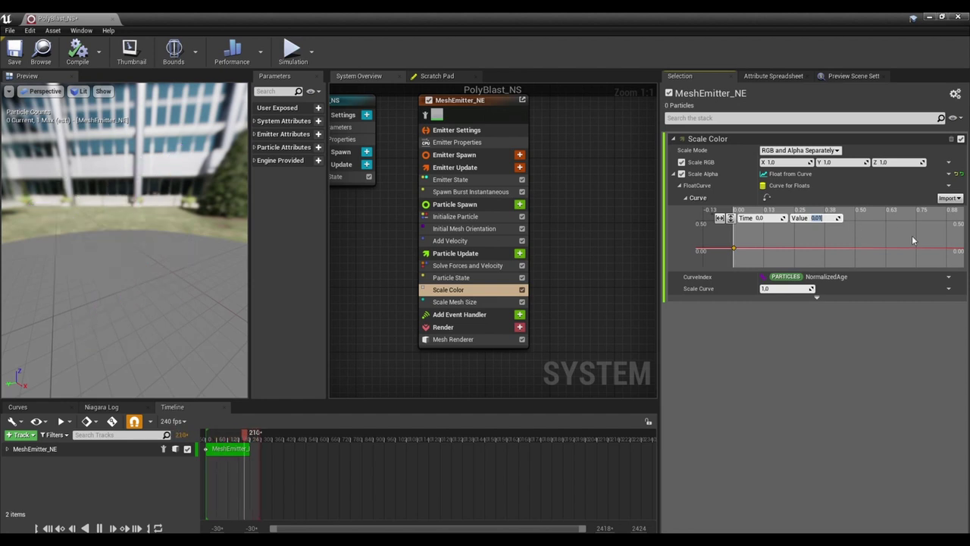
Set the value of the Scale Alpha curve's last key, at time 1, to 1.
right_click(887, 235)
click(863, 240)
scroll(863, 240, down, 3)
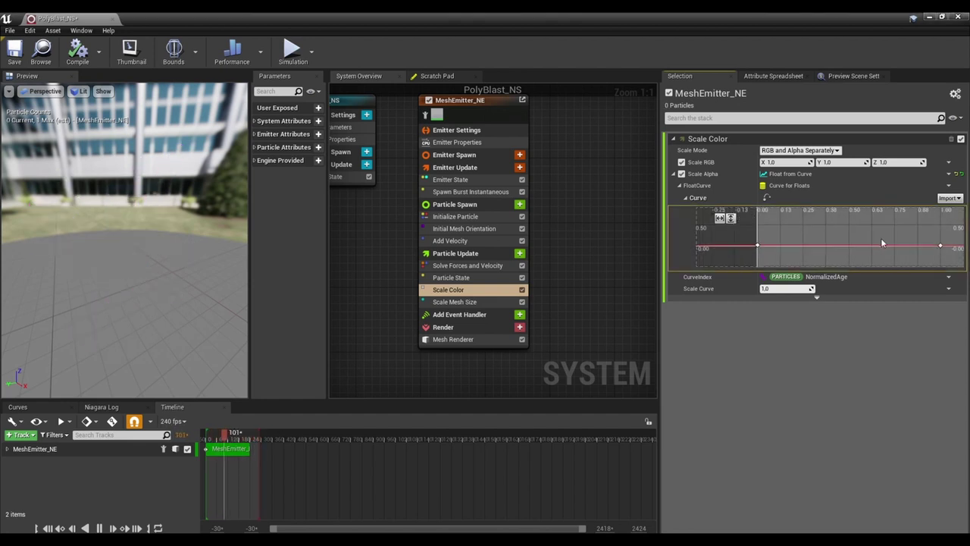
mouse_move(881, 243)
right_down()
mouse_move(864, 238)
mouse_move(881, 241)
right_up()
click(924, 241)
right_drag(941, 261, 923, 259)
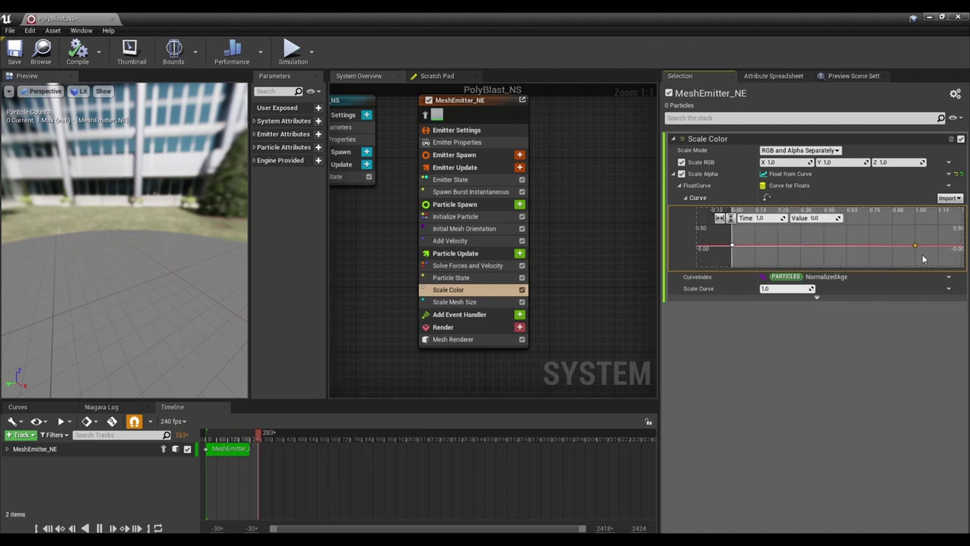
click(824, 219)
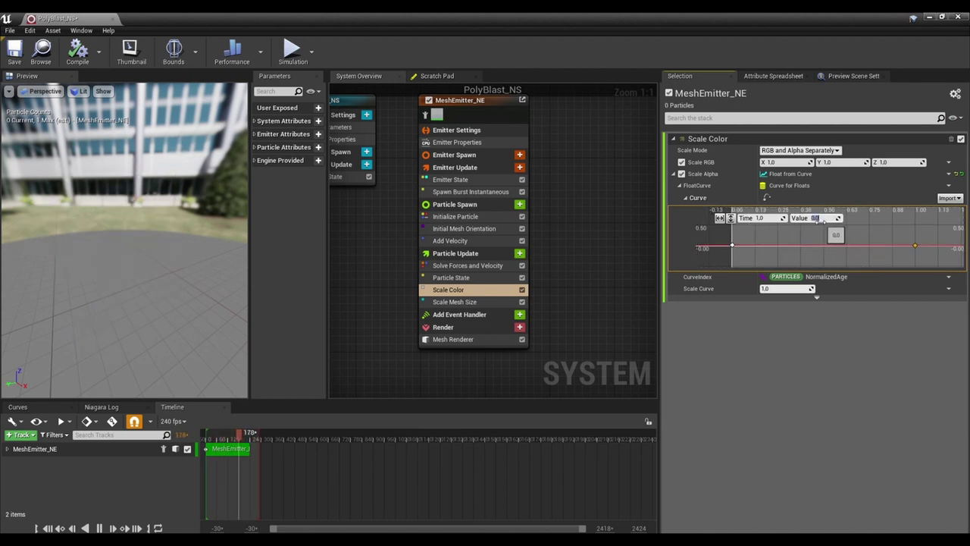
text(1)
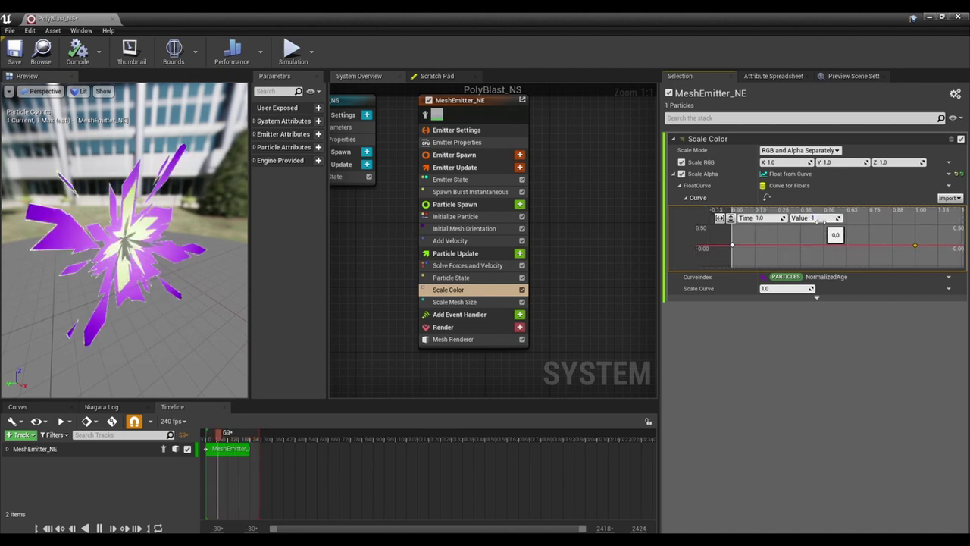
key(Return)
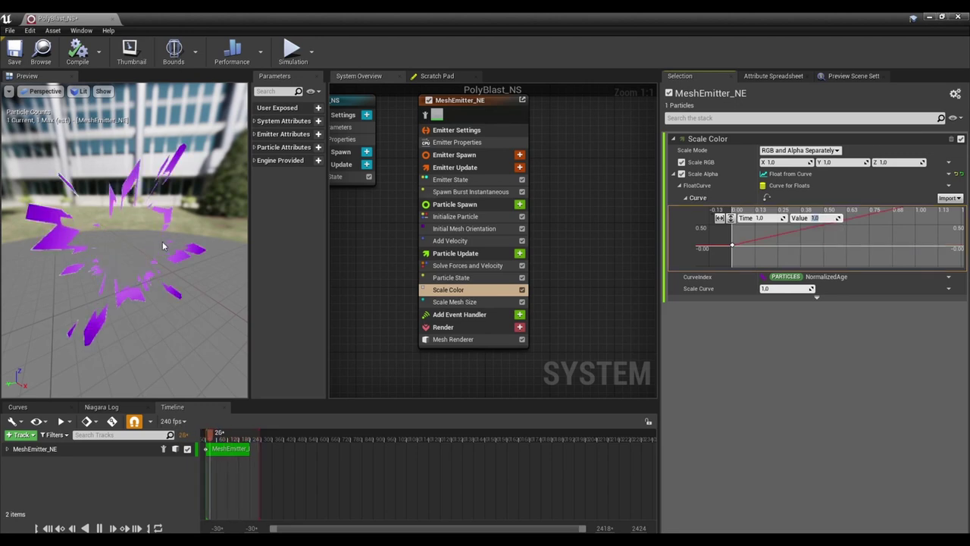
Pause the simulation and scrub the timeline to frame 34 to inspect the blast mesh in the preview.
mouse_move(156, 242)
mouse_down()
mouse_move(174, 241)
mouse_move(144, 230)
mouse_move(160, 229)
mouse_move(140, 231)
mouse_up()
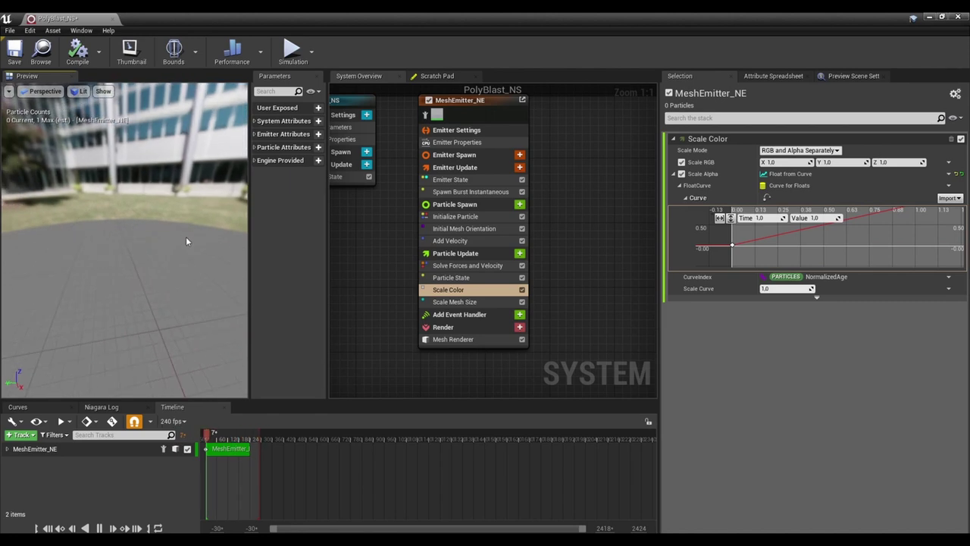
right_drag(554, 221, 548, 238)
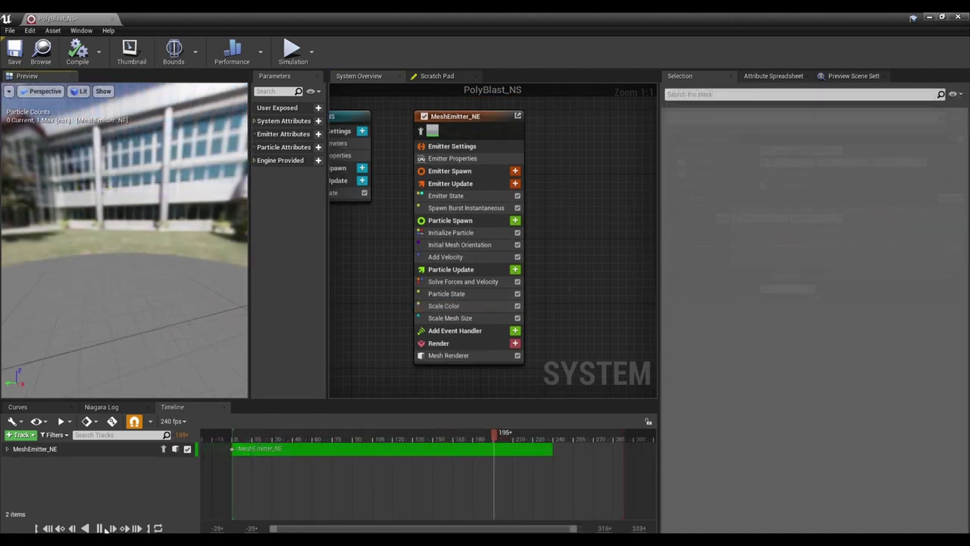
click(100, 528)
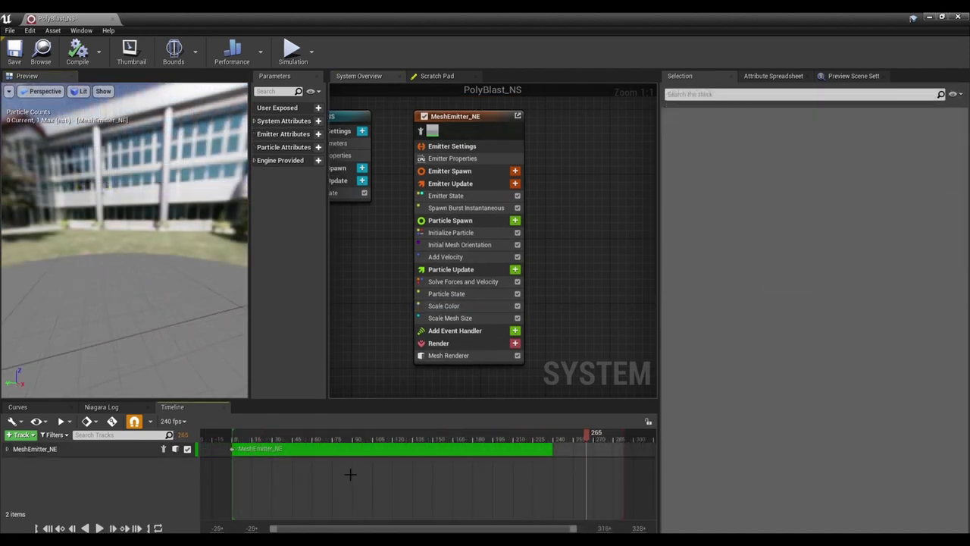
drag(361, 438, 279, 439)
right_drag(159, 314, 158, 296)
drag(157, 313, 108, 322)
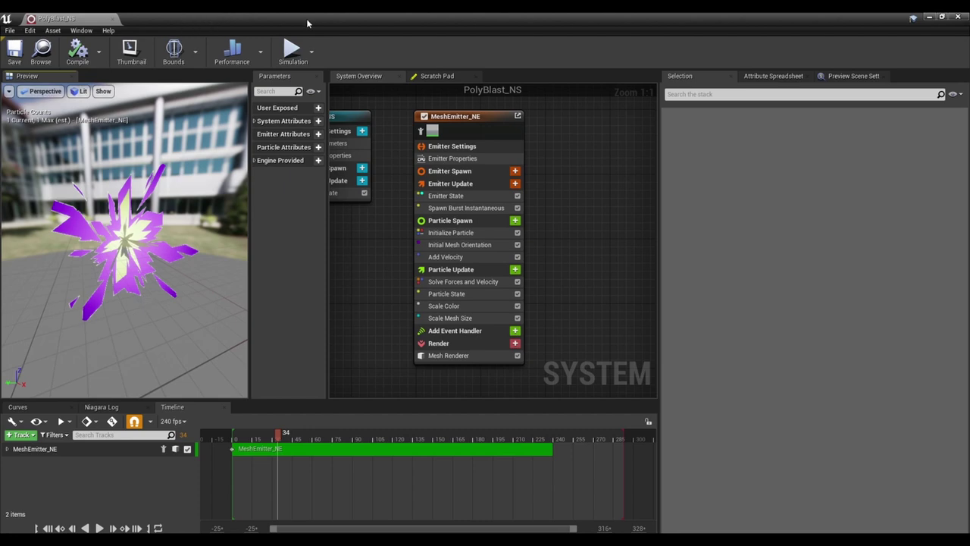
Restore the maximized Niagara window to a smaller size over the level editor and show MeshEmitter_NE's Initial Mesh Orientation settings.
drag(333, 23, 419, 50)
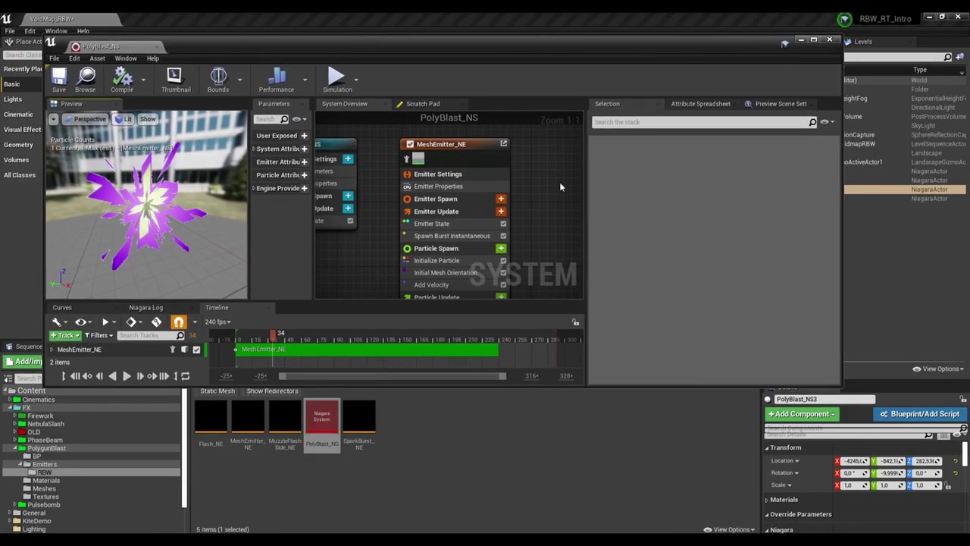
click(474, 144)
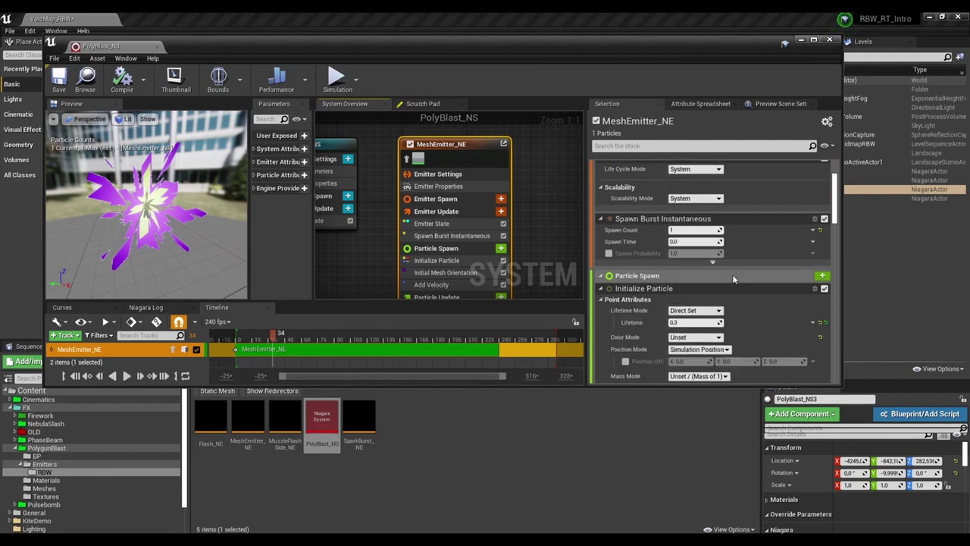
scroll(564, 278, down, 5)
right_click(535, 254)
right_drag(540, 198, 491, 172)
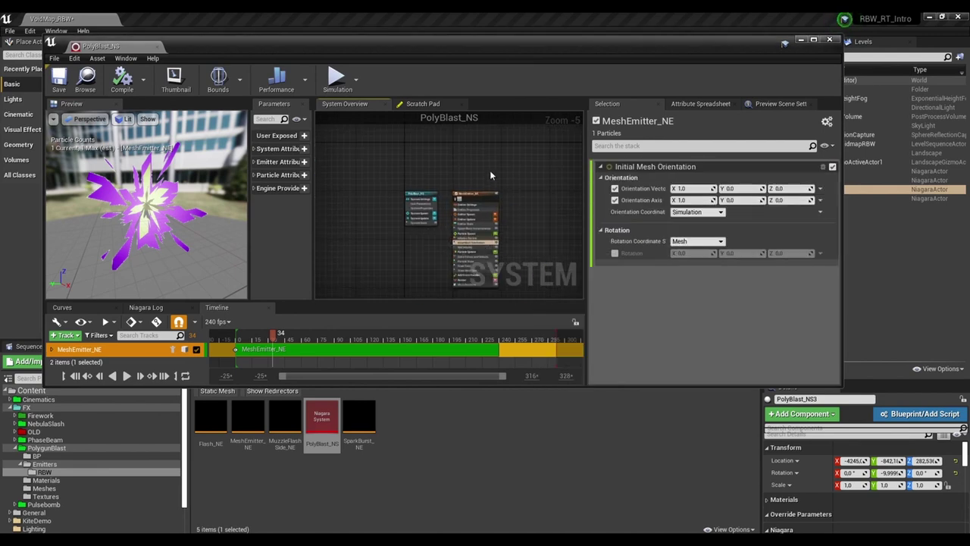
Maximize the Niagara window and open M_GunflashFront_MAIN, the explicit material assigned in MeshEmitter_NE's Mesh Renderer, for editing.
click(813, 39)
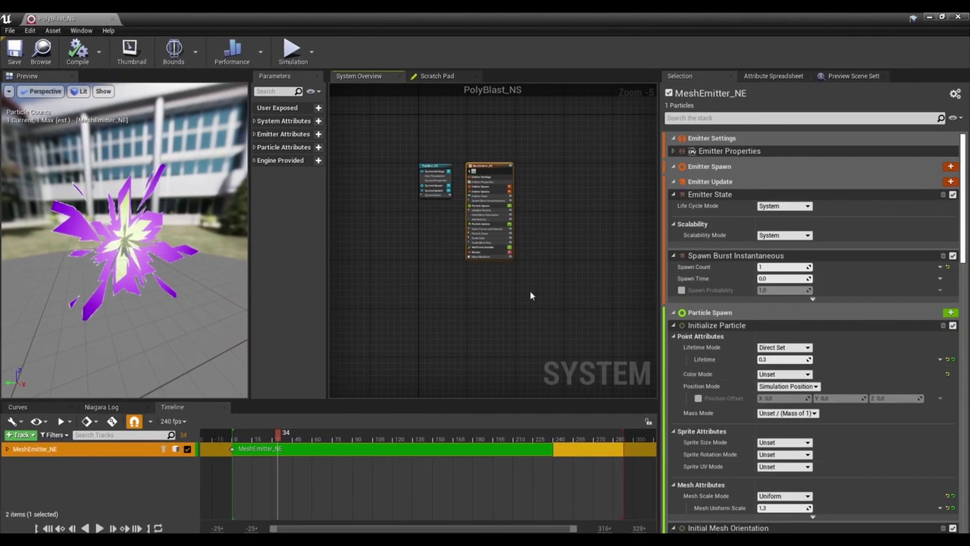
click(488, 258)
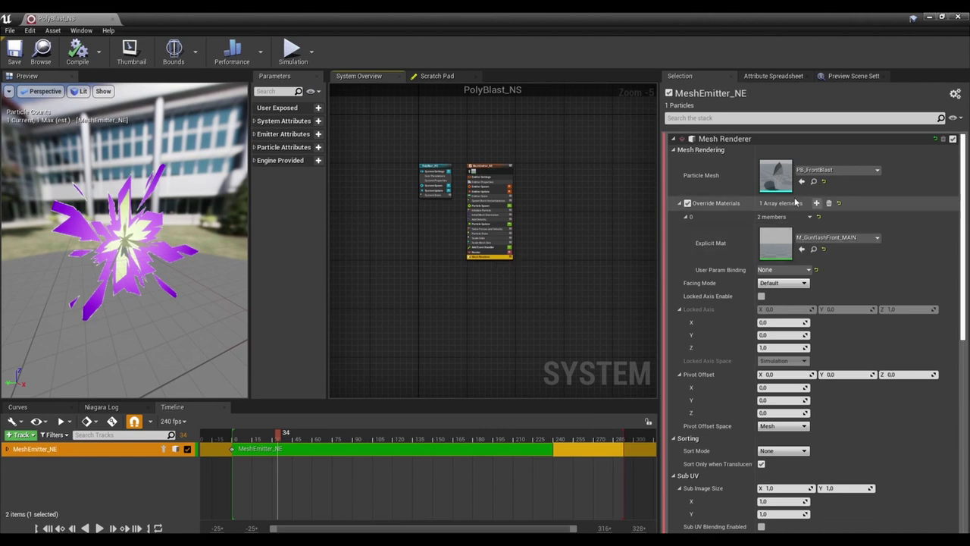
double_click(775, 255)
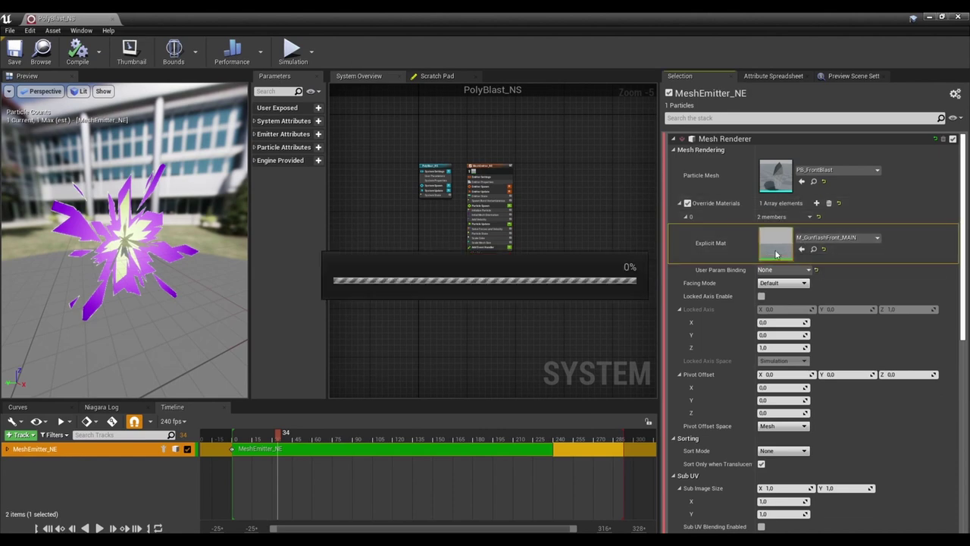
scroll(523, 360, down, 4)
right_drag(472, 373, 742, 311)
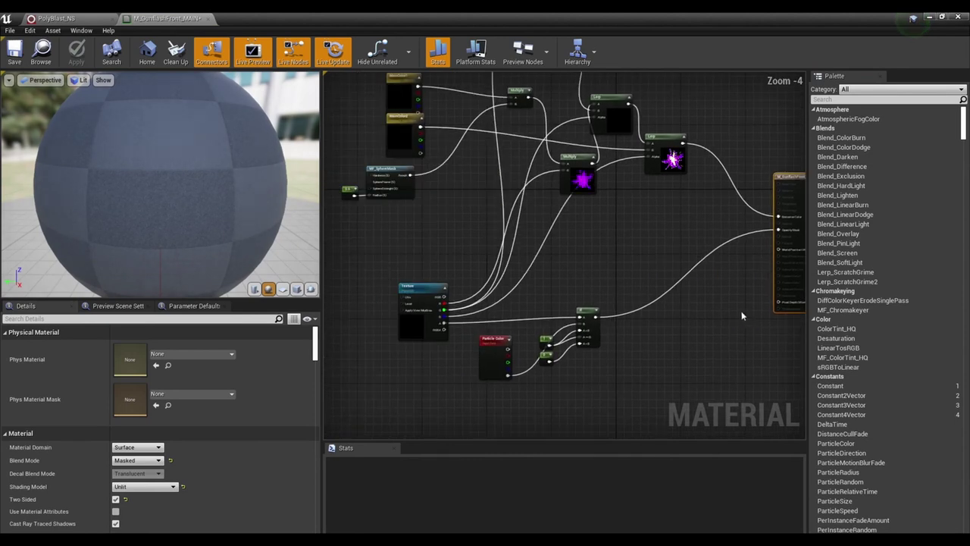
Show the material preview on a plane and start previewing the final Lerp node that feeds Emissive Color.
click(283, 289)
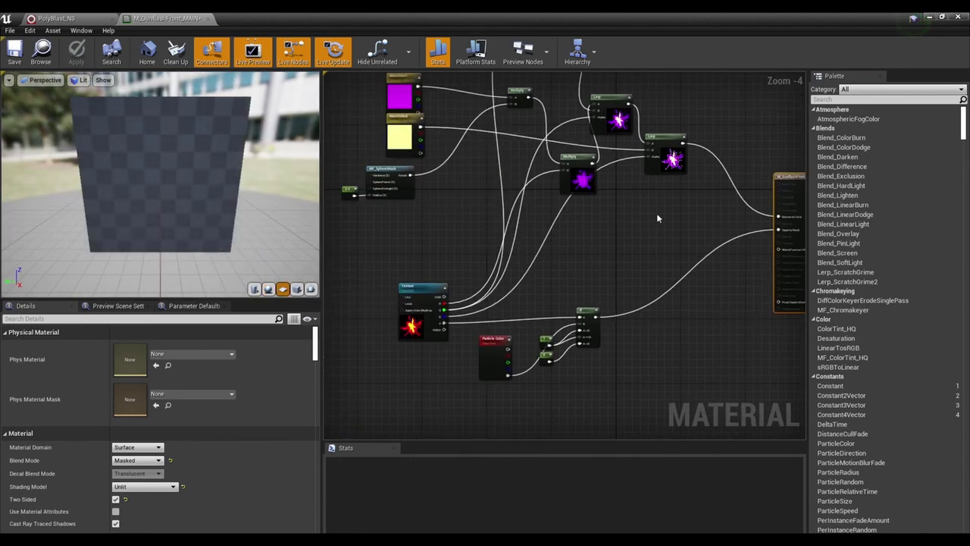
right_click(670, 167)
click(710, 209)
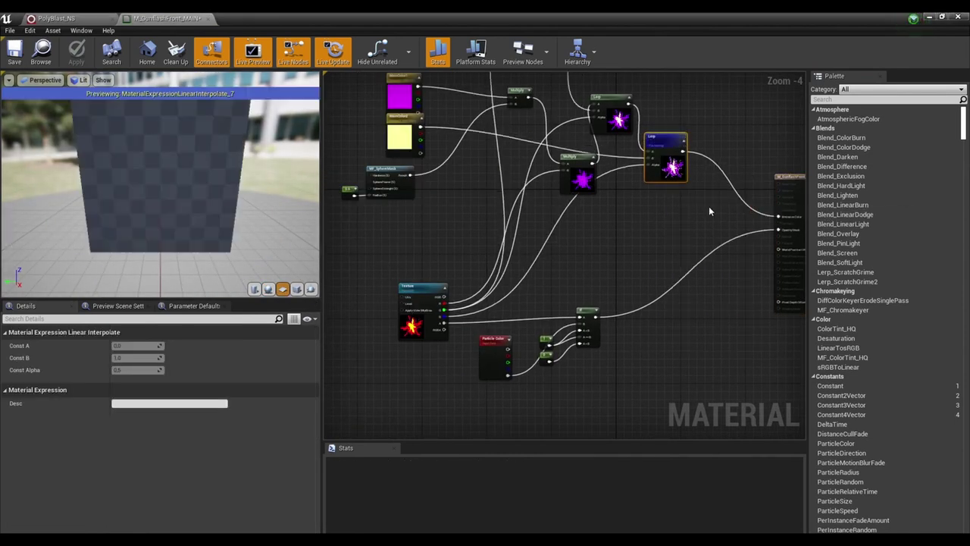
drag(292, 244, 266, 225)
Add a ScaleUVsByCenter node and connect its UVs output to the UVs input of the Texture parameter.
right_drag(560, 273, 652, 265)
scroll(477, 314, up, 3)
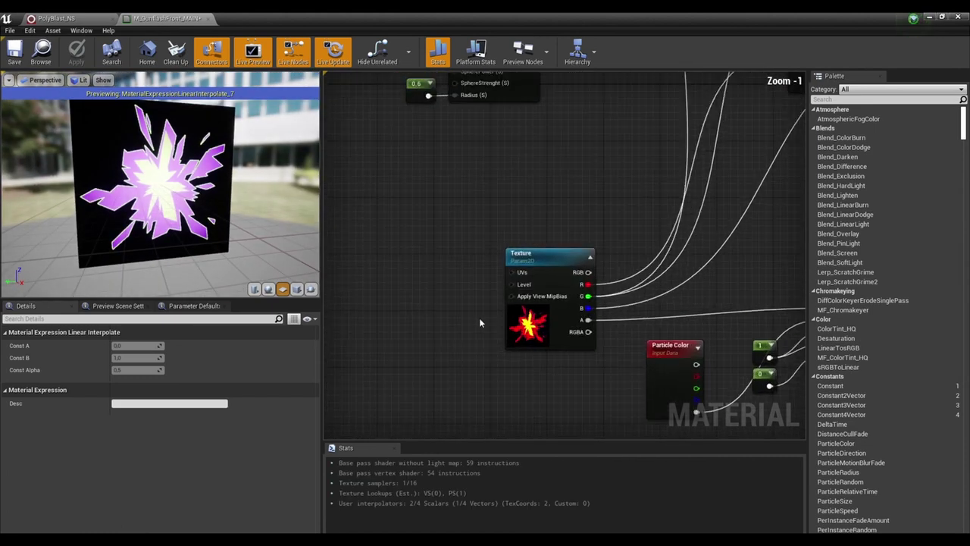
right_drag(389, 288, 470, 286)
right_click(470, 289)
text(scaleuv)
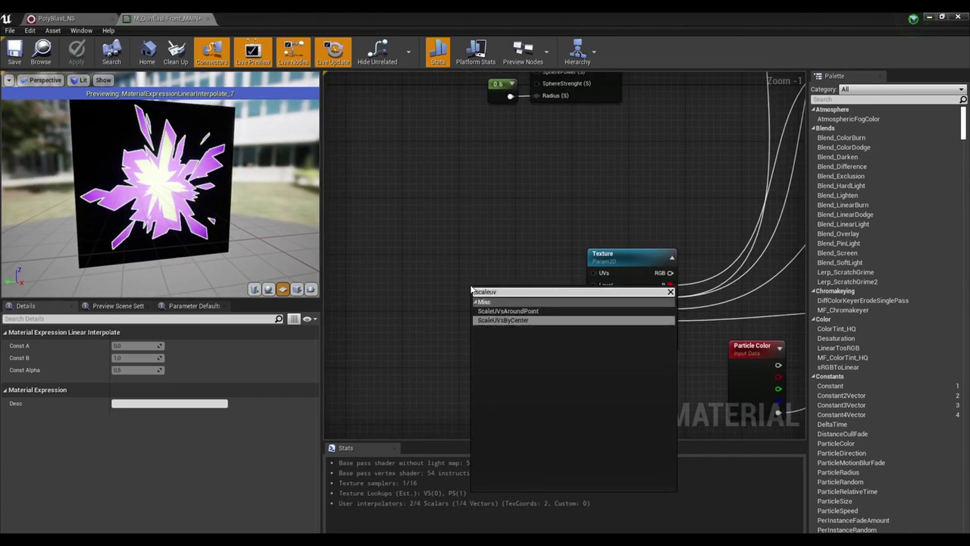
key(Return)
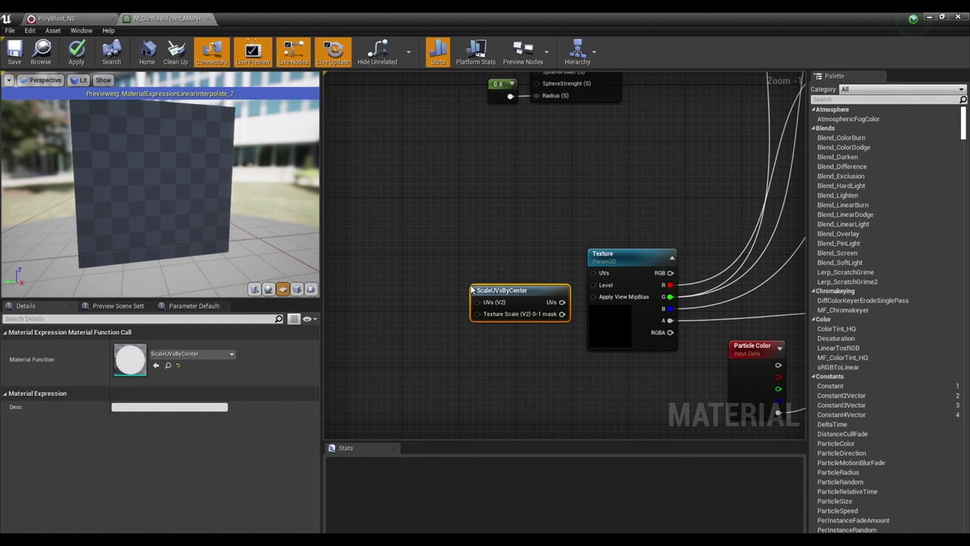
drag(592, 293, 595, 274)
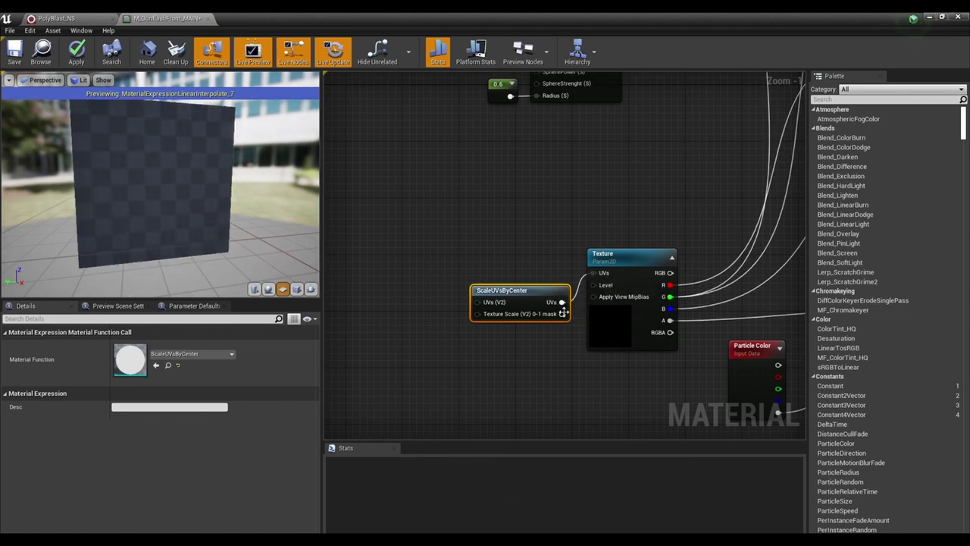
drag(541, 297, 538, 281)
Add a TextureCoordinate node and connect it to the UVs input of ScaleUVsByCenter.
right_drag(476, 358, 524, 357)
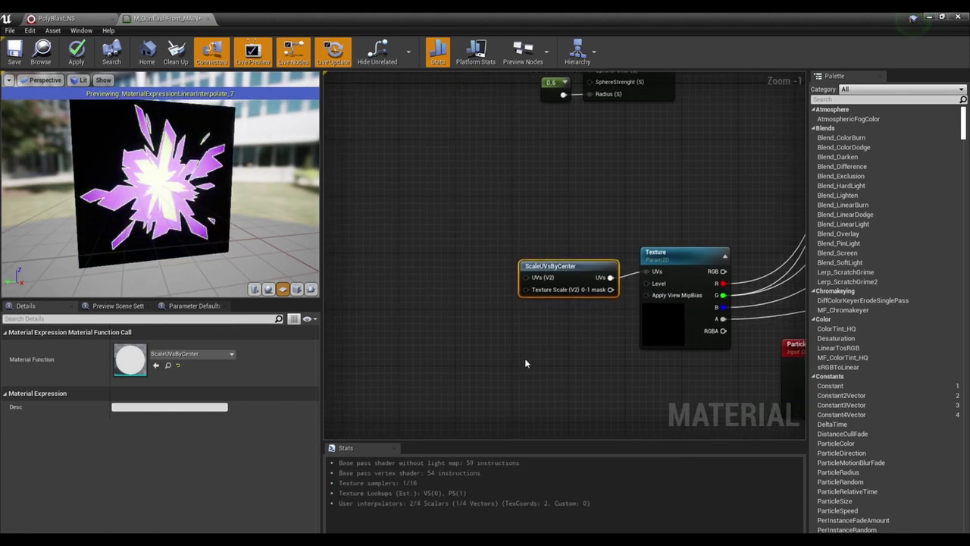
right_click(432, 285)
text(stexcoord)
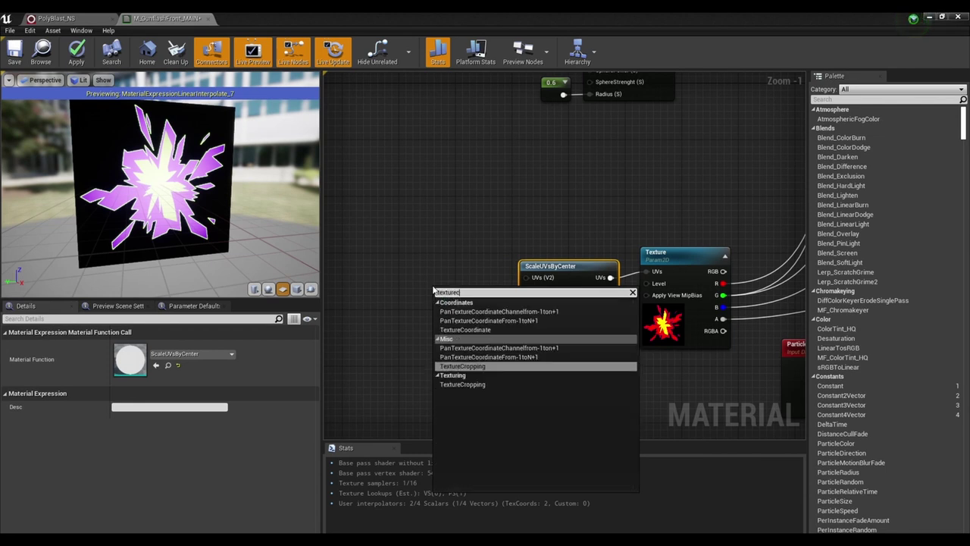
key(Return)
drag(479, 303, 524, 278)
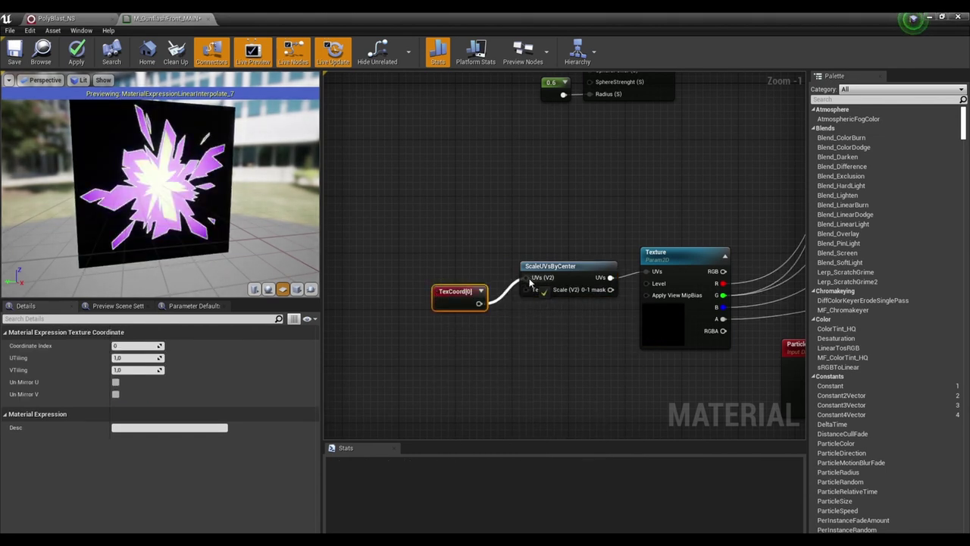
click(492, 311)
Place two Constant nodes one above the other below the TexCoord node.
right_drag(535, 329, 545, 314)
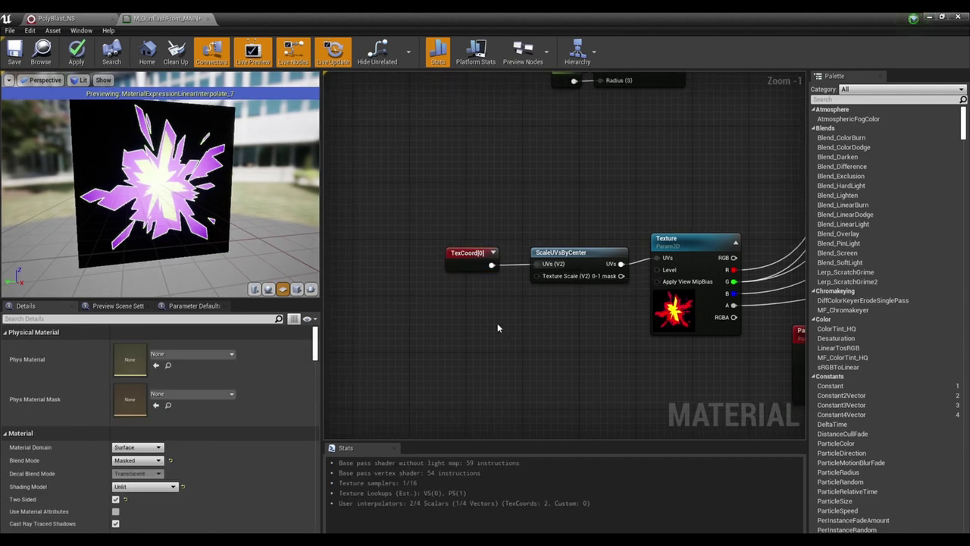
right_drag(497, 323, 485, 281)
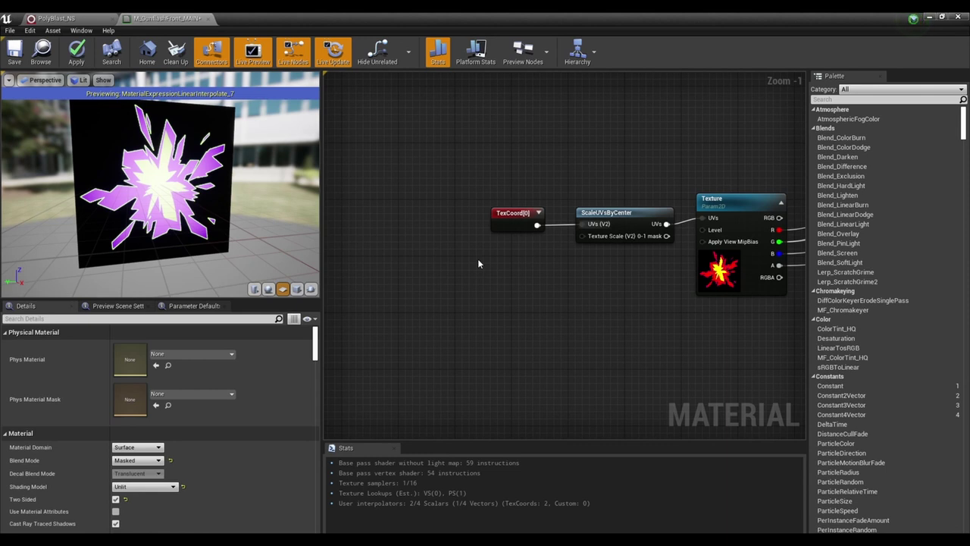
click(478, 263)
click(480, 302)
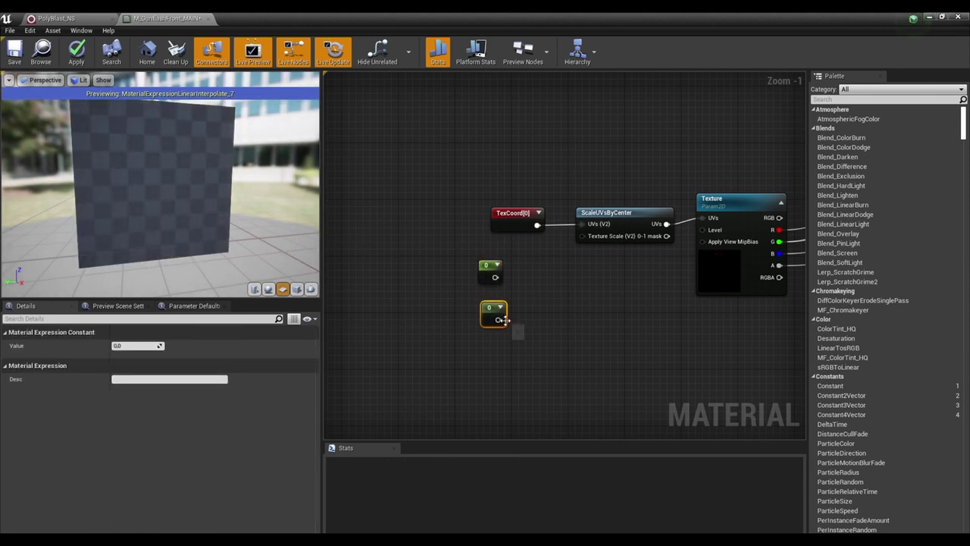
drag(483, 313, 478, 309)
shift+click(489, 272)
drag(489, 272, 452, 269)
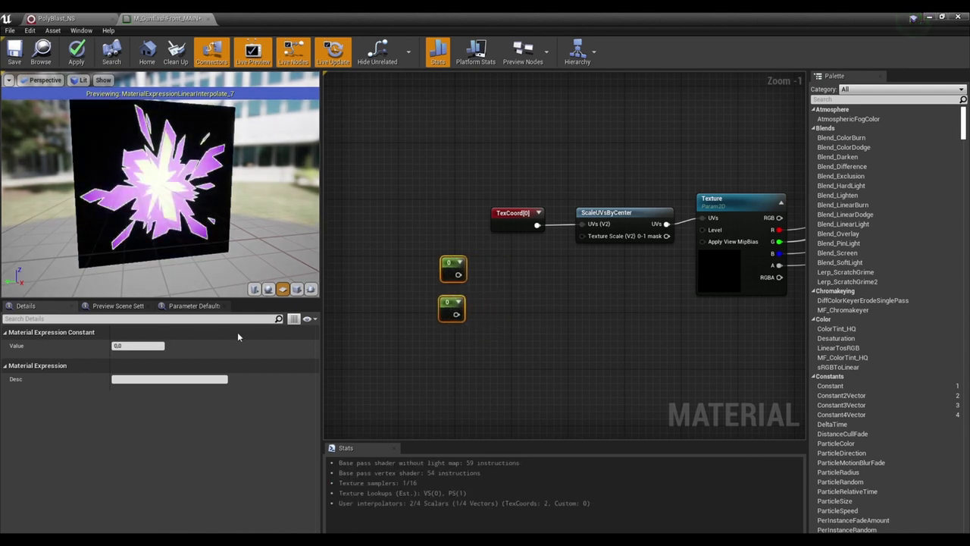
Set both Constant nodes to 0.9 and convert them to parameters.
click(157, 346)
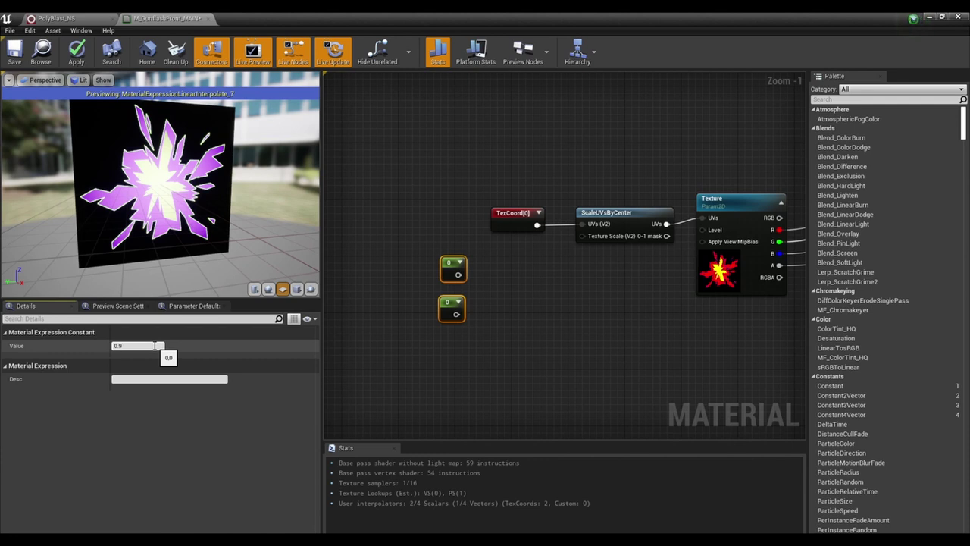
text(0.9)
key(Return)
click(548, 325)
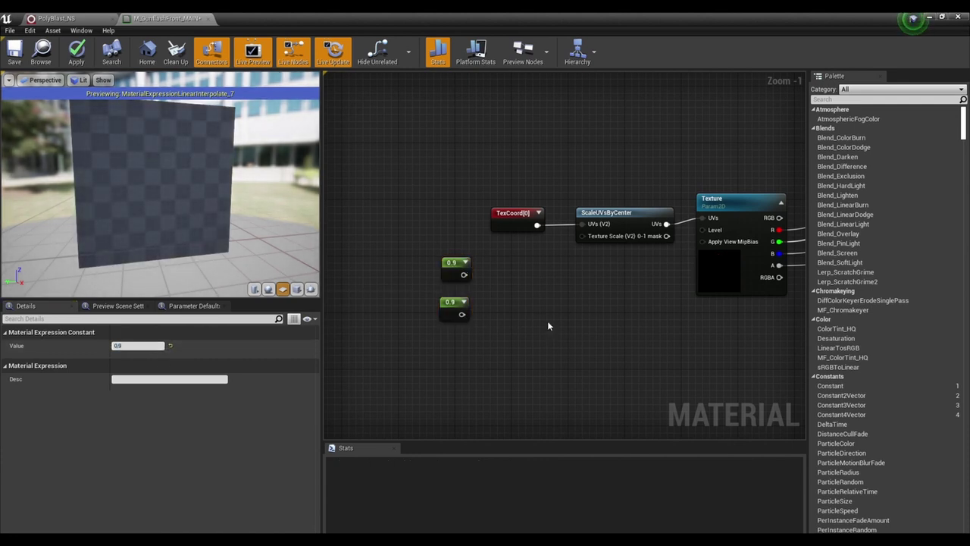
click(448, 276)
right_click(450, 274)
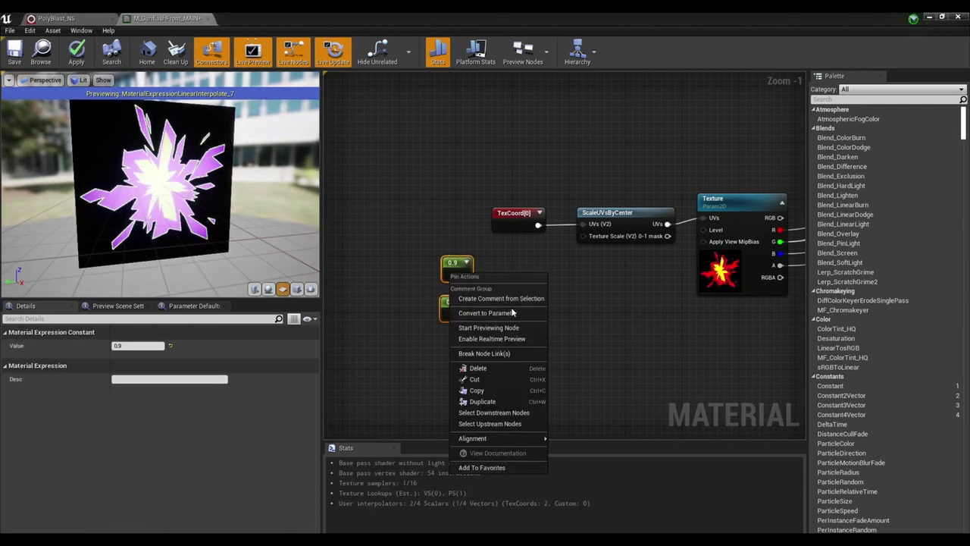
click(519, 316)
click(595, 330)
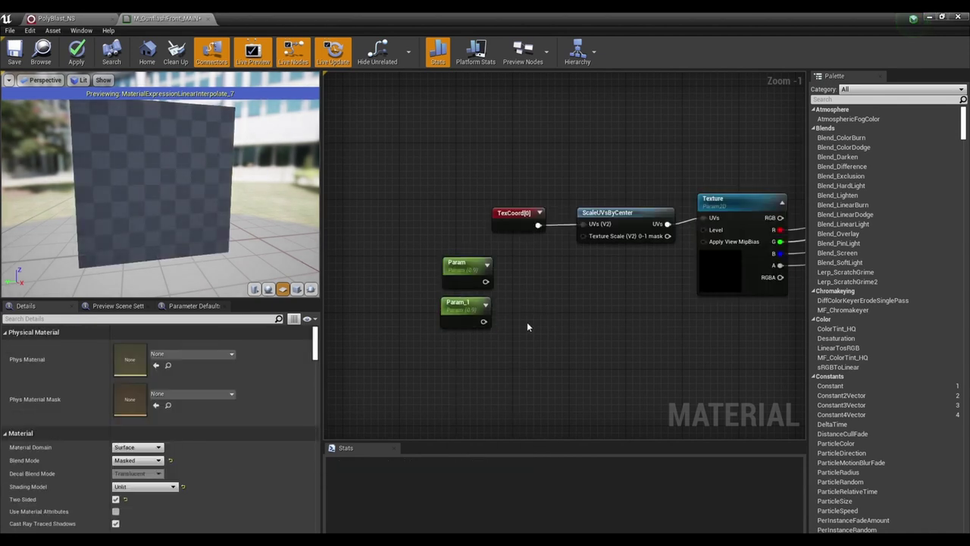
Rename the upper scalar parameter SizeX and the lower one SizeY.
click(460, 278)
click(161, 346)
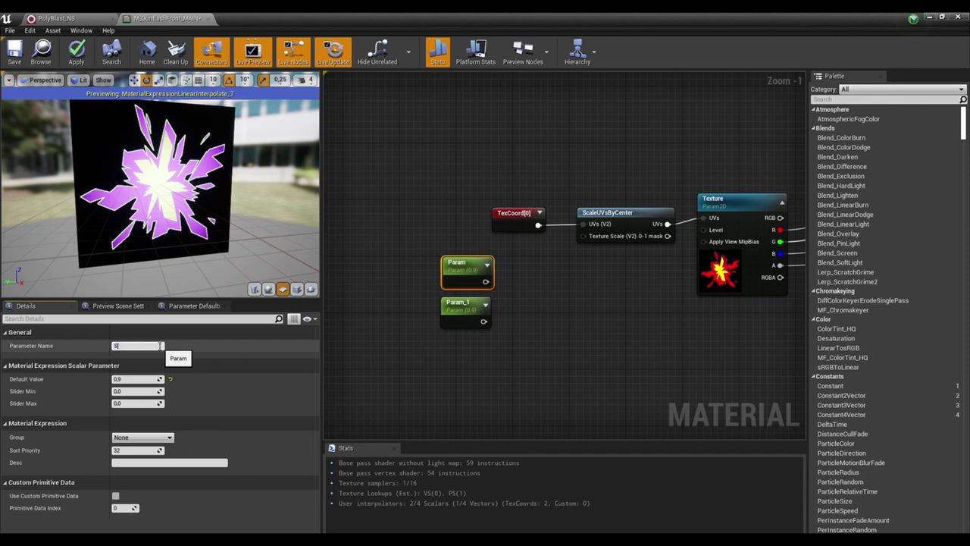
text(SizeX)
key(Return)
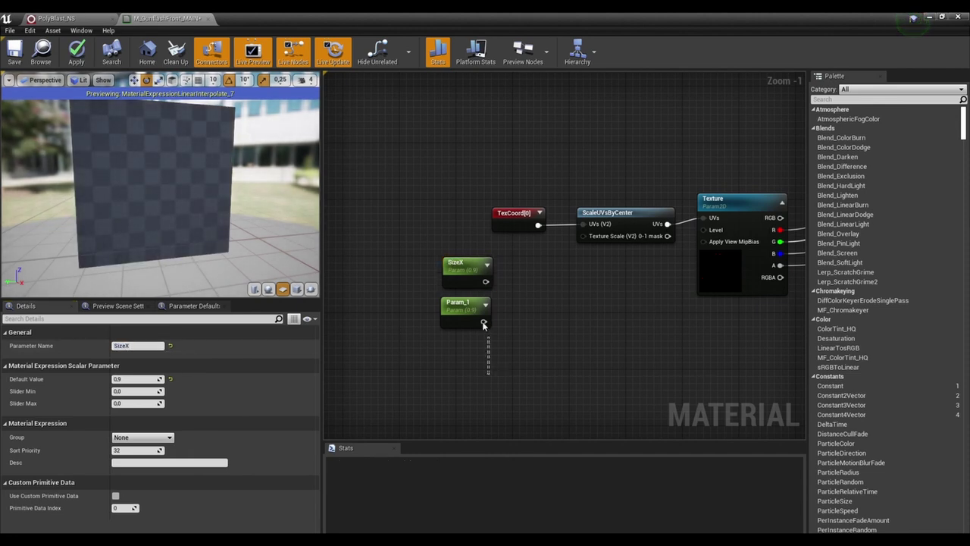
click(479, 311)
click(138, 346)
text(SizeY)
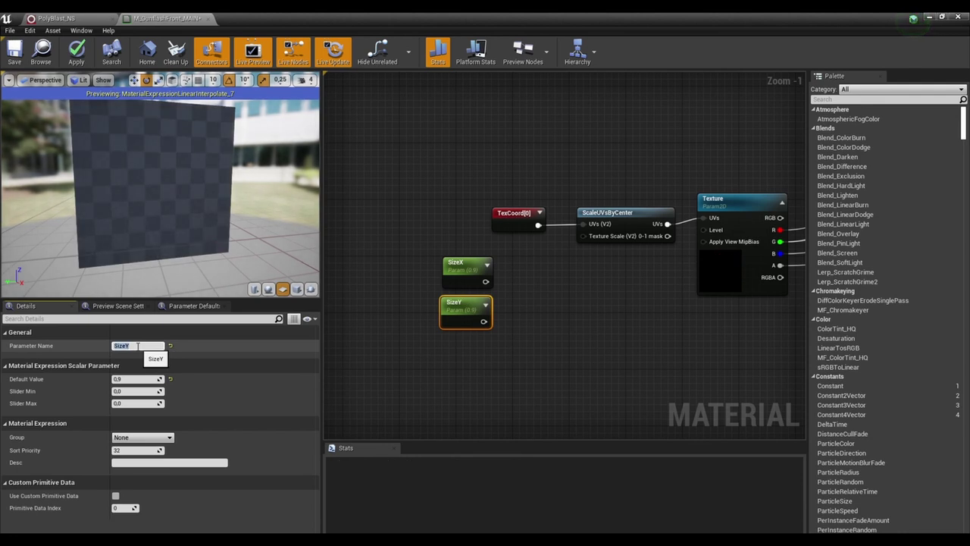
key(Return)
click(537, 308)
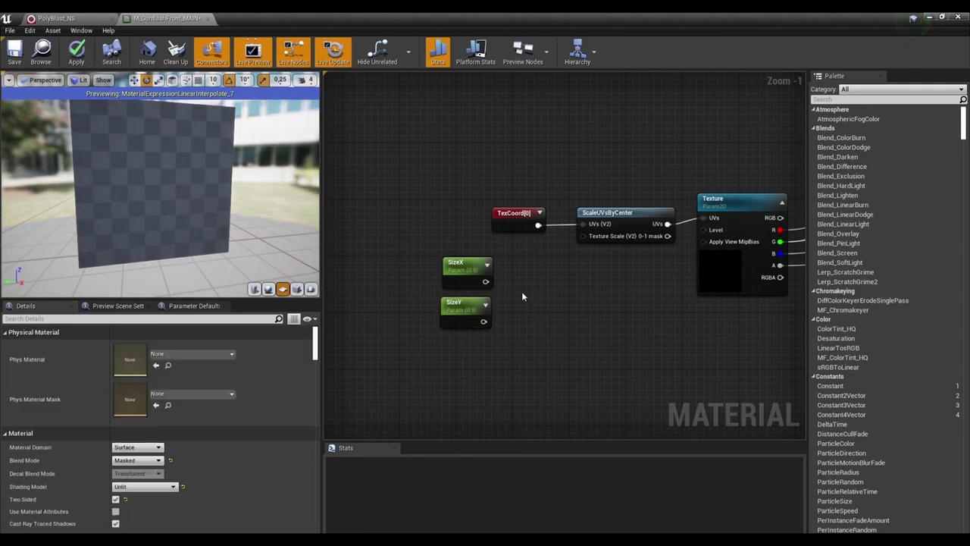
Combine SizeX and SizeY in an Append node and connect its output to the Texture Scale input of ScaleUVsByCenter.
right_click(518, 292)
text(app)
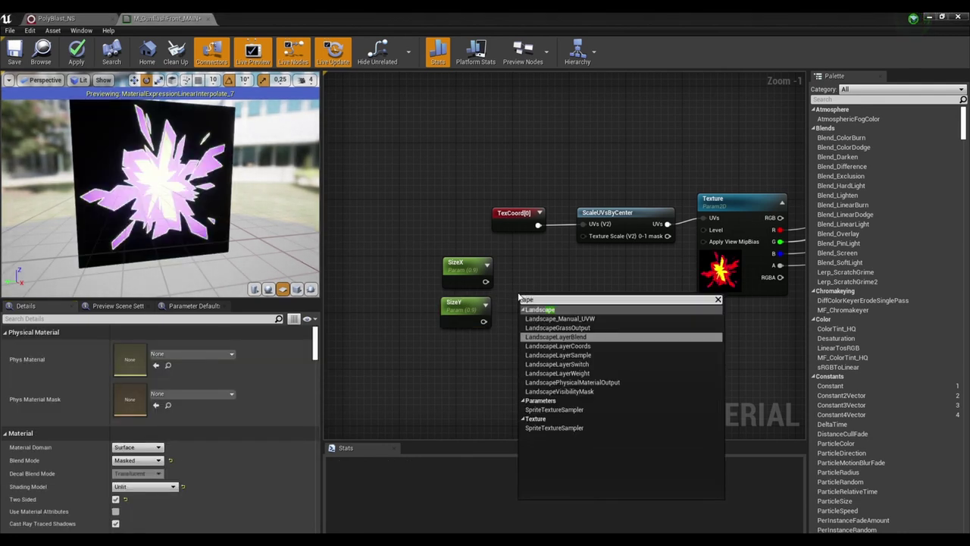
click(545, 318)
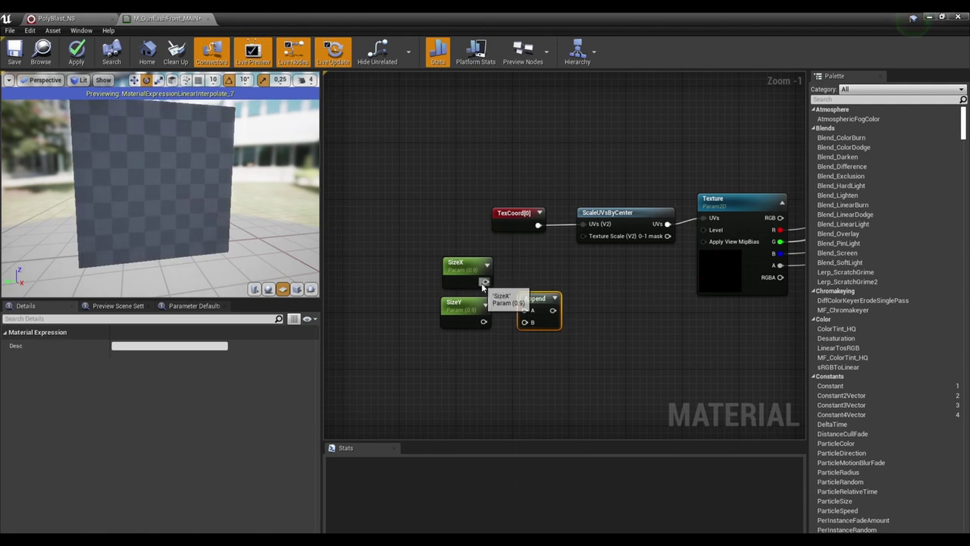
drag(486, 281, 578, 236)
drag(549, 312, 540, 290)
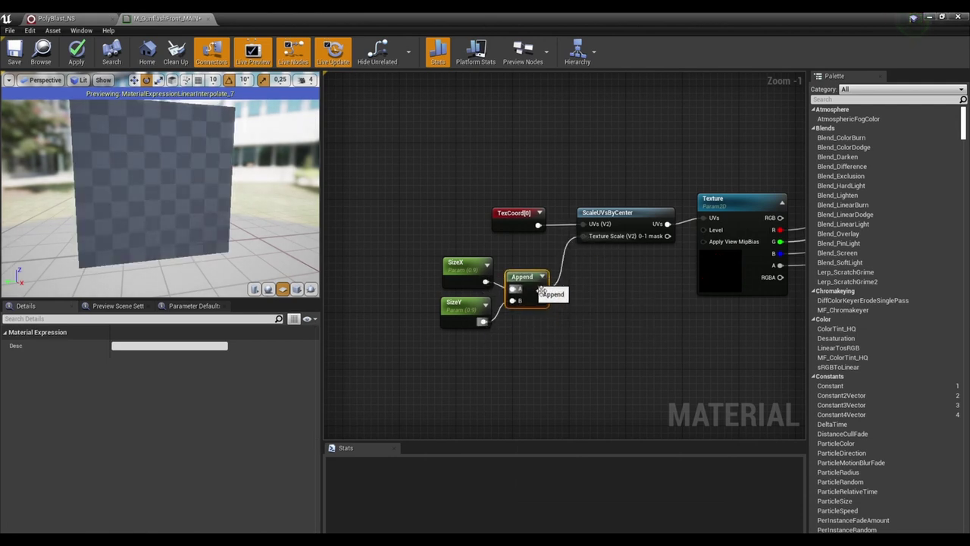
click(584, 318)
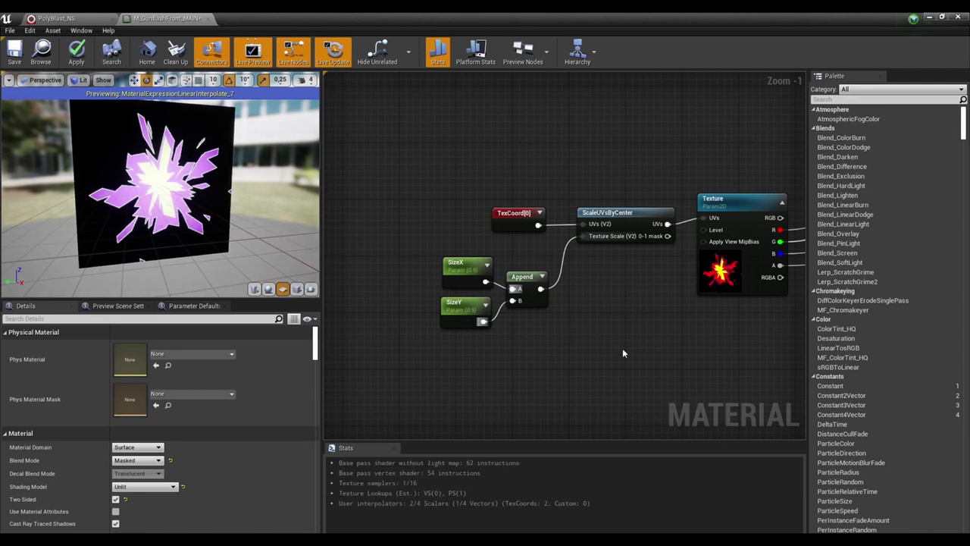
Save the M_GunflashFront_MAIN material and return to the PolyBlast_NS system.
click(23, 64)
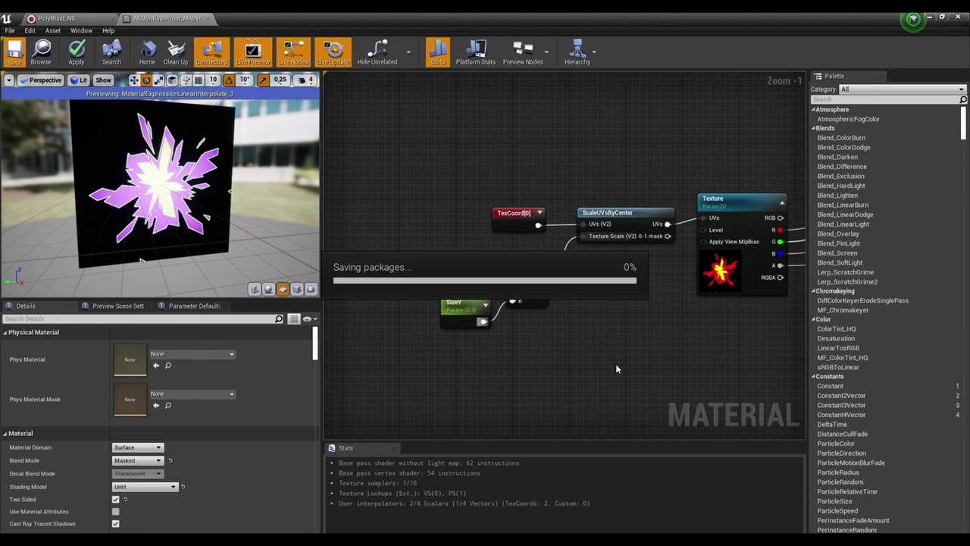
click(54, 19)
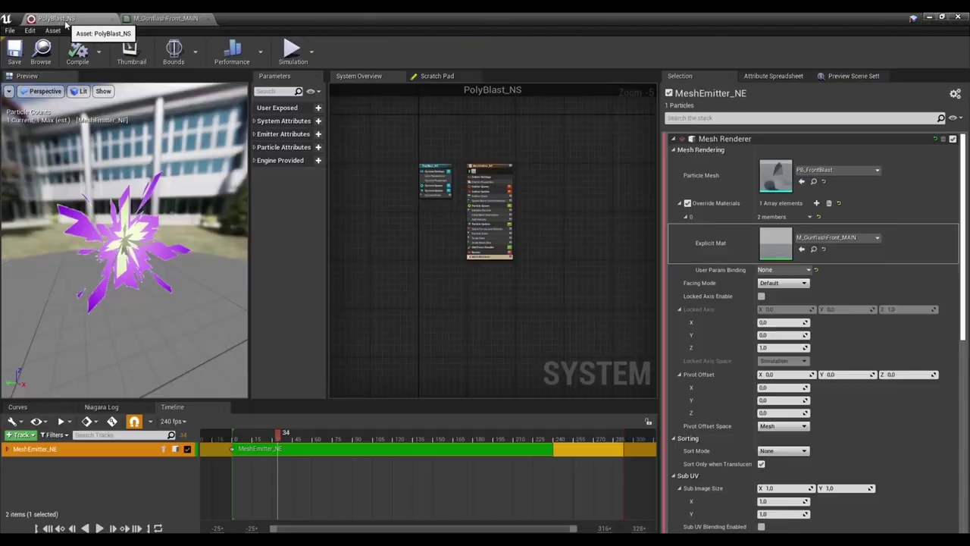
Examine the blast mesh with the updated material in the preview and play the simulation.
drag(125, 242, 170, 235)
scroll(151, 240, up, 3)
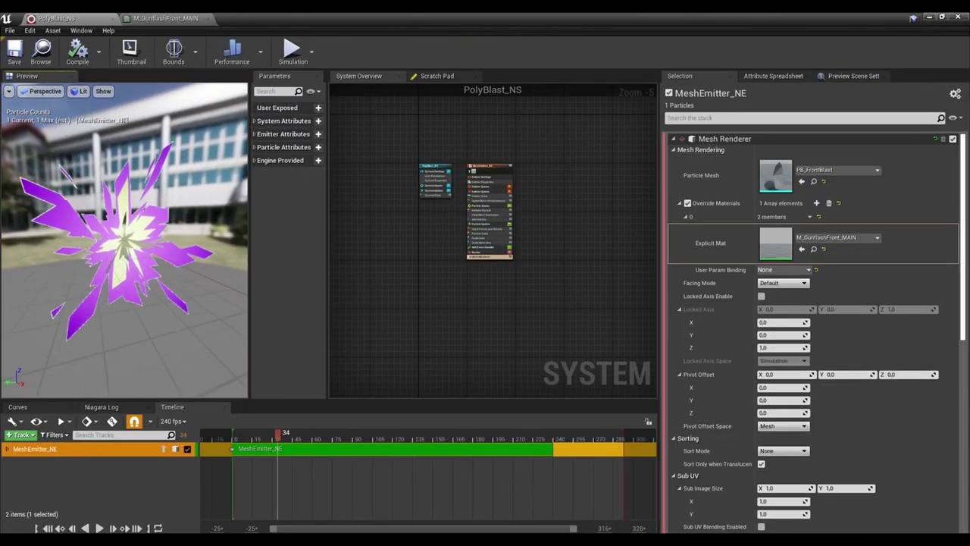
scroll(152, 239, down, 2)
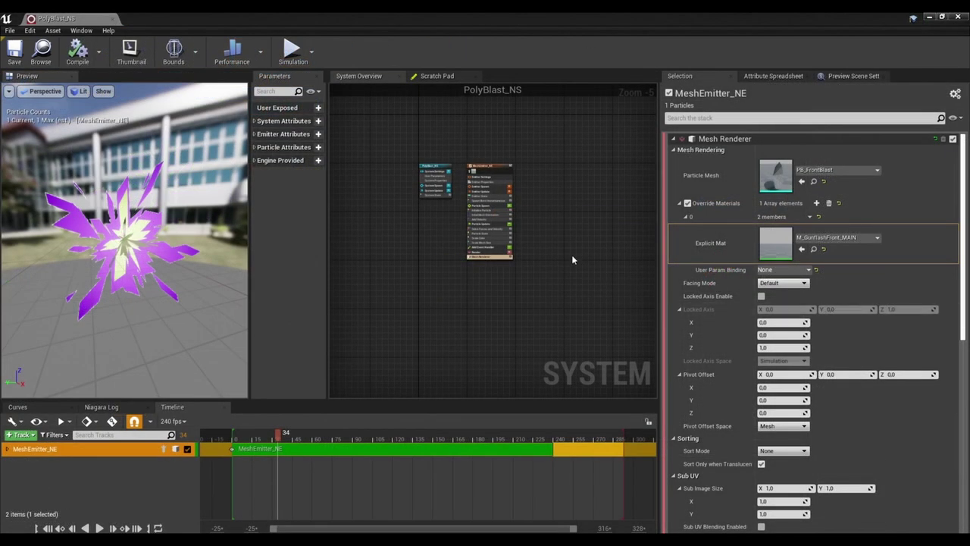
scroll(561, 249, up, 4)
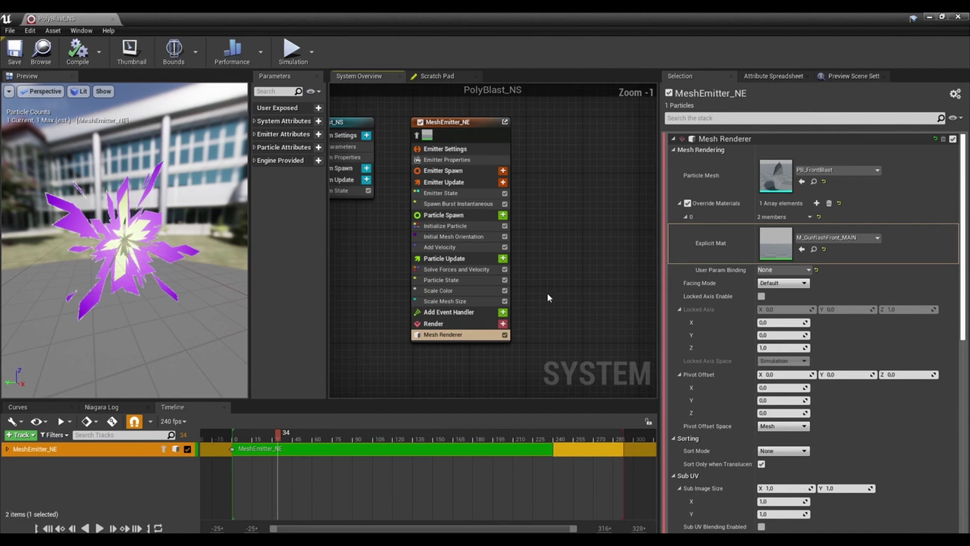
click(96, 528)
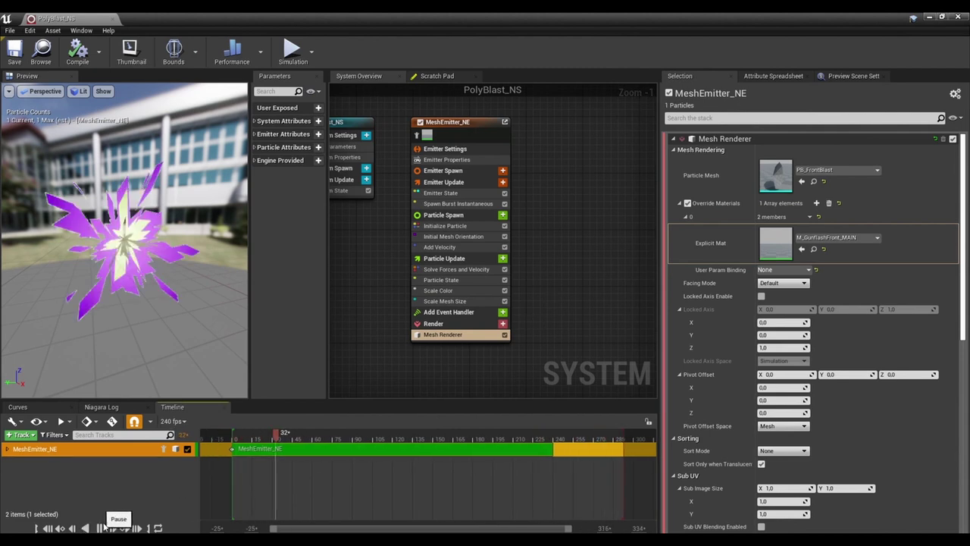
Set the end key of the Scale Color module's alpha curve to a value of 1.
click(447, 291)
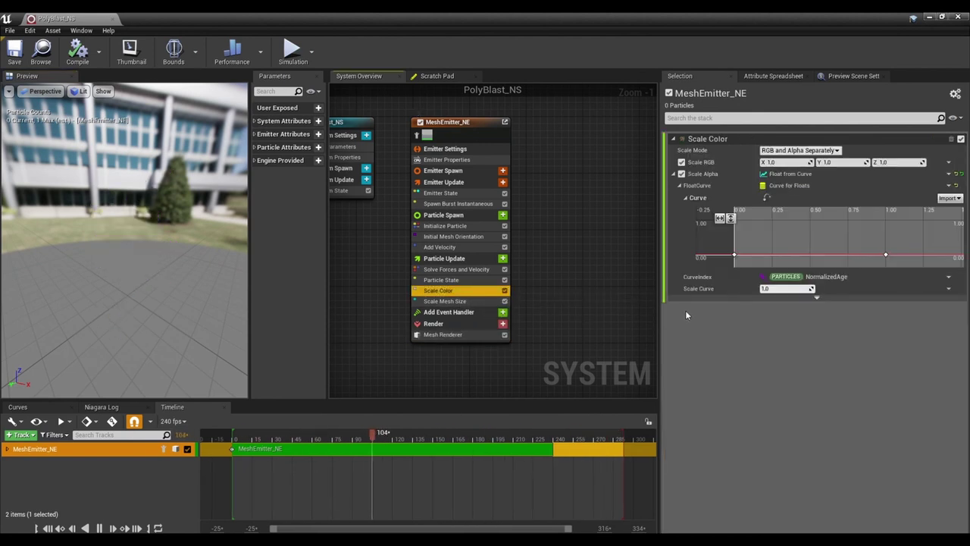
click(886, 256)
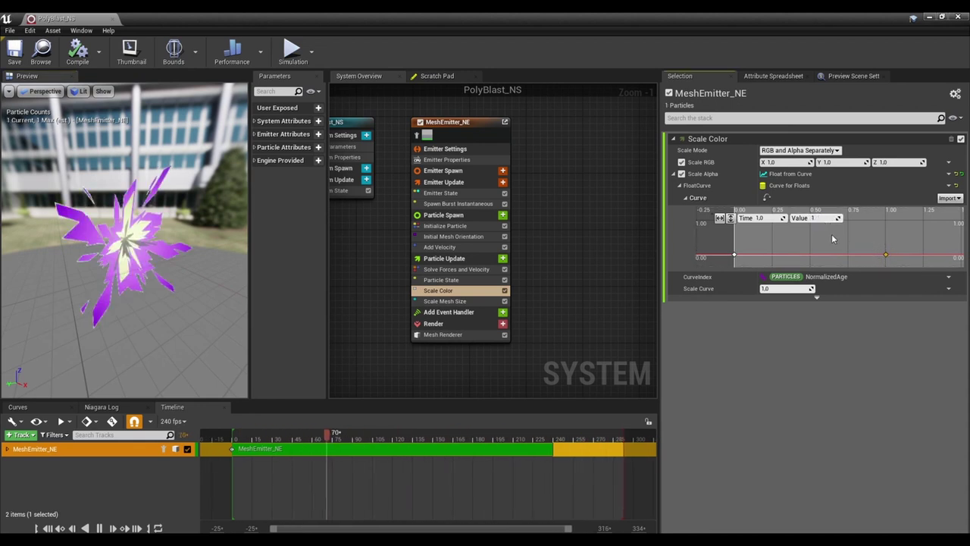
text(1)
key(Return)
drag(167, 274, 199, 273)
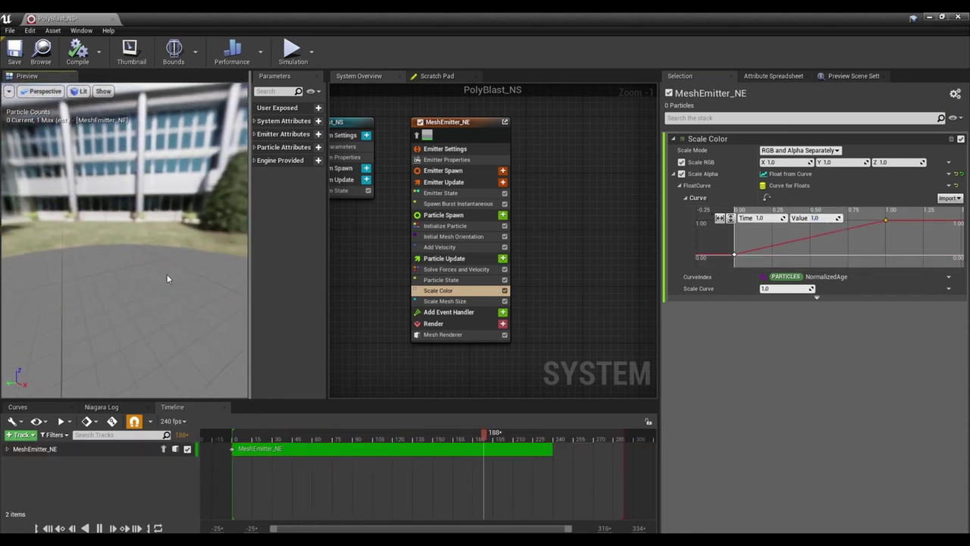
Set the Scale Mesh Size factor to Multiply Vector by Float and drive its float input with Float from Curve.
click(455, 301)
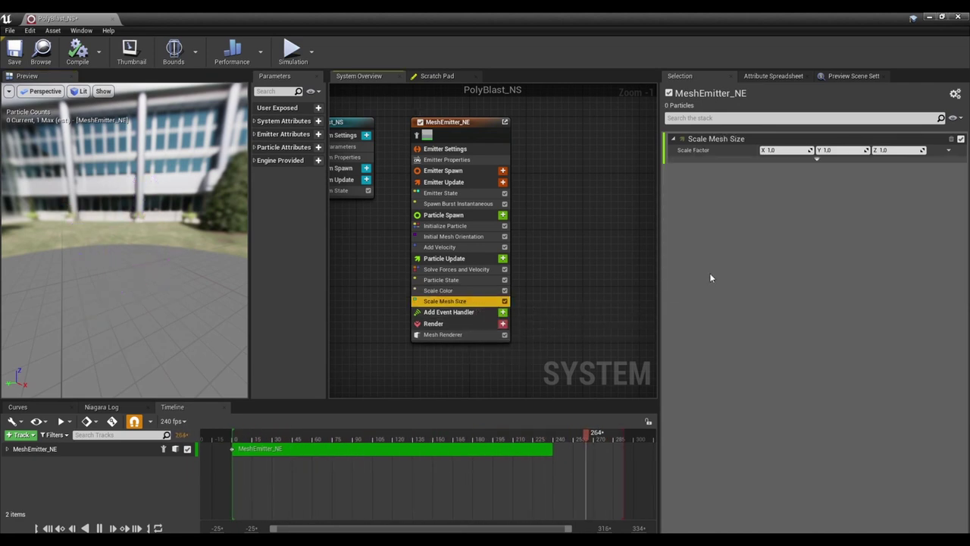
click(948, 151)
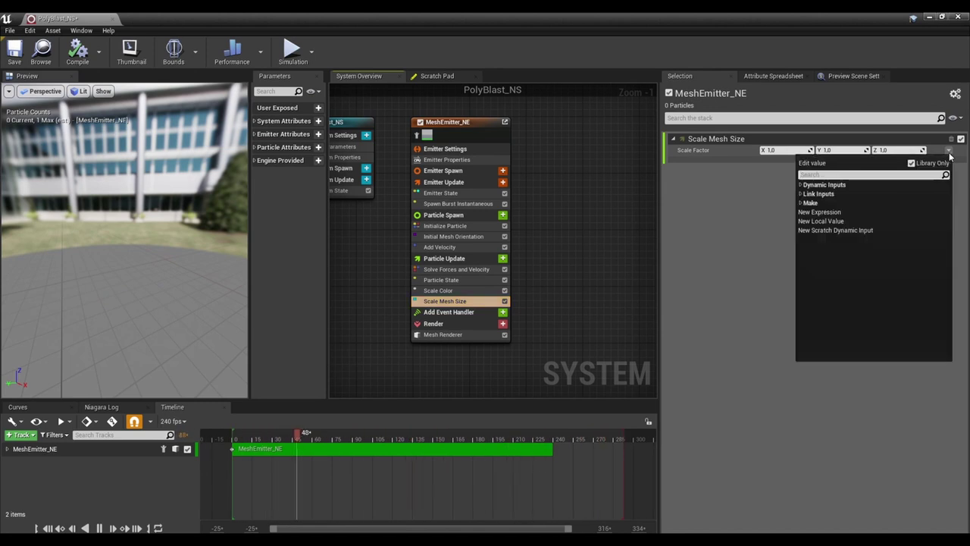
text(mult)
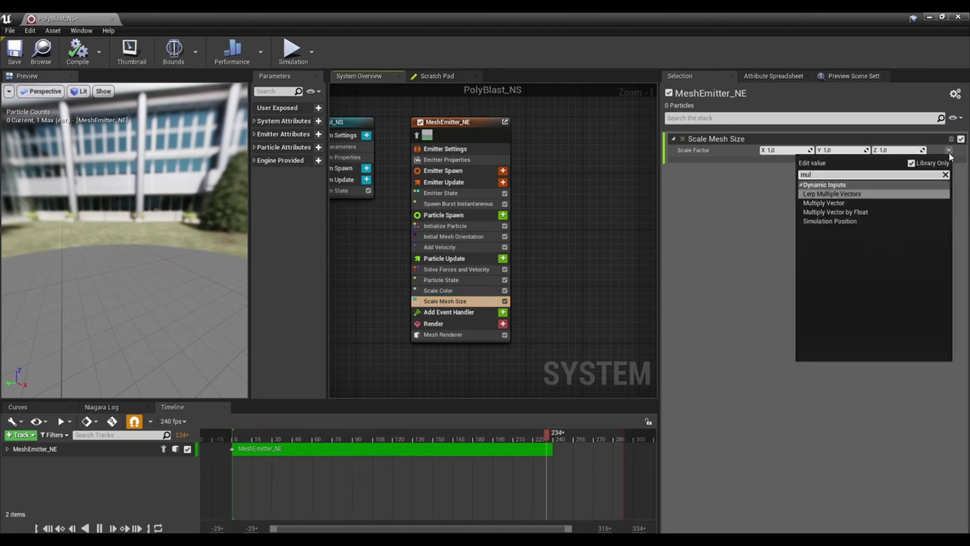
key(Down)
key(Down)
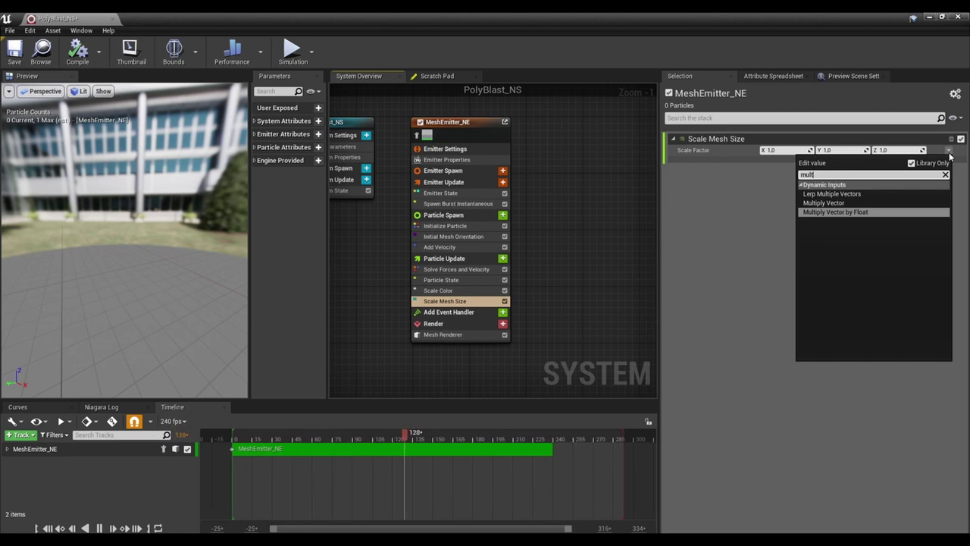
key(Return)
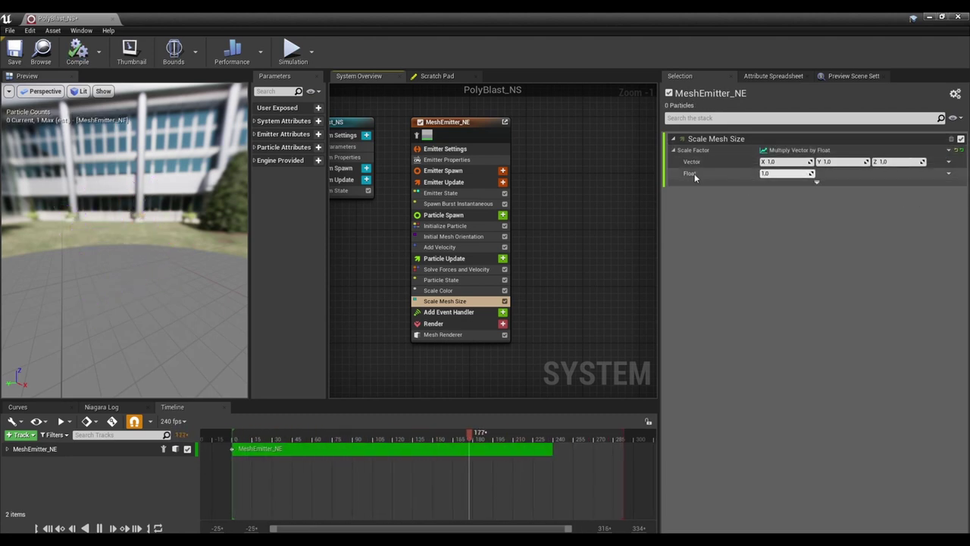
click(948, 173)
text(cur)
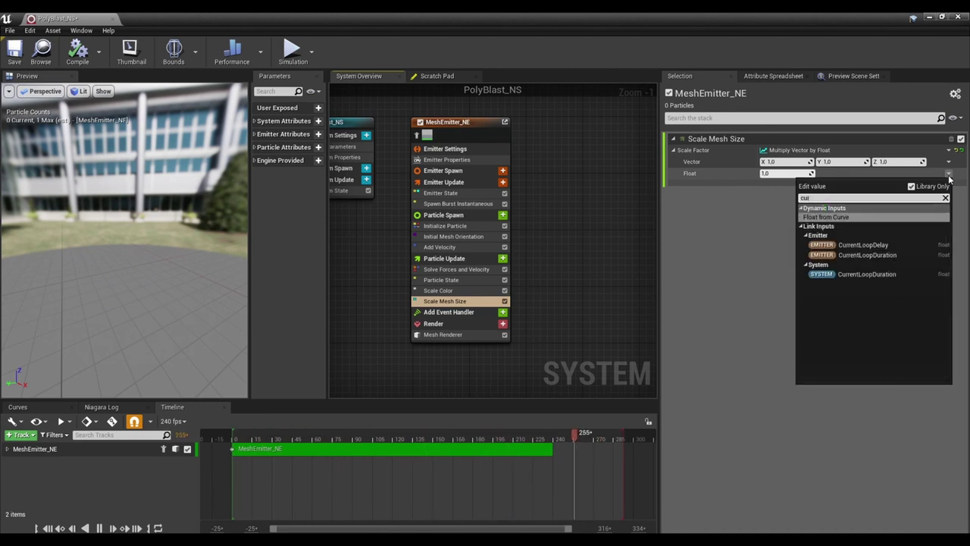
key(Return)
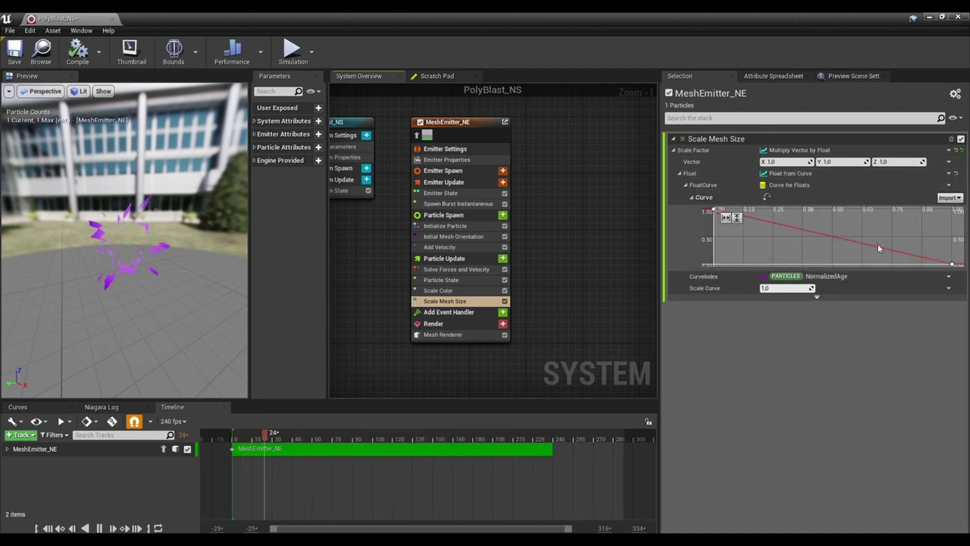
Set the end key of the mesh size curve at time 1.0 to a value of 1.
click(952, 264)
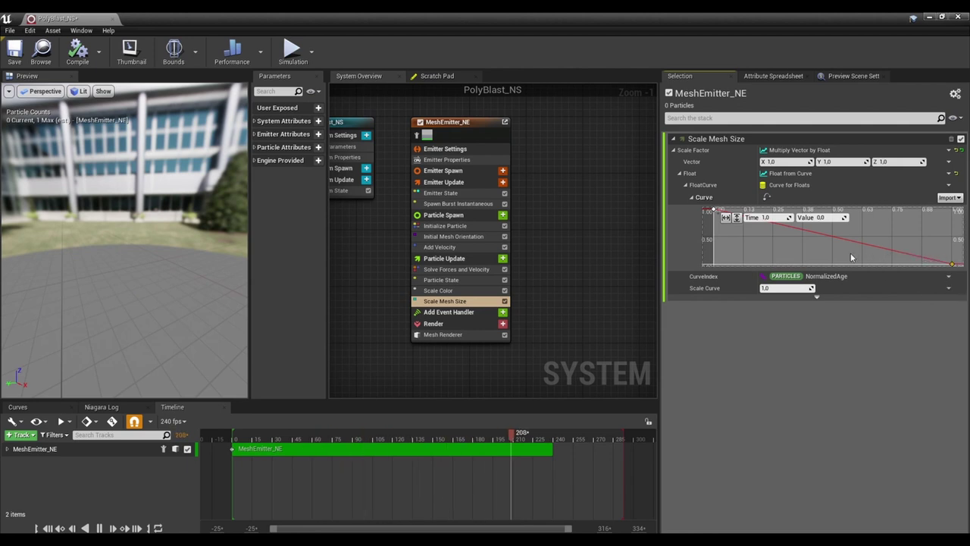
key(f)
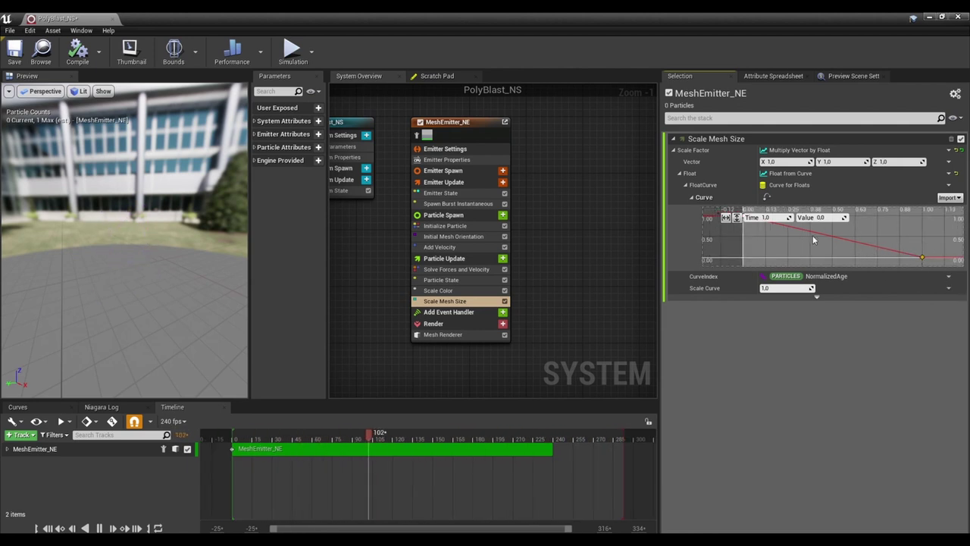
click(826, 218)
text(1)
key(Return)
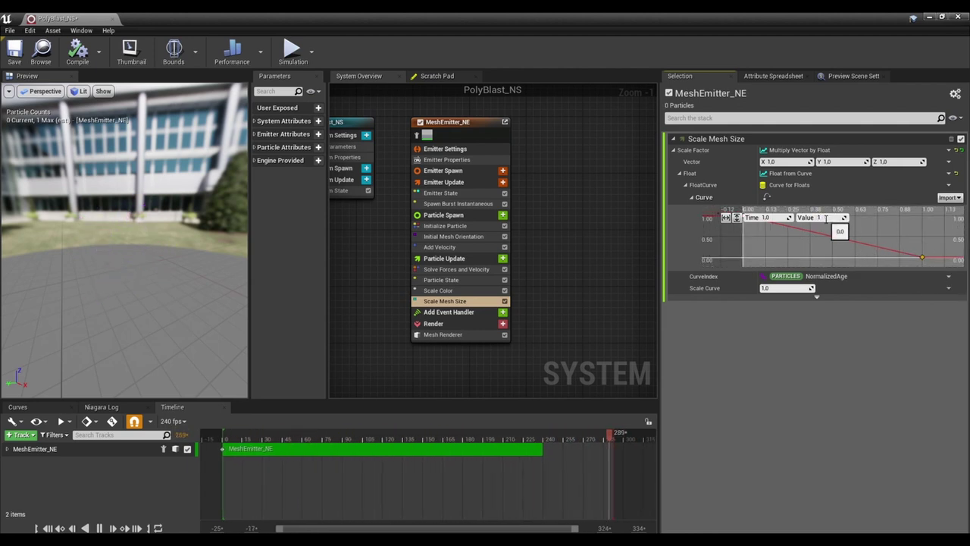
click(819, 246)
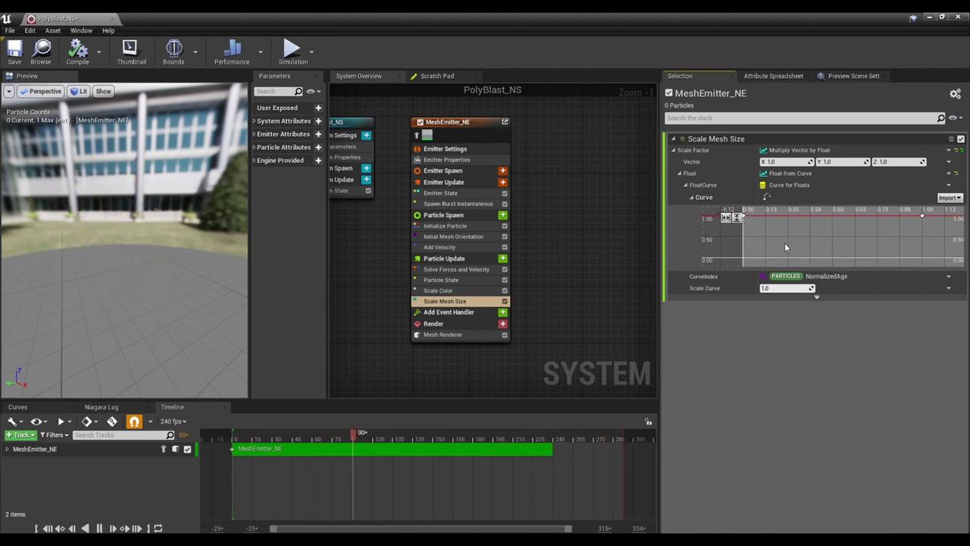
Add a key at about time 0.27 on the mesh size curve and set the first key's value to 0.
right_drag(785, 245, 801, 242)
right_click(806, 220)
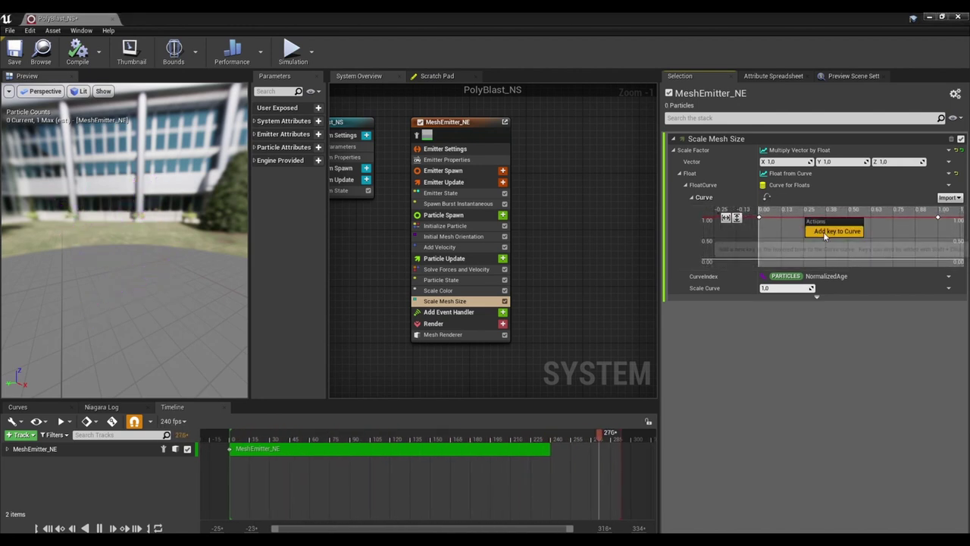
click(824, 232)
right_drag(824, 245, 877, 243)
click(866, 241)
click(843, 221)
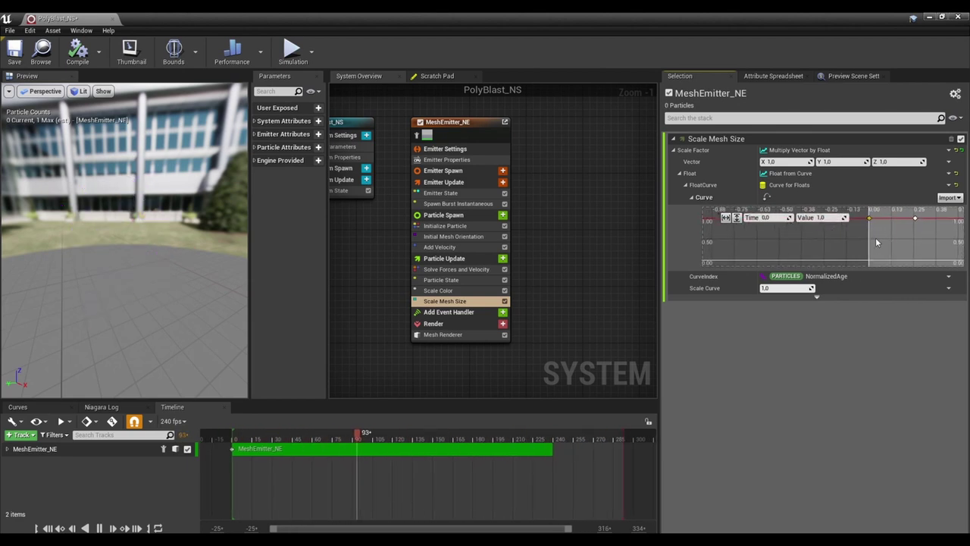
click(826, 217)
text(0)
key(Return)
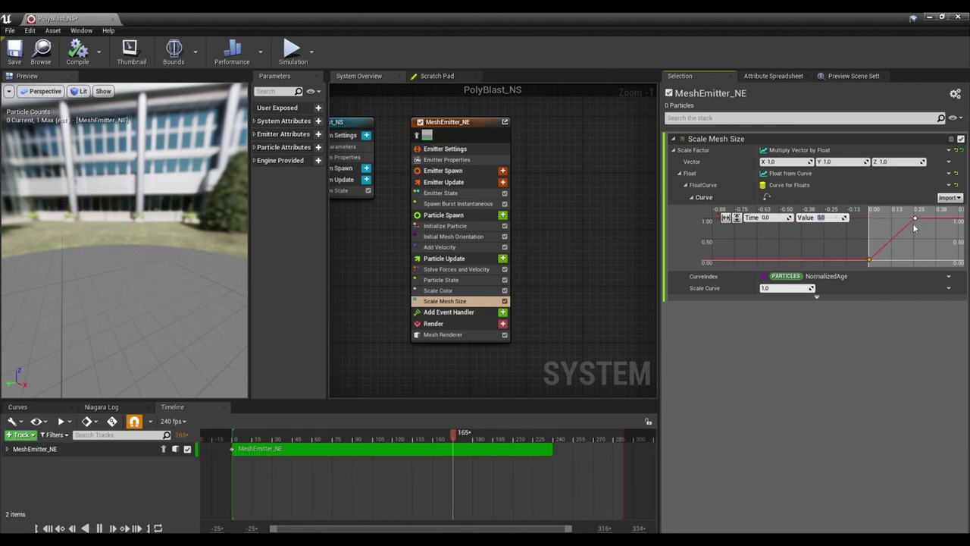
Give the first two mesh size keys smooth interpolation and shape the curve into a fast rise, with the second key at about time 0.1.
right_drag(925, 244, 847, 257)
scroll(888, 251, down, 4)
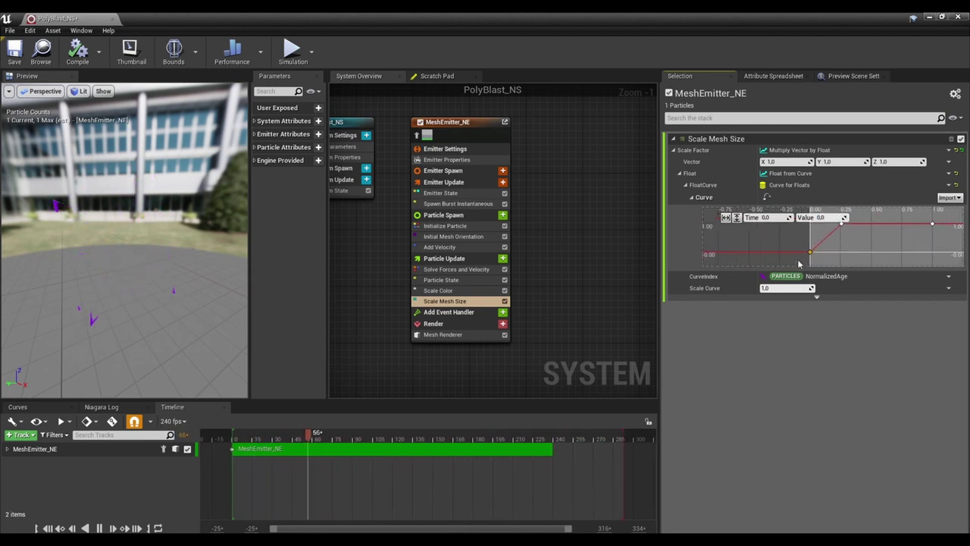
drag(865, 223, 866, 219)
right_drag(845, 228, 855, 234)
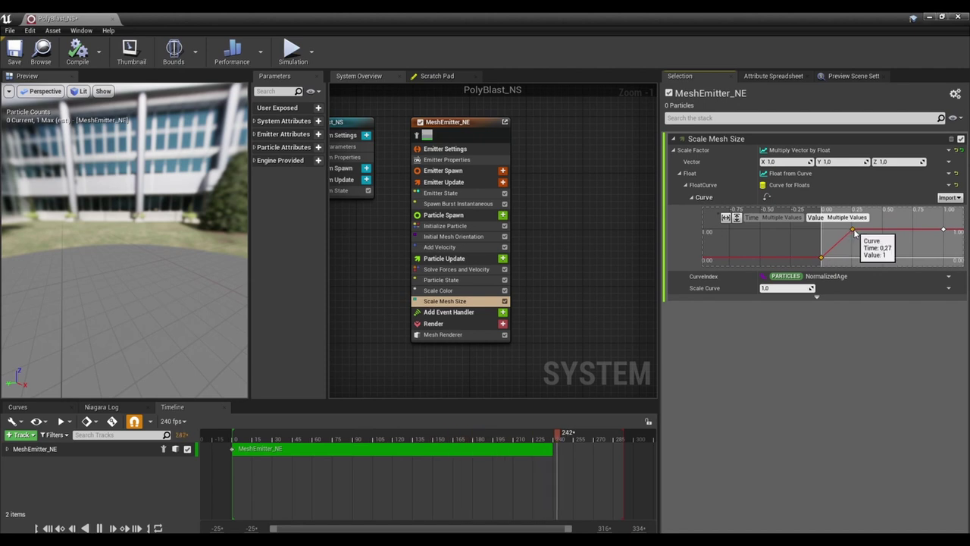
right_click(855, 230)
click(881, 244)
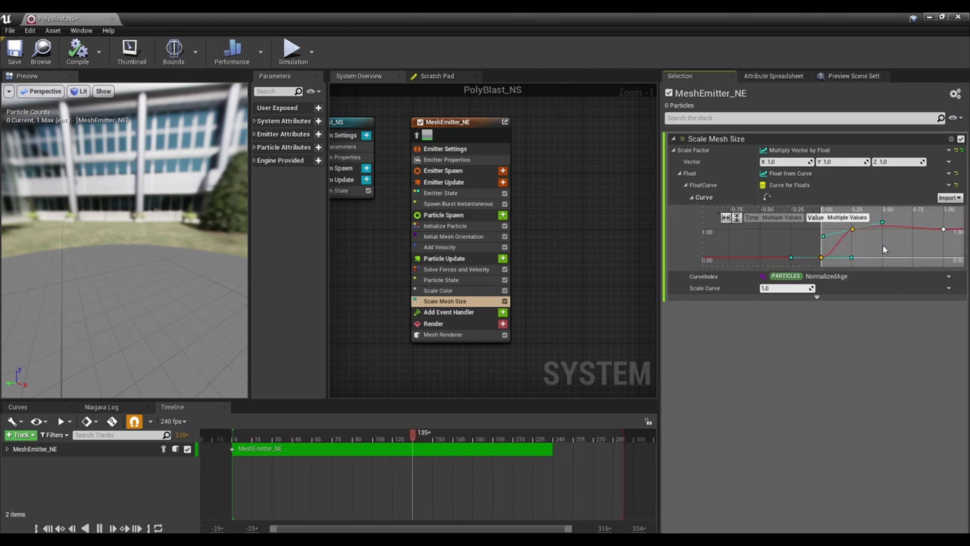
click(822, 258)
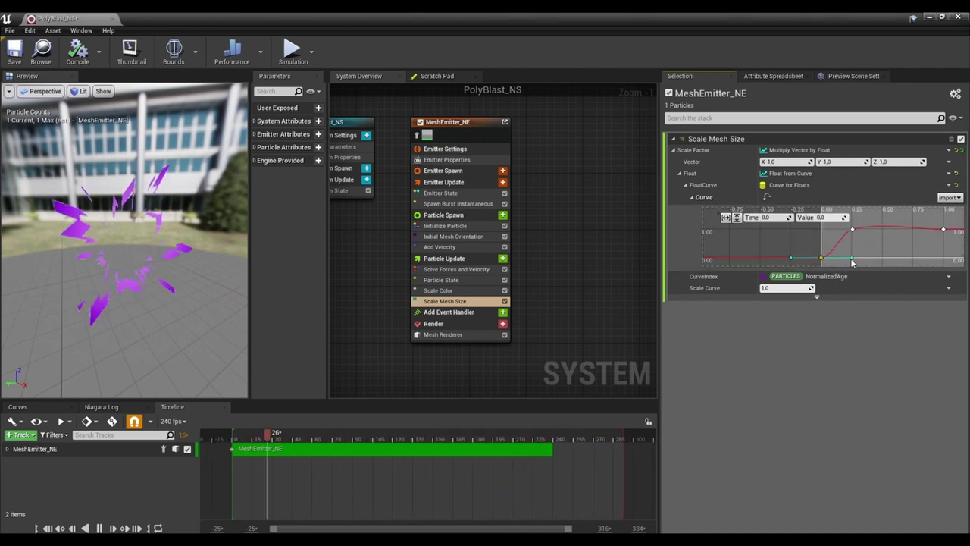
drag(852, 258, 827, 235)
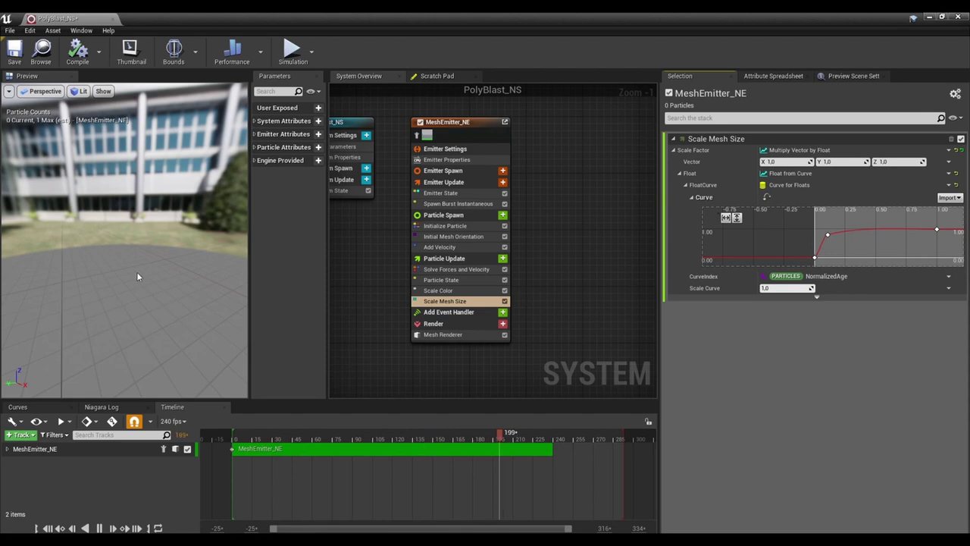
Set the Mesh Renderer's Facing Mode to Velocity.
mouse_move(137, 272)
mouse_down()
mouse_move(179, 271)
mouse_move(121, 271)
mouse_move(142, 273)
mouse_up()
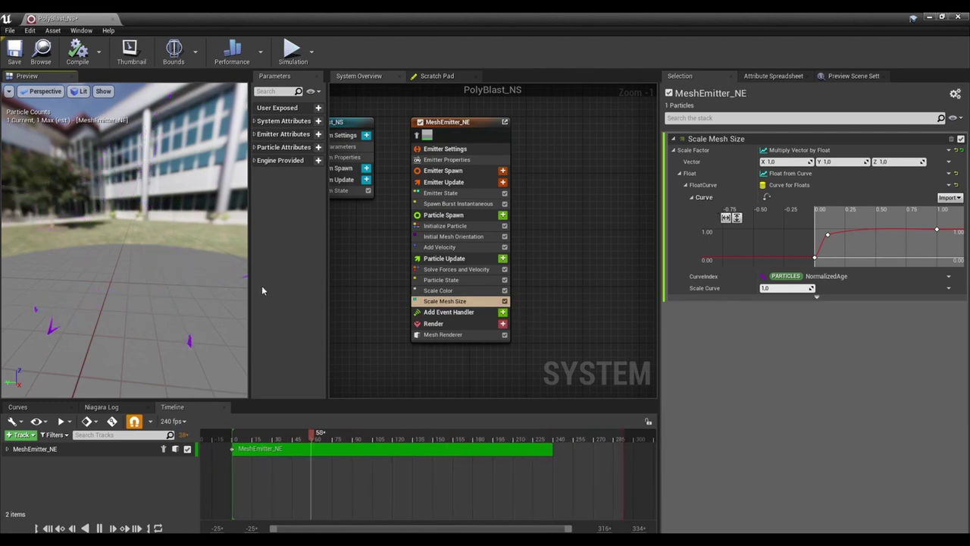
mouse_move(186, 285)
mouse_down()
mouse_move(239, 285)
mouse_move(125, 280)
mouse_move(186, 276)
mouse_move(163, 284)
mouse_move(193, 288)
mouse_up()
drag(134, 304, 200, 309)
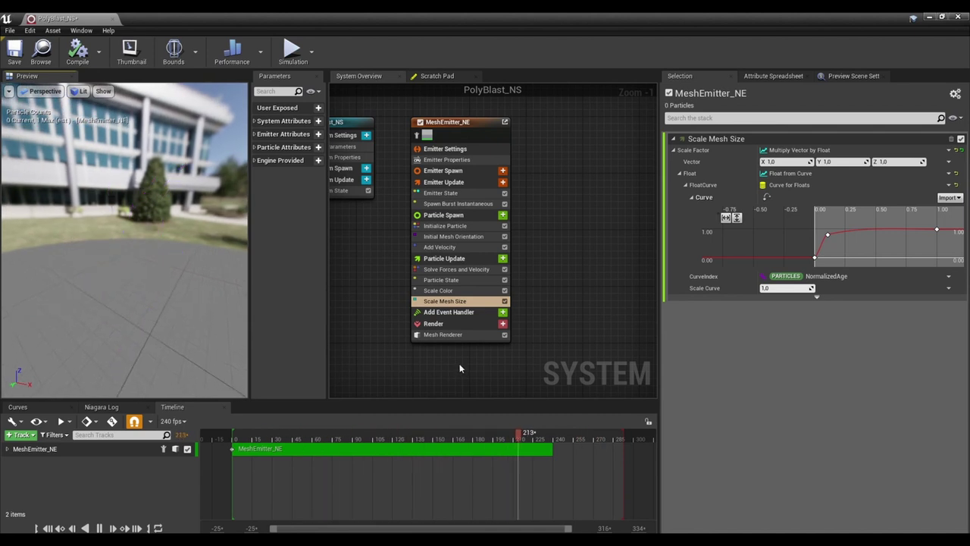
click(460, 338)
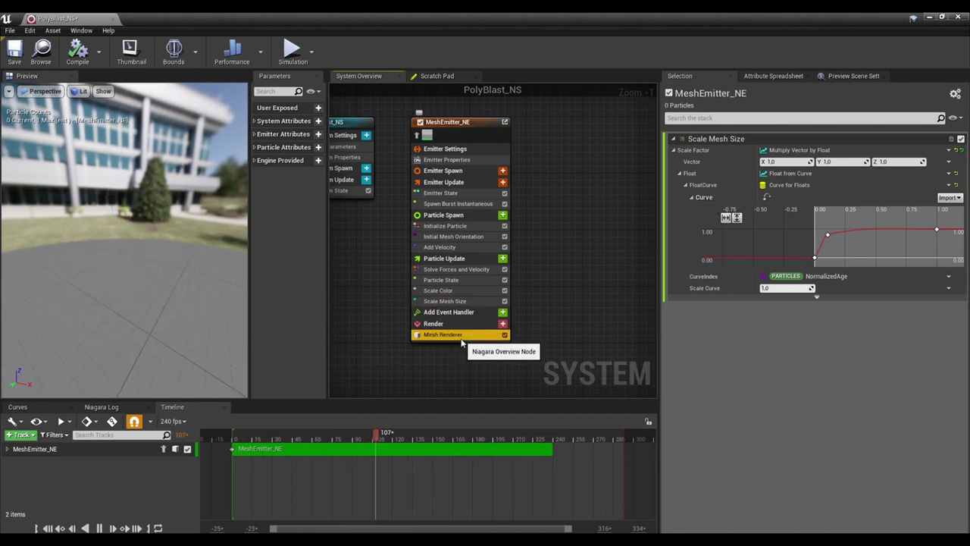
click(782, 284)
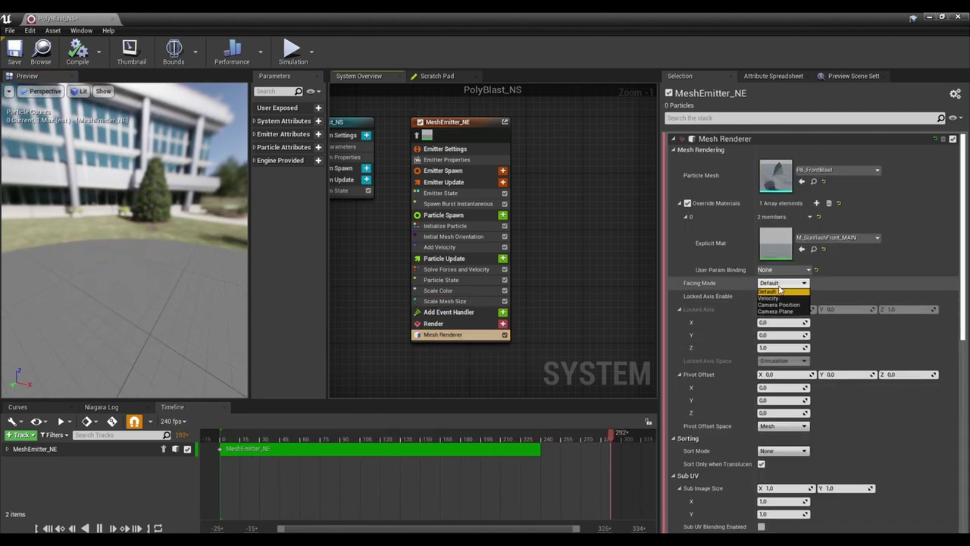
click(768, 298)
Move the PolyBlast_NS editor window aside, check the blast's orientation in the level viewport, and save the system.
mouse_move(164, 301)
mouse_down()
mouse_move(228, 303)
mouse_move(165, 302)
mouse_up()
drag(257, 19, 790, 162)
right_drag(516, 265, 538, 261)
mouse_move(492, 203)
right_down()
mouse_move(523, 196)
mouse_move(476, 197)
right_up()
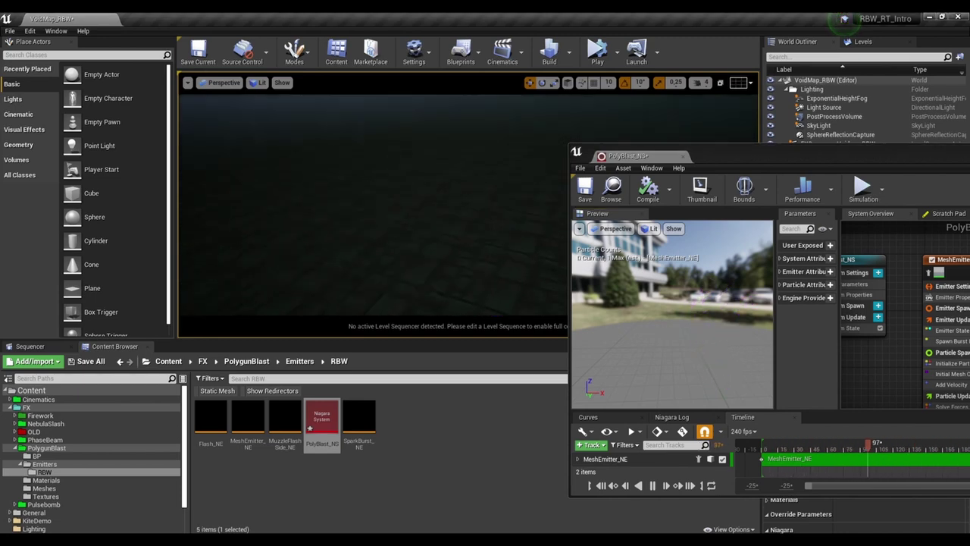
click(672, 311)
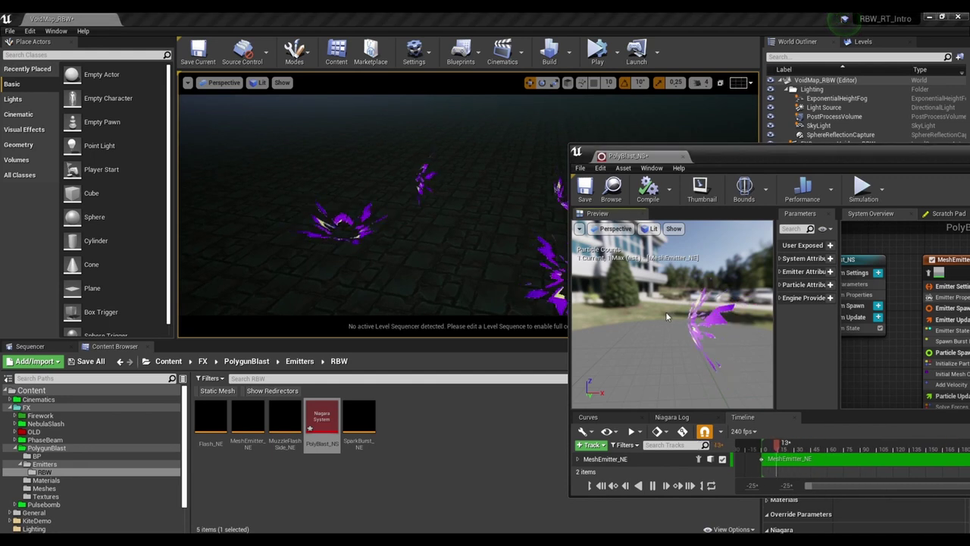
key(ctrl+s)
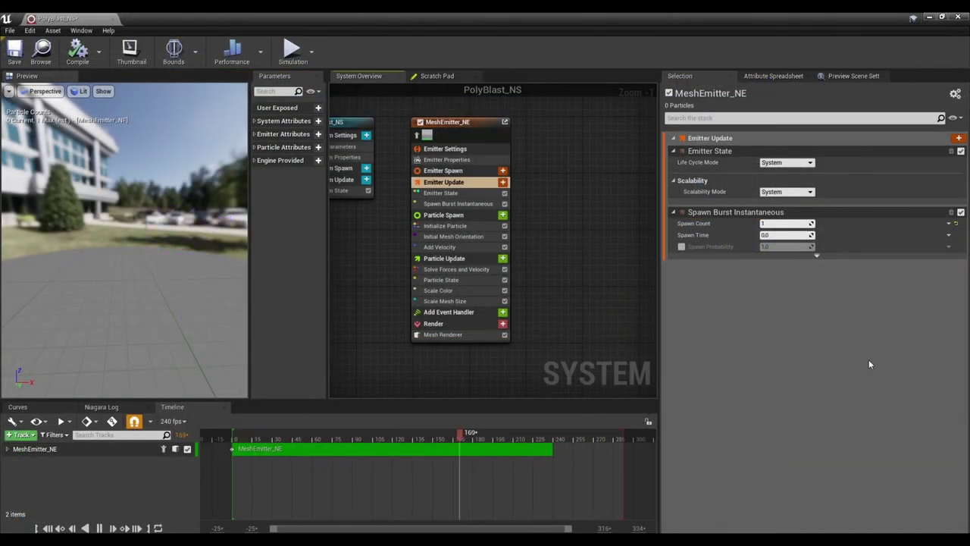
Set the emitter's Life Cycle Mode to Self with Inactive Response Complete and Loop Behavior Once.
click(785, 162)
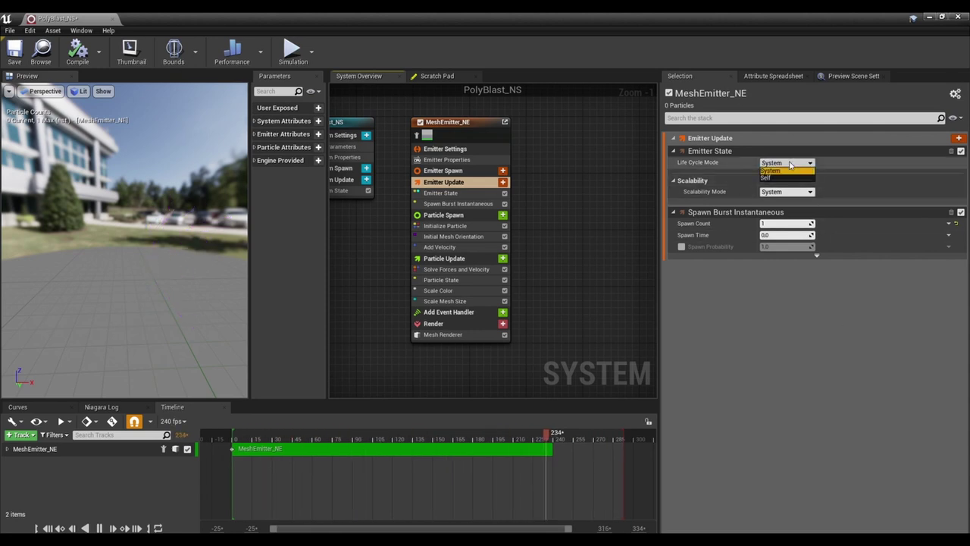
click(778, 178)
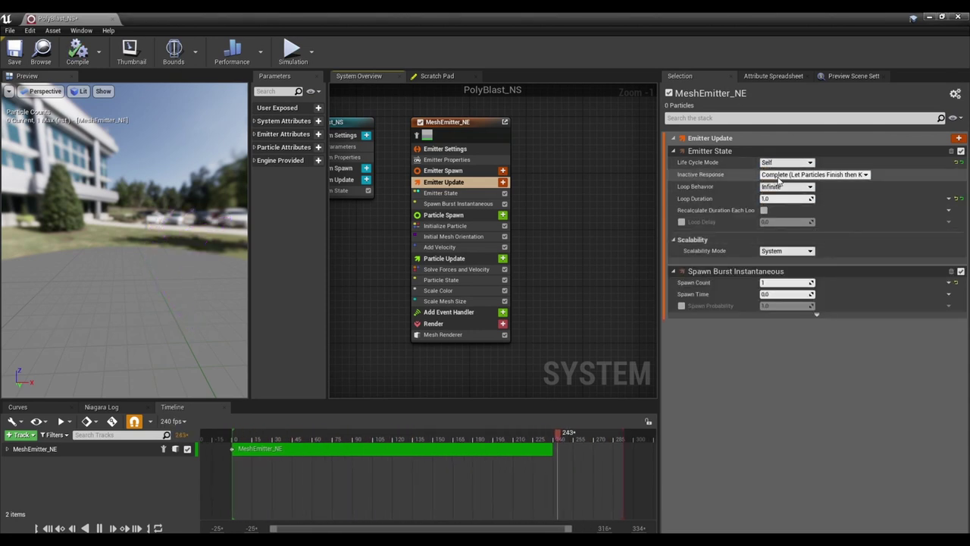
click(789, 176)
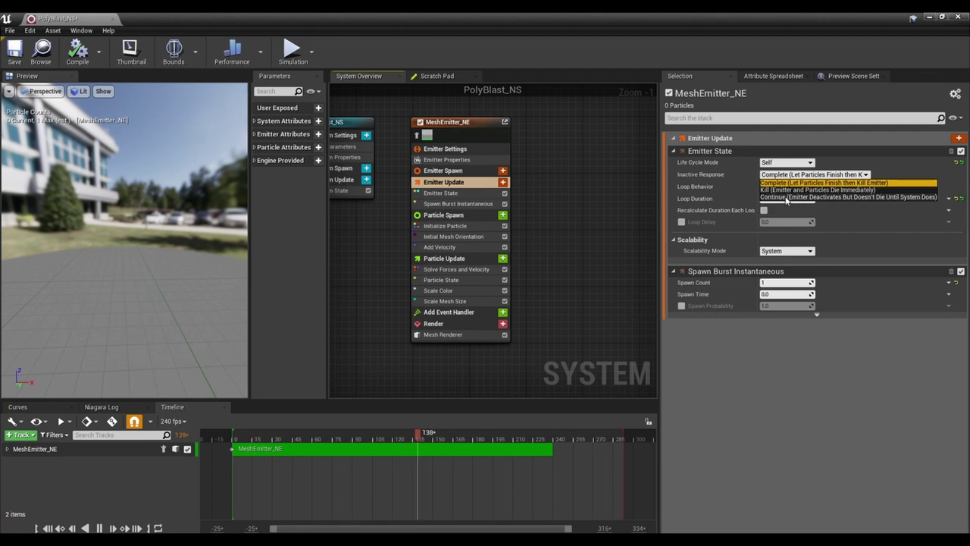
click(792, 183)
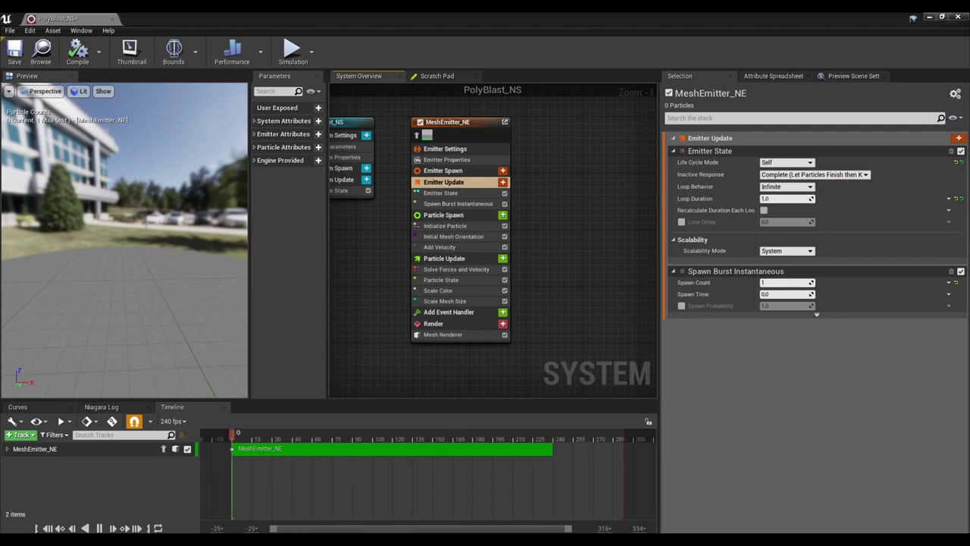
click(787, 187)
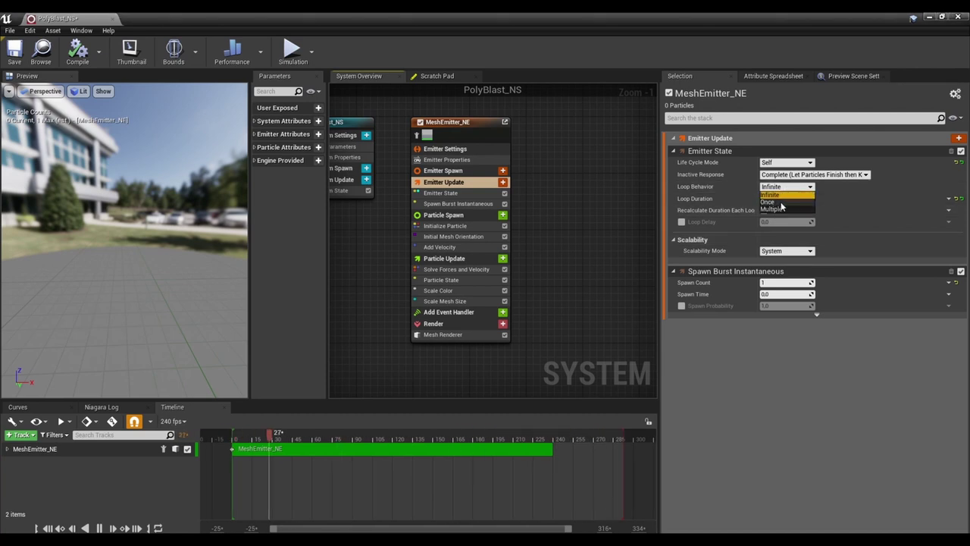
click(780, 201)
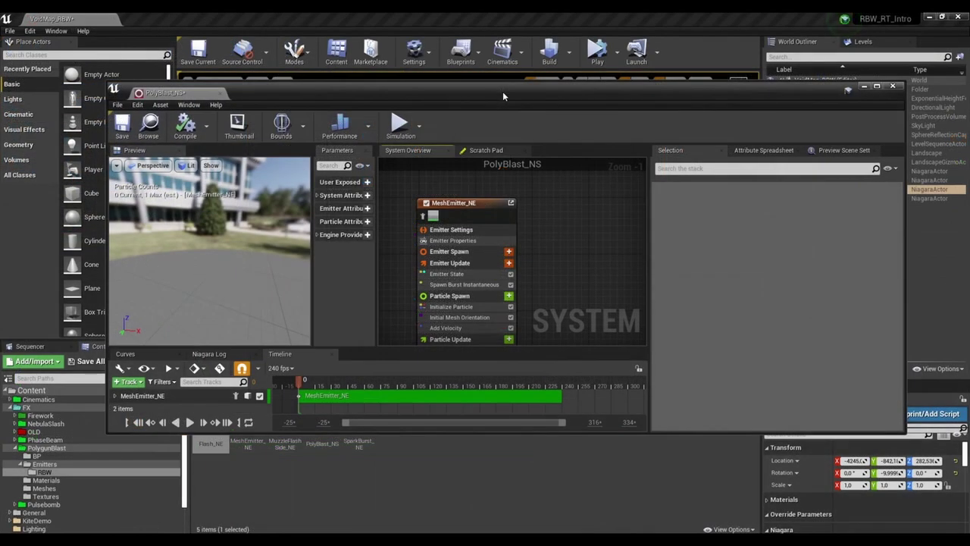
Add the MuzzleFlashSide_NE emitter to the PolyBlast_NS system and maximize its editor window.
drag(502, 91, 500, 69)
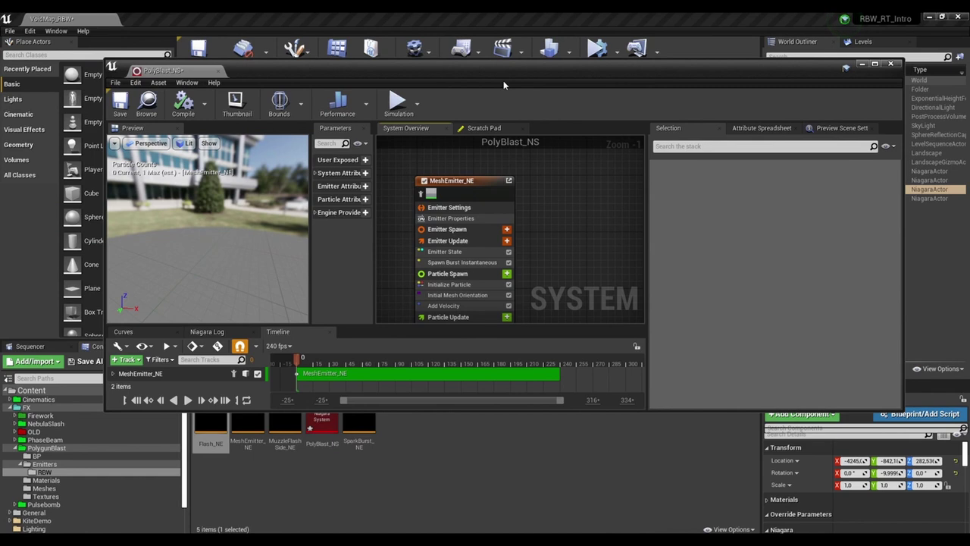
drag(504, 79, 503, 72)
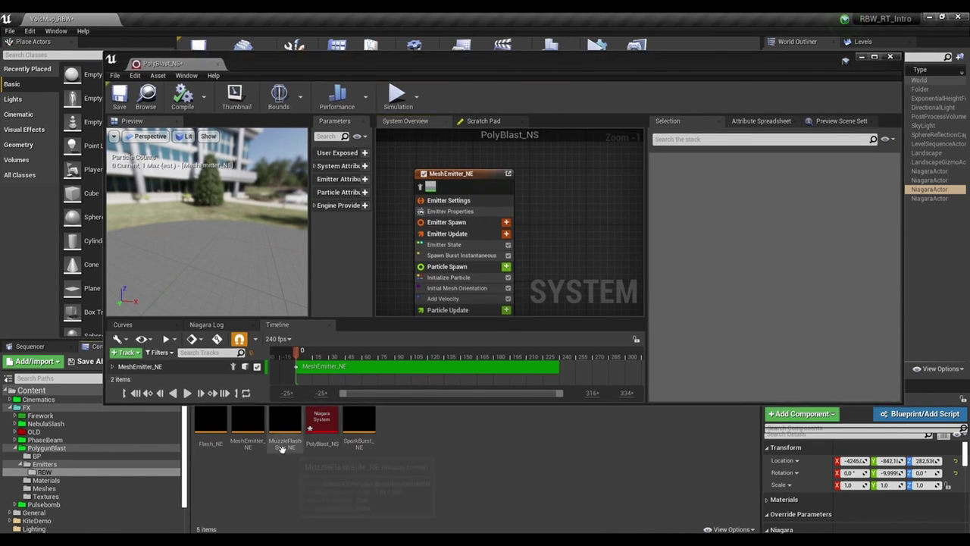
drag(285, 422, 208, 377)
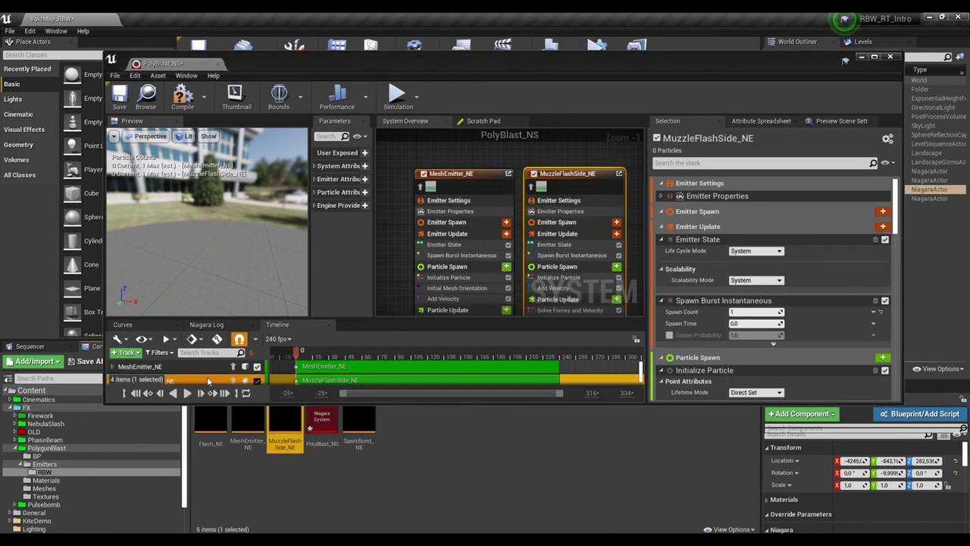
click(876, 59)
Shorten the timeline's playback range to end just after the emitter sections, and loop the effect in the preview.
key(space)
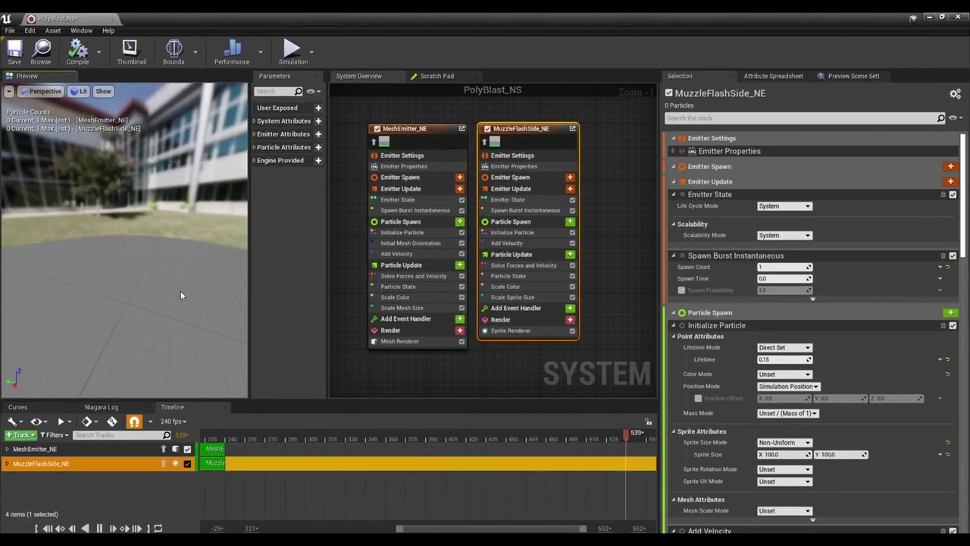
ctrl+scroll(434, 481, down, 10)
ctrl+scroll(434, 479, down, 5)
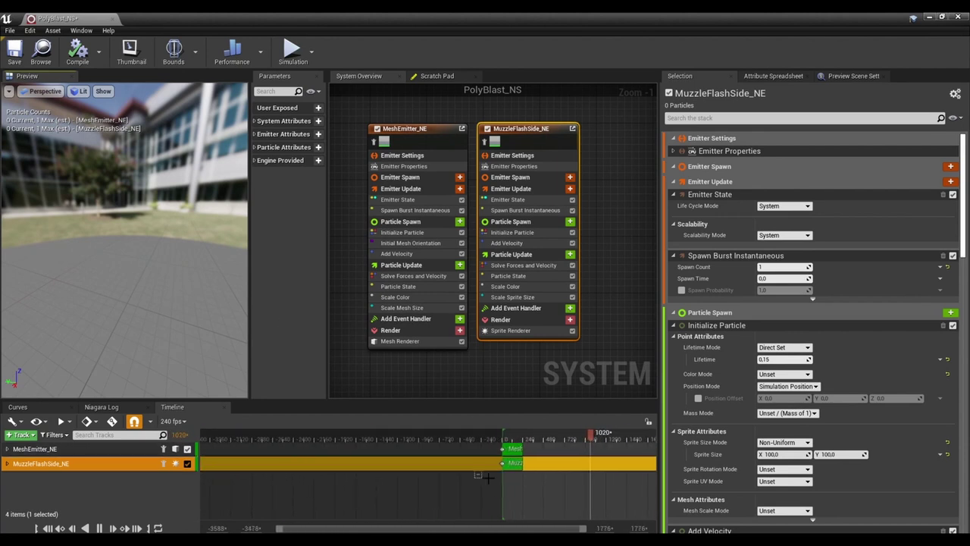
drag(305, 530, 378, 532)
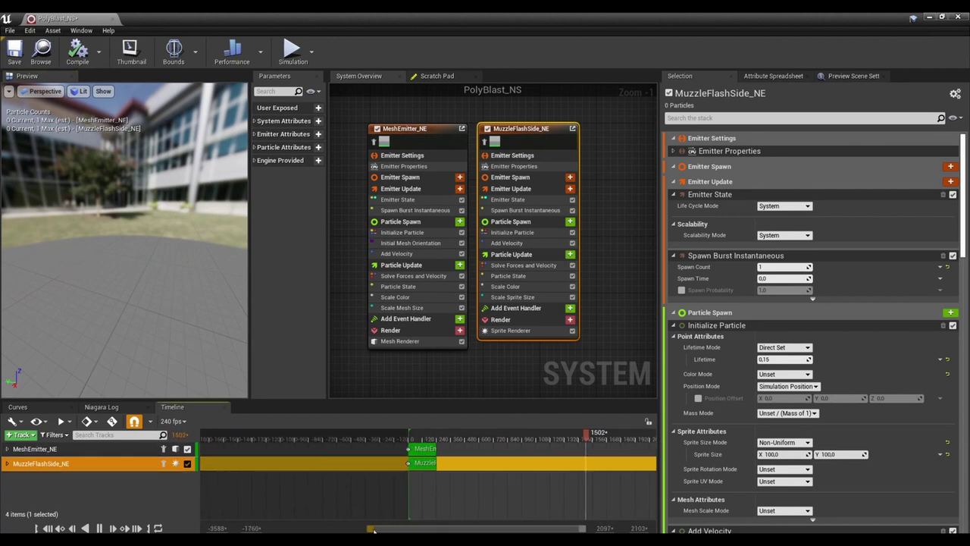
click(101, 528)
scroll(512, 491, down, 2)
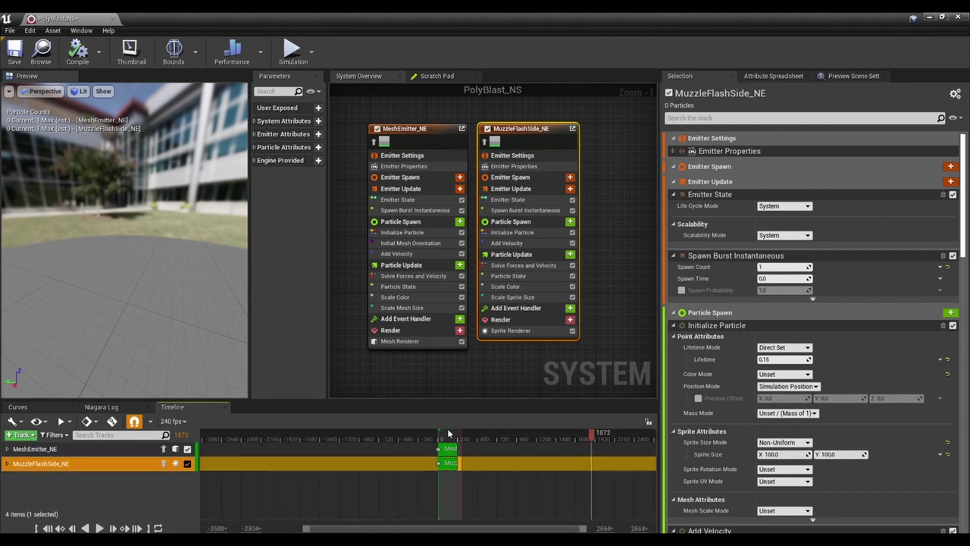
mouse_move(178, 296)
mouse_down()
mouse_move(247, 285)
mouse_move(121, 283)
mouse_move(160, 282)
mouse_move(179, 293)
mouse_up()
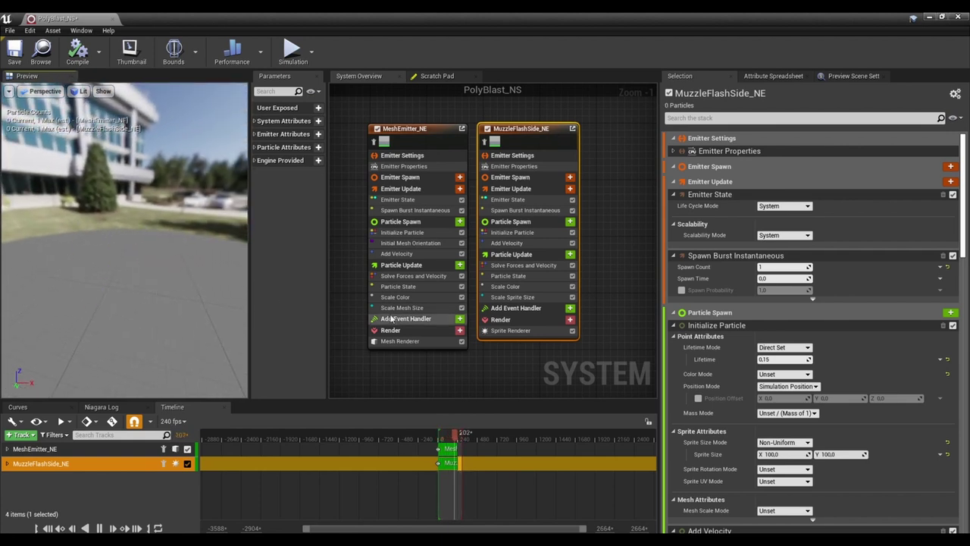
drag(217, 359, 339, 324)
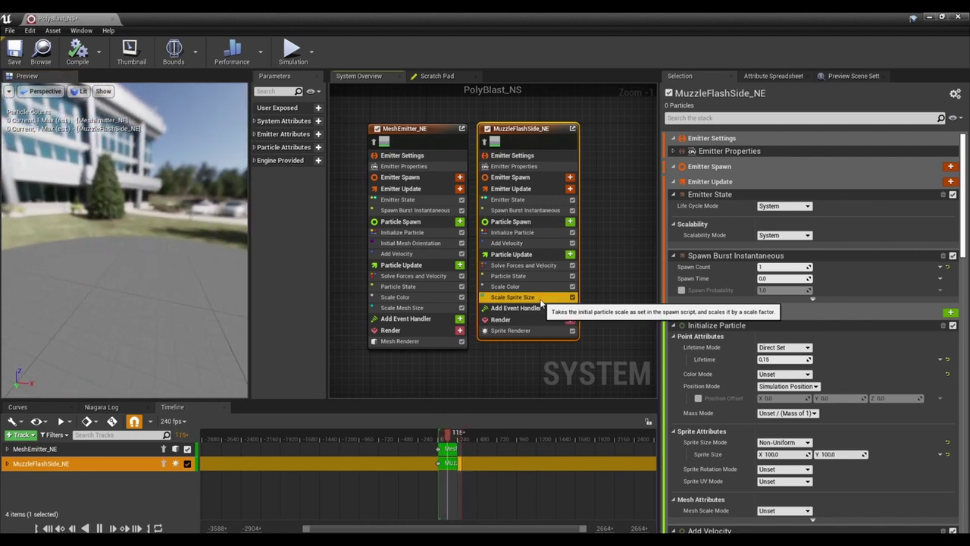
In MuzzleFlashSide_NE's Scale Sprite Size, move the Y curve's second key to the same time as the X curve's peak.
click(512, 297)
right_drag(864, 220, 842, 222)
click(825, 191)
scroll(826, 221, down, 4)
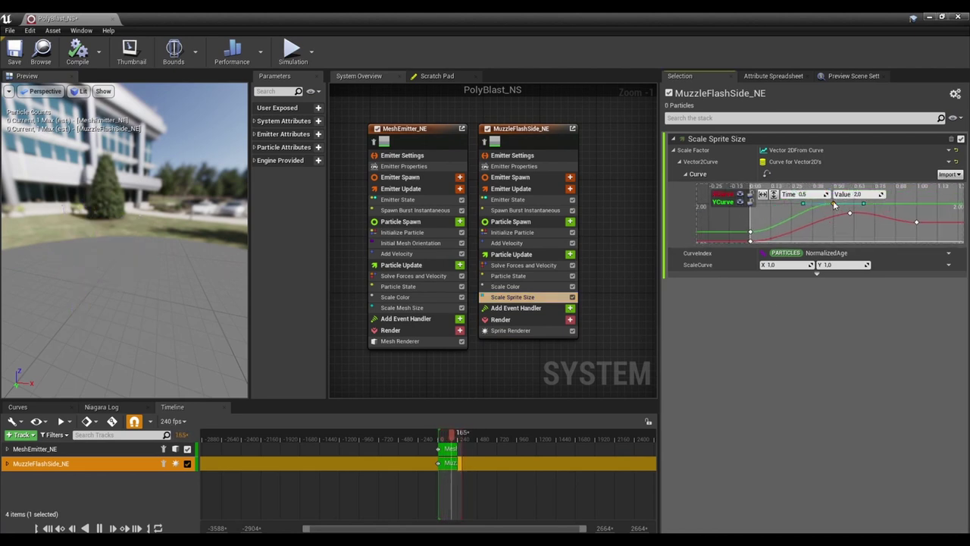
drag(835, 204, 849, 206)
Steepen the first-key tangents of the sprite size Y and X curves so both rise immediately from the start.
click(750, 231)
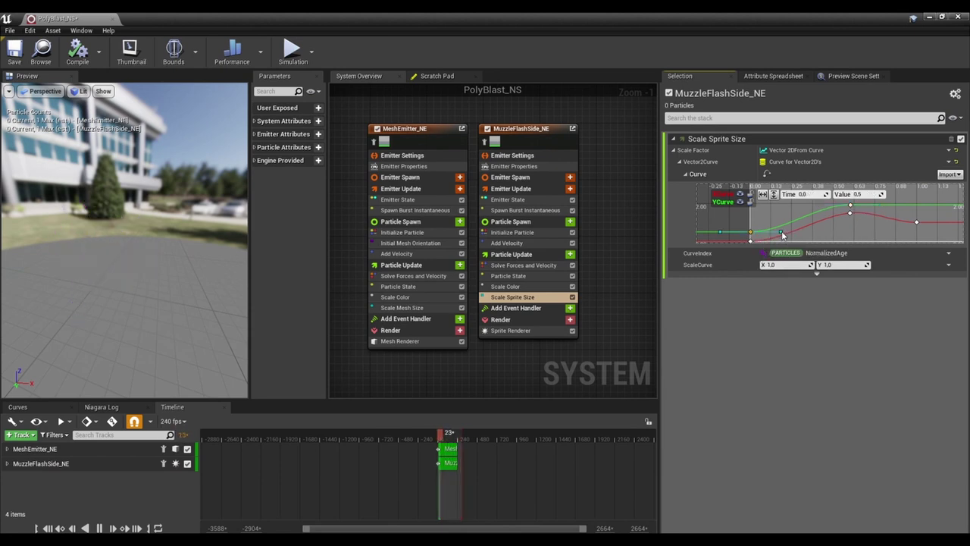
drag(783, 235, 788, 220)
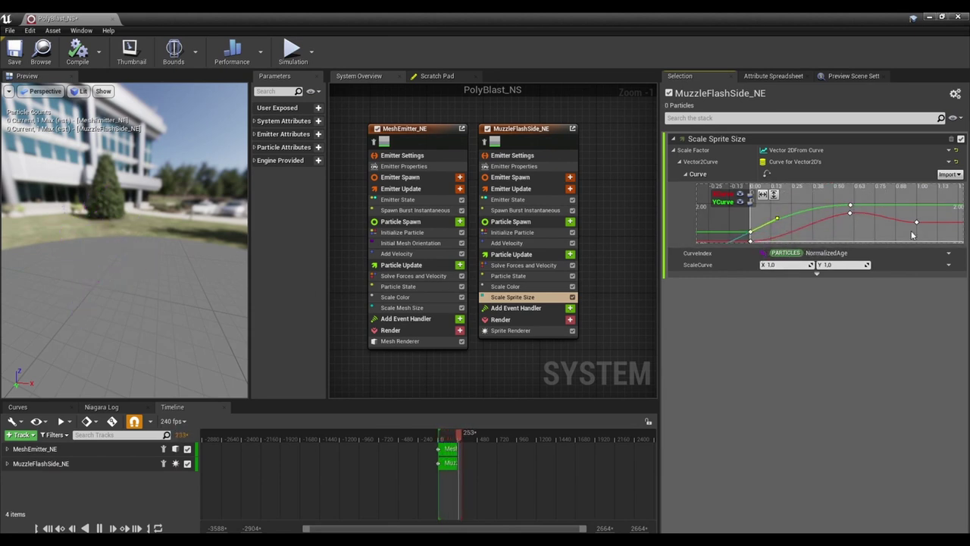
right_drag(861, 227, 859, 224)
right_drag(770, 231, 774, 225)
click(754, 234)
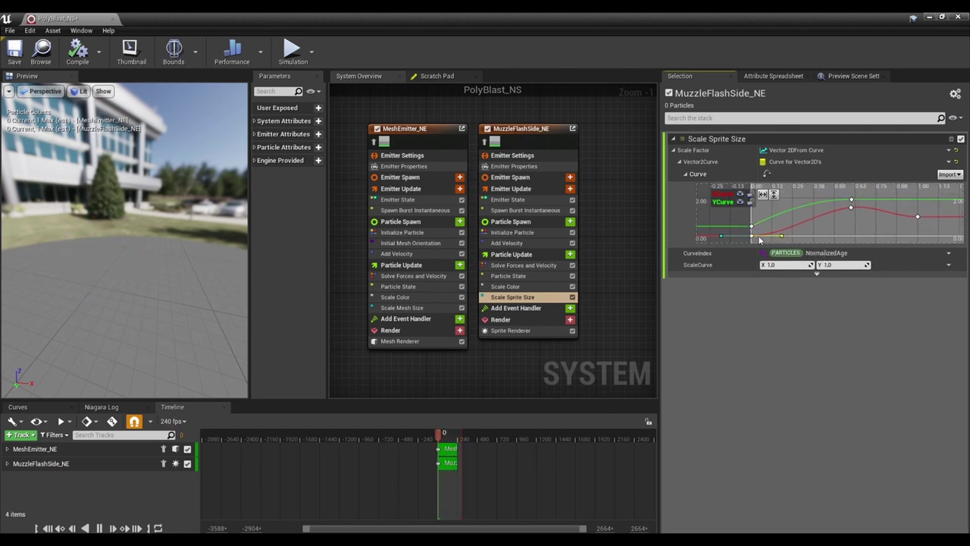
drag(784, 238, 790, 226)
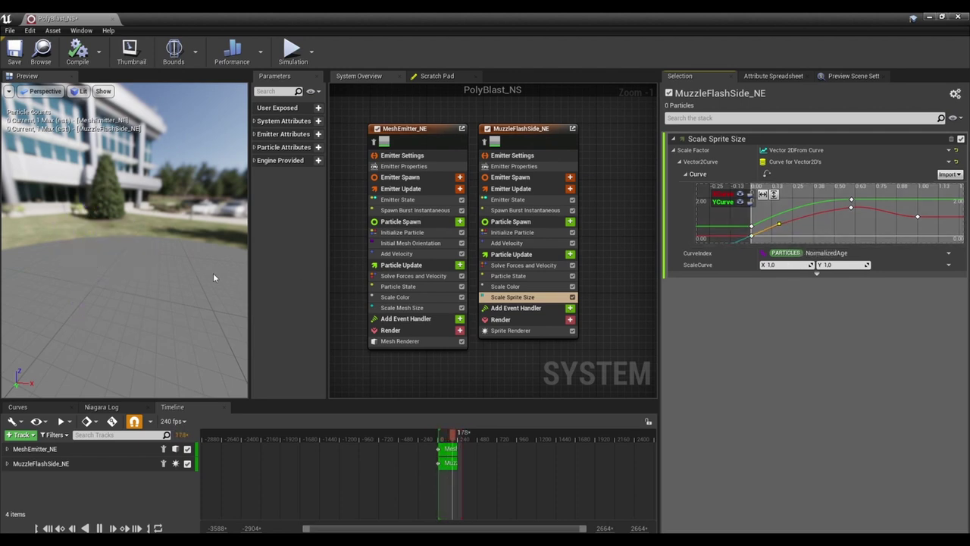
drag(213, 273, 187, 269)
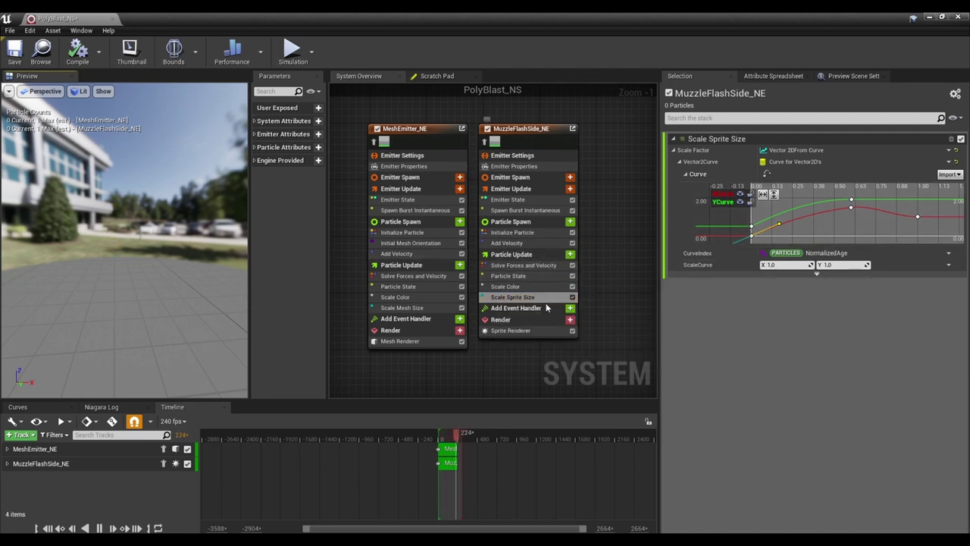
Lower the sprite size X curve's middle key to about 1.21 and its end key to about 0.65, checking the preview.
click(855, 217)
right_drag(855, 217, 846, 220)
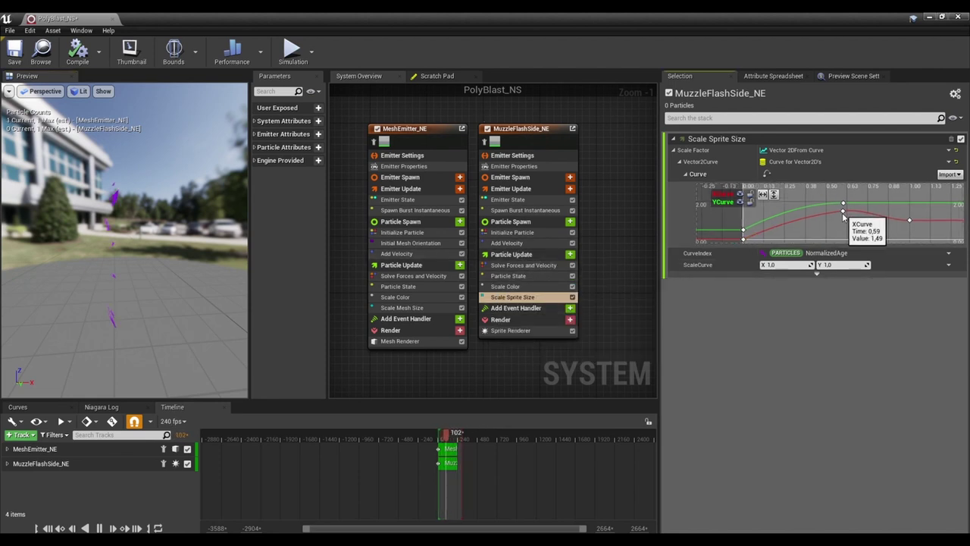
drag(843, 211, 843, 221)
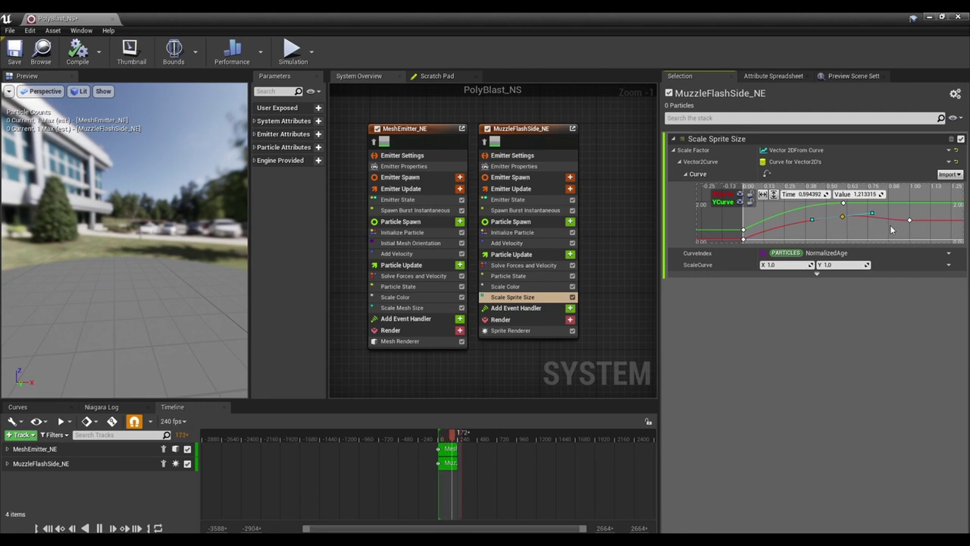
drag(912, 228, 910, 227)
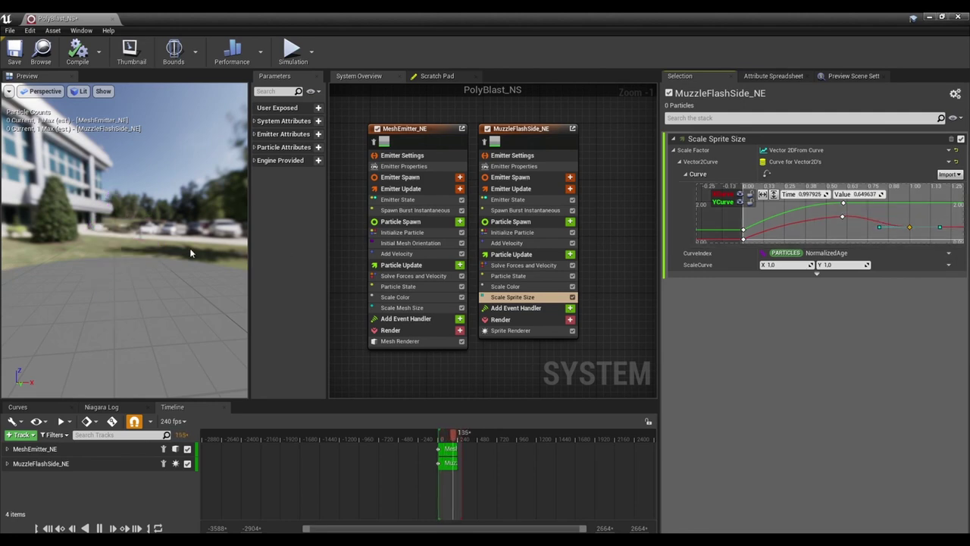
drag(190, 252, 69, 252)
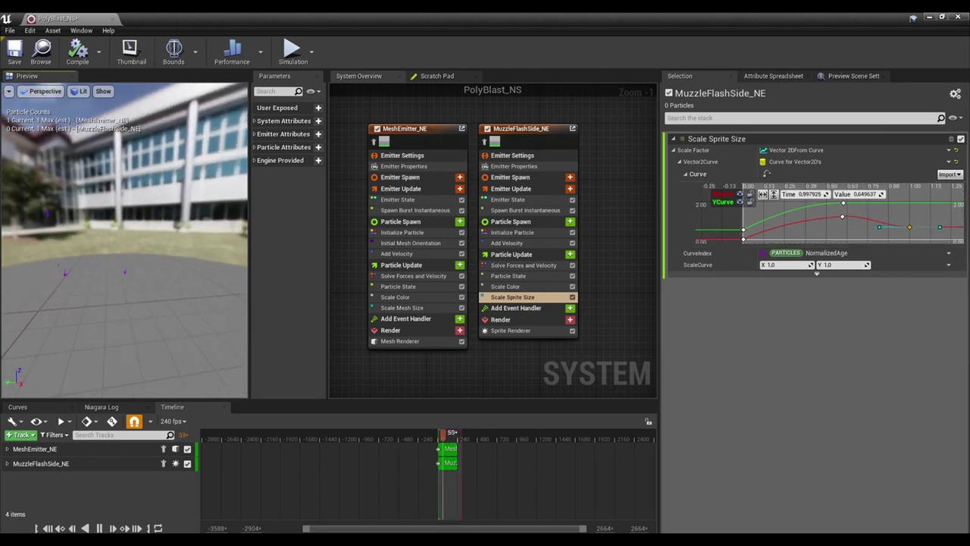
drag(170, 252, 197, 249)
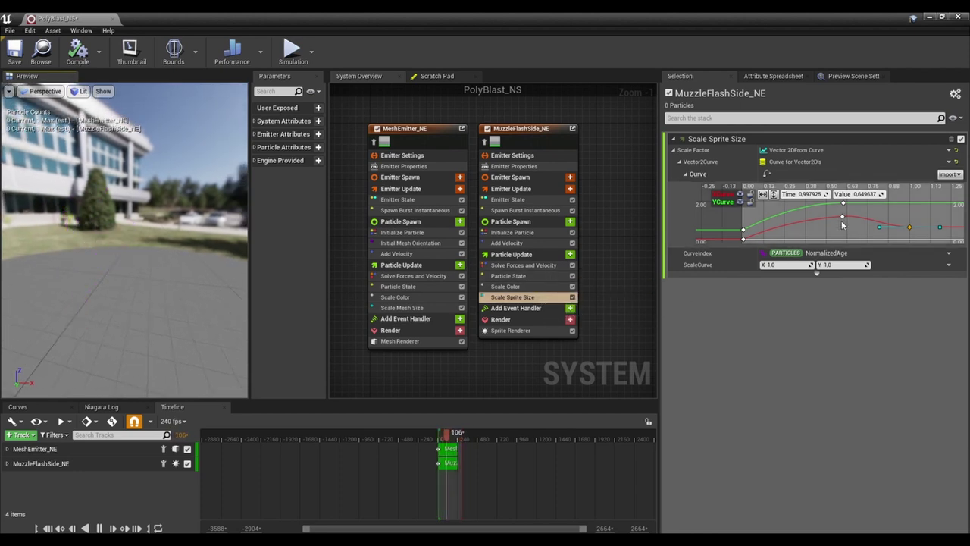
Flatten the tangent of the sprite size Y curve's first key for a slower start.
click(800, 221)
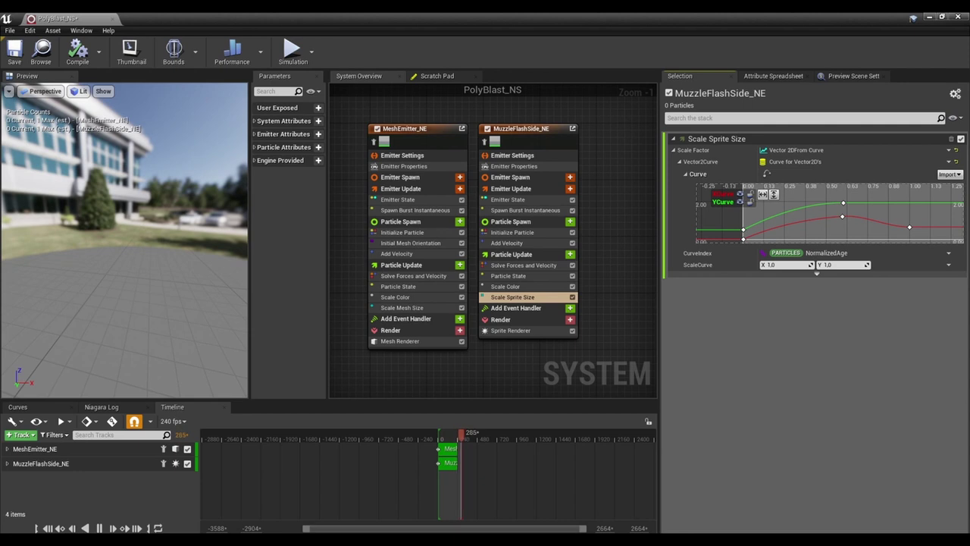
click(743, 228)
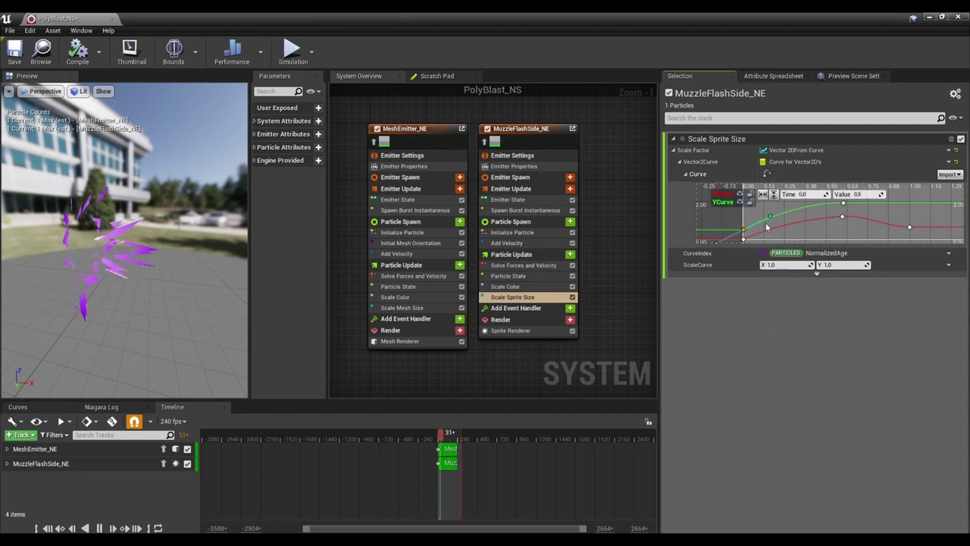
drag(770, 216, 773, 229)
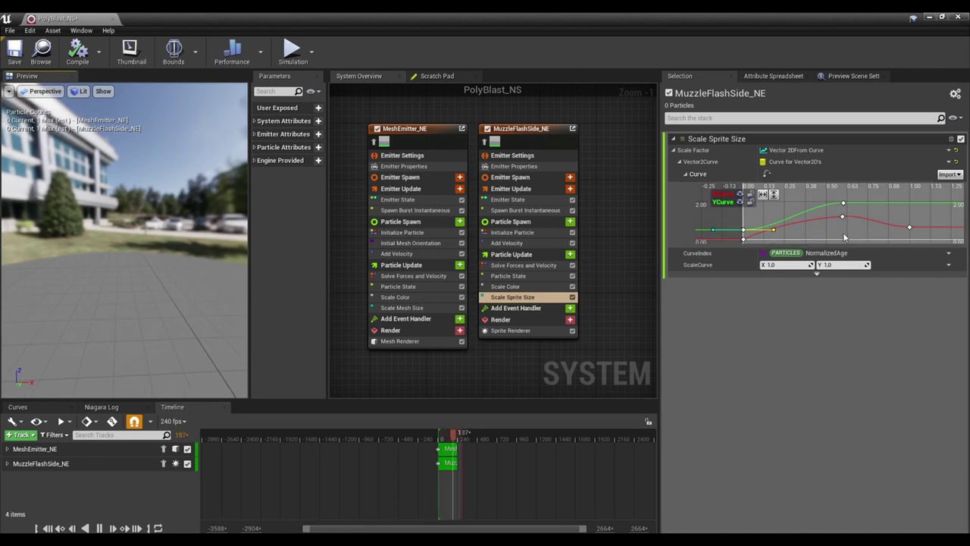
Set MuzzleFlashSide_NE's initial Sprite Size to 125 by 125 and save the system.
click(528, 223)
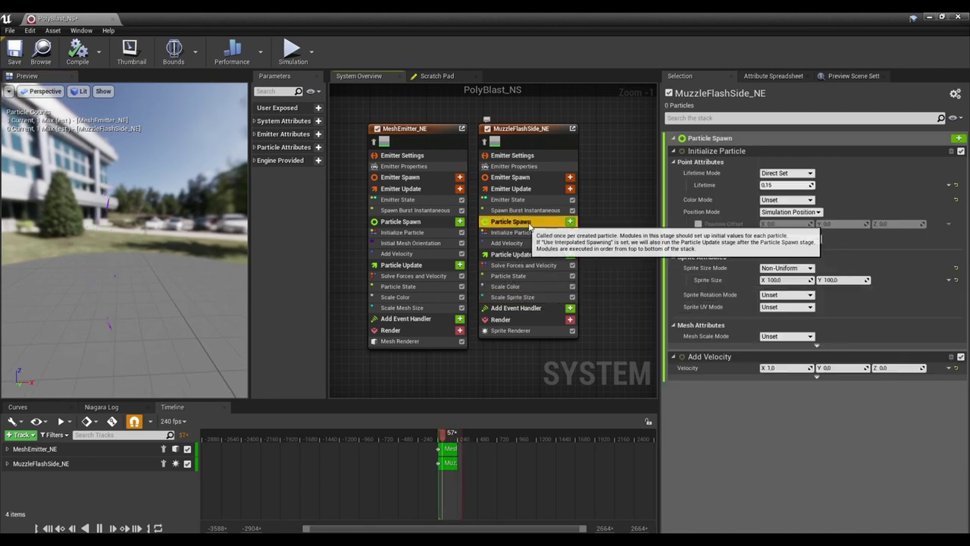
click(795, 286)
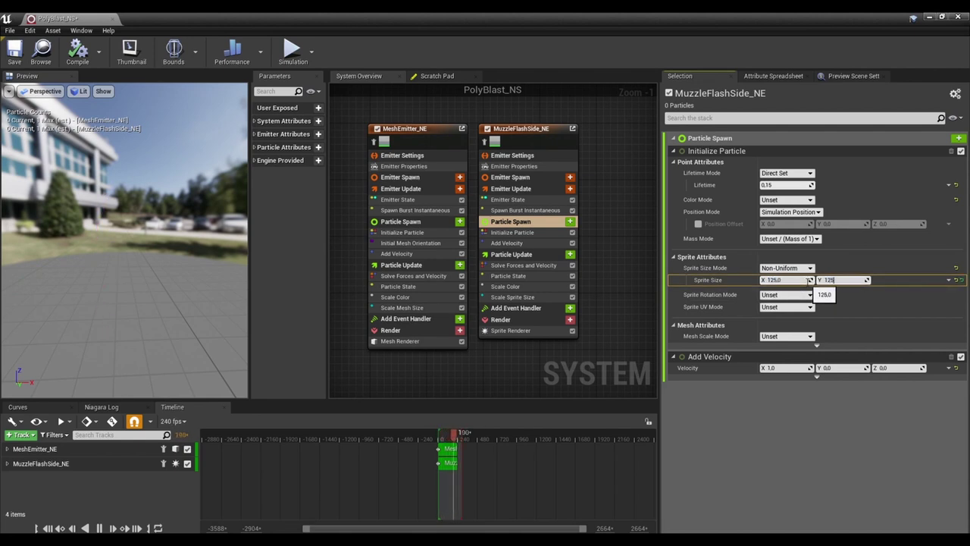
key(Return)
drag(168, 253, 126, 261)
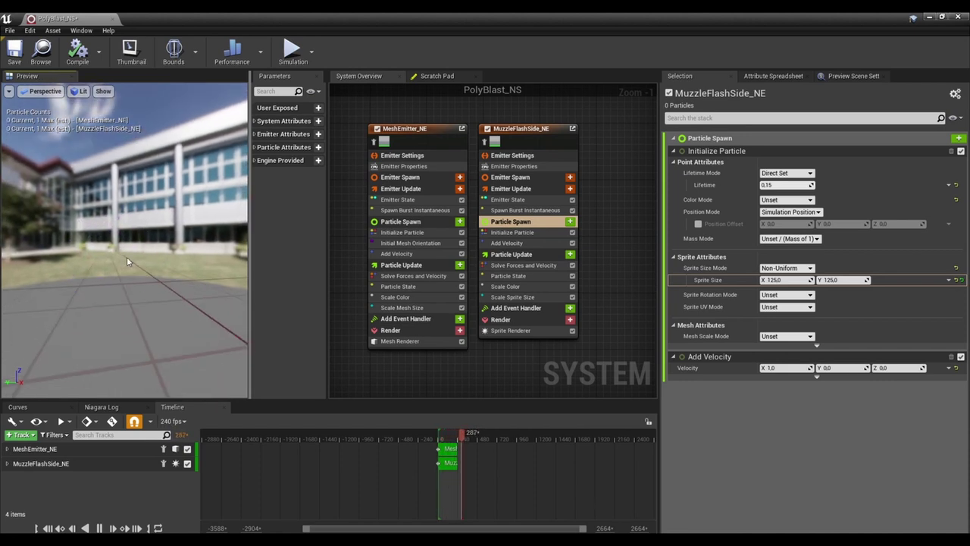
mouse_move(127, 256)
mouse_down()
mouse_move(135, 269)
mouse_move(127, 259)
mouse_up()
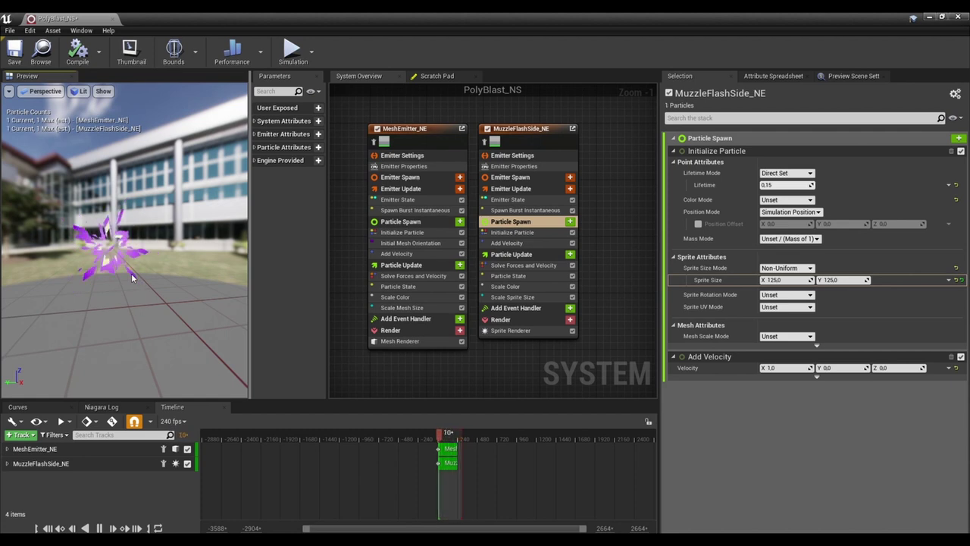
mouse_move(131, 270)
mouse_down()
mouse_move(152, 267)
mouse_move(127, 264)
mouse_up()
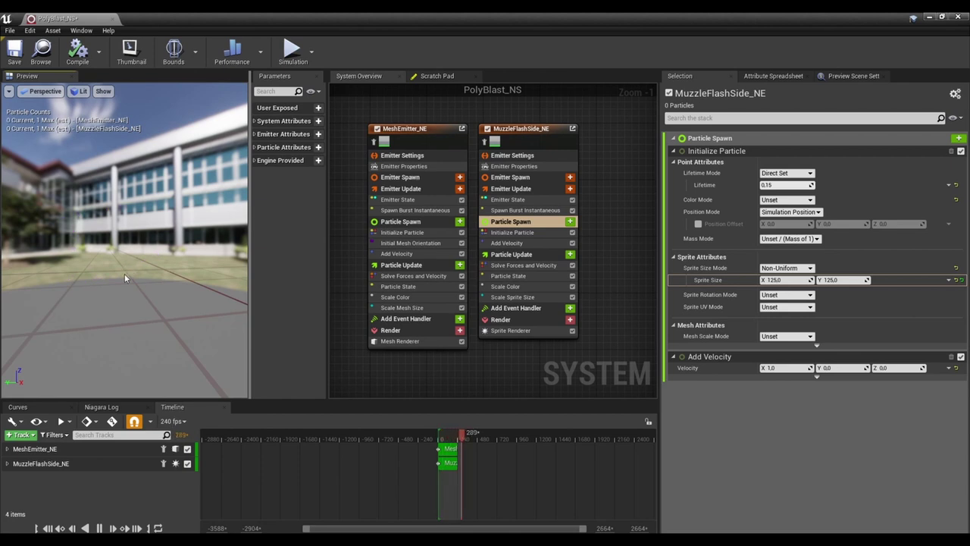
drag(112, 270, 125, 276)
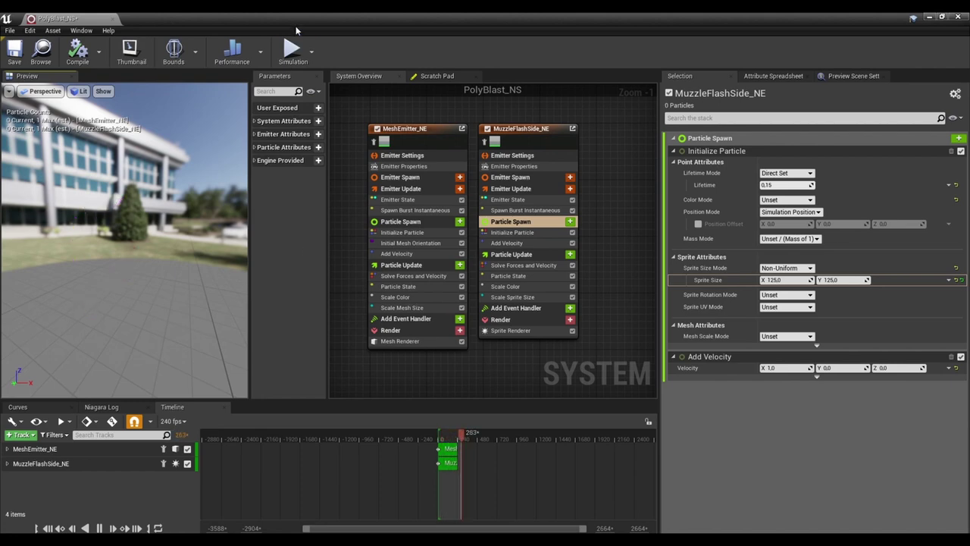
drag(296, 31, 394, 52)
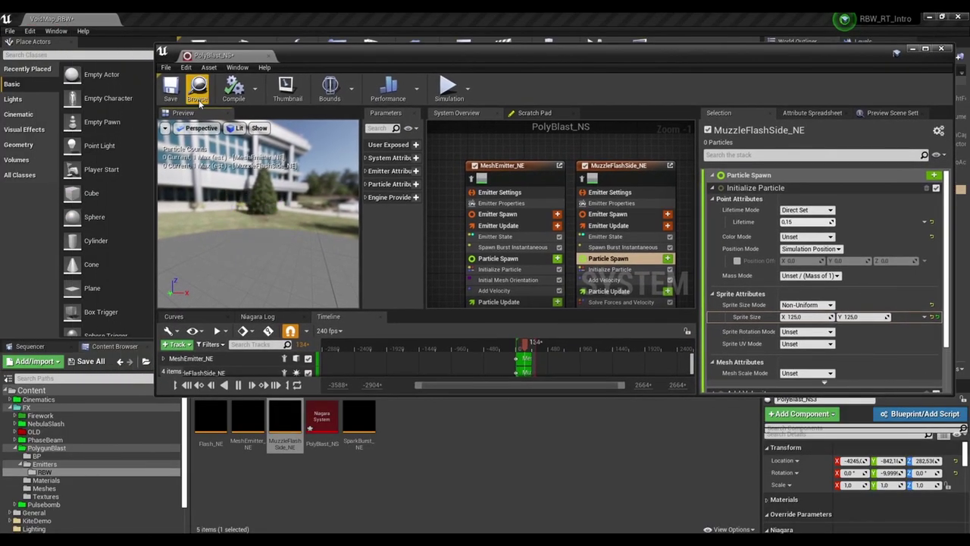
click(171, 87)
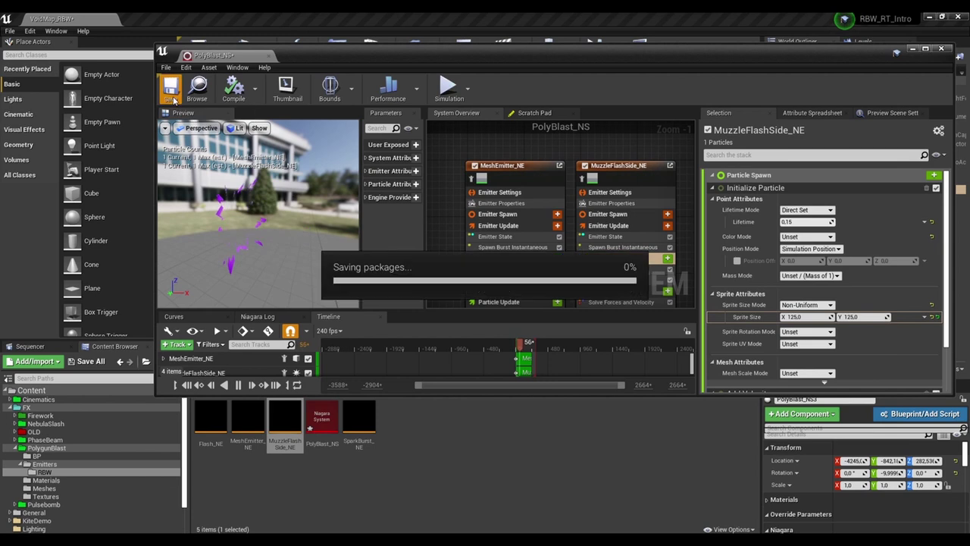
Add two instances of the SparkBurst_NE emitter to the system, and maximize the editor with a taller overview area.
click(312, 493)
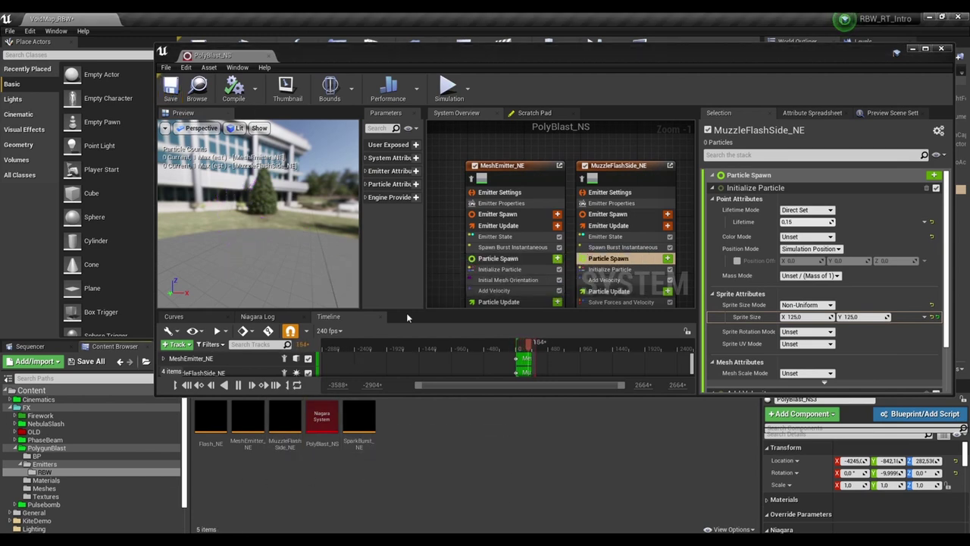
drag(406, 311, 407, 250)
drag(359, 419, 268, 340)
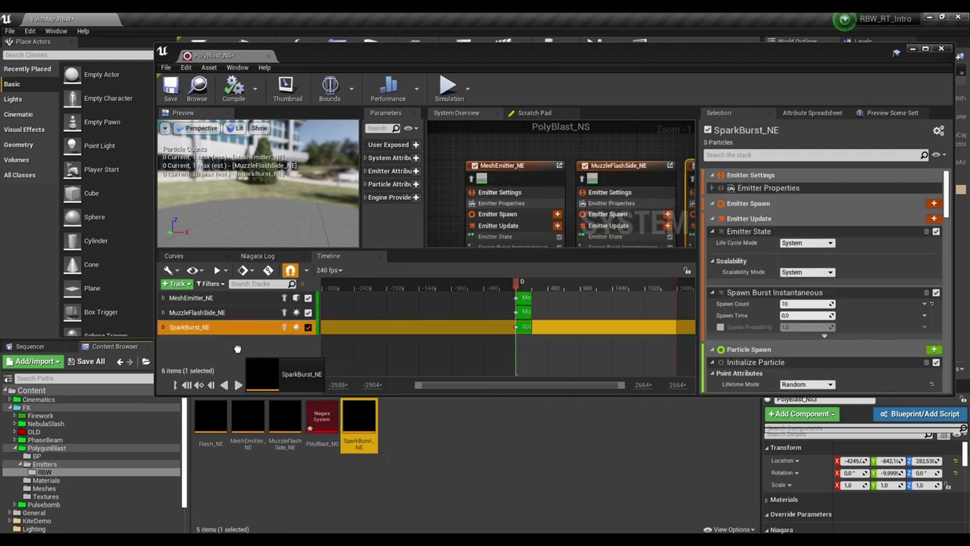
double_click(489, 57)
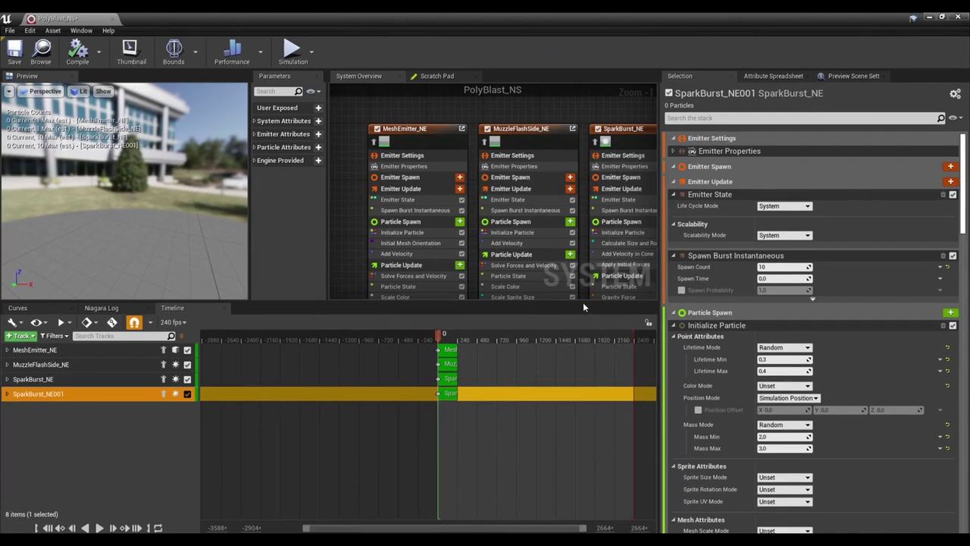
drag(583, 302, 583, 384)
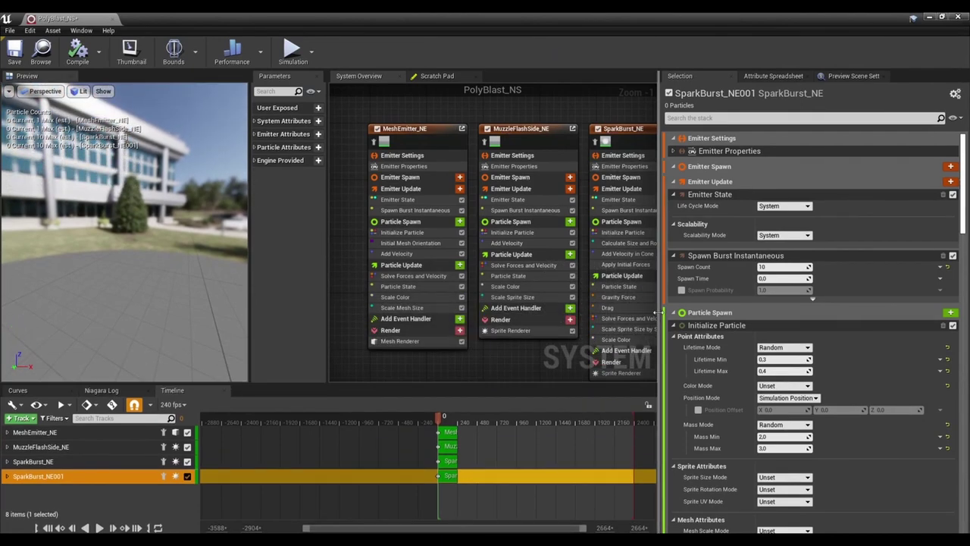
Widen the system overview area and move the second spark burst emitter clear of the first one.
drag(658, 311, 733, 312)
scroll(501, 352, down, 3)
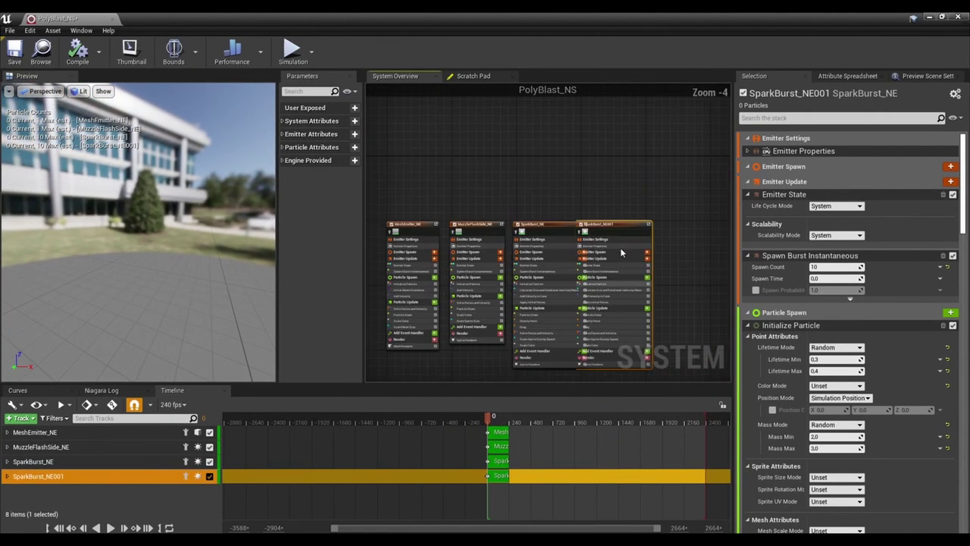
key(Delete)
scroll(512, 194, up, 2)
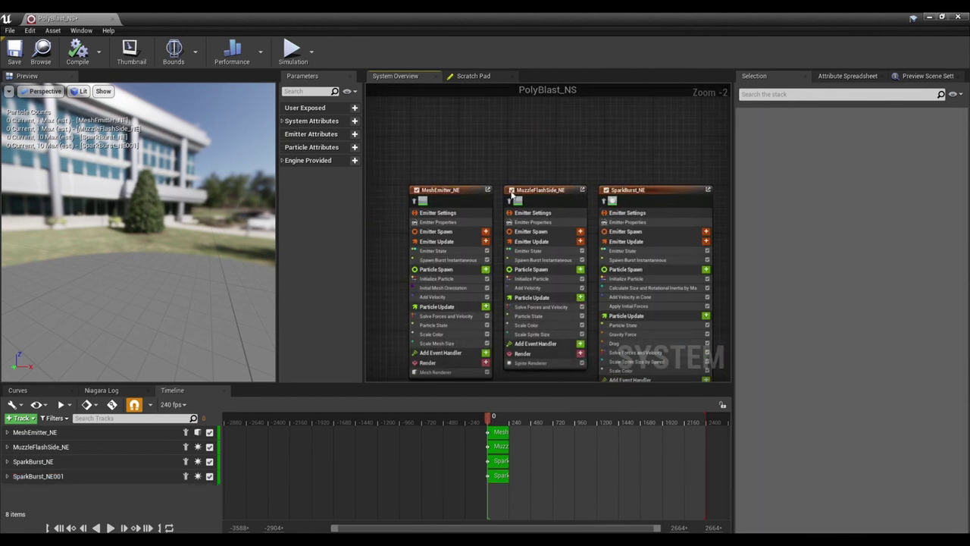
Rename the MeshEmitter_NE emitter as FrontBlast and the MuzzleFlashSide_NE emitter as SideBlast.
click(470, 200)
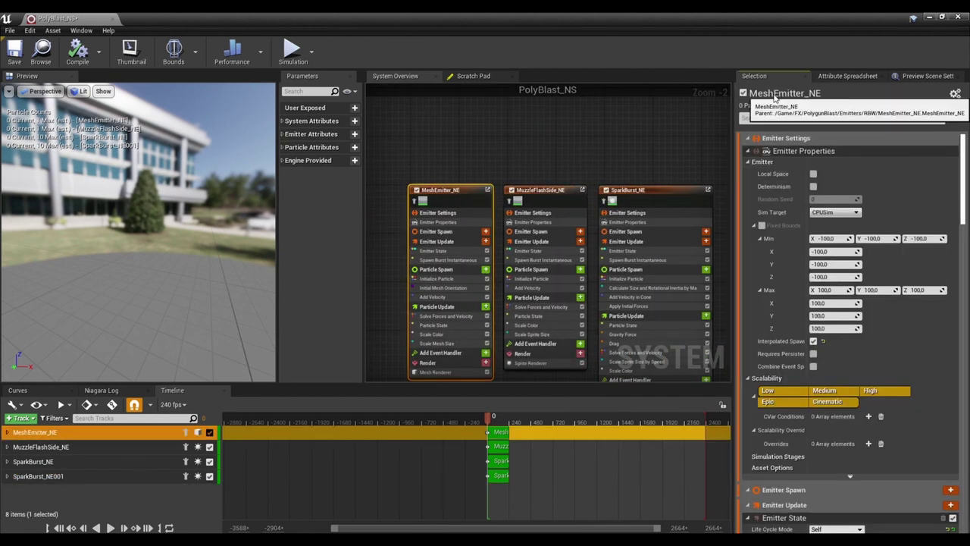
double_click(773, 92)
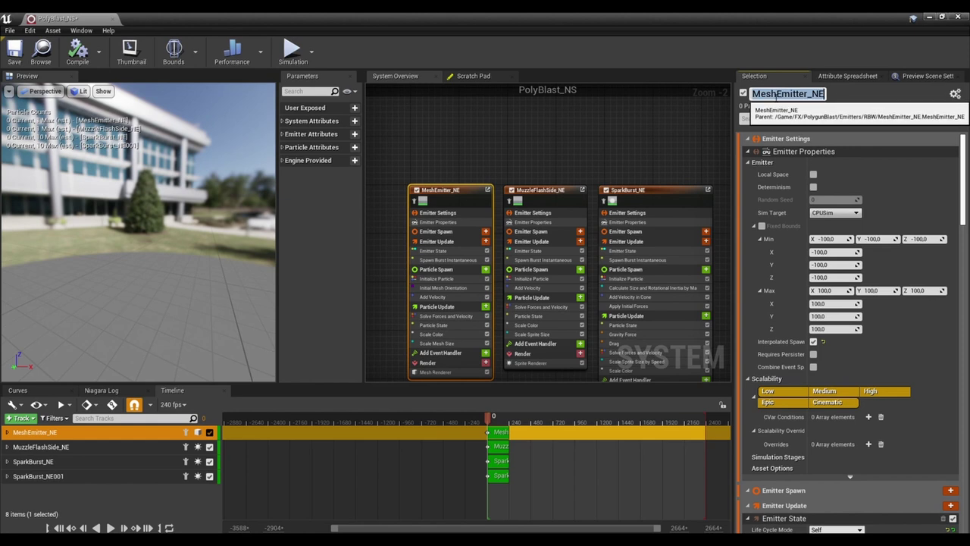
text(Fi)
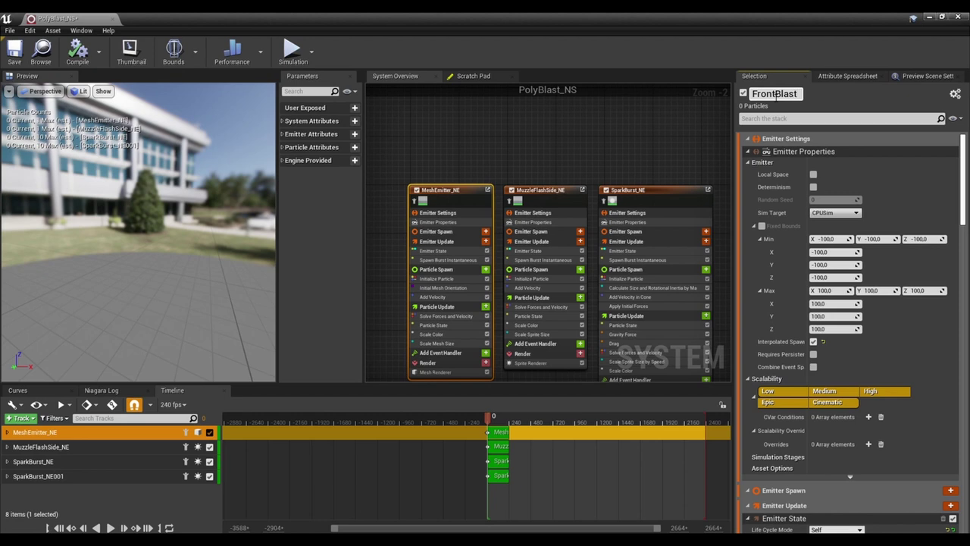
key(Return)
click(550, 195)
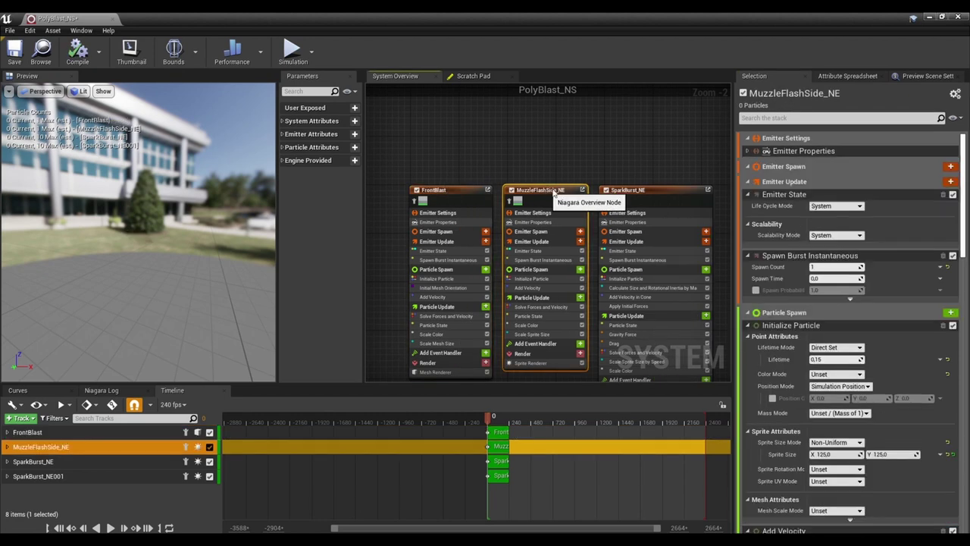
double_click(787, 93)
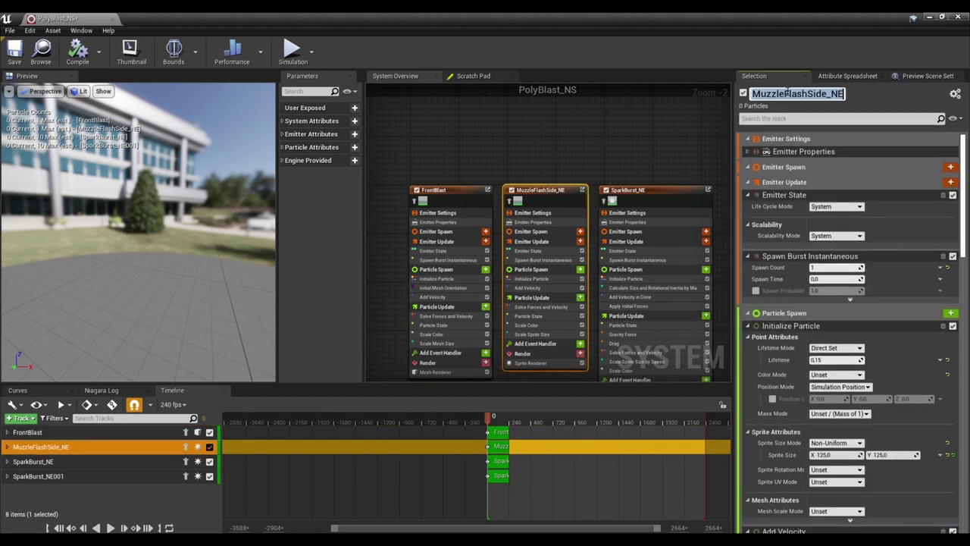
text(SideBlast)
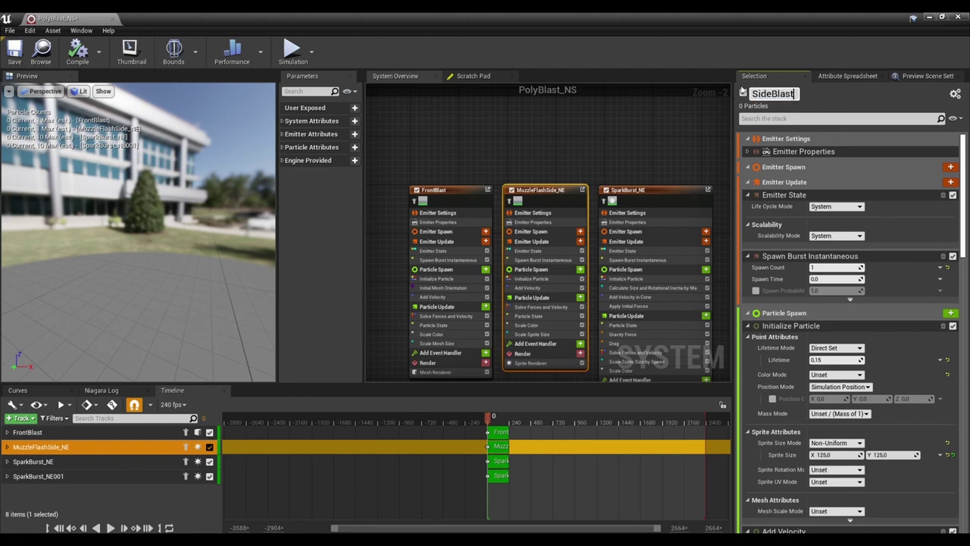
key(Return)
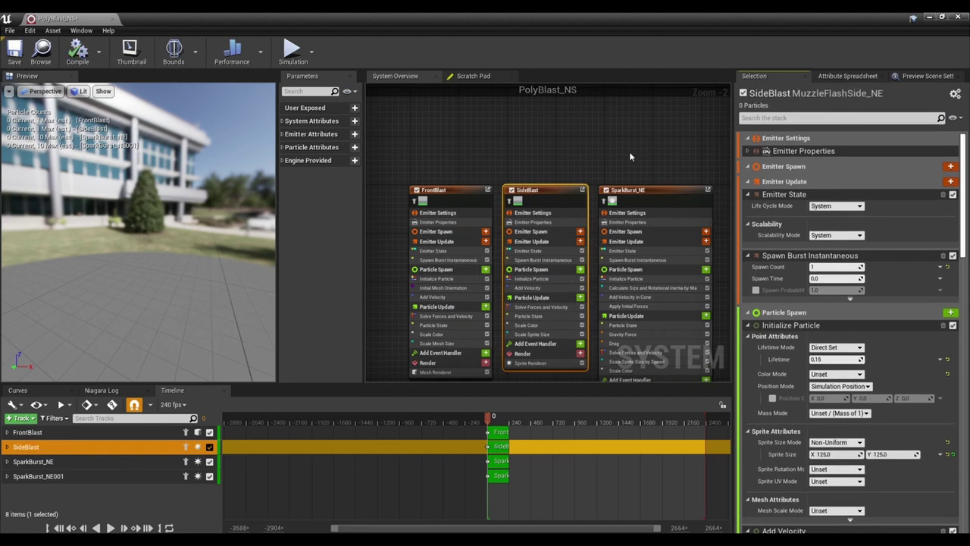
Rename the SparkBurst_NE emitter as DarkSparks and SparkBurst_NE001 as LightSparks.
click(547, 188)
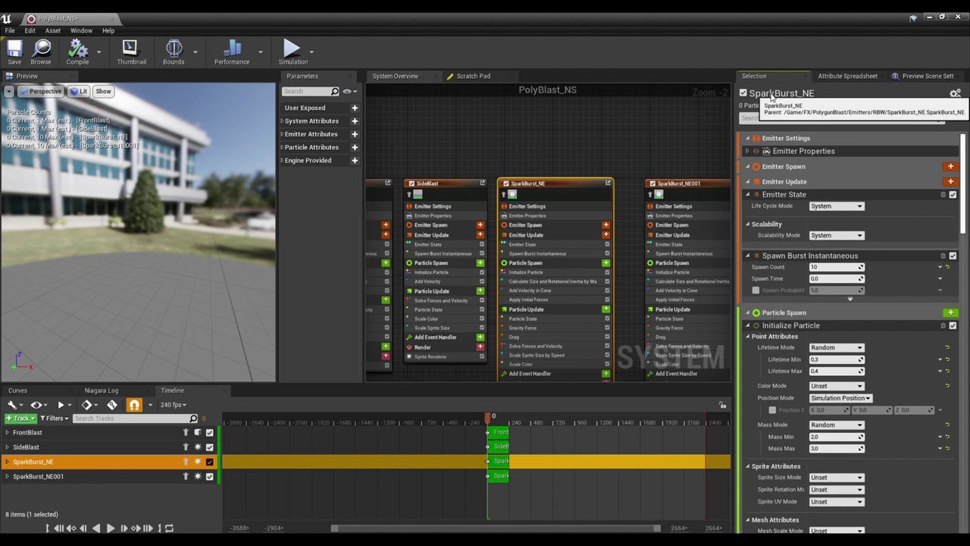
double_click(772, 94)
text(DarkSparks)
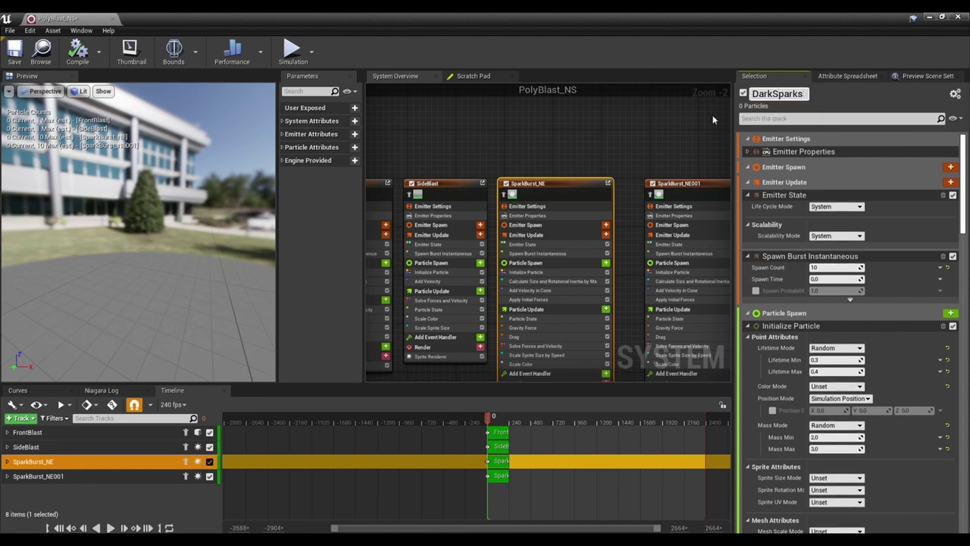
key(Return)
click(693, 188)
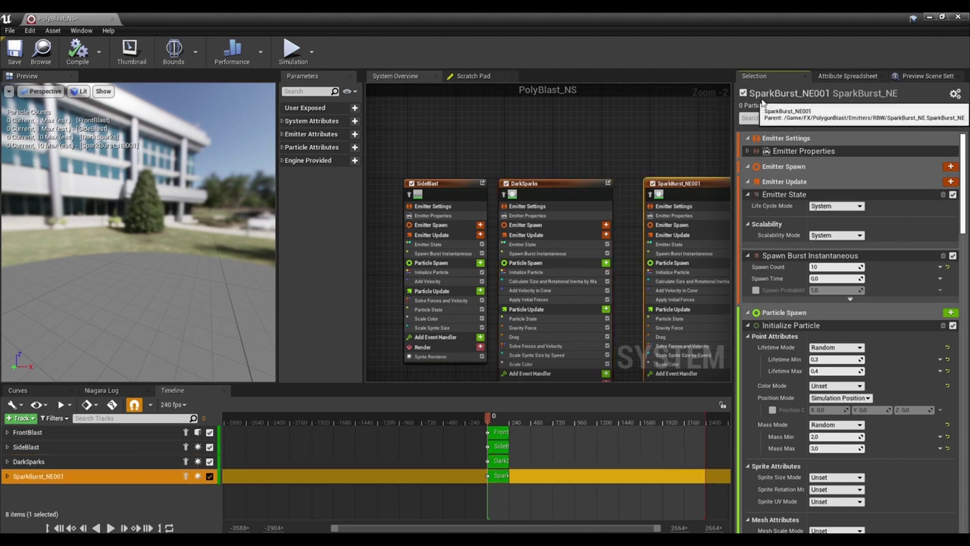
double_click(765, 95)
text(LightSparks)
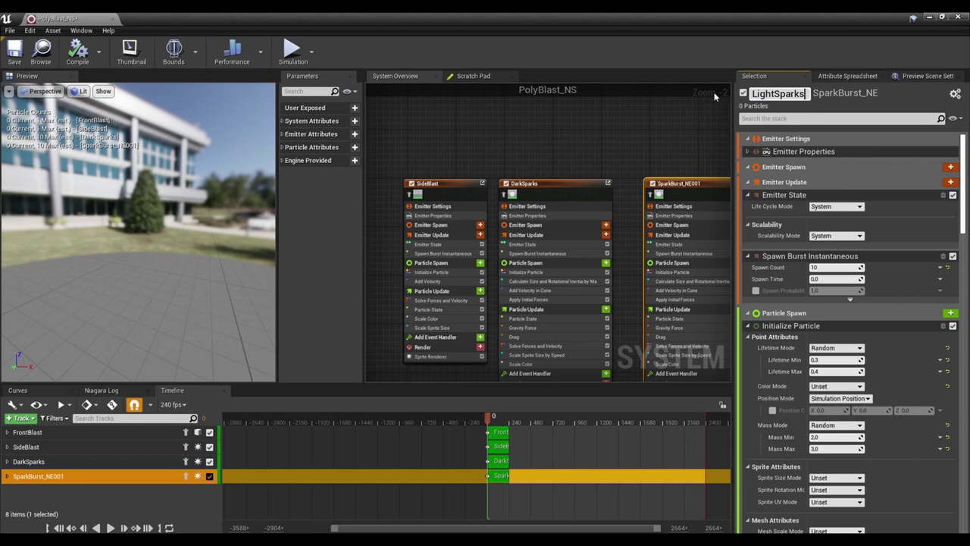
key(Return)
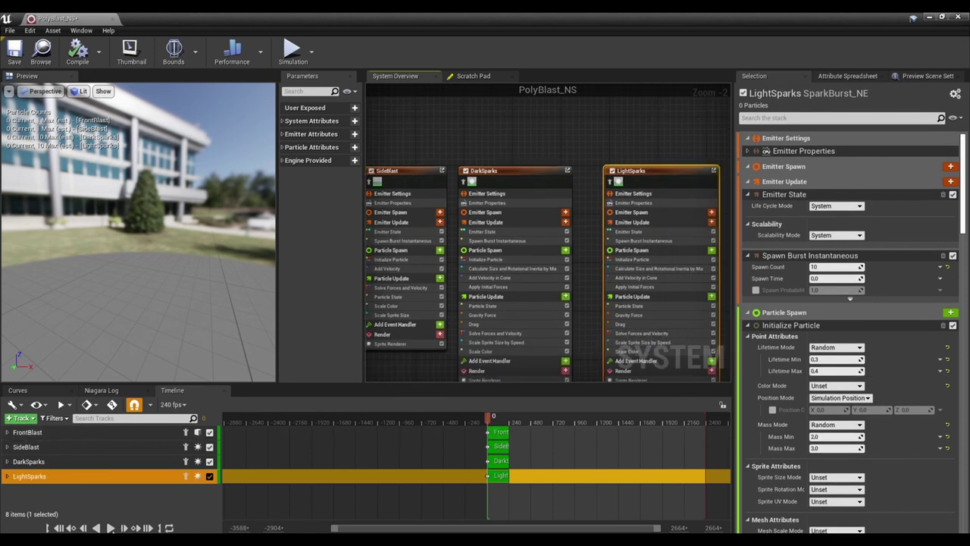
Play the effect in the preview and shorten the timeline's playback range to end at about frame 300.
click(110, 528)
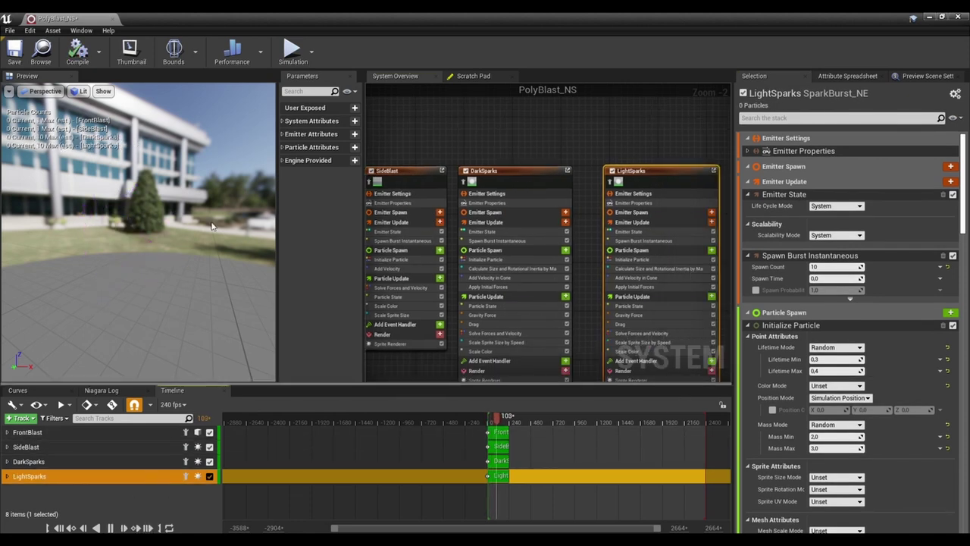
drag(212, 227, 51, 260)
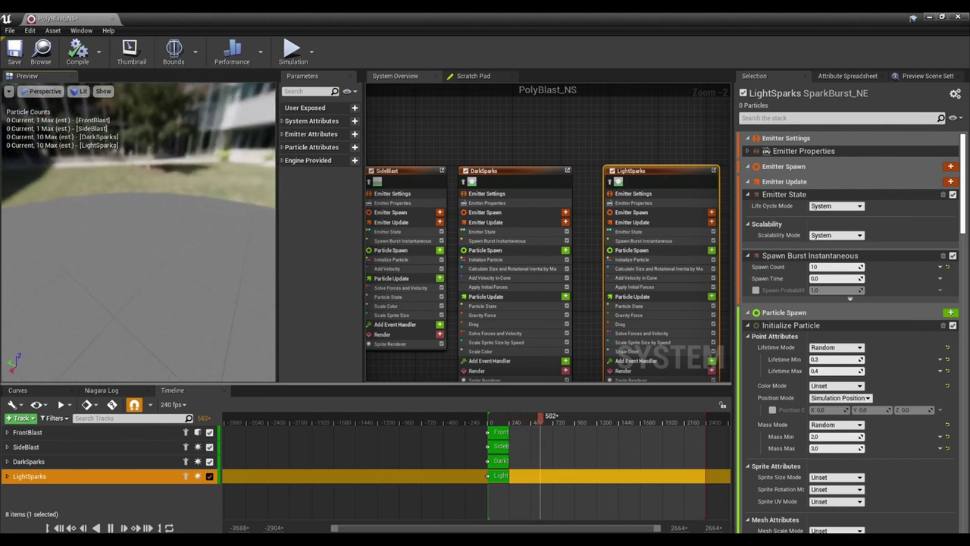
drag(167, 203, 159, 199)
drag(706, 419, 514, 419)
mouse_move(191, 270)
mouse_down()
mouse_move(259, 279)
mouse_move(177, 267)
mouse_move(179, 287)
mouse_move(151, 288)
mouse_up()
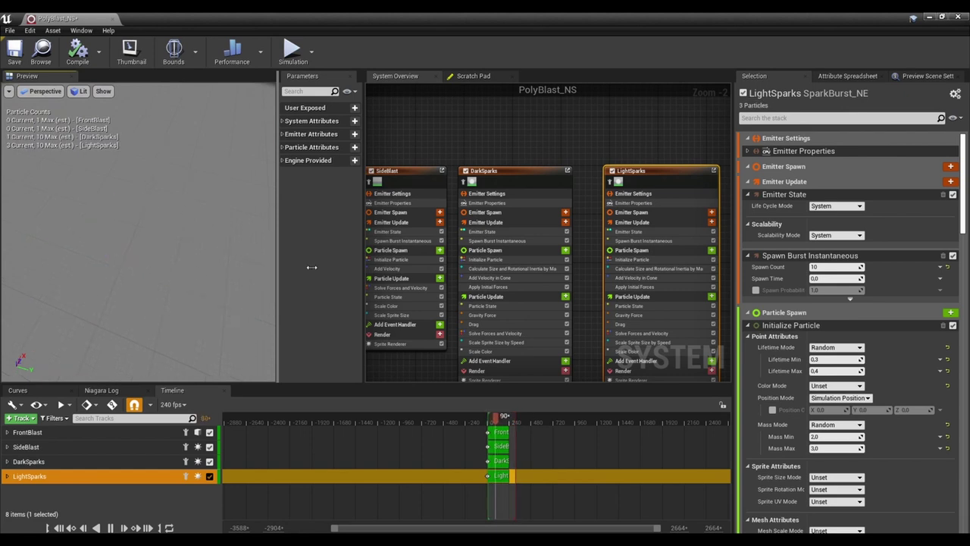
Disable the LightSparks emitter so that DarkSparks can be tuned separately.
right_drag(621, 140, 624, 103)
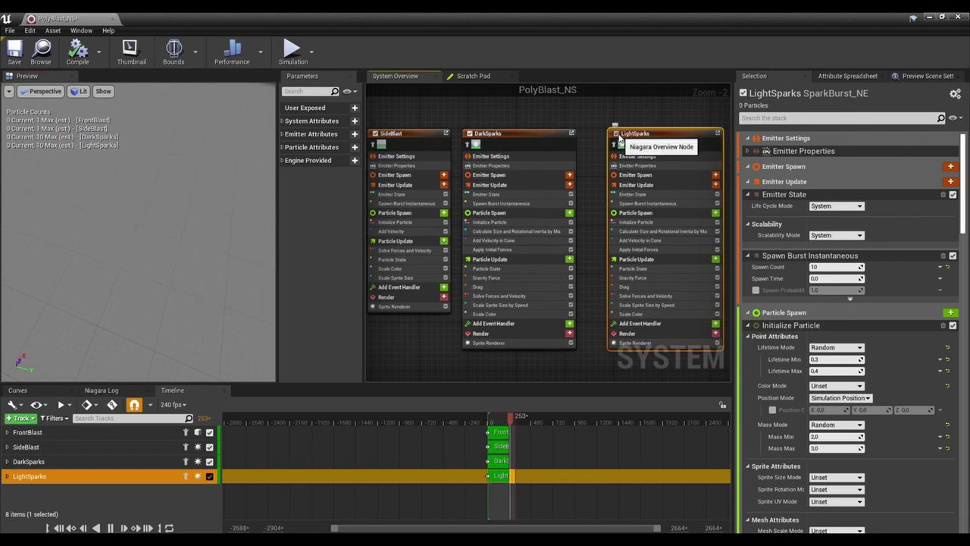
click(617, 134)
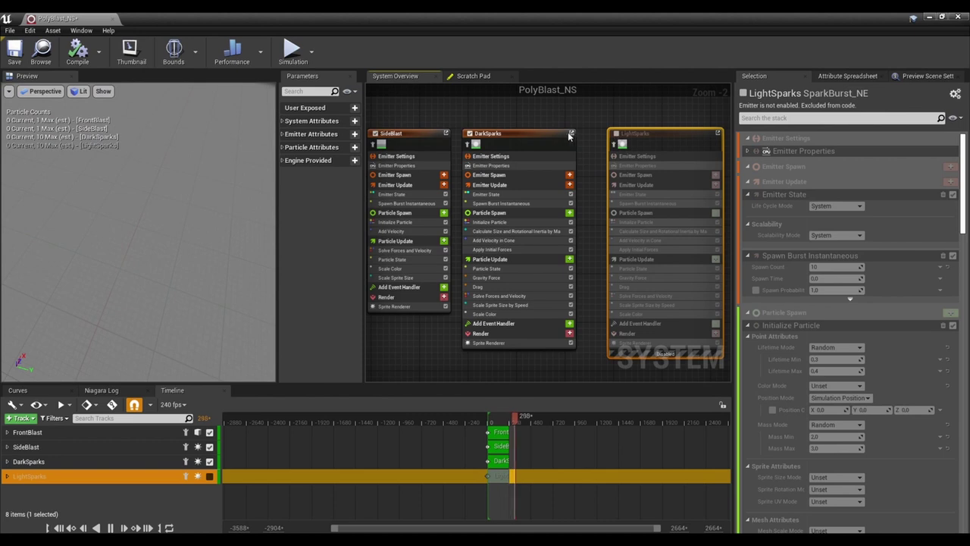
right_drag(569, 137, 600, 132)
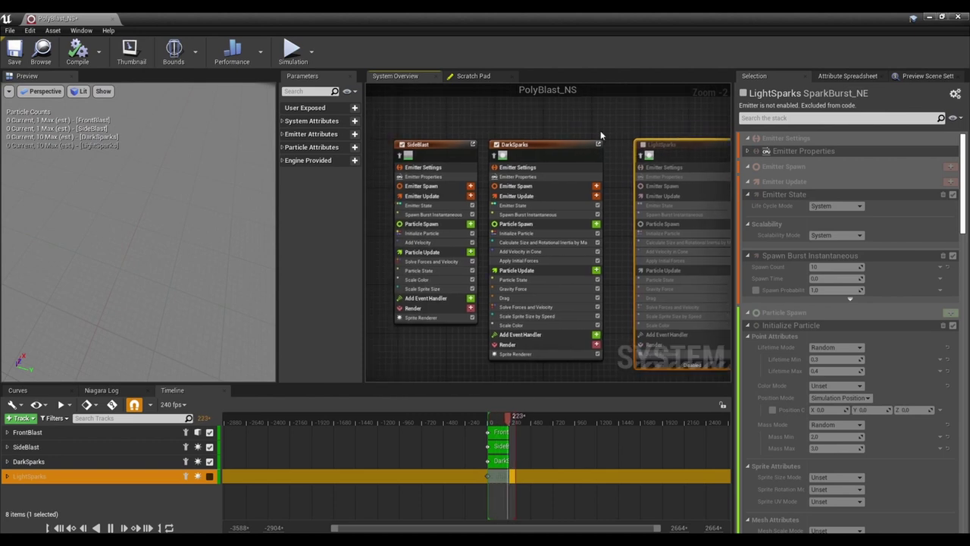
Set the Spawn Count of DarkSparks' Spawn Burst Instantaneous module to 7.
click(559, 149)
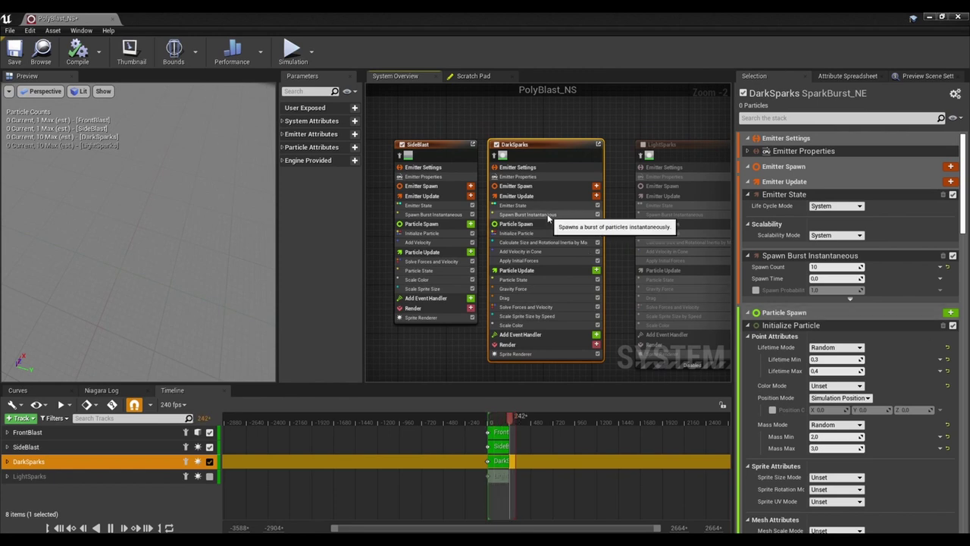
click(547, 215)
click(834, 150)
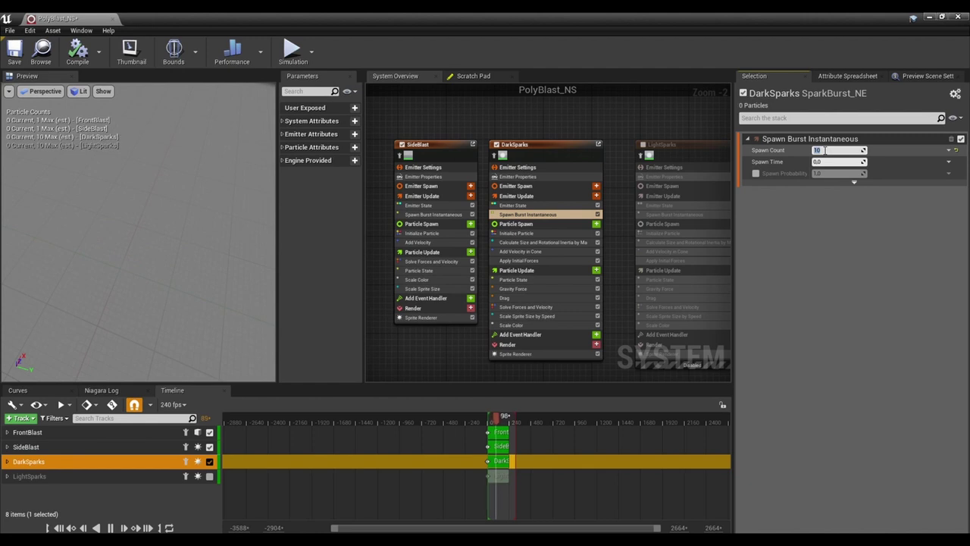
text(7)
key(Return)
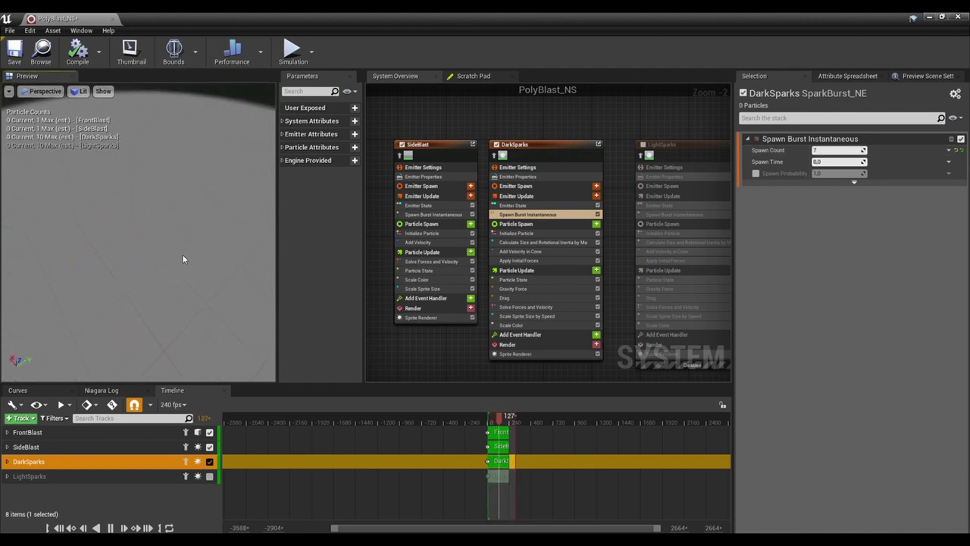
Assign the M_Polyspark_Inst material from the PolygunBlast Materials folder to DarkSparks' Sprite Renderer, and maximize the Niagara editor again.
click(550, 354)
click(914, 173)
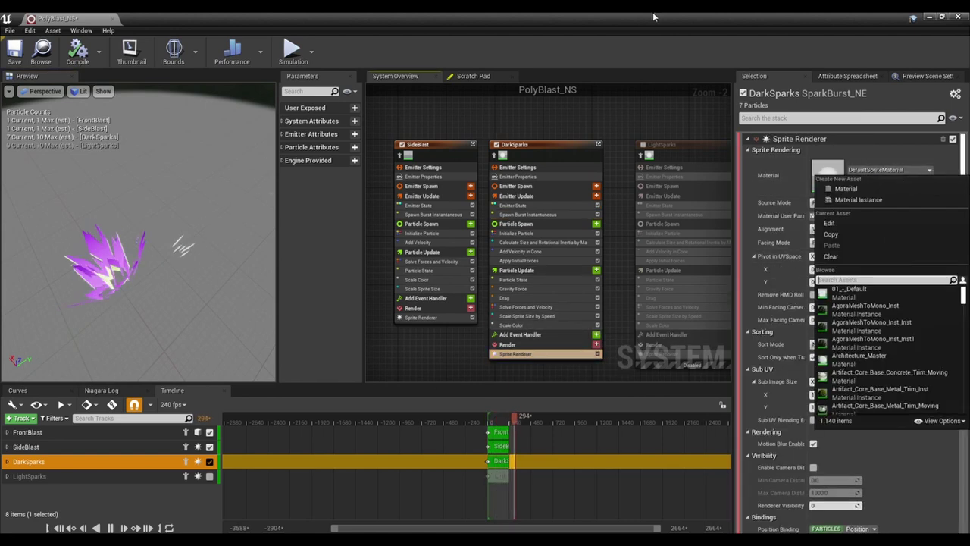
drag(654, 17, 558, 53)
click(74, 481)
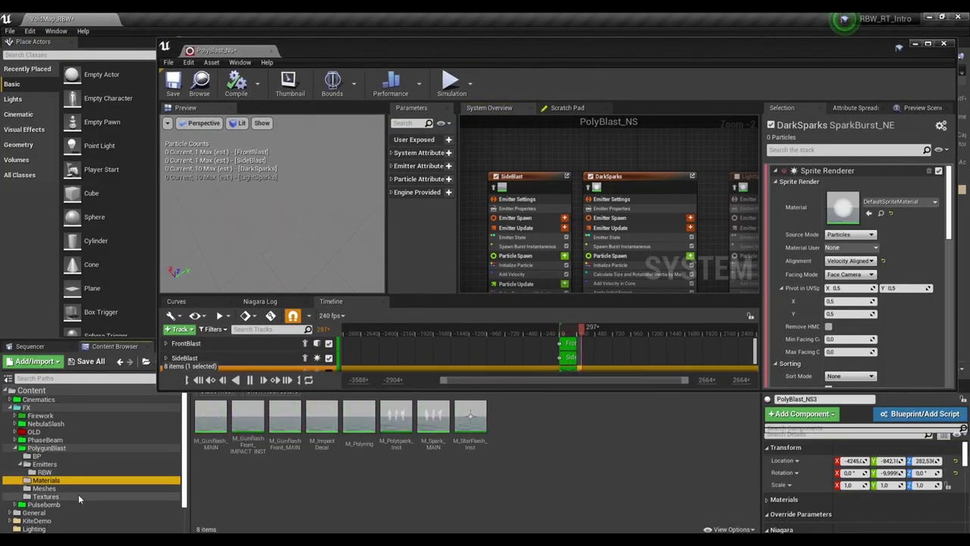
click(385, 463)
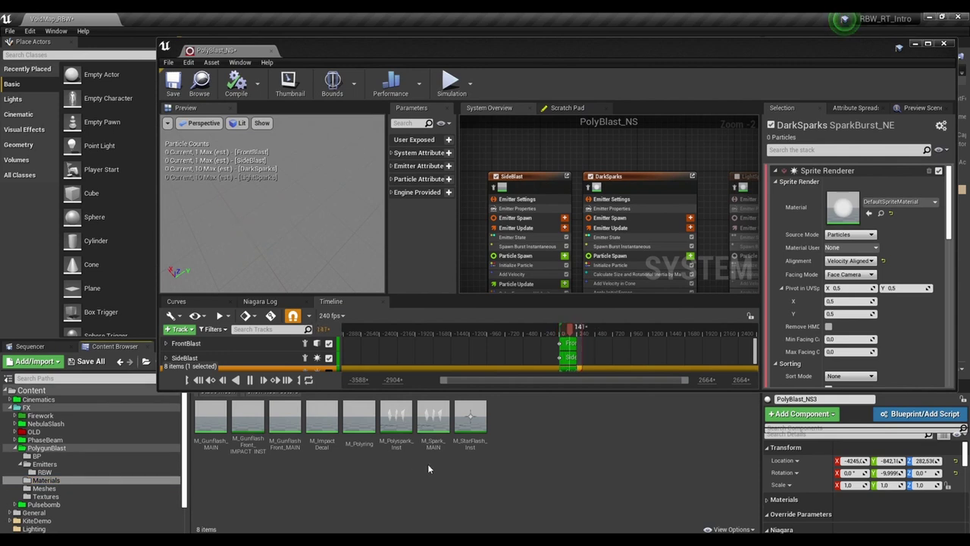
click(399, 446)
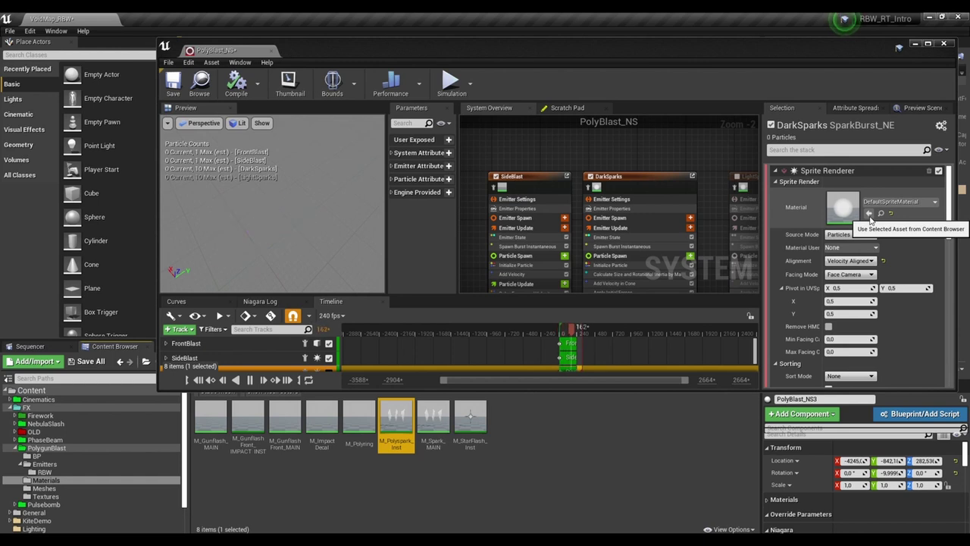
click(870, 214)
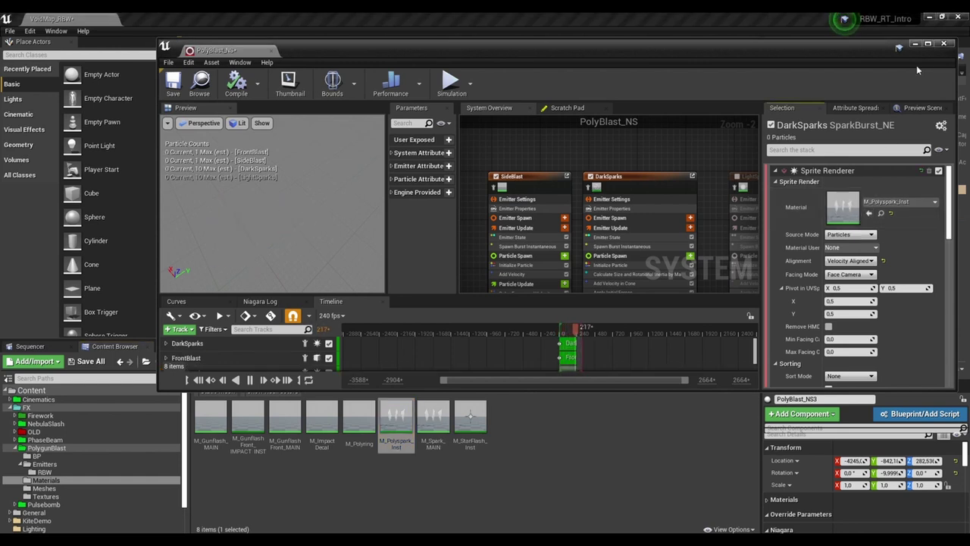
click(928, 43)
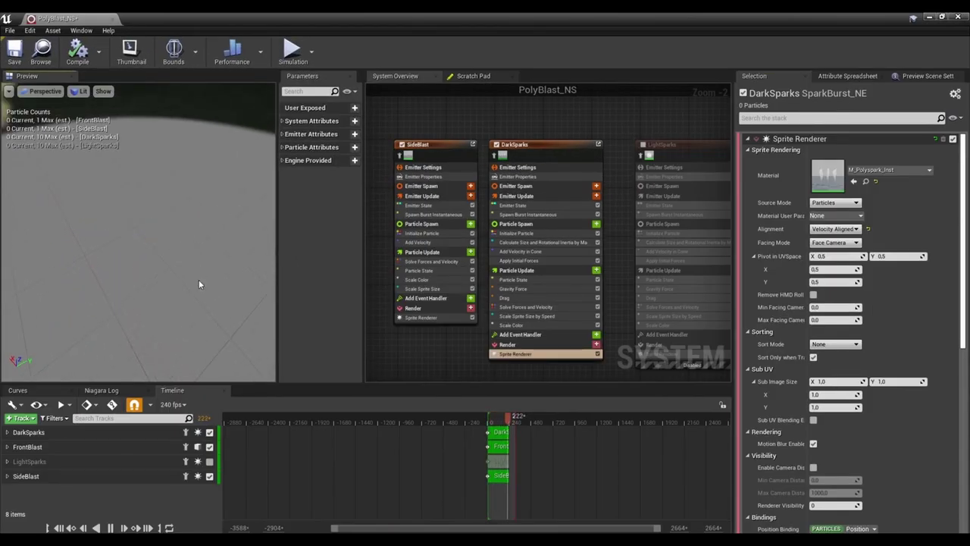
Set the Height proportion in DarkSparks' Calculate Size and Rotational Inertia by Mass module to 3.
click(546, 241)
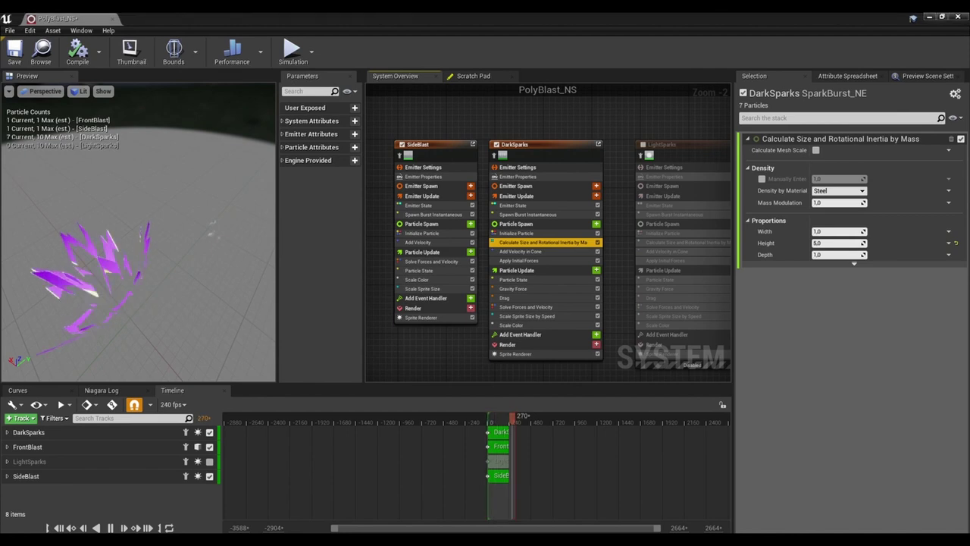
click(842, 243)
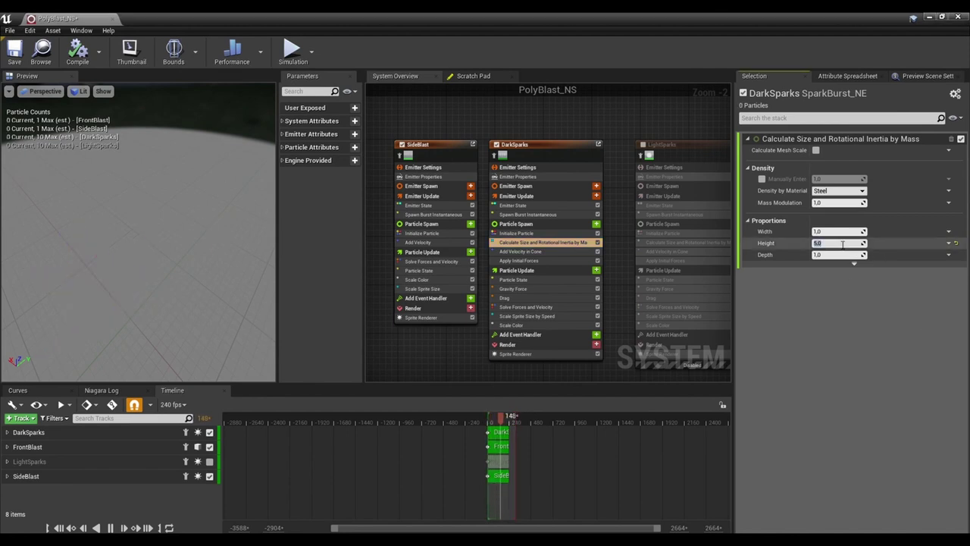
key(Return)
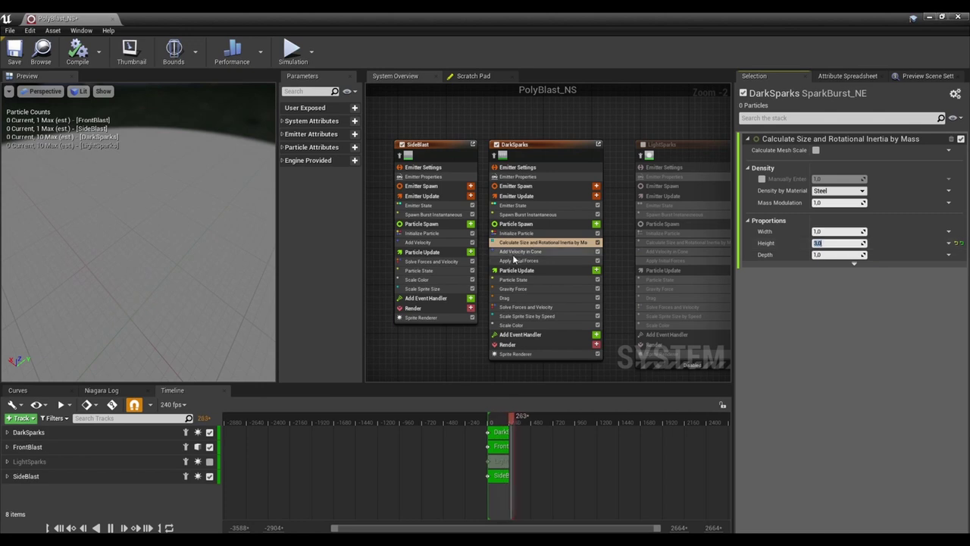
click(534, 243)
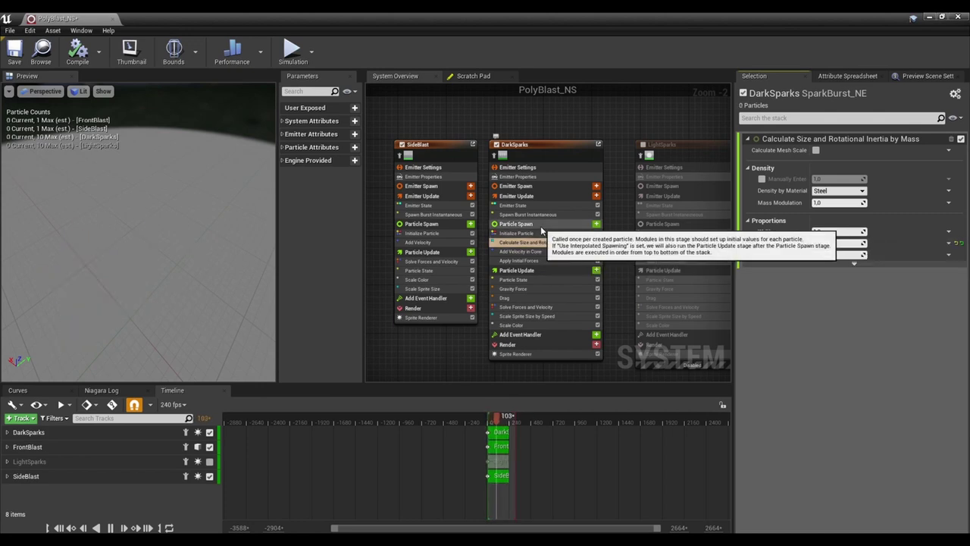
Set DarkSparks' Lifetime Min to 0.15 and Lifetime Max to 0.25 in the Initialize Particle module.
right_drag(621, 312, 627, 311)
click(569, 223)
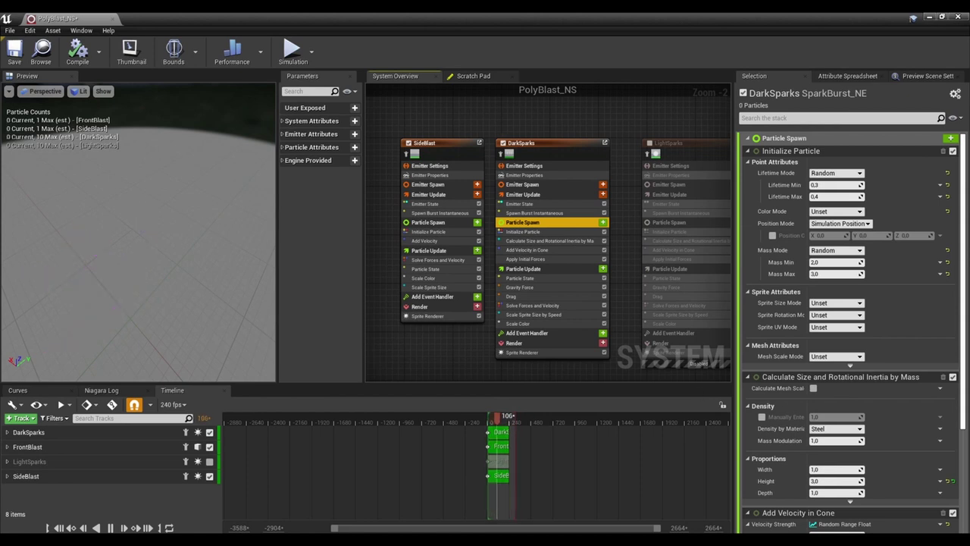
click(837, 185)
text(0)
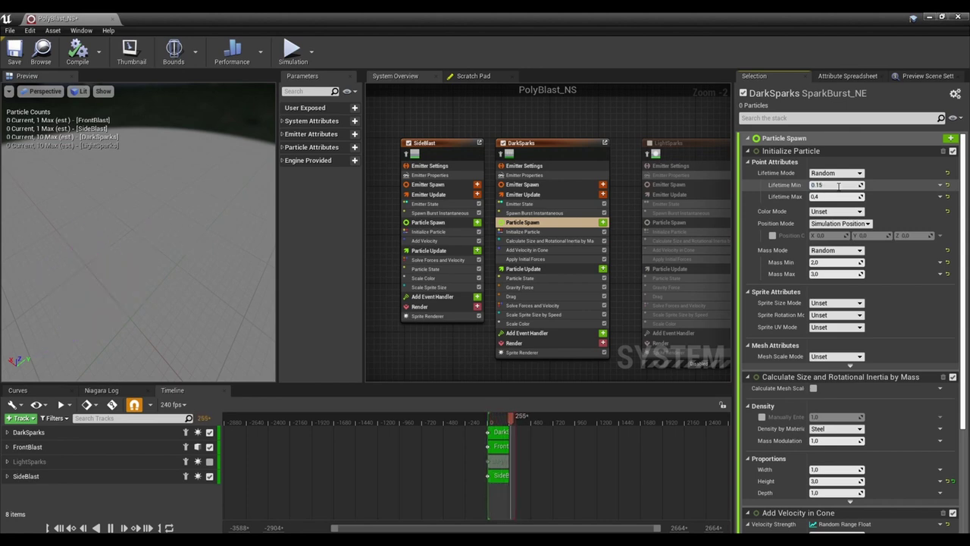
key(Return)
text(0.25)
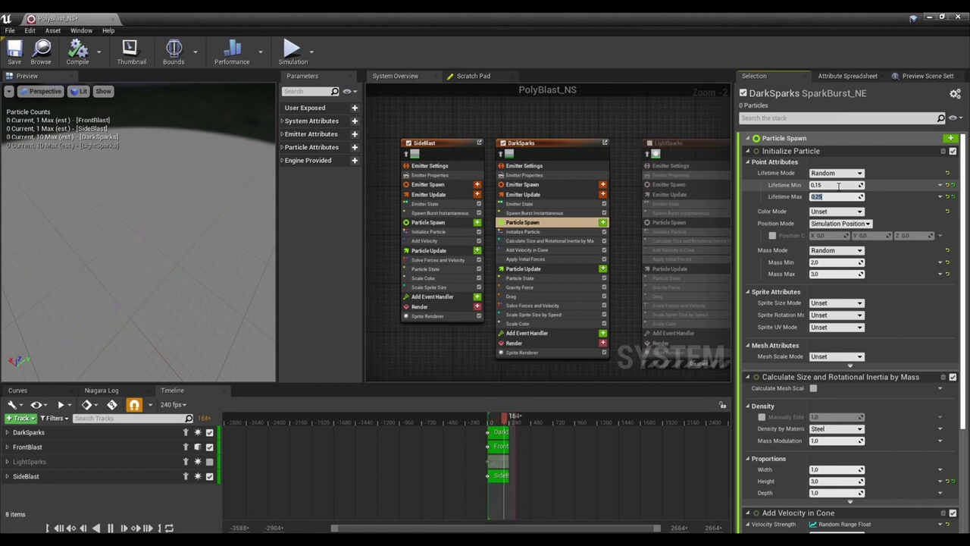
Set DarkSparks' Mass Min to 5 and Mass Max to 7 in the Initialize Particle module.
click(830, 262)
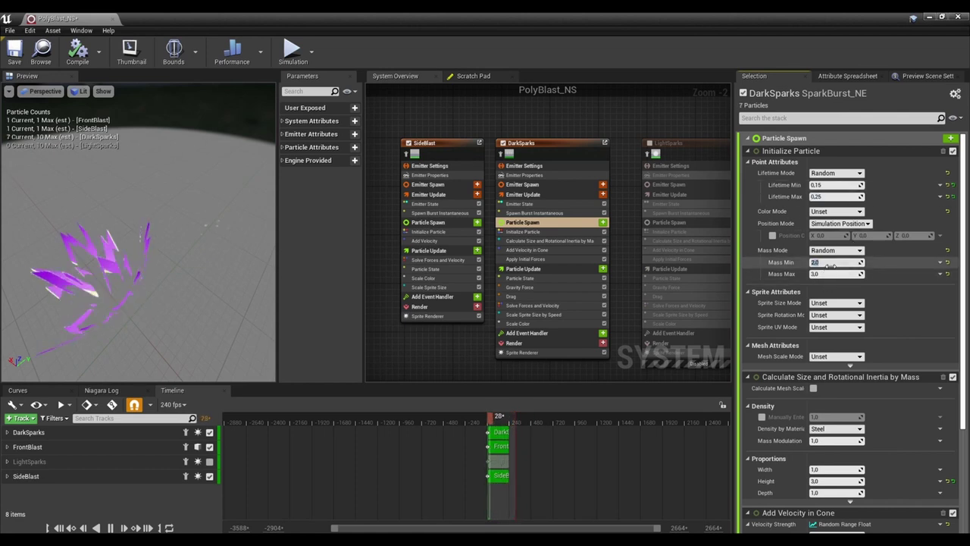
text(5)
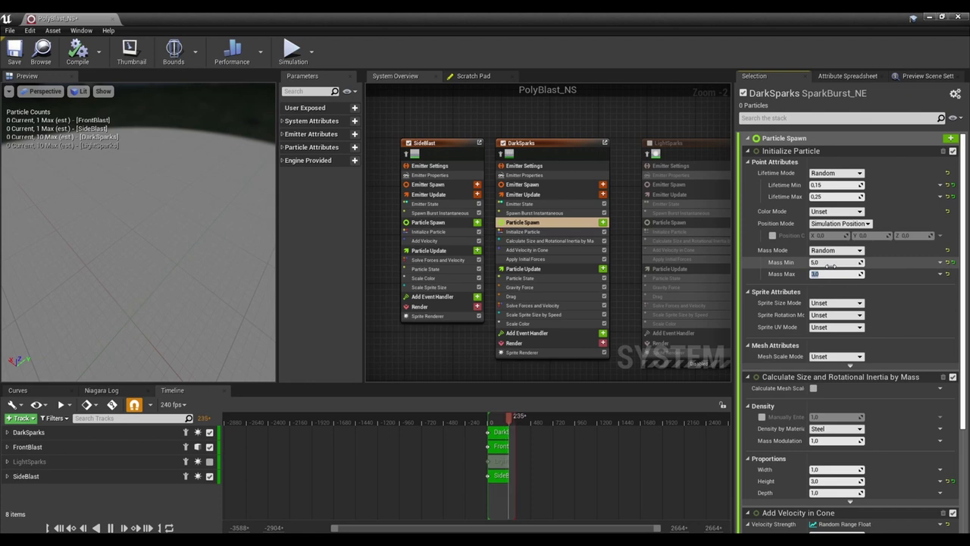
text(7)
key(Return)
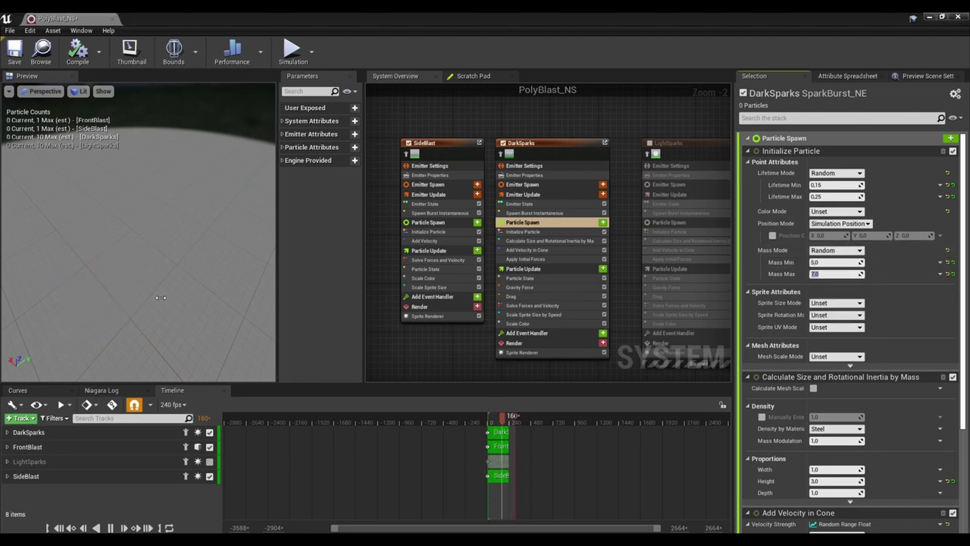
Point the Cone Axis of DarkSparks' Add Velocity in Cone module along X, with X 1 and Y 0.
drag(160, 298, 203, 294)
drag(140, 311, 128, 338)
middle_drag(128, 338, 165, 280)
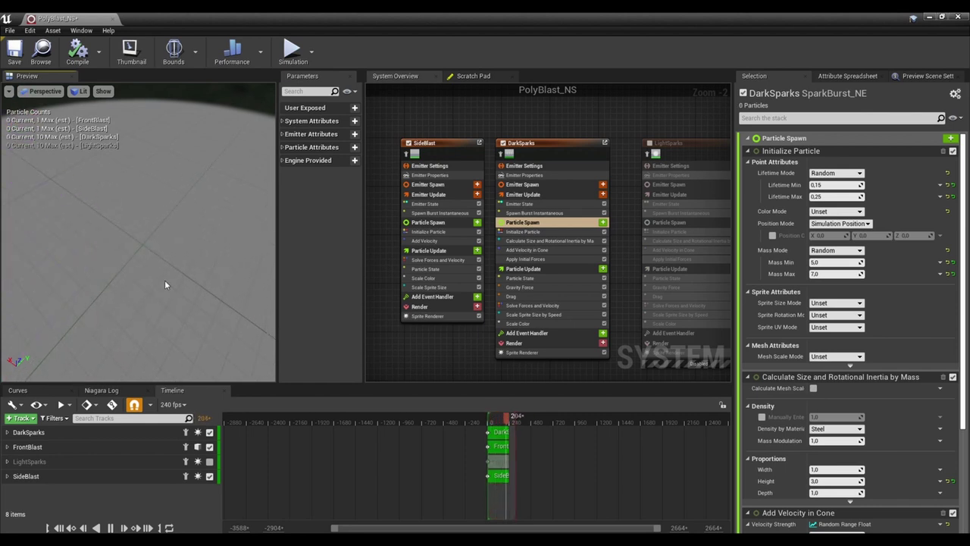
drag(165, 280, 158, 286)
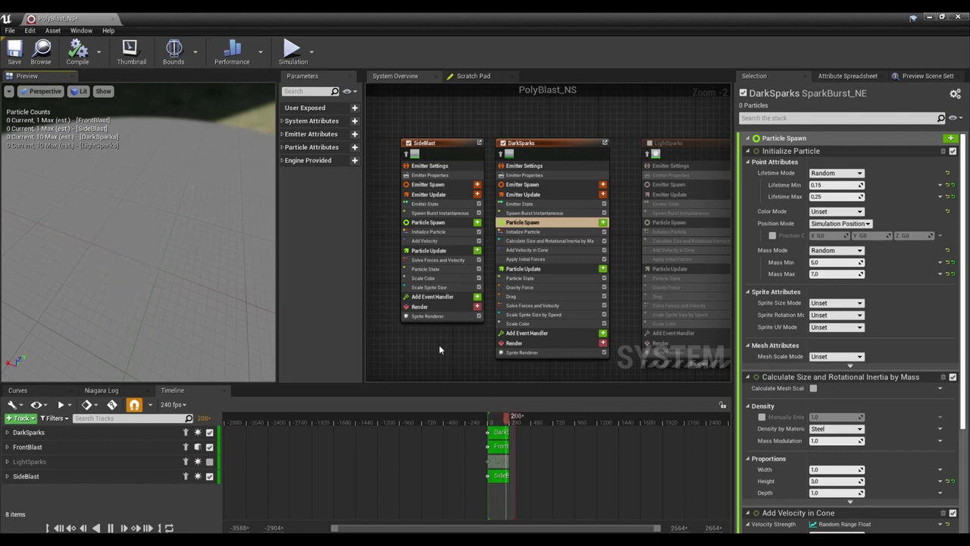
click(548, 250)
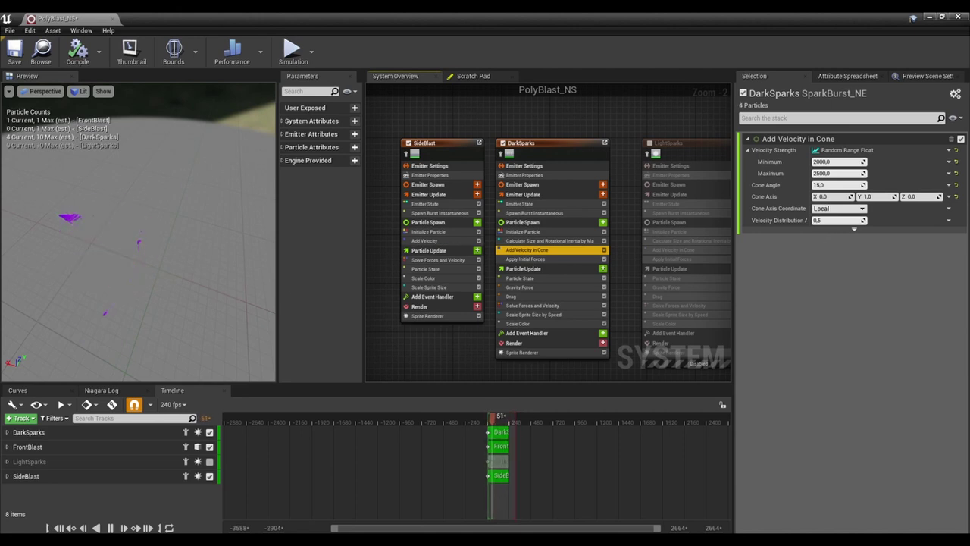
click(830, 221)
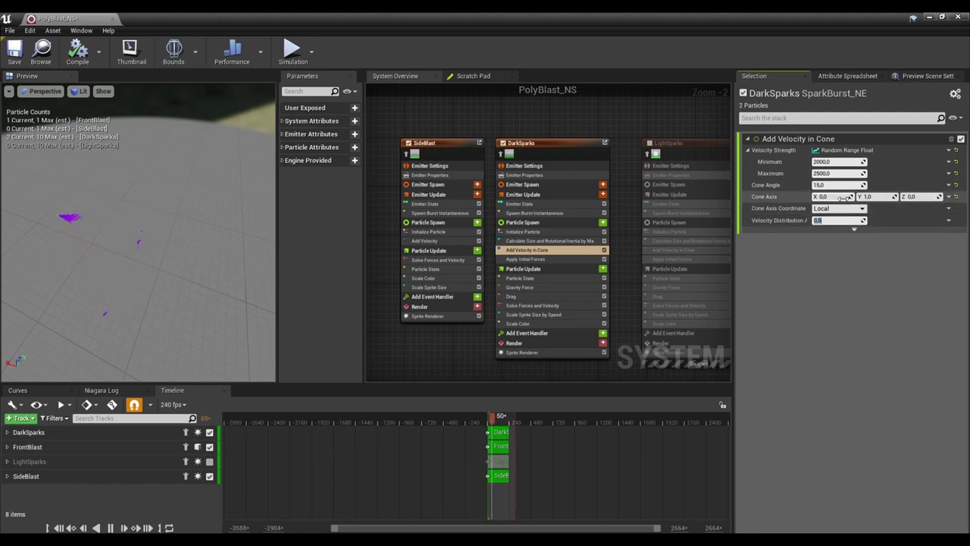
click(840, 197)
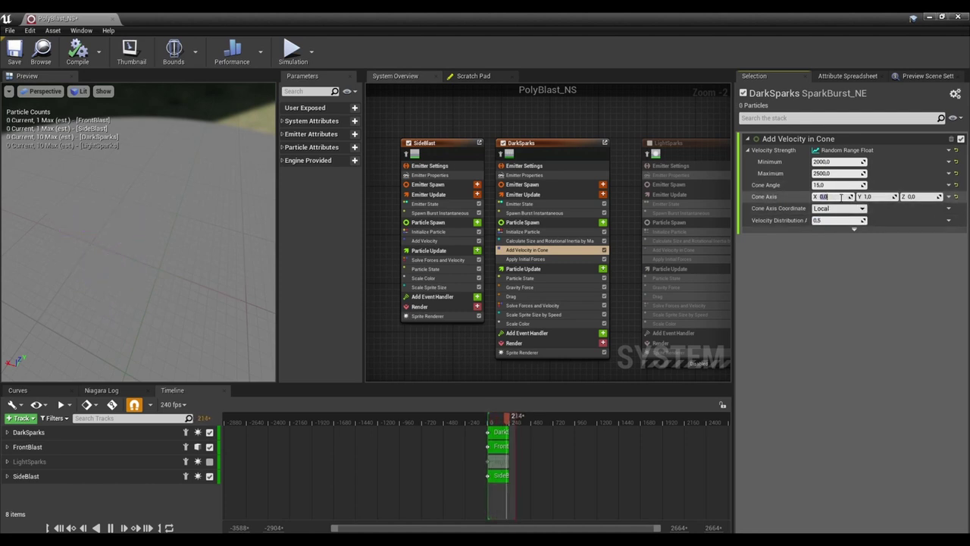
text(1)
key(Tab)
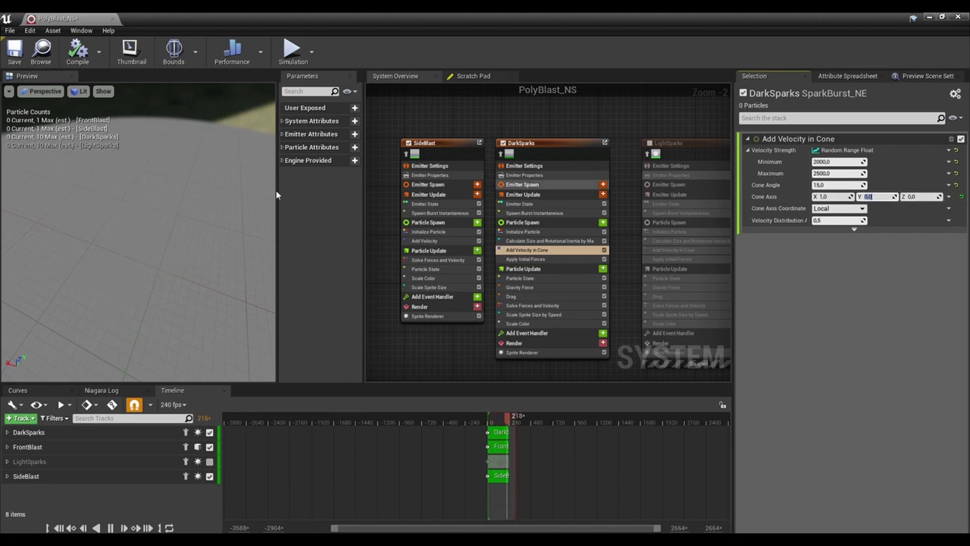
Set the Cone Angle to 90 and the velocity distribution along the cone axis to 0.2 in DarkSparks' Add Velocity in Cone module.
mouse_move(146, 239)
mouse_down()
mouse_move(154, 212)
mouse_move(135, 248)
mouse_move(147, 258)
mouse_up()
scroll(133, 251, down, 3)
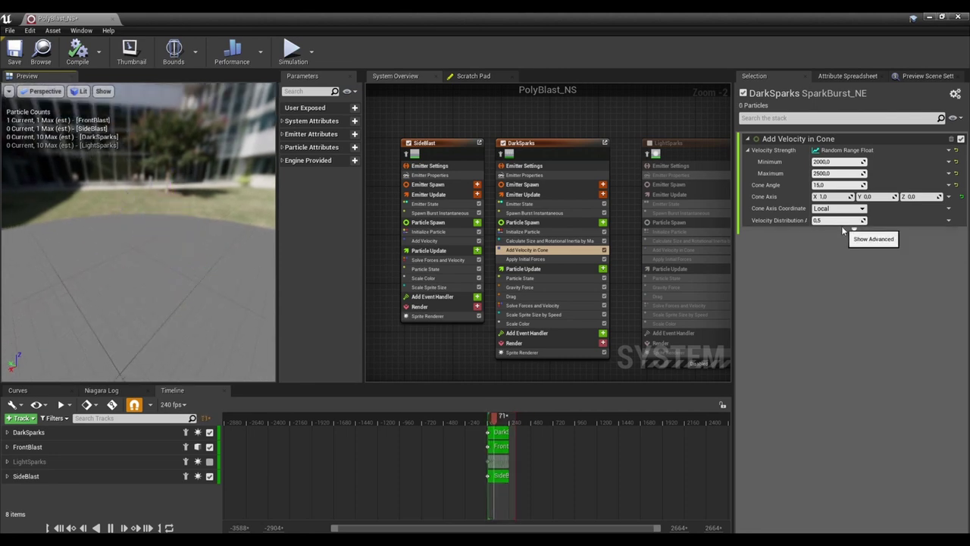
click(840, 186)
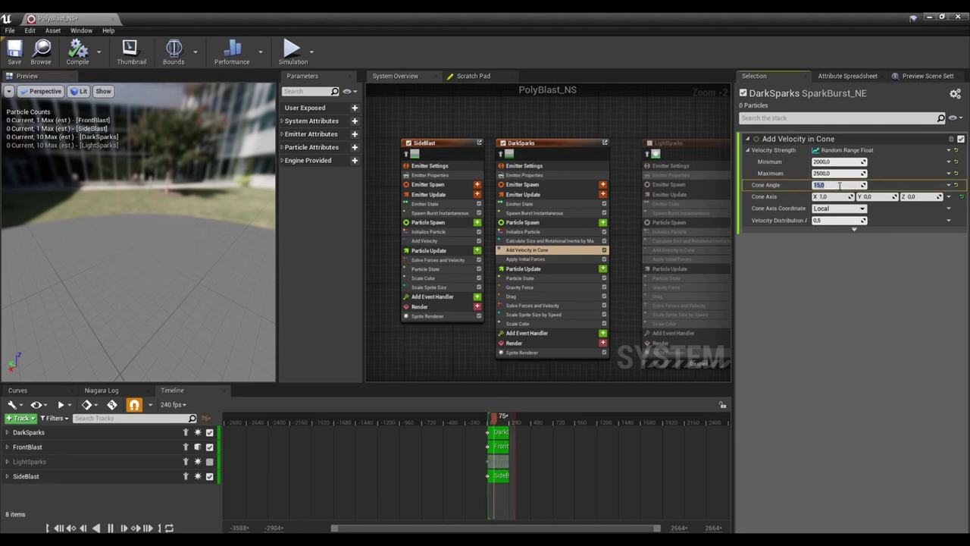
key(Return)
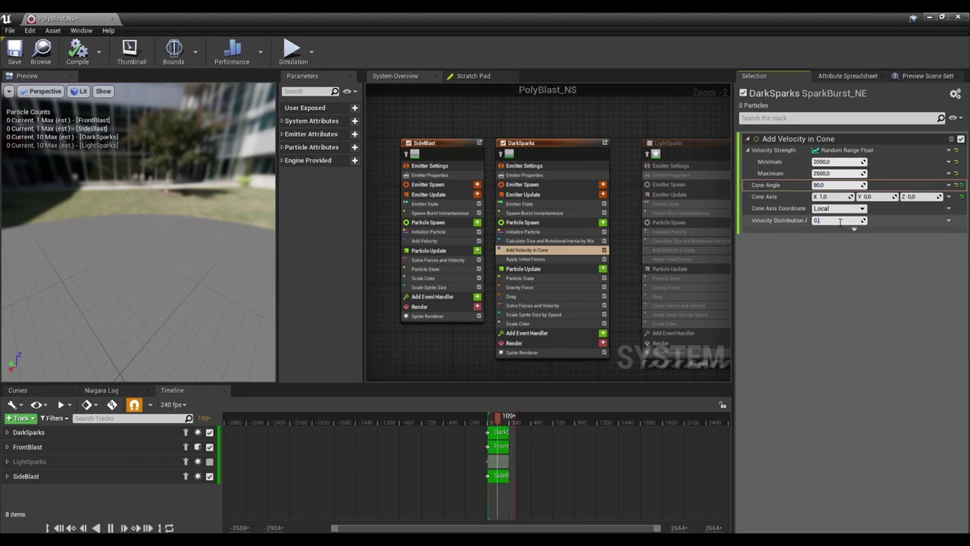
key(Return)
drag(810, 206, 831, 205)
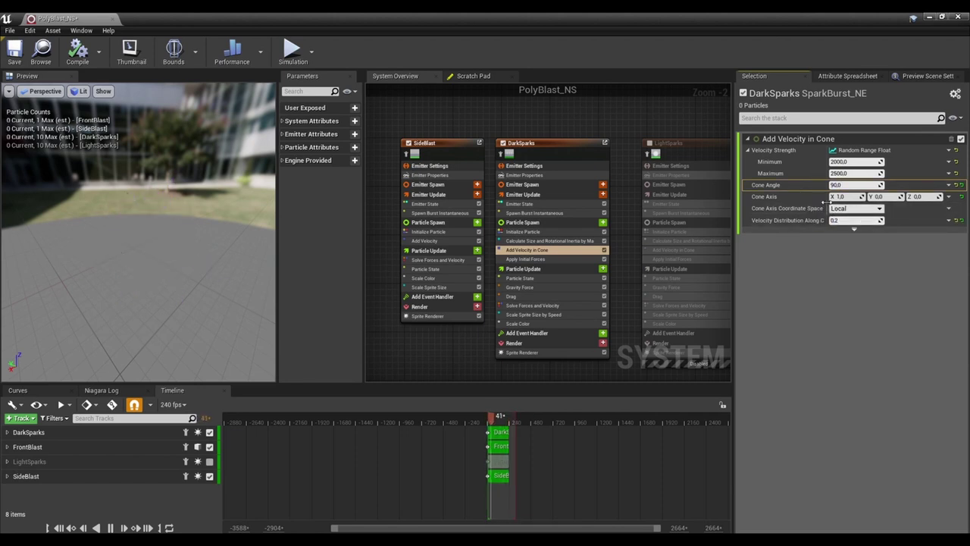
click(850, 221)
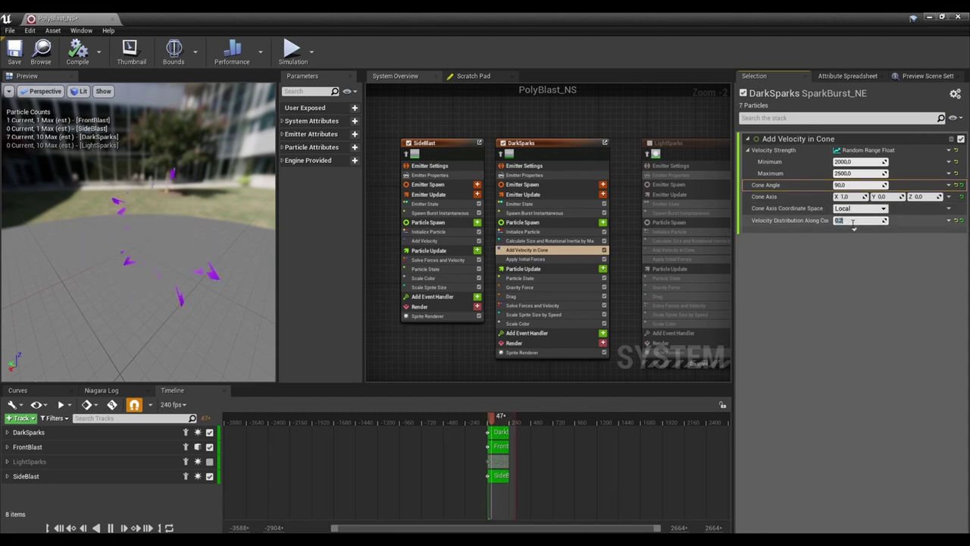
Add a Sub UVAnimation module to DarkSparks' Particle Spawn group and set its SubUV Animation Mode to Random.
mouse_move(202, 263)
mouse_down()
mouse_move(265, 263)
mouse_move(220, 263)
mouse_up()
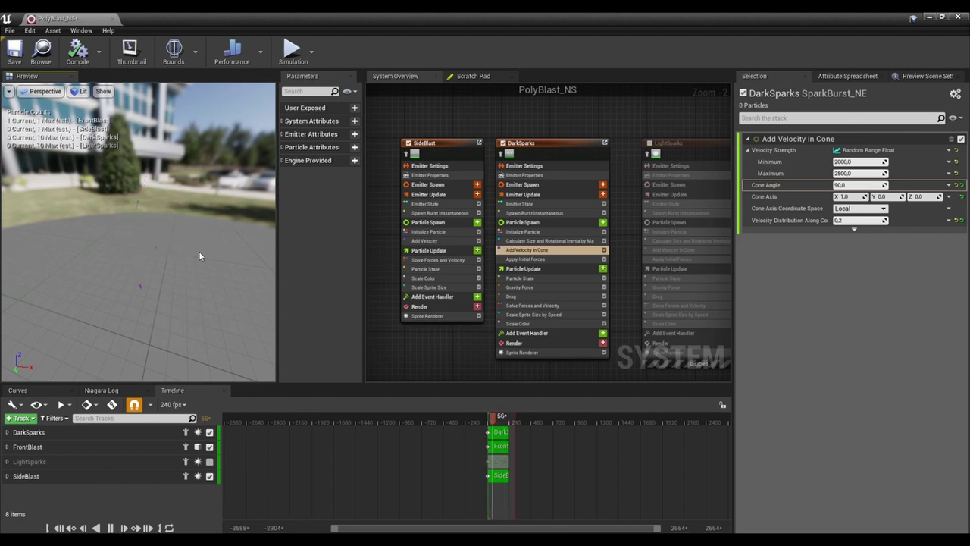
mouse_move(199, 251)
mouse_down()
mouse_move(190, 250)
mouse_move(202, 245)
mouse_up()
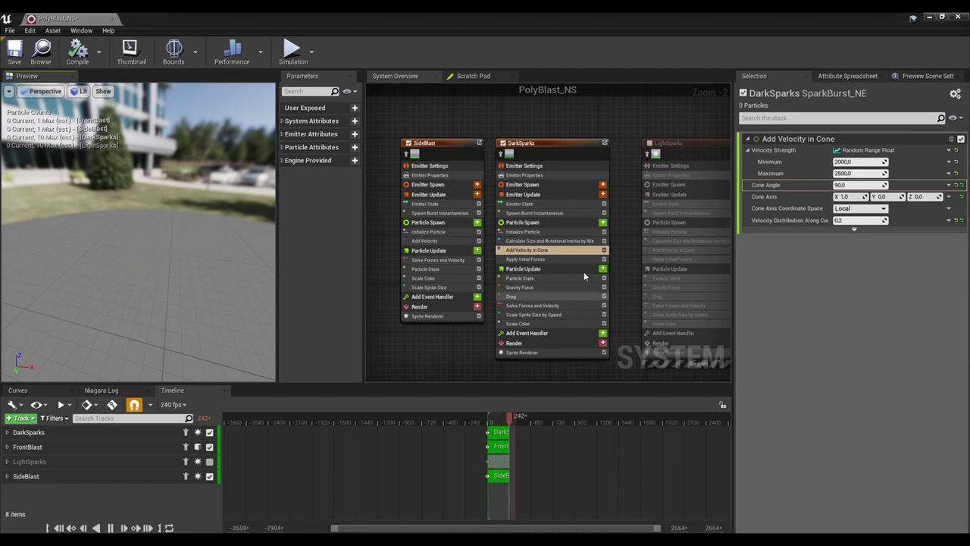
click(604, 223)
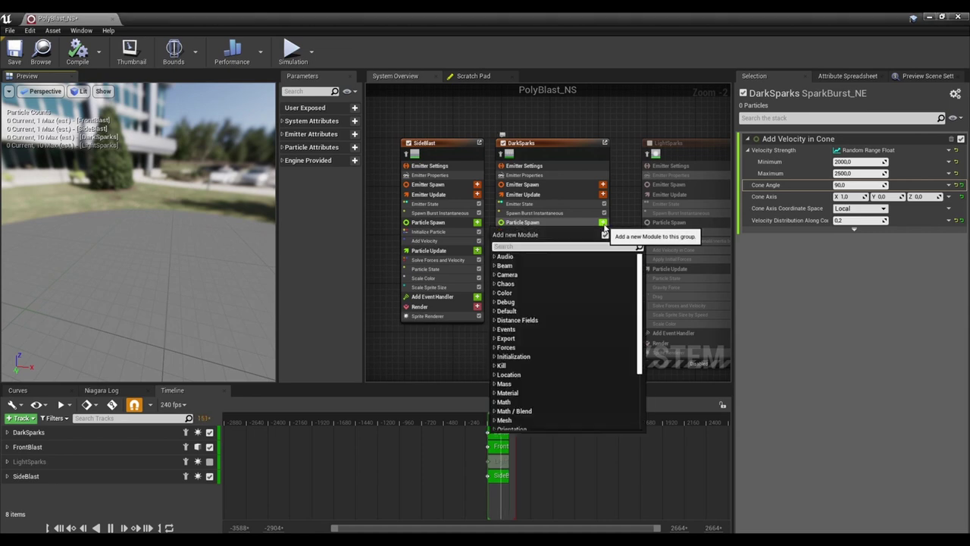
text(sub)
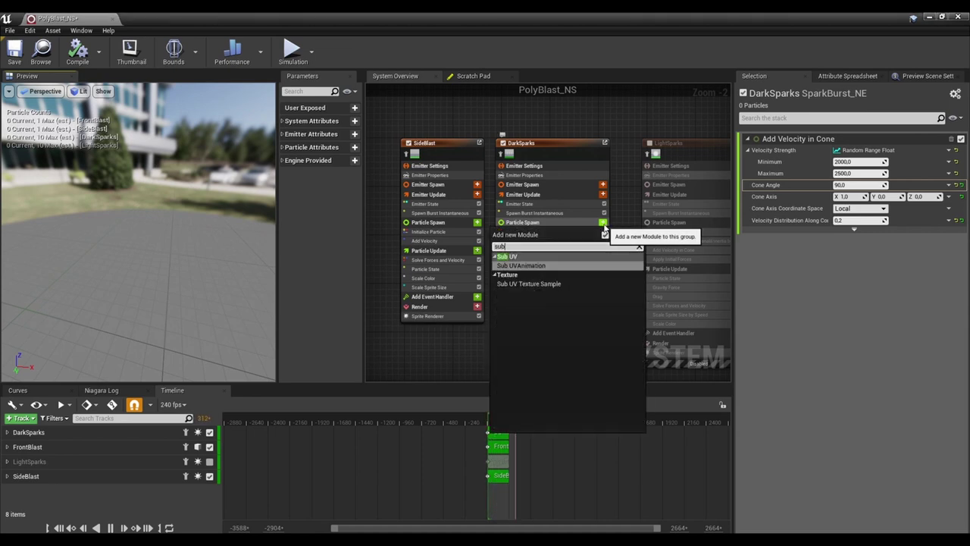
key(Return)
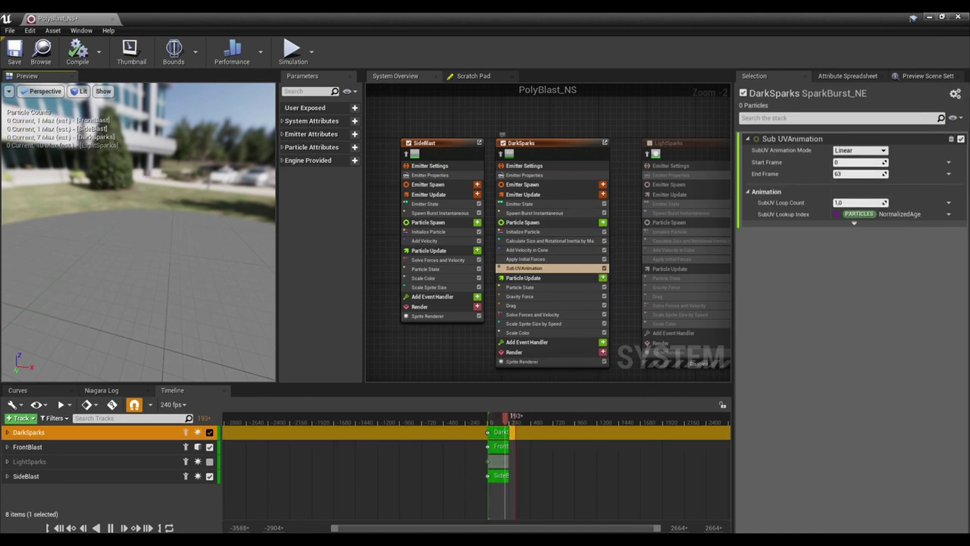
click(858, 150)
click(855, 166)
Set the End Frame of DarkSparks' Sub UVAnimation module to 2, keeping Start Frame 0 and Random mode.
click(949, 175)
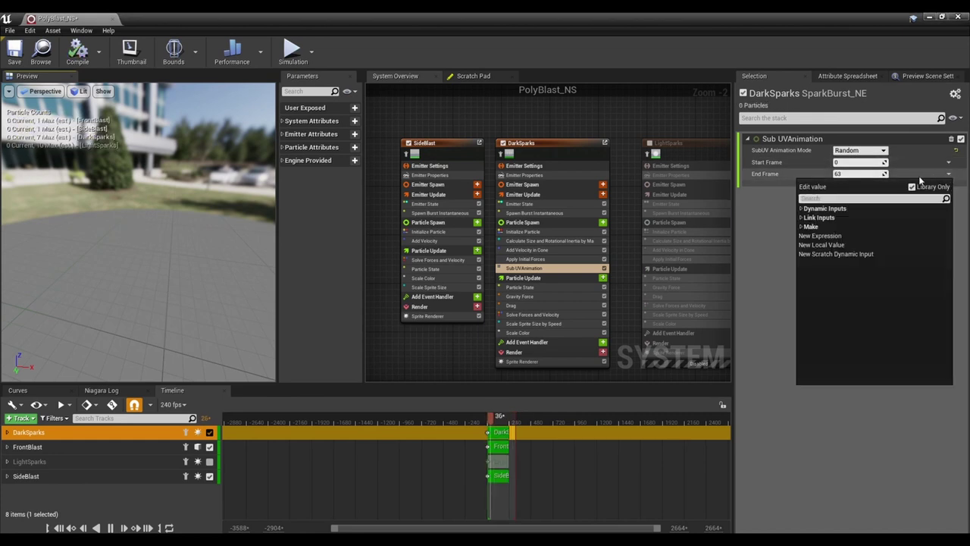
click(949, 163)
click(950, 165)
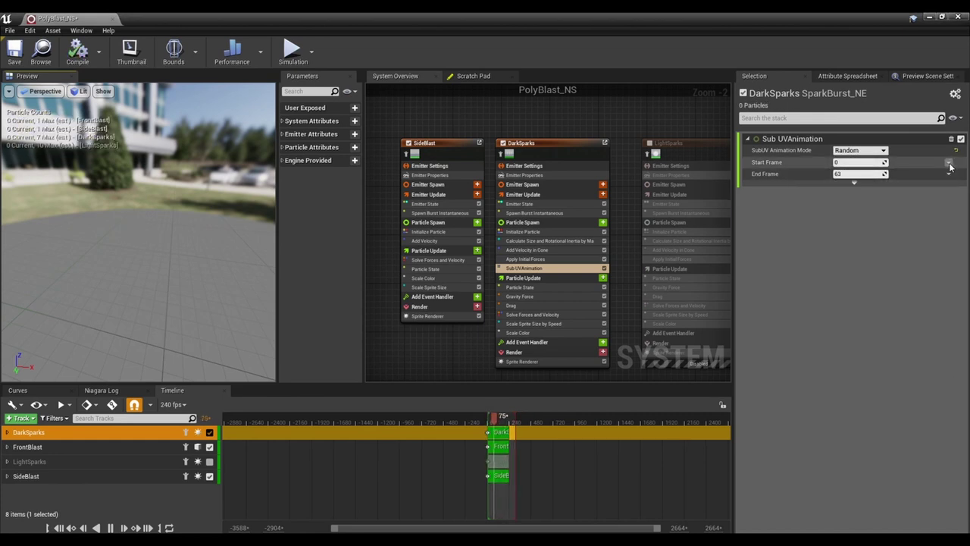
click(860, 162)
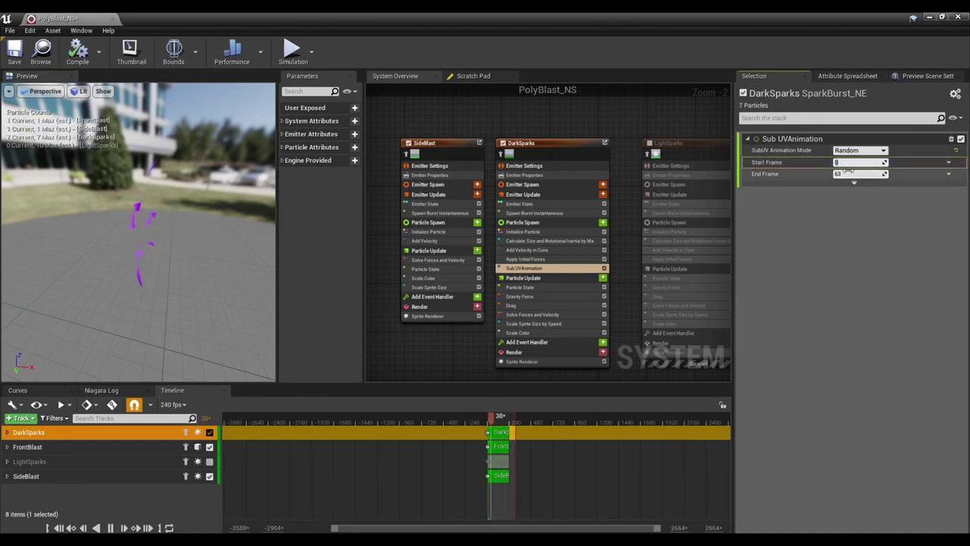
key(Tab)
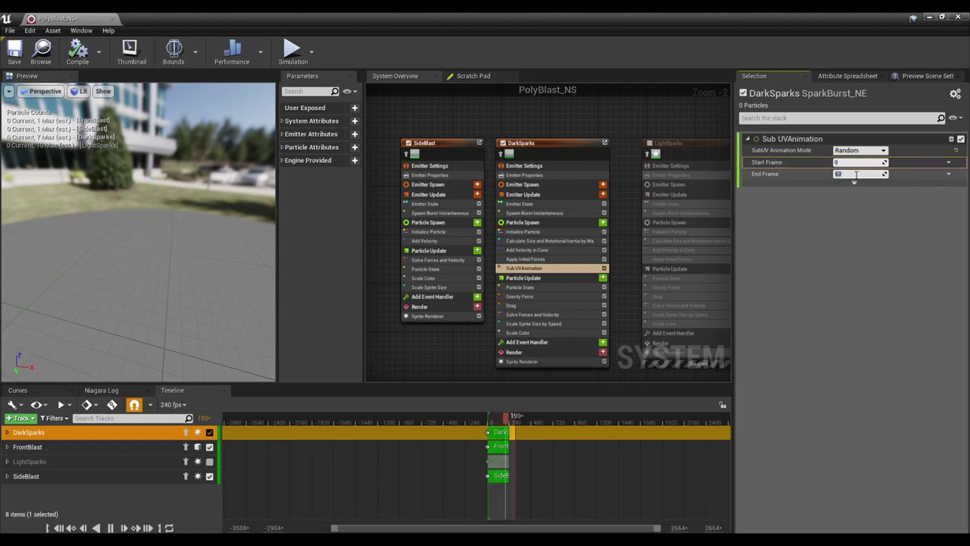
text(2)
key(Return)
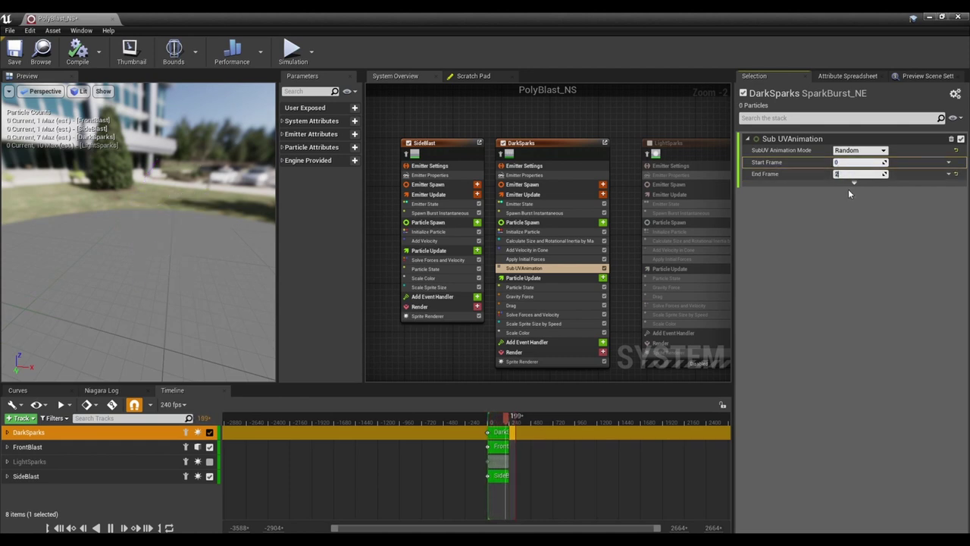
click(868, 151)
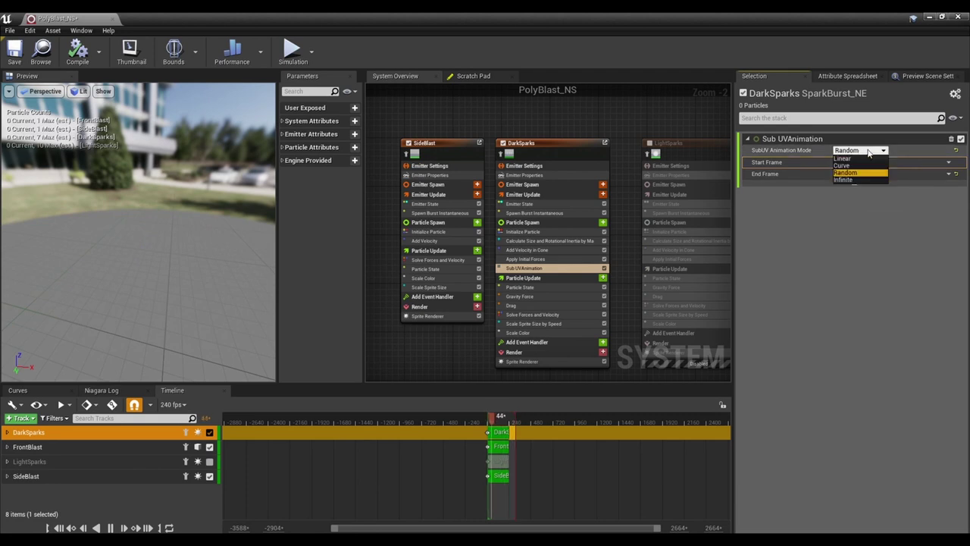
click(845, 173)
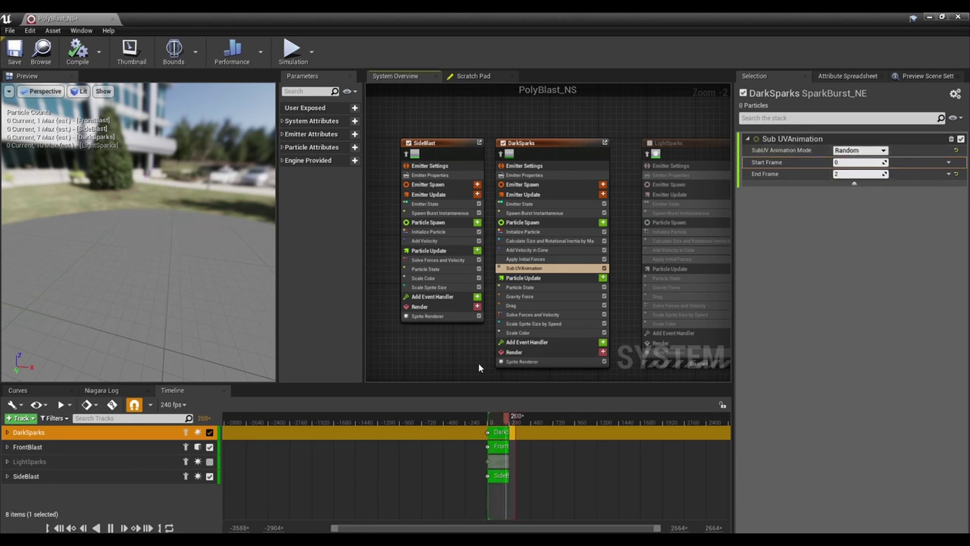
Set the Sub Image Size X to 3 in DarkSparks' Sprite Renderer.
right_drag(448, 354, 438, 350)
scroll(221, 267, up, 3)
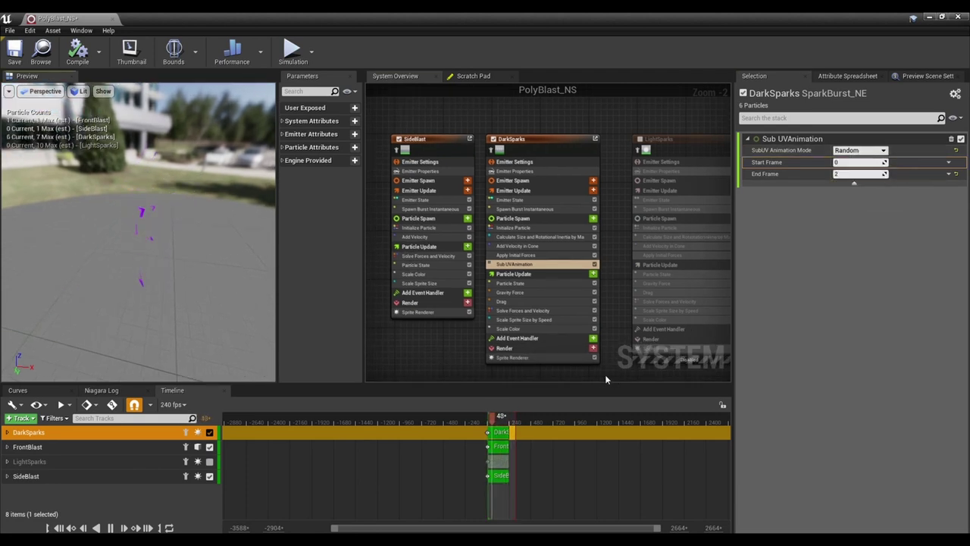
right_drag(551, 374, 528, 357)
click(519, 340)
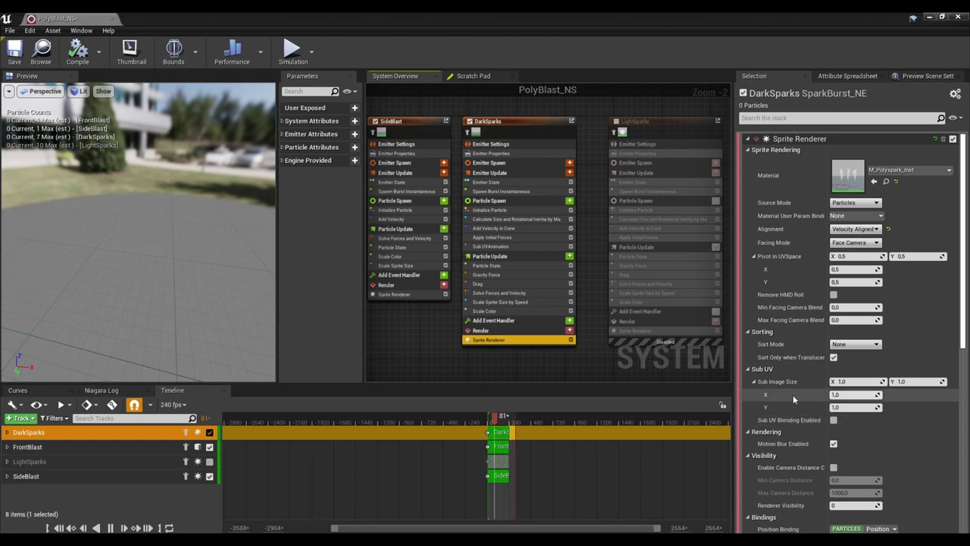
click(853, 395)
text(3)
key(Return)
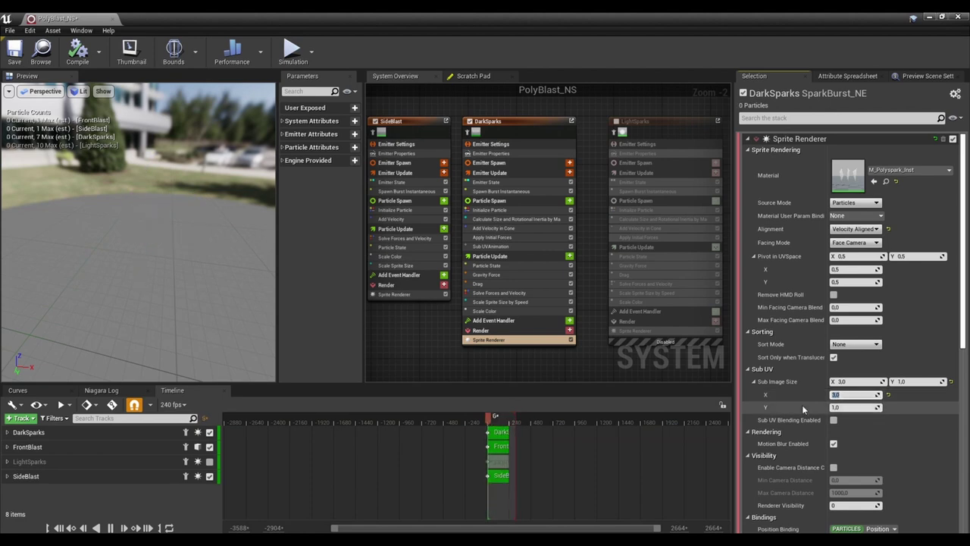
Set the Lifetime Max to 0.3 in DarkSparks' Initialize Particle module and check the burst in the preview.
right_drag(180, 248, 180, 280)
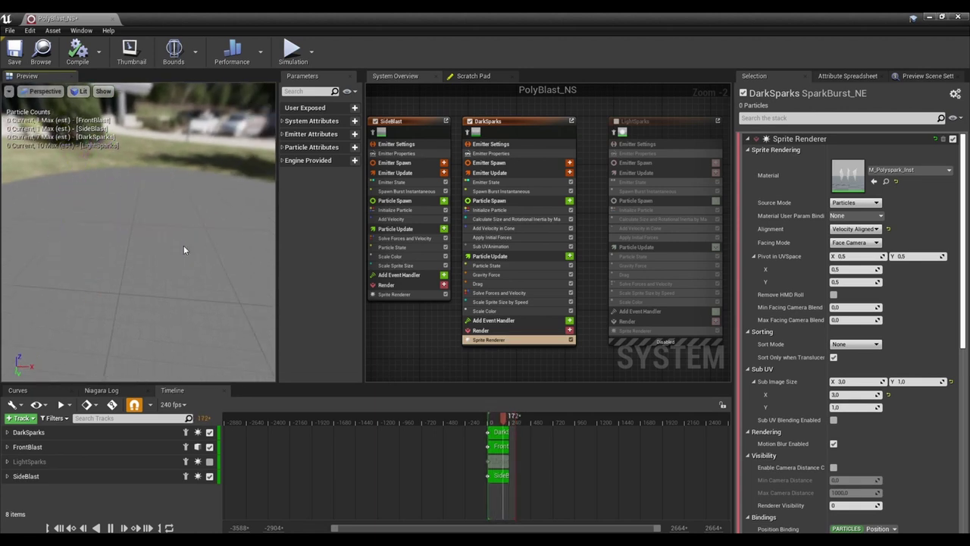
drag(184, 245, 199, 249)
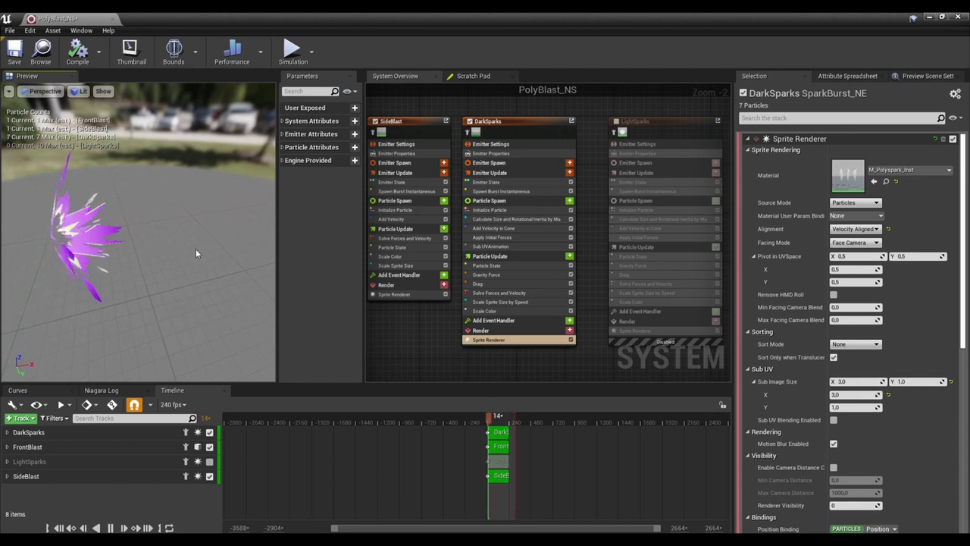
click(505, 201)
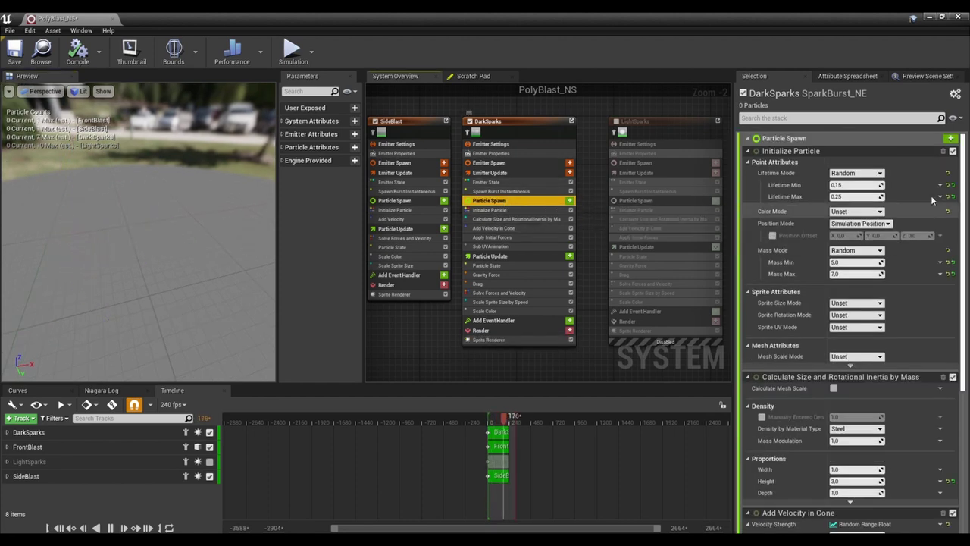
click(847, 196)
text(0.)
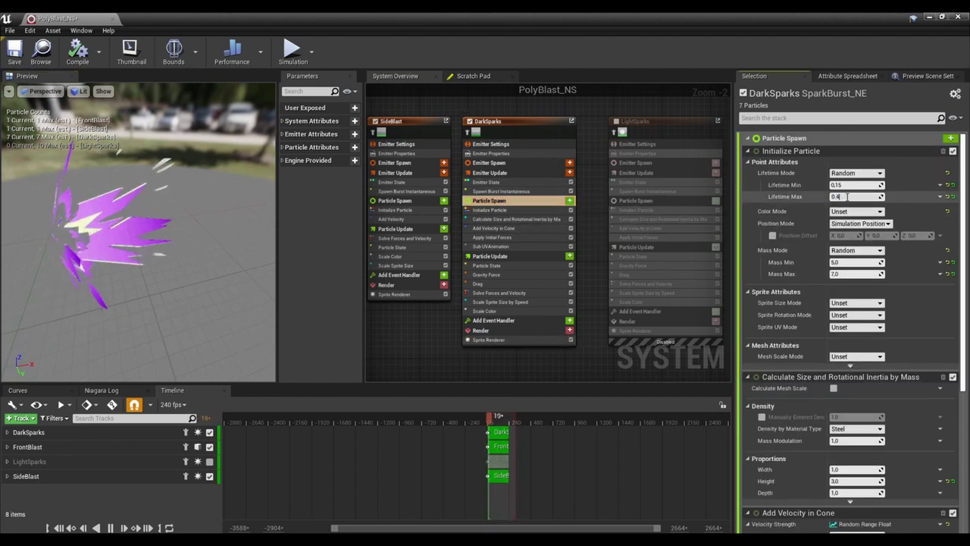
key(Return)
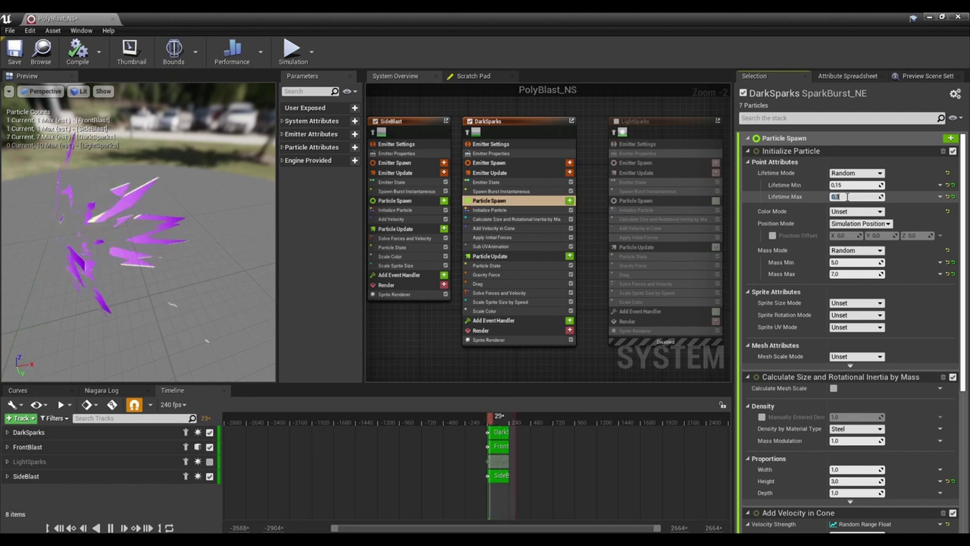
drag(125, 197, 189, 218)
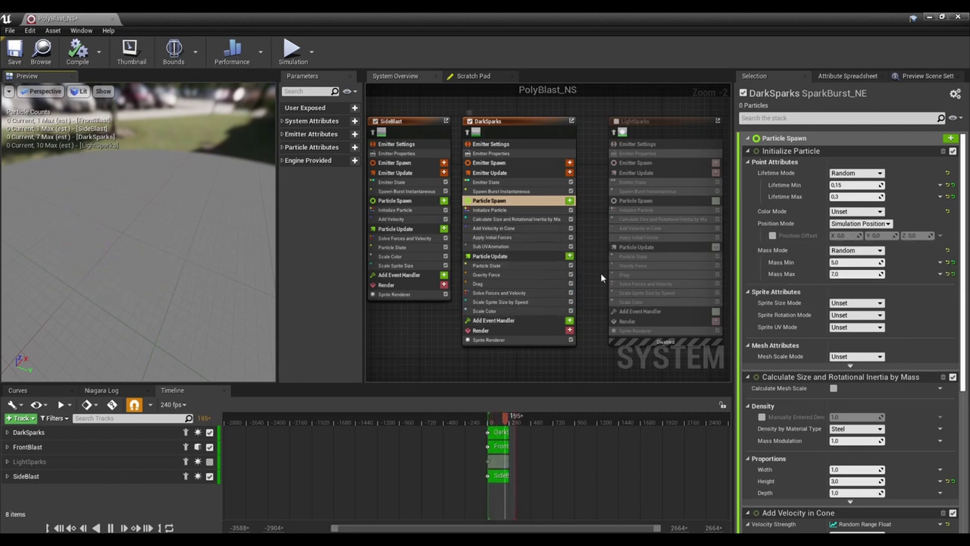
drag(151, 223, 158, 185)
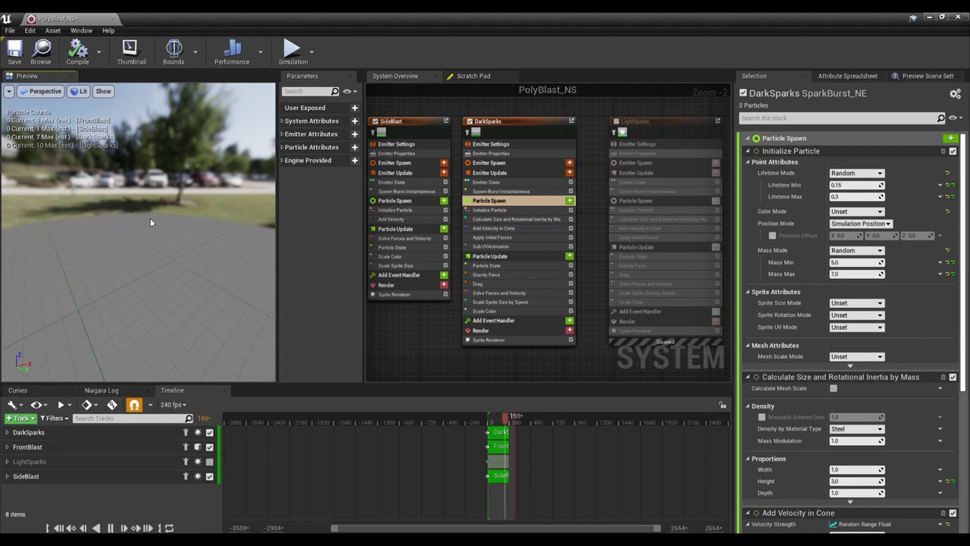
drag(150, 218, 174, 221)
Disable the Gravity Force module in DarkSparks' Particle Update group.
click(515, 228)
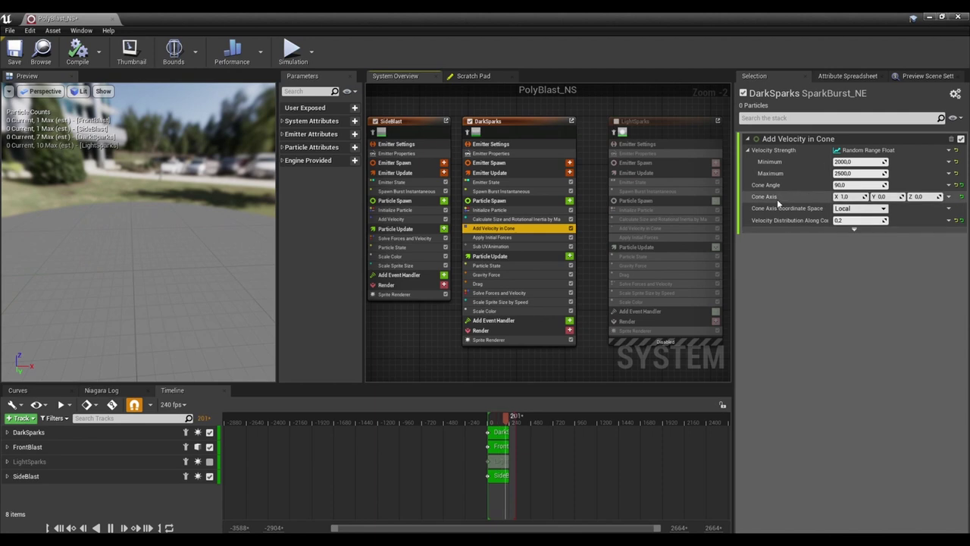
click(519, 258)
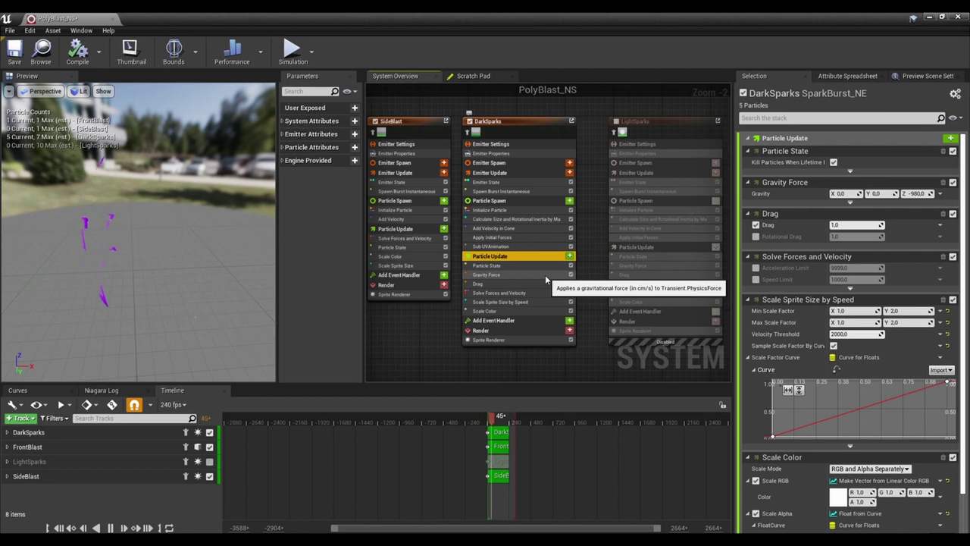
click(540, 275)
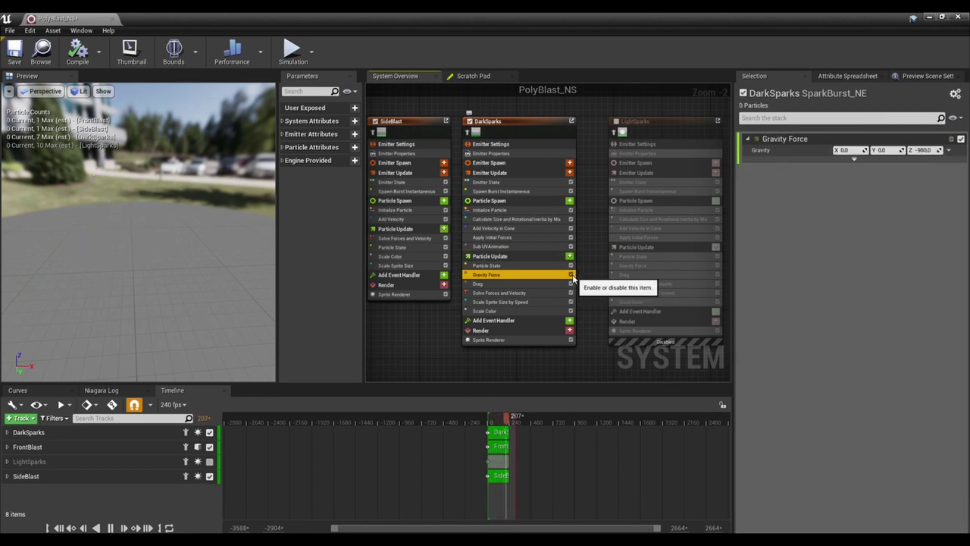
click(572, 277)
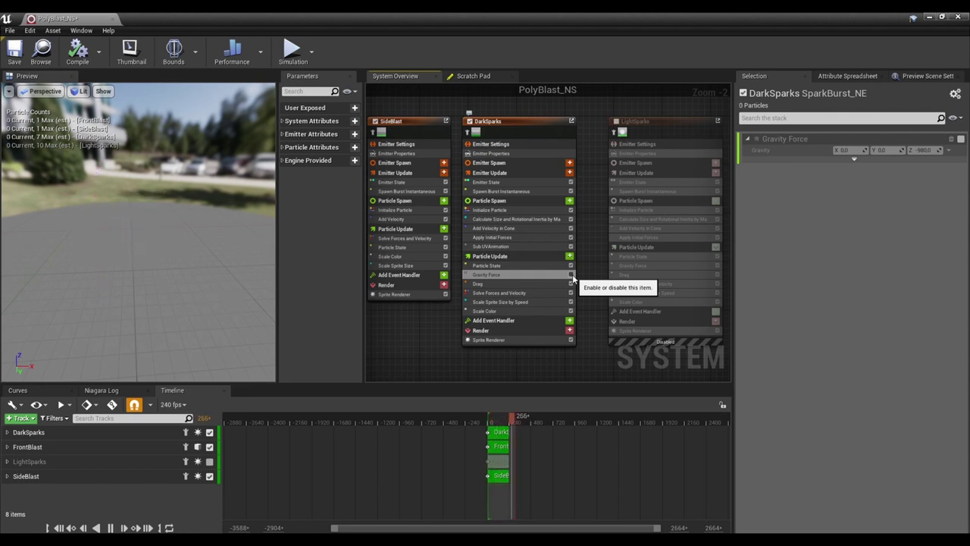
click(572, 275)
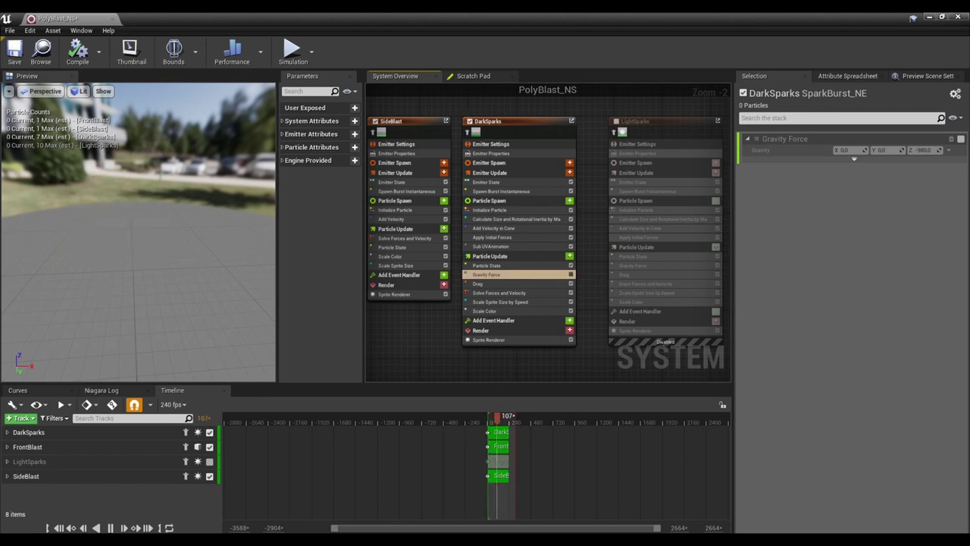
Try Drag values of 2, 4 and 10 in DarkSparks' Drag module and settle on 7.
click(500, 283)
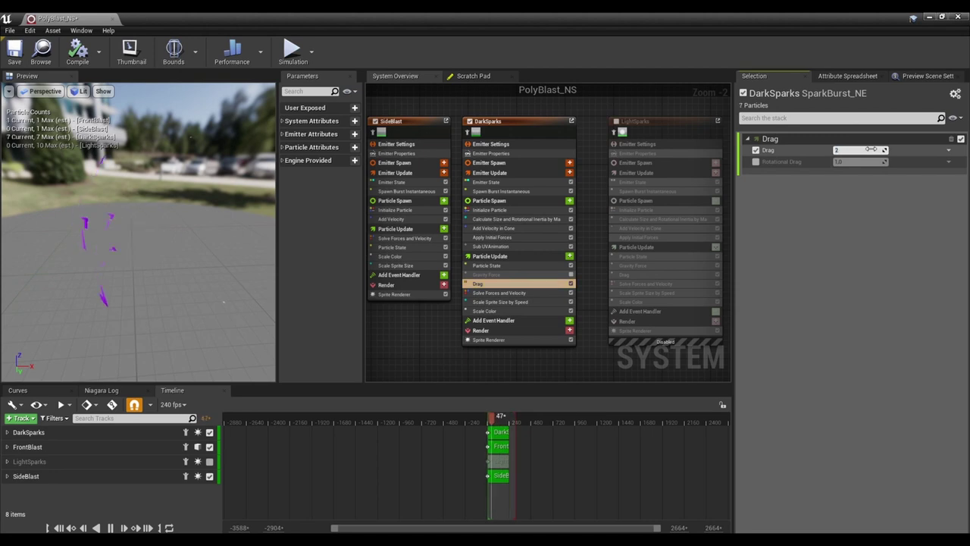
key(Return)
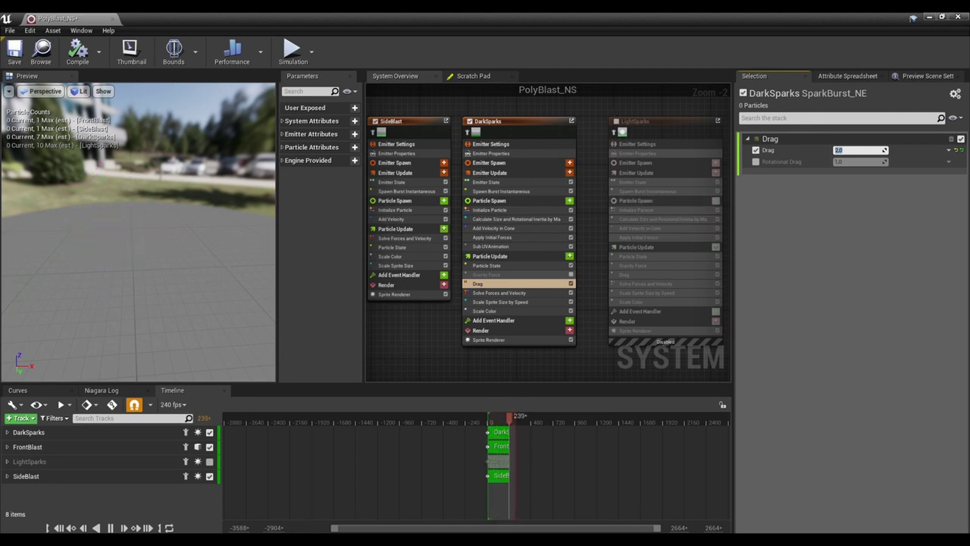
drag(237, 267, 261, 268)
click(859, 150)
text(4)
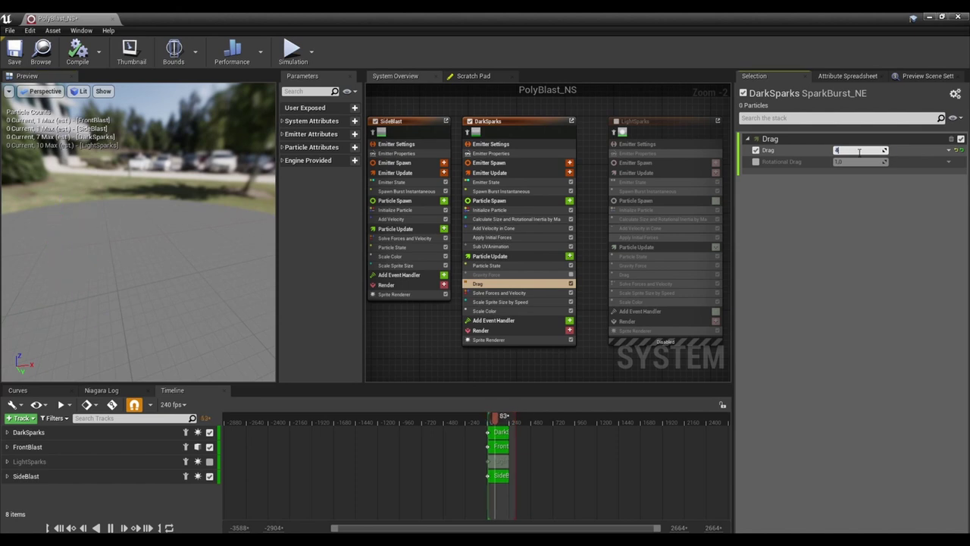
key(Return)
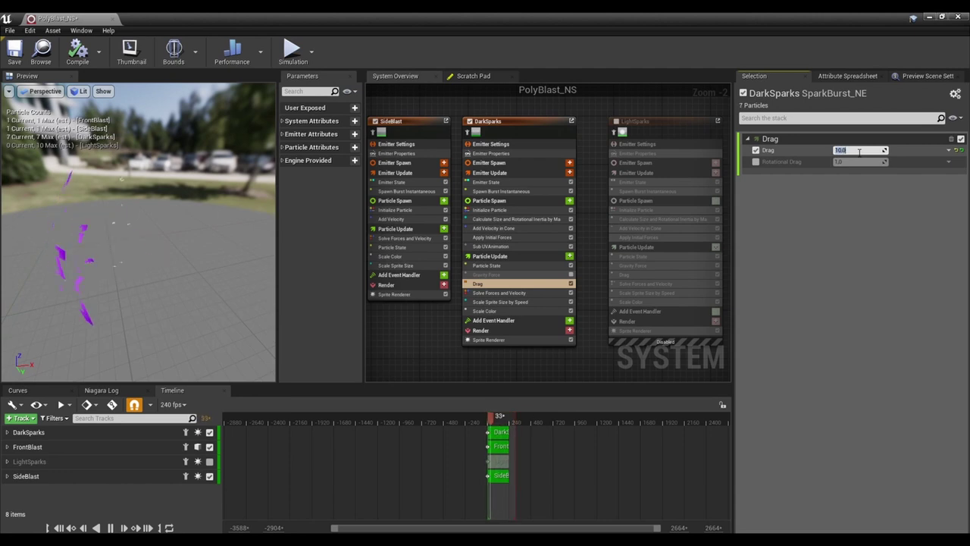
drag(227, 282, 202, 269)
click(866, 151)
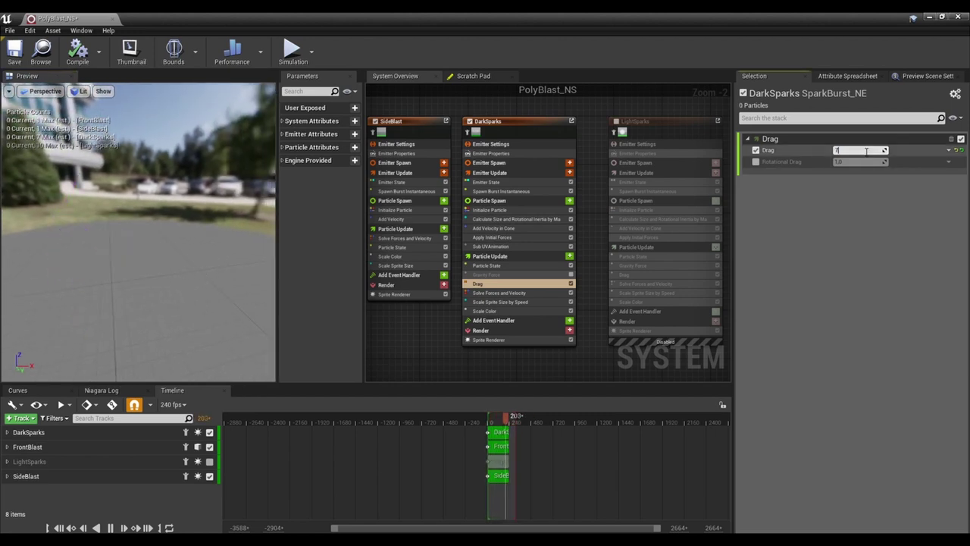
text(7)
key(Return)
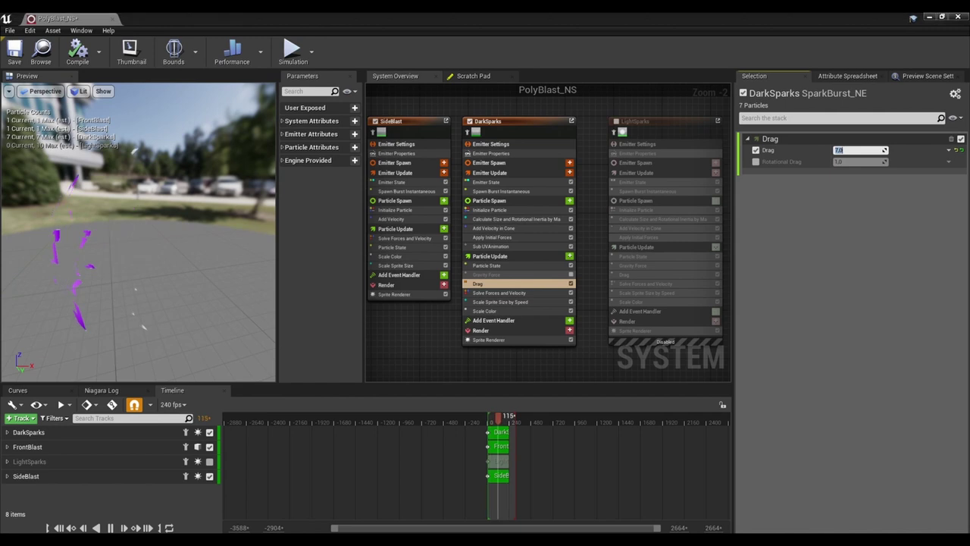
Set the Min Scale Factor to X 2 and Y 3 in DarkSparks' Scale Sprite Size by Speed module.
click(510, 303)
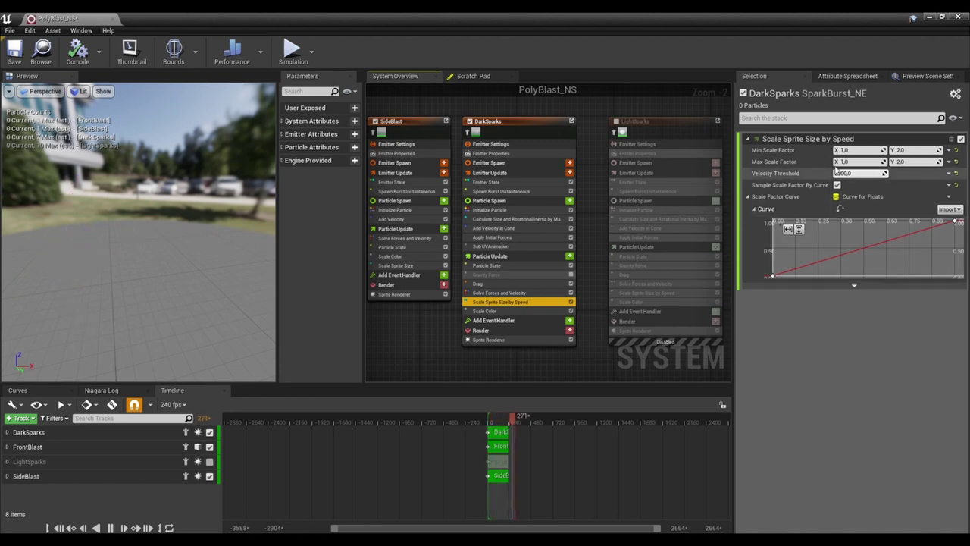
click(856, 150)
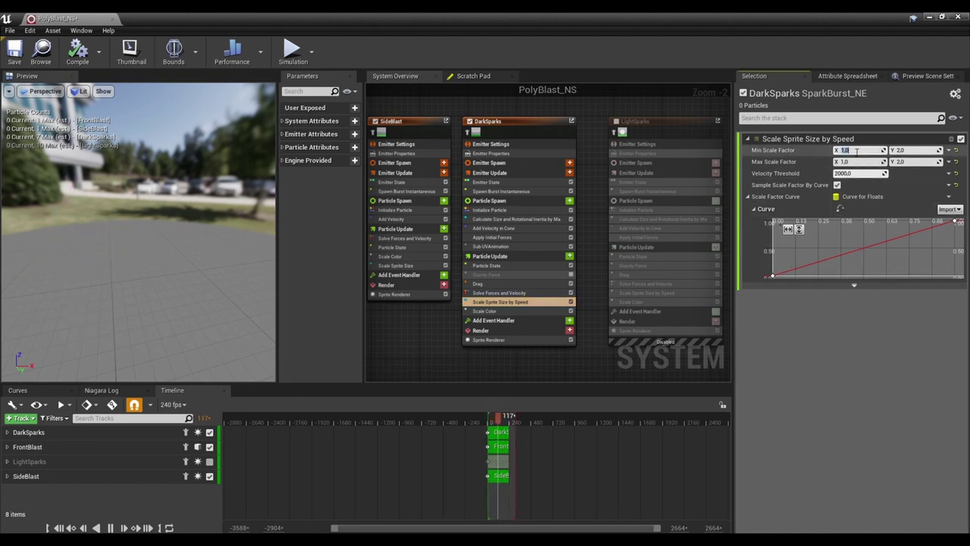
text(2)
click(907, 151)
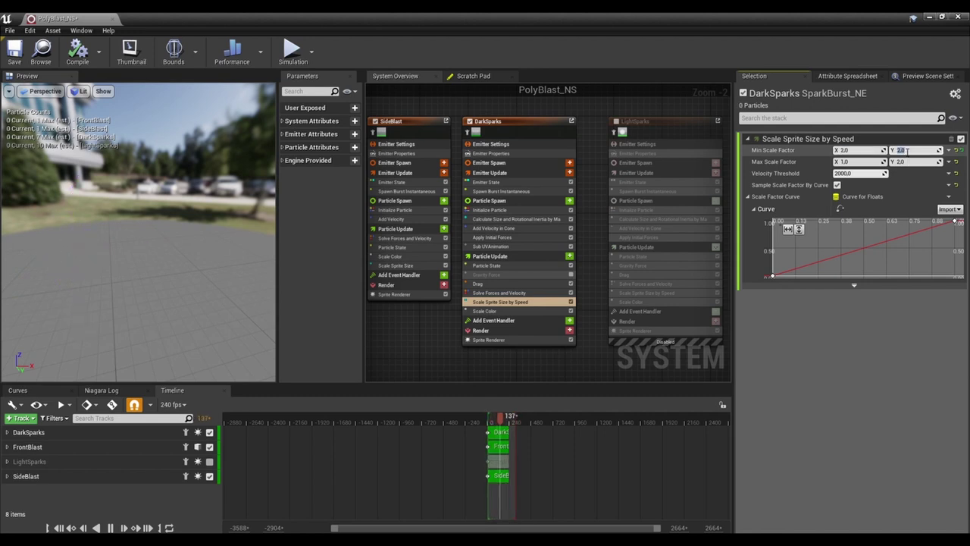
text(3)
key(Return)
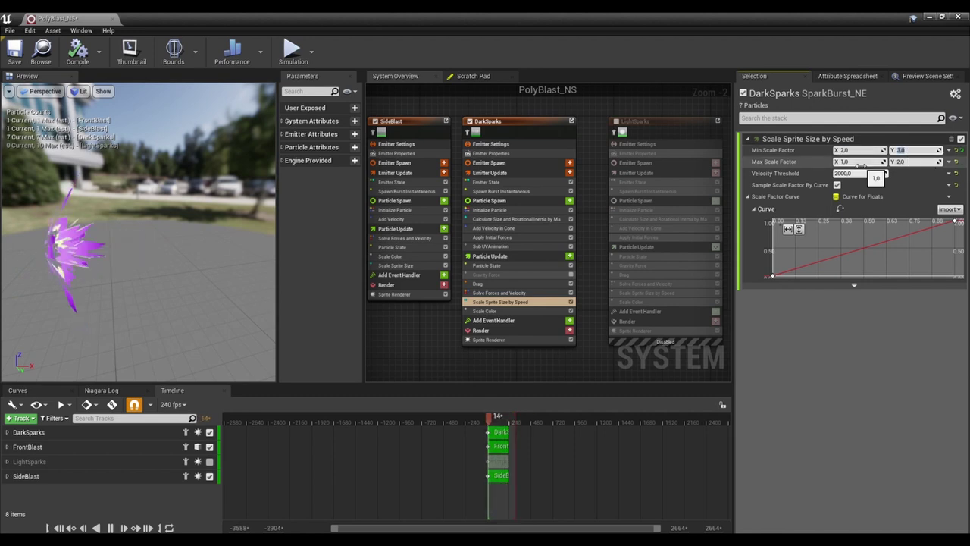
Set the Max Scale Factor to X 2 and Y 3 in DarkSparks' Scale Sprite Size by Speed module.
click(856, 161)
text(2)
click(913, 162)
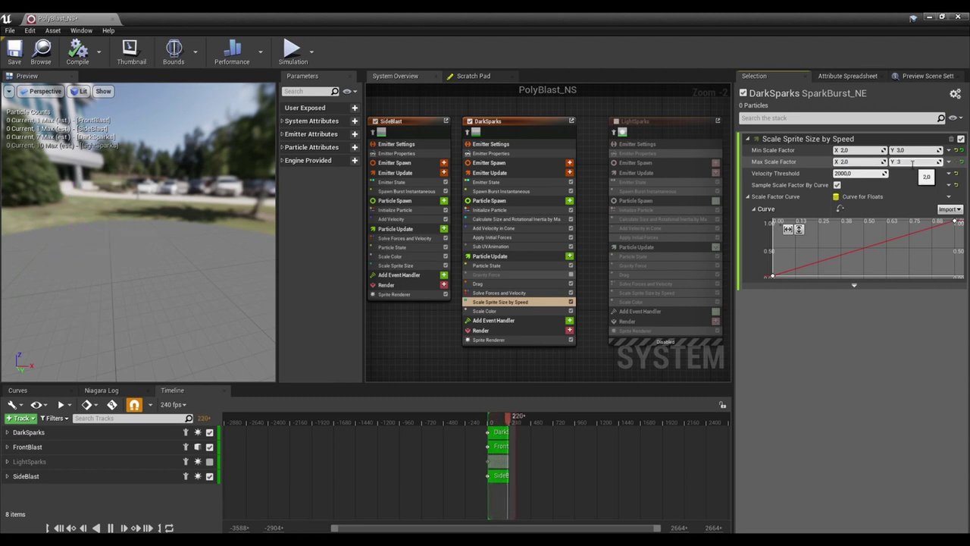
text(3)
key(Return)
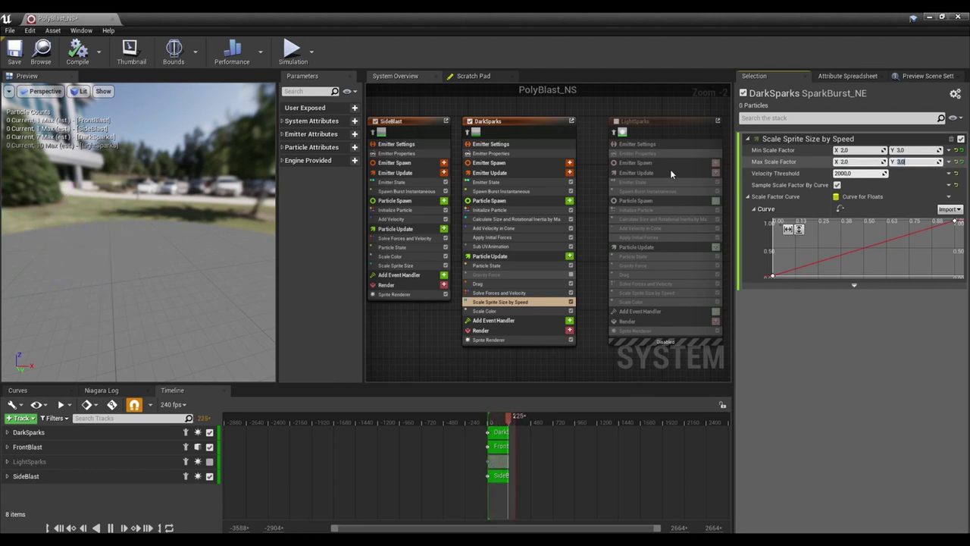
drag(148, 288, 194, 300)
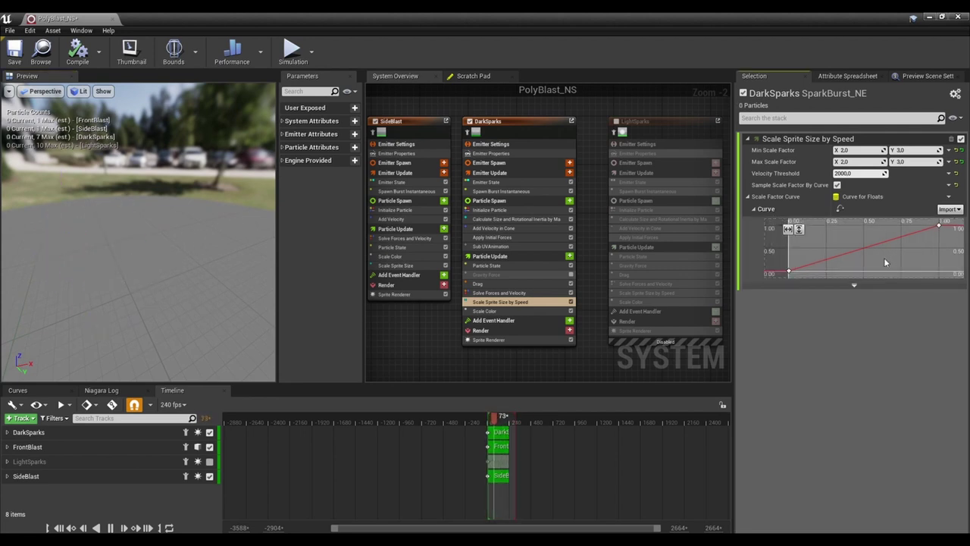
Invert the Scale Factor Curve of Scale Sprite Size by Speed by giving its time 0 key value 1 and its time 1 key value 0.
scroll(884, 258, down, 1)
click(796, 269)
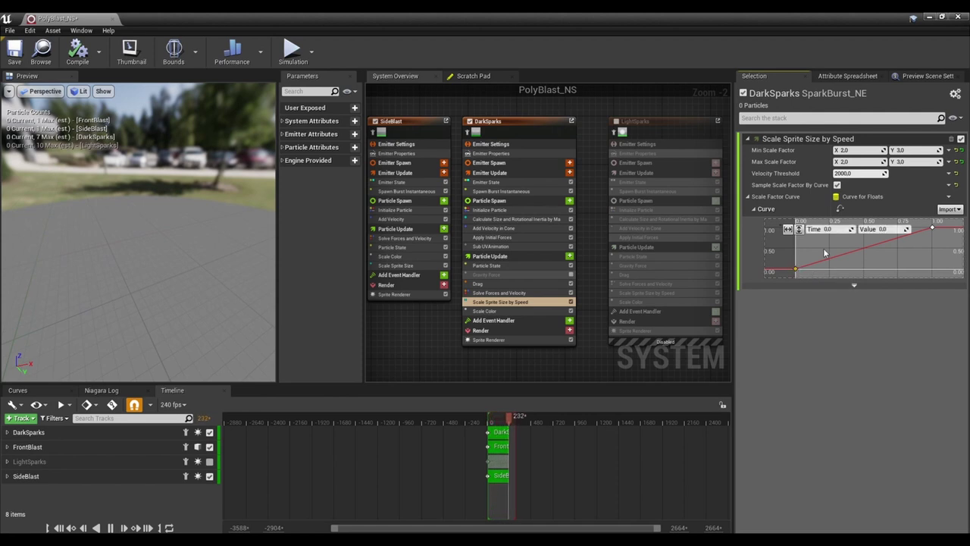
click(891, 229)
text(1)
key(Return)
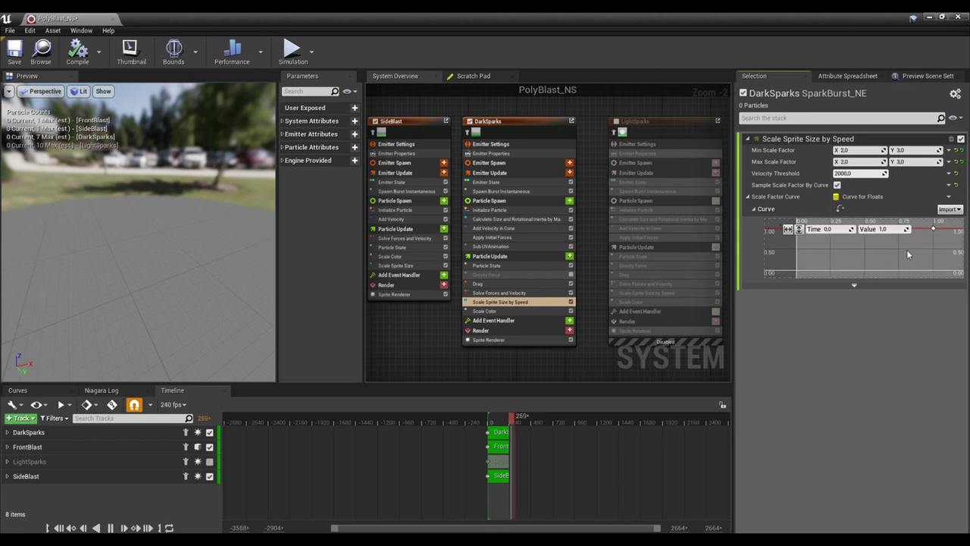
click(935, 229)
right_drag(914, 258, 919, 258)
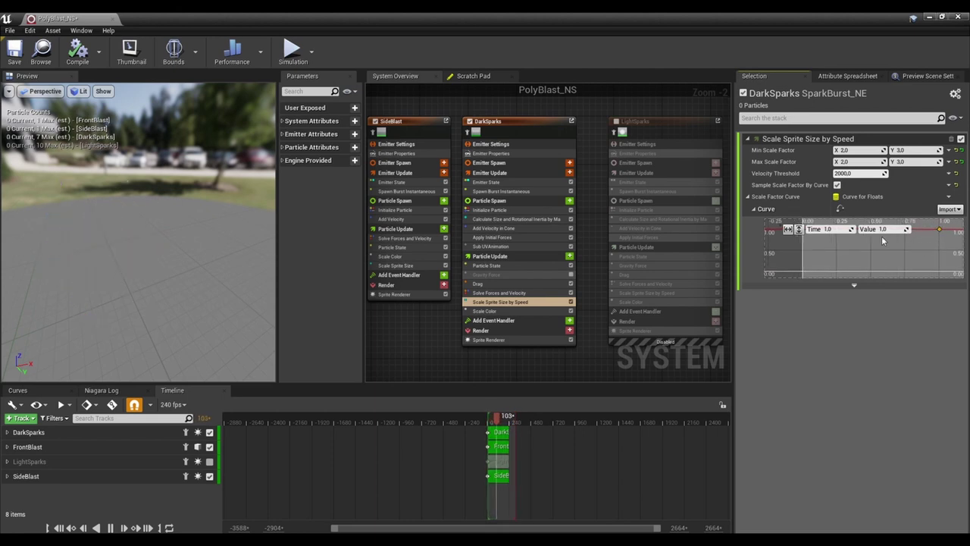
text(0)
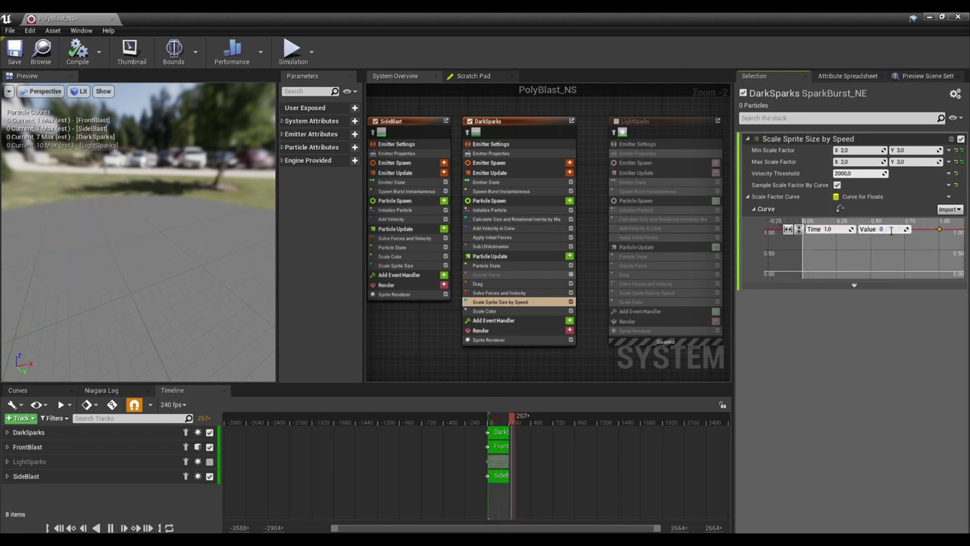
key(Return)
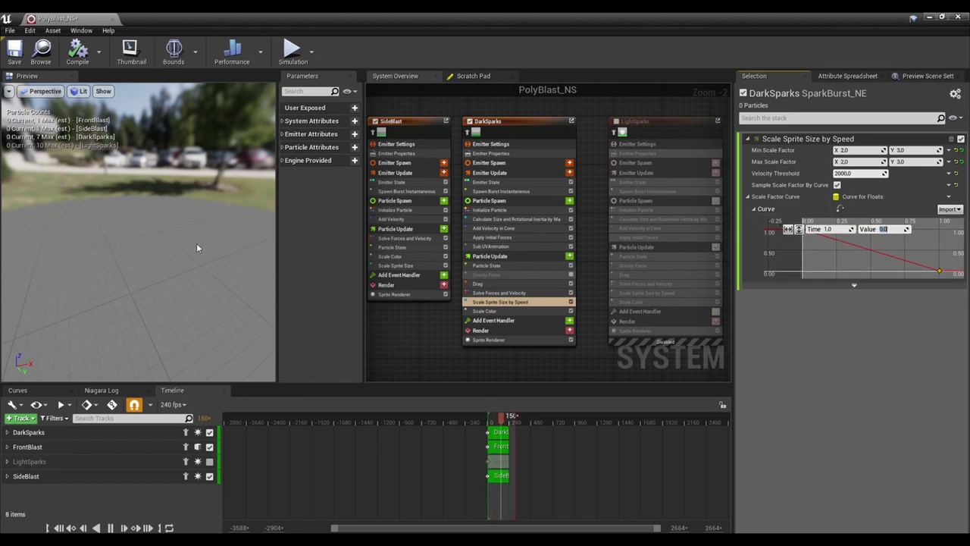
mouse_move(196, 242)
mouse_down()
mouse_move(163, 241)
mouse_move(196, 238)
mouse_up()
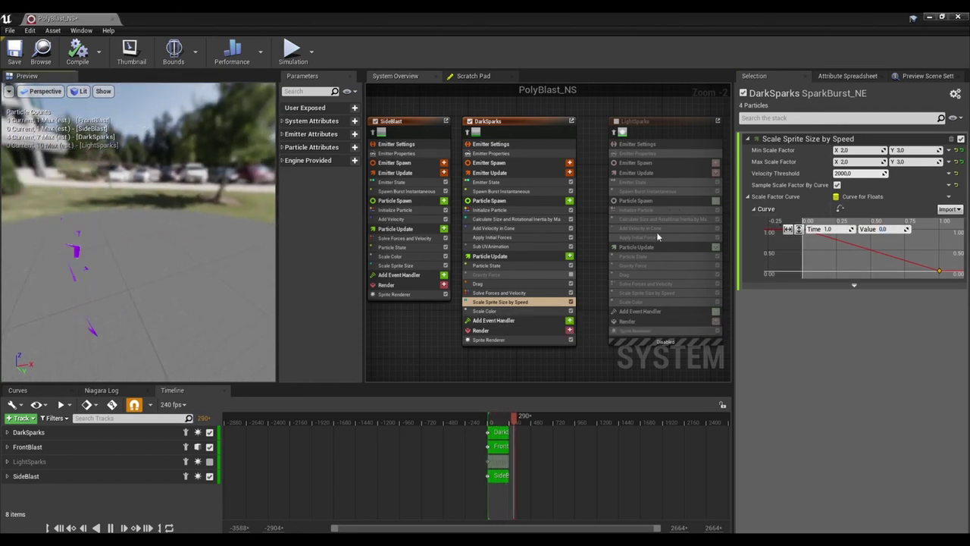
Set both keys of the Scale Alpha curve in DarkSparks' Scale Color module to Auto cubic interpolation.
click(491, 311)
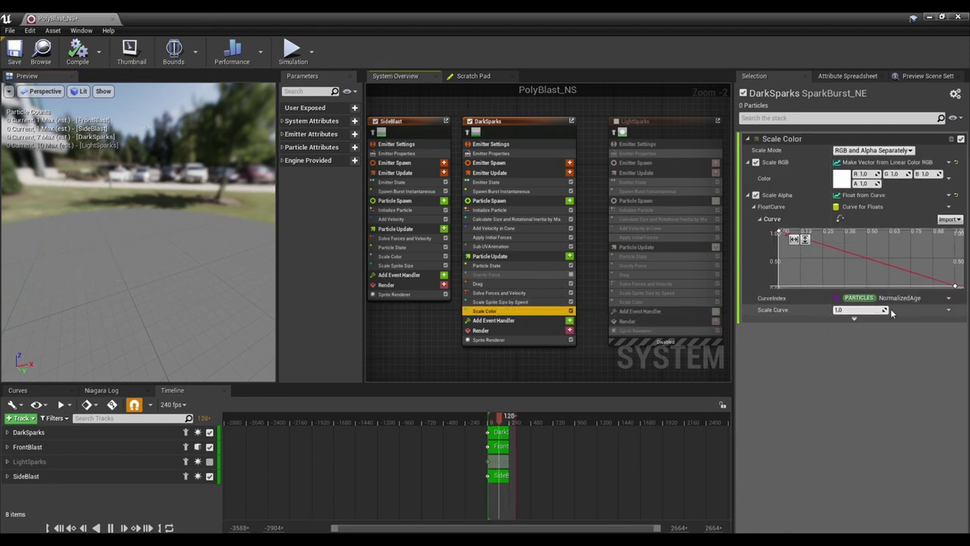
click(818, 265)
scroll(819, 267, down, 4)
click(928, 278)
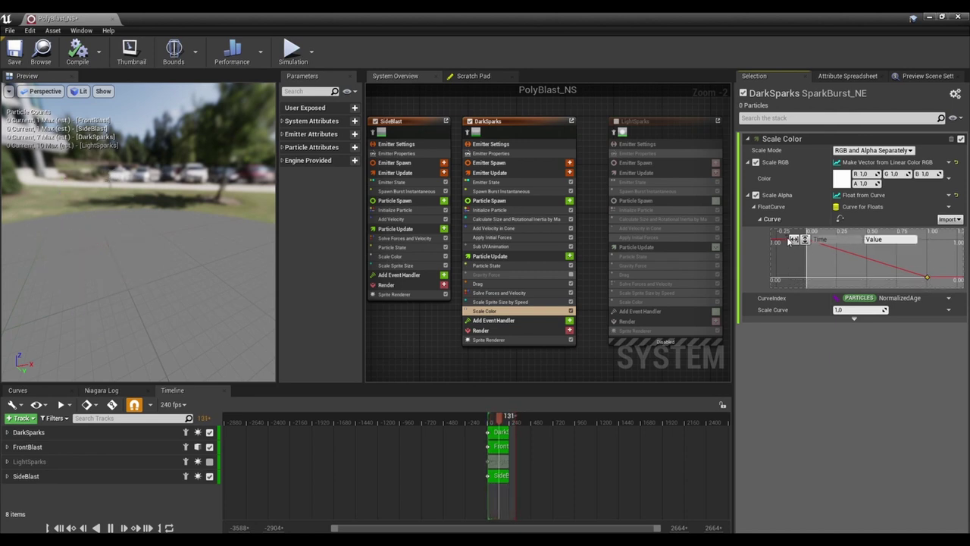
scroll(877, 259, down, 6)
scroll(864, 265, up, 5)
scroll(863, 267, down, 3)
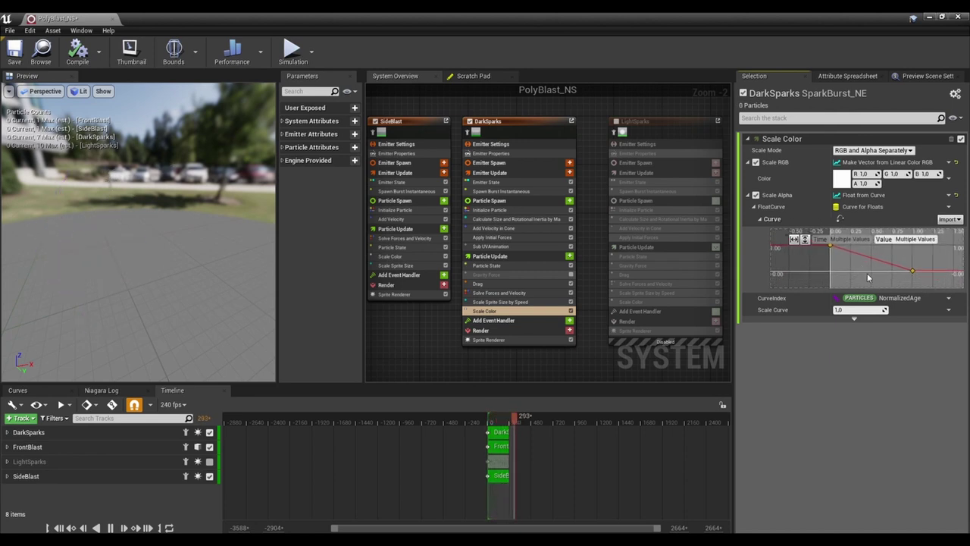
right_click(834, 248)
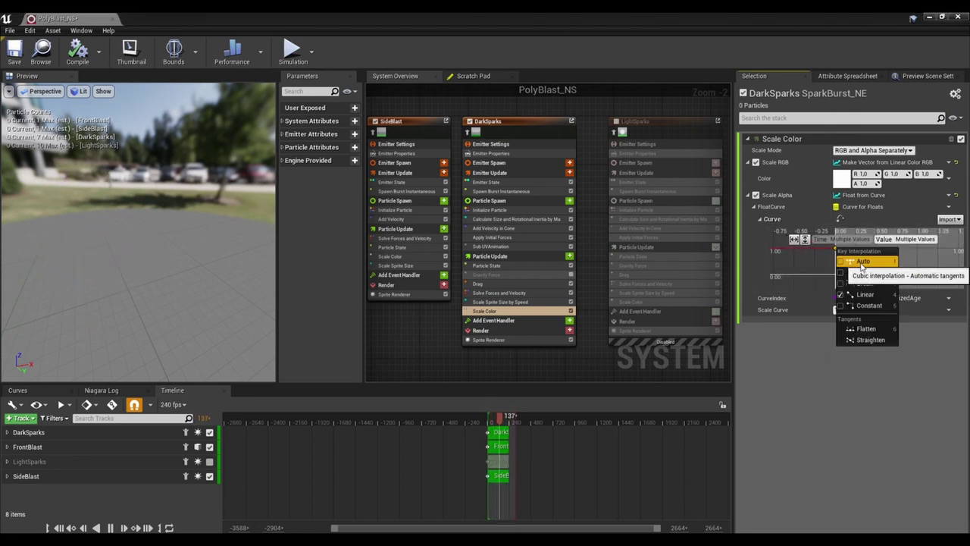
click(862, 263)
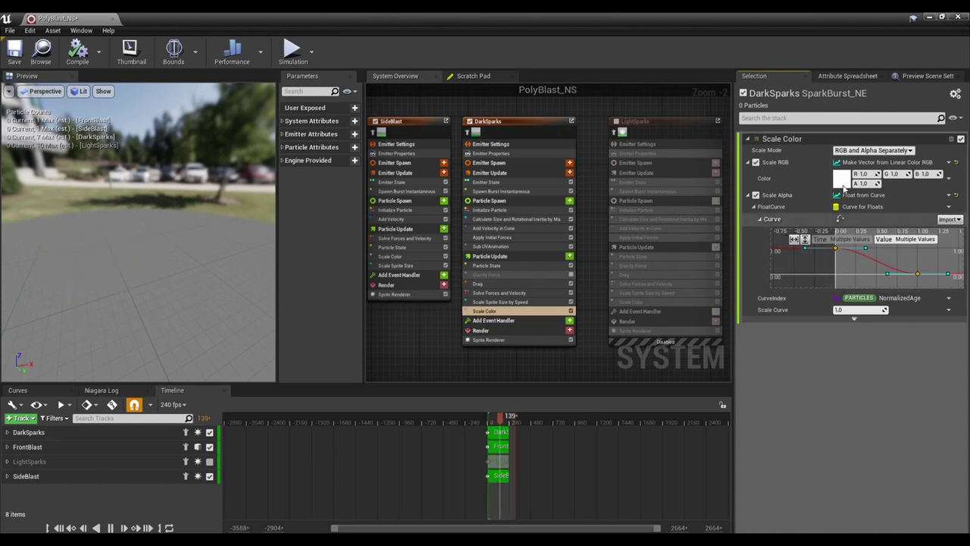
Drive the Scale RGB color of DarkSparks' Scale Color module with a Scale Linear Color by Curve dynamic input.
click(949, 178)
text(cur)
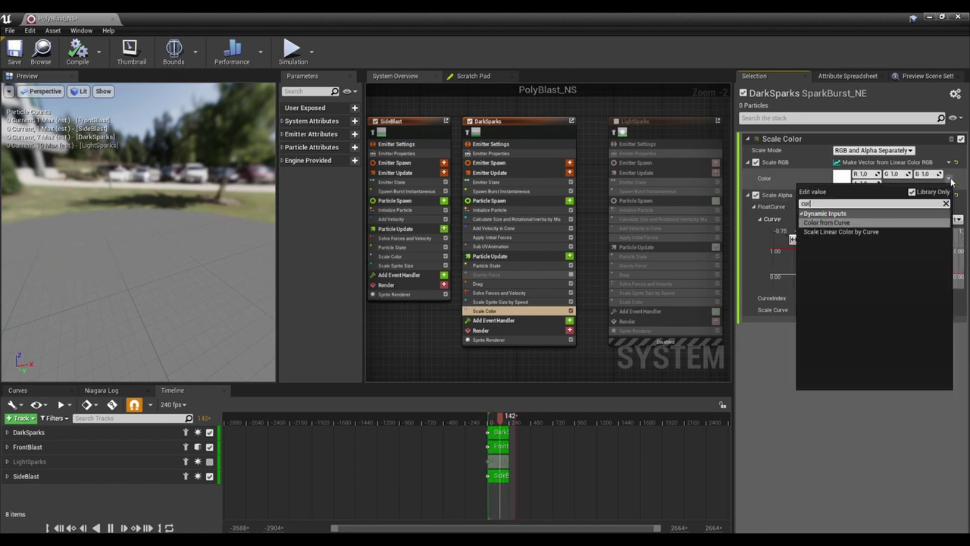
text(ve)
key(Down)
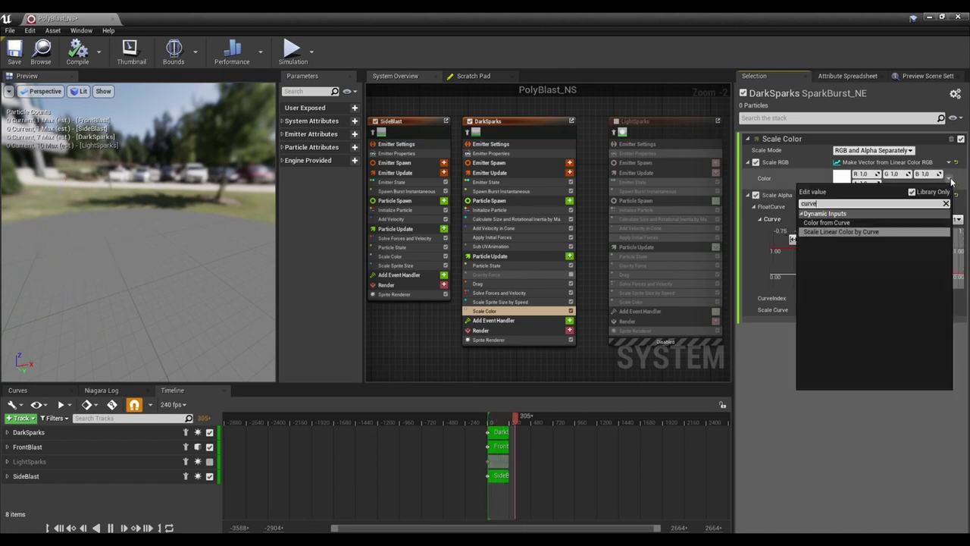
key(Return)
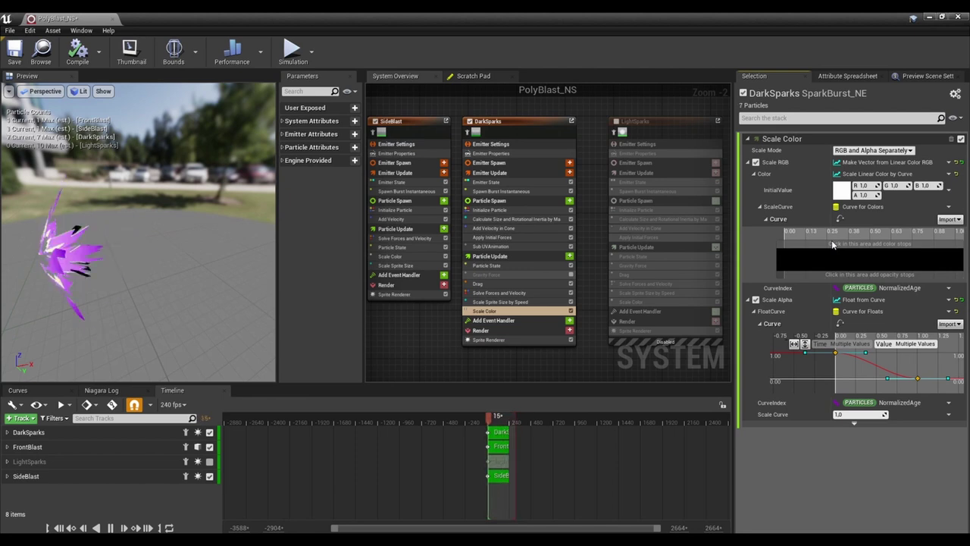
Add a color stop at time 0 of the ScaleCurve and make it pale yellow, hue about 55, saturation about 0.57, value 1.
drag(97, 286, 223, 288)
drag(159, 280, 161, 283)
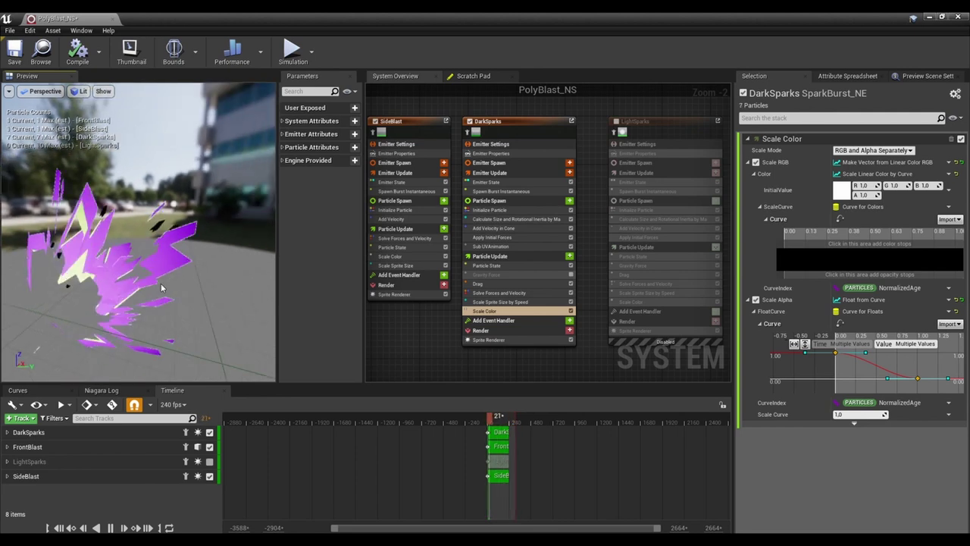
drag(133, 277, 171, 261)
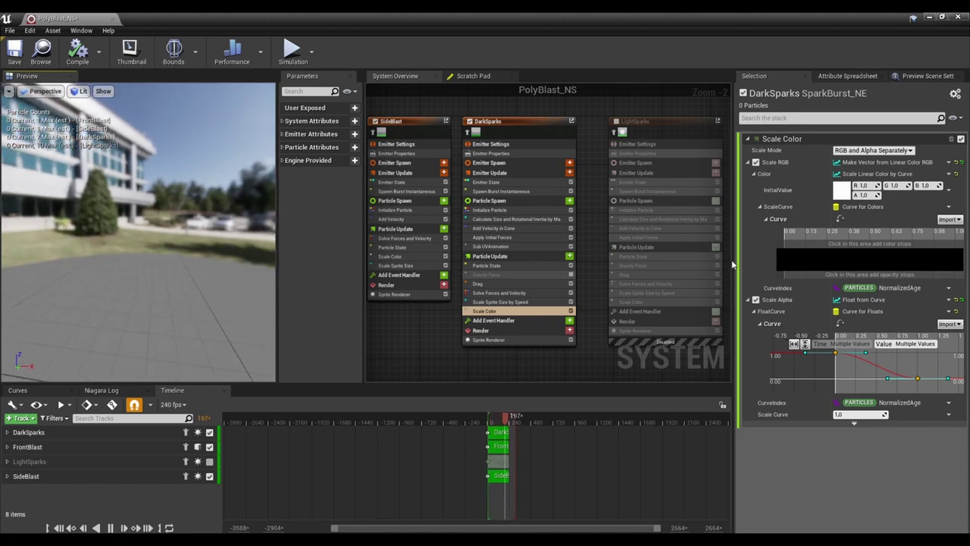
click(786, 246)
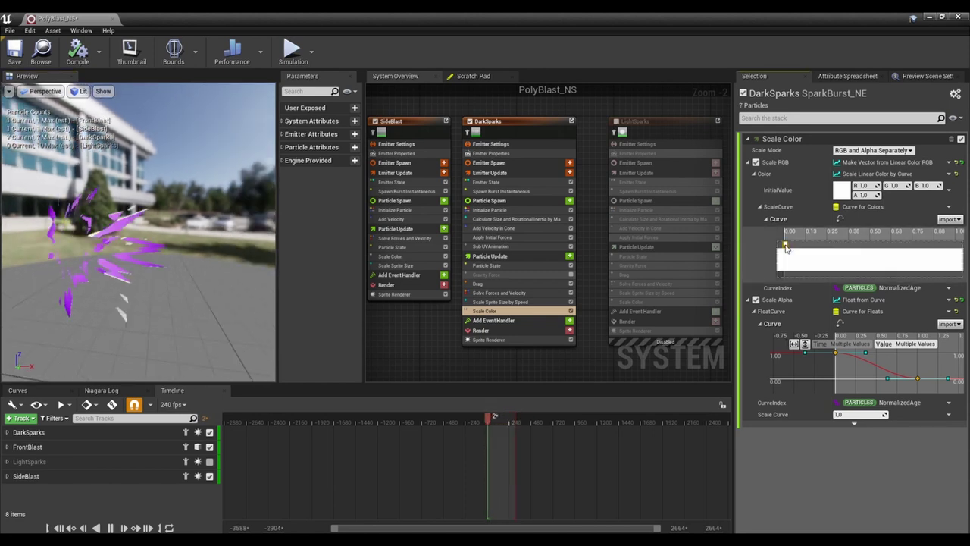
double_click(786, 244)
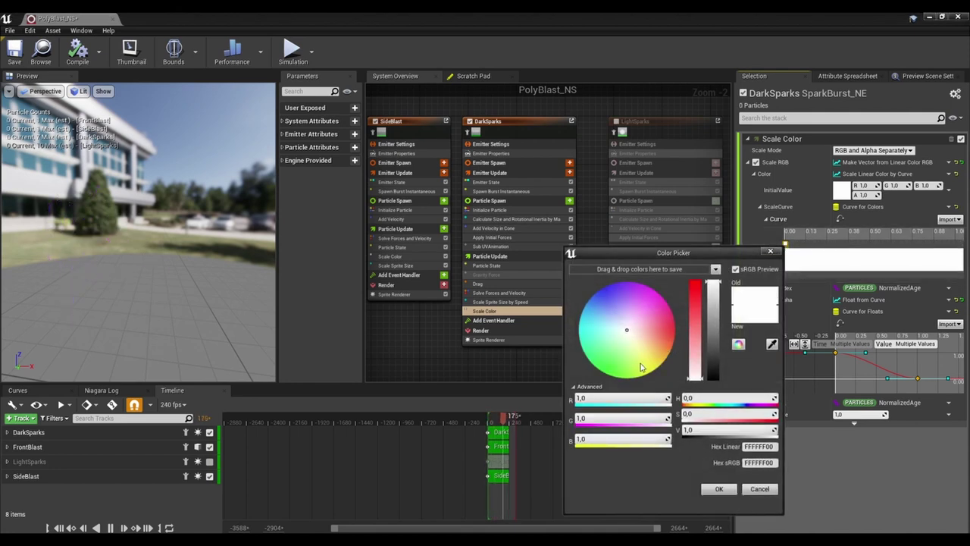
drag(647, 352, 650, 364)
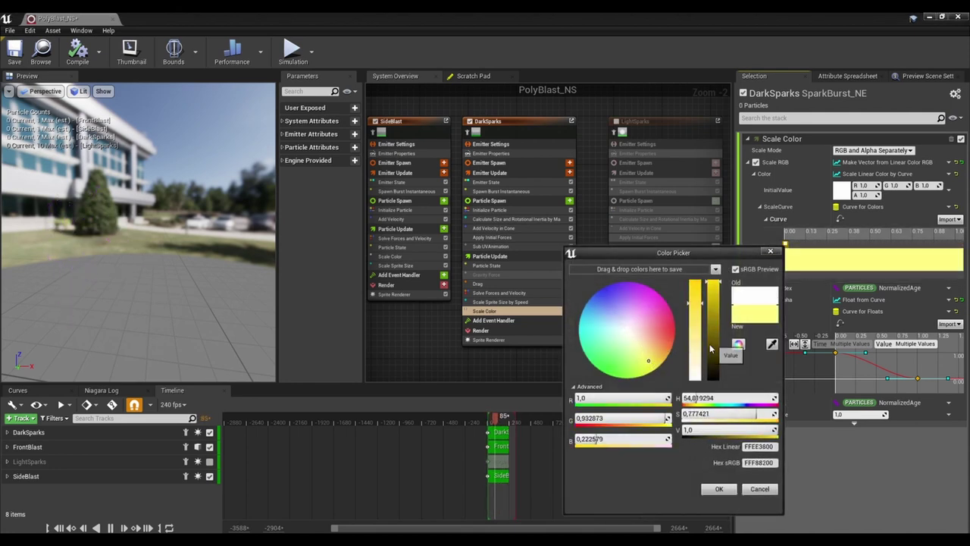
drag(698, 303, 698, 323)
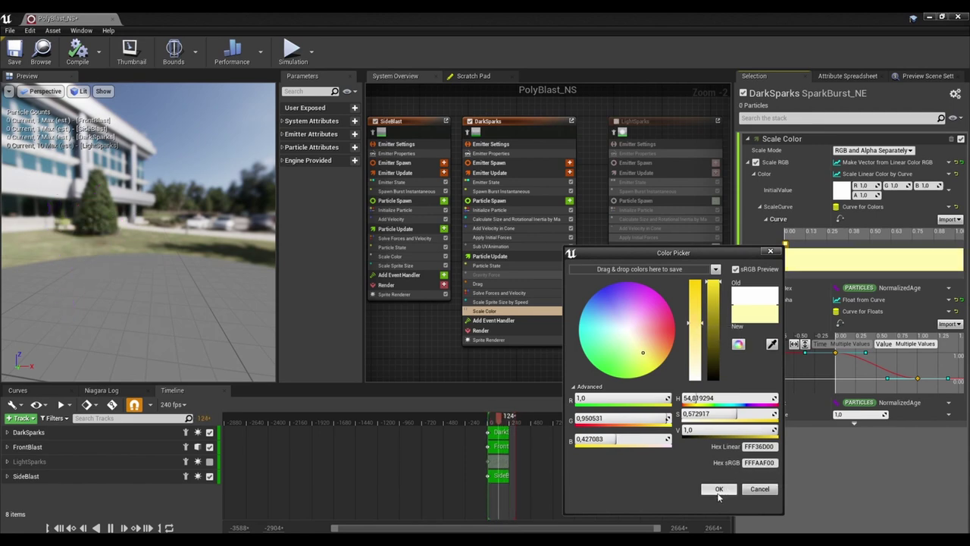
click(719, 488)
Try a color Value of 5 on the pale yellow stop at time 0 and set it back to 1.
drag(132, 278, 163, 274)
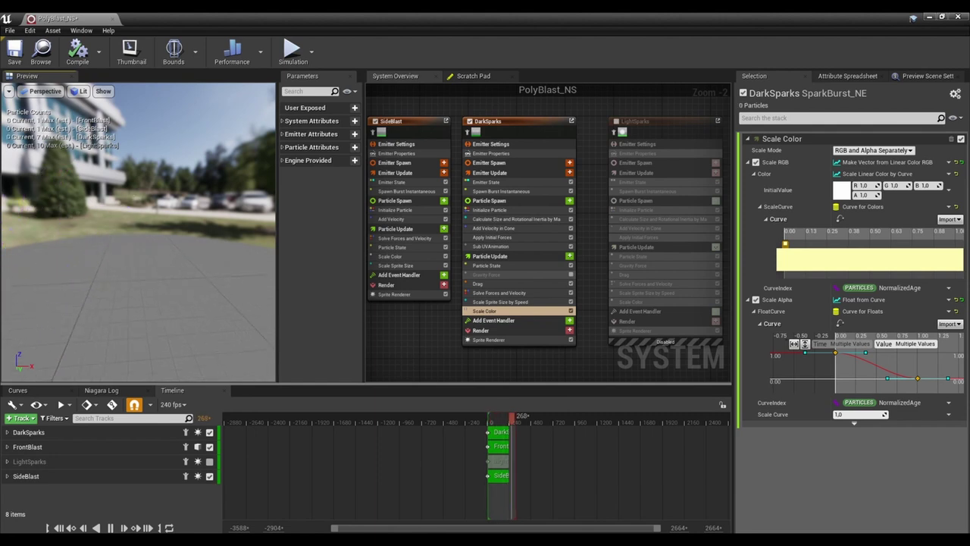
double_click(785, 245)
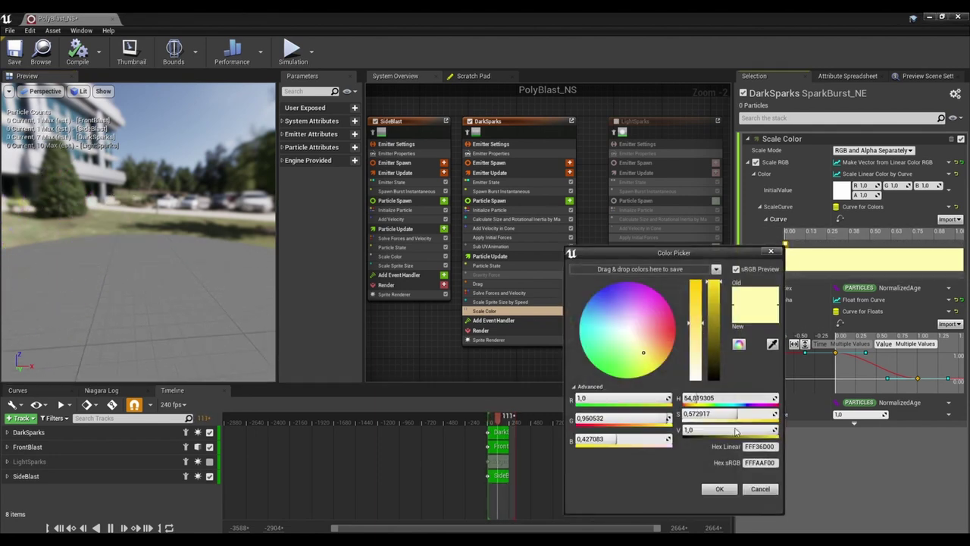
click(698, 430)
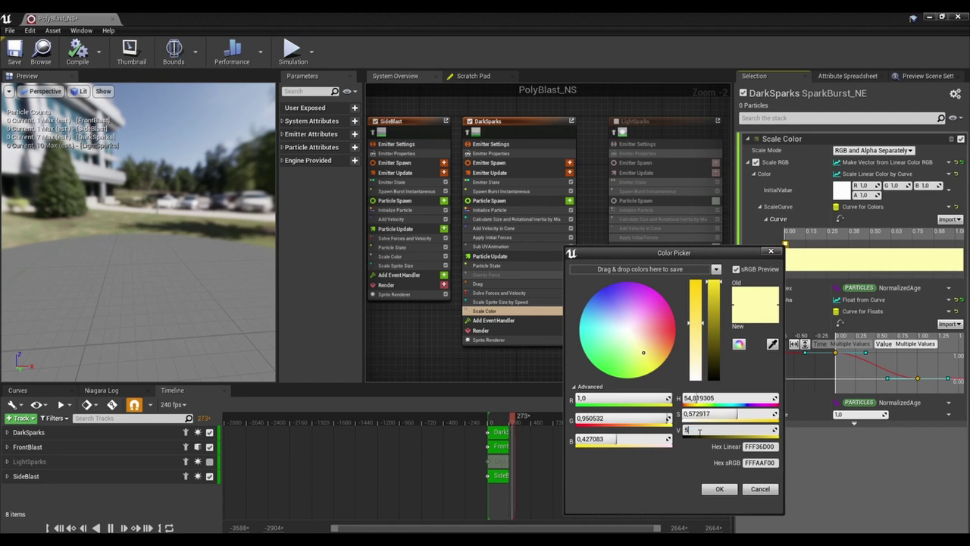
text(5)
key(Return)
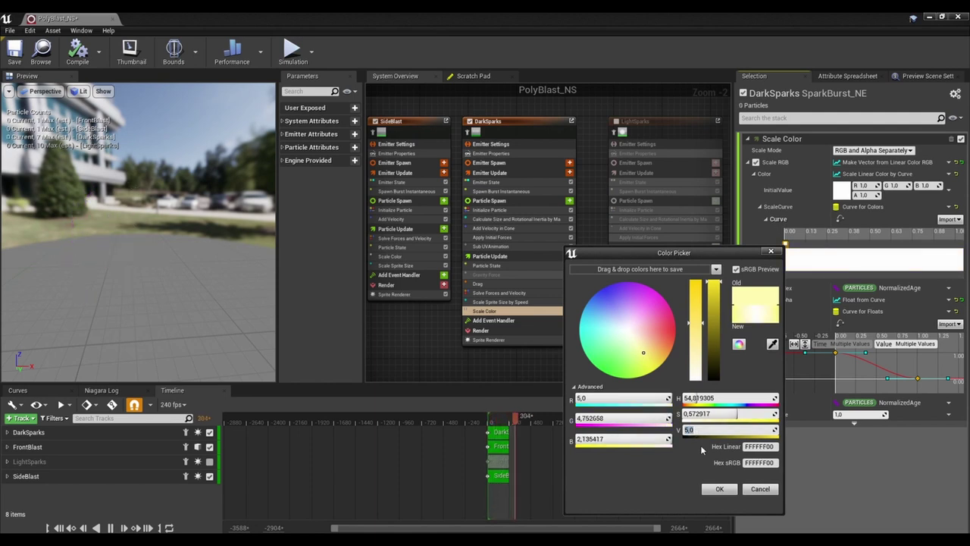
drag(680, 253, 647, 253)
click(650, 430)
text(1)
key(Return)
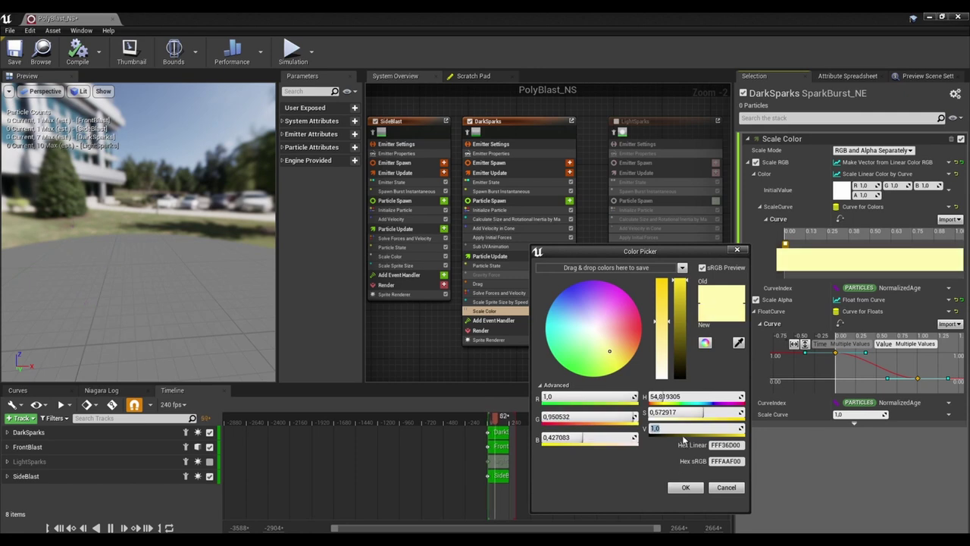
click(682, 488)
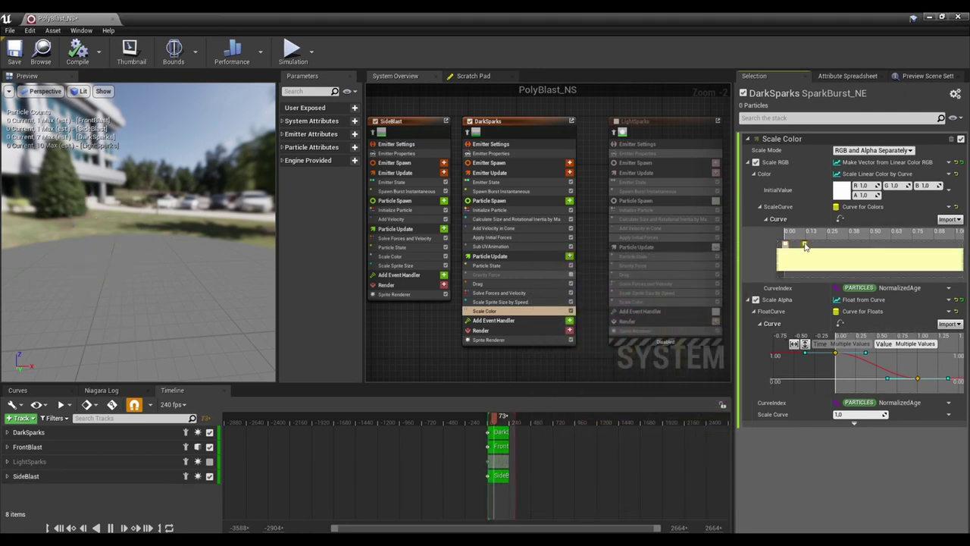
Color the ScaleCurve stop at about 0.13 dark purple, with hue about 281, saturation 1 and value about 0.28.
double_click(805, 246)
click(665, 306)
drag(664, 307, 601, 225)
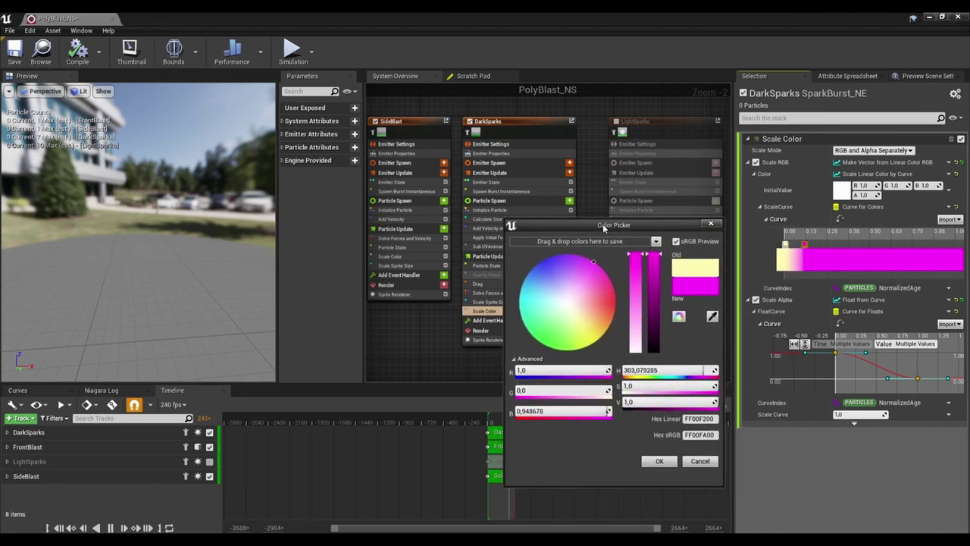
click(656, 319)
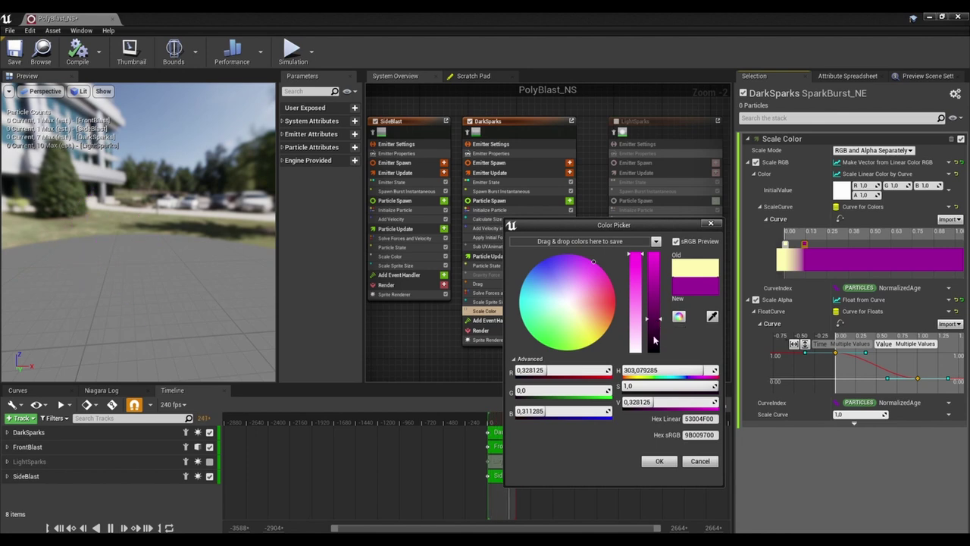
click(657, 325)
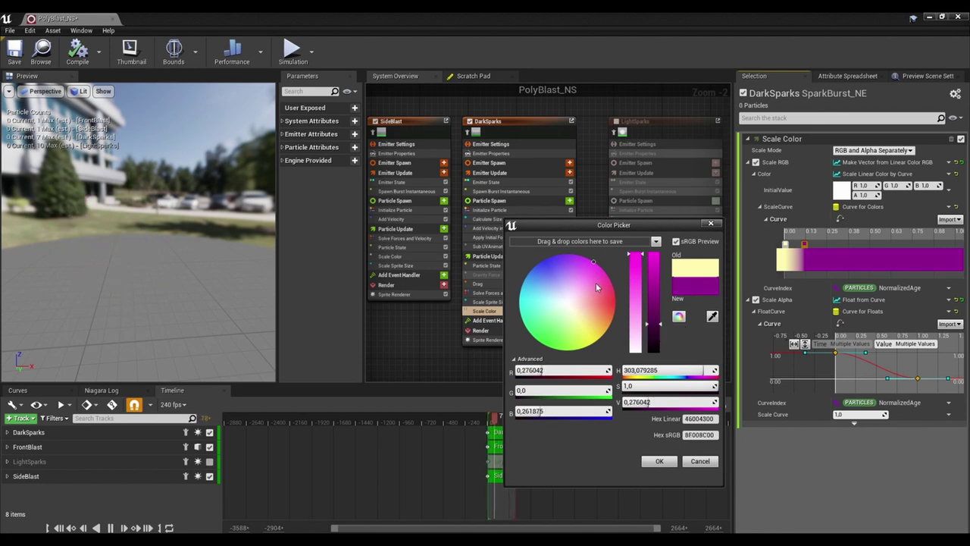
drag(593, 261, 578, 259)
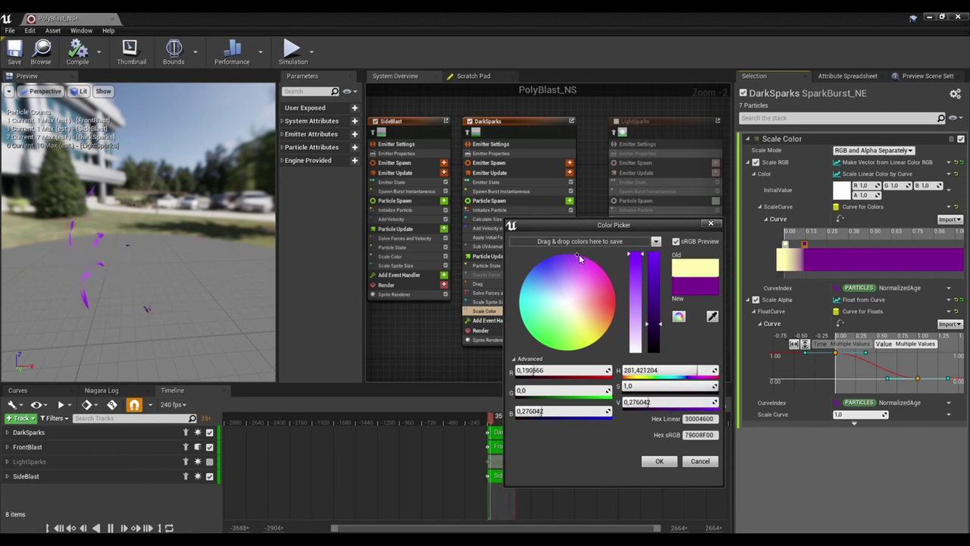
click(659, 461)
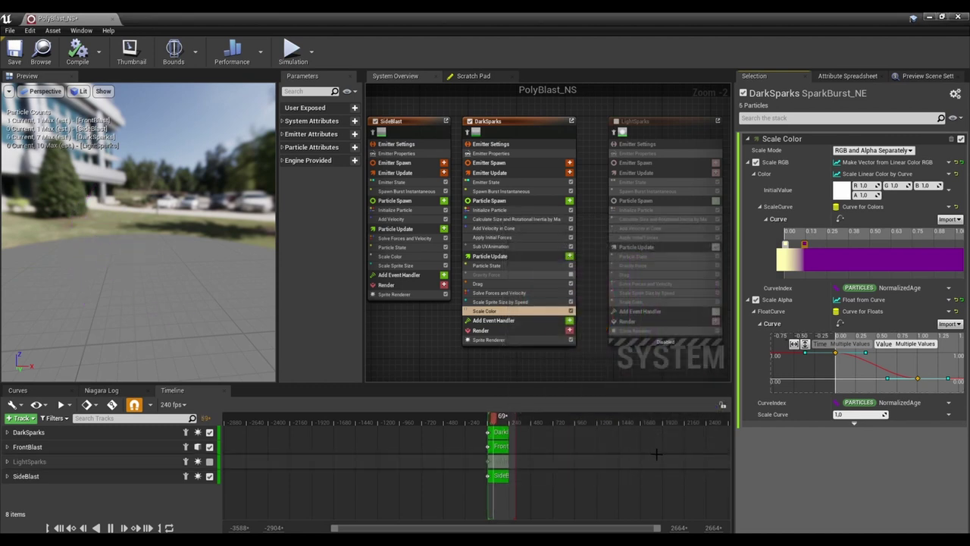
Add ScaleCurve color stops at about 0.25 and 0.38, coloring the latter bright purple with hue about 288, saturation 0.92 and value 0.72.
double_click(829, 243)
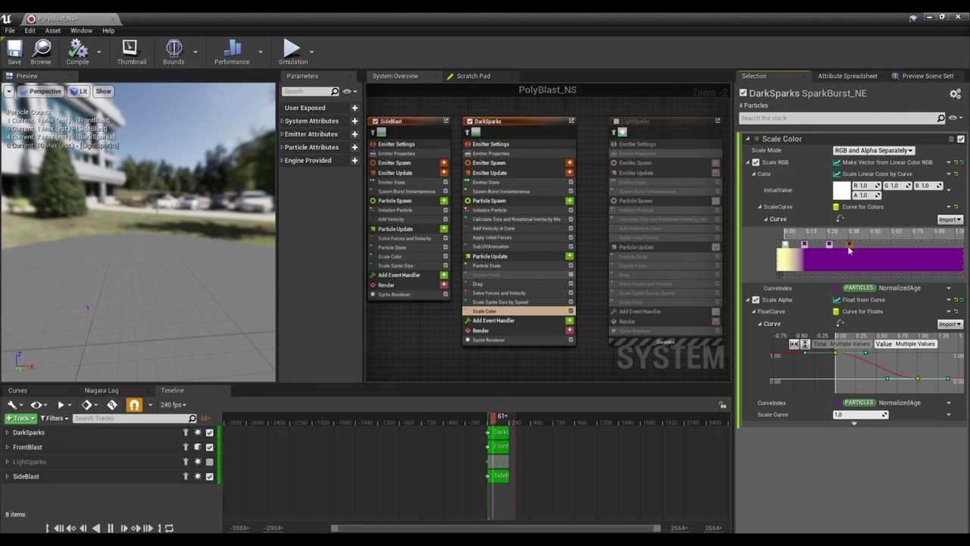
double_click(850, 243)
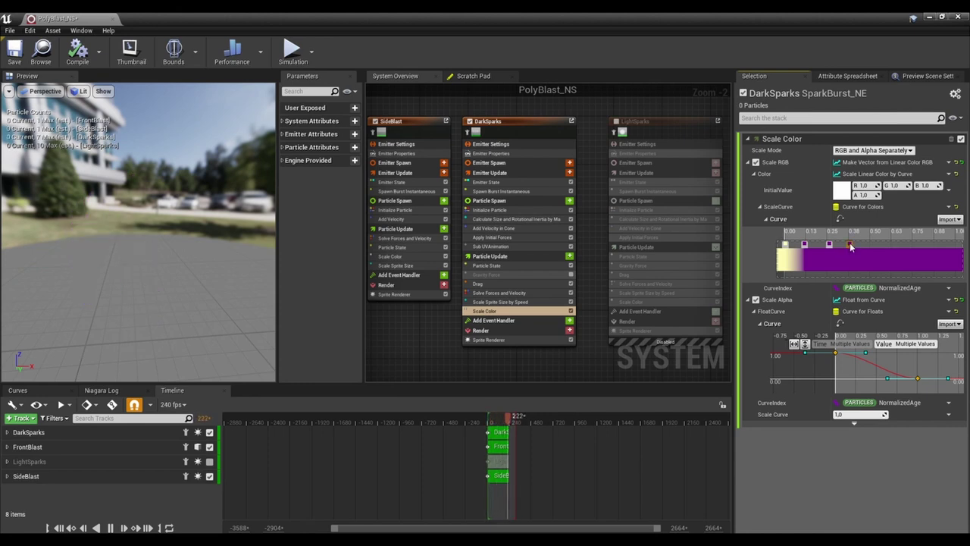
double_click(850, 244)
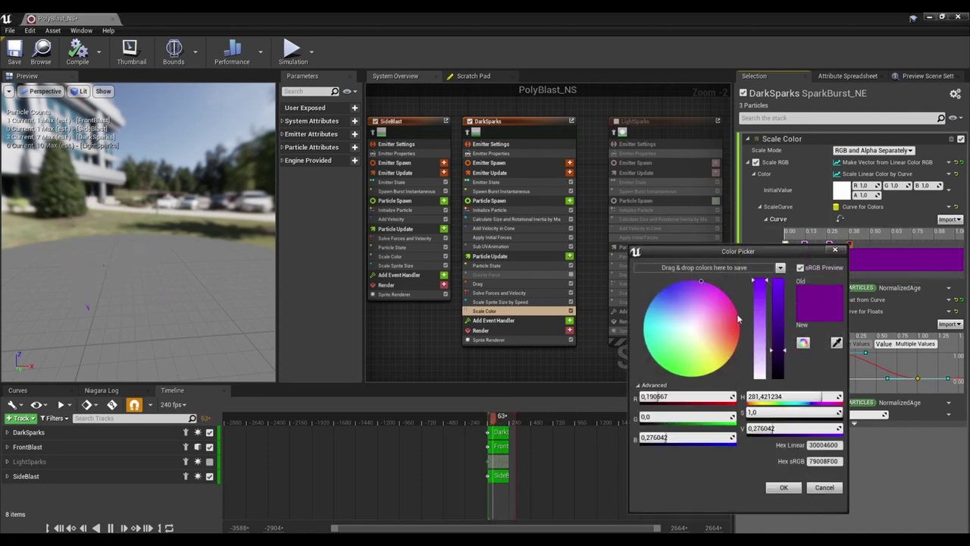
drag(739, 318, 734, 306)
drag(781, 341, 780, 307)
drag(705, 297, 708, 283)
drag(720, 250, 659, 259)
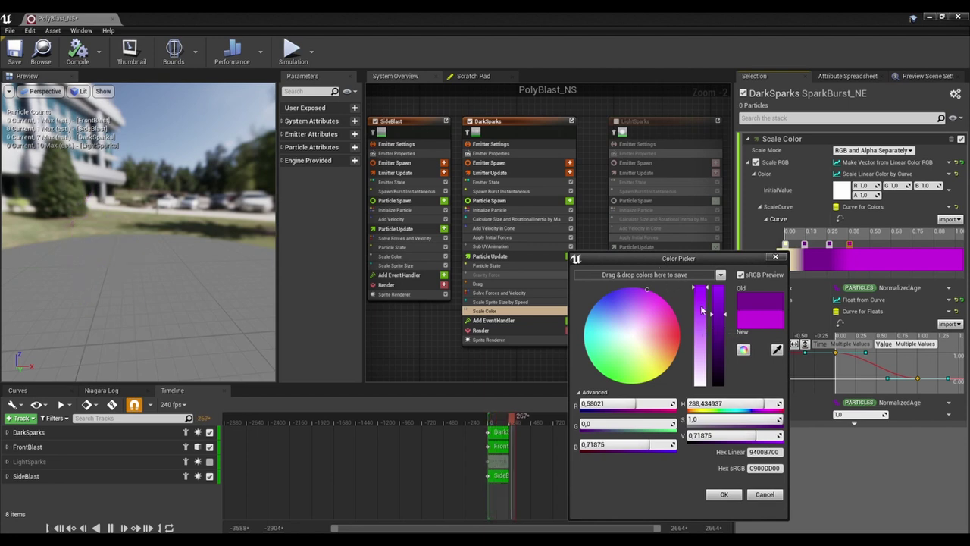
drag(703, 310, 706, 296)
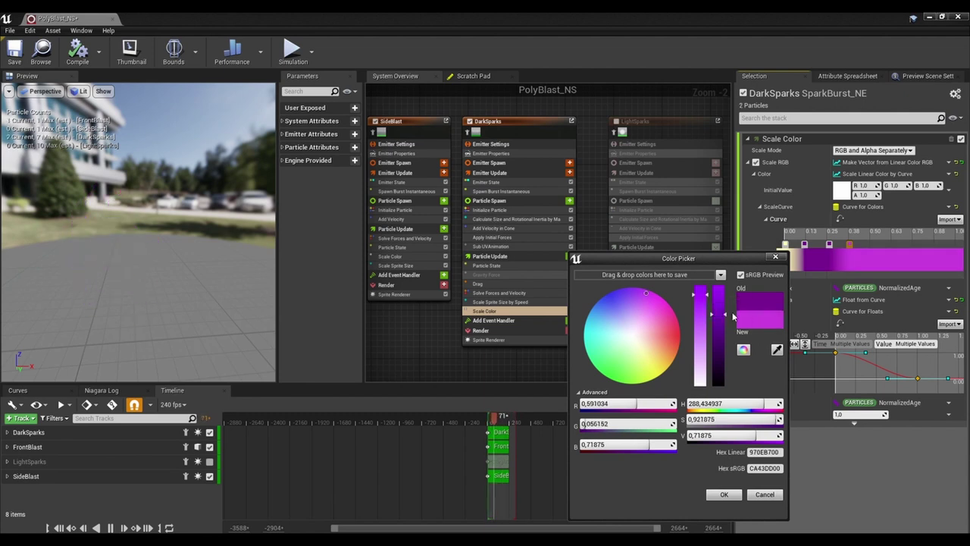
click(723, 495)
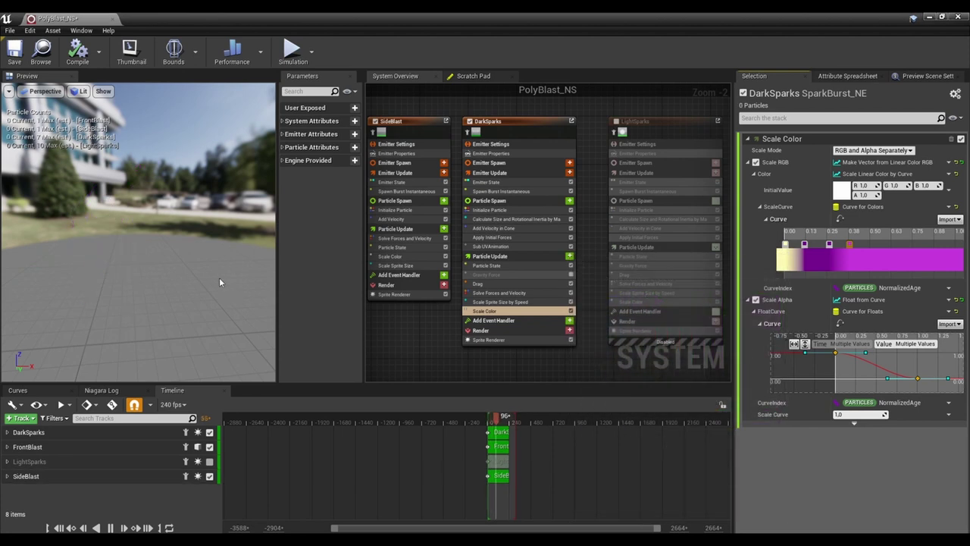
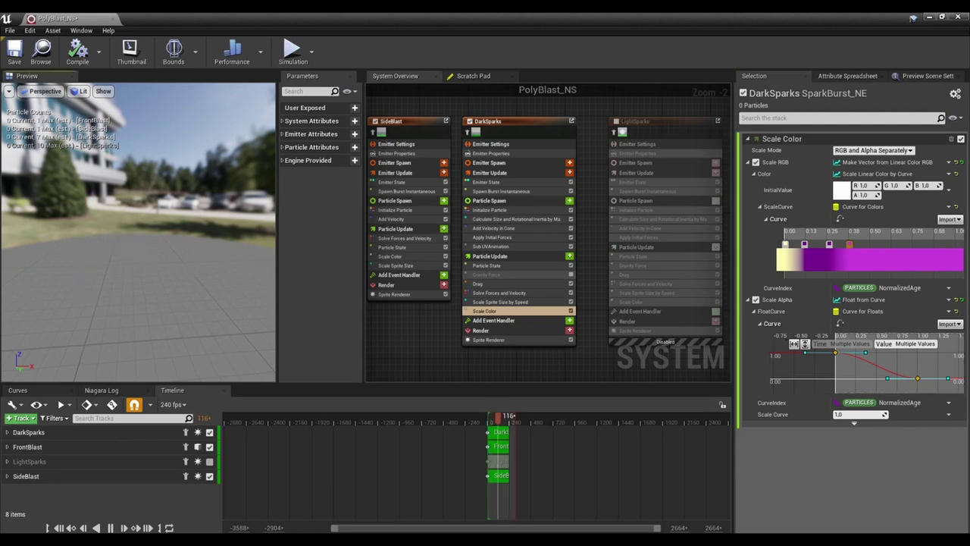
Set the Drag of the DarkSparks emitter to 10.
drag(188, 267, 183, 254)
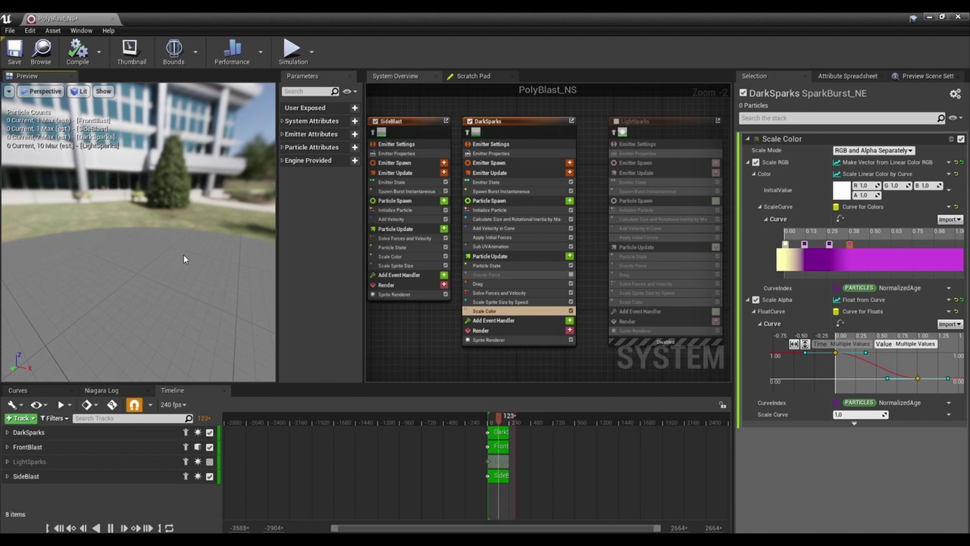
drag(148, 233, 86, 234)
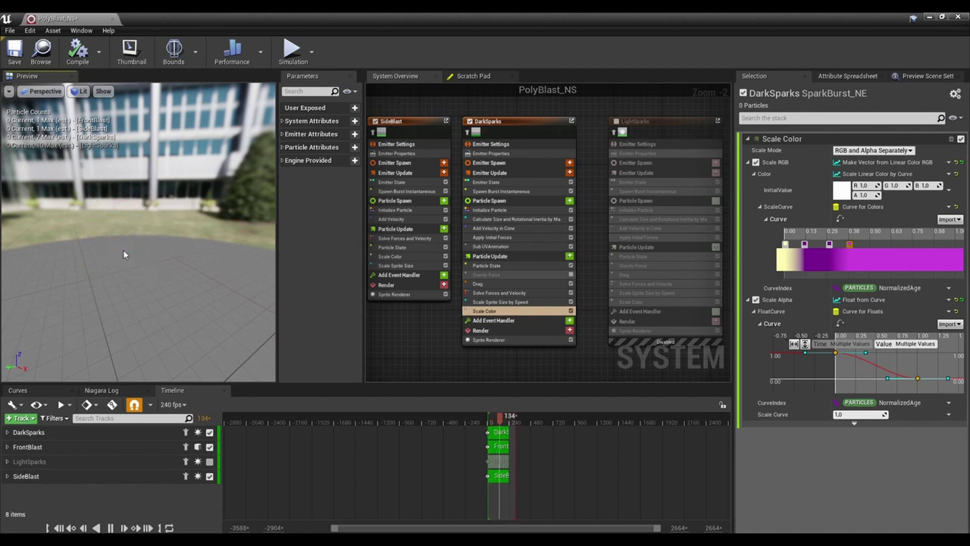
mouse_move(129, 255)
mouse_down()
mouse_move(148, 255)
mouse_move(153, 268)
mouse_move(143, 262)
mouse_up()
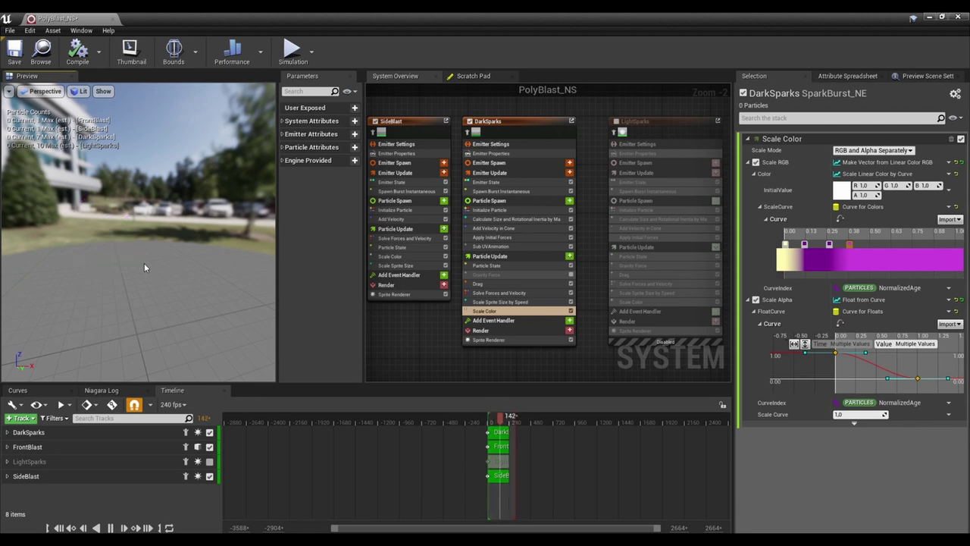
click(496, 283)
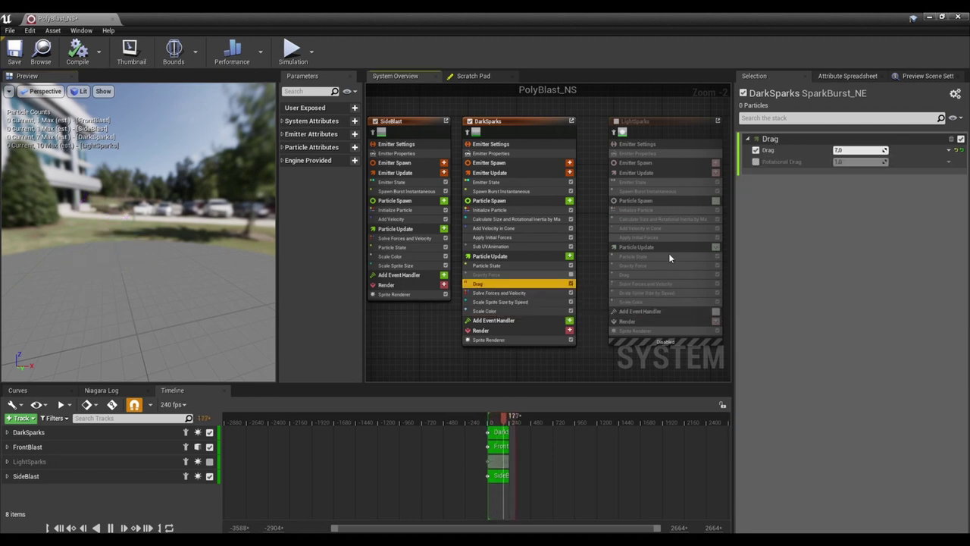
click(872, 150)
text(10)
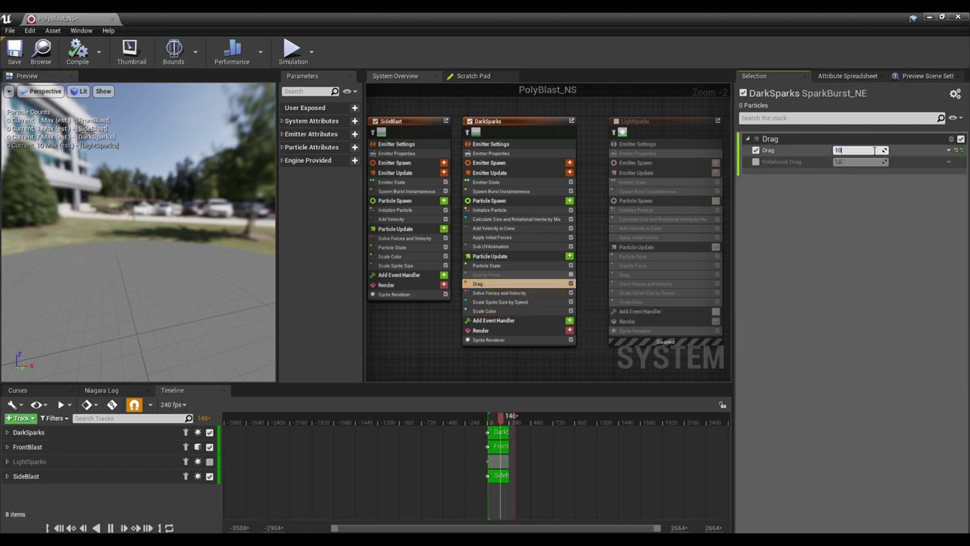
key(Return)
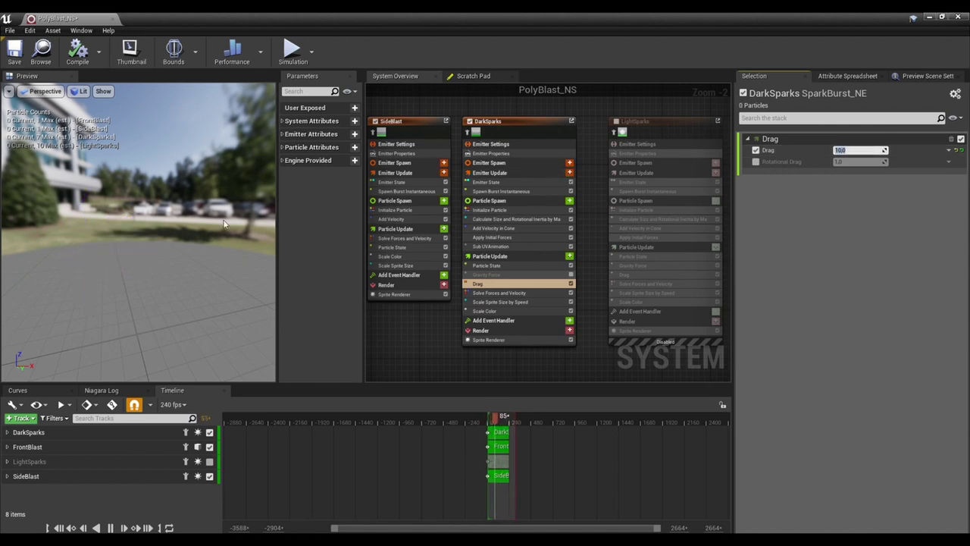
Set the minimum Velocity Strength of the DarkSparks Add Velocity in Cone module to 2250.
mouse_move(140, 243)
mouse_down()
mouse_move(144, 265)
mouse_move(163, 231)
mouse_move(154, 250)
mouse_up()
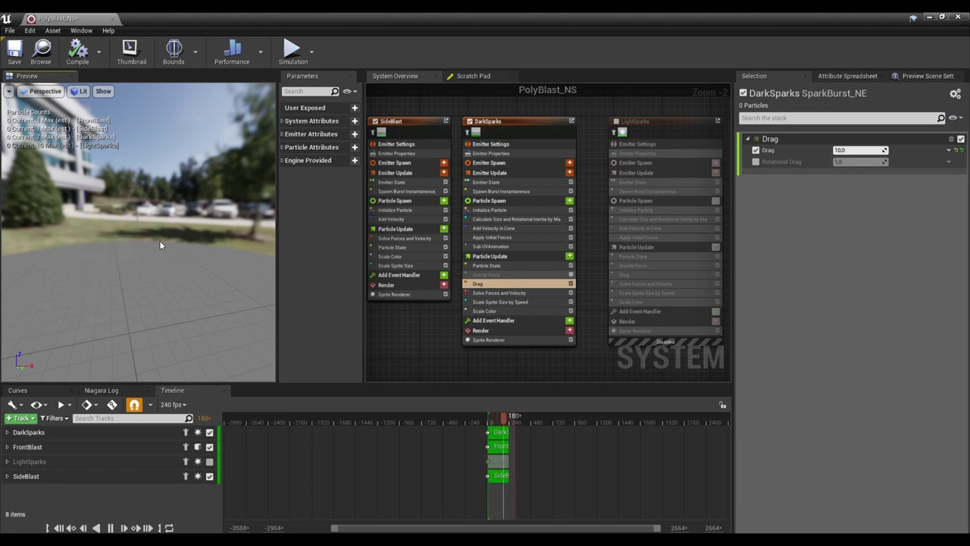
drag(159, 240, 125, 236)
click(525, 229)
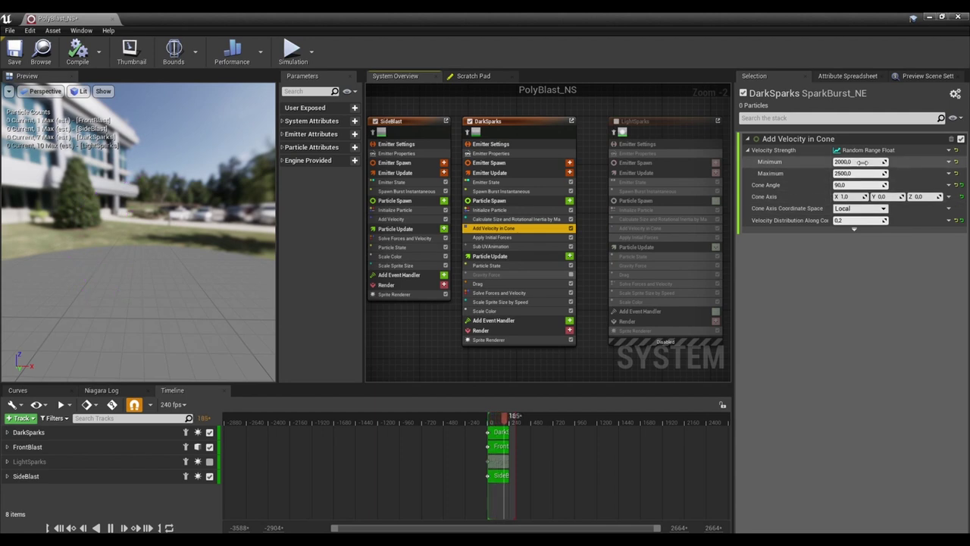
click(862, 162)
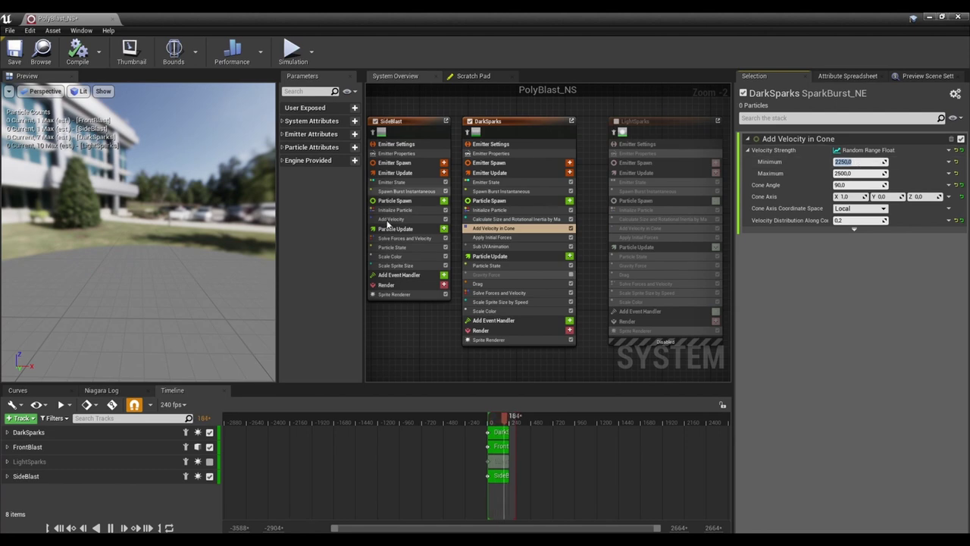
drag(211, 231, 241, 222)
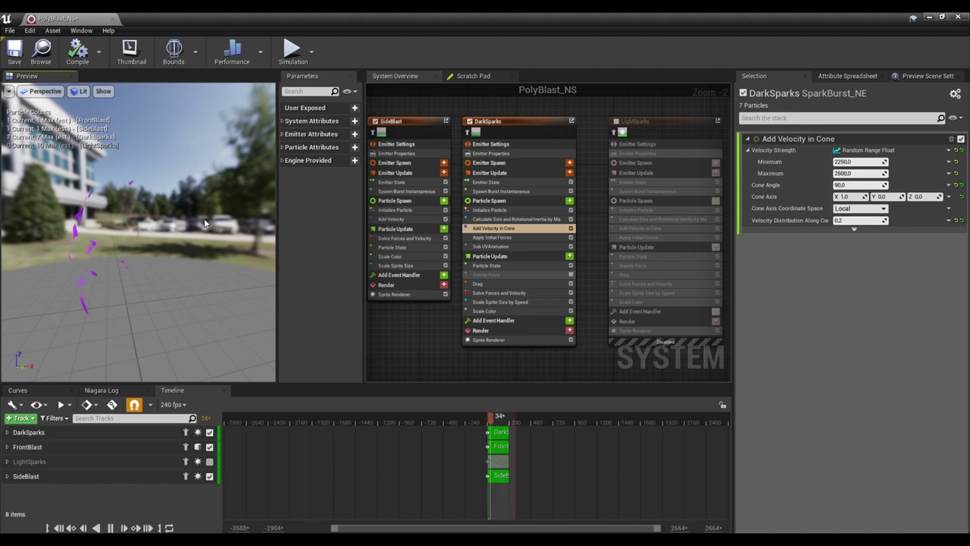
drag(204, 223, 228, 253)
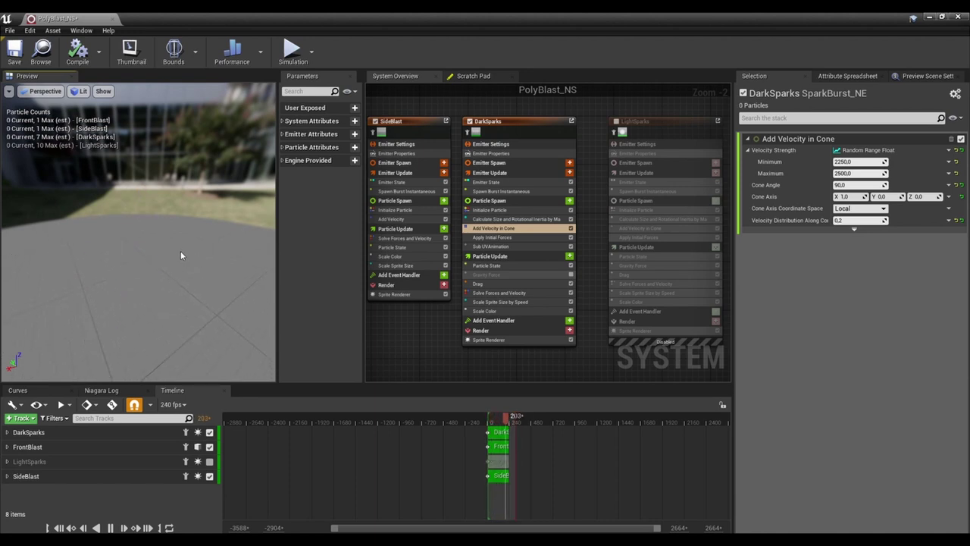
drag(178, 251, 172, 250)
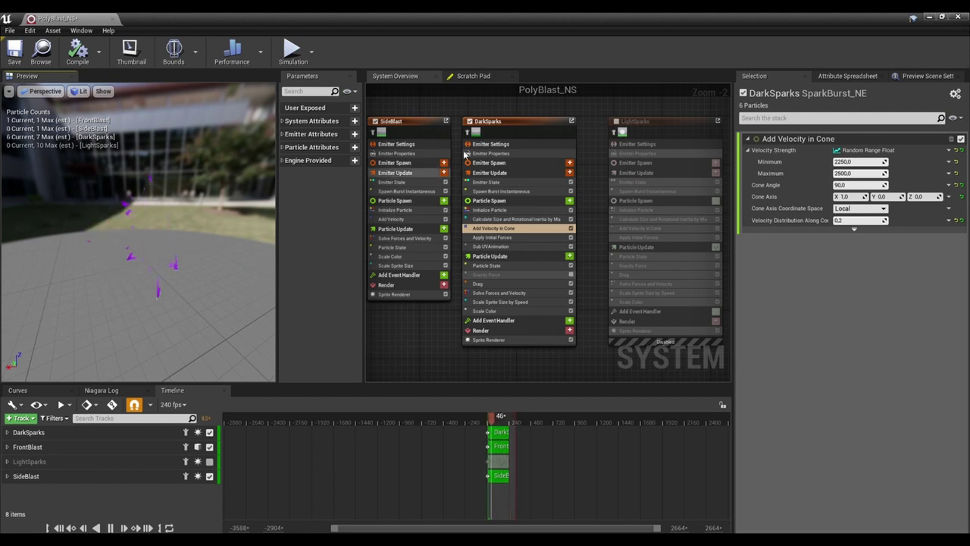
Delete the disabled LightSparks emitter from the system.
scroll(585, 336, down, 1)
right_drag(585, 336, 537, 352)
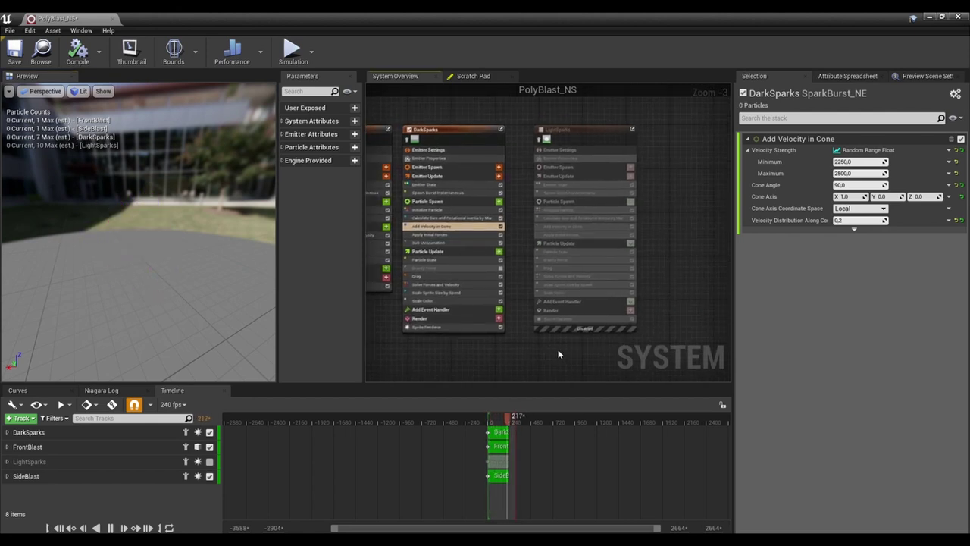
drag(558, 350, 657, 100)
right_drag(665, 226, 698, 239)
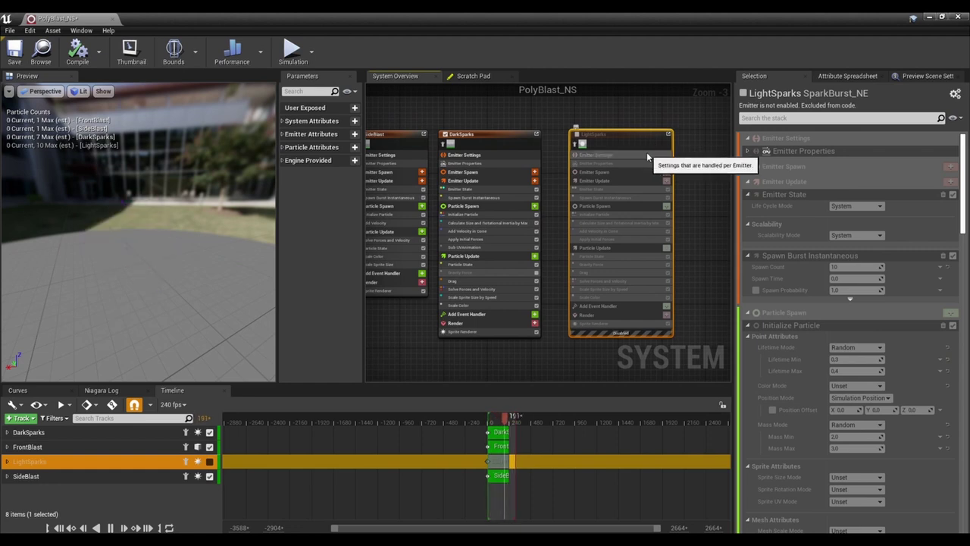
key(Delete)
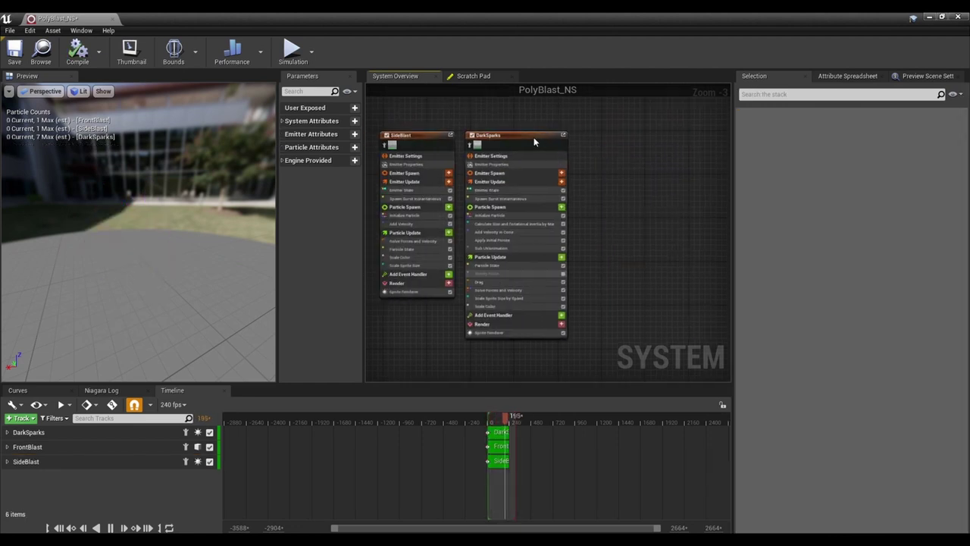
Duplicate the DarkSparks emitter within the system and select the copy.
click(534, 142)
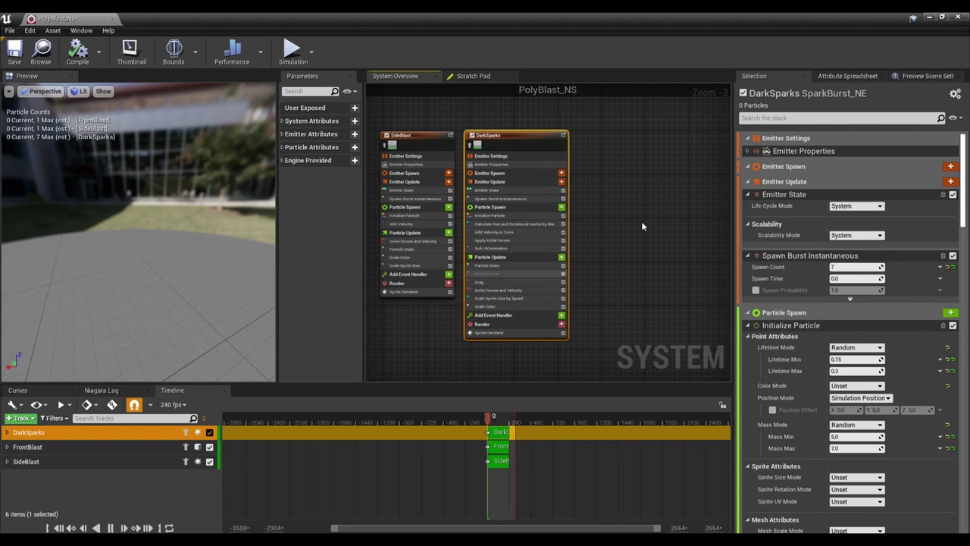
key(ctrl+w)
click(641, 141)
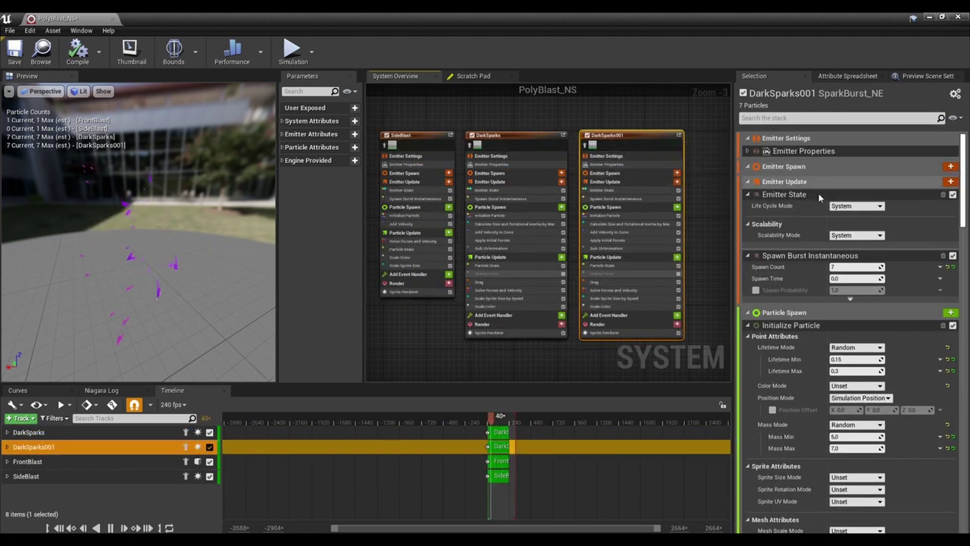
Rename the duplicated emitter as LightSparks and save the Niagara system.
double_click(768, 94)
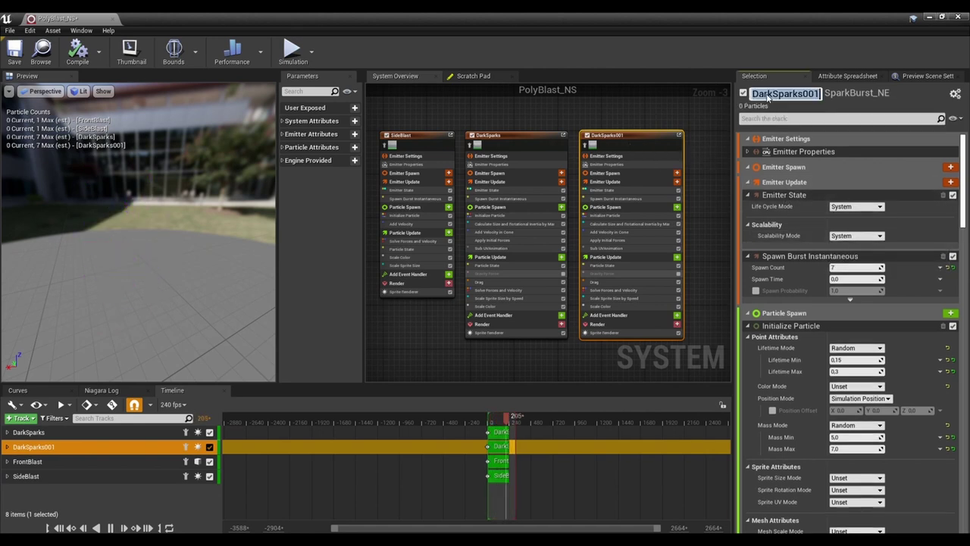
text(LightSpakr)
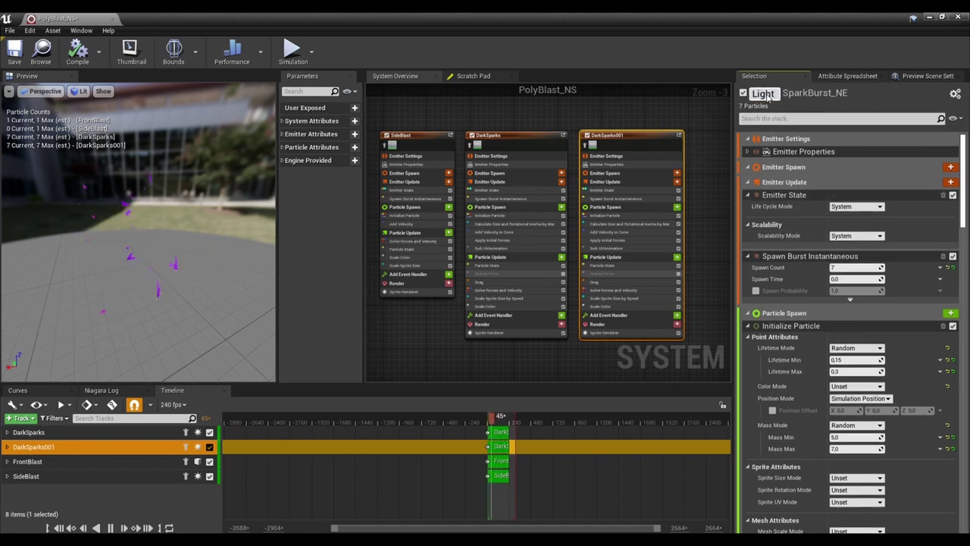
key(BackSpace)
key(BackSpace)
text(rks)
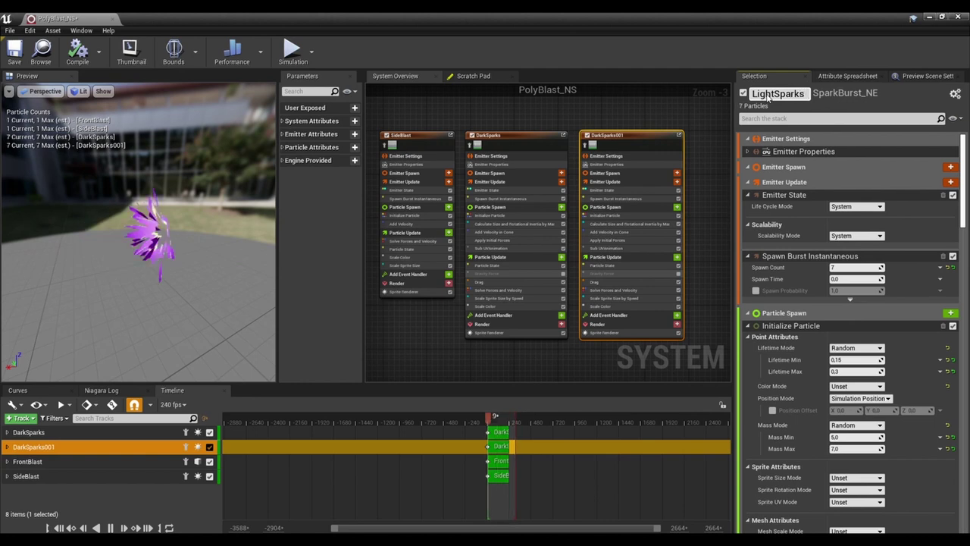
key(Return)
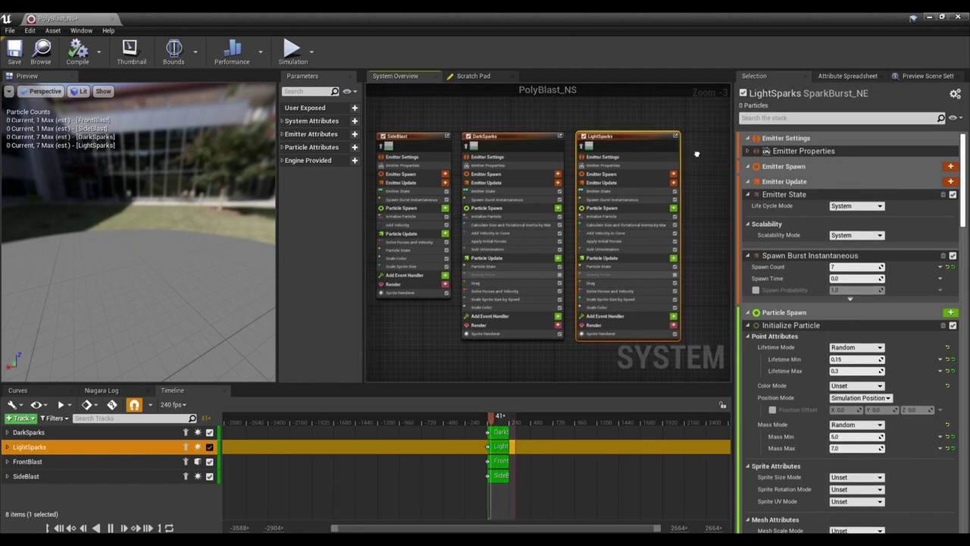
click(15, 53)
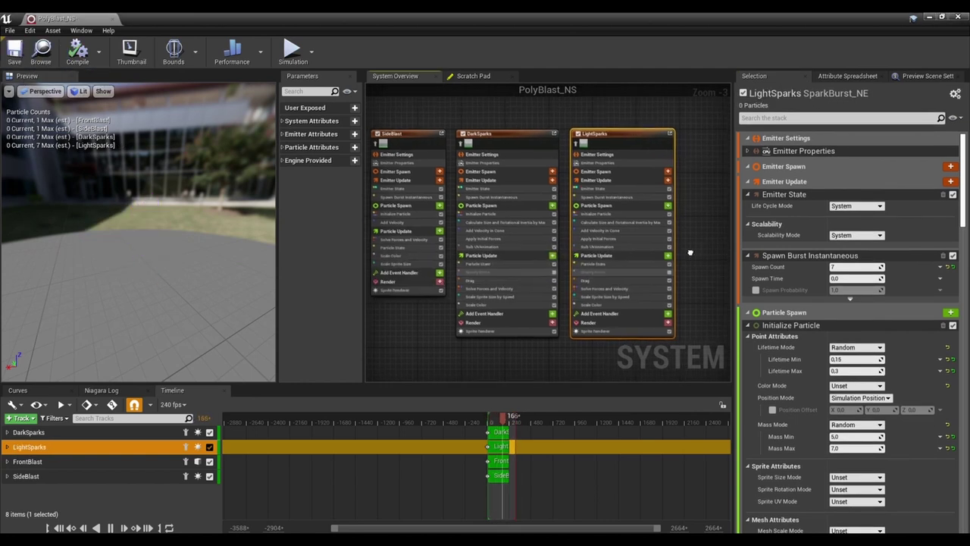
Set the Spawn Burst Instantaneous count of the LightSparks emitter to 10.
right_drag(698, 263, 616, 259)
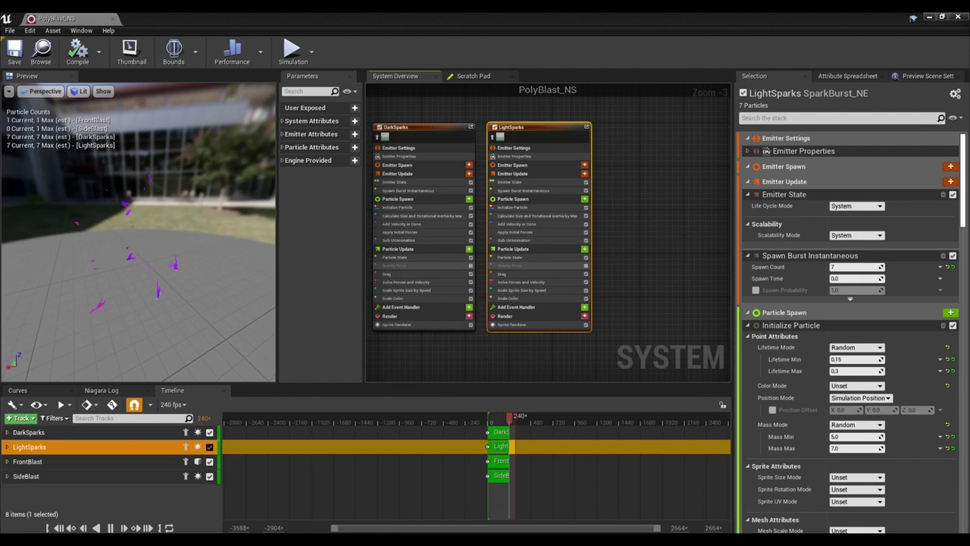
click(531, 190)
click(853, 150)
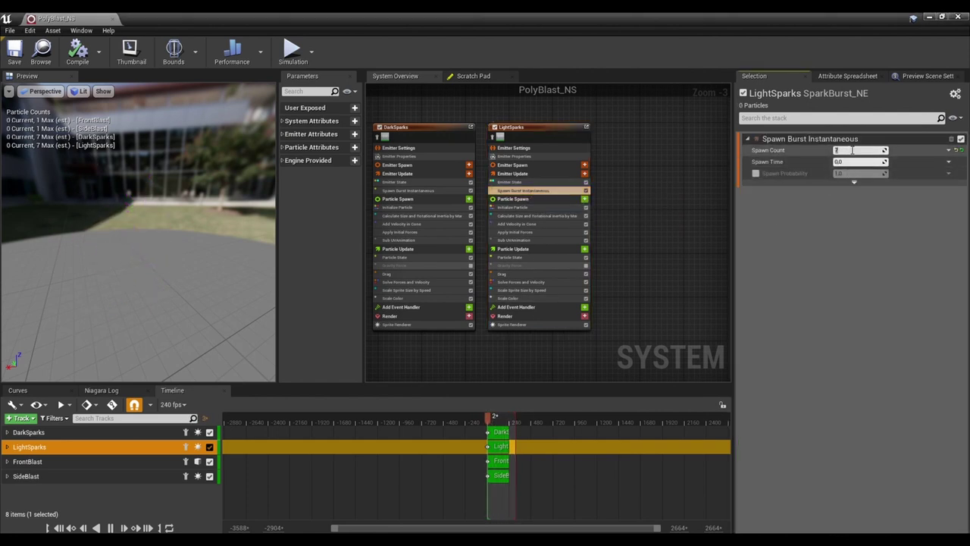
key(Return)
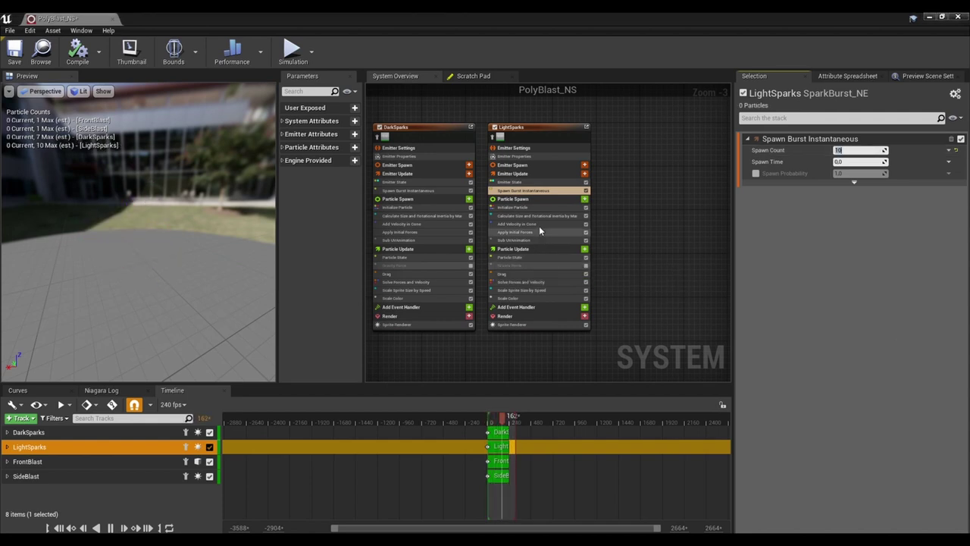
Set the LightSparks particle lifetime to a minimum of 0.3 and a maximum of 0.5.
click(541, 183)
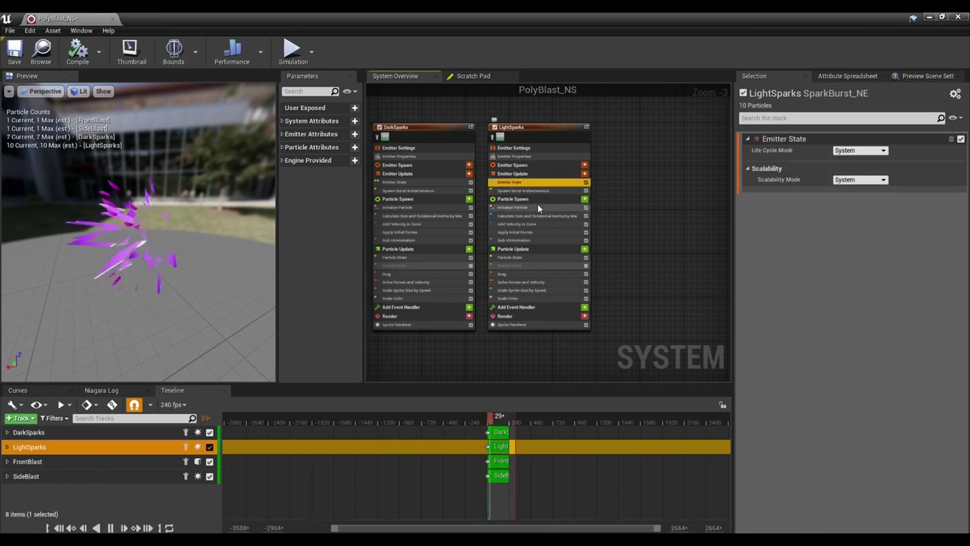
click(538, 207)
click(549, 224)
click(550, 199)
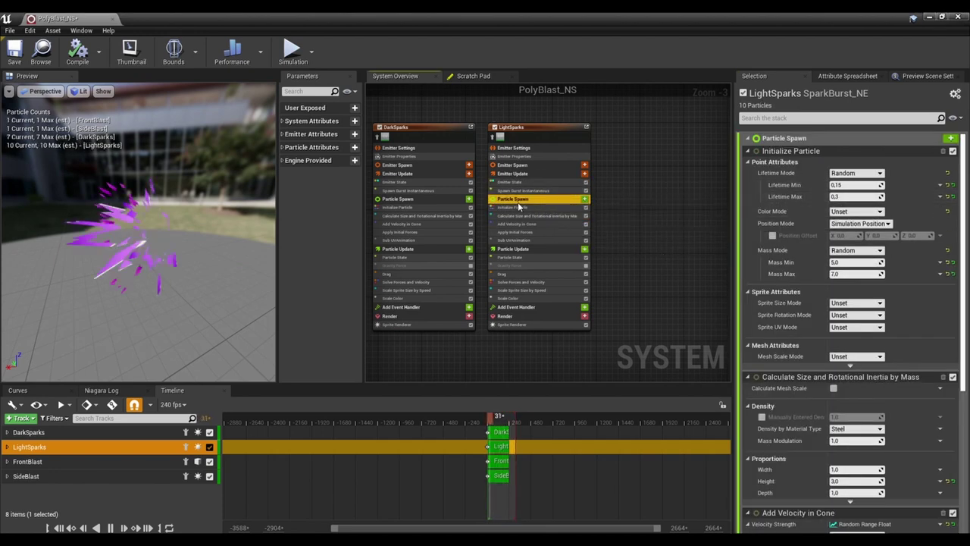
click(857, 185)
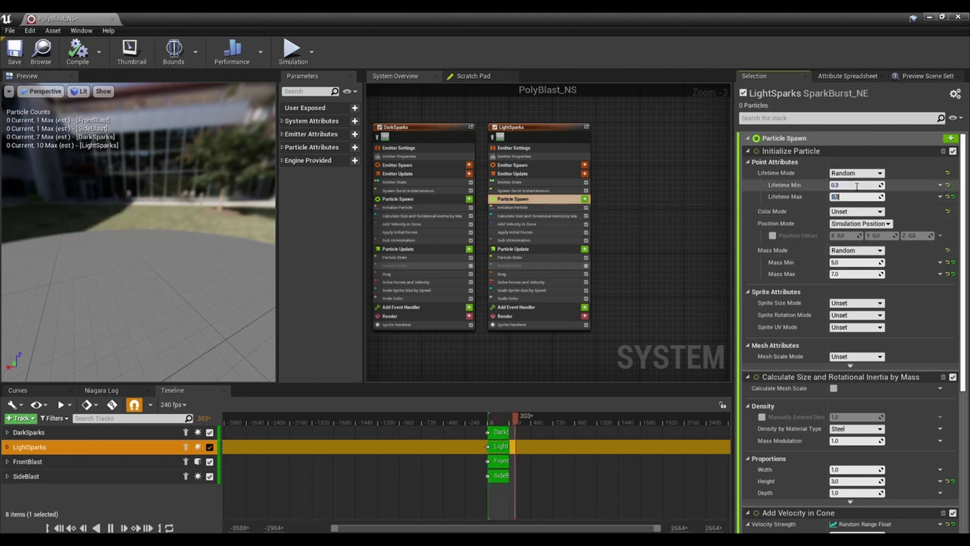
text(0)
text(.5)
key(Return)
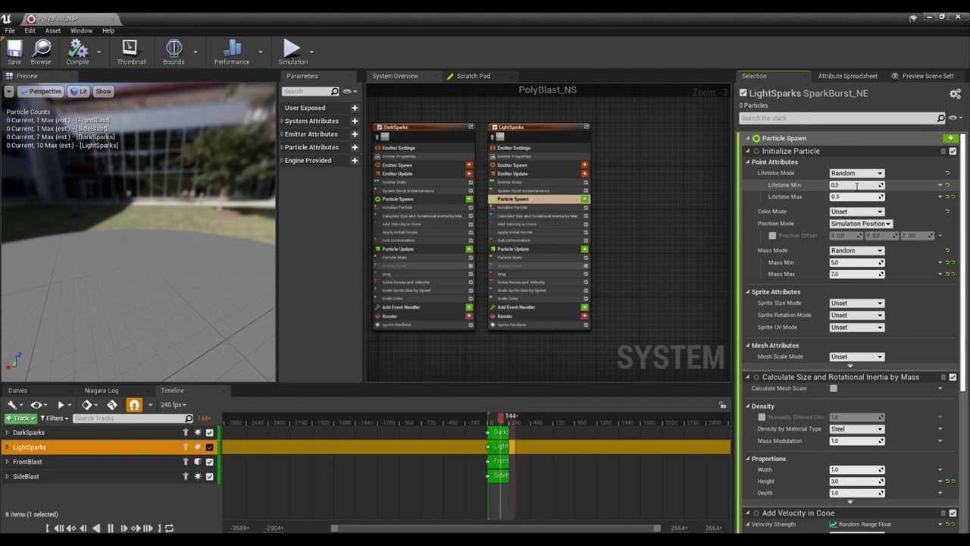
Set the Cone Angle of the LightSparks Add Velocity in Cone module to 60.
mouse_move(146, 235)
mouse_down()
mouse_move(128, 235)
mouse_move(146, 235)
mouse_up()
right_drag(632, 258, 673, 251)
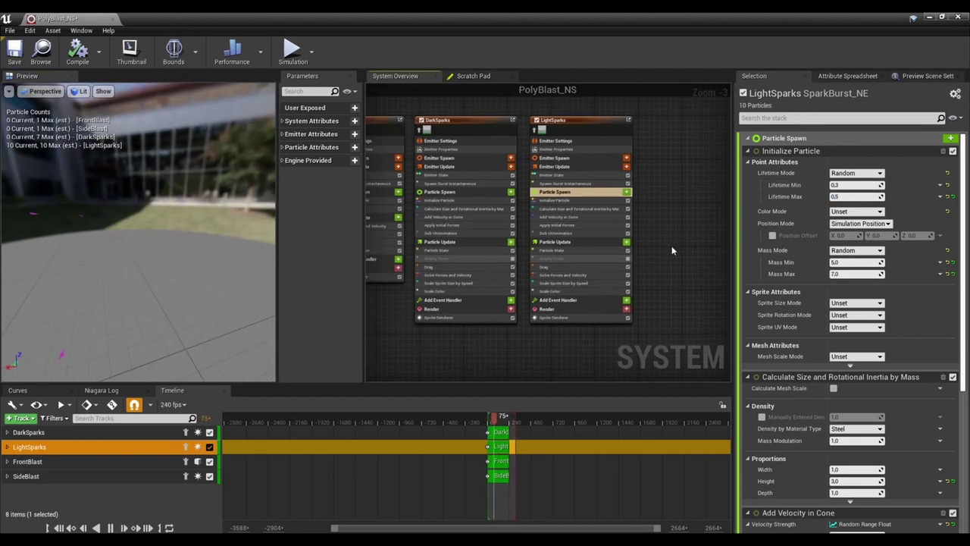
click(595, 217)
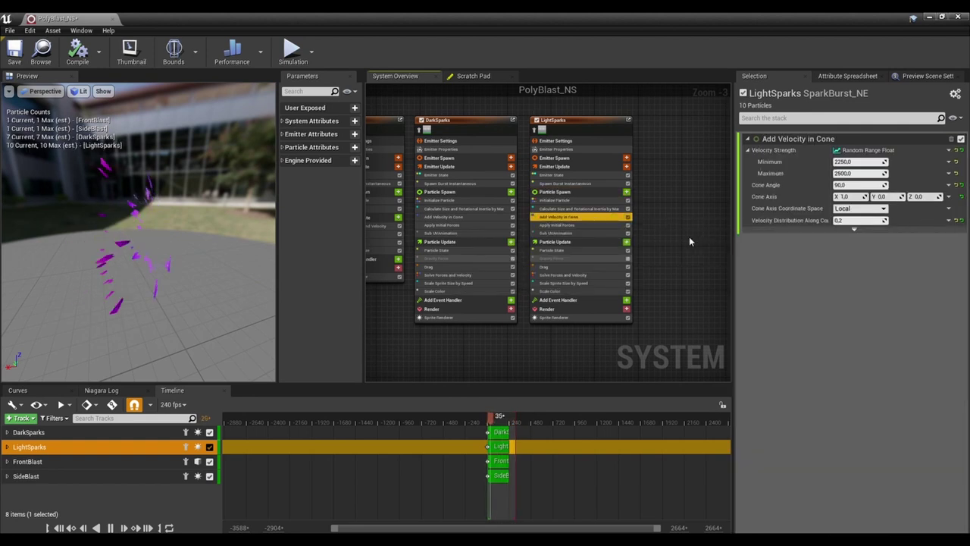
click(868, 186)
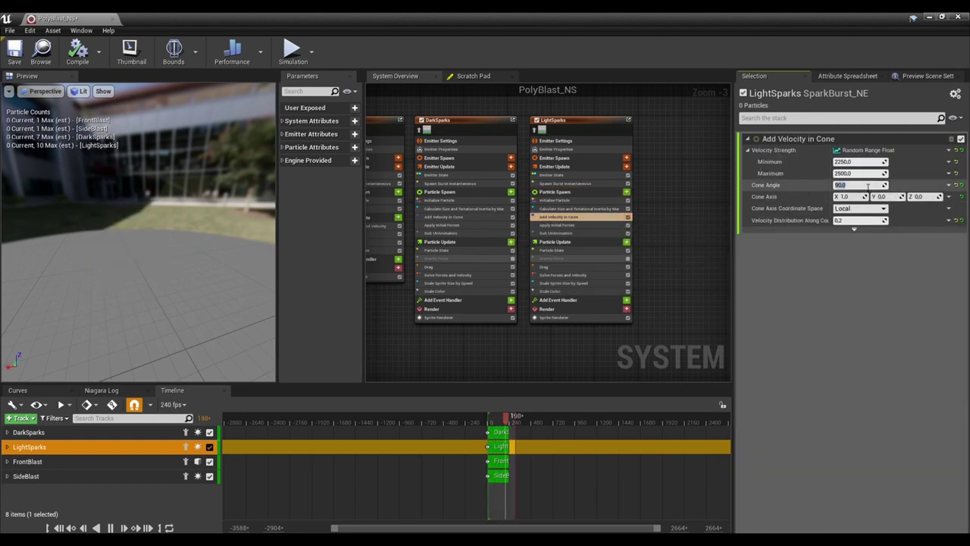
text(60)
key(Return)
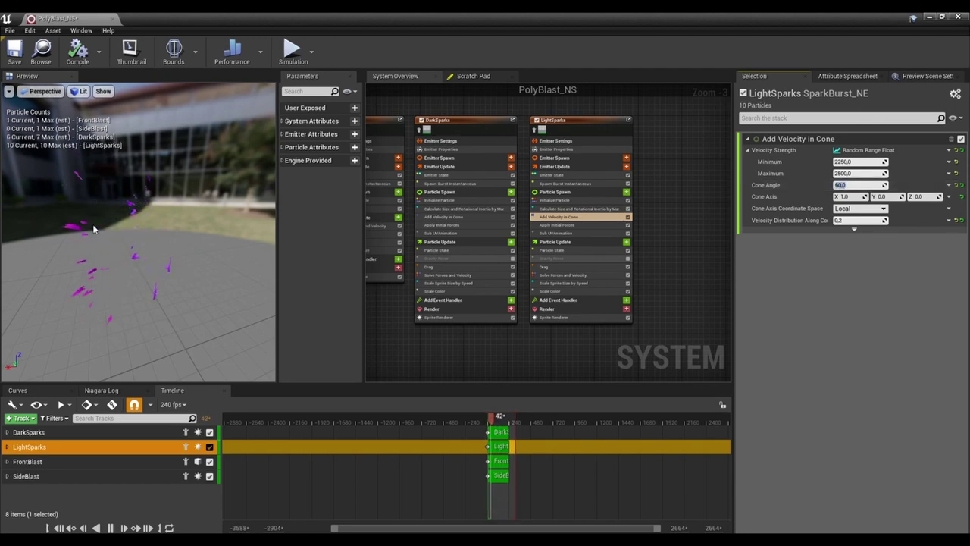
Set the LightSparks particle mass to a minimum of 2 and a maximum of 3.
drag(93, 227, 238, 241)
drag(163, 241, 110, 241)
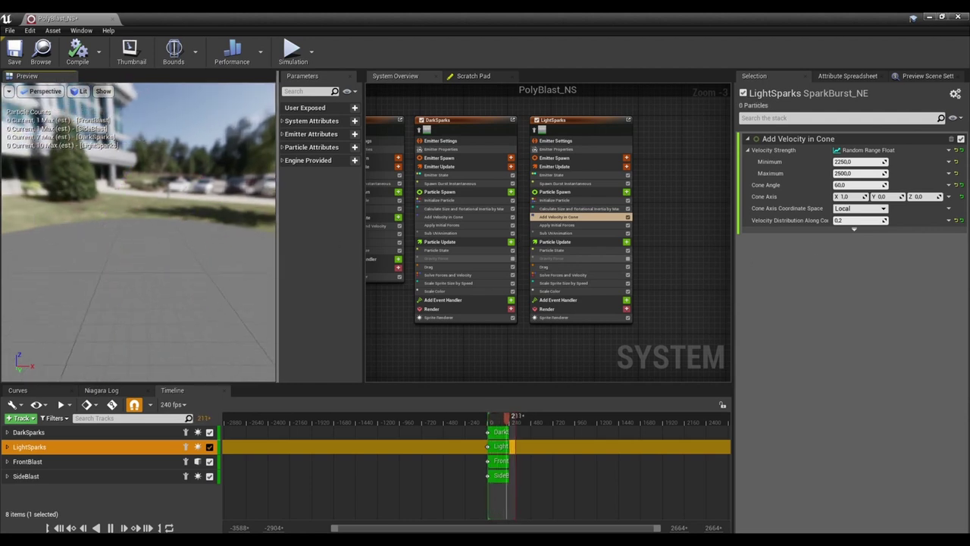
click(581, 194)
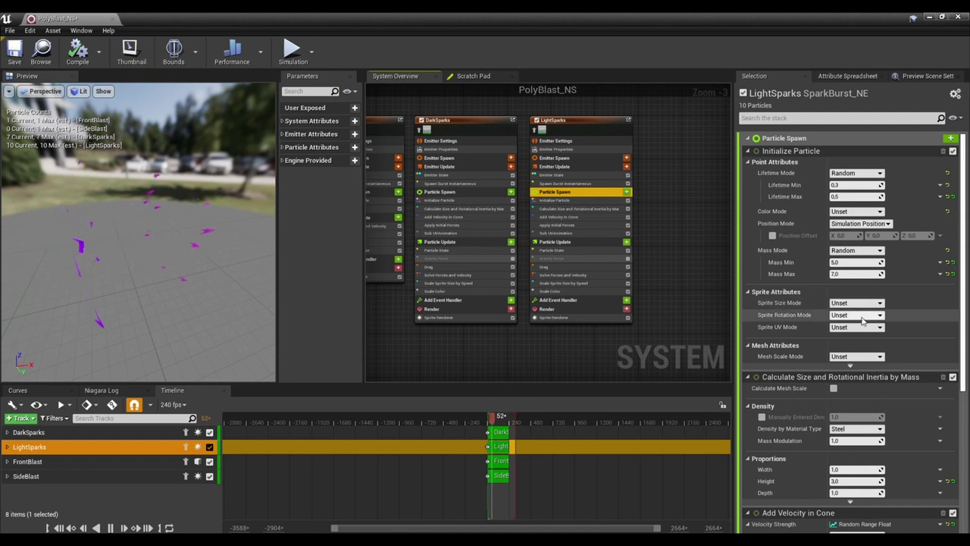
click(852, 262)
text(2)
key(Tab)
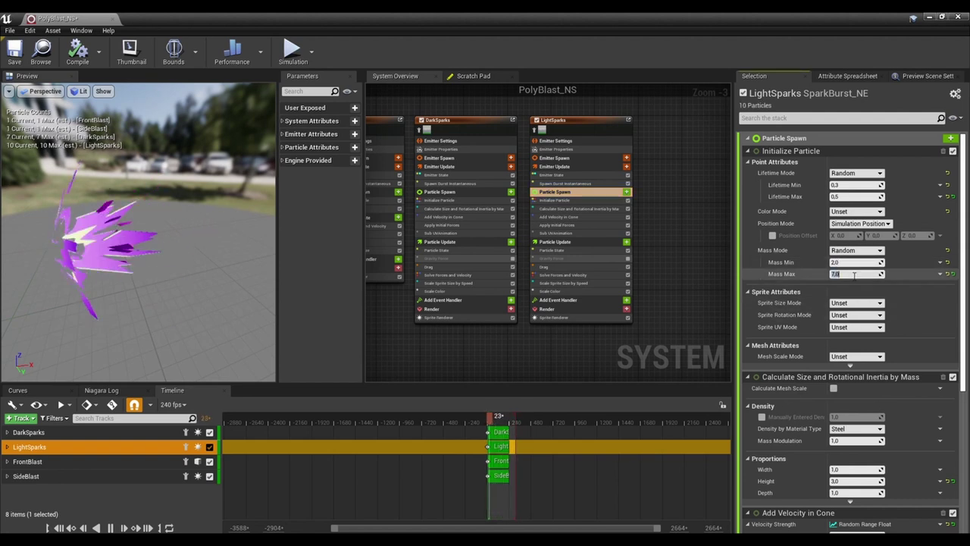
text(3)
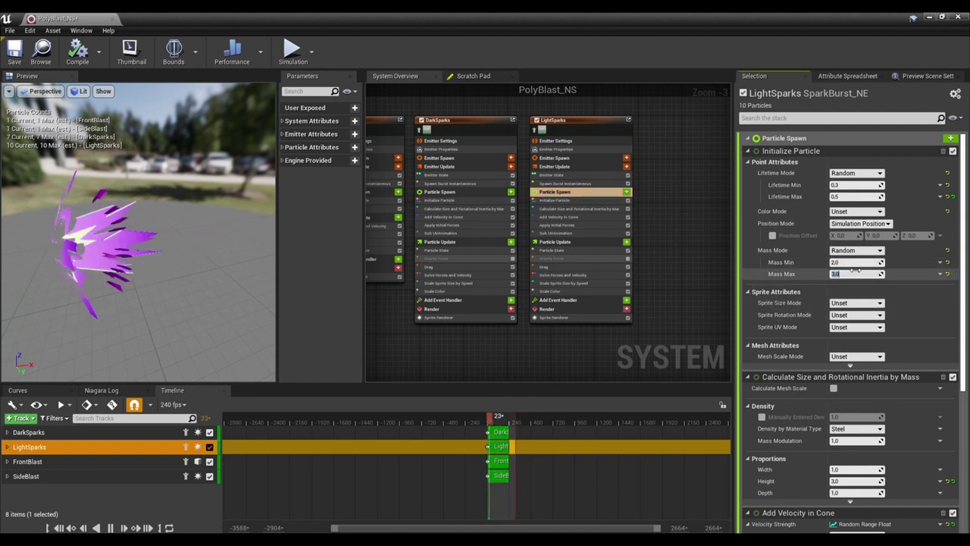
key(Return)
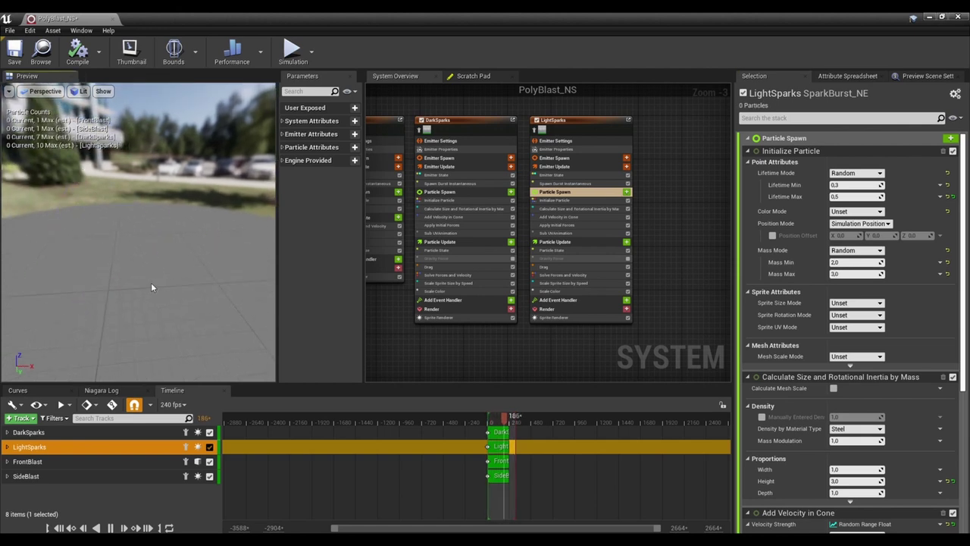
Set the LightSparks particle mass to a minimum of 1 and a maximum of 2, and enable its Gravity Force module.
click(852, 262)
text(1)
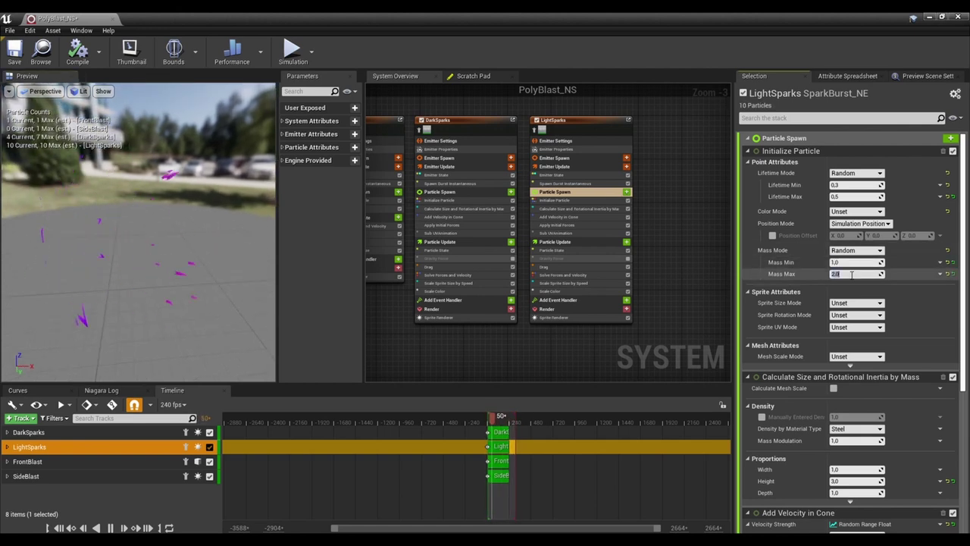
drag(196, 190, 211, 247)
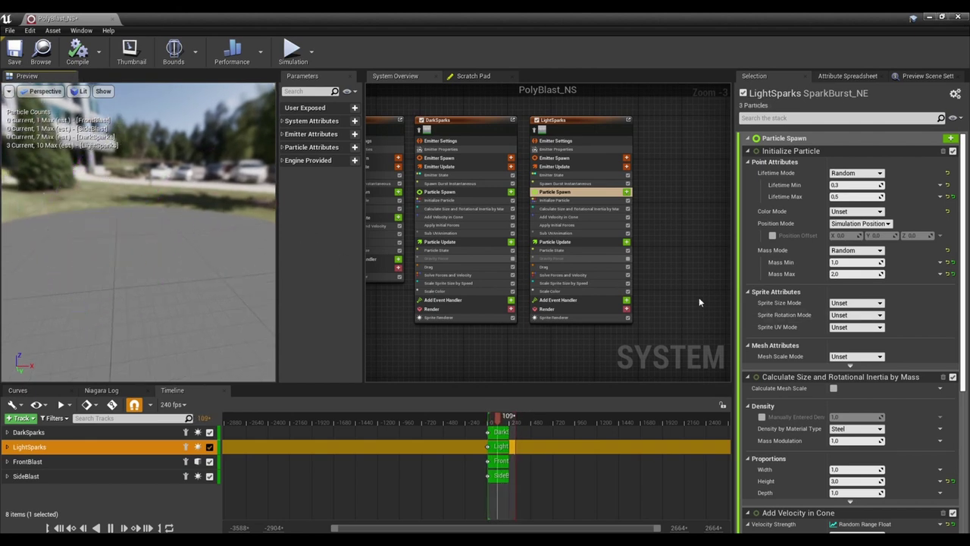
click(627, 260)
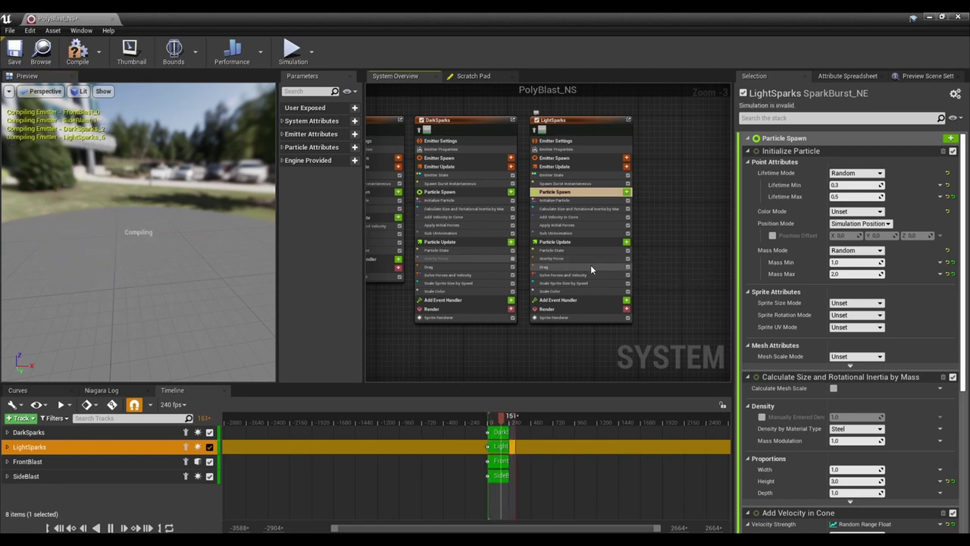
drag(181, 236, 212, 246)
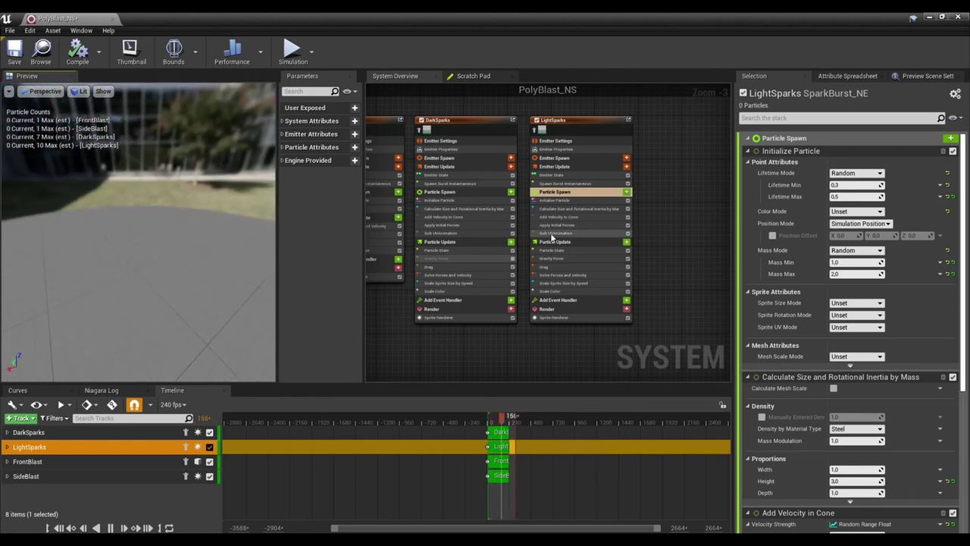
Set the drag of the LightSparks Drag module to 5.
click(578, 267)
click(872, 150)
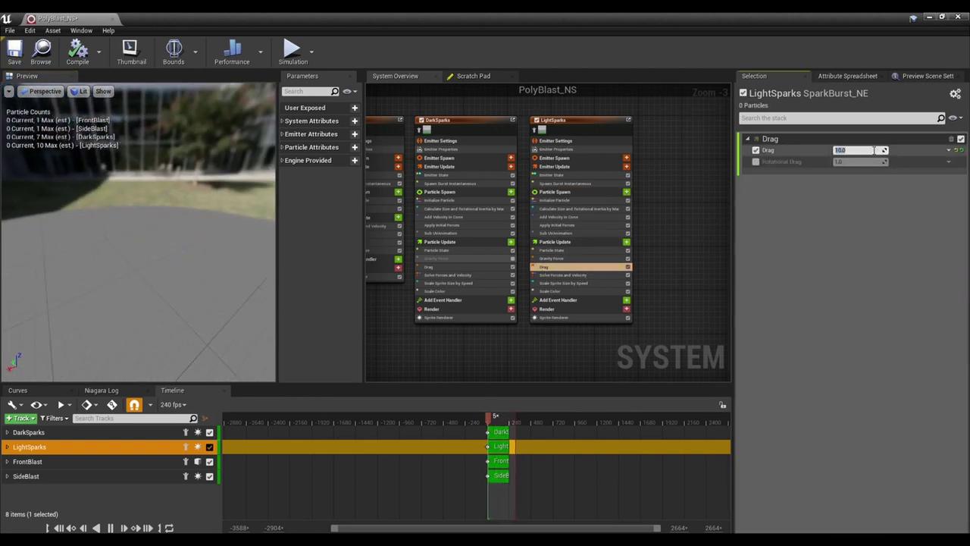
text(5)
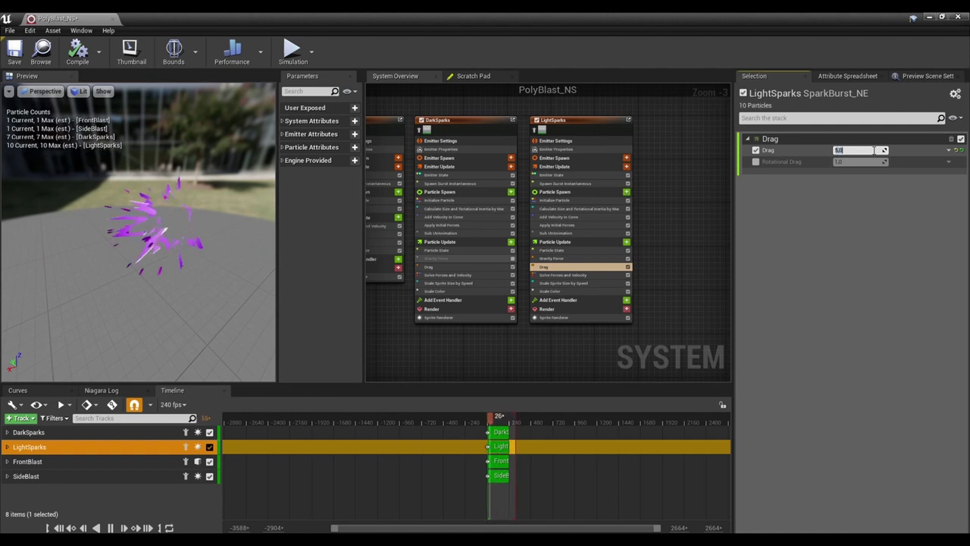
key(Return)
drag(147, 241, 121, 241)
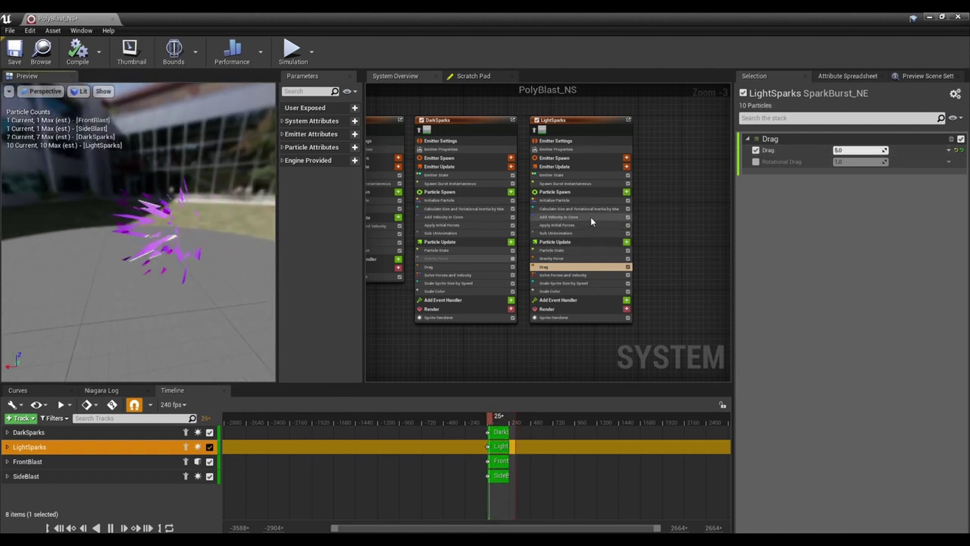
Set the LightSparks cone velocity strength to a minimum of 1250 and a maximum of 2000.
click(558, 217)
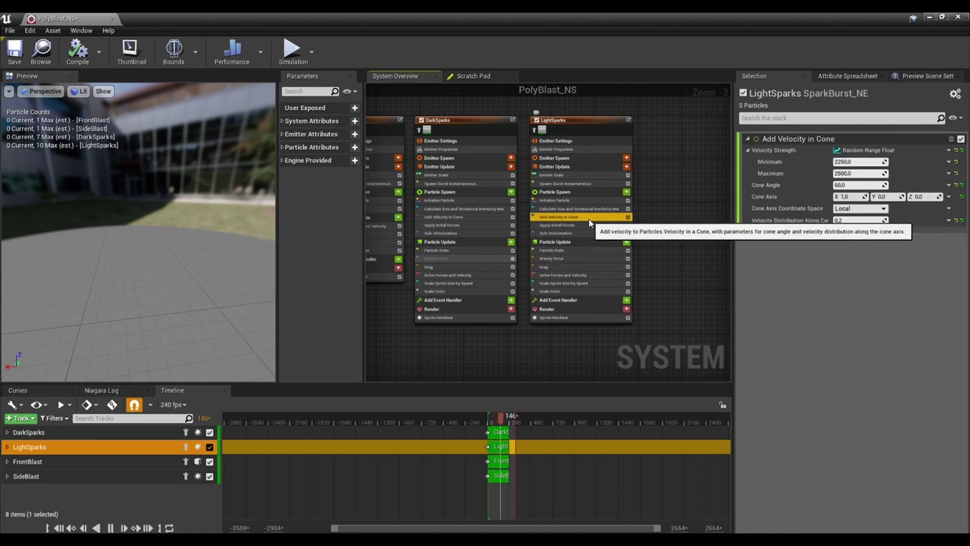
click(860, 162)
text(125)
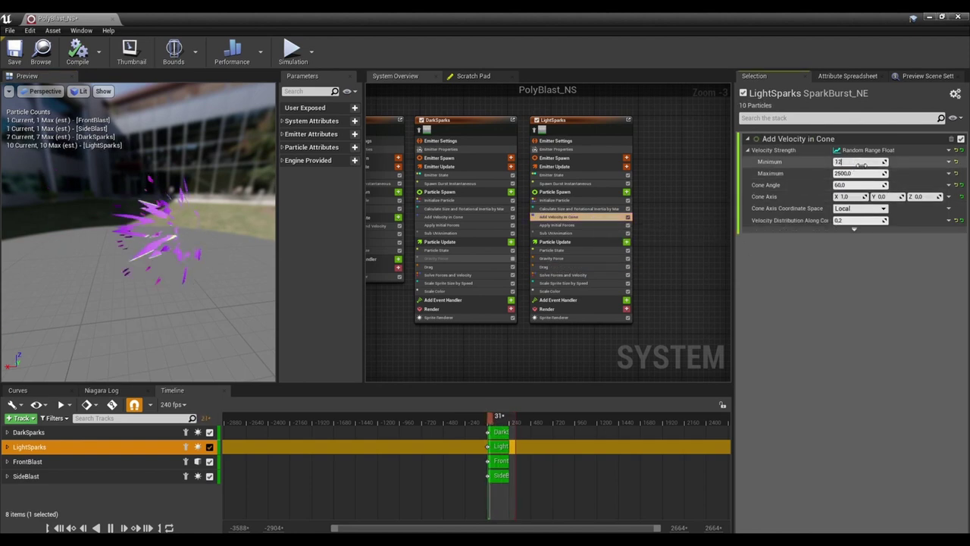
key(Return)
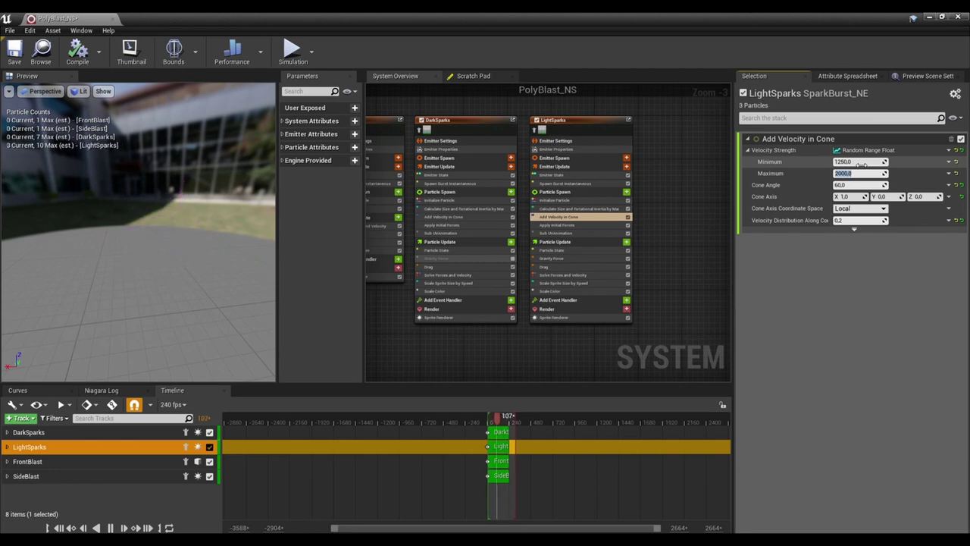
drag(167, 219, 266, 220)
drag(69, 243, 148, 256)
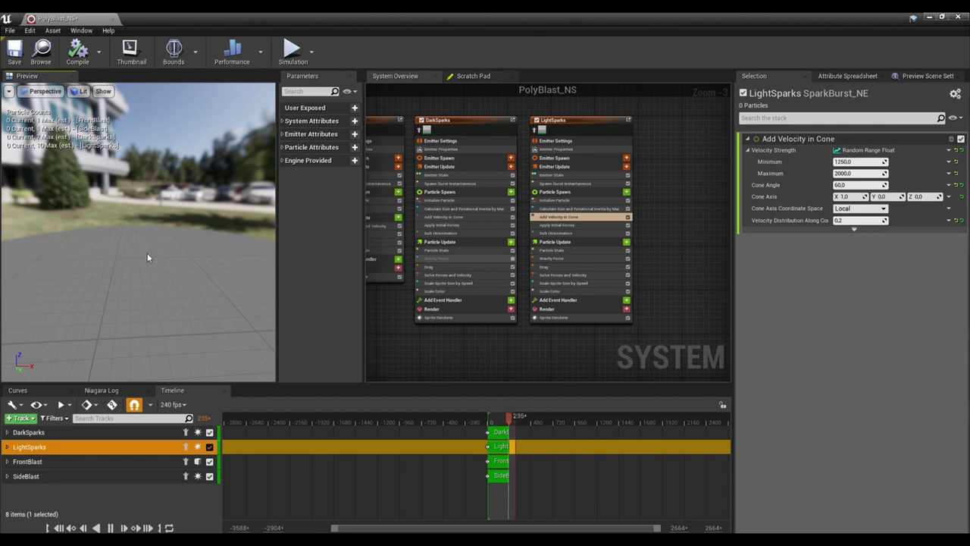
Reduce the drag of the LightSparks Drag module to 2.
click(549, 267)
click(872, 149)
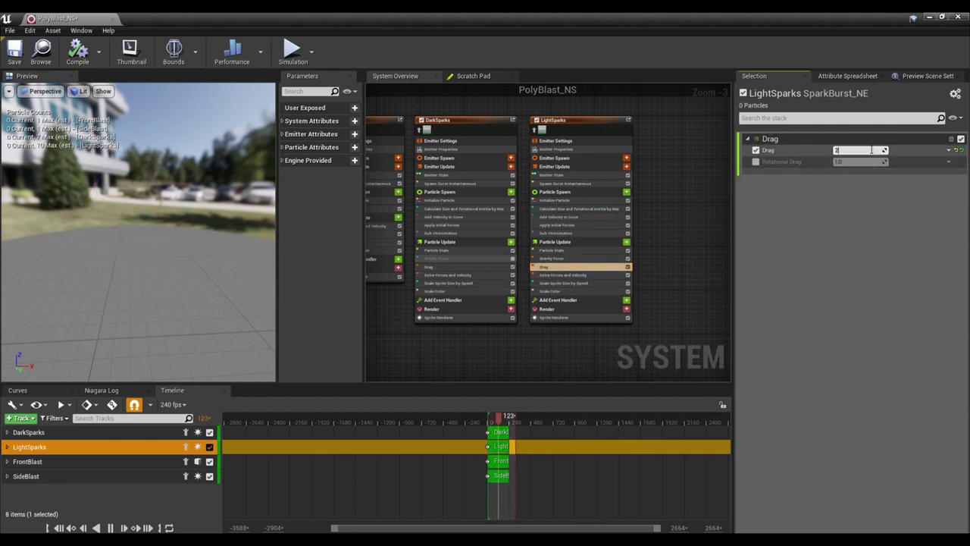
key(Return)
drag(217, 276, 207, 235)
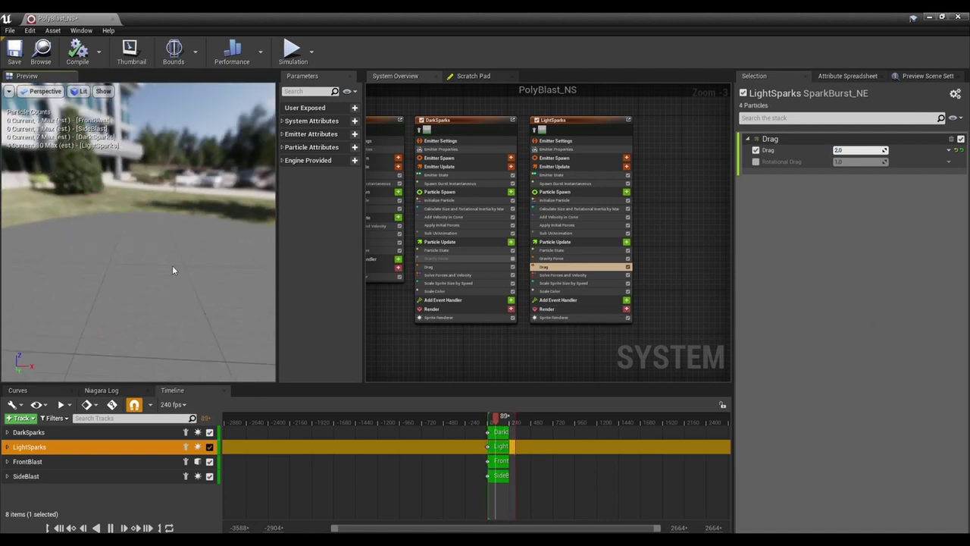
drag(173, 270, 194, 264)
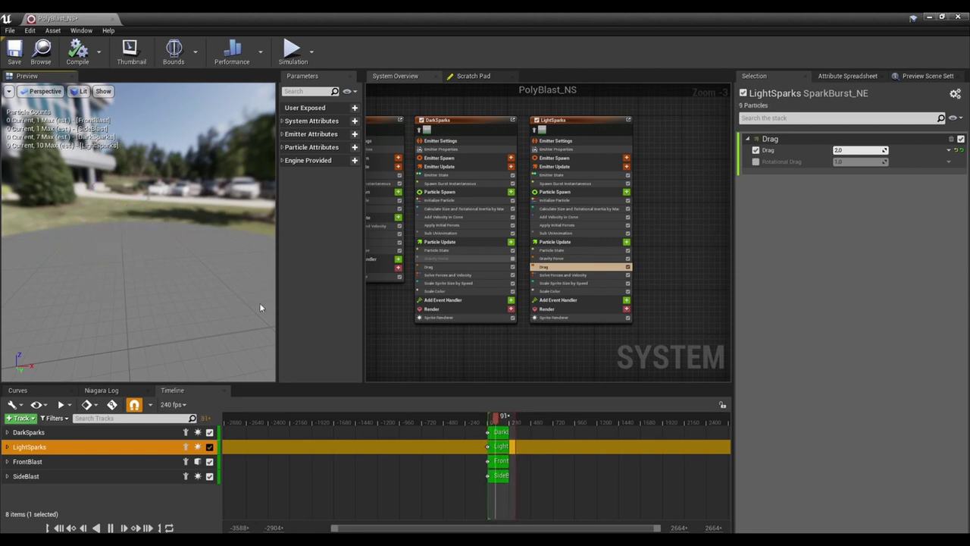
mouse_move(184, 281)
mouse_down()
mouse_move(203, 282)
mouse_move(185, 280)
mouse_up()
scroll(184, 285, up, 3)
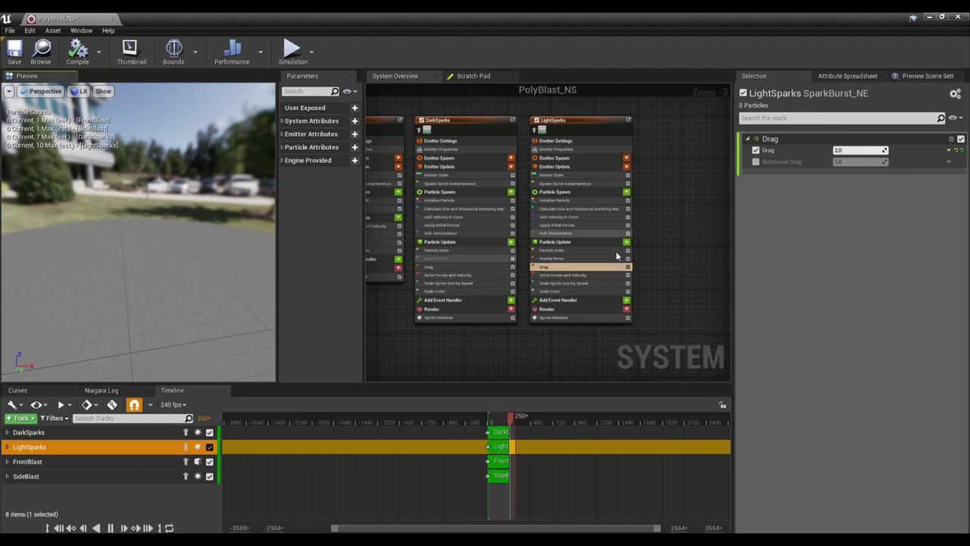
Shift the second, third and last color keys of the LightSparks Scale Color curve earlier, to about 0.08, 0.18 and 0.35.
click(576, 282)
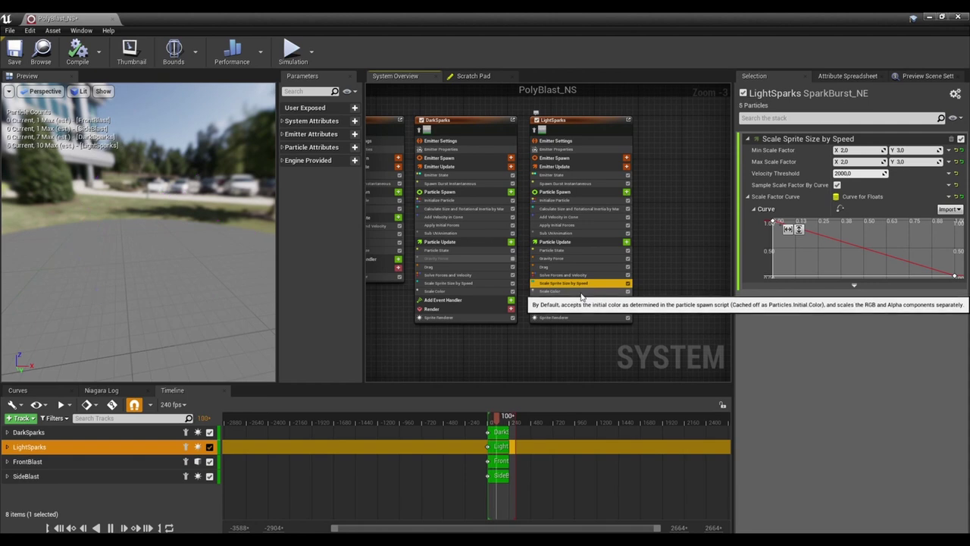
click(581, 291)
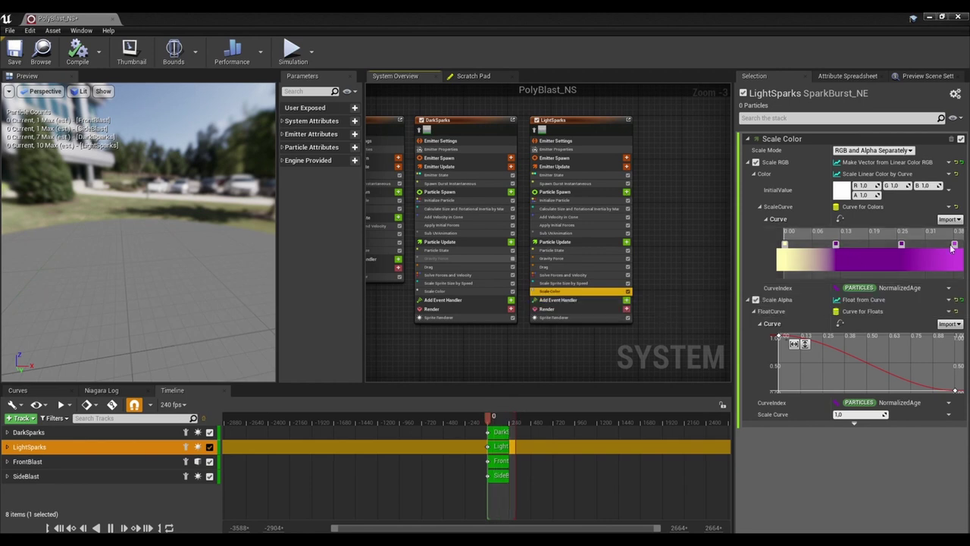
drag(838, 245, 824, 246)
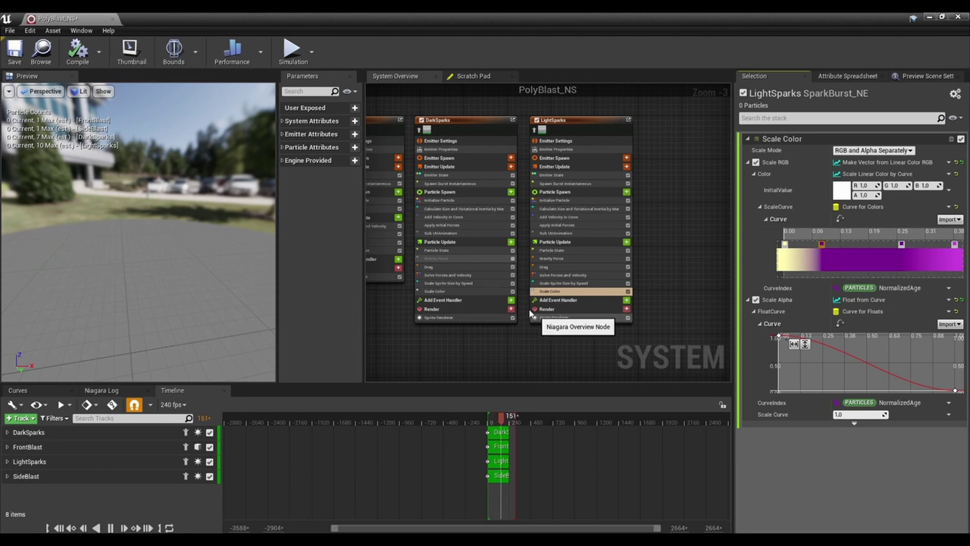
drag(901, 245, 865, 245)
click(955, 245)
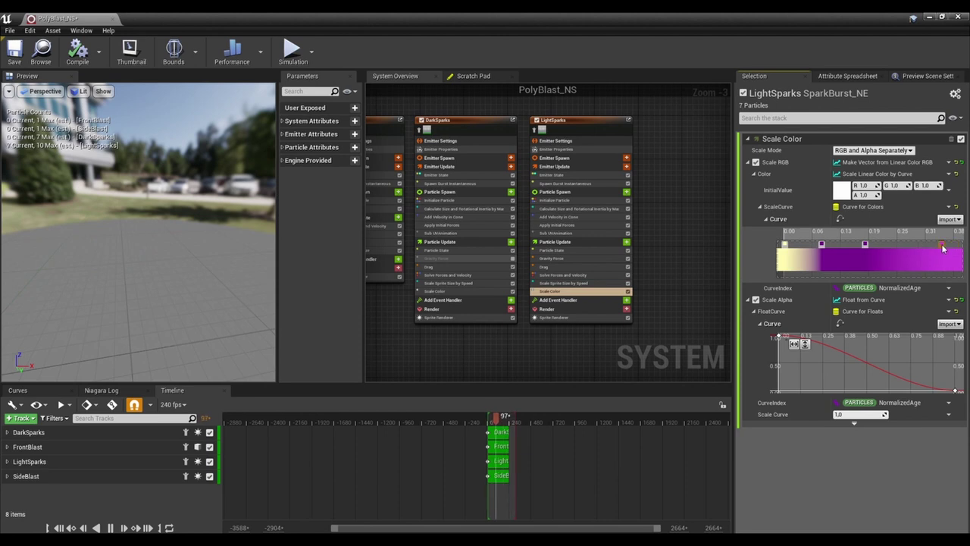
Recolor the last key of the LightSparks color curve bright yellow, with hue about 51, saturation about 0.76 and value 5.
double_click(942, 245)
click(872, 429)
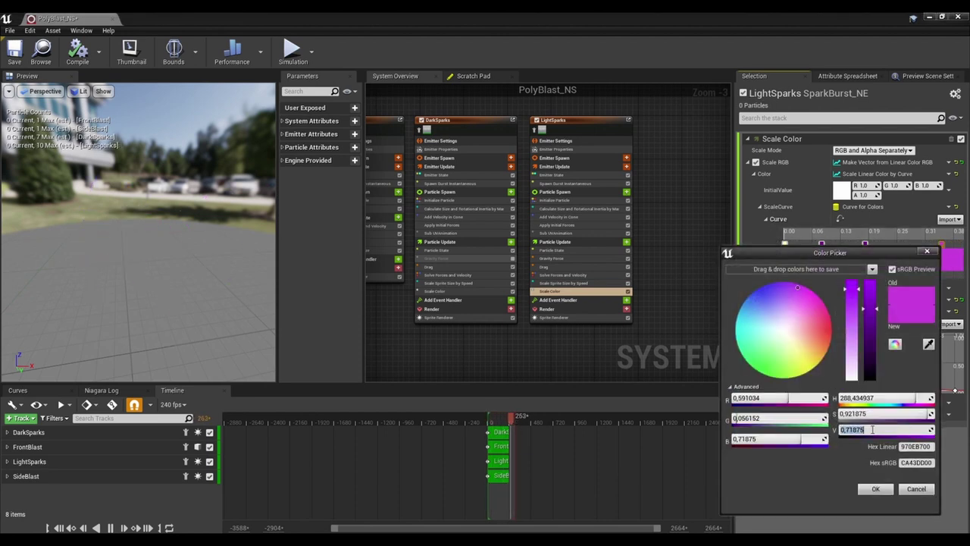
text(5)
key(Return)
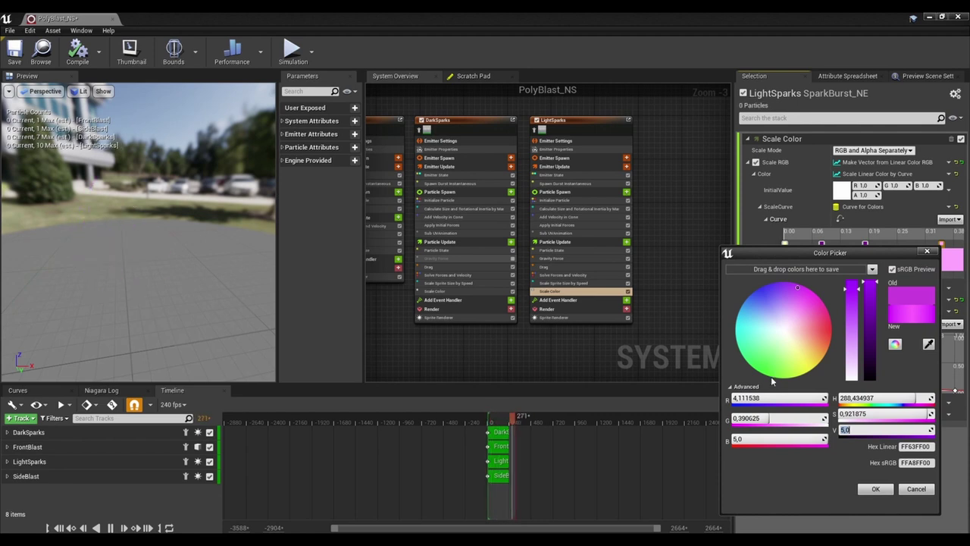
drag(825, 314, 809, 358)
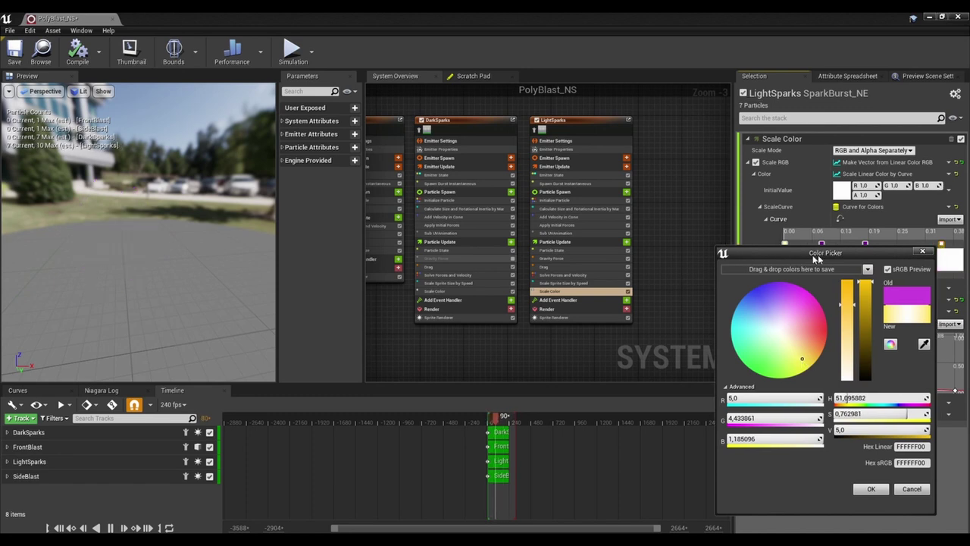
drag(833, 252, 634, 150)
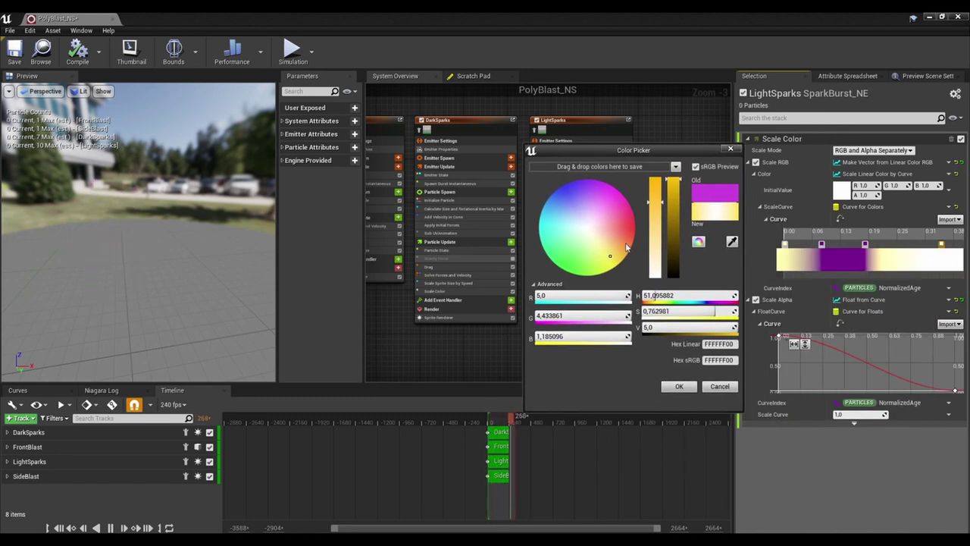
drag(228, 247, 197, 262)
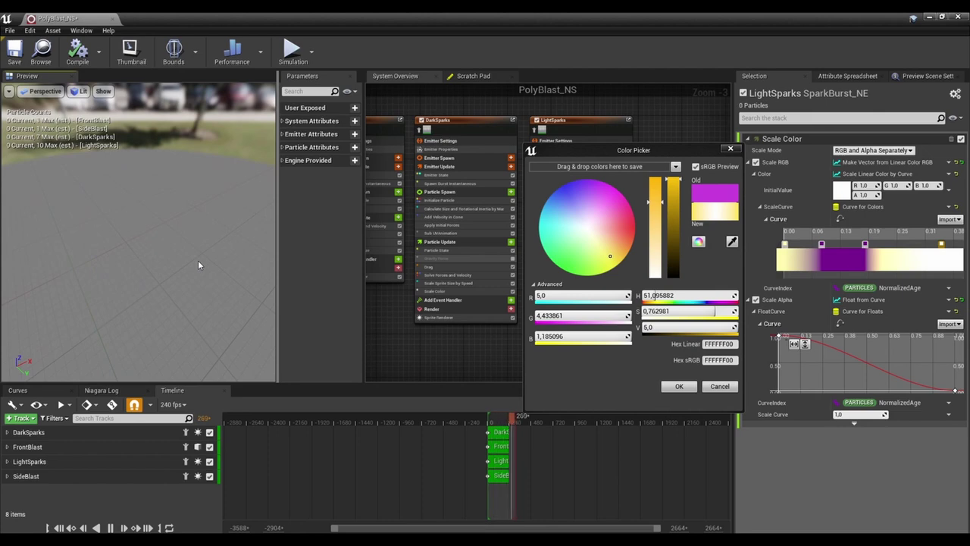
drag(199, 262, 189, 243)
mouse_move(174, 286)
mouse_down()
mouse_move(179, 270)
mouse_move(223, 278)
mouse_move(188, 286)
mouse_move(180, 300)
mouse_move(190, 281)
mouse_up()
click(679, 387)
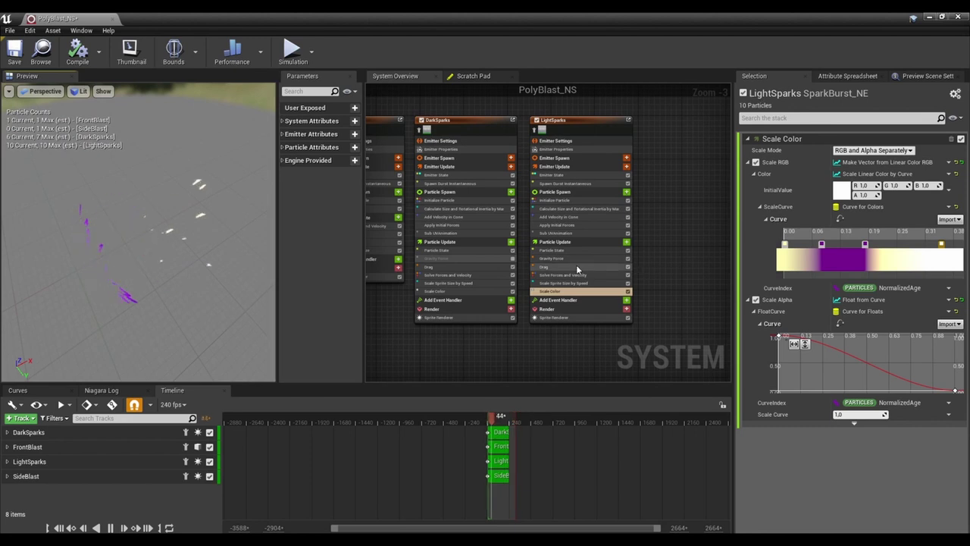
Make the LightSparks drag value a Random Range Float dynamic input.
scroll(251, 268, down, 1)
scroll(206, 268, down, 1)
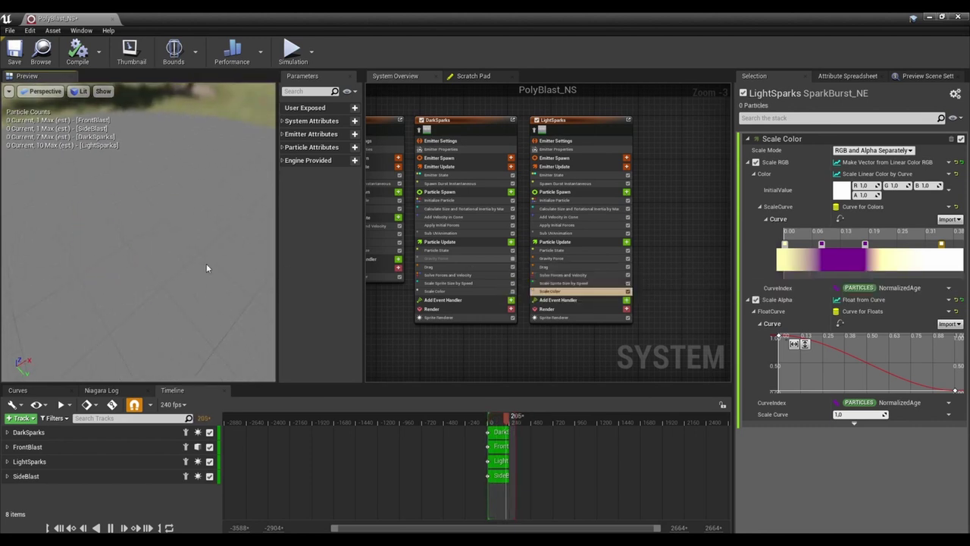
click(581, 267)
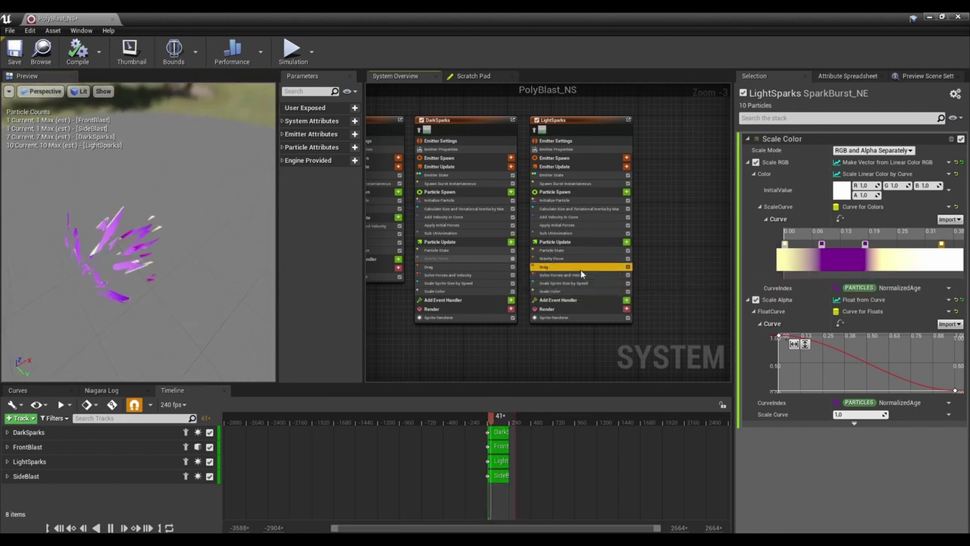
click(868, 150)
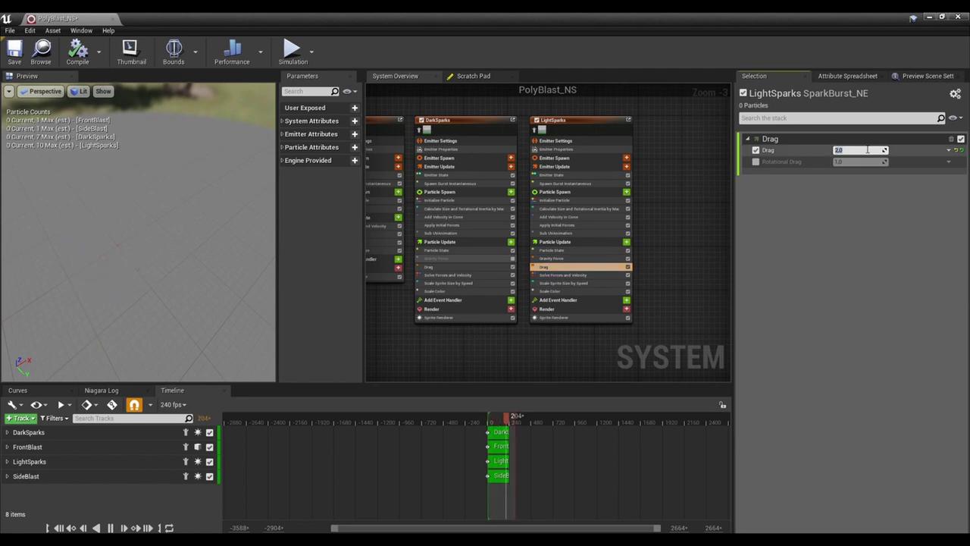
click(948, 151)
text(random)
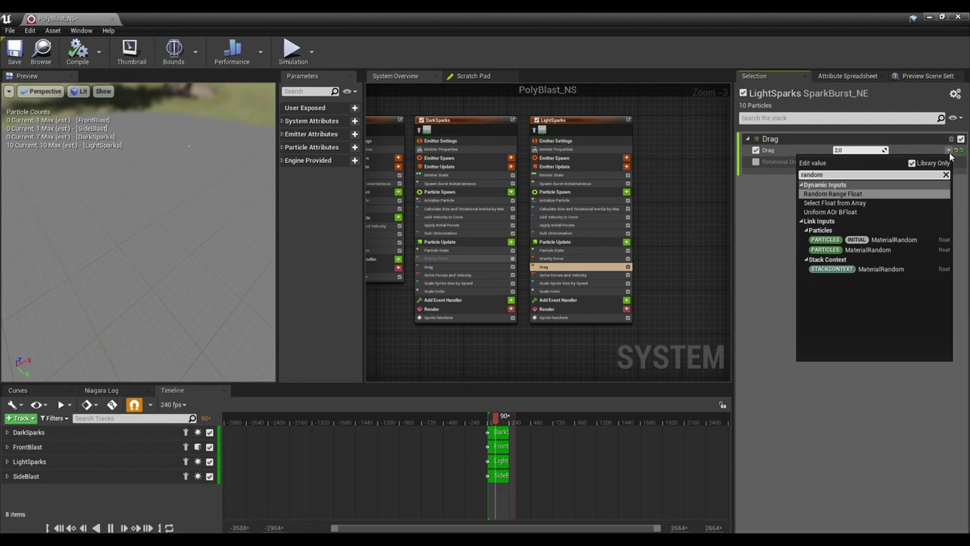
key(Return)
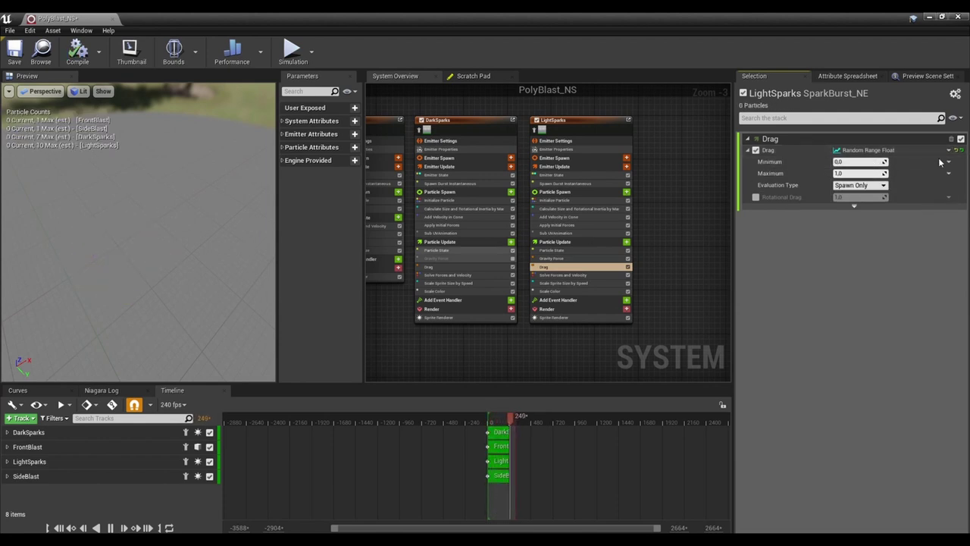
Set the LightSparks random drag range to a minimum of 3 and a maximum of 5, and save the system.
text(3)
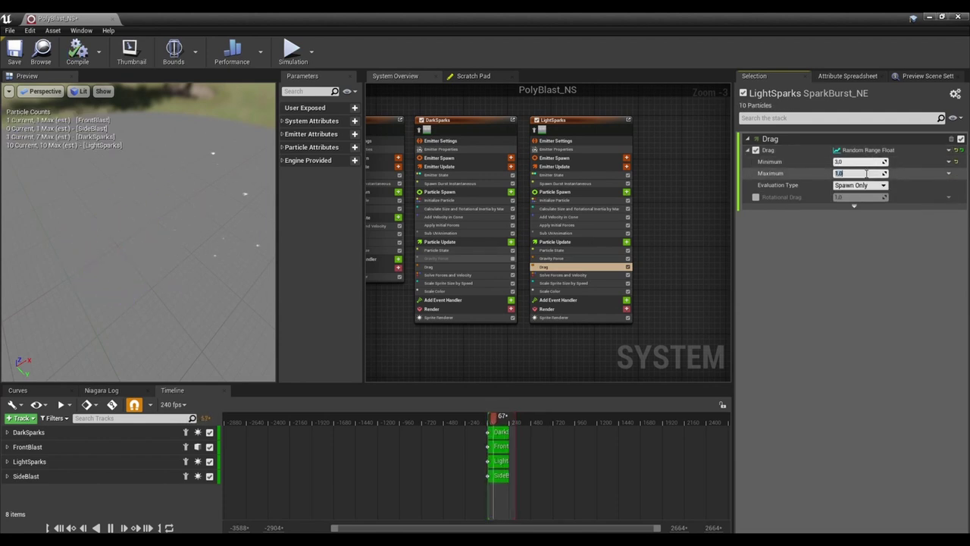
key(Return)
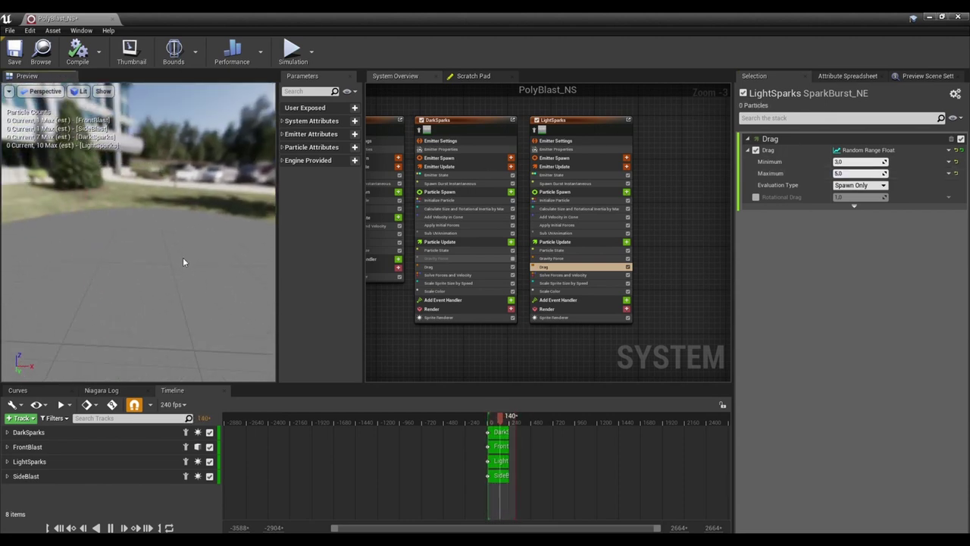
drag(183, 257, 174, 271)
click(15, 52)
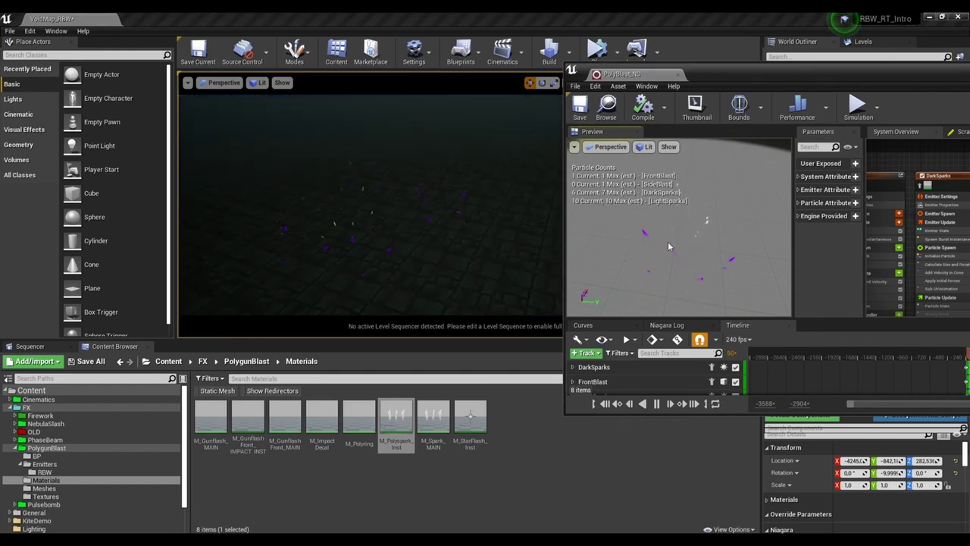
Check the updated effect in the level viewport beside the particle preview, and return to the full-size Niagara editor.
click(633, 261)
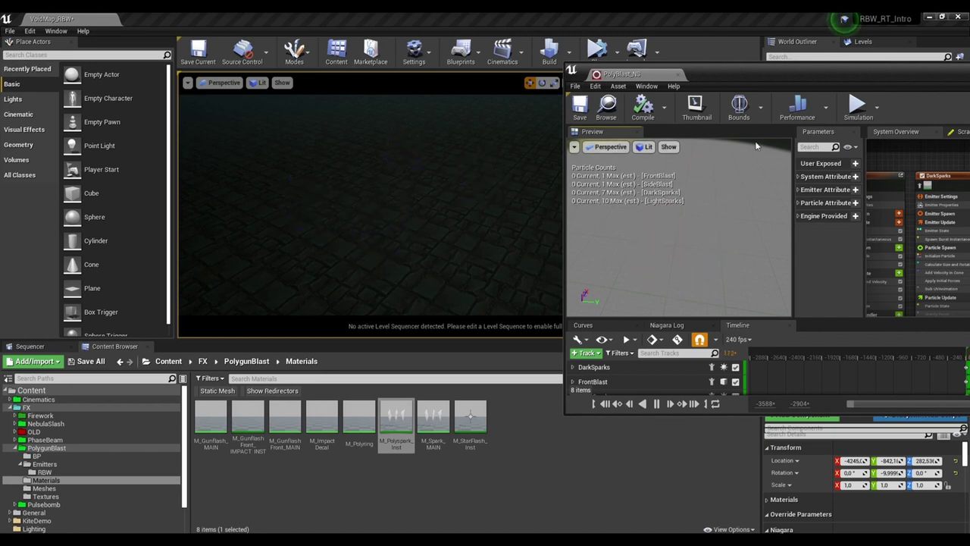
drag(757, 79, 469, 92)
double_click(468, 92)
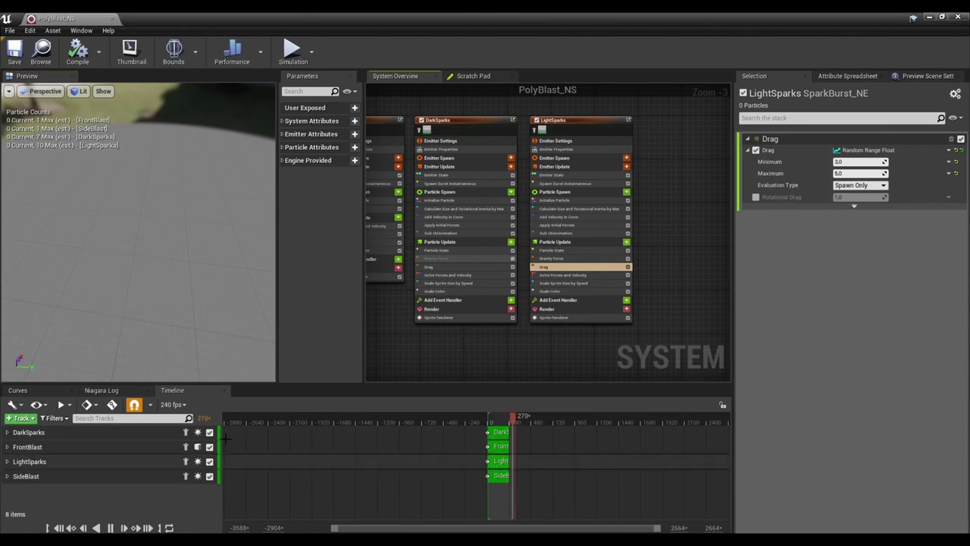
Add the Flash_NE emitter from the PolygunBlast Emitters RBW folder to the PolyBlast_NS system and maximize the Niagara editor.
double_click(377, 19)
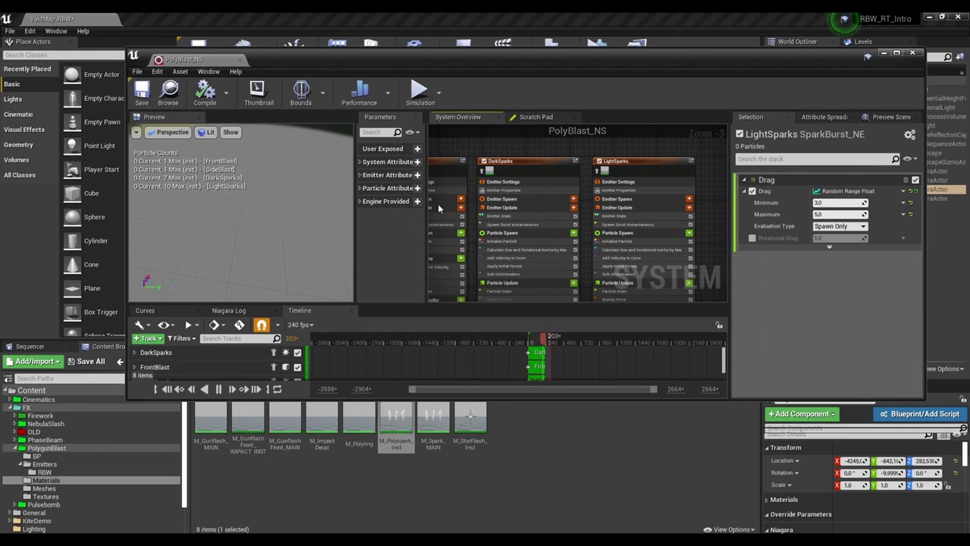
click(106, 472)
click(107, 492)
click(76, 464)
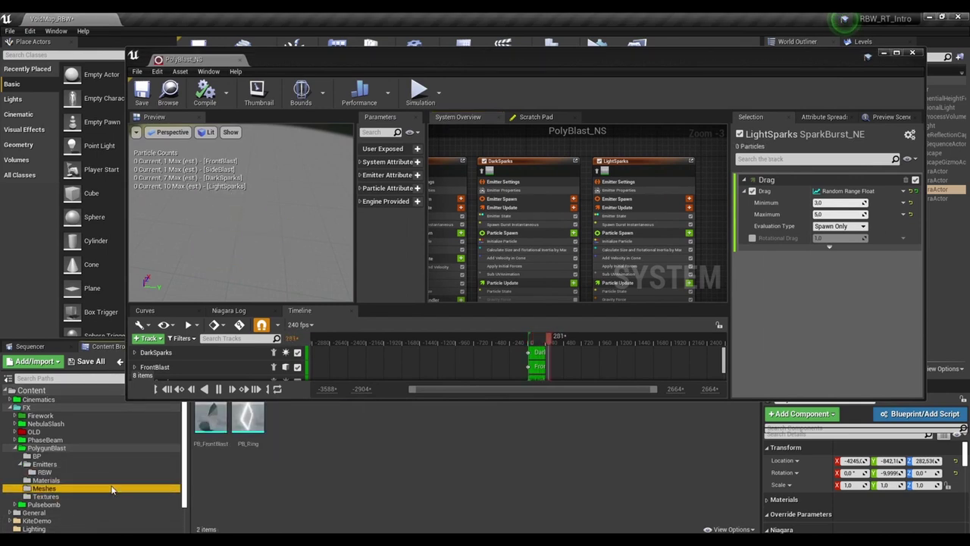
click(106, 480)
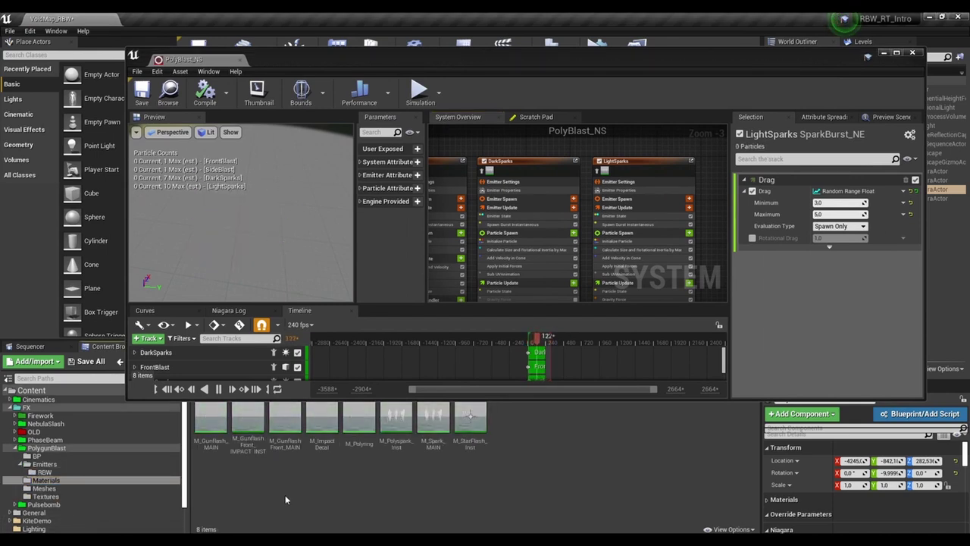
click(136, 479)
click(138, 472)
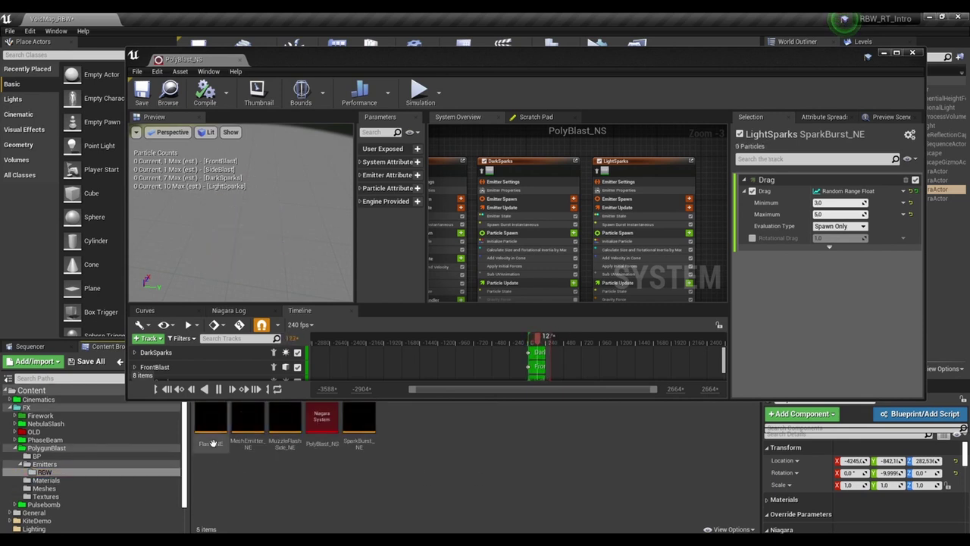
drag(213, 441, 226, 354)
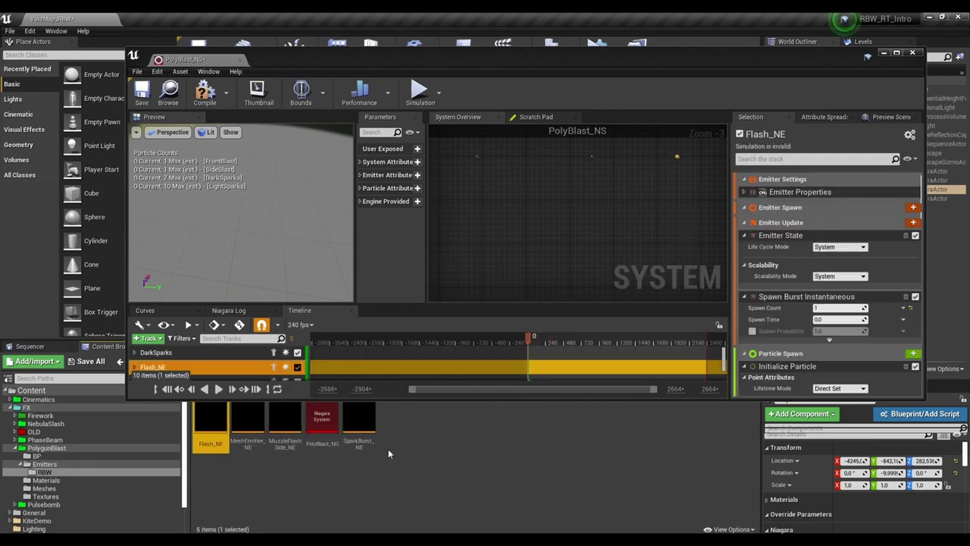
click(895, 52)
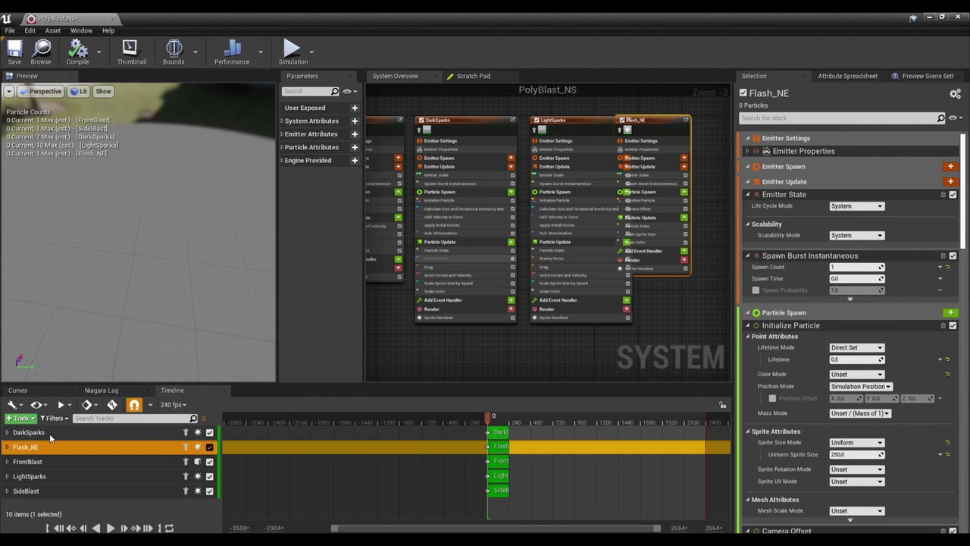
Move the Flash_NE track above DarkSparks and shorten the timeline's playback range to end just after the emitter sections.
drag(43, 447, 43, 434)
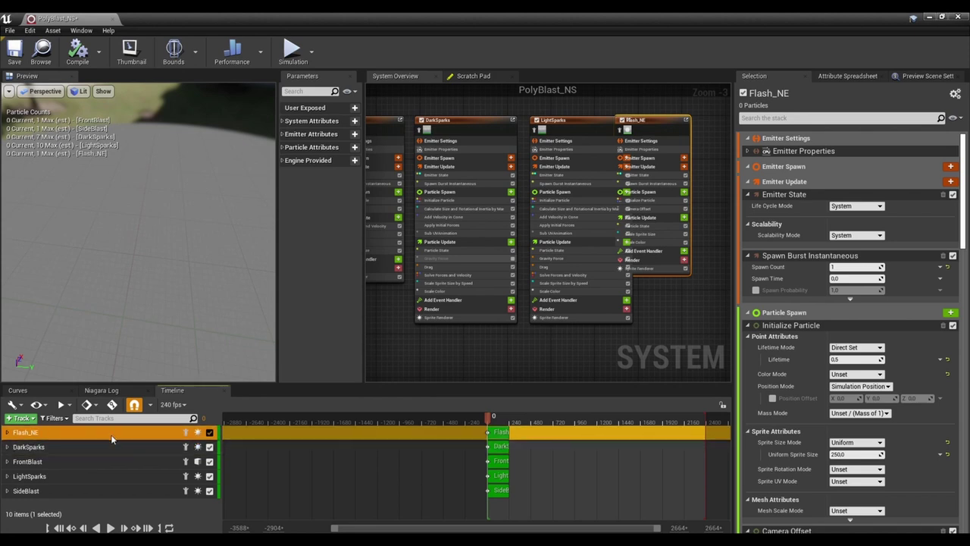
click(680, 321)
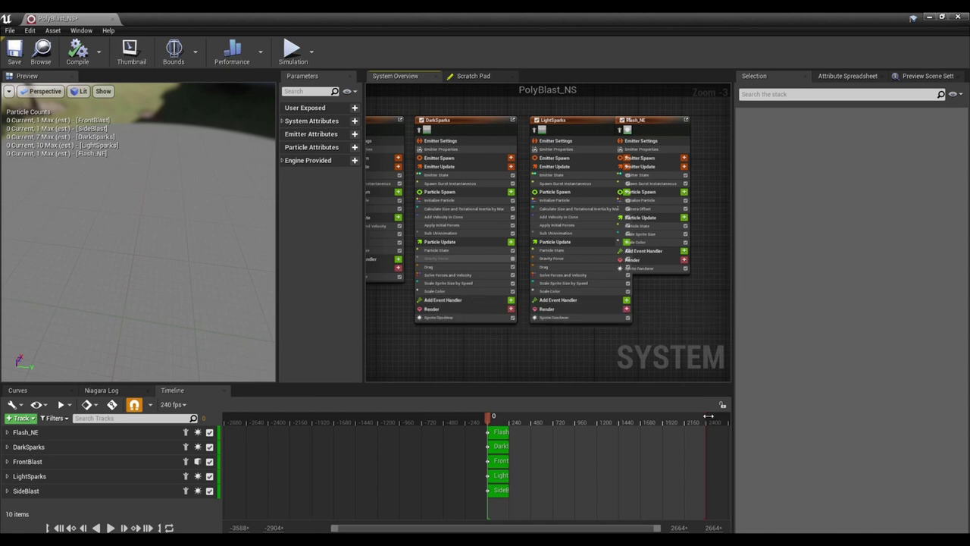
drag(708, 415, 481, 421)
key(space)
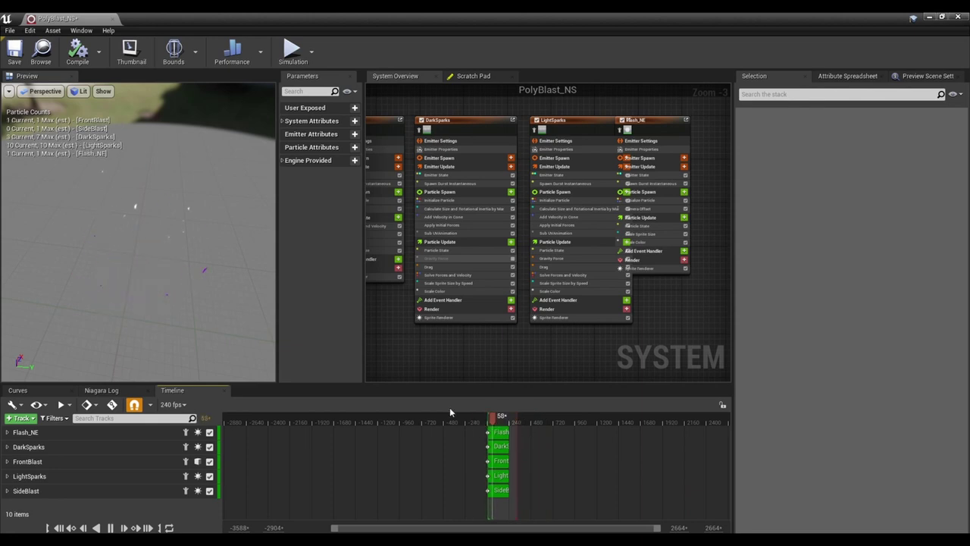
Move the Flash_NE emitter node clear of the LightSparks node so that they no longer overlap.
drag(134, 205, 235, 203)
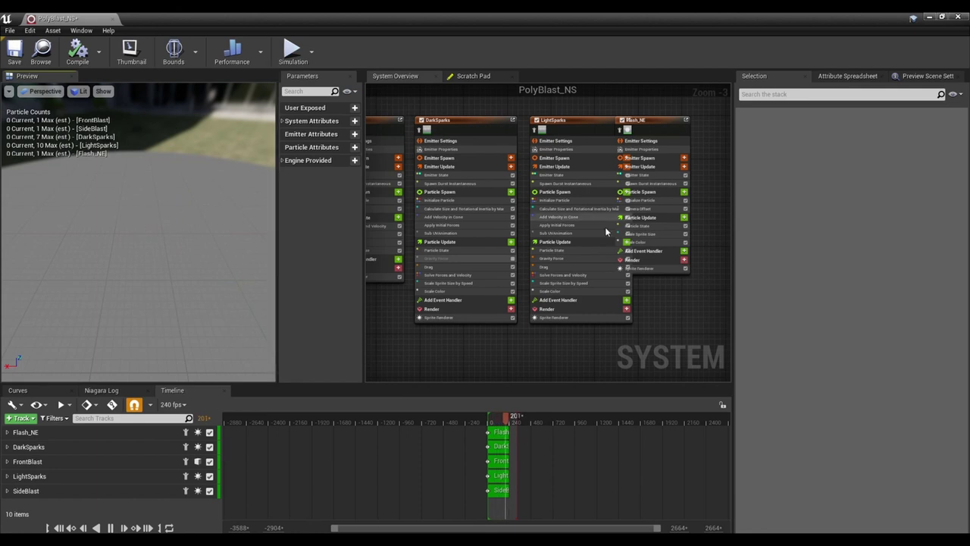
drag(662, 121, 686, 123)
click(684, 284)
right_drag(682, 286, 619, 279)
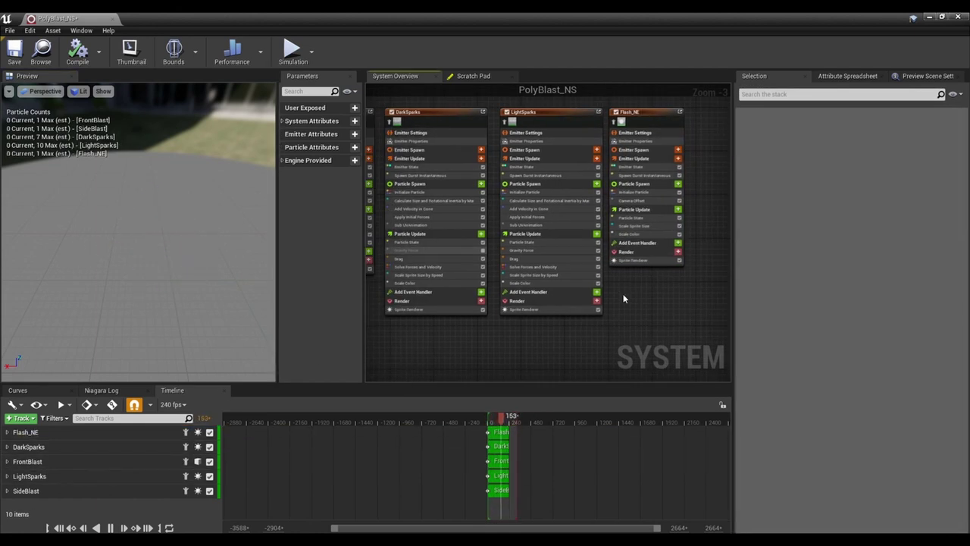
Set the SideBlast emitter's Life Cycle Mode to Self and its Loop Behavior to Once.
scroll(625, 296, down, 1)
scroll(620, 305, up, 1)
scroll(559, 314, down, 2)
right_drag(500, 317, 603, 347)
scroll(600, 326, up, 1)
click(472, 180)
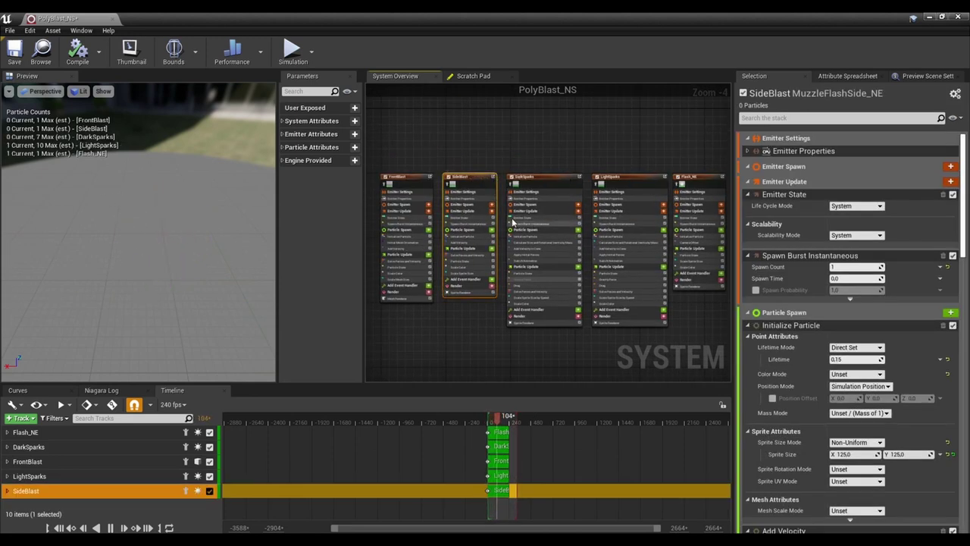
scroll(476, 213, up, 1)
click(476, 213)
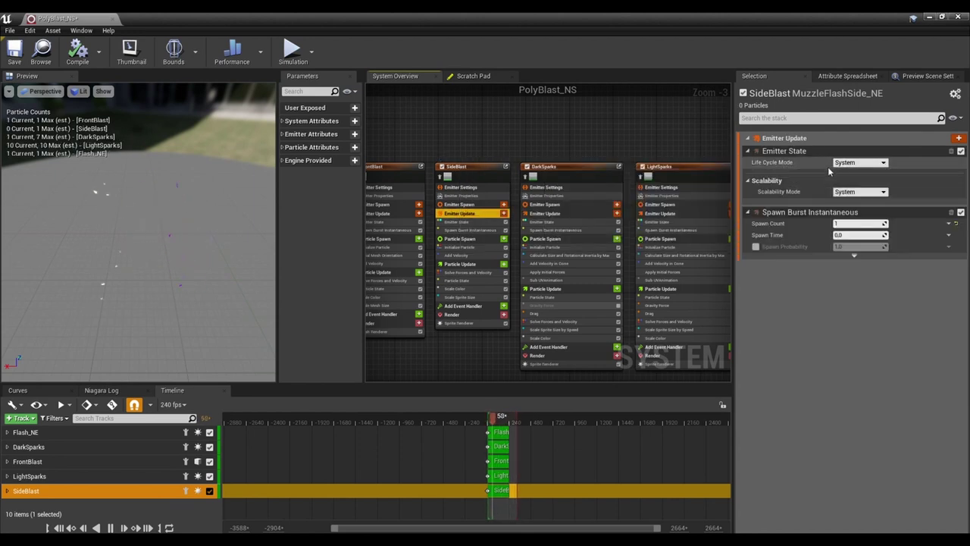
click(856, 162)
click(849, 178)
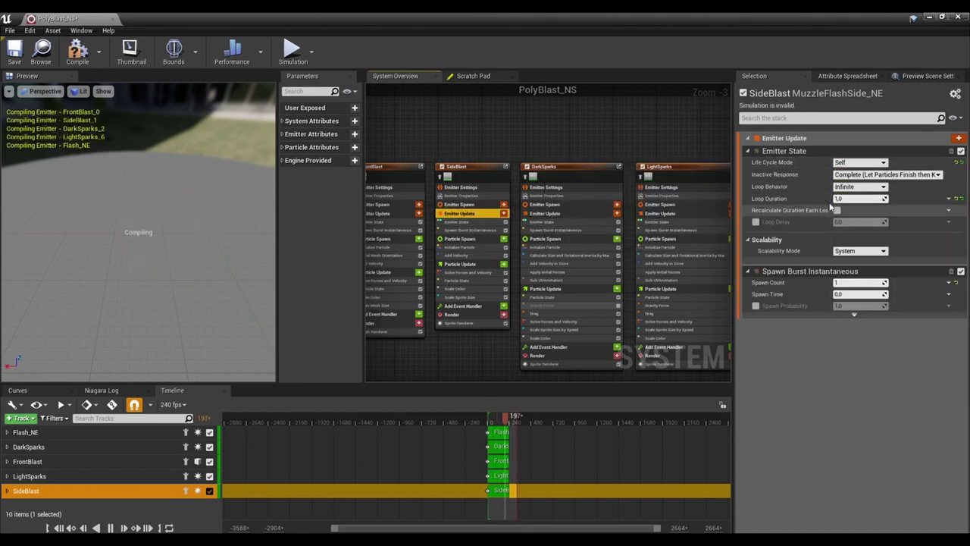
click(858, 187)
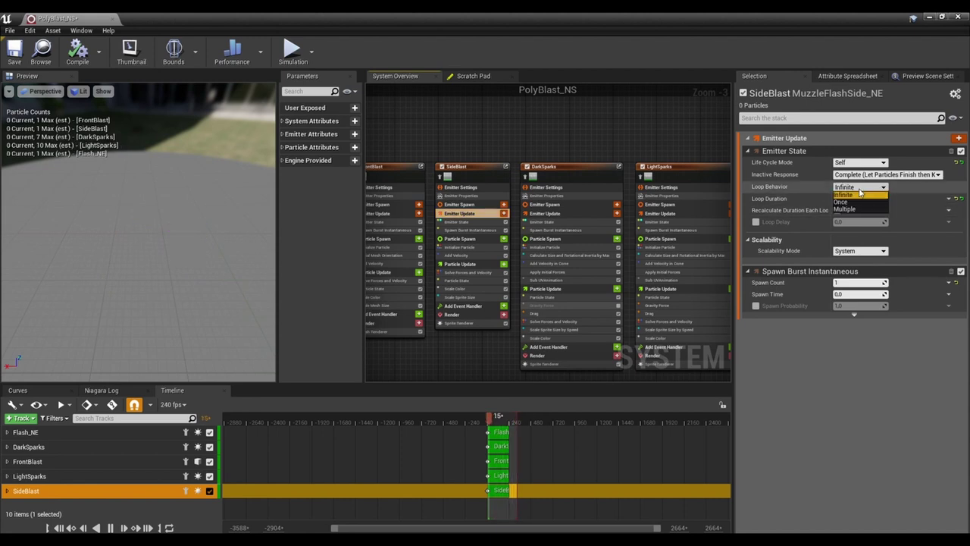
click(843, 201)
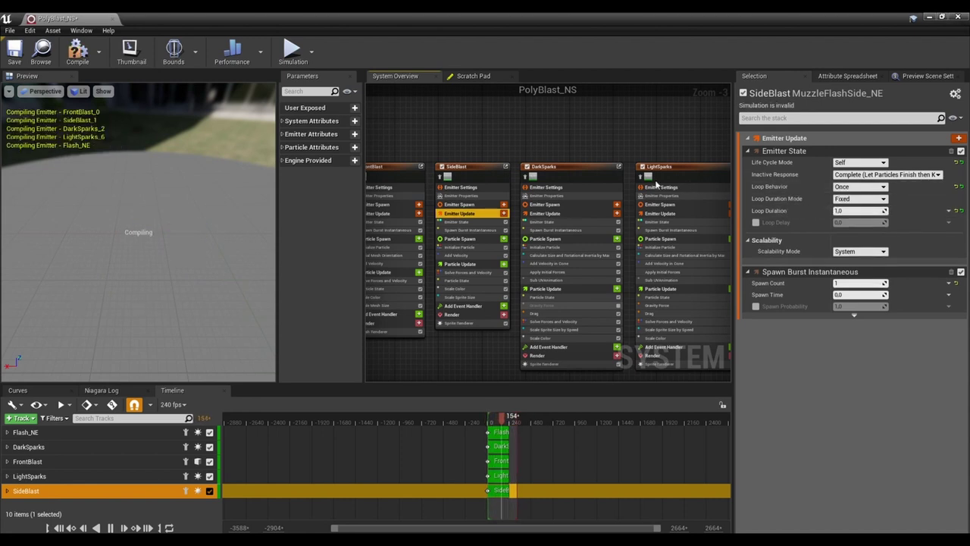
Open the Emitter Update settings of the DarkSparks emitter.
click(591, 168)
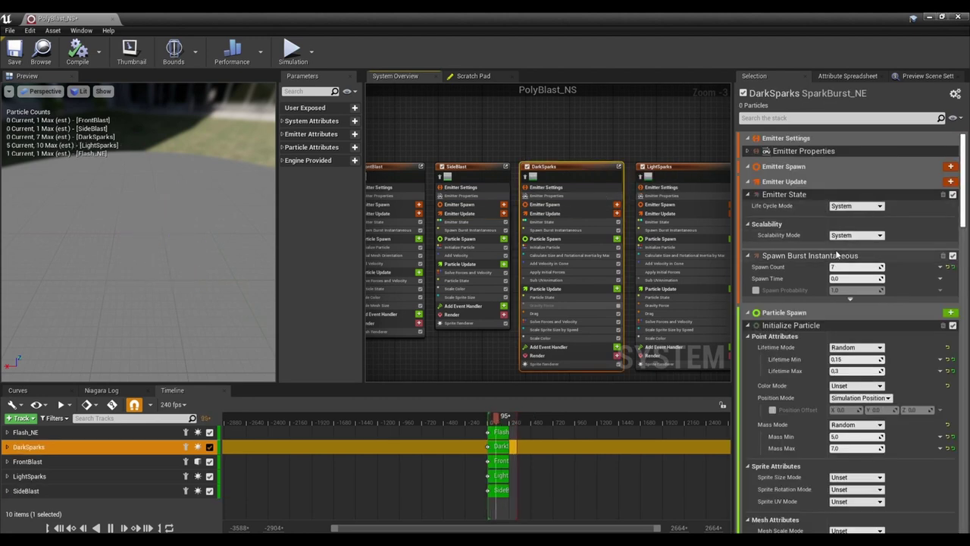
click(581, 213)
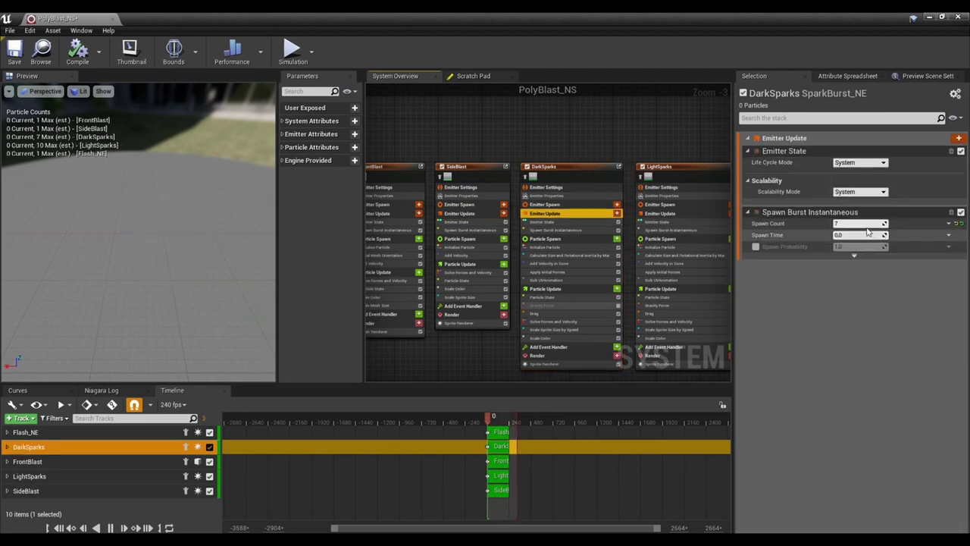
click(857, 193)
click(857, 206)
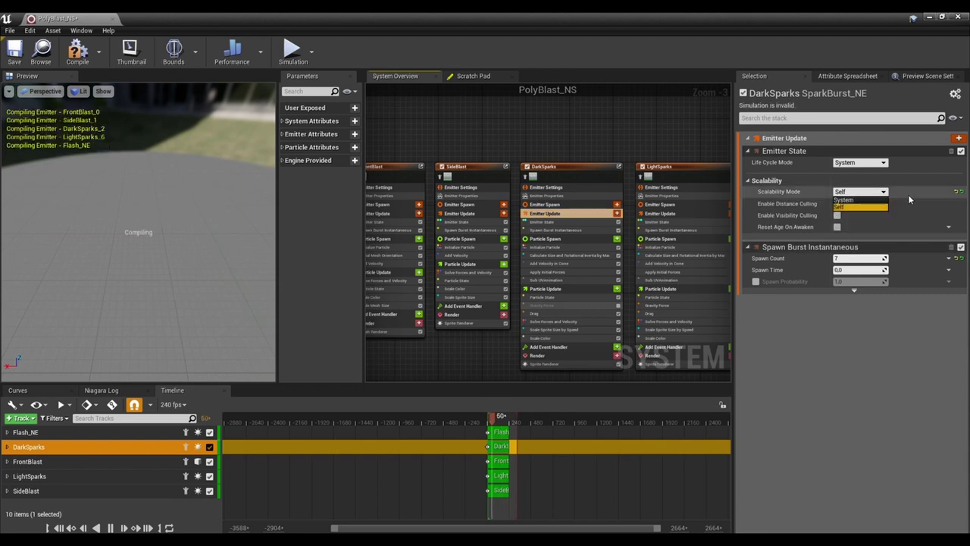
click(961, 194)
Set the DarkSparks emitter's Life Cycle Mode to Self and its Loop Behavior to Once.
click(860, 162)
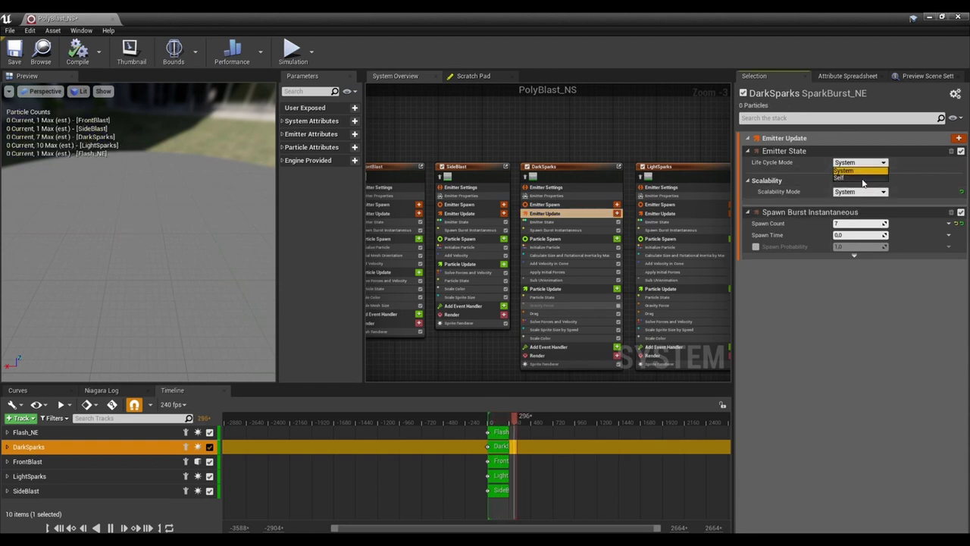
click(861, 178)
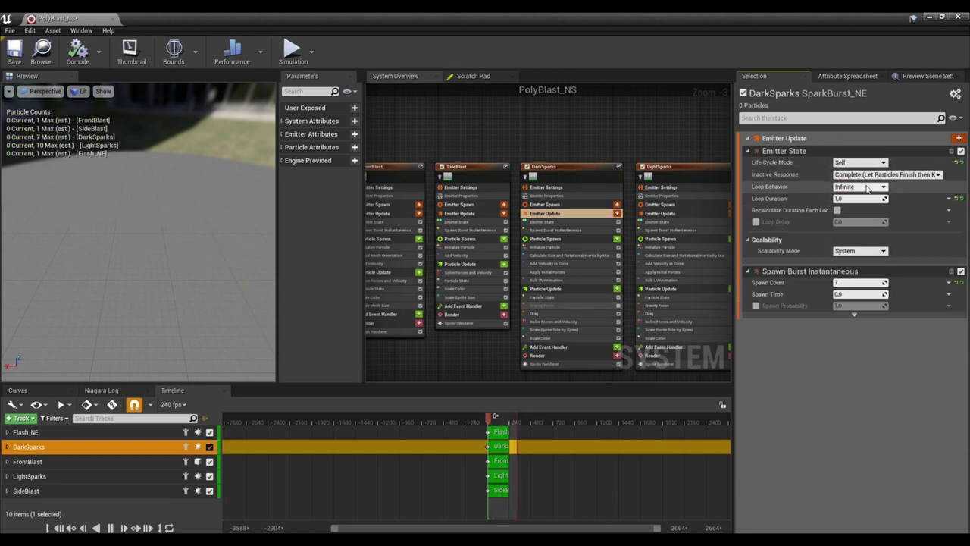
click(862, 186)
click(843, 202)
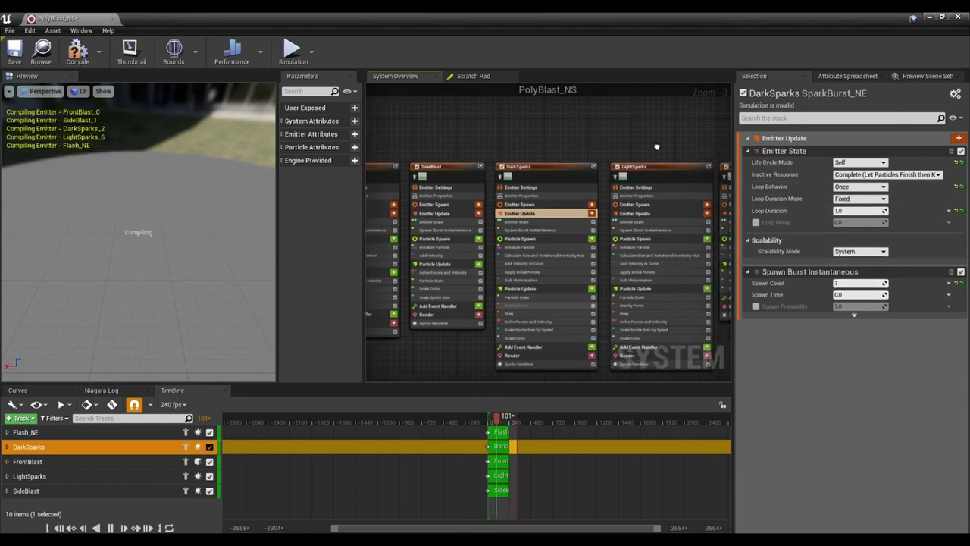
Set the LightSparks emitter's Life Cycle Mode to Self and its Loop Behavior to Once.
click(574, 160)
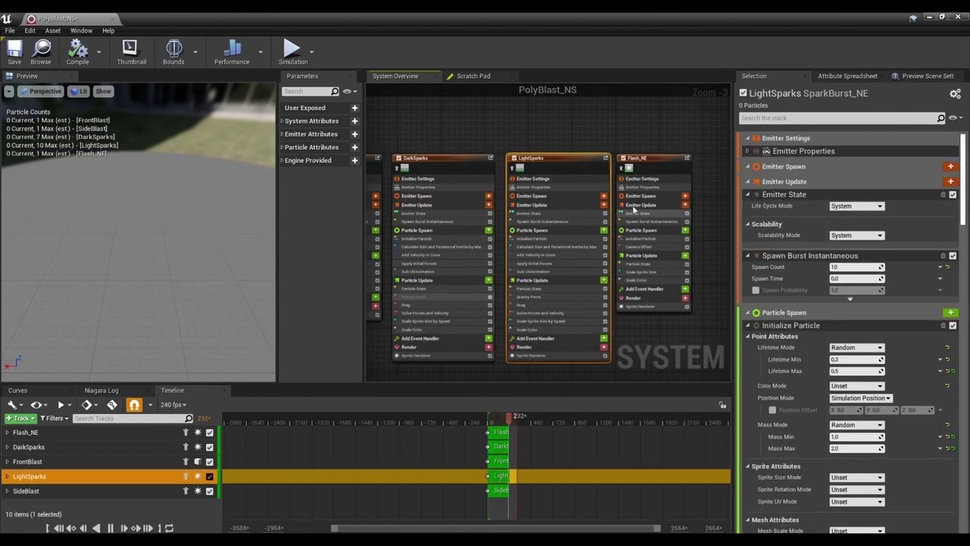
click(557, 205)
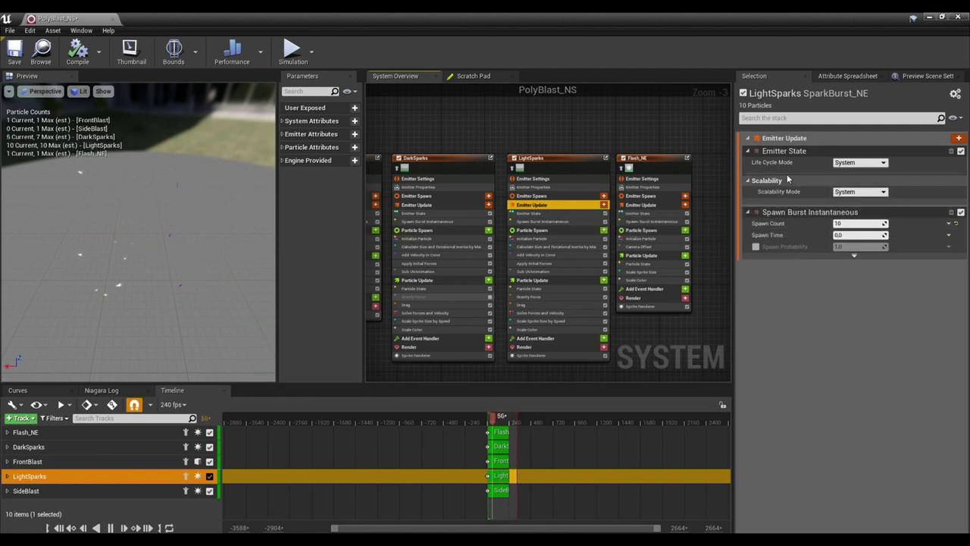
click(851, 163)
click(842, 177)
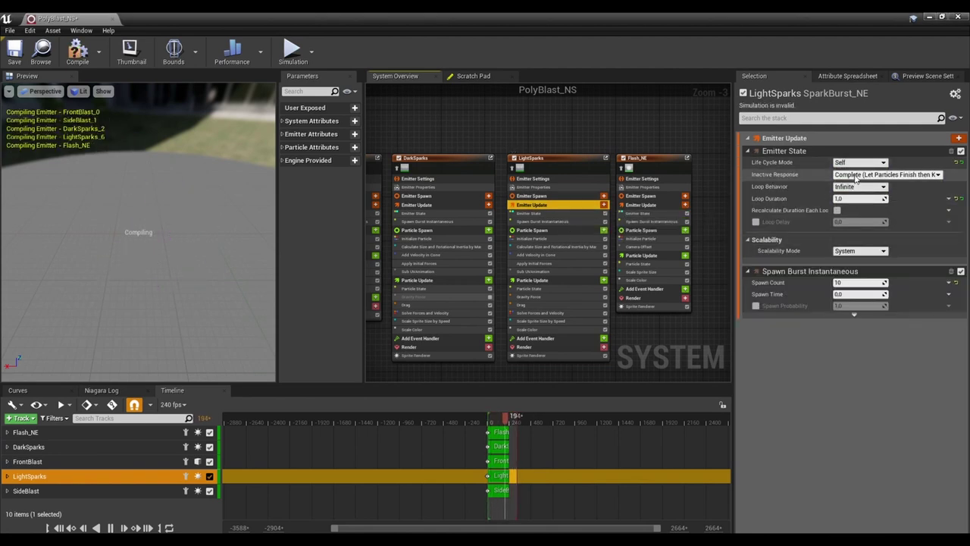
click(859, 187)
click(852, 202)
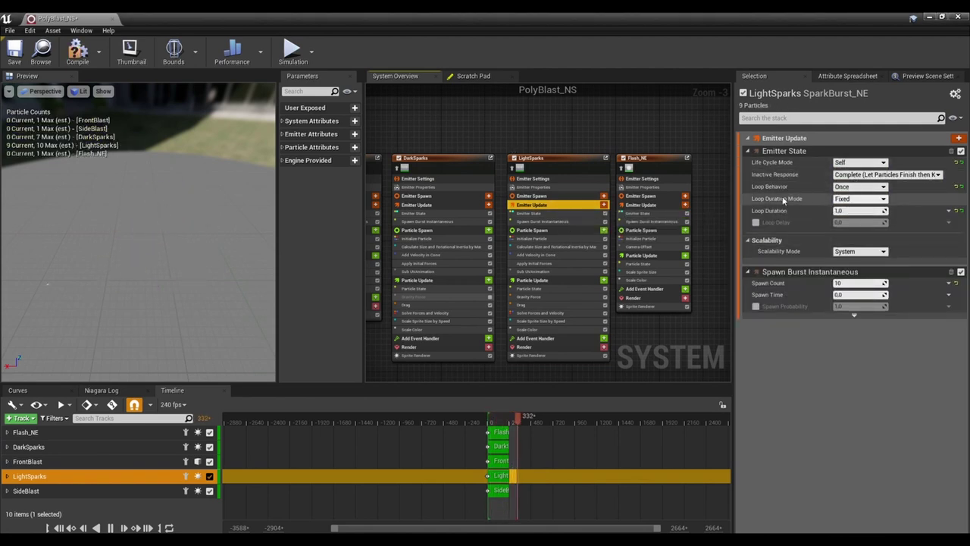
Set the Flash_NE emitter's Life Cycle Mode to Self and its Loop Behavior to Once.
click(652, 205)
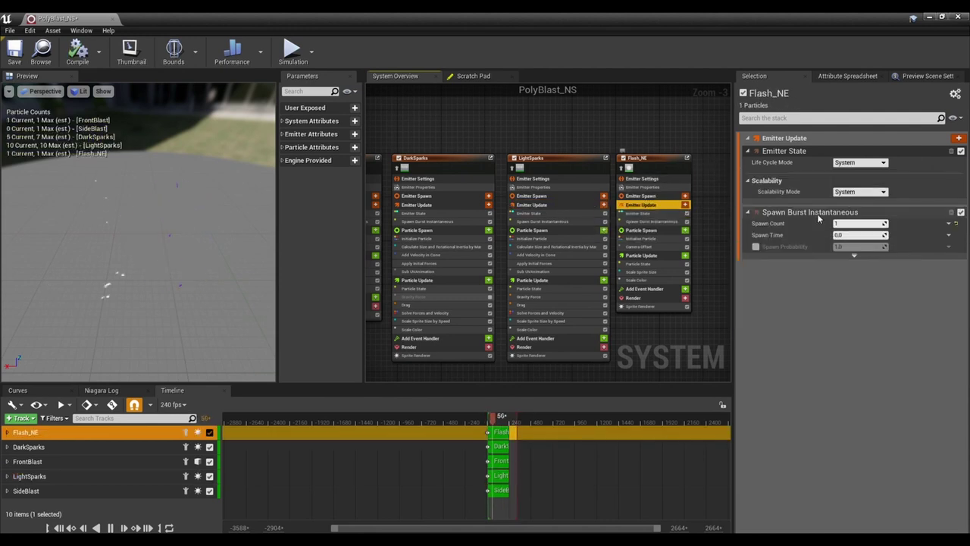
click(842, 178)
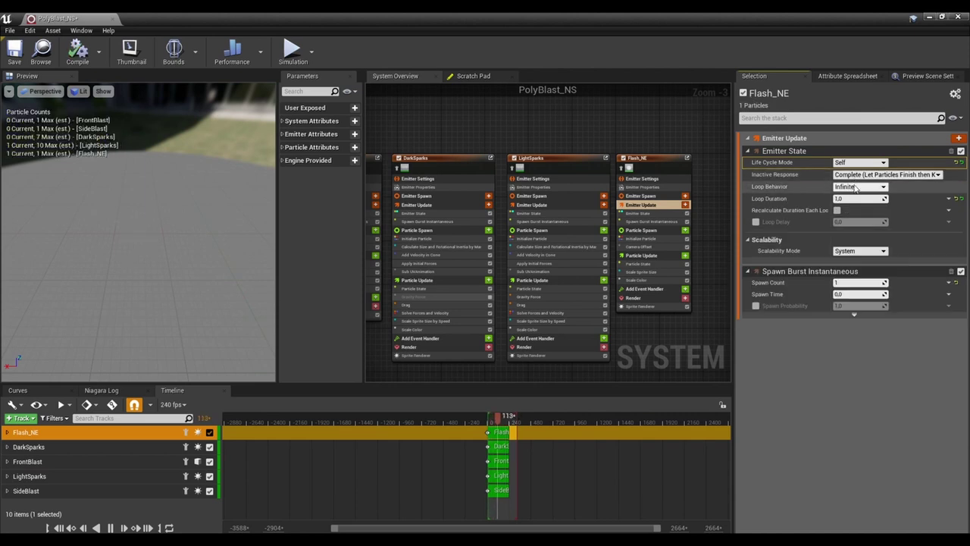
click(858, 186)
click(853, 202)
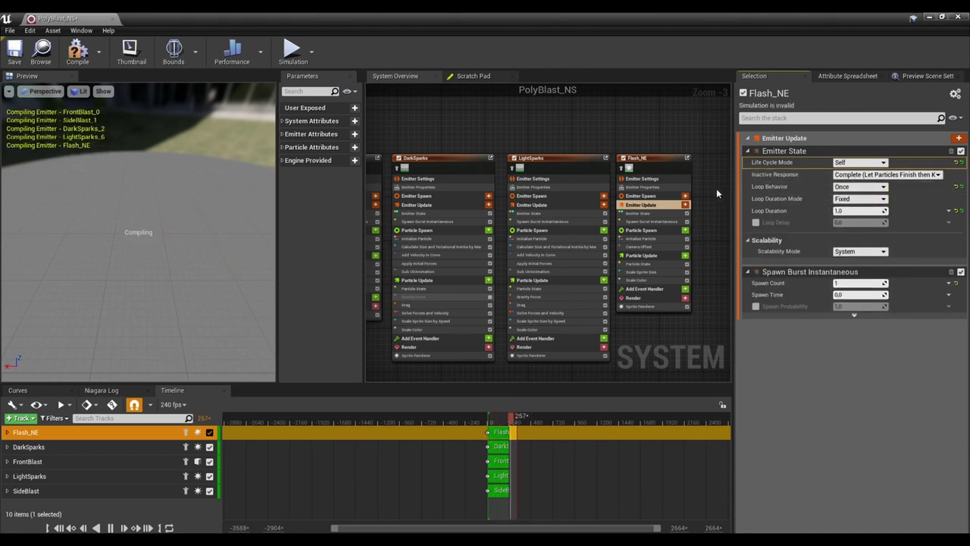
right_drag(712, 158, 622, 152)
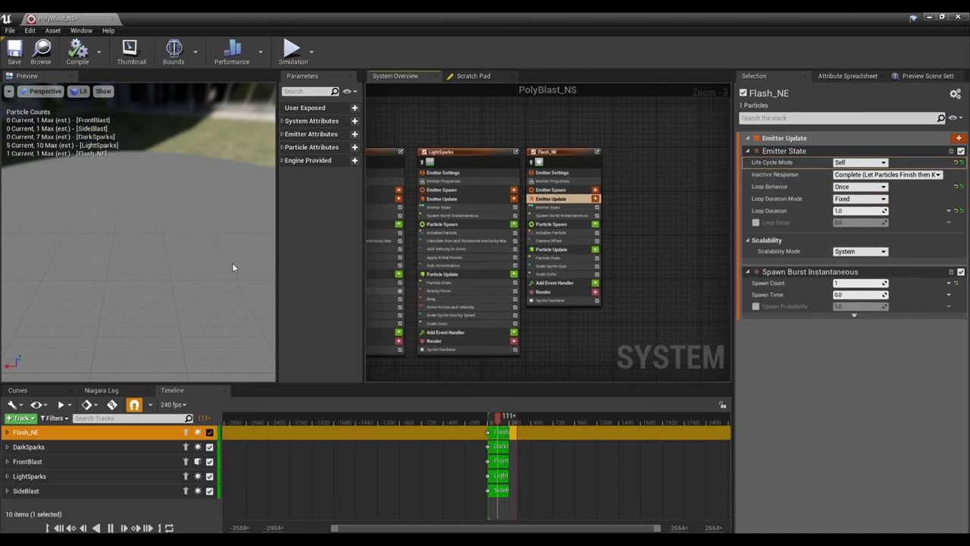
Save the PolyBlast_NS system with its editor window reduced so the content folders are accessible.
drag(232, 264, 187, 261)
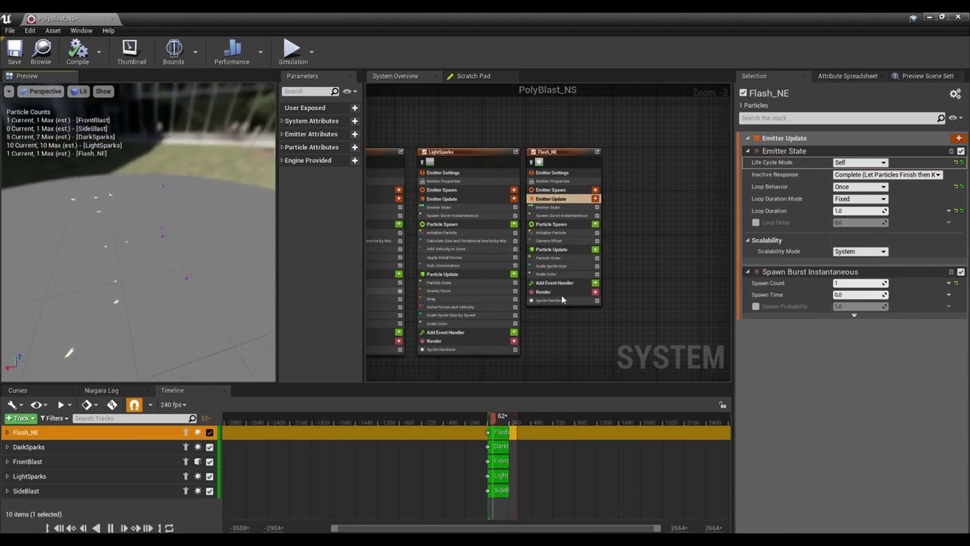
drag(447, 19, 453, 42)
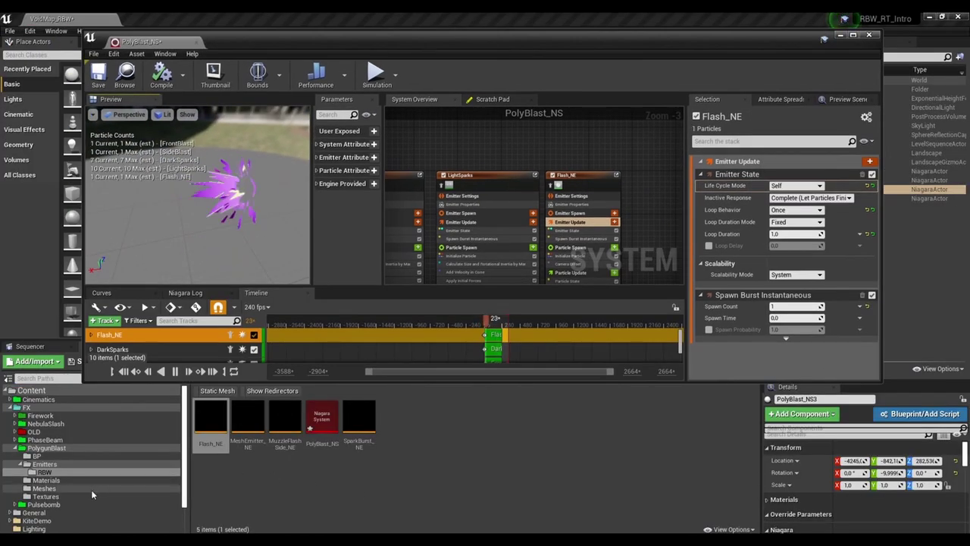
key(ctrl+s)
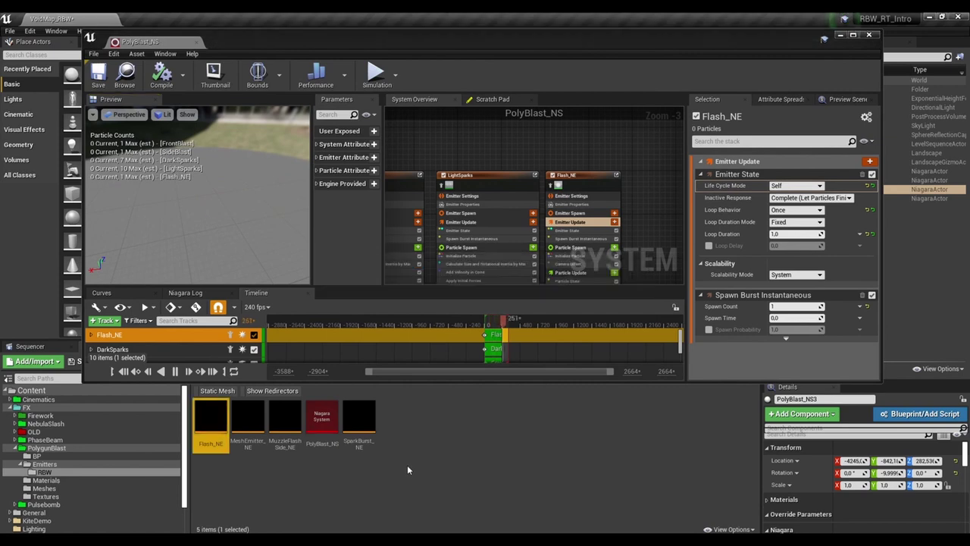
Assign the M_StarFlash_Inst material from the PolygunBlast Materials folder to the Flash_NE emitter's Sprite Renderer.
click(144, 480)
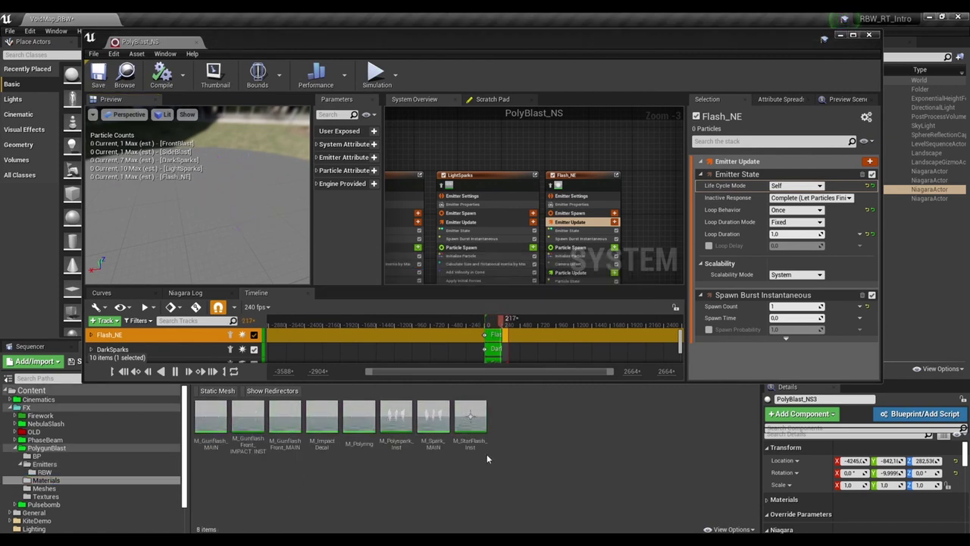
right_drag(652, 247, 641, 195)
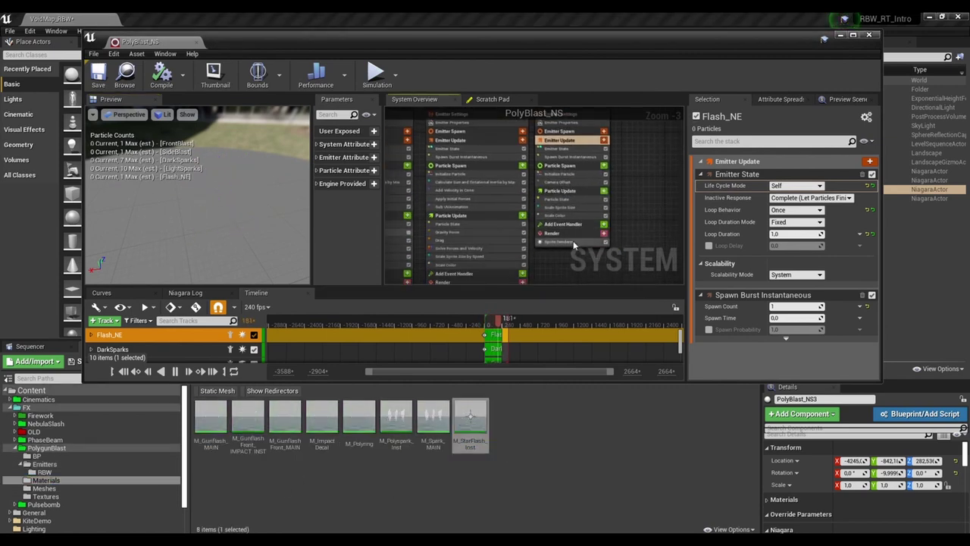
click(574, 244)
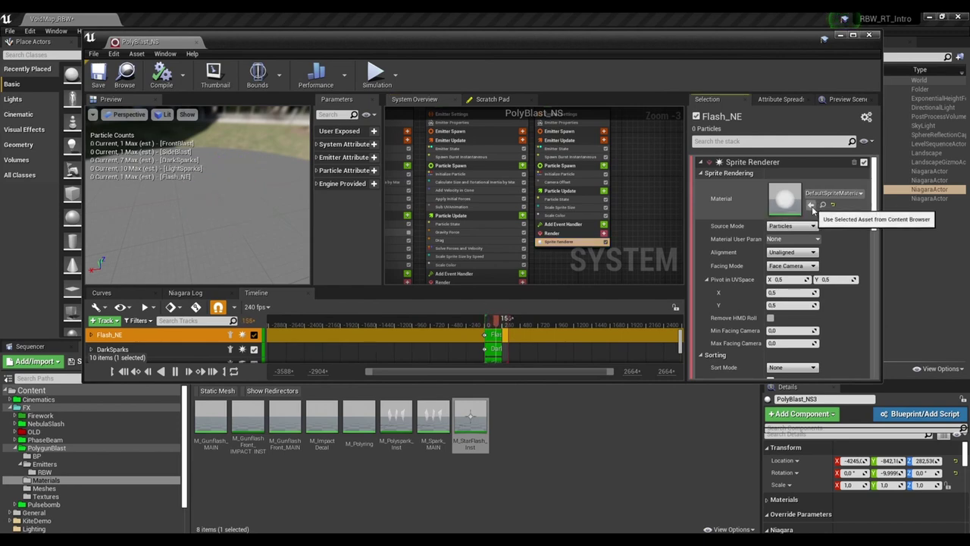
click(812, 206)
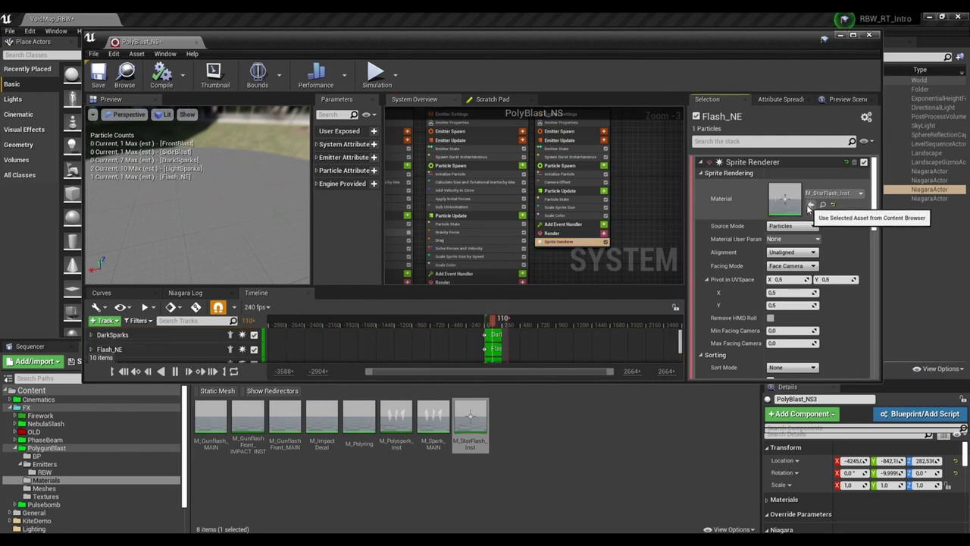
click(852, 35)
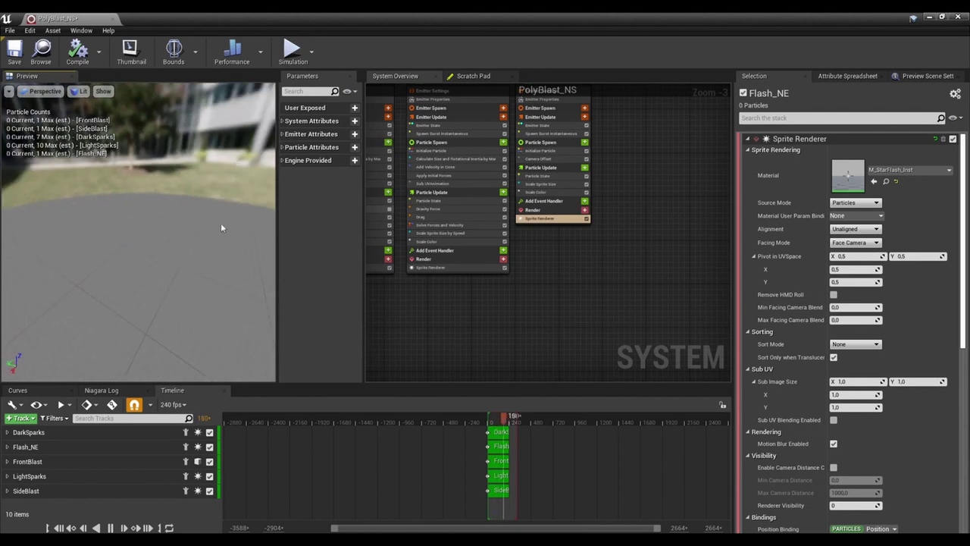
drag(221, 228, 204, 222)
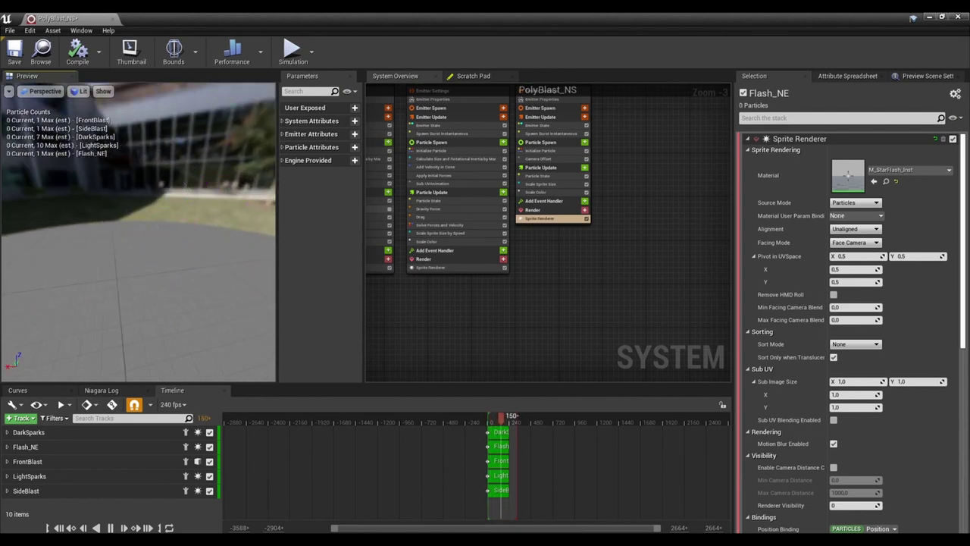
Set the Camera Offset Amount of the Flash_NE emitter to -1.
right_drag(620, 254, 635, 325)
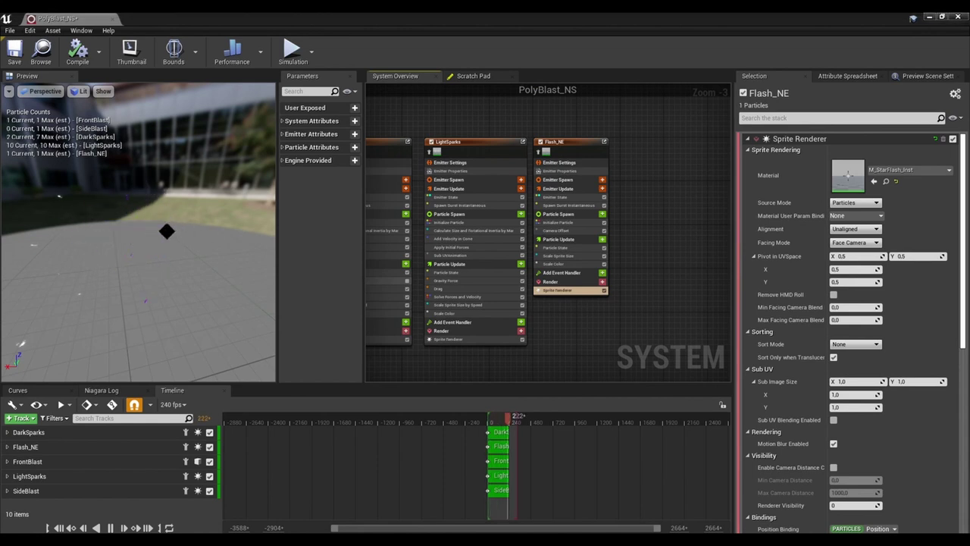
click(584, 208)
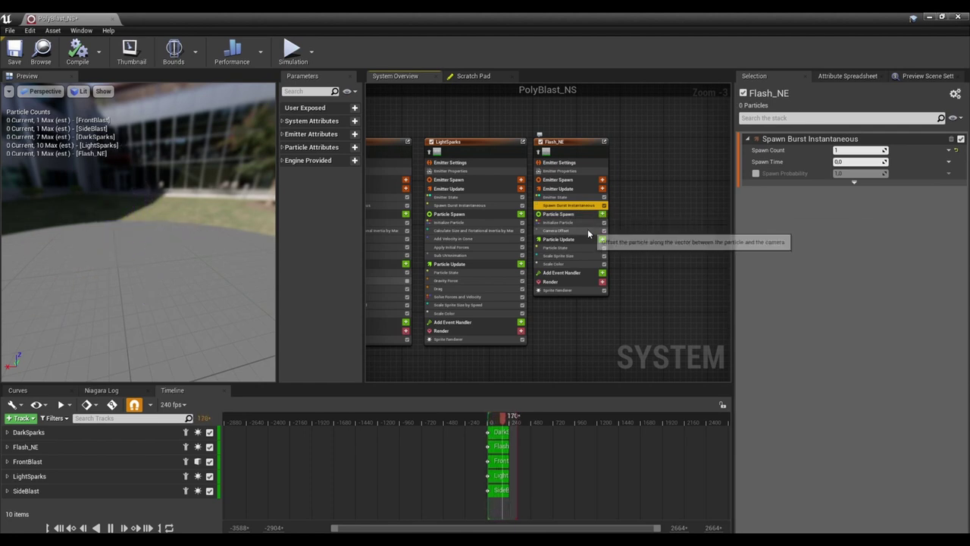
click(588, 230)
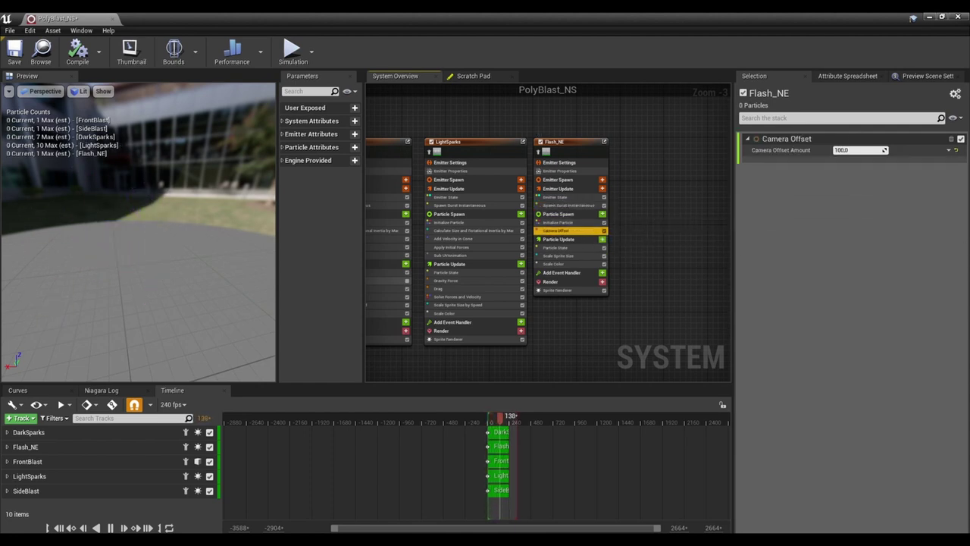
click(860, 150)
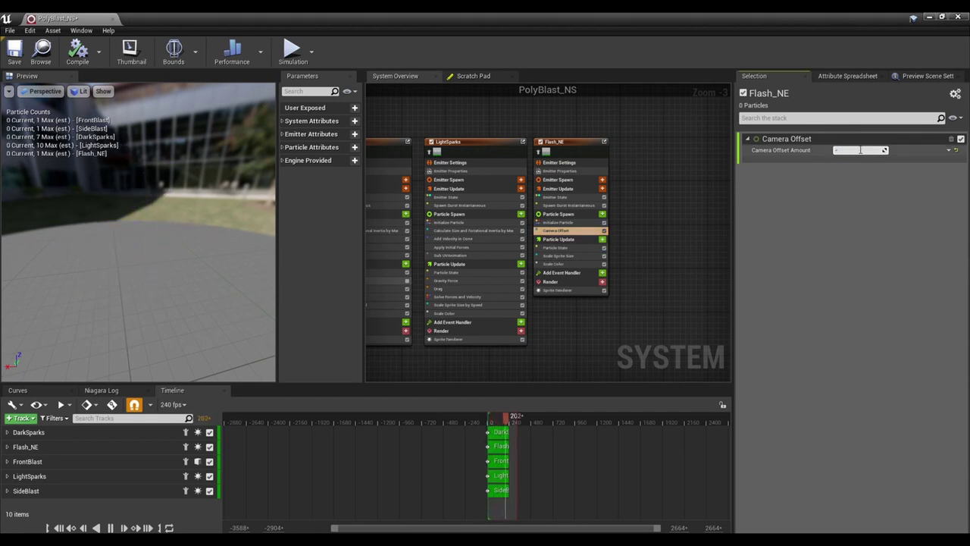
text(-1)
key(Return)
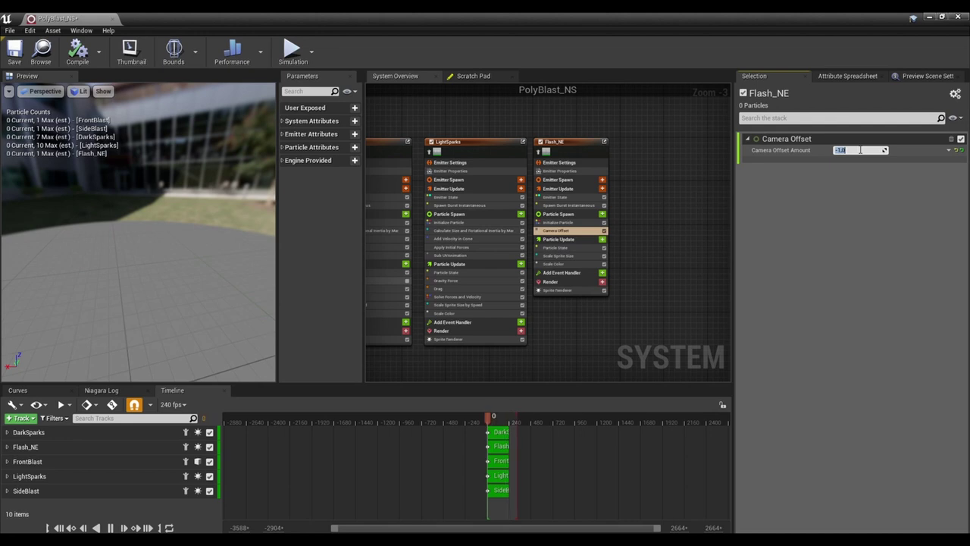
drag(144, 227, 235, 221)
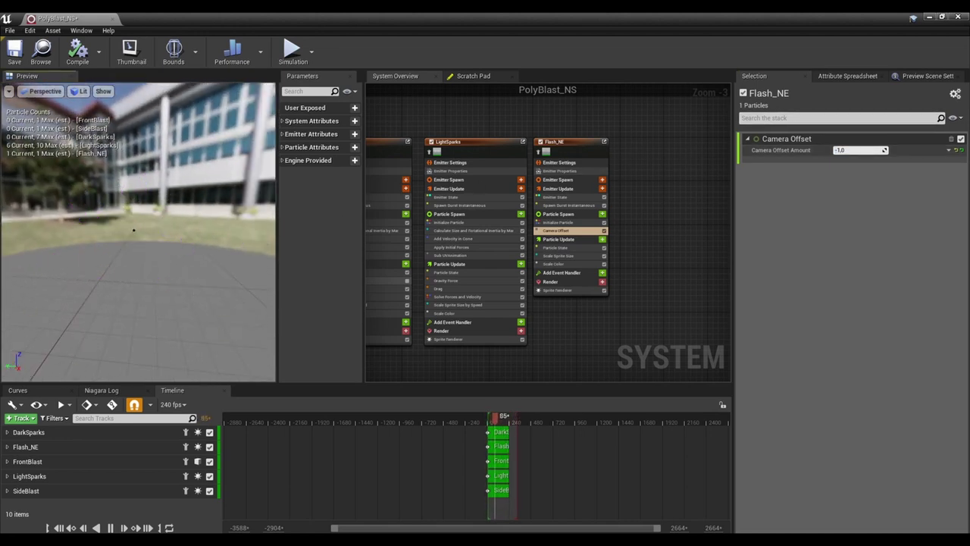
Smooth the Scale Alpha curve in Flash_NE's Scale Color module and bend it upward so alpha stays high before dropping near time 1.
click(584, 240)
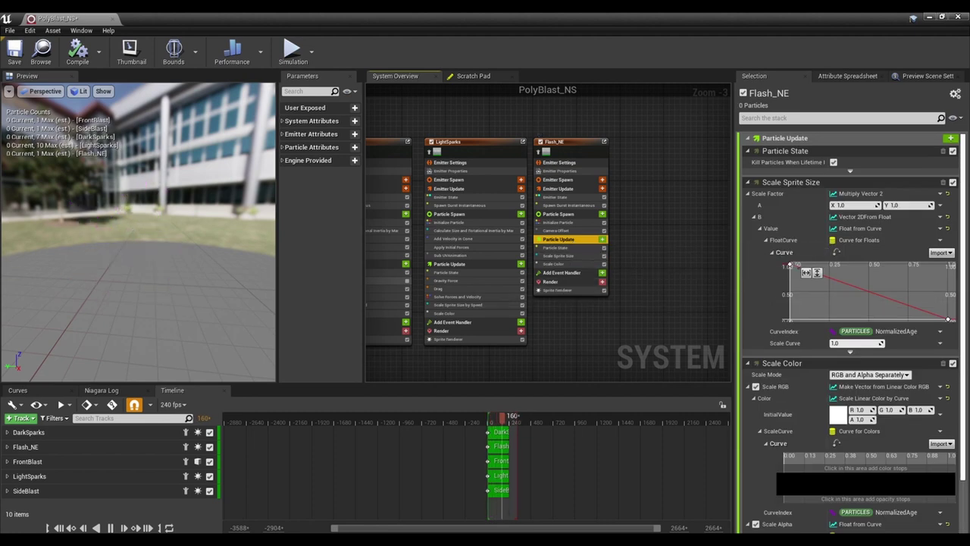
click(584, 265)
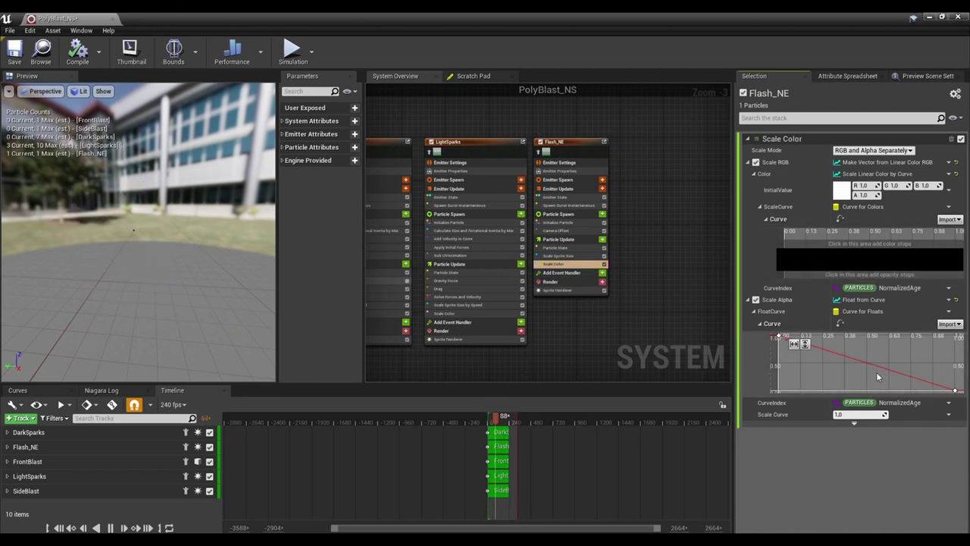
scroll(877, 372, down, 1)
scroll(894, 372, down, 2)
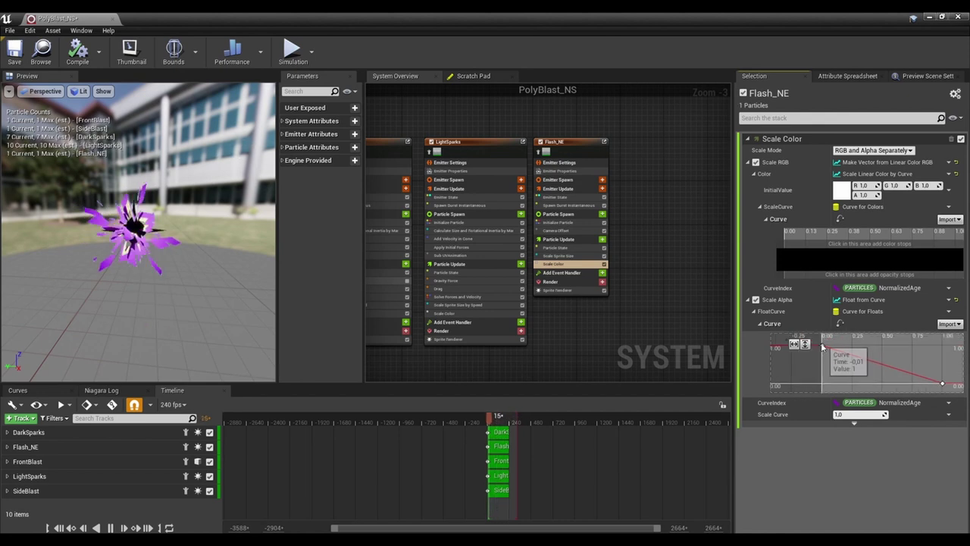
right_click(824, 347)
click(845, 357)
click(931, 381)
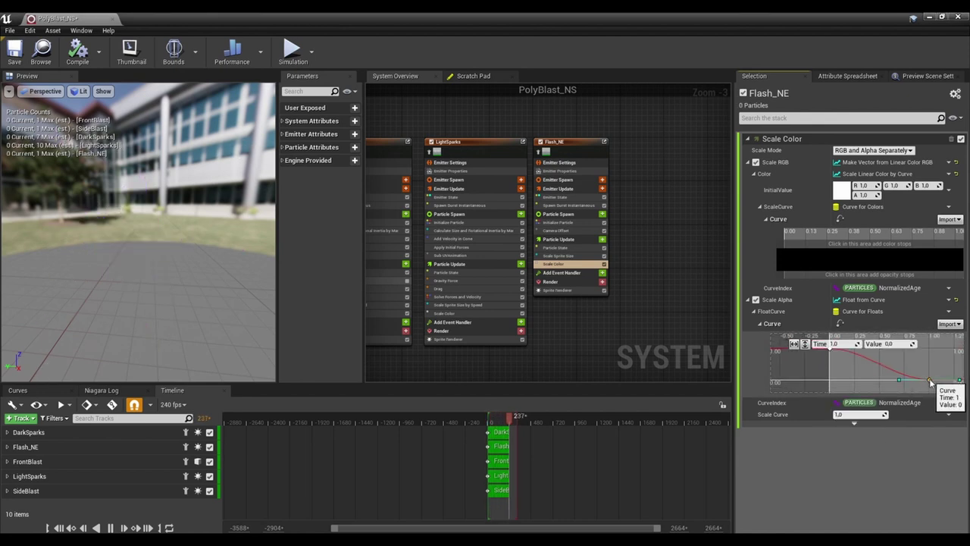
drag(900, 383, 905, 356)
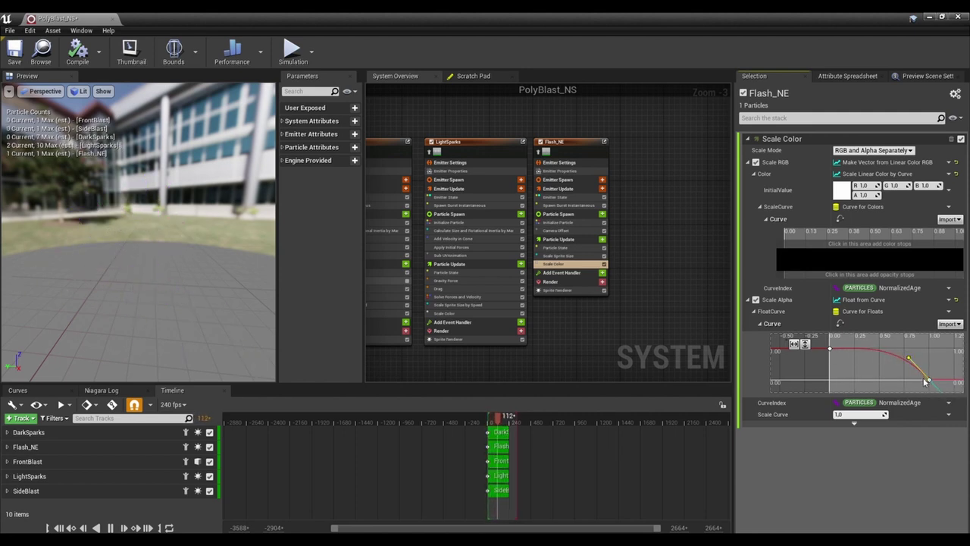
mouse_move(178, 246)
mouse_down()
mouse_move(190, 246)
mouse_move(177, 247)
mouse_up()
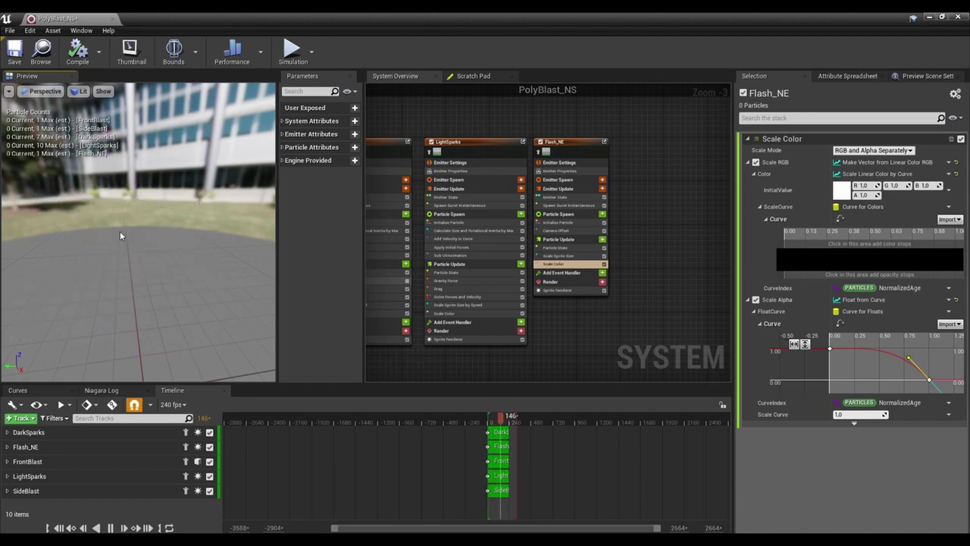
Set the end key at time 1 of Flash_NE's Scale Sprite Size curve to a value of 1.
scroll(610, 291, up, 2)
click(546, 244)
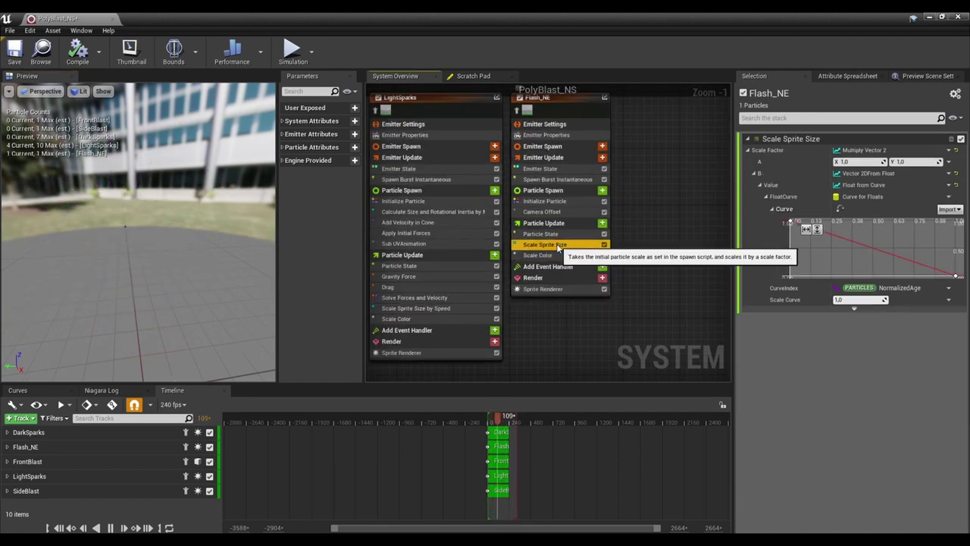
right_drag(614, 333, 587, 333)
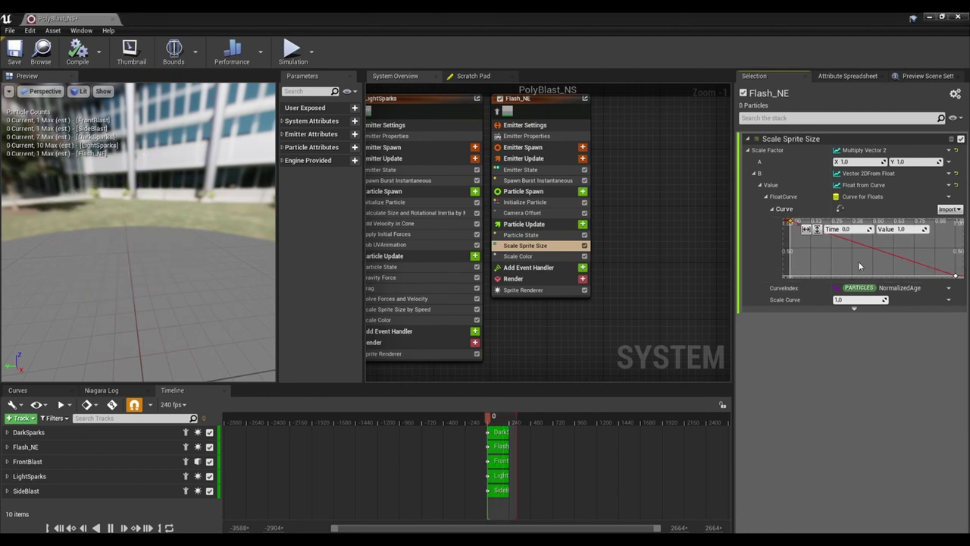
scroll(858, 262, down, 3)
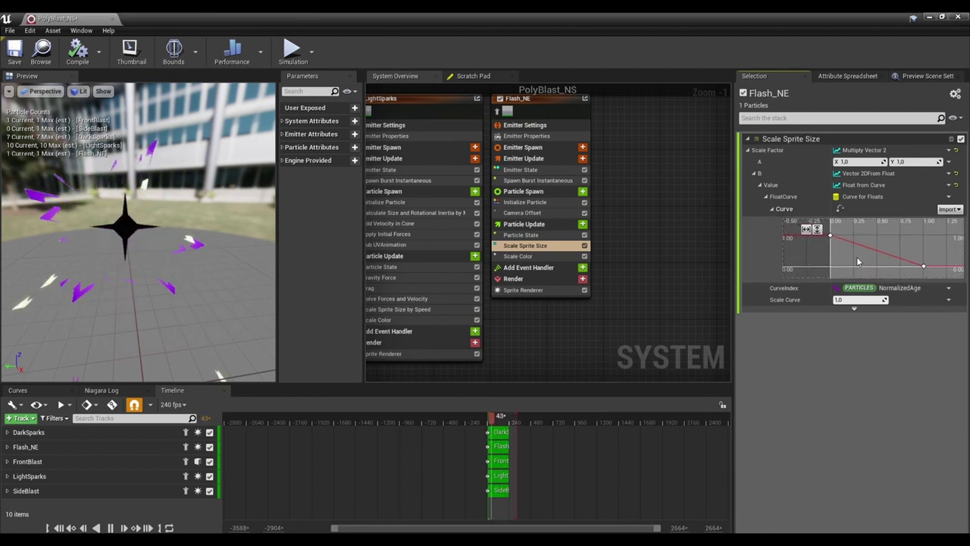
click(831, 237)
scroll(879, 261, down, 2)
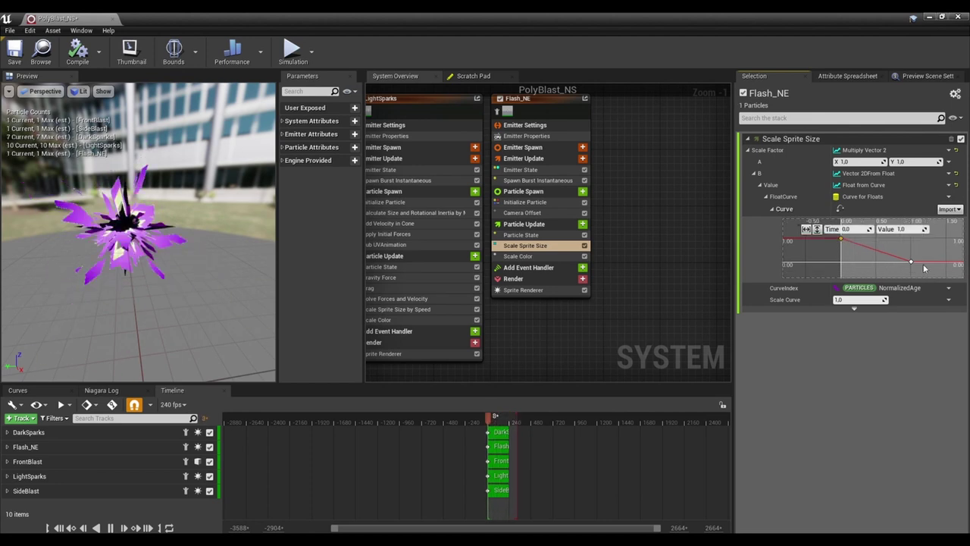
click(920, 259)
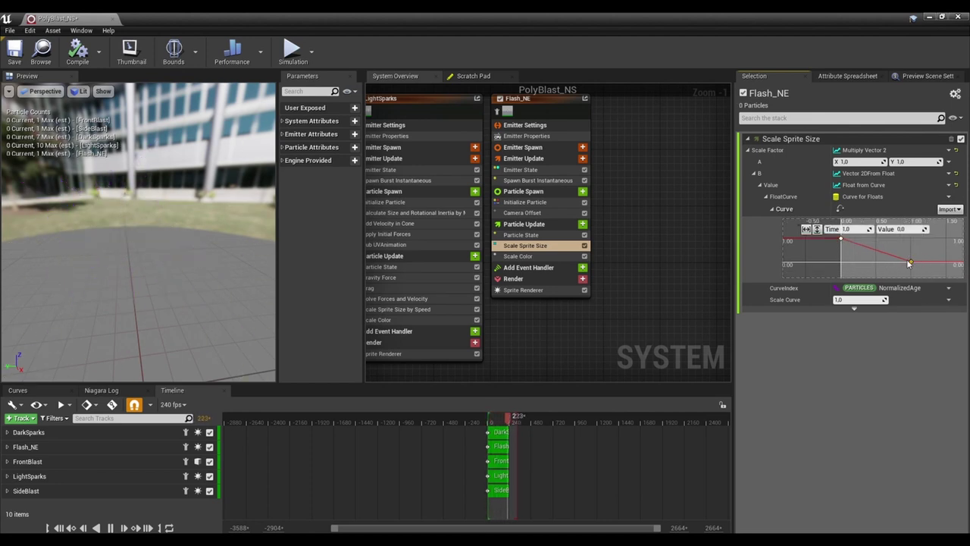
key(Return)
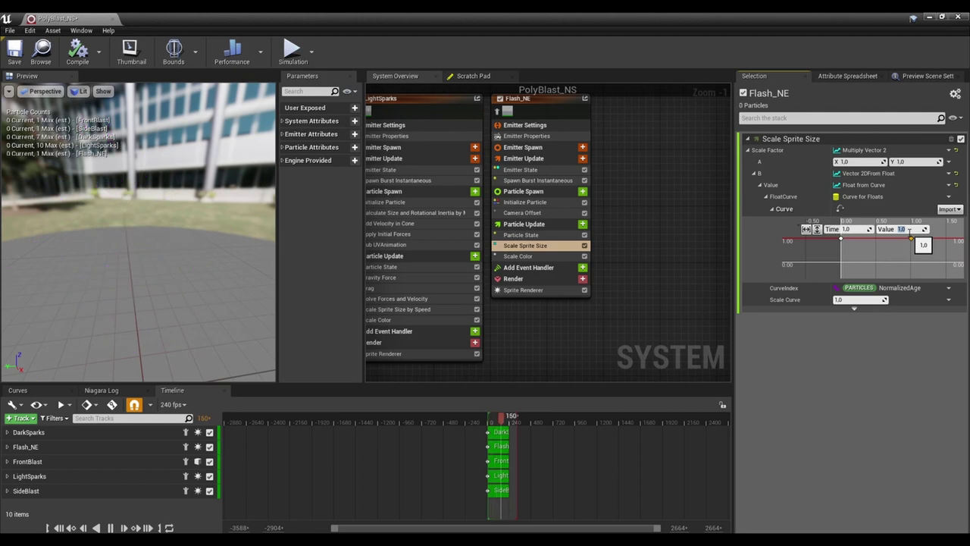
Set the start key at time 0 of the Scale Sprite Size curve to a value of 0.
click(856, 249)
click(842, 240)
click(863, 229)
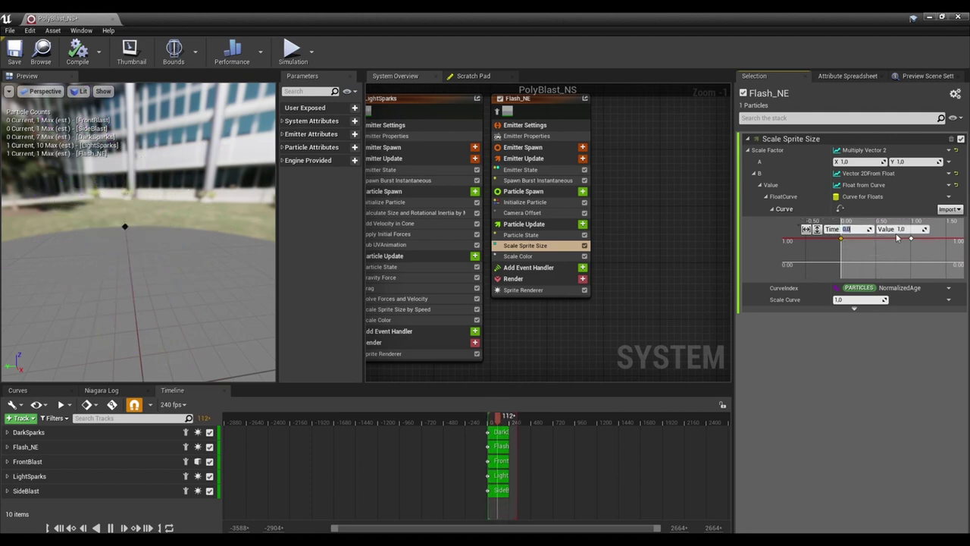
click(913, 230)
text(0)
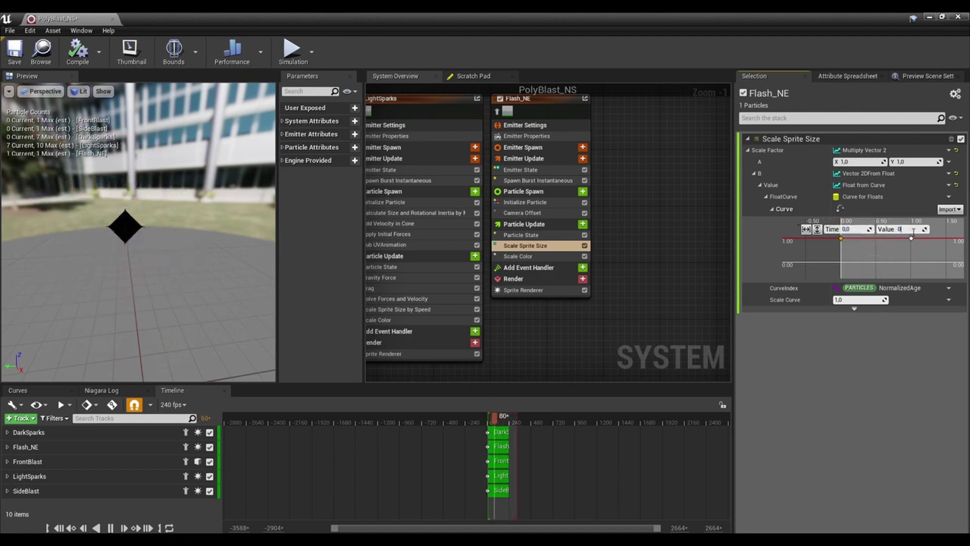
key(Return)
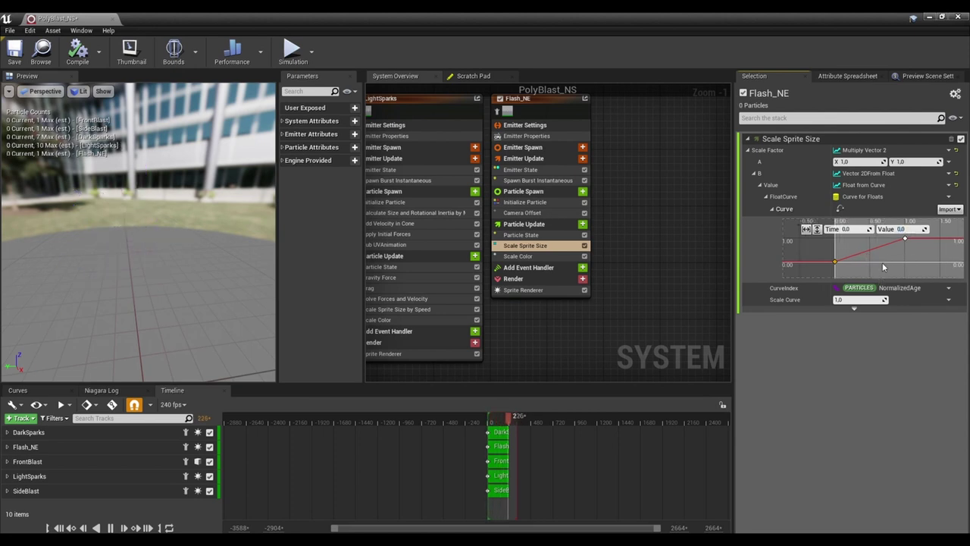
Add a middle key to the Scale Sprite Size curve and place it at about time 0.24, value 0.84.
right_click(847, 263)
click(874, 276)
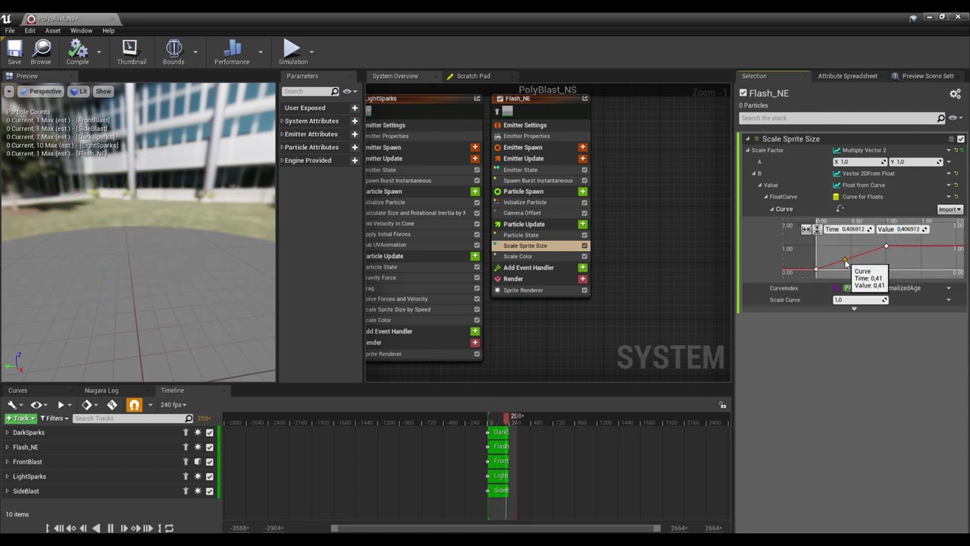
drag(840, 257, 828, 250)
drag(204, 236, 235, 234)
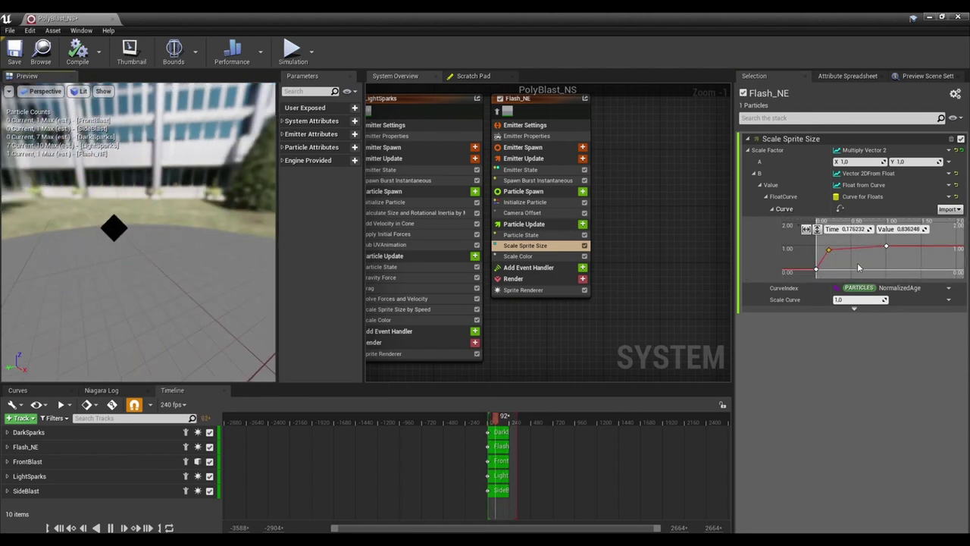
drag(829, 249, 833, 249)
drag(112, 249, 129, 244)
drag(196, 250, 165, 259)
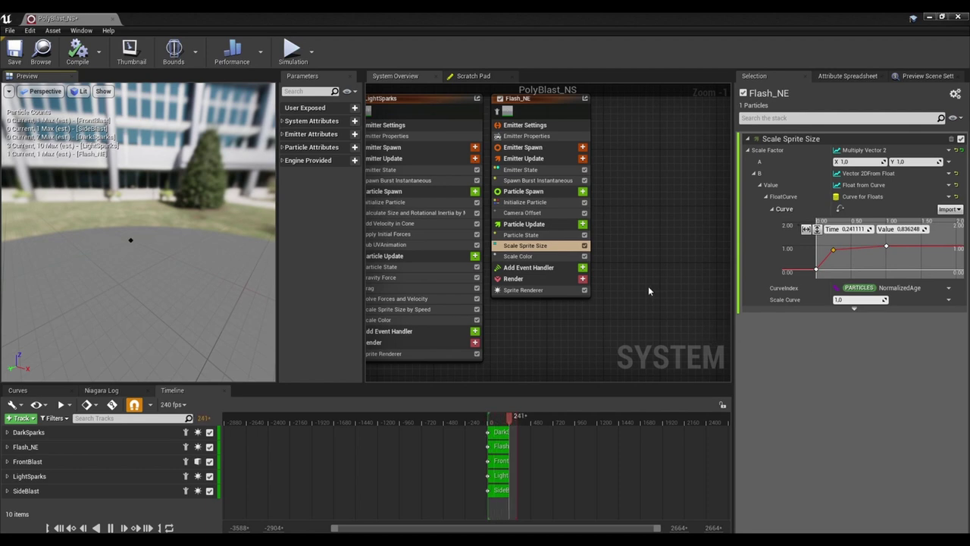
Add a Dynamic Material Parameters module to Flash_NE's Particle Update group.
right_drag(648, 290, 611, 302)
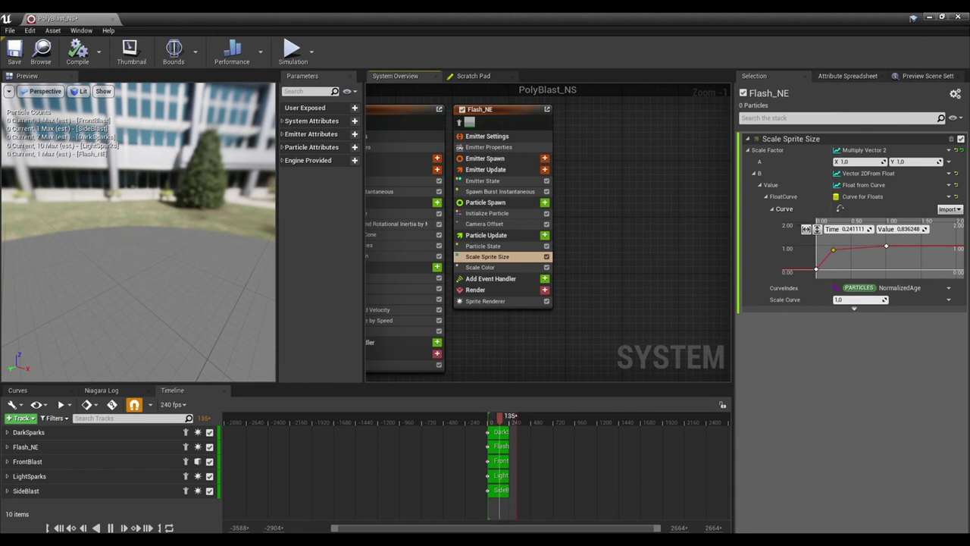
click(545, 235)
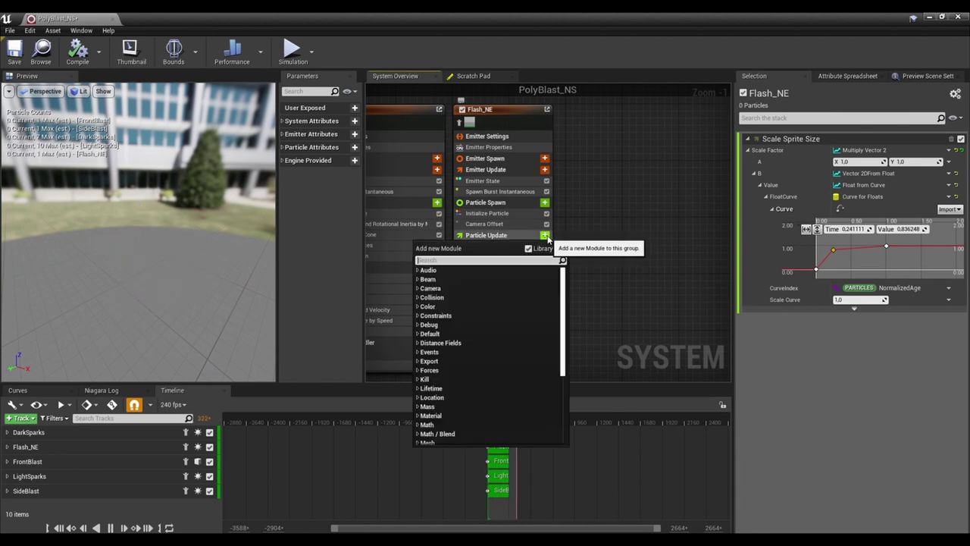
text(dyn)
key(Return)
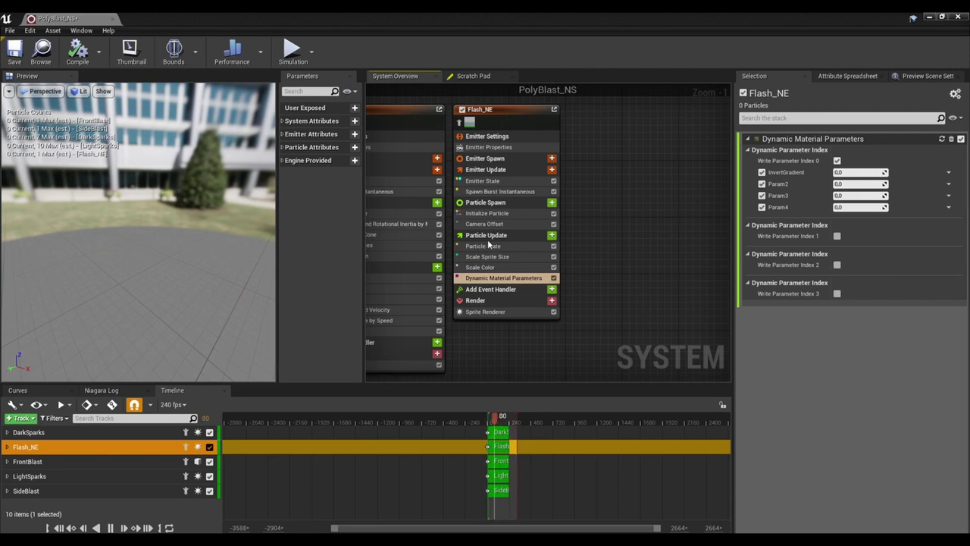
Add five colour stops to the Scale RGB gradient of Flash_NE's Scale Color module, at about 0, 0.14, 0.36, 0.5 and 1.
click(484, 267)
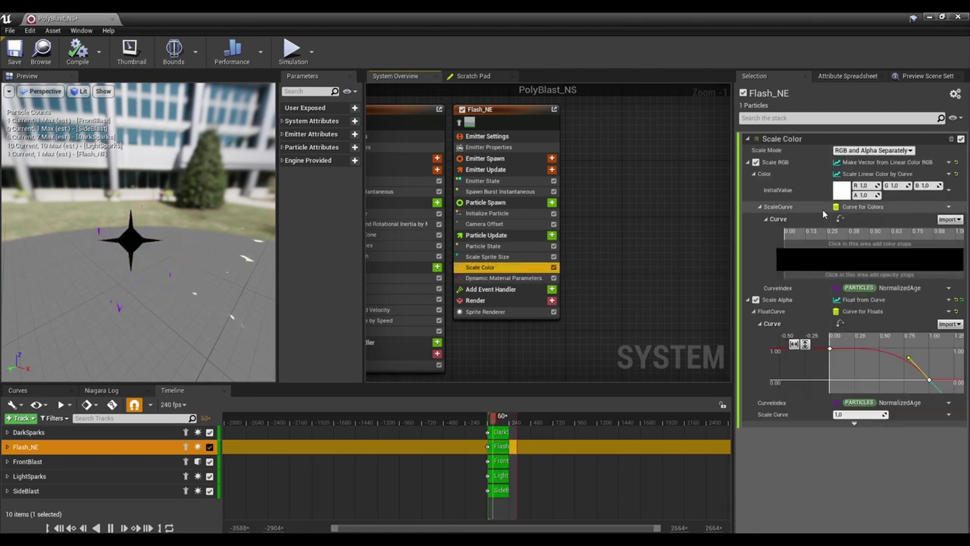
click(786, 246)
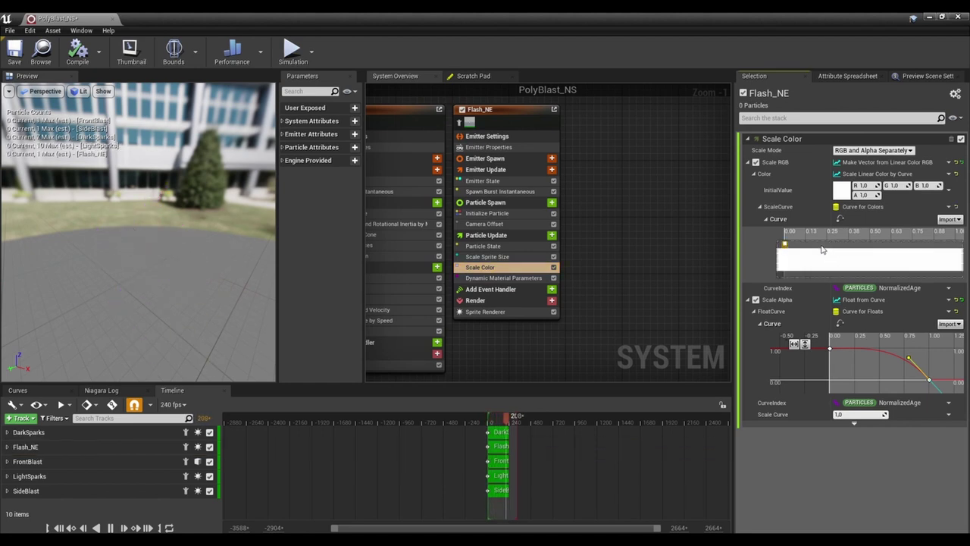
click(822, 247)
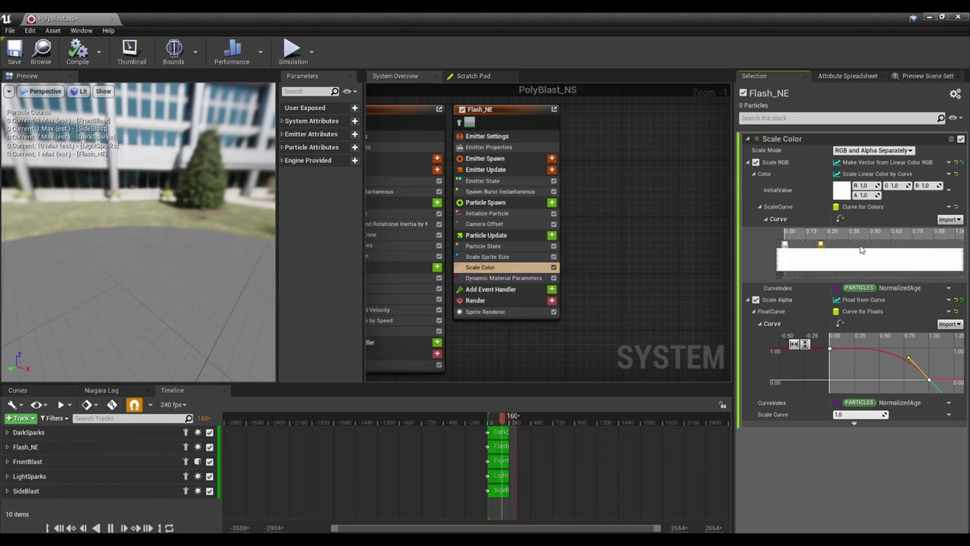
click(859, 247)
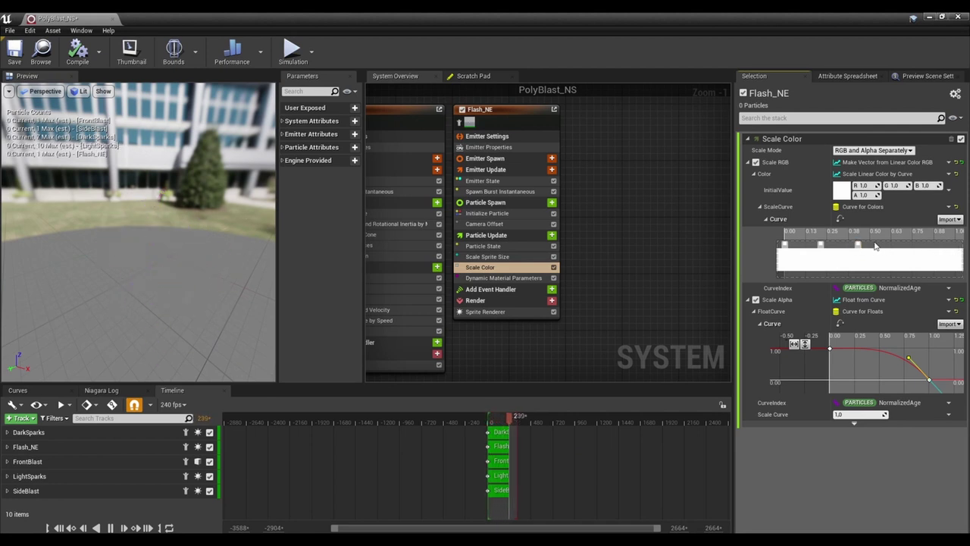
click(960, 245)
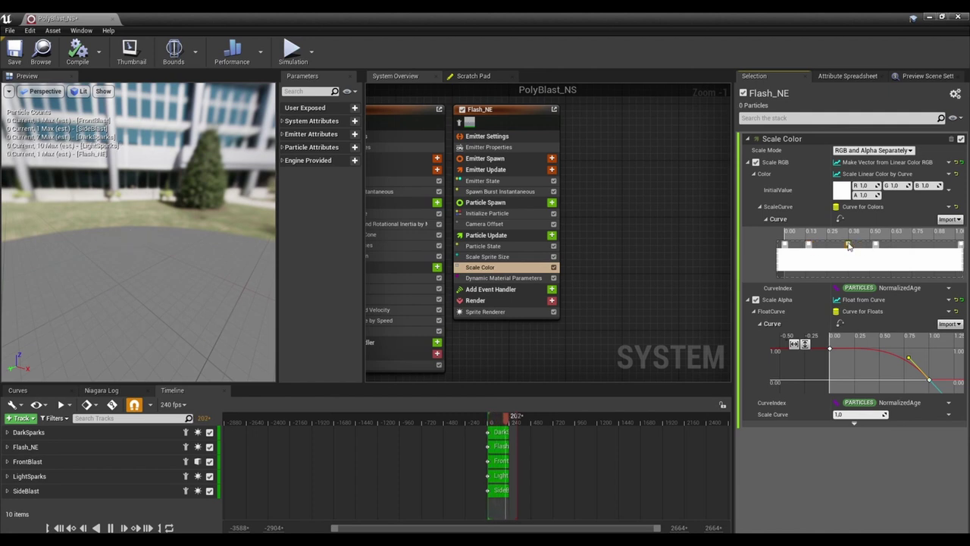
click(809, 245)
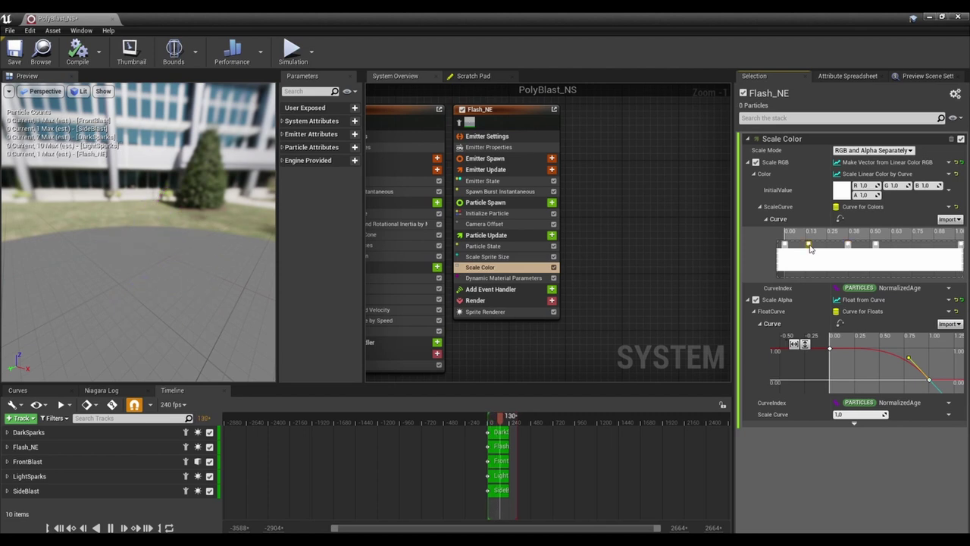
click(848, 245)
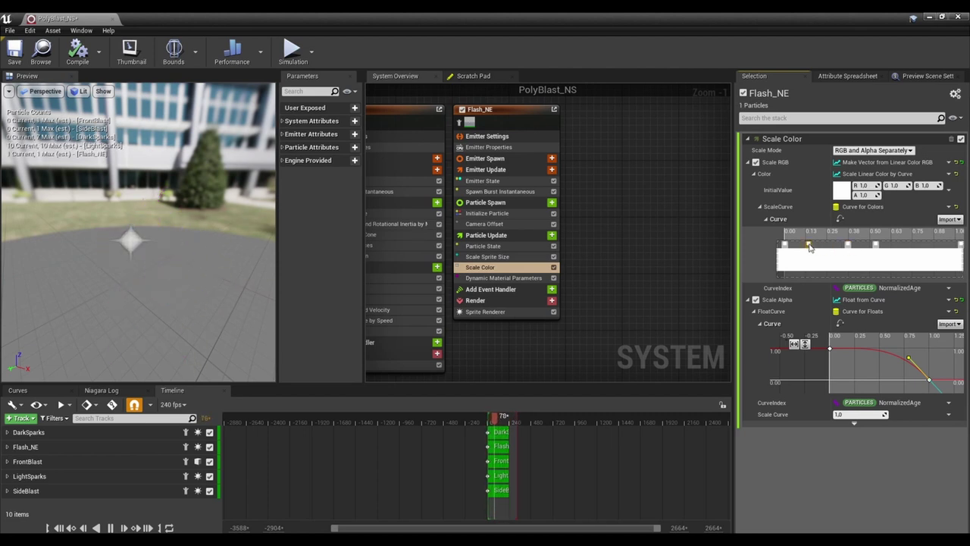
Colour the gradient's second stop dark purple, about R 0.135, G 0, B 0.266.
double_click(809, 245)
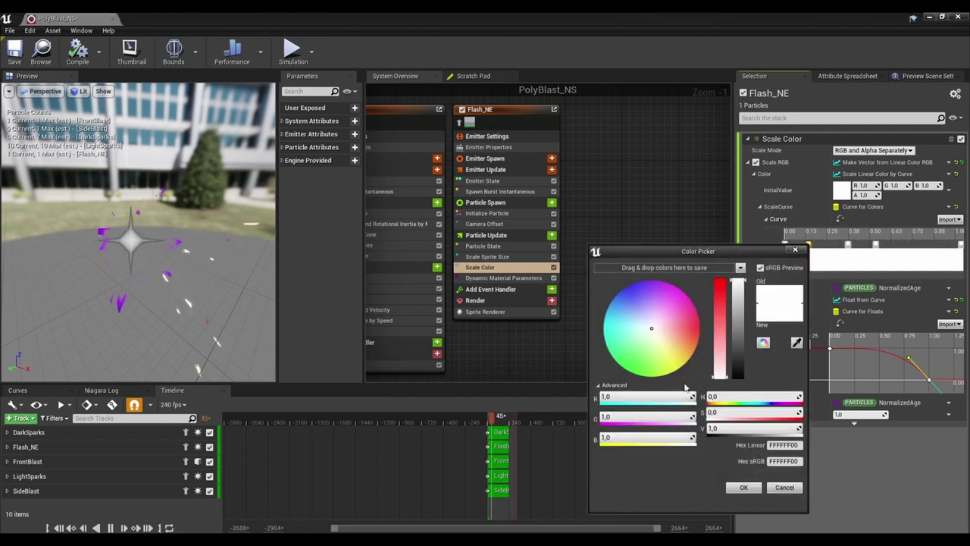
drag(658, 317, 652, 281)
drag(739, 282, 749, 352)
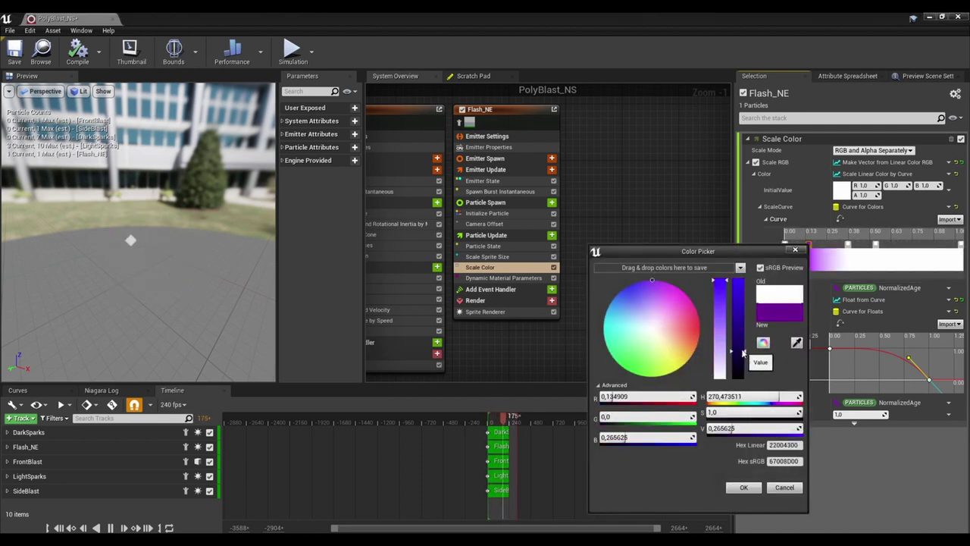
click(743, 487)
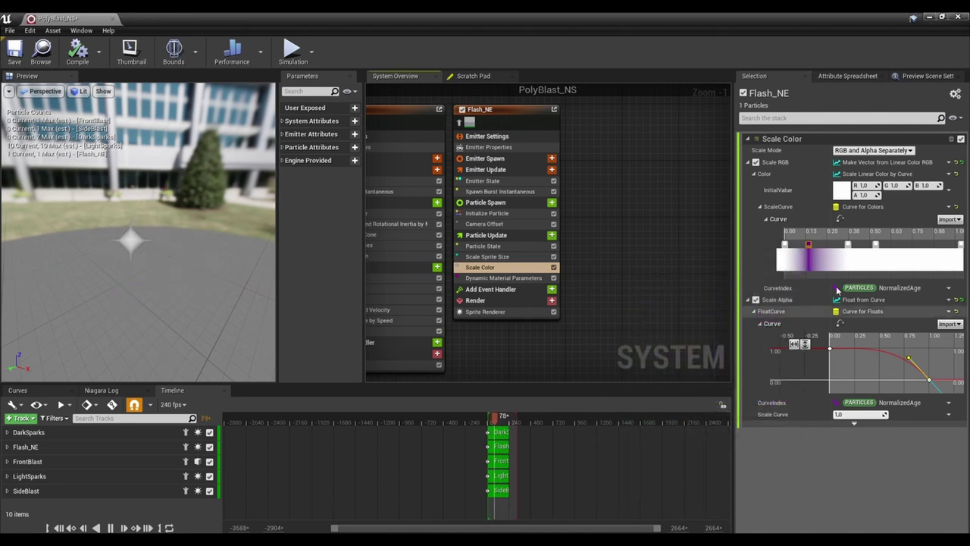
Add another purple stop in place of the white third stop and widen the purple band to about 0.12–0.38.
click(828, 245)
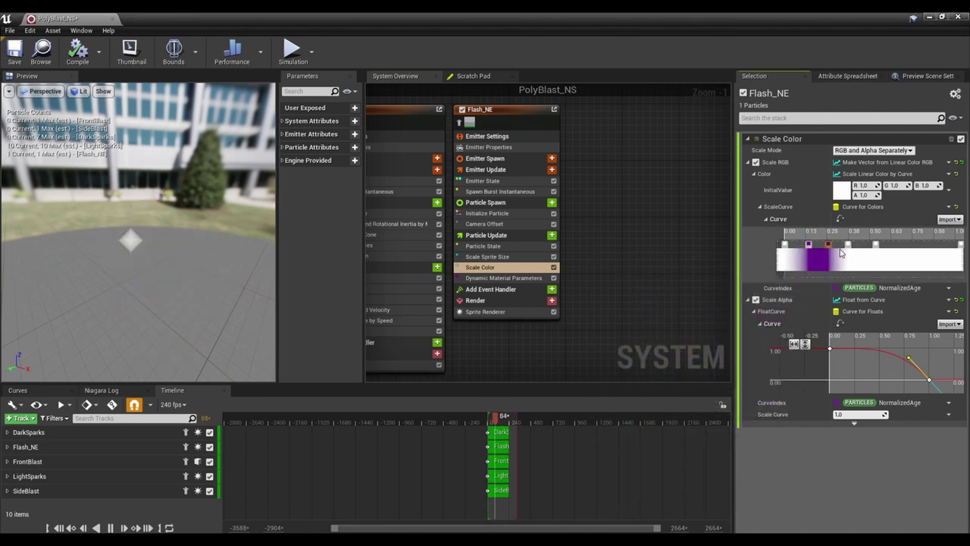
key(Delete)
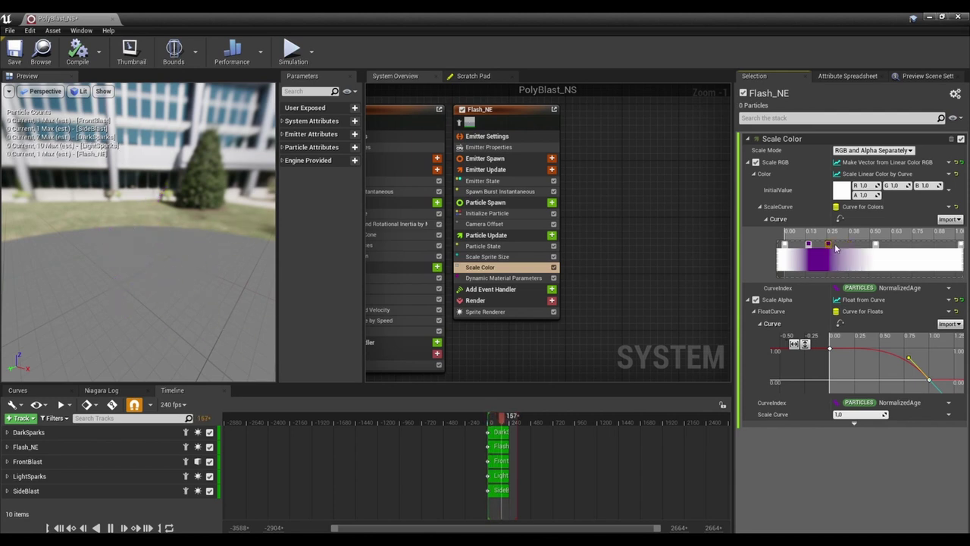
drag(830, 246, 851, 246)
click(809, 246)
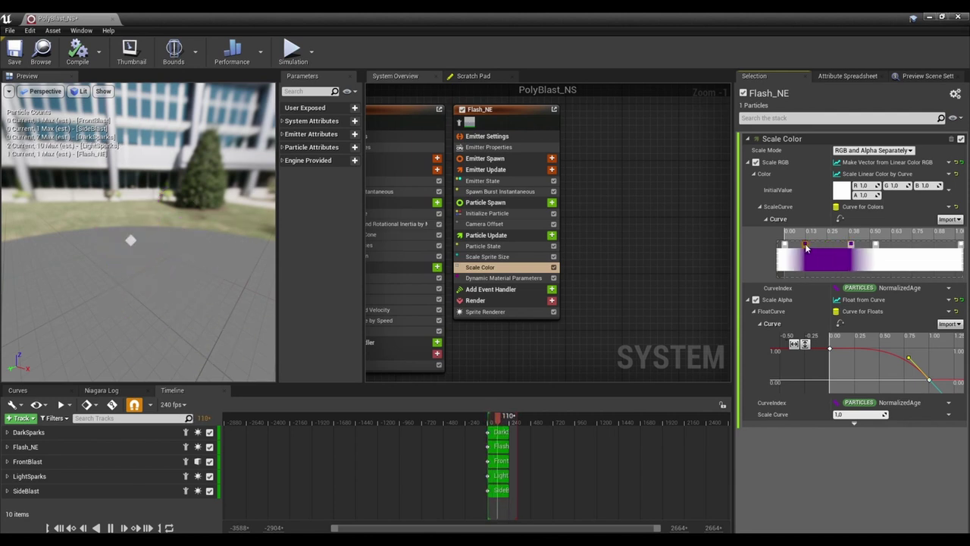
scroll(144, 244, down, 4)
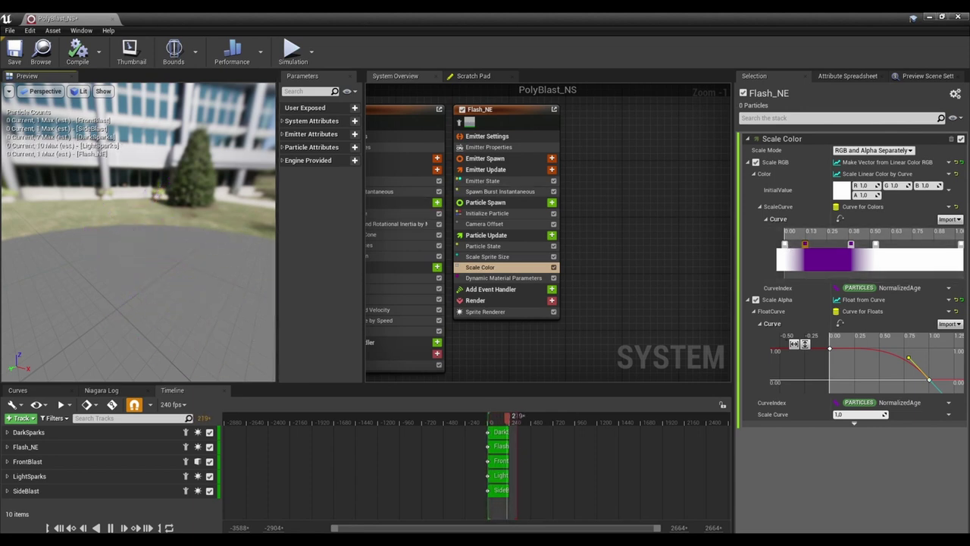
Colour the gradient's first stop at 0 yellow, hue about 61 and saturation about 0.78, with a brightness value of 5.
double_click(786, 247)
click(644, 365)
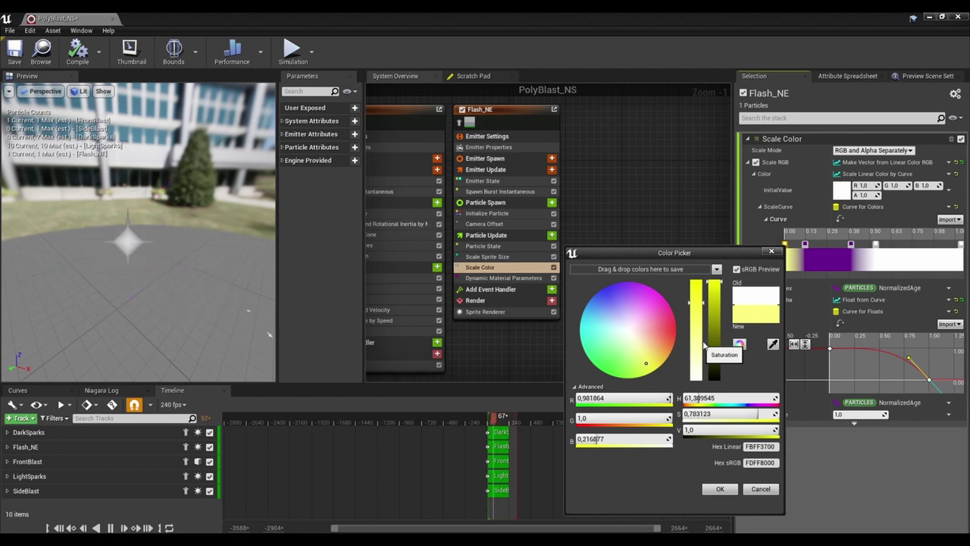
click(709, 430)
text(5)
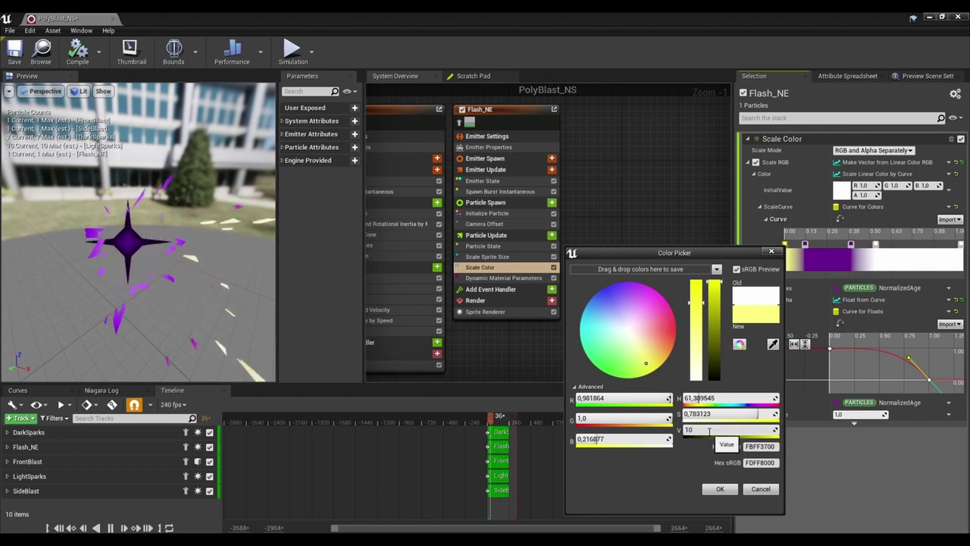
key(Return)
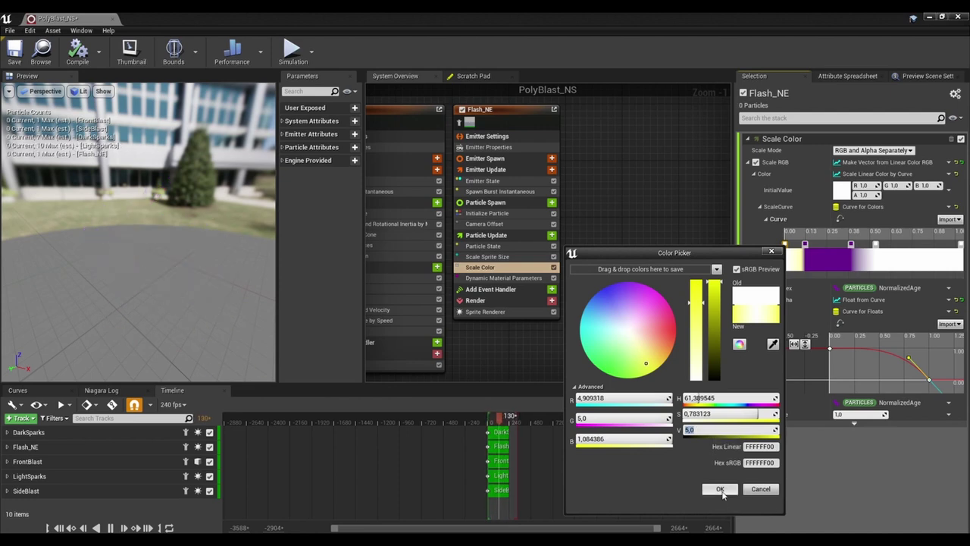
click(719, 489)
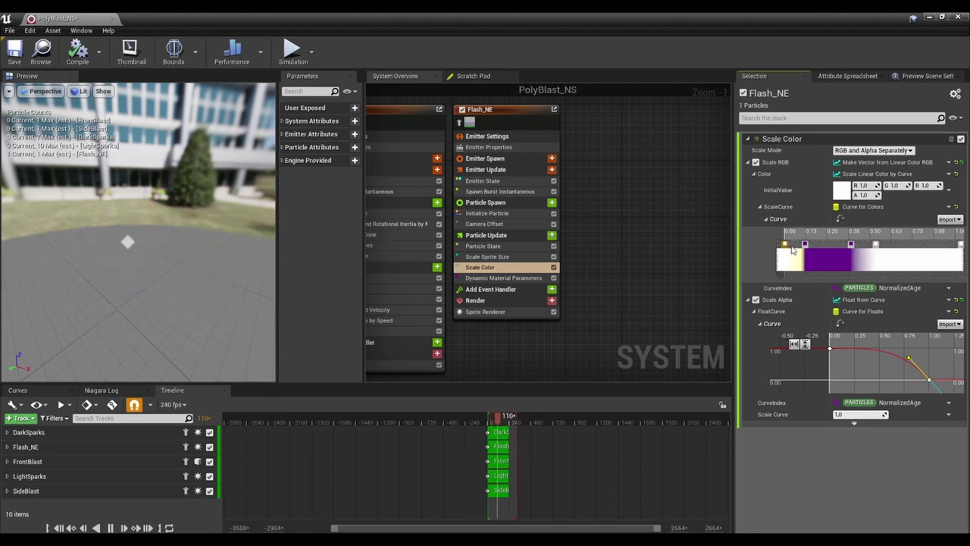
Colour the gradient stop at about 0.5 yellow, hue about 62 and saturation about 0.87, with a brightness value of 5.
double_click(875, 245)
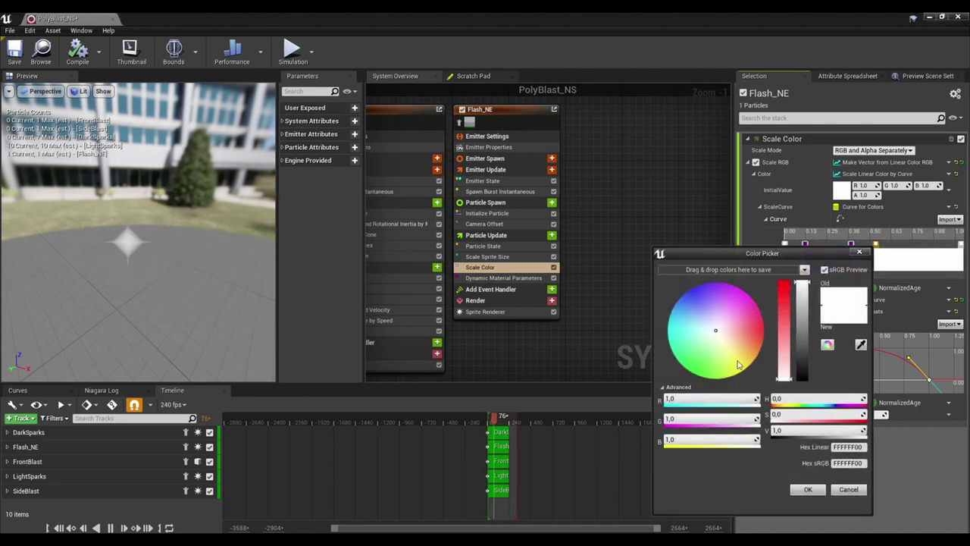
click(735, 367)
click(784, 430)
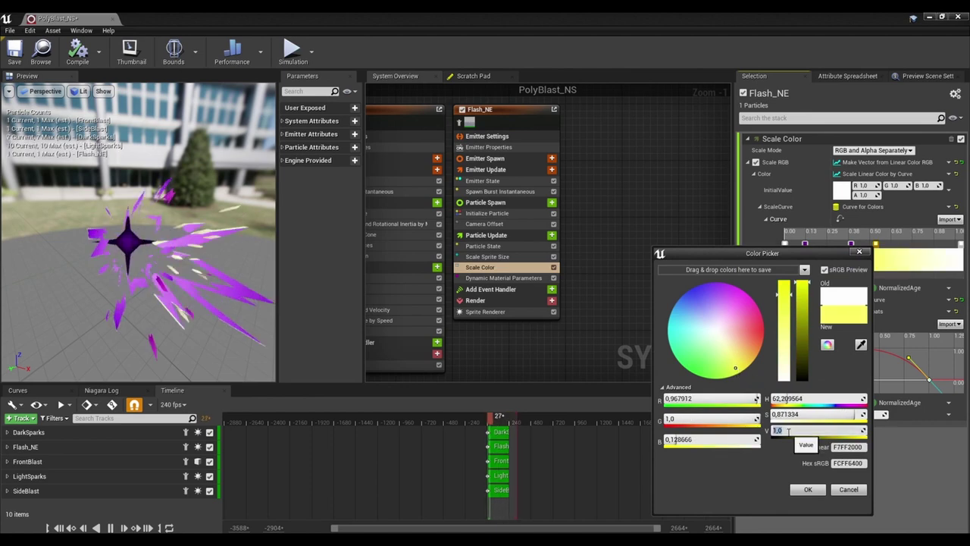
text(5)
key(Return)
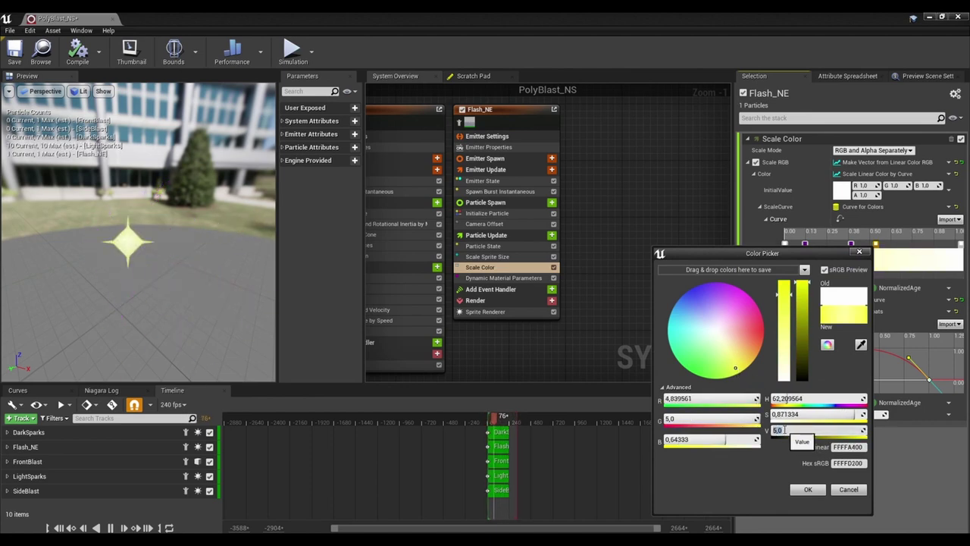
click(810, 489)
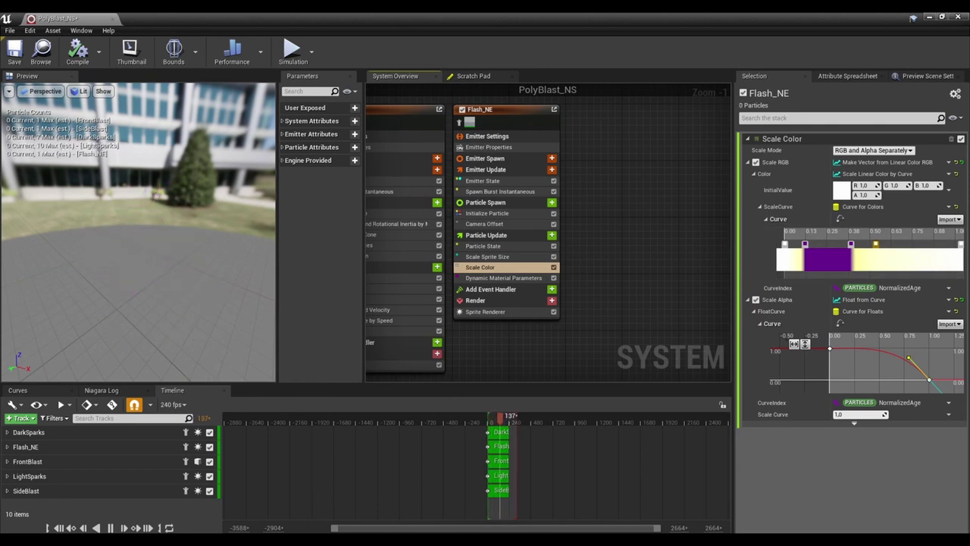
Set the Uniform Sprite Size in Flash_NE's Initialize Particle module to 400.
drag(229, 224, 339, 253)
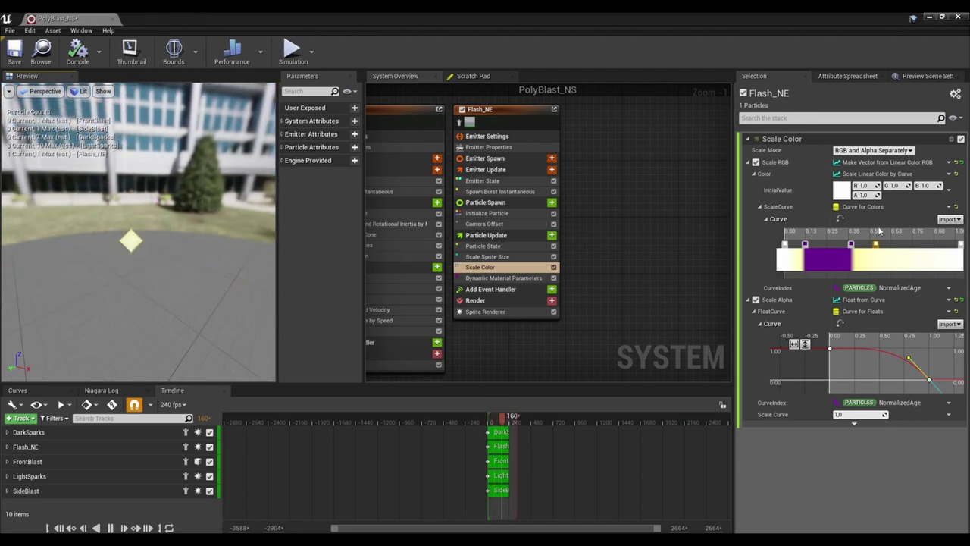
click(525, 204)
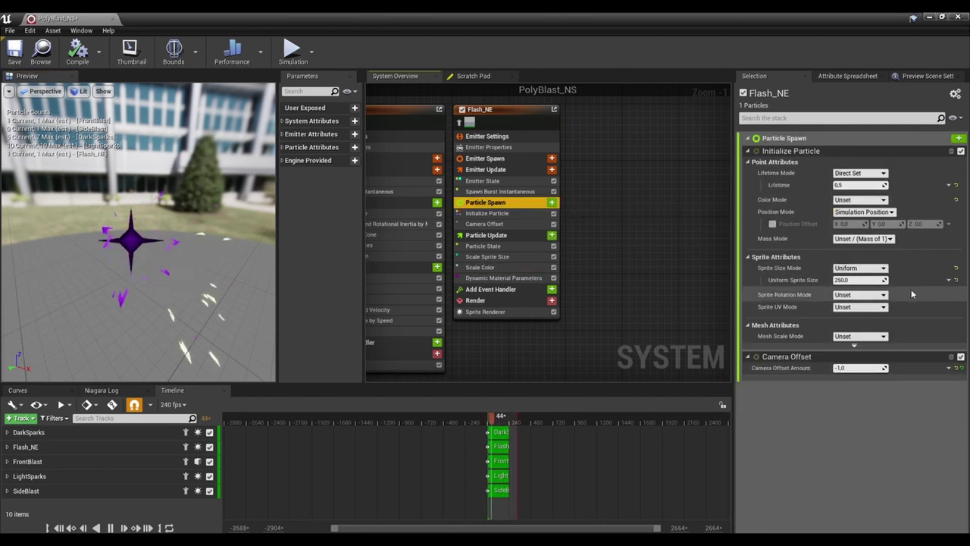
click(861, 280)
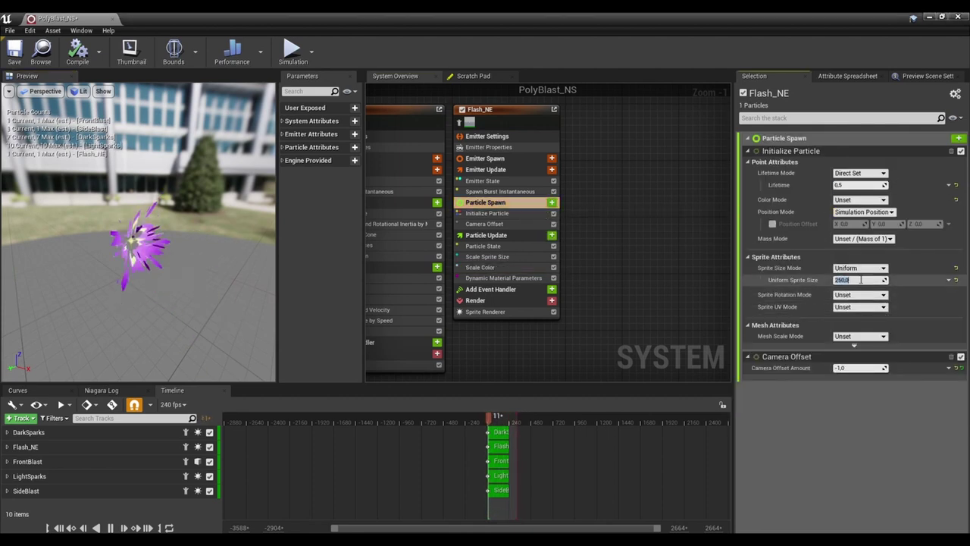
key(Return)
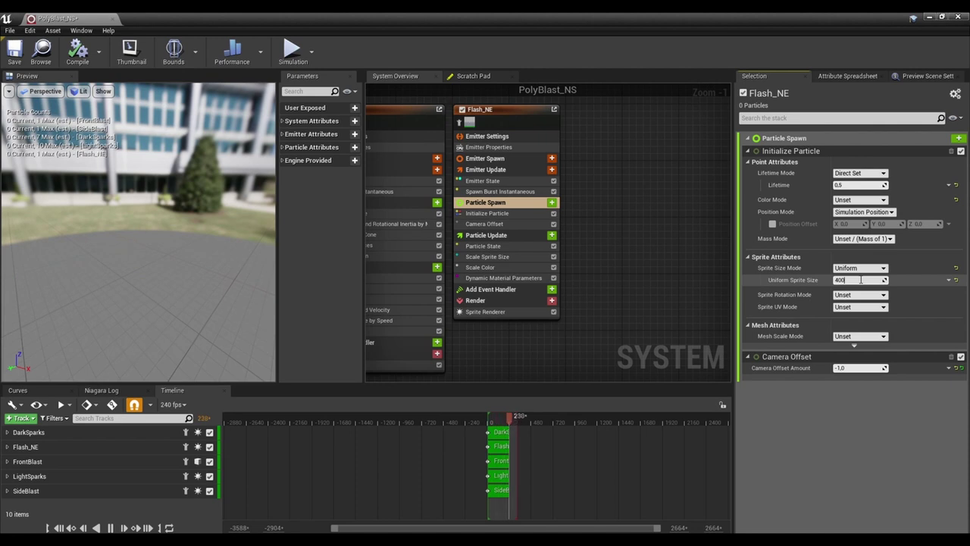
key(Return)
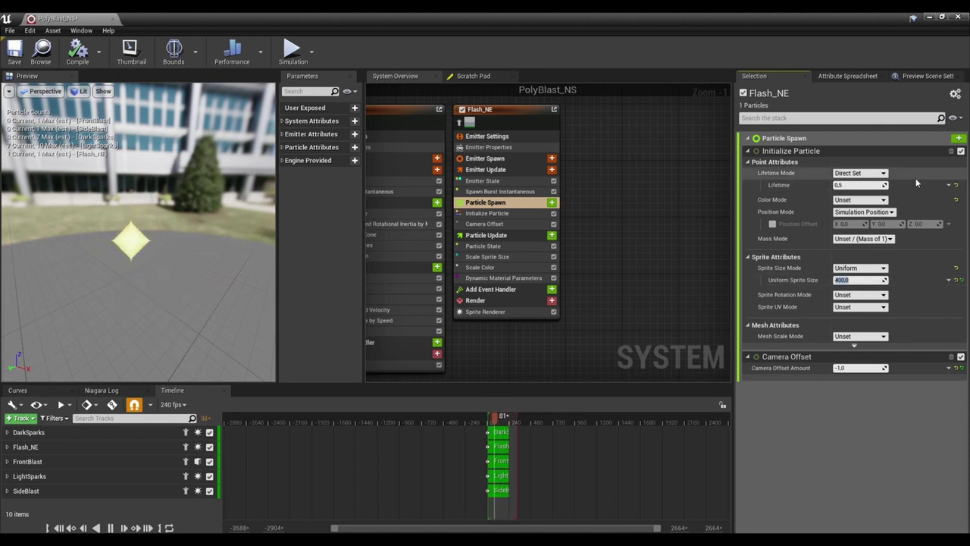
Set the particle Lifetime in Flash_NE's Initialize Particle module to 0.1.
click(853, 185)
text(0)
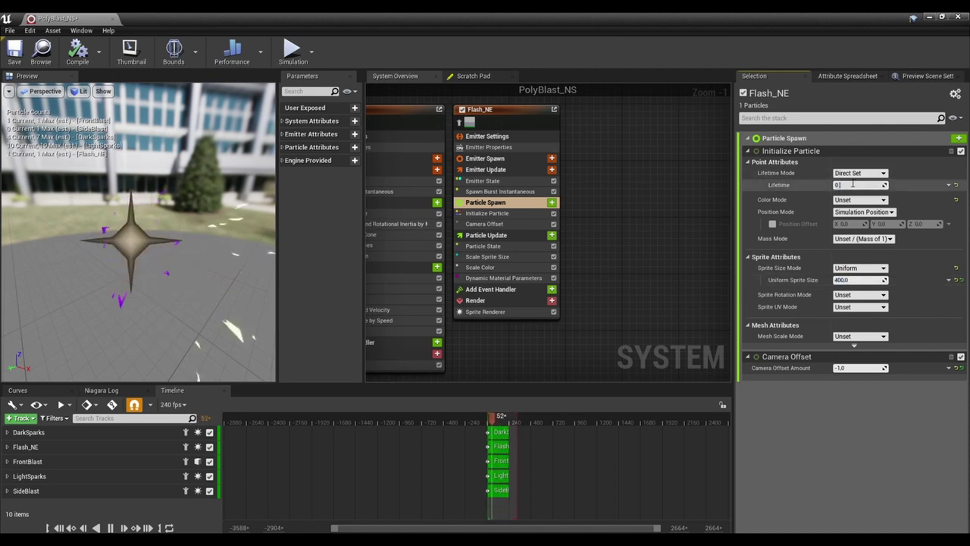
text(,1)
key(Return)
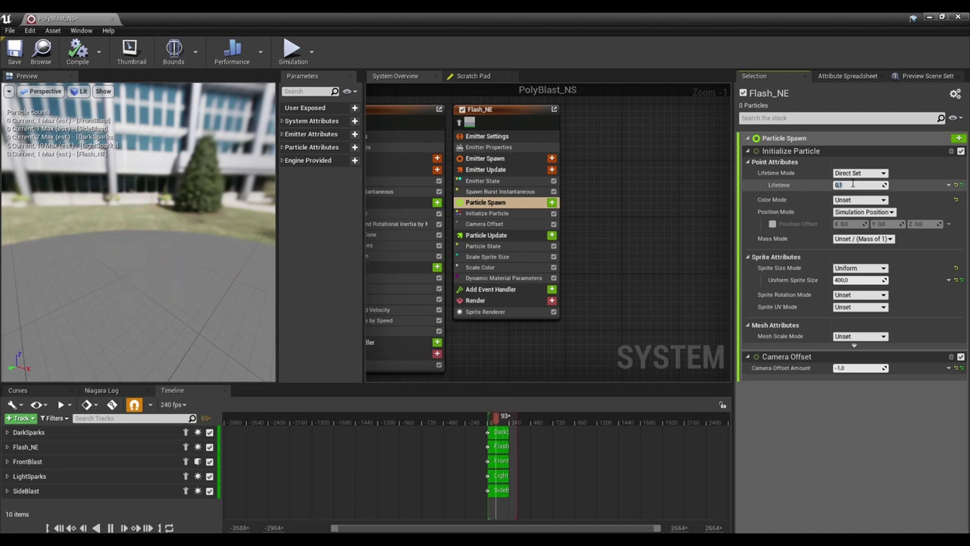
In Flash_NE's Scale Color module, set the time of the Scale Alpha curve's end key to 2.
drag(167, 232, 215, 227)
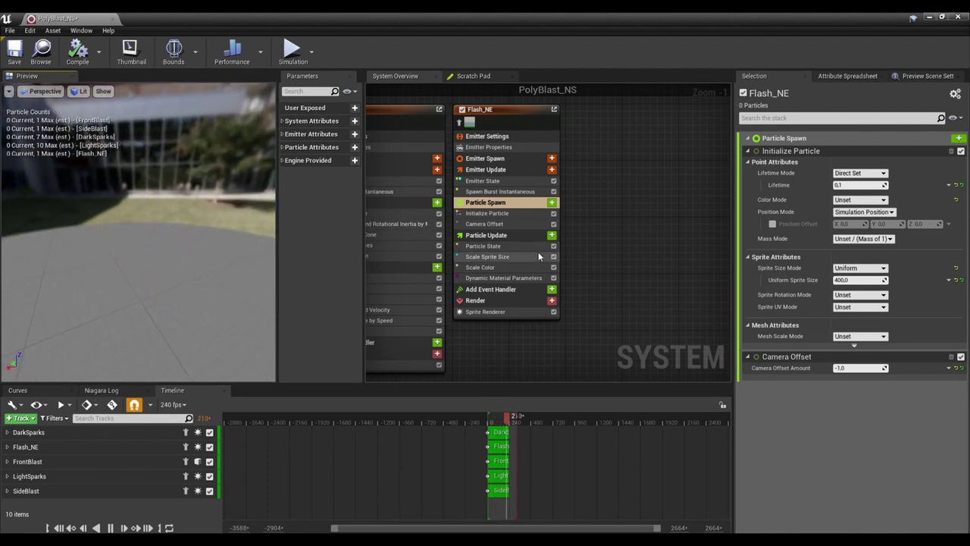
drag(197, 245, 196, 264)
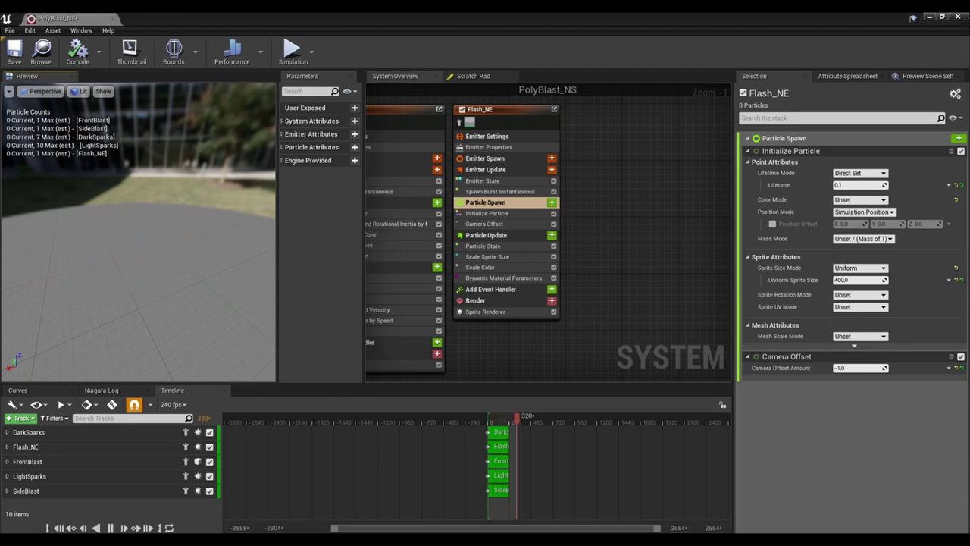
click(485, 268)
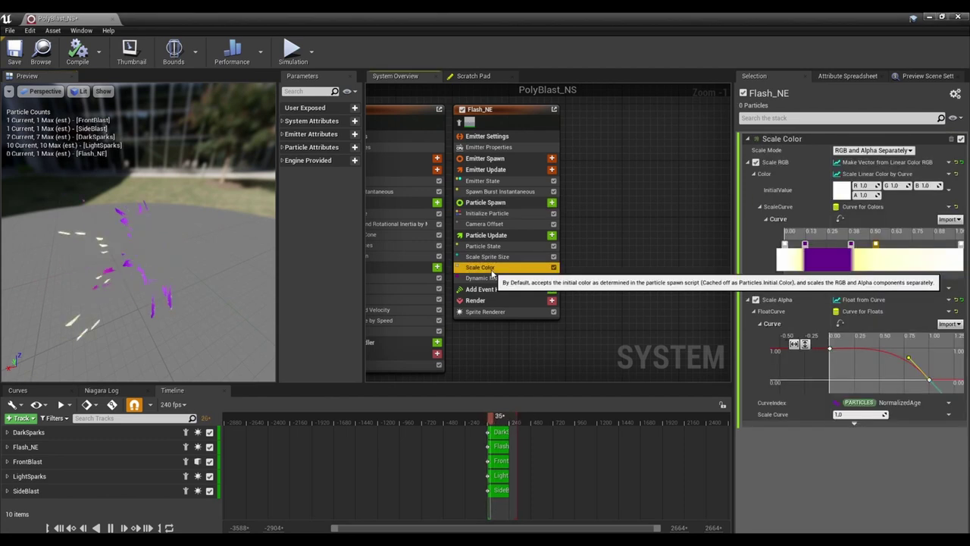
click(893, 373)
scroll(893, 373, down, 6)
right_drag(896, 374, 857, 375)
click(858, 374)
click(833, 355)
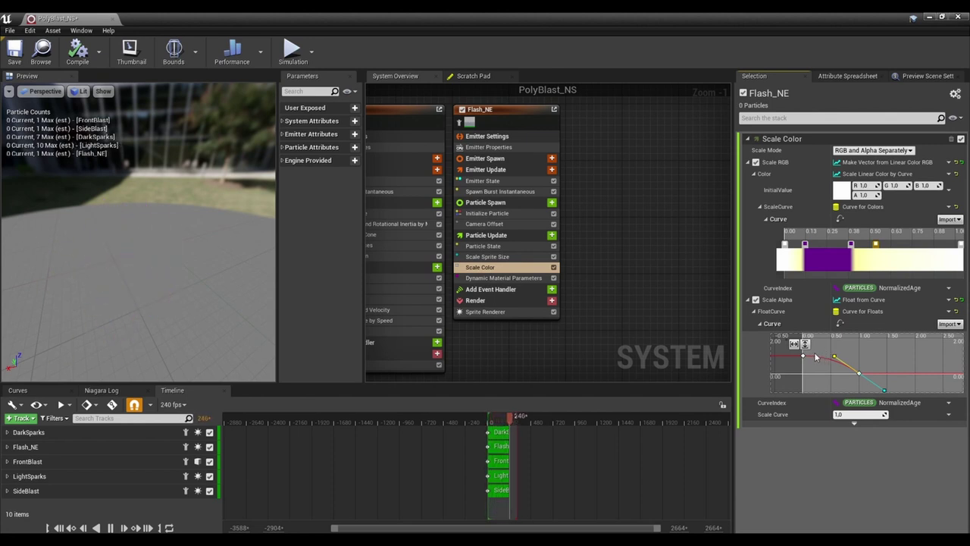
drag(195, 261, 175, 247)
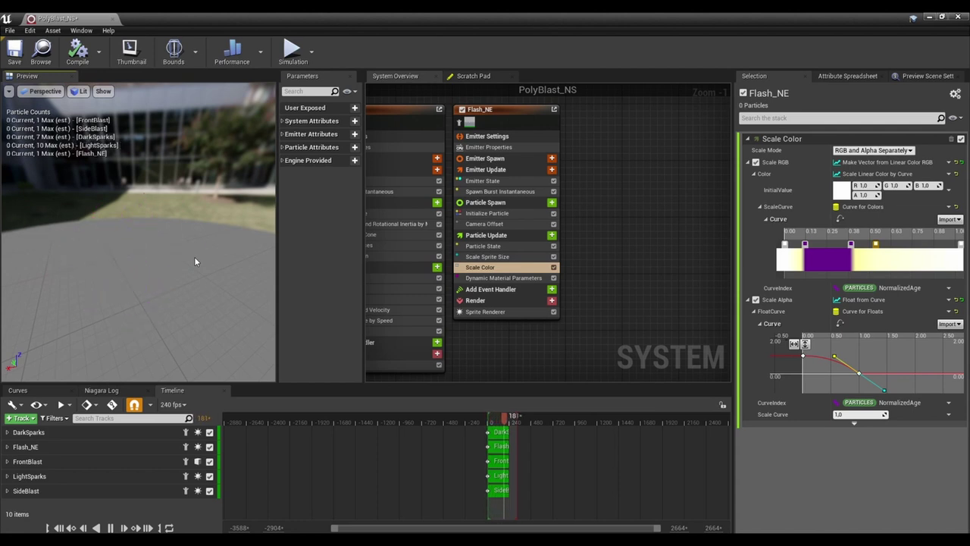
click(846, 385)
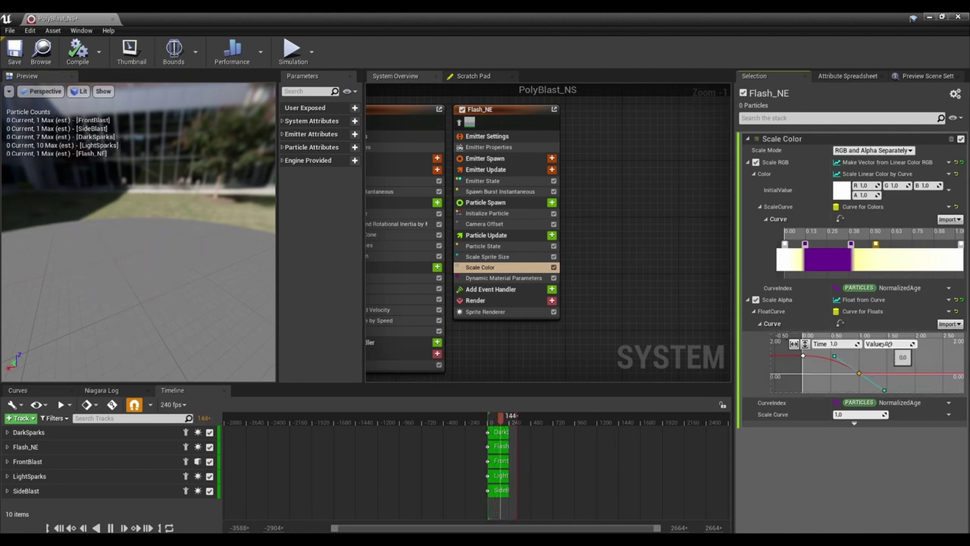
key(Return)
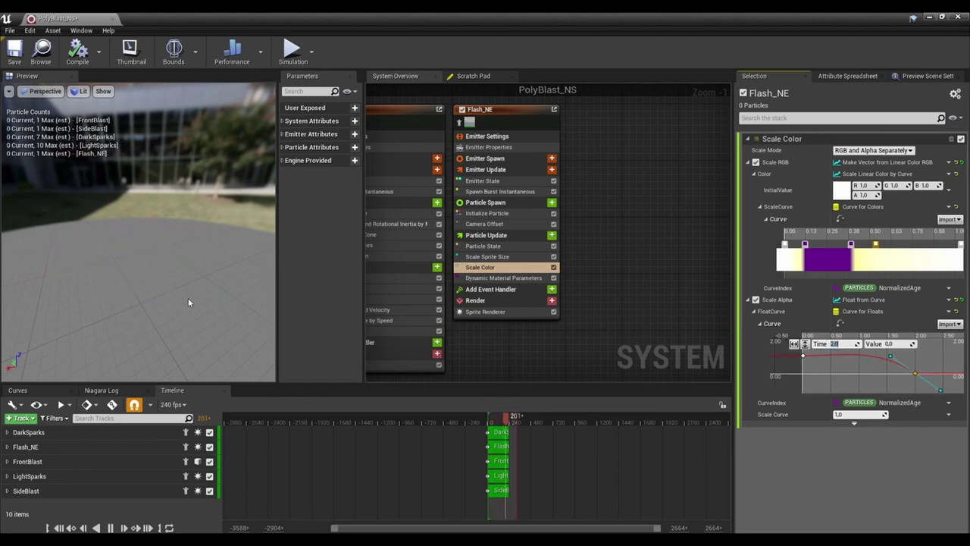
drag(188, 298, 261, 291)
drag(129, 287, 151, 264)
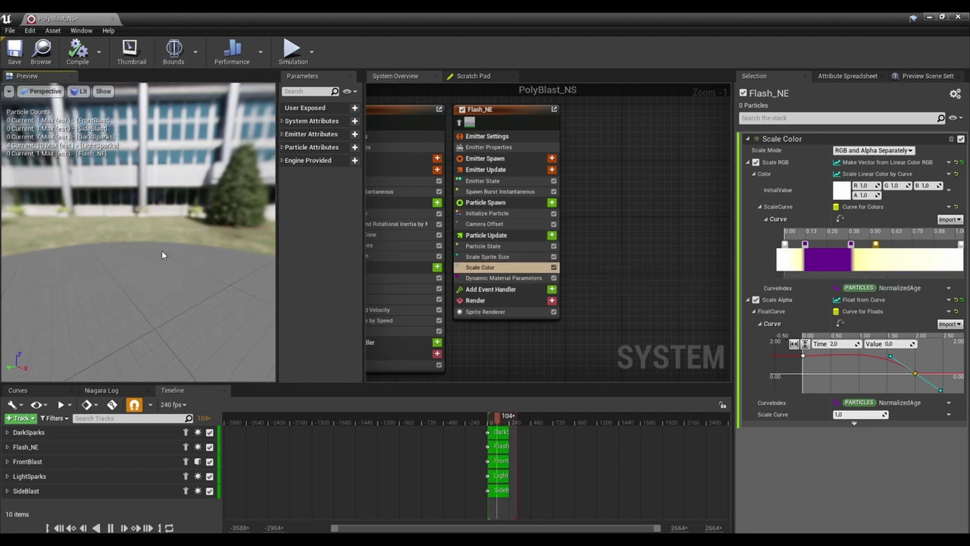
click(805, 245)
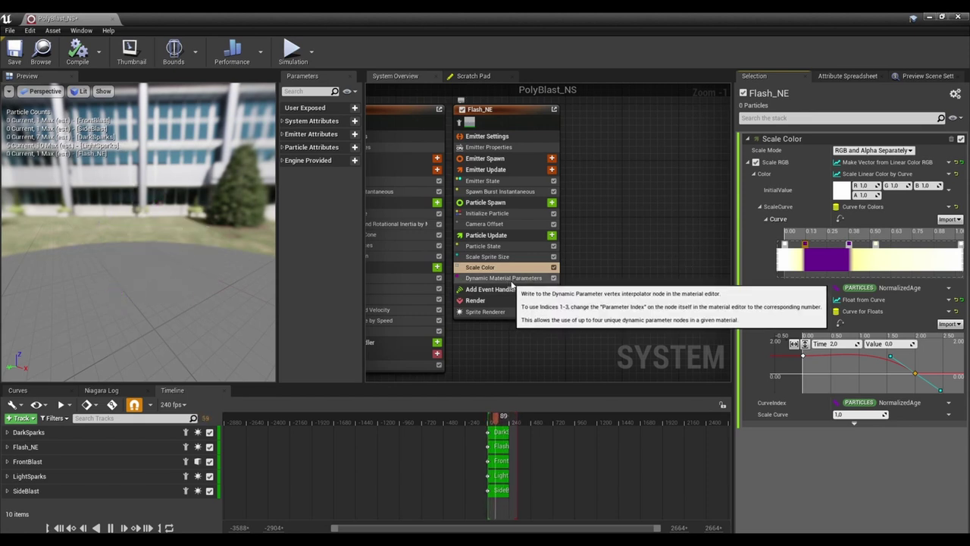
Drive the InvertGradient parameter in Flash_NE's Dynamic Material Parameters with a Float from Curve input.
click(512, 281)
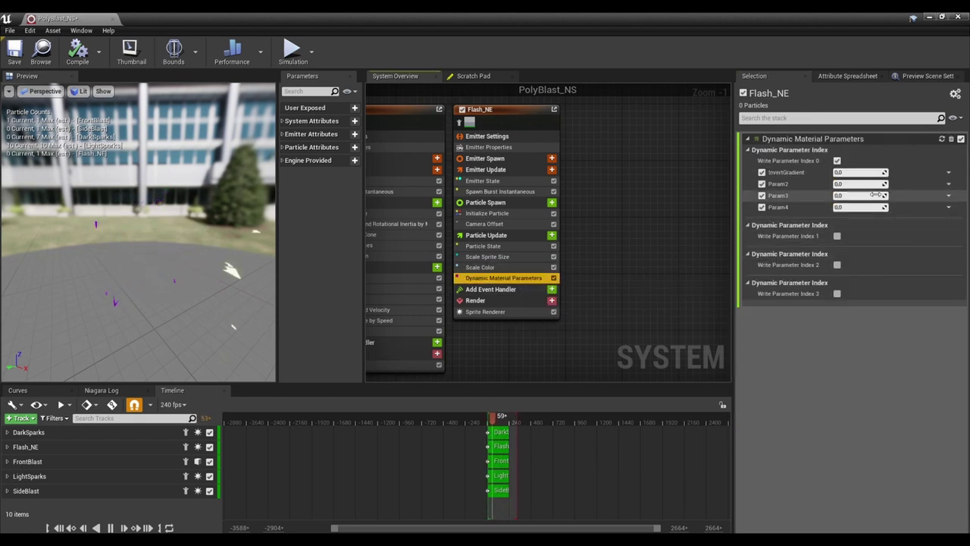
click(949, 173)
text(curve)
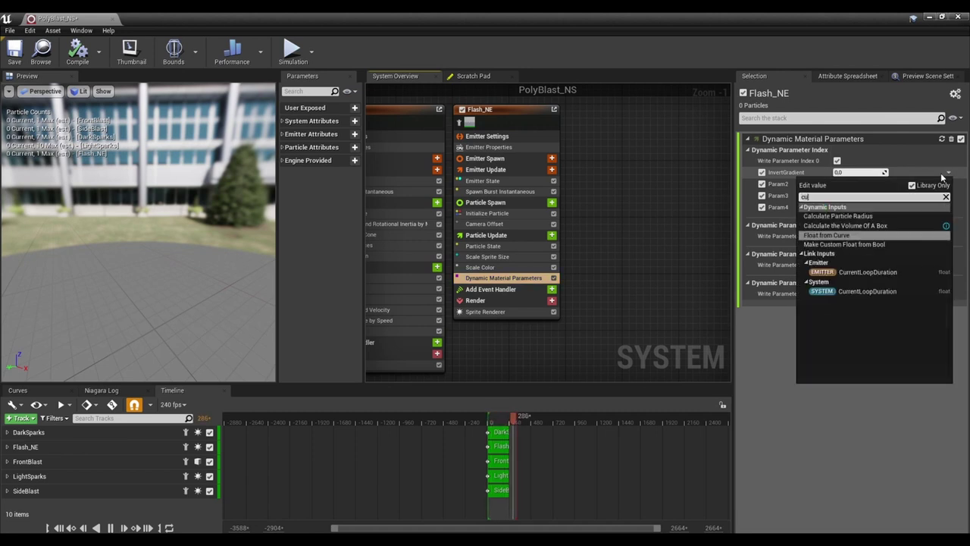
key(Return)
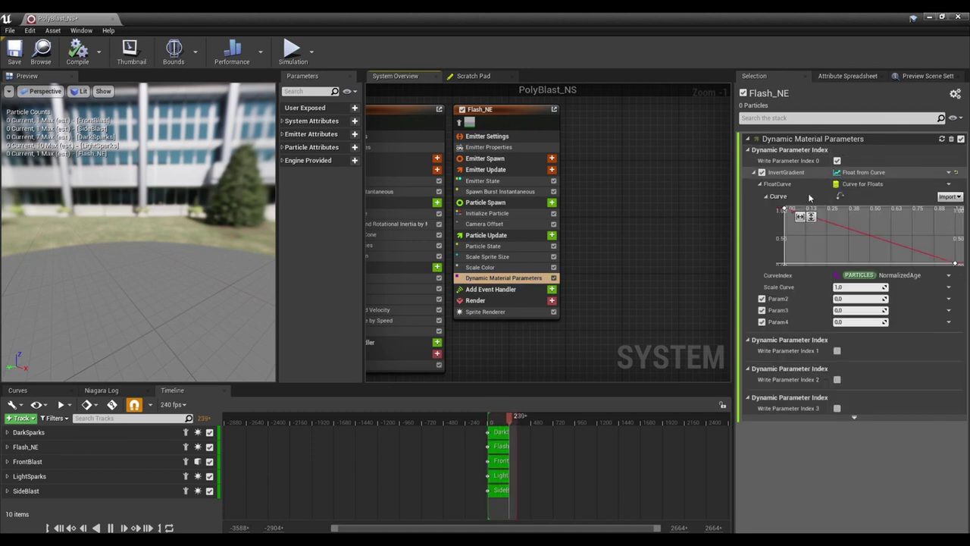
Add two keys to the InvertGradient curve, at times of about 0.12 and 0.38.
right_click(823, 218)
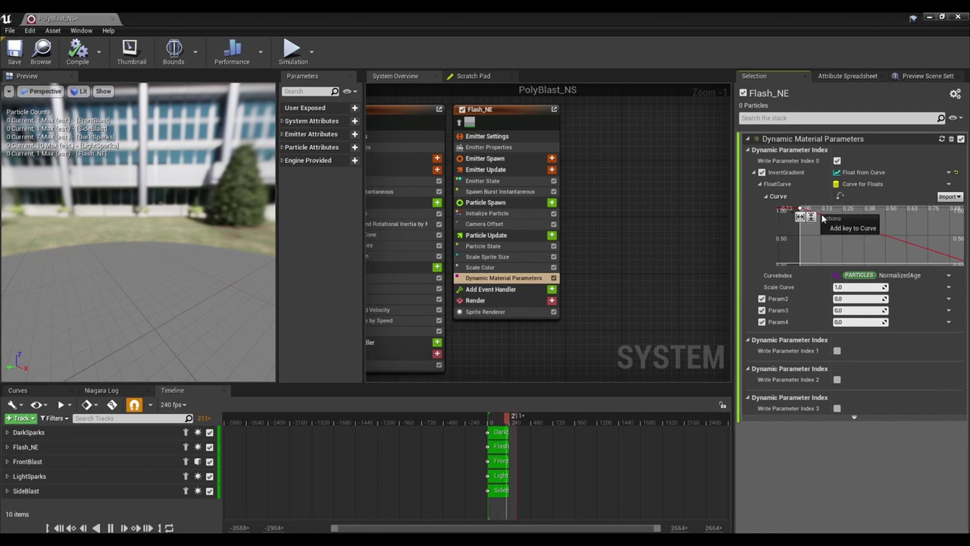
click(853, 229)
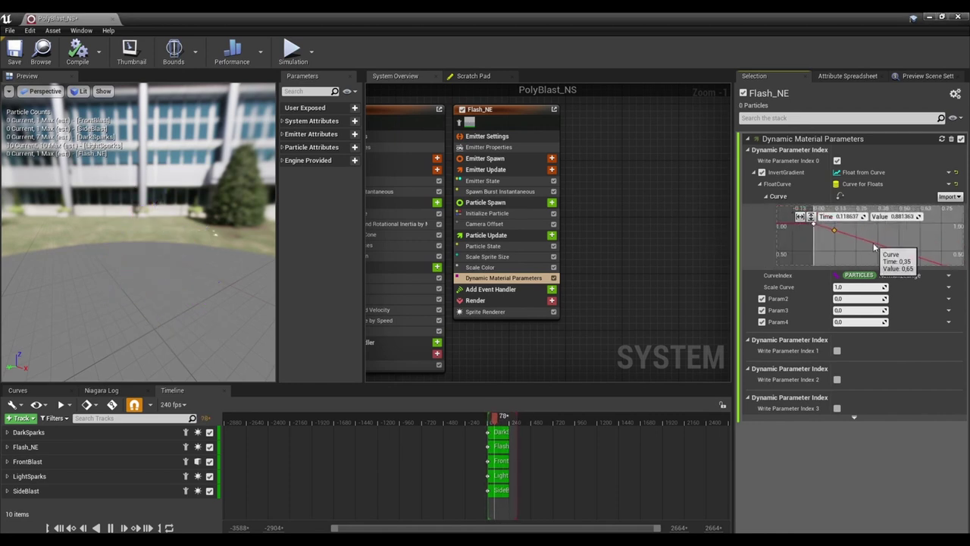
right_click(874, 244)
right_drag(847, 244, 835, 241)
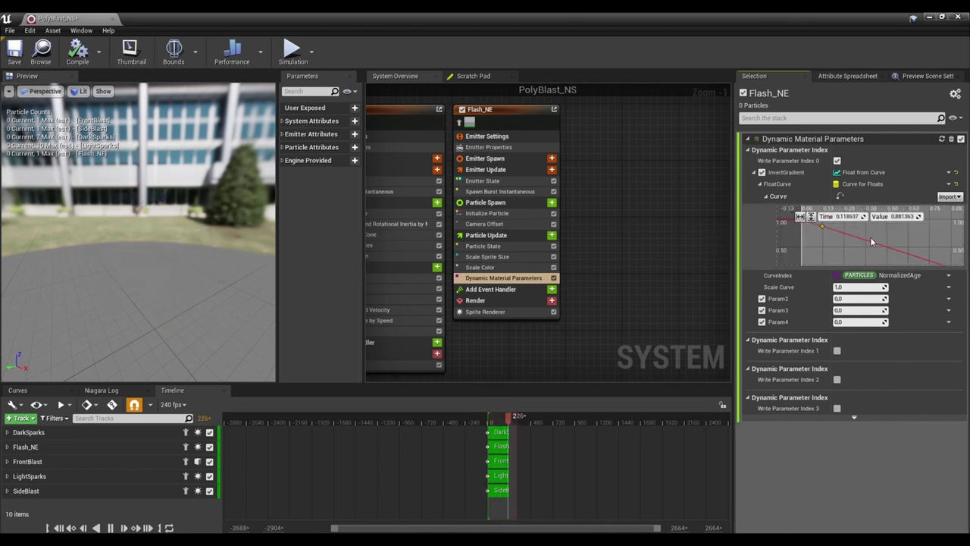
right_click(868, 241)
click(883, 254)
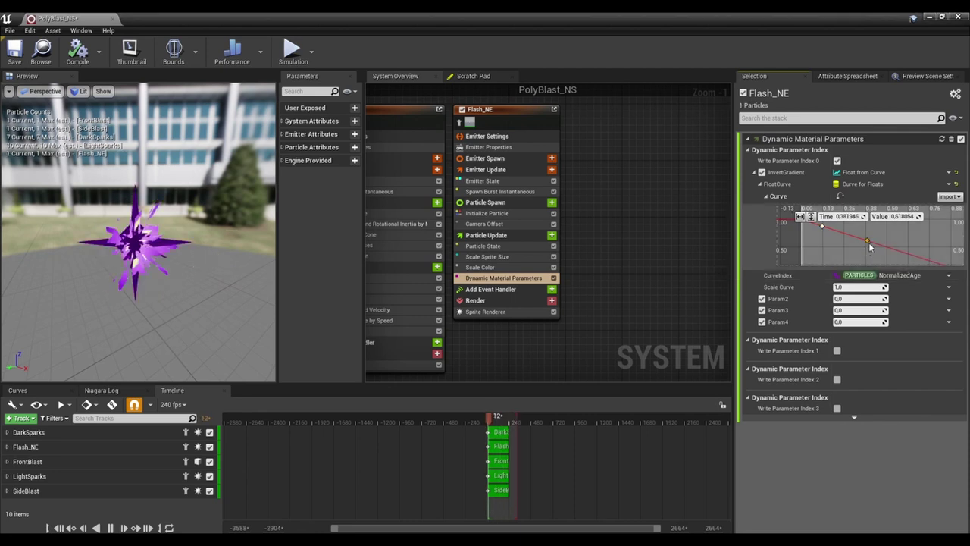
Set the value of the InvertGradient curve's two middle keys to 1.
scroll(869, 251, down, 1)
click(839, 249)
scroll(838, 248, down, 1)
drag(827, 254, 881, 231)
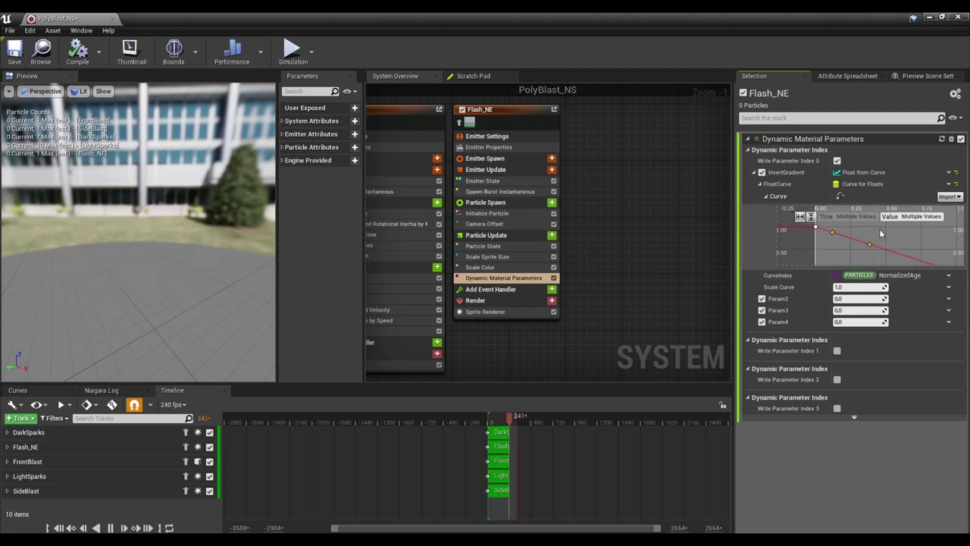
click(922, 217)
text(1)
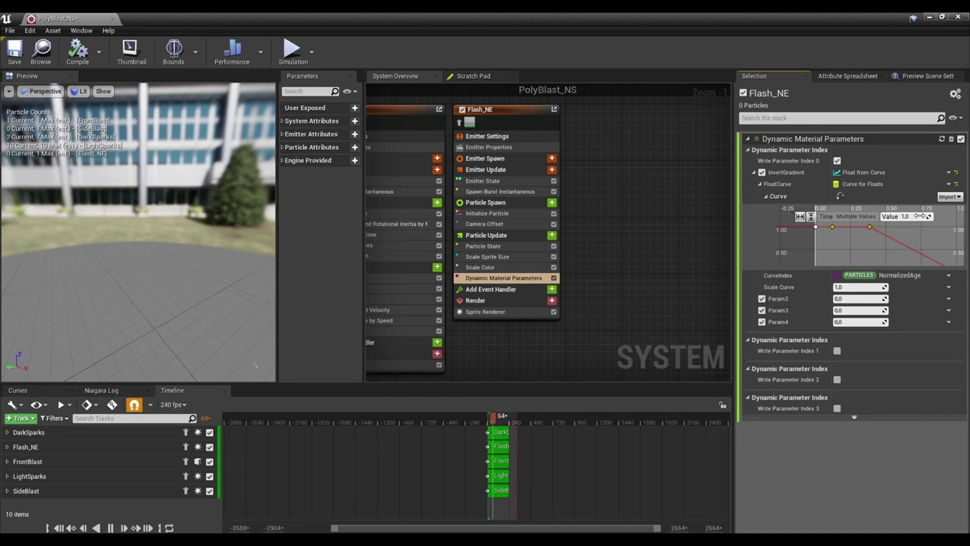
Move the InvertGradient curve's end key to a time of about 0.45 and set its value to 0.
click(884, 252)
scroll(884, 253, down, 2)
right_drag(884, 252, 863, 252)
click(936, 256)
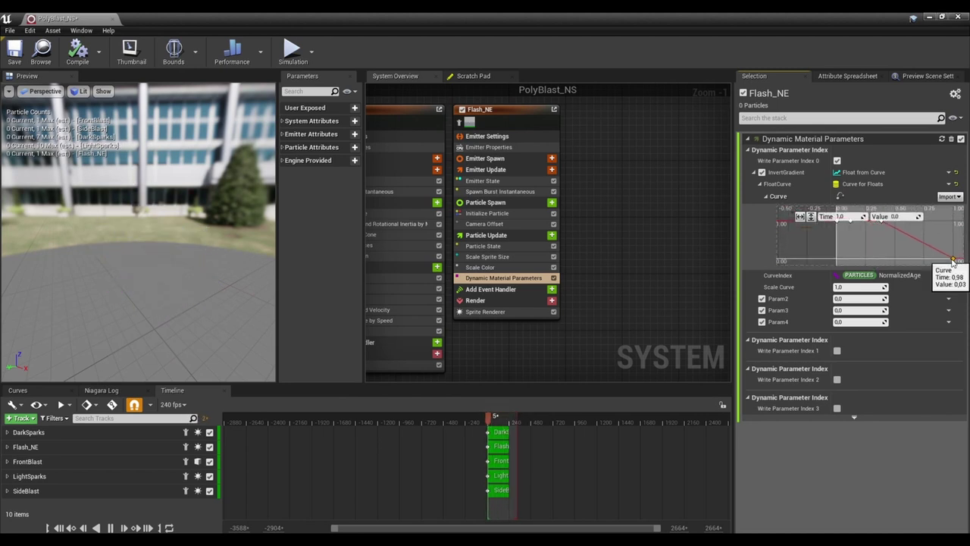
drag(954, 260, 887, 259)
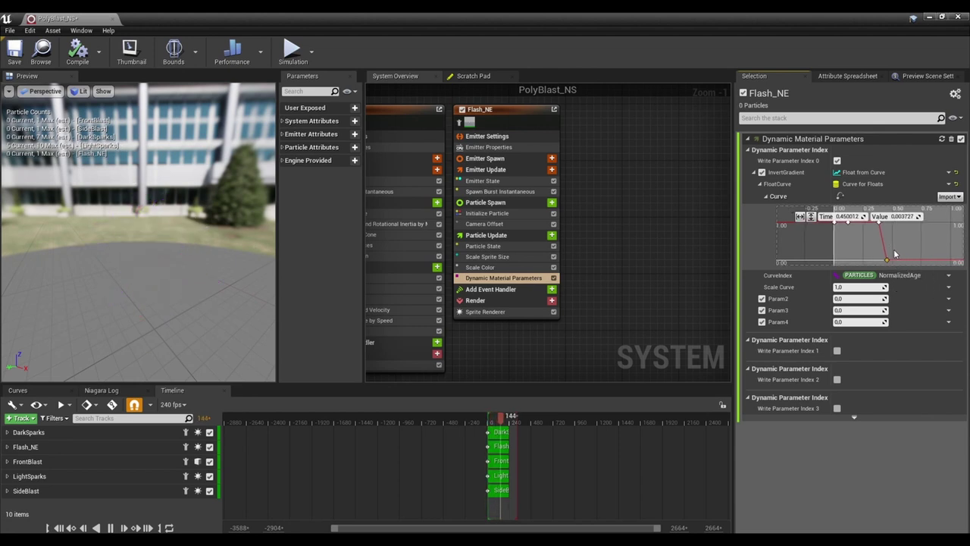
click(906, 217)
text(0)
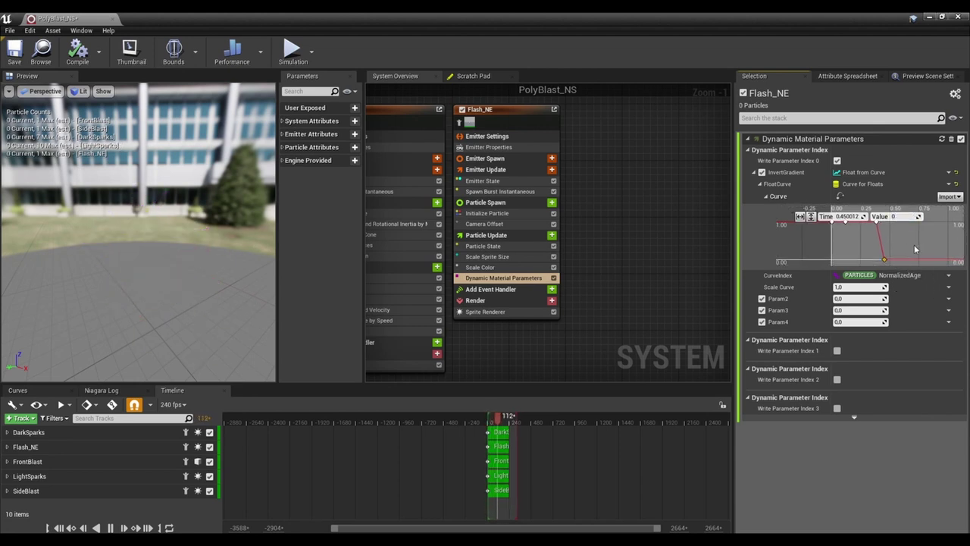
key(Return)
Move the InvertGradient curve's first key to a time of about 0.07 and set its value to 0.
click(863, 244)
scroll(863, 244, down, 2)
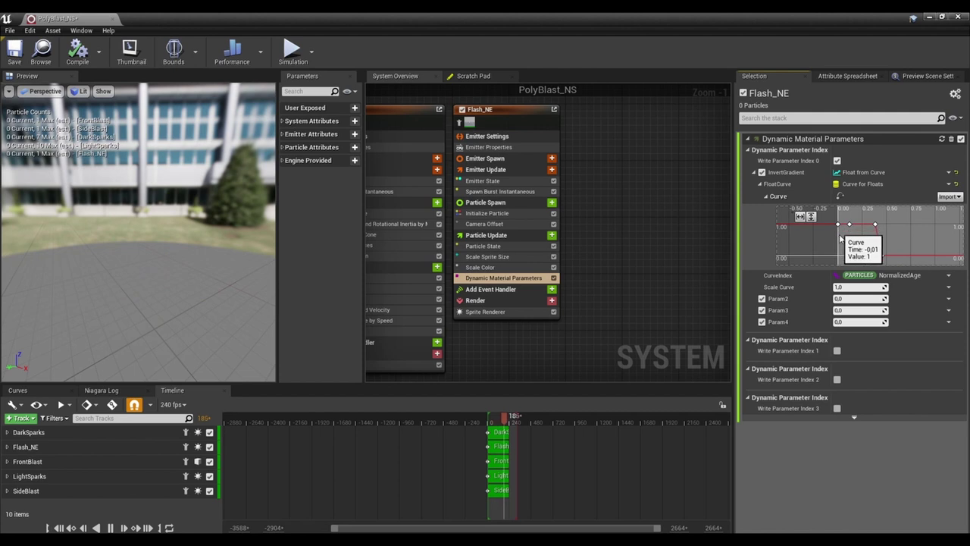
drag(838, 225, 846, 259)
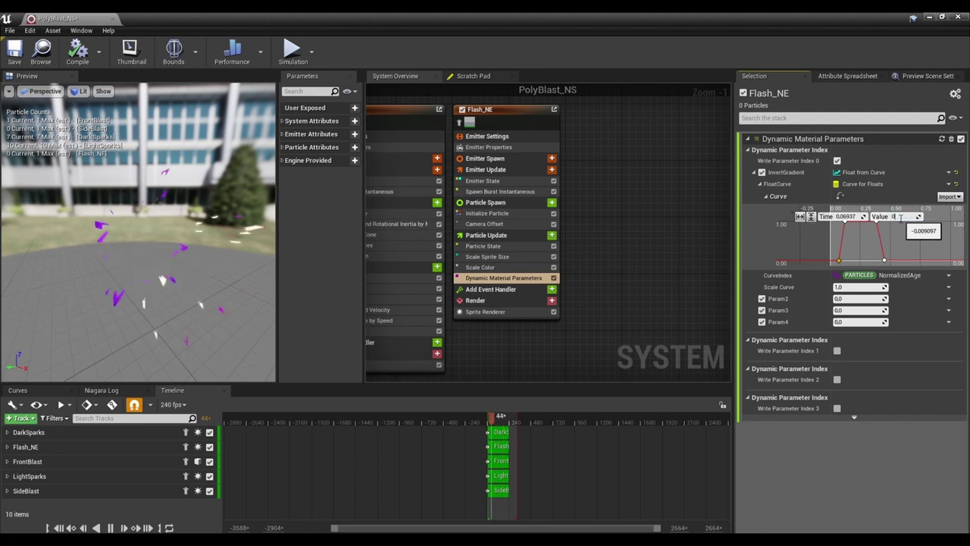
key(Return)
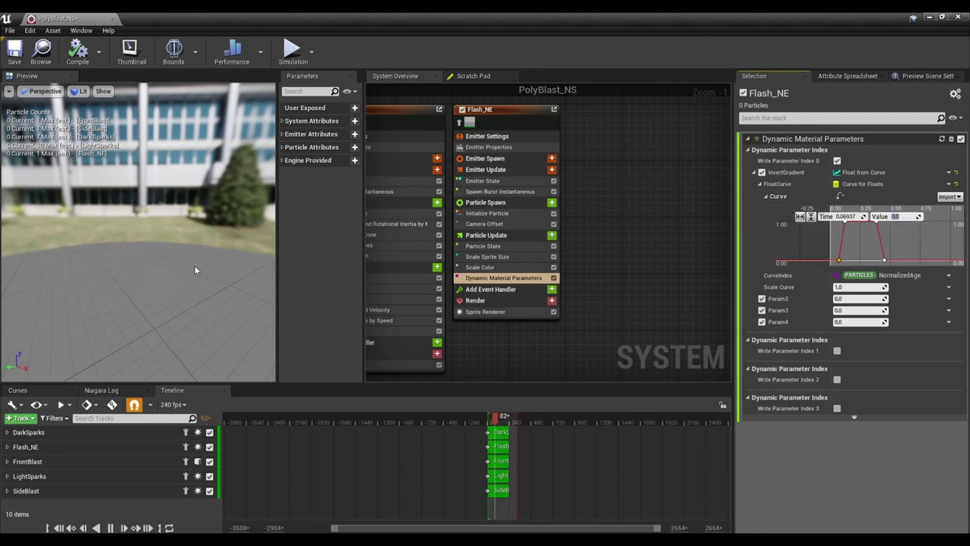
drag(194, 265, 160, 274)
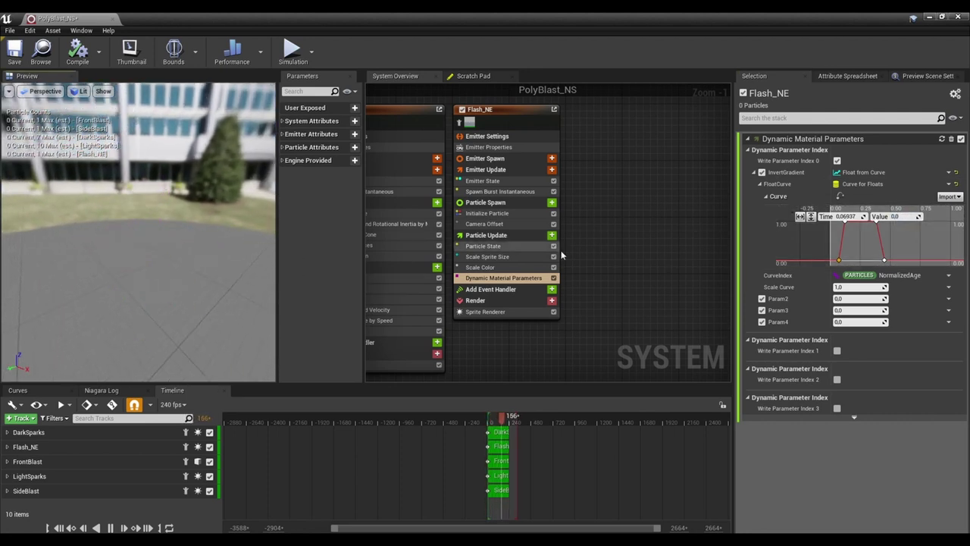
Narrow the InvertGradient curve's plateau by shifting its two rising keys slightly later and its two falling keys slightly earlier.
click(858, 262)
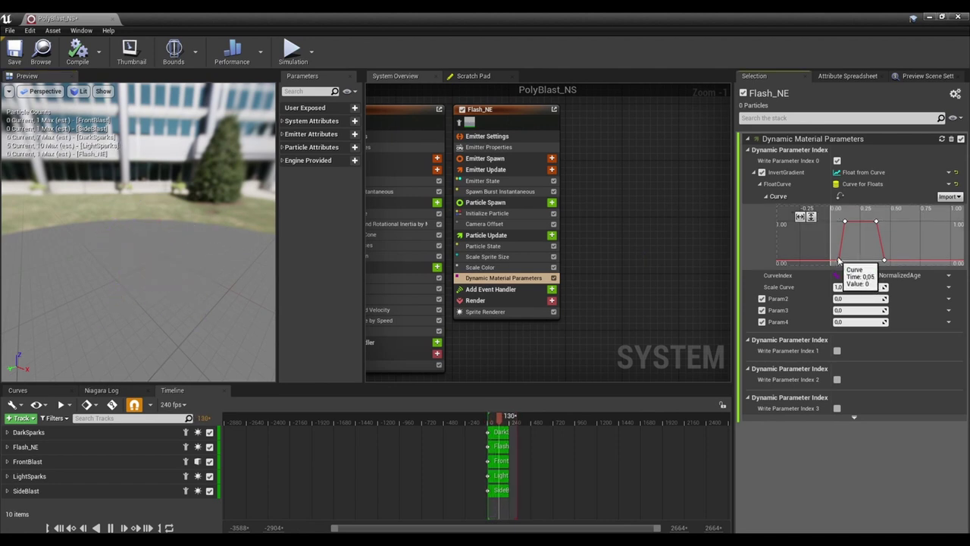
drag(853, 218, 855, 217)
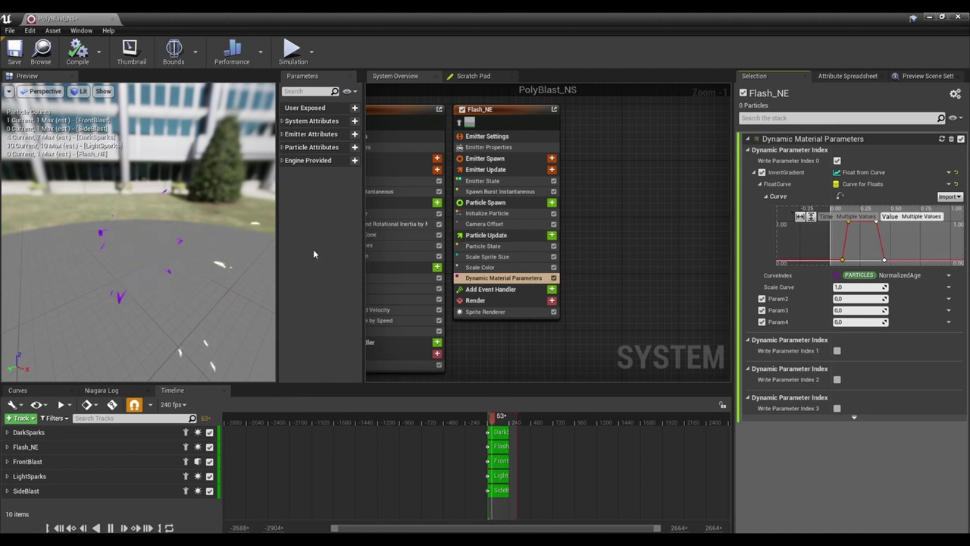
scroll(877, 242, down, 2)
click(877, 242)
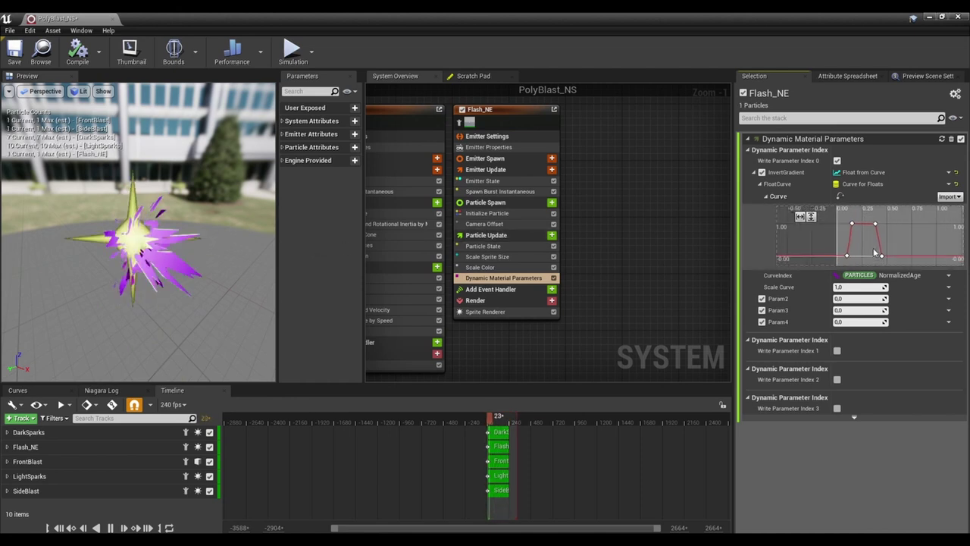
drag(869, 264, 888, 219)
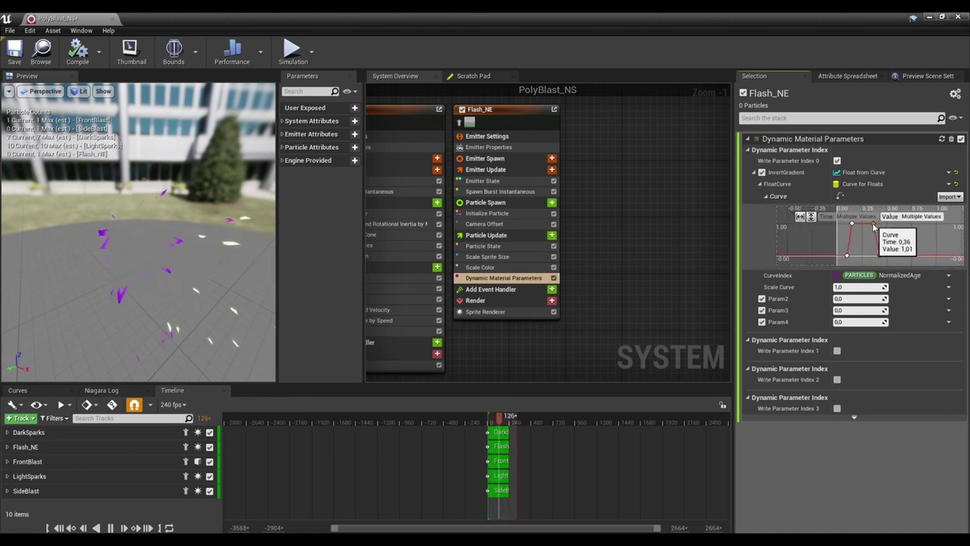
click(872, 224)
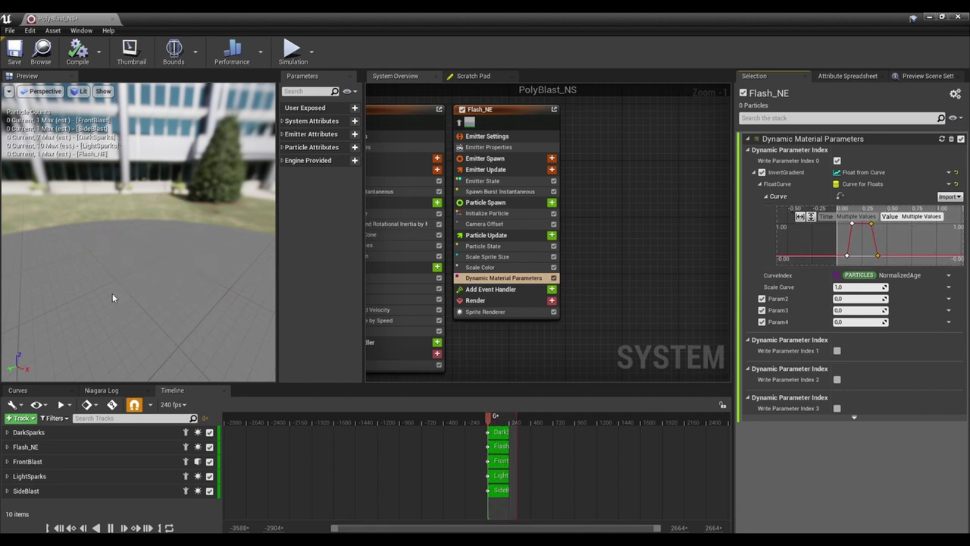
Set the Camera Offset Amount in Flash_NE's Camera Offset module to 2.
drag(120, 295, 82, 295)
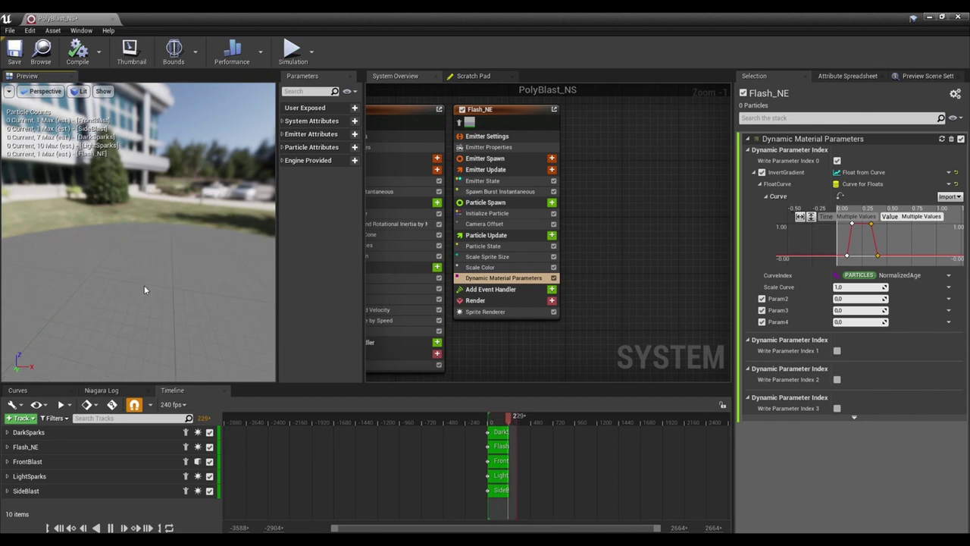
drag(172, 285, 178, 285)
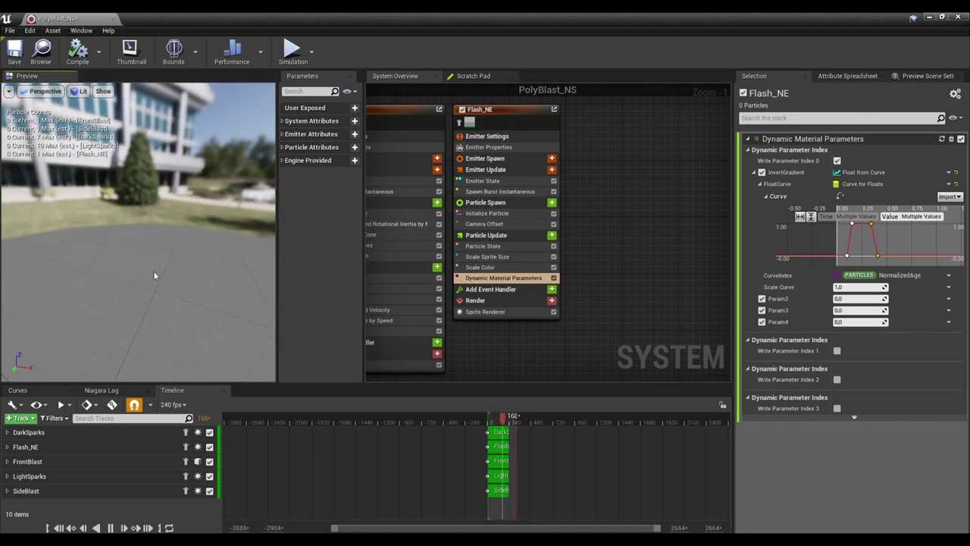
mouse_move(153, 271)
mouse_down()
mouse_move(142, 260)
mouse_move(155, 261)
mouse_move(170, 299)
mouse_move(173, 233)
mouse_move(185, 225)
mouse_move(144, 260)
mouse_move(170, 262)
mouse_up()
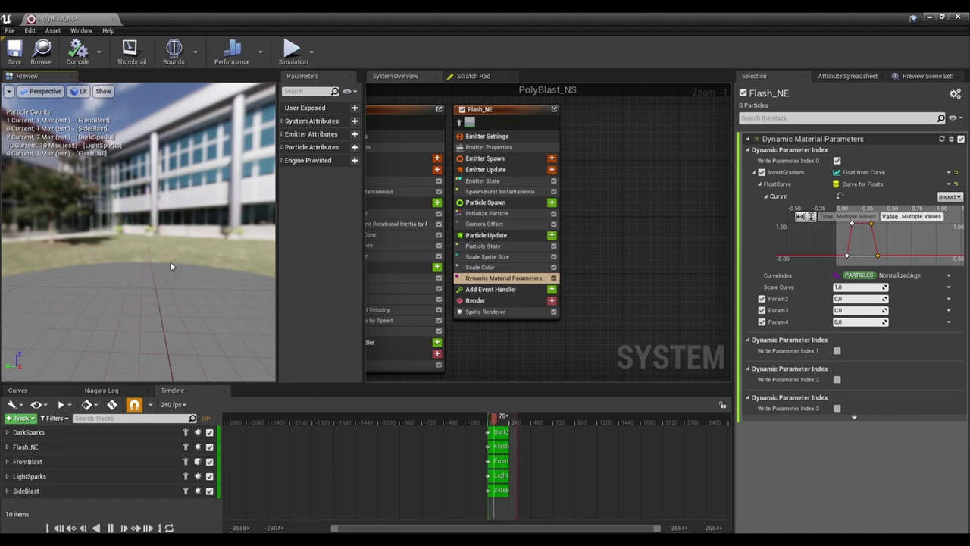
click(484, 223)
click(862, 150)
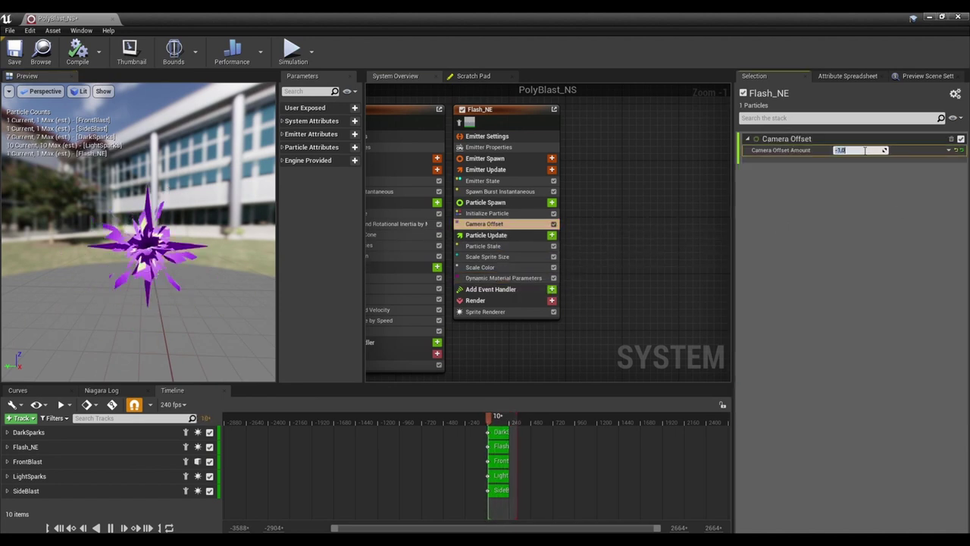
text(2)
key(Return)
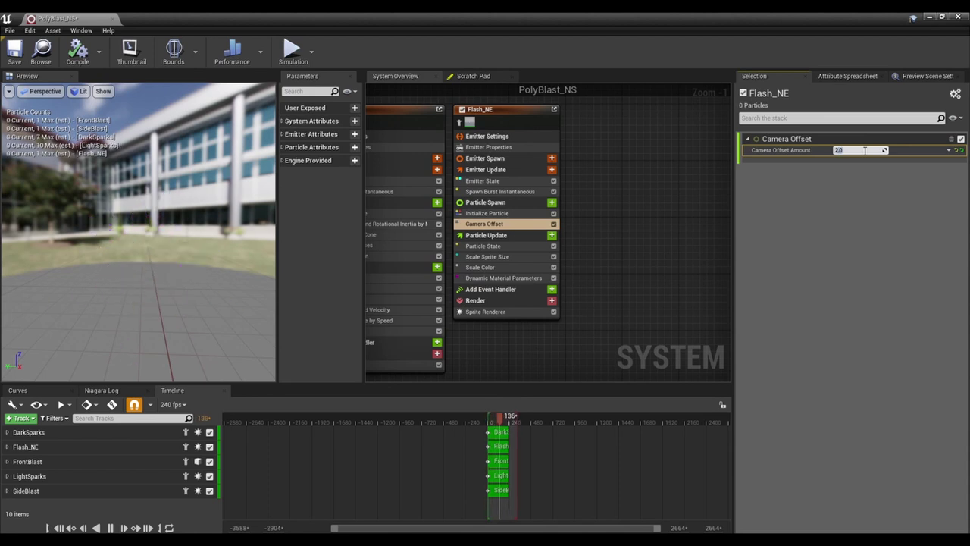
Set the Camera Offset Amount of Flash_NE to 4.
drag(184, 255, 202, 256)
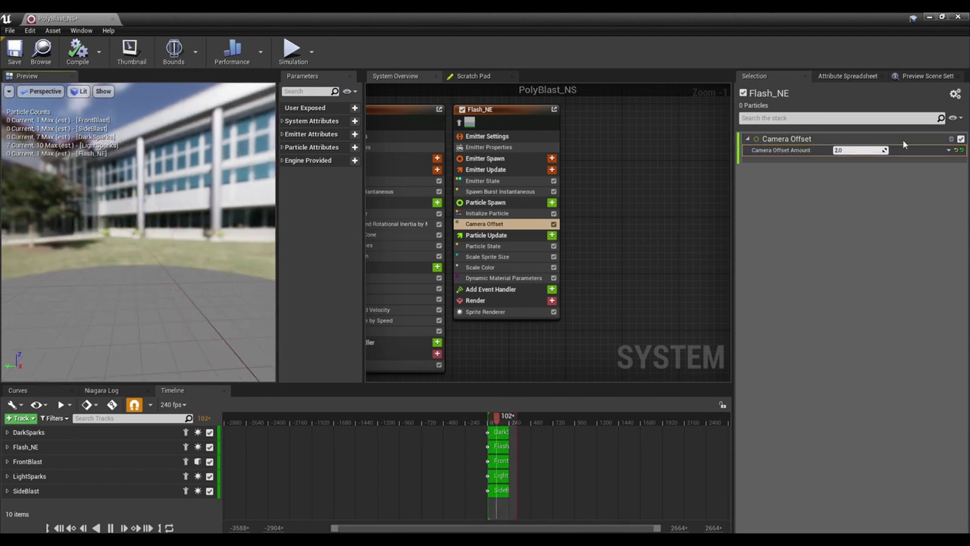
click(861, 148)
text(4)
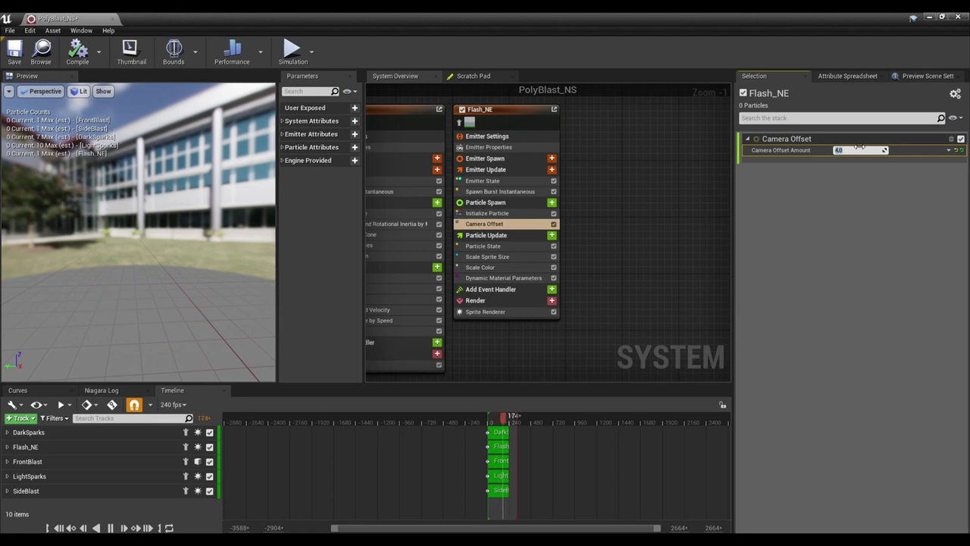
Examine the blast from several angles in the preview and compare it with how it plays in the level viewport.
drag(198, 256, 46, 256)
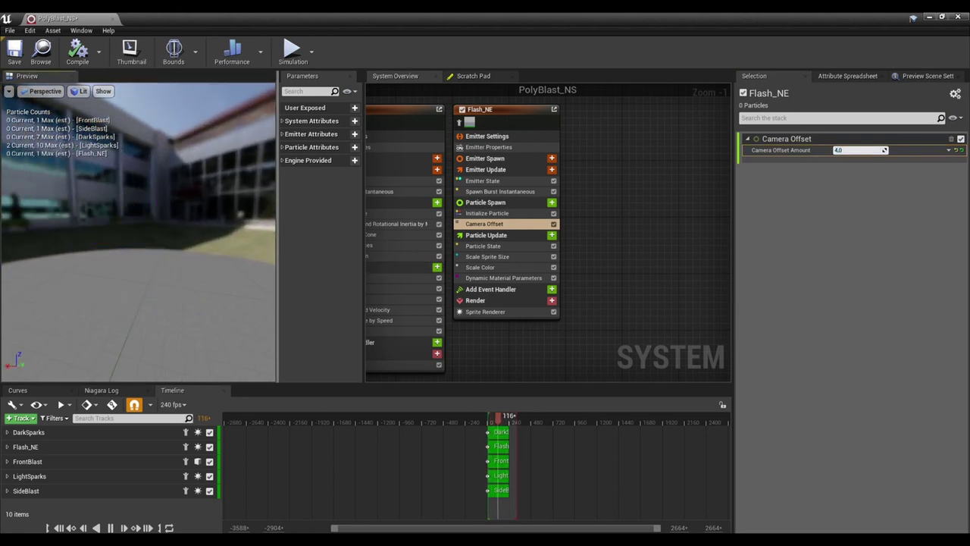
drag(75, 227, 46, 227)
drag(114, 243, 183, 246)
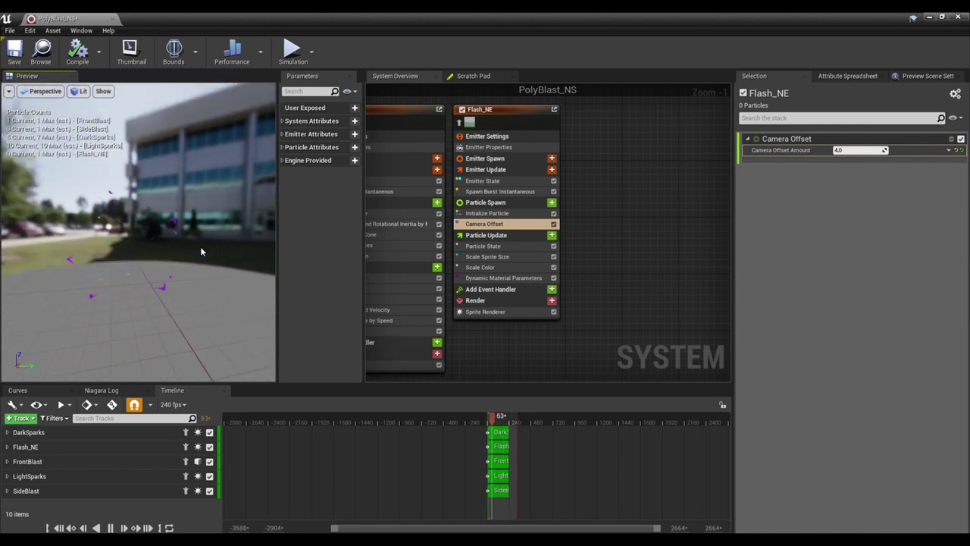
drag(114, 243, 220, 239)
drag(326, 19, 898, 90)
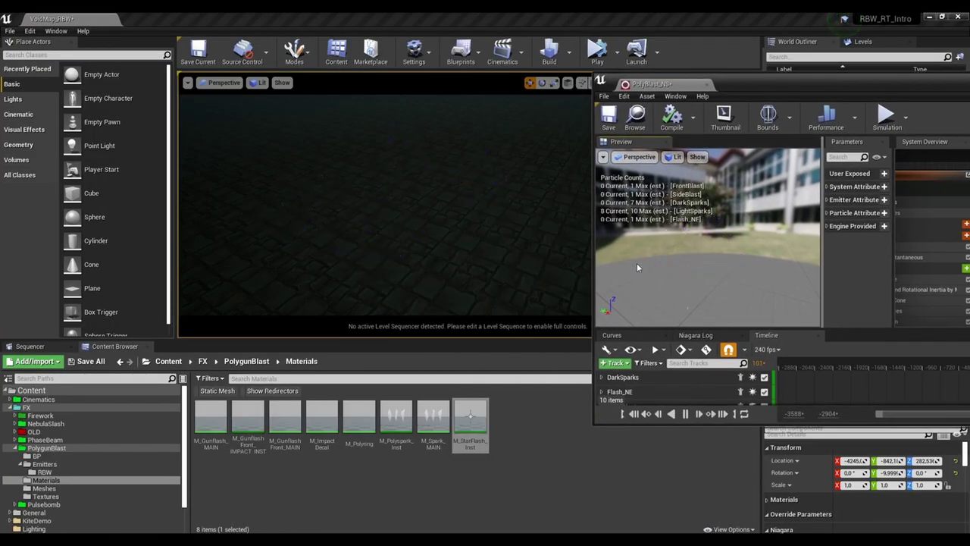
right_drag(513, 261, 516, 235)
click(702, 256)
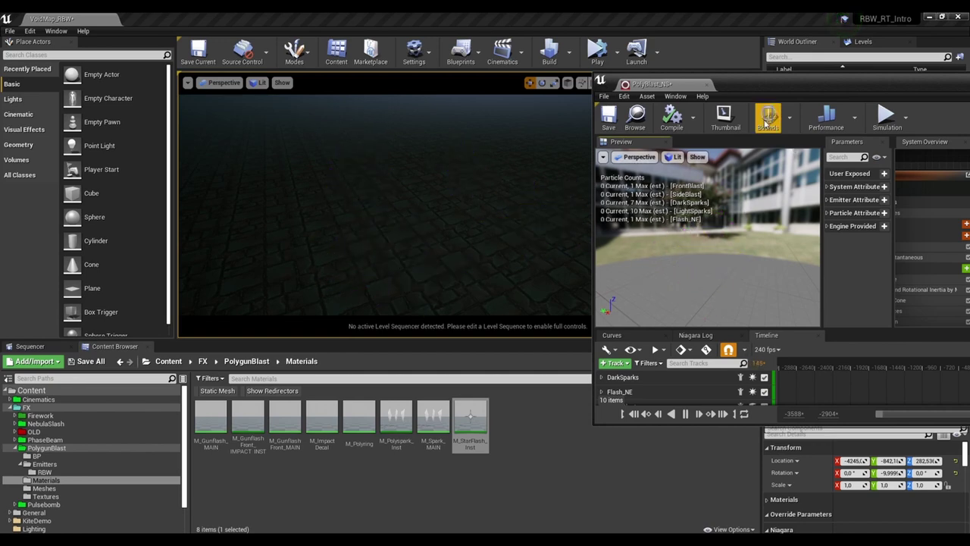
drag(788, 83, 475, 78)
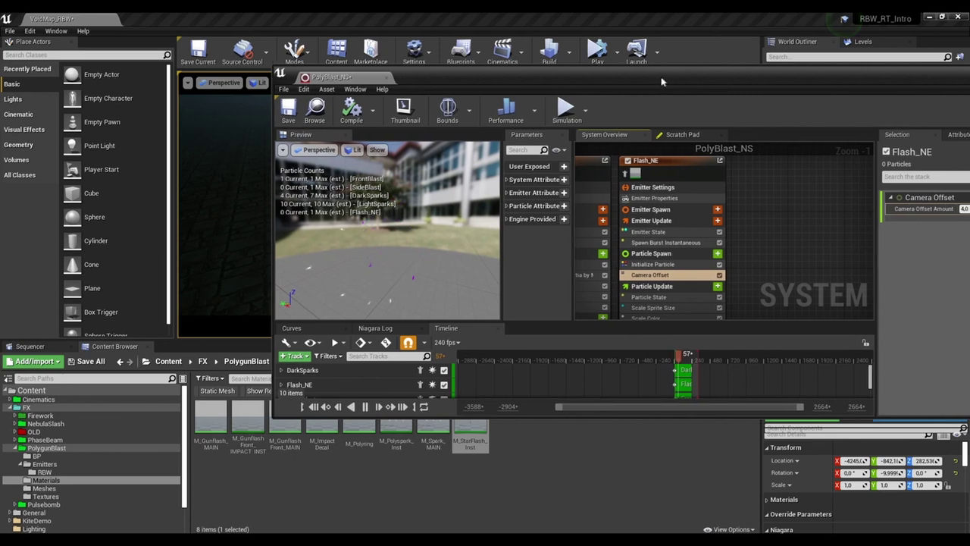
drag(666, 76, 586, 73)
double_click(586, 73)
In Flash_NE's Scale Color curve, set the Value of the final colour key at time 1.0 to 5.
click(436, 260)
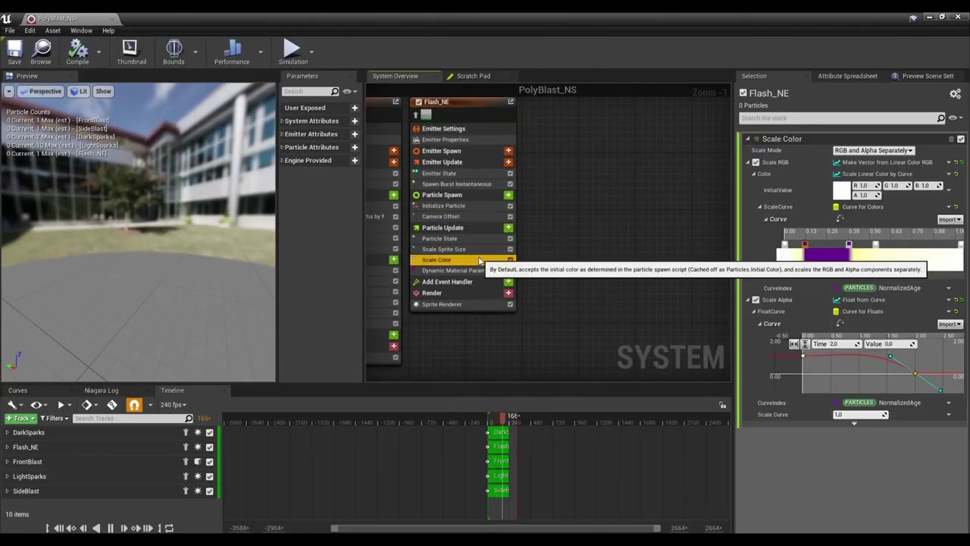
double_click(876, 245)
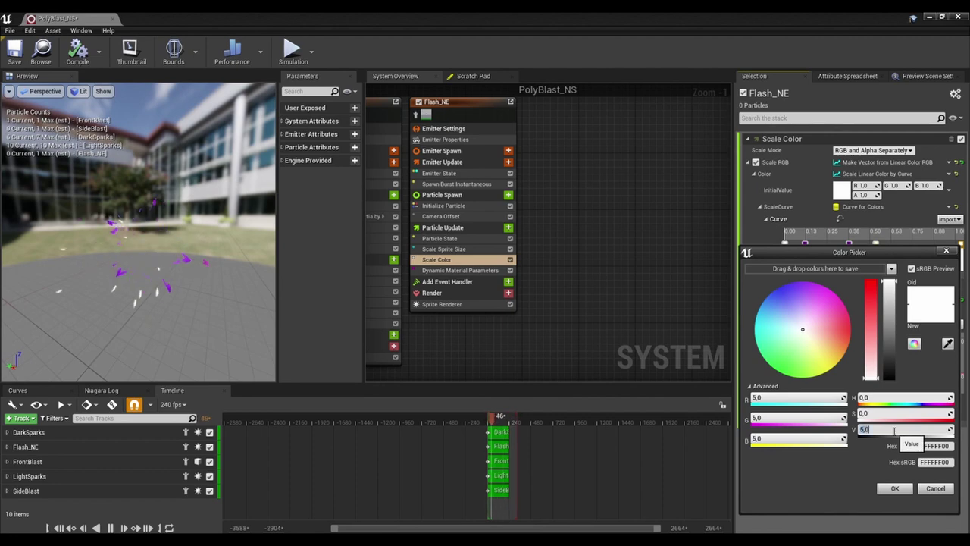
click(894, 488)
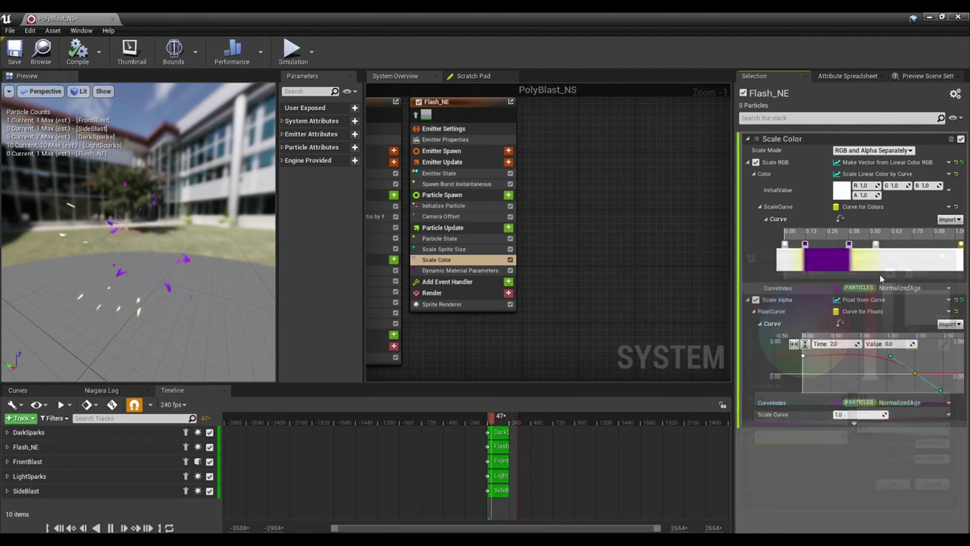
Brighten the yellow colour keys at times 0.50 and 0.00 of the Scale Color curve to a Value of 10.
double_click(876, 247)
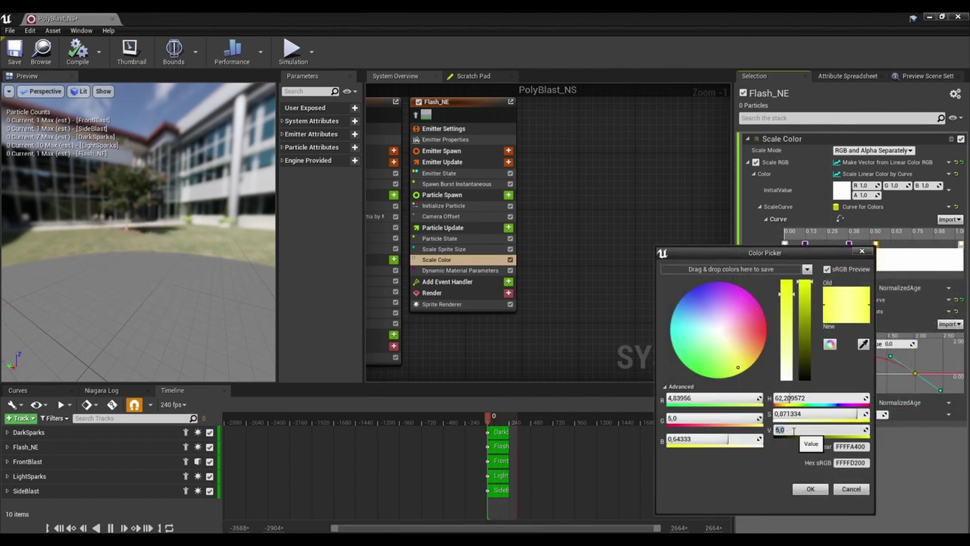
key(Return)
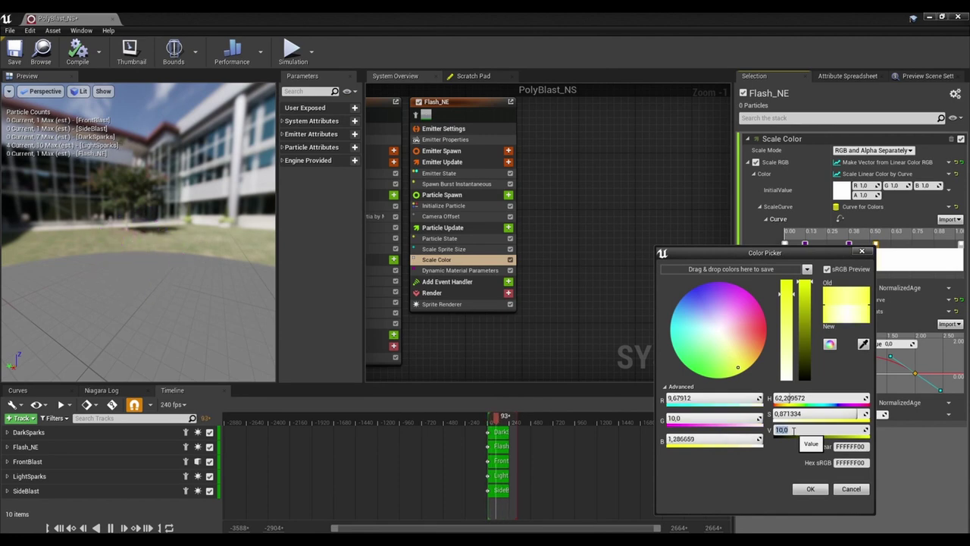
click(809, 489)
double_click(785, 244)
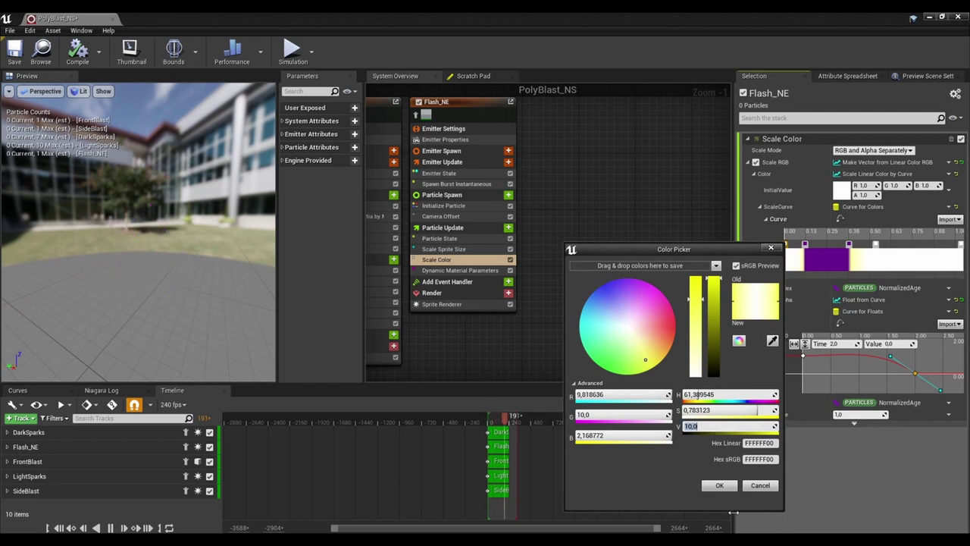
click(719, 485)
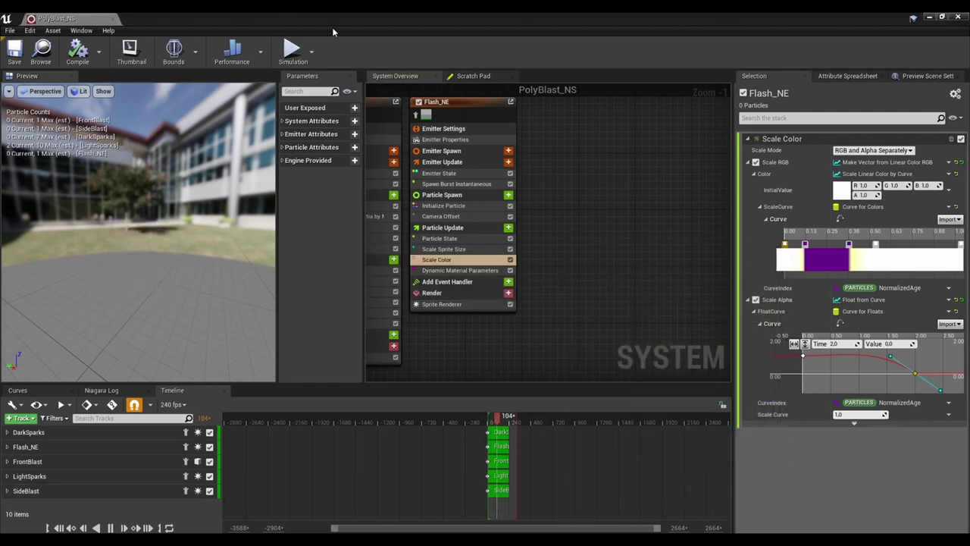
Extend the purple section of the colour curve by moving its second purple key to about 0.48 and the following yellow key to about 0.64.
drag(338, 22, 826, 86)
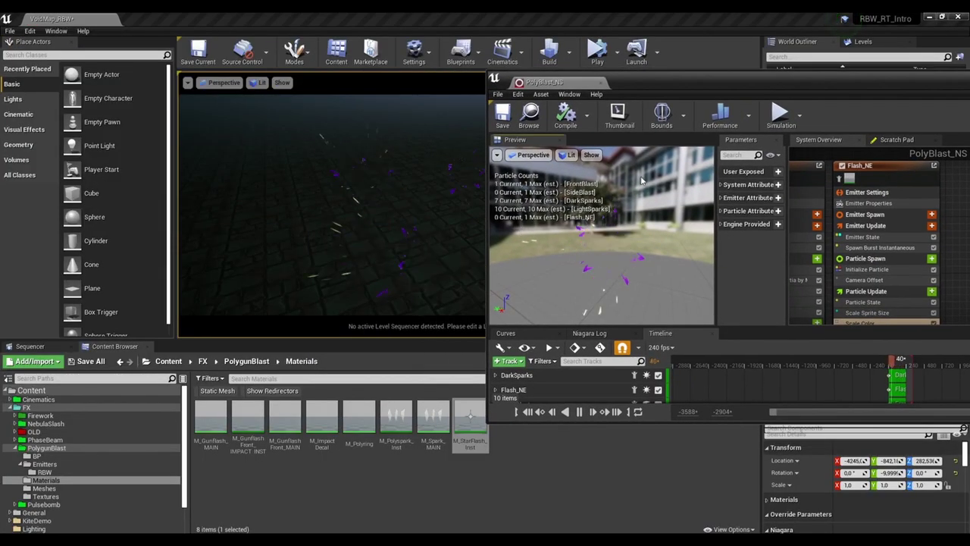
drag(576, 82, 686, 96)
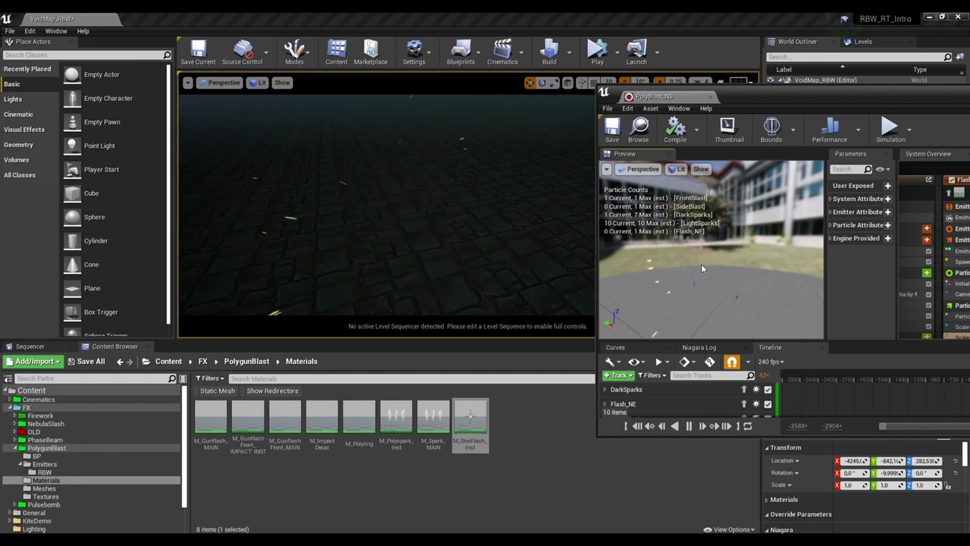
drag(791, 102, 359, 82)
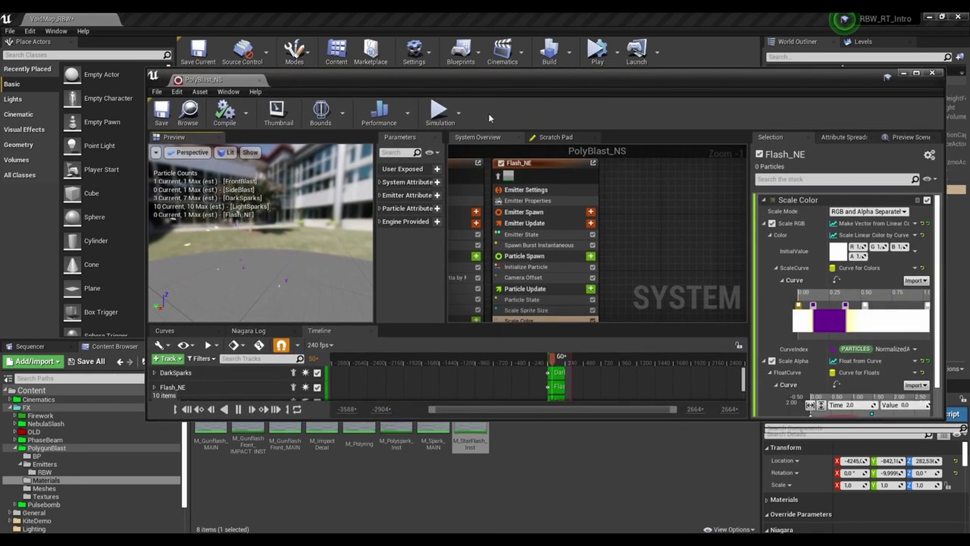
click(864, 306)
drag(852, 308, 877, 307)
right_drag(648, 279, 652, 253)
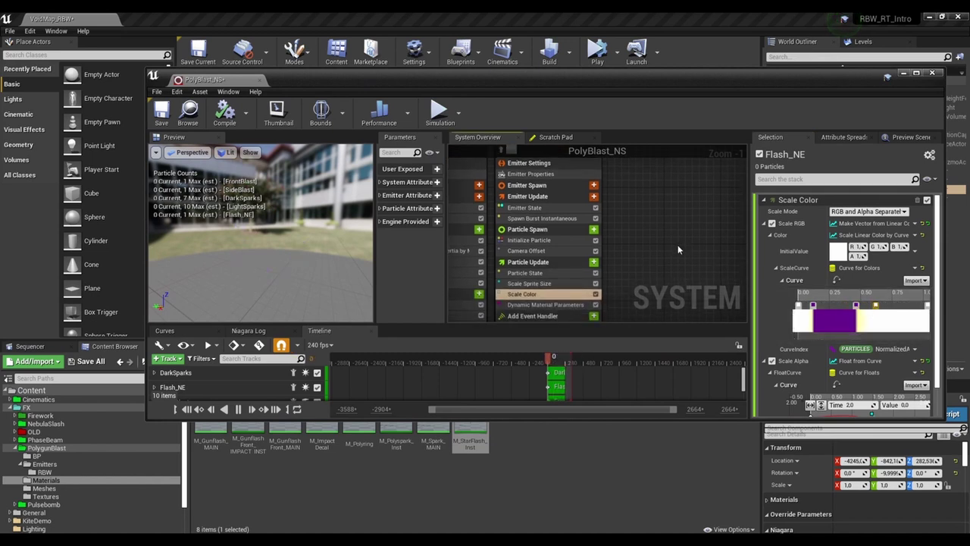
double_click(882, 305)
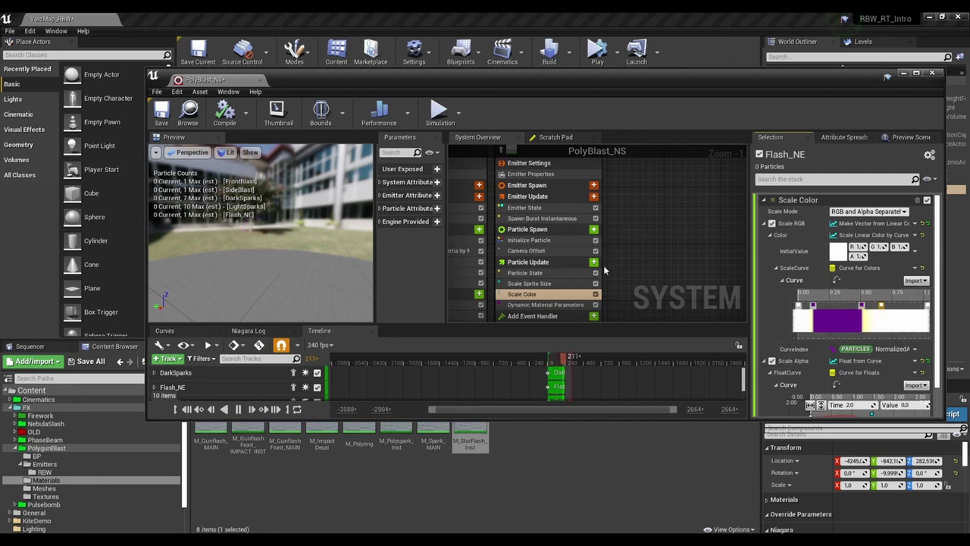
Widen the InvertGradient curve's plateau by moving its two falling keys to about 0.48 and 0.55 and its two rising keys slightly earlier.
drag(404, 71, 829, 141)
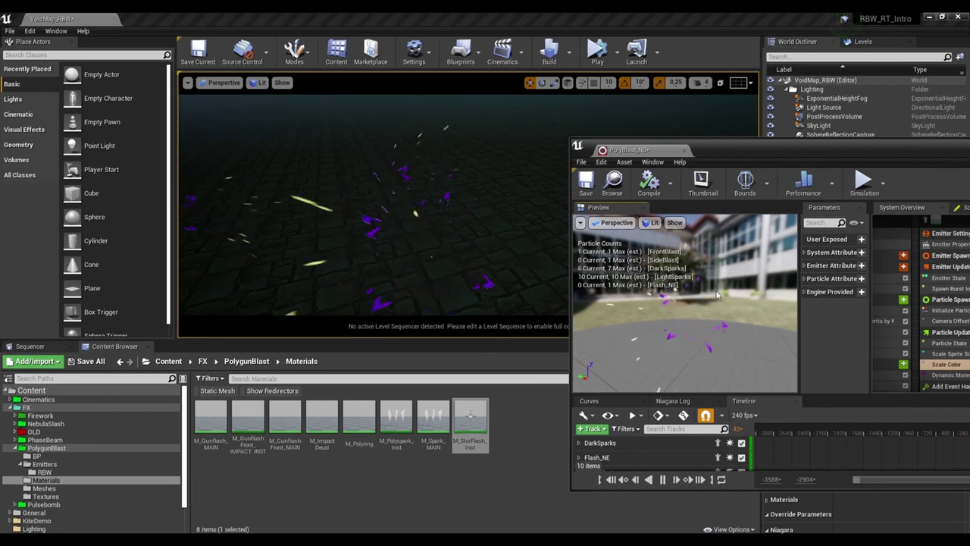
drag(765, 153, 436, 111)
drag(618, 104, 507, 101)
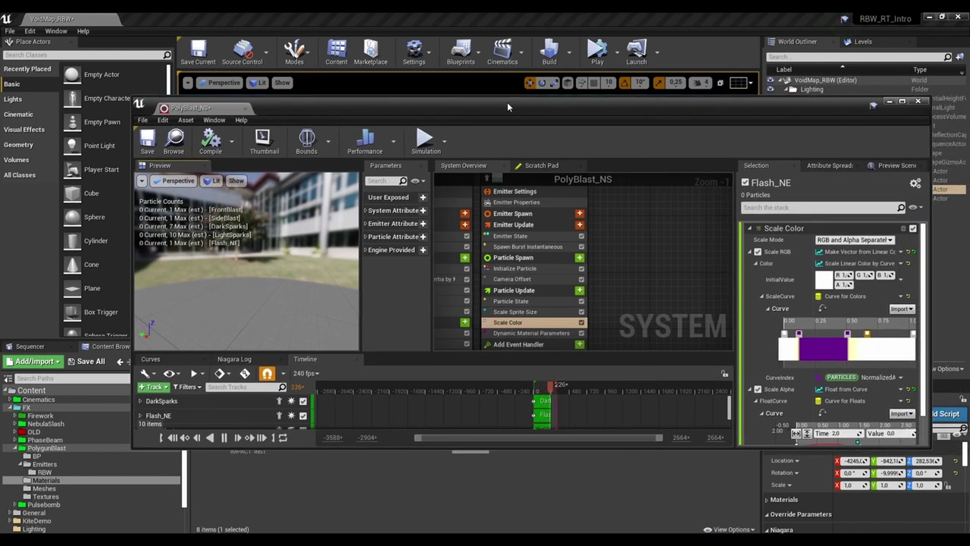
double_click(507, 101)
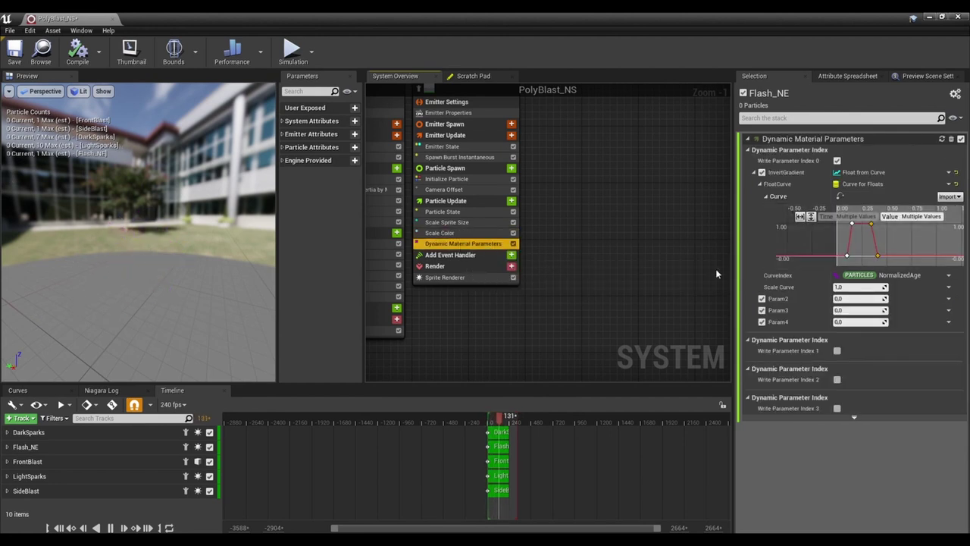
scroll(479, 251, up, 1)
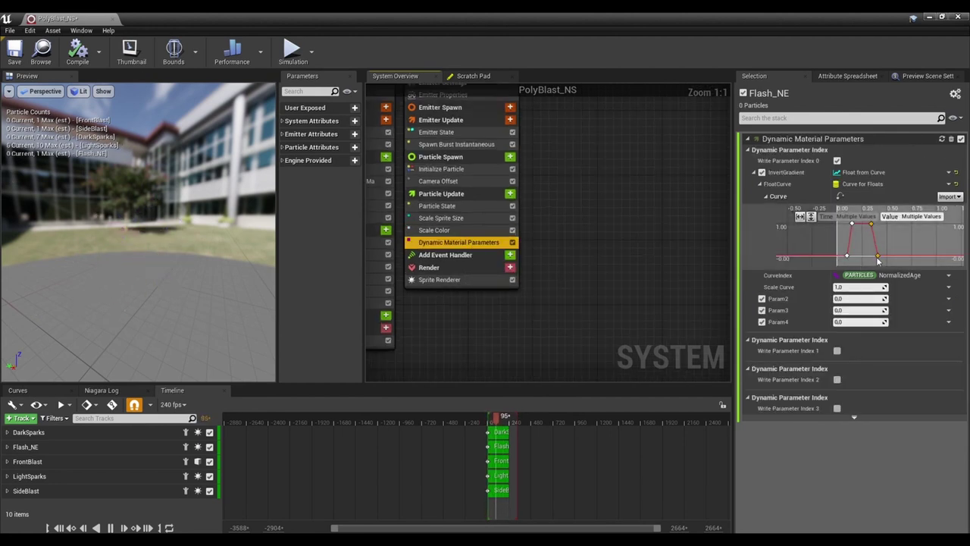
drag(867, 263, 885, 226)
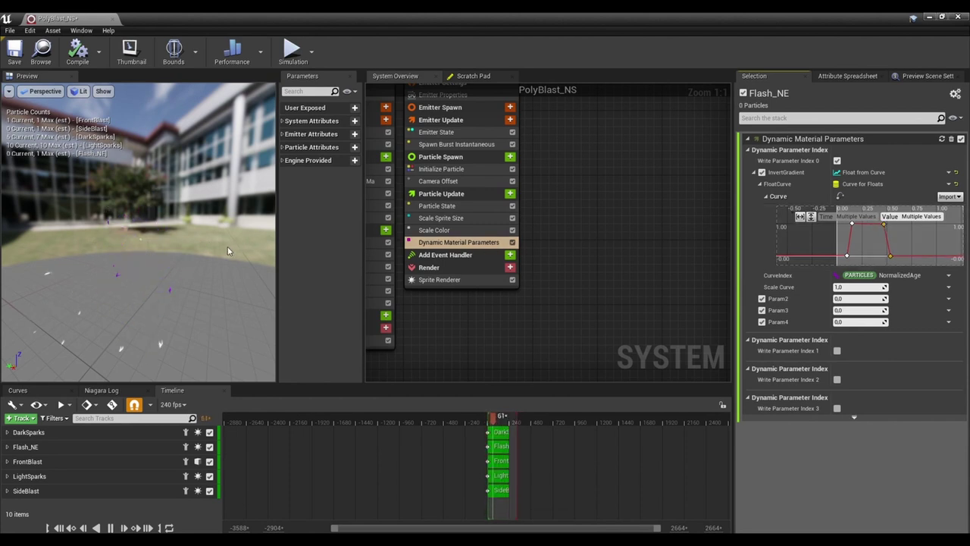
drag(844, 261, 848, 225)
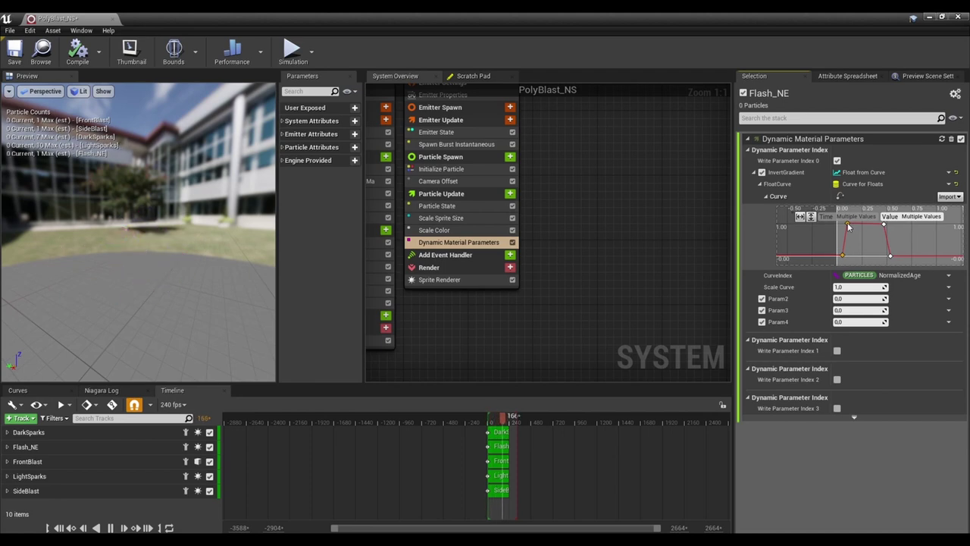
Check the effect in the level viewport and shift the InvertGradient curve's two rising keys slightly later.
drag(339, 26, 843, 96)
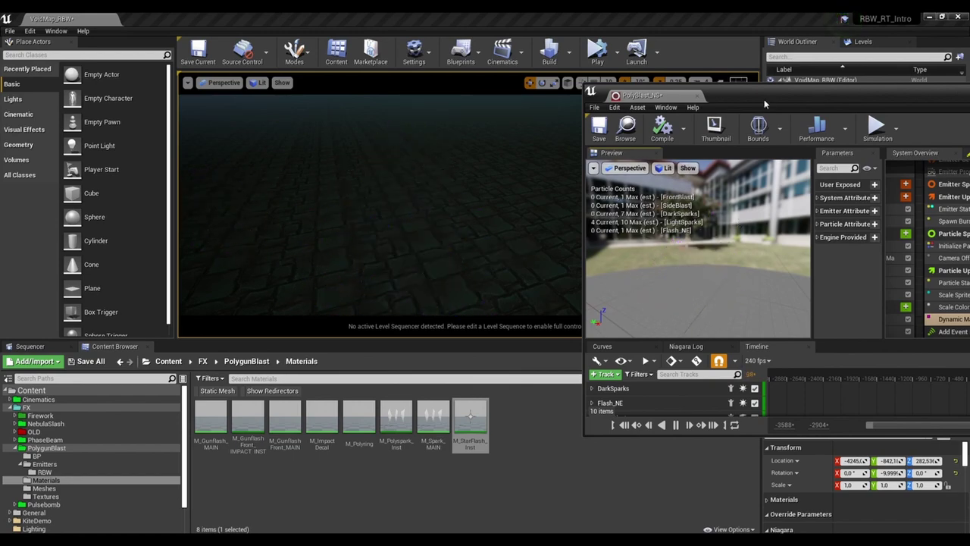
drag(667, 94, 234, 71)
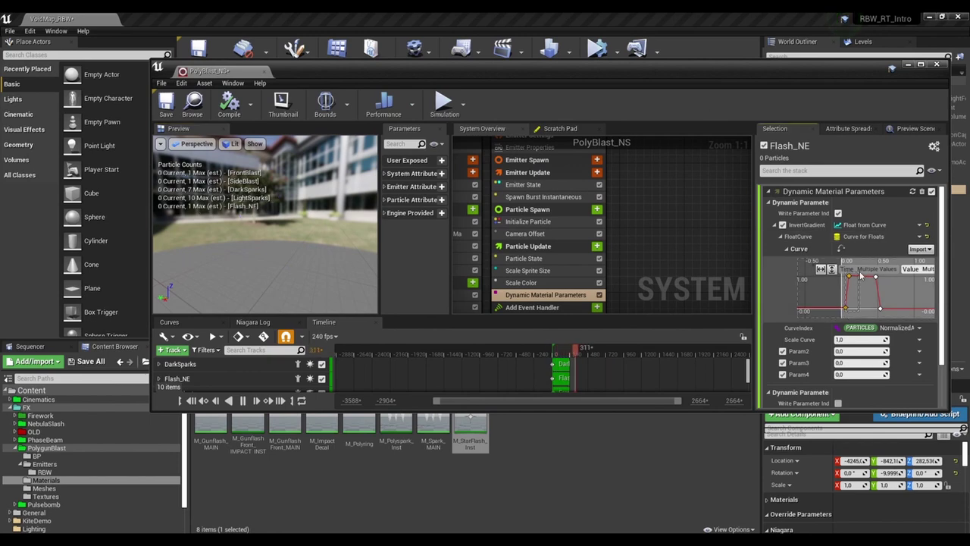
drag(431, 69, 816, 102)
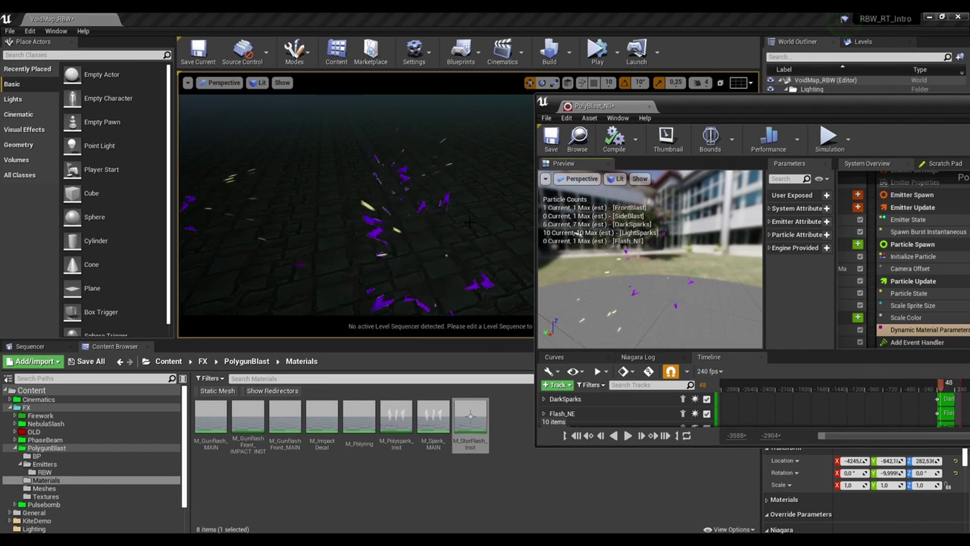
Examine the effect in the level viewport, then resume playback in the Niagara editor and inspect the preview up close.
right_drag(479, 226, 479, 182)
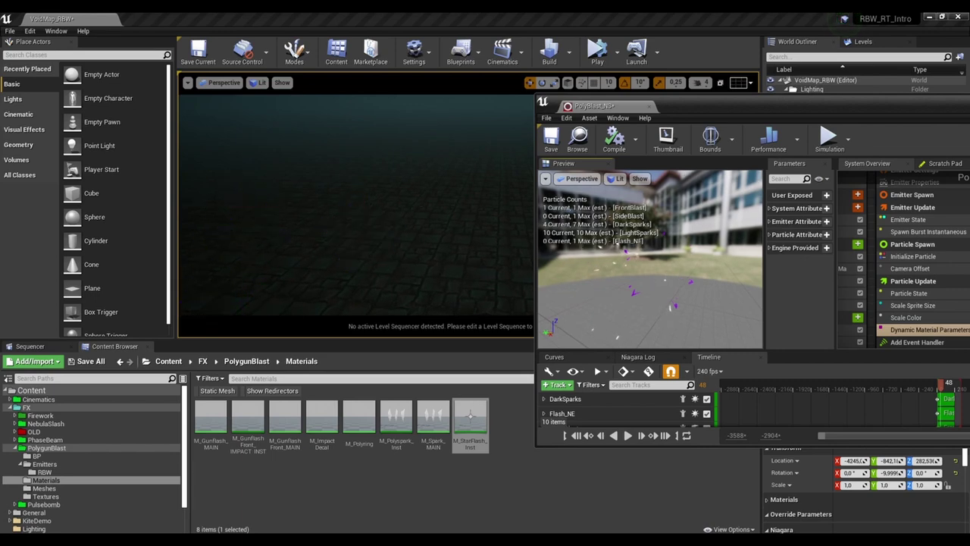
drag(736, 116, 517, 109)
double_click(517, 109)
click(470, 422)
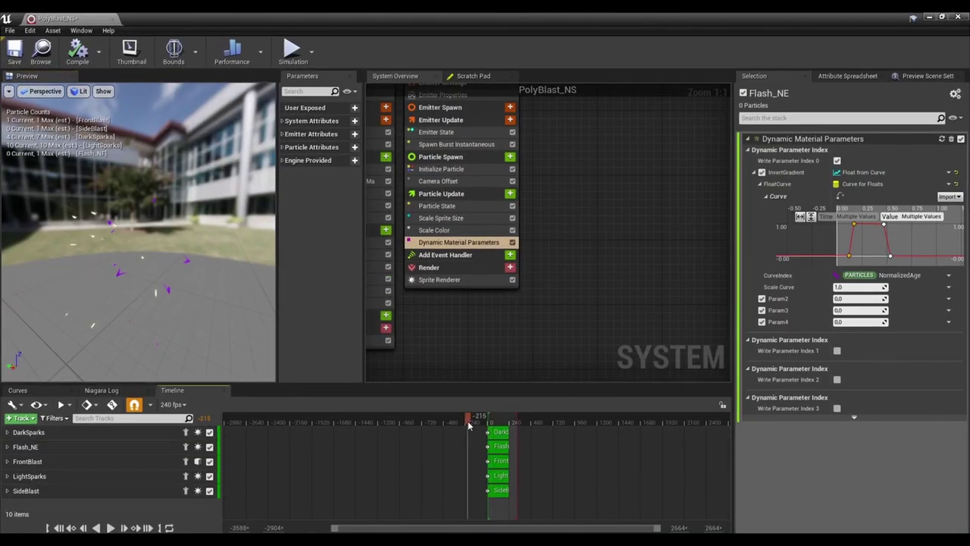
key(space)
scroll(200, 274, up, 3)
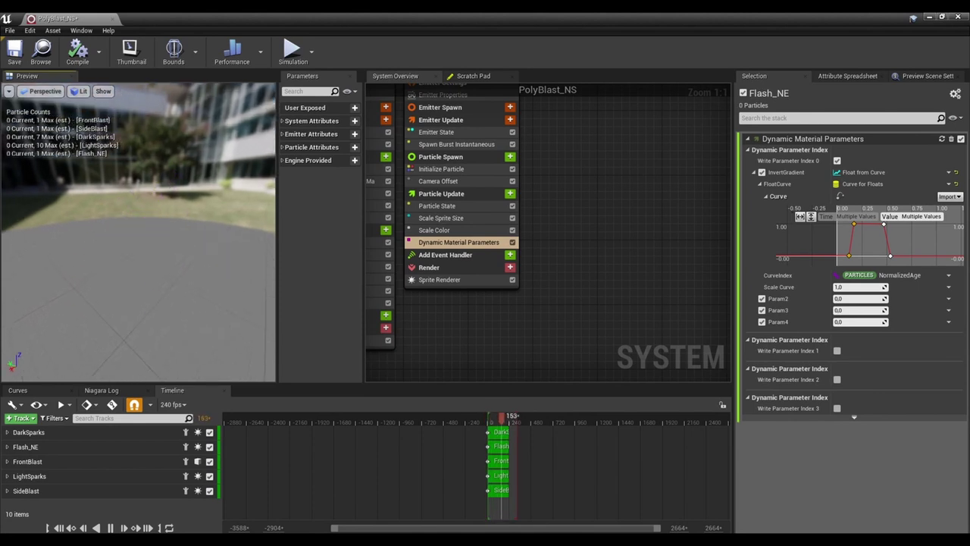
Set the Value of the first purple colour key in Flash_NE's Scale Color curve to 1.
click(494, 230)
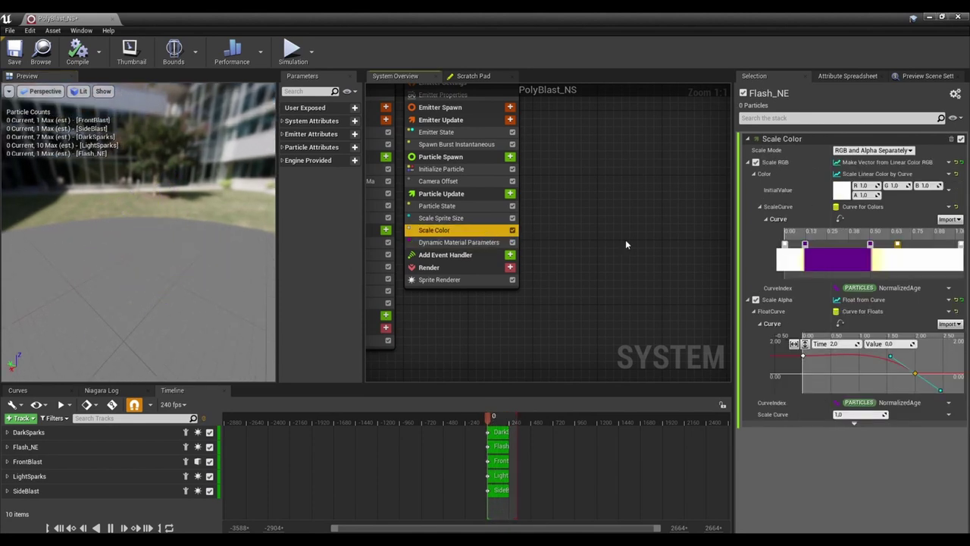
double_click(805, 244)
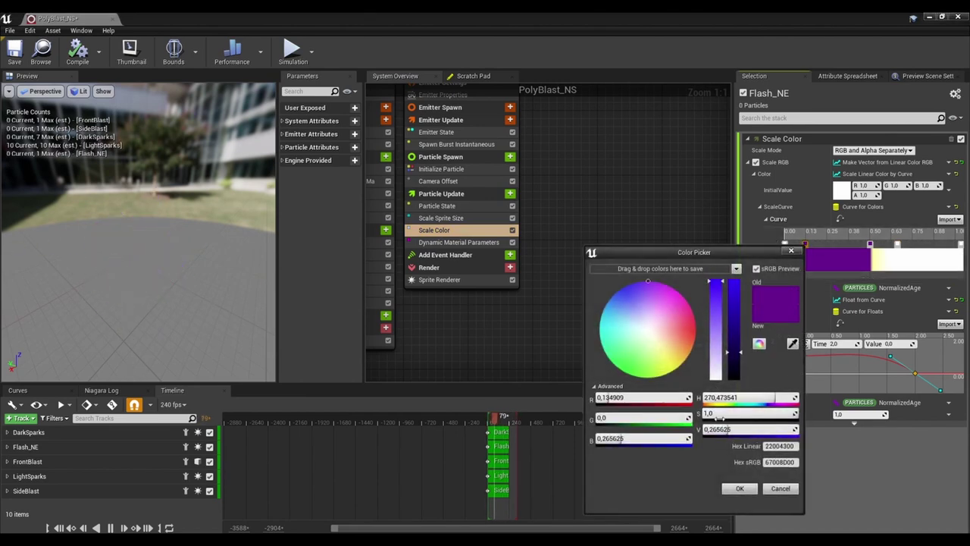
click(728, 430)
text(1)
key(Return)
click(762, 488)
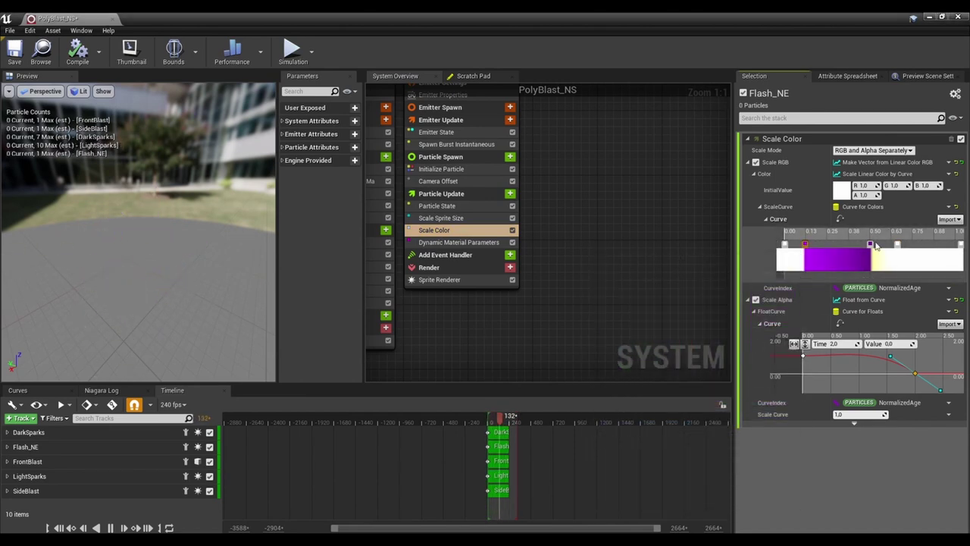
Set the Value of the second purple colour key in Flash_NE's Scale Color curve to 1.
double_click(871, 244)
text(1)
key(Return)
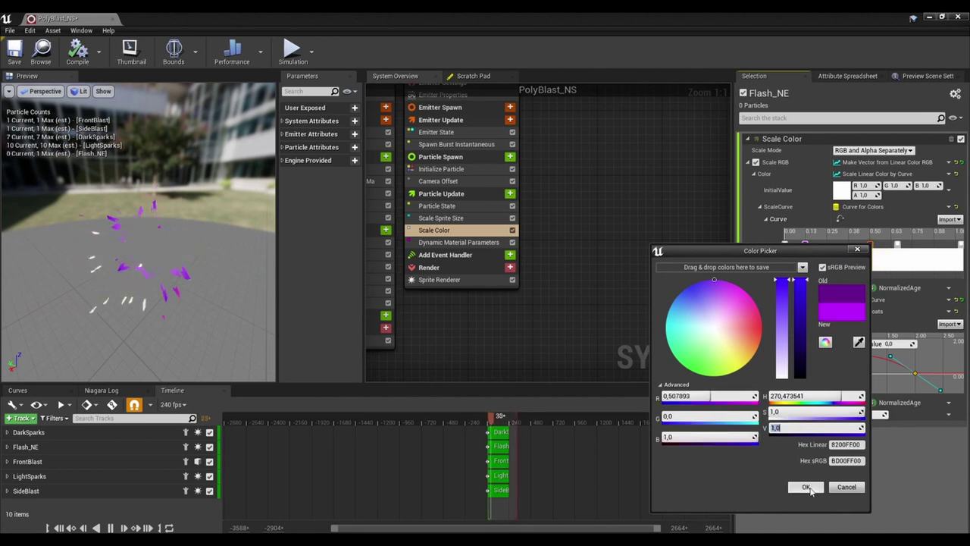
click(806, 487)
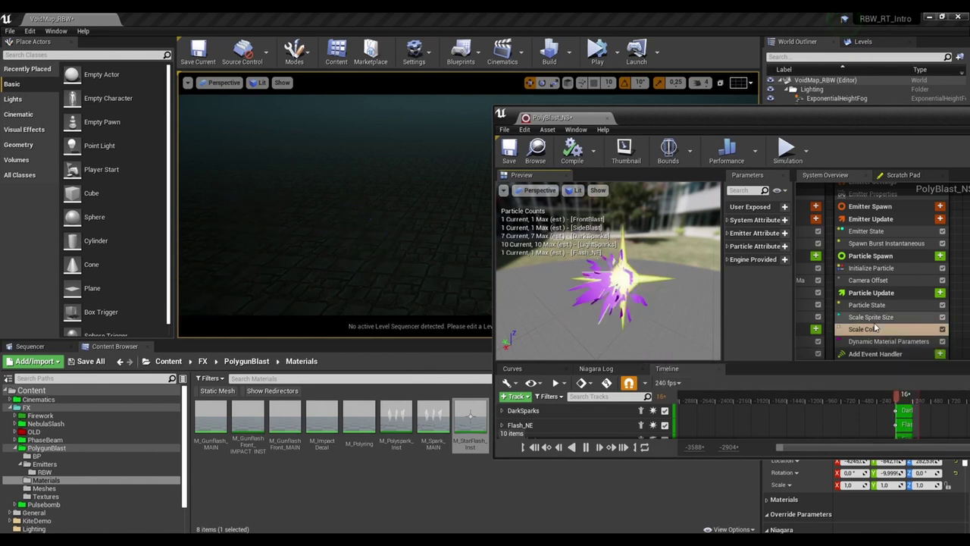
In Flash_NE's Scale Sprite Size curve, move the middle key to about time 0.28, value 0.88, and give it smooth cubic interpolation.
drag(694, 120, 559, 117)
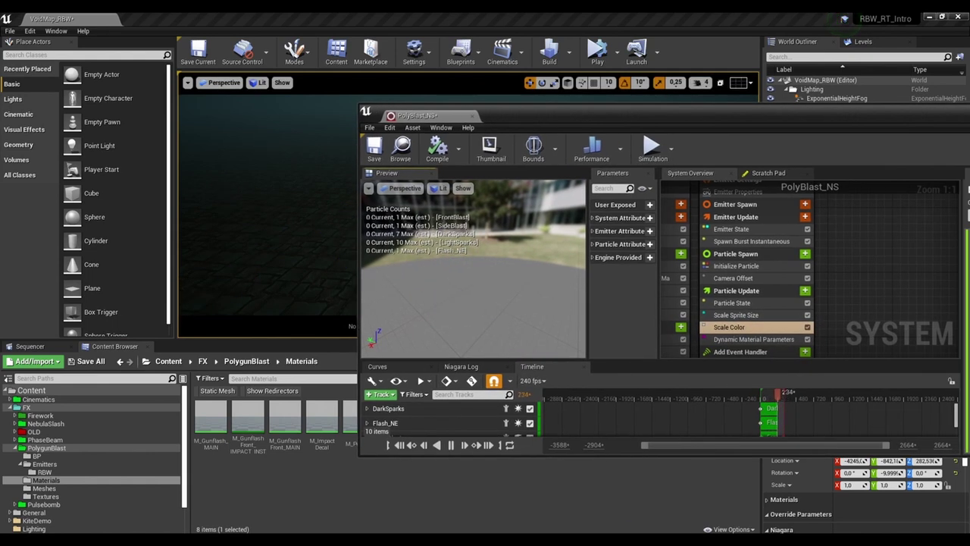
click(747, 317)
drag(784, 120, 588, 112)
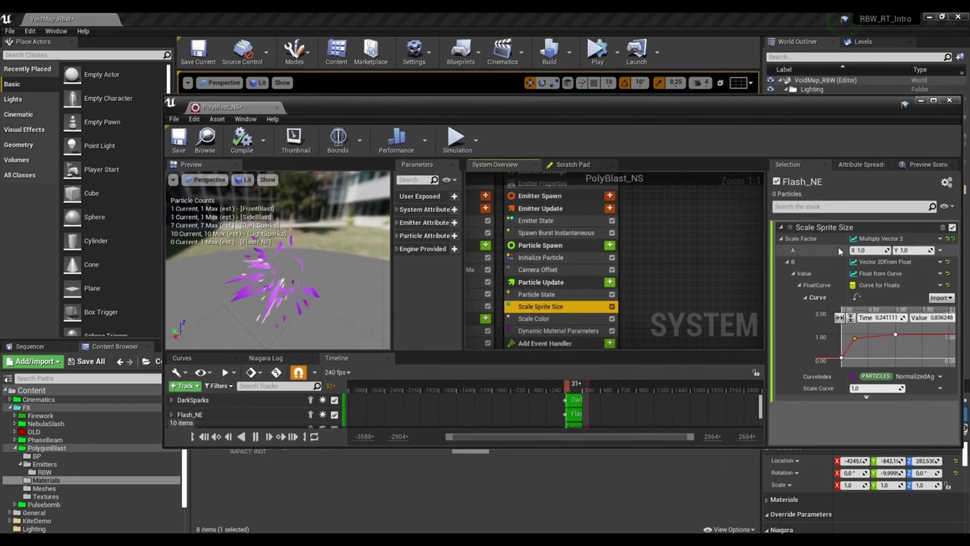
drag(855, 338, 858, 338)
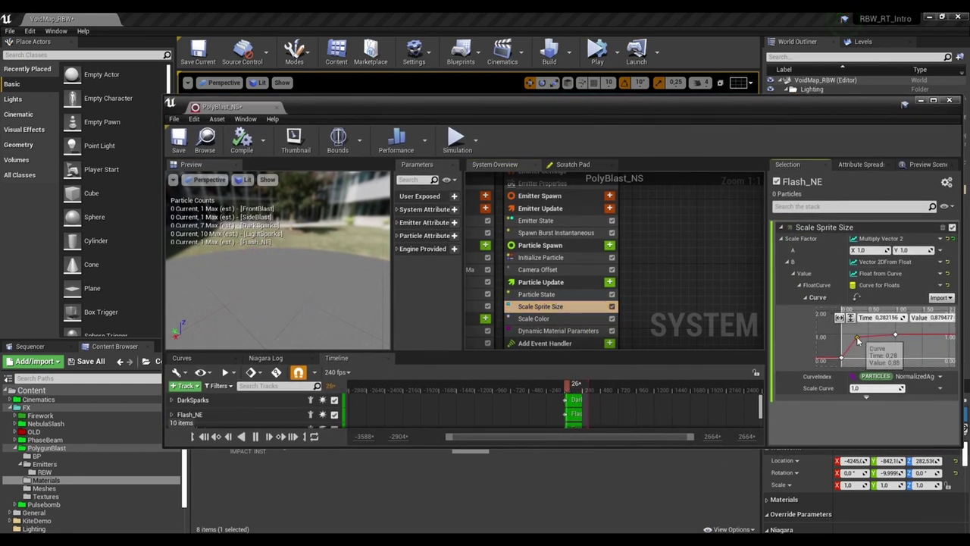
right_click(858, 339)
click(877, 354)
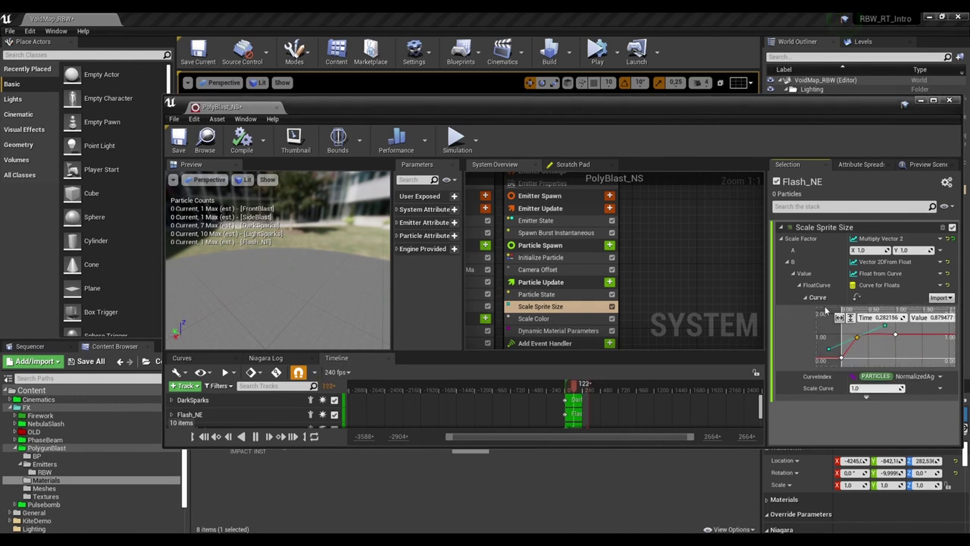
Pause the timeline playback and move the Scale Sprite Size curve's middle key to about time 0.41, value 0.79, with the level viewport uncovered for comparison.
drag(454, 106, 801, 122)
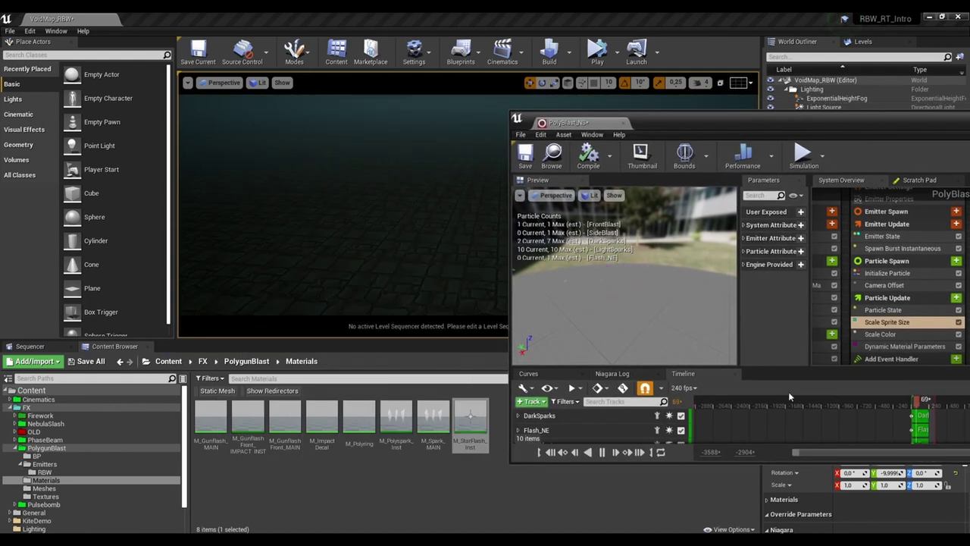
click(902, 403)
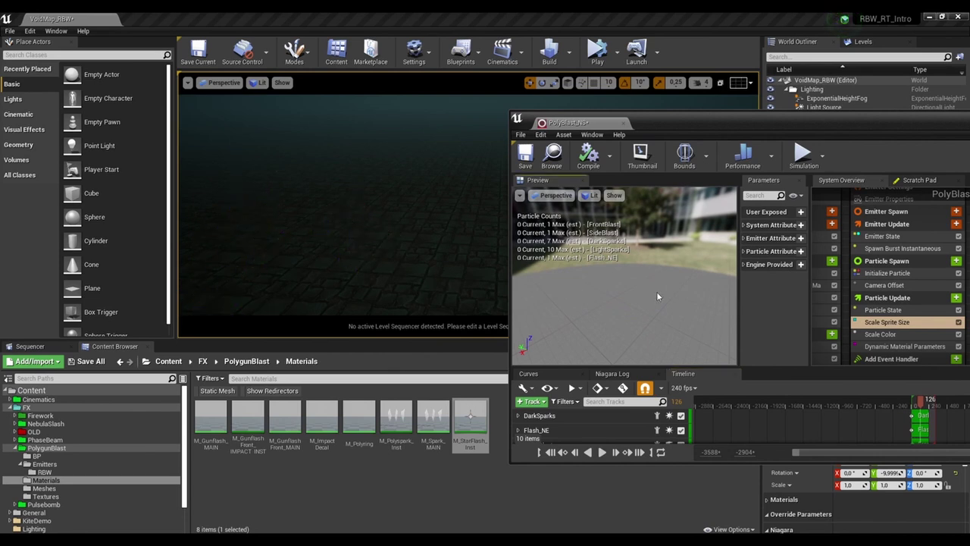
drag(823, 121, 507, 104)
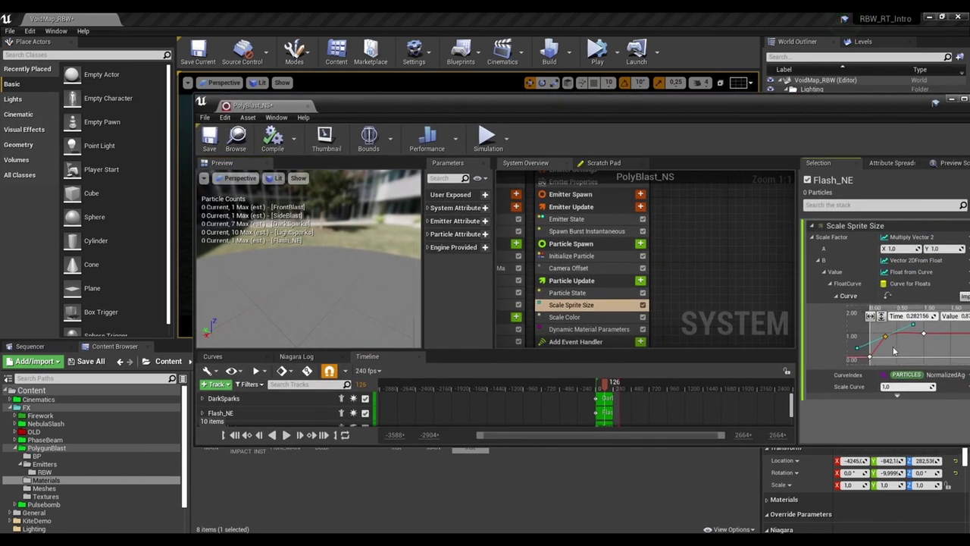
drag(881, 334, 890, 335)
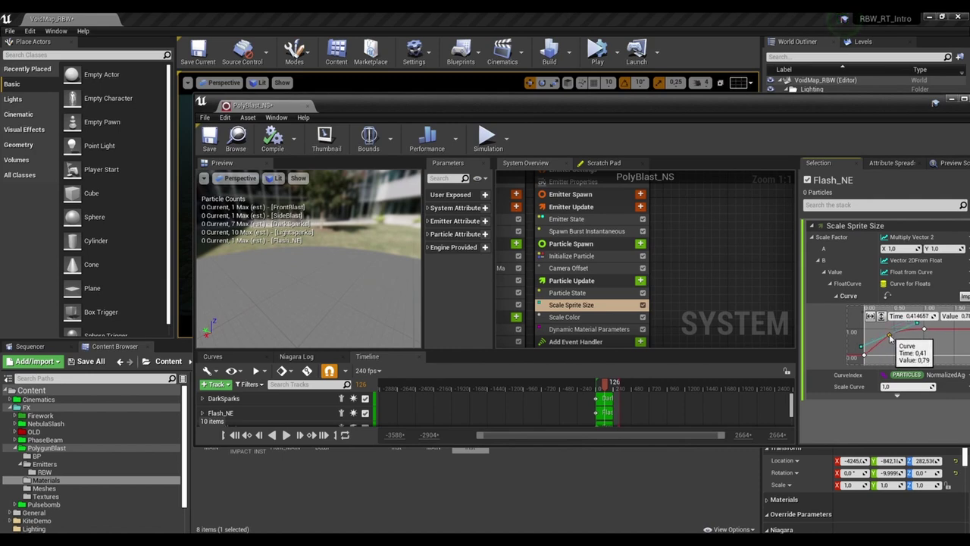
drag(503, 108, 894, 123)
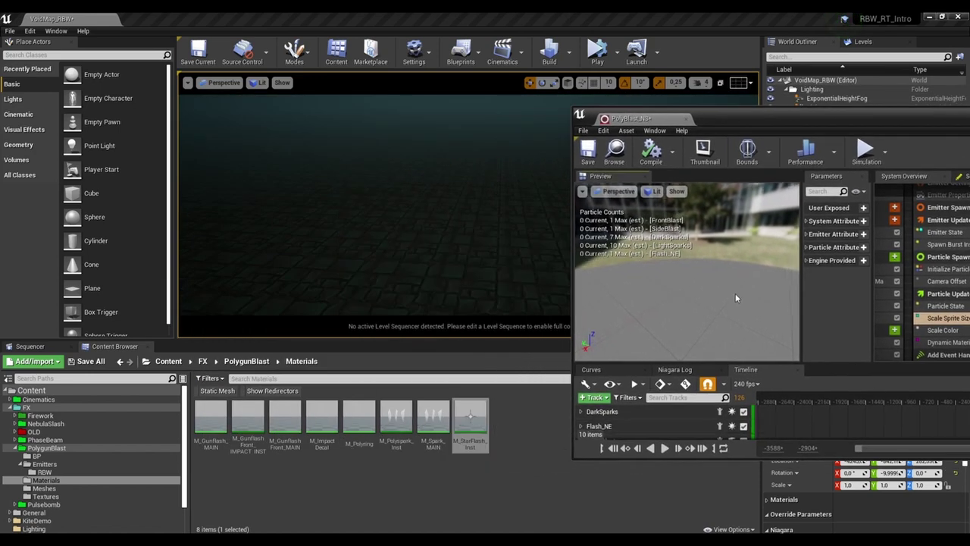
click(698, 295)
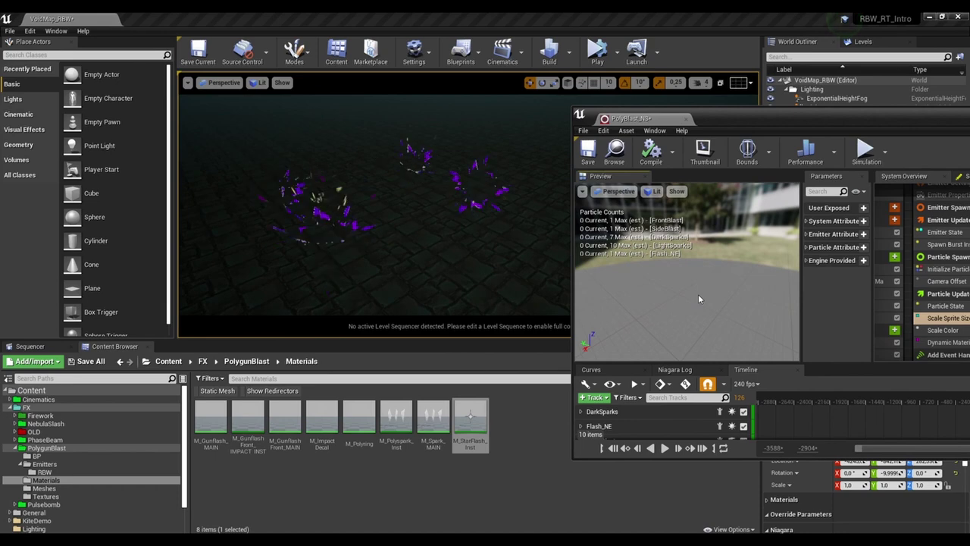
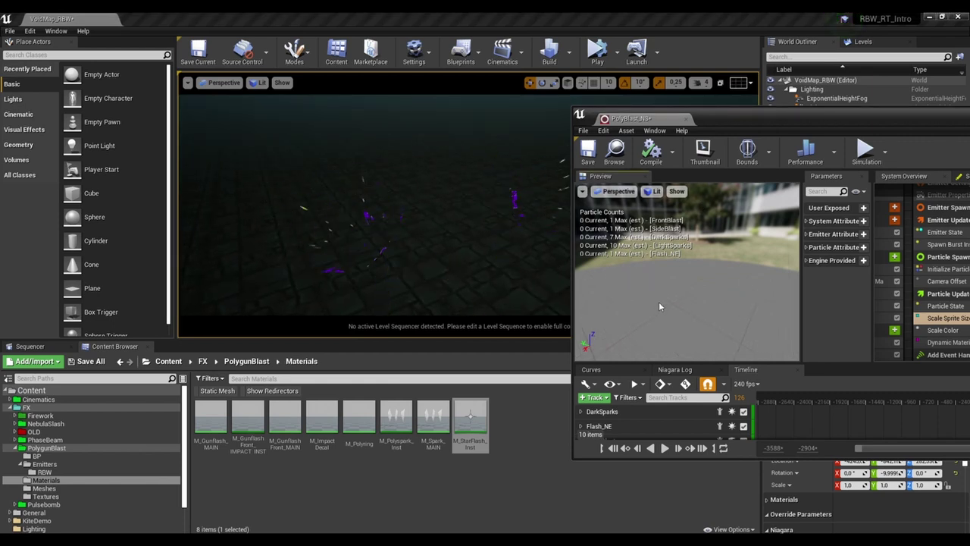
Set Flash_NE's Uniform Sprite Size to 350 in Initialize Particle, save the system and uncover the level viewport to compare.
drag(780, 117, 522, 108)
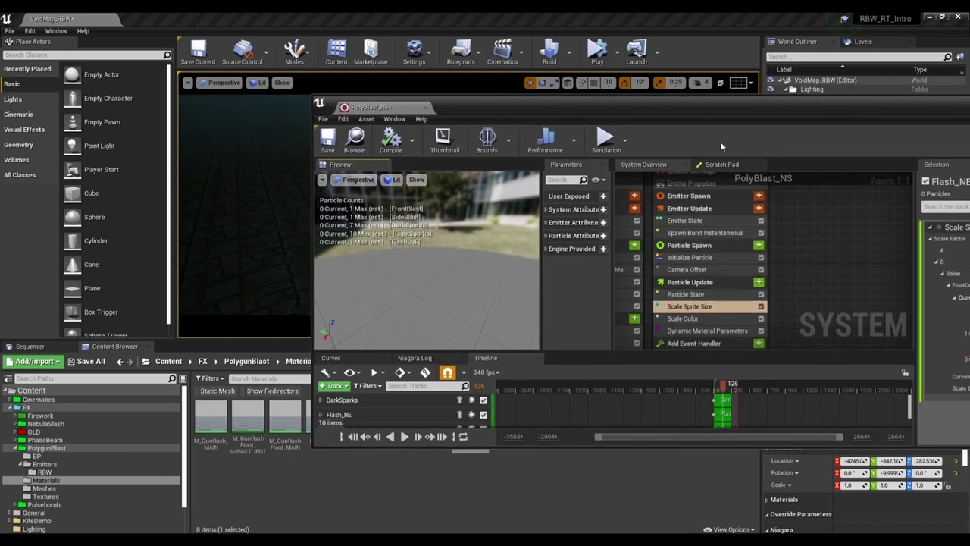
double_click(579, 107)
click(440, 156)
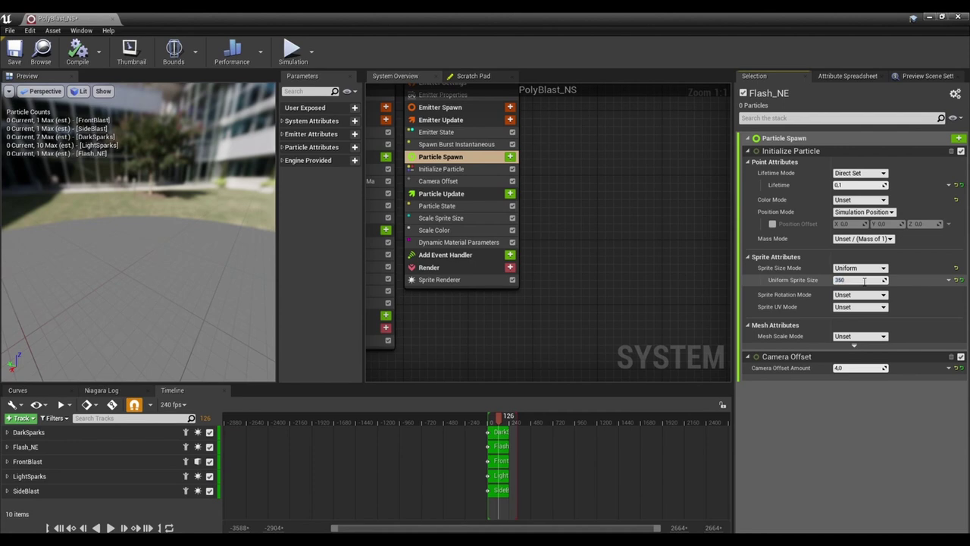
double_click(464, 23)
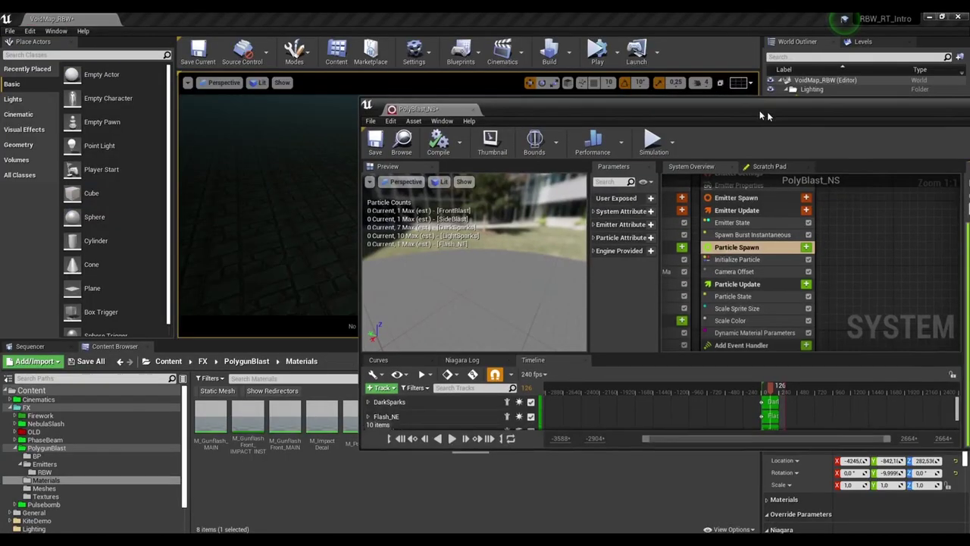
key(ctrl+s)
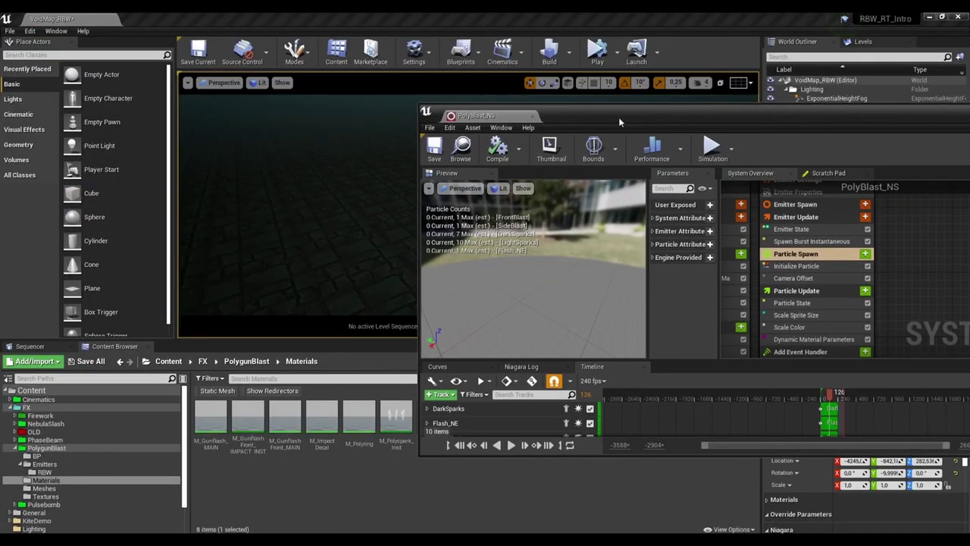
drag(618, 117, 778, 149)
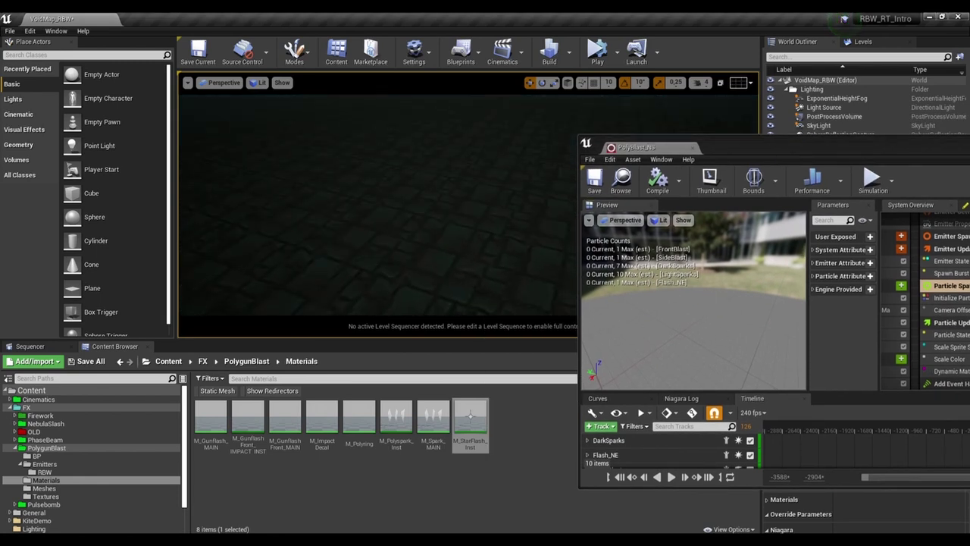
click(645, 305)
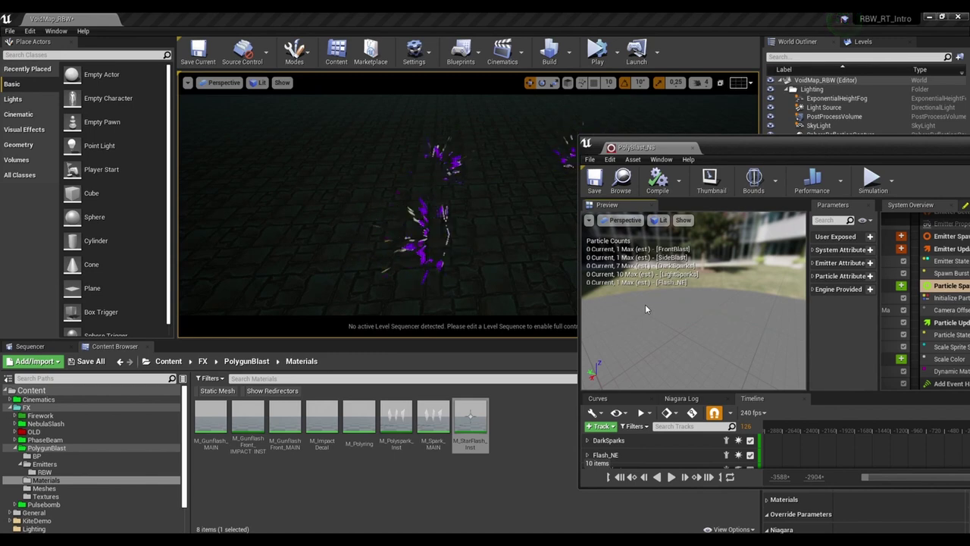
Add the MeshEmitter_NE emitter from the Emitters/RBW folder to the PolyBlast_NS system.
drag(802, 147, 227, 1)
scroll(607, 291, down, 7)
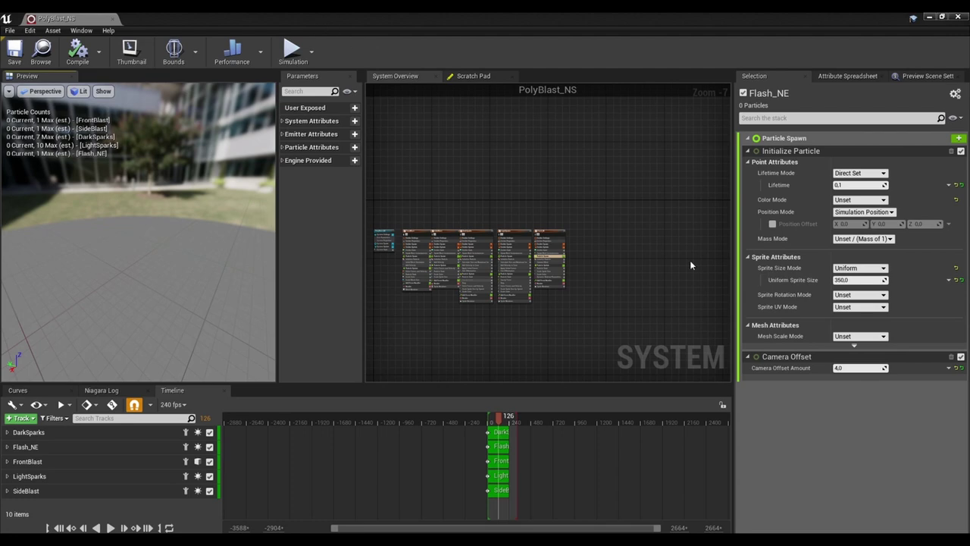
double_click(442, 26)
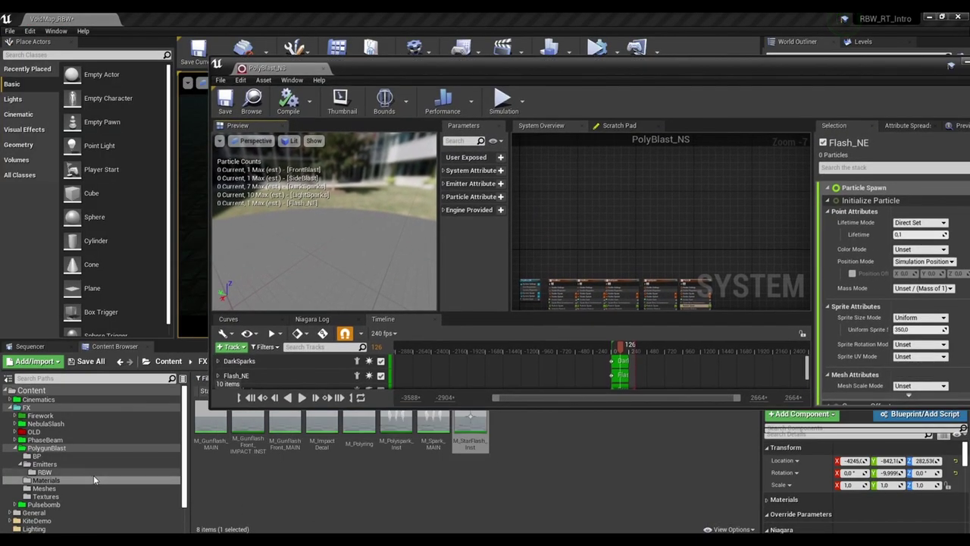
click(76, 472)
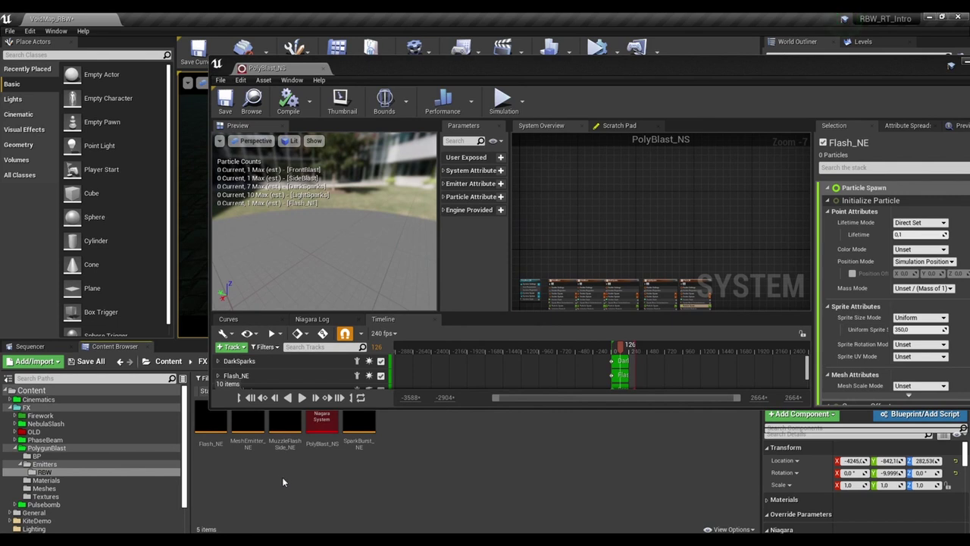
drag(249, 425, 288, 362)
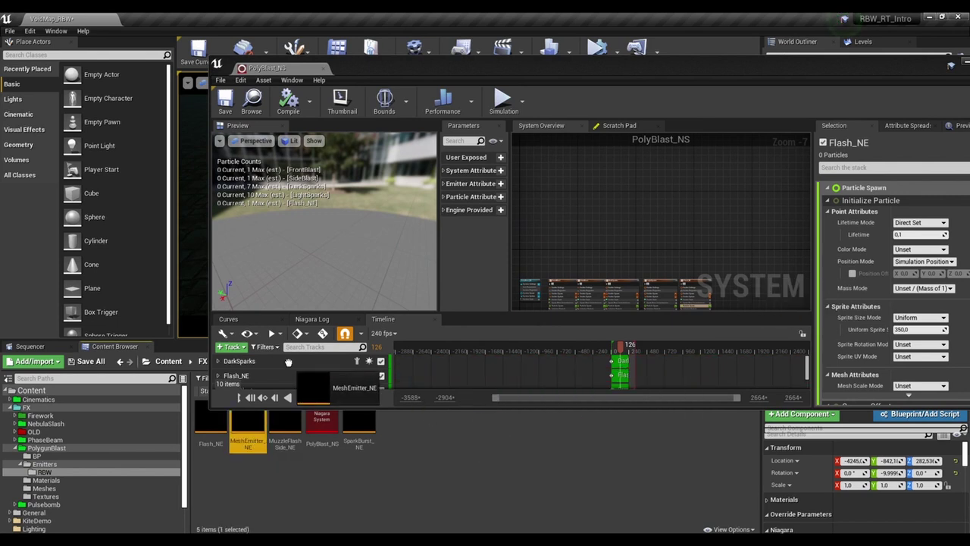
drag(435, 360, 435, 360)
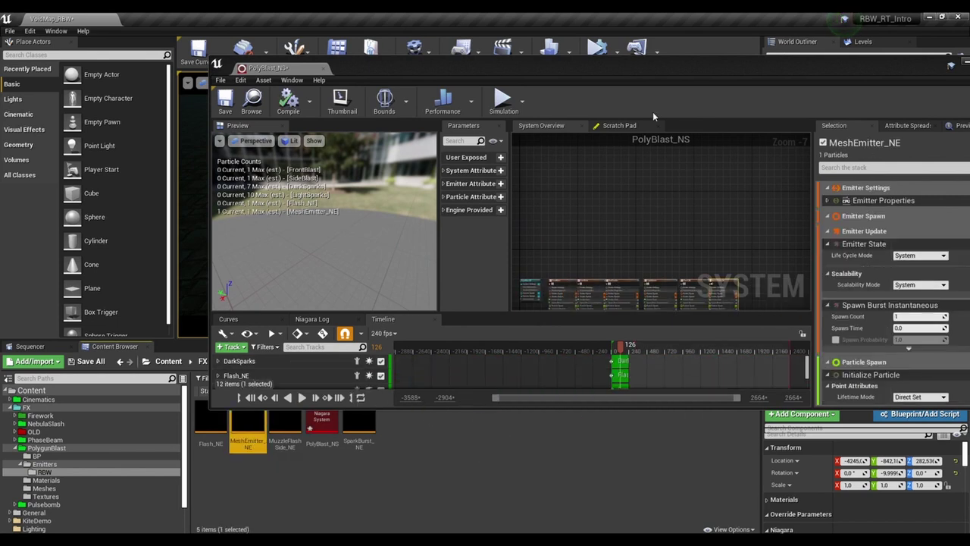
Move the MeshEmitter_NE node clear of Flash_NE in the system overview and save the system.
drag(439, 75, 356, 72)
double_click(355, 72)
scroll(628, 250, up, 3)
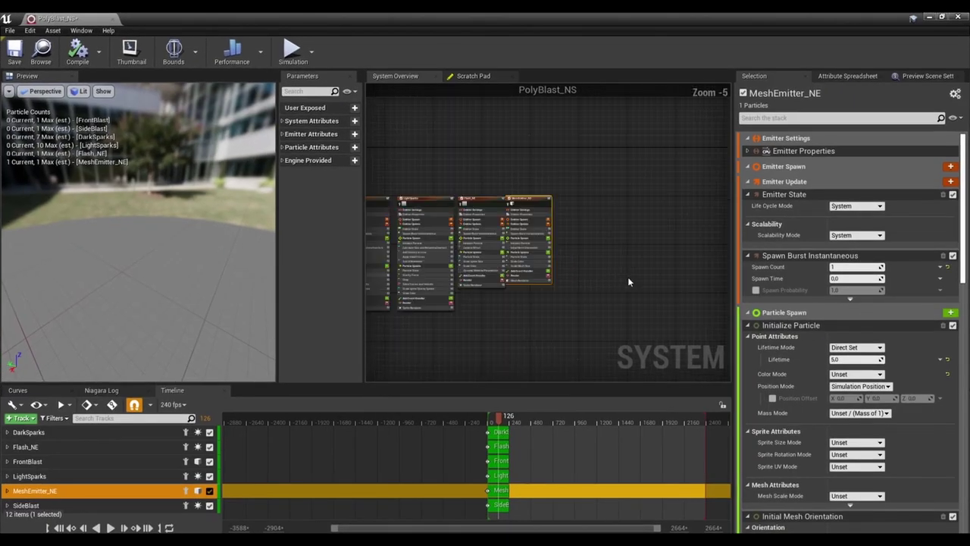
click(627, 212)
drag(622, 199, 650, 199)
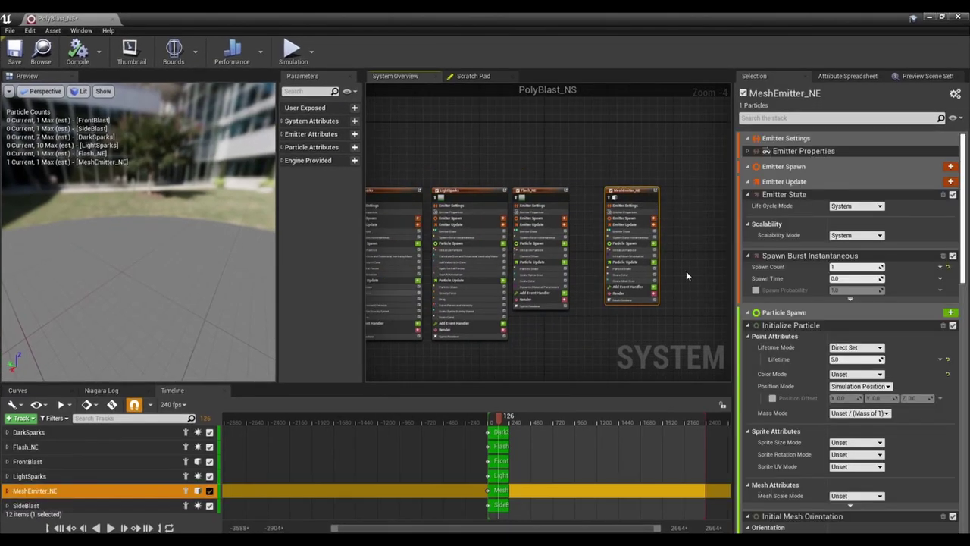
click(660, 333)
drag(471, 23, 565, 53)
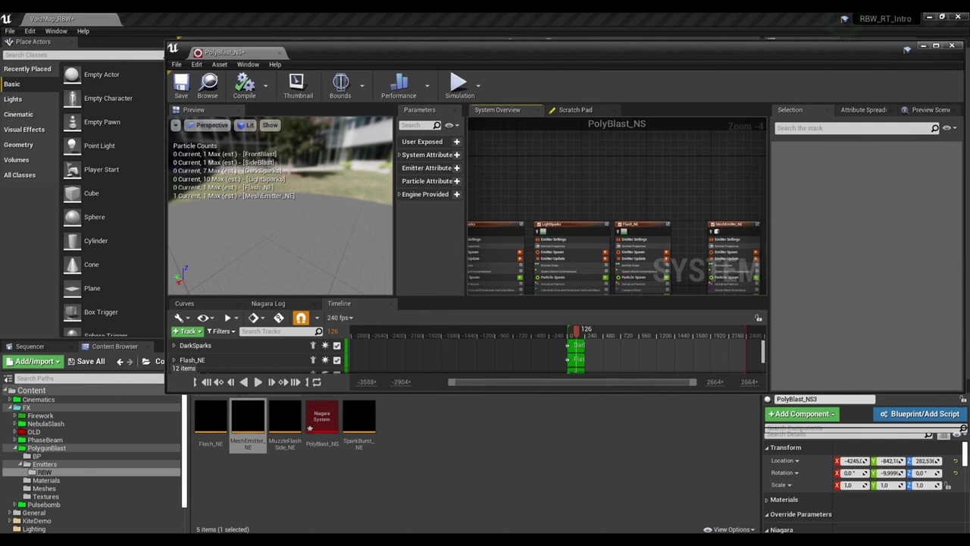
key(ctrl+s)
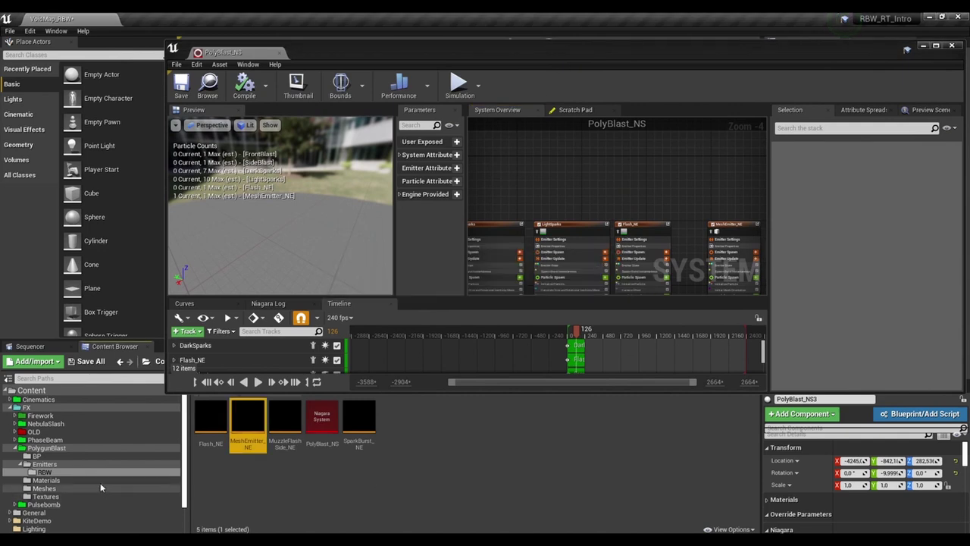
Assign the PB_Ring mesh from the Meshes folder as the Particle Mesh of MeshEmitter_NE's Mesh Renderer.
click(100, 488)
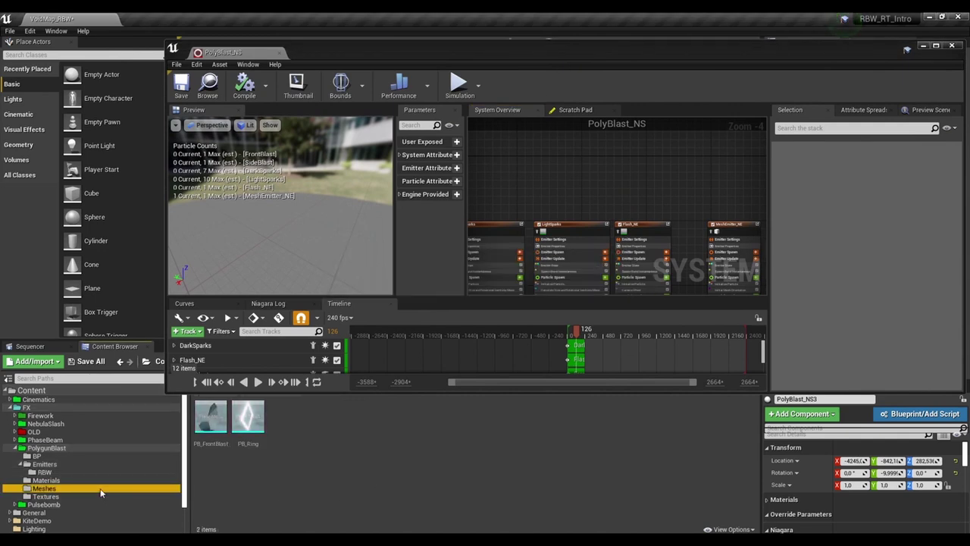
click(254, 432)
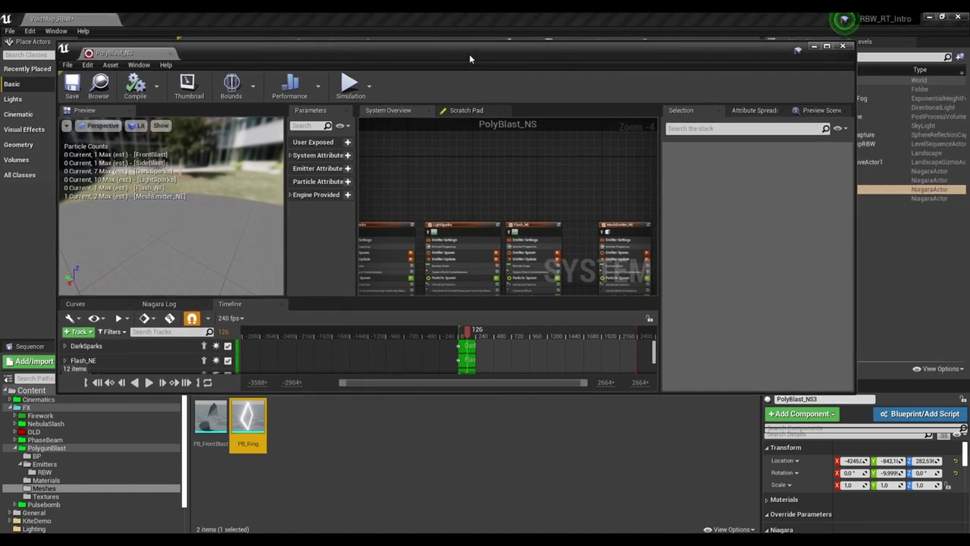
double_click(469, 53)
scroll(659, 326, up, 3)
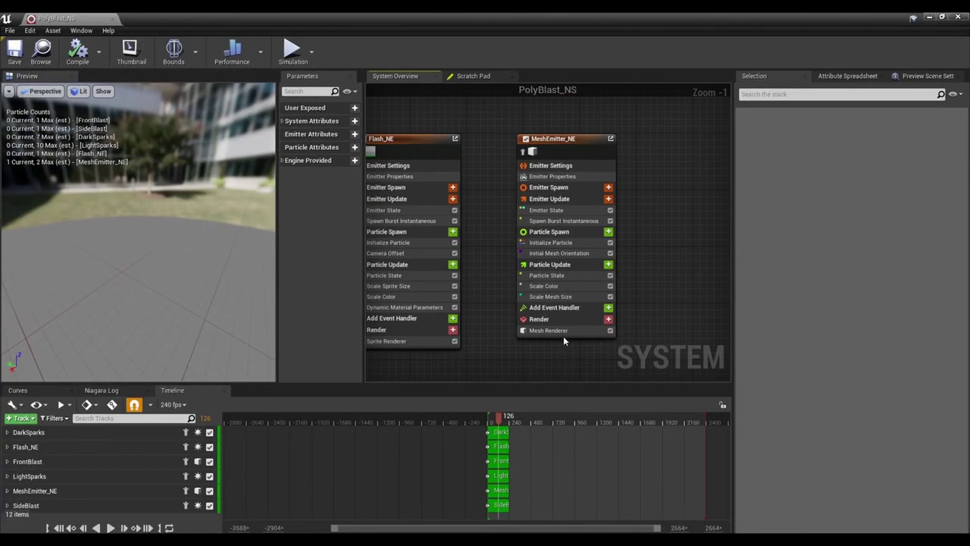
click(560, 331)
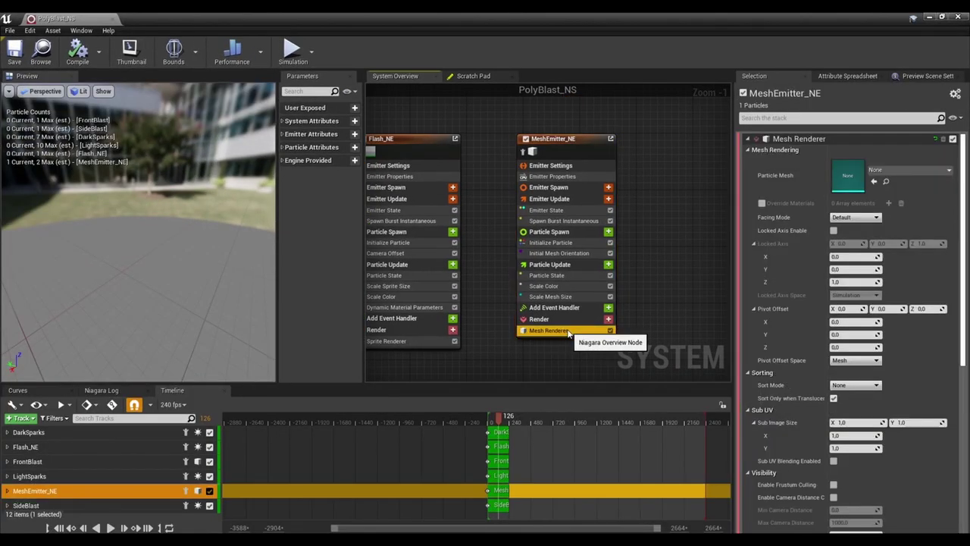
click(874, 182)
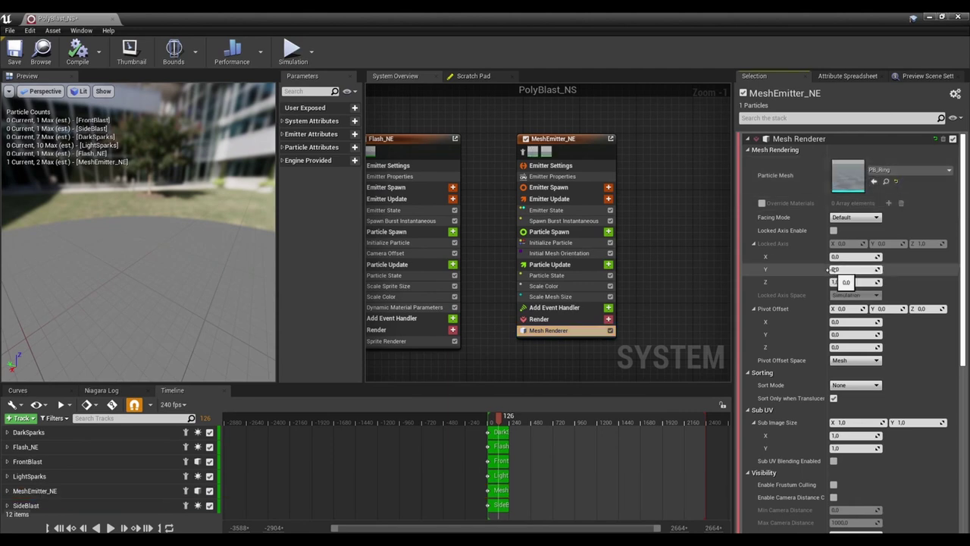
Open the PB_Ring mesh to check its material slots, then return to PolyBlast_NS and save it.
drag(324, 20, 476, 57)
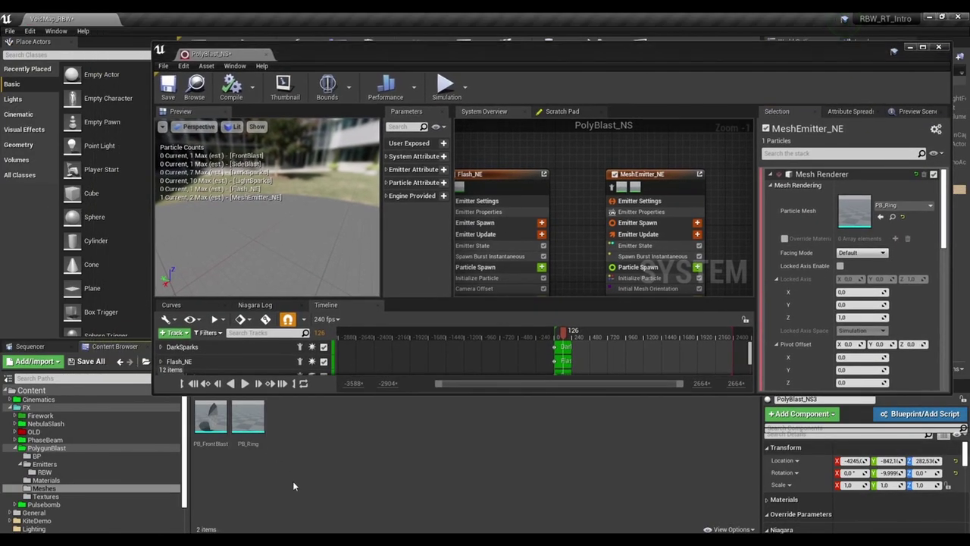
double_click(261, 444)
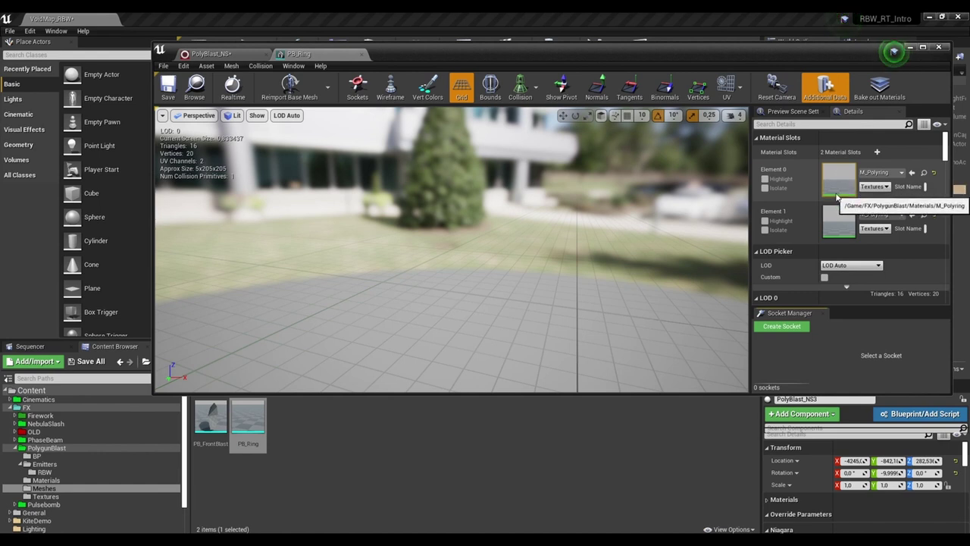
drag(609, 266, 557, 256)
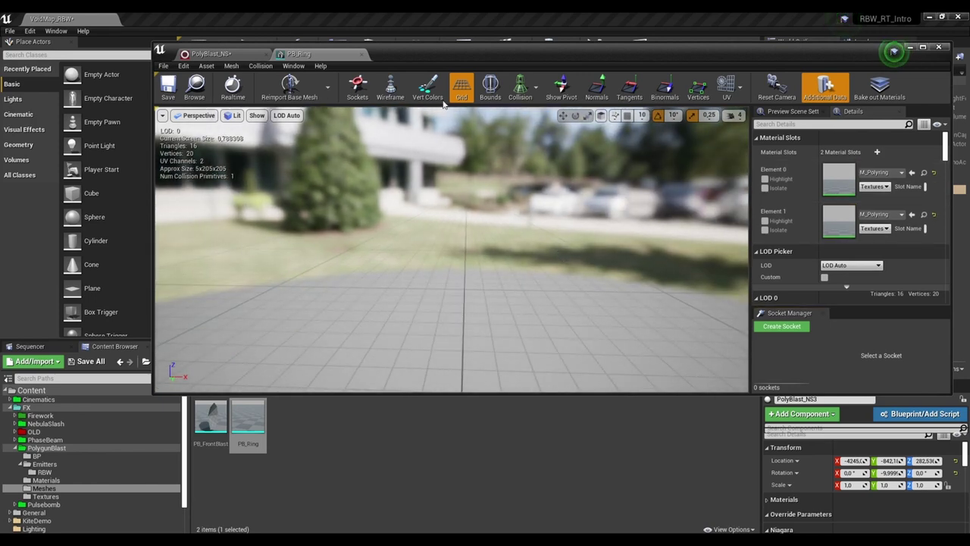
click(211, 54)
click(175, 86)
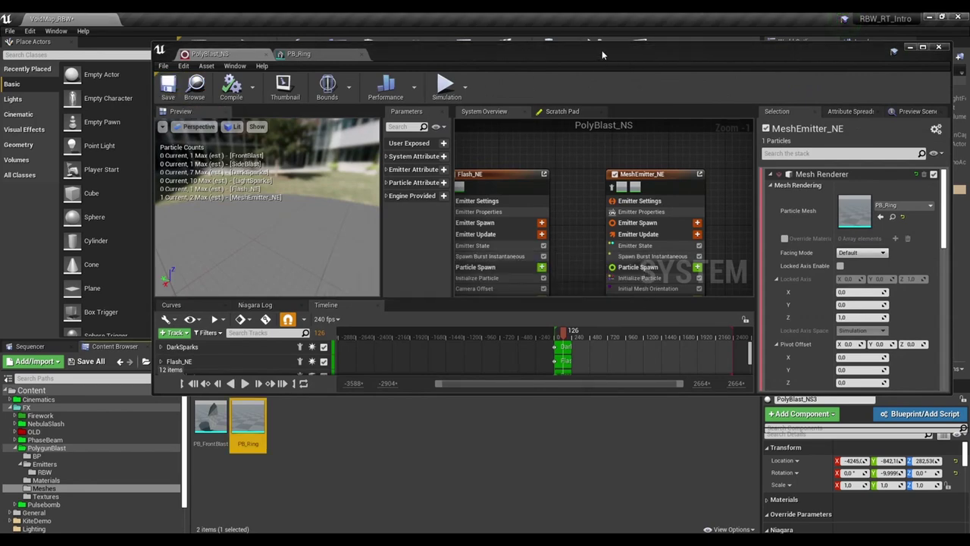
Set Scale Alpha to 0 in MeshEmitter_NE's Scale Color module.
drag(602, 50, 527, 72)
double_click(528, 72)
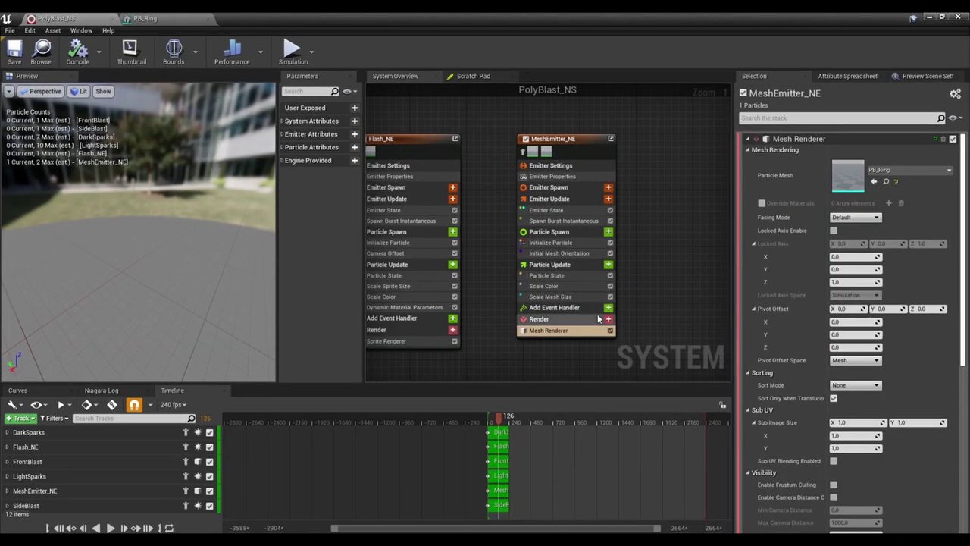
click(599, 286)
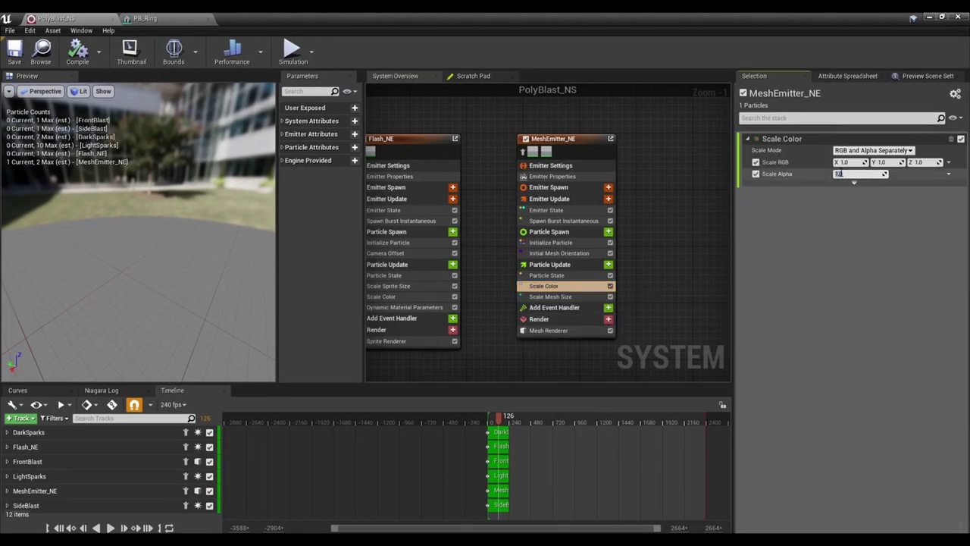
key(Return)
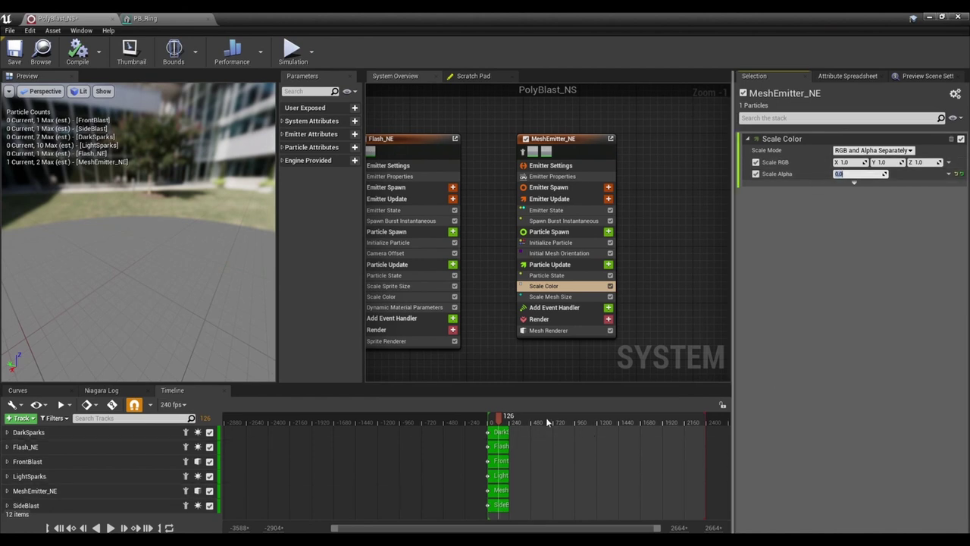
Play the effect from the start, enlarge the timeline area and scrub to frame 24 to view the burst.
click(481, 423)
key(space)
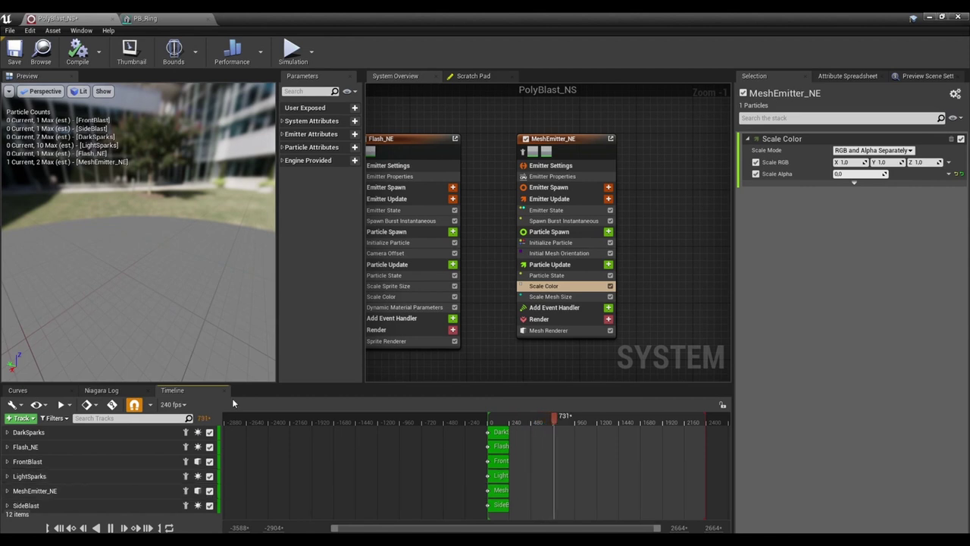
drag(253, 384, 254, 354)
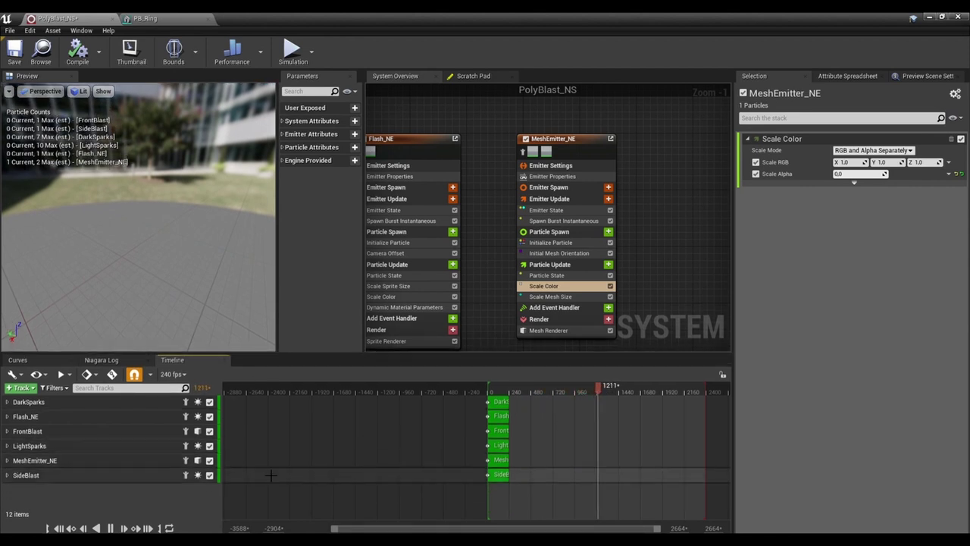
drag(502, 388, 494, 388)
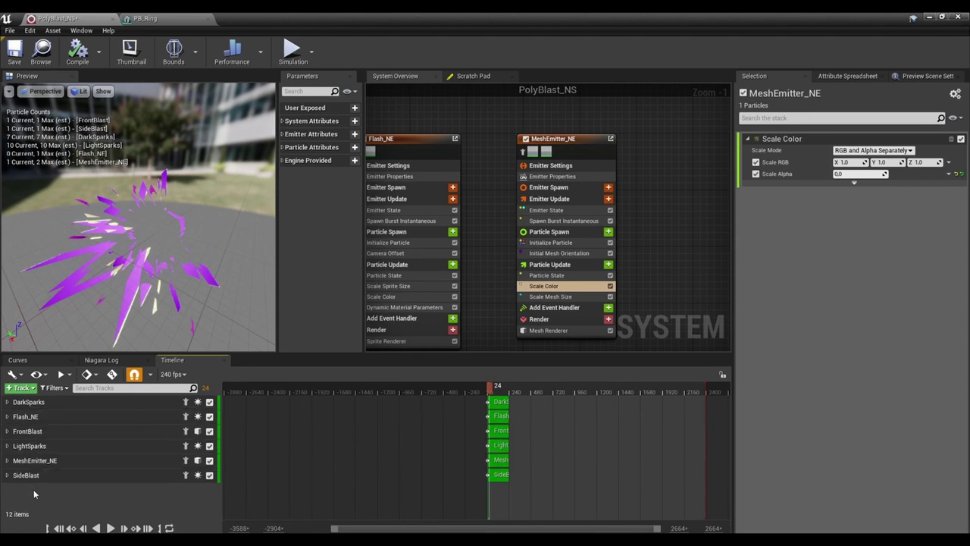
Rename the MeshEmitter_NE emitter as Shockwave.
click(34, 460)
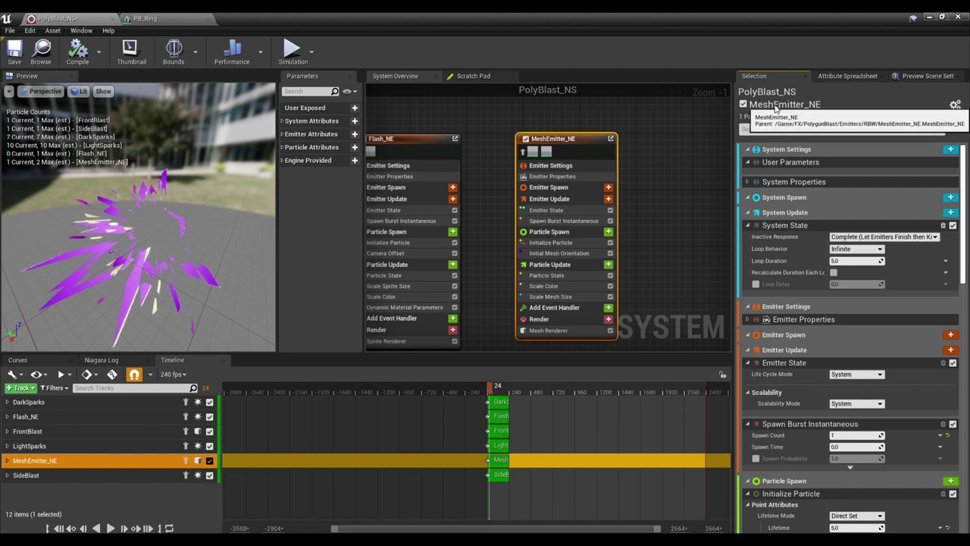
double_click(770, 105)
text(S)
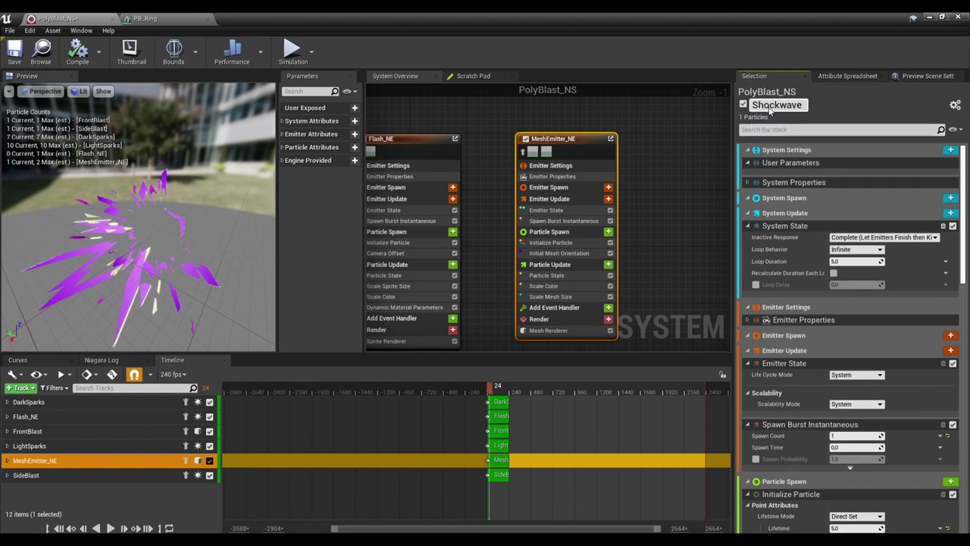
text(hockwave)
key(Return)
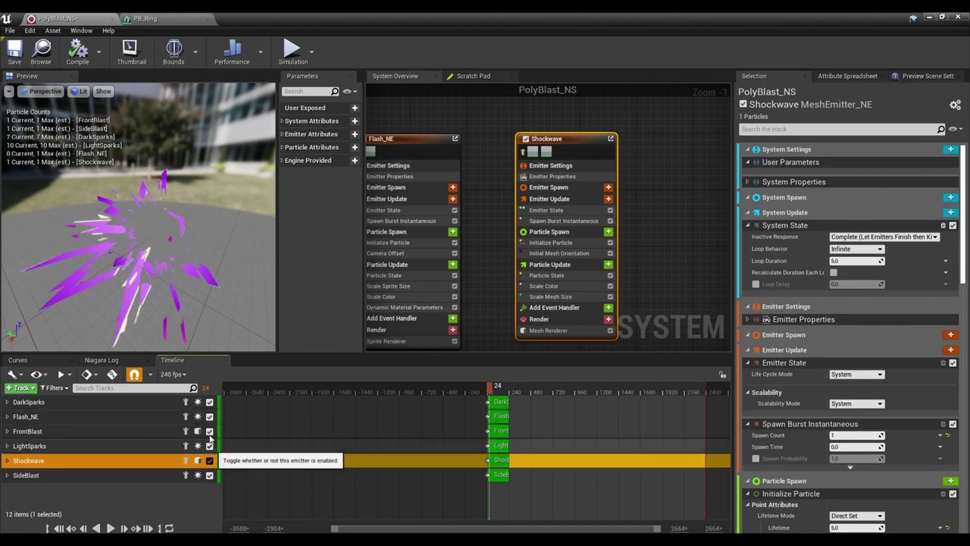
Disable the LightSparks, FrontBlast, Flash_NE, DarkSparks and SideBlast emitters so only Shockwave stays enabled.
click(210, 446)
click(210, 432)
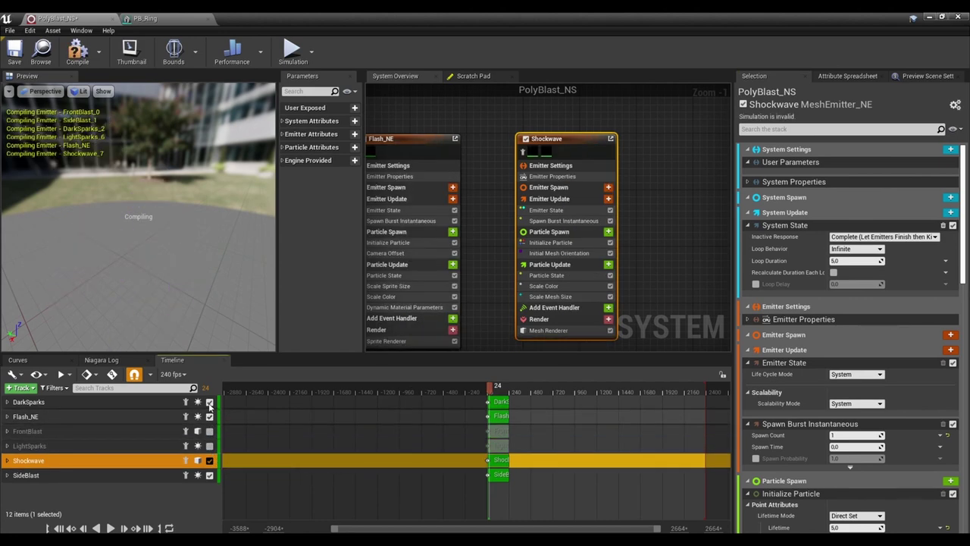
click(210, 416)
click(210, 404)
click(210, 475)
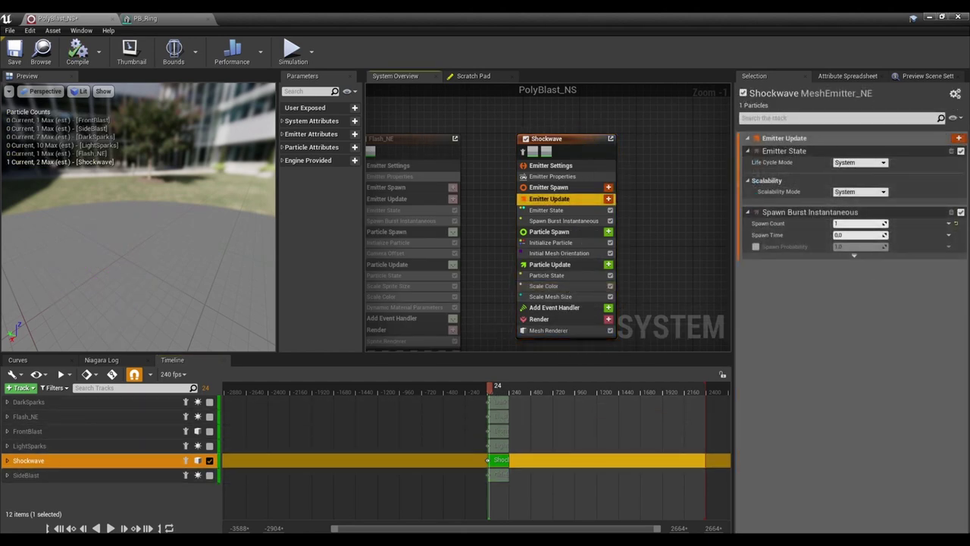
Set the Shockwave emitter's Life Cycle Mode to Self and its Loop Behavior to Once.
click(543, 201)
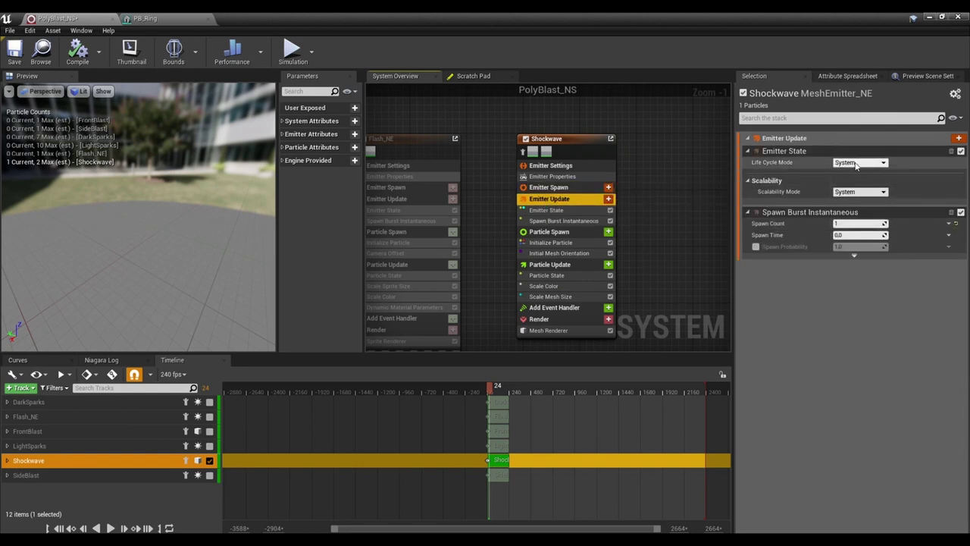
click(857, 165)
click(854, 179)
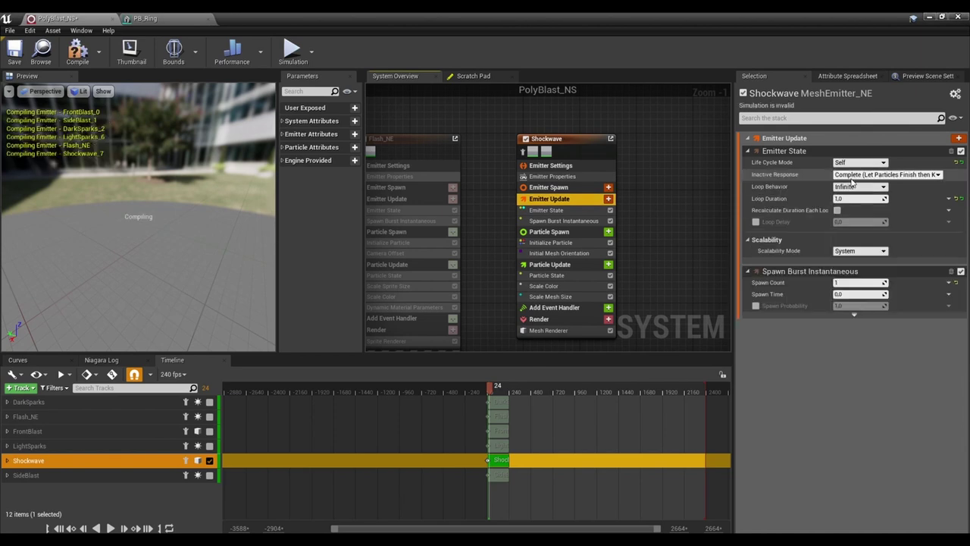
click(852, 188)
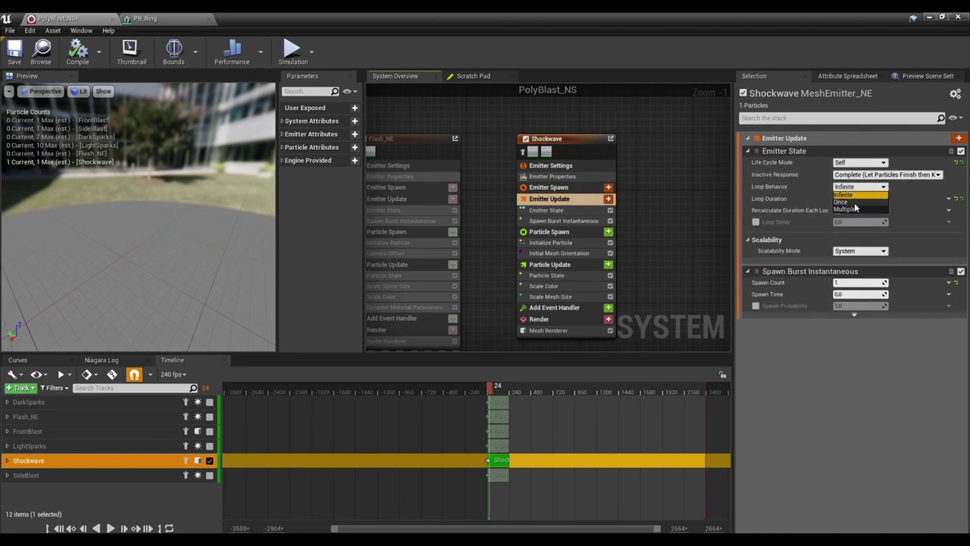
click(854, 202)
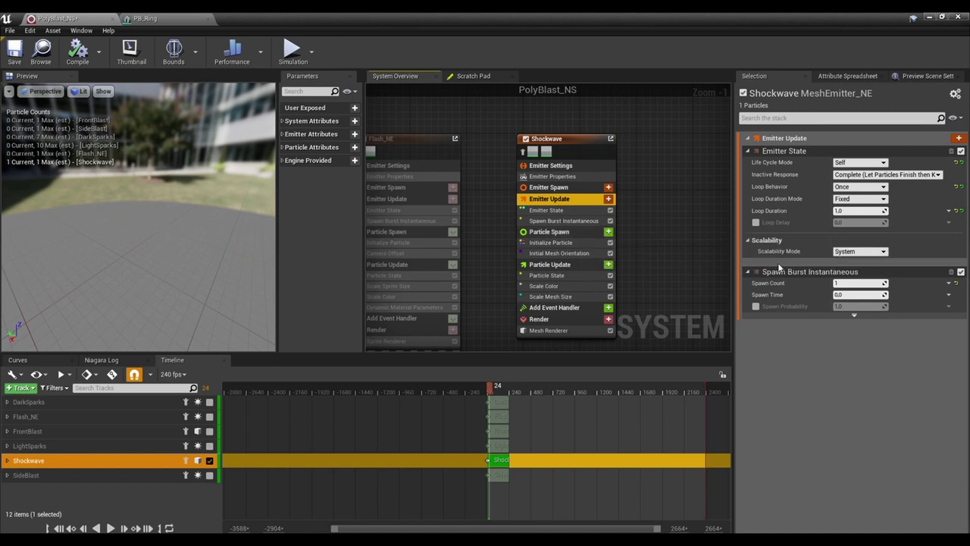
click(586, 221)
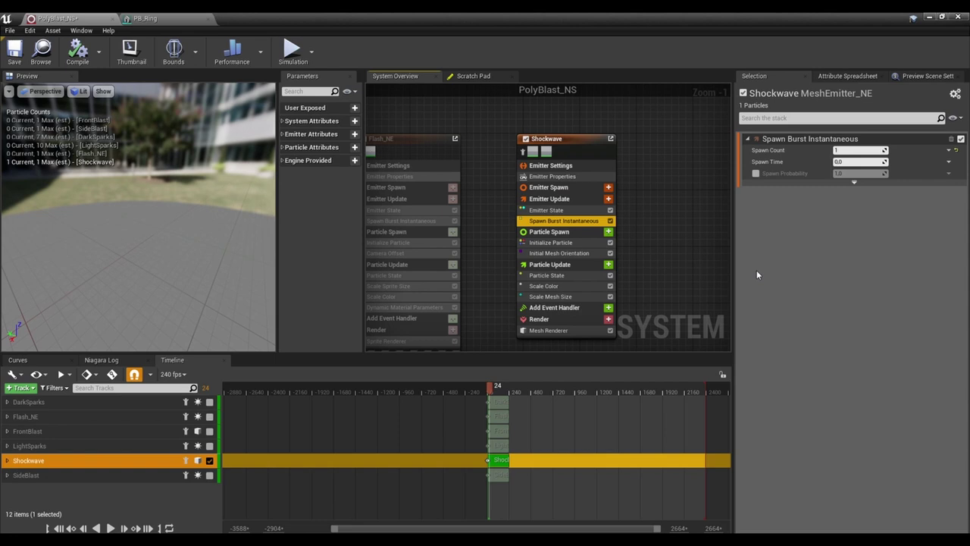
Set Mesh Scale Mode to Uniform with a Mesh Uniform Scale of 1.2 in Shockwave's Initialize Particle module.
click(574, 235)
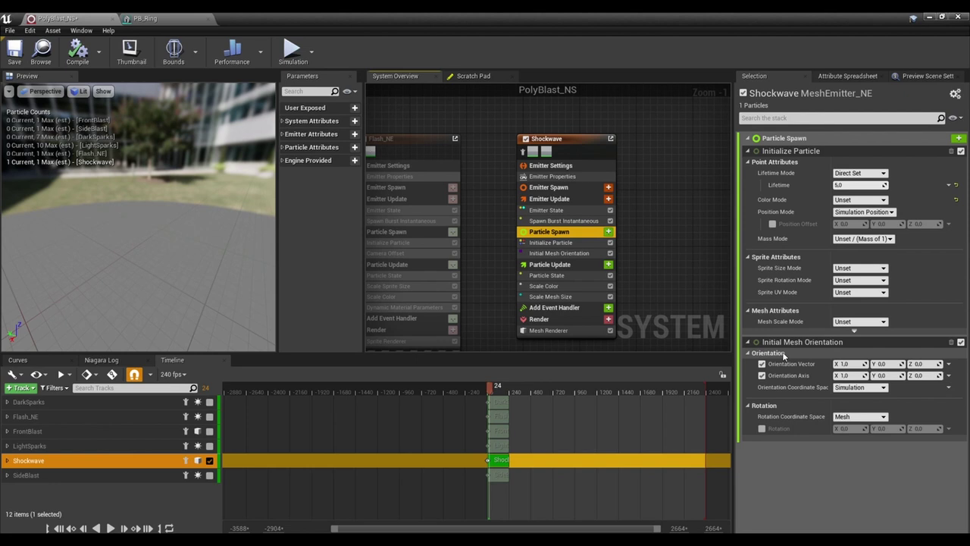
click(858, 322)
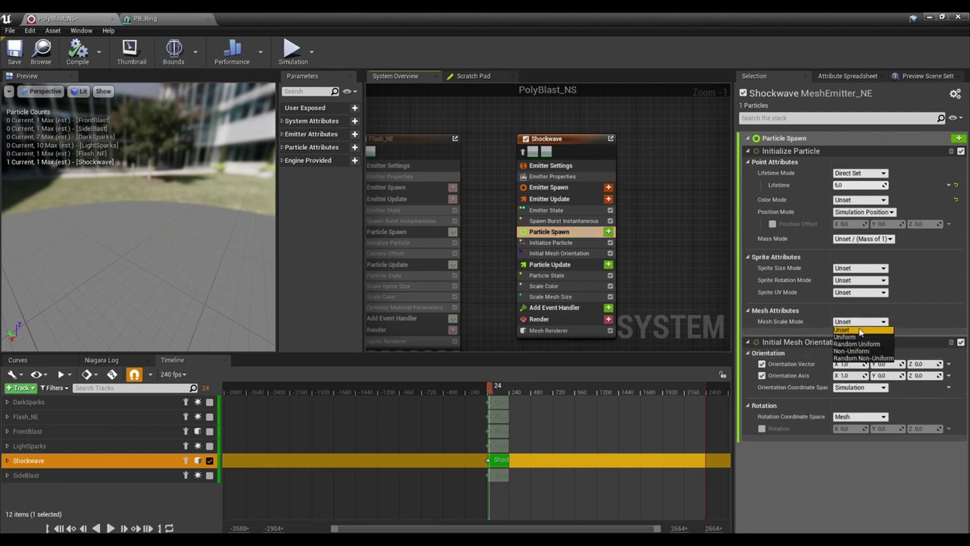
click(858, 337)
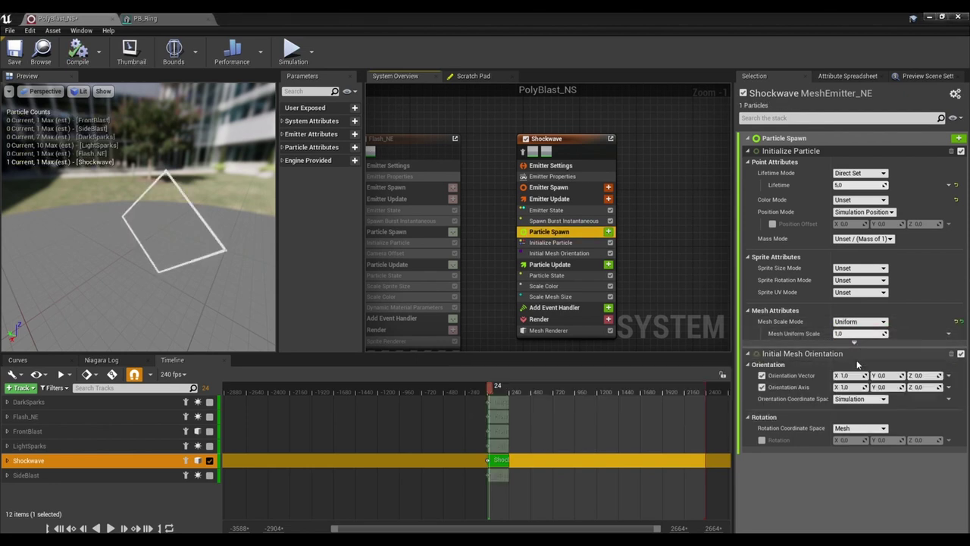
click(860, 333)
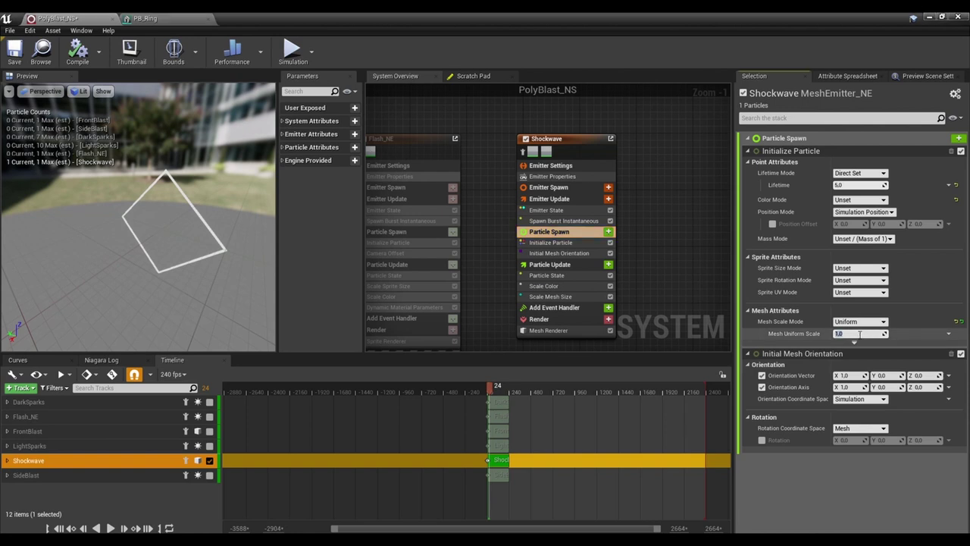
text(1.2)
key(Return)
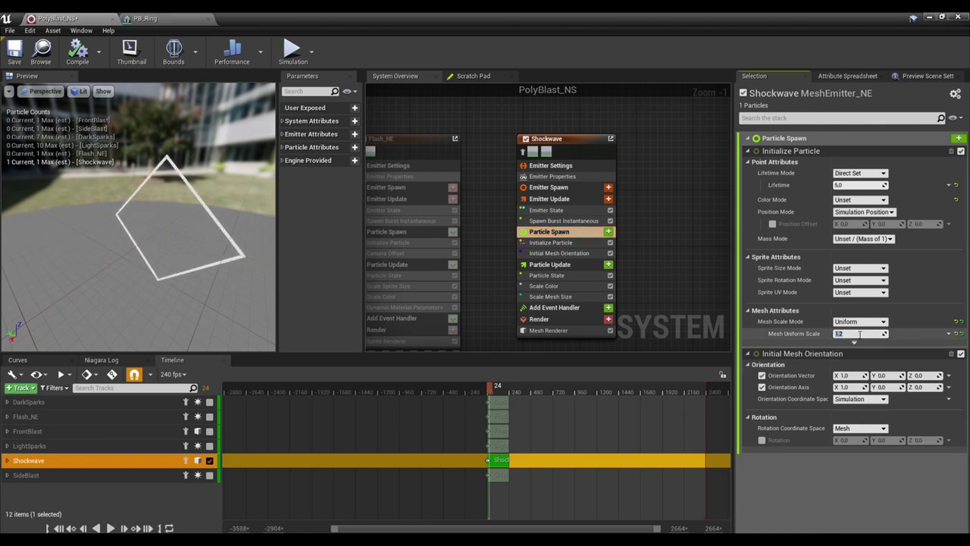
drag(152, 228, 261, 227)
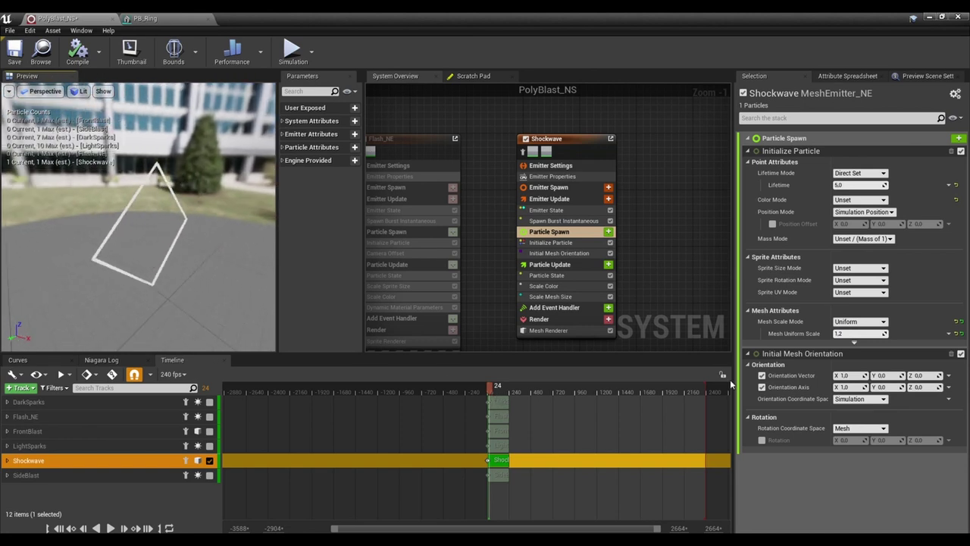
Shorten the playback range to about frame 240 and make Shockwave's Lifetime a Random Range Float with minimum 0.6 and maximum 0.4.
drag(710, 391, 511, 389)
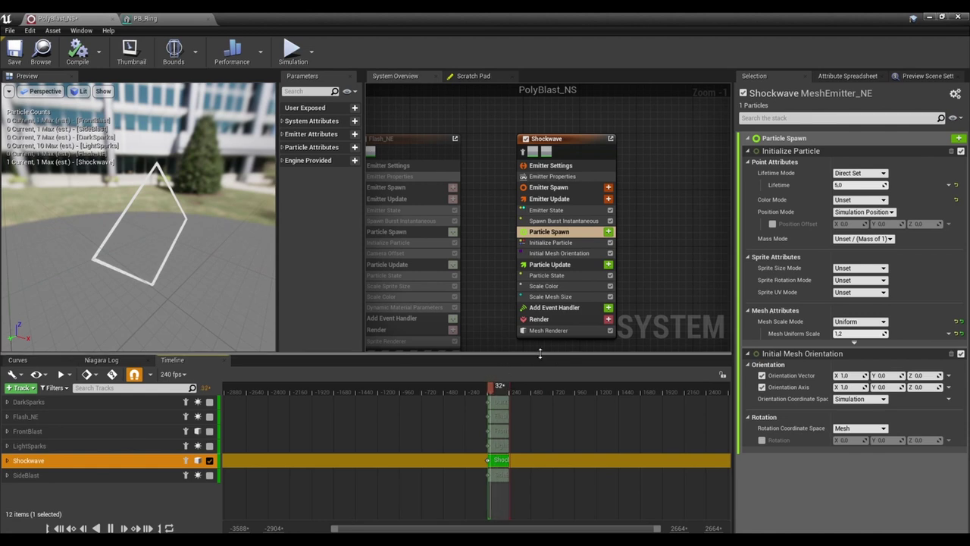
click(948, 186)
text(random)
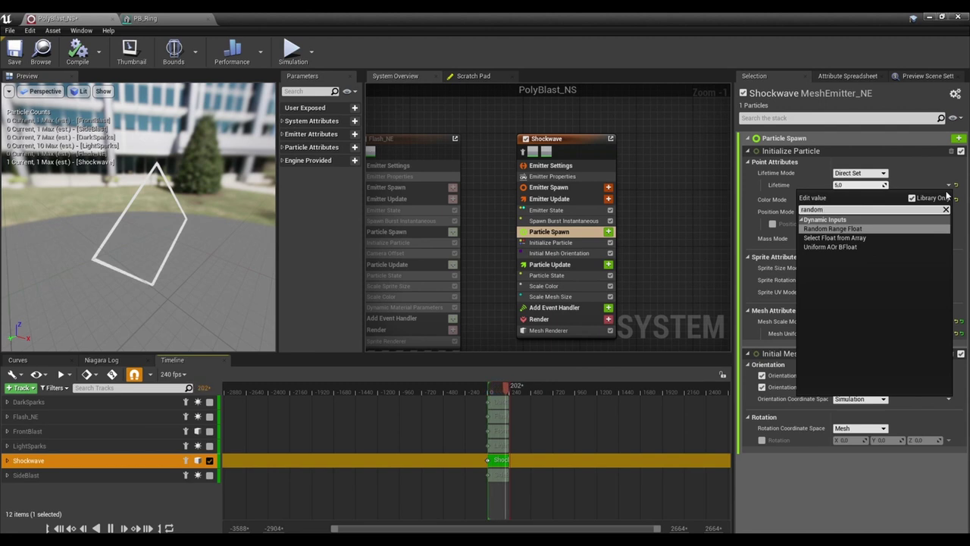
key(Return)
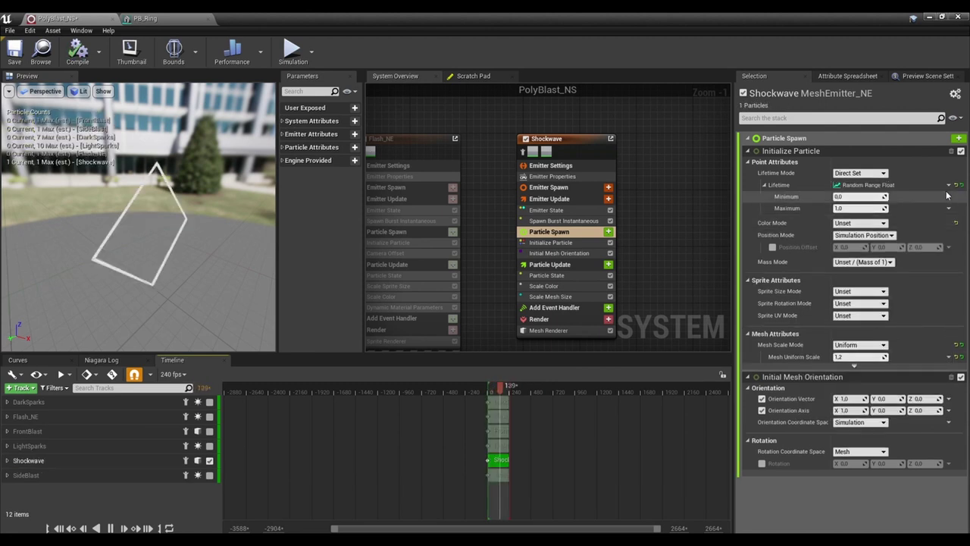
click(852, 197)
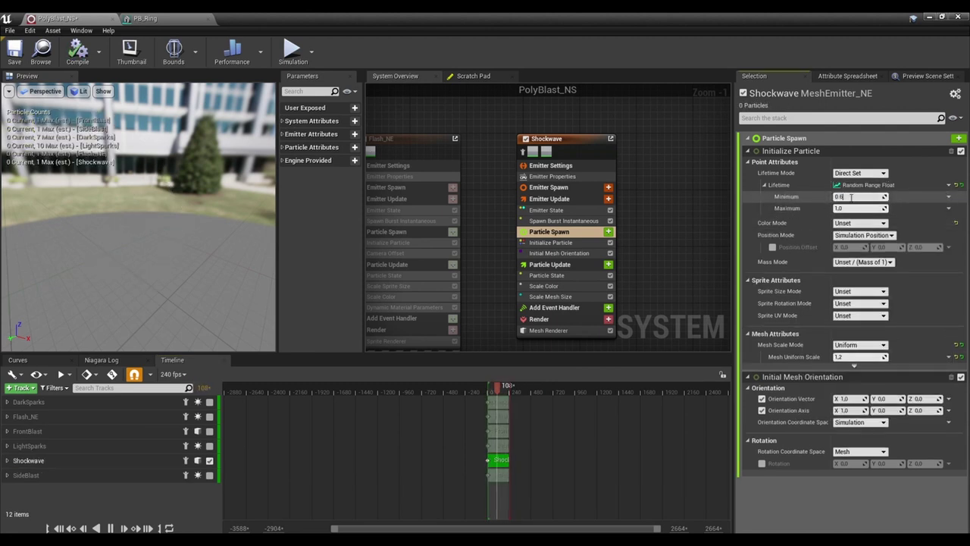
key(Return)
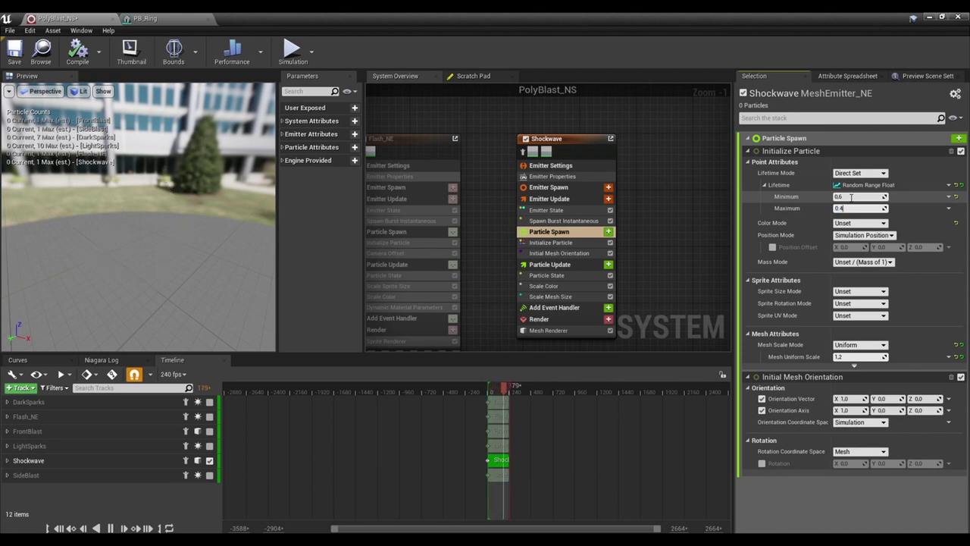
text(0.4)
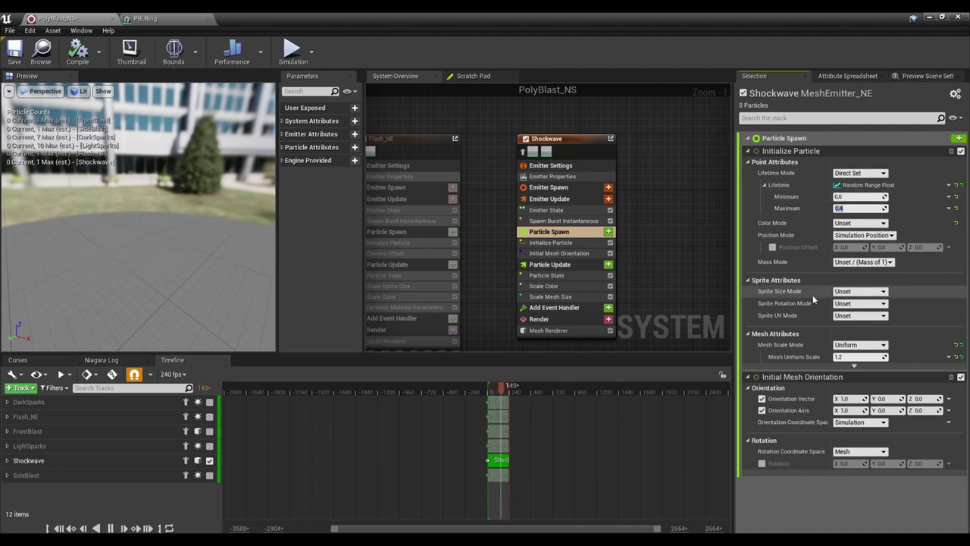
Add an Add Velocity module to Shockwave's Particle Spawn group and fix its missing SolveForcesAndVelocity dependency.
right_drag(643, 289, 614, 282)
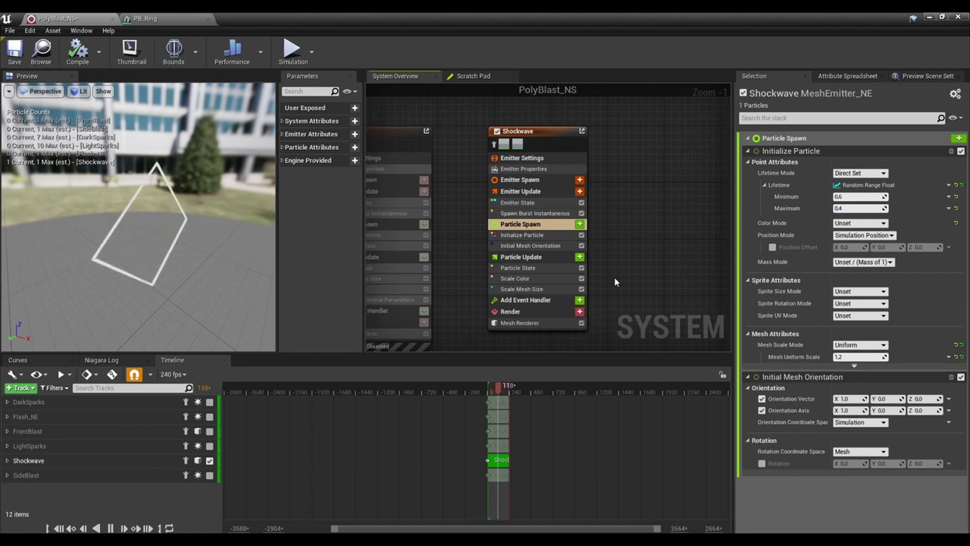
click(580, 224)
text(velo)
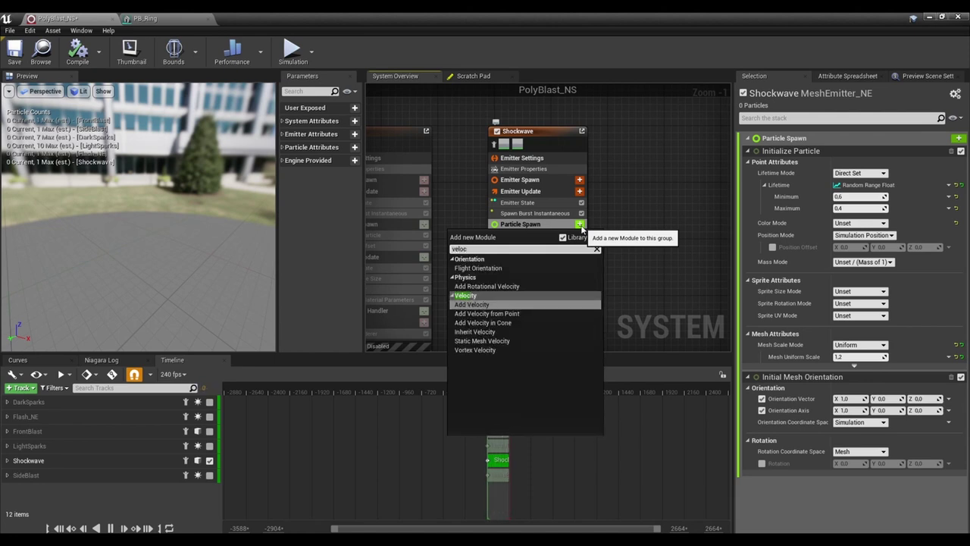
text(c)
key(Return)
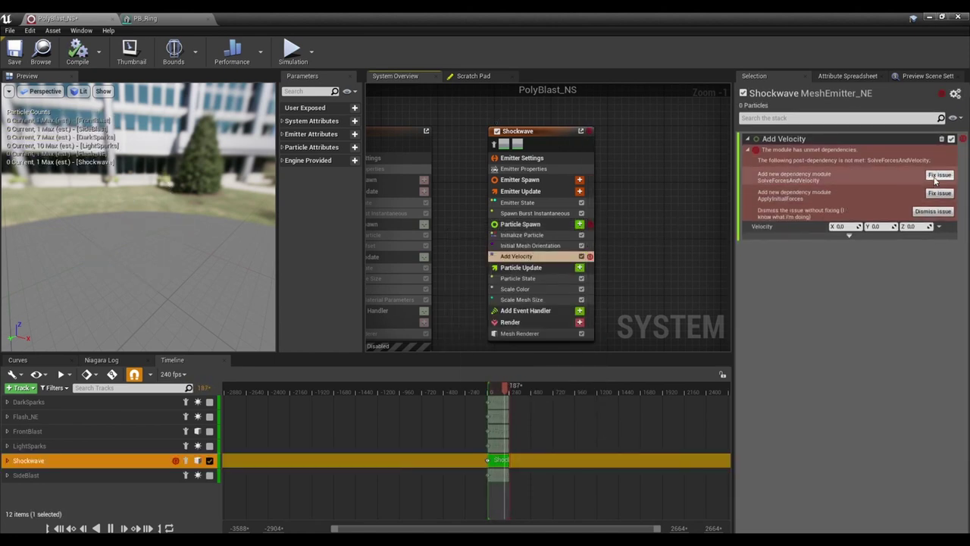
click(937, 176)
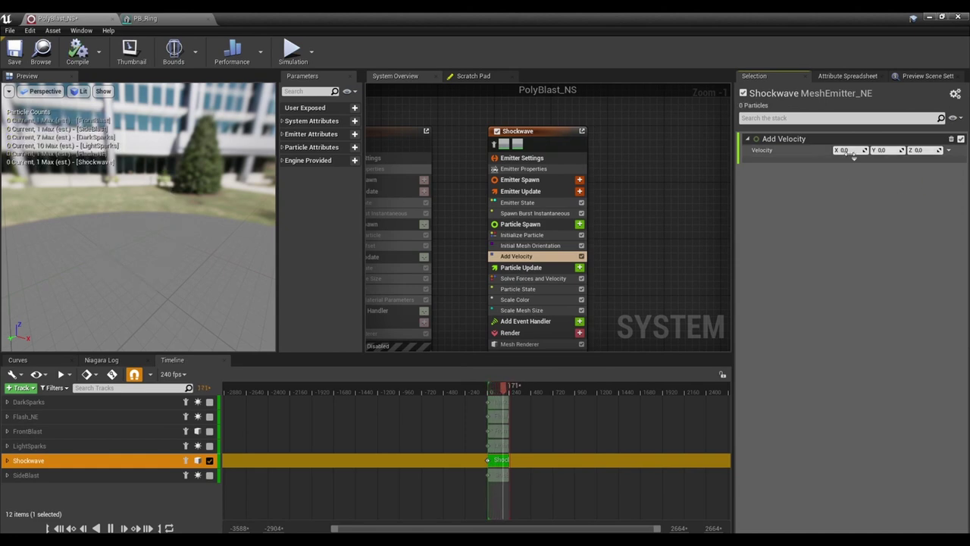
Set the X velocity to 1 in Shockwave's Add Velocity module.
click(854, 152)
text(1)
key(Return)
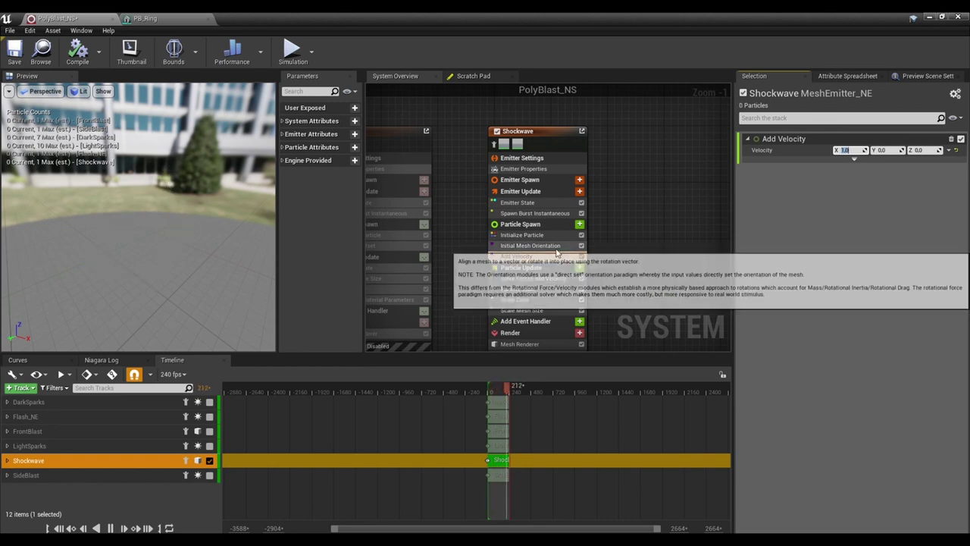
In Initial Mesh Orientation, set Rotation Coordinate Space to Local and enable Rotation with a Y value of 1.
click(530, 245)
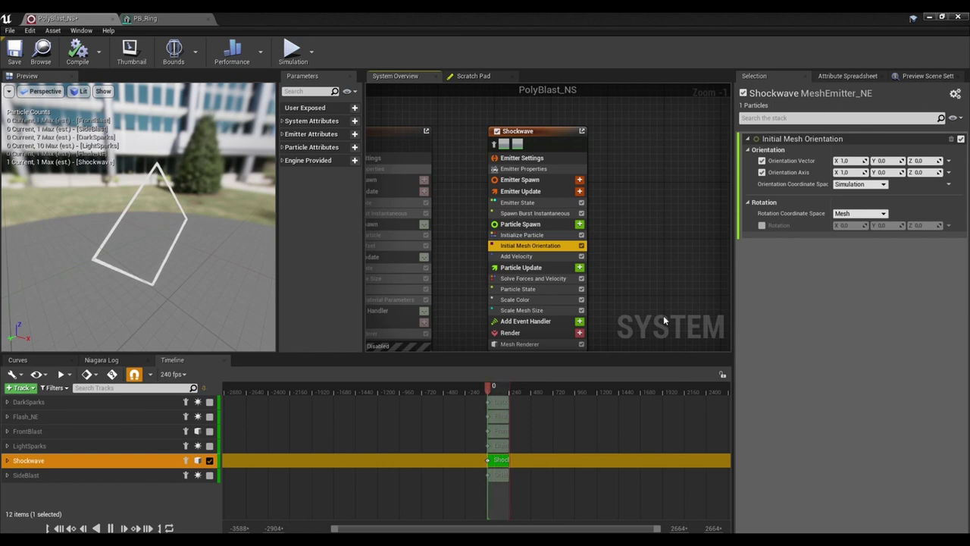
click(516, 256)
click(530, 246)
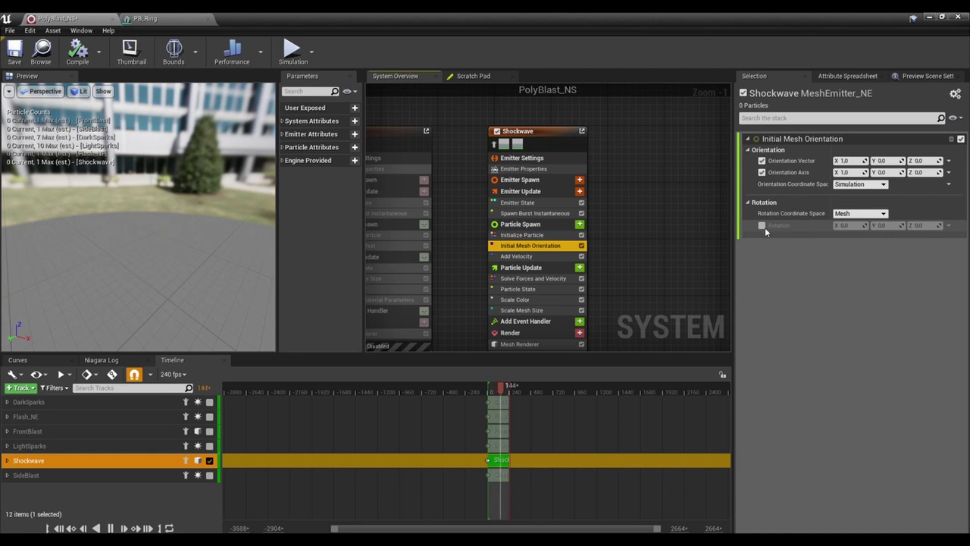
click(858, 213)
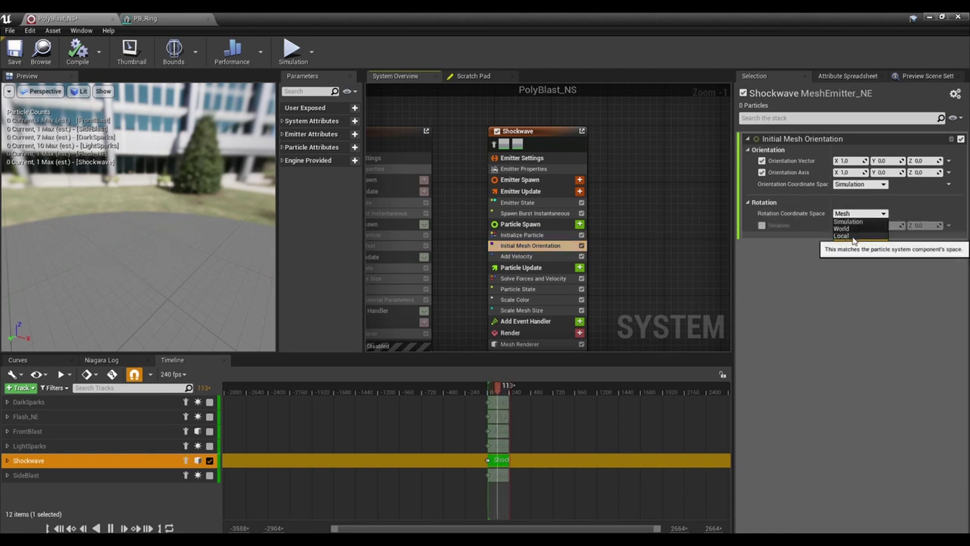
click(853, 235)
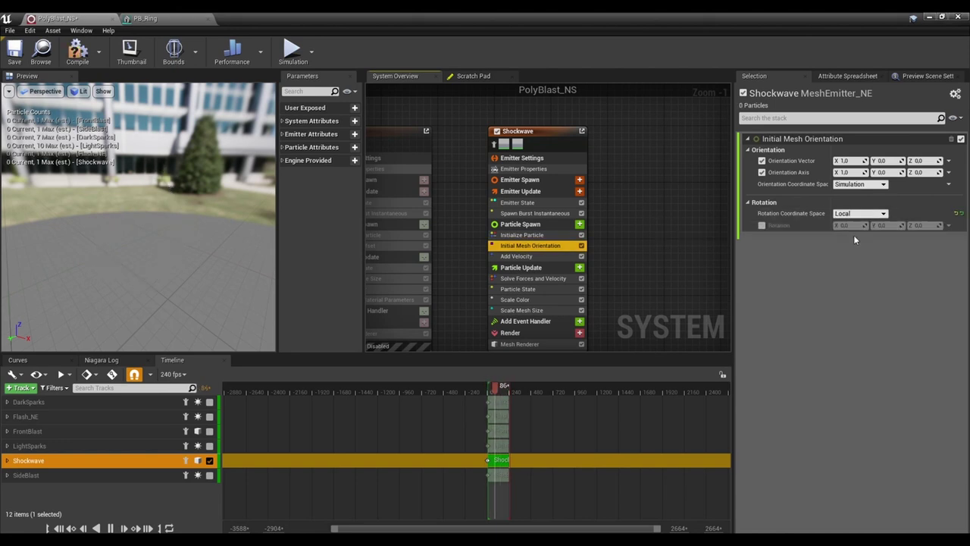
click(762, 226)
click(901, 225)
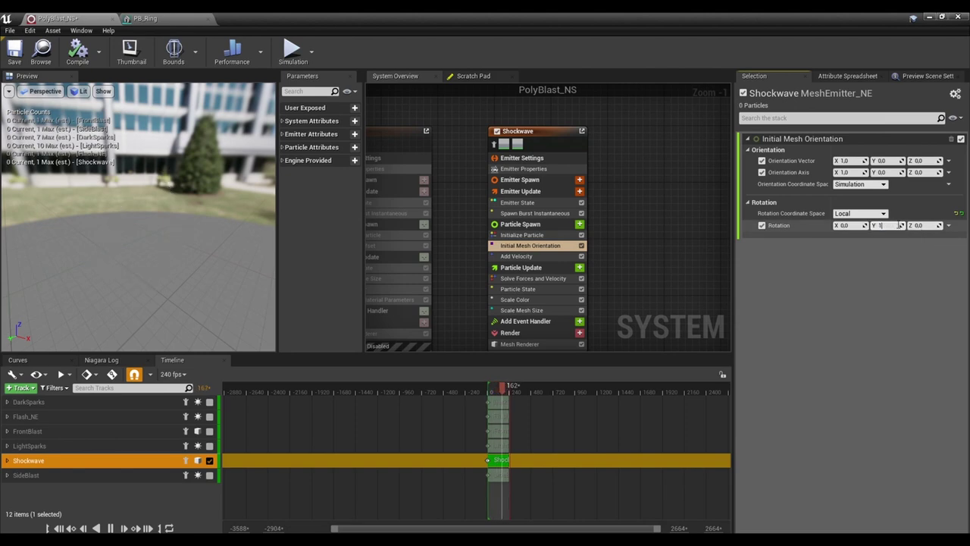
text(1)
key(Return)
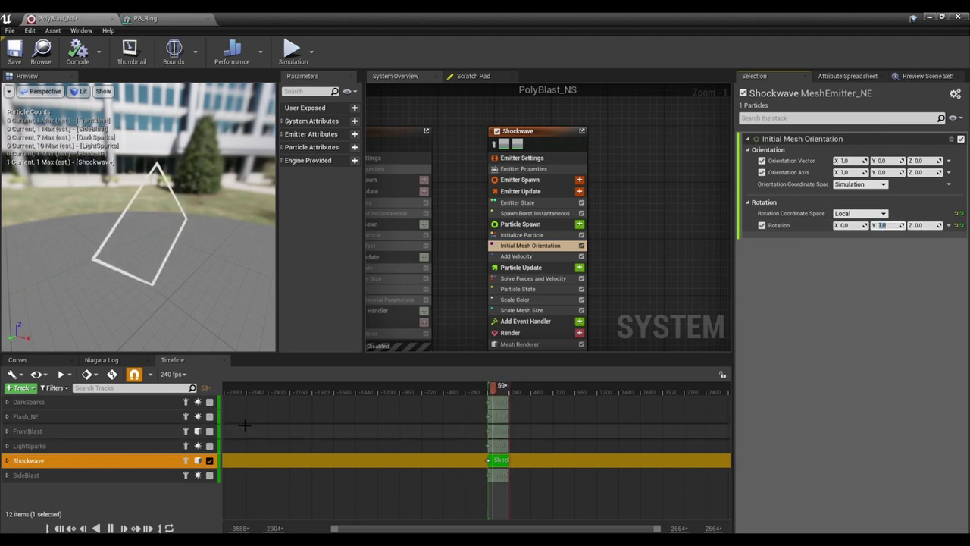
Uncover the level viewport to check the ring orientation, and restore the PolyBlast_NS editor to full size.
double_click(319, 28)
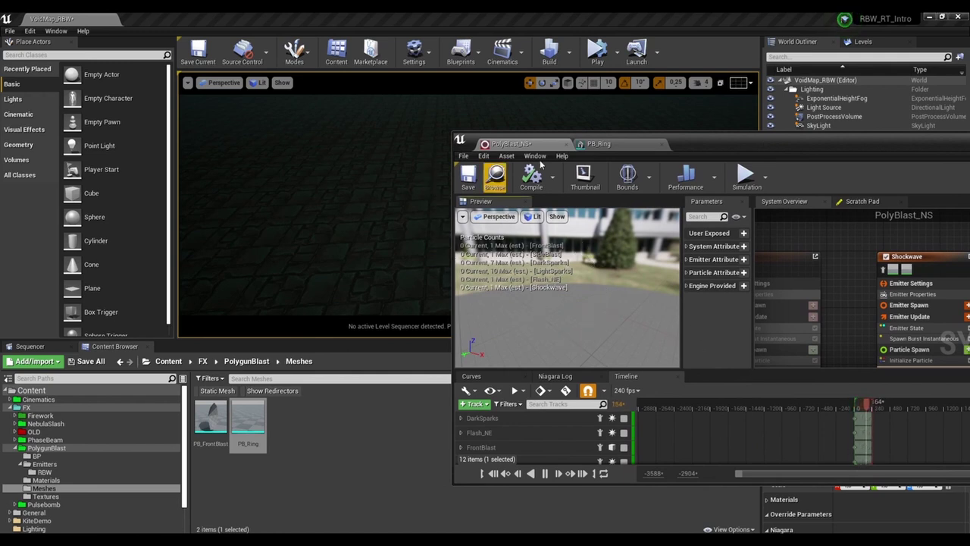
drag(525, 136, 650, 134)
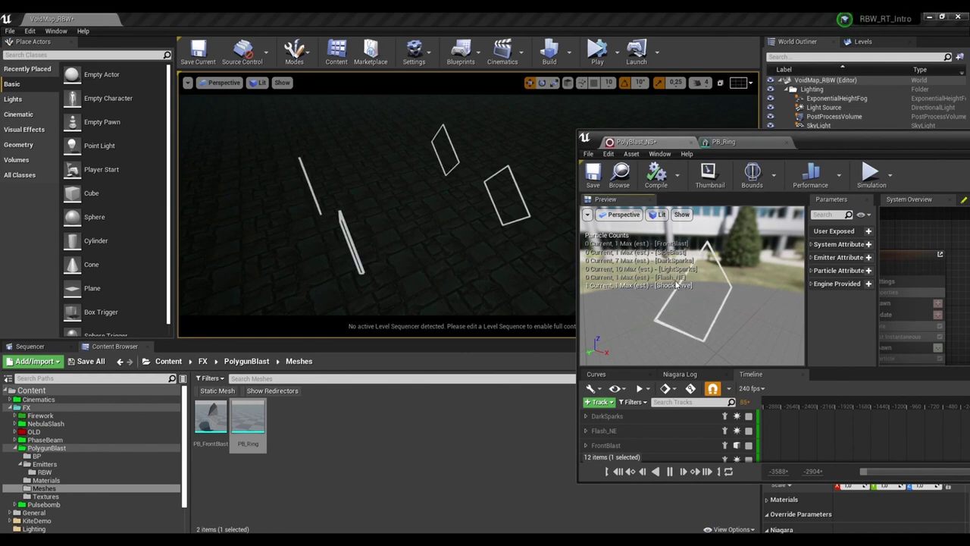
drag(844, 146, 478, 87)
double_click(478, 87)
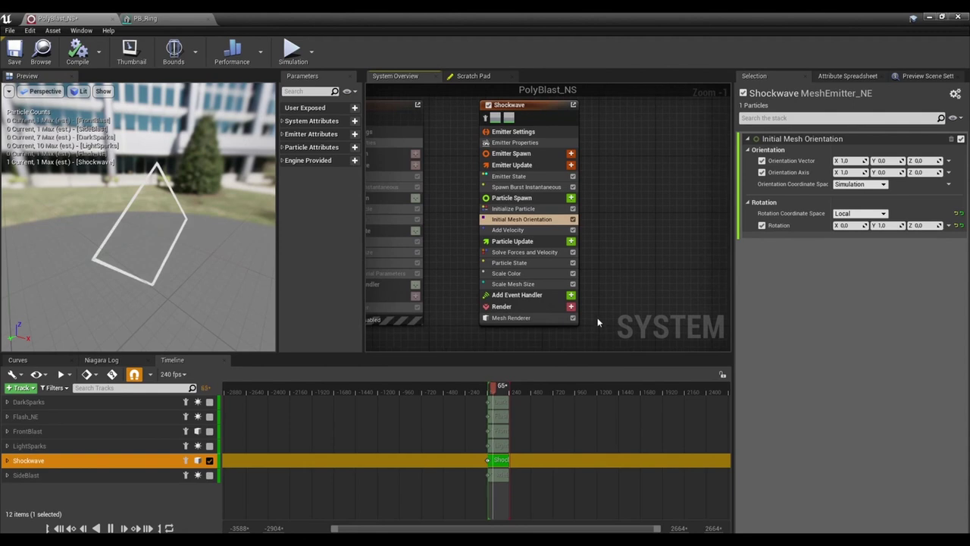
Set the Facing Mode of Shockwave's Mesh Renderer to Velocity and check the ring orientation in the level viewport.
click(489, 327)
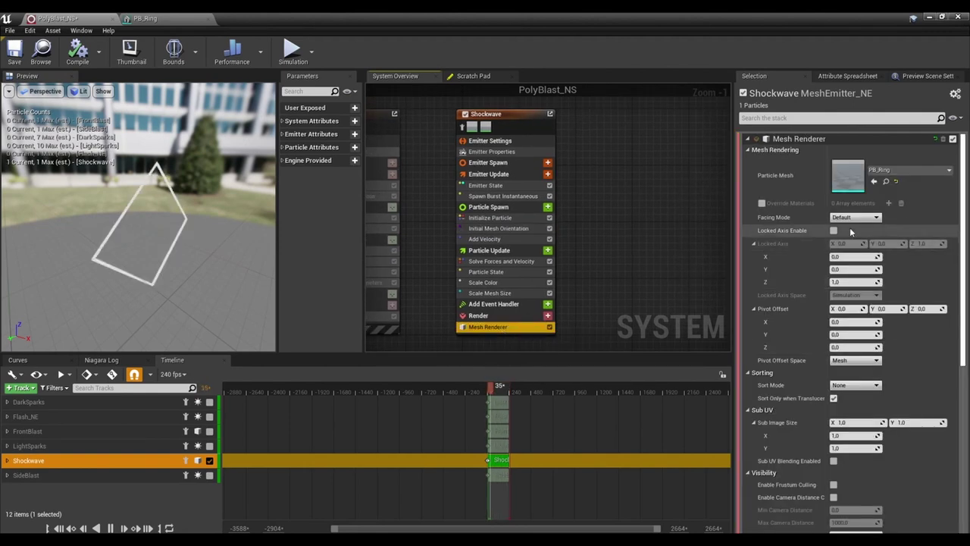
click(855, 218)
click(850, 232)
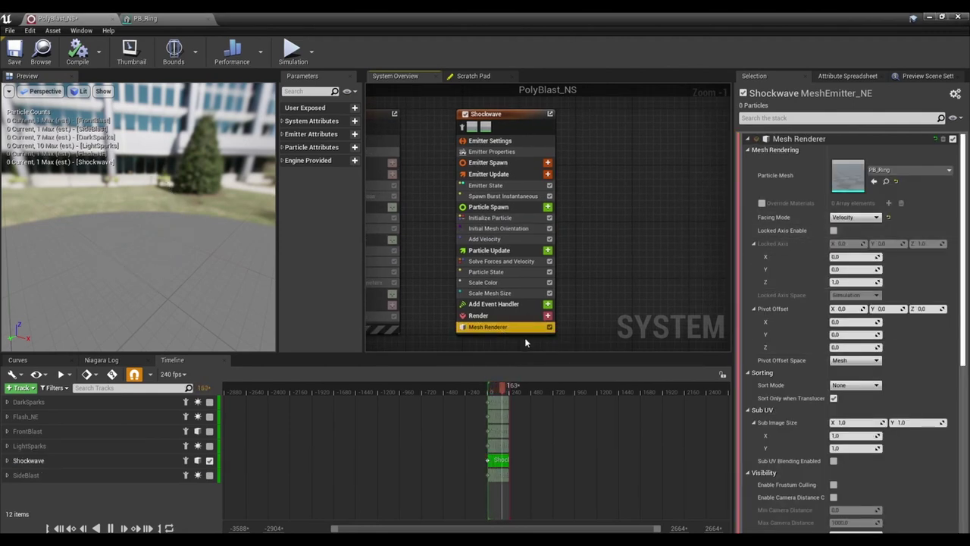
drag(359, 12, 849, 159)
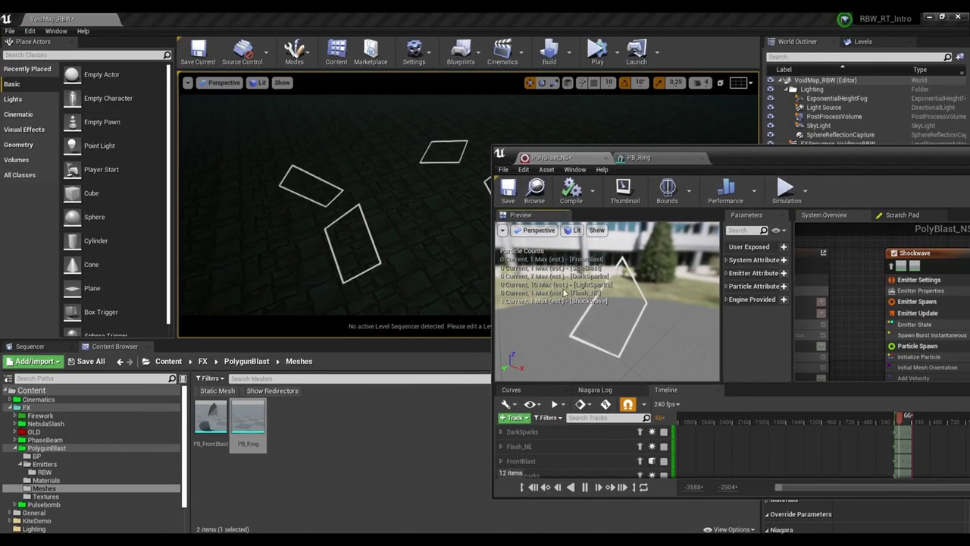
drag(769, 156, 568, 141)
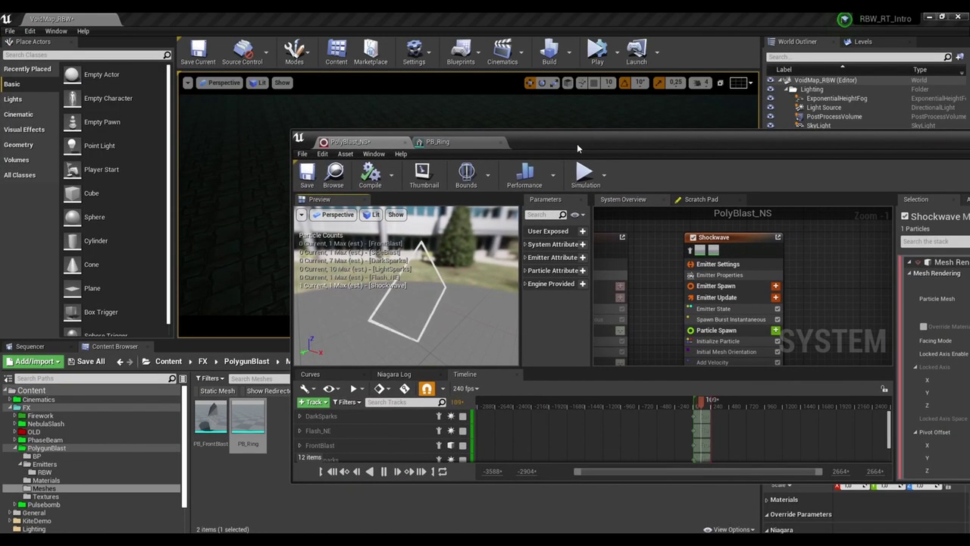
Restore the PolyBlast_NS editor to full size and save the system.
double_click(577, 143)
click(15, 52)
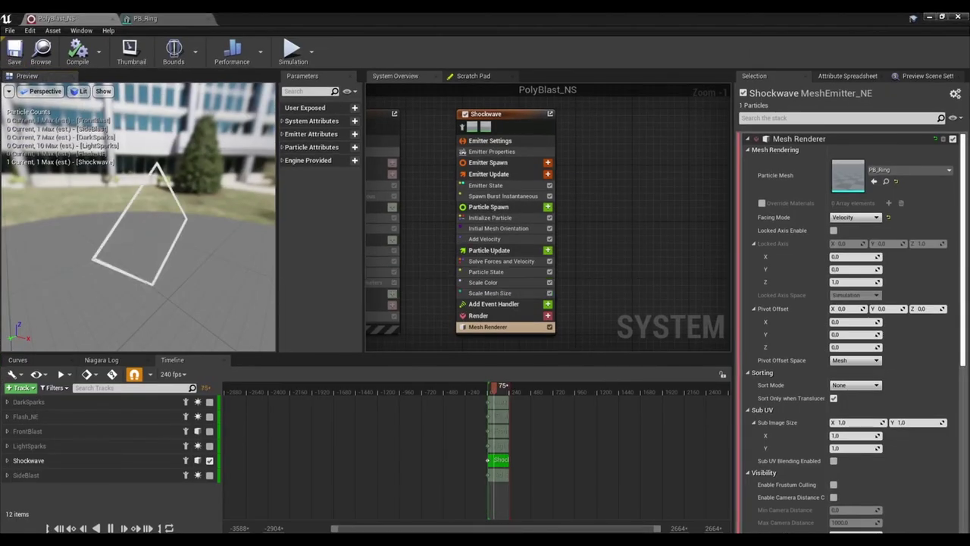
right_drag(657, 307, 682, 301)
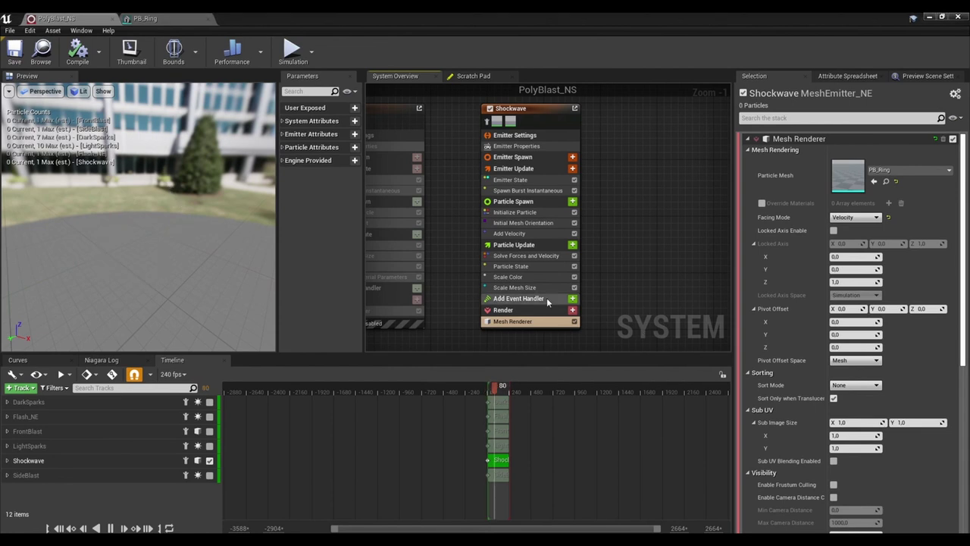
In Shockwave's Scale Mesh Size module, set Scale Factor to Multiply Vector by Float and its Float to Float from Curve.
click(519, 288)
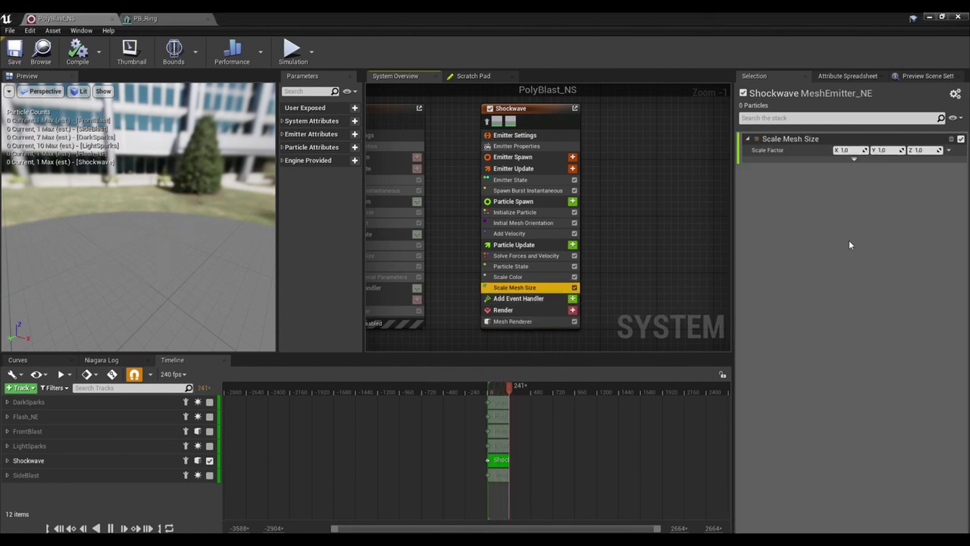
click(947, 151)
text(mult)
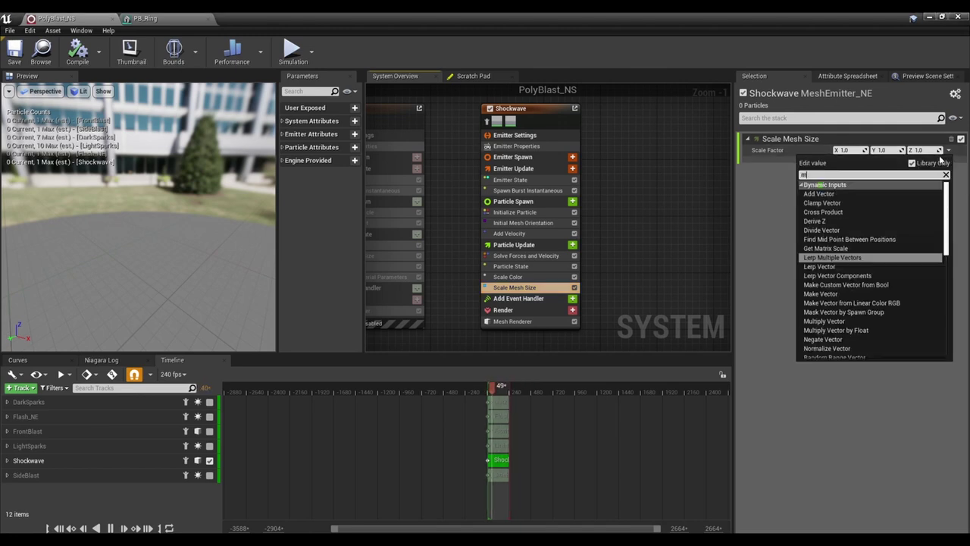
key(Down)
key(Down)
key(Return)
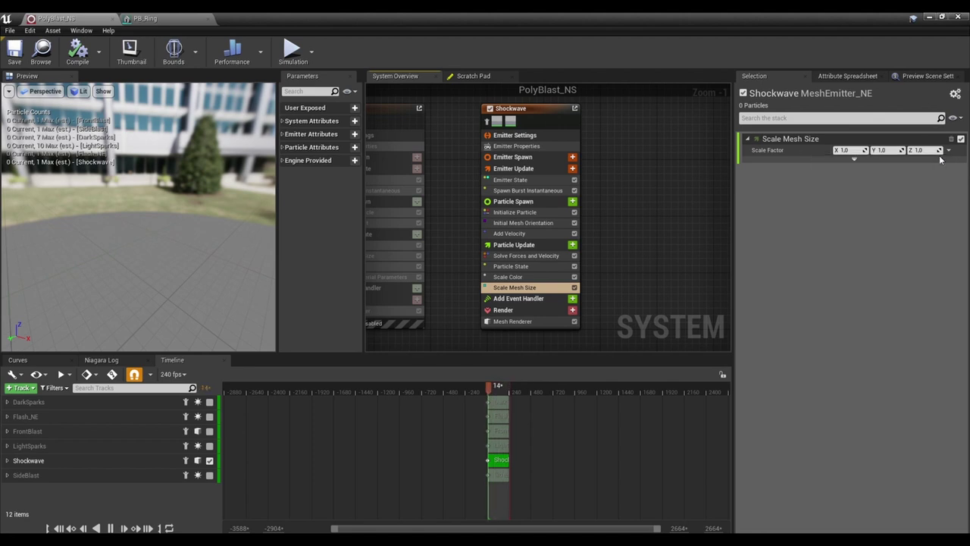
click(948, 173)
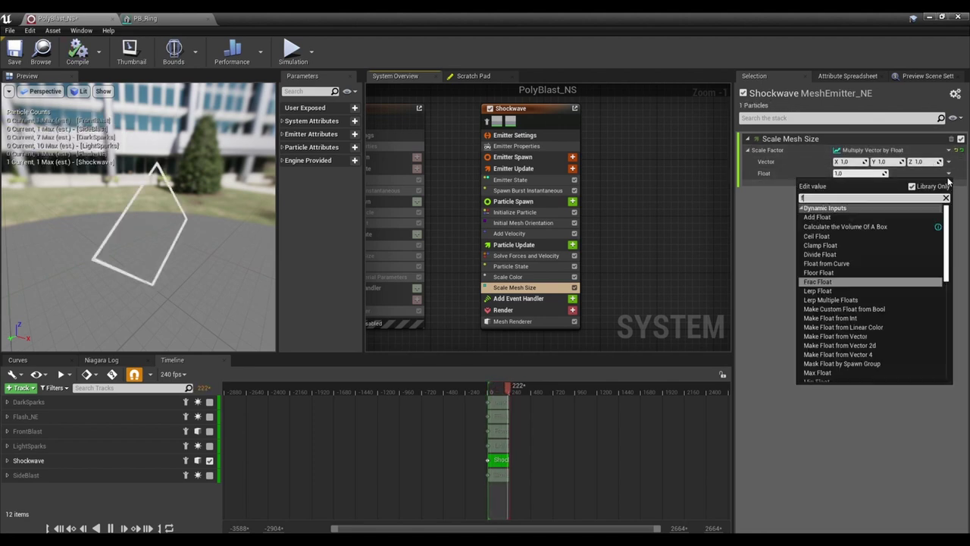
text(curve)
key(Return)
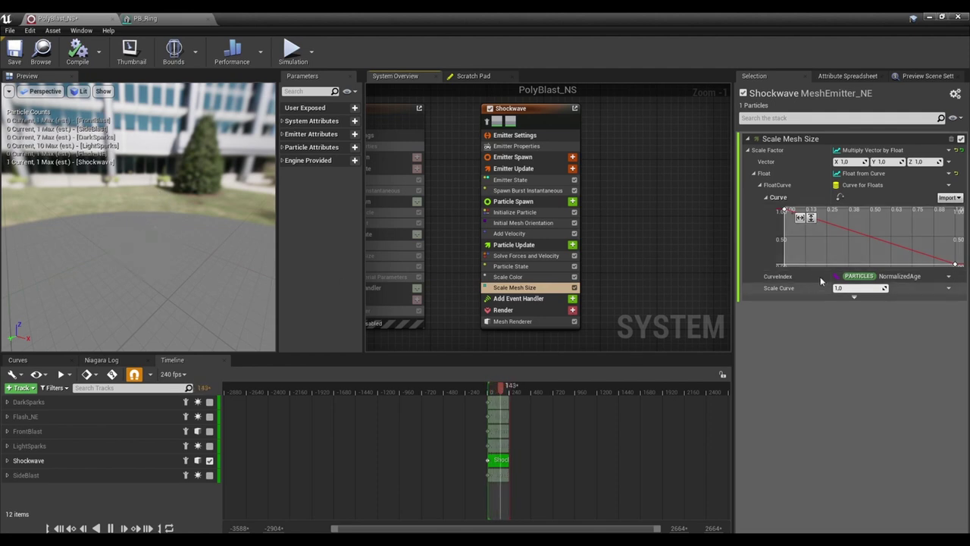
Add a middle key to the mesh scale curve at about time 0.26 and value 0.97.
scroll(862, 255, down, 2)
drag(899, 260, 947, 247)
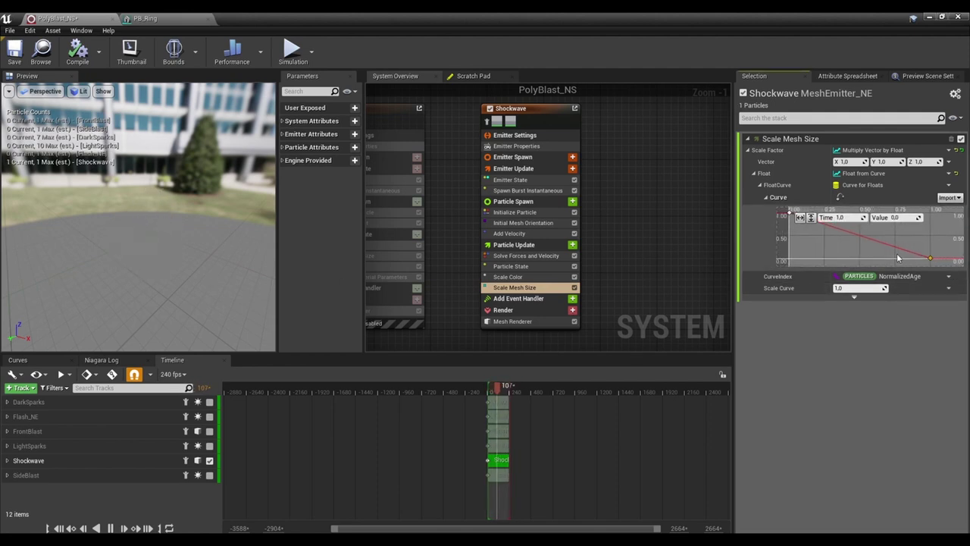
scroll(899, 260, down, 2)
right_drag(823, 245, 836, 253)
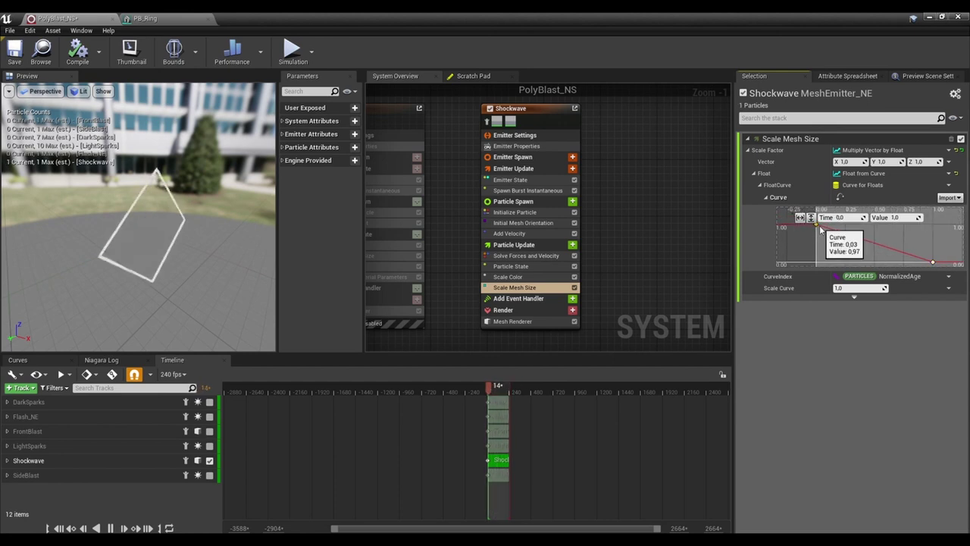
right_click(823, 228)
click(852, 240)
drag(832, 231, 847, 231)
Set the mesh scale curve's first key value to 0 and its last key value to 1.
click(825, 227)
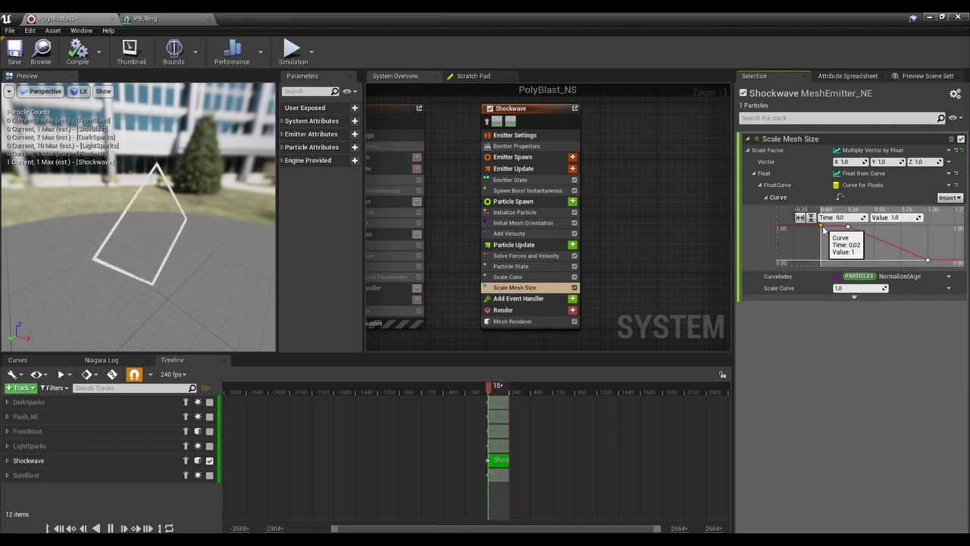
click(906, 218)
text(0)
key(Return)
click(927, 260)
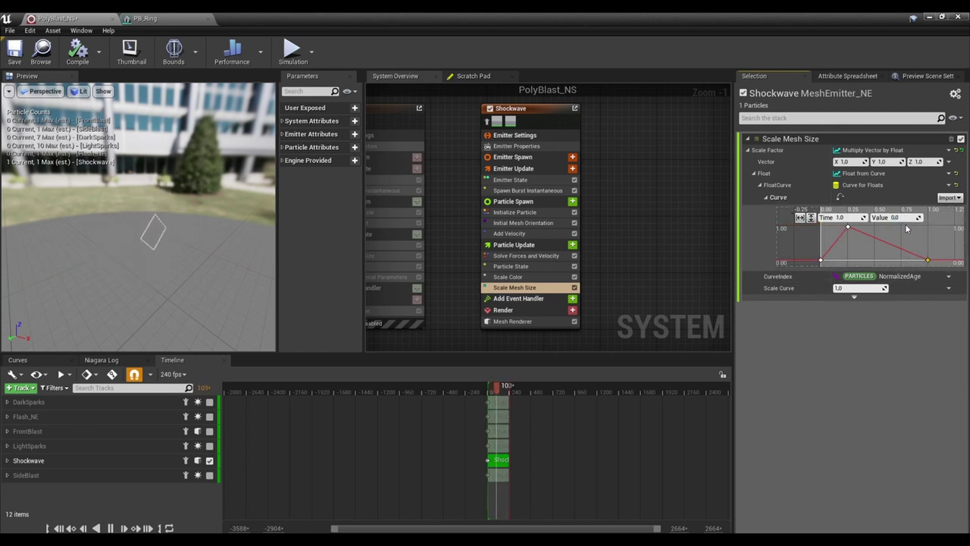
click(862, 245)
Lower the scale curve's middle key to about 0.75 and set all three keys to Auto interpolation.
click(848, 227)
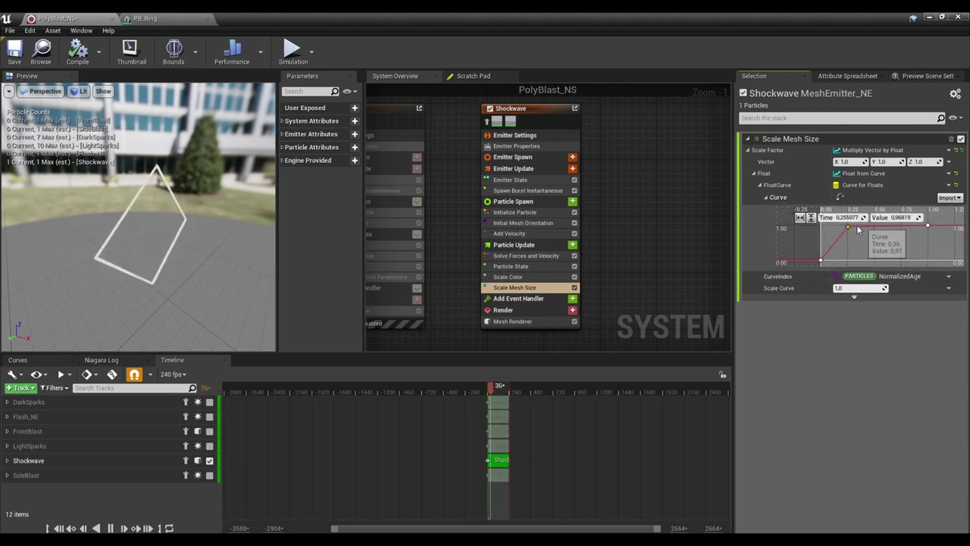
drag(848, 228, 933, 220)
click(838, 256)
scroll(837, 253, down, 1)
right_click(919, 229)
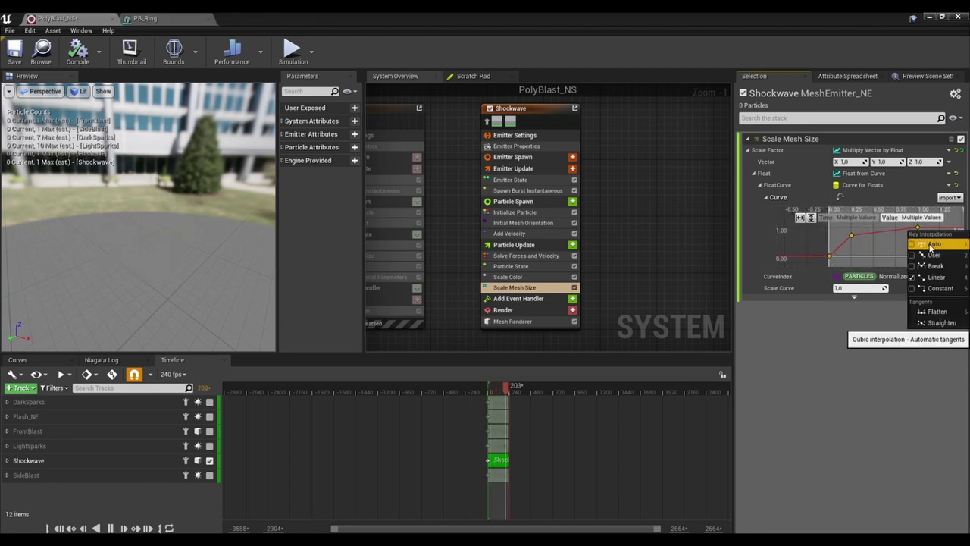
click(932, 244)
click(857, 255)
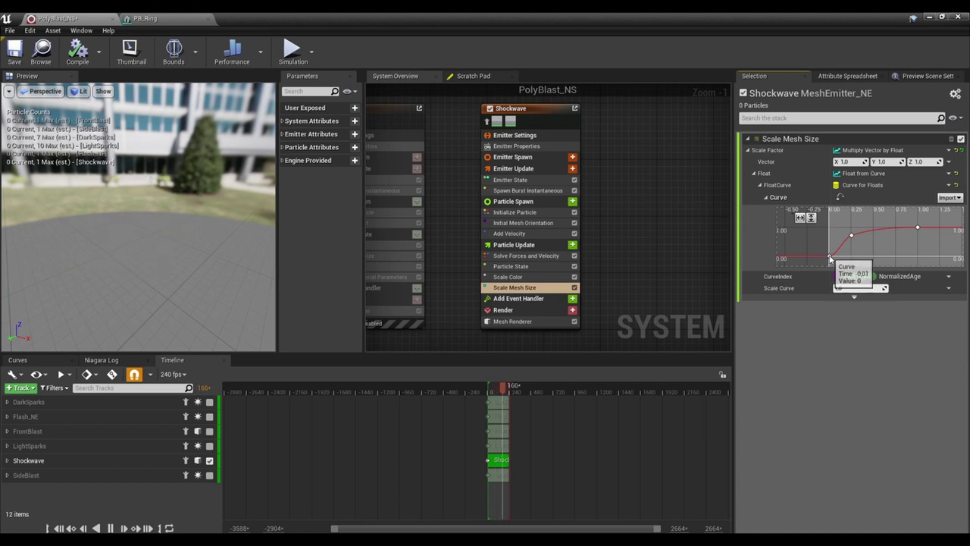
Steepen the first key's tangent on the scale curve and move the middle key to about time 0.17, value 0.76.
click(830, 258)
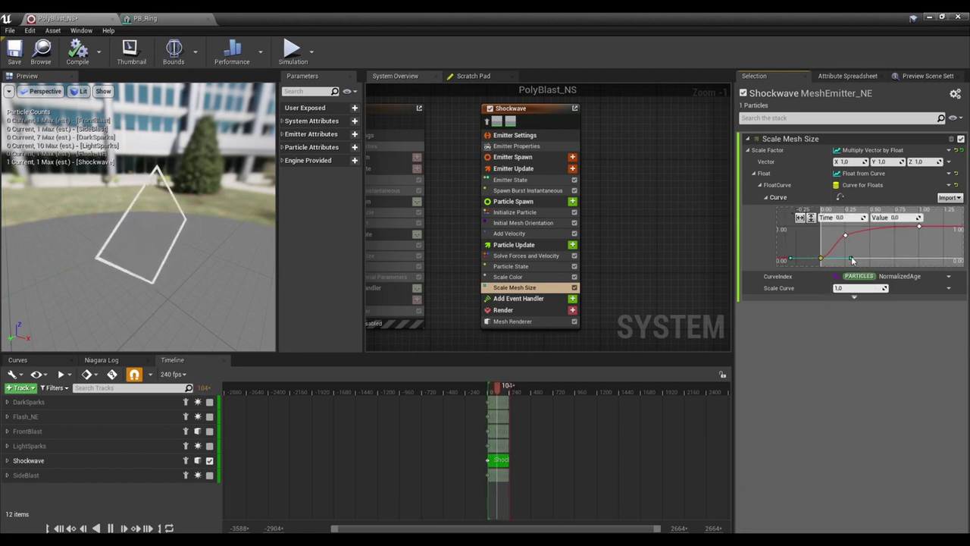
drag(852, 260, 843, 235)
click(861, 246)
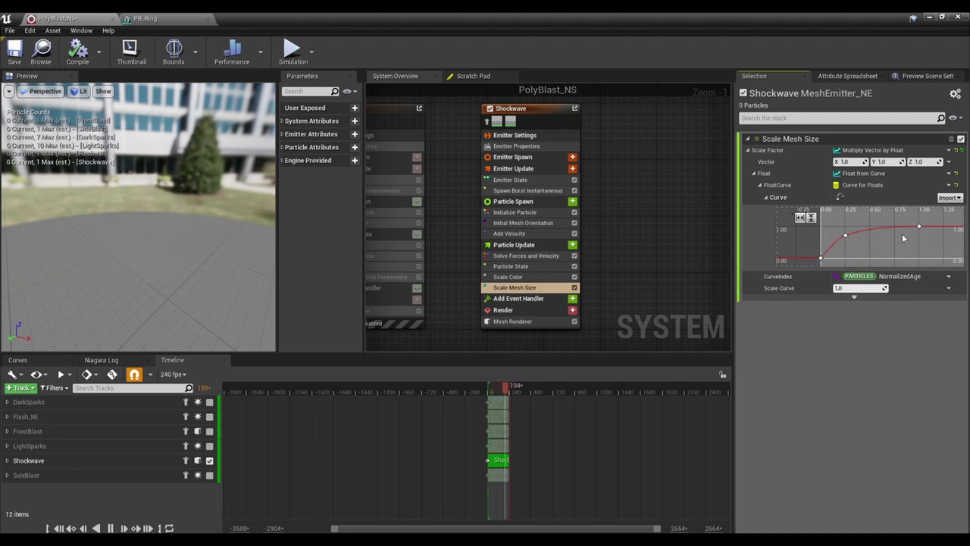
right_drag(870, 243, 864, 247)
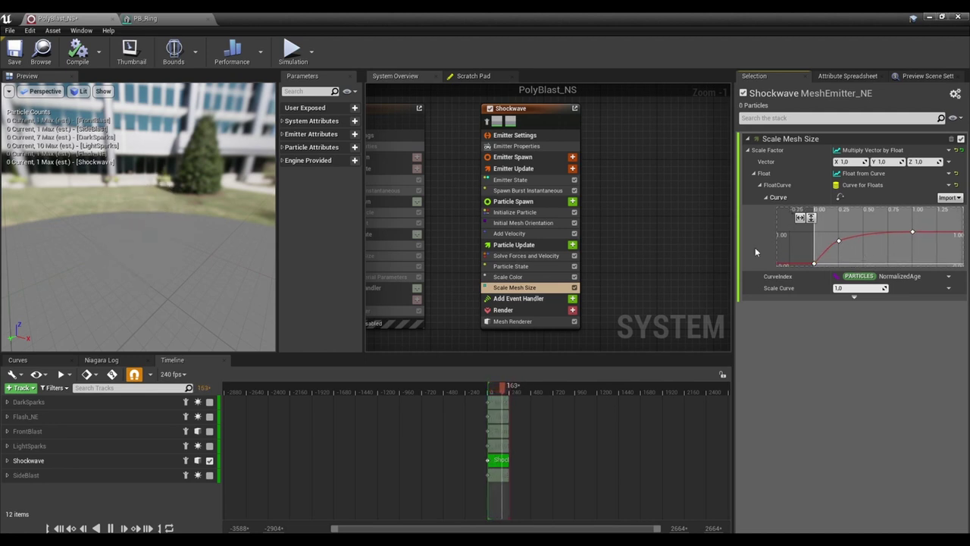
drag(839, 241, 831, 241)
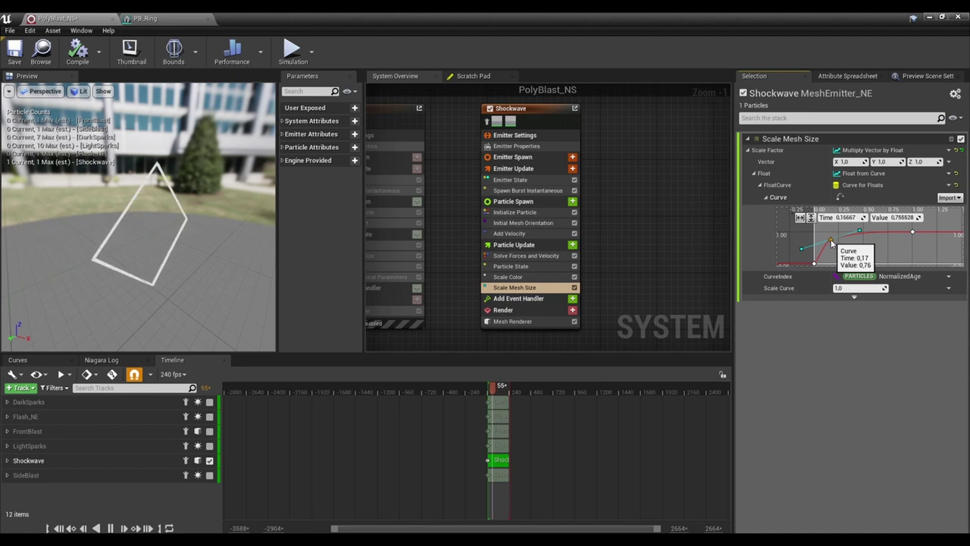
click(868, 240)
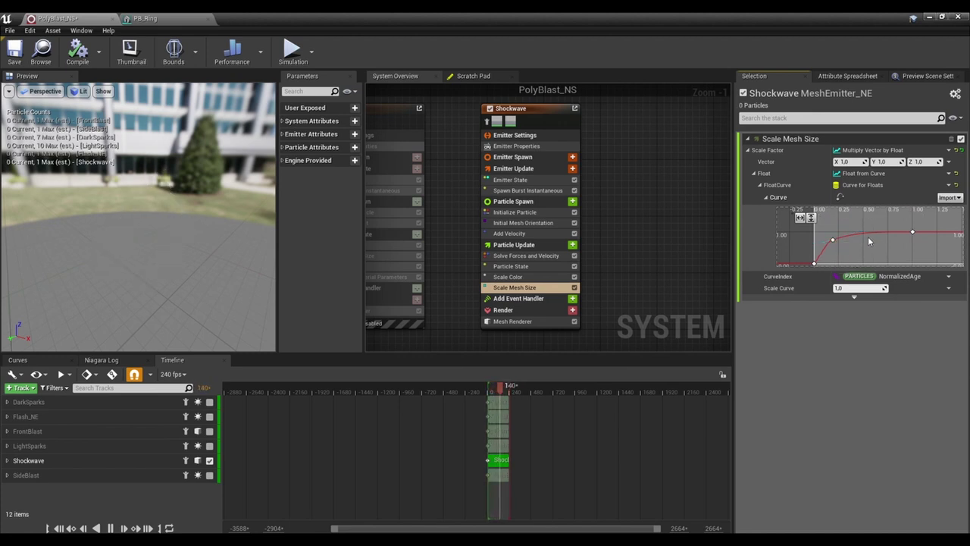
In Shockwave's Scale Color module, set Scale Alpha to Float from Curve.
click(517, 277)
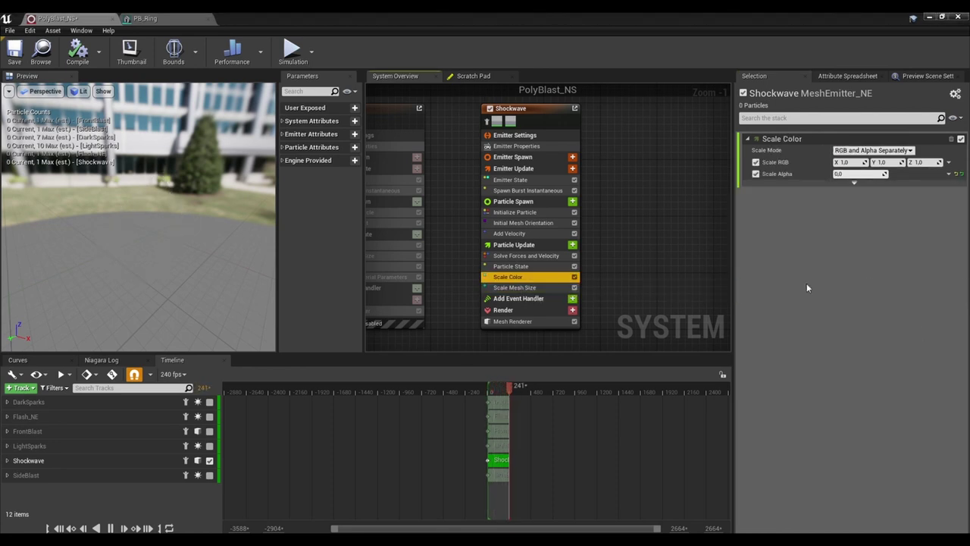
click(949, 175)
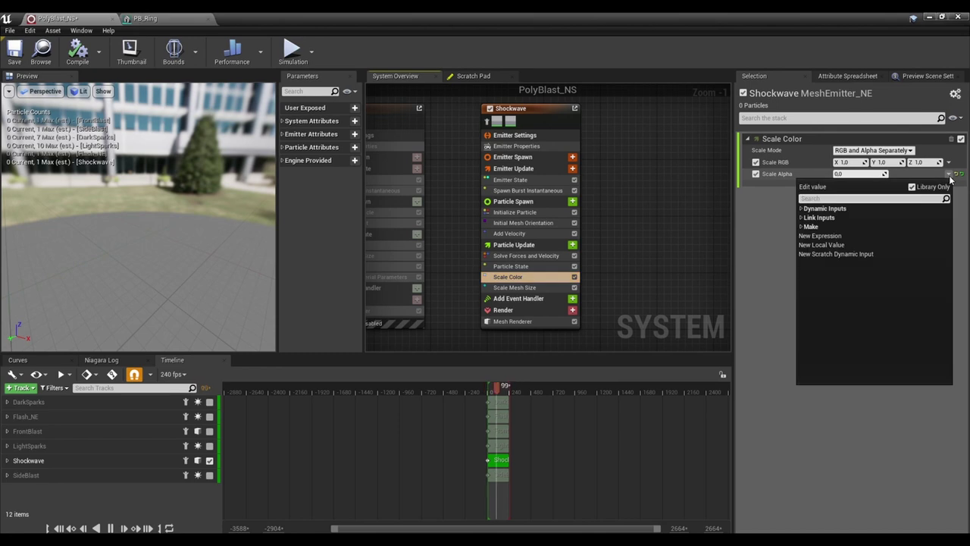
text(curv)
key(Return)
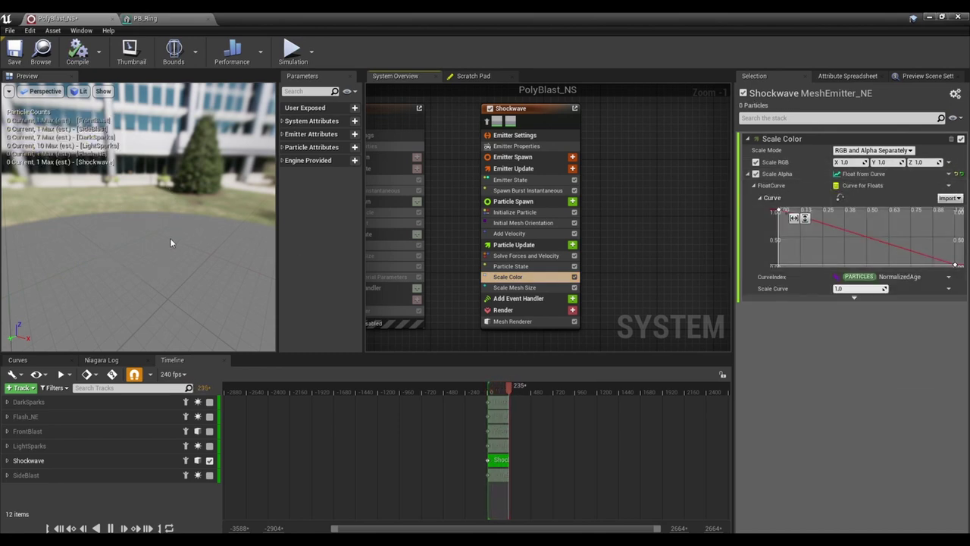
Set the Scale Alpha curve's first key value to 0 and its last key value to 1.
click(809, 240)
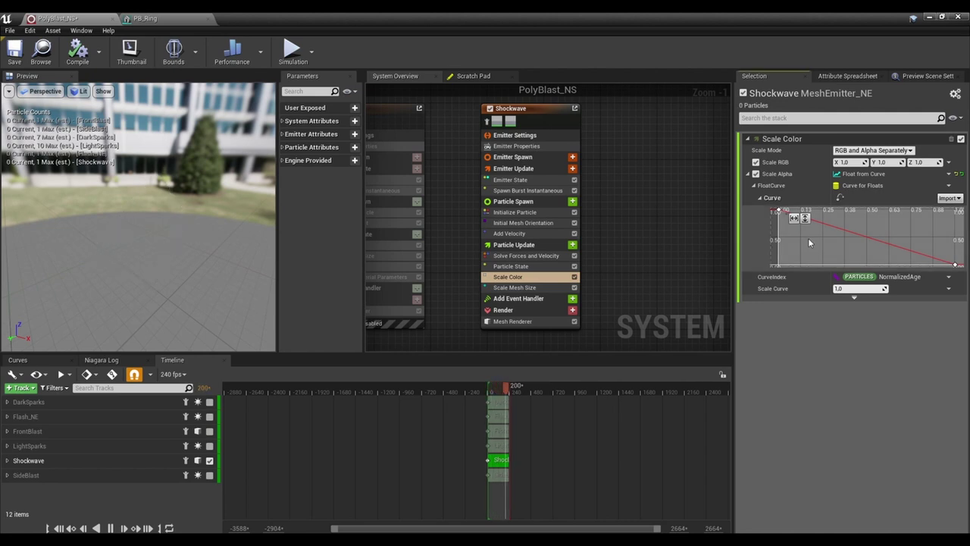
click(779, 211)
scroll(806, 229, down, 2)
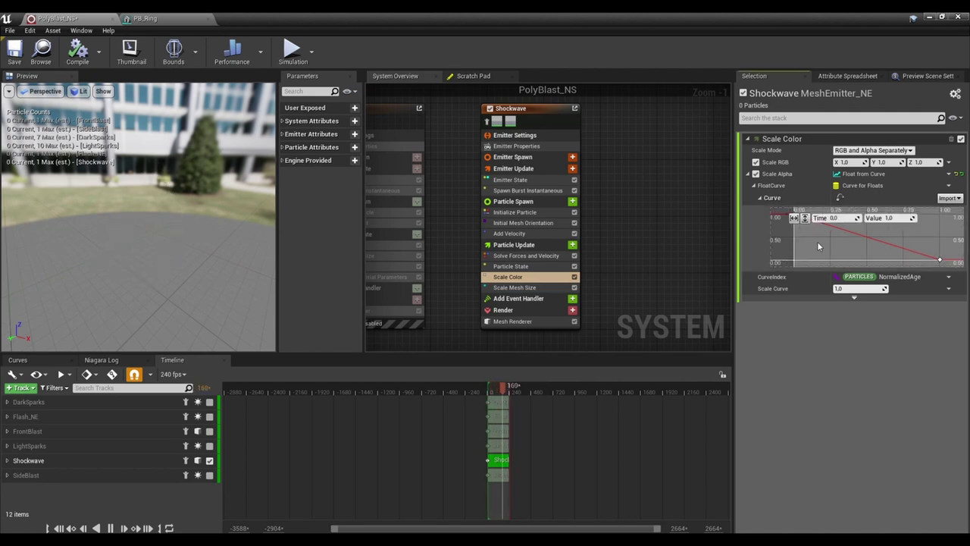
right_drag(818, 247, 846, 249)
scroll(844, 248, down, 5)
click(842, 245)
click(839, 225)
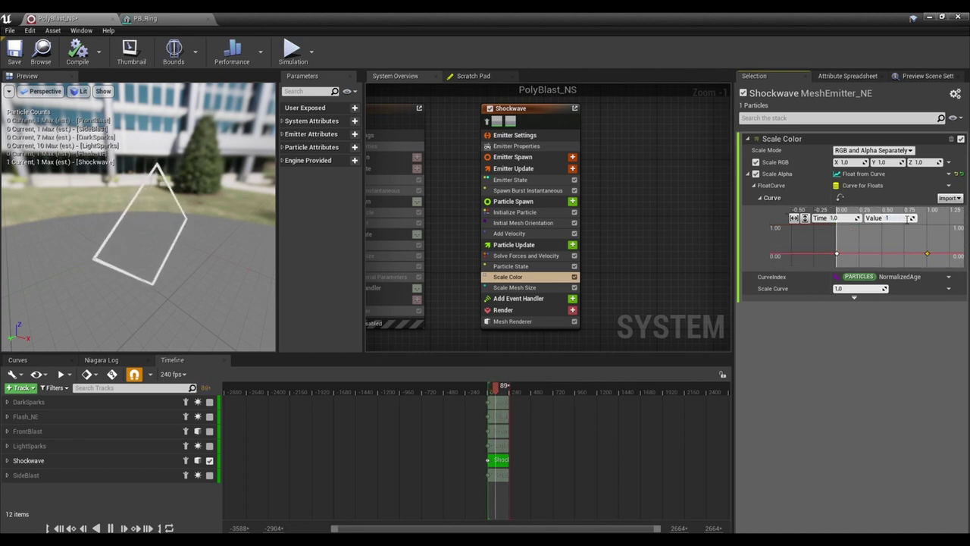
text(1)
key(Return)
click(897, 252)
Set both keys of the Scale Alpha curve to Auto interpolation.
scroll(896, 253, down, 1)
click(843, 251)
shift+click(917, 228)
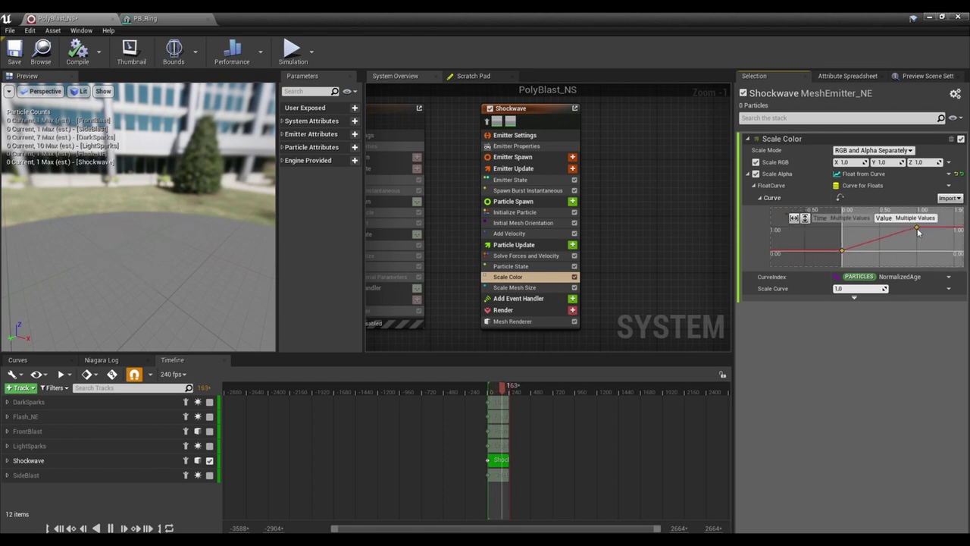
right_click(917, 229)
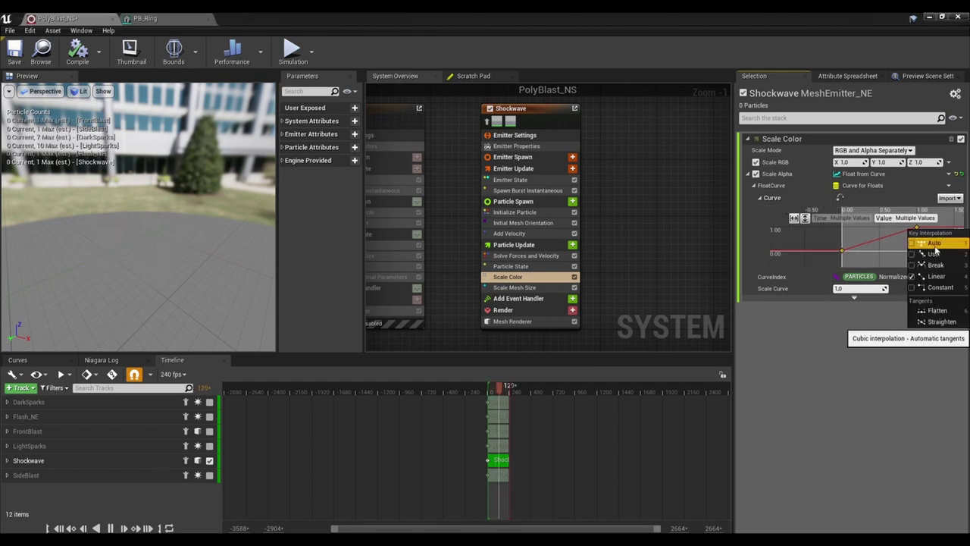
click(934, 244)
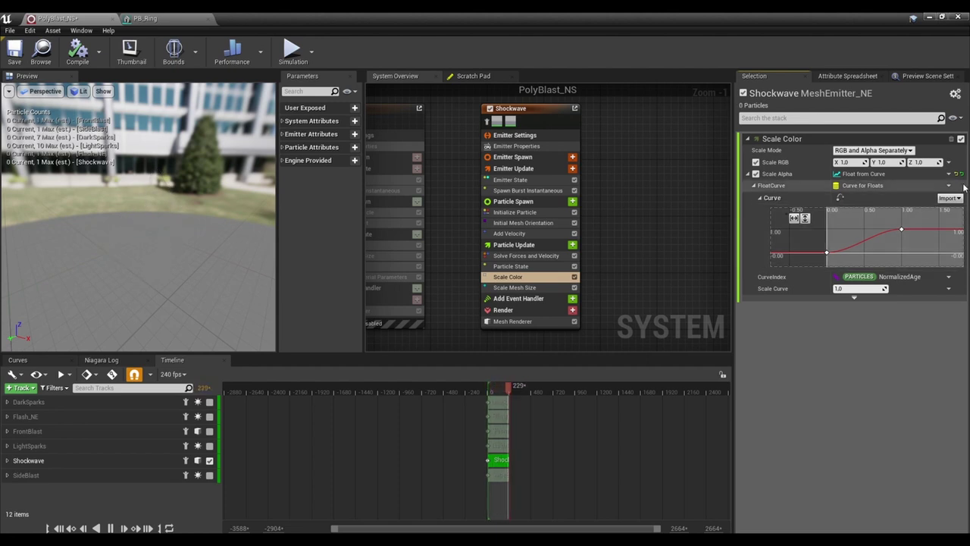
click(950, 163)
text(cur)
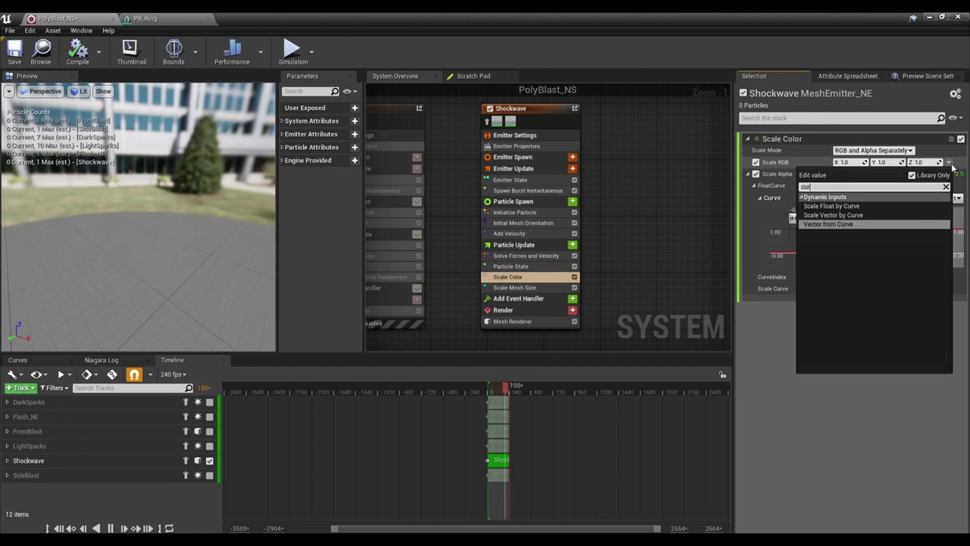
key(BackSpace)
key(BackSpace)
key(BackSpace)
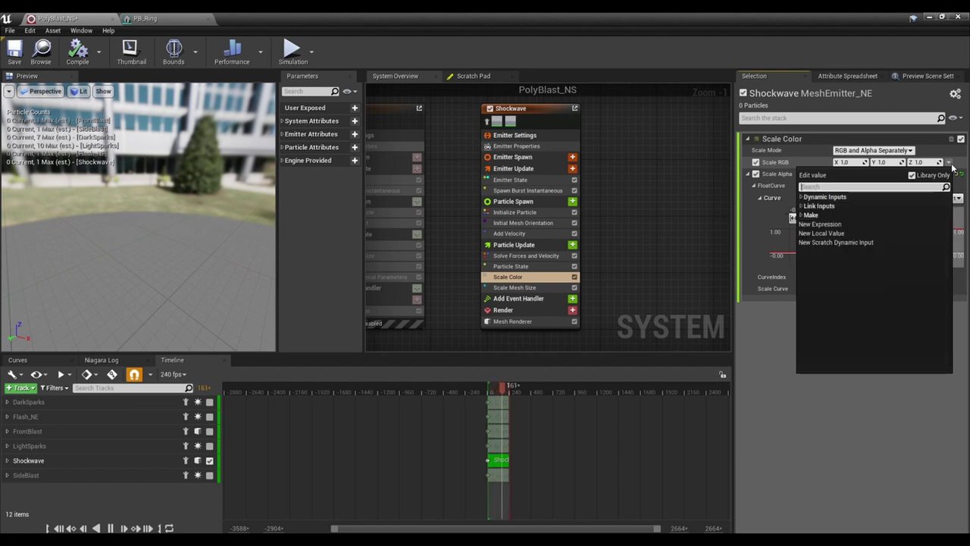
text(co)
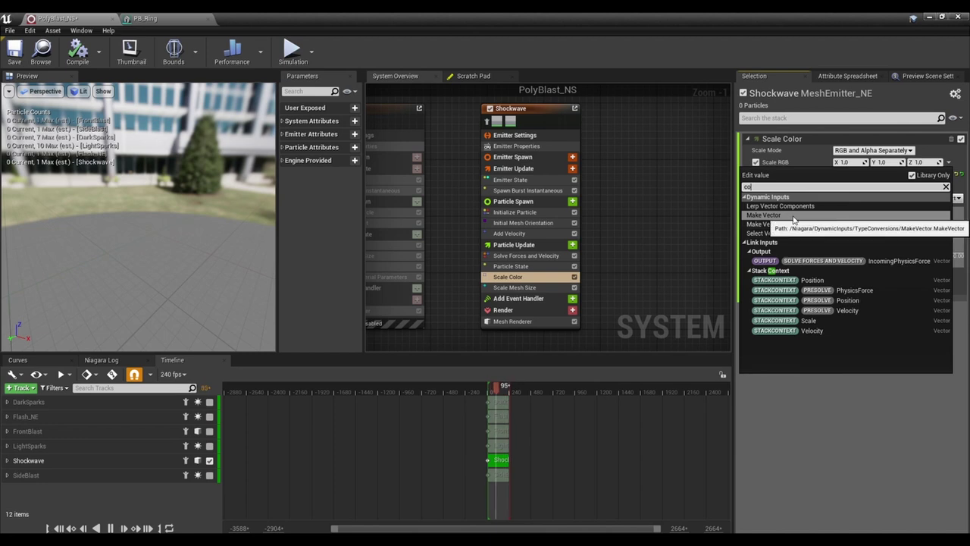
key(BackSpace)
key(BackSpace)
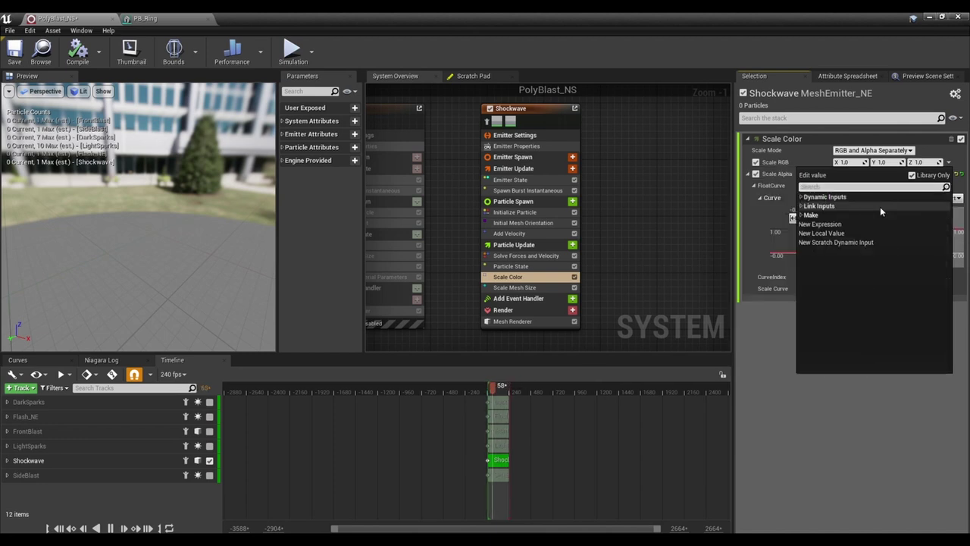
click(949, 162)
Set Scale RGB to Make Vector from Linear Color RGB and drive its Color with Scale Linear Color by Curve.
click(949, 162)
text(color)
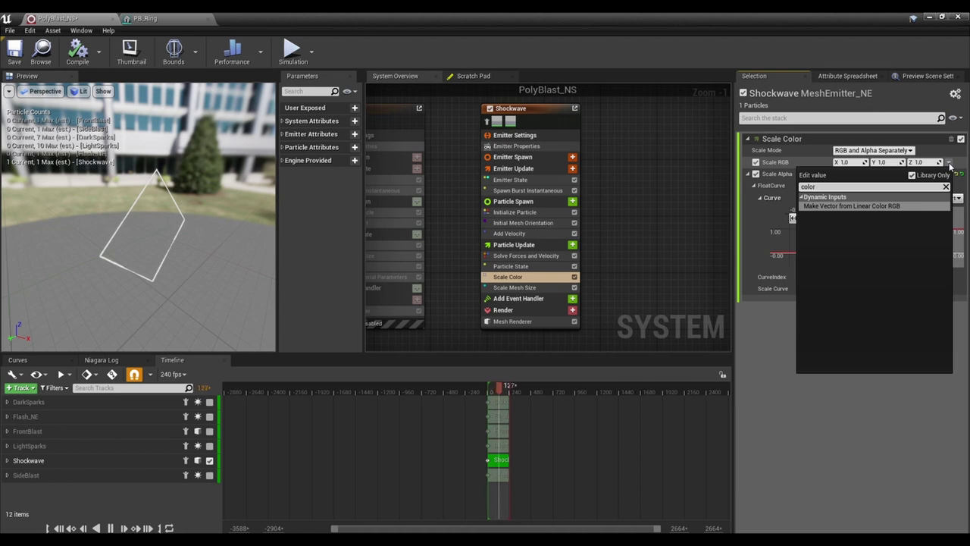
key(Return)
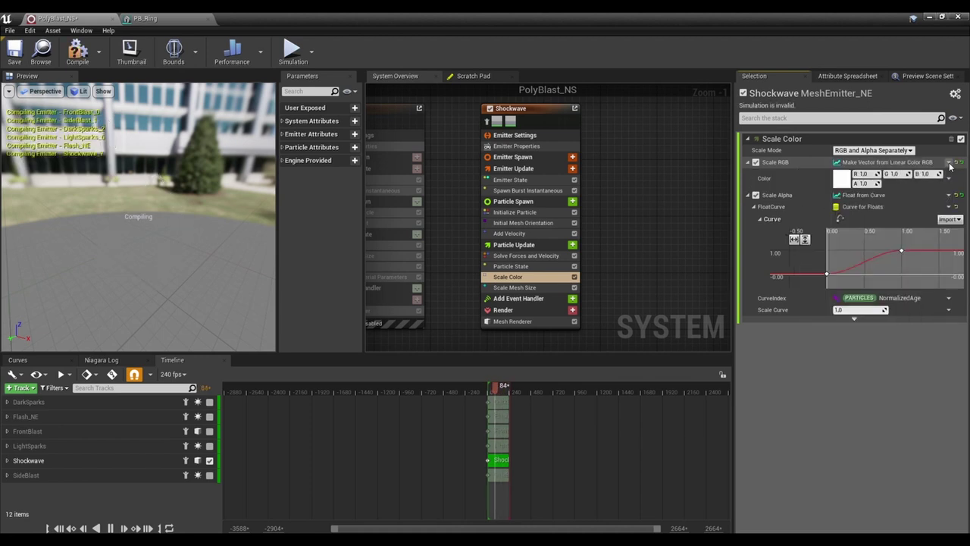
click(948, 179)
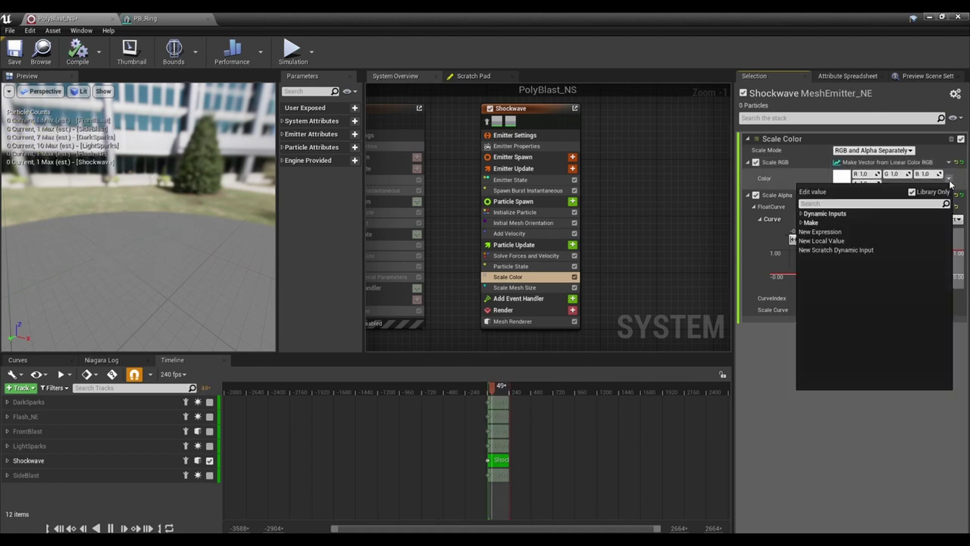
text(curv)
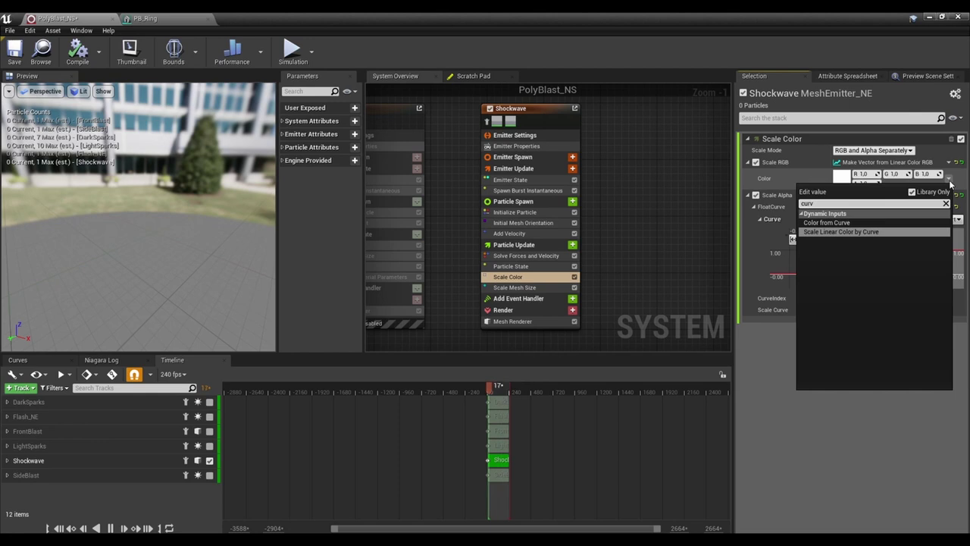
key(Return)
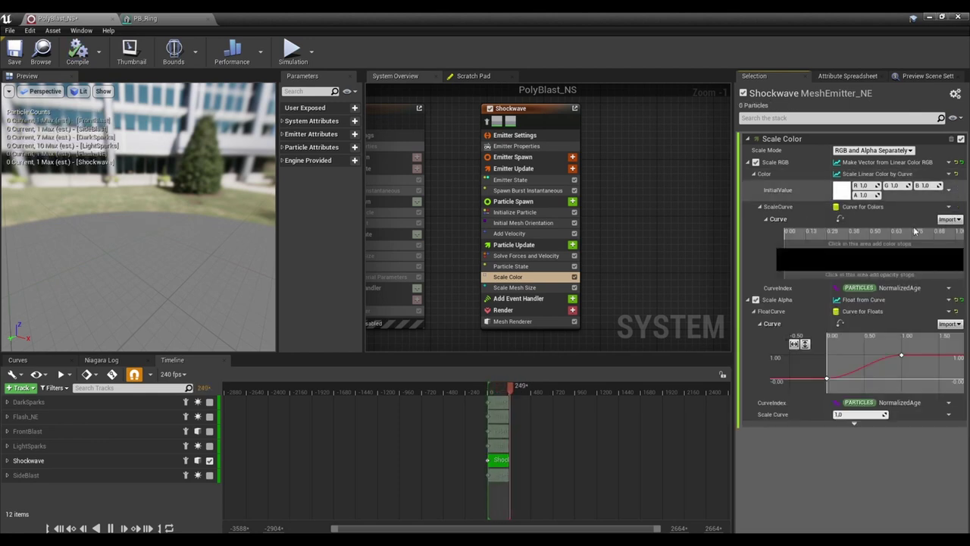
Add three color stops to the Scale RGB gradient at about 0.00, 0.13 and 0.25.
click(786, 245)
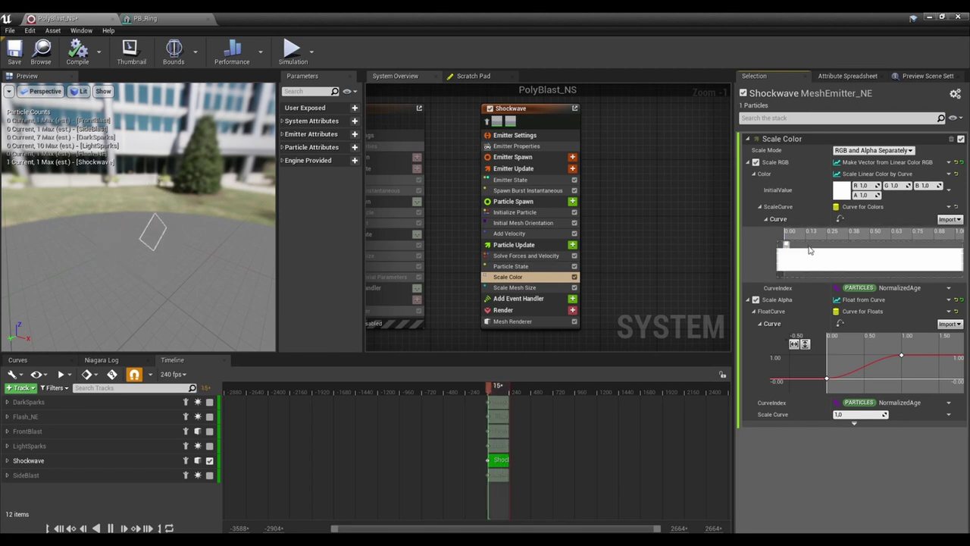
click(808, 247)
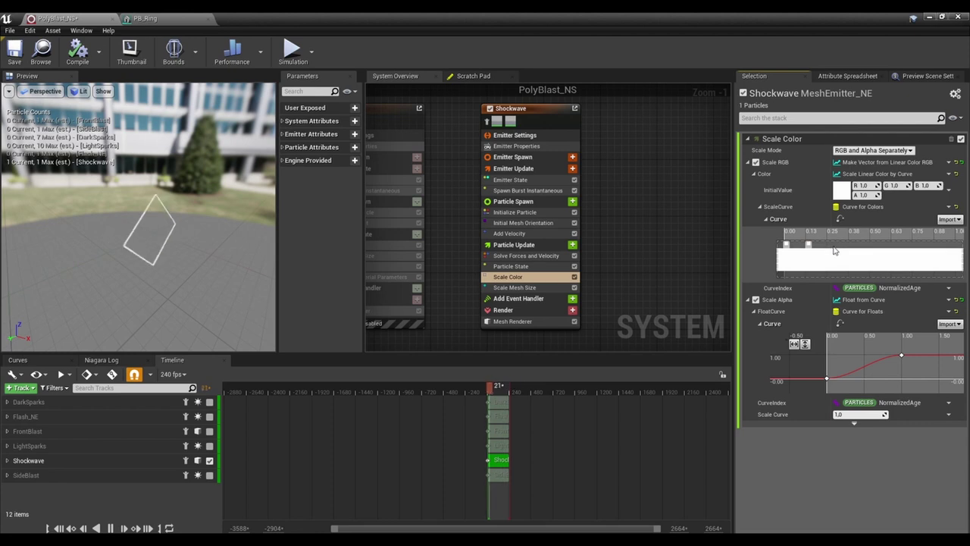
click(832, 249)
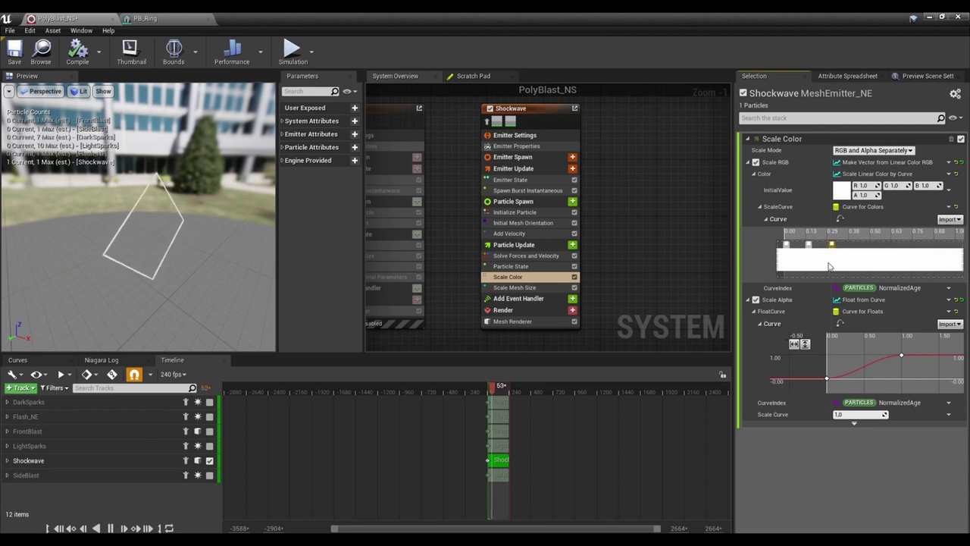
Color the gradient's first stop yellow, about hex sRGB FFF766.
double_click(786, 246)
click(652, 364)
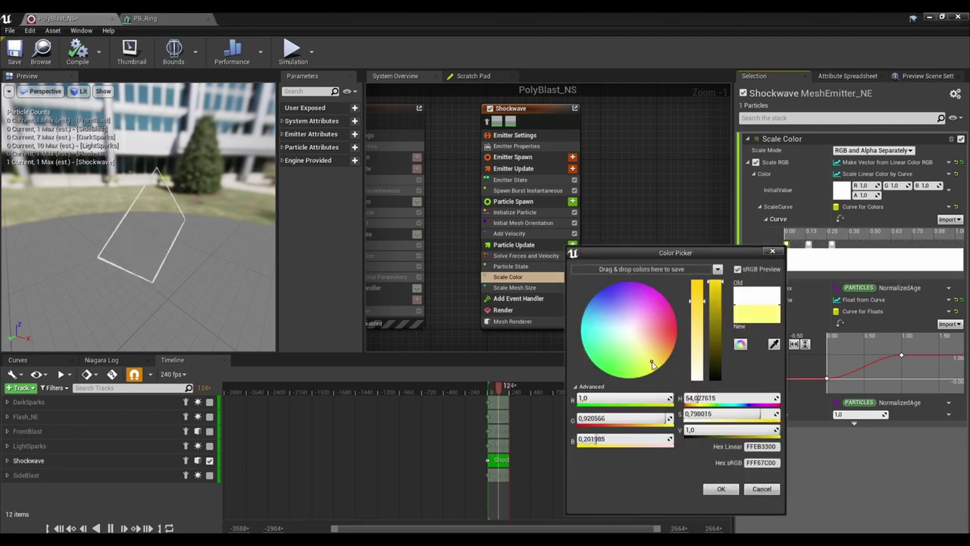
drag(652, 364, 656, 362)
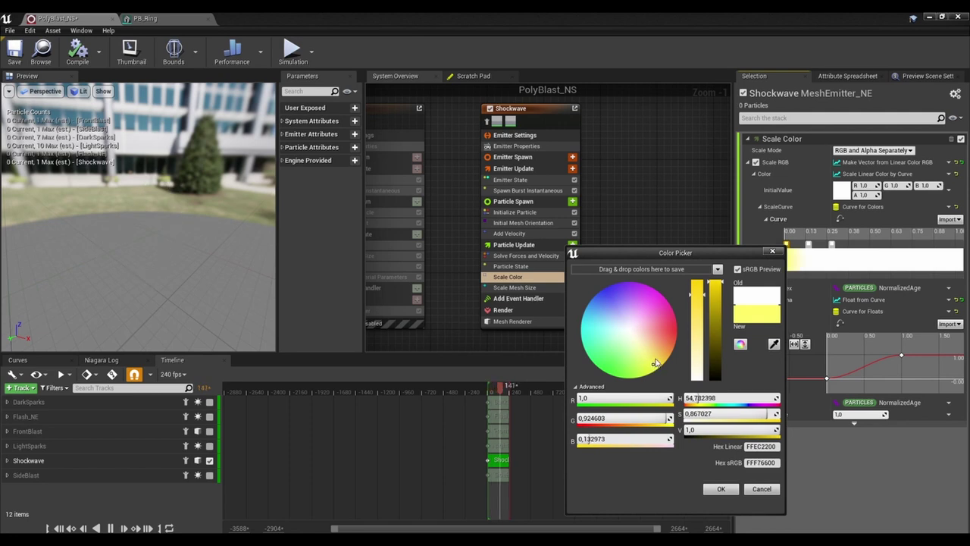
click(721, 489)
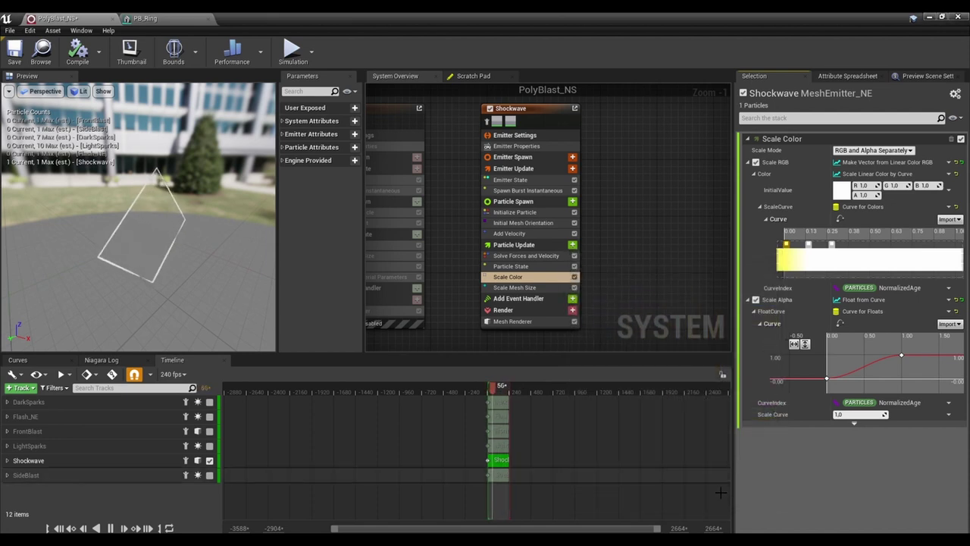
Color the gradient's last stop, at about 0.25, a dark purple of about hex sRGB 6E00B7.
double_click(832, 246)
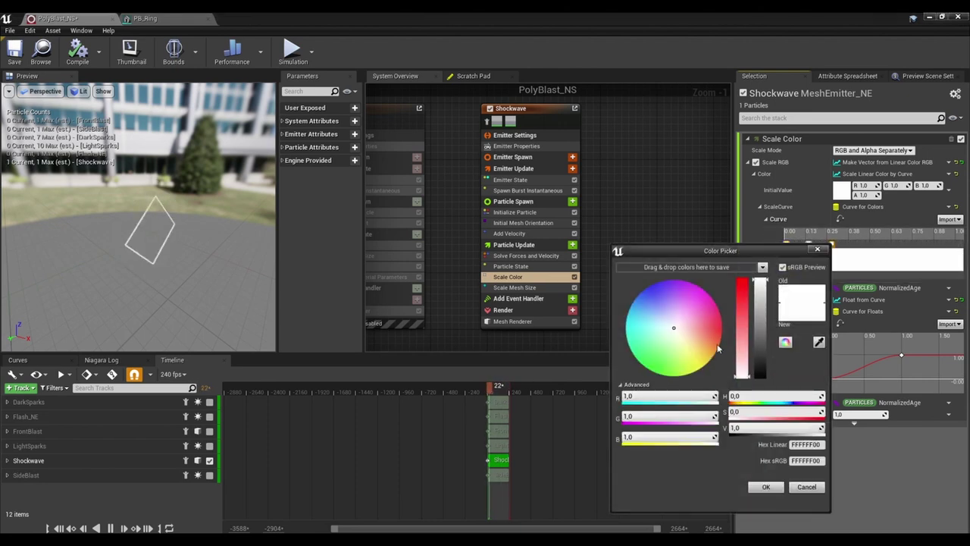
drag(675, 326, 675, 285)
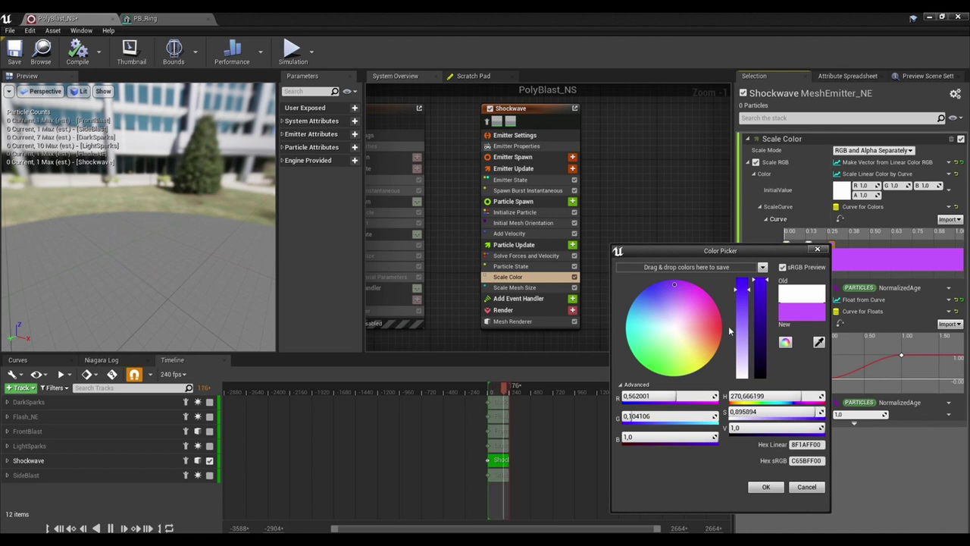
drag(759, 284, 760, 332)
drag(743, 290, 743, 277)
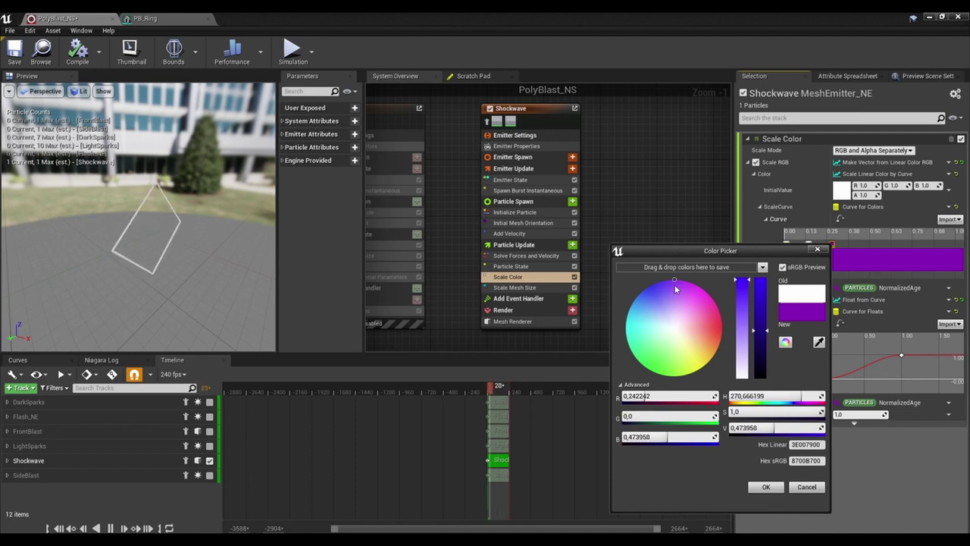
drag(674, 284, 672, 282)
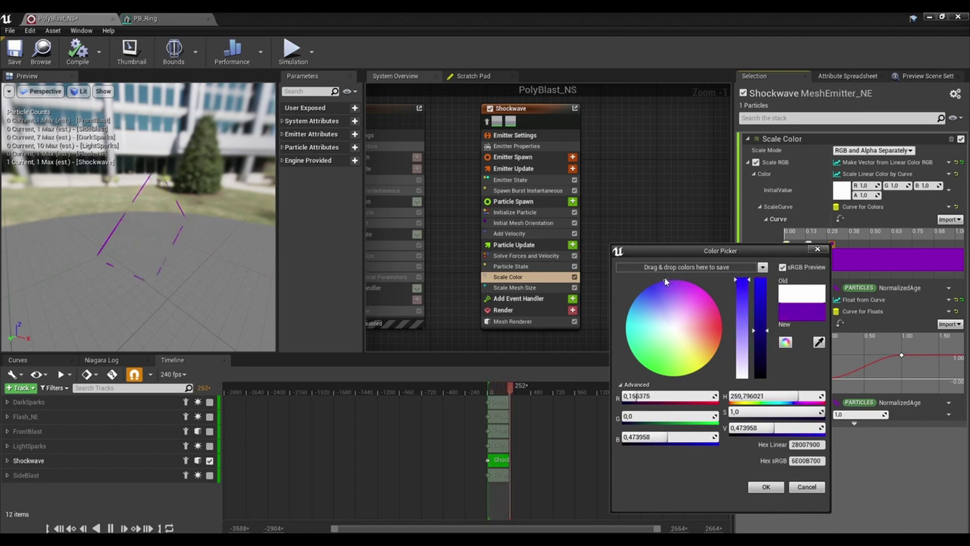
click(765, 486)
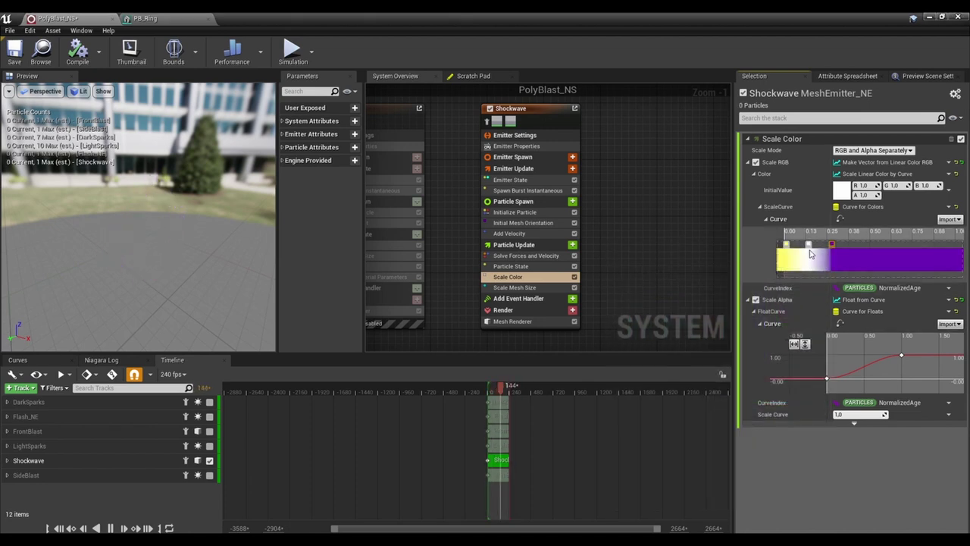
Color the gradient's middle stop, at about 0.13, magenta, about hex sRGB E700FF.
double_click(809, 245)
drag(666, 313, 665, 285)
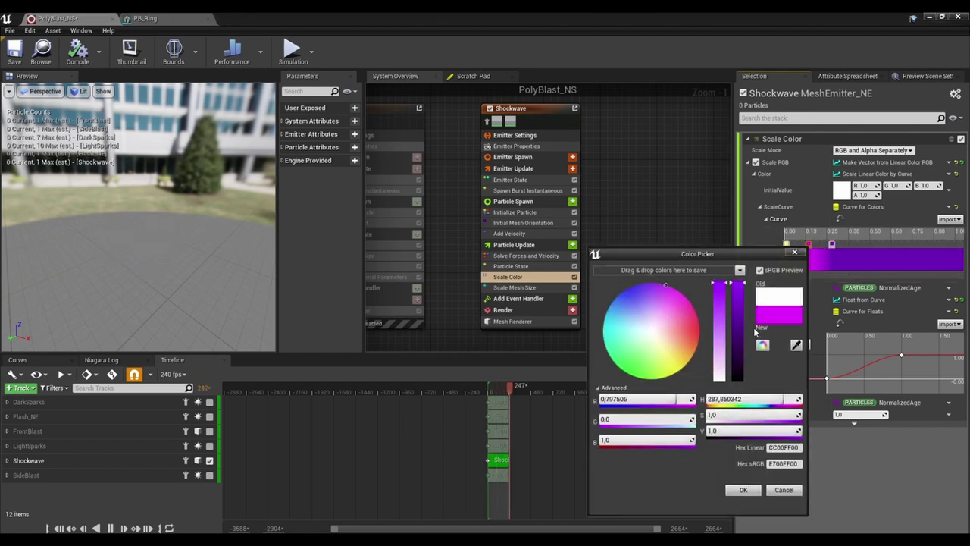
click(750, 490)
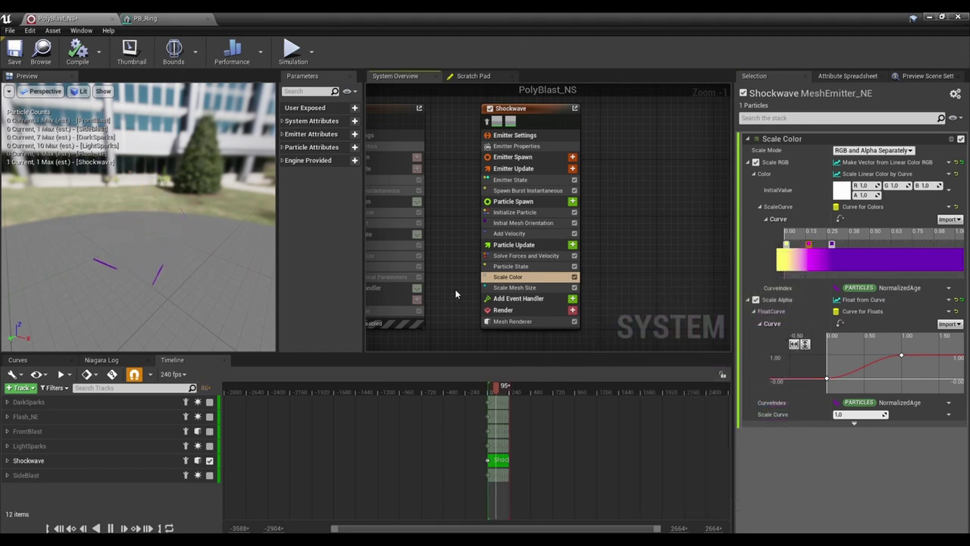
Add a System Location module to Shockwave's Particle Spawn group and set its X offset to 70.
click(535, 203)
click(573, 203)
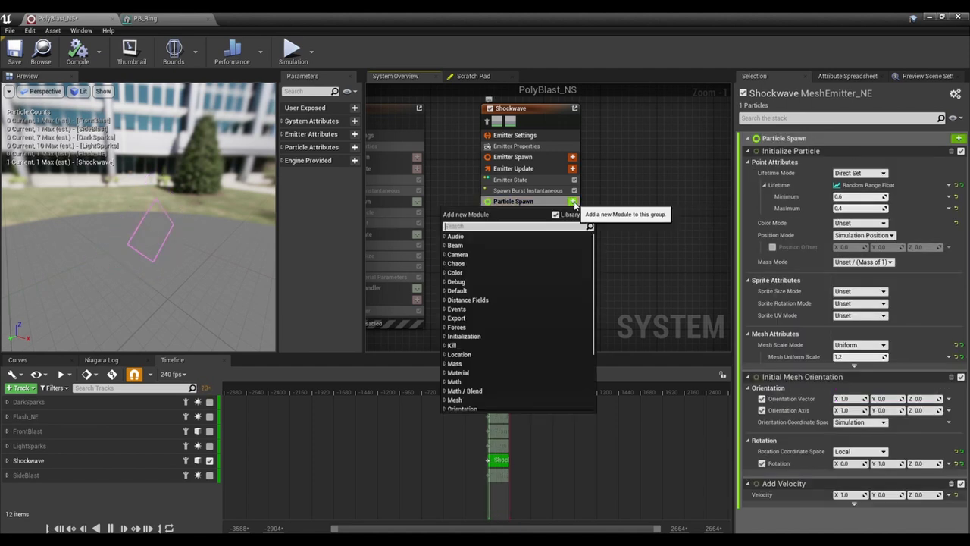
text(sy)
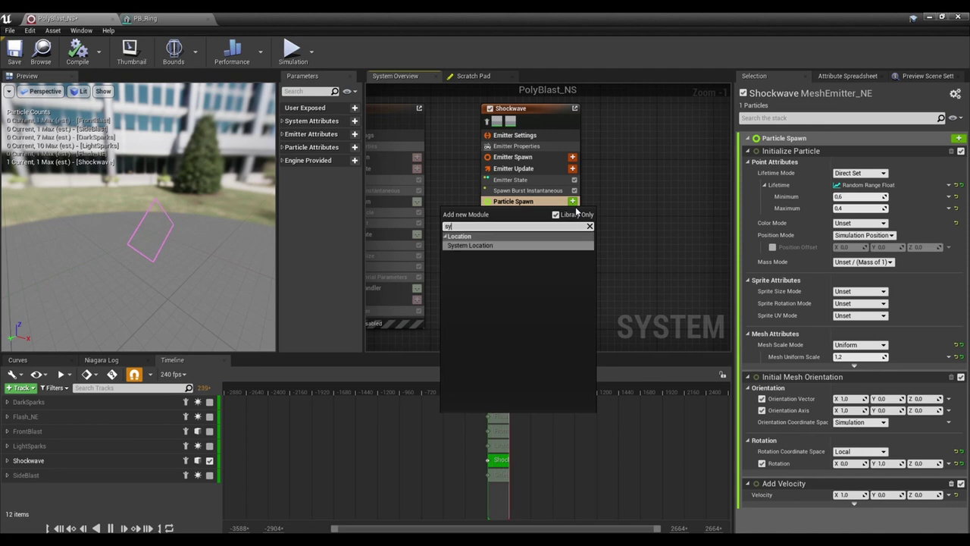
key(Return)
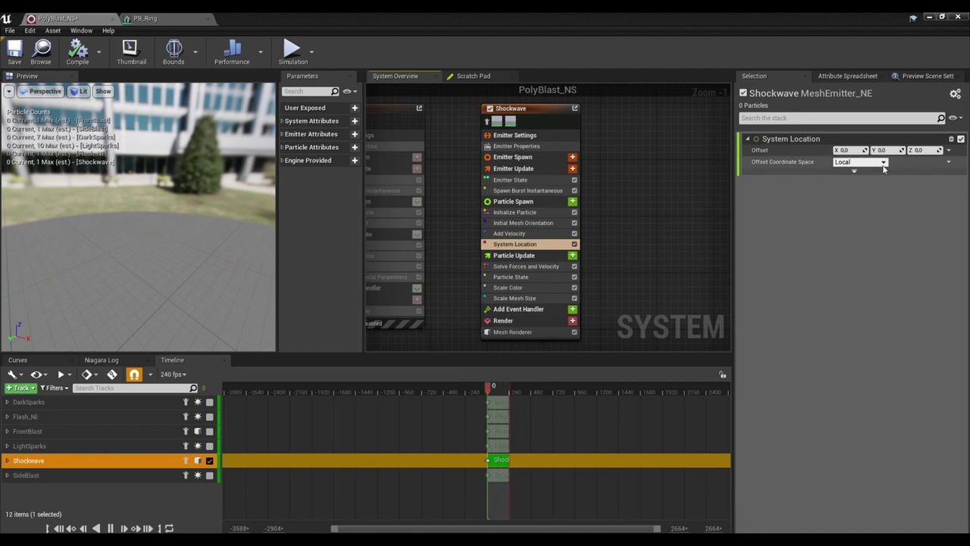
click(859, 150)
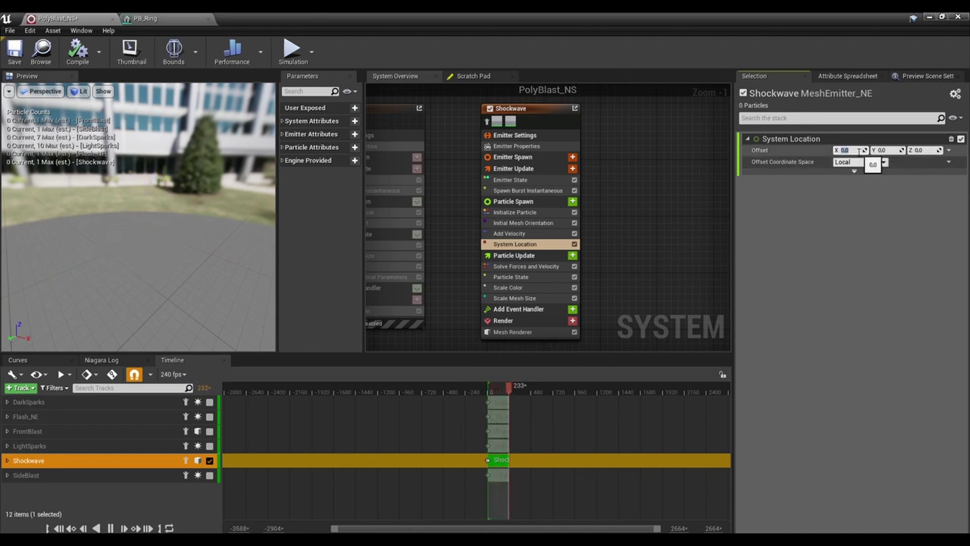
text(70)
key(Return)
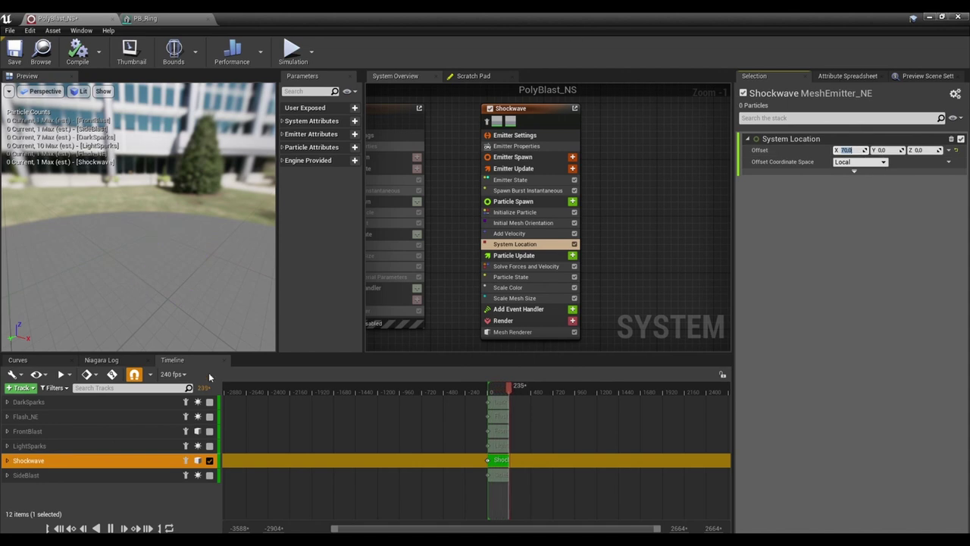
Enable the LightSparks, FrontBlast, Flash_NE, DarkSparks and SideBlast emitters and view the combined effect in the preview.
click(210, 446)
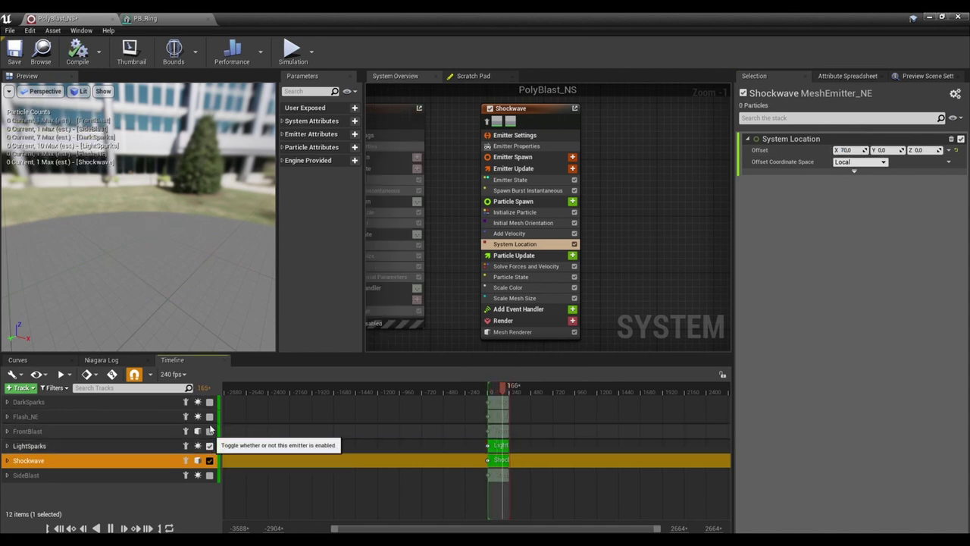
click(210, 431)
click(210, 416)
click(210, 402)
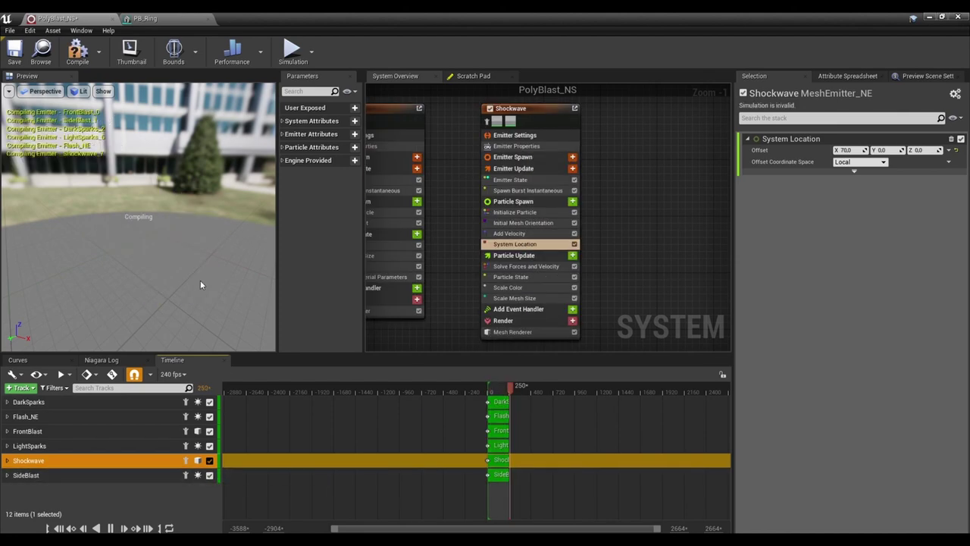
drag(200, 278, 205, 244)
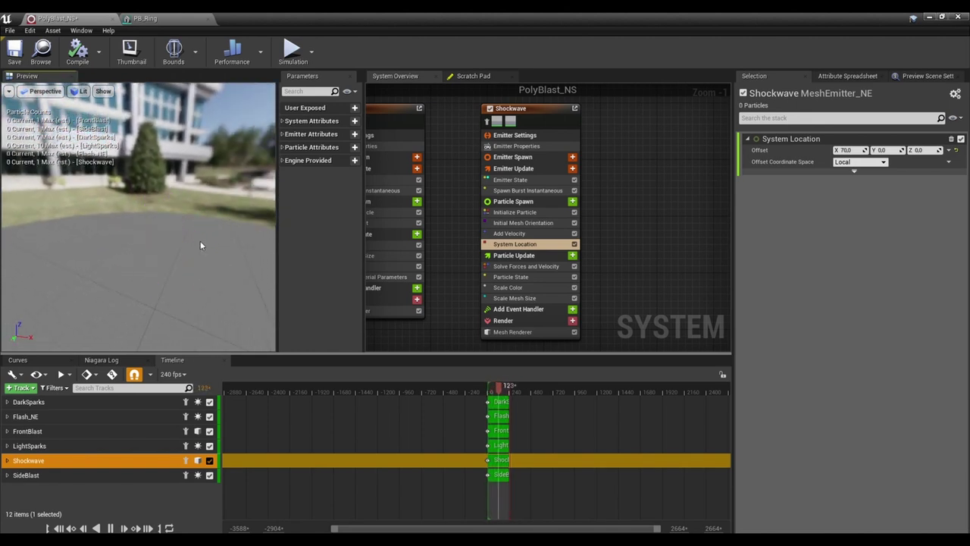
right_drag(666, 228, 660, 242)
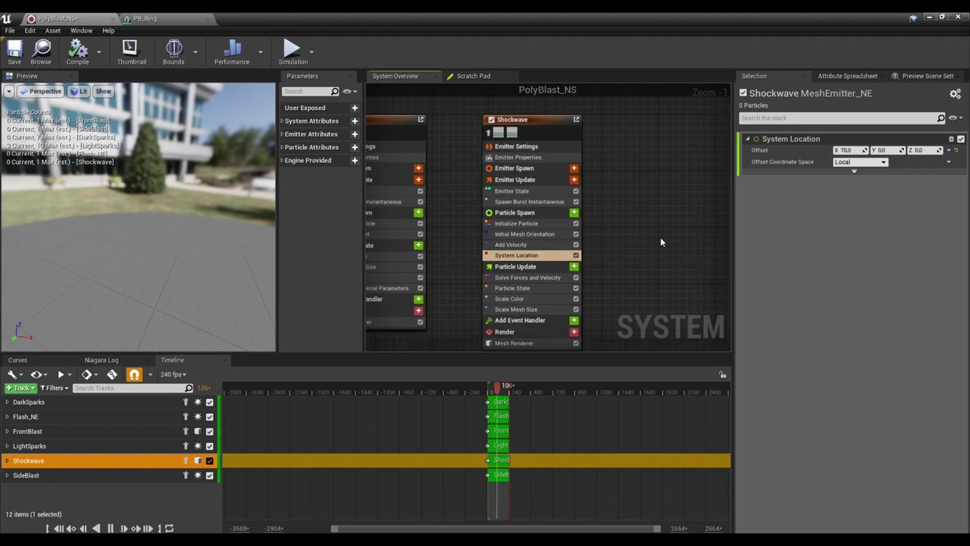
click(534, 201)
right_click(544, 203)
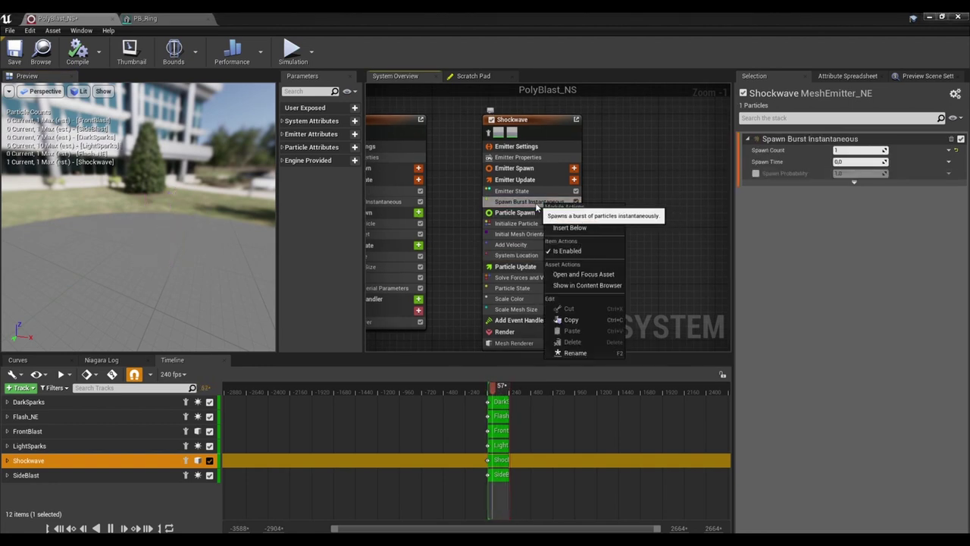
click(536, 206)
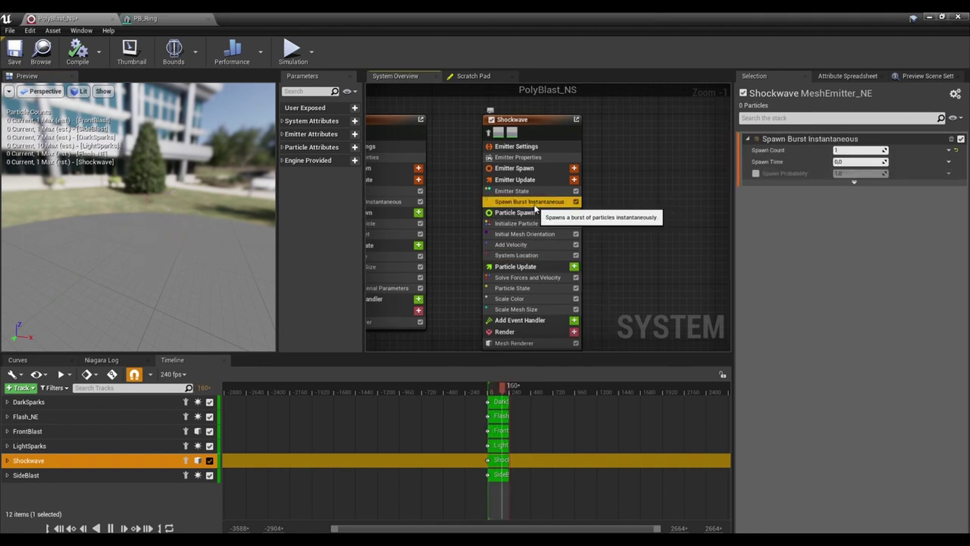
Add a second Spawn Burst Instantaneous module to Shockwave's Emitter Update group.
click(574, 179)
text(sp)
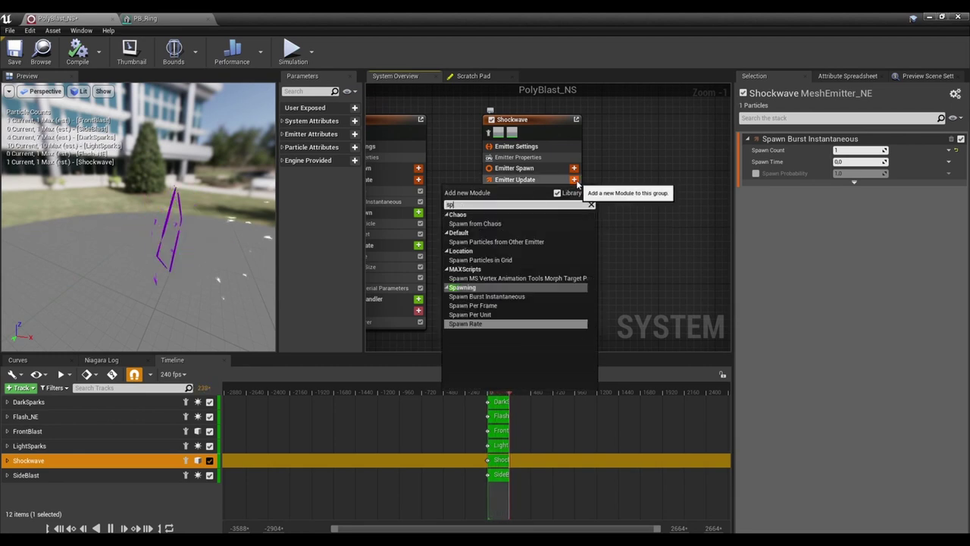
text(aw)
key(Up)
key(Up)
key(Up)
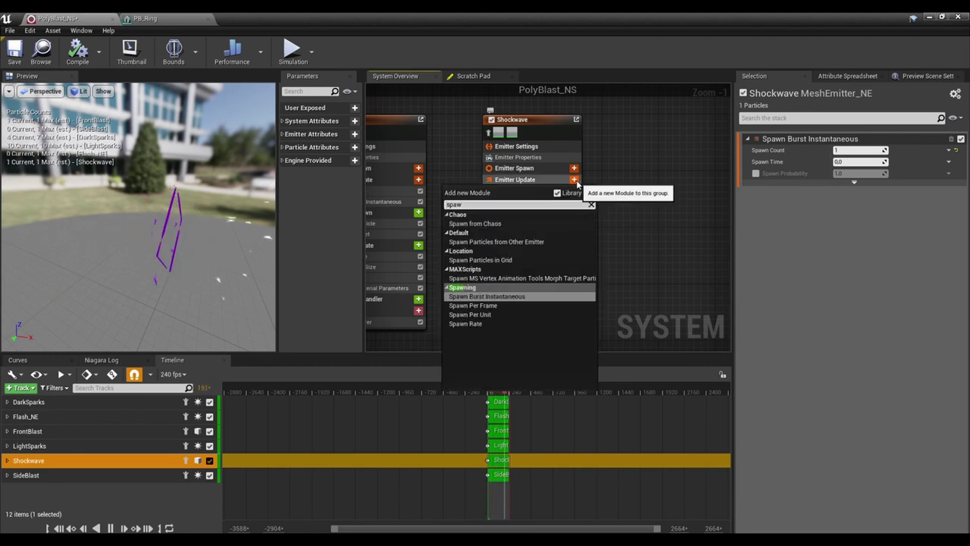
key(Return)
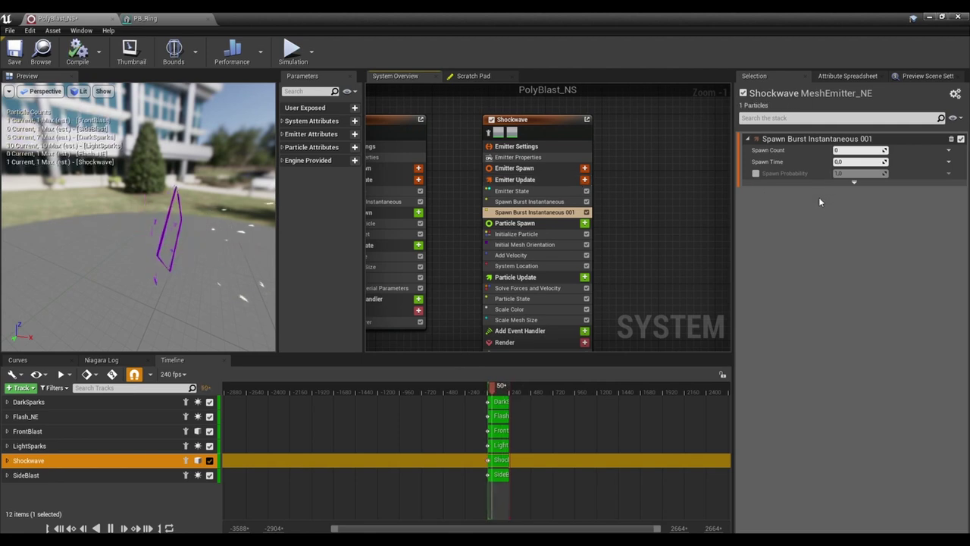
Set the second spawn burst's Spawn Count to 1 and its advanced Spawn Group to 1.
click(852, 150)
text(1)
key(Return)
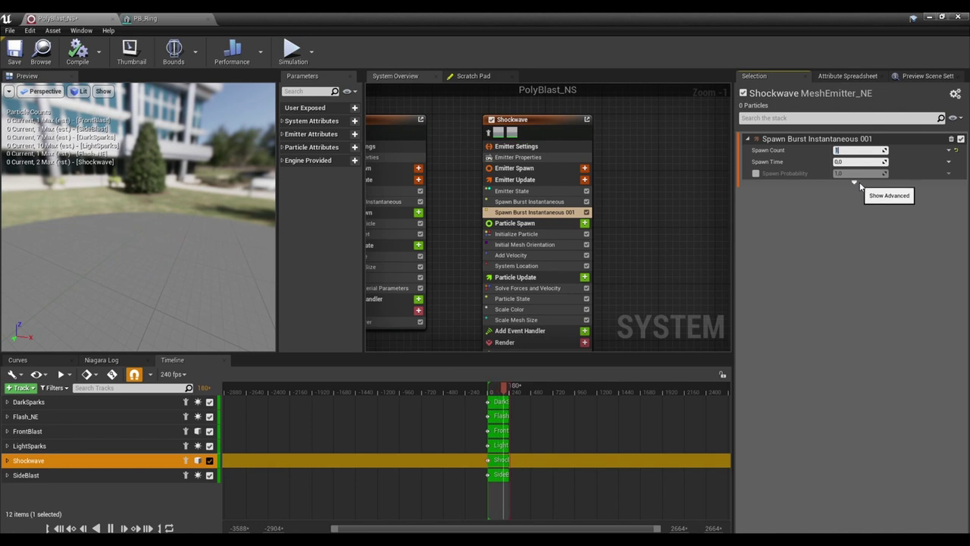
click(854, 183)
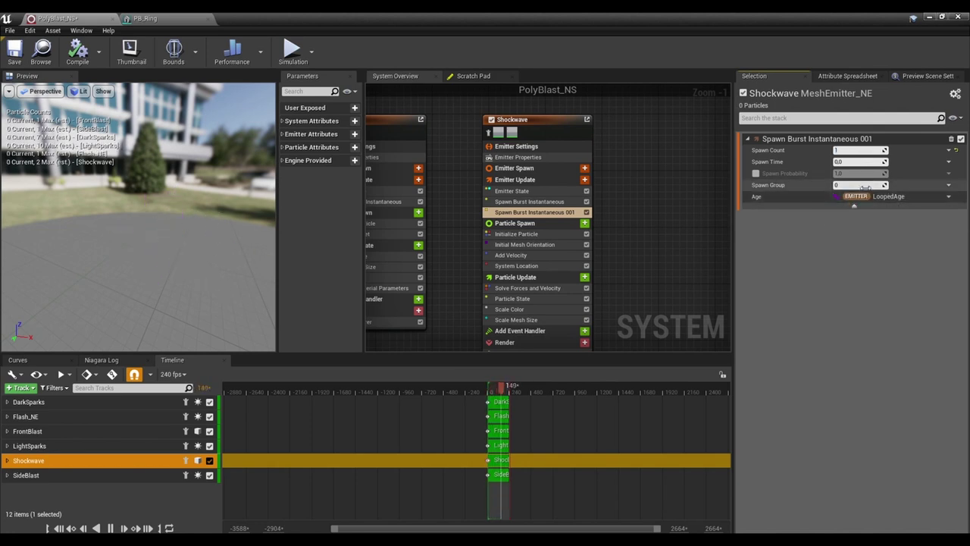
click(867, 186)
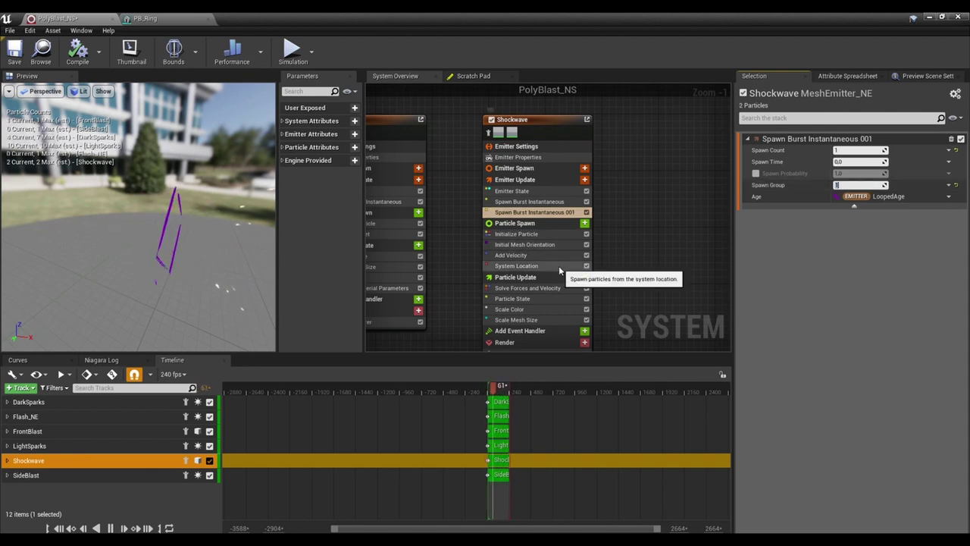
Add a second System Location module to Shockwave's Particle Spawn group and set its X offset to 180.
click(584, 223)
text(s)
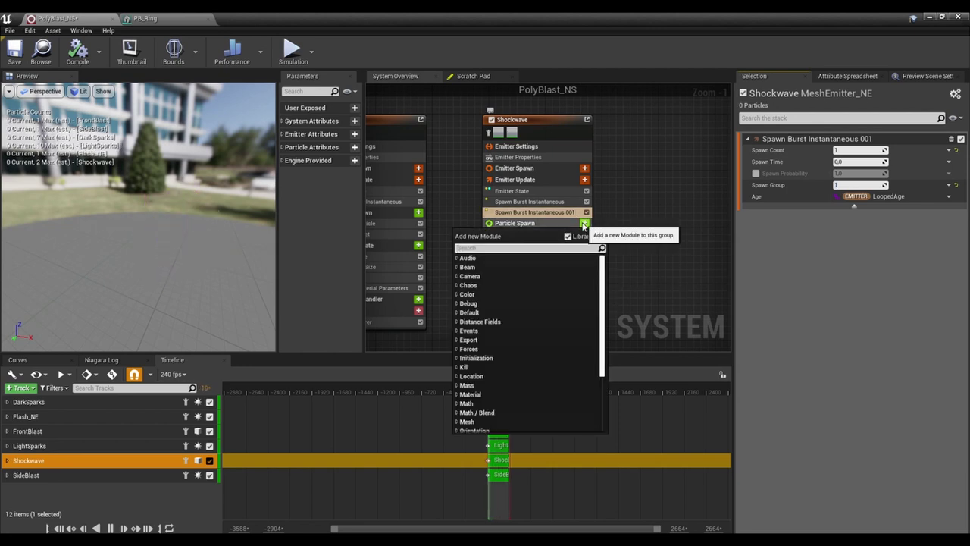
text(y)
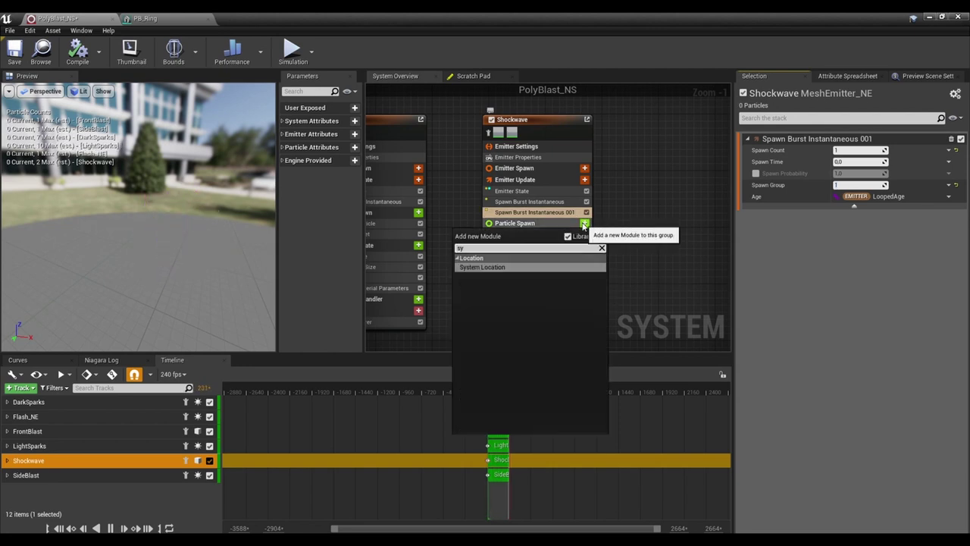
key(Return)
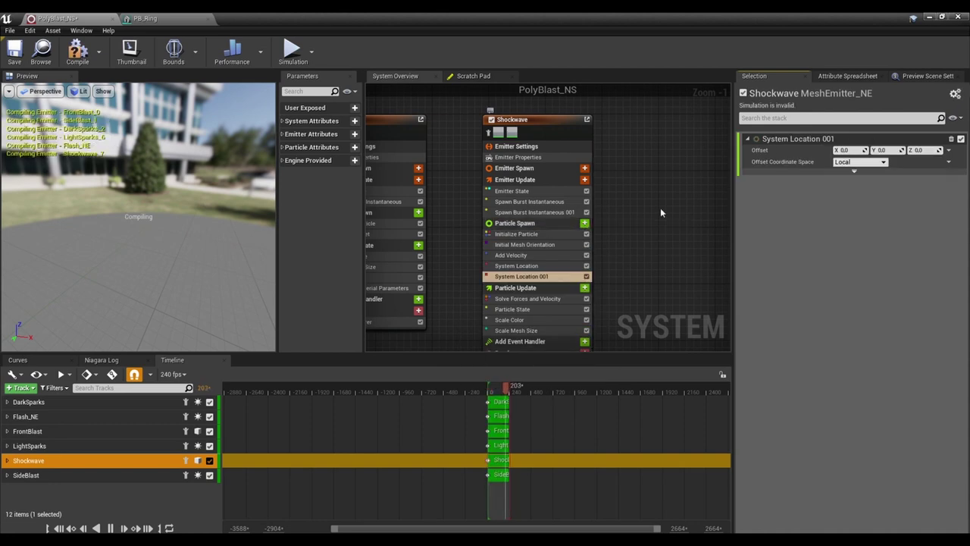
click(860, 151)
text(170)
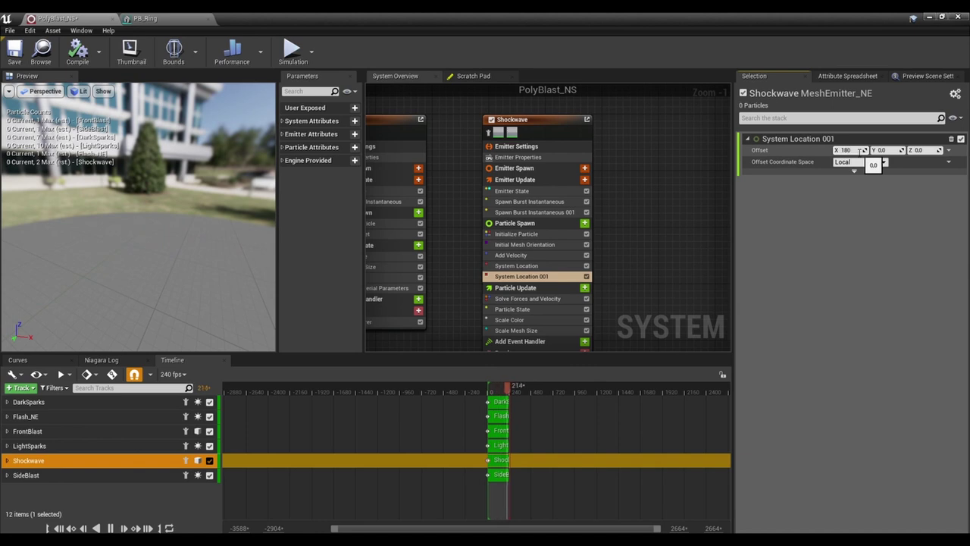
click(860, 150)
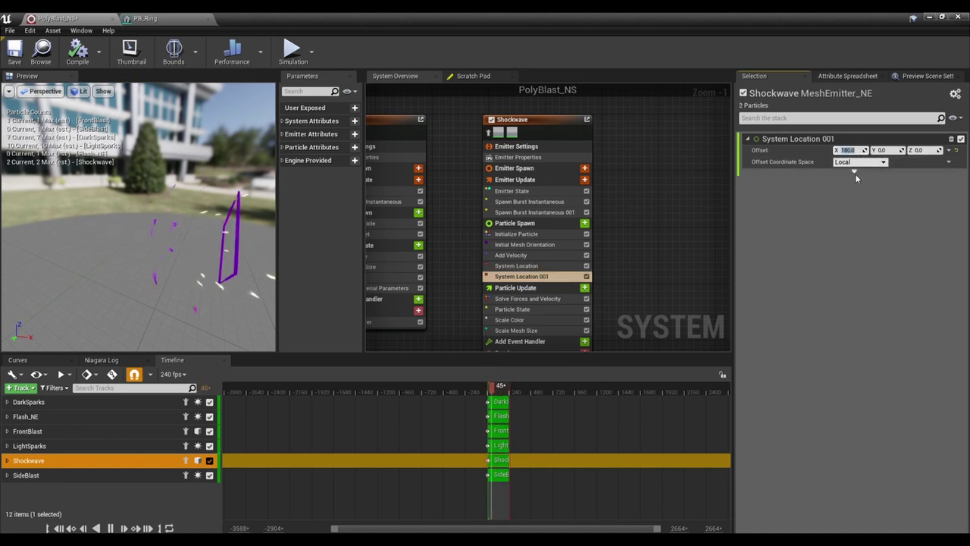
Enable the advanced Spawn Group Mask on the second System Location, set it to 1, and view the rings from several angles.
click(857, 171)
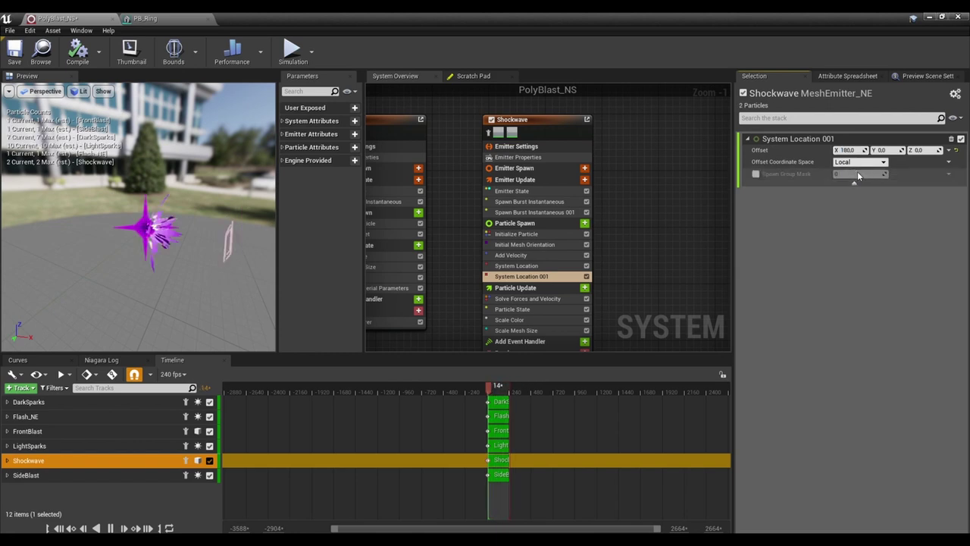
click(755, 174)
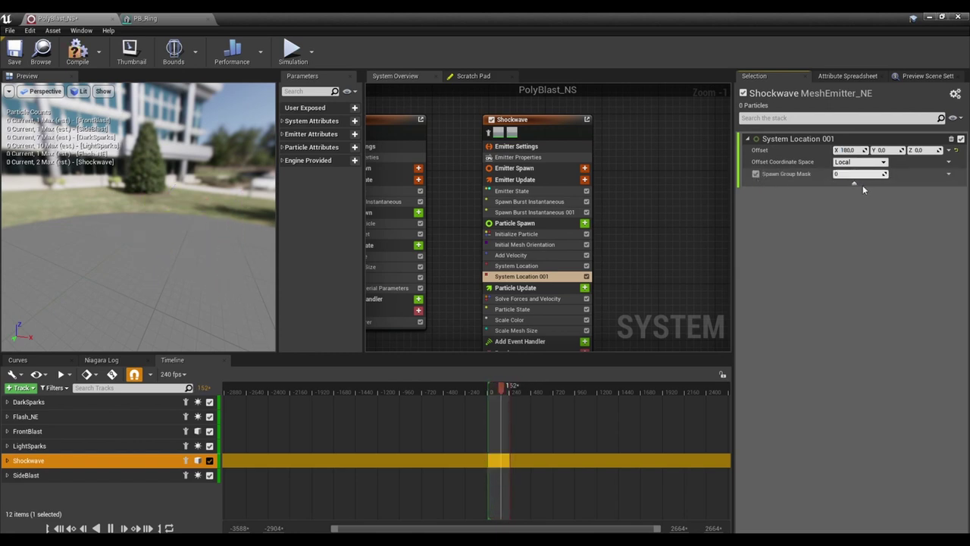
click(857, 173)
text(1)
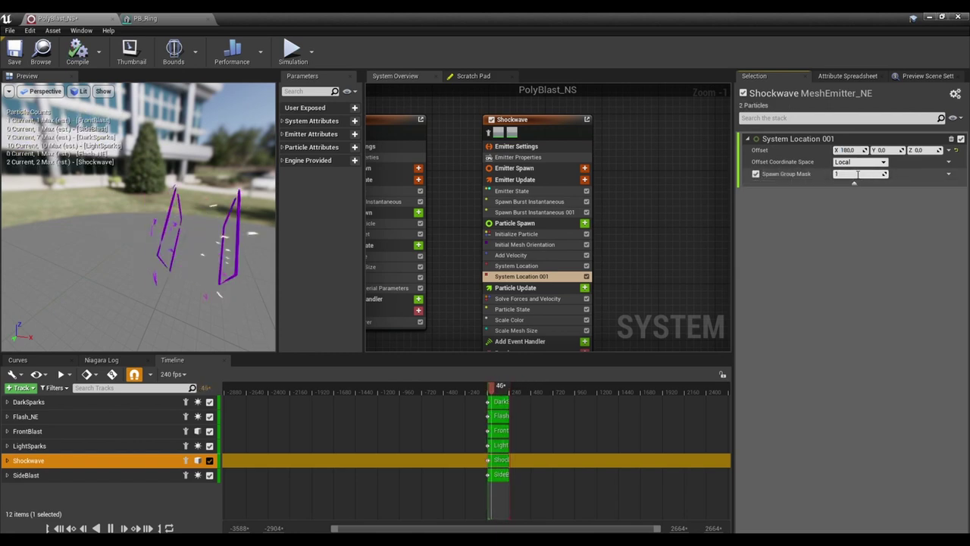
key(Return)
drag(145, 200, 227, 200)
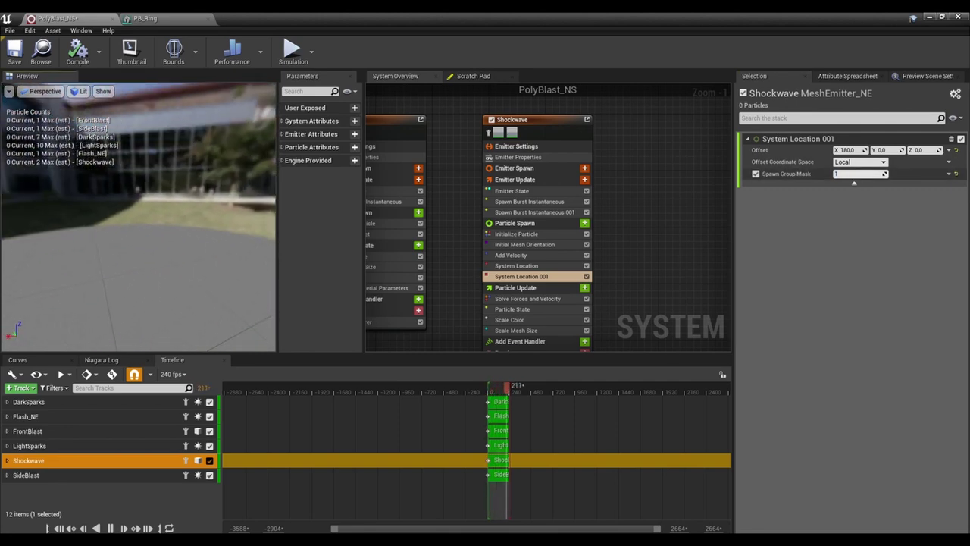
drag(145, 200, 199, 229)
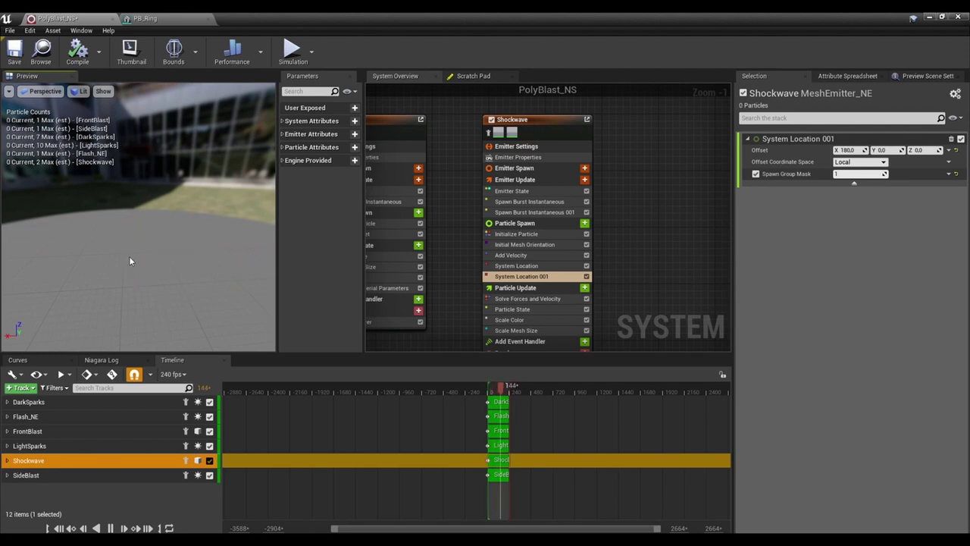
drag(125, 263, 147, 268)
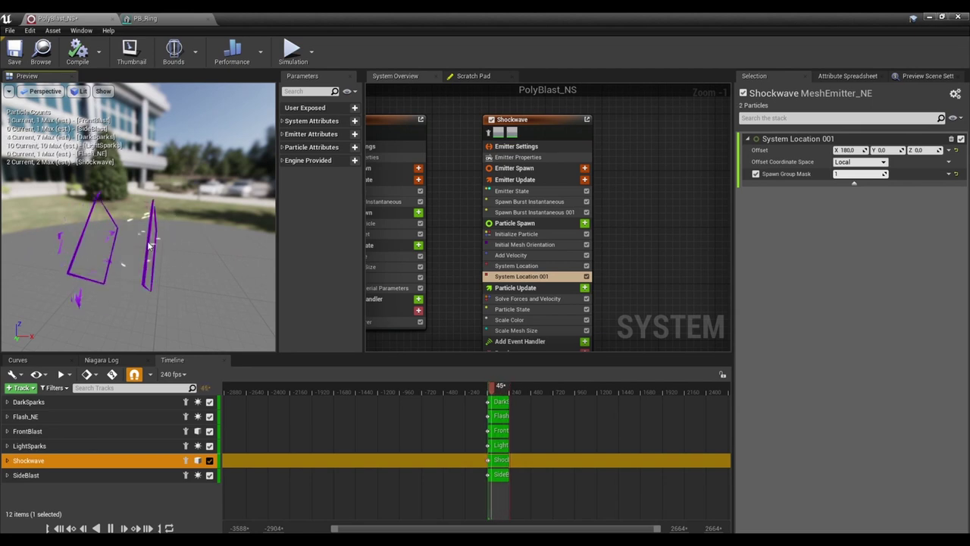
drag(145, 266, 169, 258)
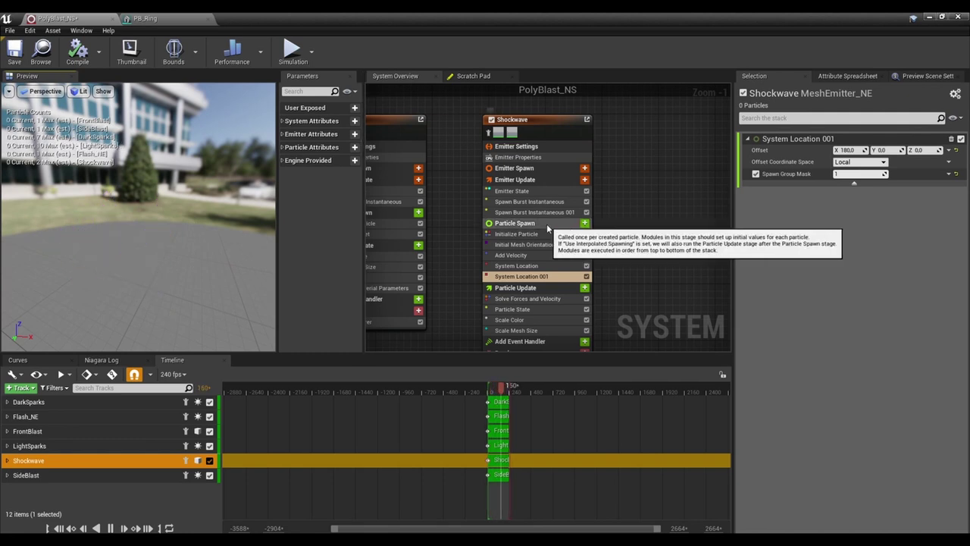
Open Shockwave's Particle Spawn settings, reset Mesh Scale Mode and set it to Uniform again.
click(523, 223)
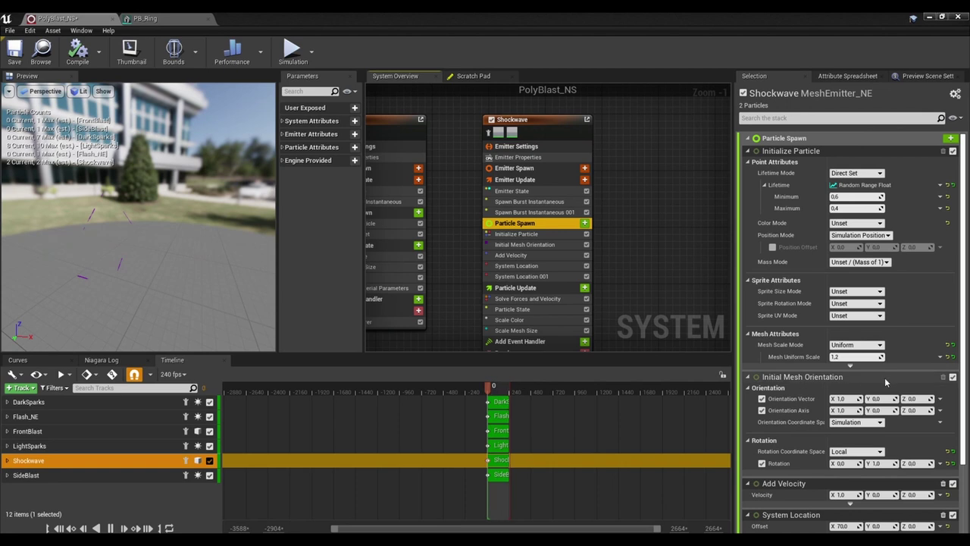
click(940, 357)
click(939, 358)
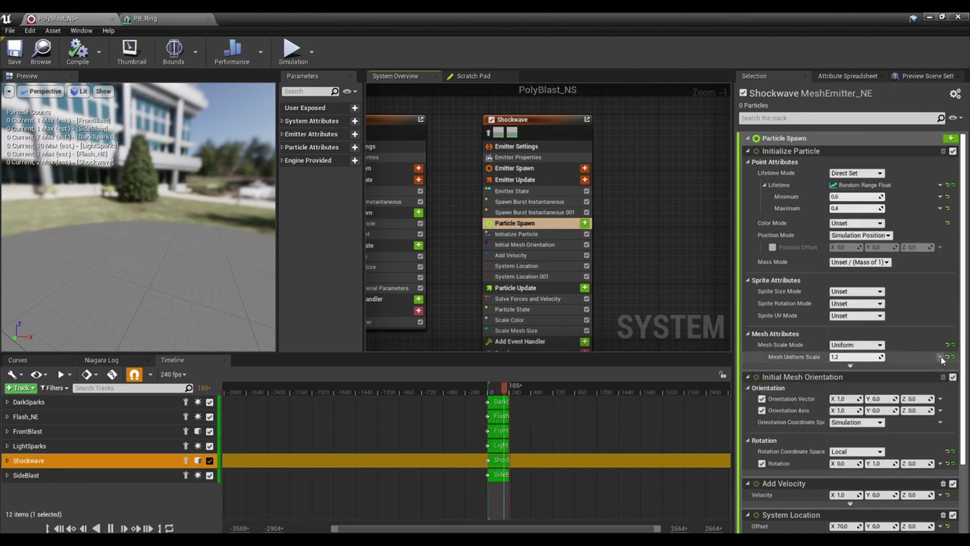
click(947, 345)
click(864, 347)
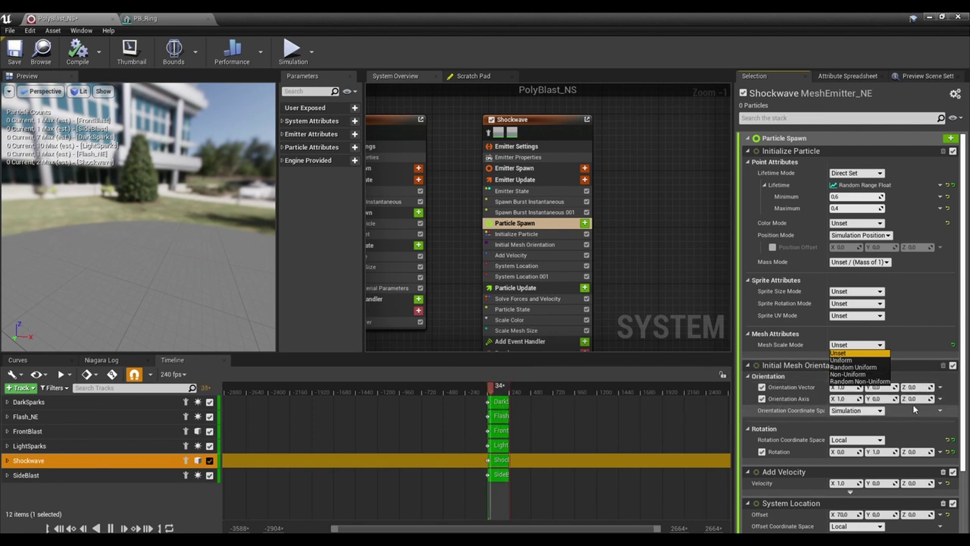
click(870, 360)
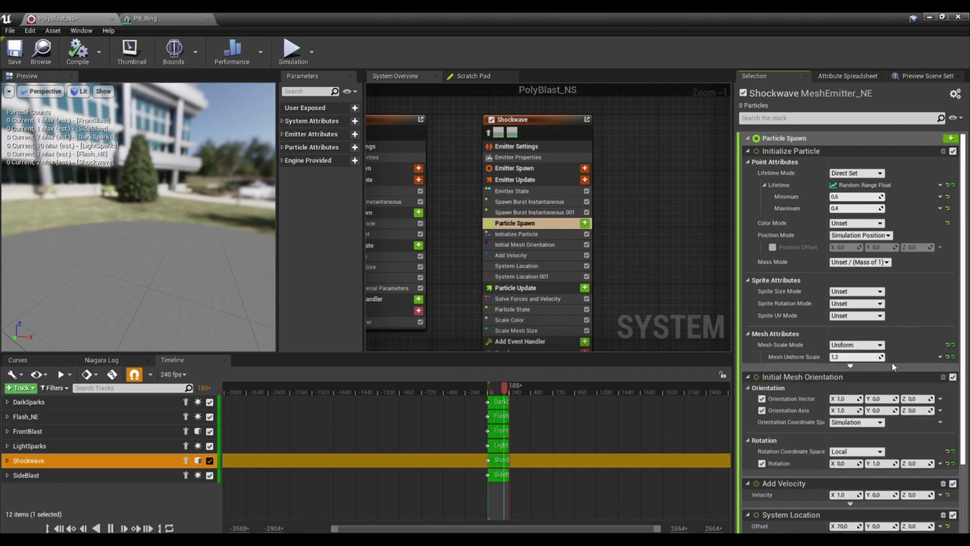
Try driving Shockwave's Mesh Uniform Scale with a Multiply Float dynamic input.
click(939, 357)
text(mul)
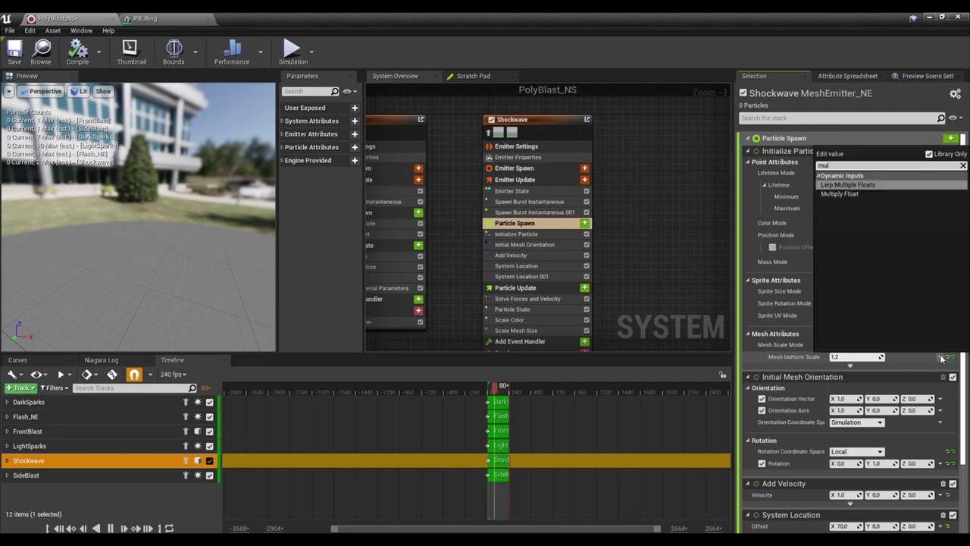
key(Down)
key(Return)
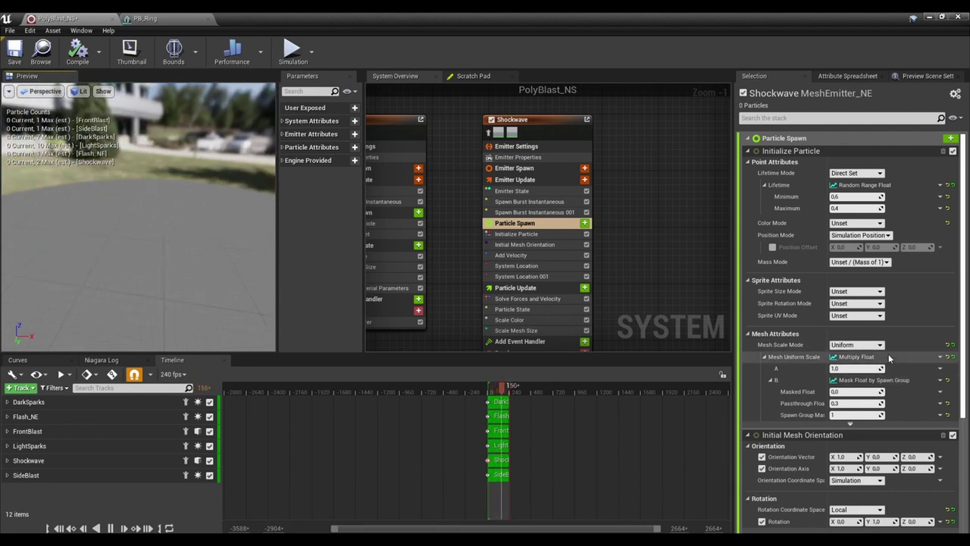
Reset Mesh Uniform Scale, assign it an Add Float dynamic input instead, and set its A value to 1.2.
click(948, 345)
click(880, 345)
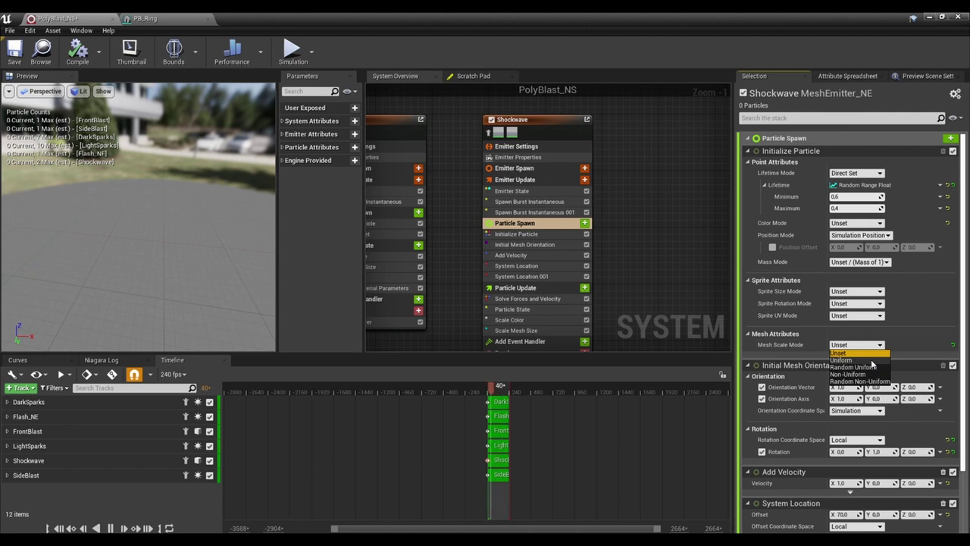
click(856, 359)
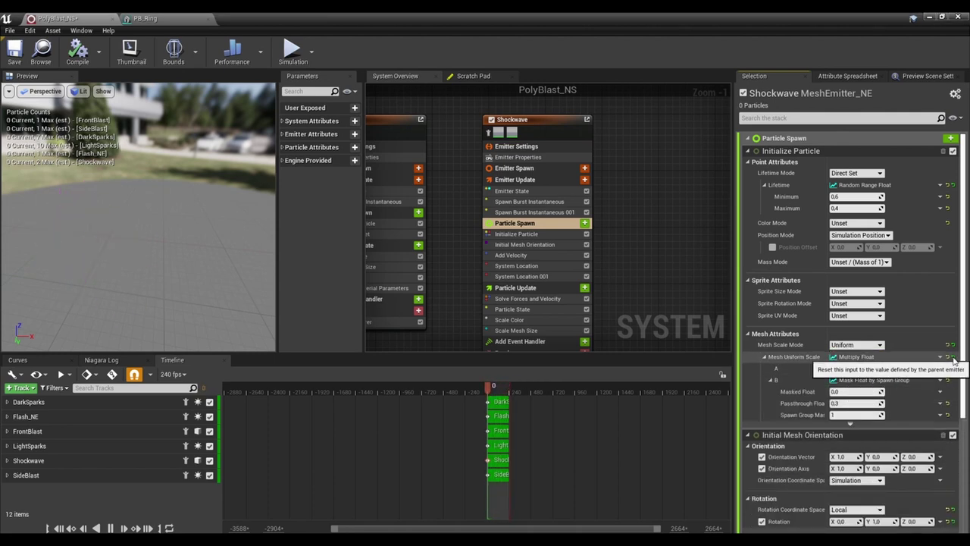
click(953, 357)
click(940, 357)
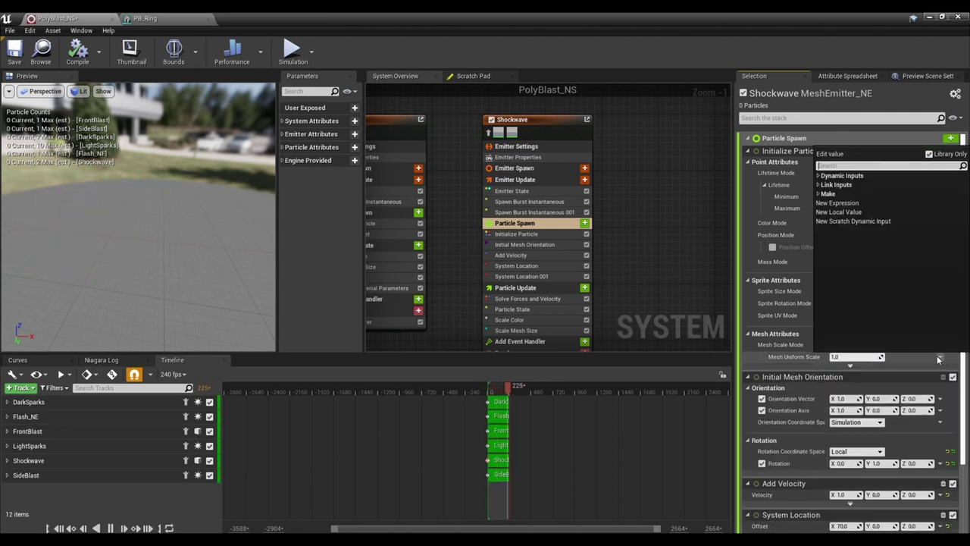
text(add)
key(Return)
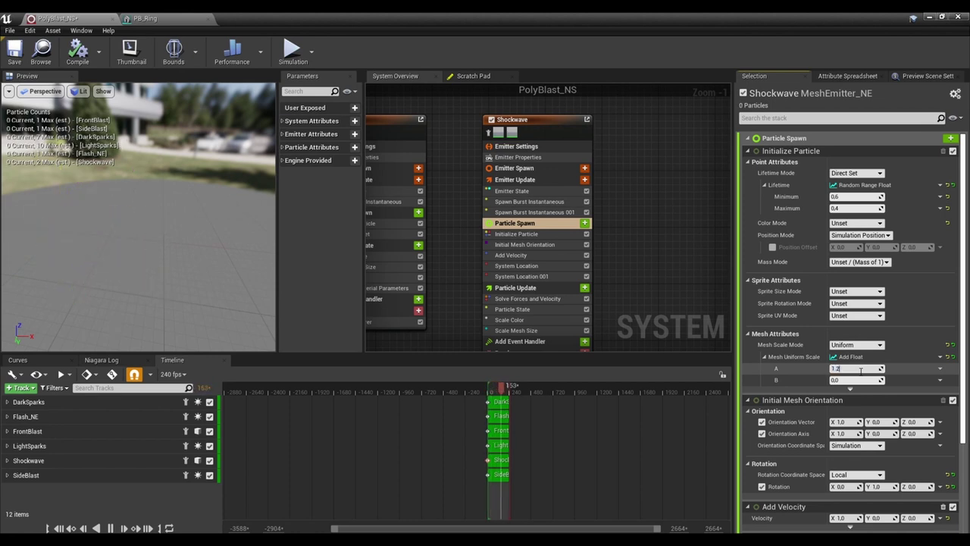
key(Return)
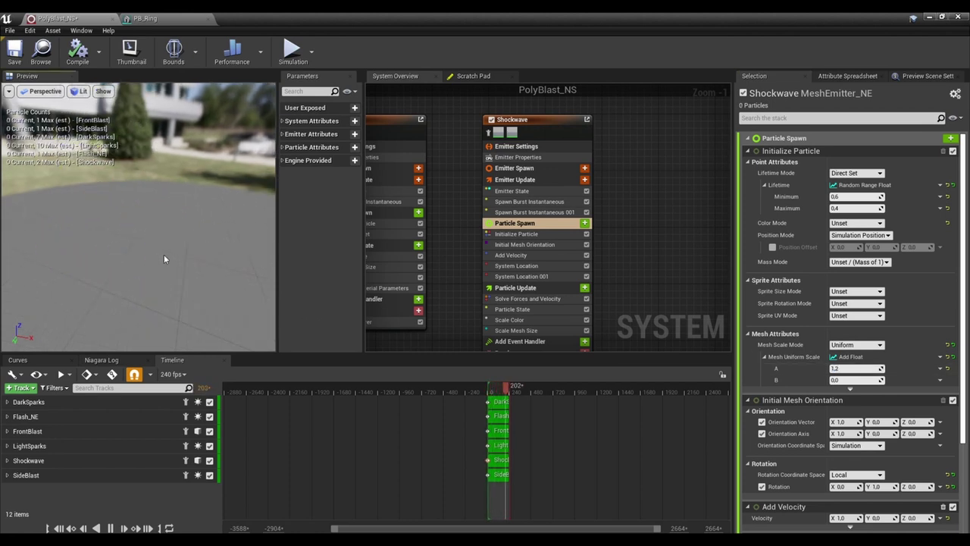
Assign Mask Float by Spawn Group to the Add Float's B input and set its Passthrough Float to 0.3.
click(940, 382)
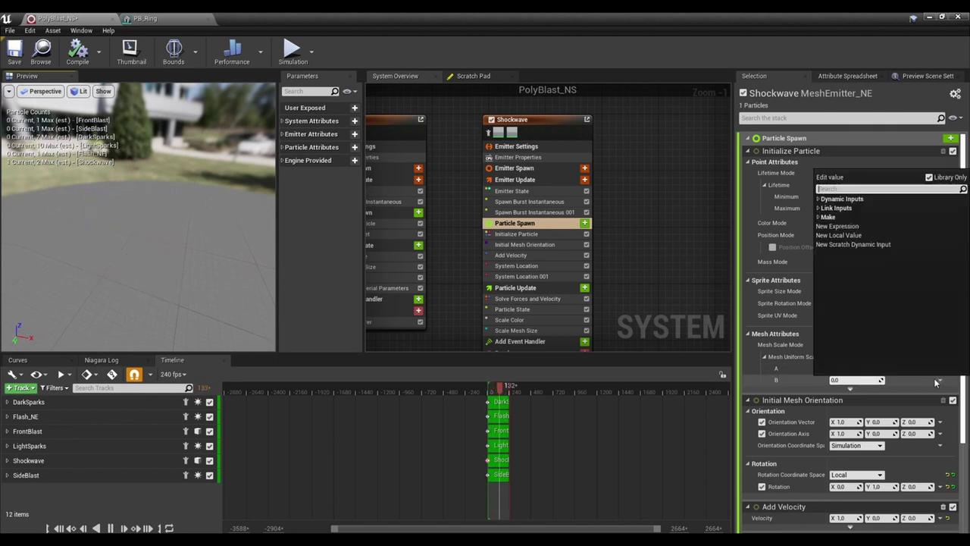
text(spawn)
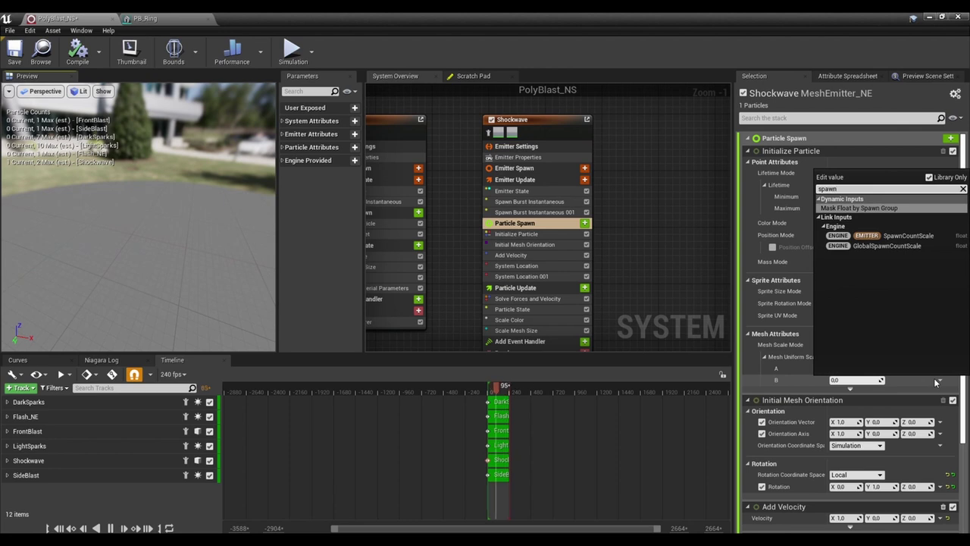
key(Return)
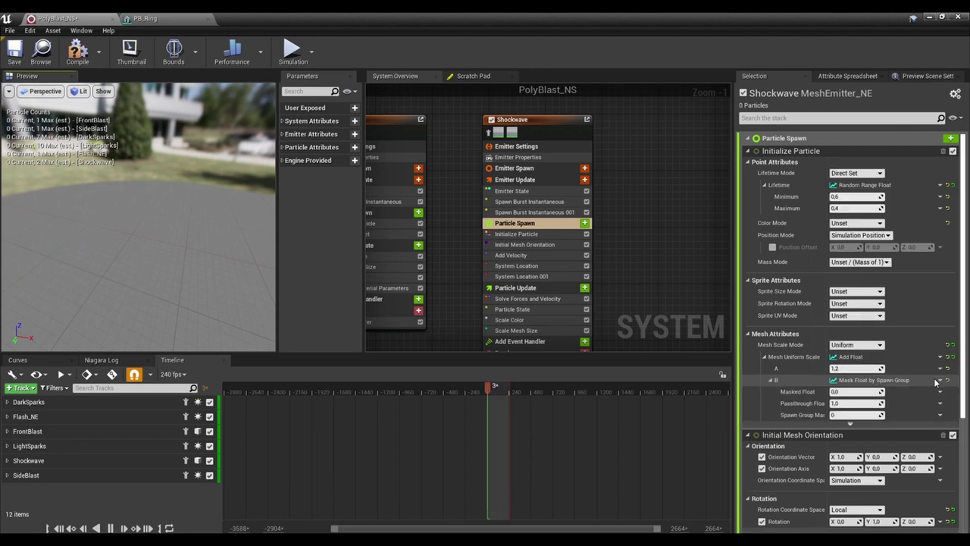
click(870, 404)
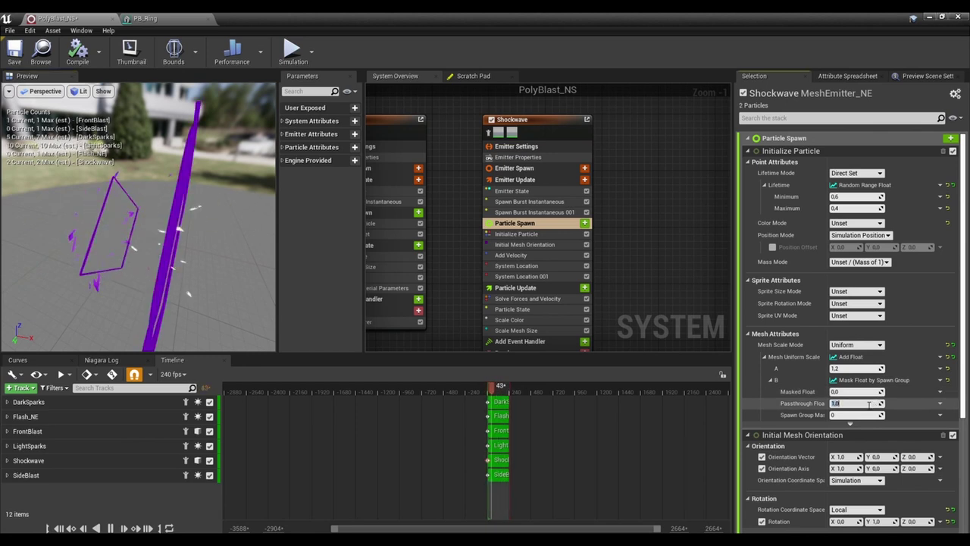
text(0.3)
key(Return)
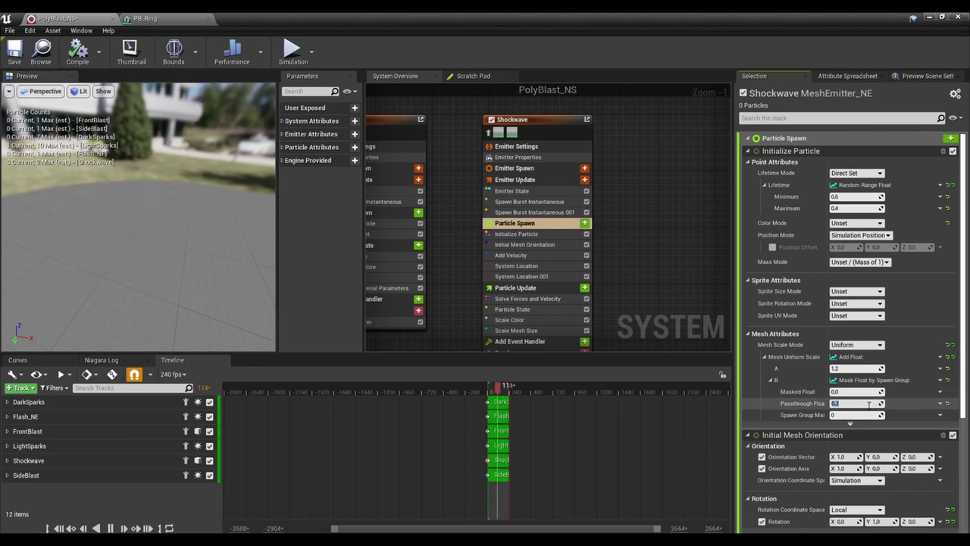
Set the B input's Spawn Group Mask to 1 and view both shockwave rings from the opposite side.
drag(223, 291, 266, 276)
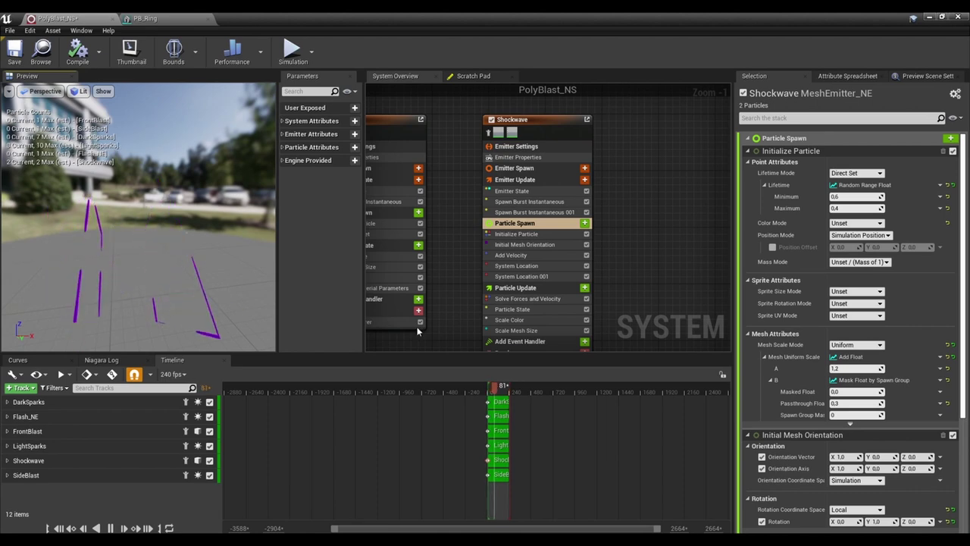
click(862, 415)
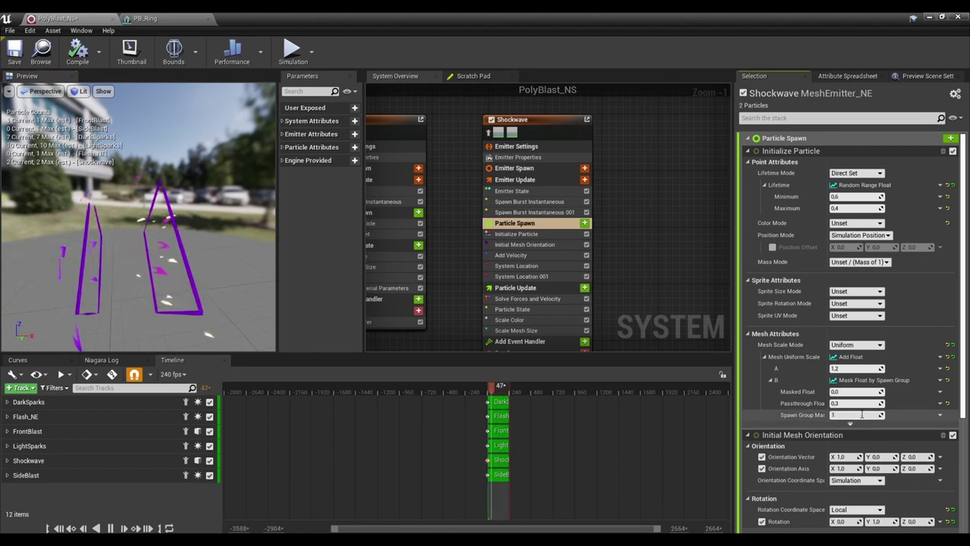
text(1)
drag(177, 245, 38, 246)
drag(147, 227, 79, 209)
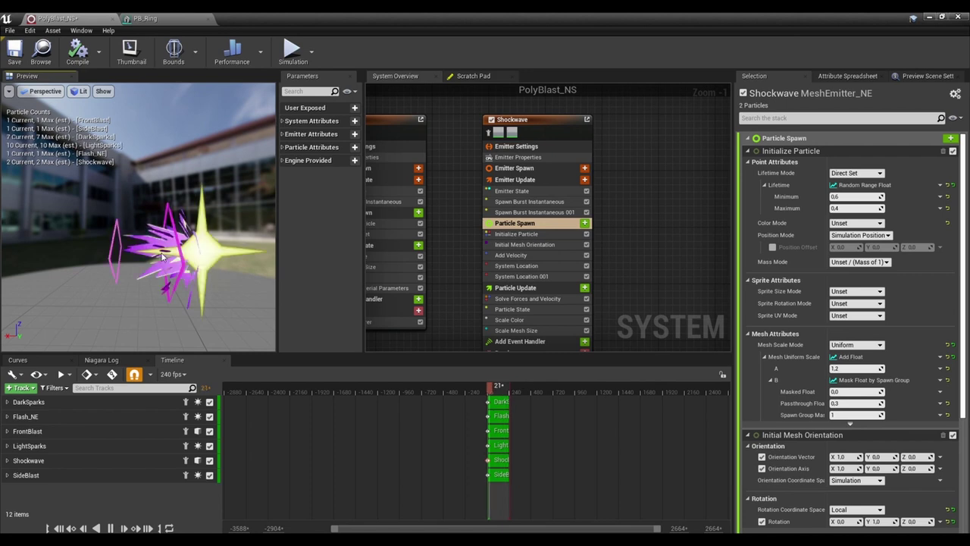
Change the Passthrough Float of B's Mask Float by Spawn Group to 0.5.
click(843, 404)
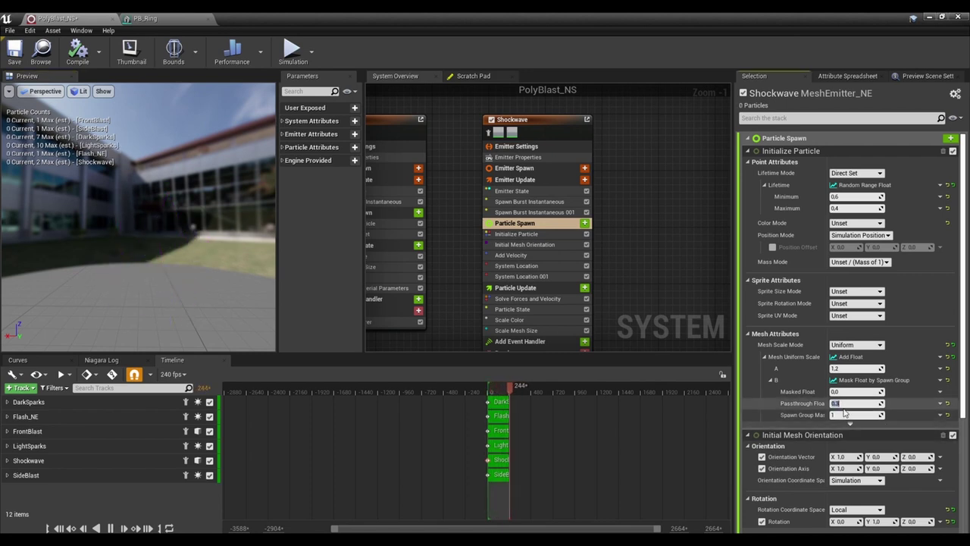
text(0.2)
key(BackSpace)
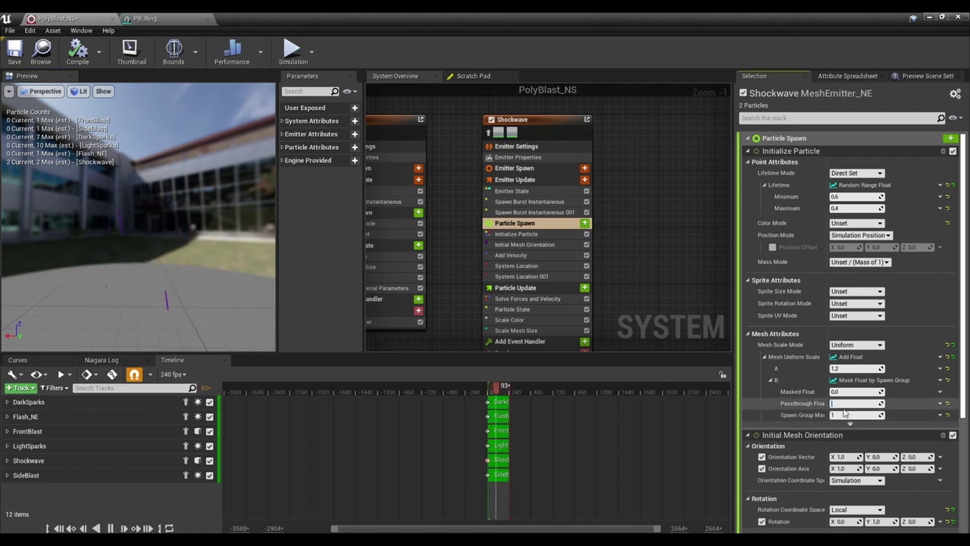
key(Return)
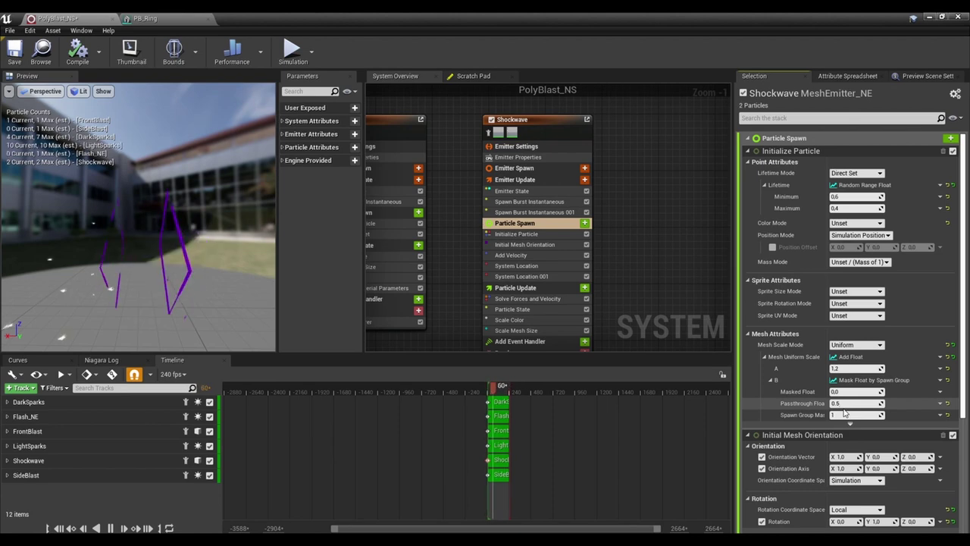
click(844, 409)
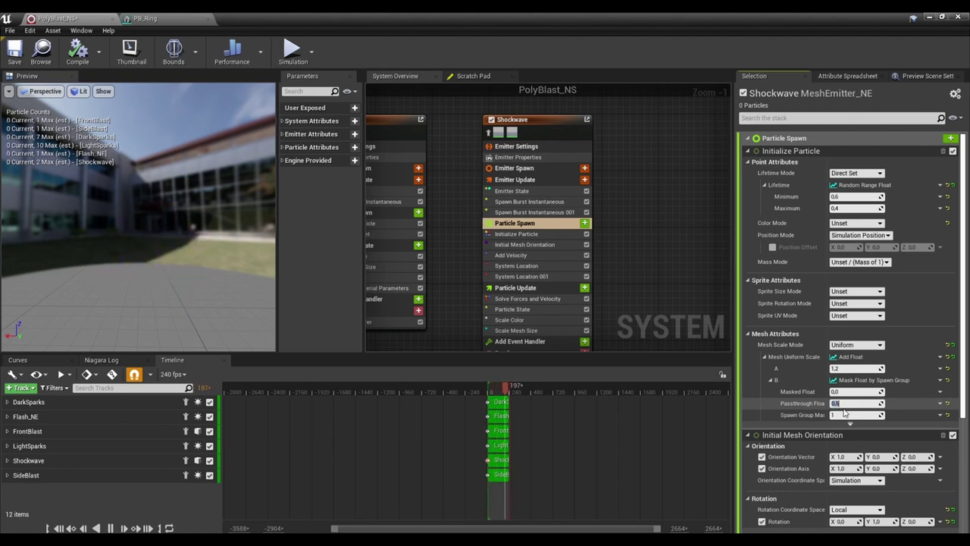
Set the A value of Mesh Uniform Scale's Add Float to 1.0, check the blast from several angles, and save the system.
mouse_move(190, 260)
mouse_down()
mouse_move(269, 258)
mouse_move(180, 262)
mouse_up()
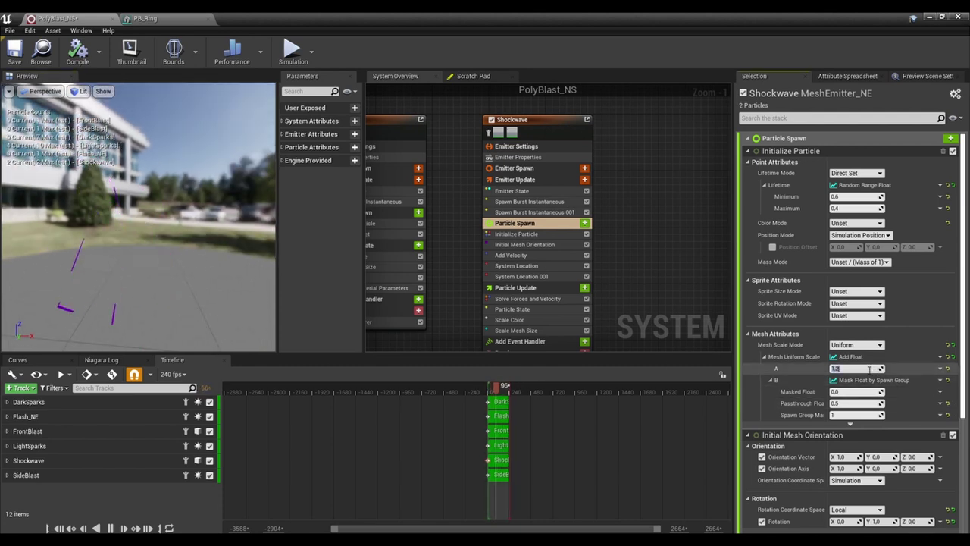
click(869, 369)
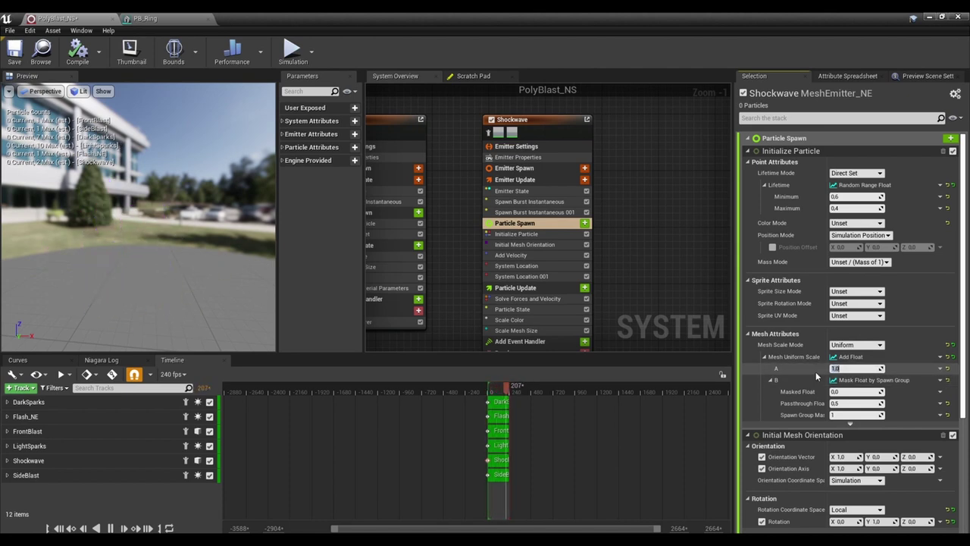
mouse_move(222, 249)
mouse_down()
mouse_move(144, 254)
mouse_move(222, 249)
mouse_up()
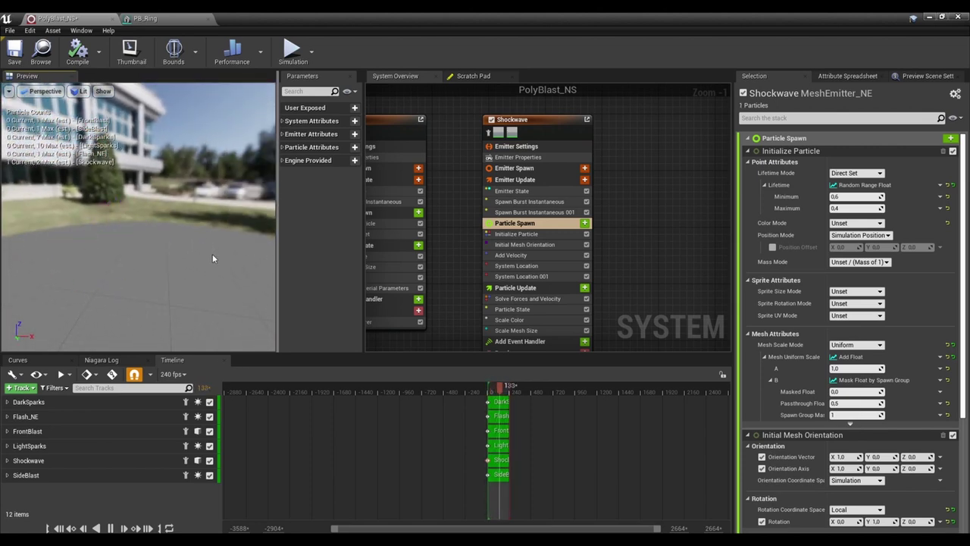
drag(243, 290, 207, 286)
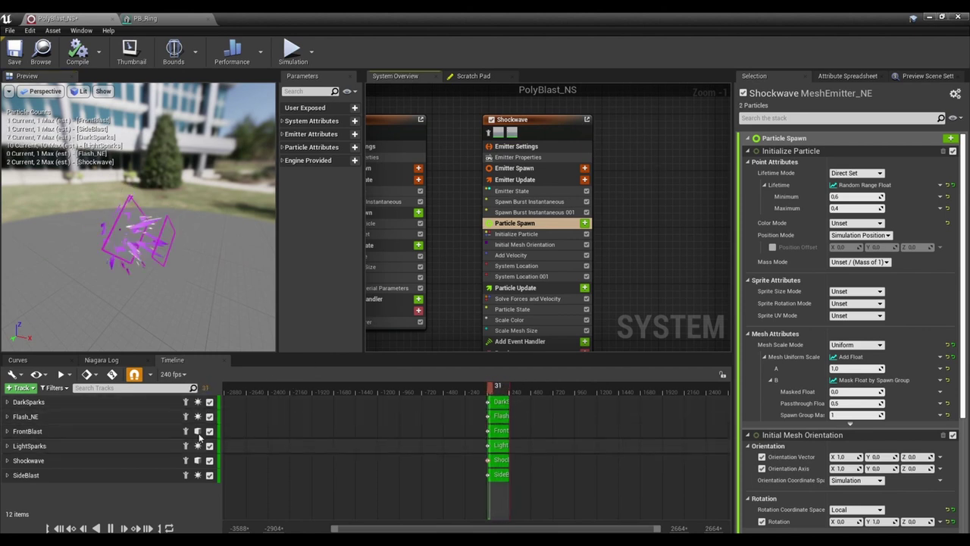
key(ctrl+s)
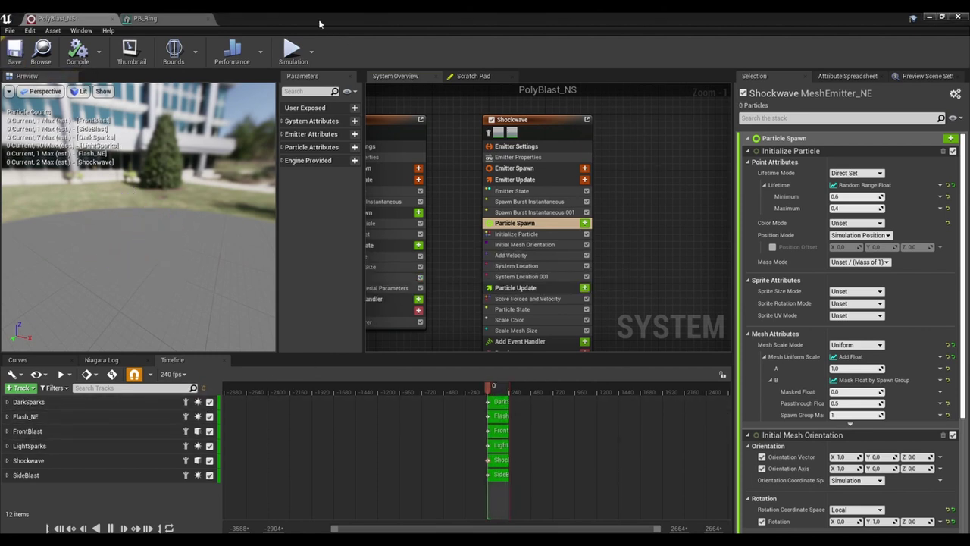
drag(171, 242, 262, 247)
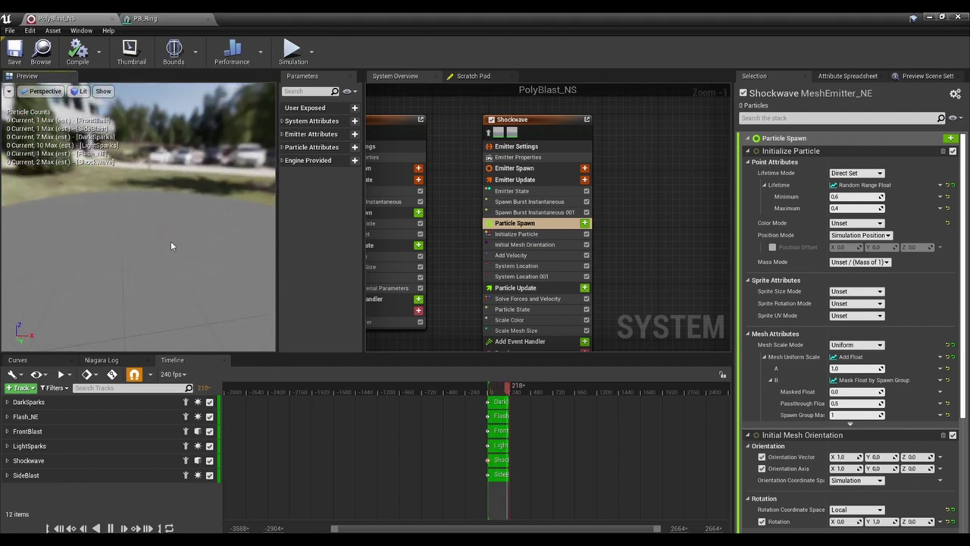
mouse_move(171, 243)
mouse_down()
mouse_move(208, 242)
mouse_move(178, 242)
mouse_up()
Return to the VoidMap_RBW level and delete the four PolyBlast_NS actors from it.
drag(294, 20, 875, 129)
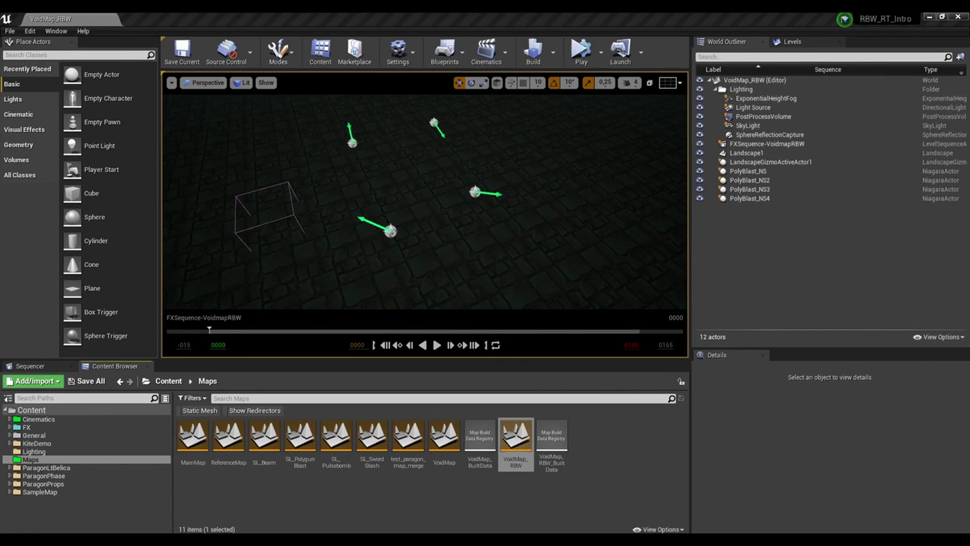
click(749, 172)
ctrl+click(754, 180)
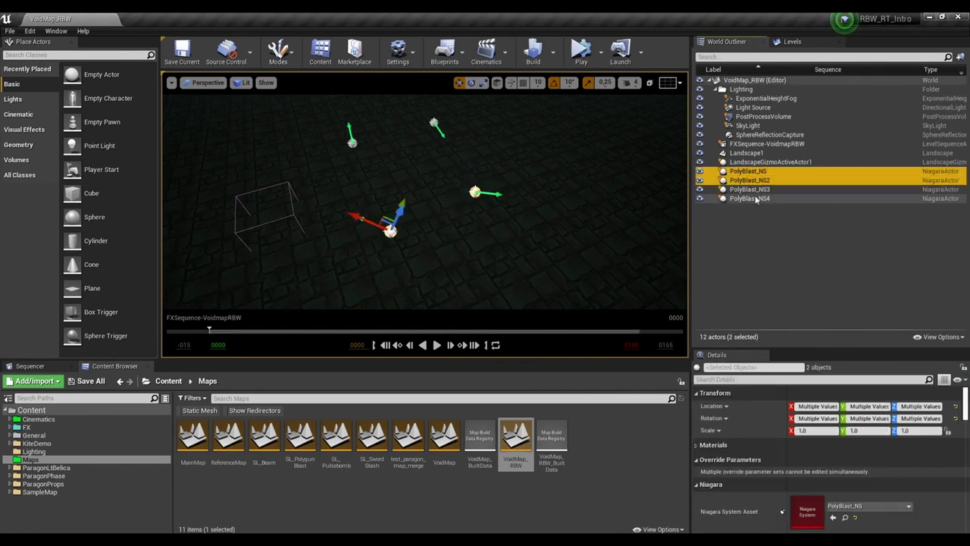
ctrl+click(754, 189)
ctrl+click(755, 199)
key(Delete)
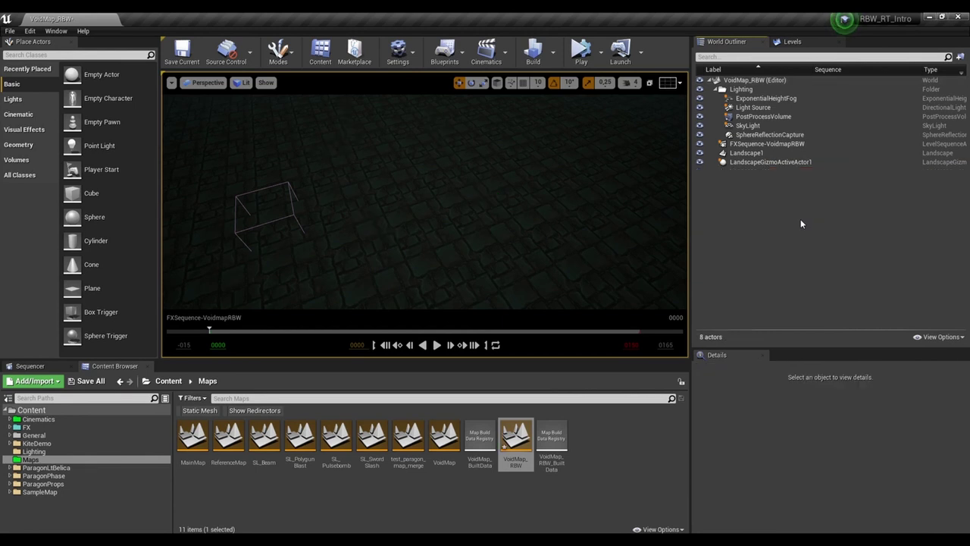
Open the level's existing FXSequence-VoidmapRBW cinematic for editing.
click(486, 52)
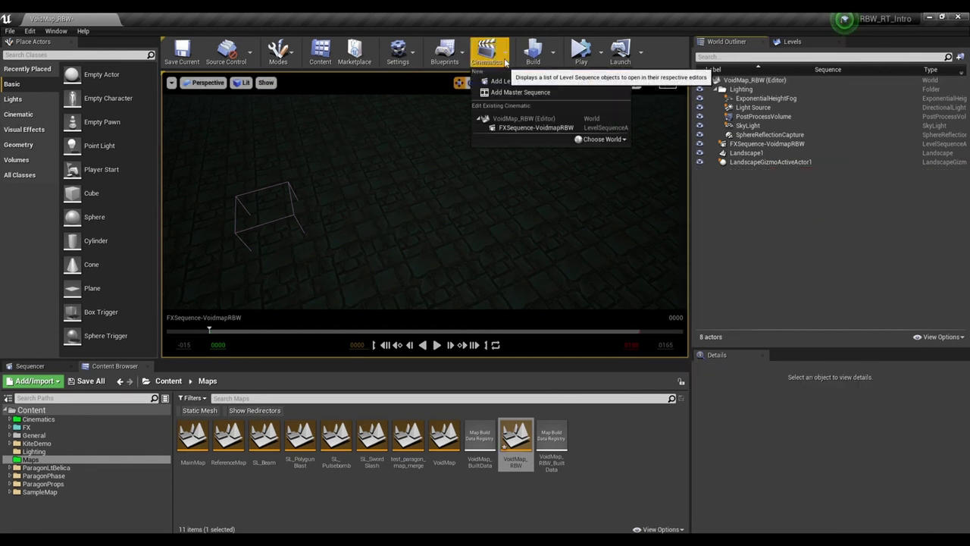
click(536, 128)
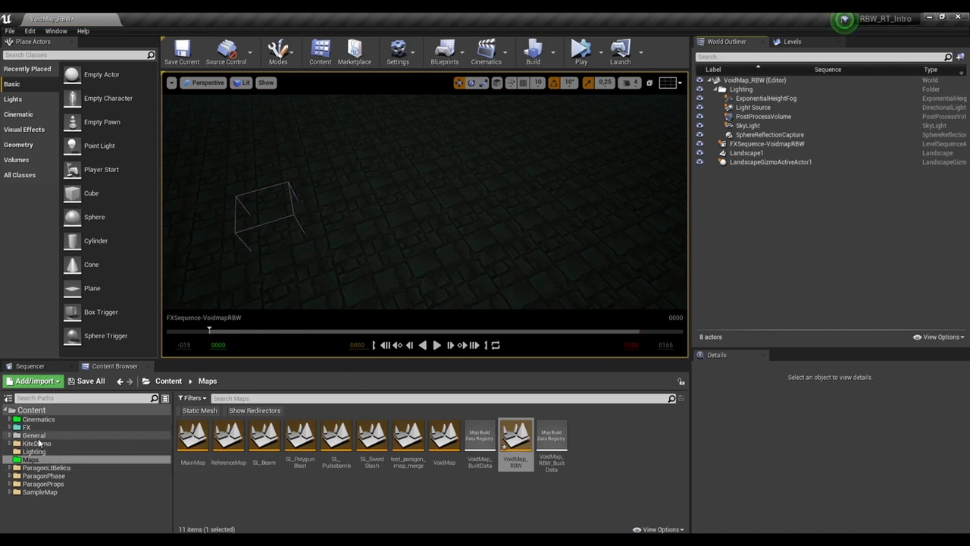
Place the Belica skeletal mesh from General/ParagonLtBelica/Characters/Heroes/Belica/Meshes on the level's stone floor.
click(10, 435)
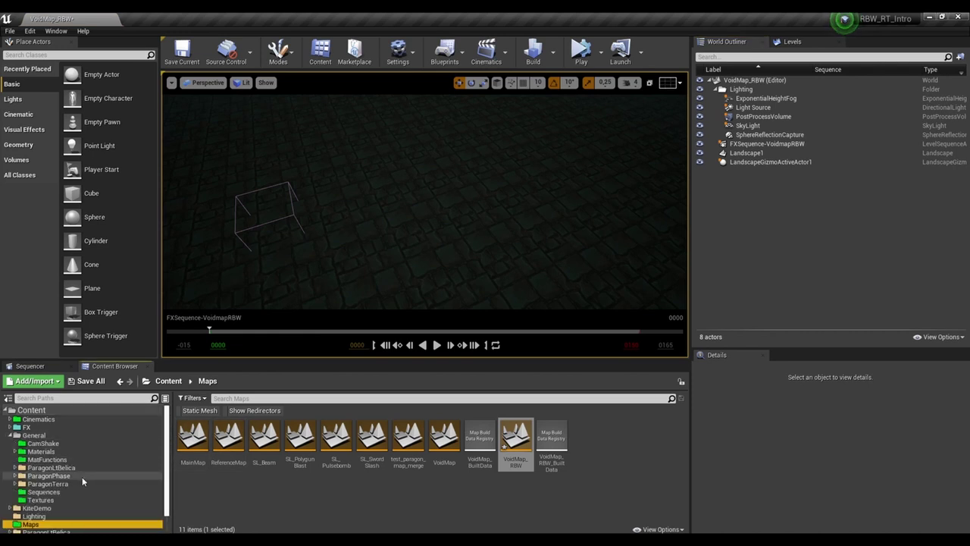
click(15, 468)
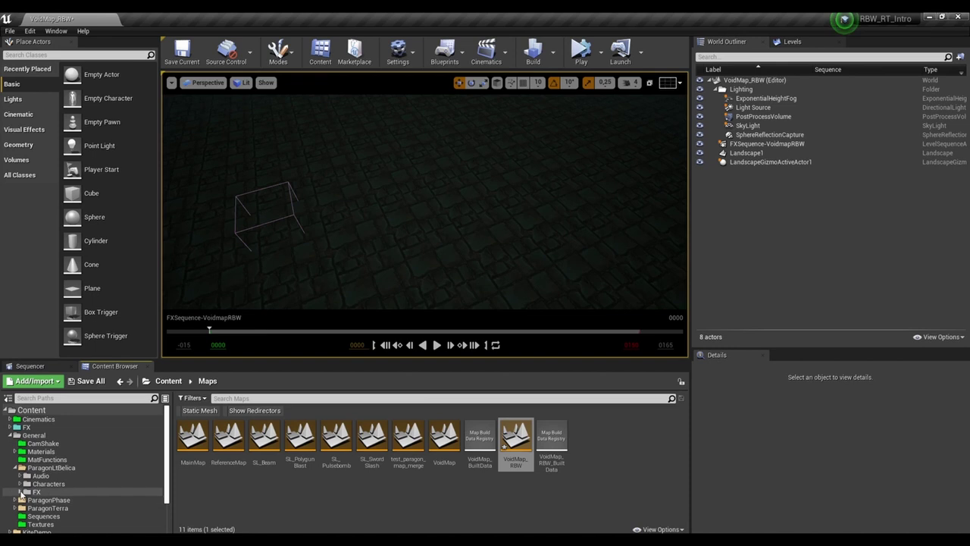
click(68, 467)
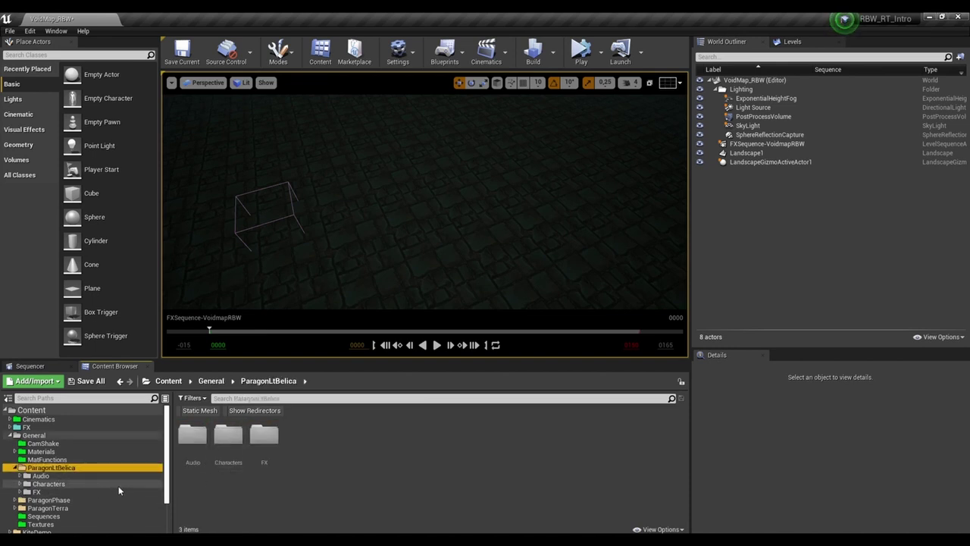
double_click(228, 438)
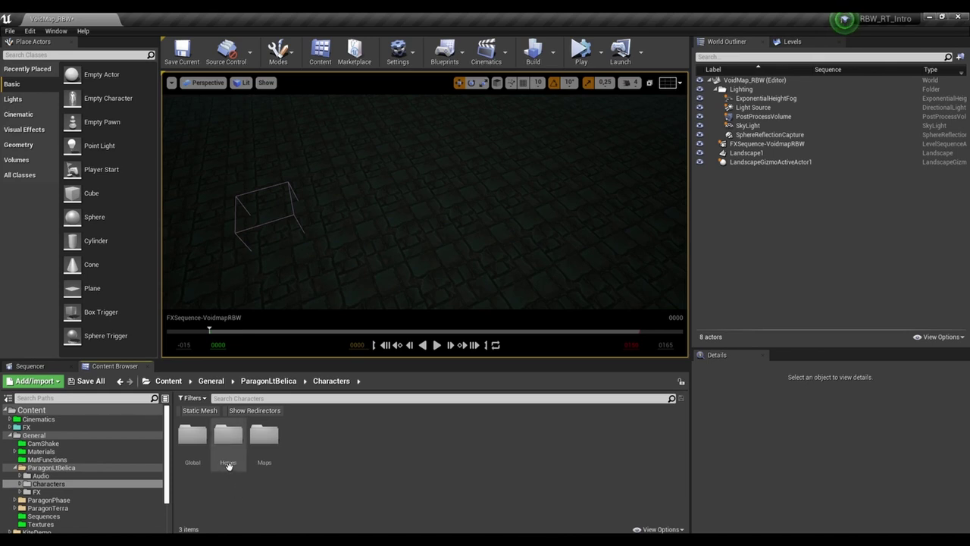
double_click(228, 463)
double_click(192, 440)
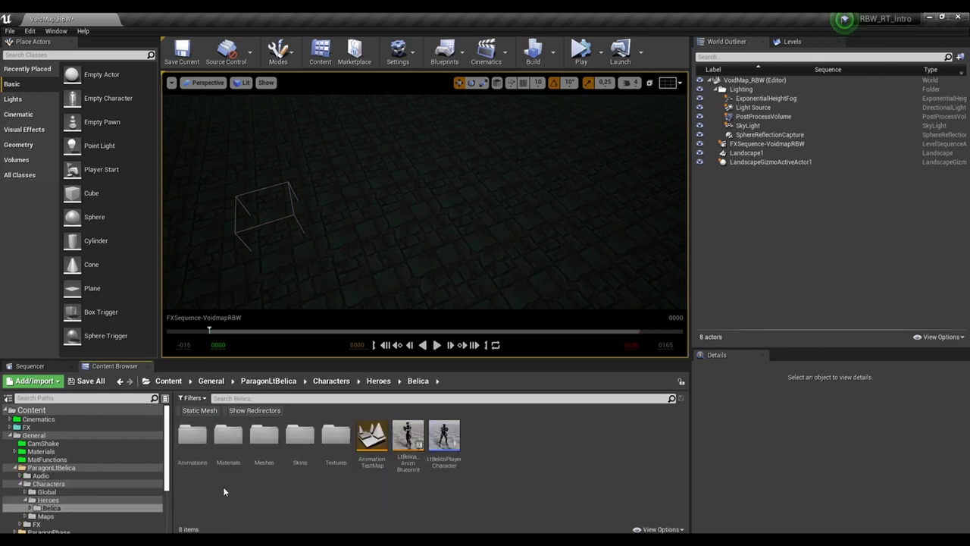
double_click(264, 443)
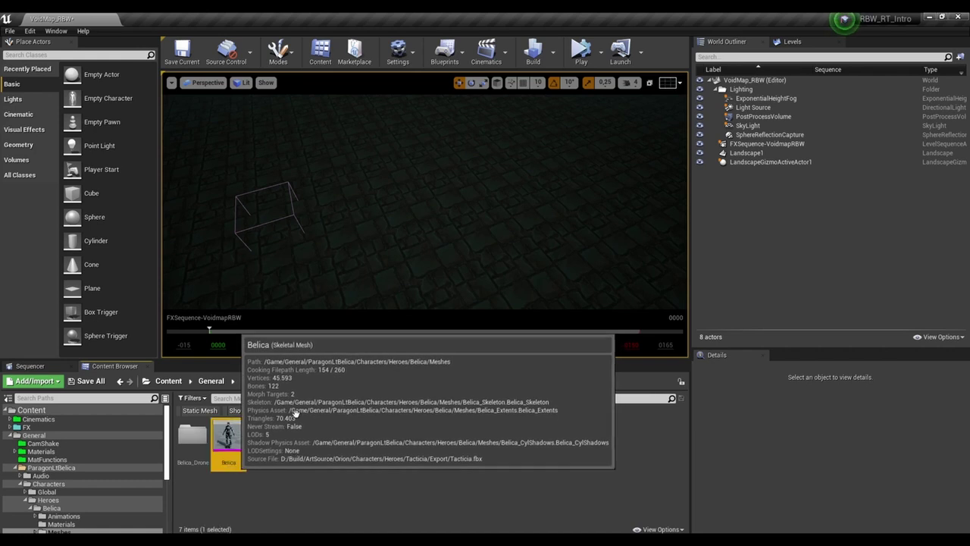
drag(237, 468, 425, 268)
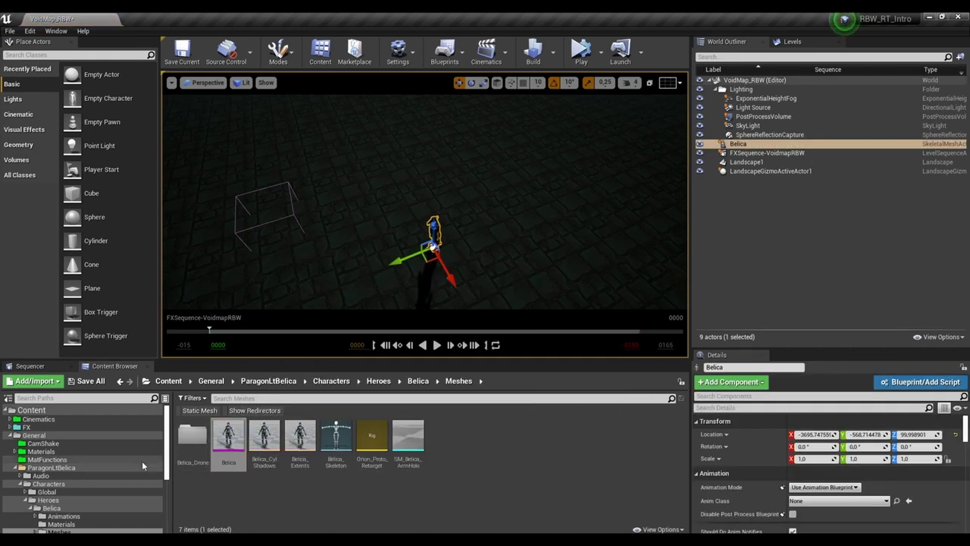
Place the PolyBlast_NS system from FX/PolygunBlast/Emitters/RBW on the floor near Belica and clear the selection.
click(16, 469)
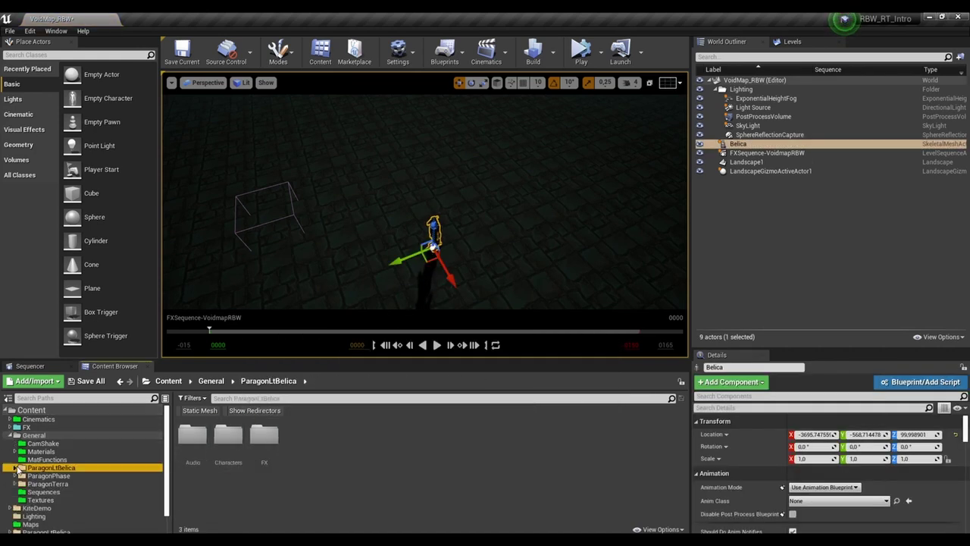
scroll(73, 497, down, 1)
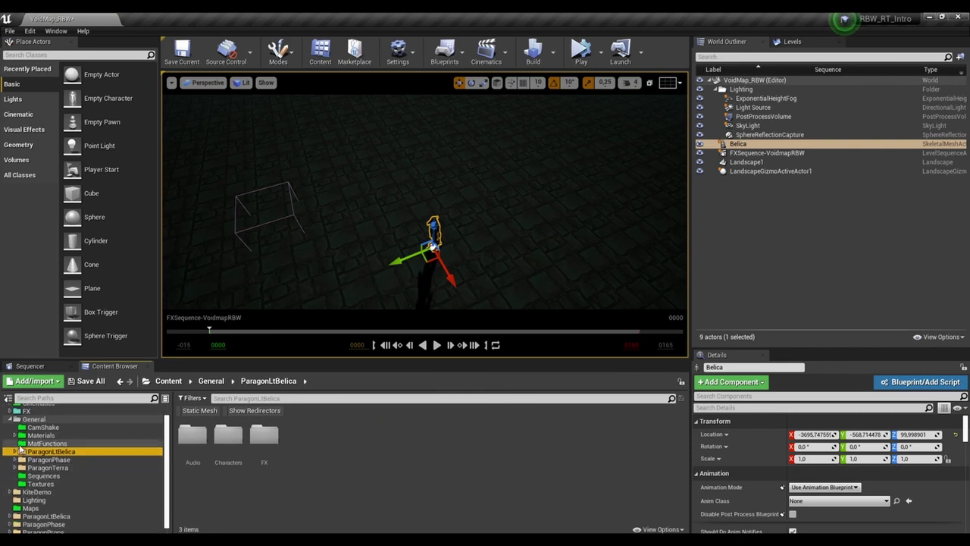
scroll(10, 440, up, 2)
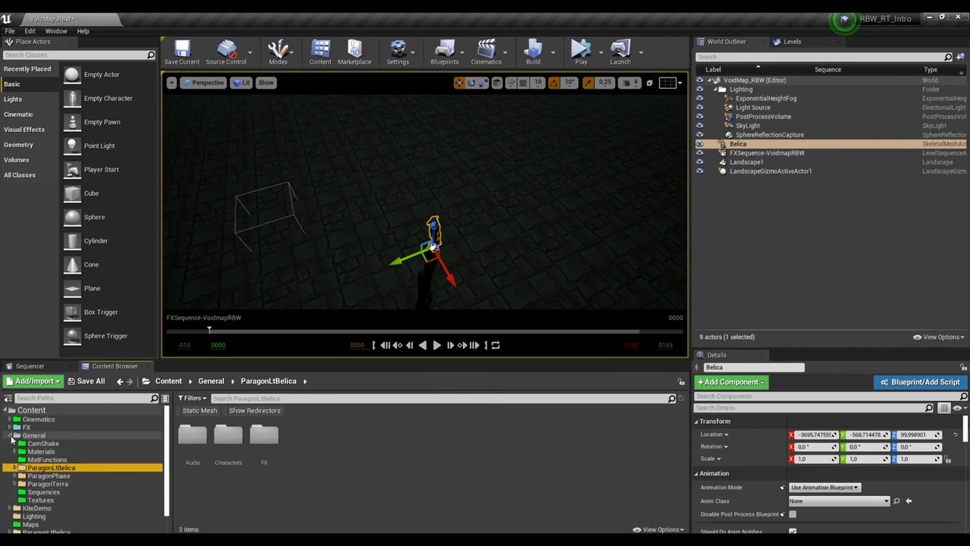
click(9, 427)
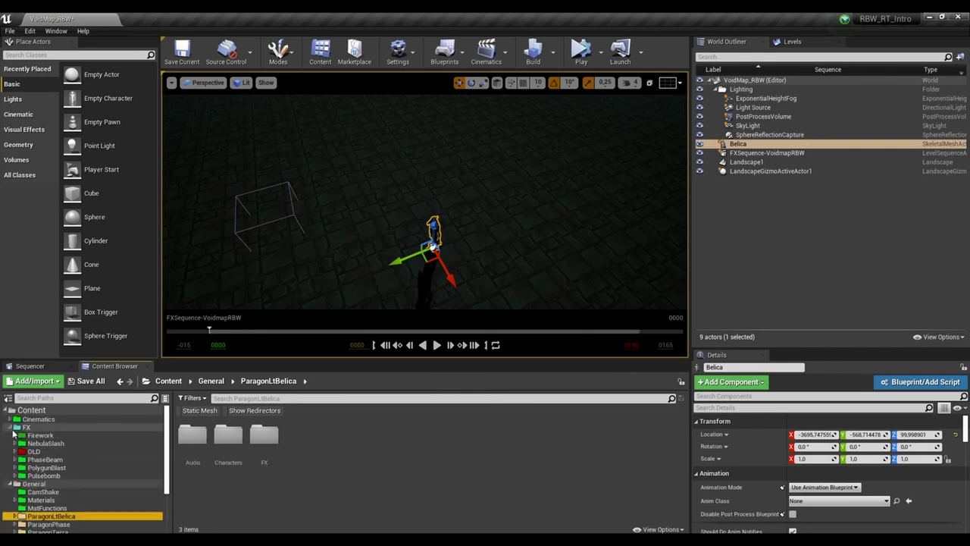
click(14, 475)
click(14, 468)
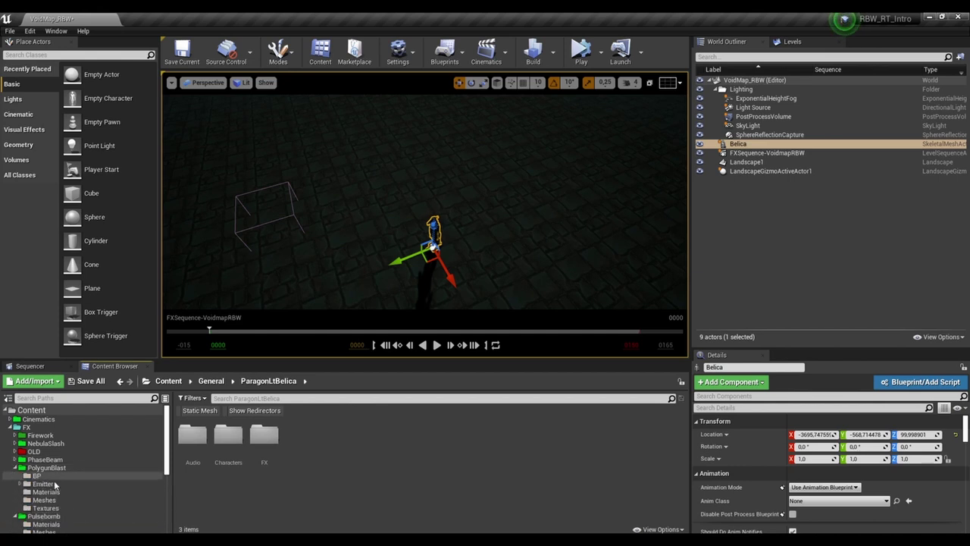
double_click(80, 485)
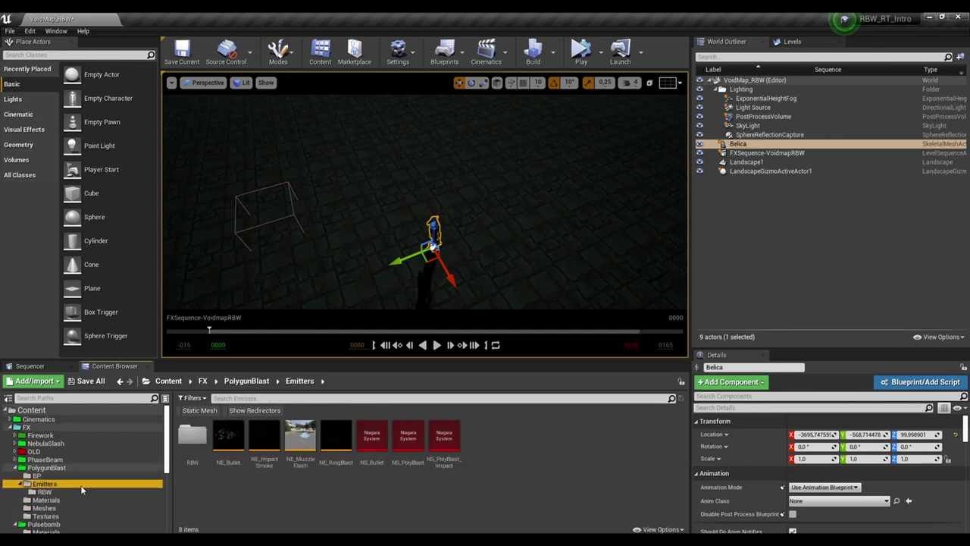
click(81, 492)
drag(300, 439, 333, 287)
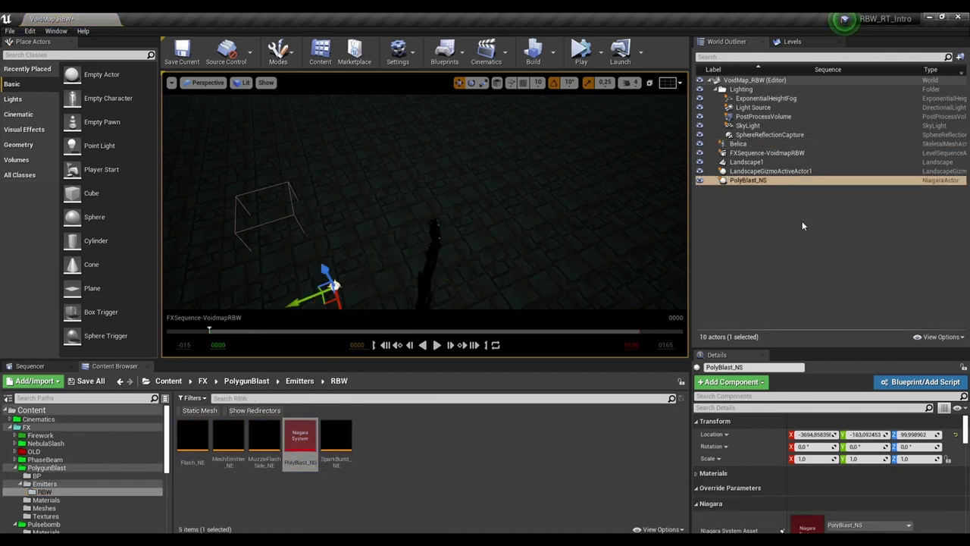
key(Escape)
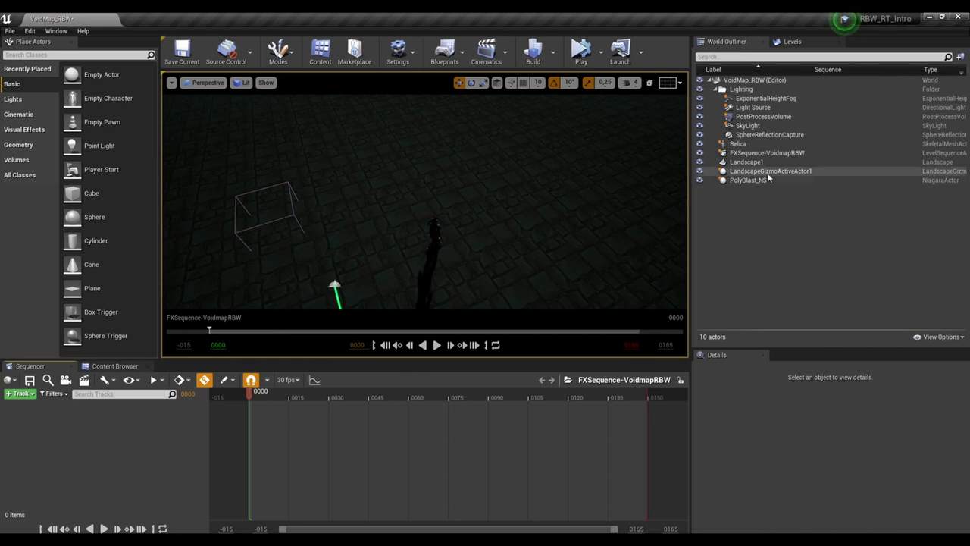
Select the Belica actor and add it to the FXSequence-VoidmapRBW sequence as an actor track.
click(435, 232)
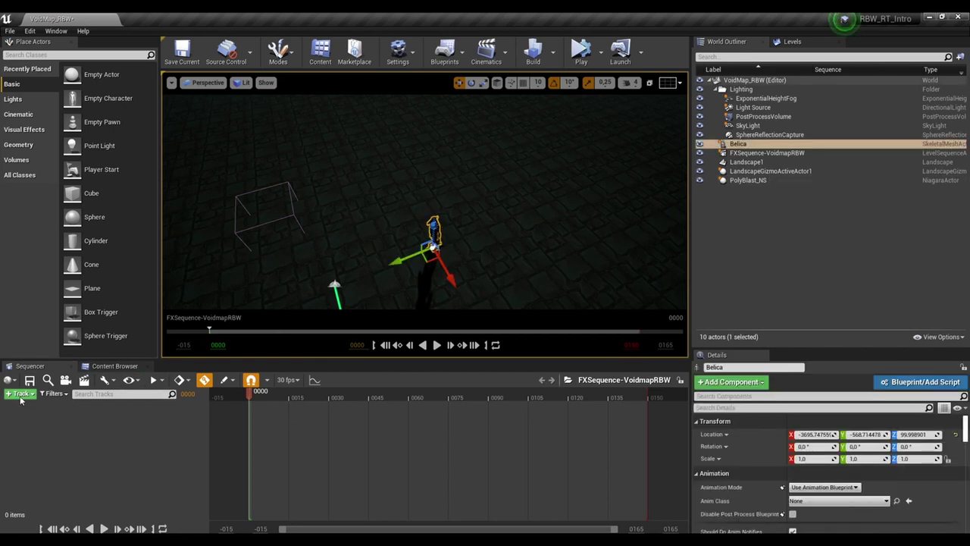
key(f)
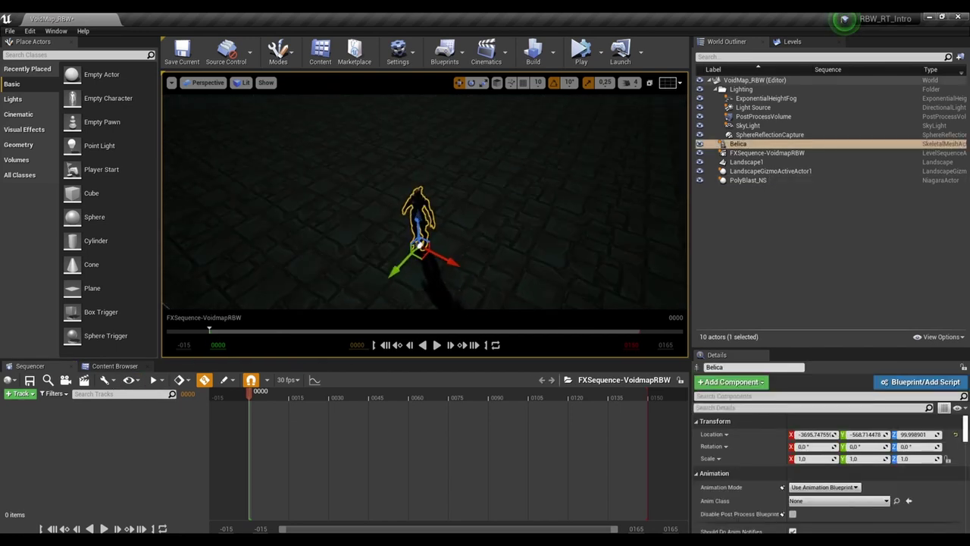
mouse_move(544, 244)
right_down()
mouse_move(532, 248)
mouse_move(541, 242)
right_up()
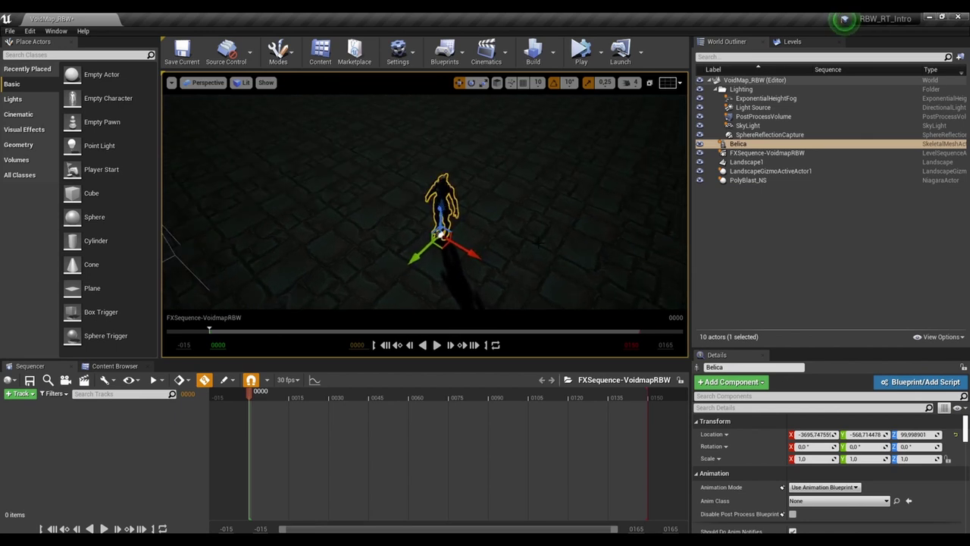
click(20, 393)
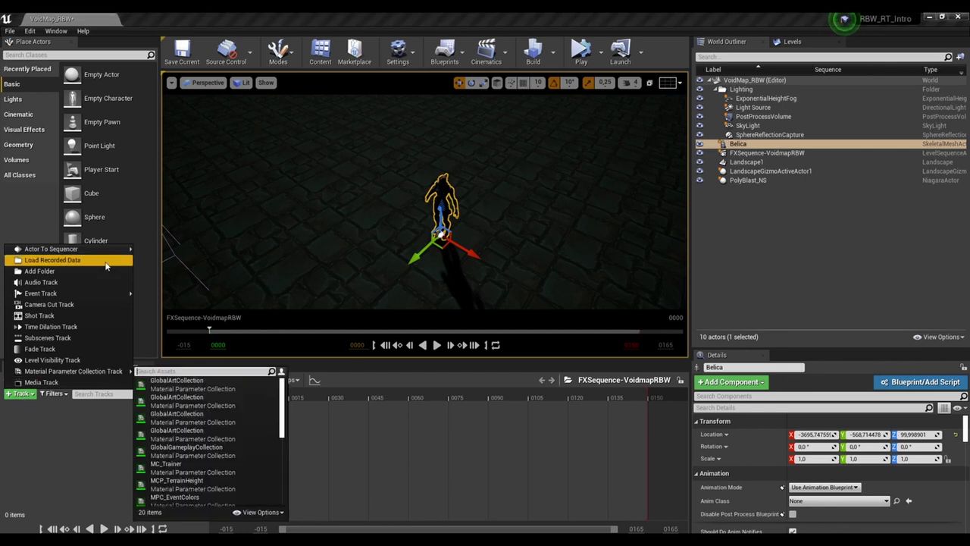
mouse_move(110, 250)
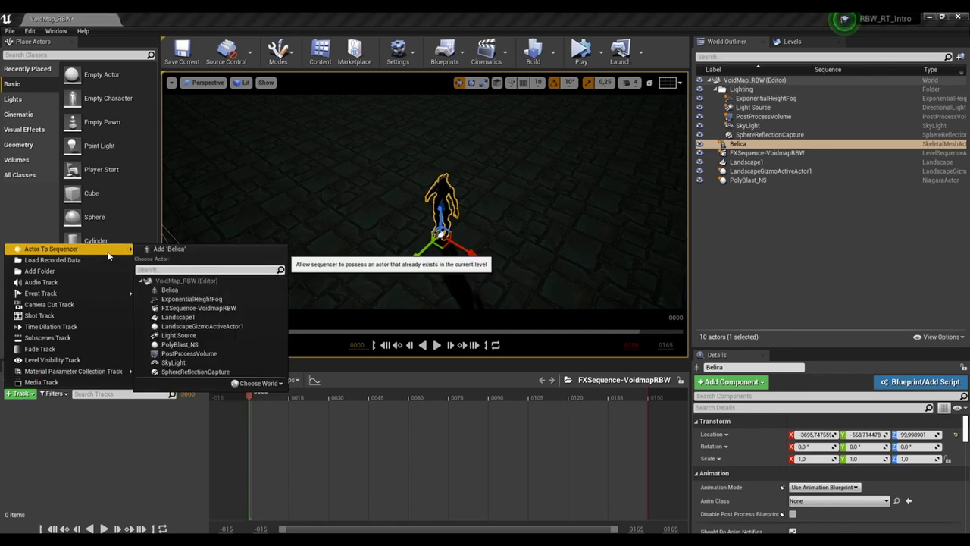
click(216, 250)
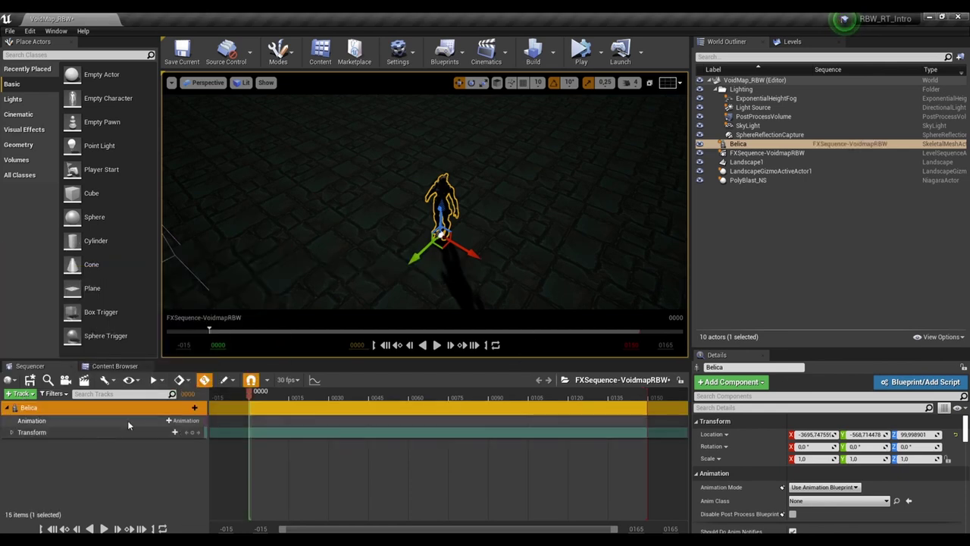
Select the PolyBlast_NS actor, add it to the FXSequence-VoidmapRBW sequence as an actor track, and clear the selection.
click(771, 182)
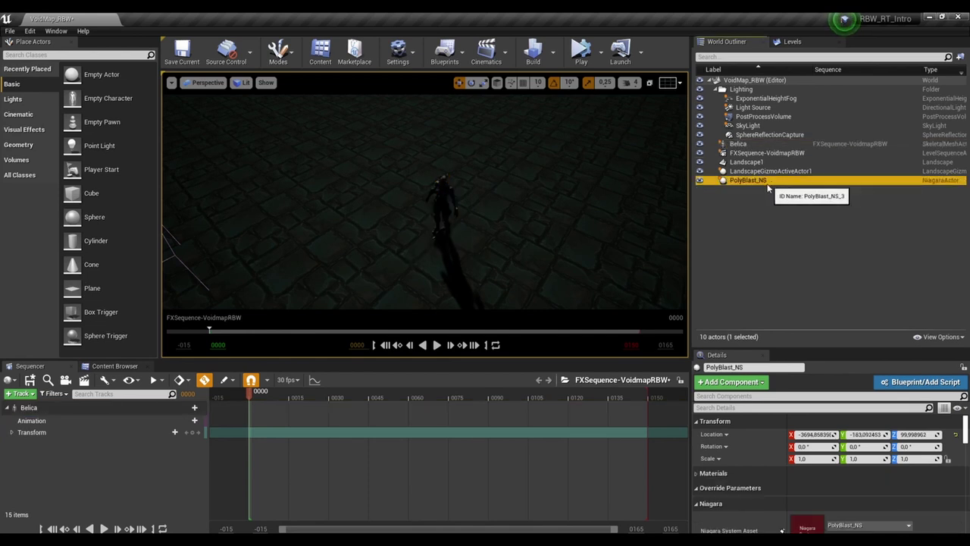
right_drag(342, 227, 310, 254)
click(20, 394)
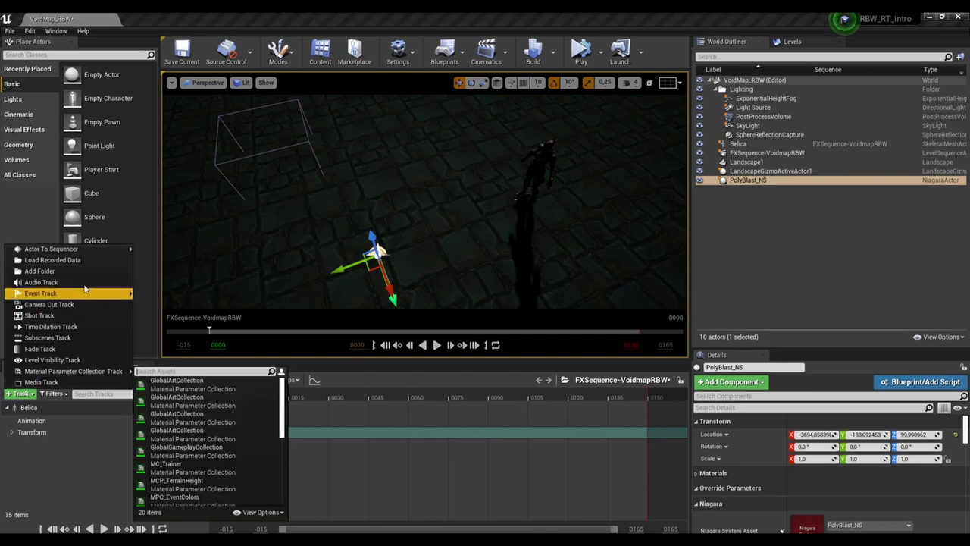
mouse_move(97, 251)
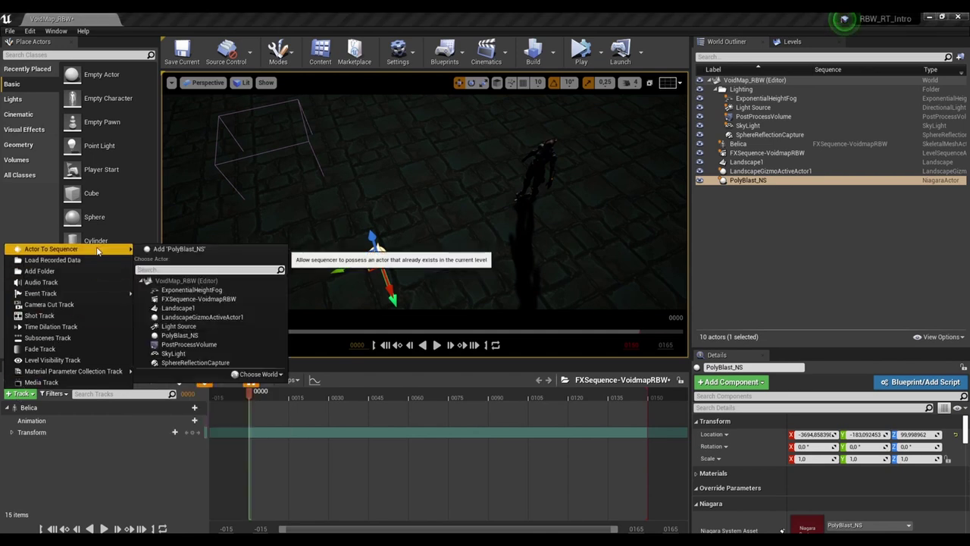
click(211, 253)
click(135, 476)
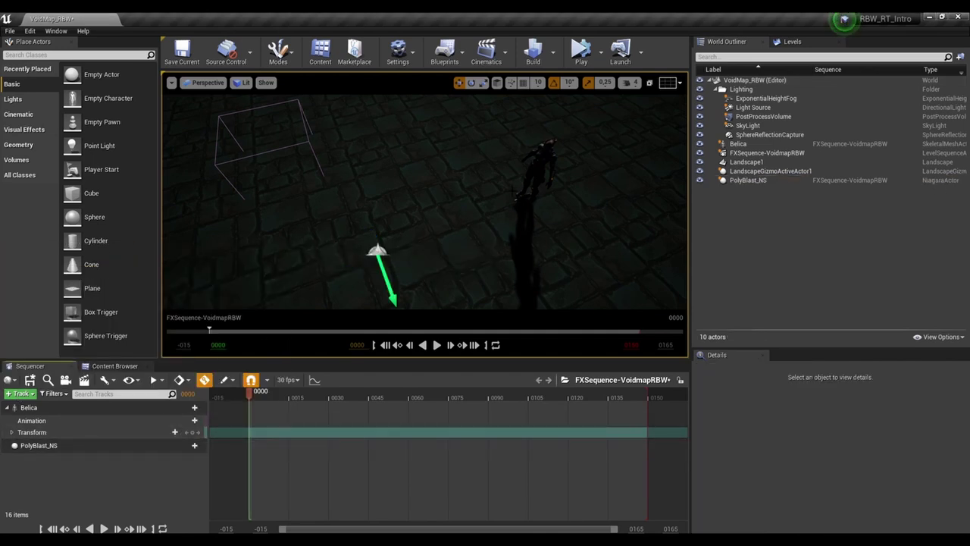
Add the Primary_Fire_Fast animation to Belica's Animation track at frame 0 and preview it.
right_drag(424, 200, 507, 174)
click(415, 189)
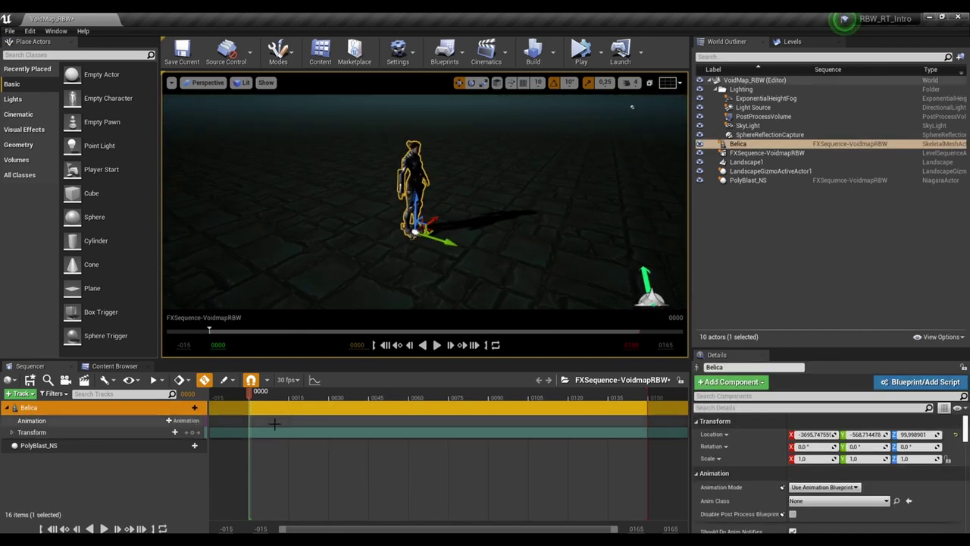
click(184, 422)
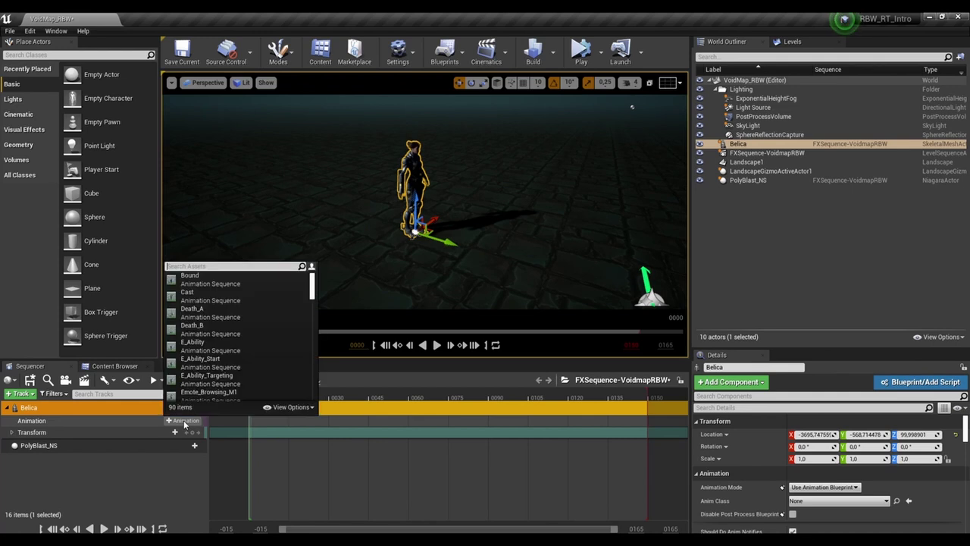
text(prim)
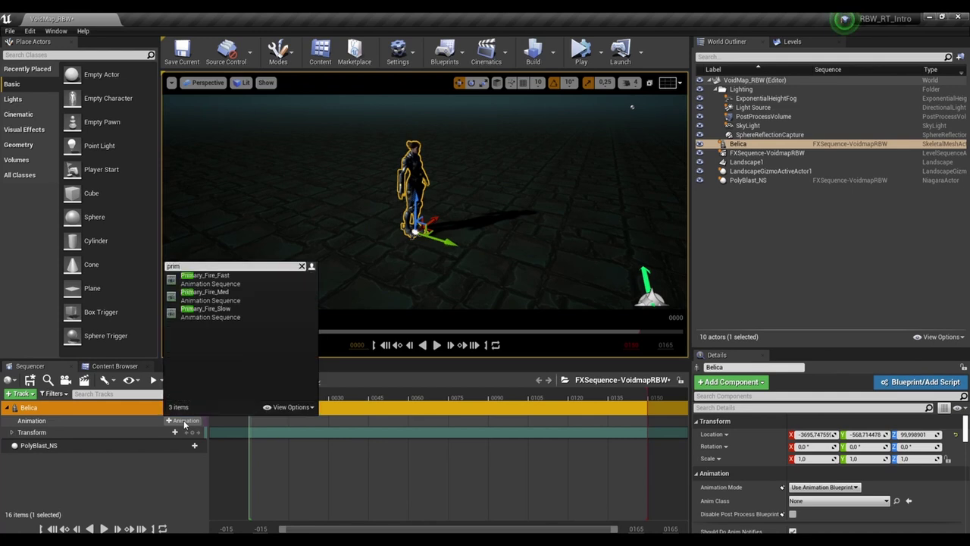
click(203, 276)
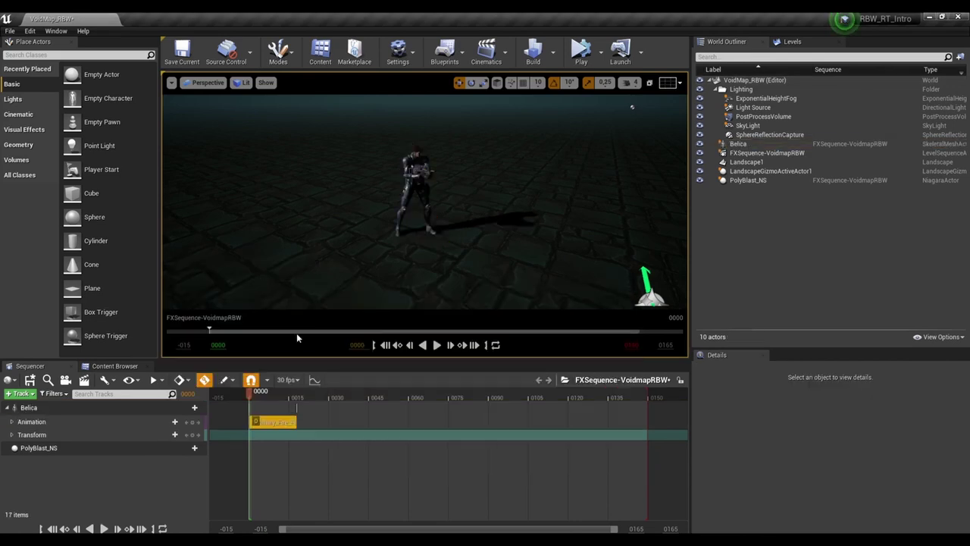
key(space)
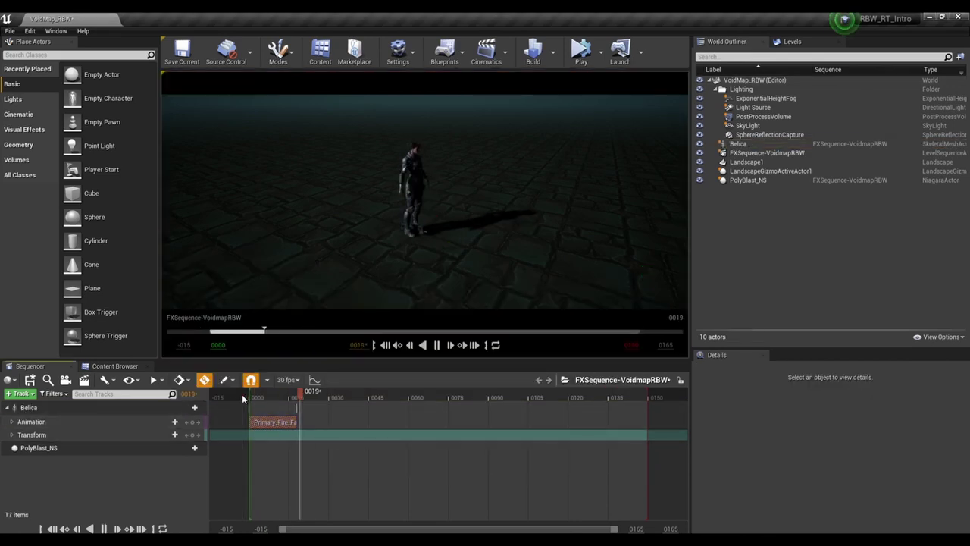
click(237, 394)
Extend the Primary_Fire_Fast clip so it loops until about frame 108, and play the sequence to check it.
drag(297, 427, 538, 440)
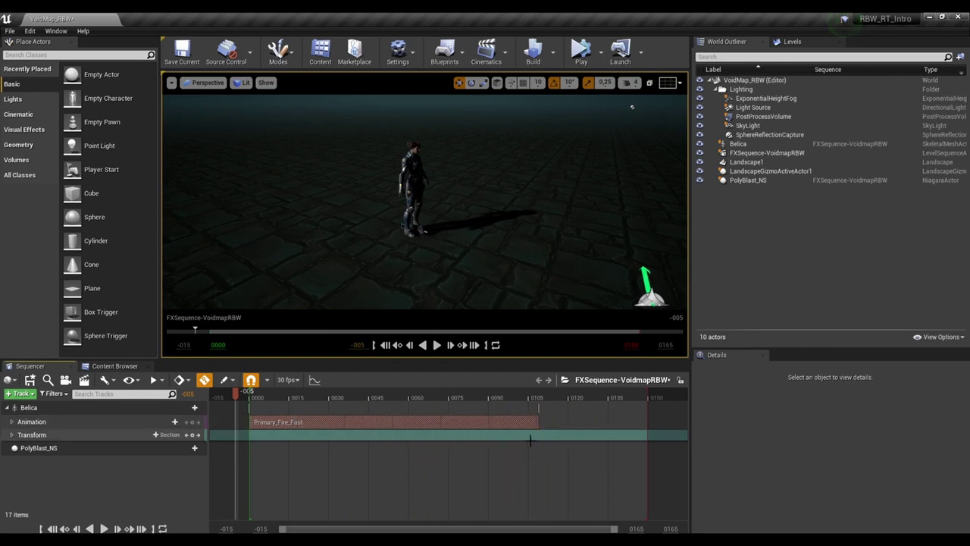
click(230, 398)
key(space)
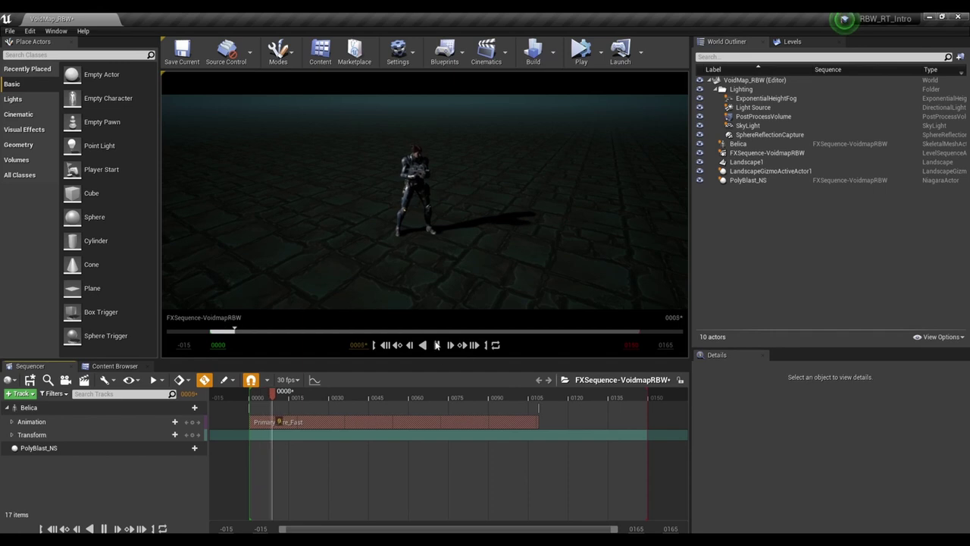
key(space)
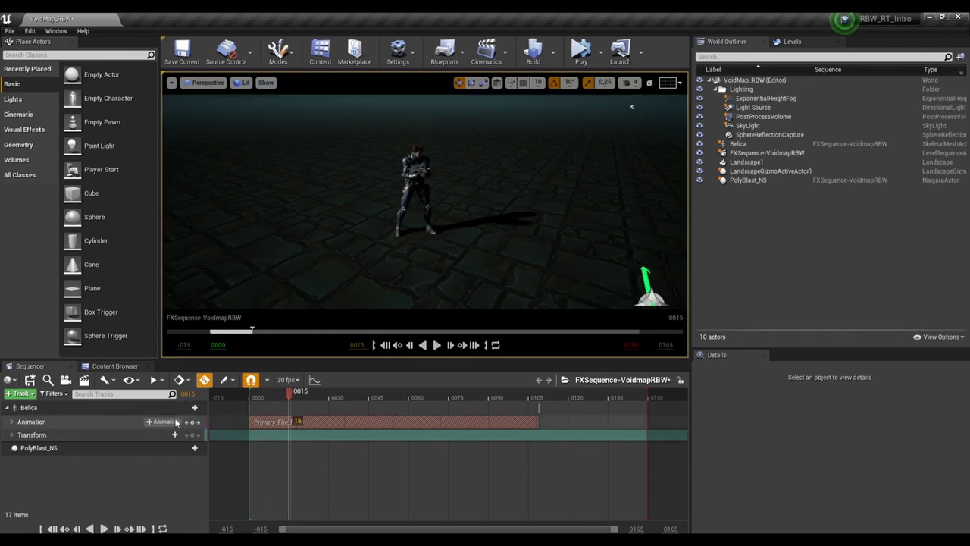
Add a second Animation track to Belica with the Idle_Relaxed animation.
click(191, 408)
text(an)
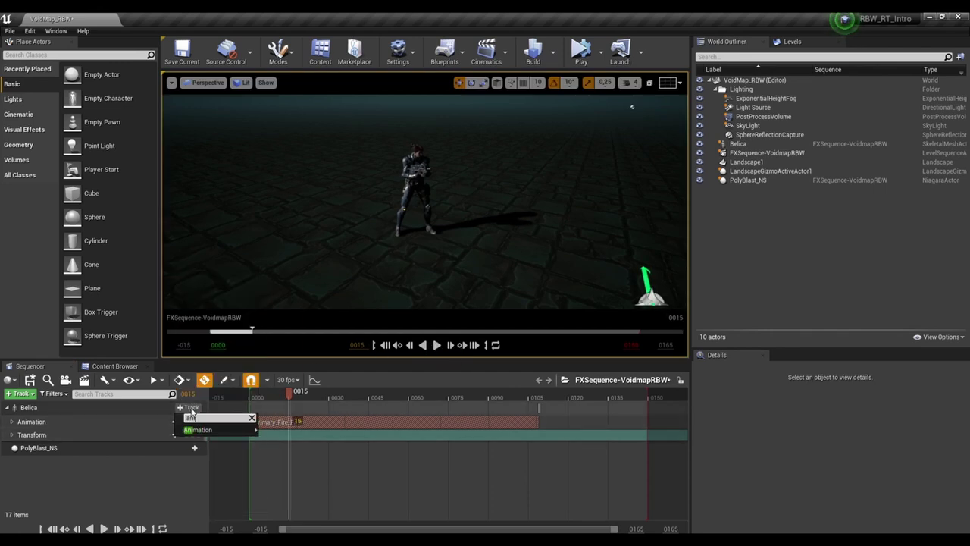
text(i)
mouse_move(198, 430)
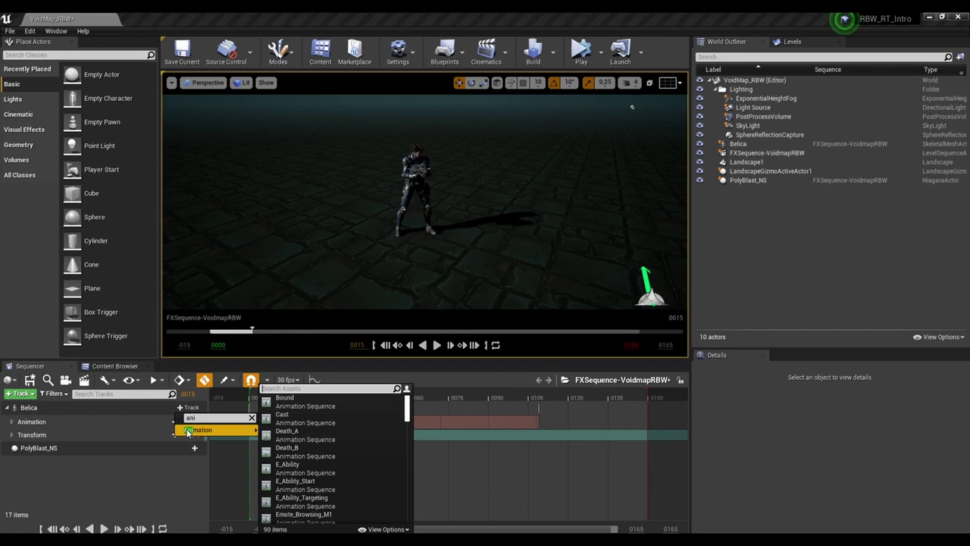
click(292, 388)
text(idle)
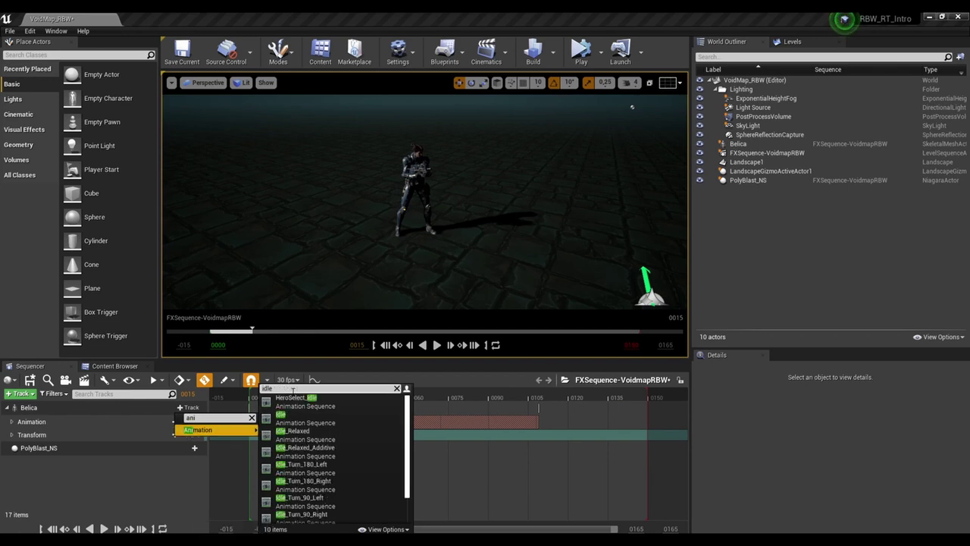
click(327, 433)
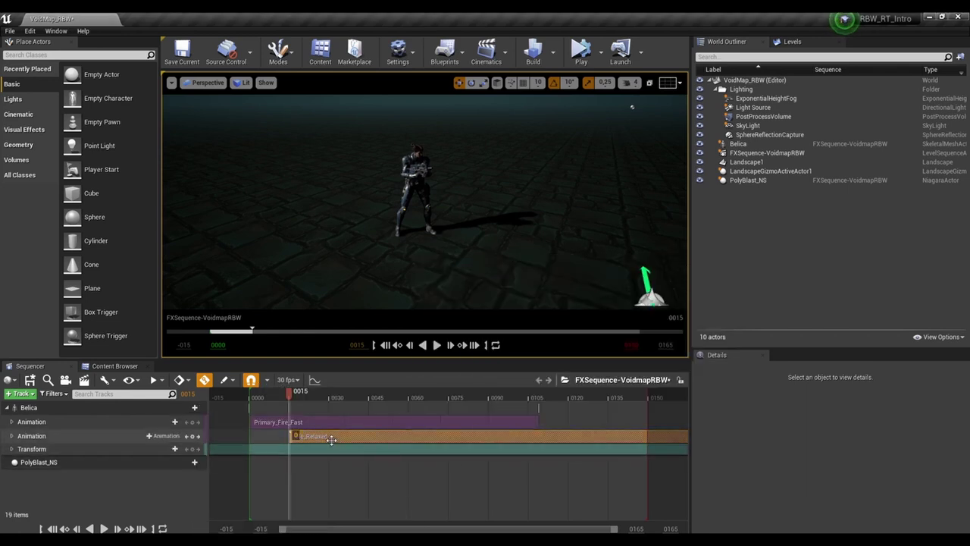
Move the Idle_Relaxed clip so it overlaps the end of the Primary_Fire_Fast clip, and play back the transition.
drag(326, 436, 547, 436)
drag(302, 402, 401, 389)
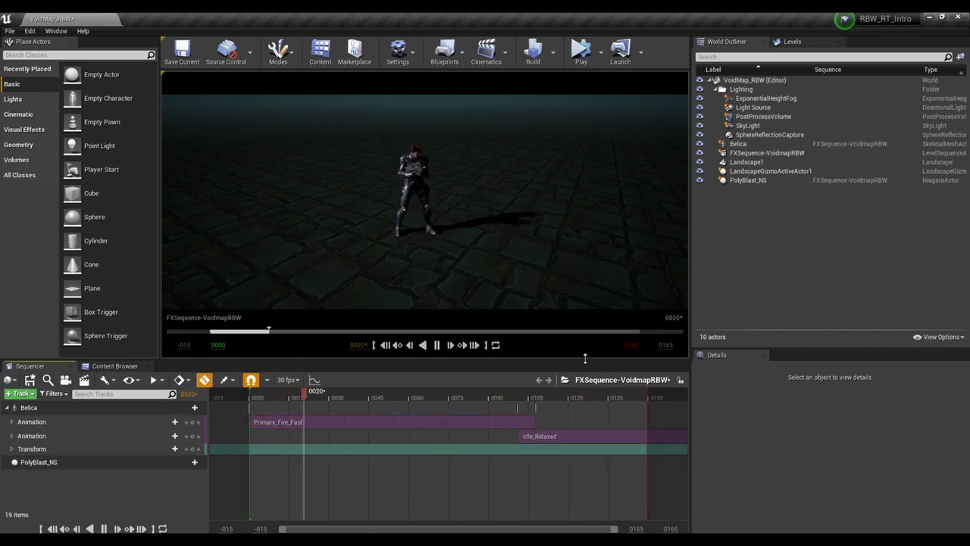
click(437, 345)
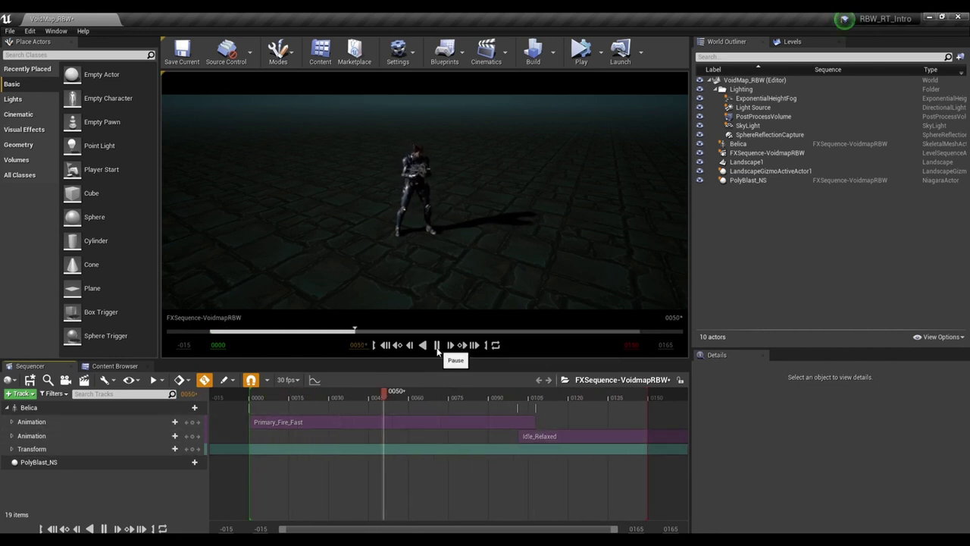
Give the PolyBlast_NS track an Attach track bound to Belica's SMG_Barrel socket.
click(186, 464)
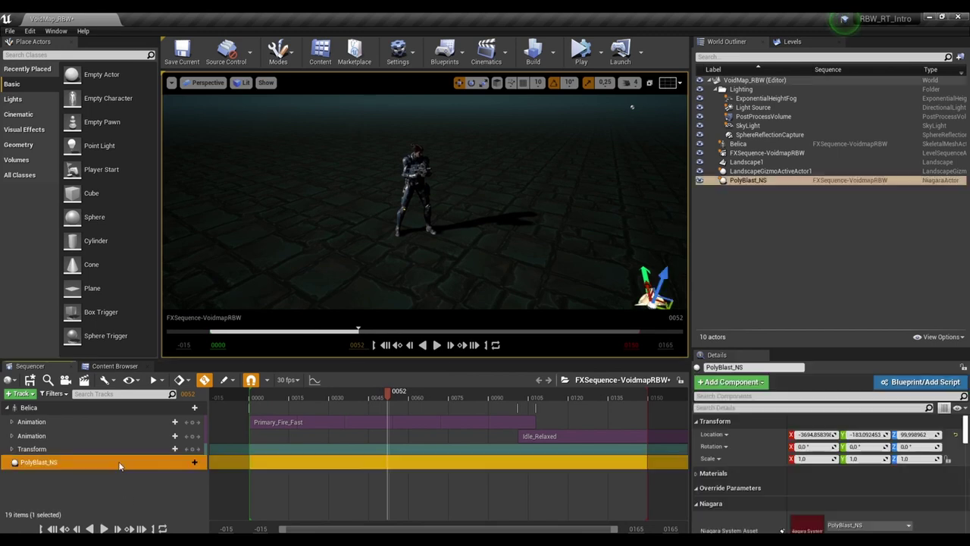
click(191, 462)
mouse_move(228, 331)
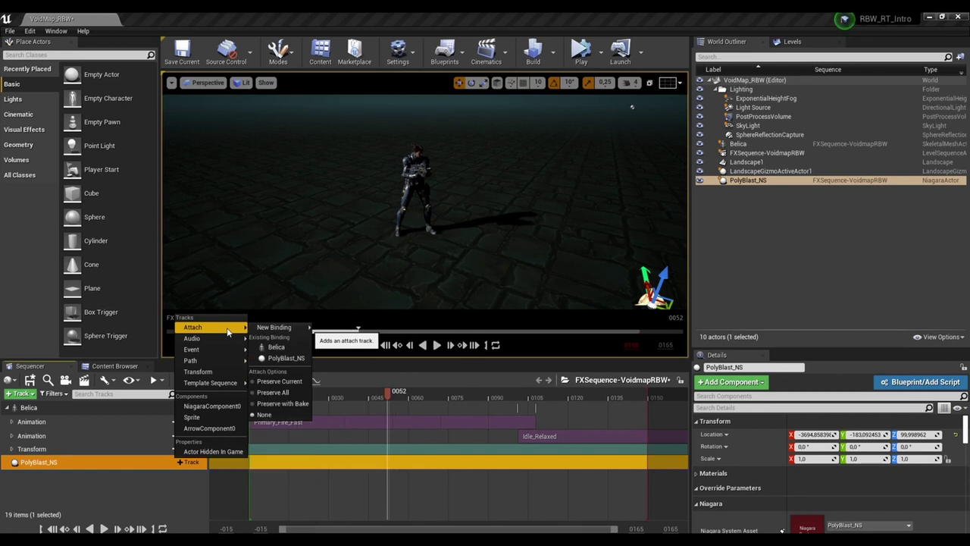
click(283, 348)
text(smg)
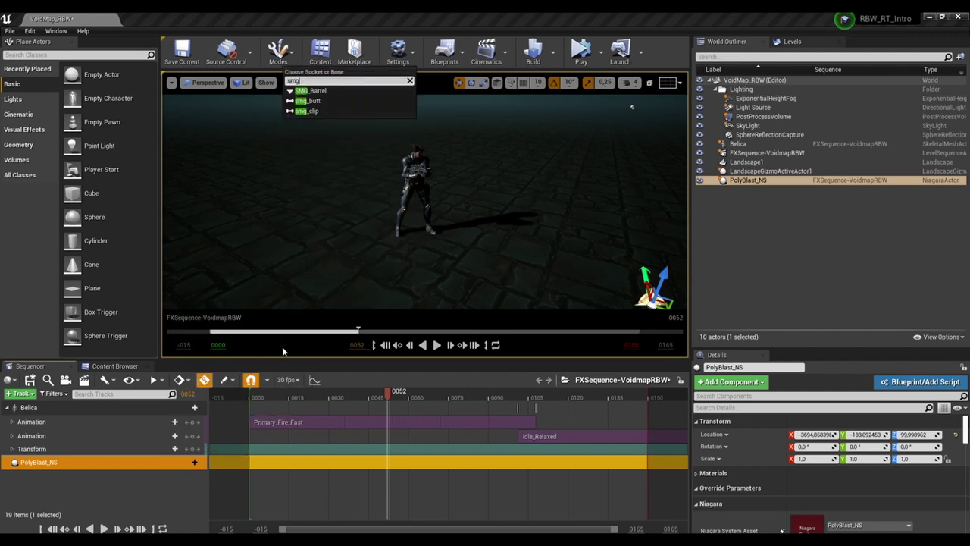
click(328, 92)
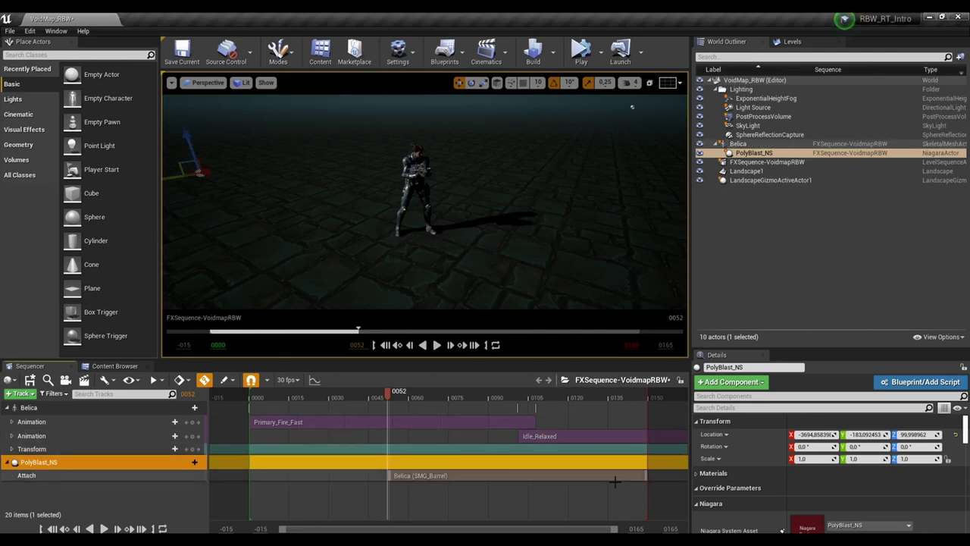
Fit the Attach section from frame 0 to the end of the Primary_Fire_Fast clip and reset PolyBlast_NS's location to 0, 0, 0.
drag(415, 476, 280, 476)
drag(517, 475, 535, 475)
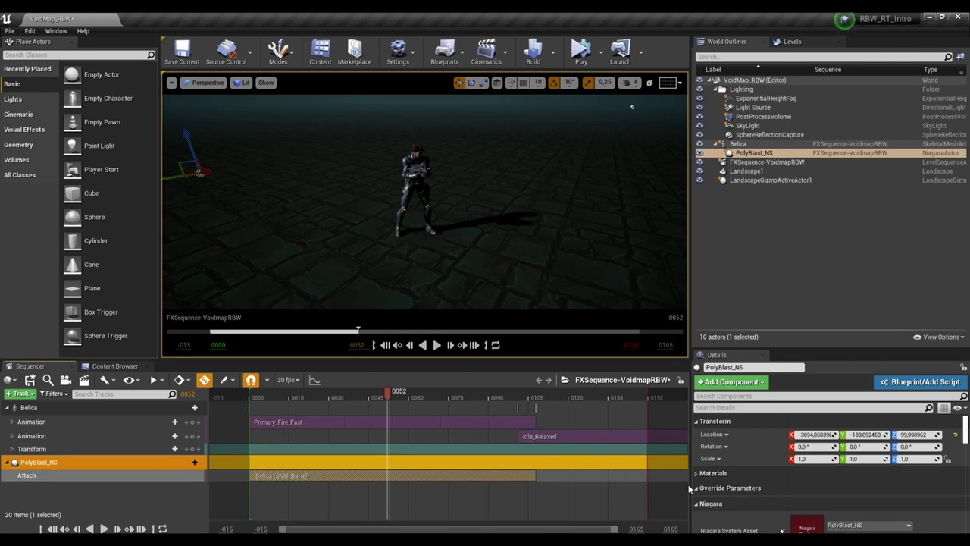
key(a)
right_drag(370, 283, 409, 283)
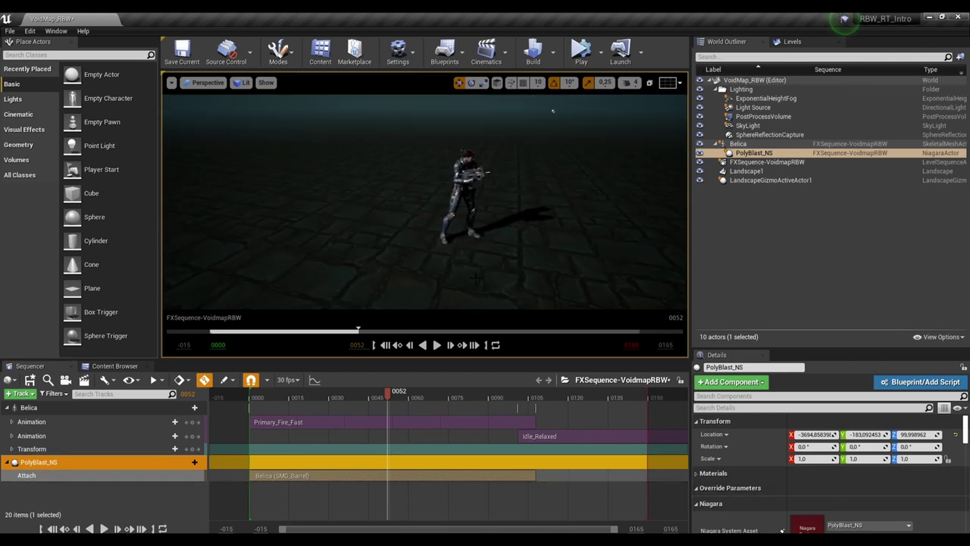
click(957, 435)
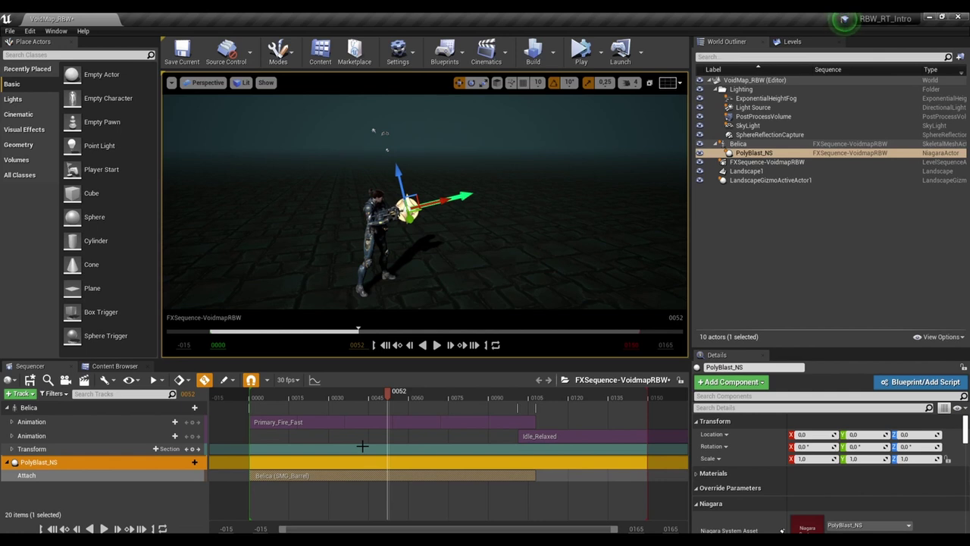
Add the NiagaraComponent0 track under PolyBlast_NS and give it a Trigger event track.
click(191, 462)
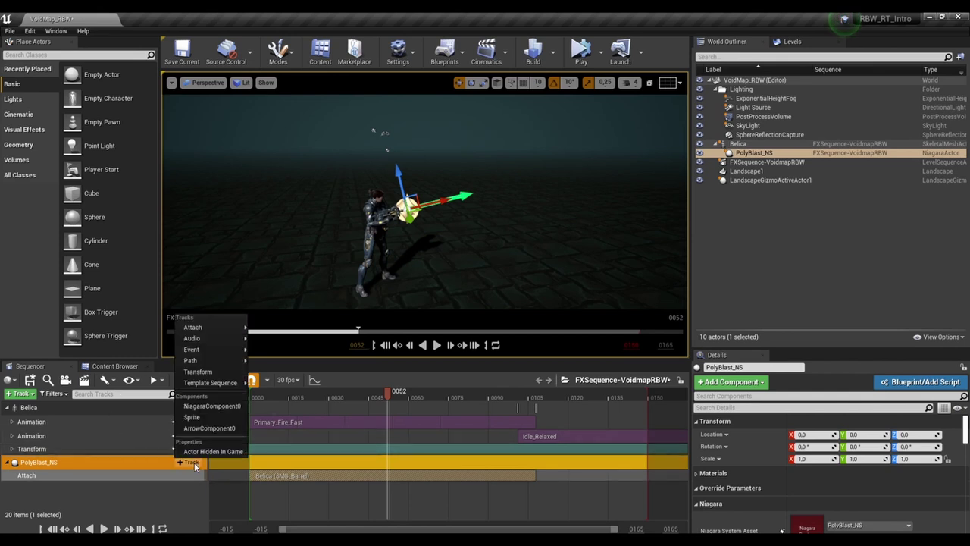
click(213, 406)
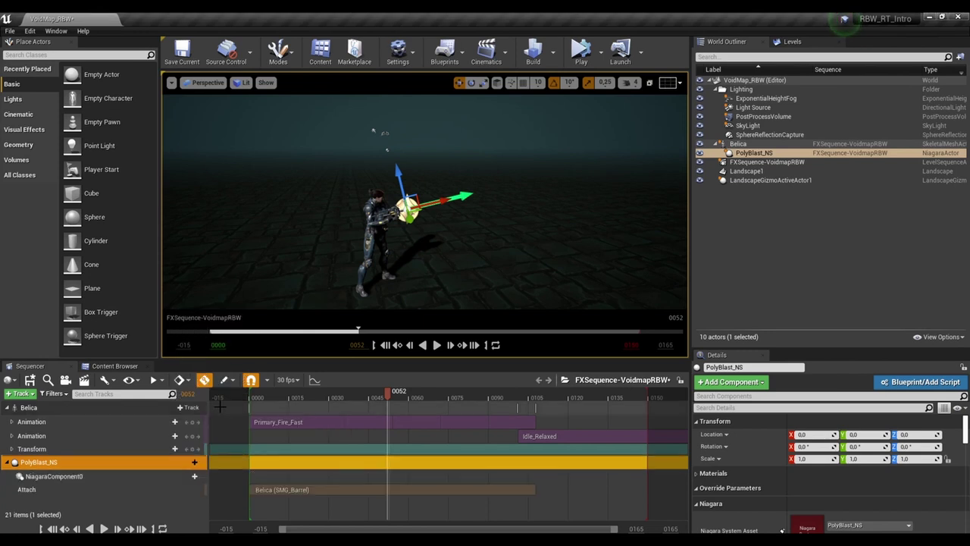
click(114, 477)
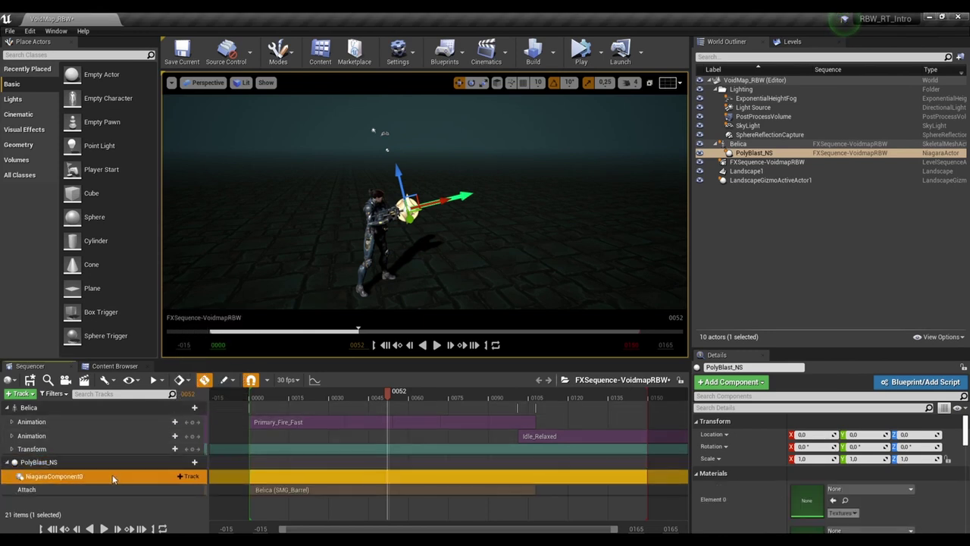
click(189, 476)
text(event)
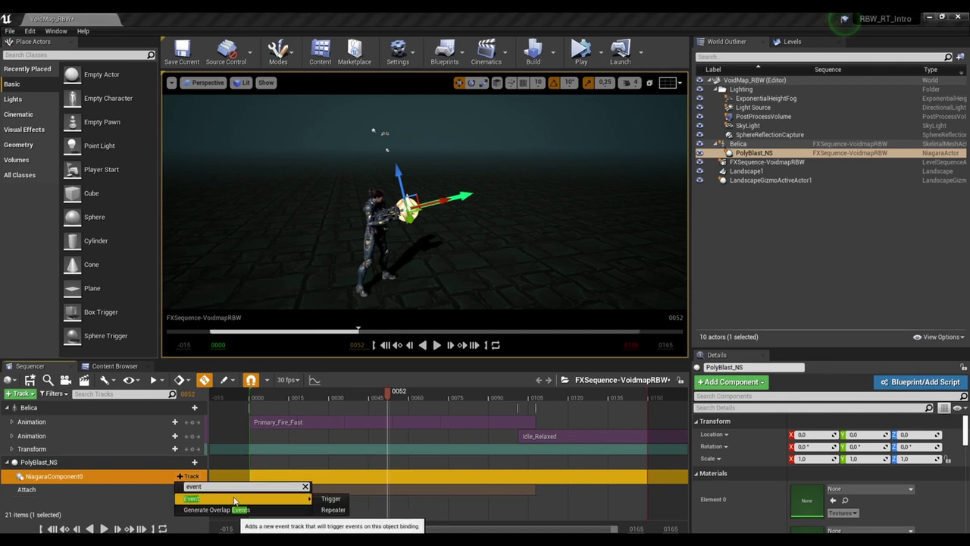
mouse_move(303, 499)
click(333, 499)
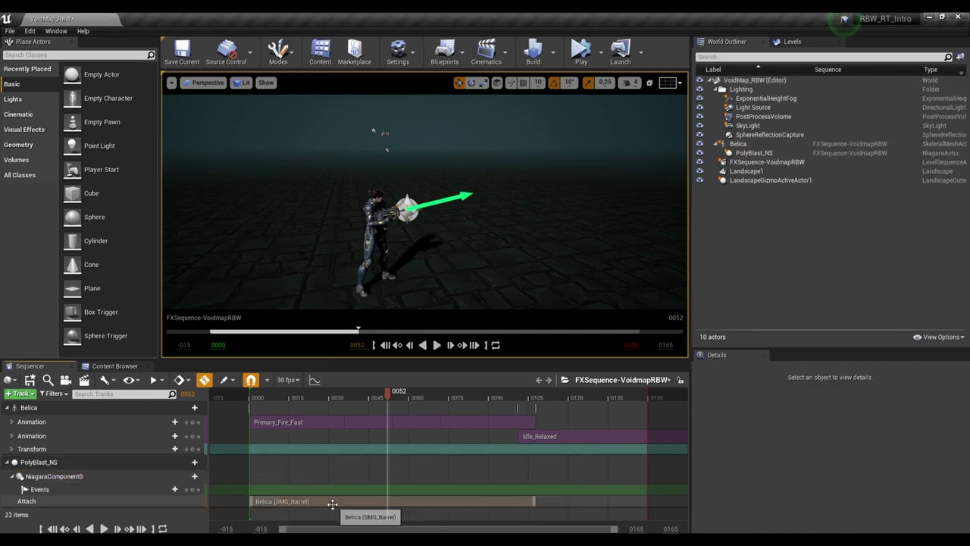
Key an event at frame 18 on NiagaraComponent0's Events track and open its event node in the SequenceDirector blueprint.
drag(387, 400, 298, 433)
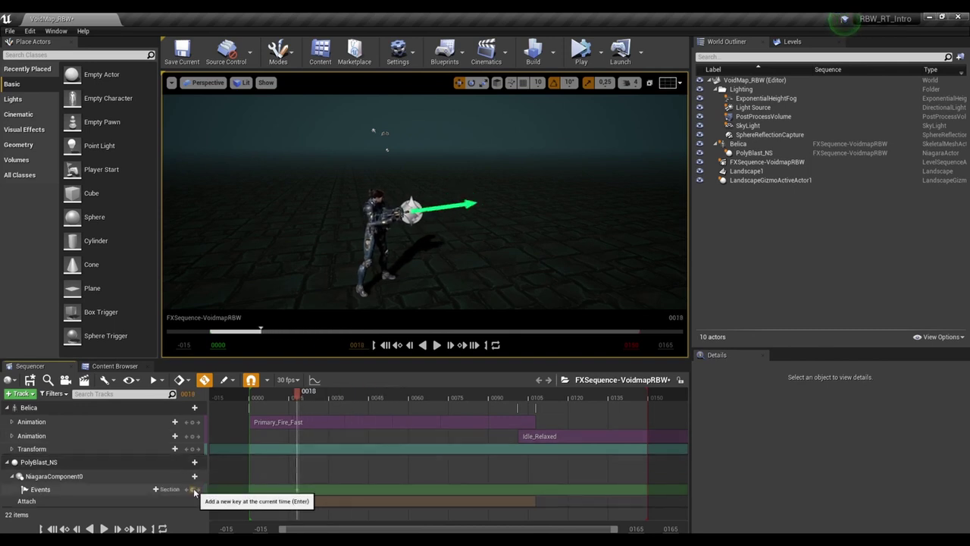
click(299, 490)
double_click(297, 489)
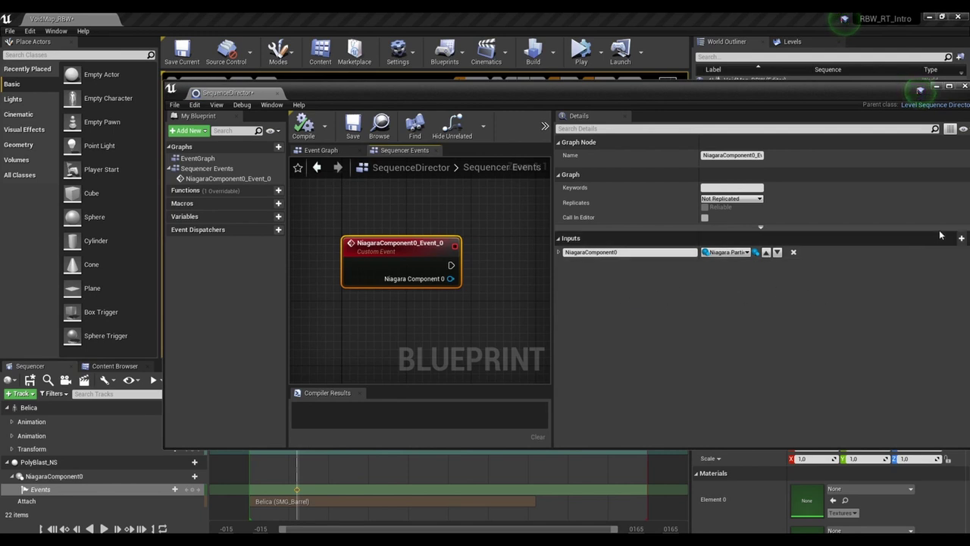
Add a Boolean input parameter named Reset to the NiagaraComponent0_Event_0 custom event.
click(961, 238)
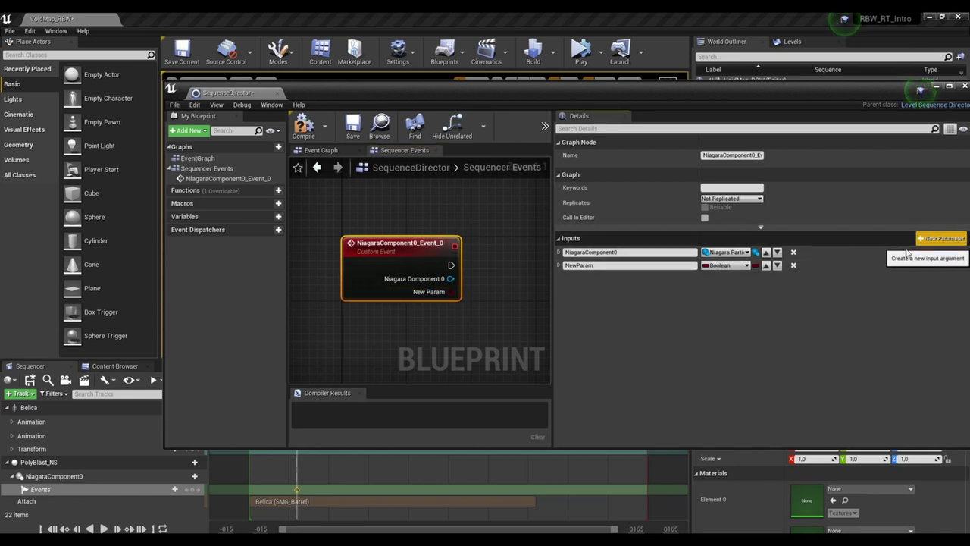
click(635, 265)
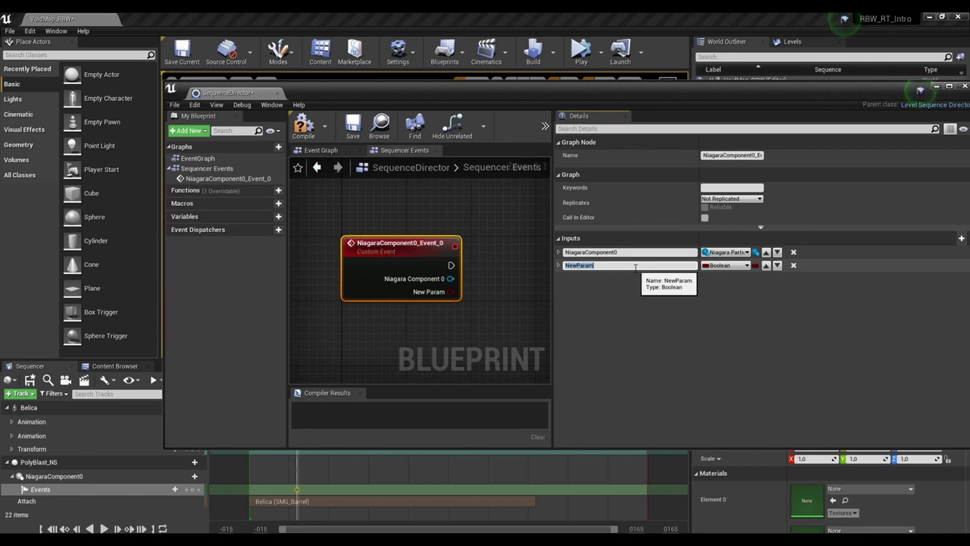
text(Reset)
key(Return)
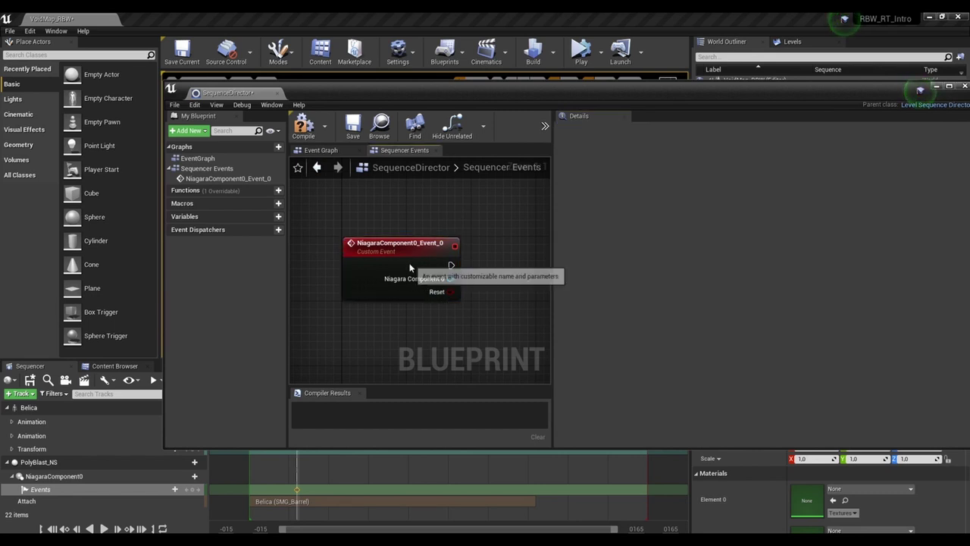
Rename the NiagaraComponent0_Event_0 custom event to ActivateTrigger.
click(741, 156)
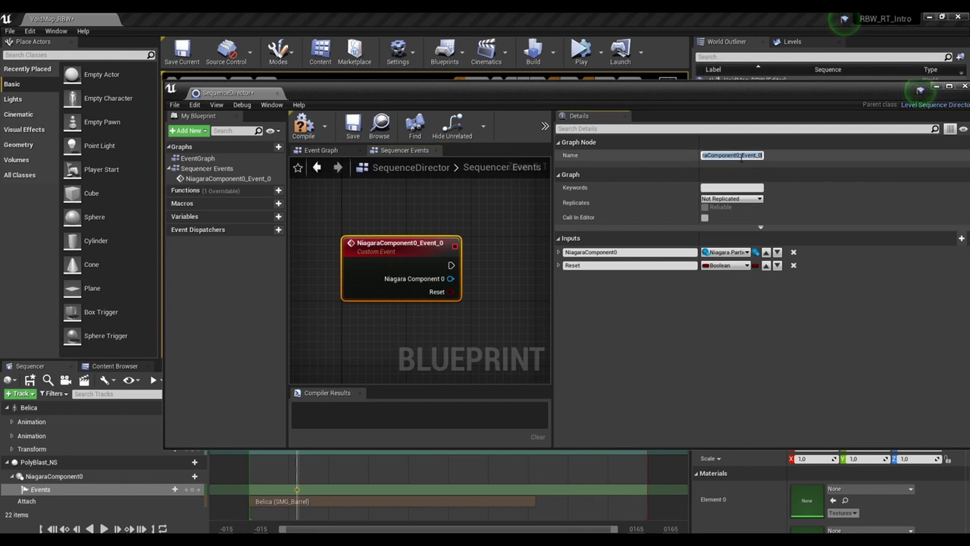
text(ActivateTrigger)
key(Return)
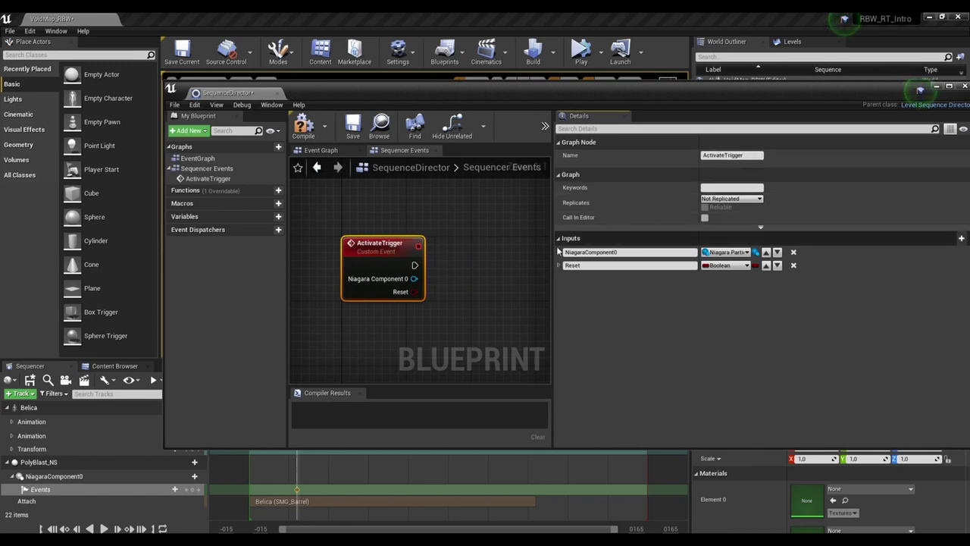
Add an Activate node targeting ActivateTrigger's Niagara Component 0 output and run it from the event.
click(482, 273)
right_drag(482, 274, 456, 273)
scroll(456, 275, down, 1)
scroll(449, 280, up, 1)
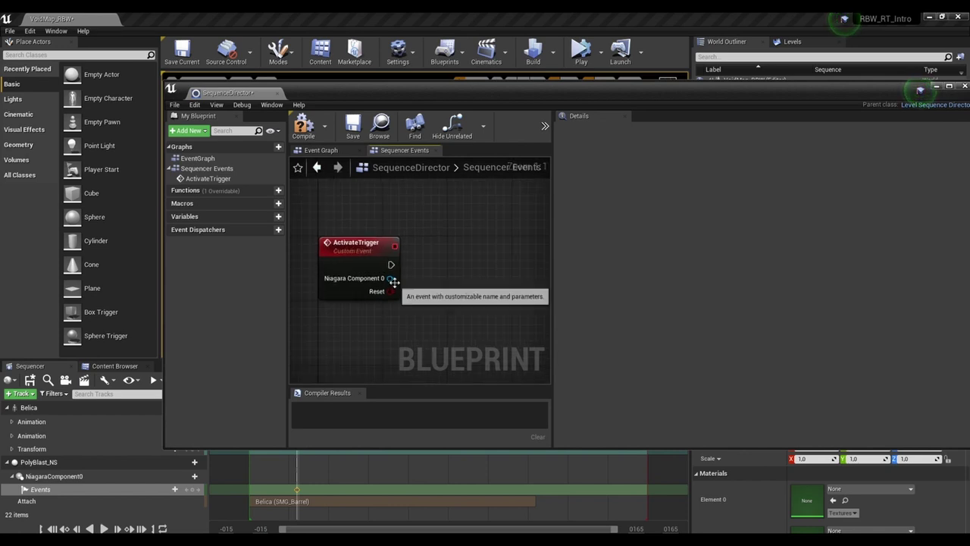
drag(390, 278, 484, 280)
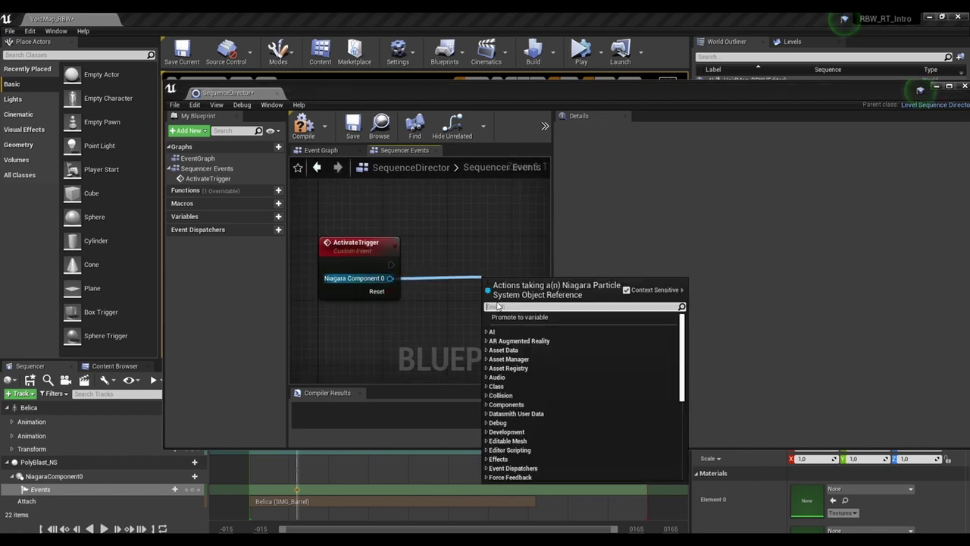
text(acti)
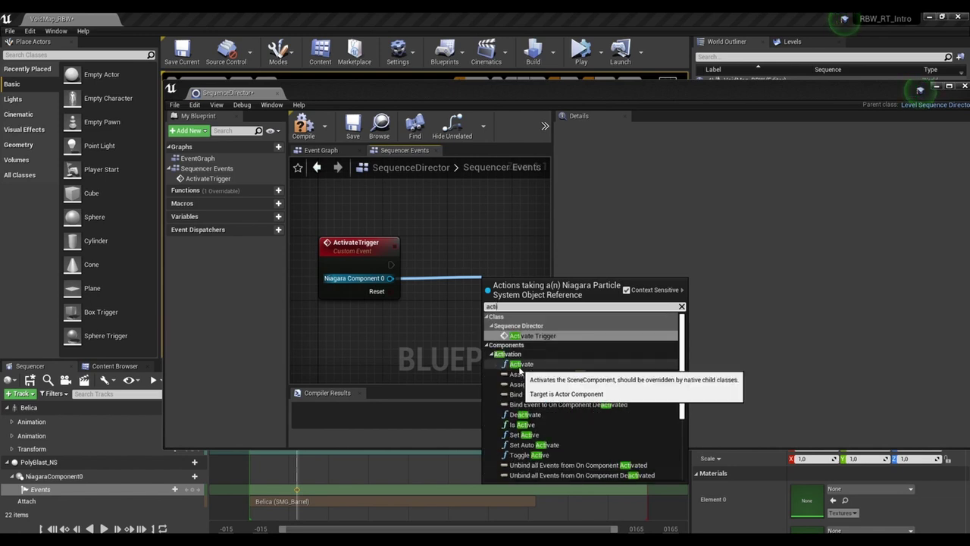
click(521, 364)
drag(513, 299, 506, 258)
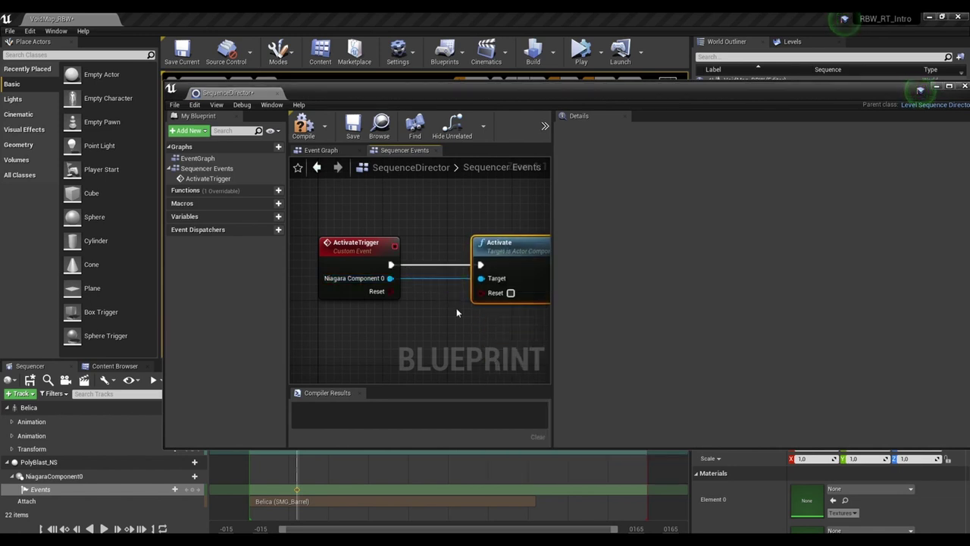
Connect ActivateTrigger's Reset output to the Activate node's Reset input, then compile, save and close the SequenceDirector blueprint.
right_drag(457, 308, 422, 305)
drag(356, 292, 448, 290)
right_drag(389, 219, 406, 216)
click(305, 131)
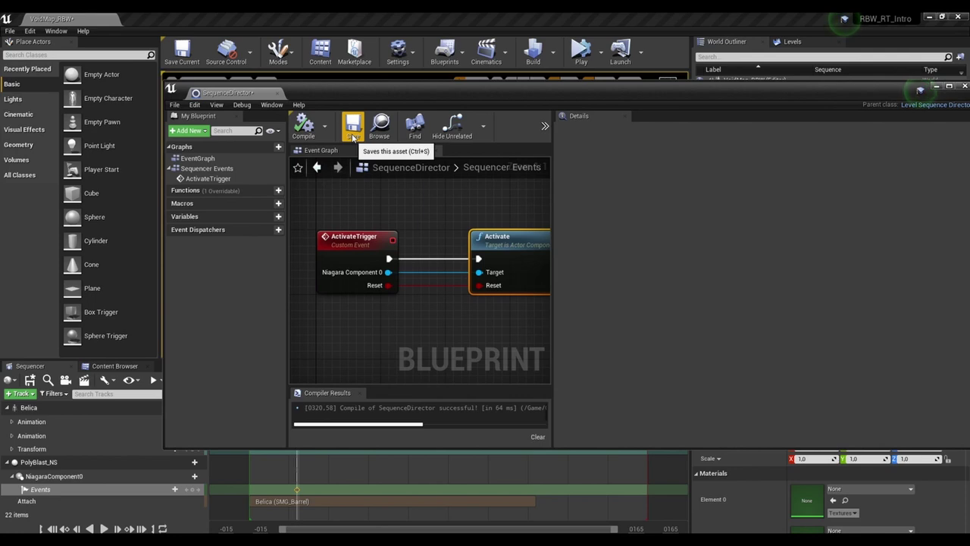
click(352, 131)
click(963, 87)
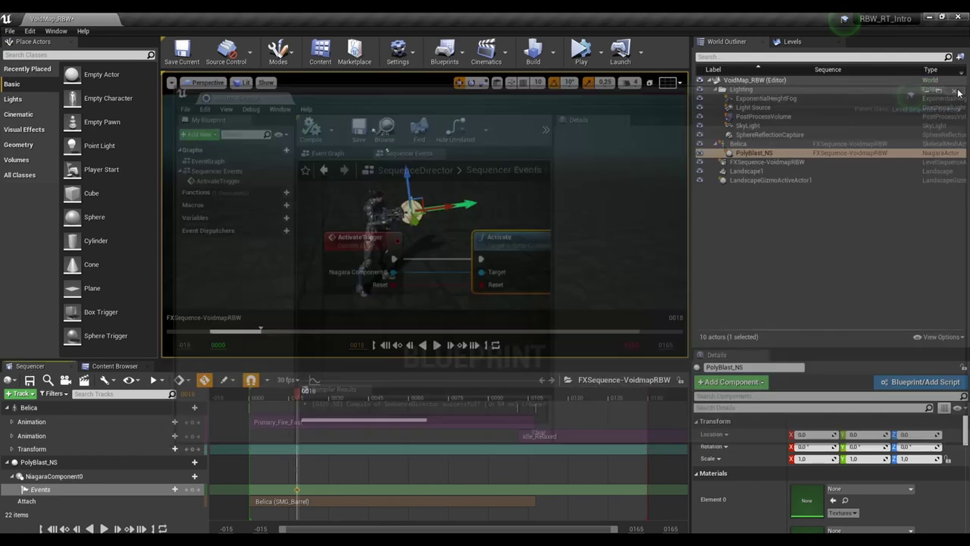
Enable Call In Editor and the Reset payload for the ActivateTrigger event key at frame 18.
right_click(298, 491)
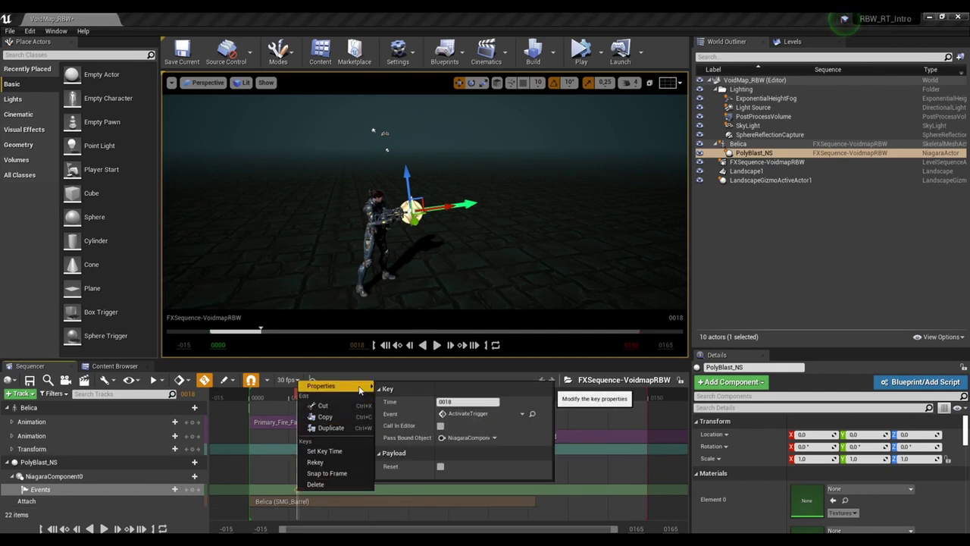
click(440, 427)
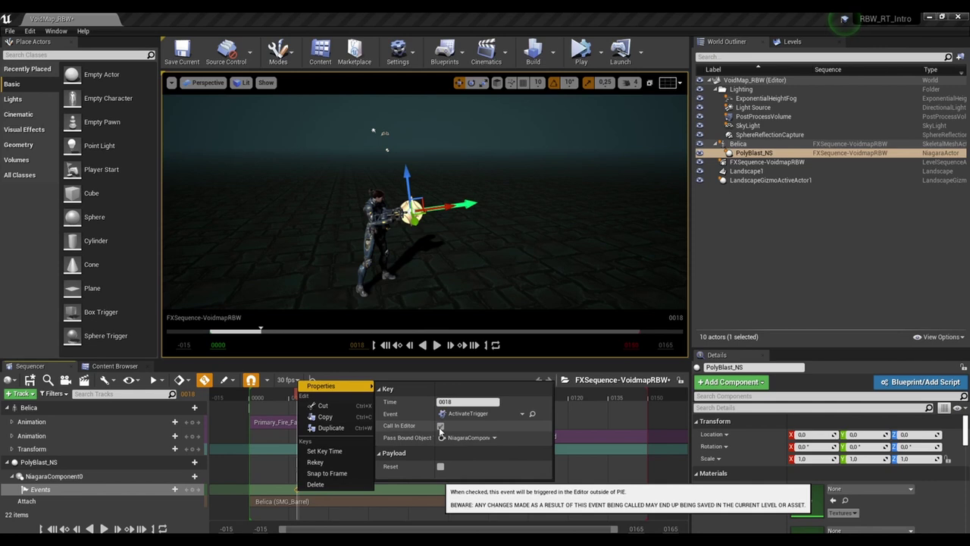
click(441, 468)
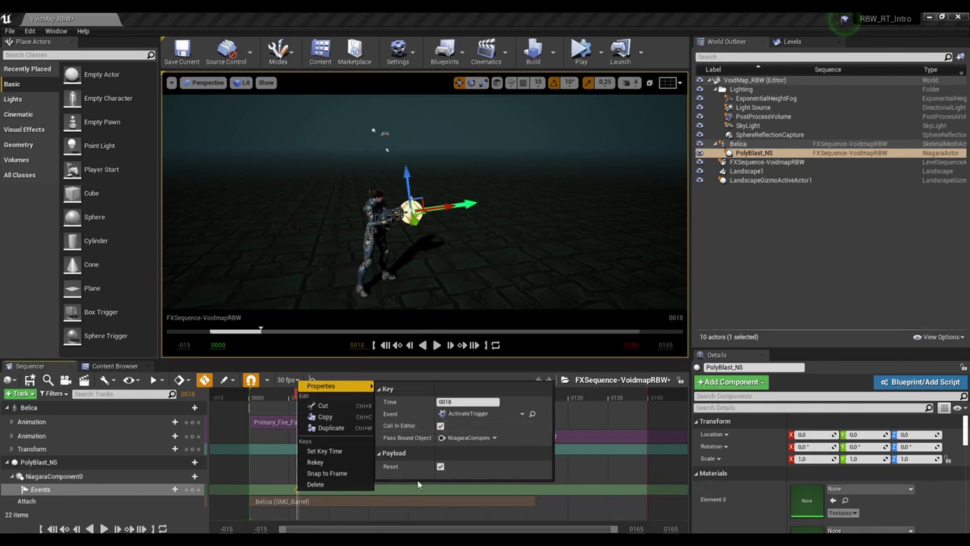
click(583, 468)
Play the sequence from frame 4 to check the blast at the frame 18 event.
click(263, 397)
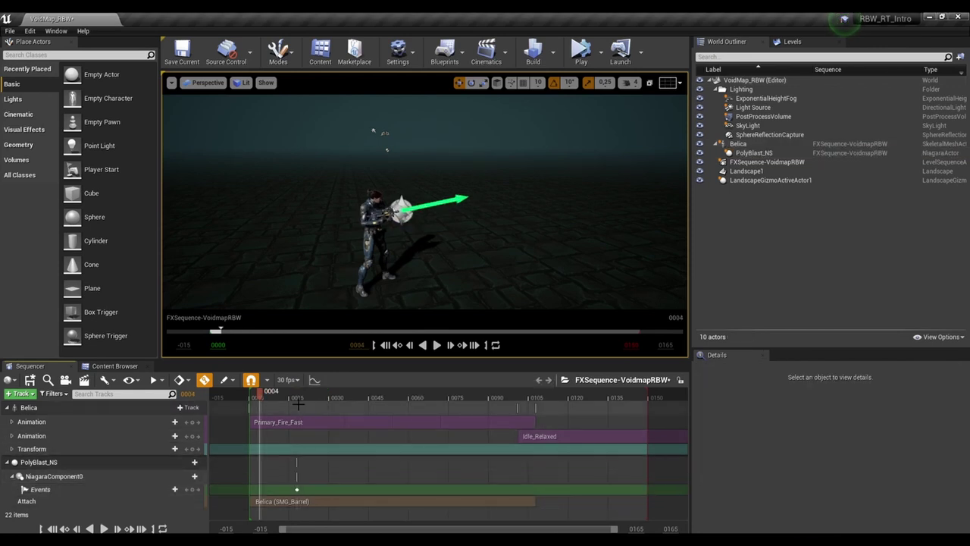
key(space)
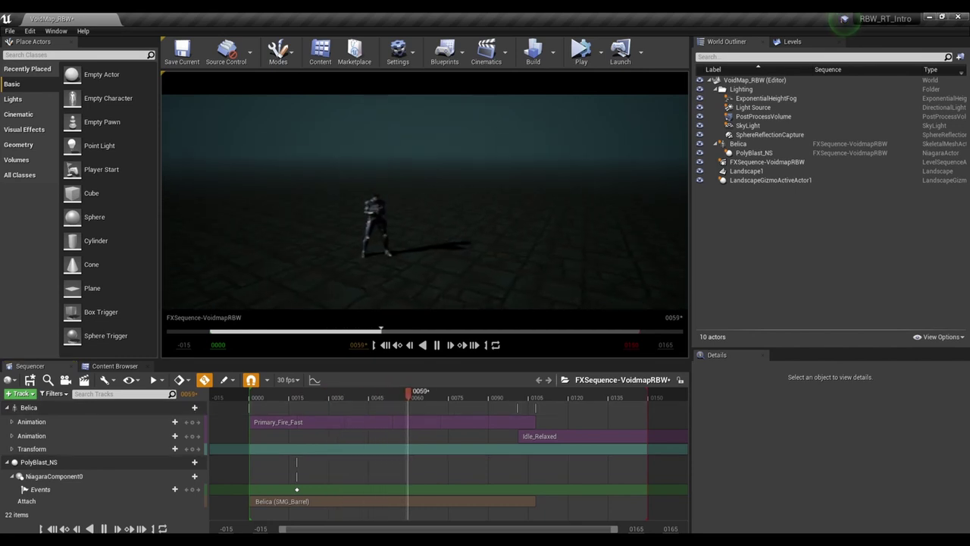
click(295, 397)
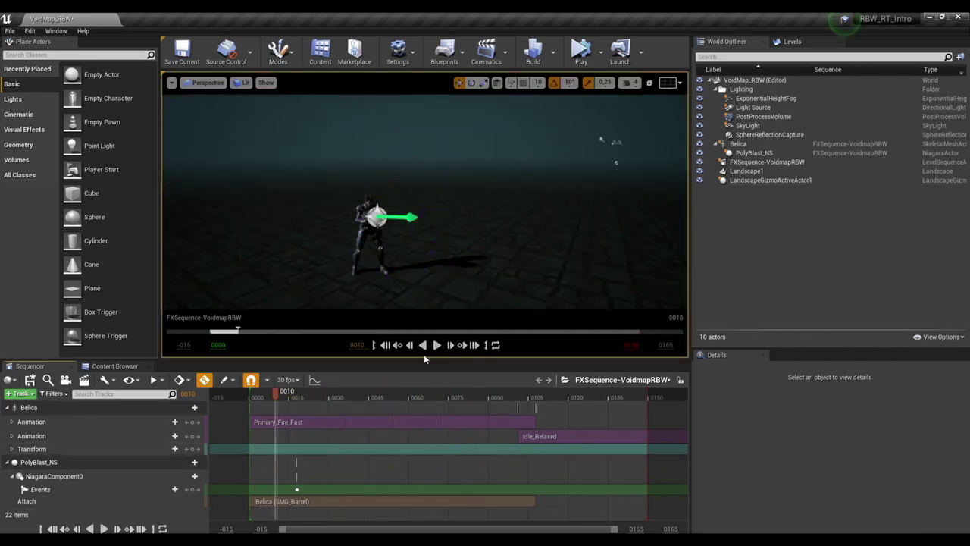
Copy the frame 18 event key to frames 36, 54, 72, 90 and 0 on NiagaraComponent0's Events track.
click(296, 488)
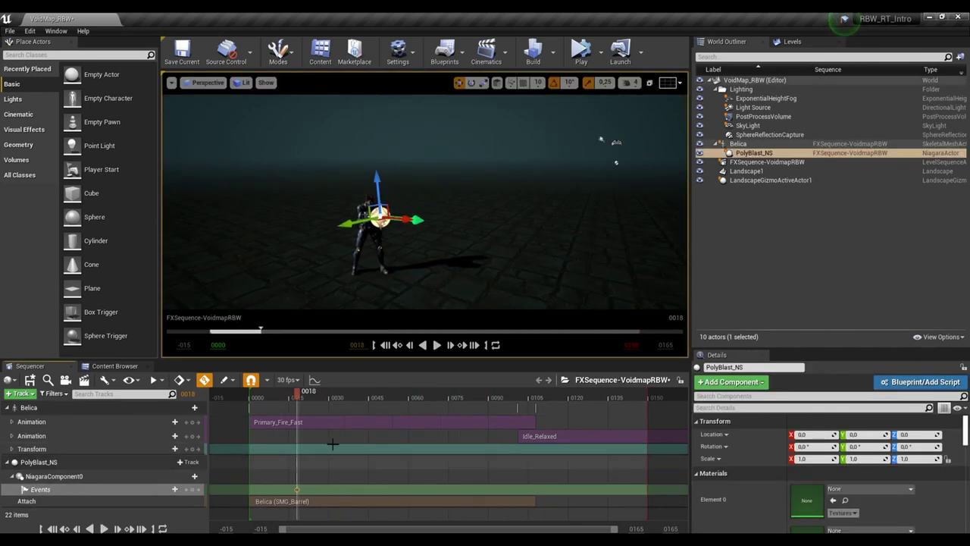
drag(302, 397, 347, 406)
click(347, 489)
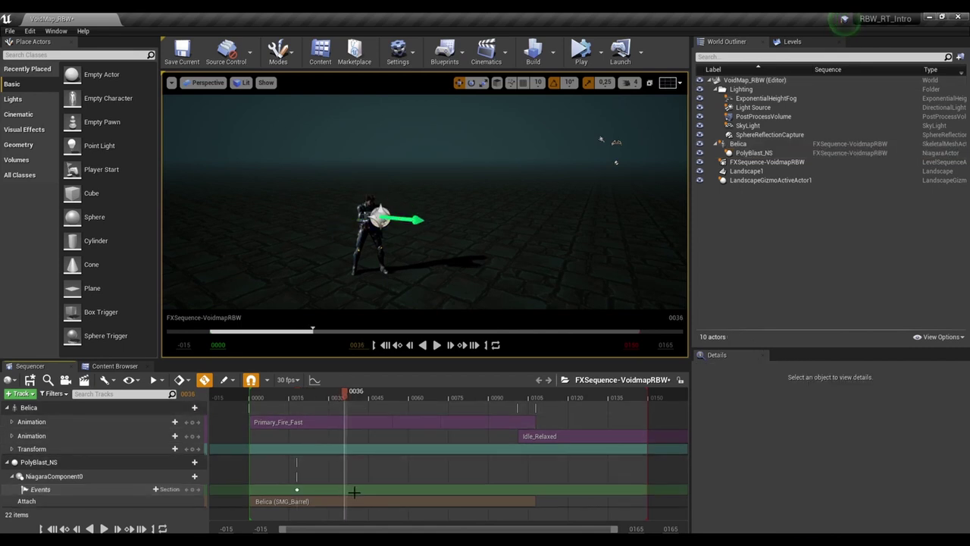
click(392, 397)
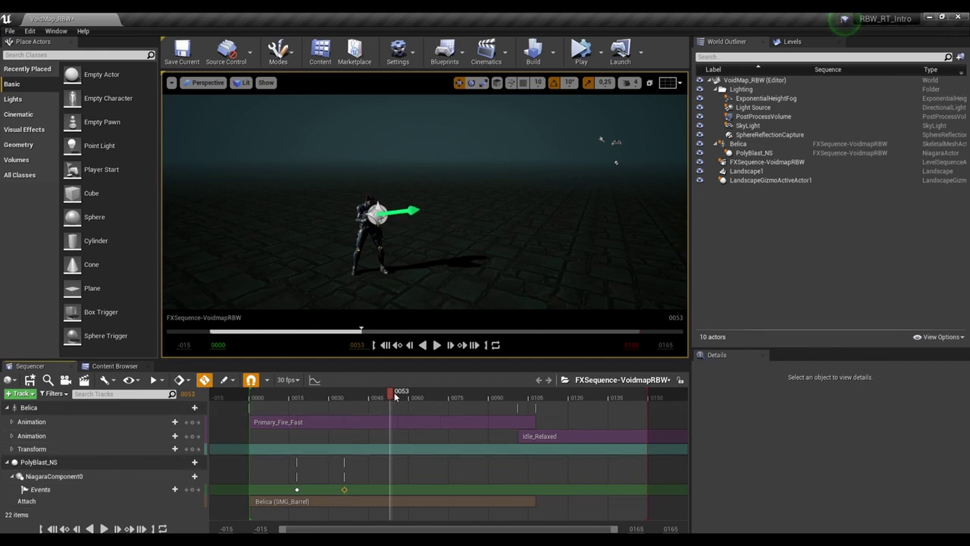
click(393, 489)
drag(393, 397, 443, 403)
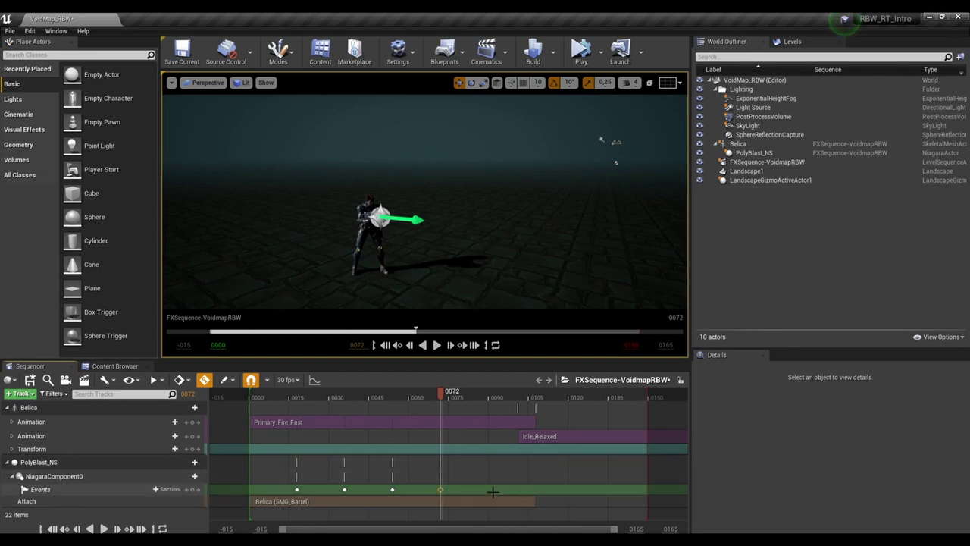
drag(447, 402, 490, 404)
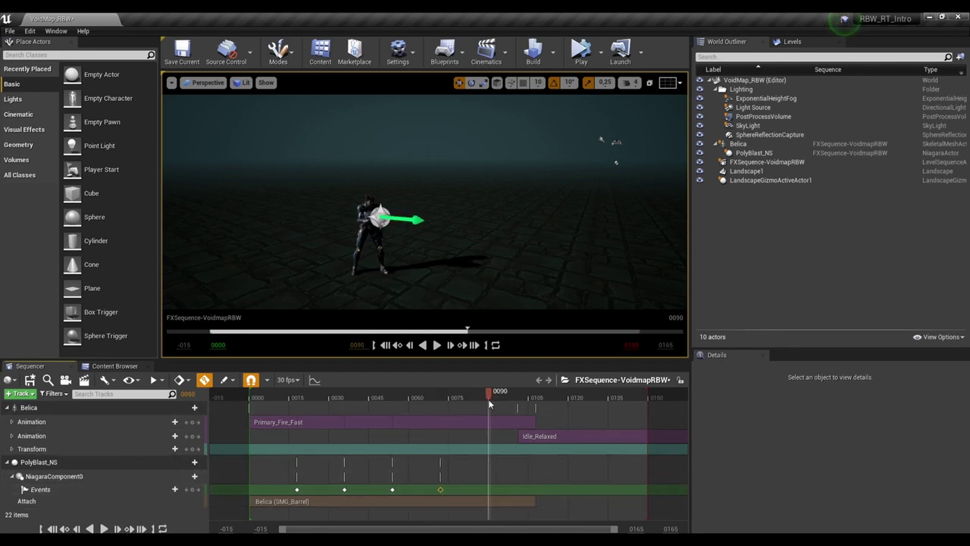
middle_click(489, 489)
drag(310, 400, 250, 416)
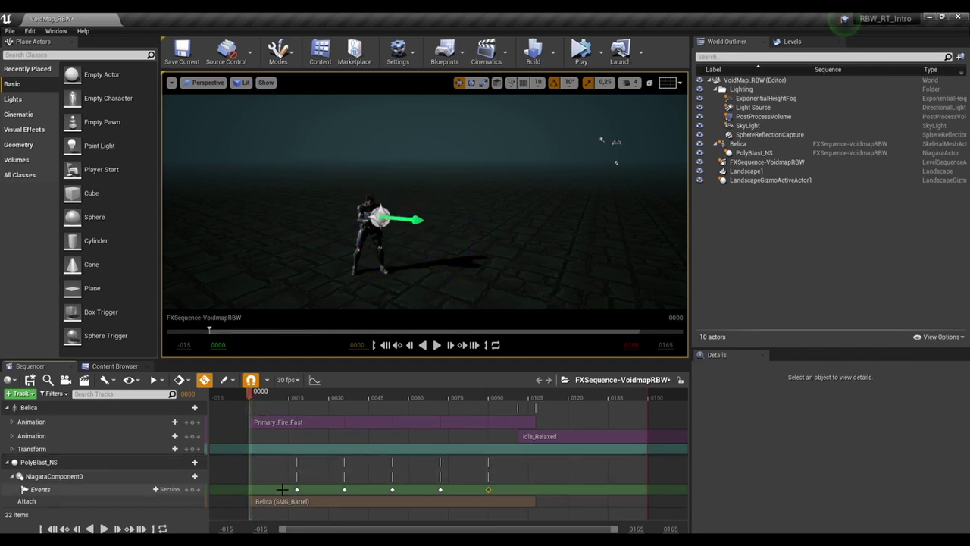
Play the sequence from frame -8 in a wider, higher view of Belica to check the repeated blasts.
right_drag(425, 205, 479, 232)
key(s)
key(s)
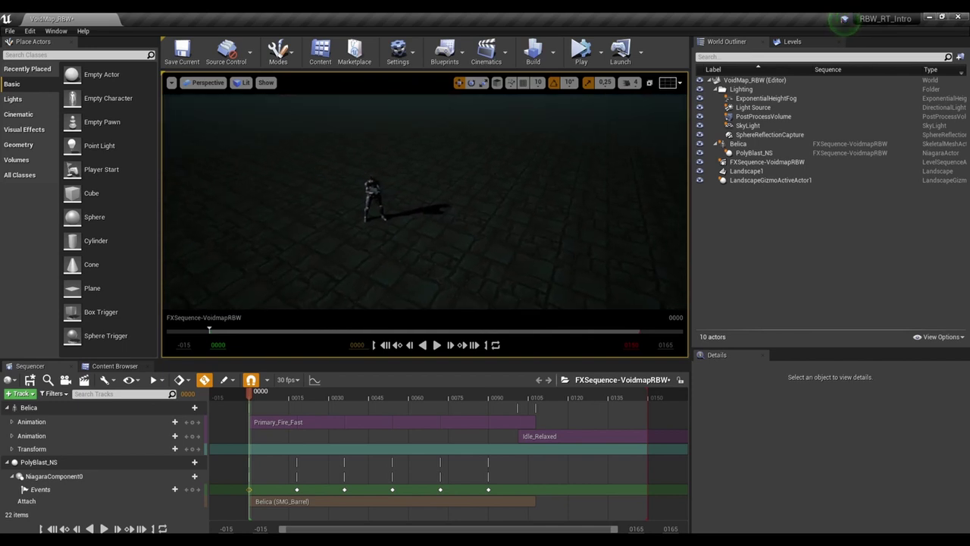
click(236, 400)
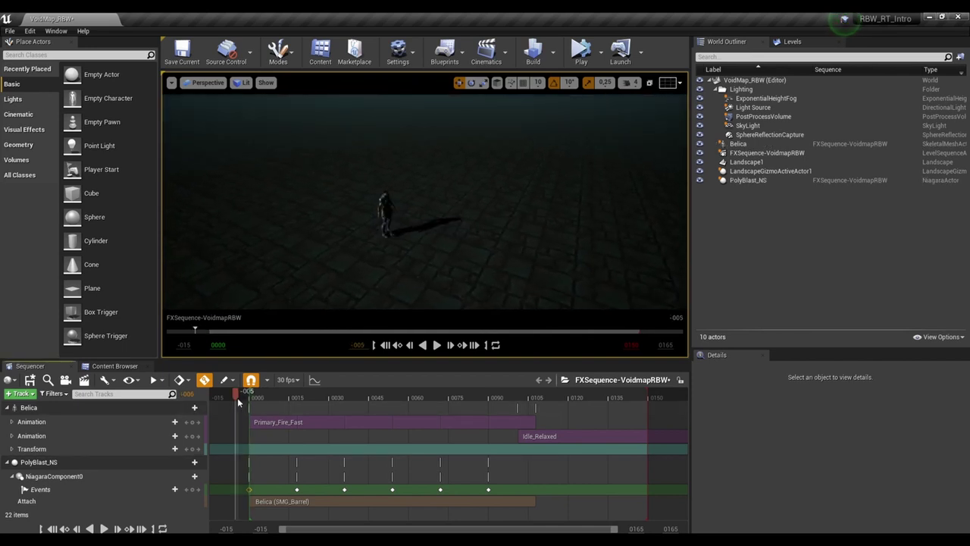
right_drag(364, 228, 372, 212)
key(w)
mouse_move(453, 245)
right_down()
mouse_move(456, 265)
mouse_move(452, 245)
right_up()
key(s)
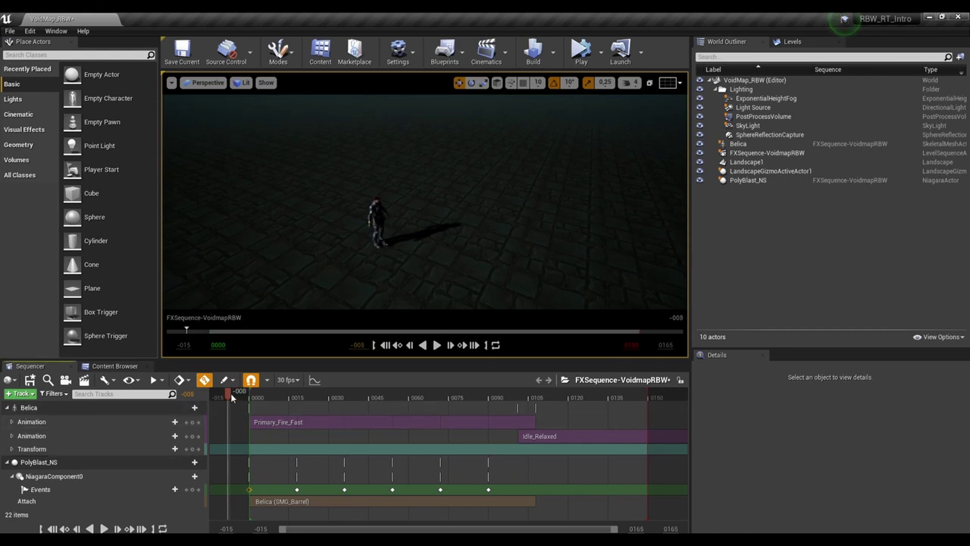
key(space)
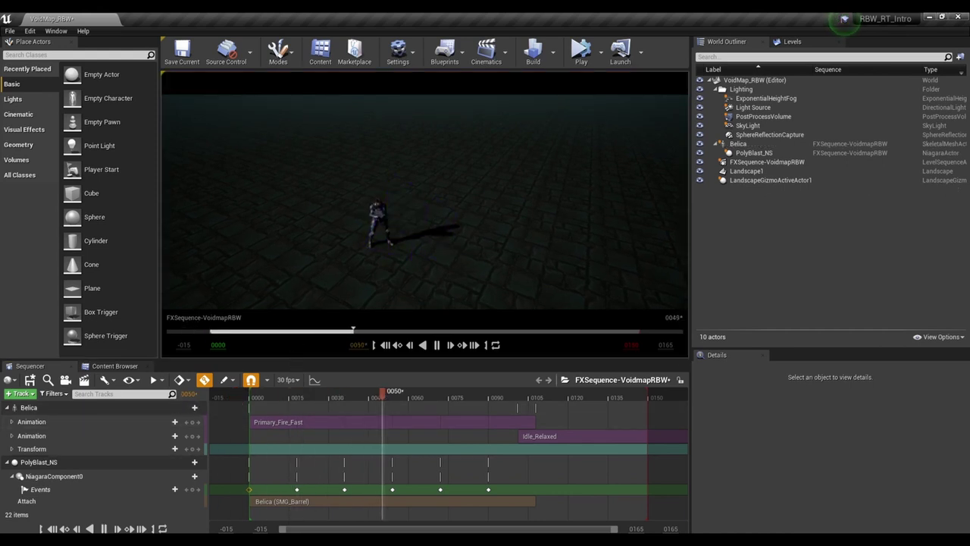